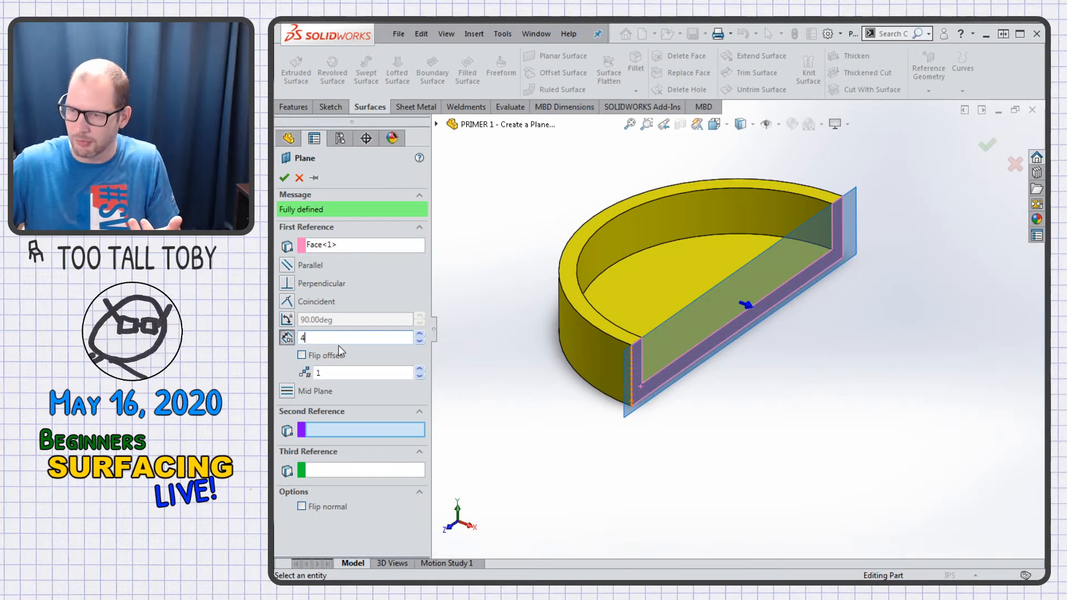
- Create the reference plane offset 4 in from the puck's flat cut face and start a sketch on it
{"action": "key", "text": "Return"}
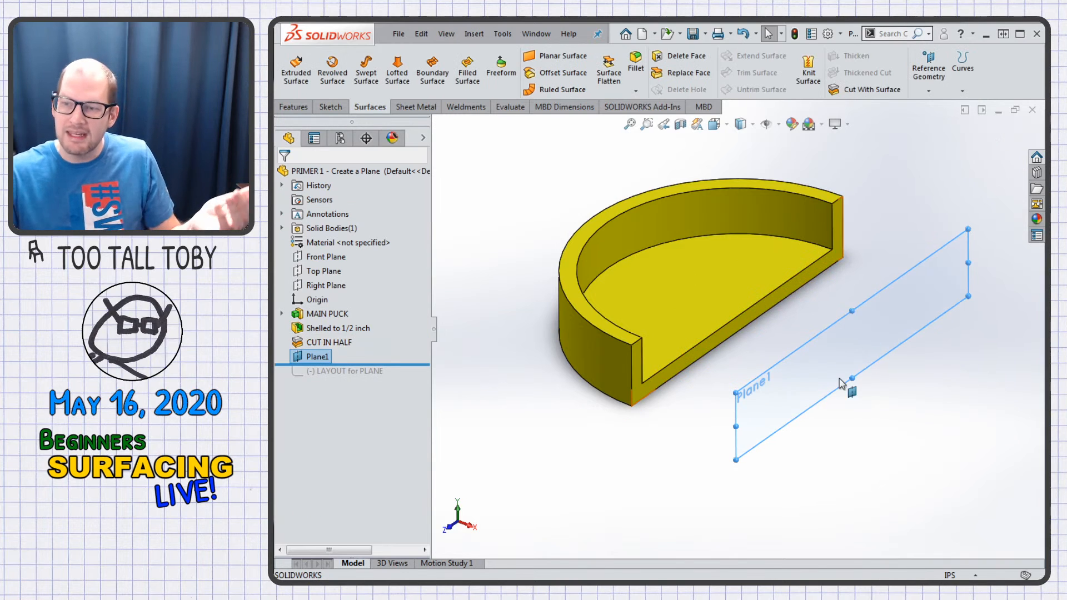
{"action": "left_click", "coordinate": [792, 365]}
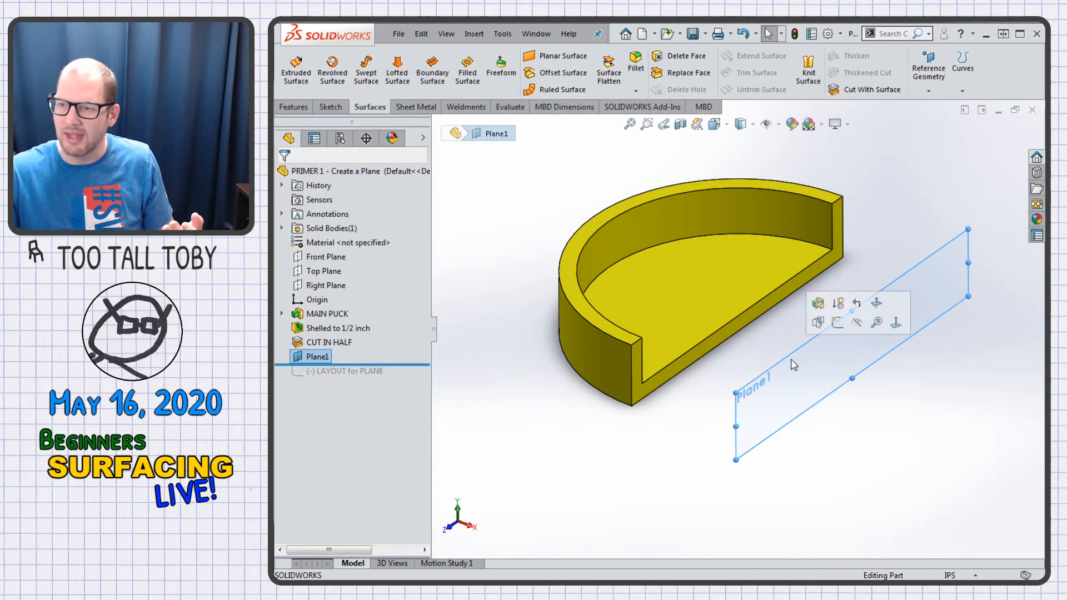
{"action": "left_click", "coordinate": [837, 322]}
- Sketch a horizontal construction line about 4.44 in long from the origin on the offset plane and close the sketch
{"action": "key", "text": "s"}
{"action": "left_click", "coordinate": [890, 376]}
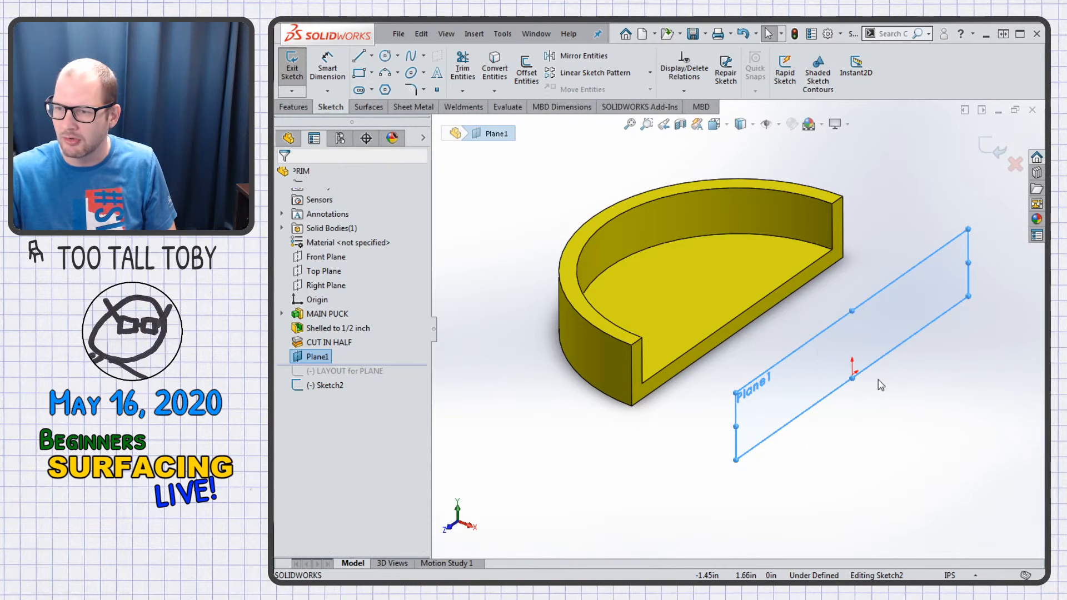
{"action": "left_click", "coordinate": [852, 375]}
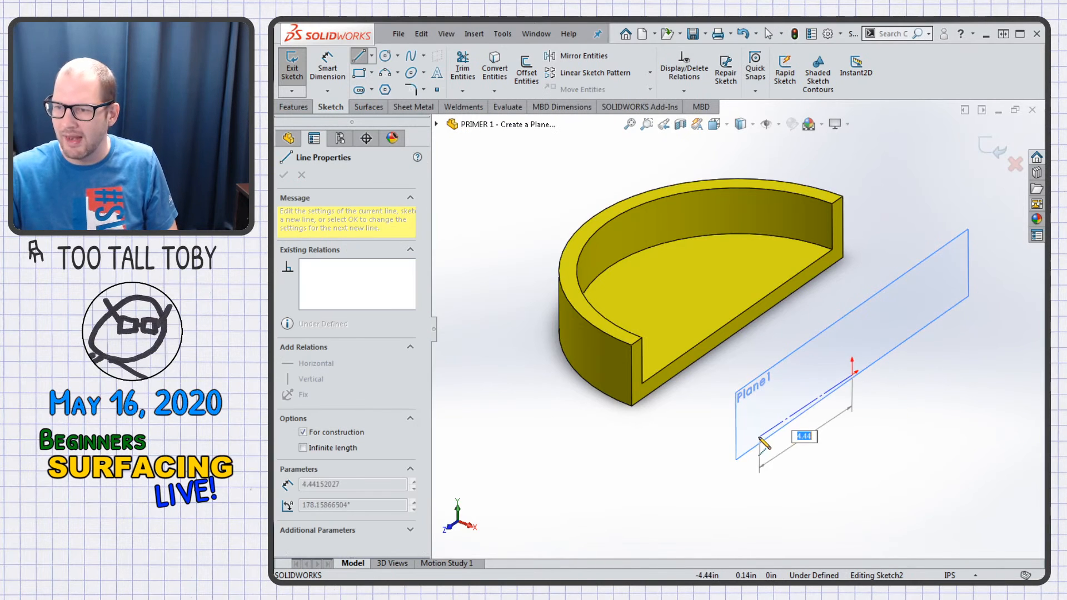
{"action": "left_click", "coordinate": [760, 441]}
{"action": "key", "text": "Escape"}
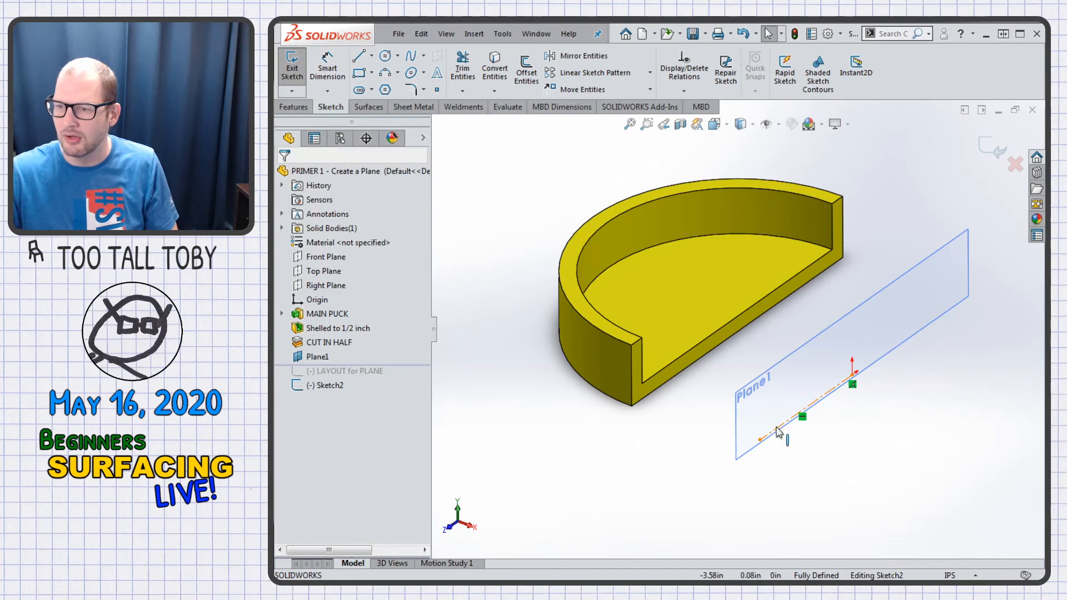
{"action": "left_click", "coordinate": [993, 148]}
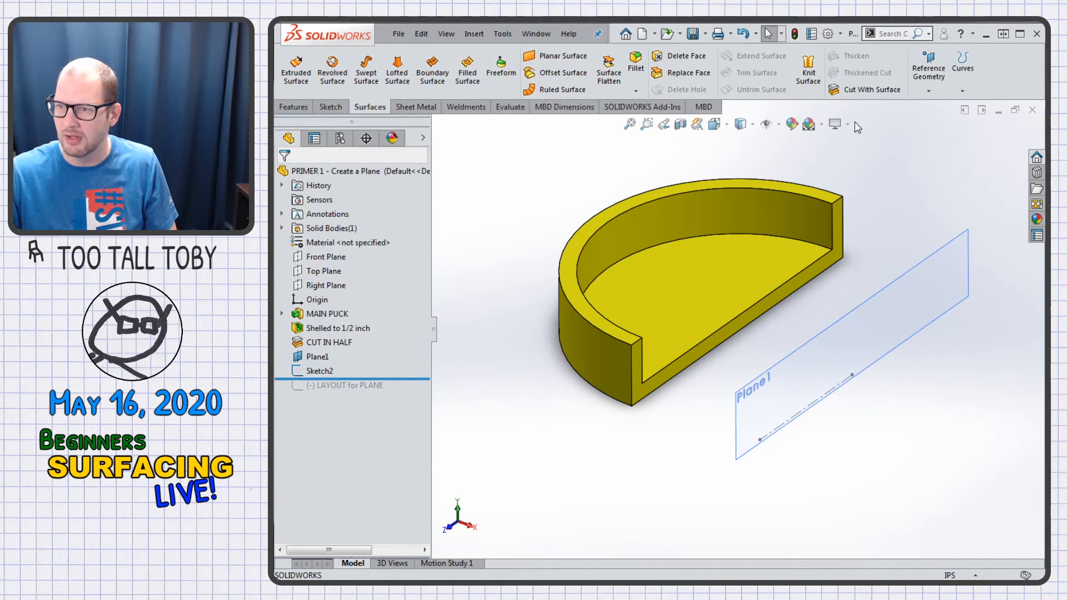
- Set up a new reference plane through the sketched construction line, at 30° to the offset plane
{"action": "left_click", "coordinate": [929, 91]}
{"action": "left_click", "coordinate": [936, 106]}
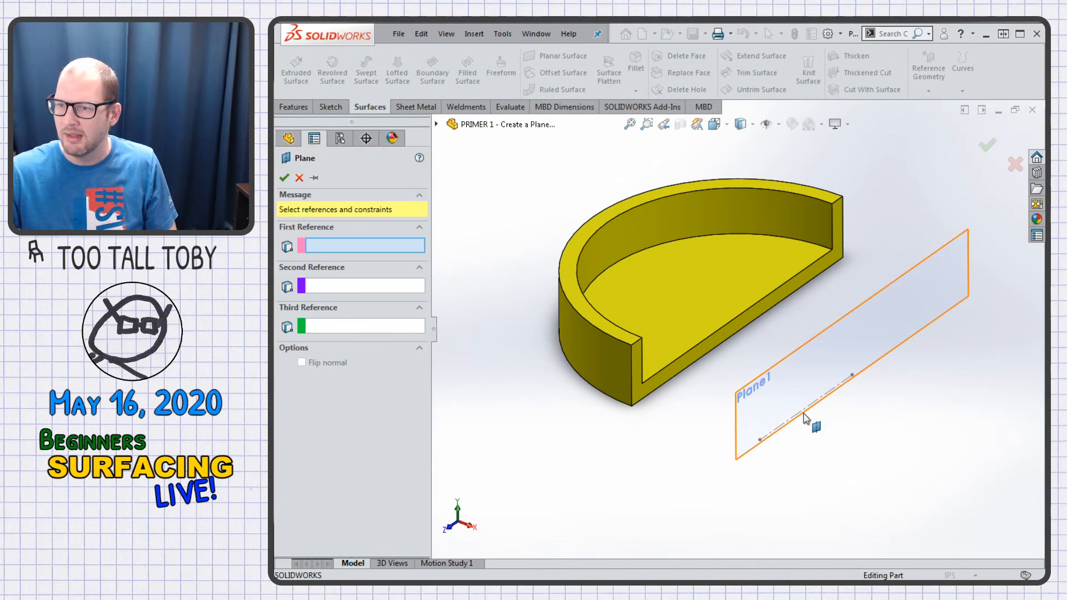
{"action": "left_click", "coordinate": [802, 361]}
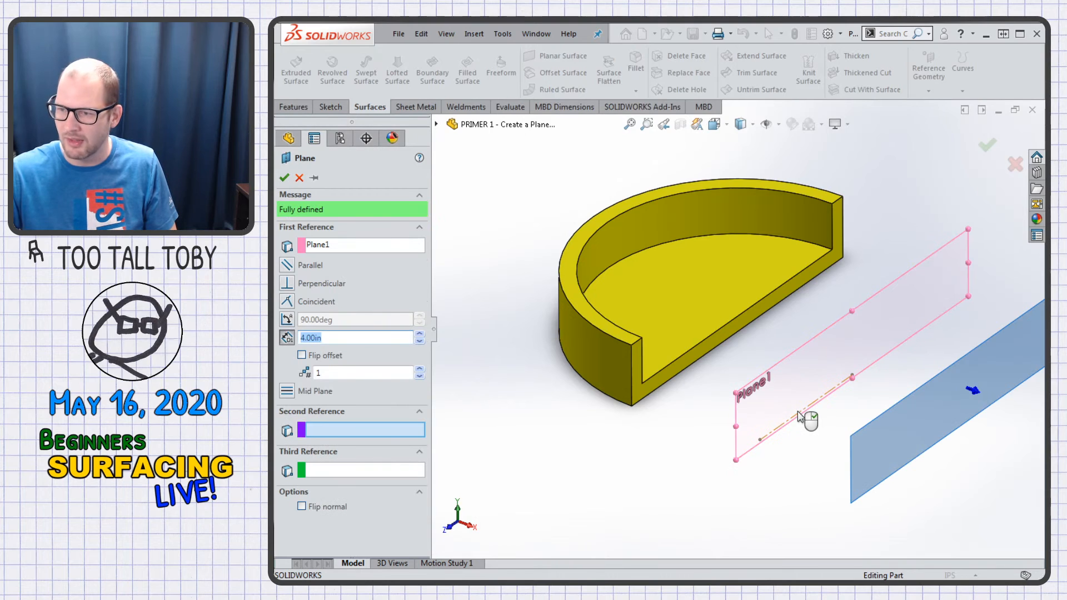
{"action": "left_click", "coordinate": [798, 415]}
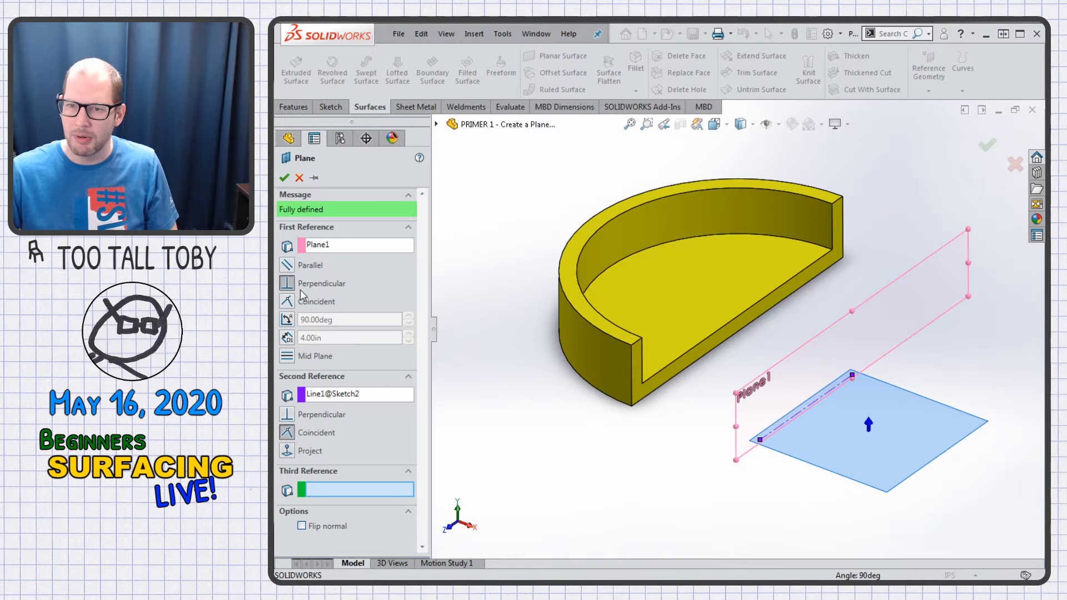
{"action": "left_click", "coordinate": [287, 320]}
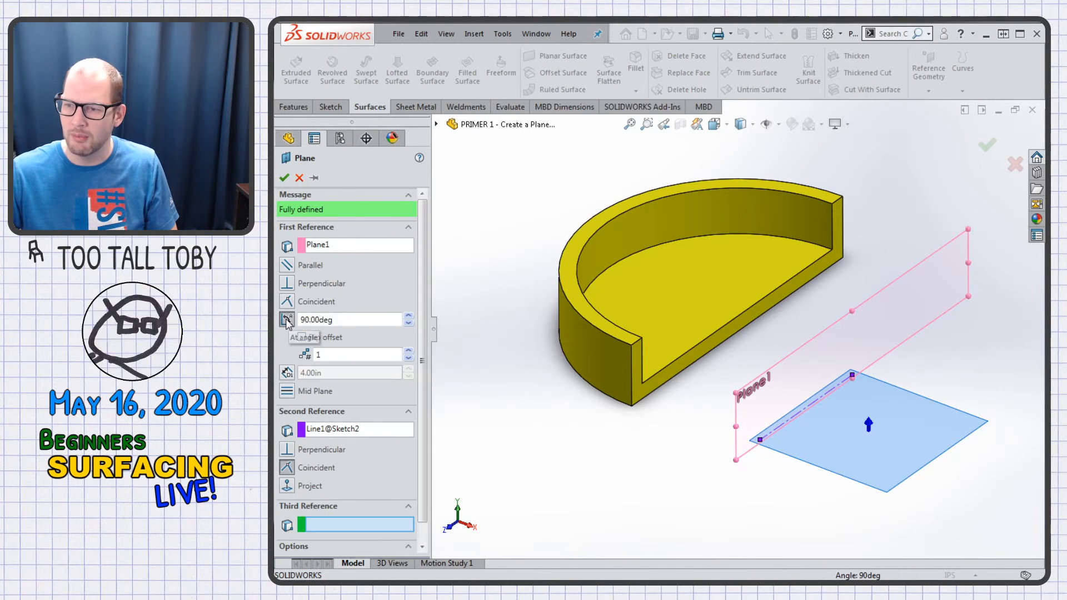
{"action": "left_click", "coordinate": [331, 321]}
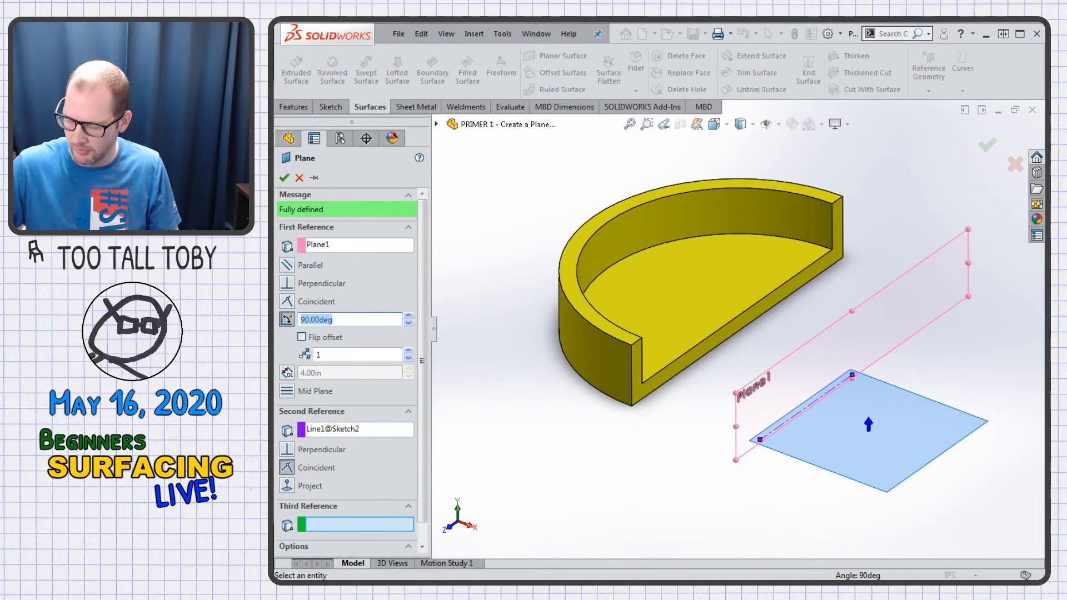
{"action": "key", "text": "Return"}
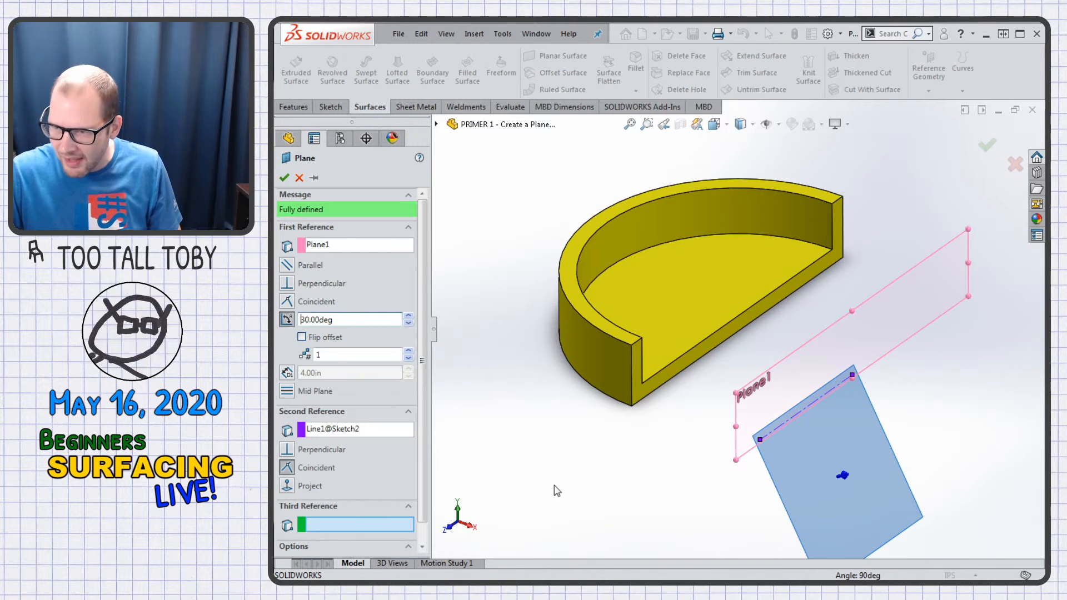
{"action": "key", "text": "ctrl+1"}
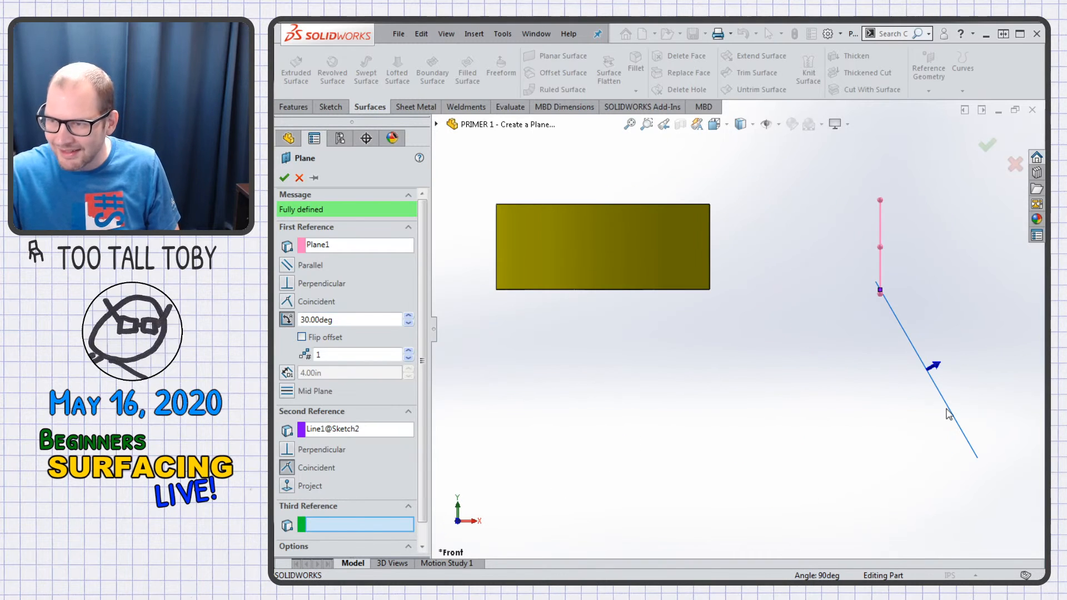
- Try 90° as the new plane's angle, settle on 60° and create the plane
{"action": "left_click", "coordinate": [346, 321]}
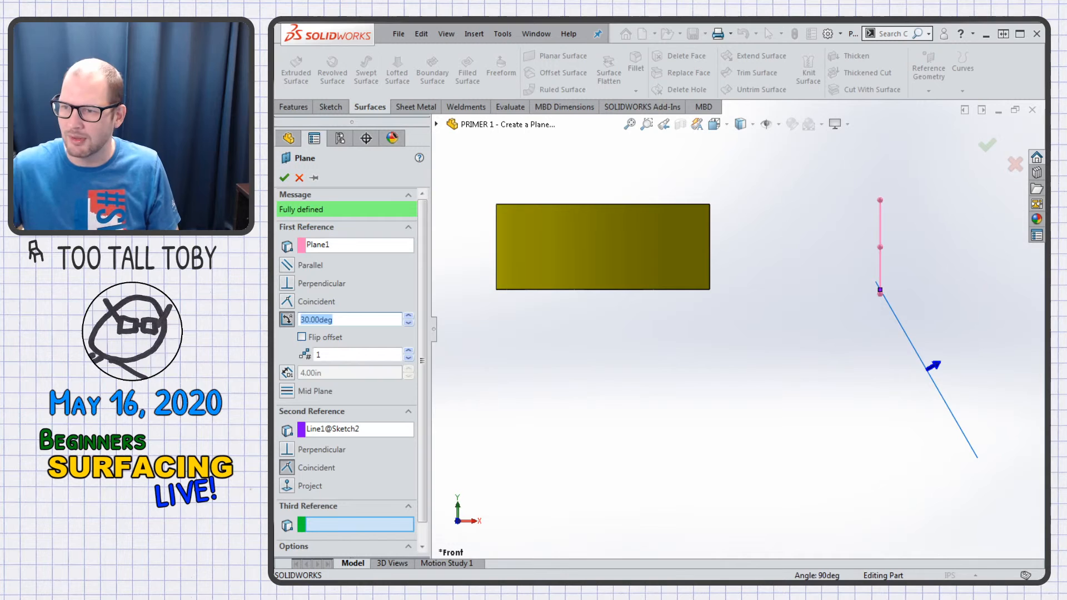
{"action": "type", "text": "90"}
{"action": "key", "text": "Return"}
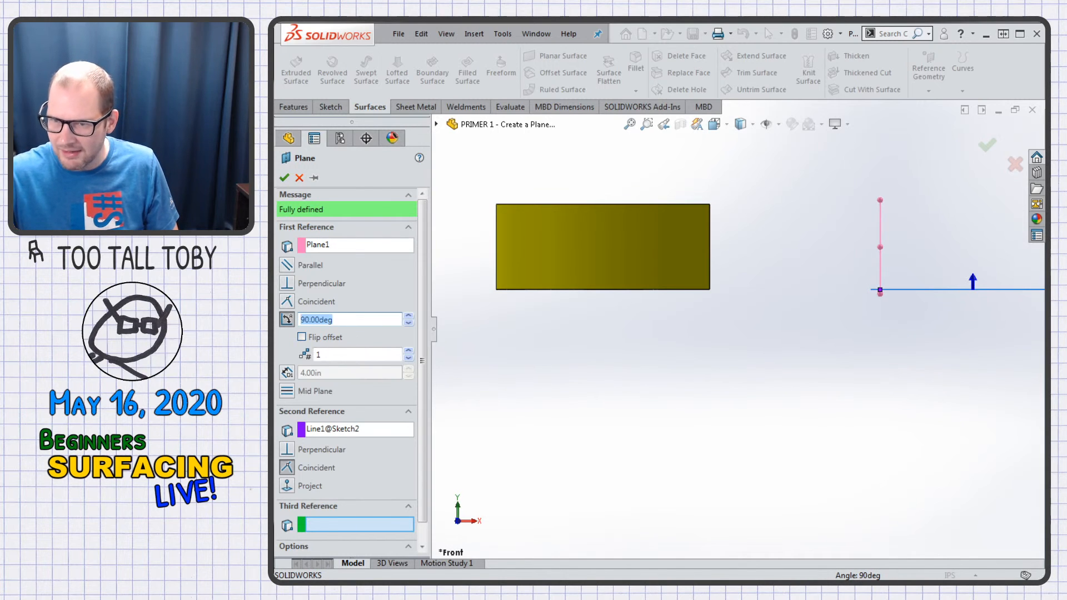
{"action": "type", "text": "60"}
{"action": "key", "text": "Return"}
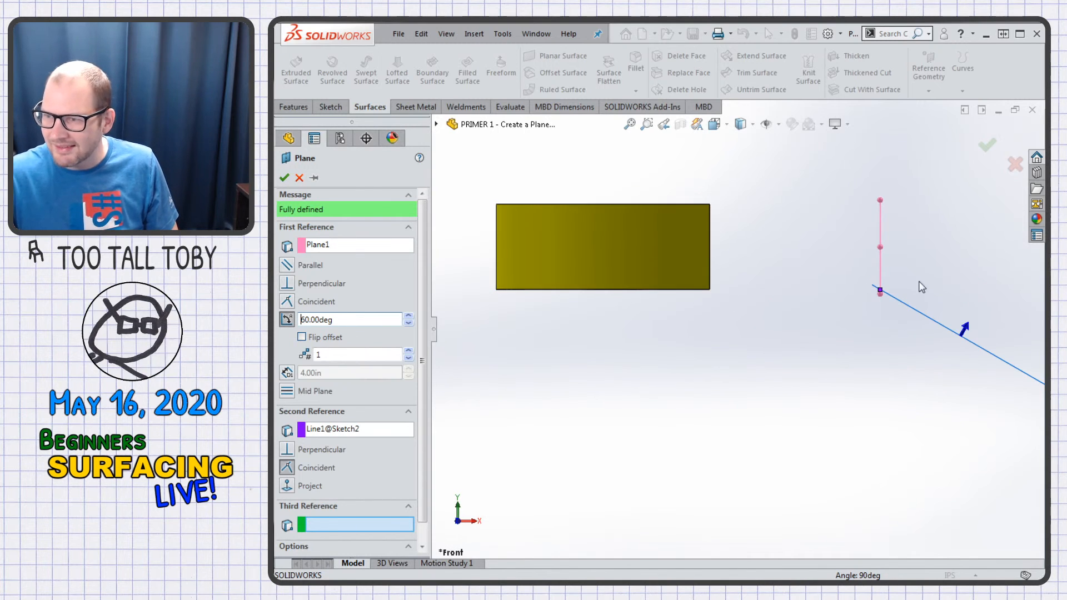
{"action": "scroll", "coordinate": [922, 300], "scroll_direction": "up", "scroll_amount": 2}
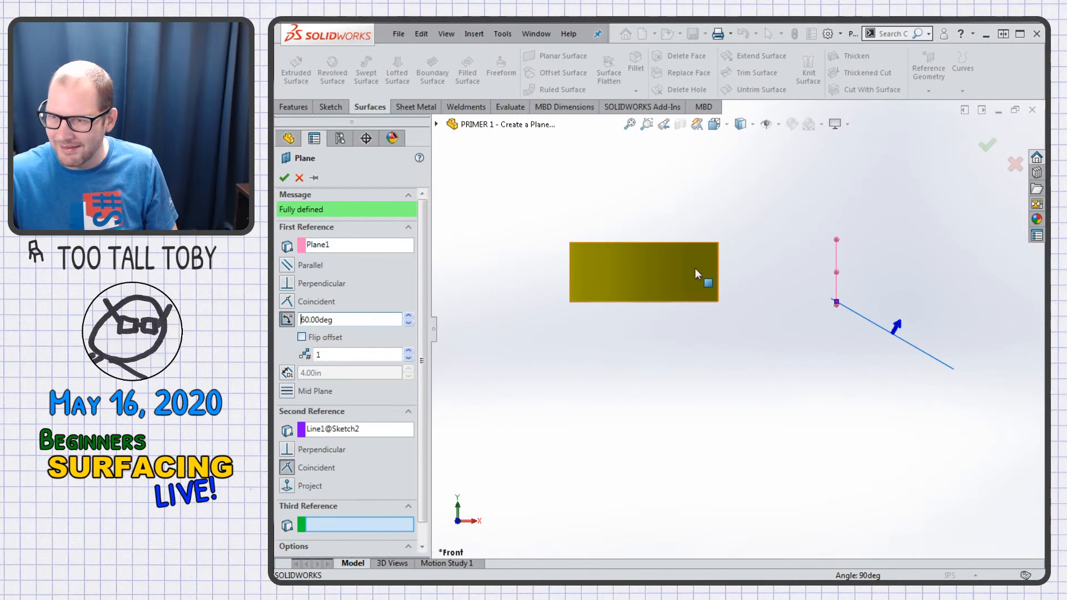
{"action": "left_click", "coordinate": [988, 145]}
- Stretch the angled plane's upper edge so that it extends over the half puck
{"action": "mouse_move", "coordinate": [831, 299]}
{"action": "left_mouse_down"}
{"action": "mouse_move", "coordinate": [698, 240]}
{"action": "mouse_move", "coordinate": [645, 192]}
{"action": "left_mouse_up"}
{"action": "left_click", "coordinate": [774, 212]}
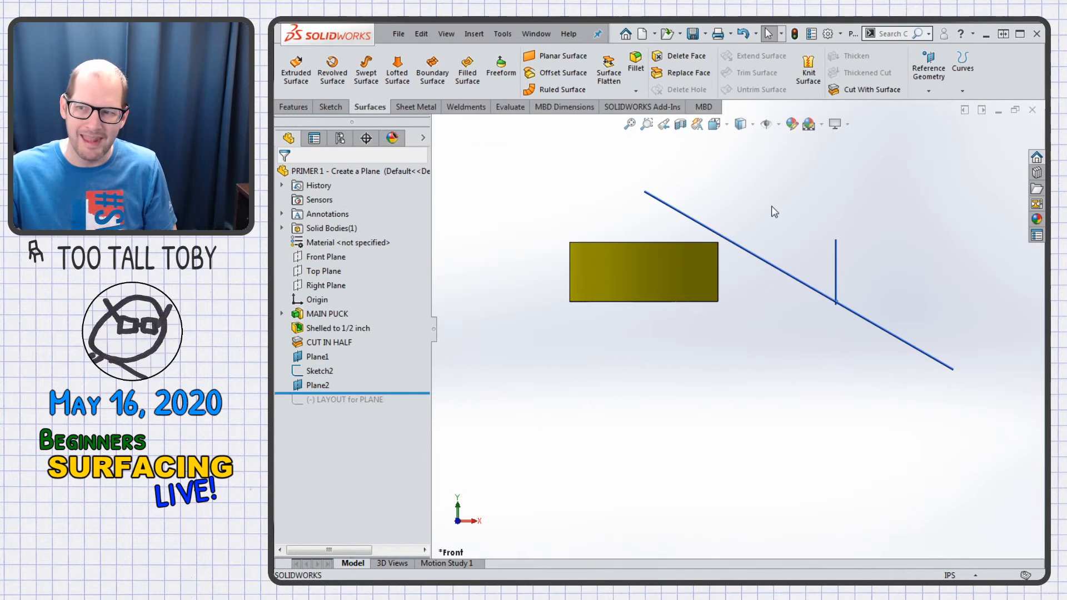
{"action": "middle_click_drag", "start_coordinate": [764, 239], "coordinate": [757, 242]}
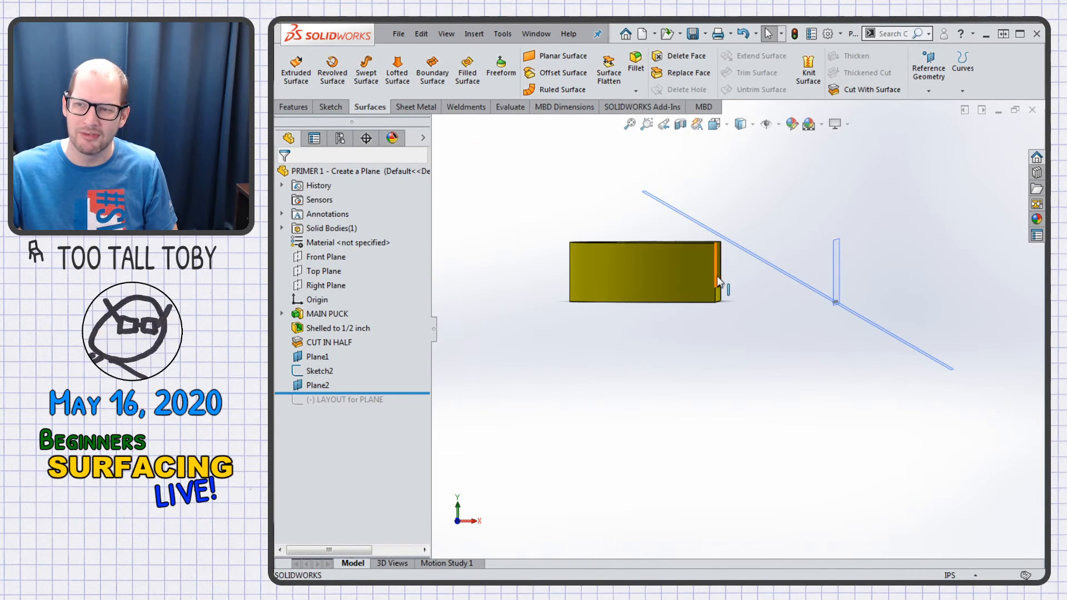
{"action": "key", "text": "ctrl+7"}
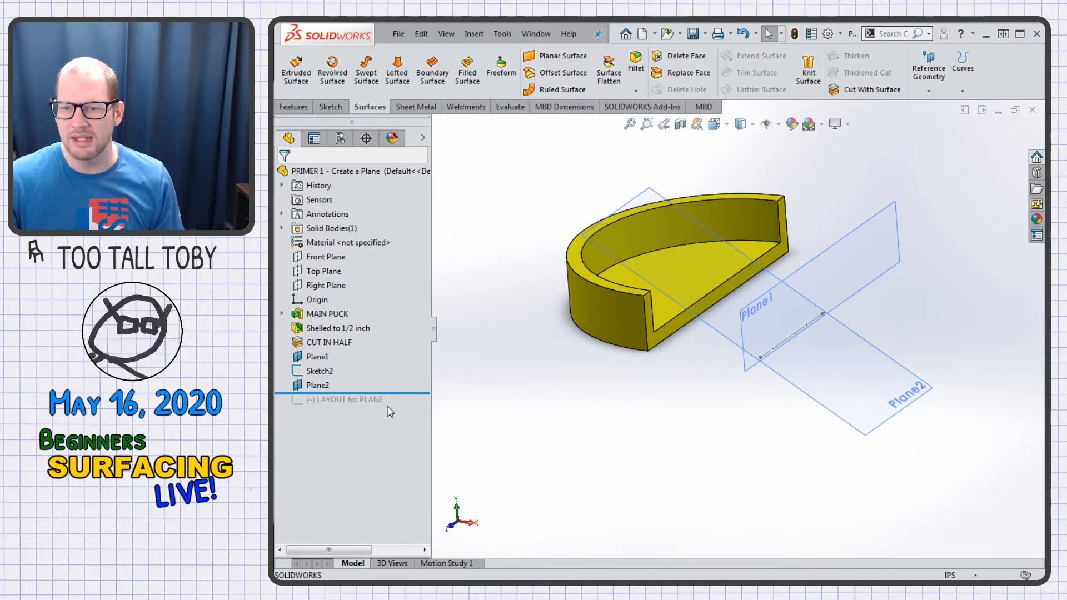
- Roll the model back to just after the CUT IN HALF feature and start a sketch on the Front Plane
{"action": "left_click_drag", "start_coordinate": [393, 393], "coordinate": [389, 351]}
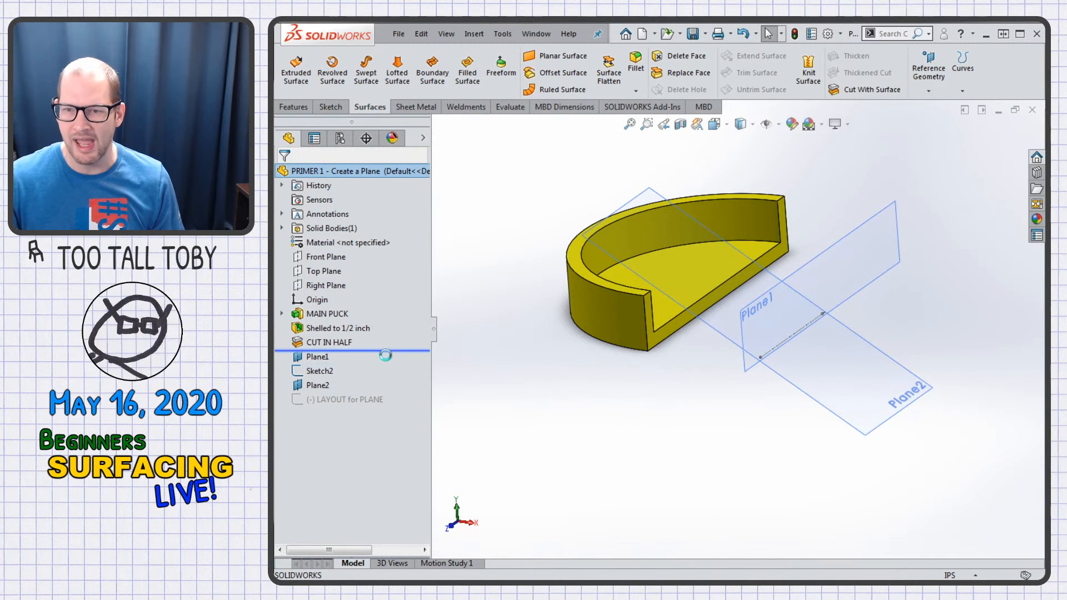
{"action": "left_click", "coordinate": [327, 257]}
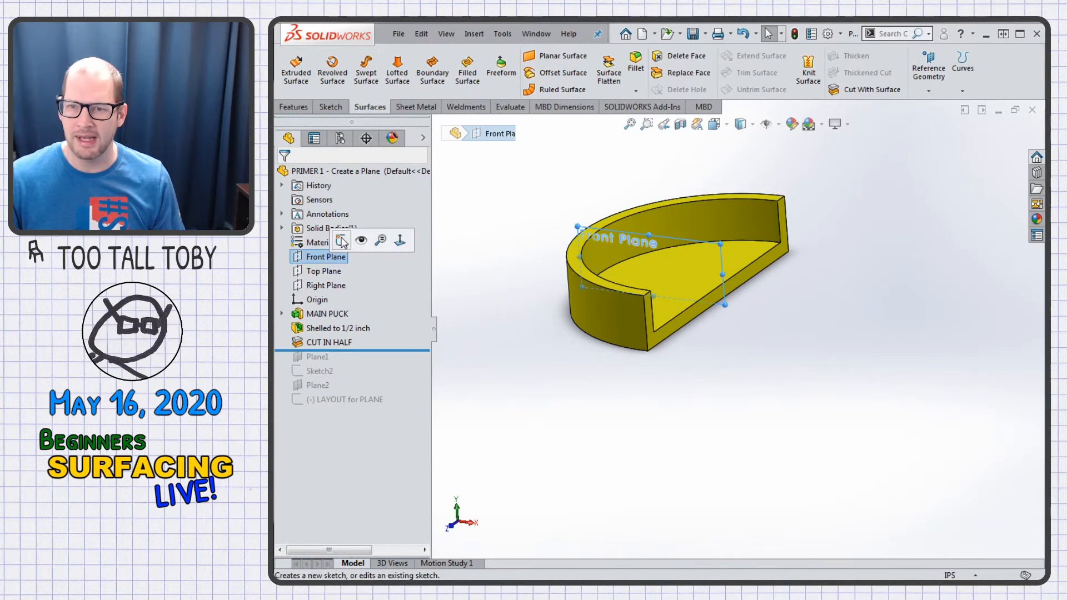
{"action": "left_click", "coordinate": [343, 242]}
- Draw a 4 in horizontal line outward from the origin and a connected line about 7.82 in long sloping back over the puck
{"action": "key", "text": "s"}
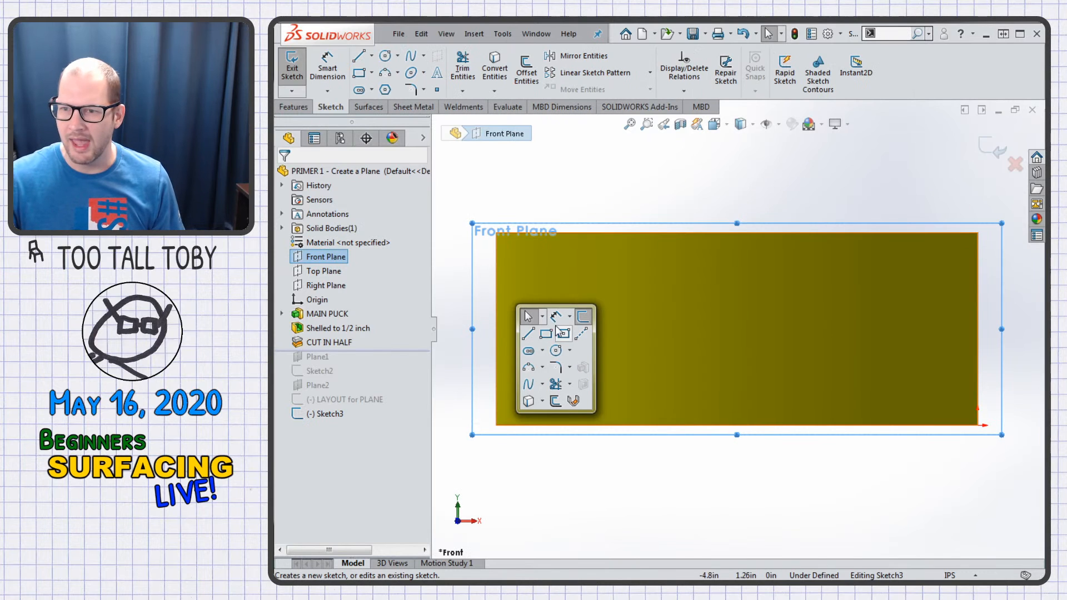
{"action": "left_click", "coordinate": [528, 334]}
{"action": "scroll", "coordinate": [739, 334], "scroll_direction": "down", "scroll_amount": 4}
{"action": "scroll", "coordinate": [774, 345], "scroll_direction": "up", "scroll_amount": 3}
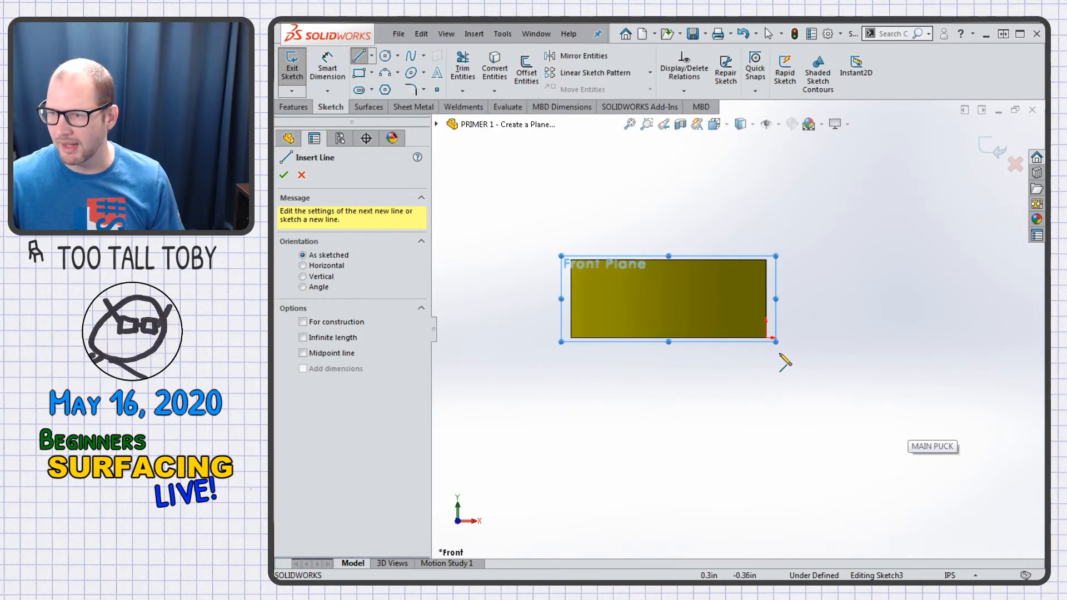
{"action": "left_click", "coordinate": [767, 337]}
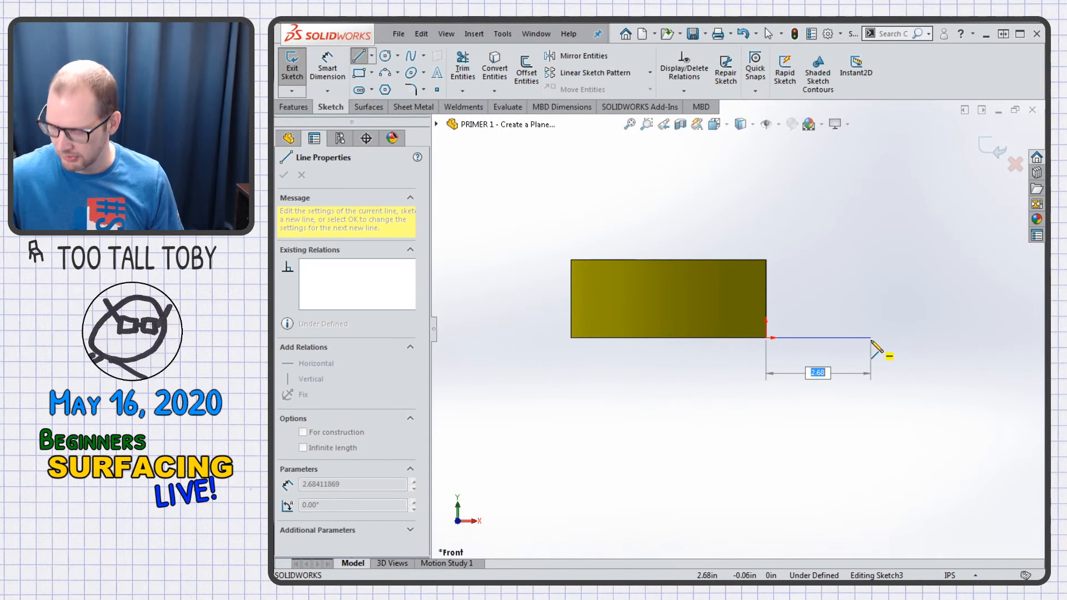
{"action": "type", "text": "4"}
{"action": "key", "text": "Return"}
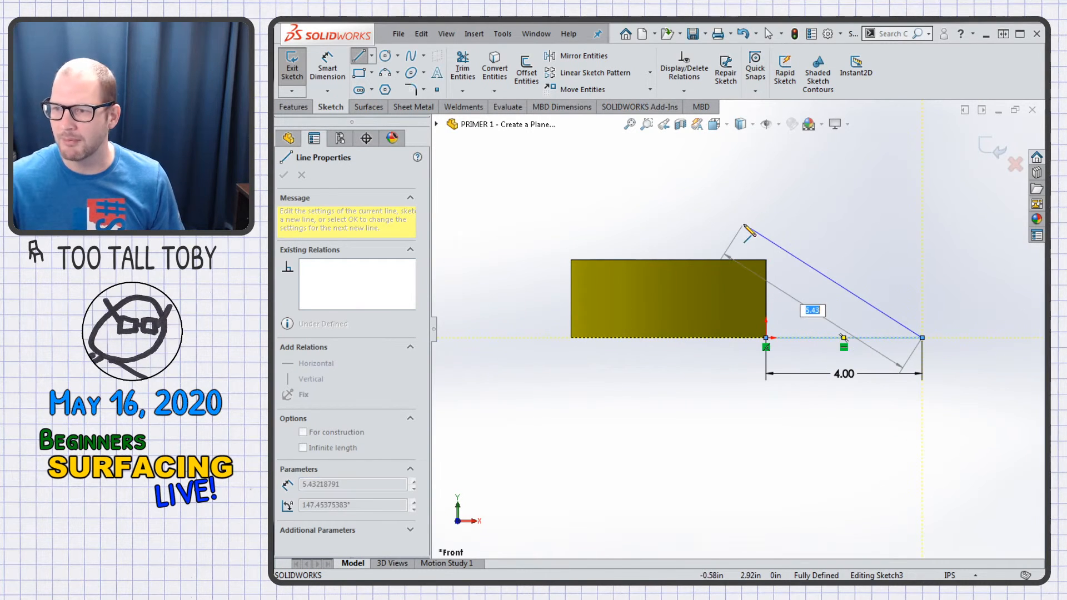
{"action": "left_click", "coordinate": [659, 182]}
{"action": "key", "text": "Escape"}
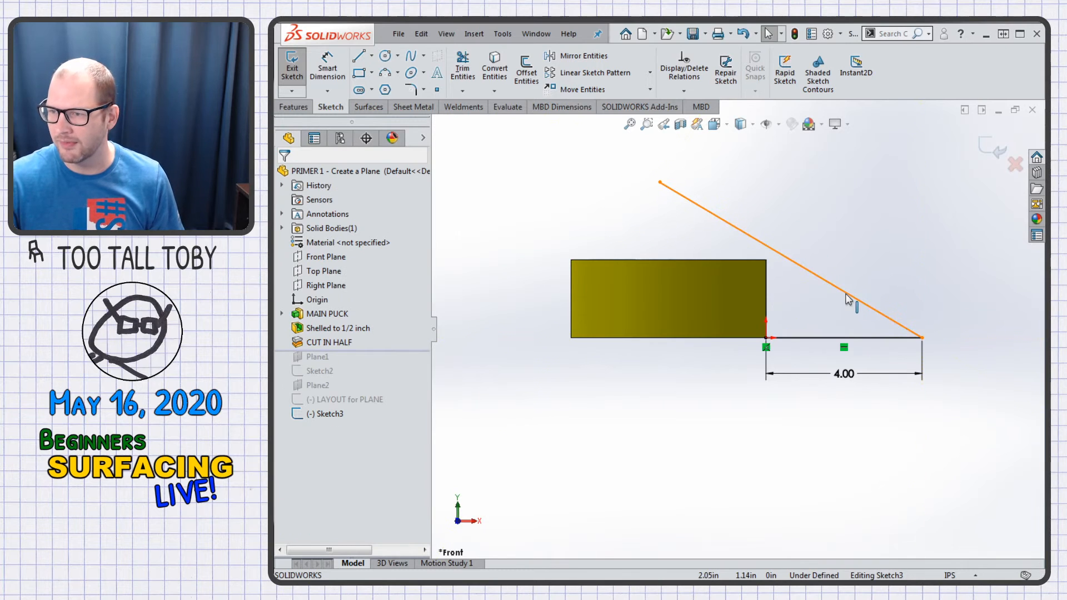
- Dimension the angle between the sloping line and the horizontal line as 30°
{"action": "key", "text": "s"}
{"action": "left_click", "coordinate": [896, 305]}
{"action": "left_click", "coordinate": [862, 303]}
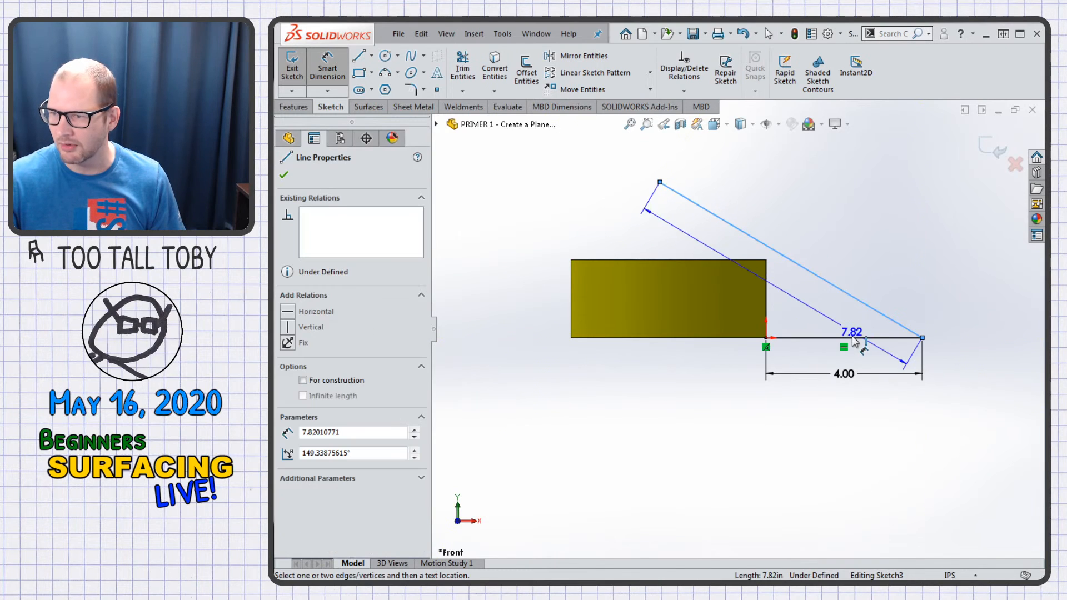
{"action": "left_click", "coordinate": [853, 338]}
{"action": "left_click", "coordinate": [838, 314]}
{"action": "type", "text": "30"}
{"action": "key", "text": "Return"}
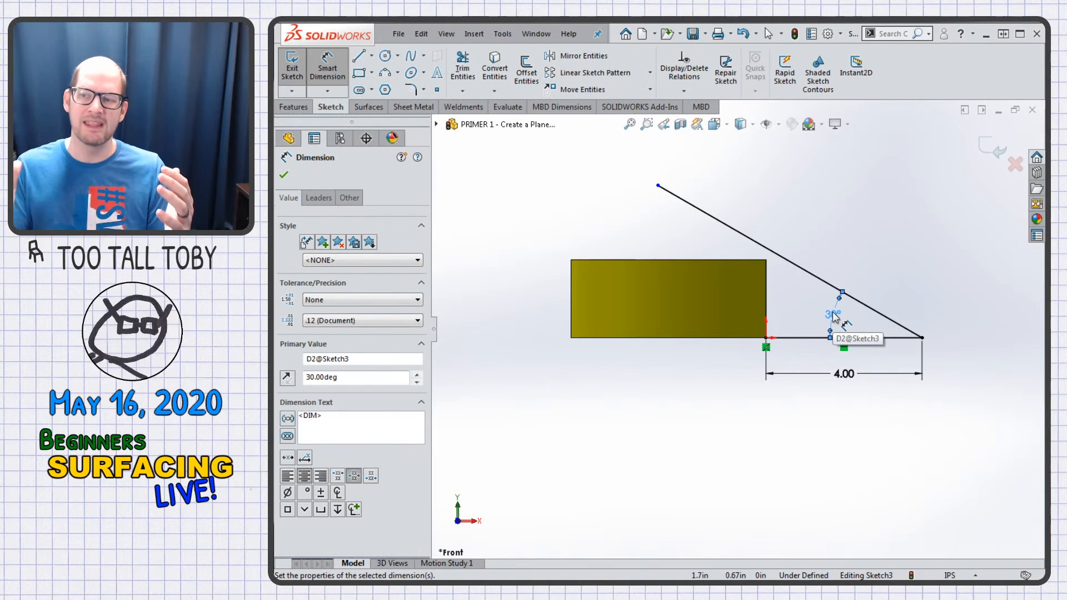
{"action": "key", "text": "Escape"}
{"action": "key", "text": "Escape"}
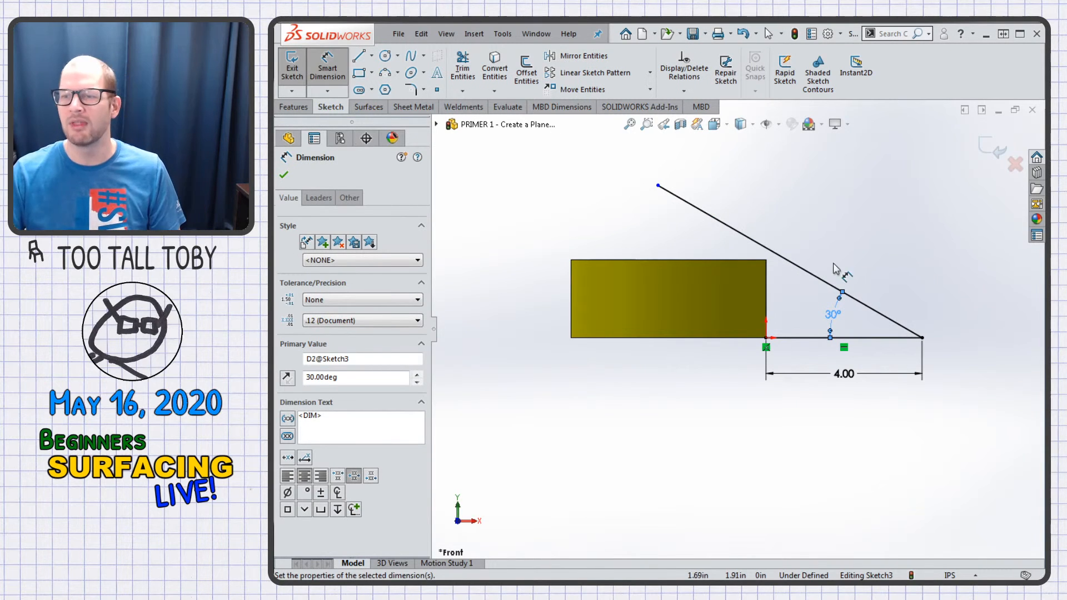
- Convert the 4 in horizontal line to construction geometry
{"action": "left_click", "coordinate": [805, 337]}
{"action": "left_click", "coordinate": [863, 281]}
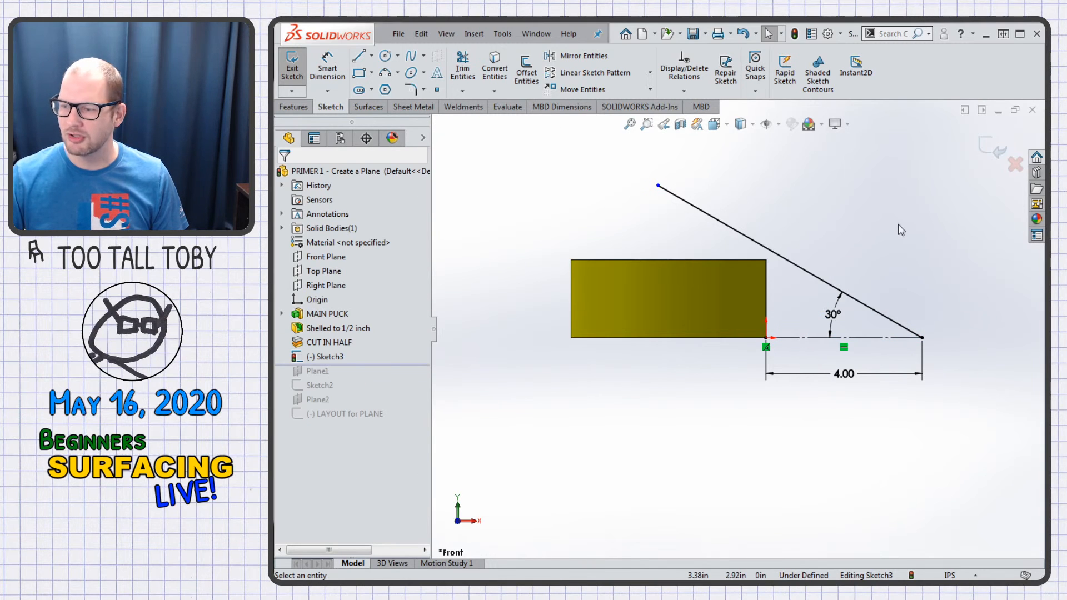
{"action": "key", "text": "ctrl+7"}
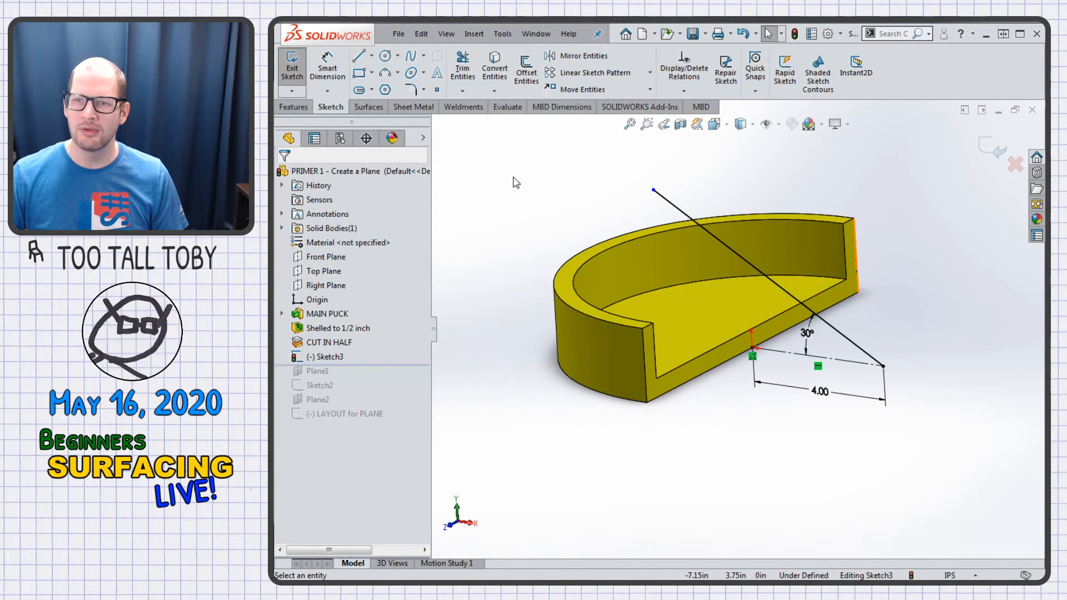
- Hide the Surfaces command set from the CommandManager and show it again
{"action": "left_click", "coordinate": [368, 106]}
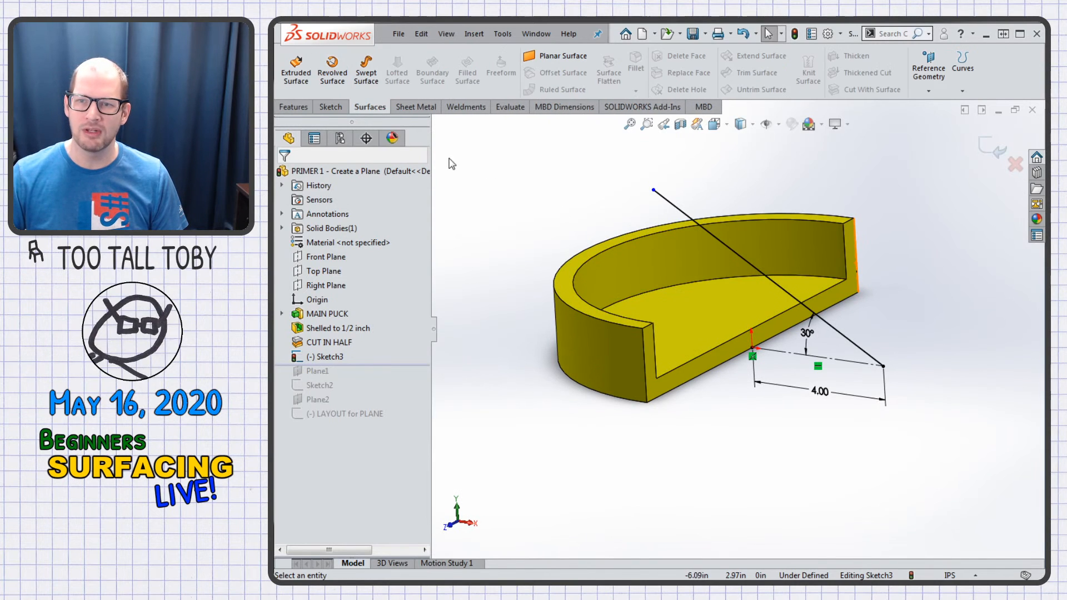
{"action": "right_click", "coordinate": [366, 110]}
{"action": "left_click", "coordinate": [406, 147]}
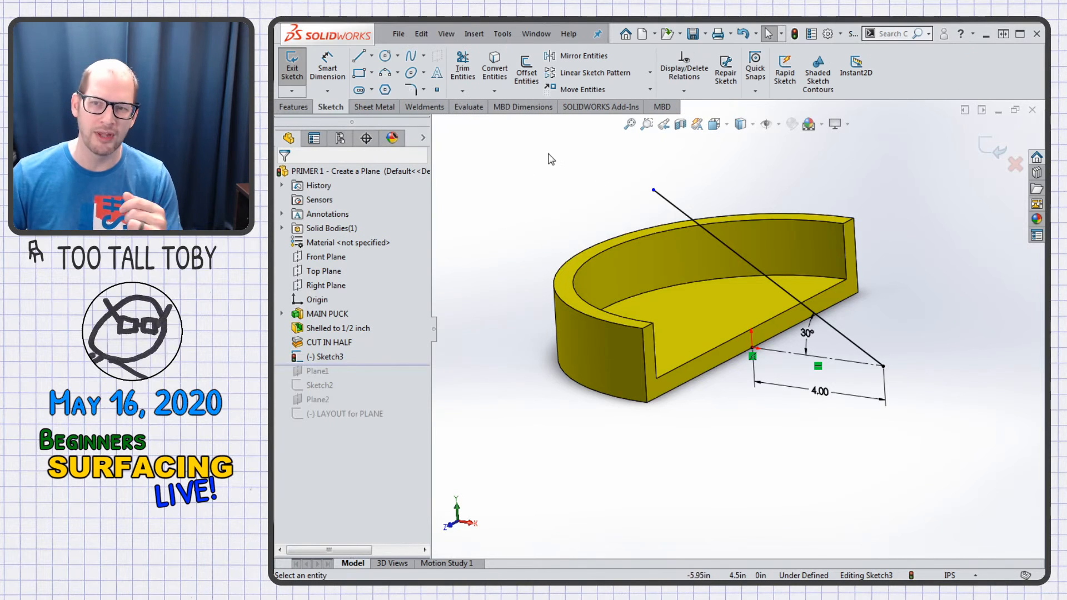
{"action": "right_click", "coordinate": [373, 110]}
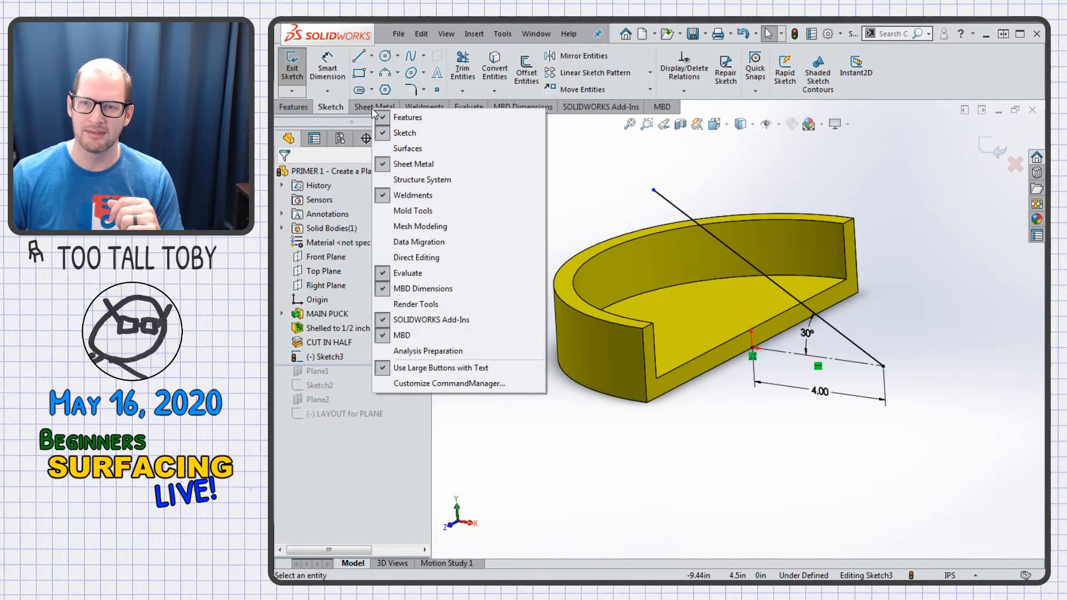
{"action": "left_click", "coordinate": [431, 149]}
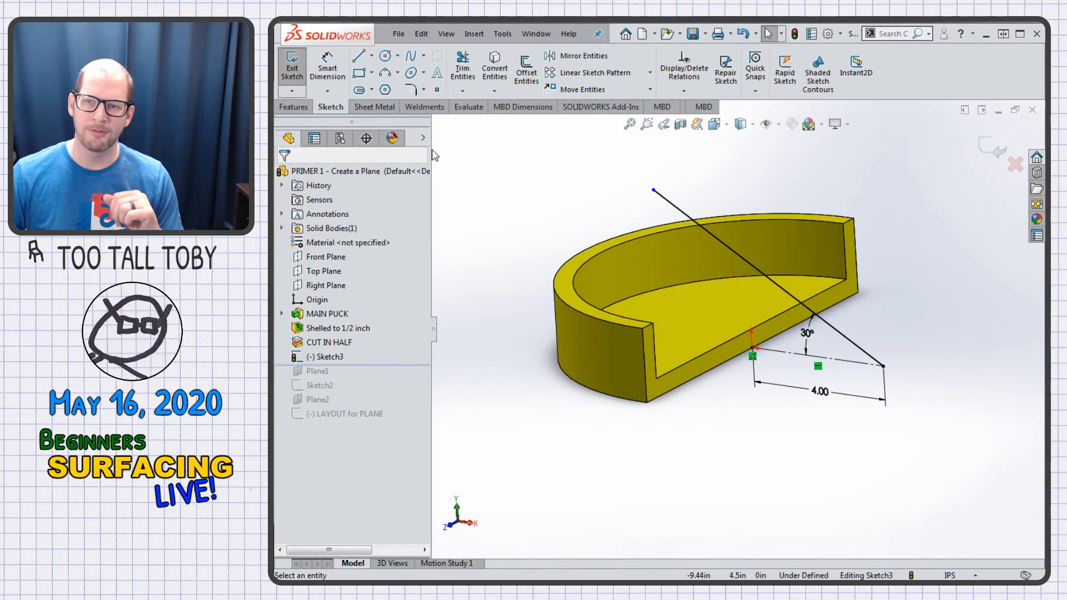
- Extrude the sloping sketch line as a surface, Blind to a depth of 1.50 in toward the front of the puck
{"action": "left_click", "coordinate": [370, 107]}
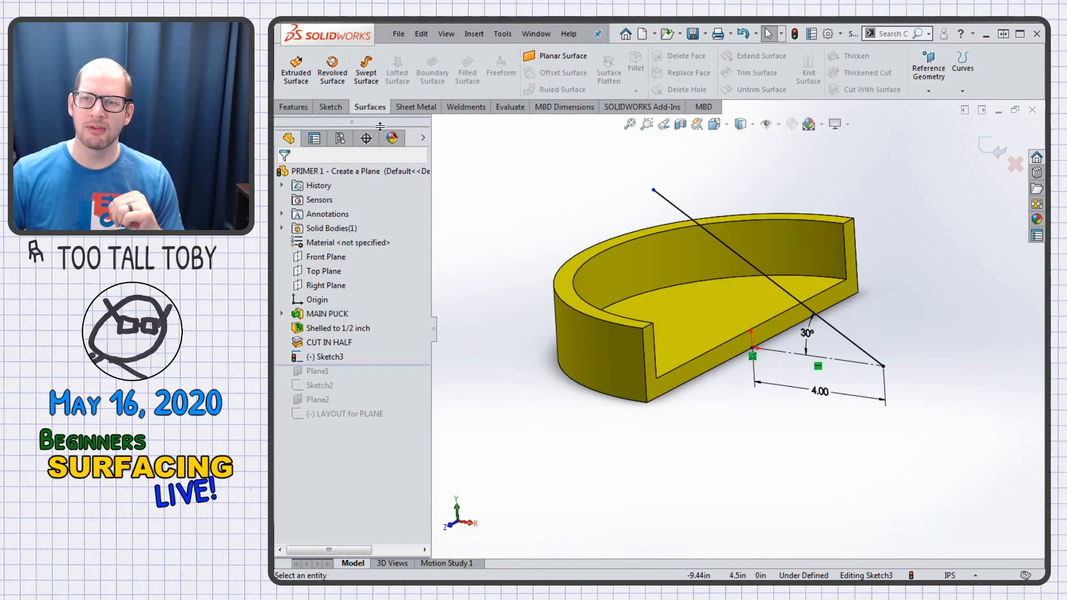
{"action": "left_click", "coordinate": [298, 72]}
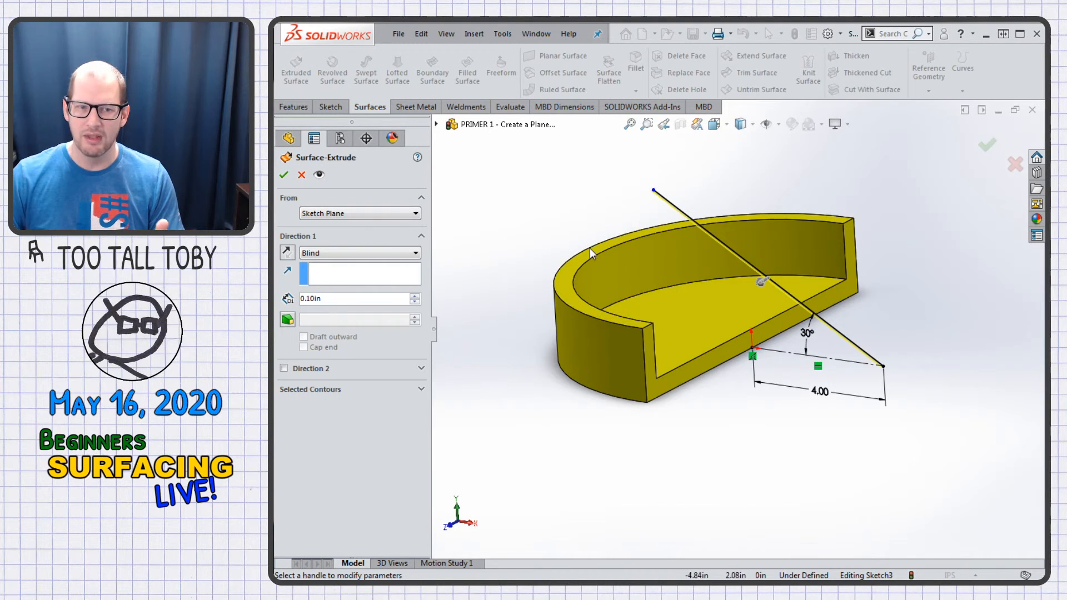
{"action": "left_click_drag", "start_coordinate": [759, 289], "coordinate": [699, 313]}
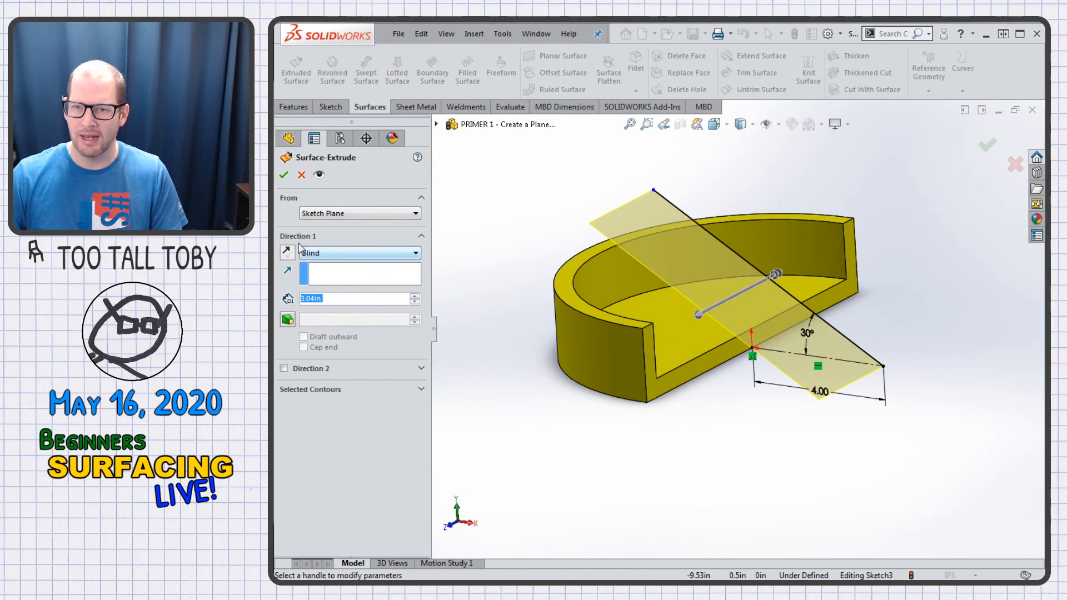
{"action": "left_click", "coordinate": [369, 255]}
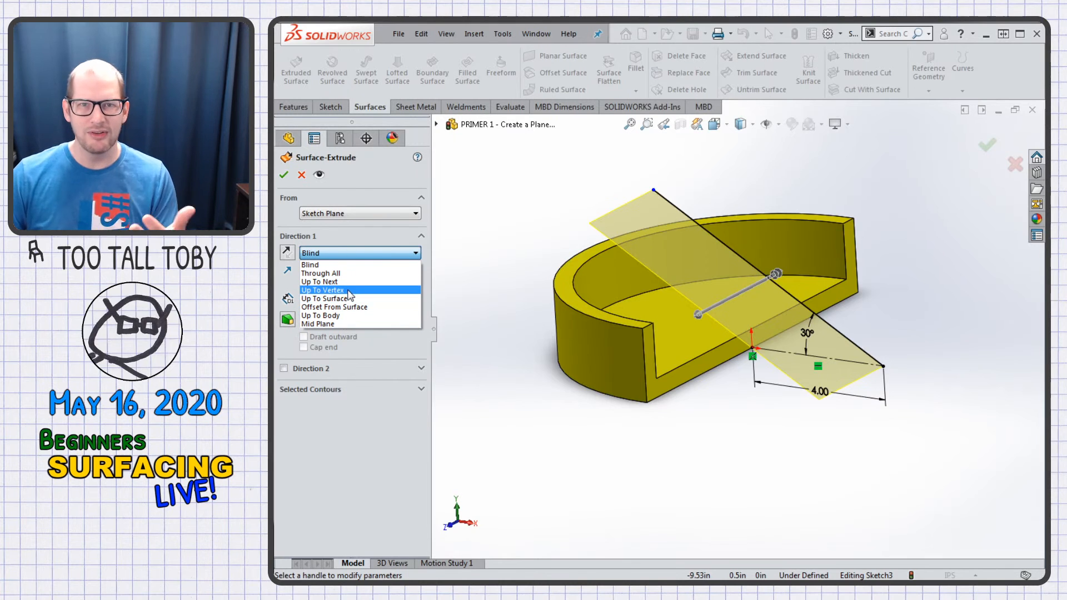
{"action": "left_click", "coordinate": [360, 265]}
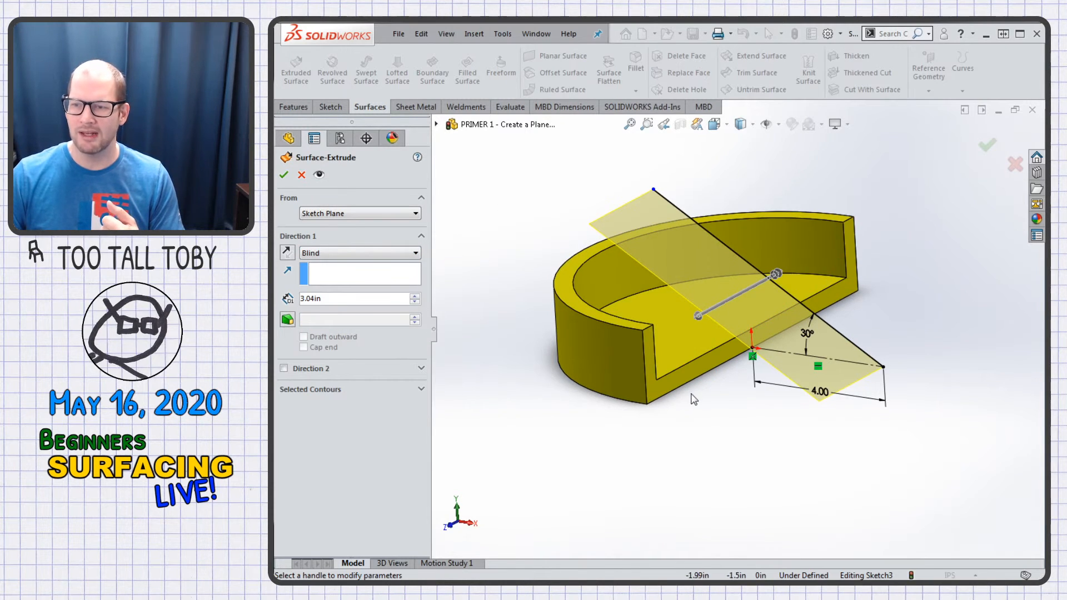
{"action": "middle_click_drag", "start_coordinate": [693, 398], "coordinate": [689, 441]}
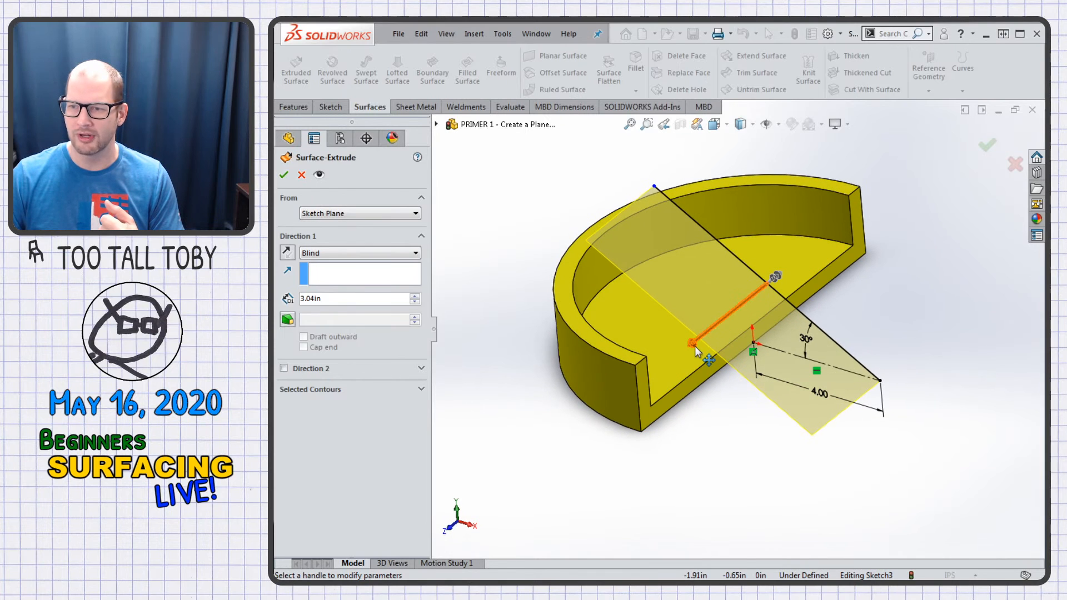
{"action": "left_click_drag", "start_coordinate": [695, 346], "coordinate": [739, 312]}
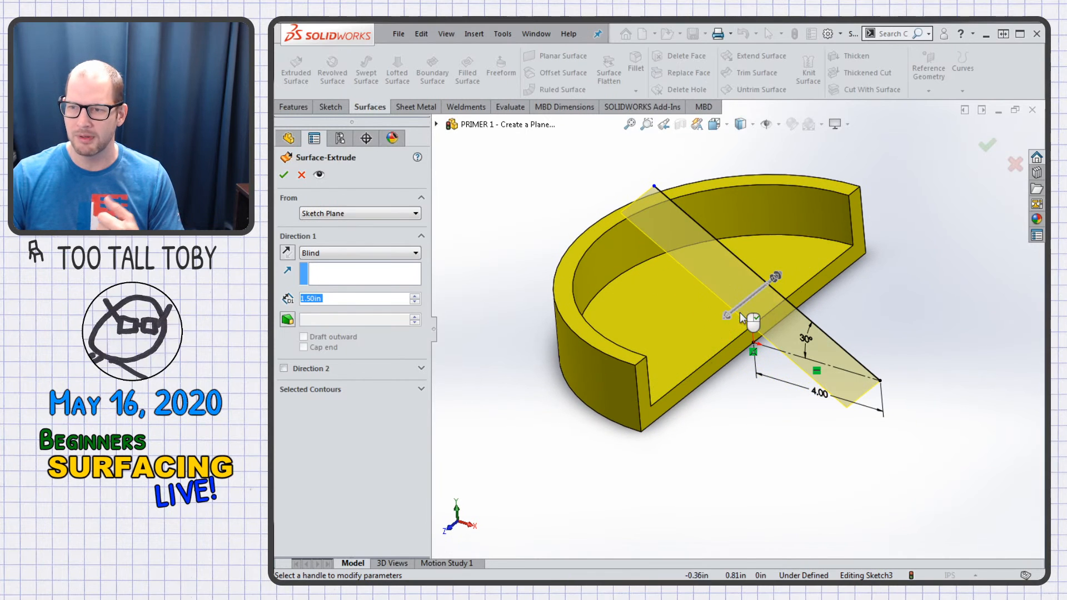
{"action": "left_click", "coordinate": [986, 147]}
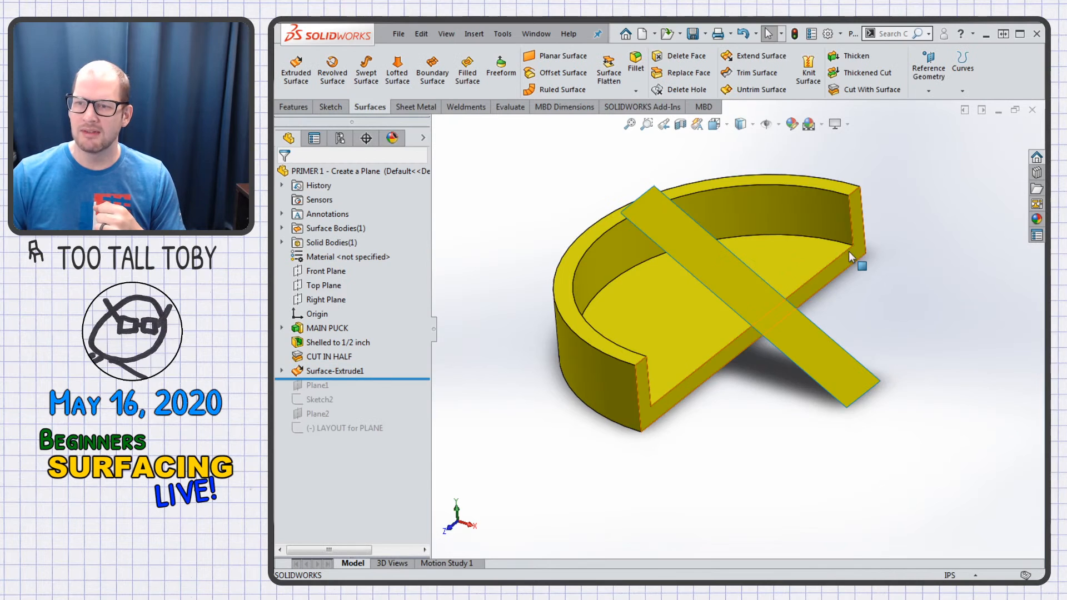
- Start a new sketch on the flat face of the sloping extruded surface
{"action": "left_click", "coordinate": [707, 263]}
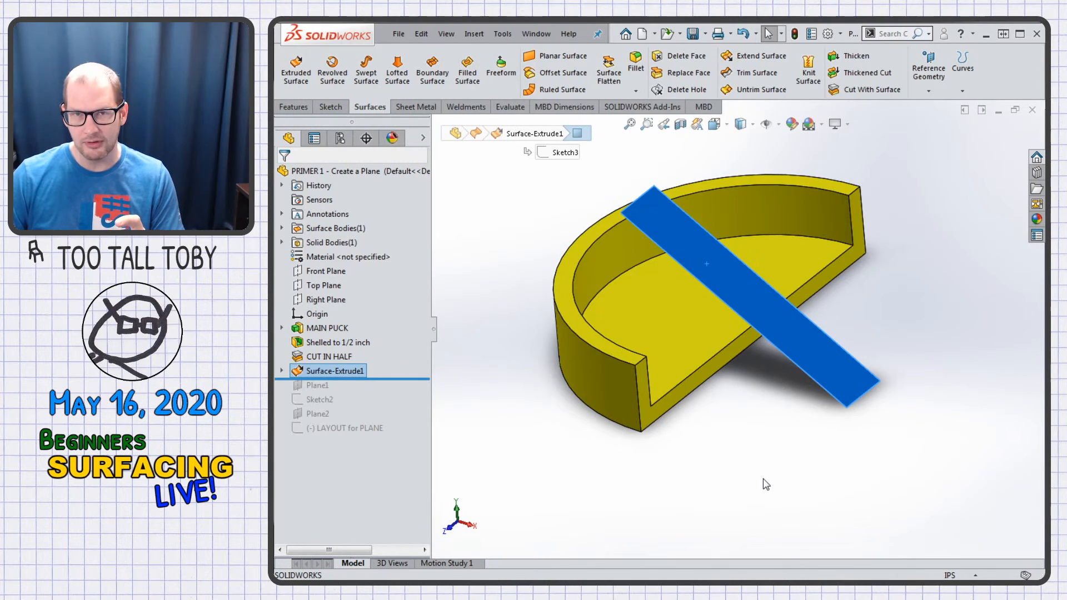
{"action": "left_click", "coordinate": [759, 476]}
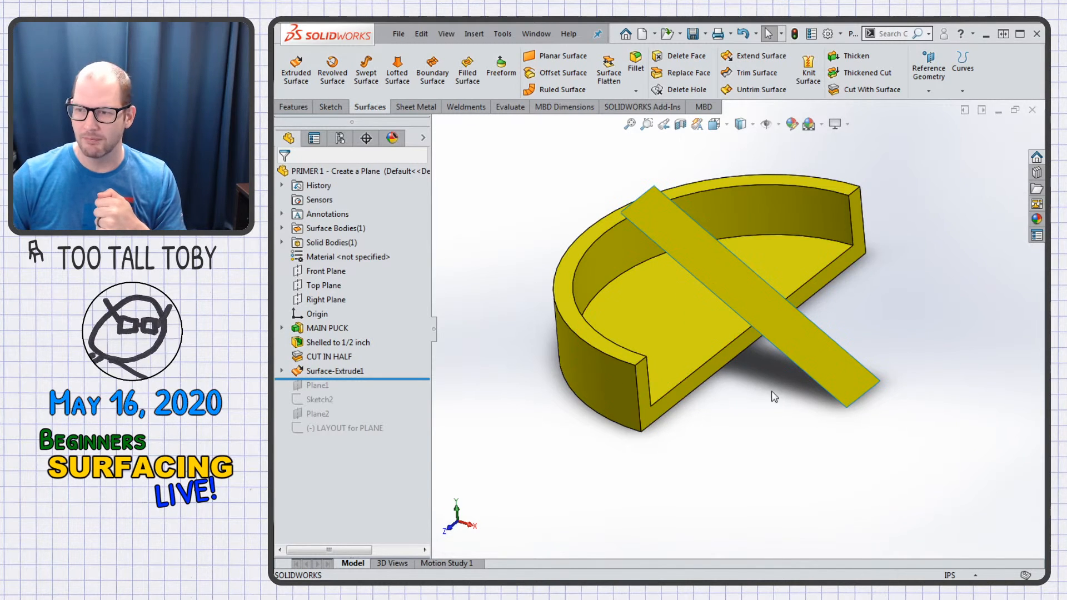
{"action": "mouse_move", "coordinate": [773, 396]}
{"action": "middle_mouse_down"}
{"action": "mouse_move", "coordinate": [828, 341]}
{"action": "mouse_move", "coordinate": [741, 410]}
{"action": "mouse_move", "coordinate": [728, 361]}
{"action": "middle_mouse_up"}
{"action": "left_click", "coordinate": [692, 254]}
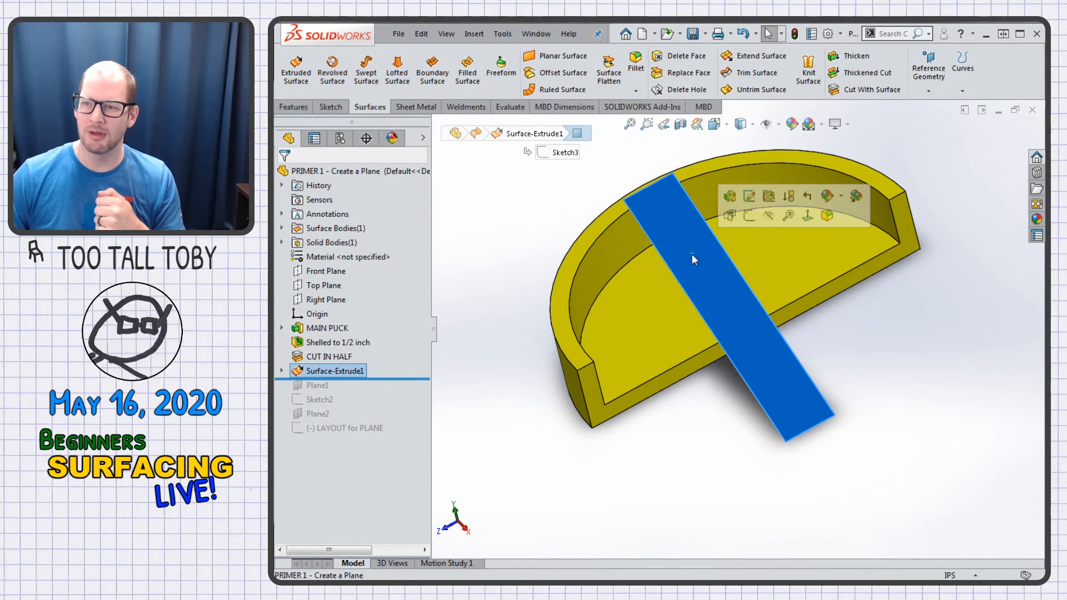
{"action": "left_click", "coordinate": [748, 215]}
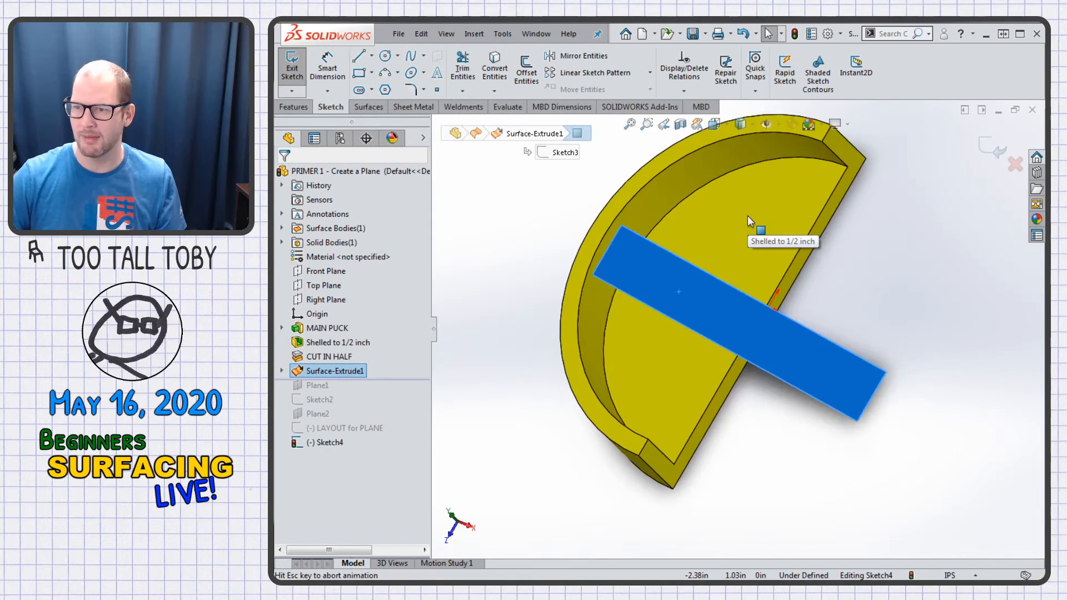
- Draw a 1 in diameter circle over the puck floor, just outside the long front edge of the surface strip
{"action": "key", "text": "s"}
{"action": "left_click", "coordinate": [778, 248]}
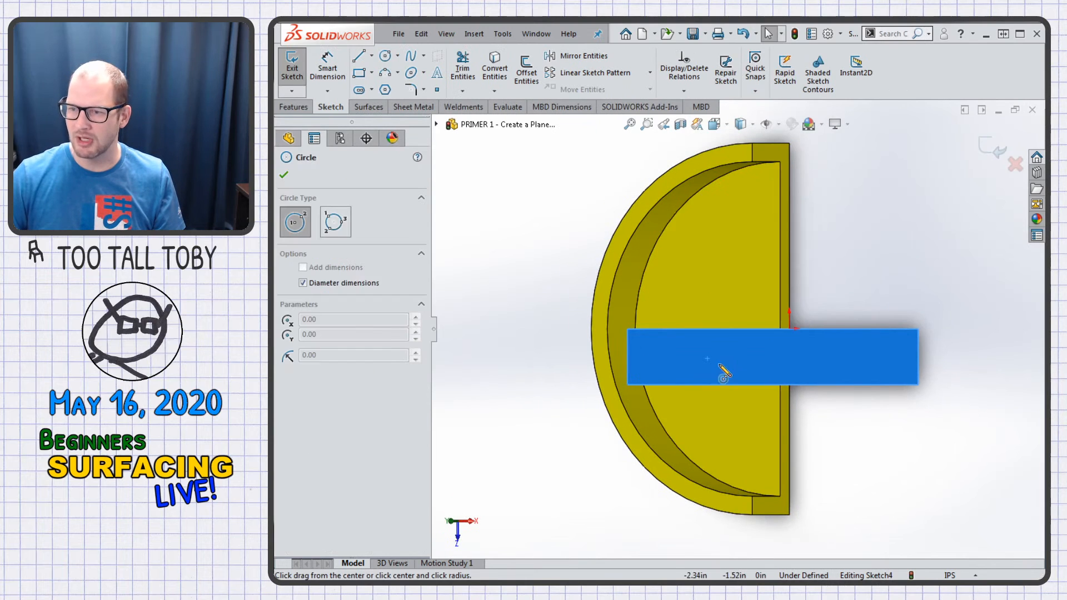
{"action": "left_click", "coordinate": [722, 410]}
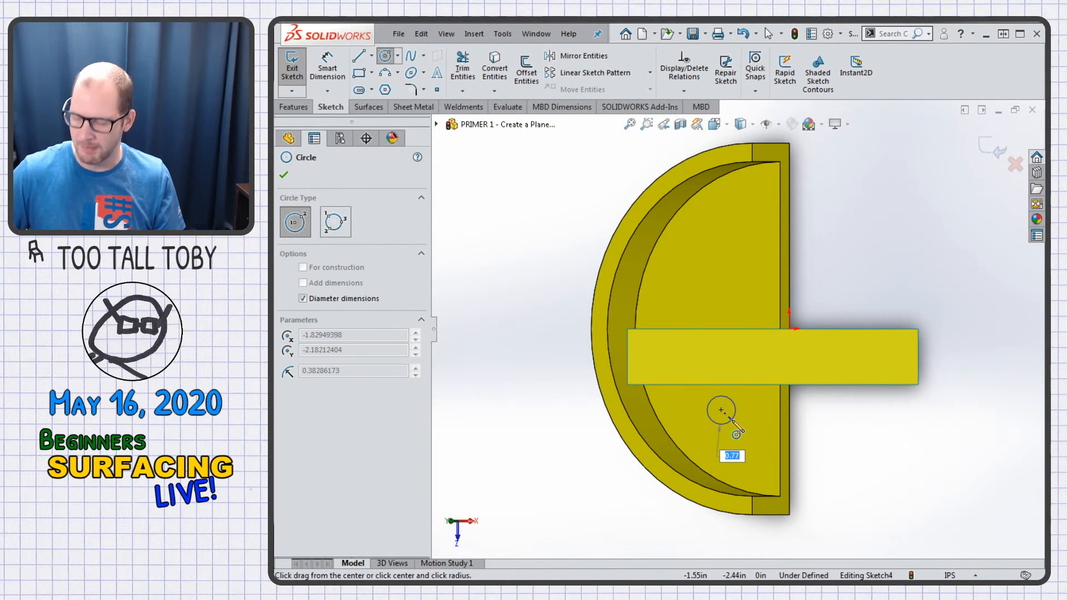
{"action": "key", "text": "Return"}
- Draw a horizontal centerline from the origin inward over the puck and mirror the circle about it
{"action": "key", "text": "s"}
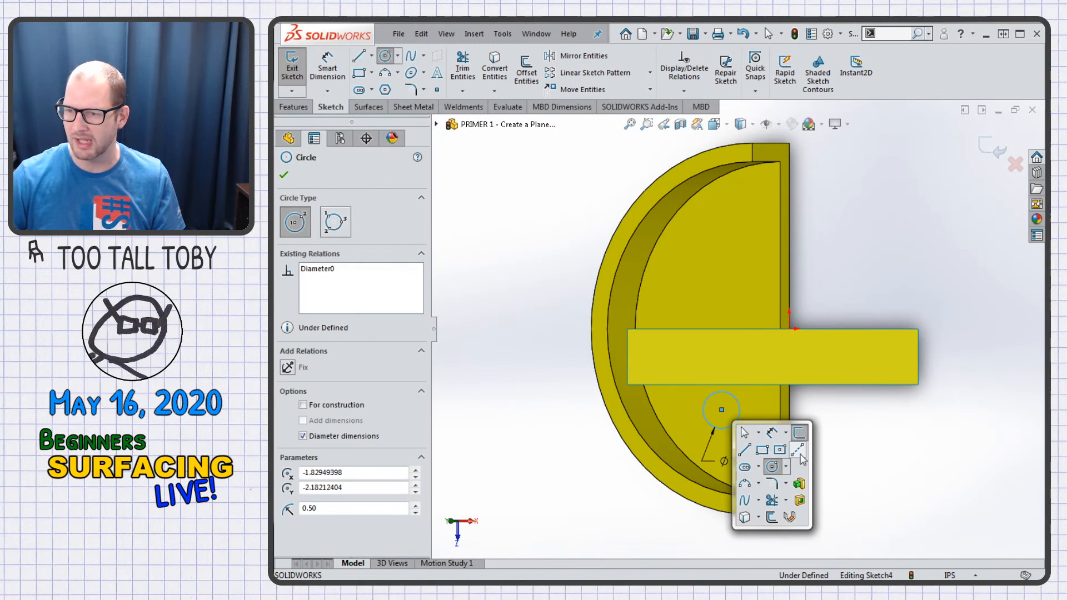
{"action": "key", "text": "Escape"}
{"action": "left_click", "coordinate": [797, 429]}
{"action": "left_click", "coordinate": [789, 329]}
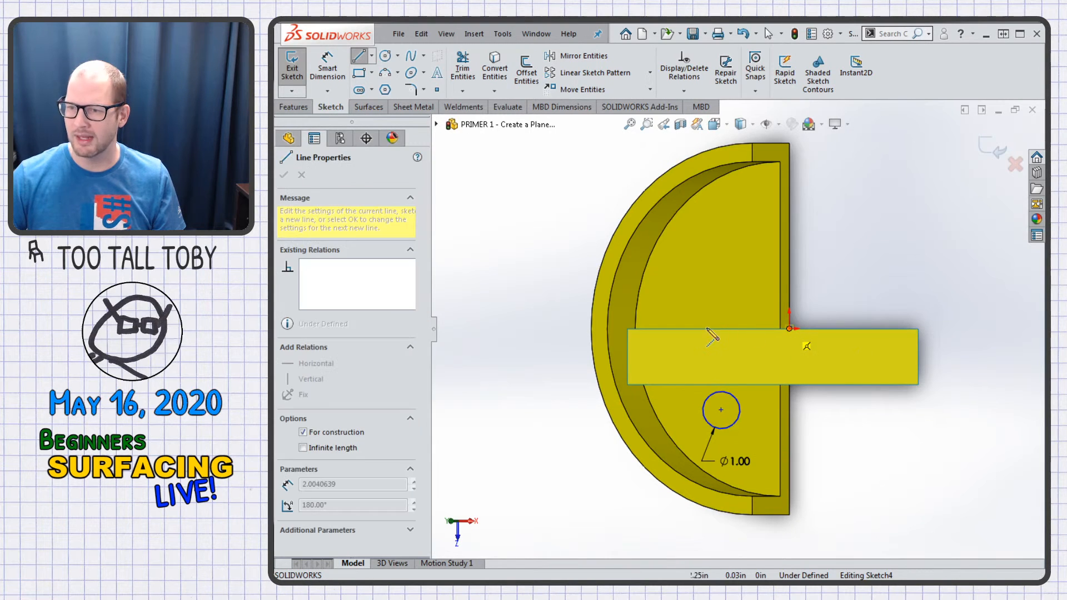
{"action": "left_click", "coordinate": [691, 329]}
{"action": "key", "text": "Escape"}
{"action": "left_click_drag", "start_coordinate": [820, 279], "coordinate": [633, 484]}
{"action": "left_click", "coordinate": [675, 424]}
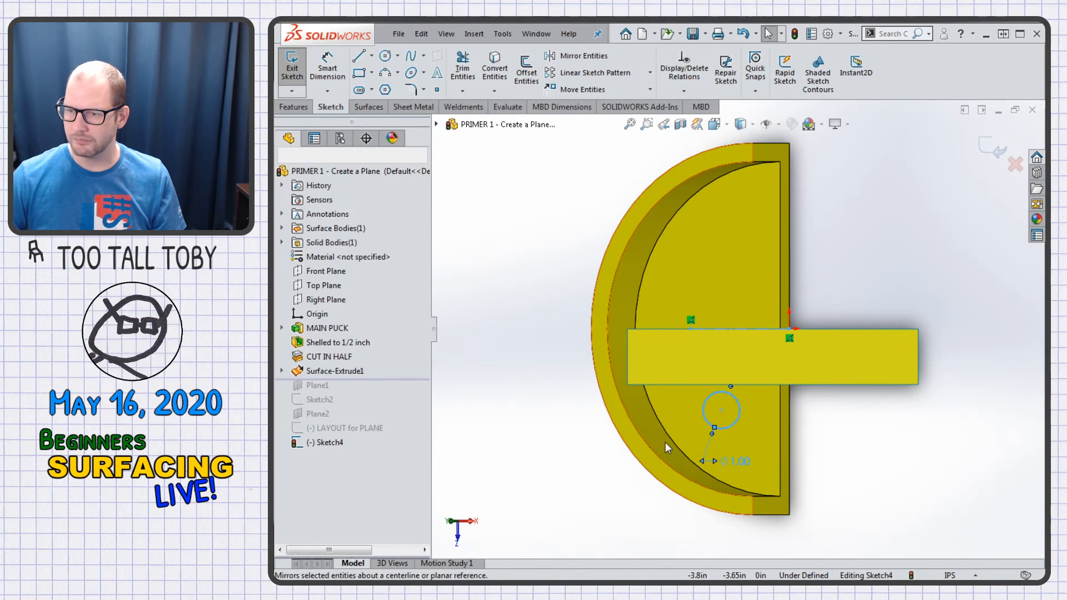
- Dimension the vertical distance between the two circle centers as 4.5 in
{"action": "key", "text": "s"}
{"action": "left_click", "coordinate": [901, 248]}
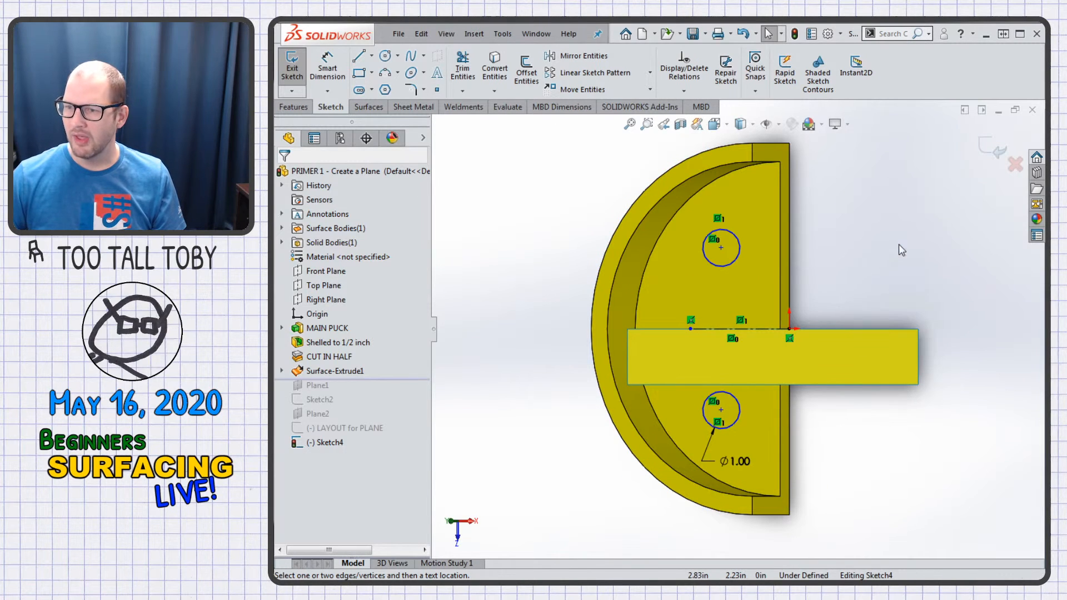
{"action": "left_click", "coordinate": [741, 407]}
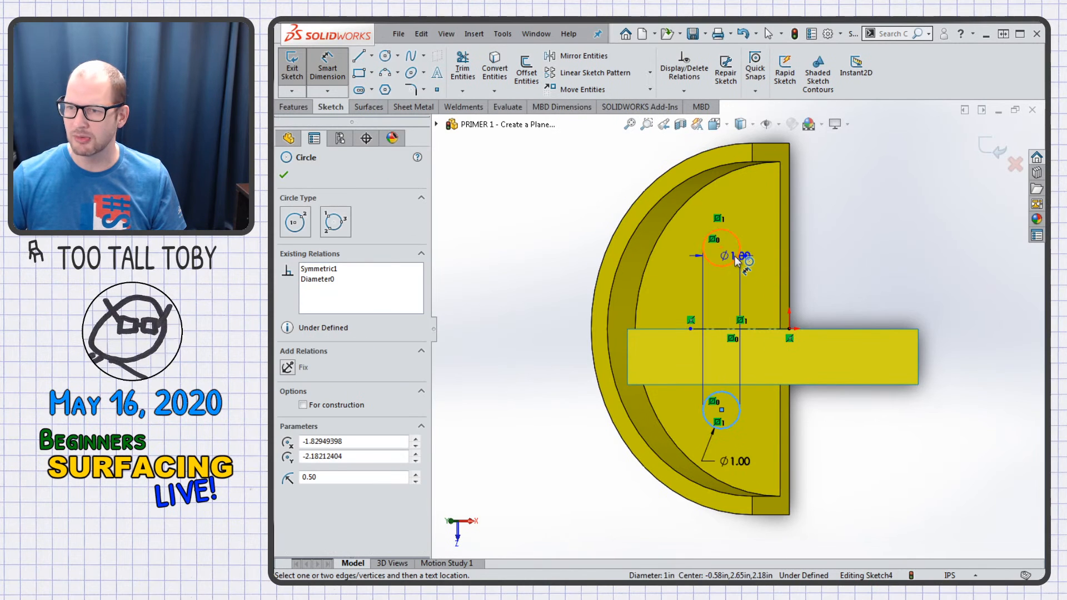
{"action": "left_click", "coordinate": [735, 256]}
{"action": "left_click", "coordinate": [895, 293]}
{"action": "type", "text": "4.5"}
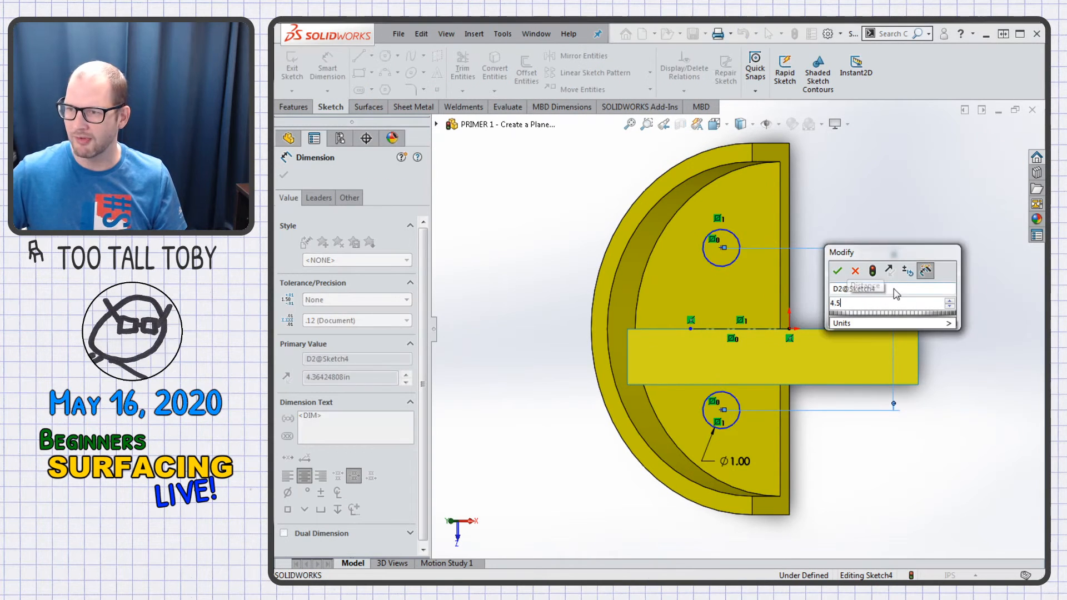
{"action": "key", "text": "Return"}
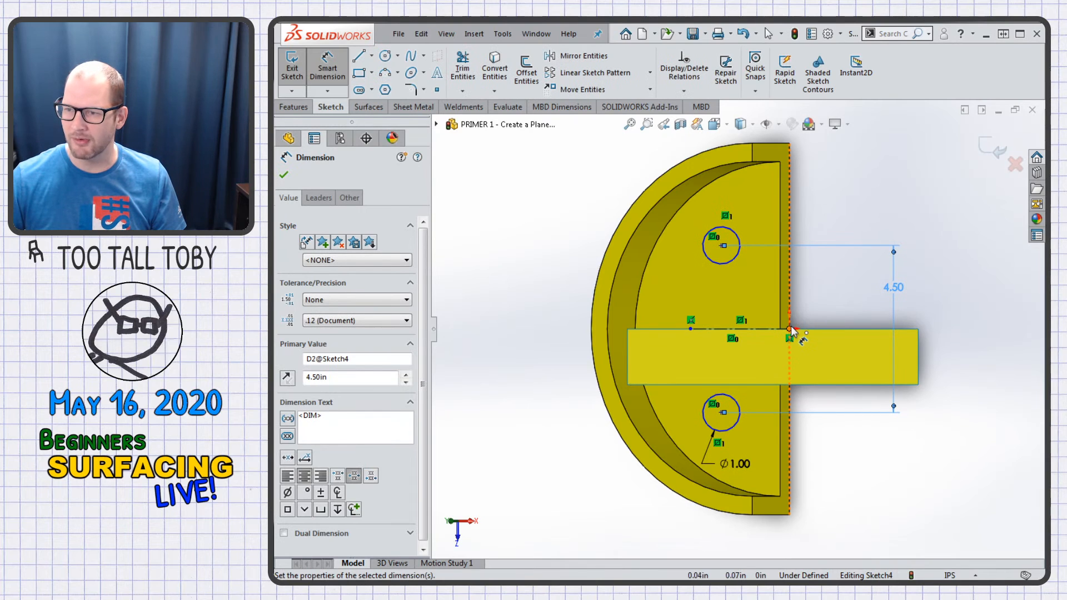
- Dimension the horizontal distance from the origin to the mirrored circle's center as 1.75 in
{"action": "left_click", "coordinate": [790, 329]}
{"action": "left_click", "coordinate": [737, 255]}
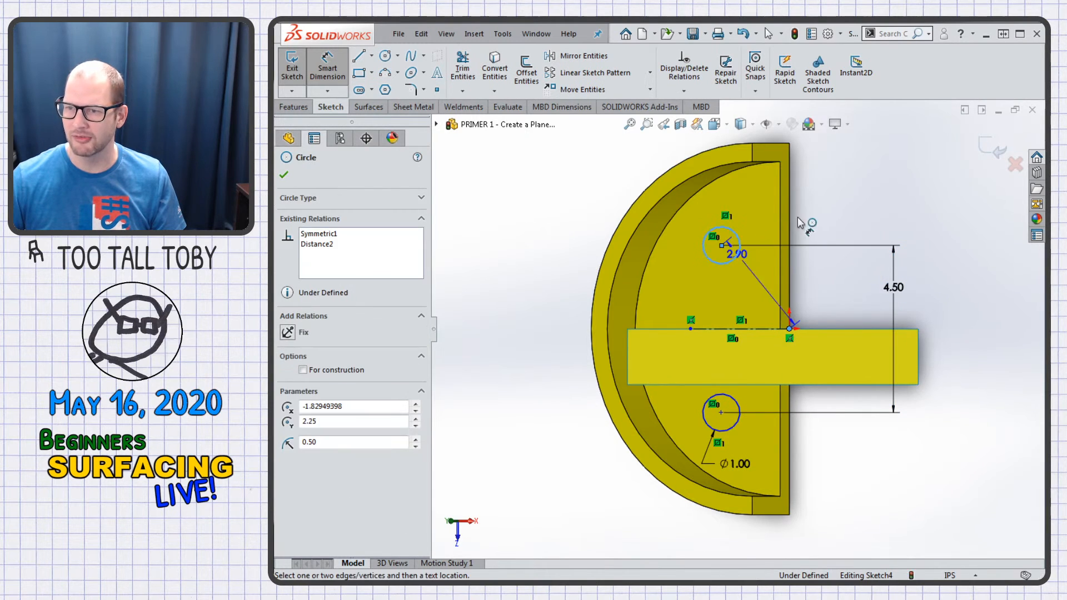
{"action": "scroll", "coordinate": [788, 228], "scroll_direction": "up", "scroll_amount": 3}
{"action": "left_click", "coordinate": [746, 179]}
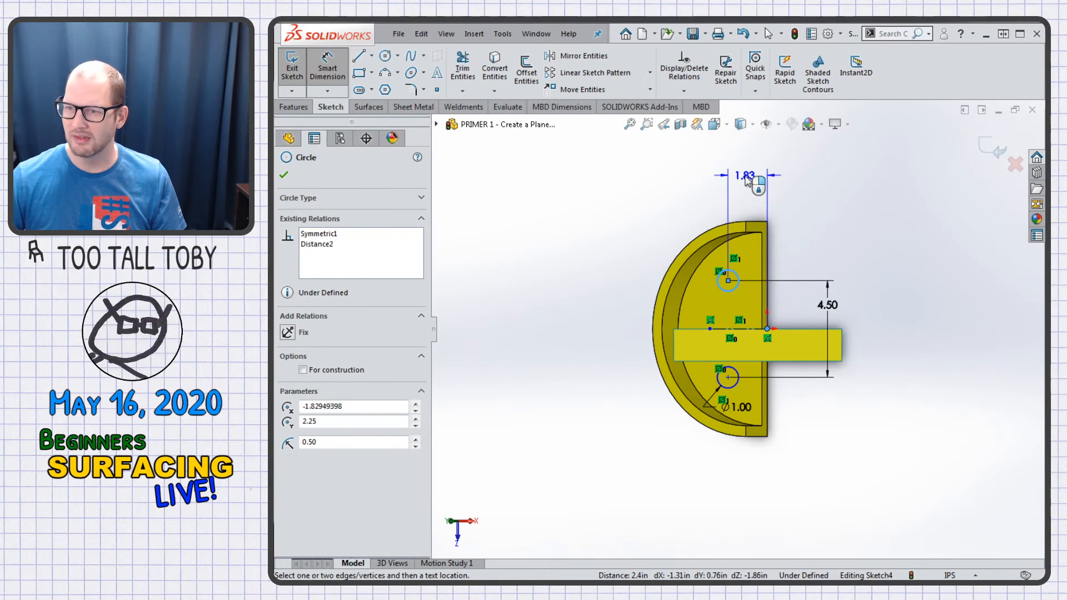
{"action": "type", "text": "2"}
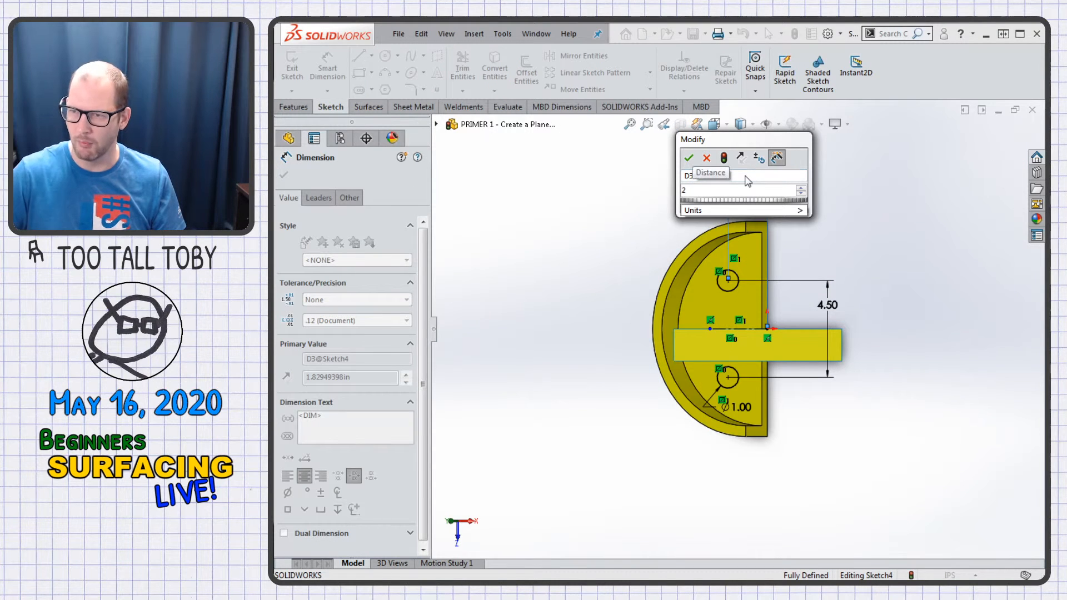
{"action": "key", "text": "BackSpace"}
{"action": "type", "text": "1.75"}
{"action": "key", "text": "Return"}
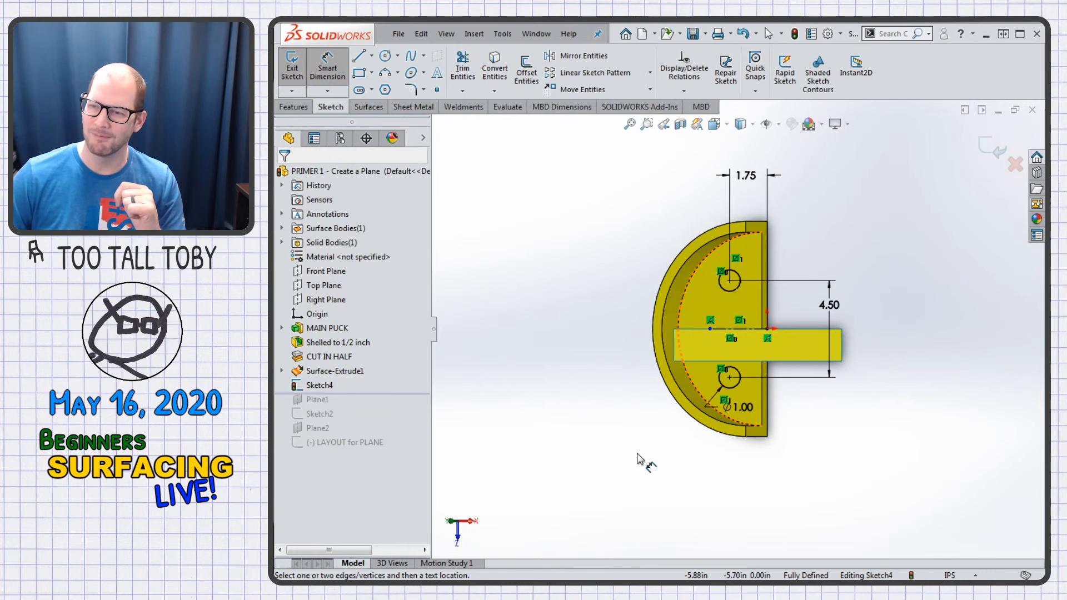
- Extrude both circles as solid bosses with Up To Surface, ending at the puck's inner floor face with Merge result on
{"action": "middle_click_drag", "start_coordinate": [675, 448], "coordinate": [698, 364]}
{"action": "right_click", "coordinate": [608, 246]}
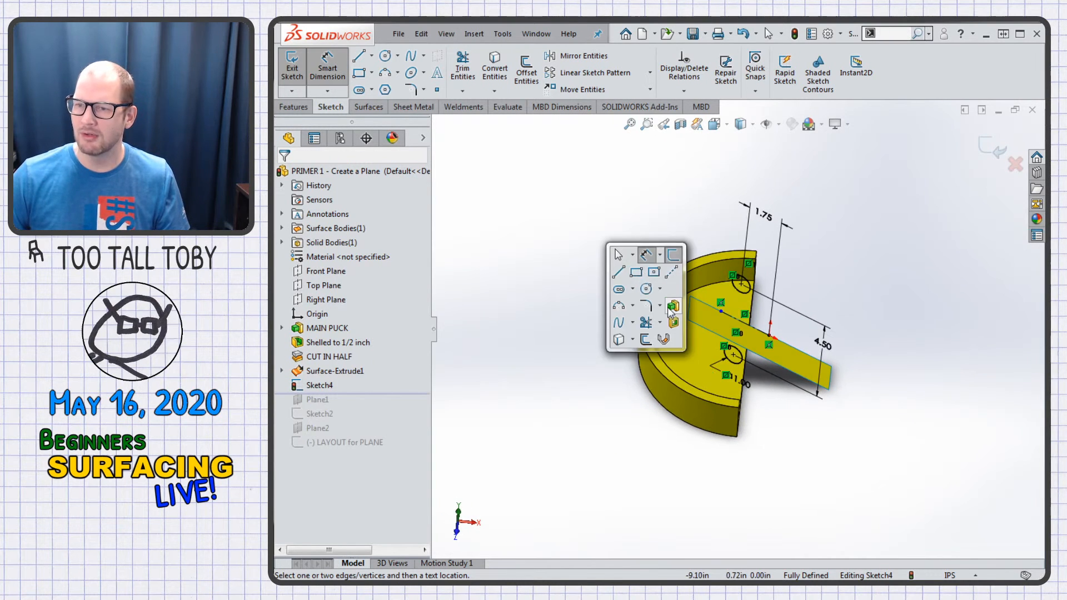
{"action": "left_click", "coordinate": [674, 253]}
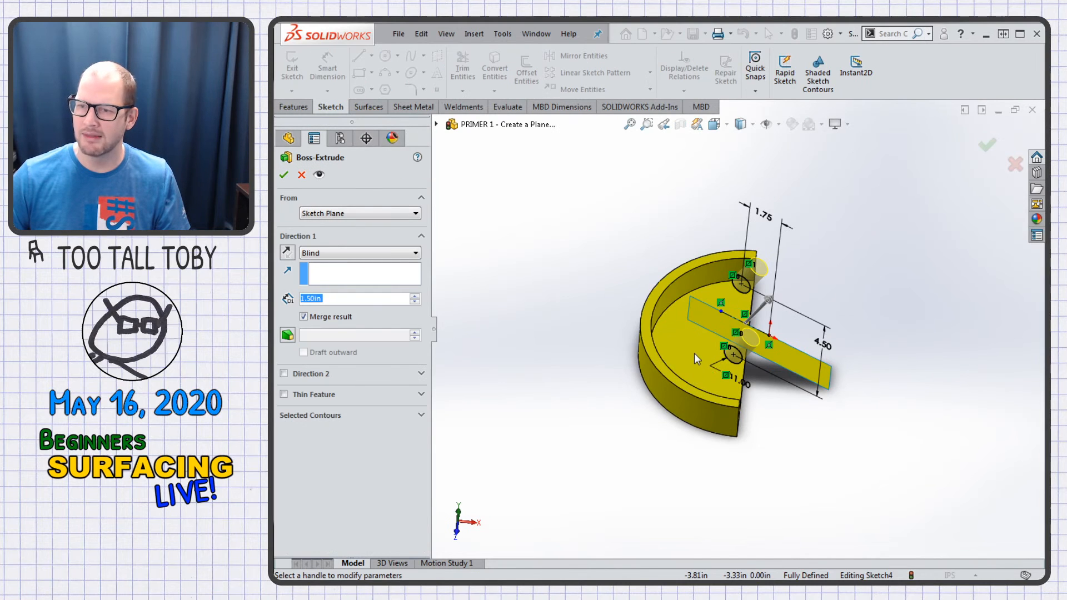
{"action": "left_click", "coordinate": [694, 354]}
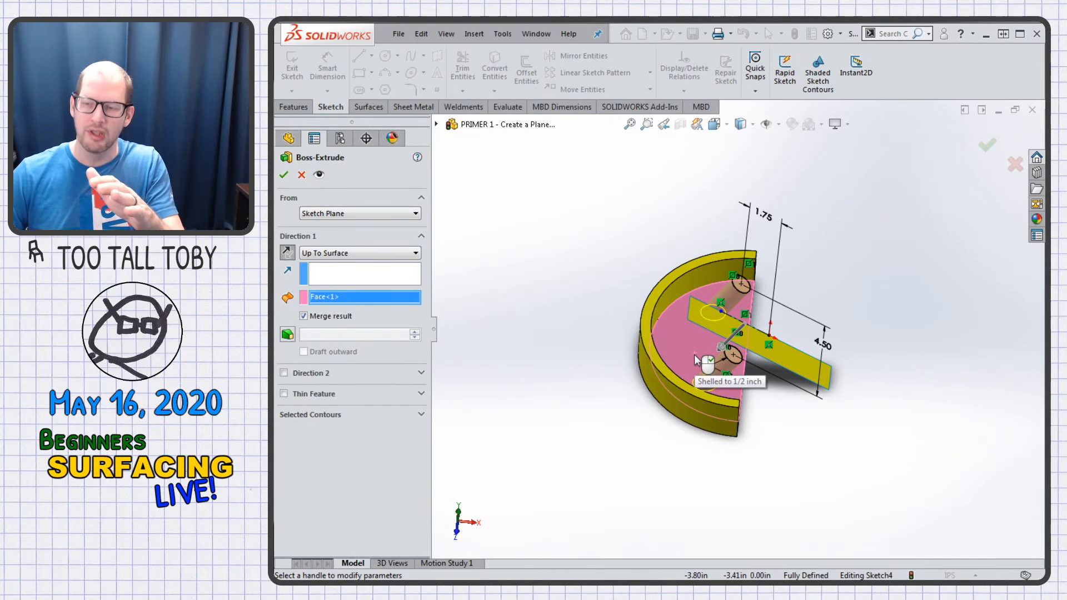
{"action": "right_click", "coordinate": [695, 355]}
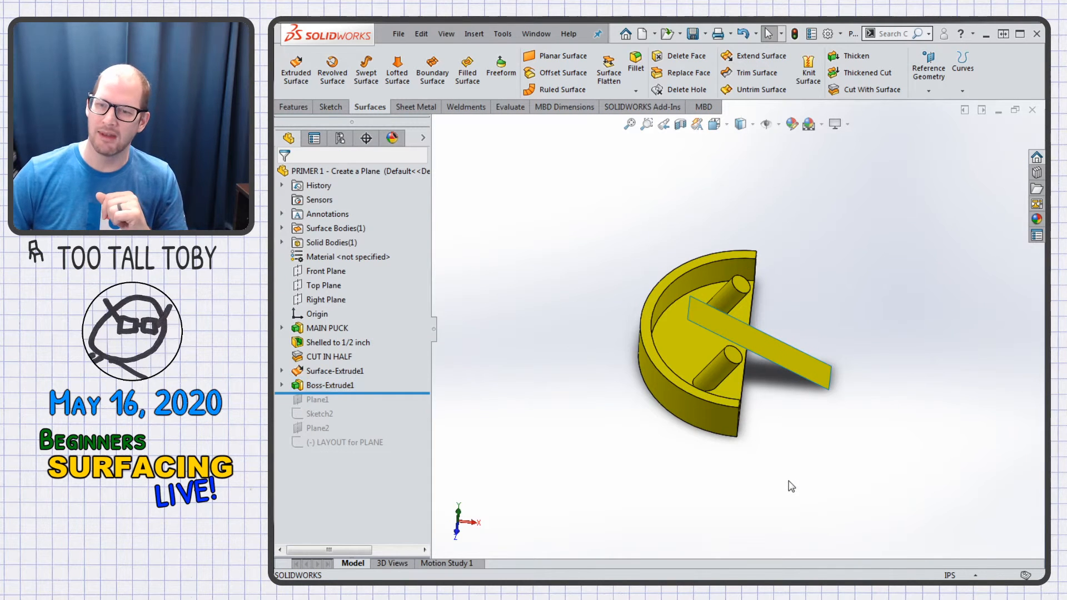
{"action": "middle_click_drag", "start_coordinate": [808, 446], "coordinate": [732, 477]}
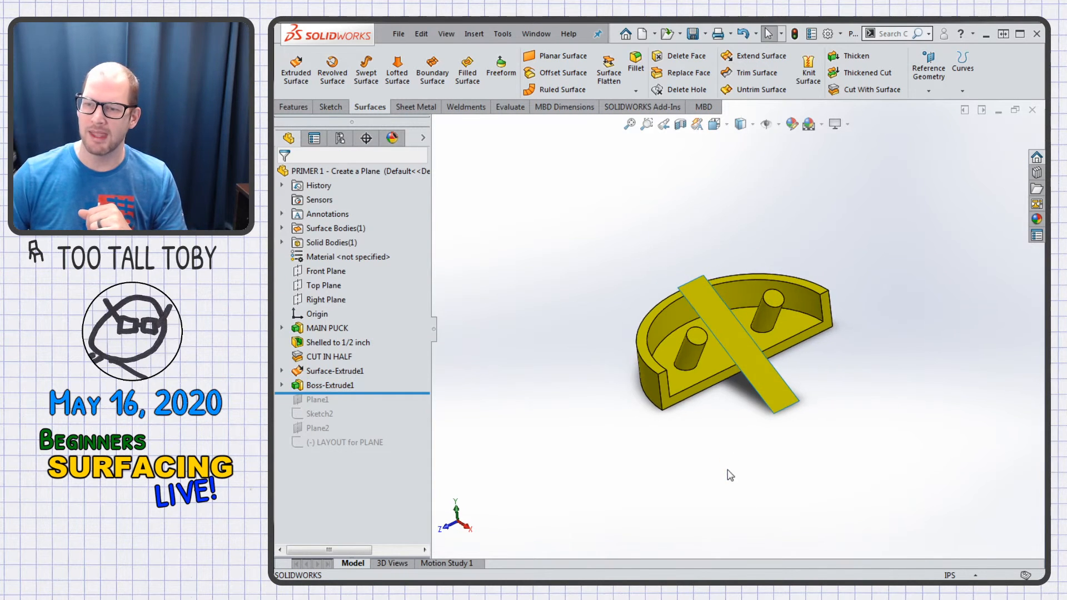
{"action": "scroll", "coordinate": [890, 314], "scroll_direction": "down", "scroll_amount": 2}
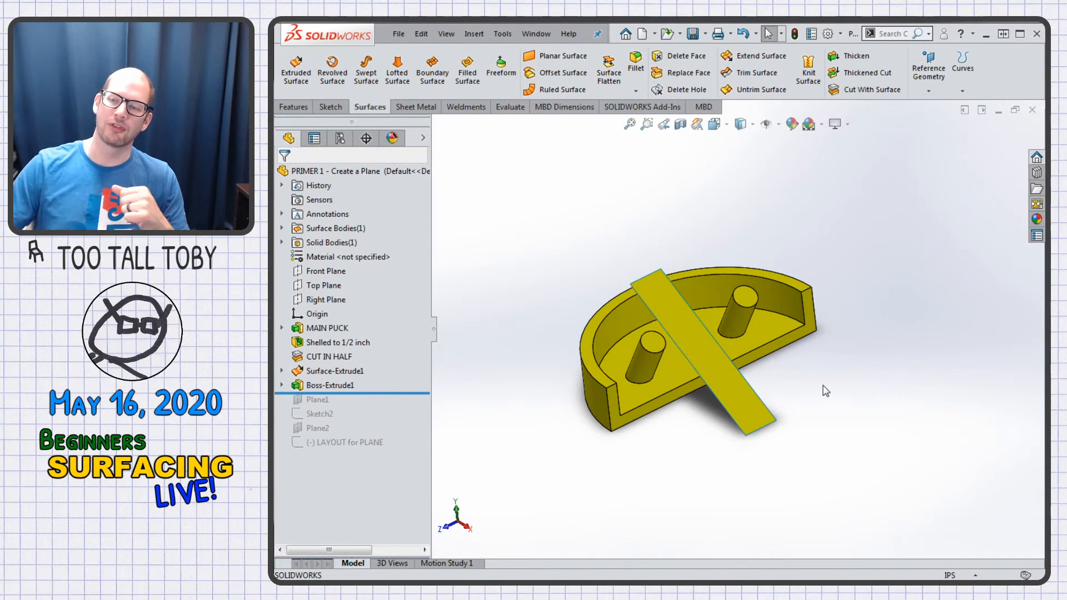
- Hide the angled strip surface body and show it again
{"action": "left_click", "coordinate": [735, 393]}
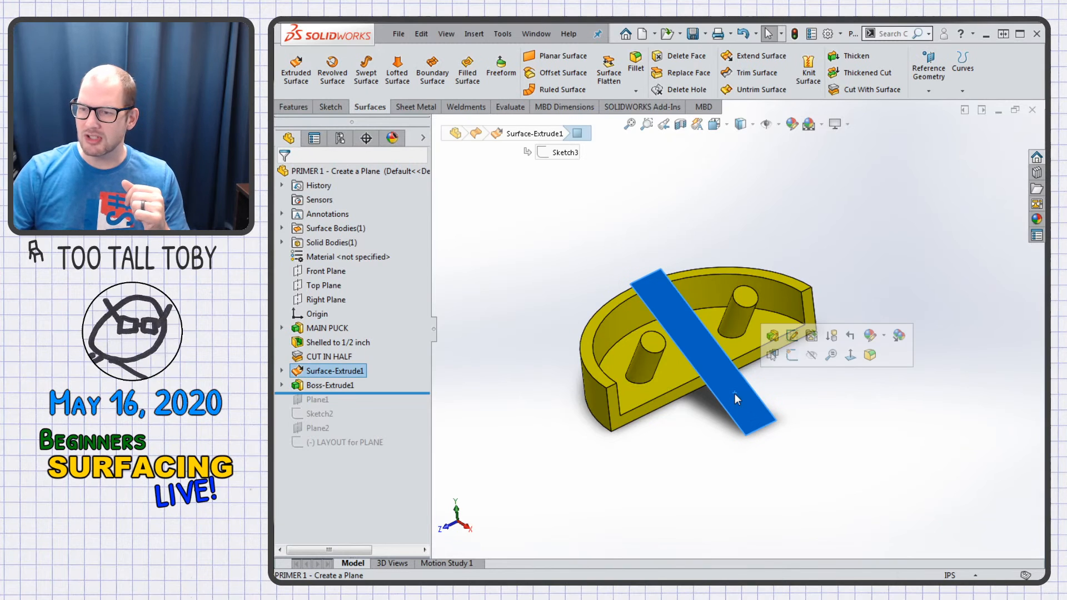
{"action": "left_click", "coordinate": [810, 359]}
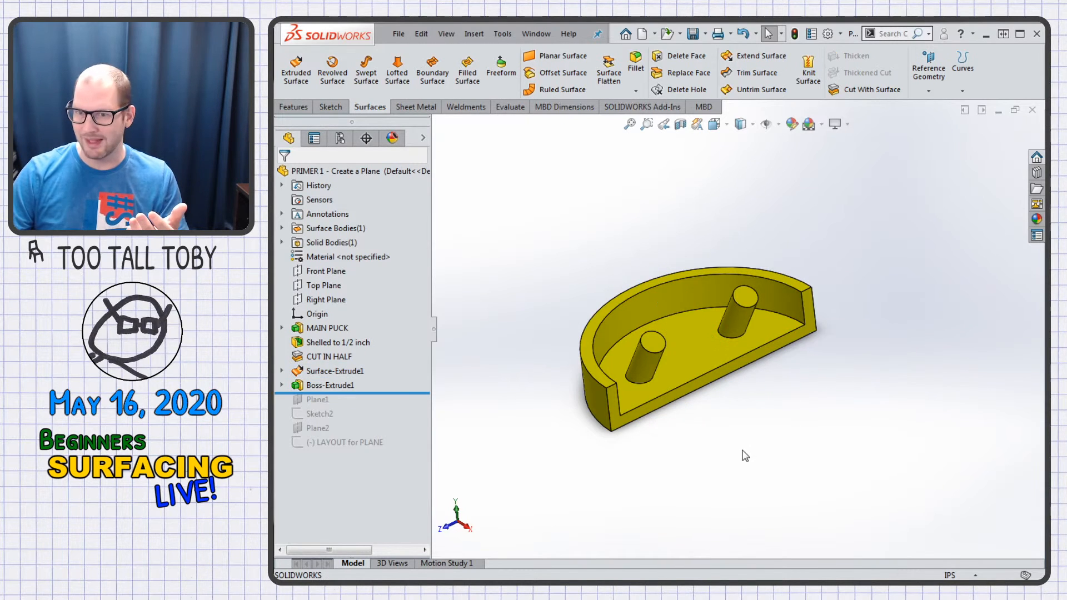
{"action": "left_click", "coordinate": [336, 370]}
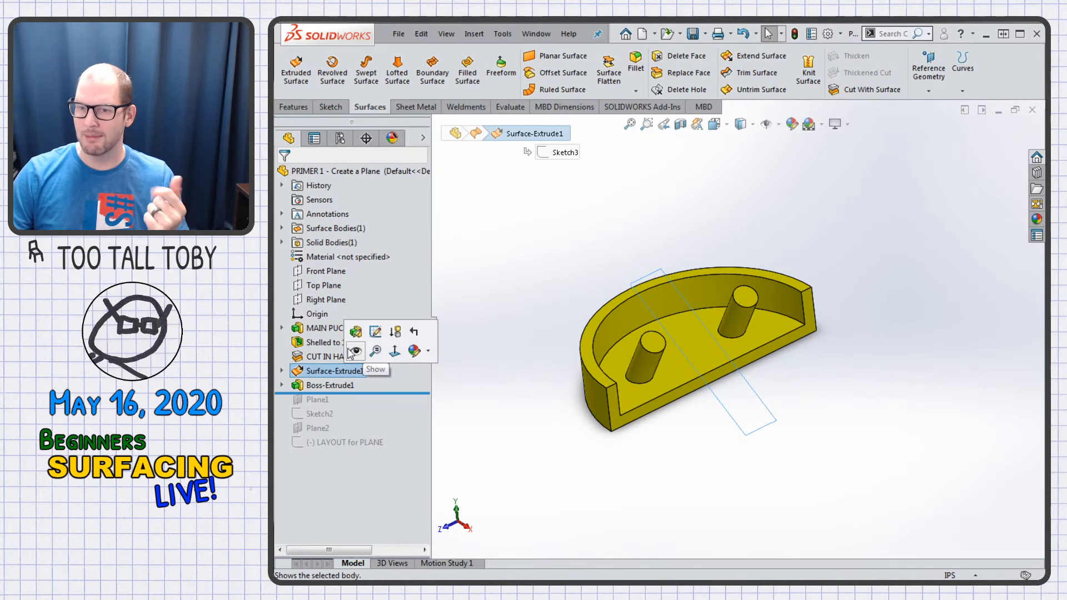
{"action": "left_click", "coordinate": [356, 352]}
{"action": "left_click", "coordinate": [670, 468]}
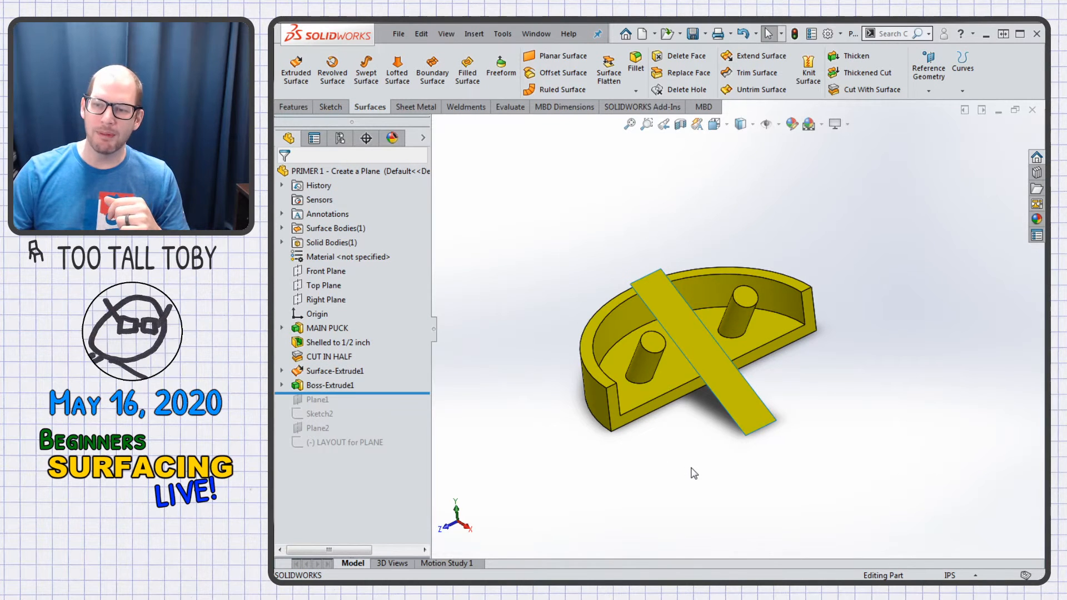
- Make a drawing from the part using the TTT 16 x 9 TEMPLATE and place a single isometric view on the sheet
{"action": "middle_click_drag", "start_coordinate": [694, 472], "coordinate": [719, 482]}
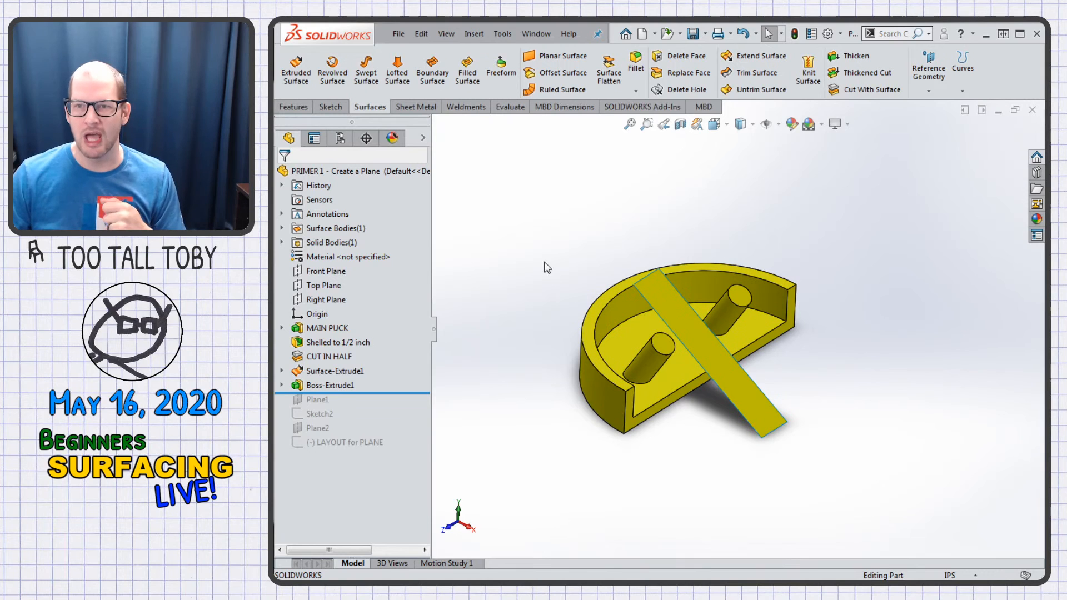
{"action": "left_click", "coordinate": [400, 34]}
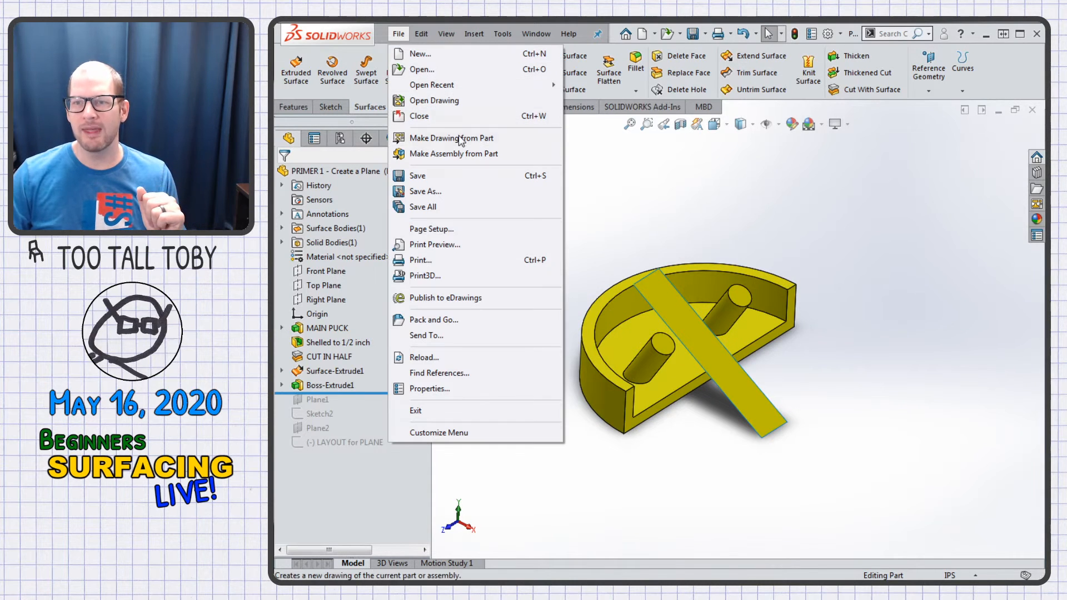
{"action": "left_click", "coordinate": [440, 138]}
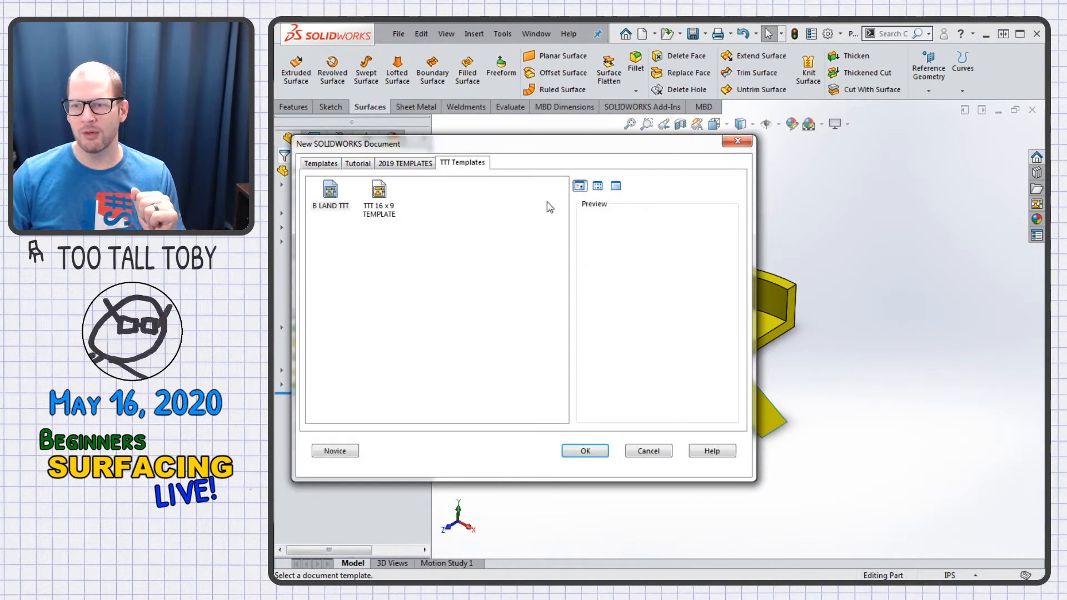
{"action": "left_click", "coordinate": [380, 201]}
{"action": "double_click", "coordinate": [382, 200]}
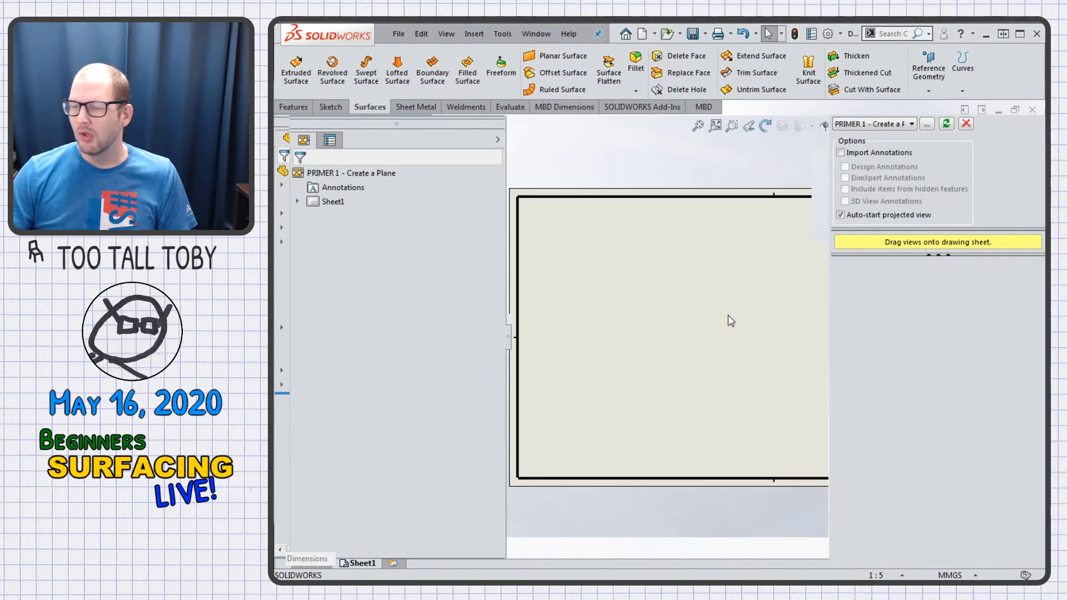
{"action": "left_click_drag", "start_coordinate": [864, 476], "coordinate": [632, 308]}
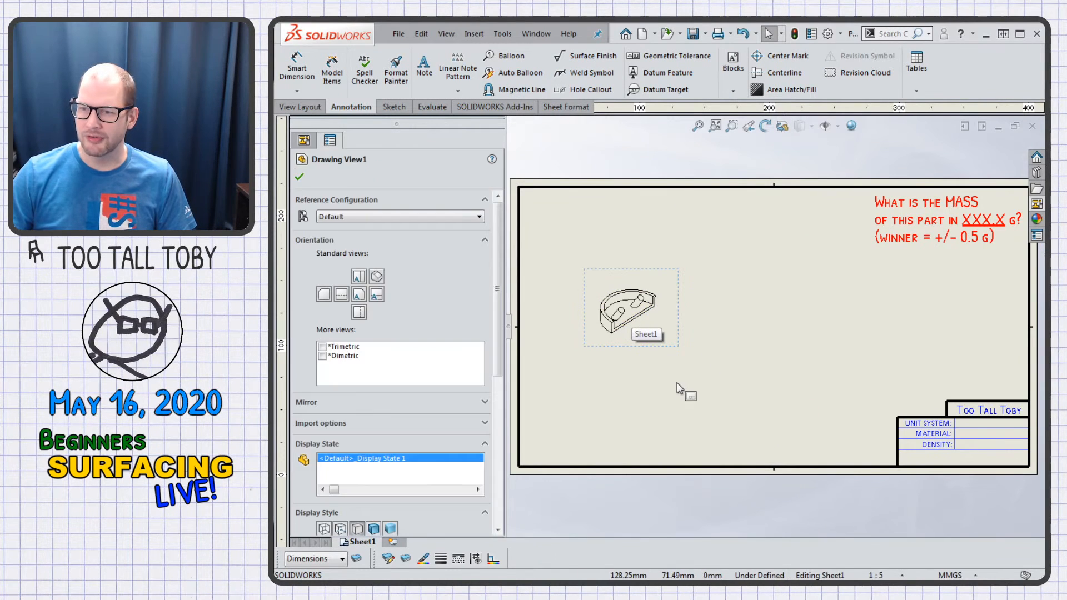
{"action": "key", "text": "Escape"}
- Insert the part's surfaces into the drawing view as reference geometry model items, and switch to the slide presentation
{"action": "scroll", "coordinate": [645, 334], "scroll_direction": "up", "scroll_amount": 3}
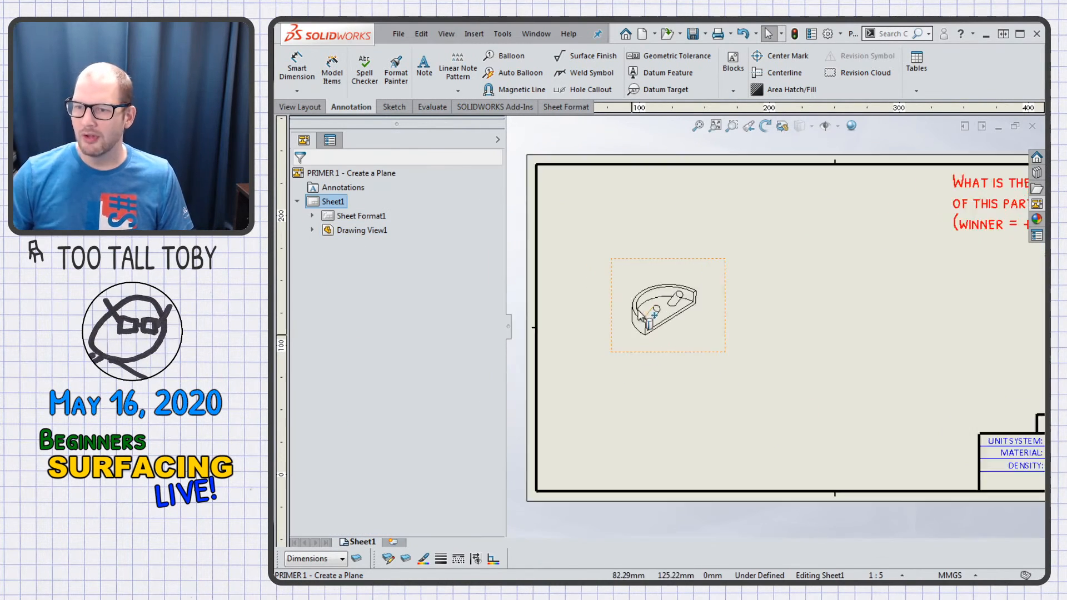
{"action": "scroll", "coordinate": [745, 308], "scroll_direction": "up", "scroll_amount": 5}
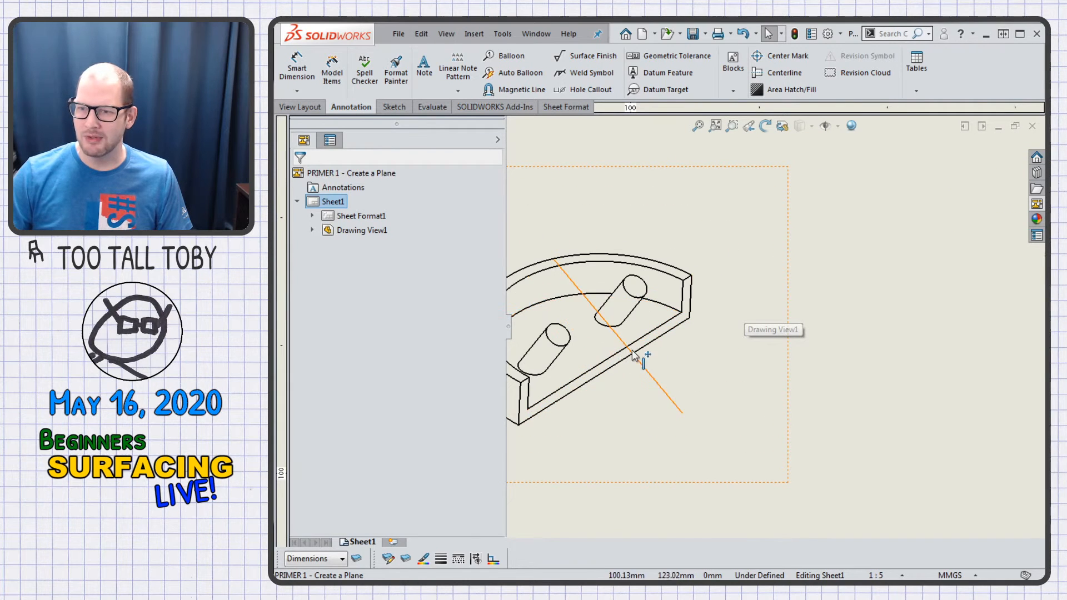
{"action": "scroll", "coordinate": [617, 458], "scroll_direction": "down", "scroll_amount": 4}
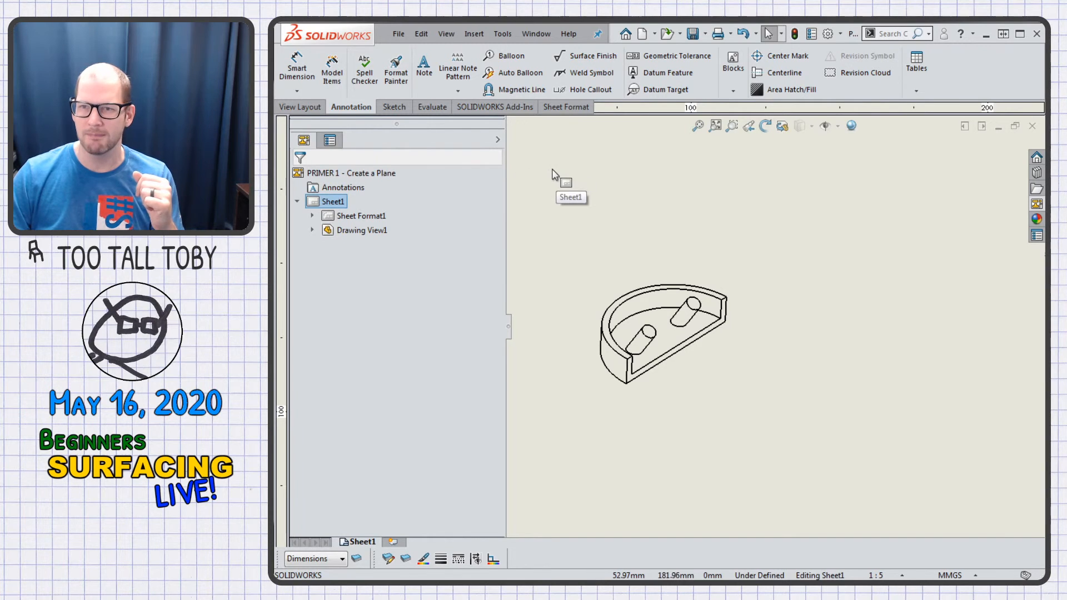
{"action": "left_click", "coordinate": [472, 35]}
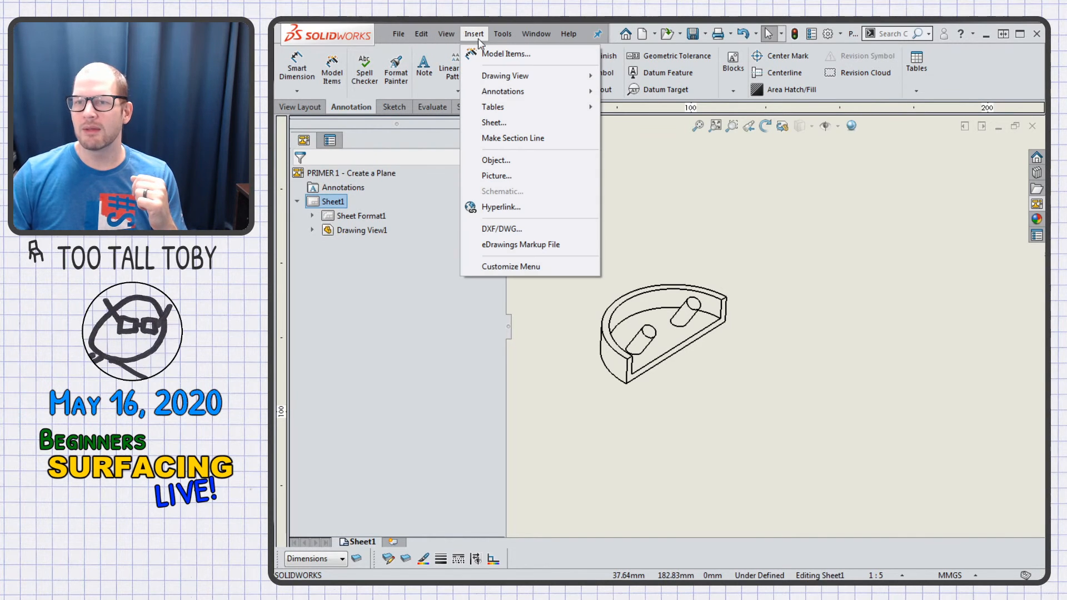
{"action": "left_click", "coordinate": [513, 55]}
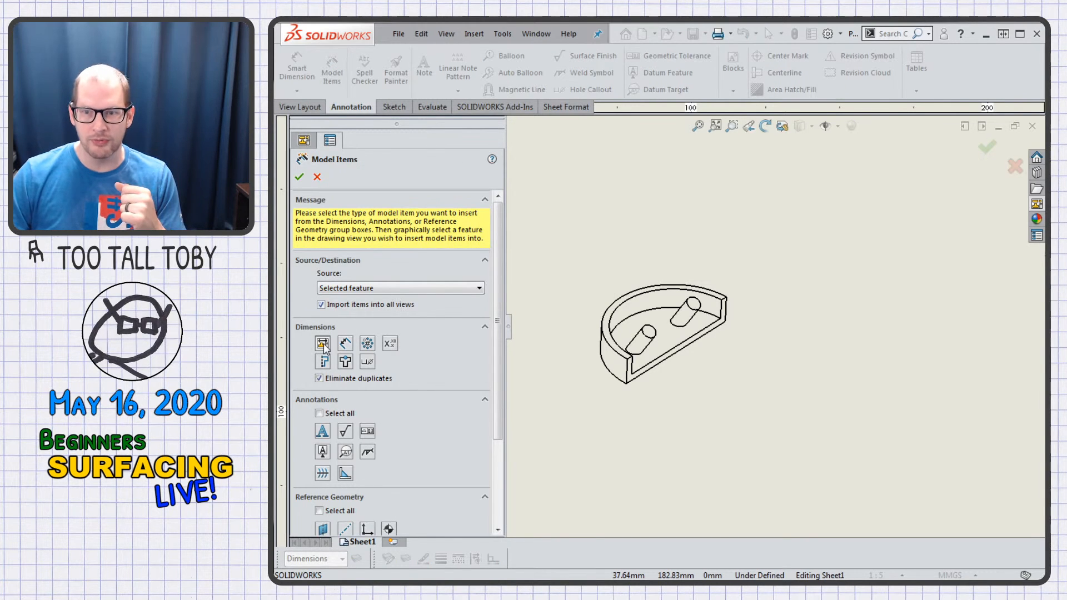
{"action": "scroll", "coordinate": [469, 402], "scroll_direction": "down", "scroll_amount": 3}
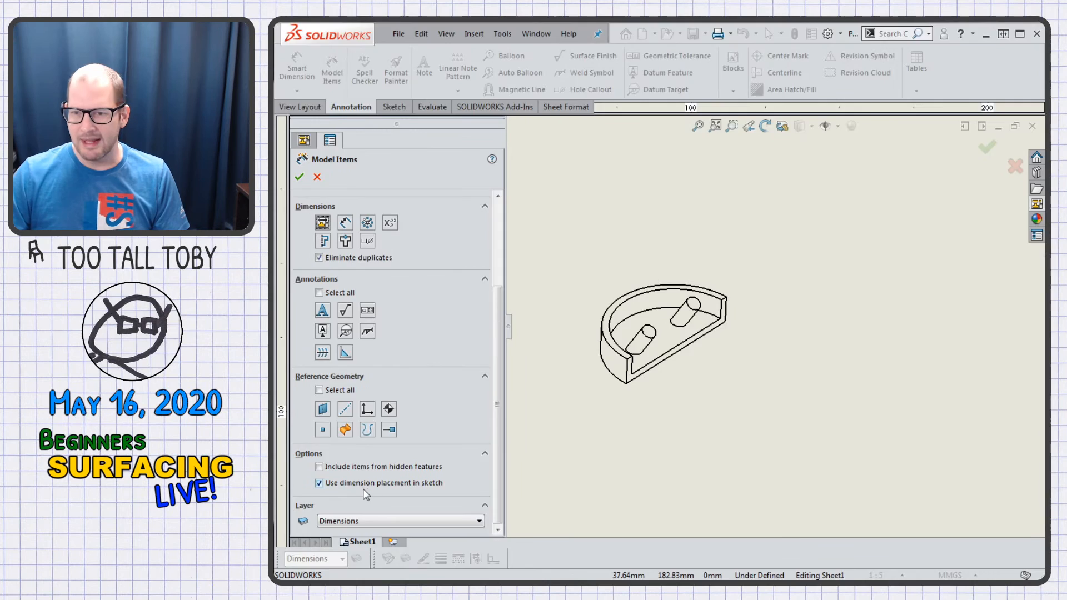
{"action": "mouse_move", "coordinate": [335, 441]}
{"action": "left_mouse_down"}
{"action": "mouse_move", "coordinate": [358, 441]}
{"action": "mouse_move", "coordinate": [353, 427]}
{"action": "mouse_move", "coordinate": [322, 430]}
{"action": "mouse_move", "coordinate": [447, 496]}
{"action": "left_mouse_up"}
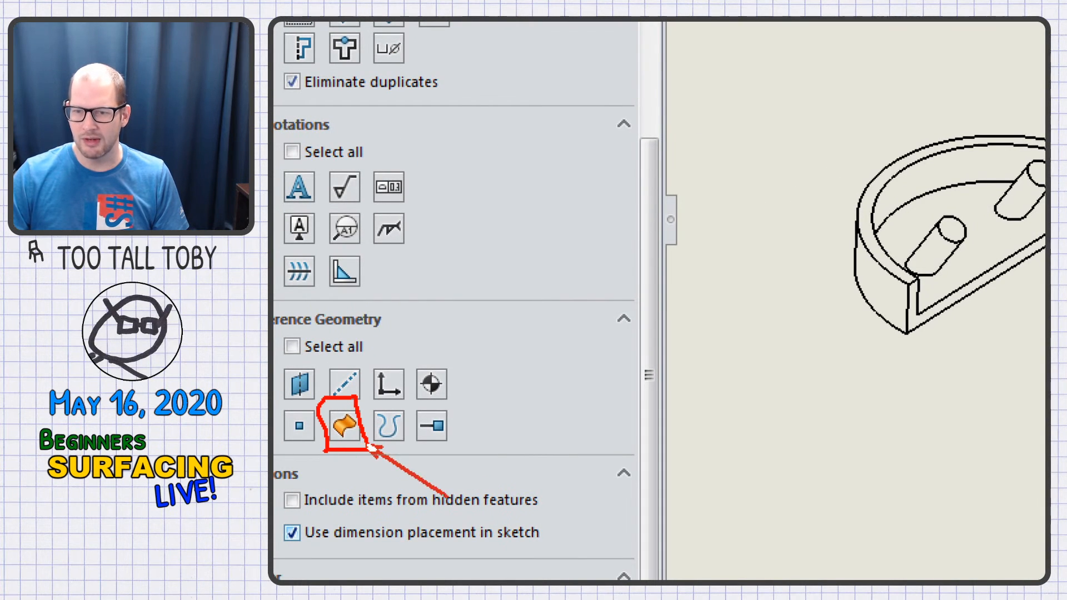
{"action": "left_click_drag", "start_coordinate": [274, 334], "coordinate": [394, 333]}
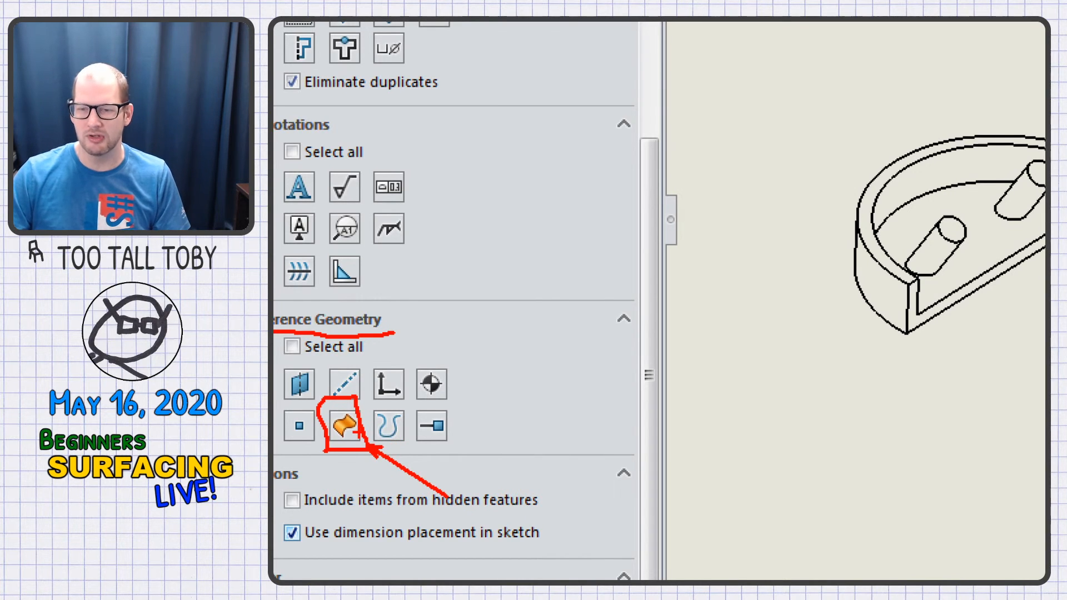
{"action": "key", "text": "Escape"}
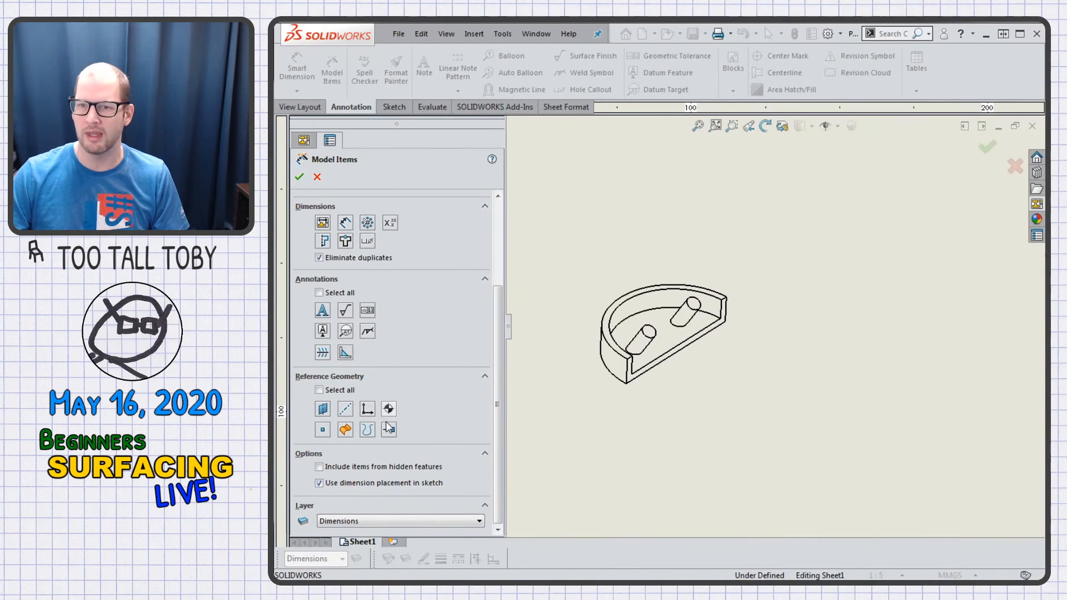
{"action": "left_click", "coordinate": [345, 429]}
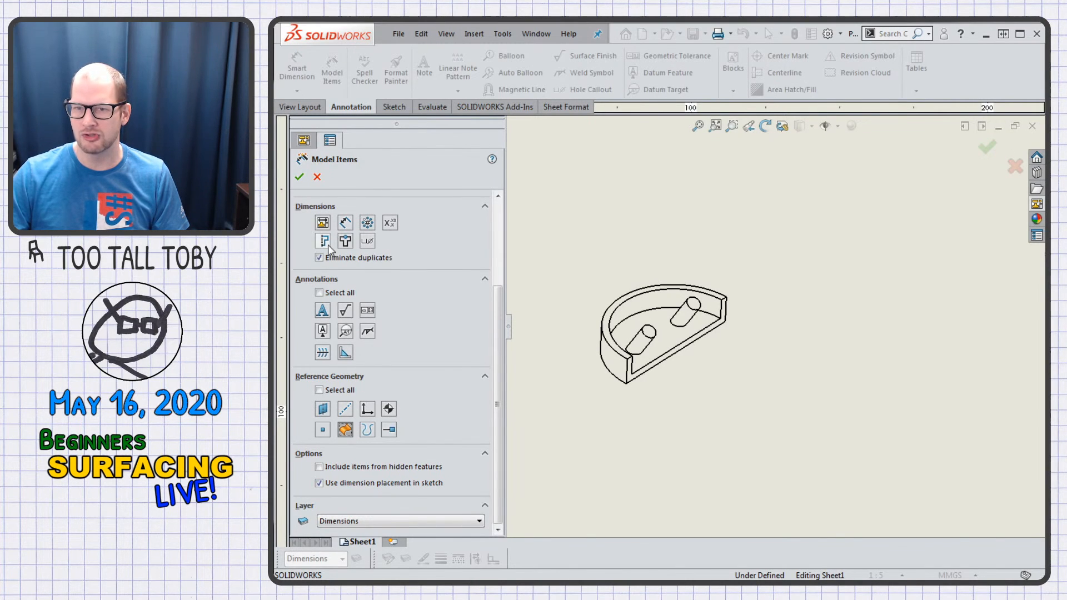
{"action": "left_click", "coordinate": [299, 176]}
{"action": "left_click", "coordinate": [562, 309]}
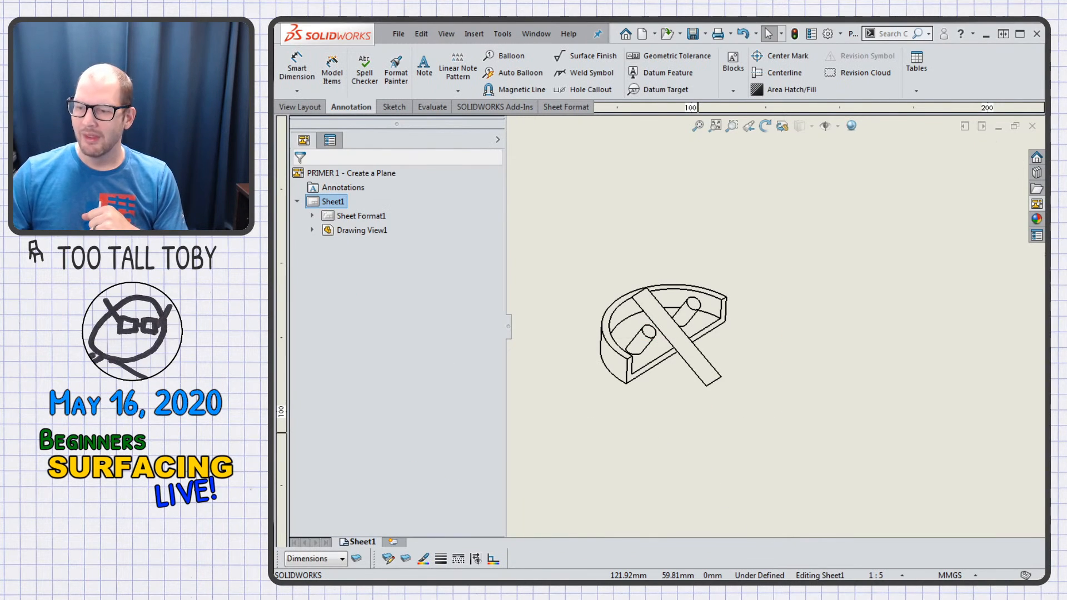
{"action": "key", "text": "alt+Tab"}
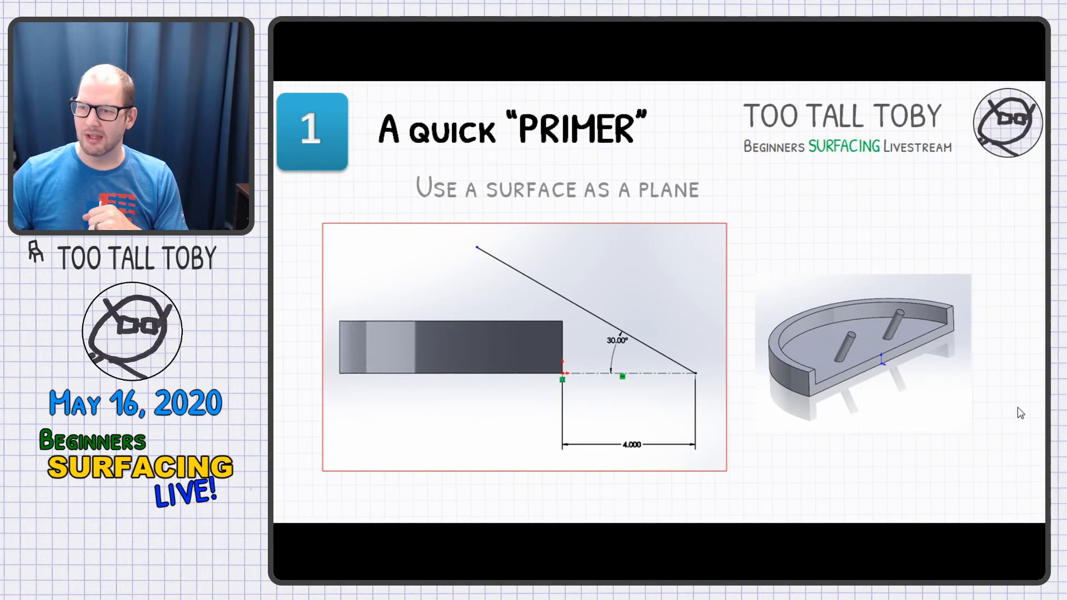
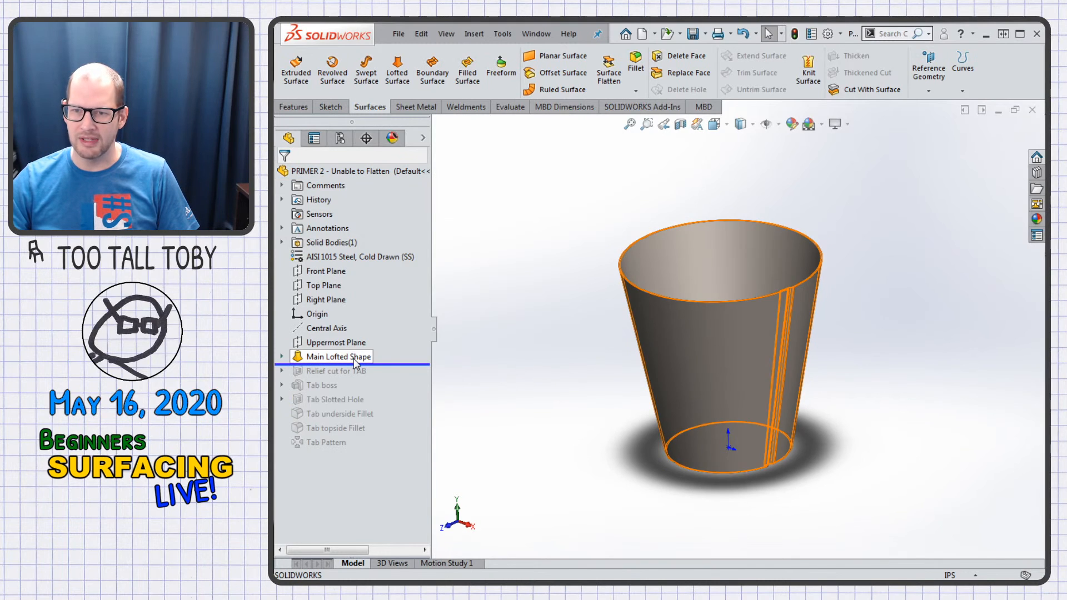
- In the PRIMER 2 part, roll the model forward past Relief cut for TAB to inspect the cuts, and on past Tab Pattern
{"action": "left_click_drag", "start_coordinate": [377, 364], "coordinate": [381, 380]}
{"action": "left_click", "coordinate": [346, 369]}
{"action": "scroll", "coordinate": [714, 292], "scroll_direction": "down", "scroll_amount": 5}
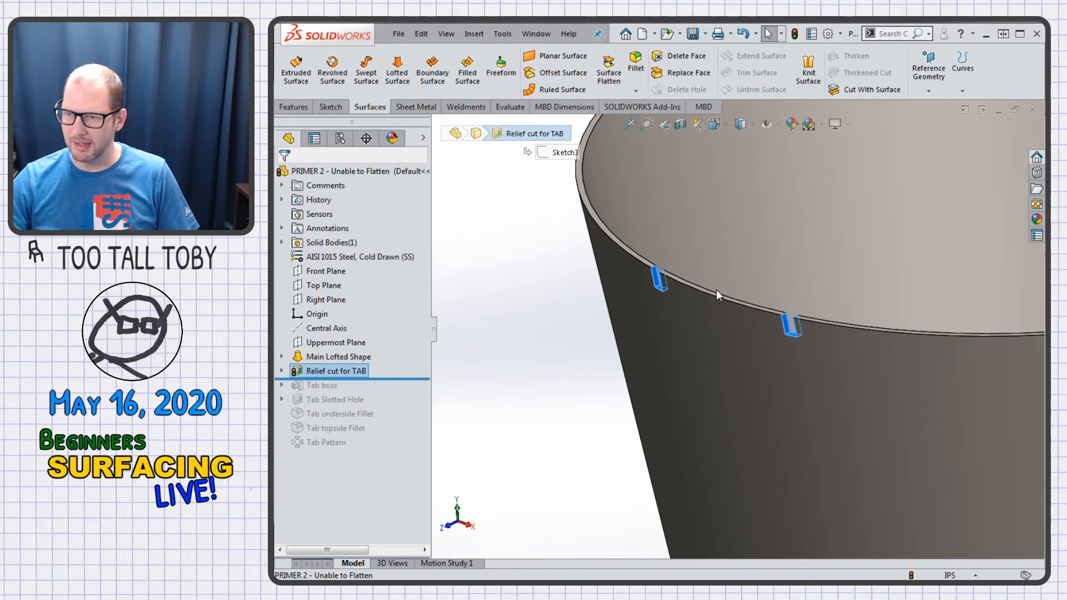
{"action": "left_click_drag", "start_coordinate": [410, 379], "coordinate": [392, 452]}
{"action": "scroll", "coordinate": [925, 342], "scroll_direction": "up", "scroll_amount": 8}
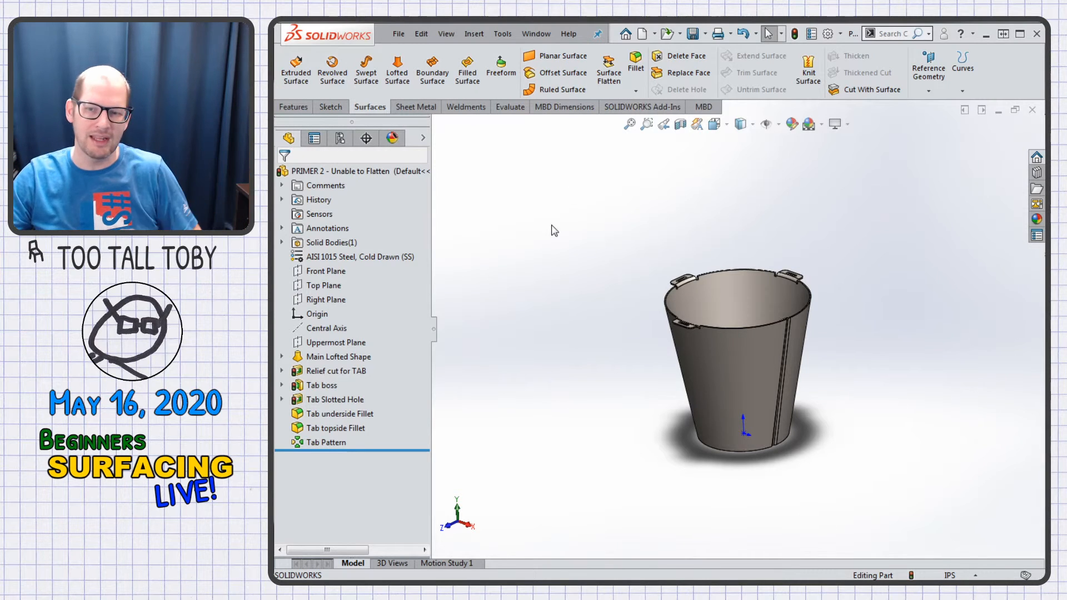
{"action": "scroll", "coordinate": [898, 387], "scroll_direction": "down", "scroll_amount": 2}
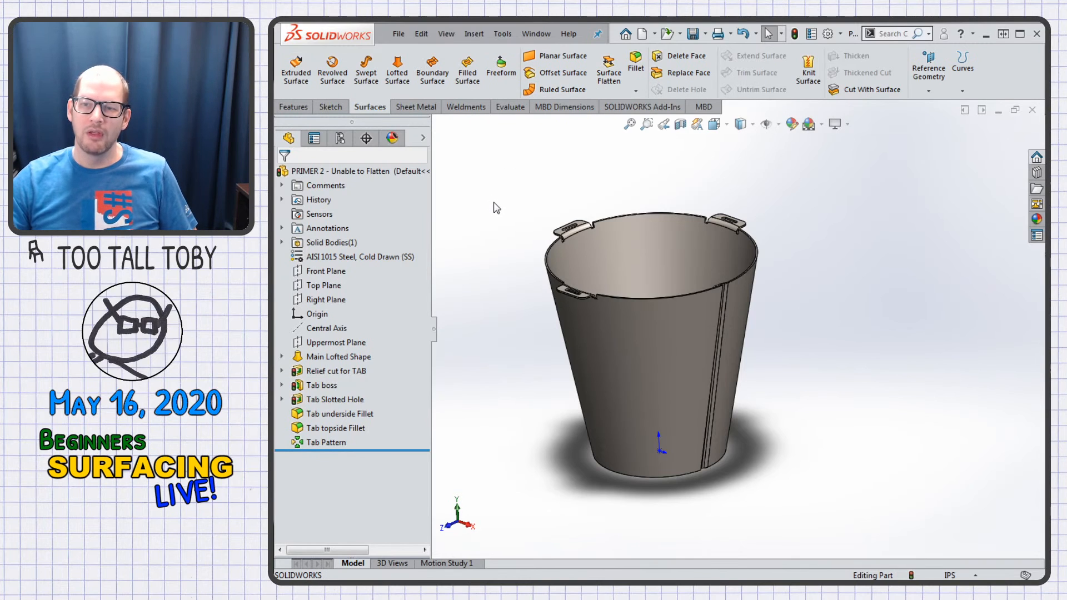
- Select all faces tangent to the bucket's outer wall, inspect them from different angles, and clear the selection
{"action": "right_click", "coordinate": [682, 335]}
{"action": "left_click", "coordinate": [725, 345]}
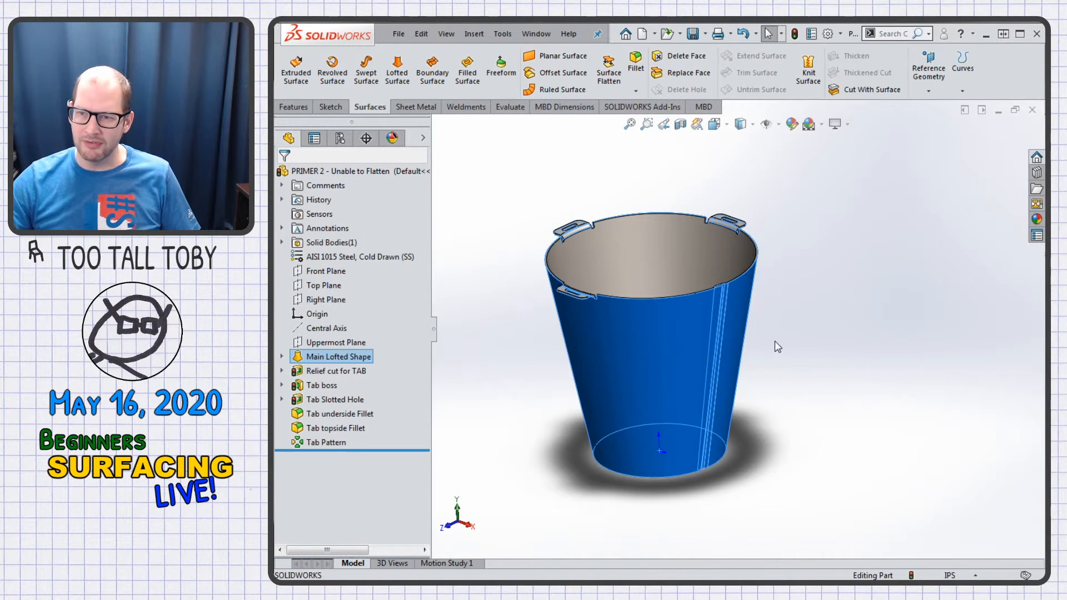
{"action": "middle_click_drag", "start_coordinate": [775, 358], "coordinate": [703, 311]}
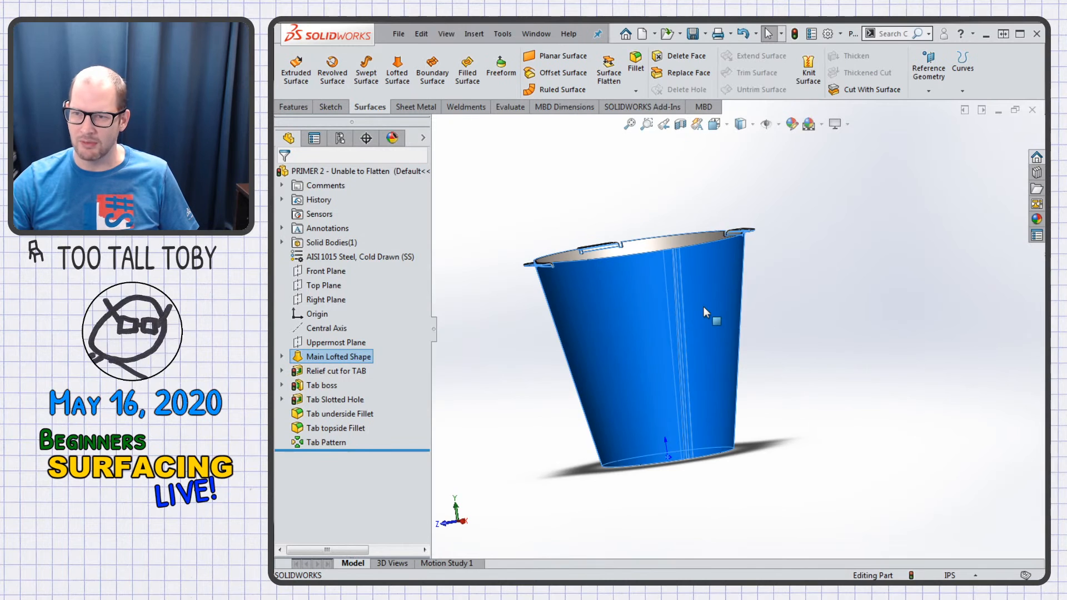
{"action": "middle_click_drag", "start_coordinate": [775, 325], "coordinate": [817, 364]}
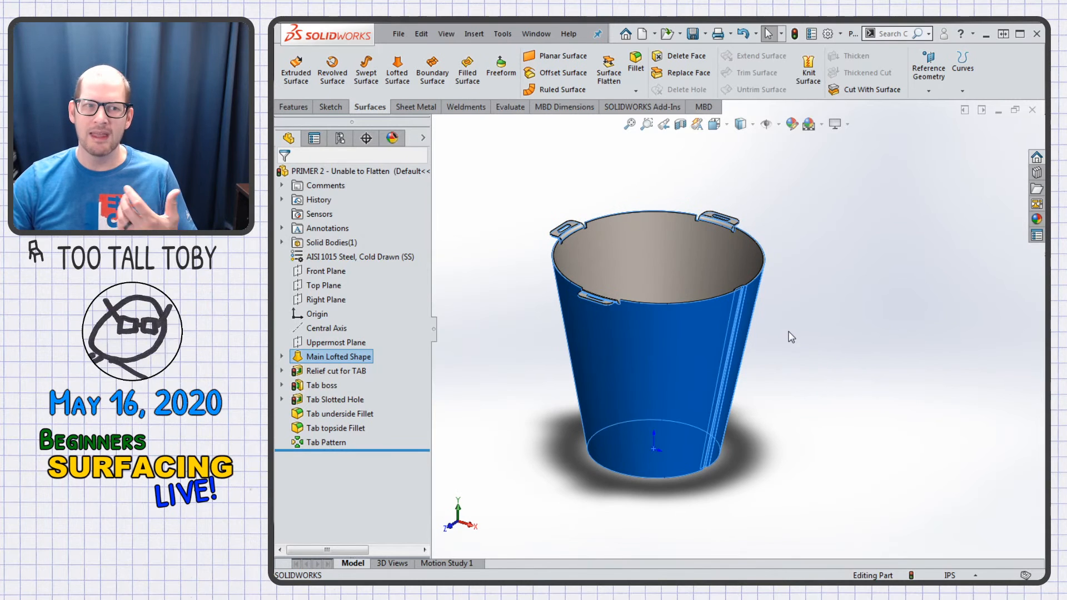
{"action": "left_click", "coordinate": [559, 175]}
- Select the tangent faces from the bucket's outer wall and copy them with Offset Surface at a distance of 0 in
{"action": "right_click", "coordinate": [607, 373]}
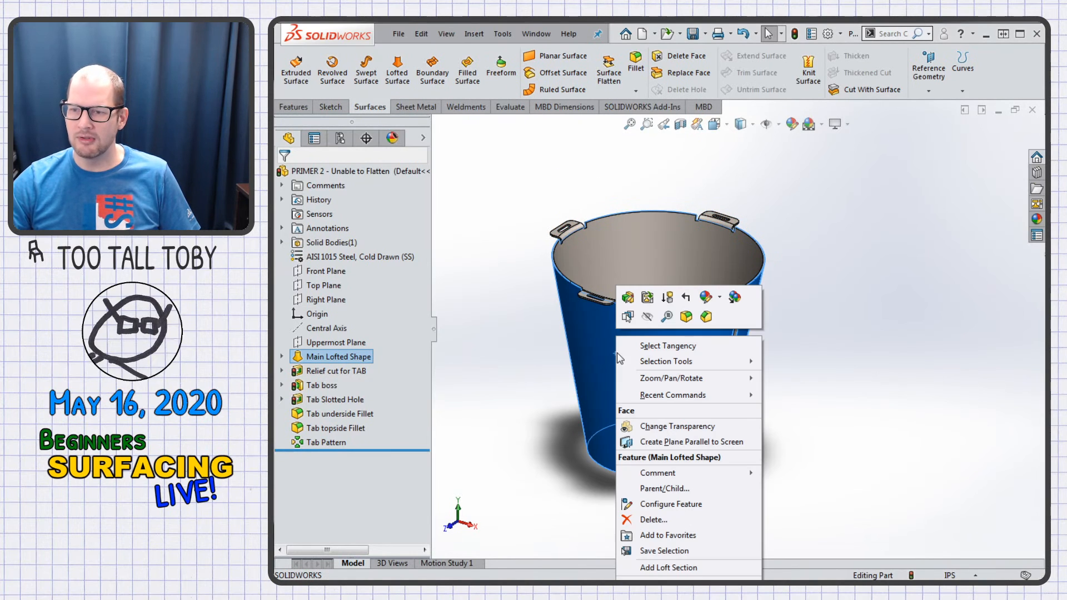
{"action": "key", "text": "Escape"}
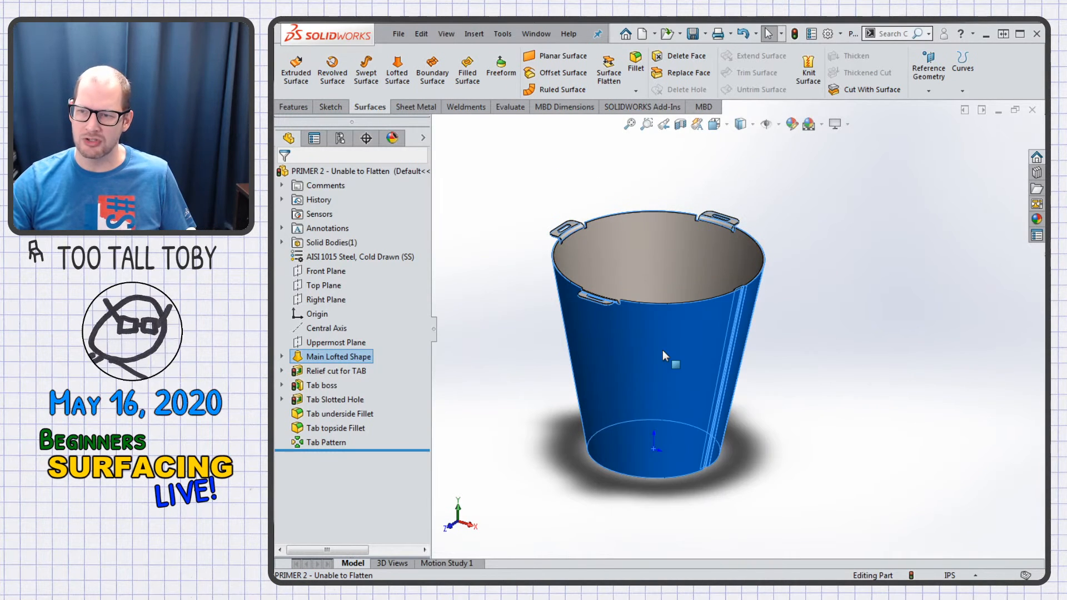
{"action": "left_click", "coordinate": [548, 74]}
{"action": "scroll", "coordinate": [629, 285], "scroll_direction": "down", "scroll_amount": 6}
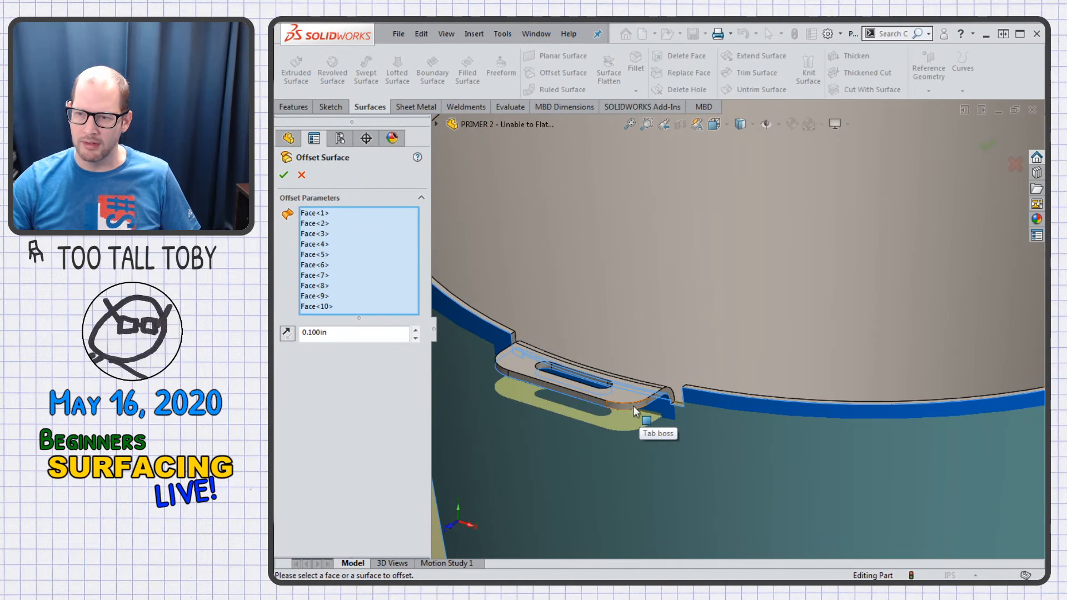
{"action": "left_click", "coordinate": [360, 334]}
{"action": "type", "text": "0"}
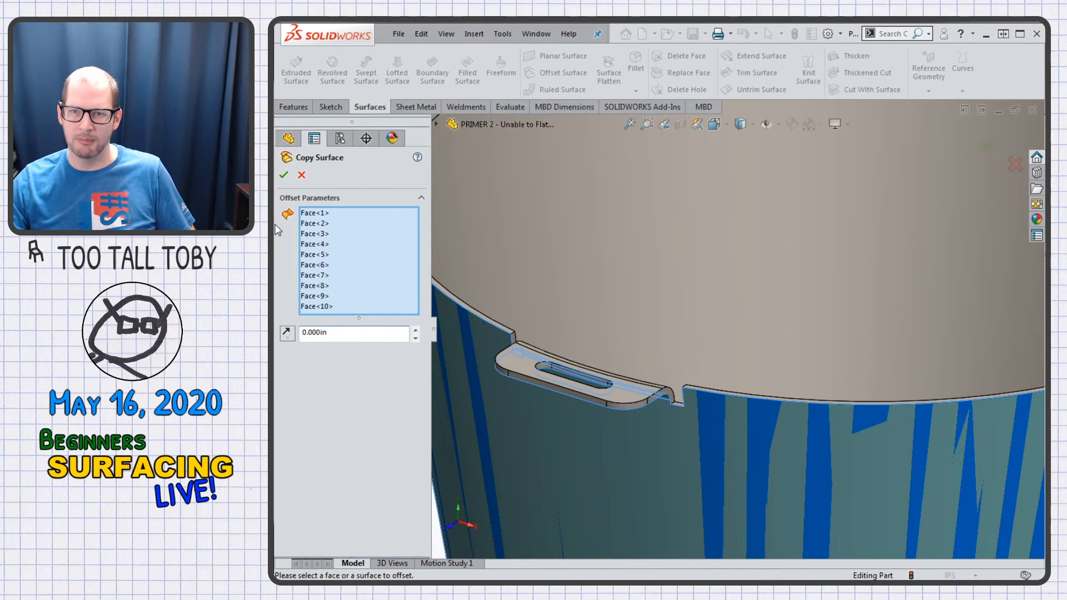
{"action": "left_click", "coordinate": [283, 175]}
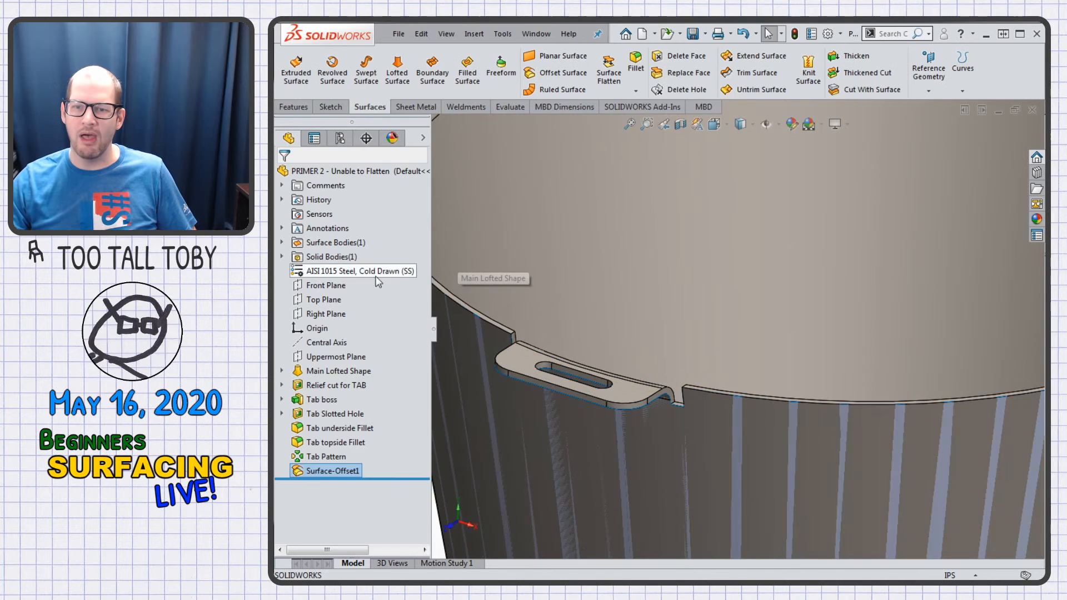
- Hide the bucket's solid body from the Solid Bodies folder, leaving the offset surface body displayed, and clear the selection
{"action": "left_click", "coordinate": [282, 242]}
{"action": "left_click", "coordinate": [282, 271]}
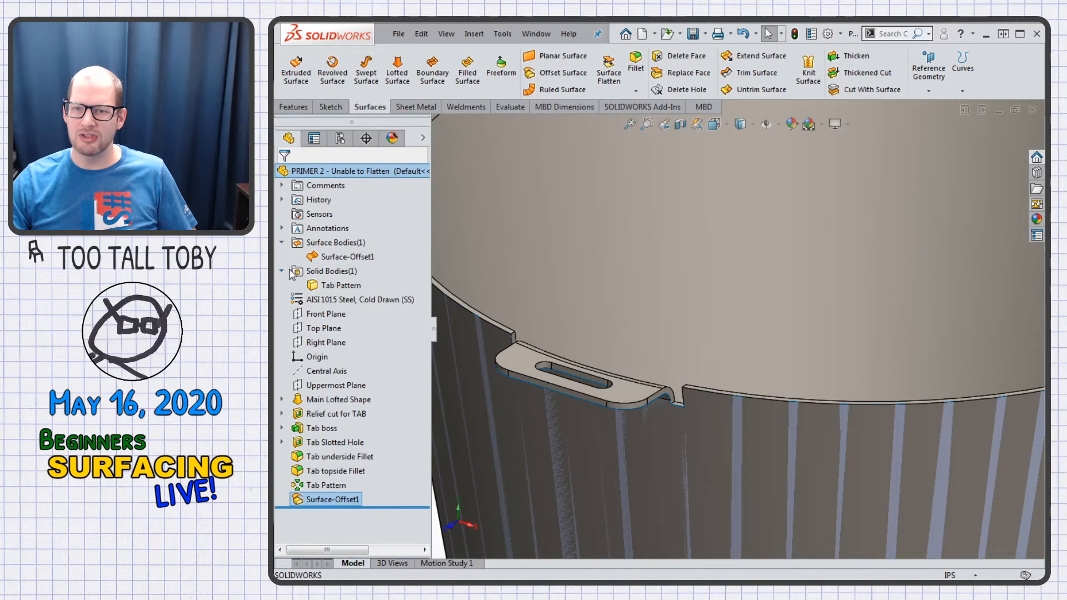
{"action": "left_click", "coordinate": [339, 288]}
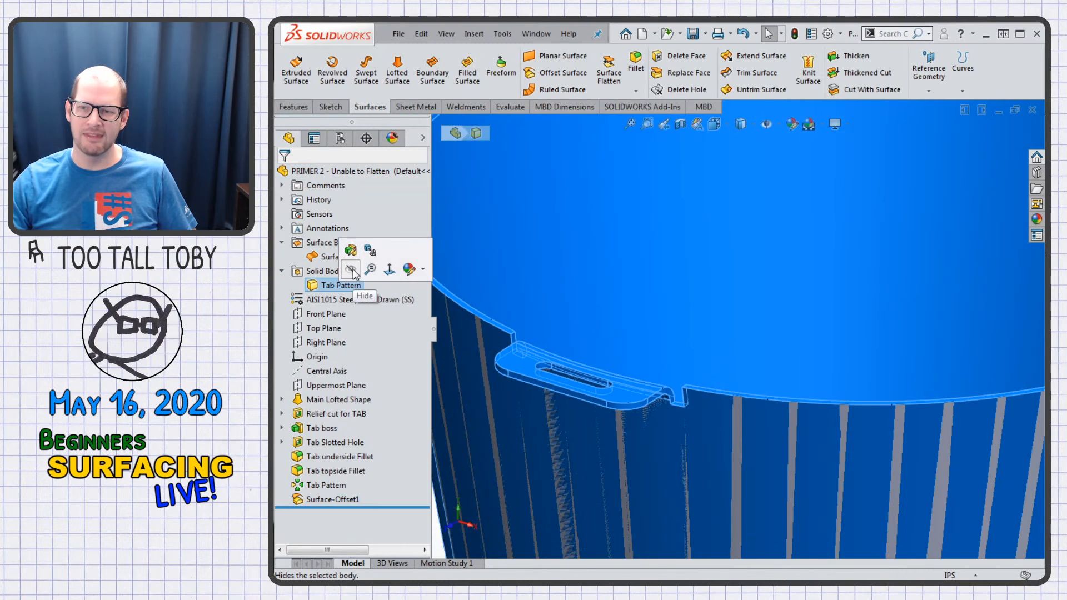
{"action": "scroll", "coordinate": [658, 380], "scroll_direction": "up", "scroll_amount": 5}
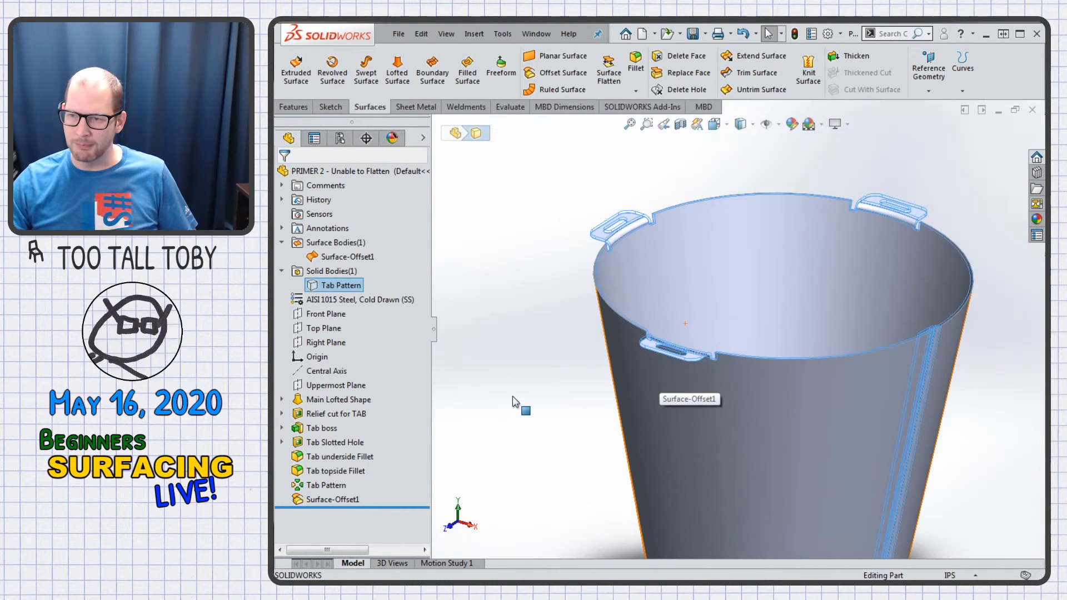
{"action": "left_click", "coordinate": [513, 395]}
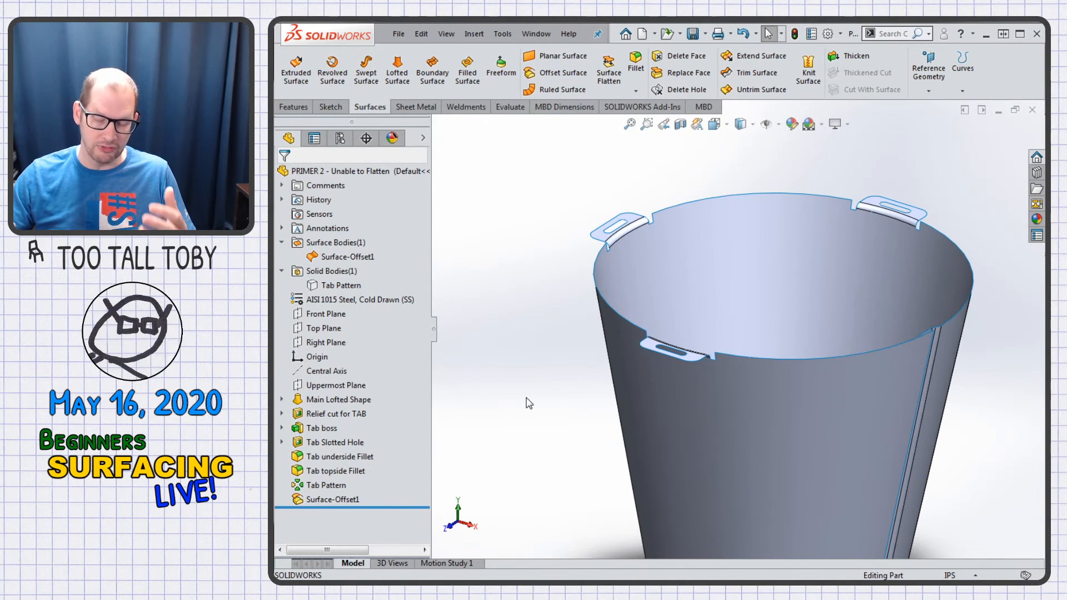
- Mark a tab's bend line with a red arrow and its outer and slot edges with blue arrows, and exit the screen annotation
{"action": "scroll", "coordinate": [612, 247], "scroll_direction": "down", "scroll_amount": 6}
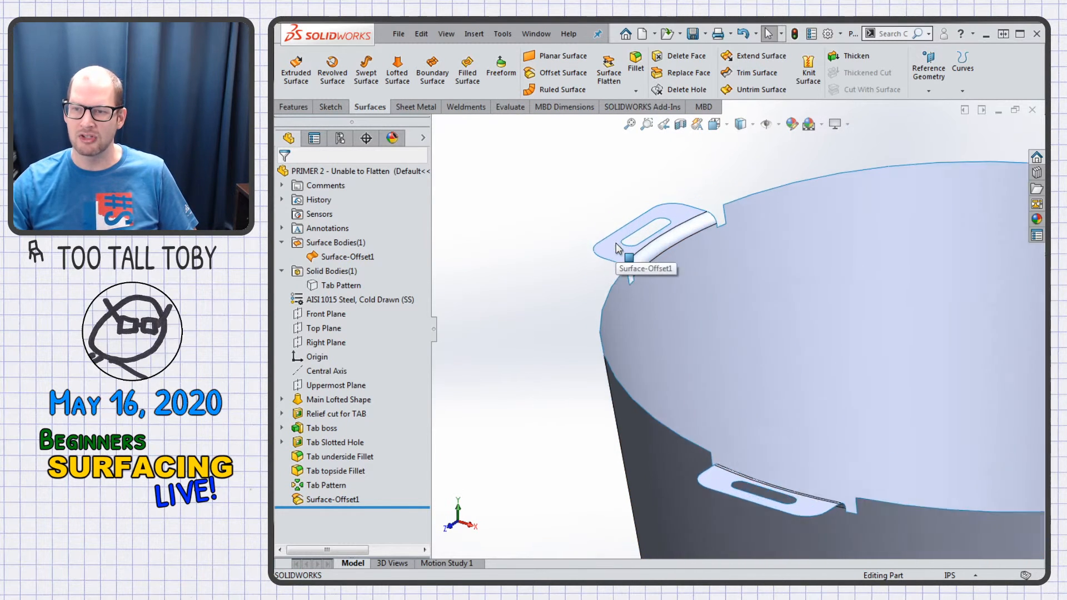
{"action": "scroll", "coordinate": [606, 248], "scroll_direction": "down", "scroll_amount": 2}
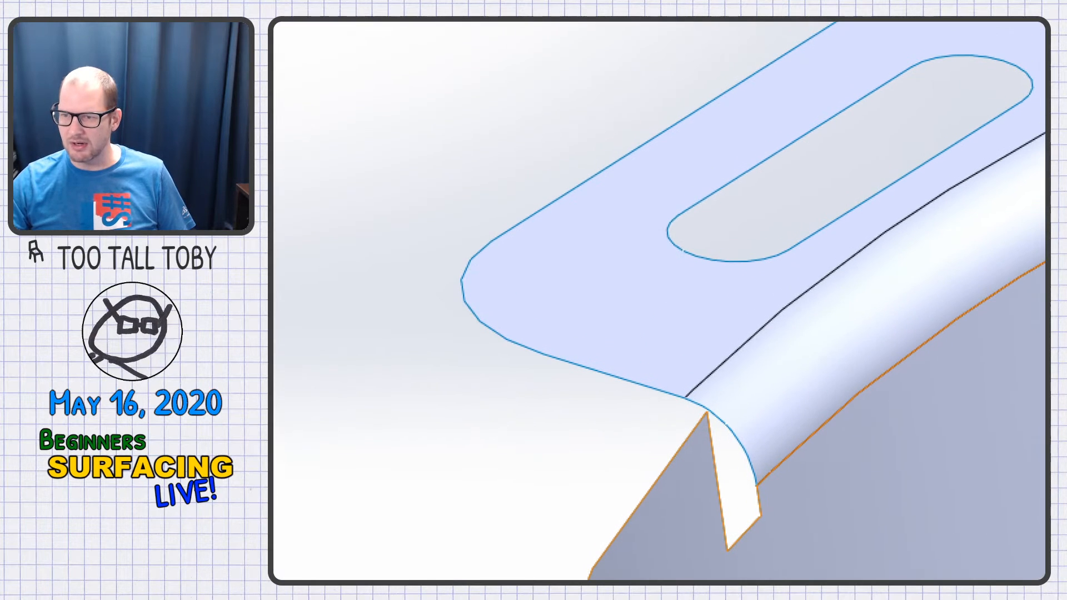
{"action": "mouse_move", "coordinate": [780, 358]}
{"action": "left_mouse_down"}
{"action": "mouse_move", "coordinate": [815, 377]}
{"action": "mouse_move", "coordinate": [959, 512]}
{"action": "left_mouse_up"}
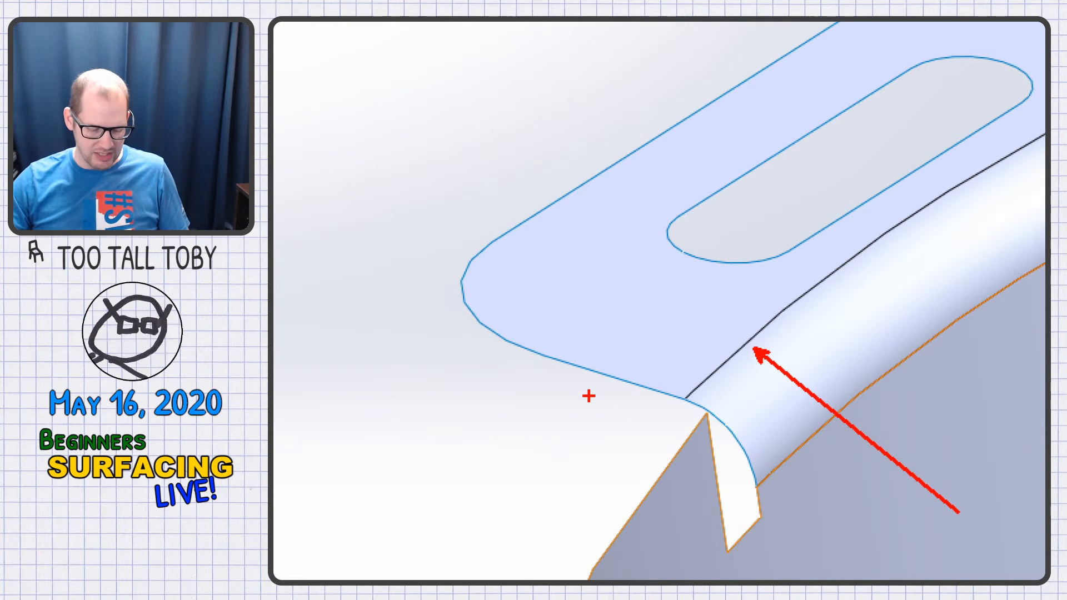
{"action": "key", "text": "b"}
{"action": "left_click_drag", "start_coordinate": [568, 371], "coordinate": [456, 479], "text": "ctrl+shift"}
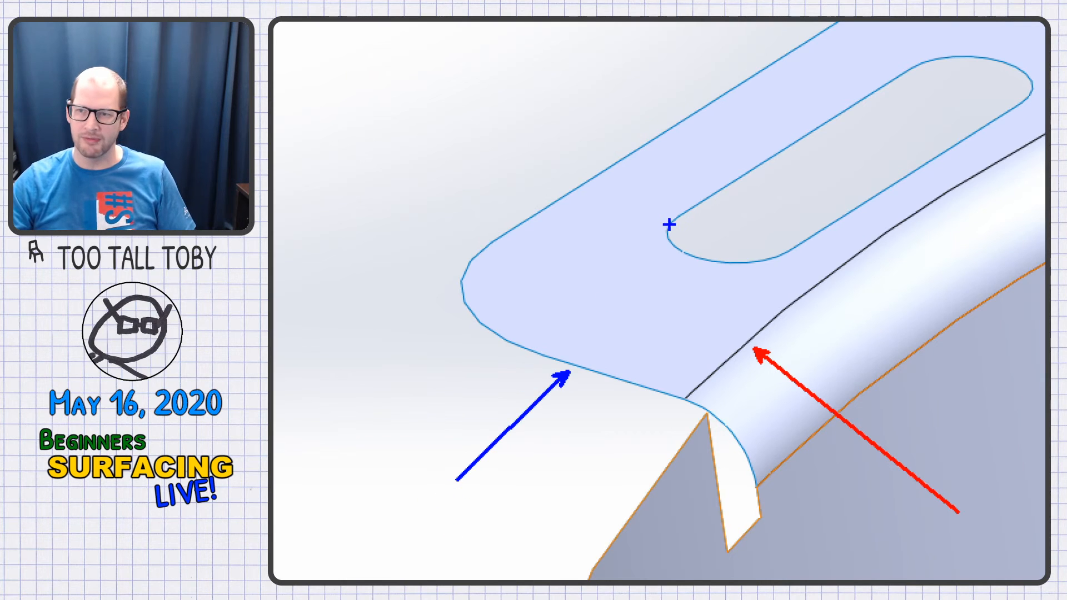
{"action": "left_click_drag", "start_coordinate": [737, 185], "coordinate": [808, 225], "text": "ctrl+shift"}
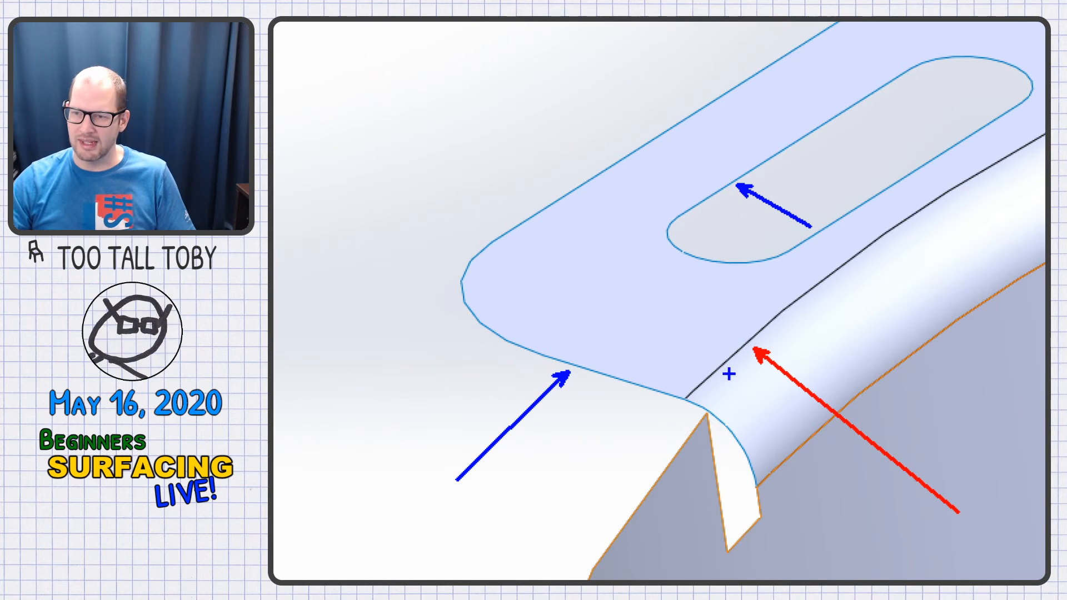
{"action": "key", "text": "r"}
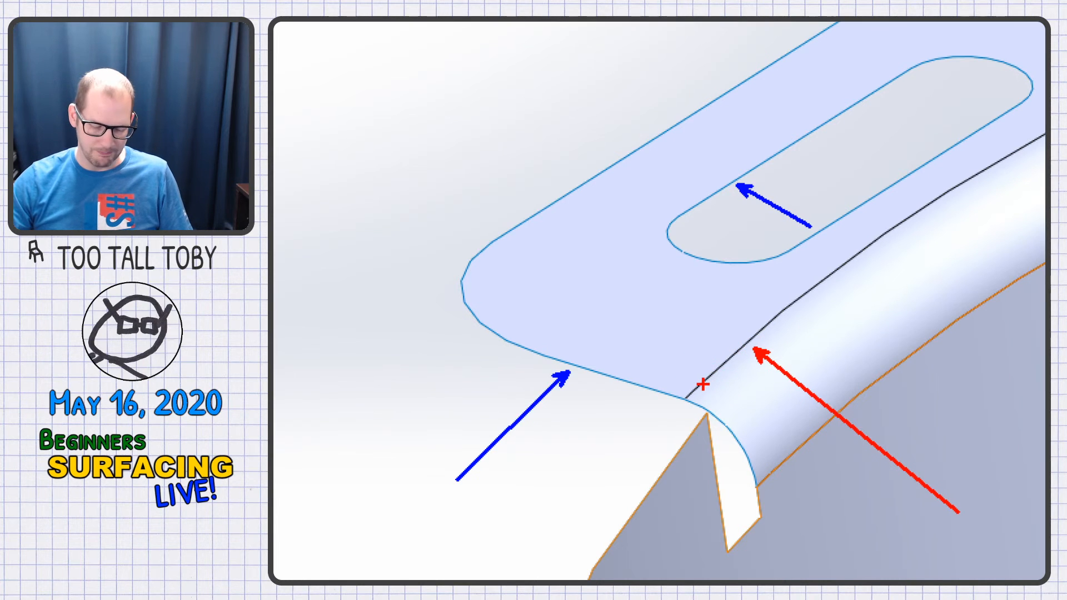
{"action": "key", "text": "Escape"}
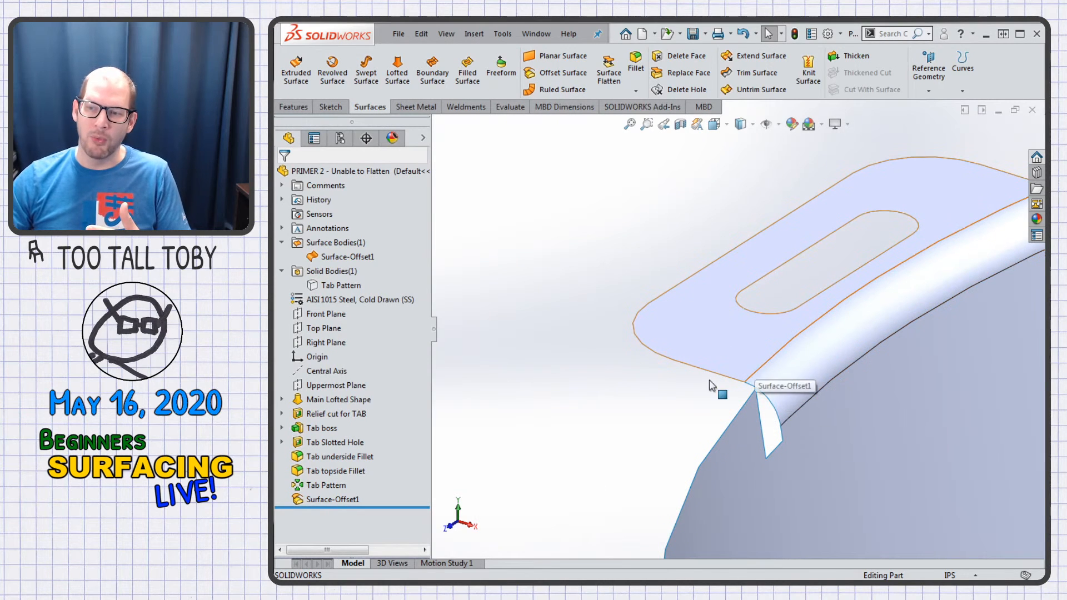
- Examine the copied surface body, including its tabs, relief cuts and vertical seam, up close and as a whole
{"action": "middle_click_drag", "start_coordinate": [724, 424], "coordinate": [875, 436]}
{"action": "scroll", "coordinate": [854, 427], "scroll_direction": "up", "scroll_amount": 4}
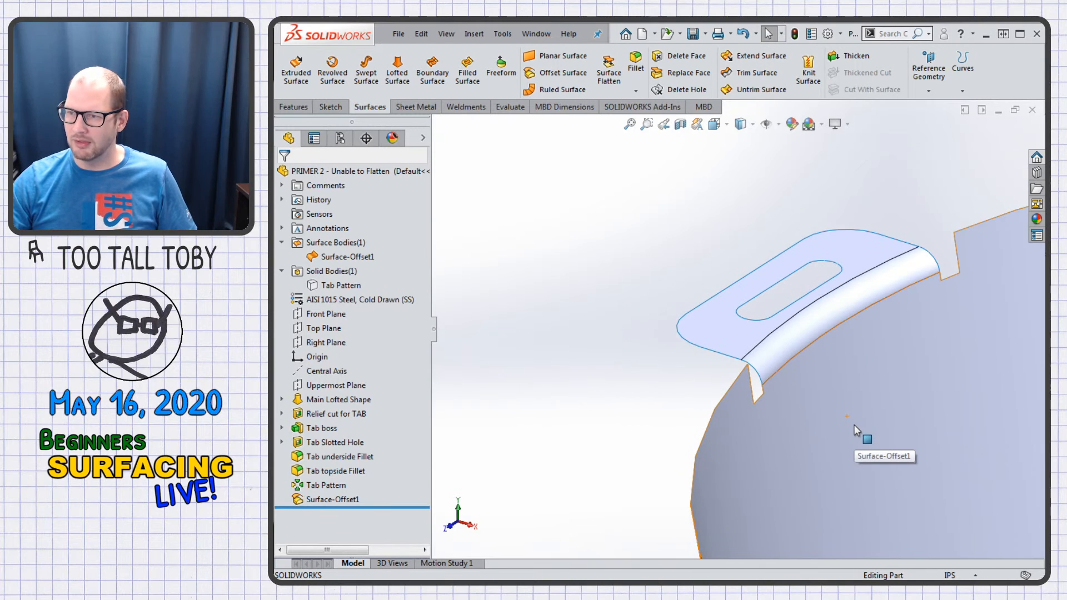
{"action": "scroll", "coordinate": [869, 349], "scroll_direction": "up", "scroll_amount": 1}
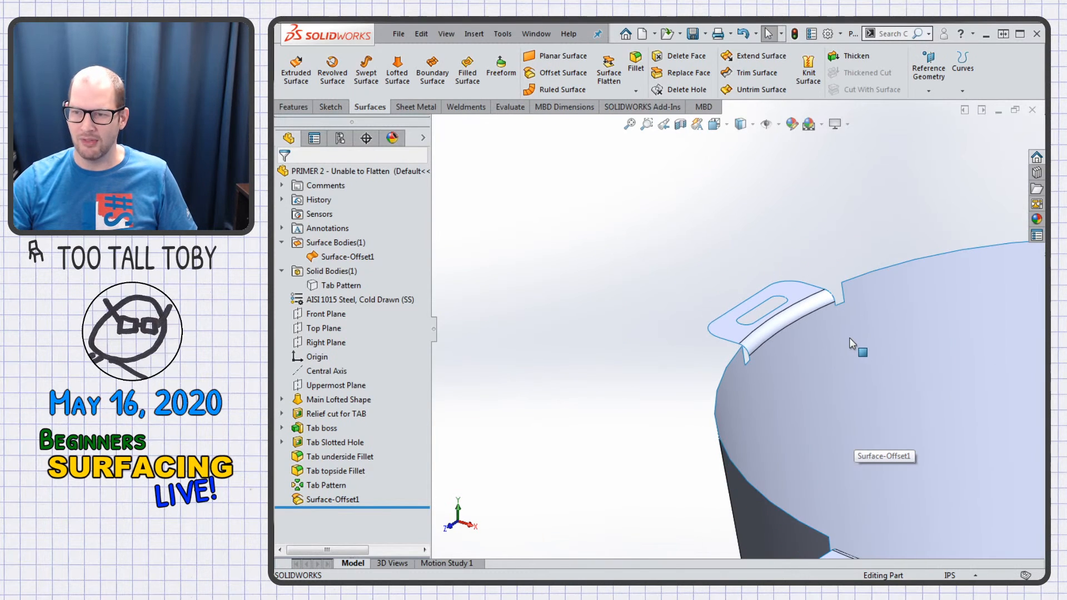
{"action": "middle_click_drag", "start_coordinate": [829, 368], "coordinate": [852, 424]}
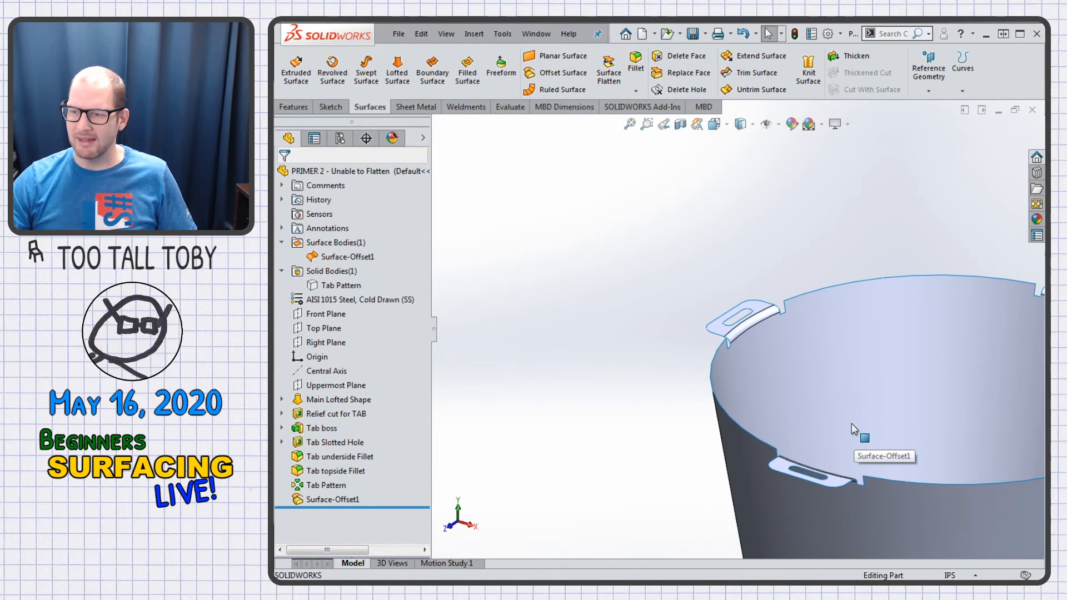
{"action": "scroll", "coordinate": [855, 429], "scroll_direction": "up", "scroll_amount": 6}
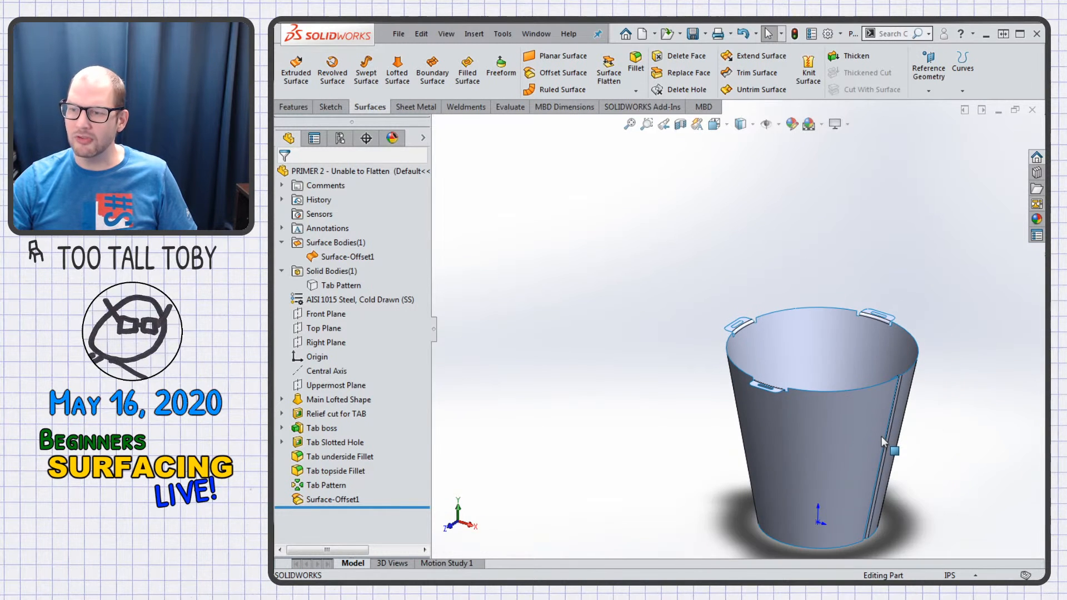
{"action": "scroll", "coordinate": [857, 485], "scroll_direction": "down", "scroll_amount": 2}
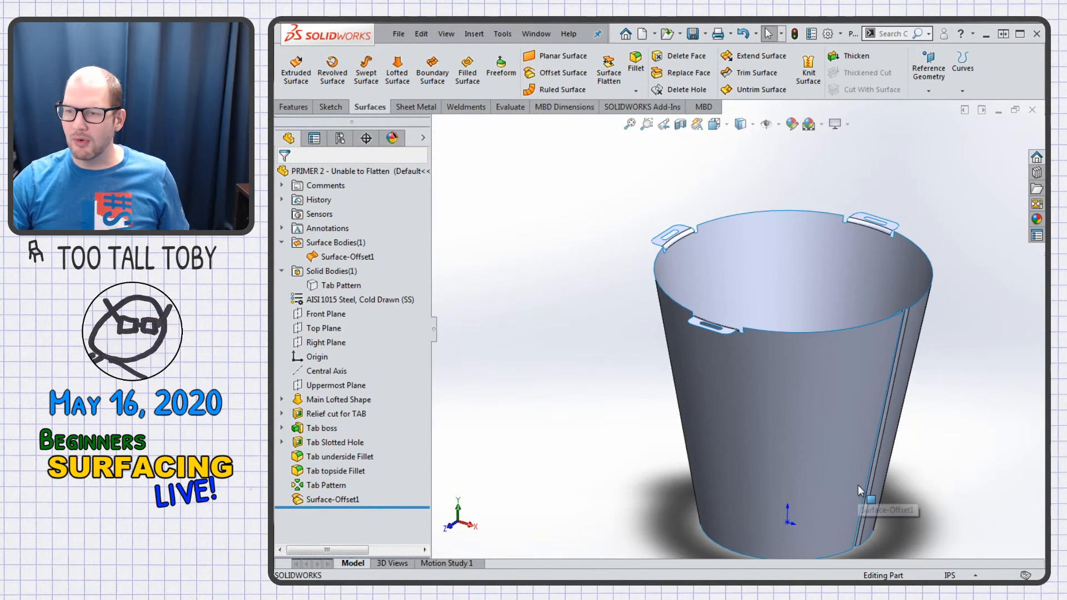
{"action": "scroll", "coordinate": [639, 446], "scroll_direction": "down", "scroll_amount": 1}
{"action": "middle_click_drag", "start_coordinate": [639, 445], "coordinate": [536, 410], "text": "ctrl"}
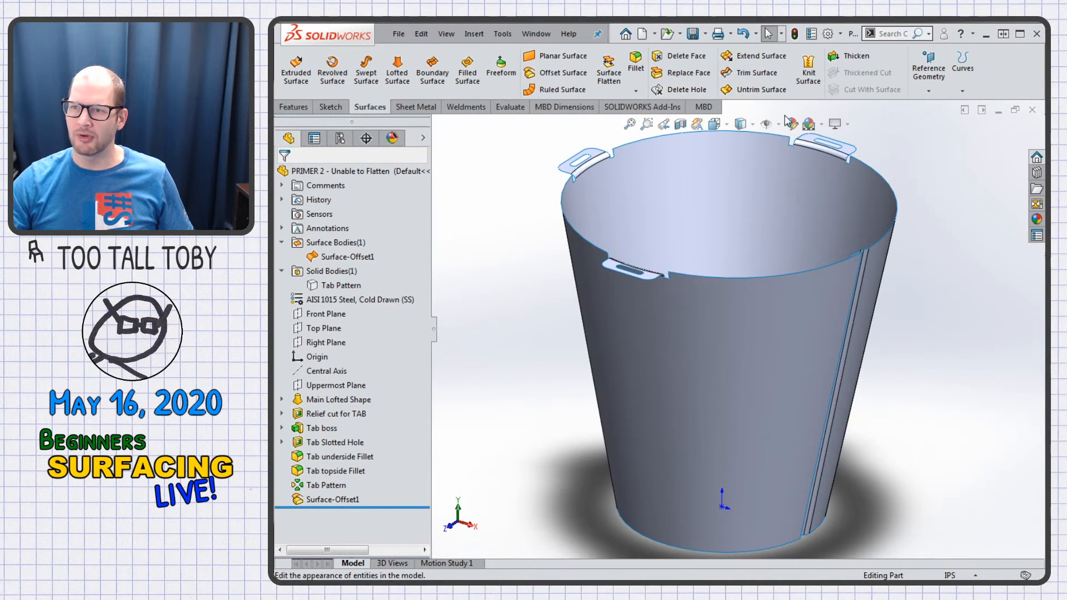
- Flatten all tangent faces of the offset surface with Surface Flatten, using the bucket's vertical seam edge as the edge to flatten from
{"action": "left_click", "coordinate": [609, 78]}
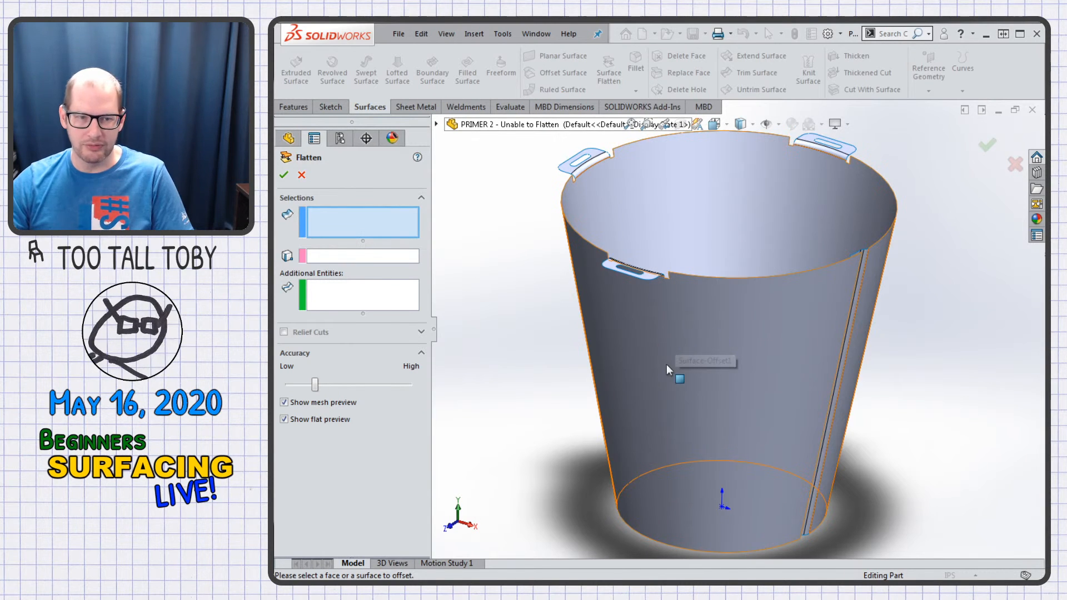
{"action": "right_click", "coordinate": [730, 338]}
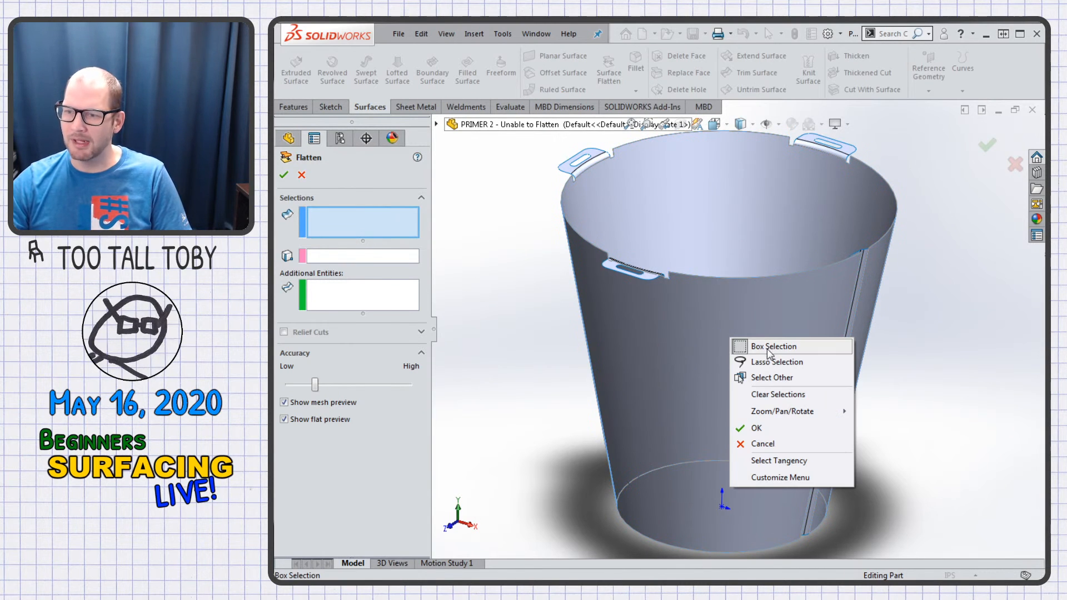
{"action": "left_click", "coordinate": [783, 461]}
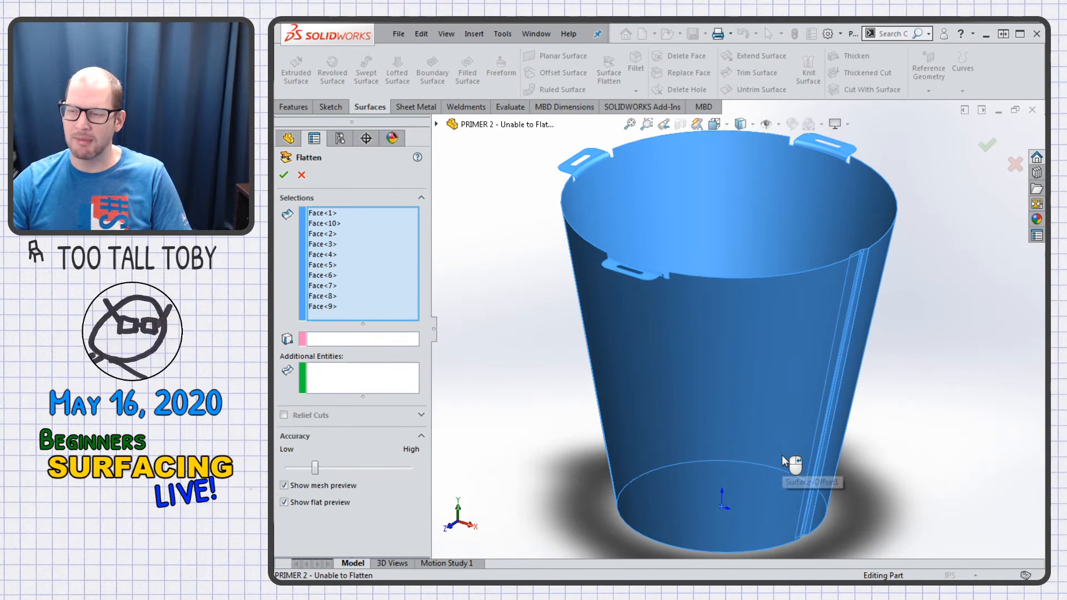
{"action": "left_click", "coordinate": [348, 341]}
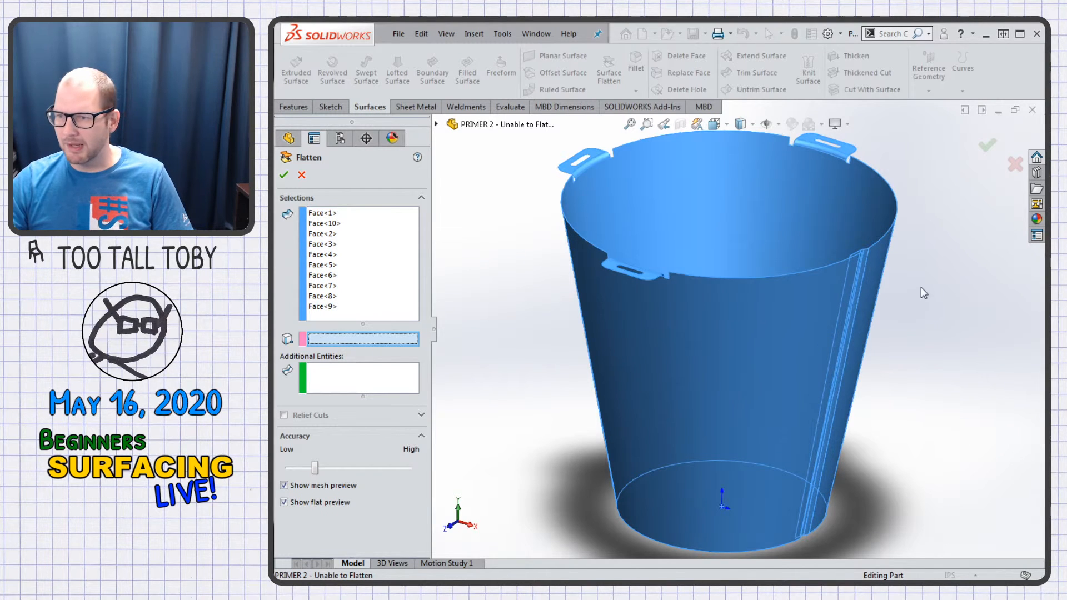
{"action": "left_click", "coordinate": [857, 278]}
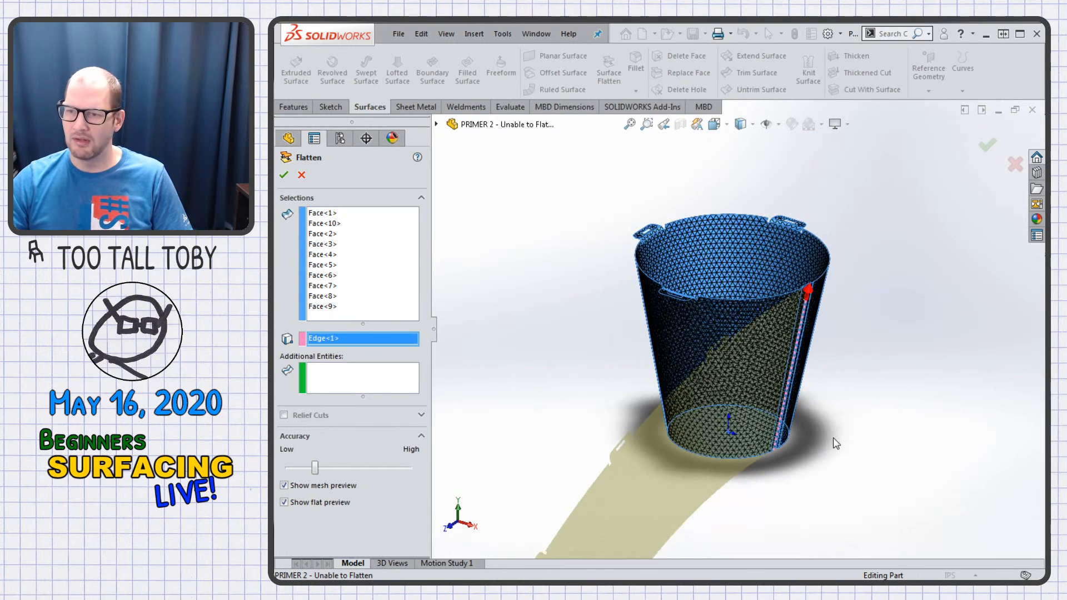
{"action": "middle_click_drag", "start_coordinate": [737, 488], "coordinate": [677, 400]}
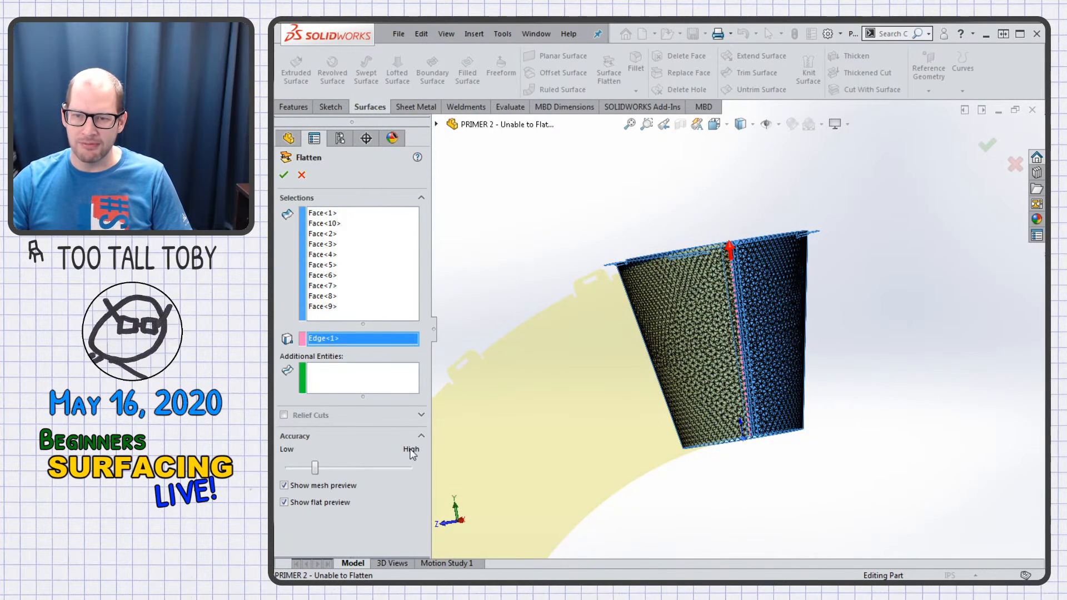
{"action": "left_click", "coordinate": [988, 145]}
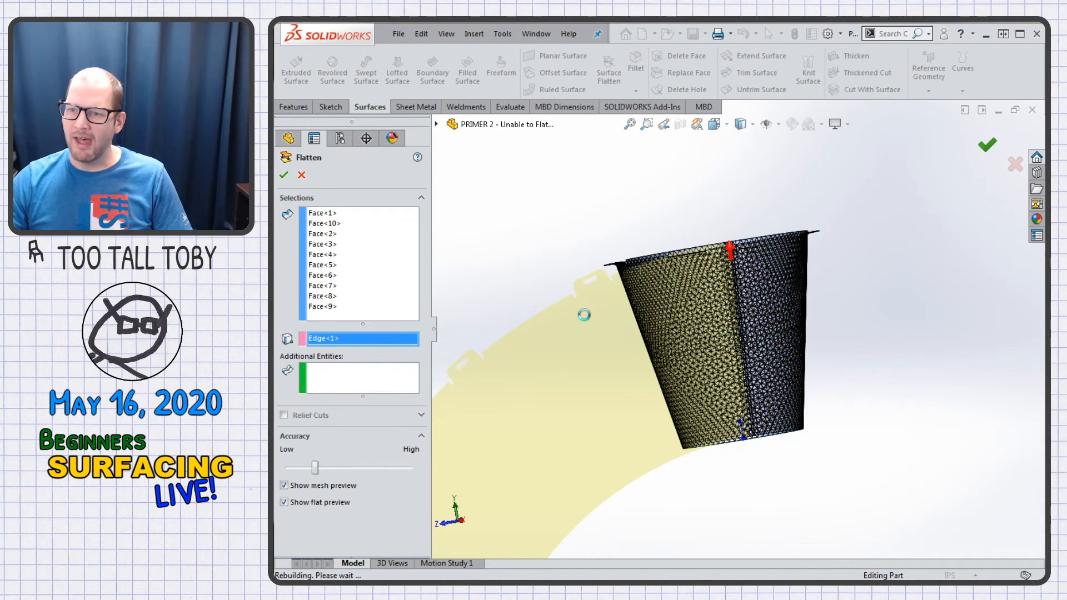
- Inspect the flattened tab's slot, and edit the flatten feature to raise its accuracy to about two thirds of the way towards High
{"action": "scroll", "coordinate": [609, 298], "scroll_direction": "down", "scroll_amount": 5}
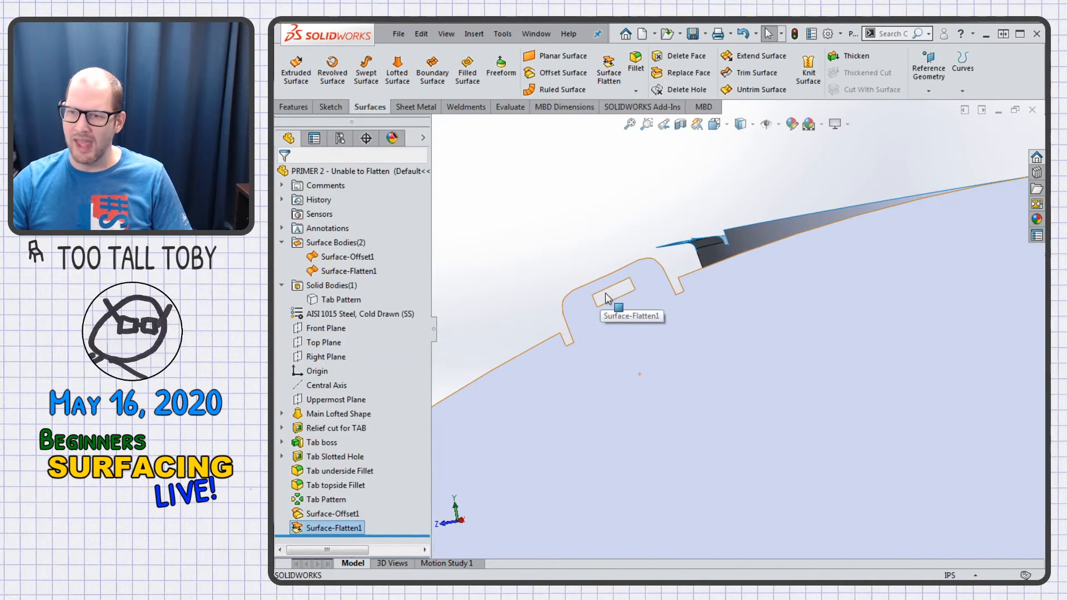
{"action": "middle_click_drag", "start_coordinate": [695, 279], "coordinate": [727, 229]}
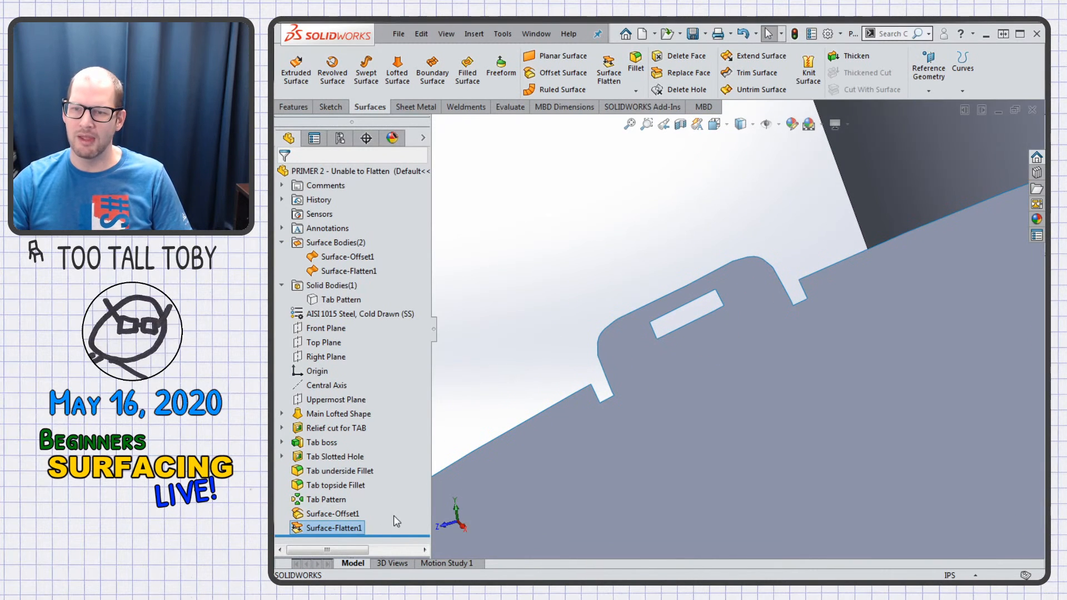
{"action": "right_click", "coordinate": [356, 530]}
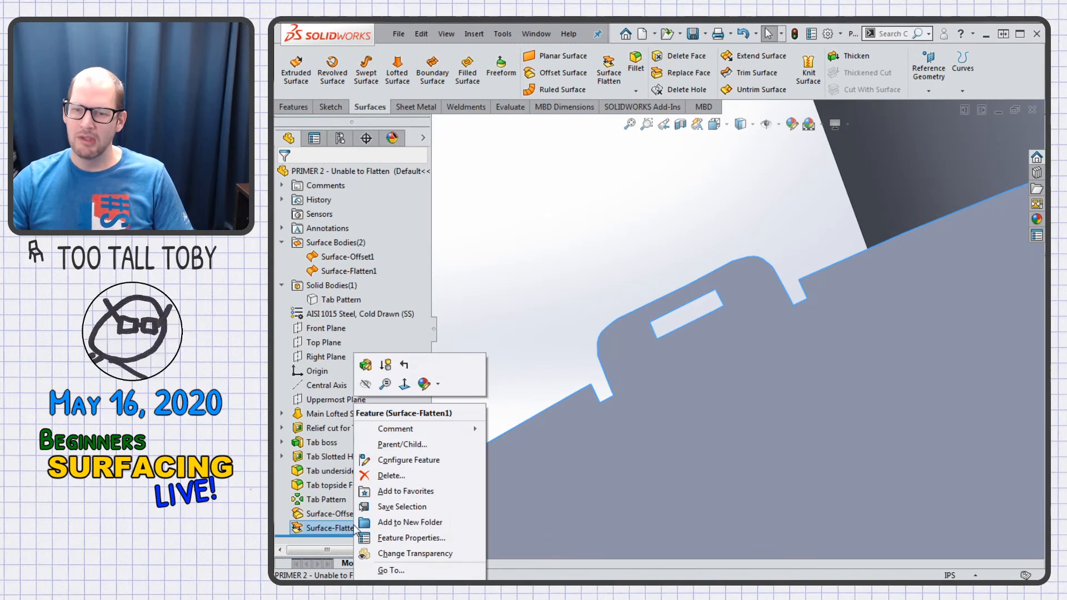
{"action": "left_click", "coordinate": [366, 366]}
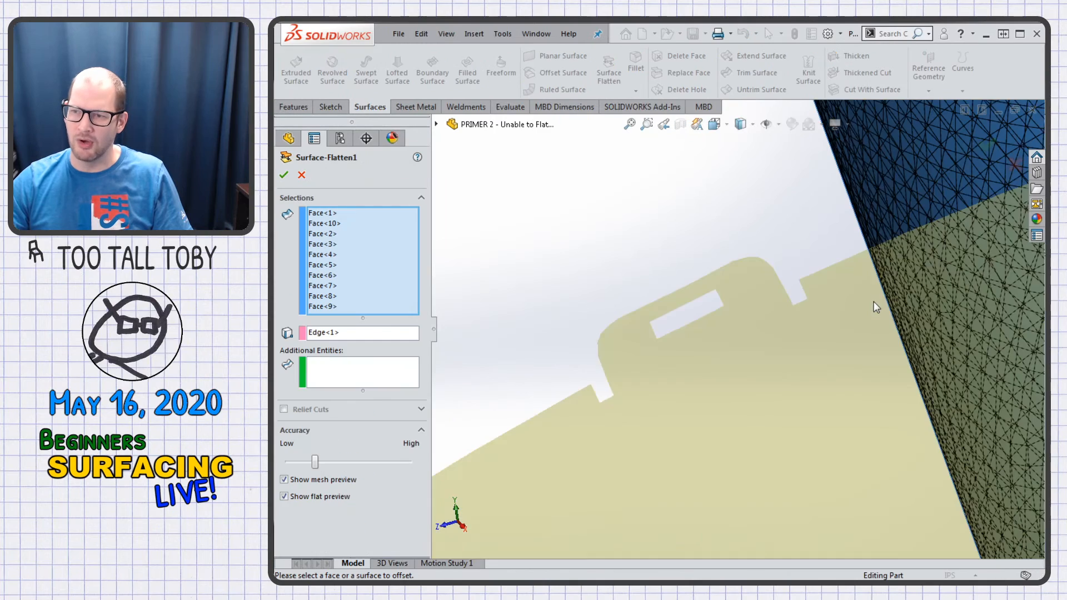
{"action": "scroll", "coordinate": [868, 304], "scroll_direction": "up", "scroll_amount": 3}
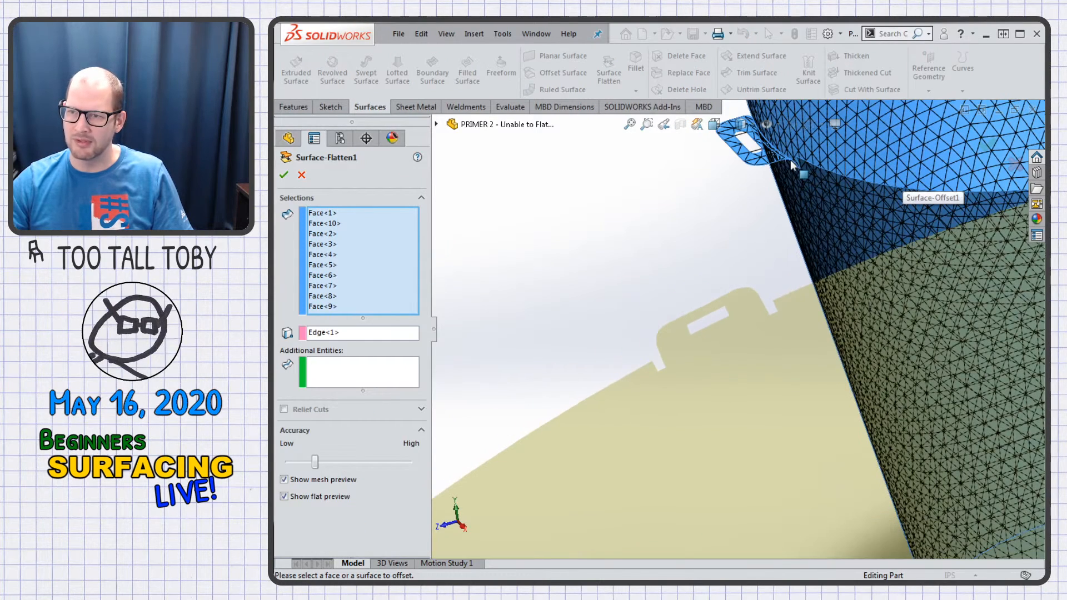
{"action": "scroll", "coordinate": [774, 162], "scroll_direction": "down", "scroll_amount": 4}
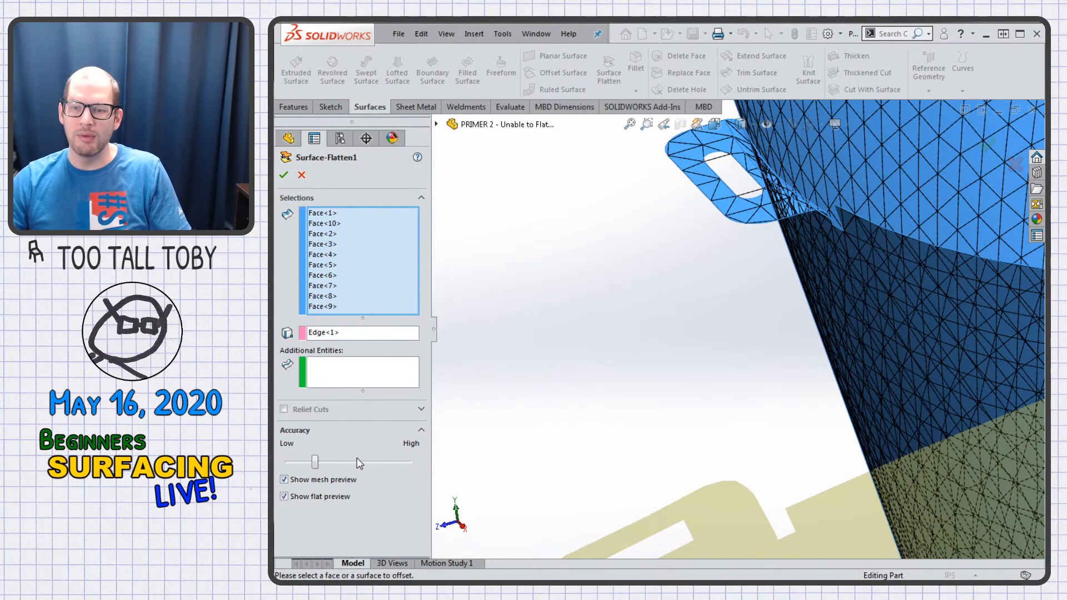
{"action": "left_click", "coordinate": [376, 462]}
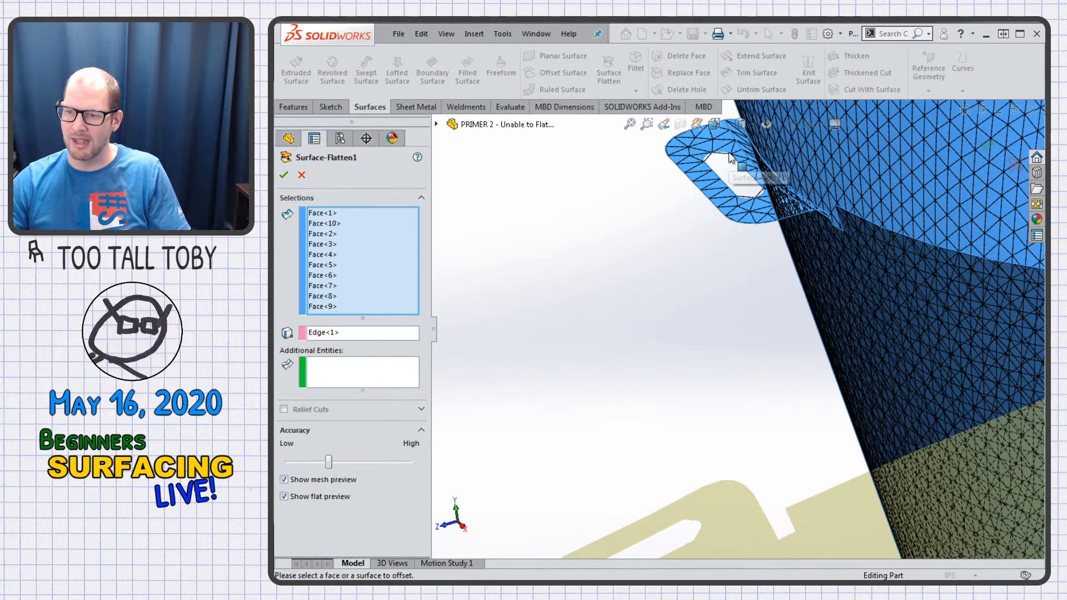
{"action": "left_click", "coordinate": [385, 460]}
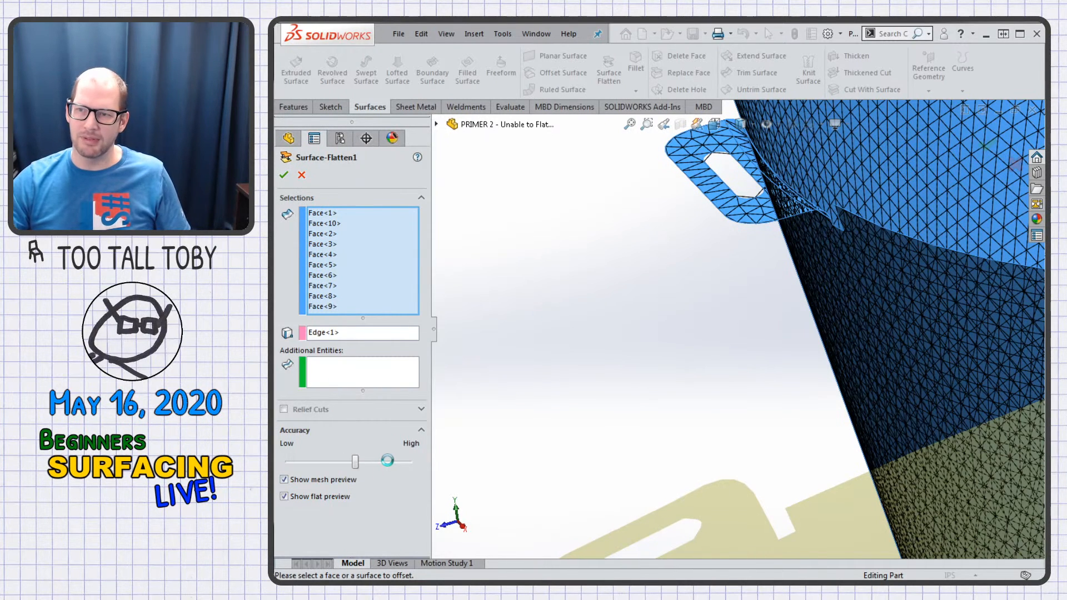
{"action": "left_click", "coordinate": [388, 462]}
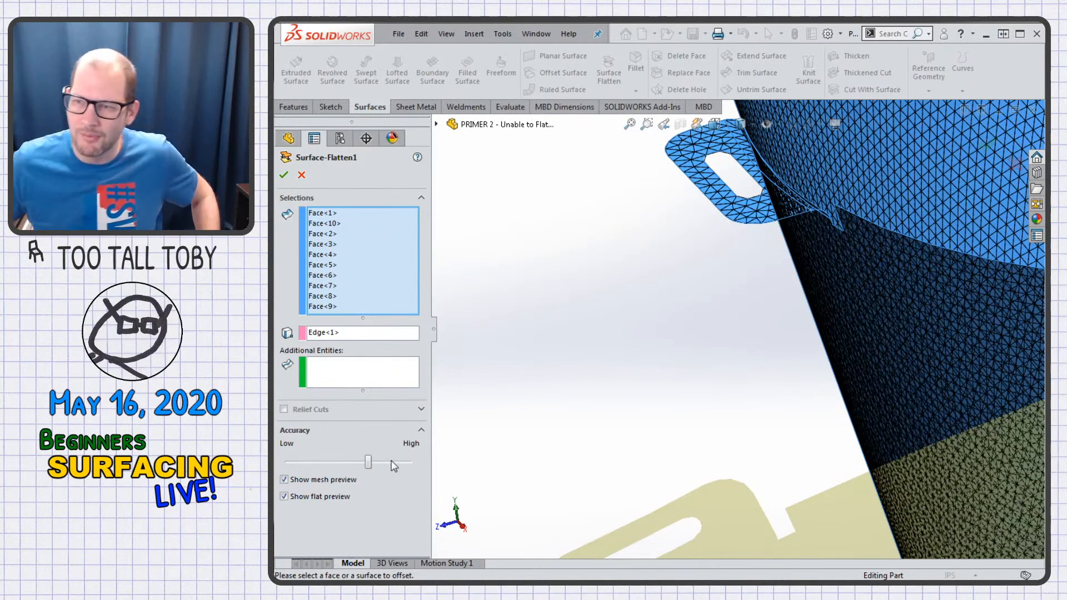
{"action": "left_click", "coordinate": [284, 175]}
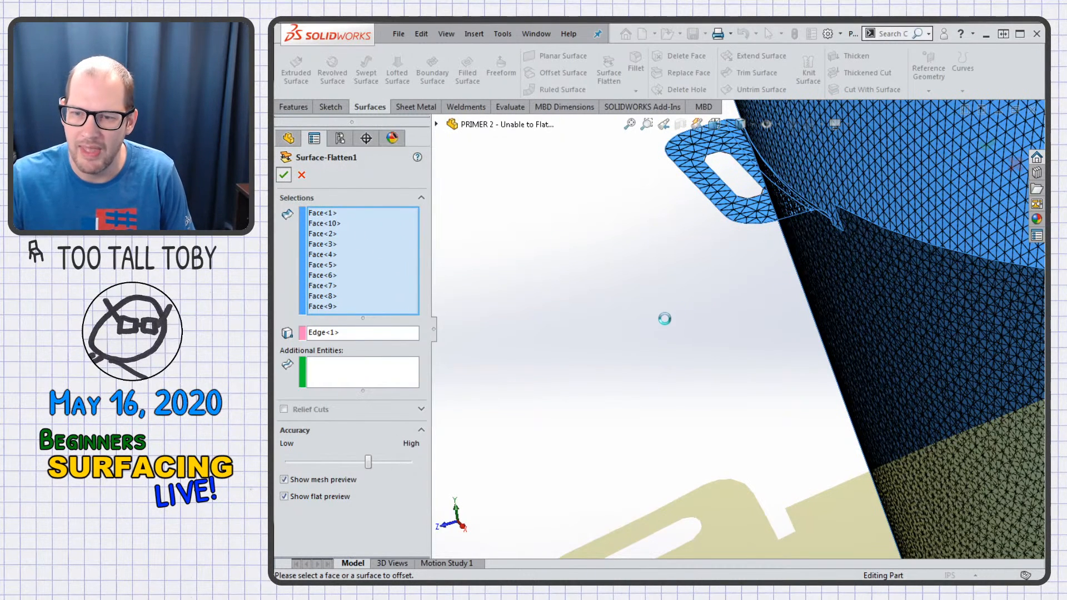
- Clear the selection and examine the flattened surface with its tabs beside the bucket
{"action": "left_click", "coordinate": [633, 343]}
{"action": "scroll", "coordinate": [696, 391], "scroll_direction": "up", "scroll_amount": 2}
{"action": "middle_click_drag", "start_coordinate": [696, 393], "coordinate": [759, 405]}
{"action": "scroll", "coordinate": [778, 410], "scroll_direction": "up", "scroll_amount": 1}
{"action": "scroll", "coordinate": [782, 417], "scroll_direction": "up", "scroll_amount": 1}
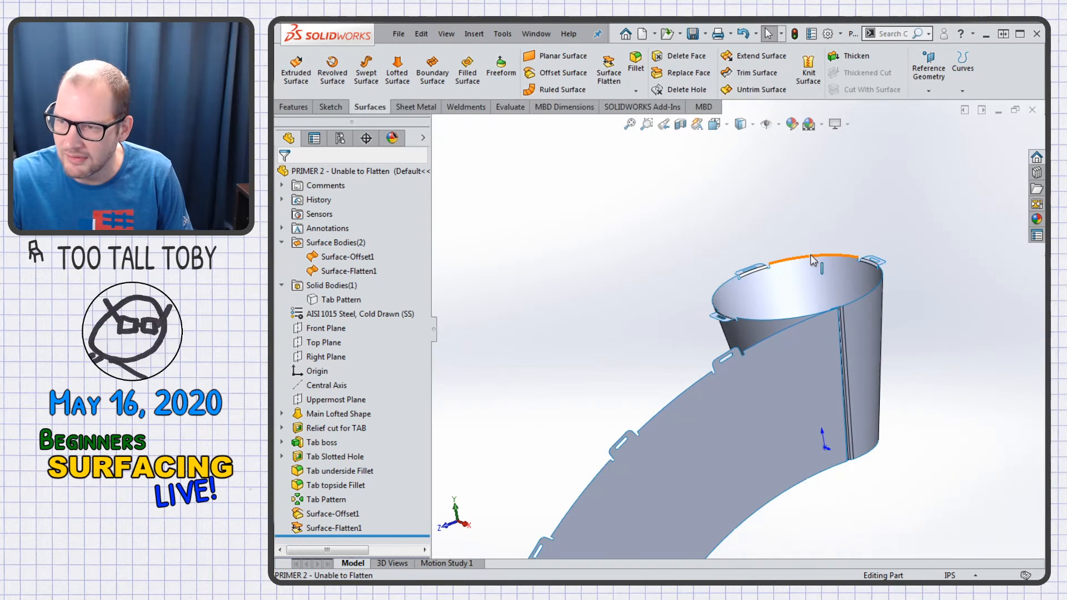
- Hide the offset surface body around the bucket so only the flattened surface is displayed
{"action": "left_click", "coordinate": [809, 284]}
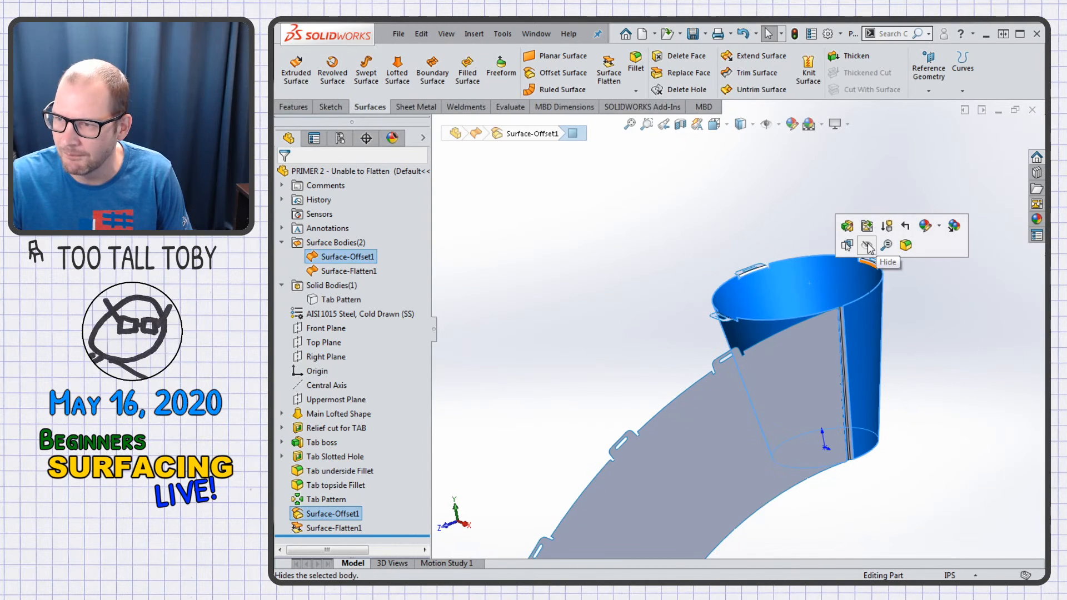
{"action": "left_click", "coordinate": [872, 248]}
{"action": "scroll", "coordinate": [771, 442], "scroll_direction": "up", "scroll_amount": 2}
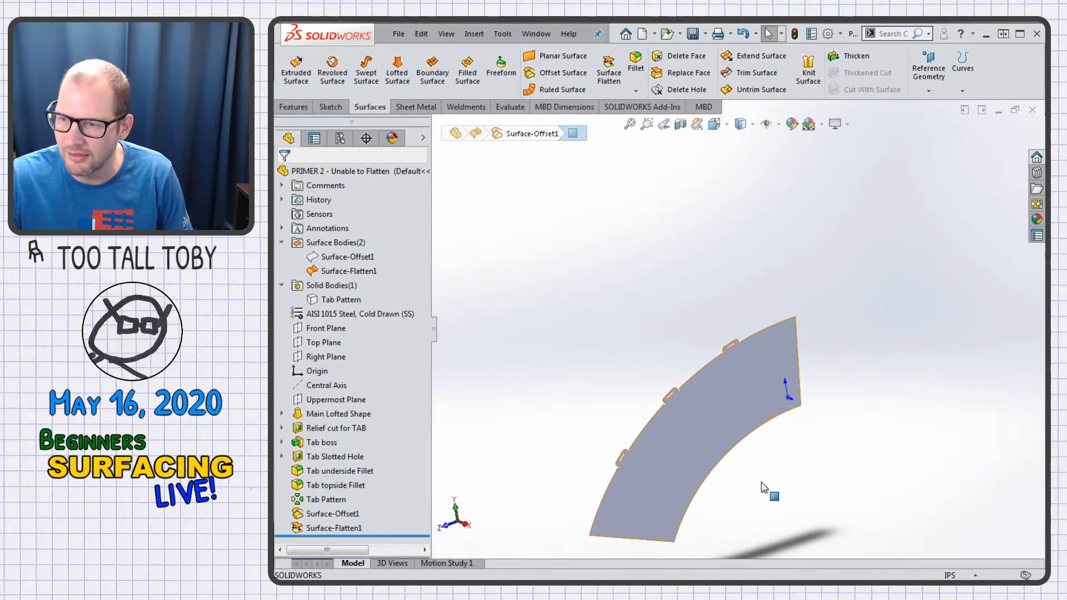
{"action": "scroll", "coordinate": [733, 473], "scroll_direction": "down", "scroll_amount": 1}
- Display the flattened surface's deformation plot and inspect the stretch and compression around its tabs
{"action": "right_click", "coordinate": [708, 383]}
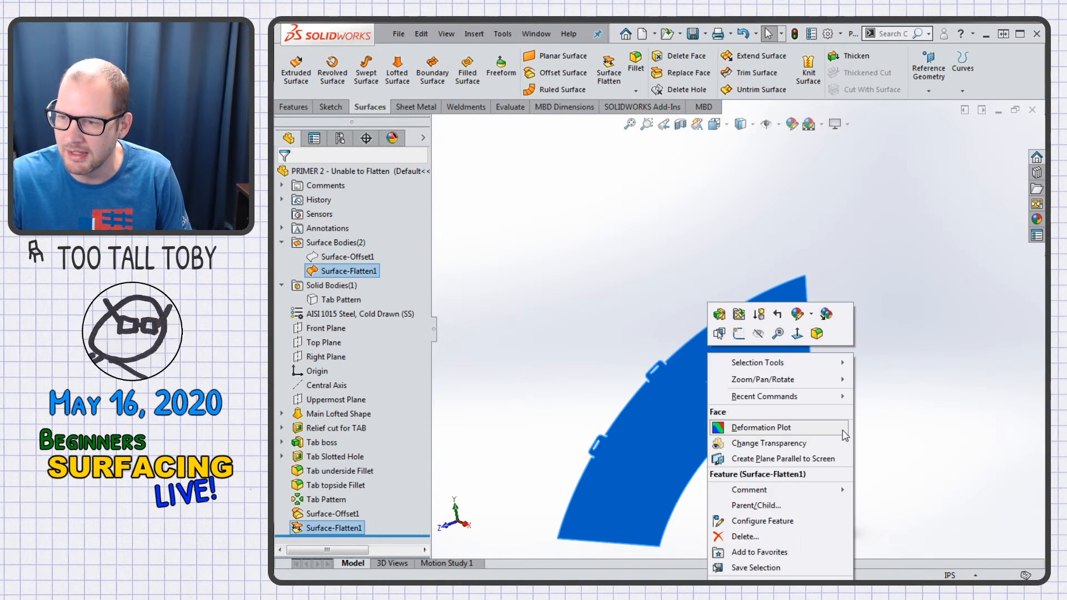
{"action": "left_click", "coordinate": [794, 432]}
{"action": "middle_click_drag", "start_coordinate": [773, 481], "coordinate": [744, 390]}
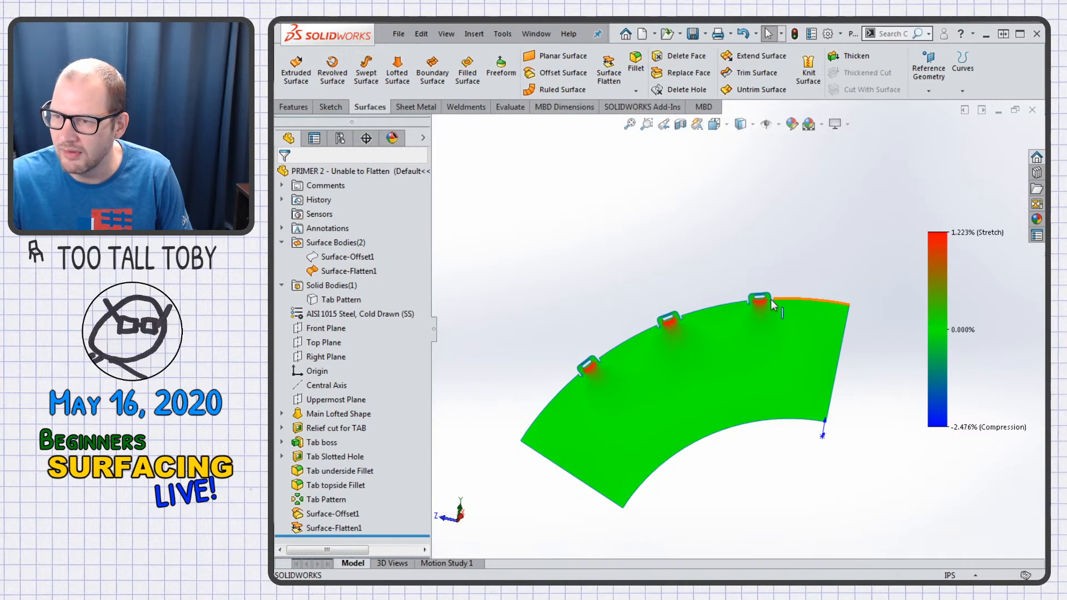
{"action": "scroll", "coordinate": [771, 299], "scroll_direction": "down", "scroll_amount": 10}
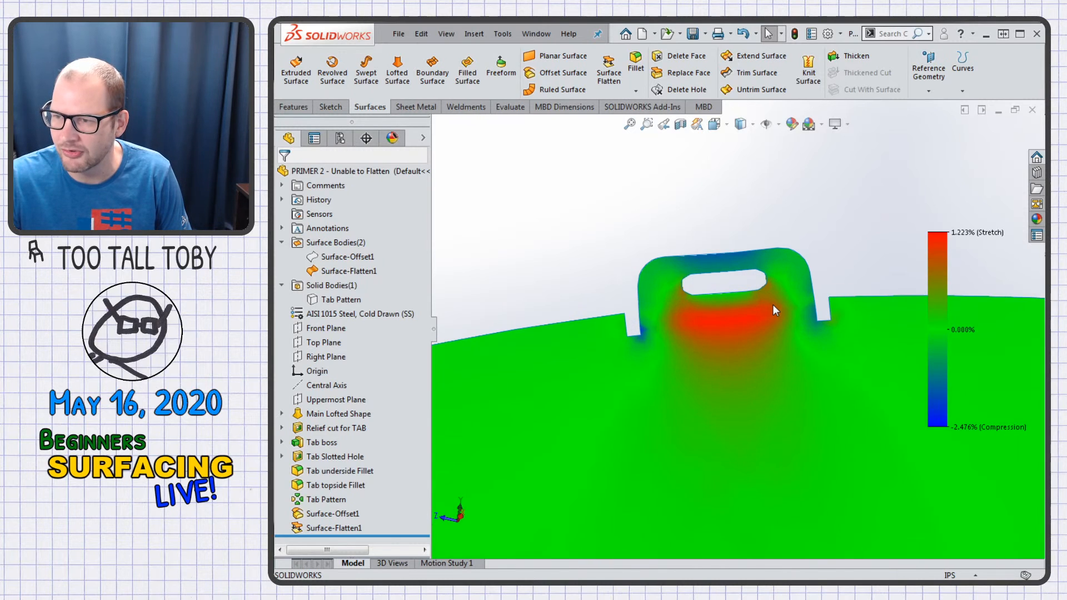
{"action": "scroll", "coordinate": [773, 305], "scroll_direction": "down", "scroll_amount": 5}
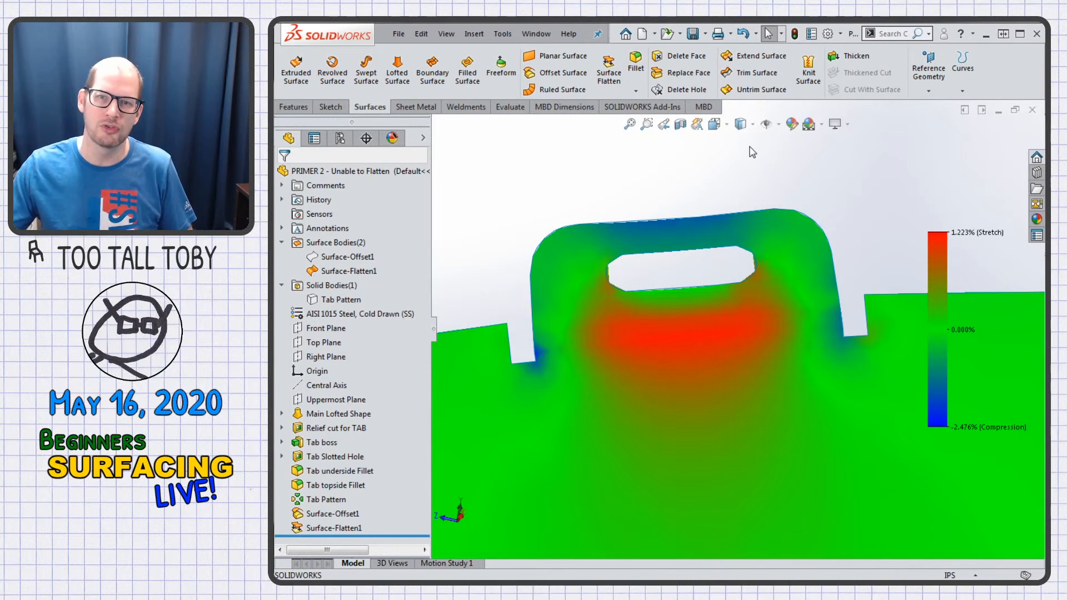
{"action": "scroll", "coordinate": [695, 356], "scroll_direction": "down", "scroll_amount": 5}
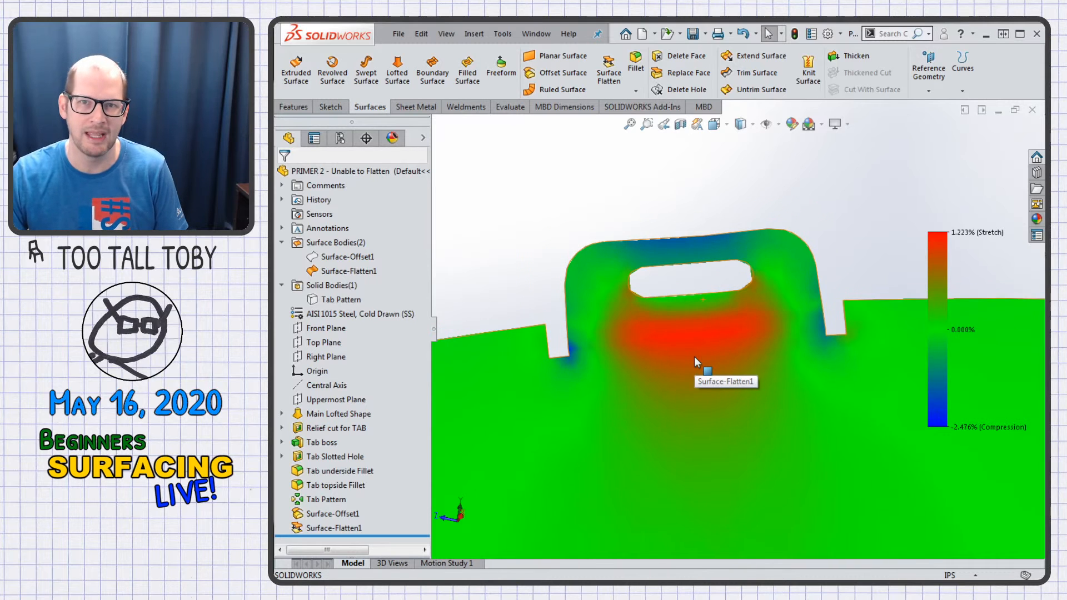
{"action": "scroll", "coordinate": [695, 358], "scroll_direction": "down", "scroll_amount": 5}
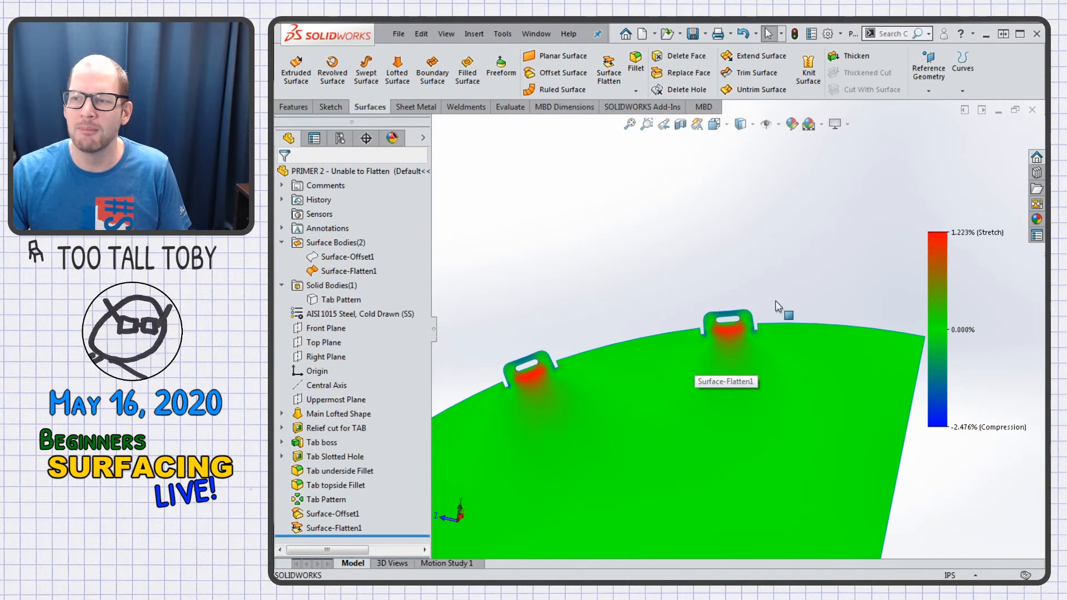
- Turn off the deformation plot on the flattened surface
{"action": "right_click", "coordinate": [670, 392]}
{"action": "left_click", "coordinate": [712, 428]}
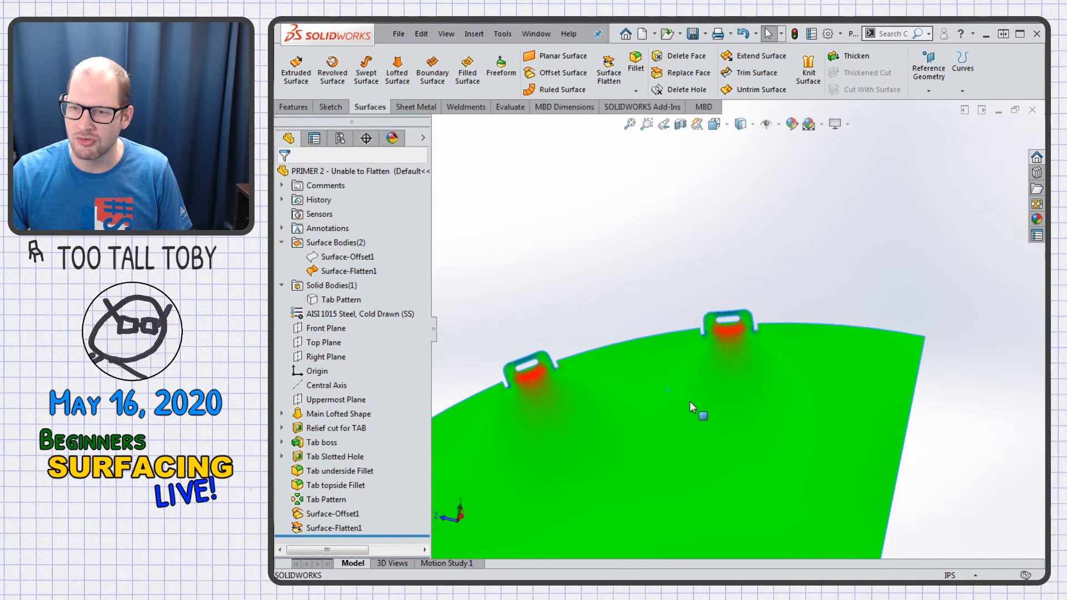
{"action": "mouse_move", "coordinate": [677, 426]}
{"action": "middle_mouse_down"}
{"action": "mouse_move", "coordinate": [727, 465]}
{"action": "mouse_move", "coordinate": [703, 410]}
{"action": "middle_mouse_up"}
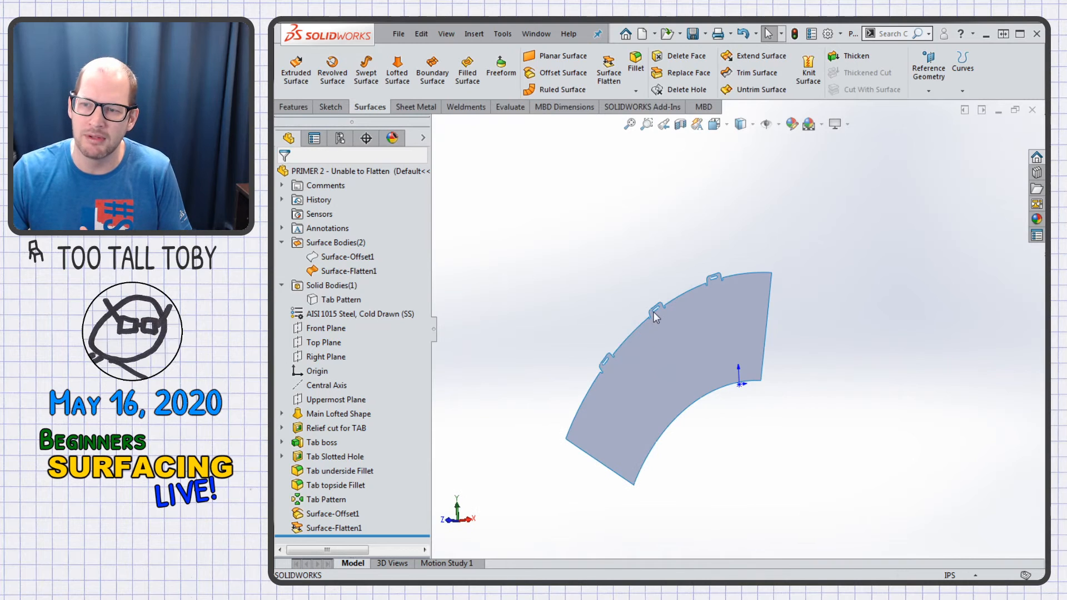
- Show the bucket's solid body together with the flattened surface, and hide it again
{"action": "left_click", "coordinate": [337, 301]}
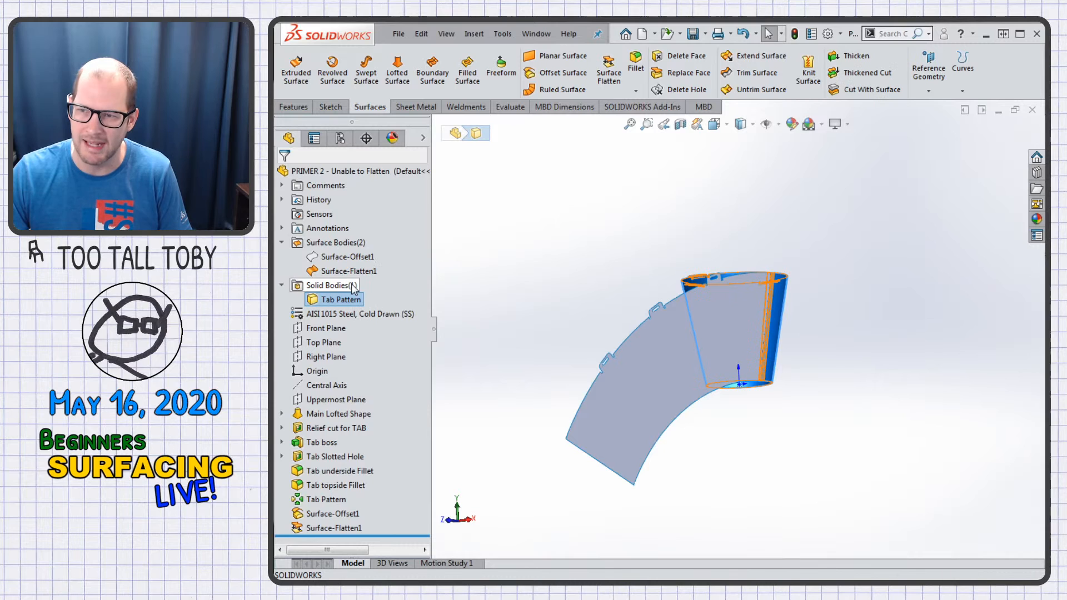
{"action": "right_click", "coordinate": [335, 301]}
{"action": "left_click", "coordinate": [350, 278]}
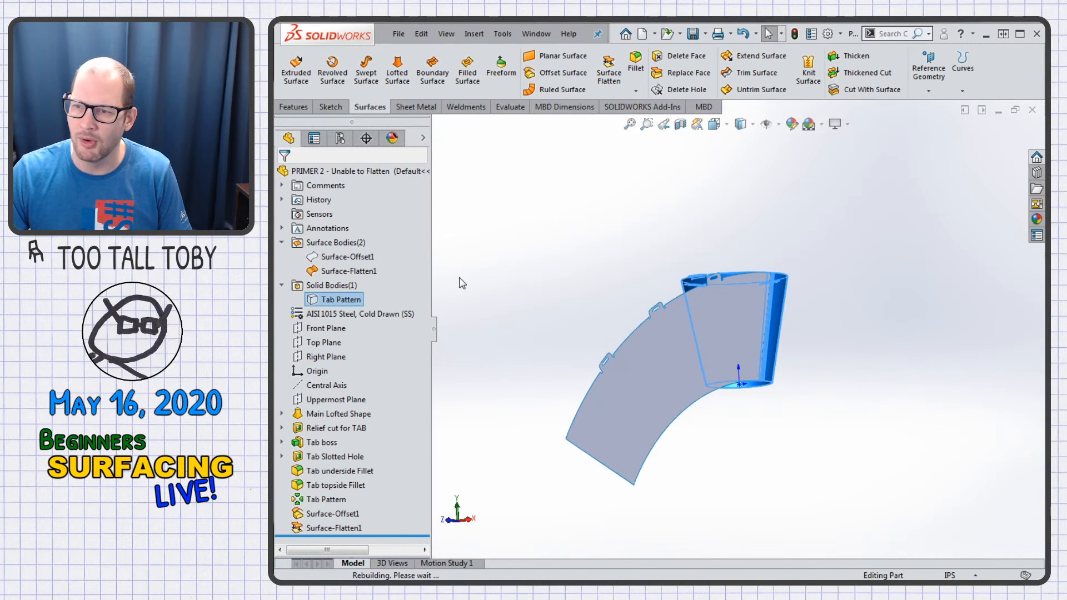
- Thicken the flattened surface into a solid to both sides with a thickness of 0.090 in
{"action": "left_click", "coordinate": [853, 56]}
{"action": "left_click", "coordinate": [700, 337]}
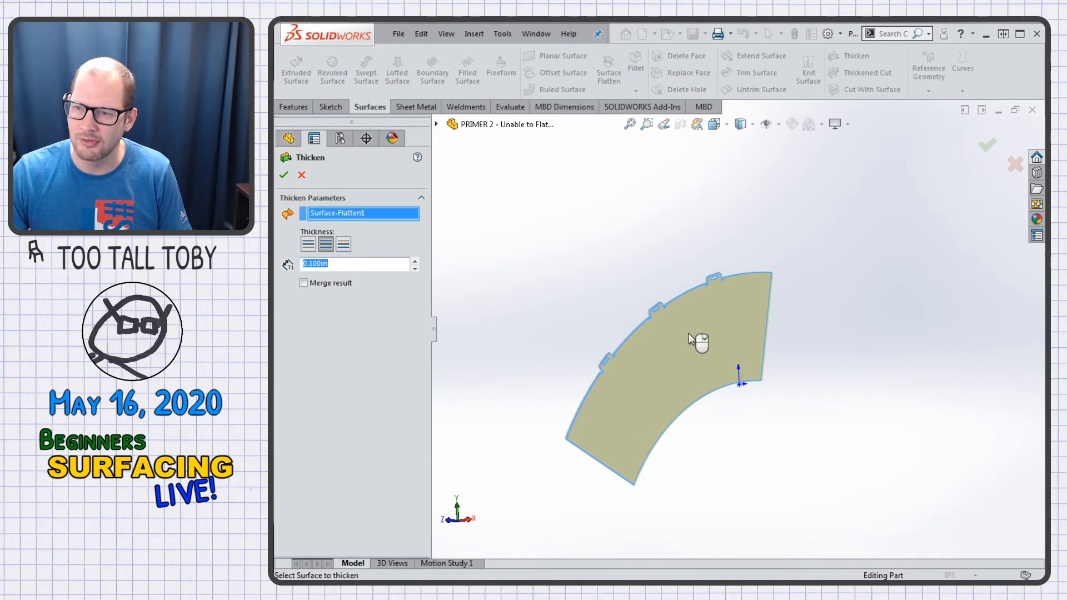
{"action": "type", "text": ".090"}
{"action": "key", "text": "Return"}
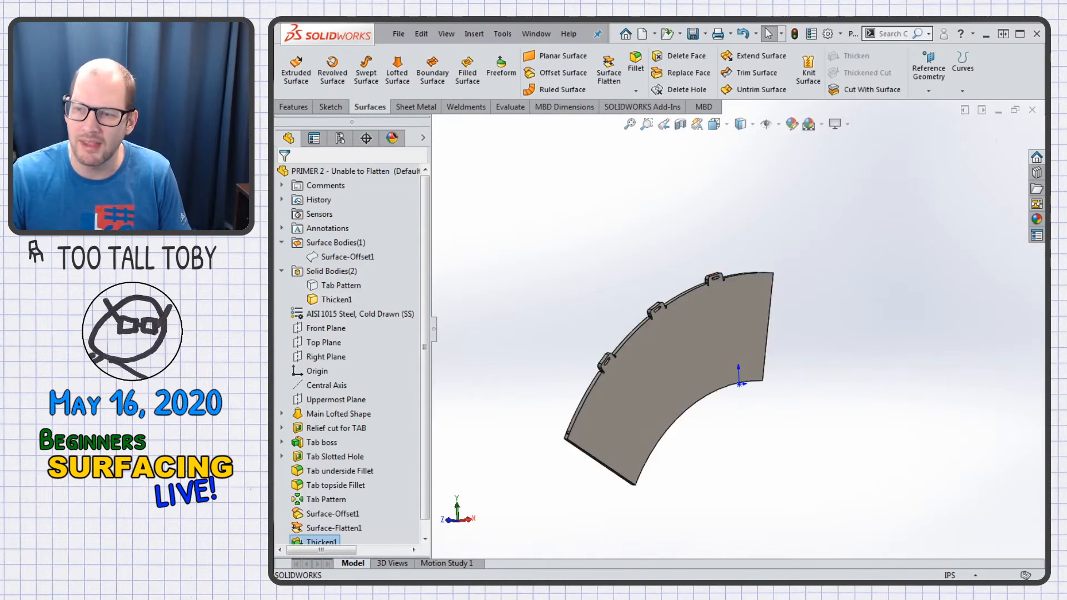
{"action": "scroll", "coordinate": [665, 412], "scroll_direction": "down", "scroll_amount": 2}
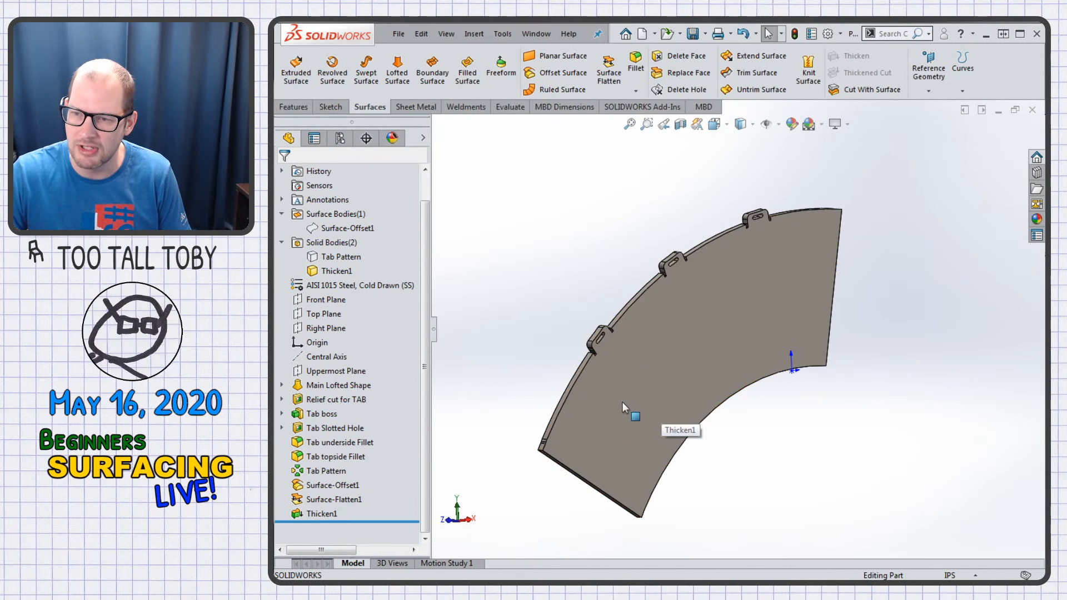
{"action": "middle_click_drag", "start_coordinate": [621, 391], "coordinate": [626, 427]}
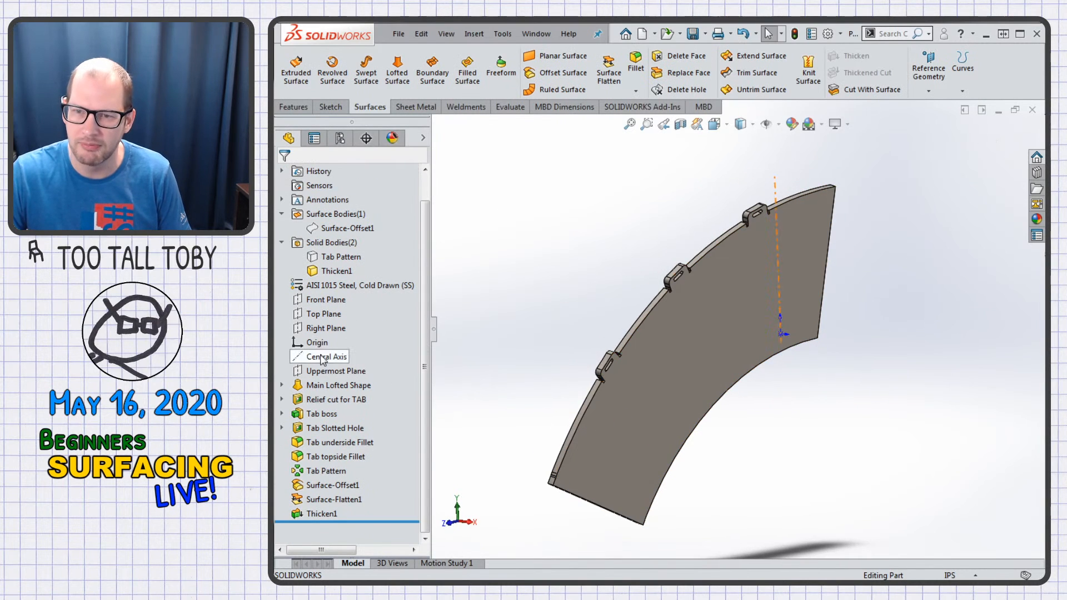
- Edit the thicken feature of the flat pattern and set its thickness to 0.03 in
{"action": "right_click", "coordinate": [318, 514]}
{"action": "left_click", "coordinate": [328, 351]}
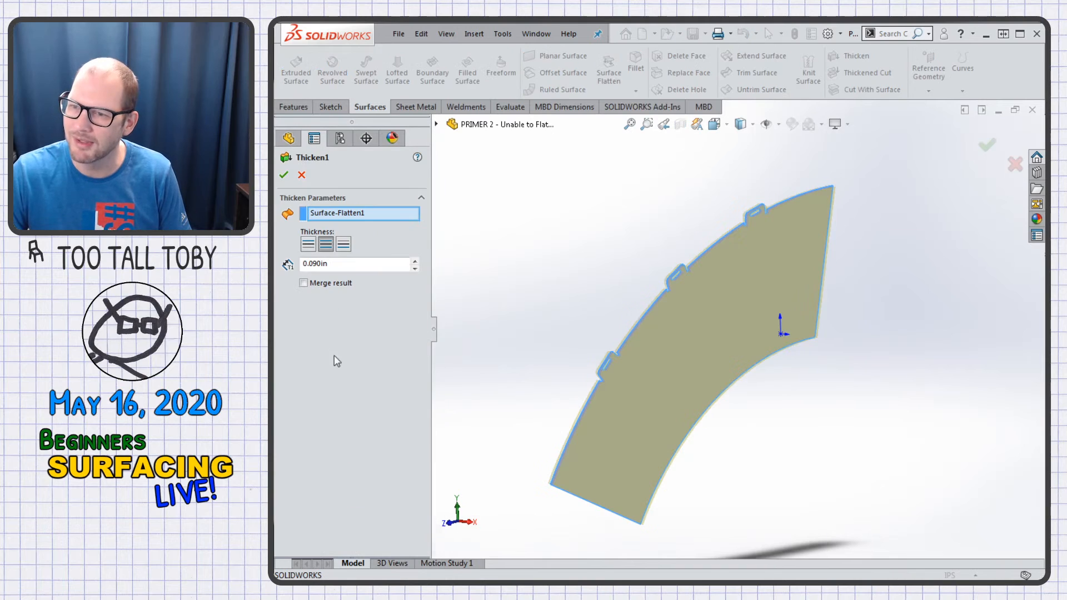
{"action": "type", "text": ".03"}
{"action": "key", "text": "Return"}
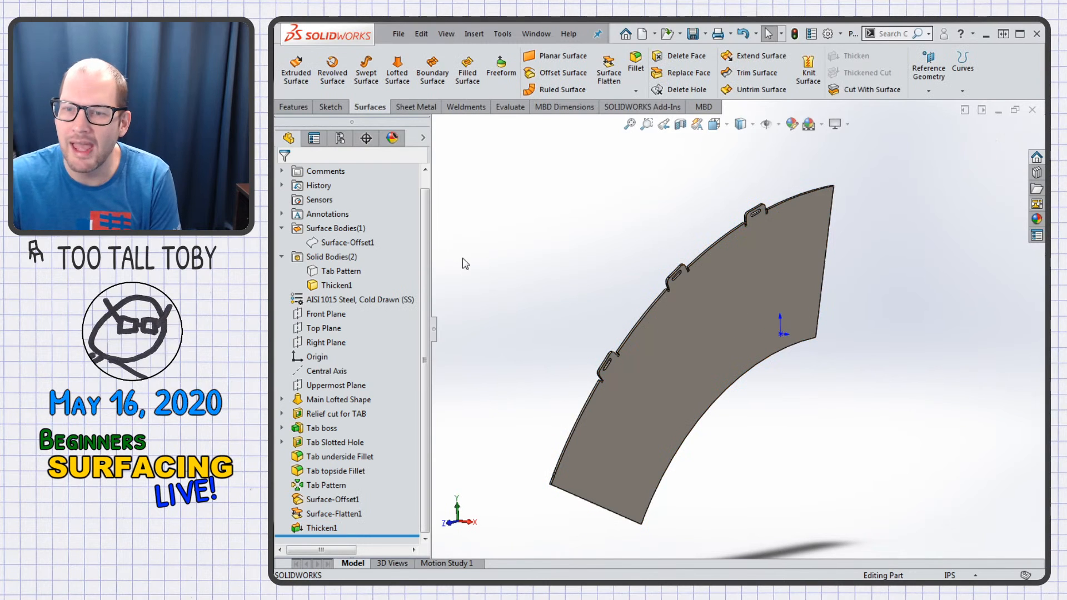
- Display the bucket's solid body briefly for comparison with the thickened flat pattern, and hide it again
{"action": "left_click", "coordinate": [335, 272]}
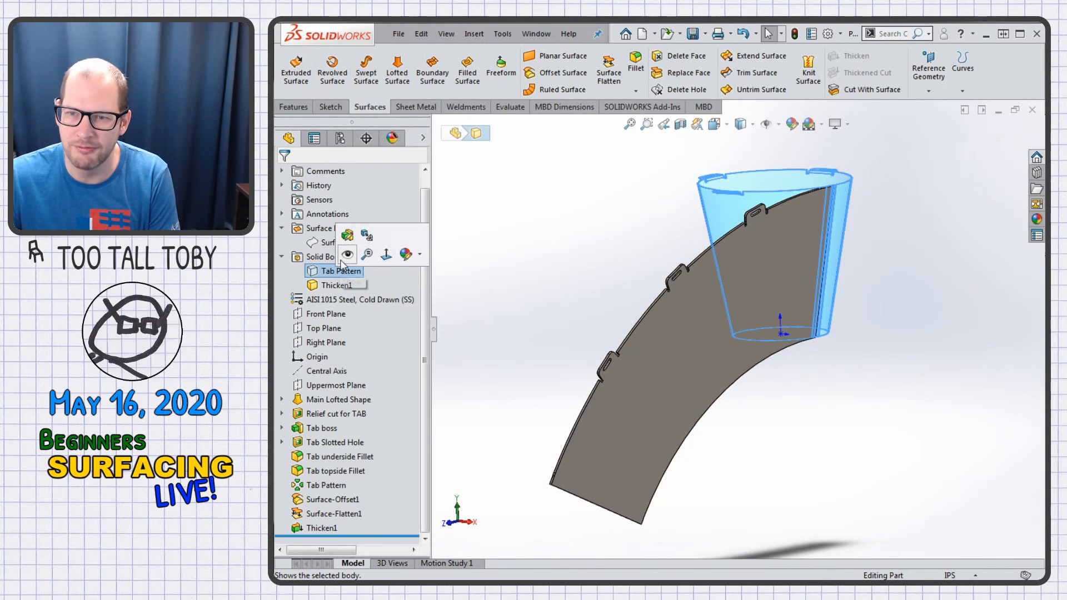
{"action": "right_click", "coordinate": [336, 273]}
{"action": "left_click", "coordinate": [363, 250]}
- Examine a tab's slot on the thickened flat pattern, check its rounded end edge's arc length, and clear the selection
{"action": "middle_click_drag", "start_coordinate": [492, 349], "coordinate": [449, 316]}
{"action": "scroll", "coordinate": [593, 350], "scroll_direction": "down", "scroll_amount": 2}
{"action": "scroll", "coordinate": [593, 342], "scroll_direction": "down", "scroll_amount": 6}
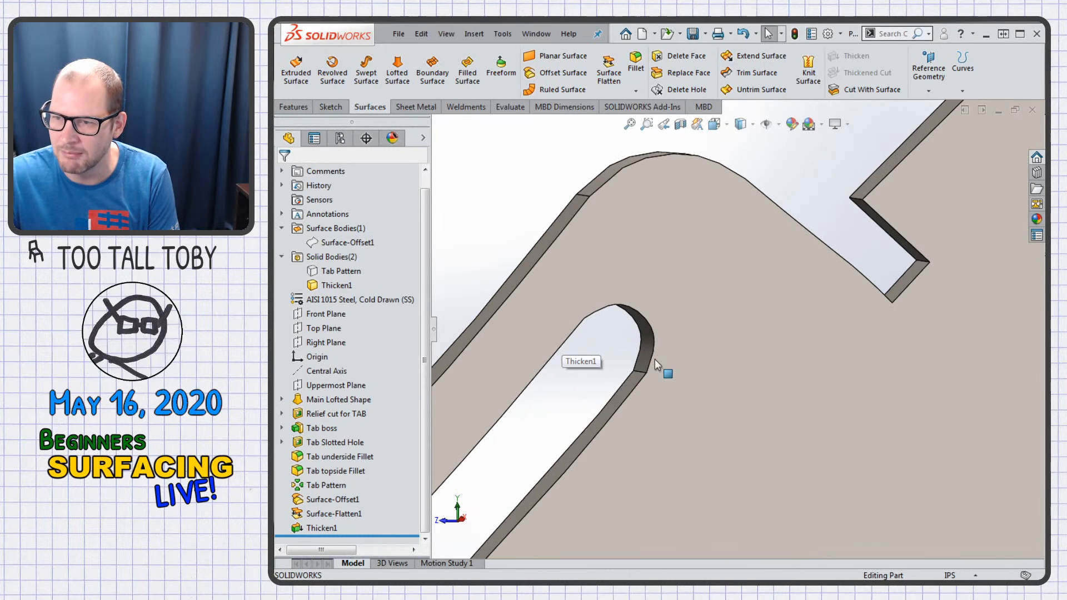
{"action": "left_click", "coordinate": [652, 371]}
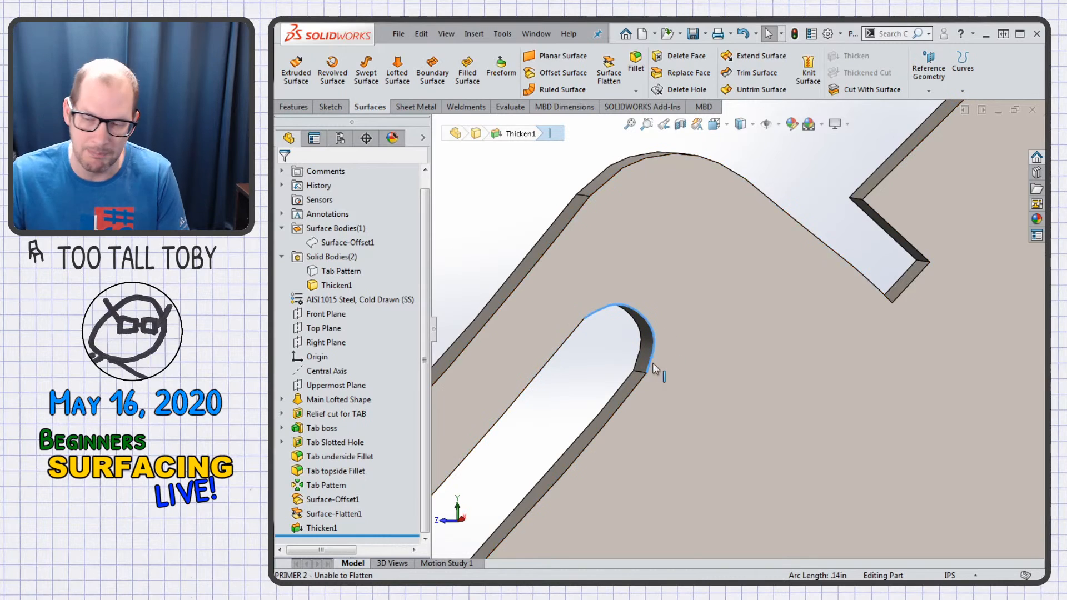
{"action": "scroll", "coordinate": [655, 368], "scroll_direction": "up", "scroll_amount": 3}
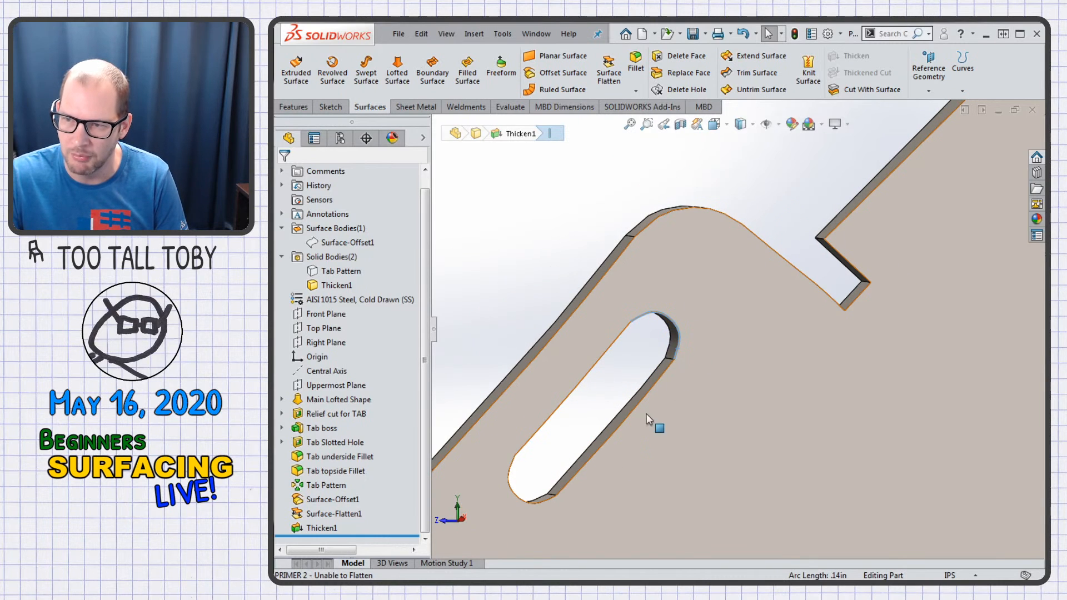
{"action": "scroll", "coordinate": [663, 403], "scroll_direction": "up", "scroll_amount": 10}
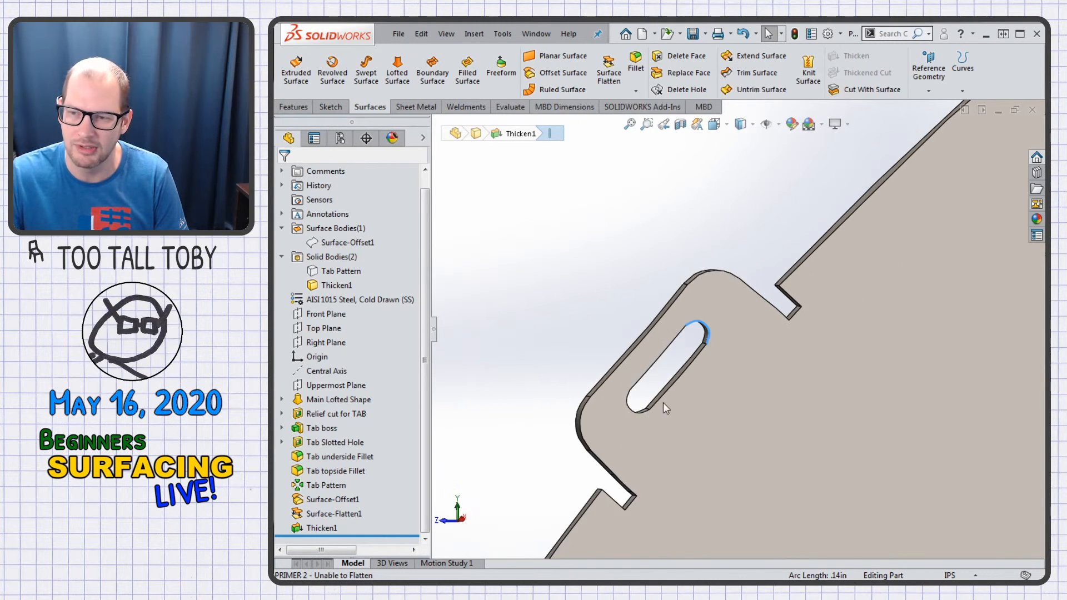
{"action": "scroll", "coordinate": [840, 358], "scroll_direction": "up", "scroll_amount": 1}
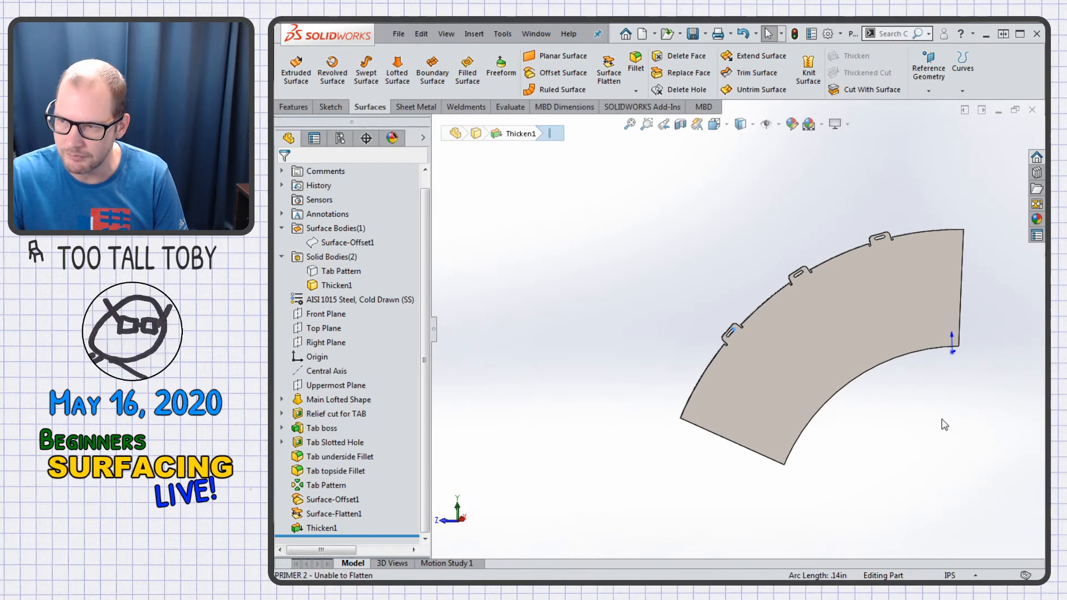
{"action": "left_click", "coordinate": [941, 420]}
{"action": "scroll", "coordinate": [943, 403], "scroll_direction": "down", "scroll_amount": 1}
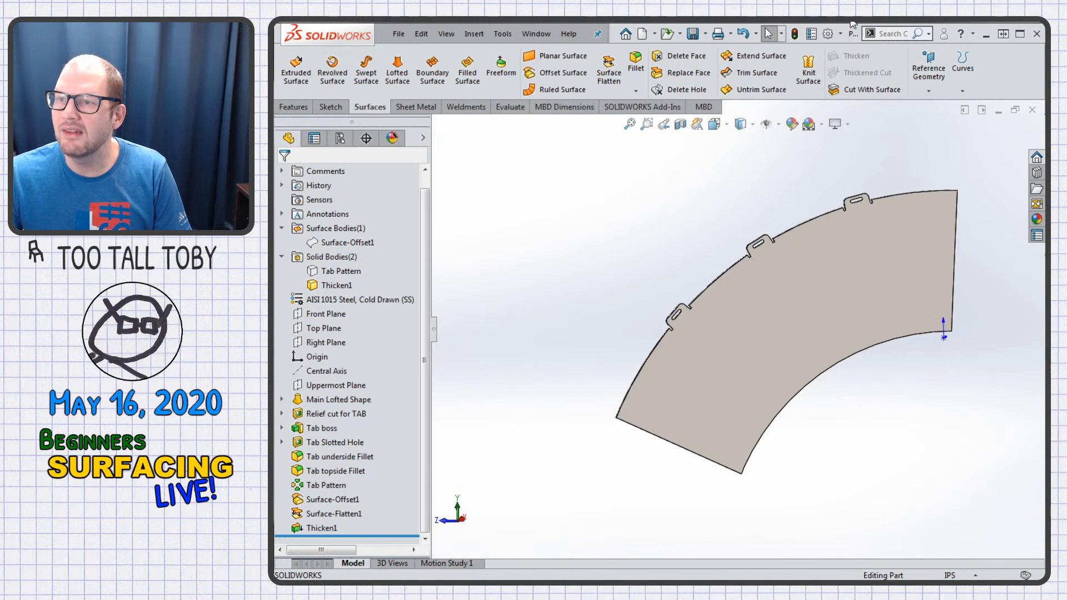
- Switch to the slide presentation and bring up the summary of the Surface Flatten procedure
{"action": "key", "text": "alt+Tab"}
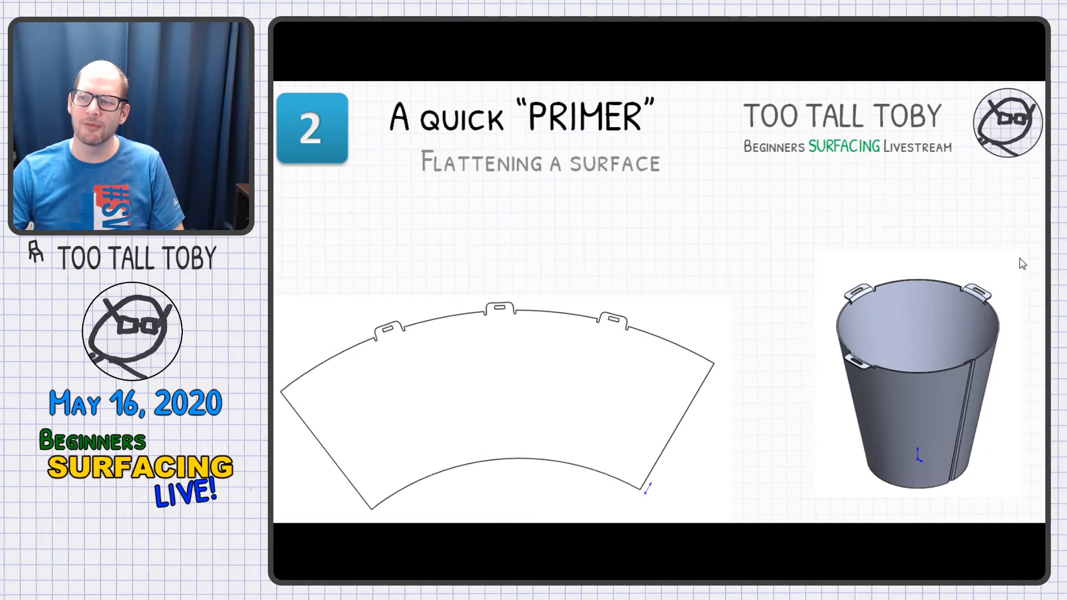
{"action": "key", "text": "Right"}
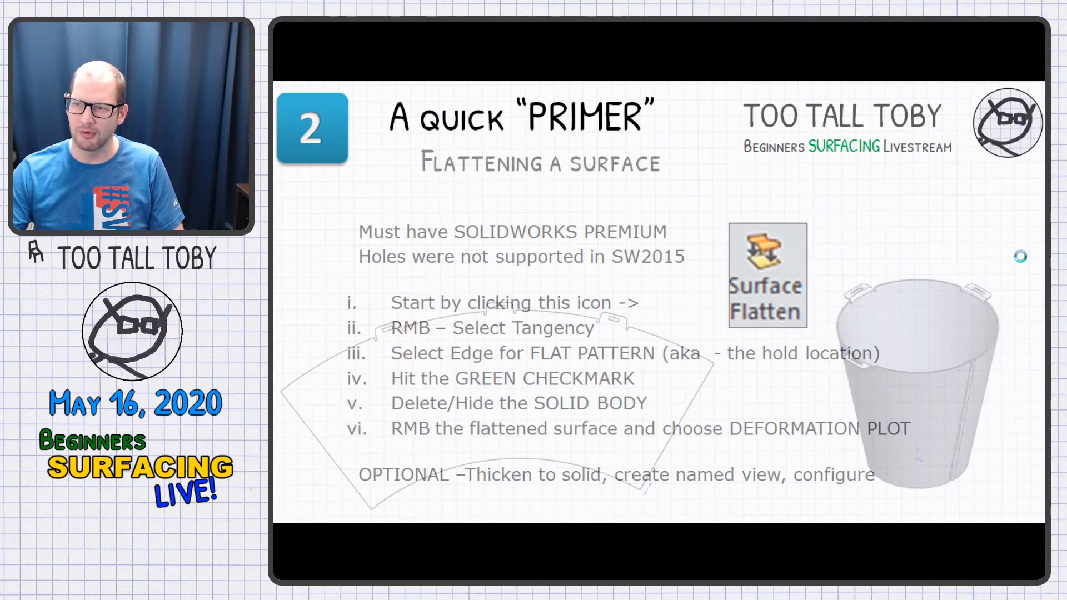
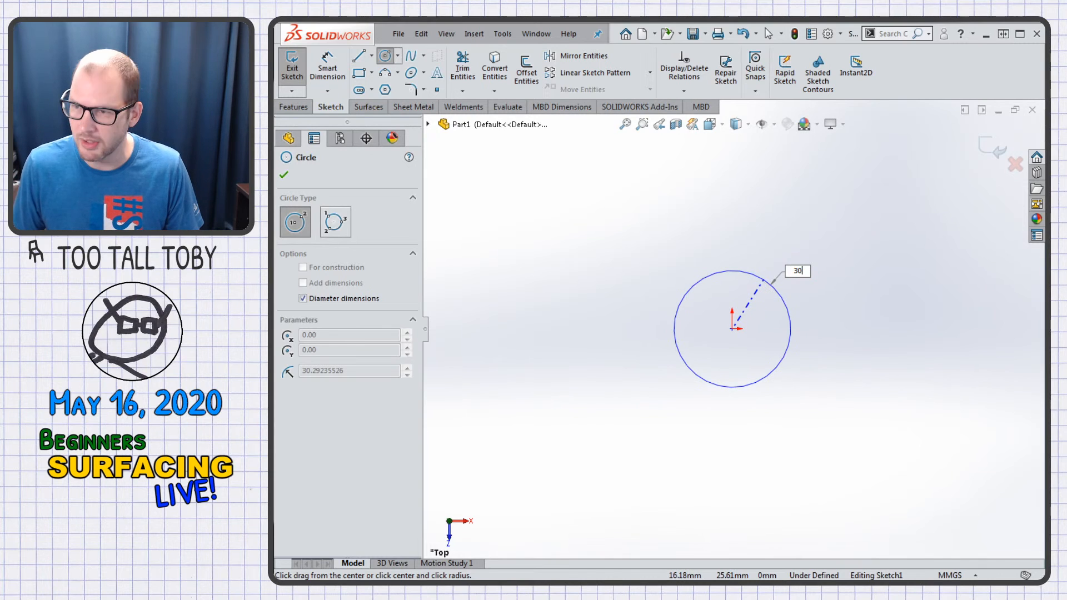
- Set the diameter of the circle at the origin to 30 mm, and close the part without saving
{"action": "key", "text": "Return"}
{"action": "key", "text": "Escape"}
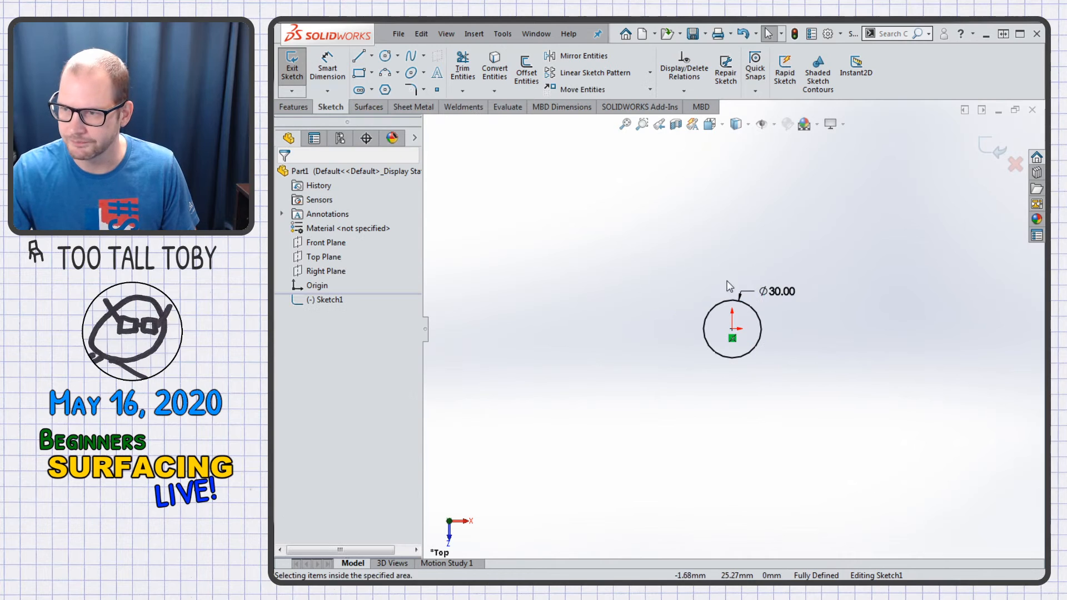
{"action": "left_click", "coordinate": [1033, 110]}
{"action": "left_click", "coordinate": [742, 290]}
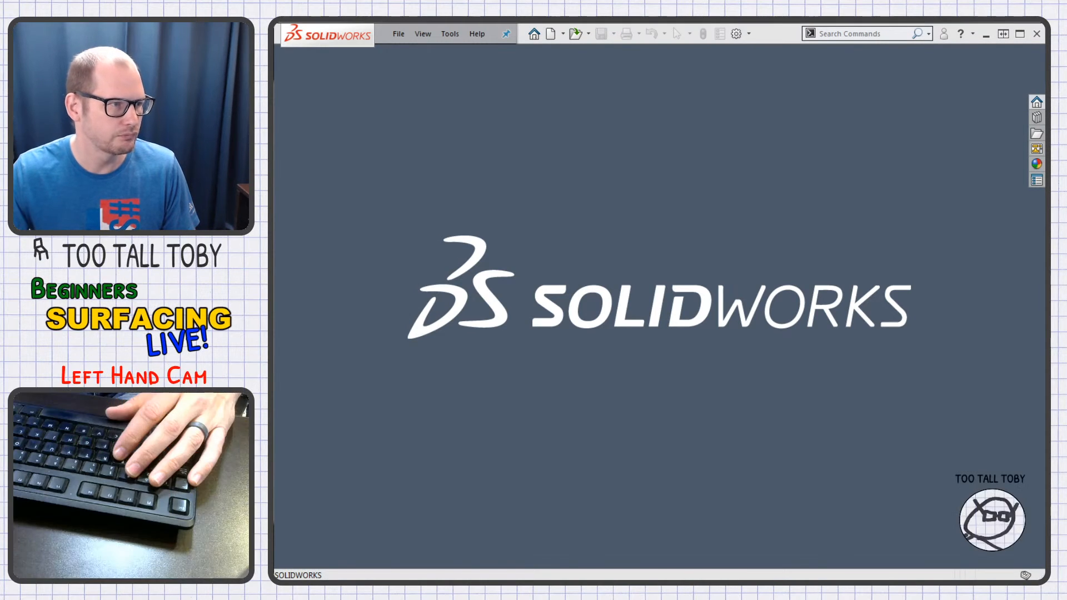
- Create a new part and start a sketch on the Top Plane
{"action": "key", "text": "ctrl+n"}
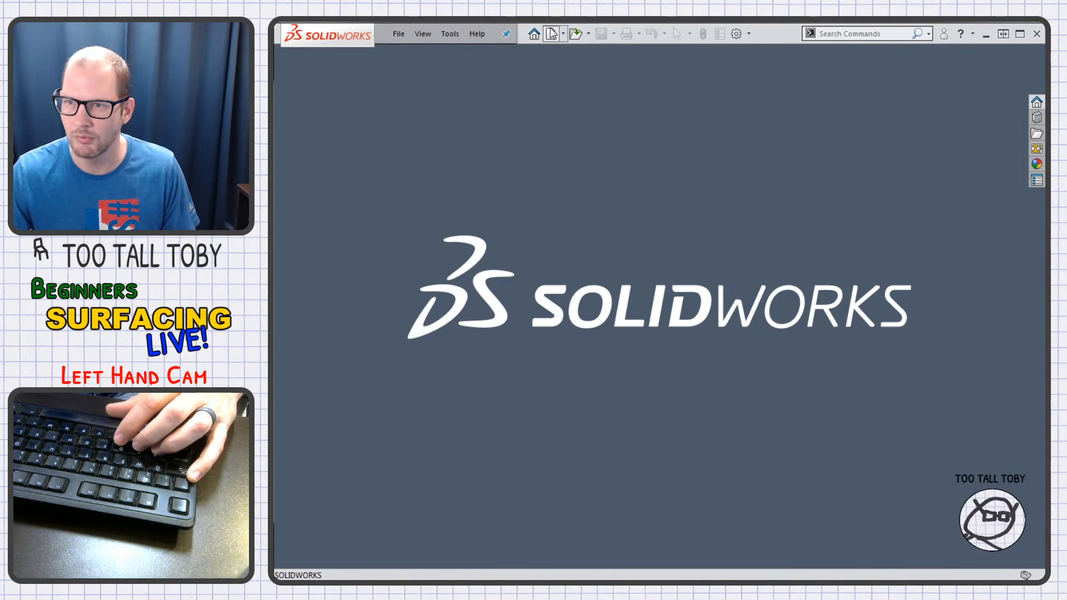
{"action": "double_click", "coordinate": [388, 196]}
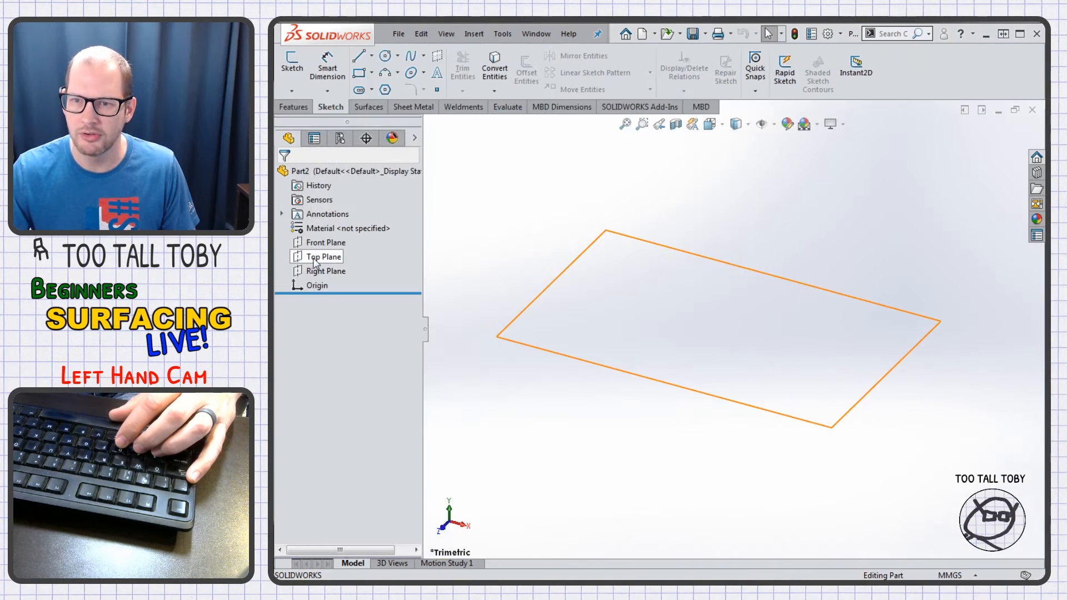
{"action": "left_click", "coordinate": [315, 261]}
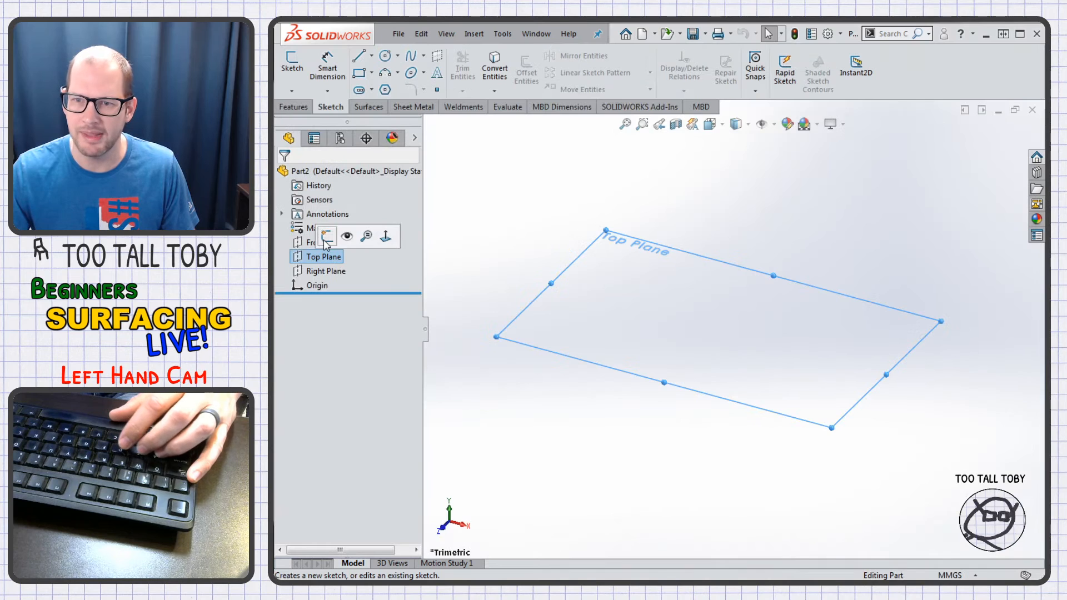
{"action": "left_click", "coordinate": [324, 234]}
- Sketch a 30 mm diameter circle centred on the origin
{"action": "key", "text": "s"}
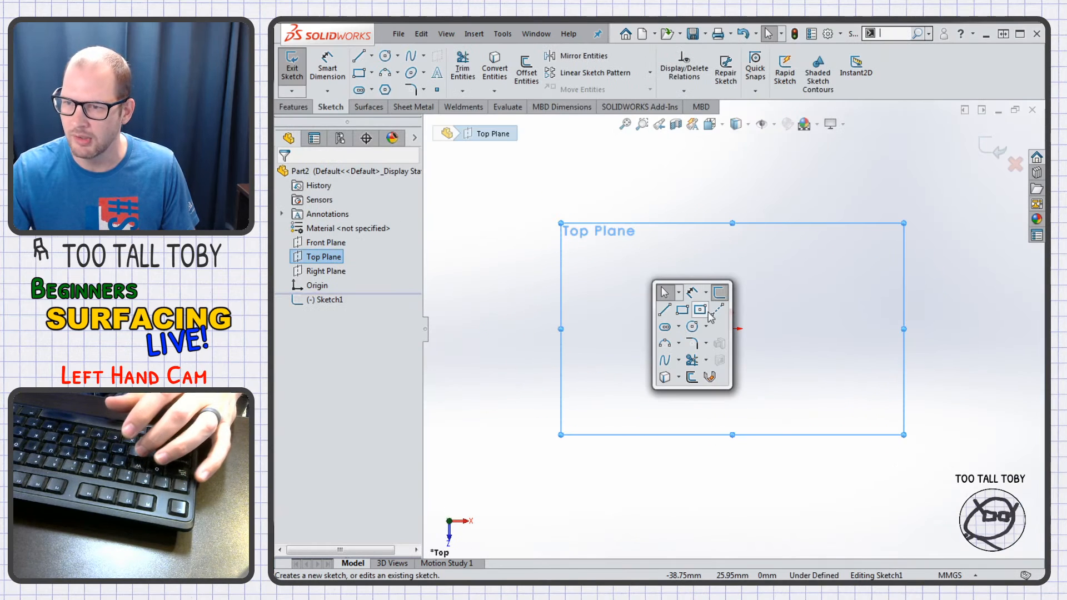
{"action": "left_click", "coordinate": [693, 304]}
{"action": "left_click", "coordinate": [732, 328]}
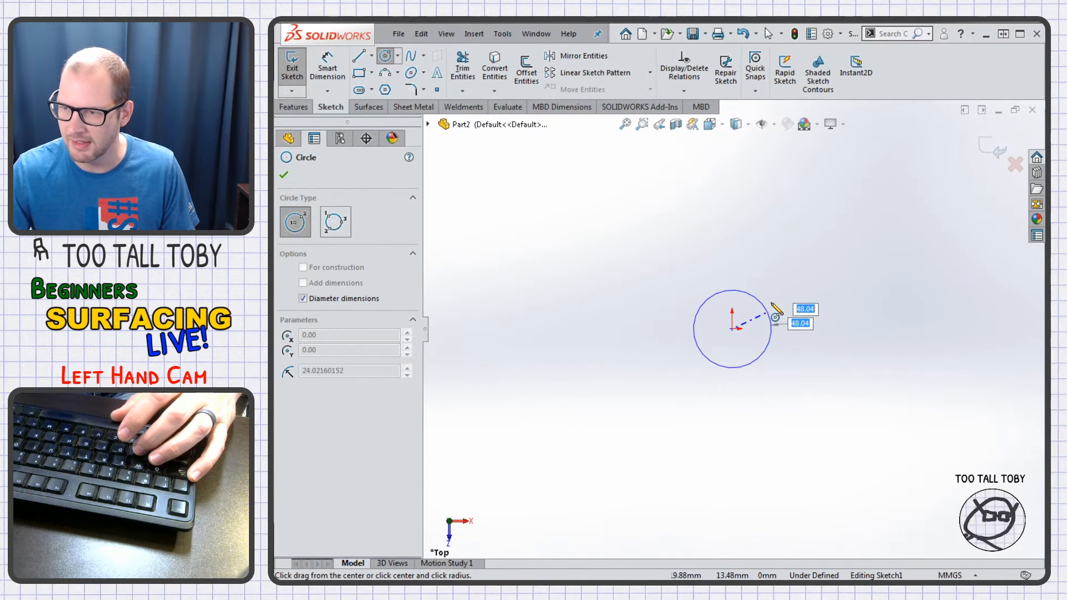
{"action": "type", "text": "30"}
{"action": "key", "text": "Return"}
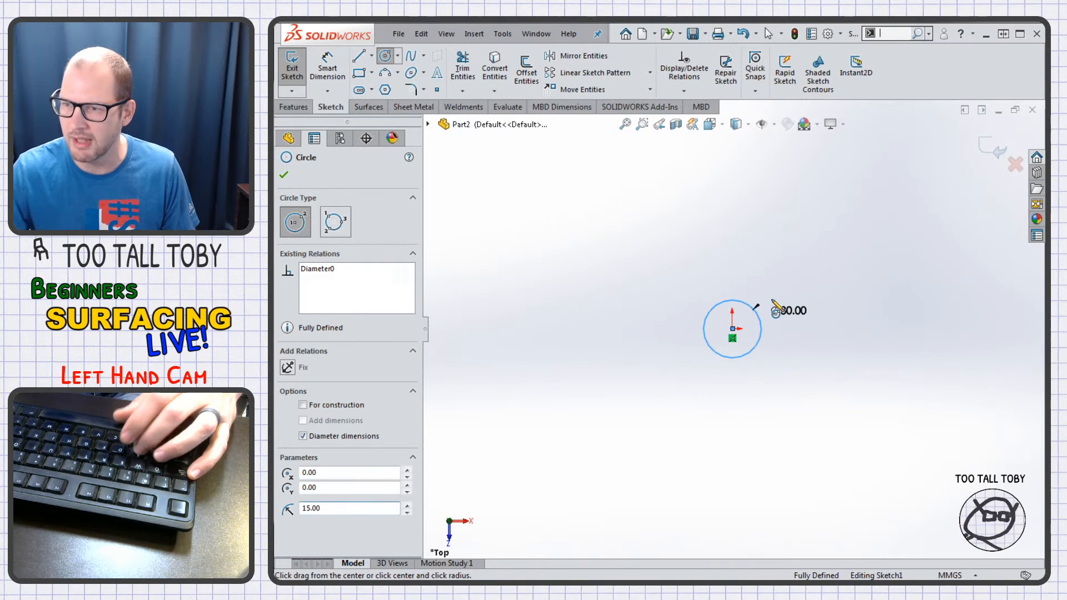
- Extrude the circle into a solid cylinder 30 mm high
{"action": "key", "text": "s"}
{"action": "left_click", "coordinate": [839, 364]}
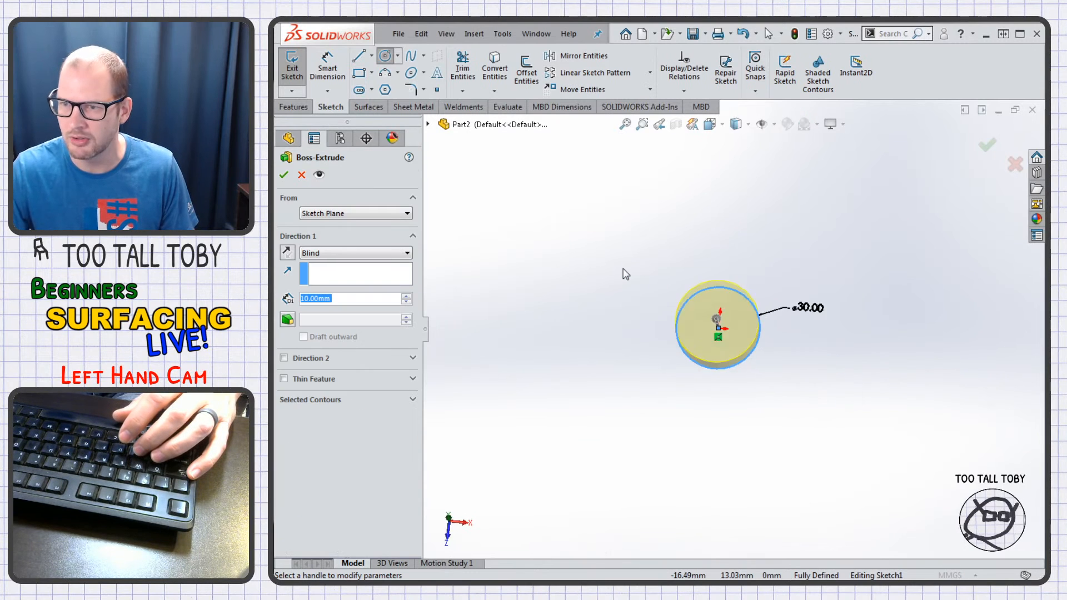
{"action": "type", "text": "30"}
{"action": "key", "text": "Return"}
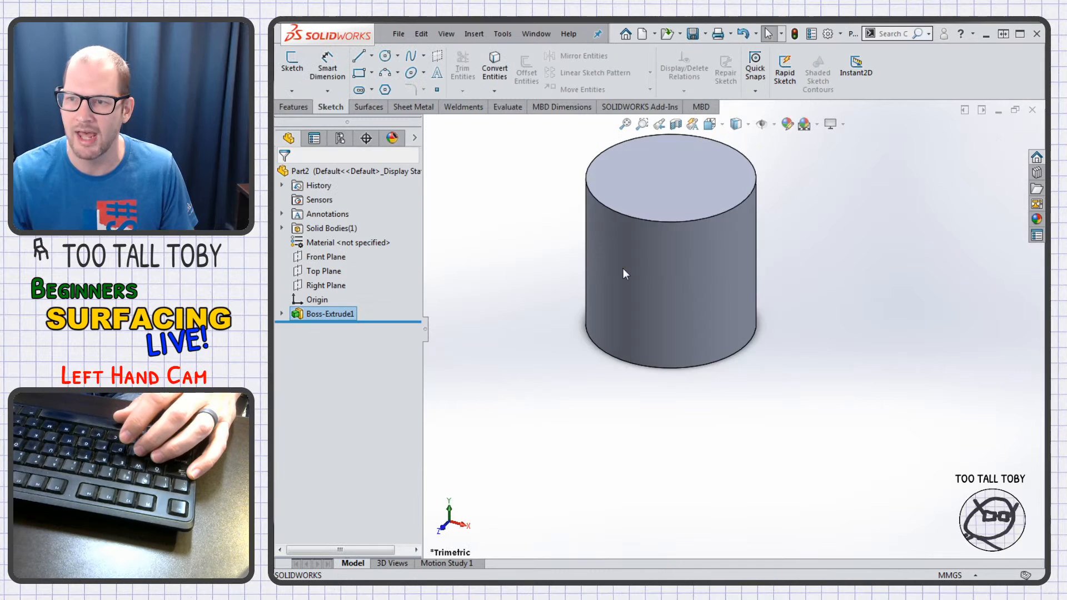
- Preview a section view of the solid cylinder through the Front Plane, and cancel it
{"action": "scroll", "coordinate": [780, 255], "scroll_direction": "up", "scroll_amount": 5}
{"action": "scroll", "coordinate": [746, 302], "scroll_direction": "down", "scroll_amount": 3}
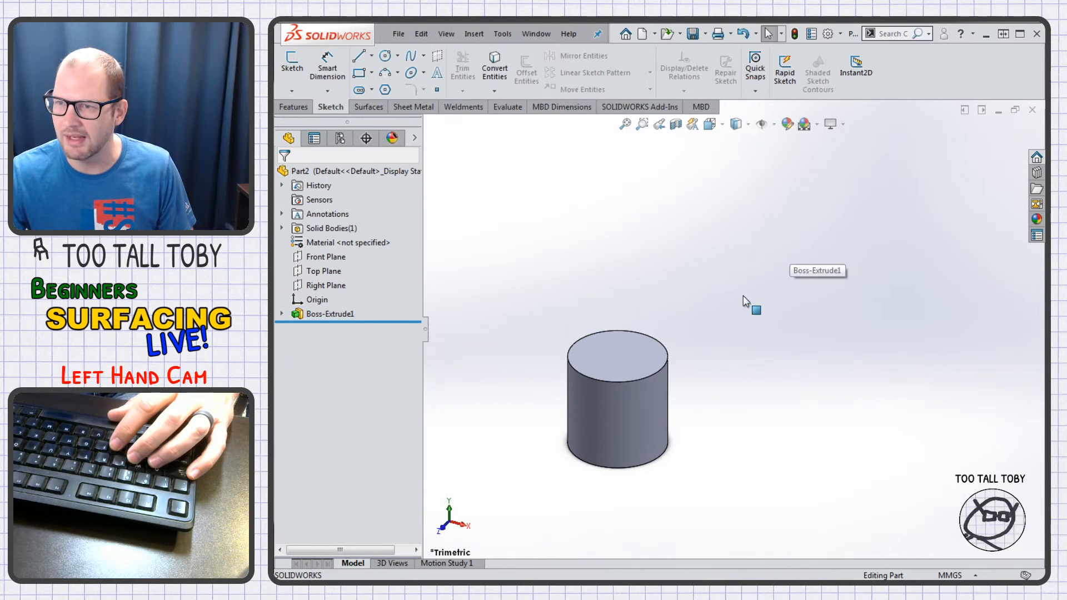
{"action": "left_click", "coordinate": [676, 124]}
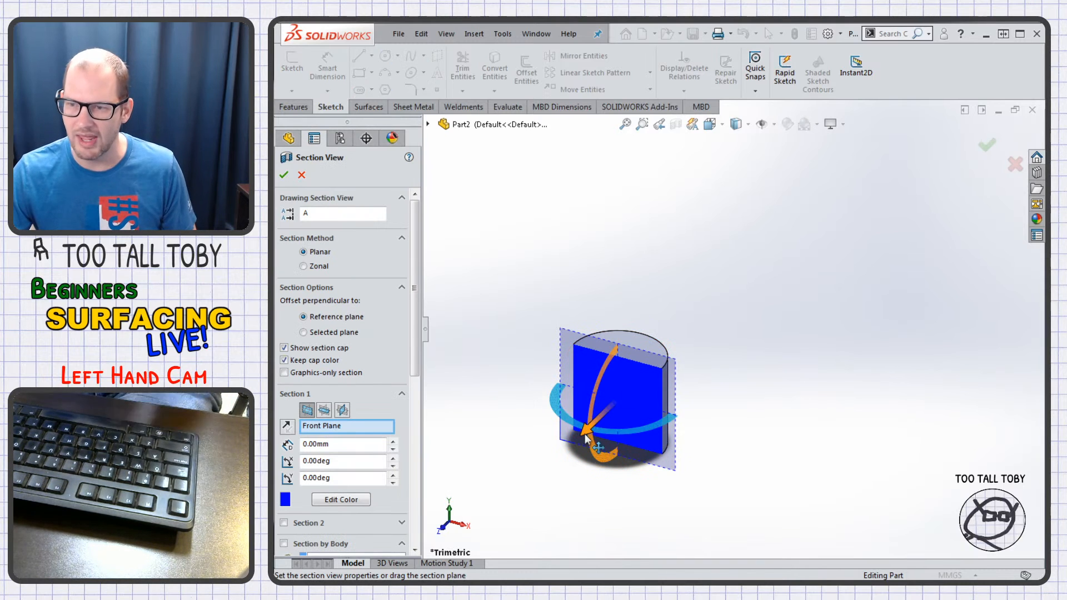
{"action": "key", "text": "Escape"}
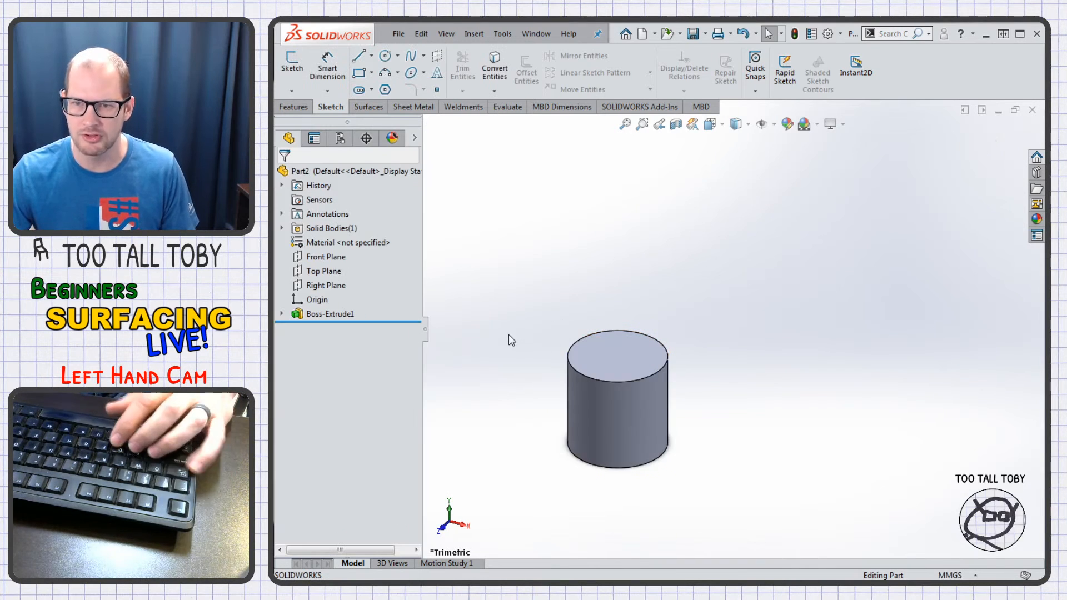
- Start a sketch on the Top Plane and draw a 30 mm diameter circle centred about 54 mm from the origin along X
{"action": "left_click", "coordinate": [327, 270]}
{"action": "left_click", "coordinate": [333, 257]}
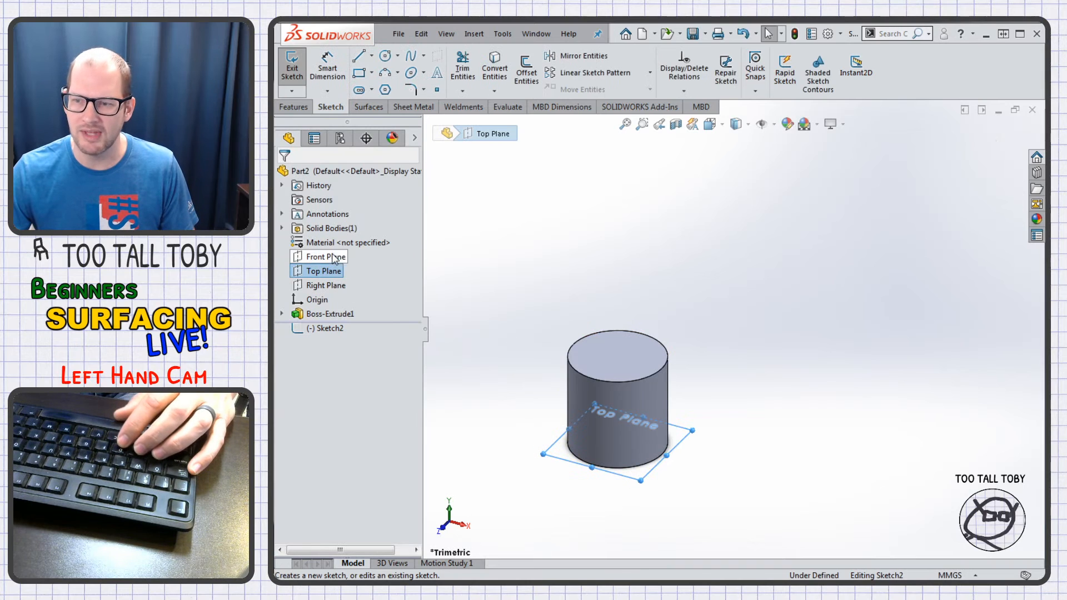
{"action": "key", "text": "s"}
{"action": "left_click", "coordinate": [558, 345]}
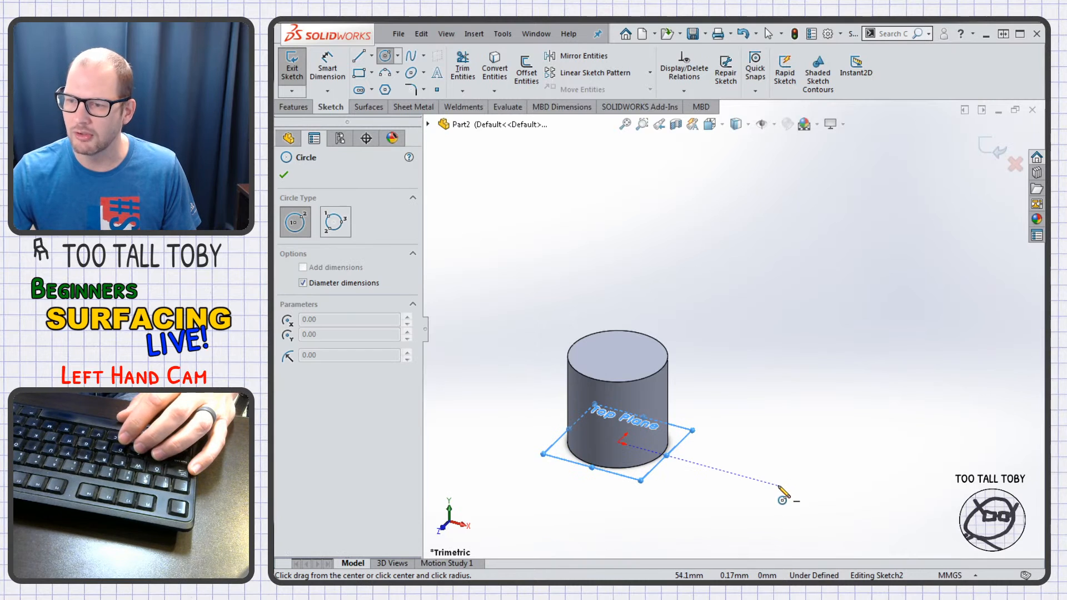
{"action": "left_click", "coordinate": [778, 486]}
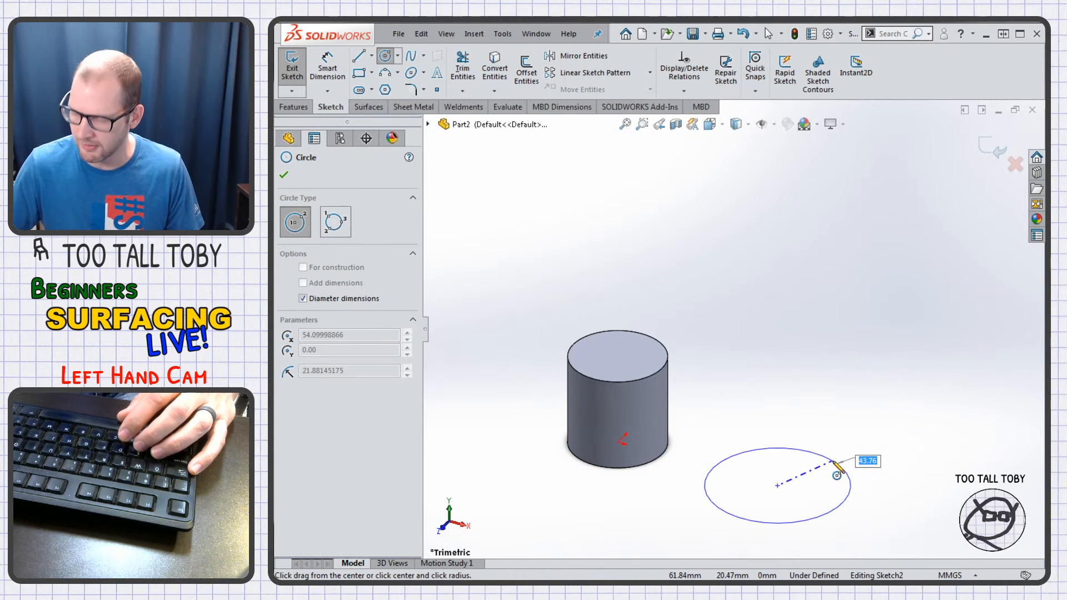
{"action": "type", "text": "30"}
{"action": "key", "text": "Return"}
{"action": "key", "text": "Escape"}
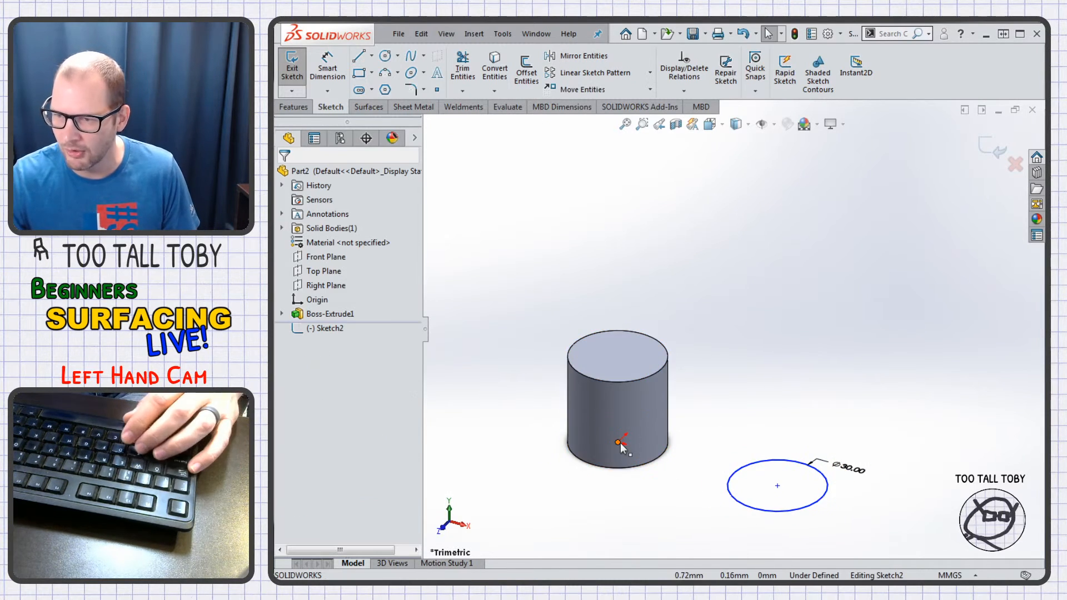
- Add a horizontal relation between the origin and the centre of the new circle
{"action": "left_click", "coordinate": [619, 443]}
{"action": "left_click", "coordinate": [778, 487], "text": "ctrl"}
{"action": "left_click", "coordinate": [825, 429]}
{"action": "key", "text": "Escape"}
- Dimension the distance from the origin to the new circle's centre as 60 mm
{"action": "key", "text": "s"}
{"action": "left_click", "coordinate": [789, 395]}
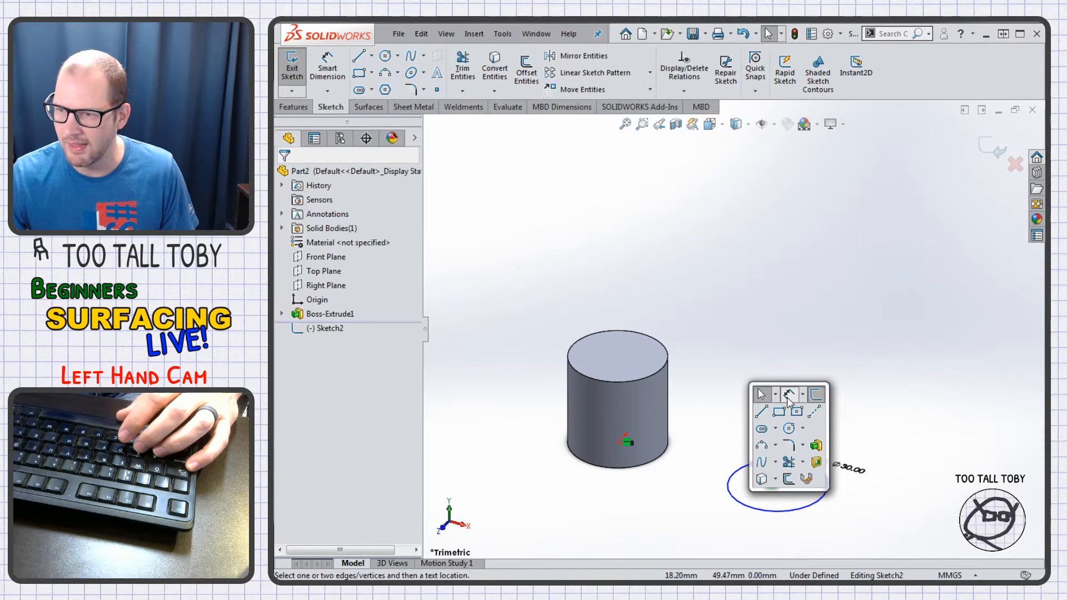
{"action": "left_click", "coordinate": [618, 443]}
{"action": "left_click", "coordinate": [777, 486]}
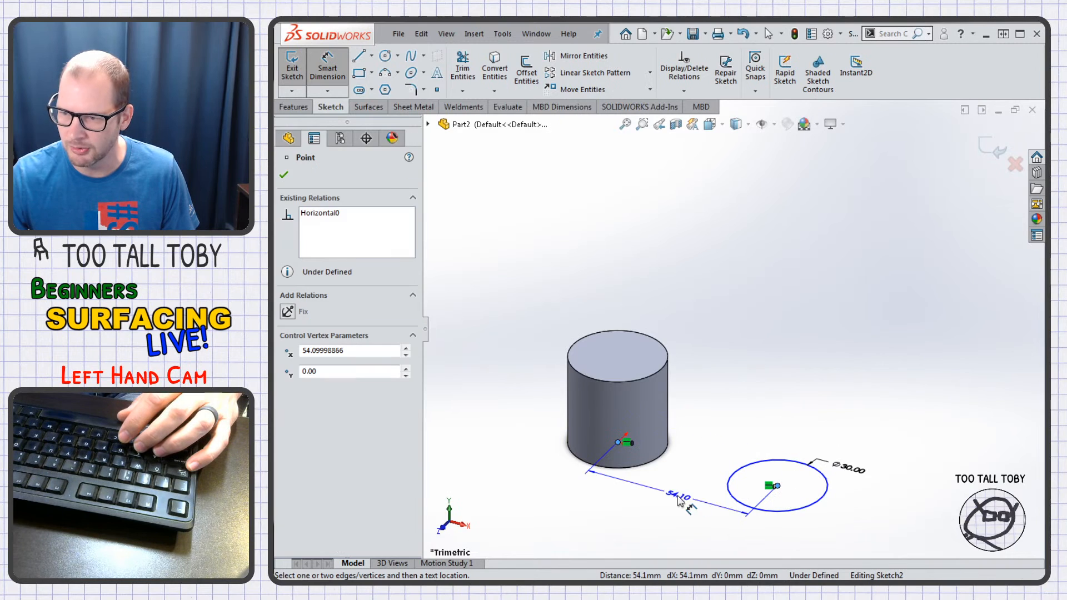
{"action": "left_click", "coordinate": [667, 507]}
{"action": "type", "text": "60"}
{"action": "key", "text": "Return"}
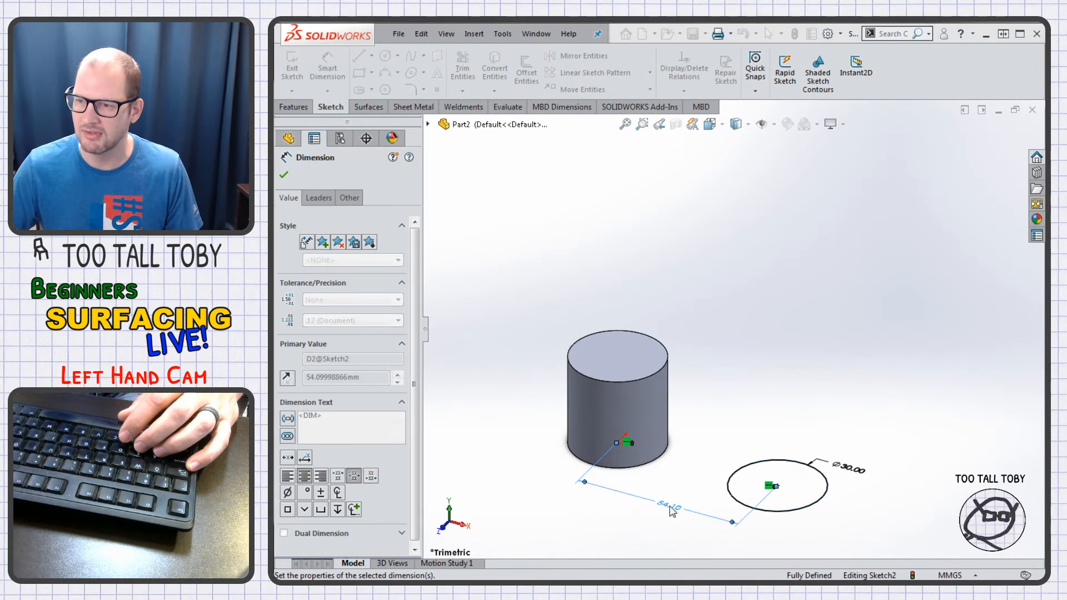
{"action": "key", "text": "Escape"}
{"action": "scroll", "coordinate": [824, 502], "scroll_direction": "down", "scroll_amount": 2}
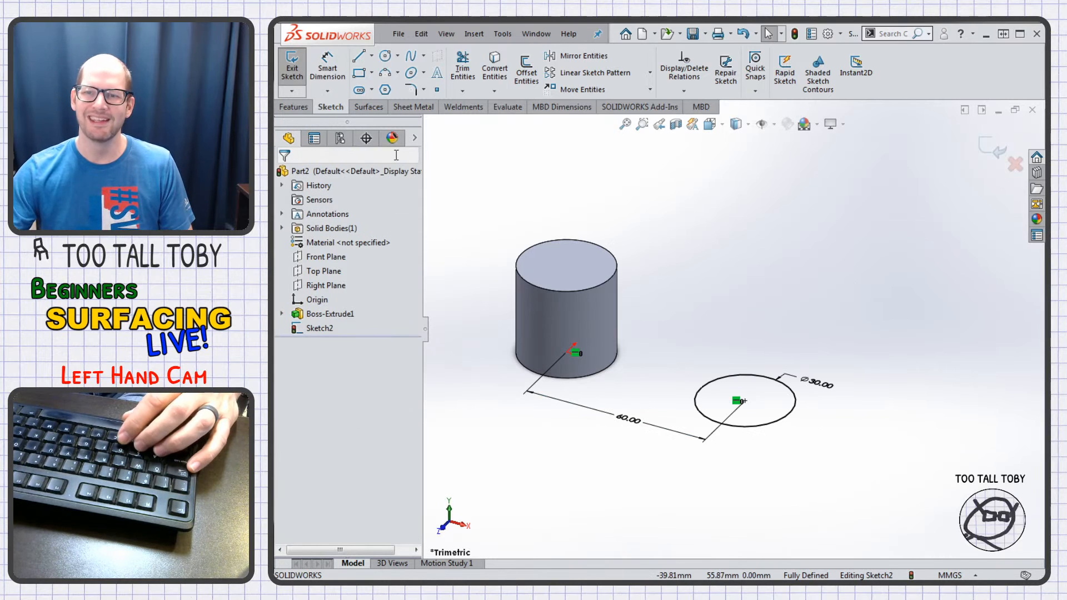
- Create an extruded surface from the second circle with a Blind depth of 30 mm
{"action": "left_click", "coordinate": [367, 109]}
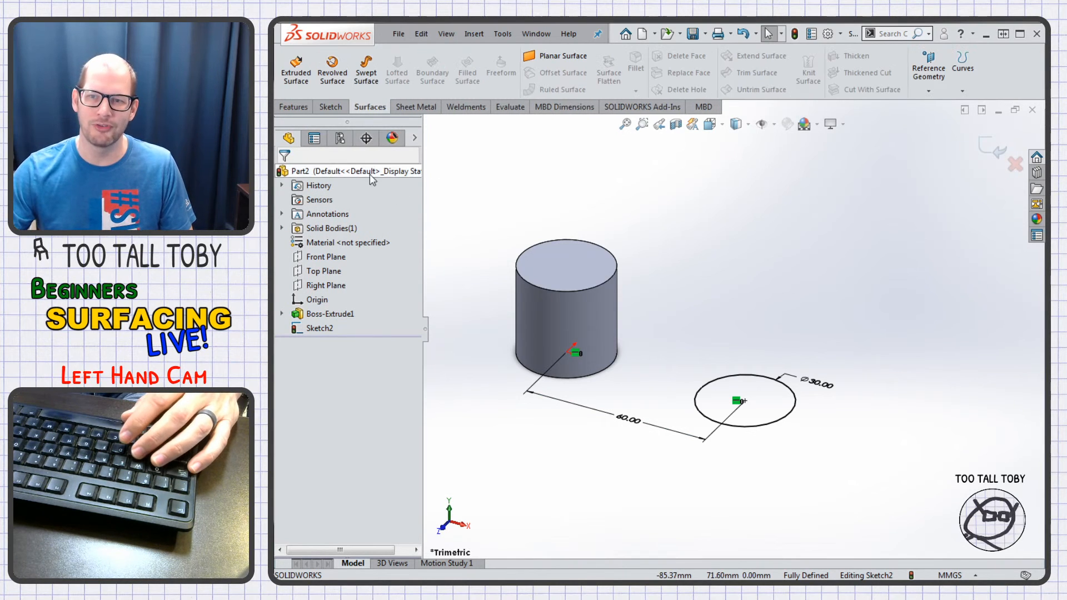
{"action": "right_click", "coordinate": [373, 110]}
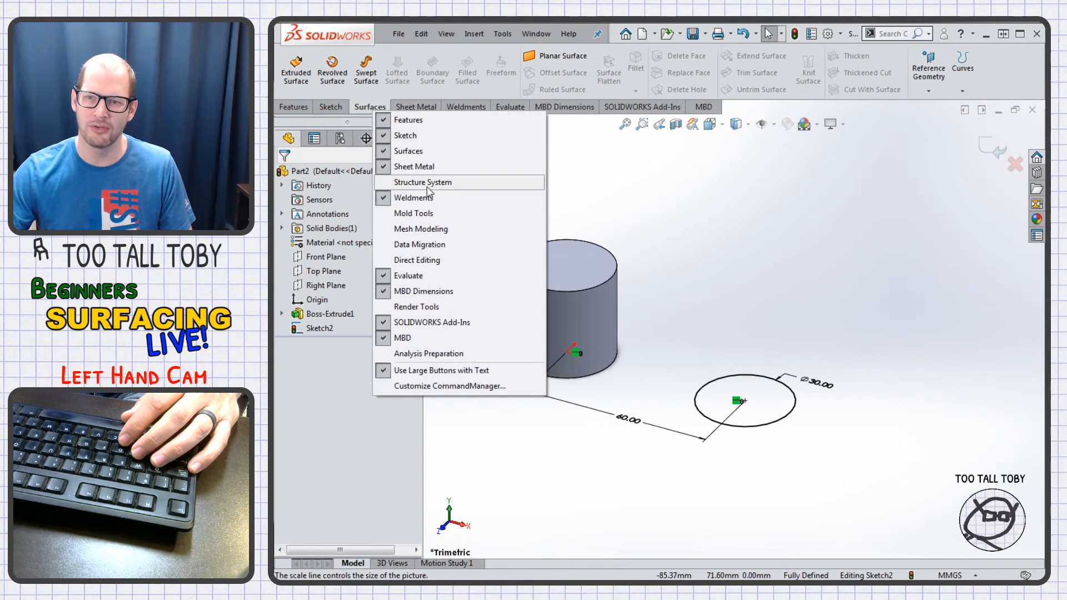
{"action": "left_click", "coordinate": [710, 168]}
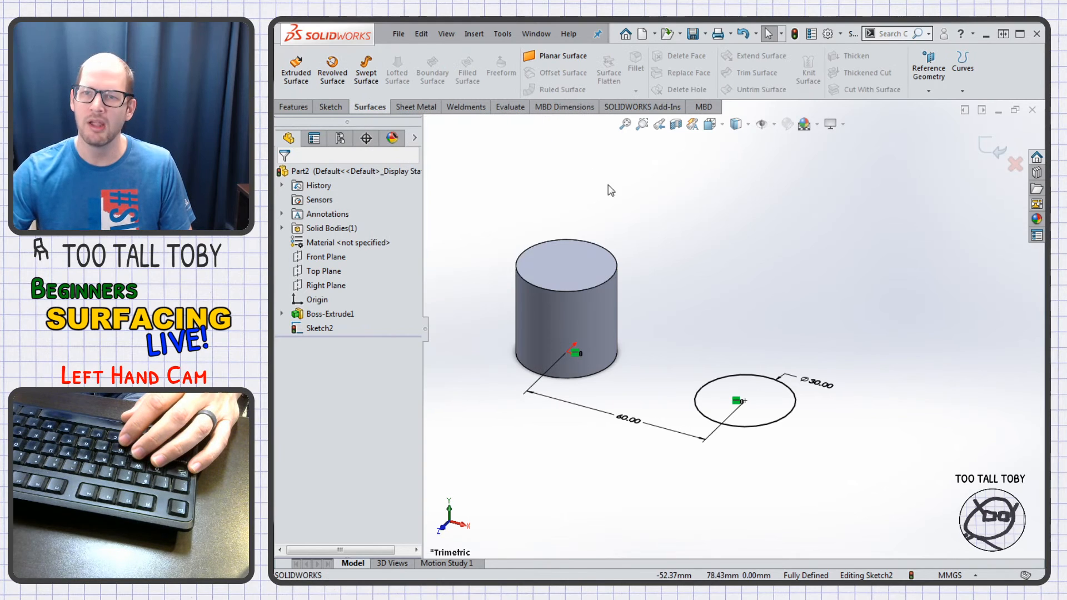
{"action": "left_click", "coordinate": [308, 84]}
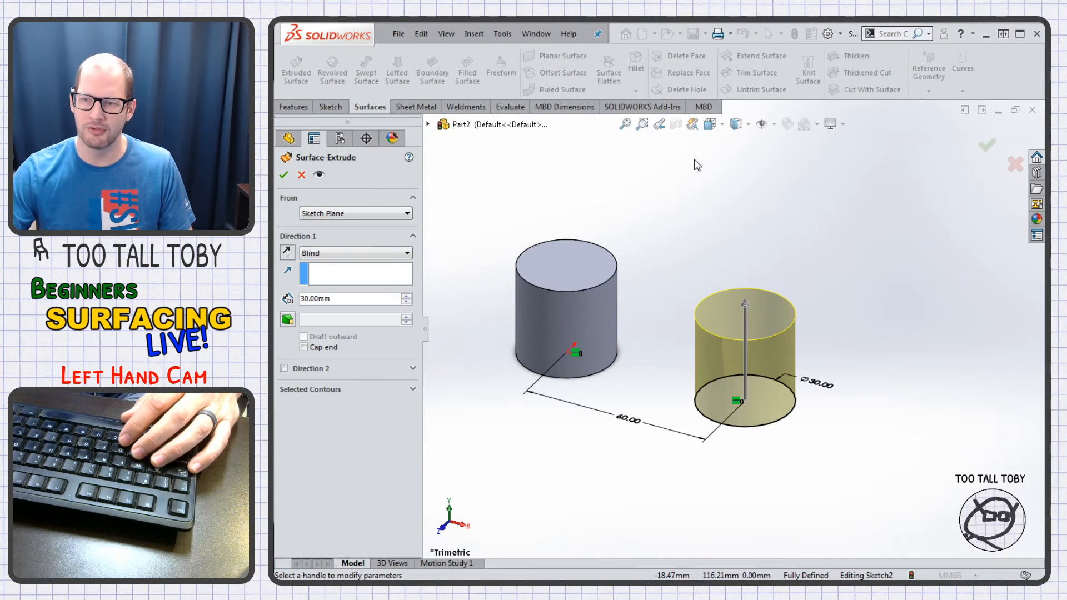
{"action": "left_click", "coordinate": [401, 253]}
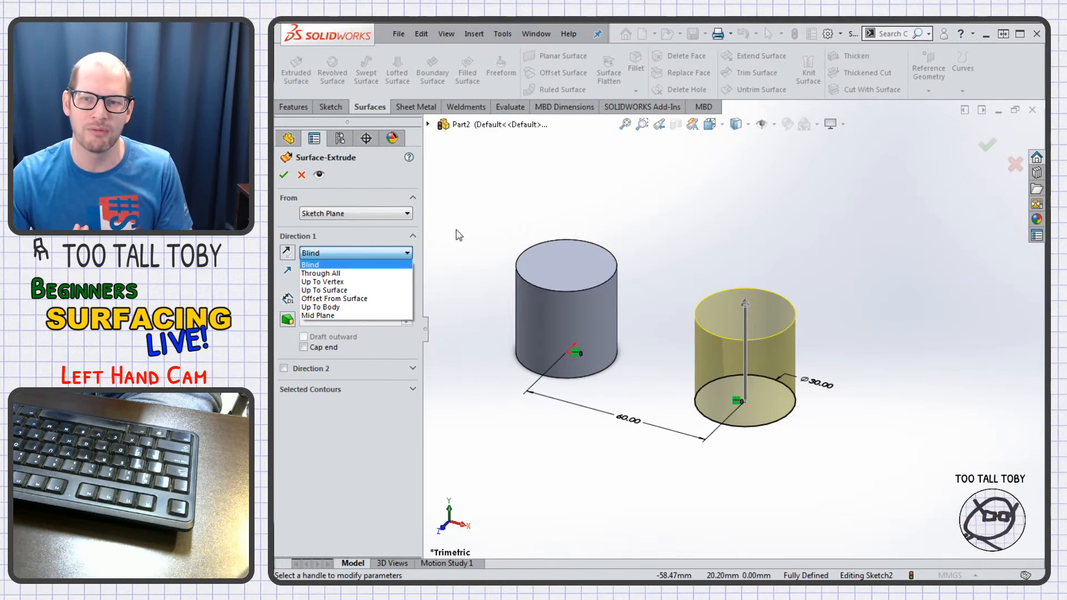
{"action": "left_click", "coordinate": [381, 325]}
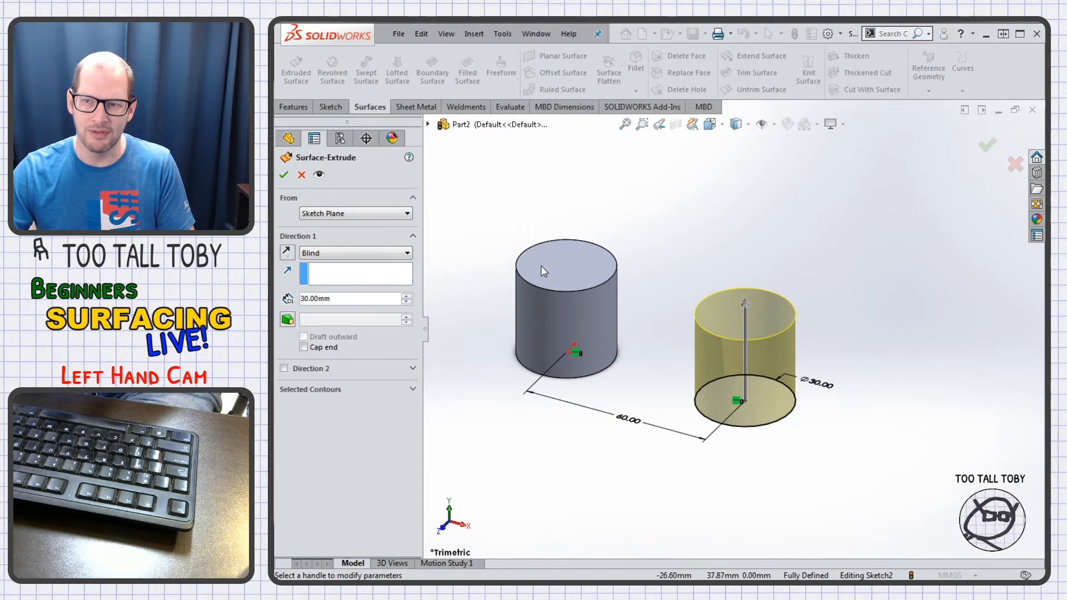
{"action": "left_click", "coordinate": [283, 175]}
- Change the scene background to plain white
{"action": "middle_click_drag", "start_coordinate": [663, 334], "coordinate": [721, 300]}
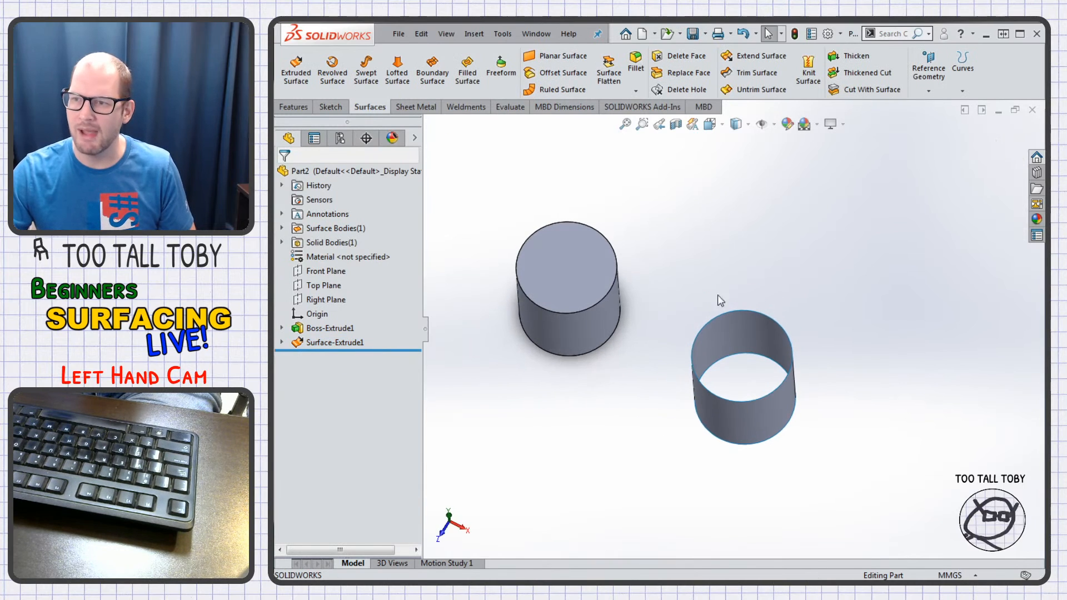
{"action": "left_click", "coordinate": [806, 125]}
{"action": "left_click", "coordinate": [828, 158]}
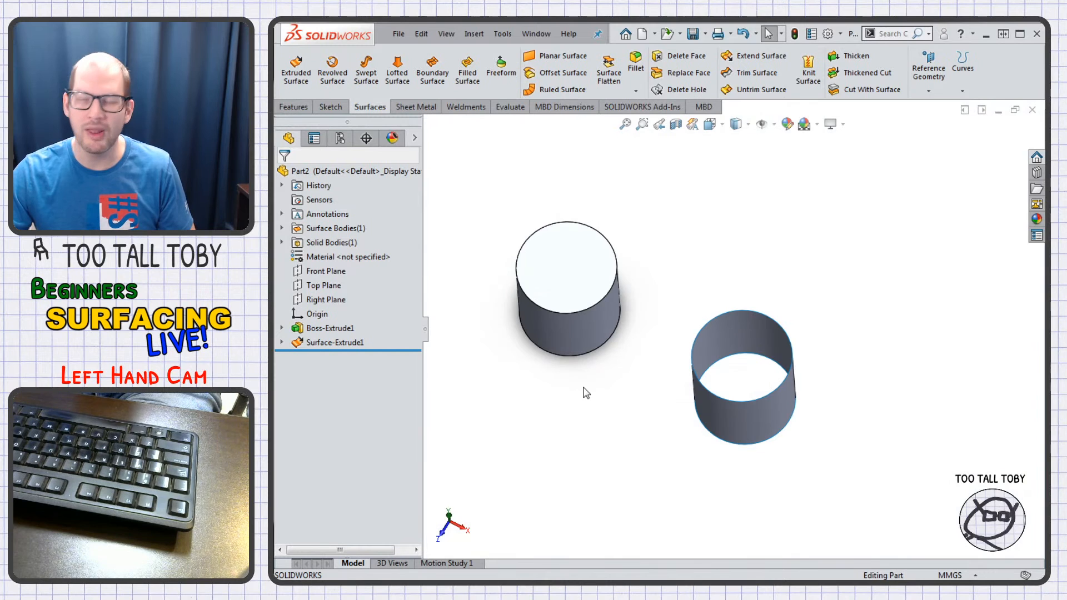
- Preview a Front Plane section through both the solid cylinder and the surface cylinder, and cancel it
{"action": "middle_click_drag", "start_coordinate": [574, 388], "coordinate": [617, 256]}
{"action": "left_click", "coordinate": [676, 125]}
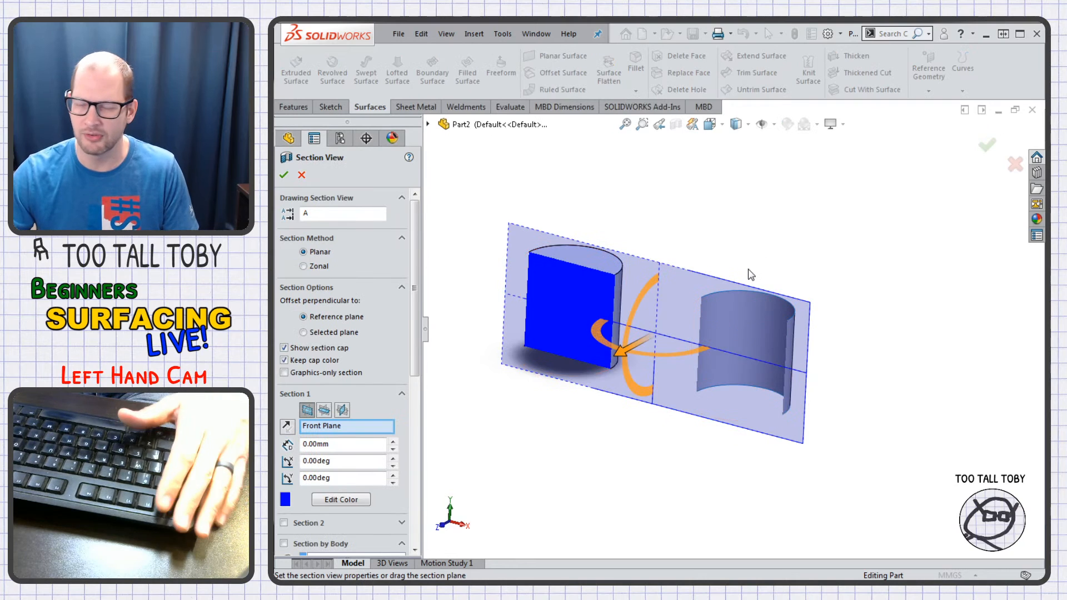
{"action": "key", "text": "Escape"}
{"action": "middle_click_drag", "start_coordinate": [739, 297], "coordinate": [733, 347]}
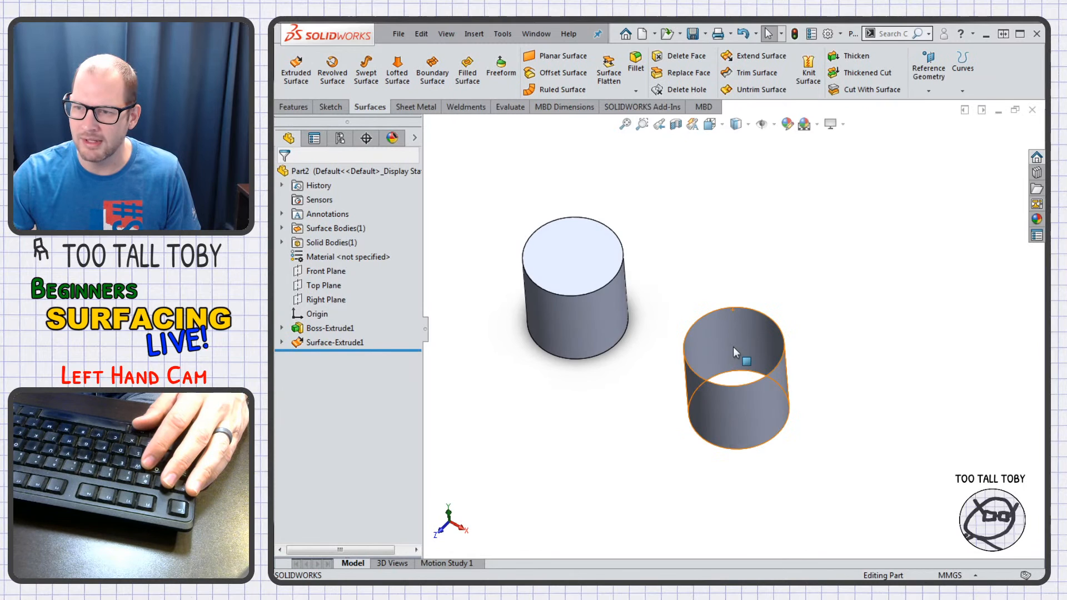
- Compare the surface cylinder's inside and outside with the solid cylinder's top face by selecting them, and clear the selection
{"action": "left_click", "coordinate": [736, 341]}
{"action": "key", "text": "Escape"}
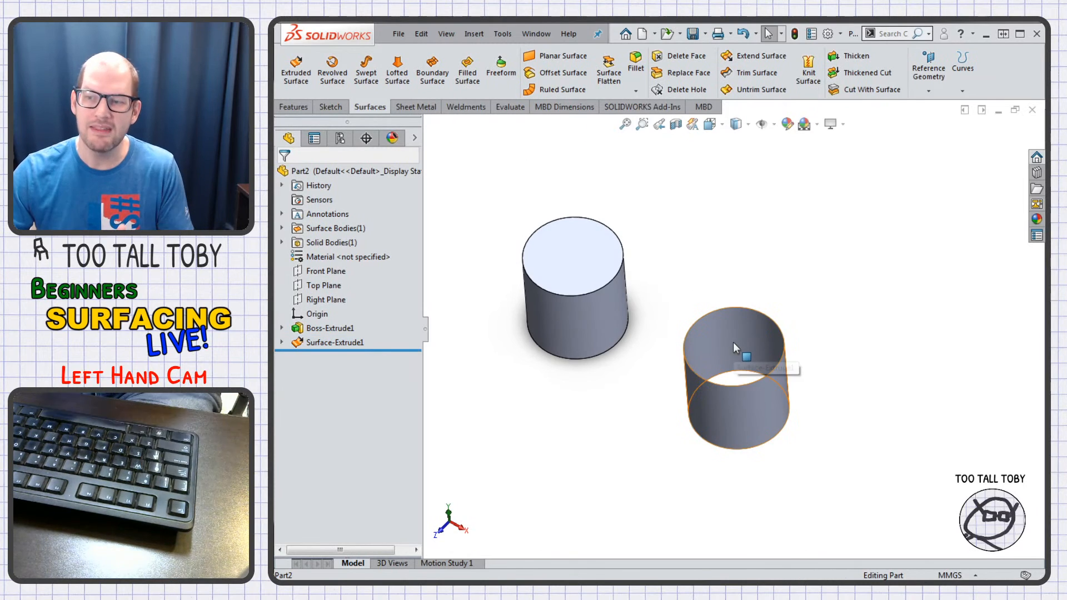
{"action": "left_click", "coordinate": [734, 342]}
{"action": "left_click", "coordinate": [743, 415]}
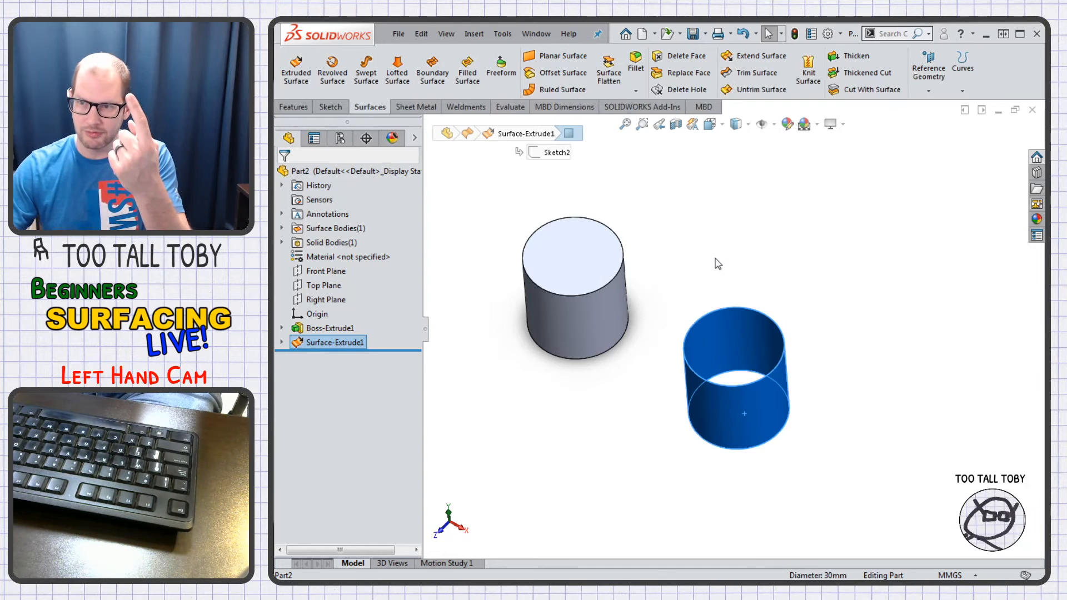
{"action": "left_click", "coordinate": [644, 219]}
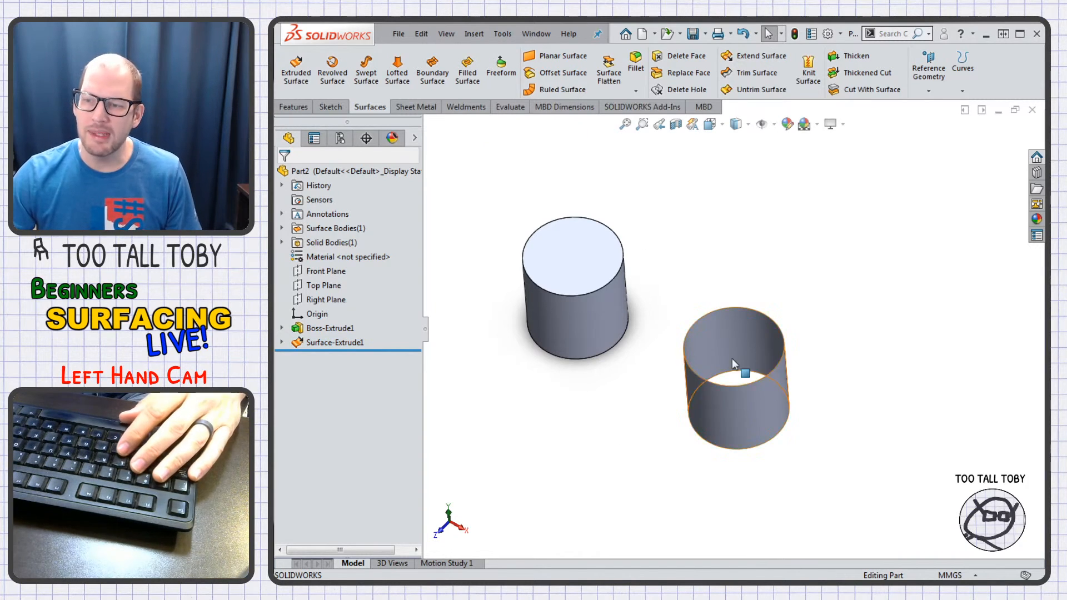
{"action": "left_click", "coordinate": [718, 339]}
{"action": "left_click", "coordinate": [545, 249]}
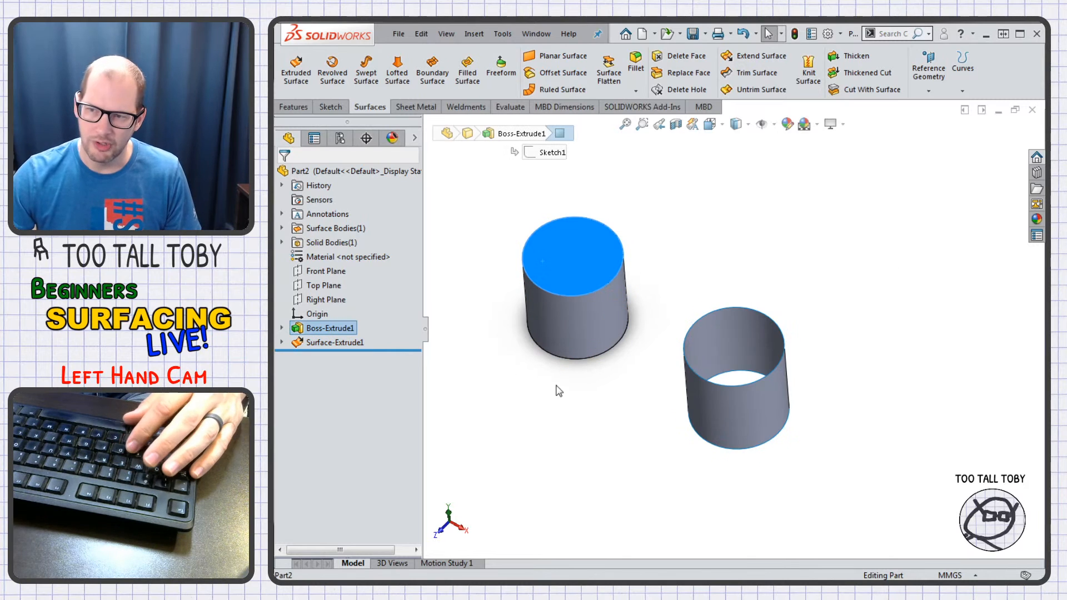
{"action": "left_click", "coordinate": [572, 394]}
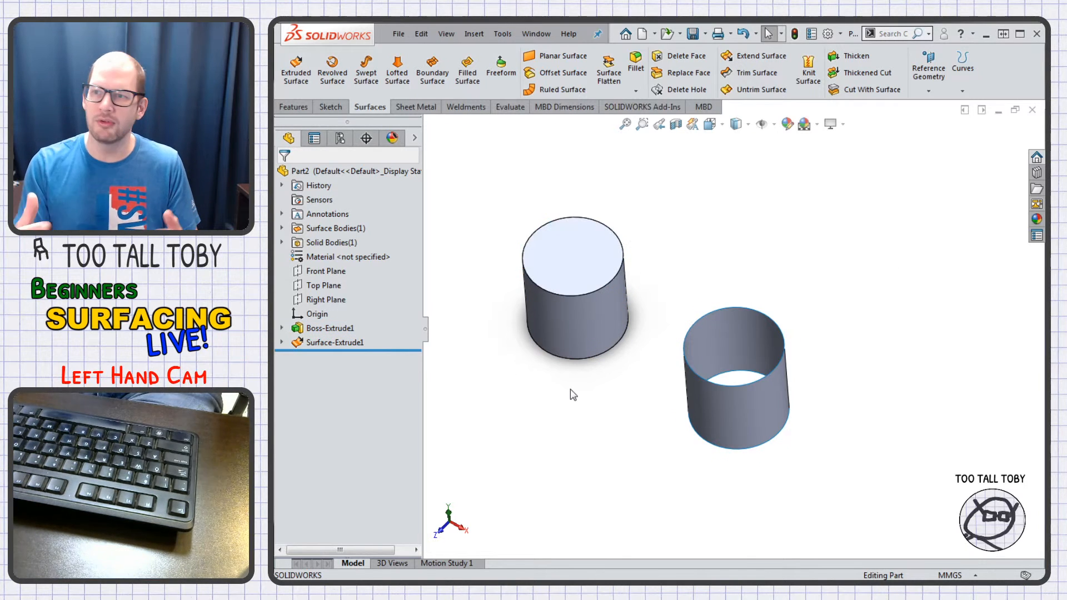
- Thicken the extruded surface cylinder toward its inside with a 2 mm thickness
{"action": "left_click", "coordinate": [849, 59]}
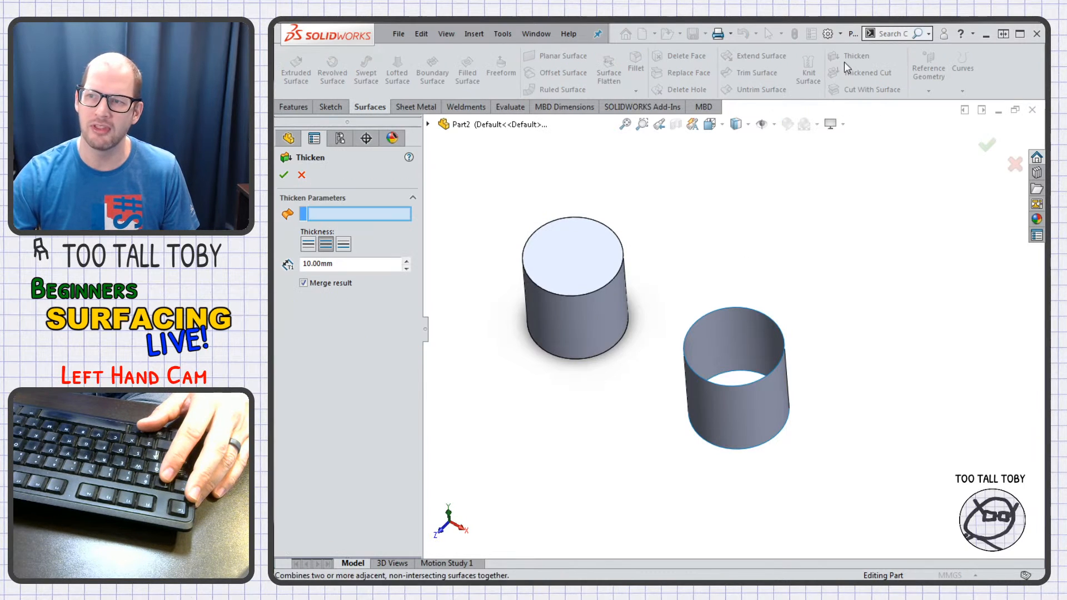
{"action": "left_click", "coordinate": [739, 336]}
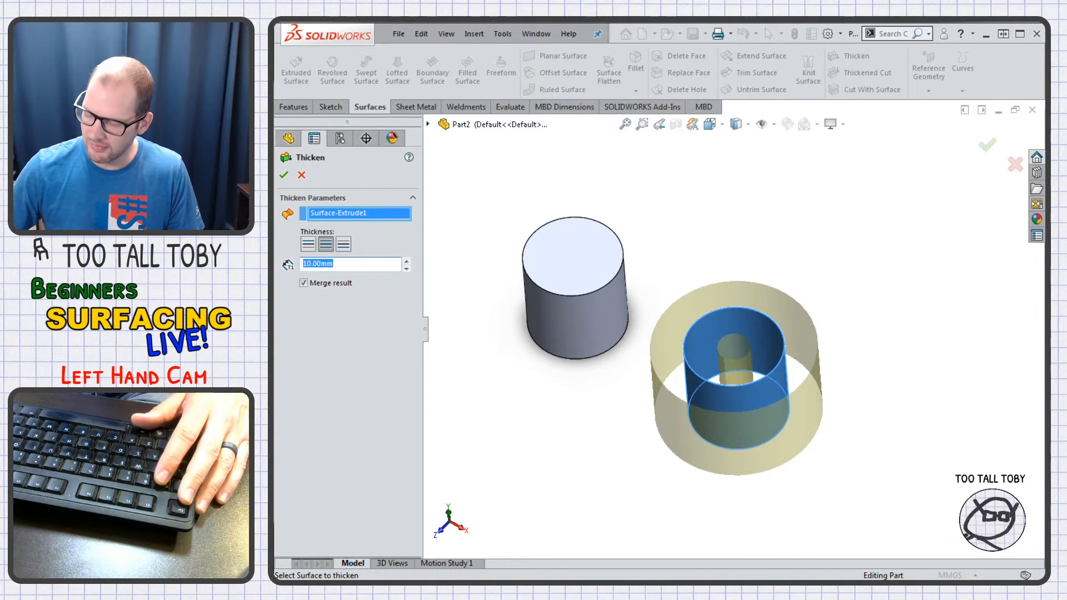
{"action": "type", "text": "2"}
{"action": "key", "text": "Return"}
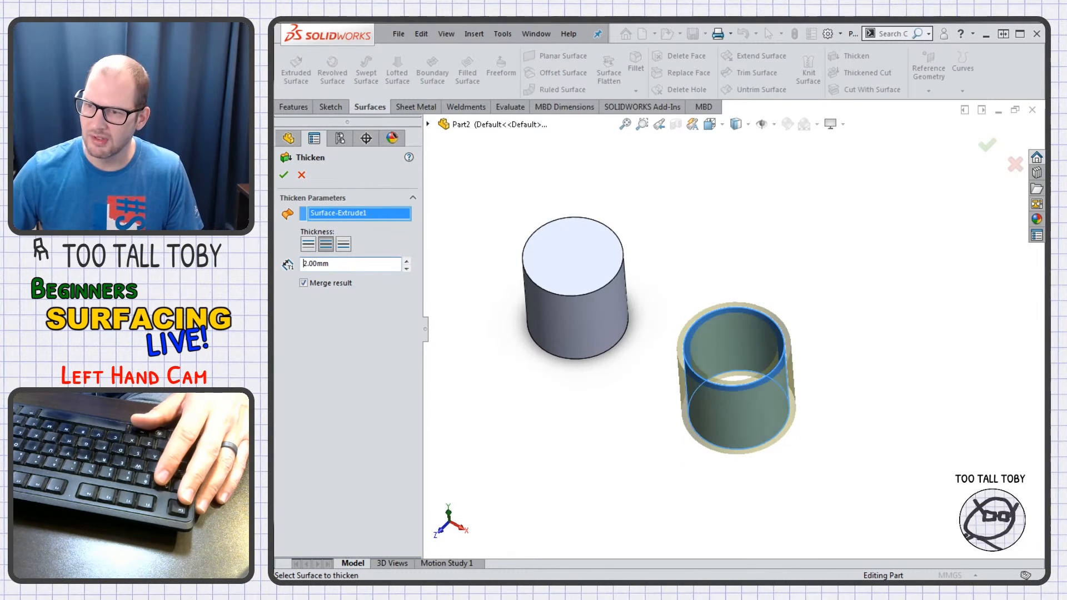
{"action": "left_click", "coordinate": [307, 244]}
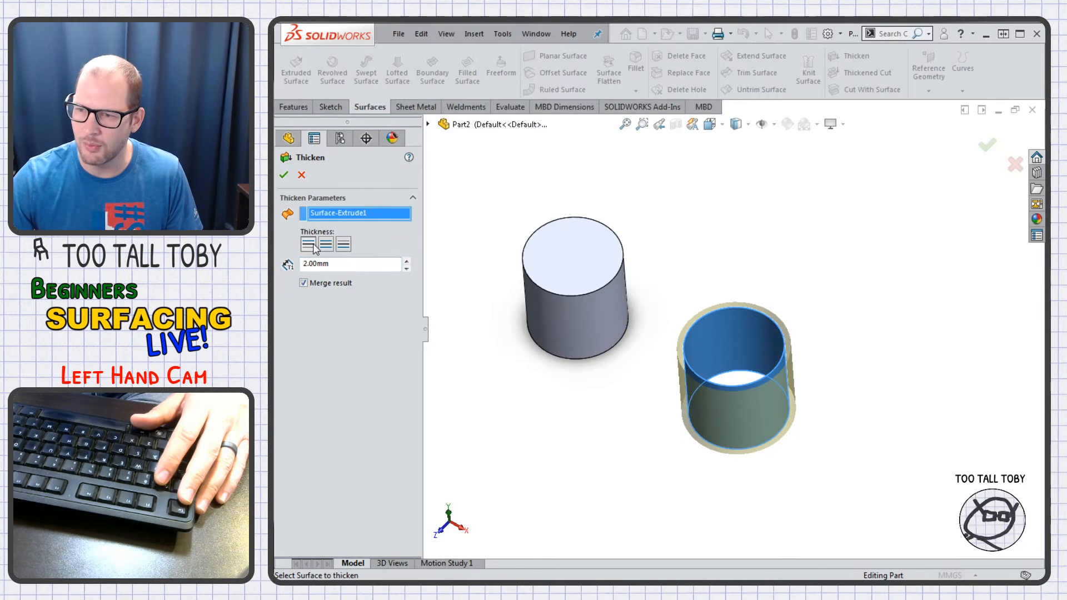
{"action": "left_click", "coordinate": [341, 248]}
{"action": "scroll", "coordinate": [717, 342], "scroll_direction": "down", "scroll_amount": 3}
{"action": "left_click", "coordinate": [988, 144]}
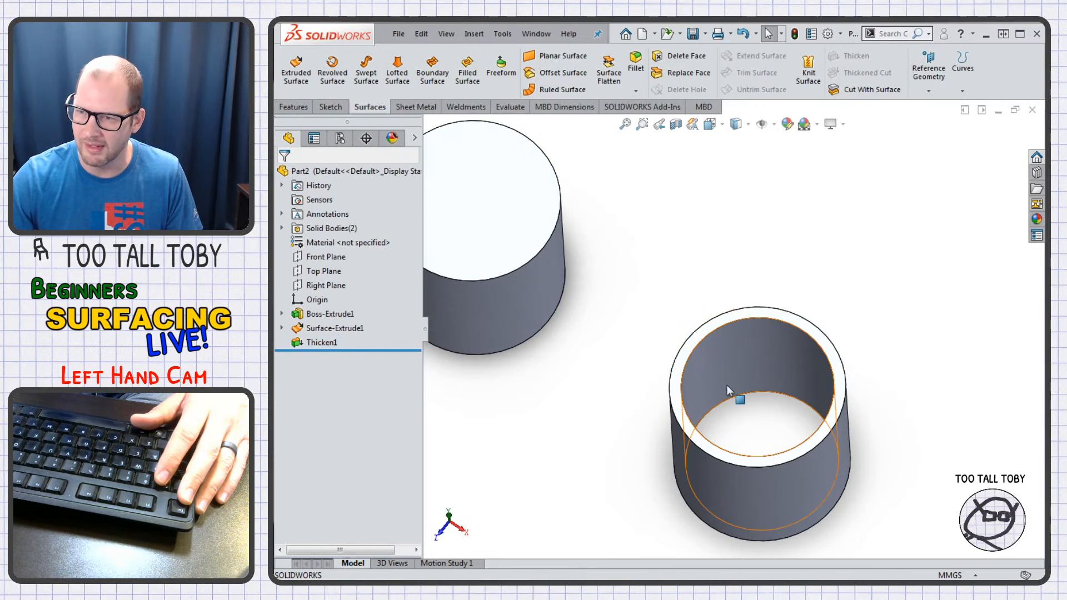
- Inspect the thickened cylinder's inner wall face, clear the selection, and briefly open and cancel a section view
{"action": "middle_click_drag", "start_coordinate": [763, 402], "coordinate": [759, 332]}
{"action": "left_click", "coordinate": [747, 313]}
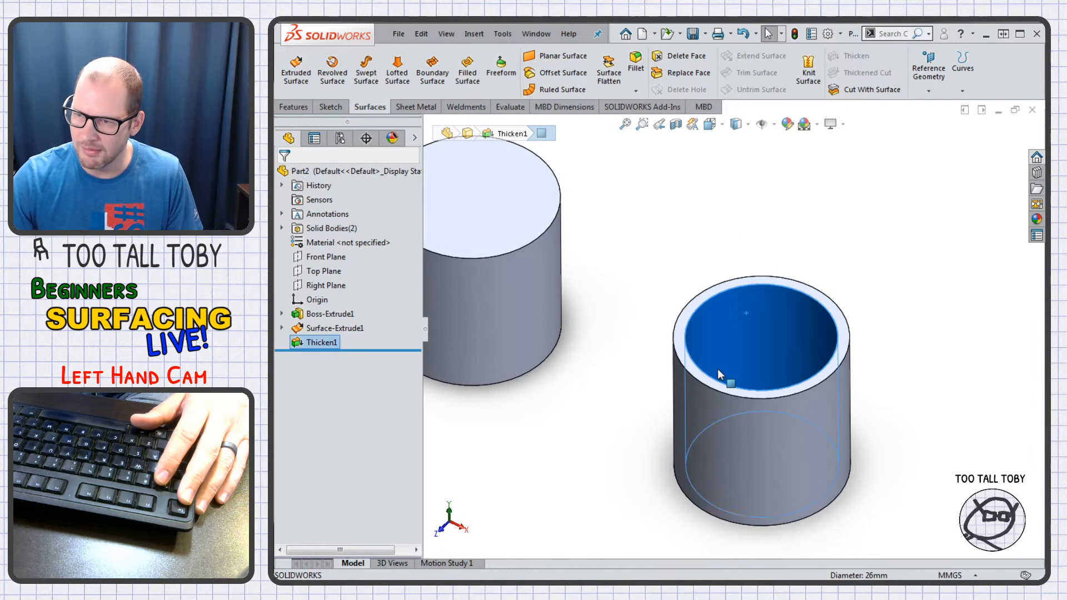
{"action": "left_click", "coordinate": [625, 326]}
{"action": "scroll", "coordinate": [637, 283], "scroll_direction": "up", "scroll_amount": 2}
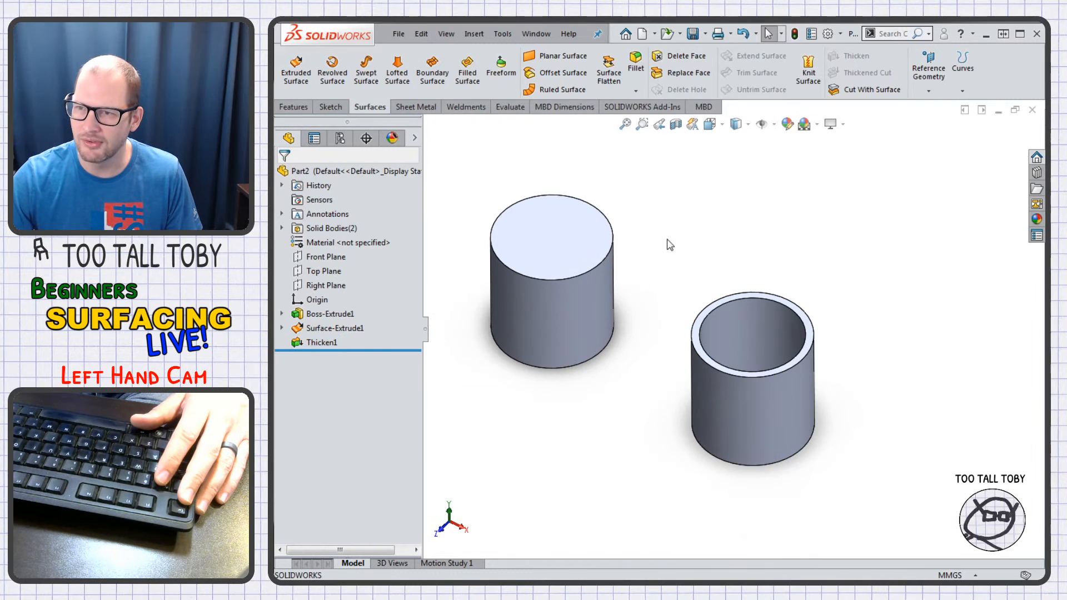
{"action": "left_click", "coordinate": [676, 127]}
{"action": "key", "text": "Escape"}
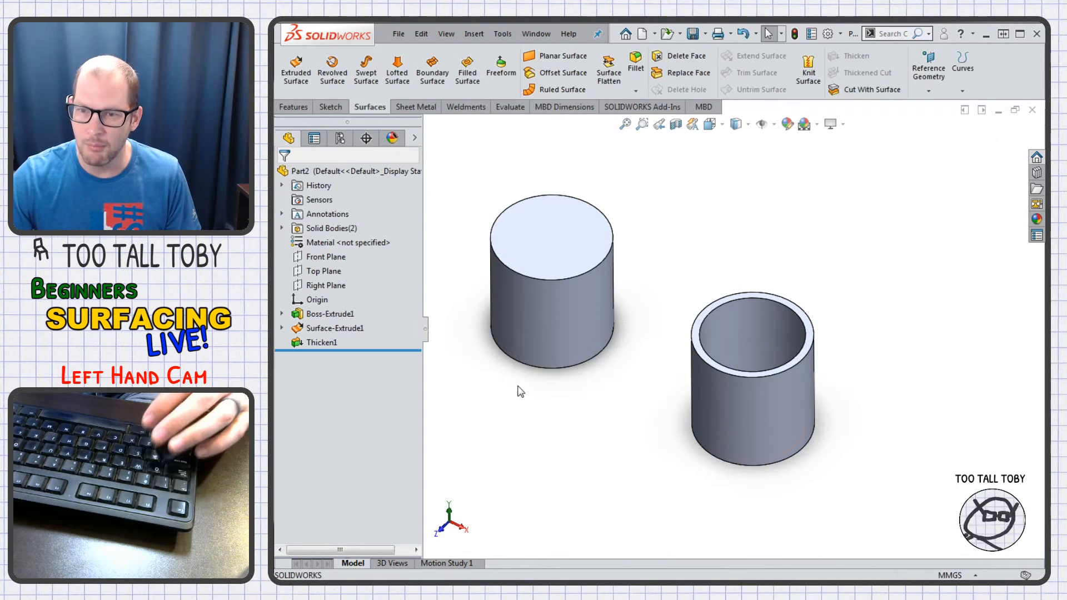
- Reopen the thicken feature to review its surface selection, thickening side and thickness, and close it without changes
{"action": "left_click", "coordinate": [321, 343]}
{"action": "left_click", "coordinate": [331, 307]}
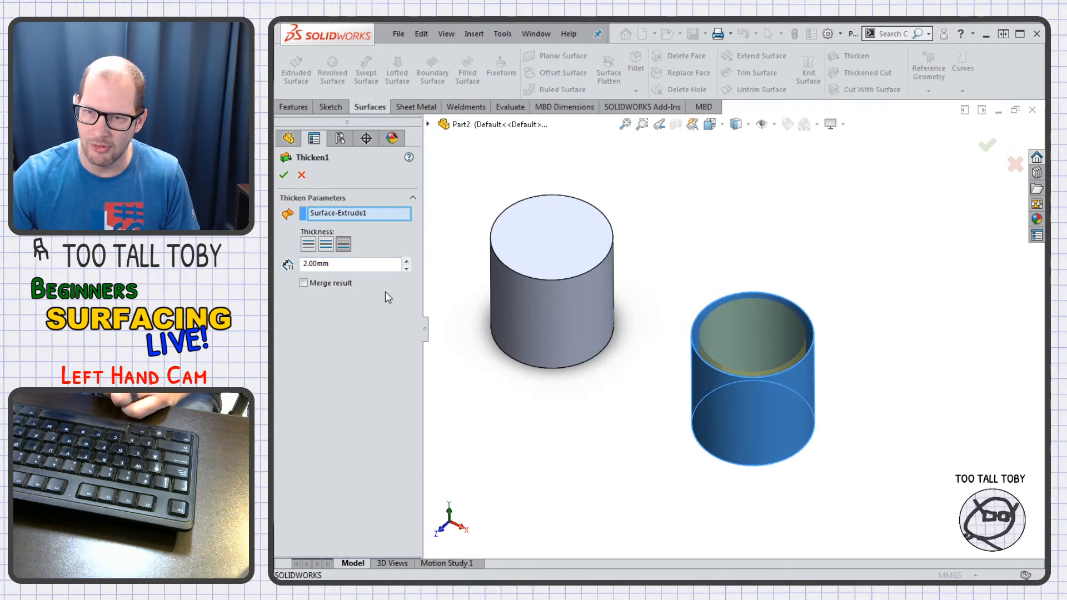
{"action": "scroll", "coordinate": [738, 333], "scroll_direction": "down", "scroll_amount": 2}
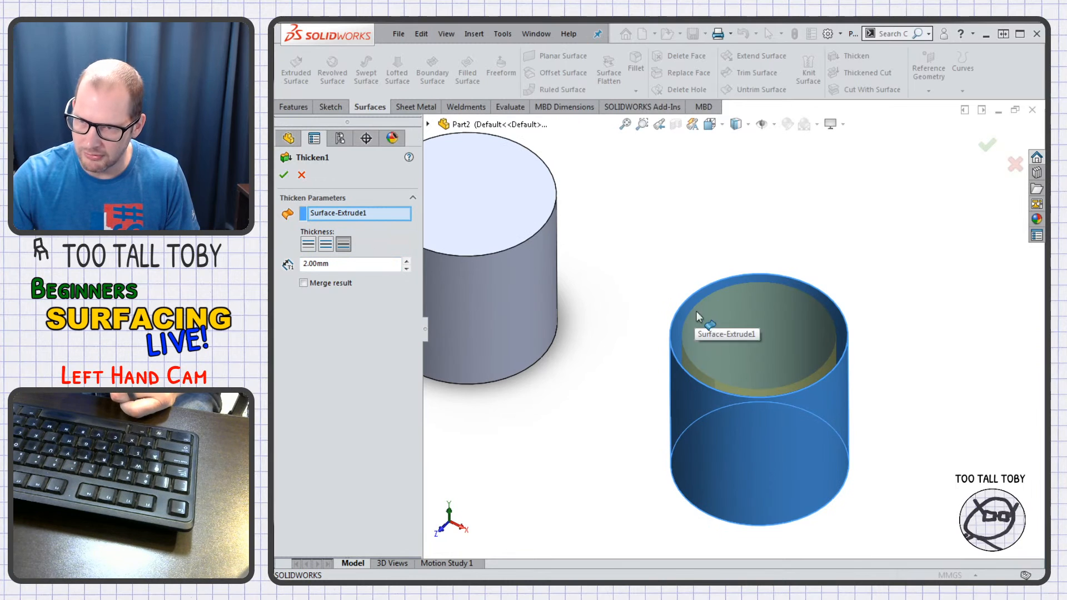
{"action": "key", "text": "Return"}
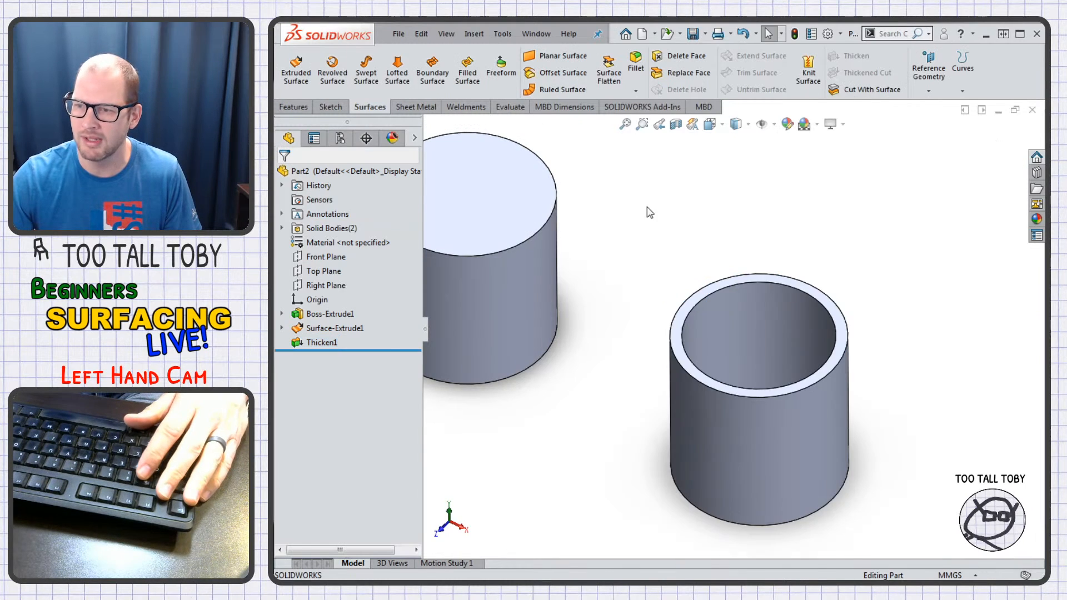
- Preview a Front Plane section through the solid cylinder and the thickened ring, and cancel it
{"action": "left_click", "coordinate": [676, 124]}
{"action": "middle_click_drag", "start_coordinate": [733, 504], "coordinate": [717, 401]}
{"action": "scroll", "coordinate": [662, 421], "scroll_direction": "up", "scroll_amount": 2}
{"action": "middle_click_drag", "start_coordinate": [633, 361], "coordinate": [578, 476]}
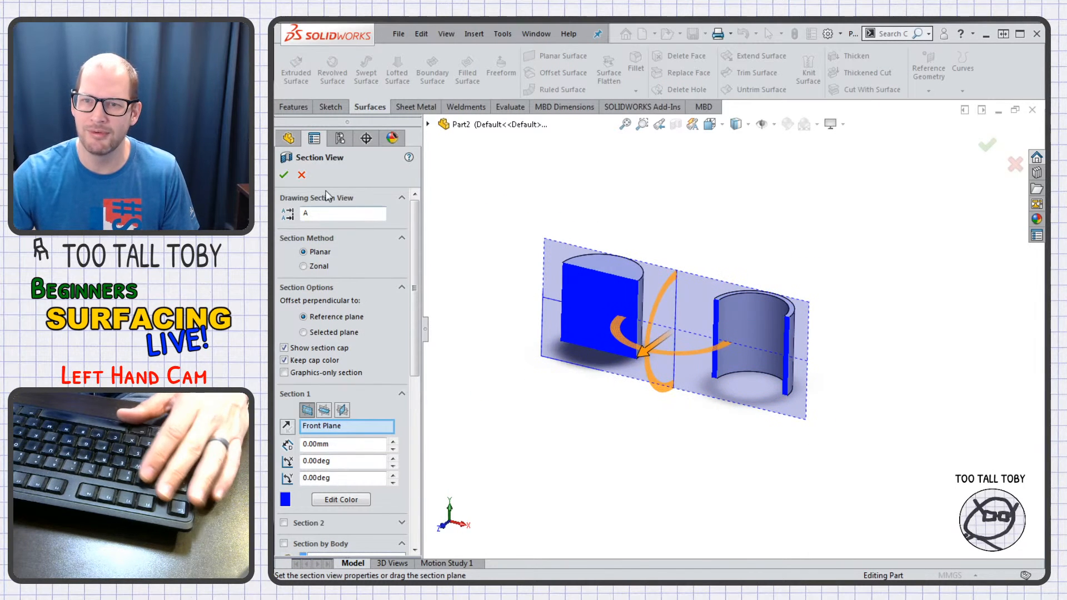
{"action": "left_click", "coordinate": [302, 175]}
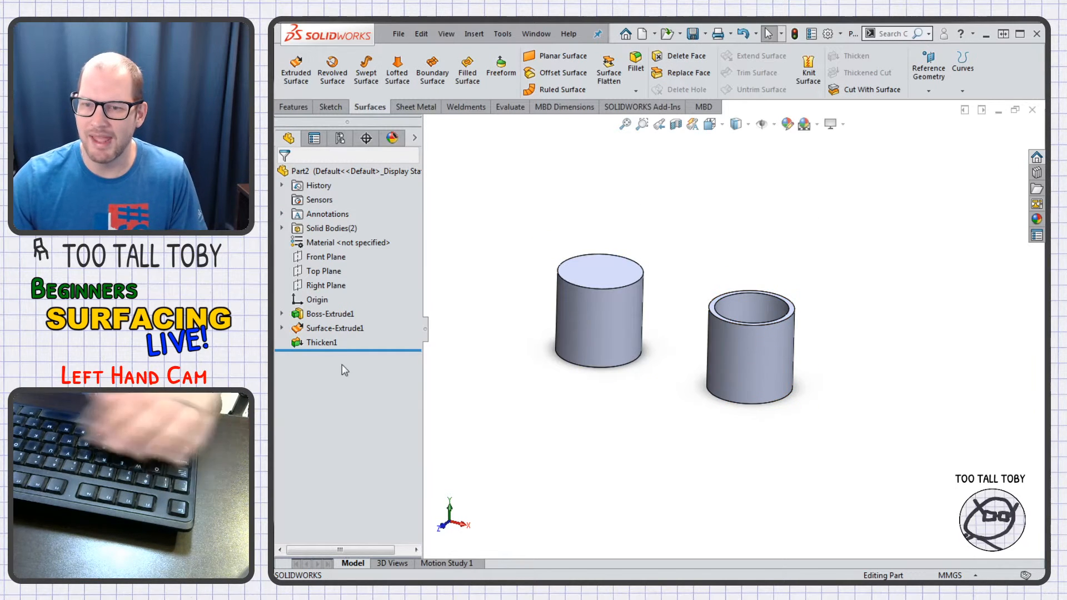
- Delete the thicken feature from the surface cylinder and confirm the deletion
{"action": "left_click", "coordinate": [321, 343]}
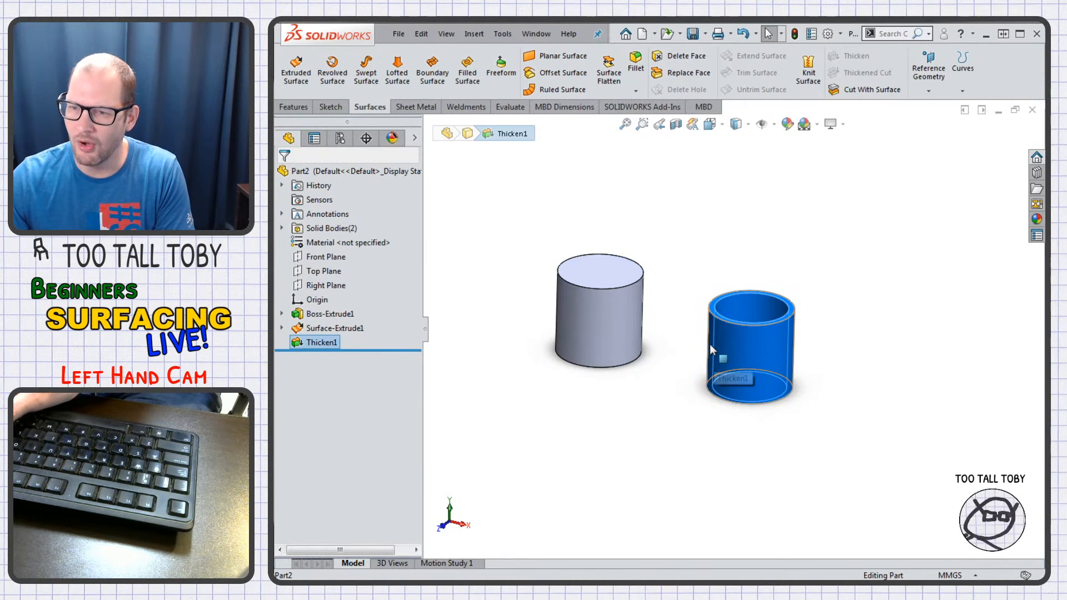
{"action": "left_click", "coordinate": [675, 354]}
{"action": "left_click", "coordinate": [323, 344]}
{"action": "key", "text": "Delete"}
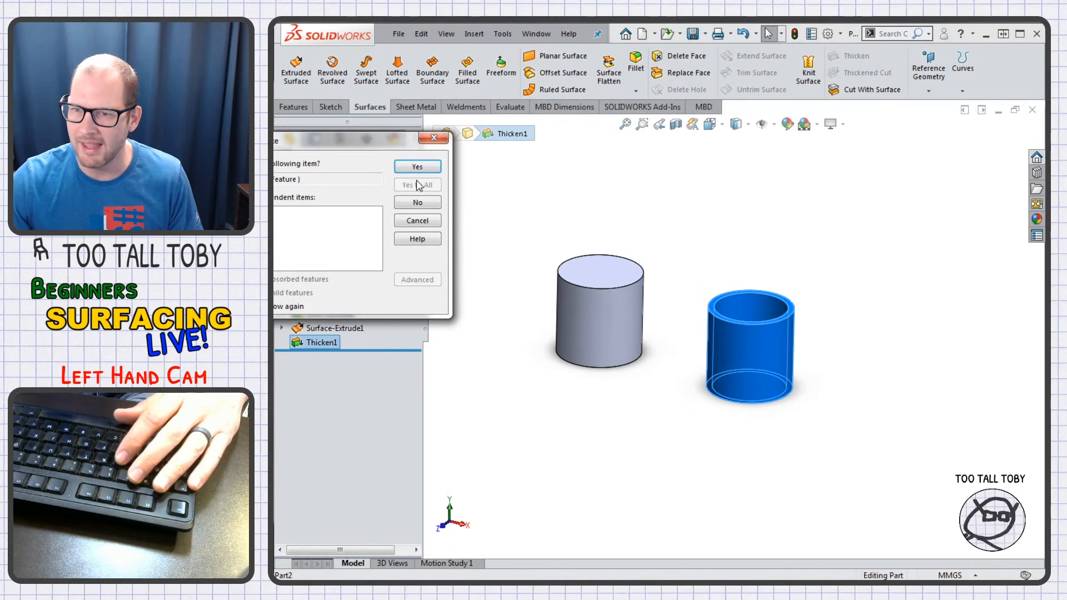
{"action": "key", "text": "Return"}
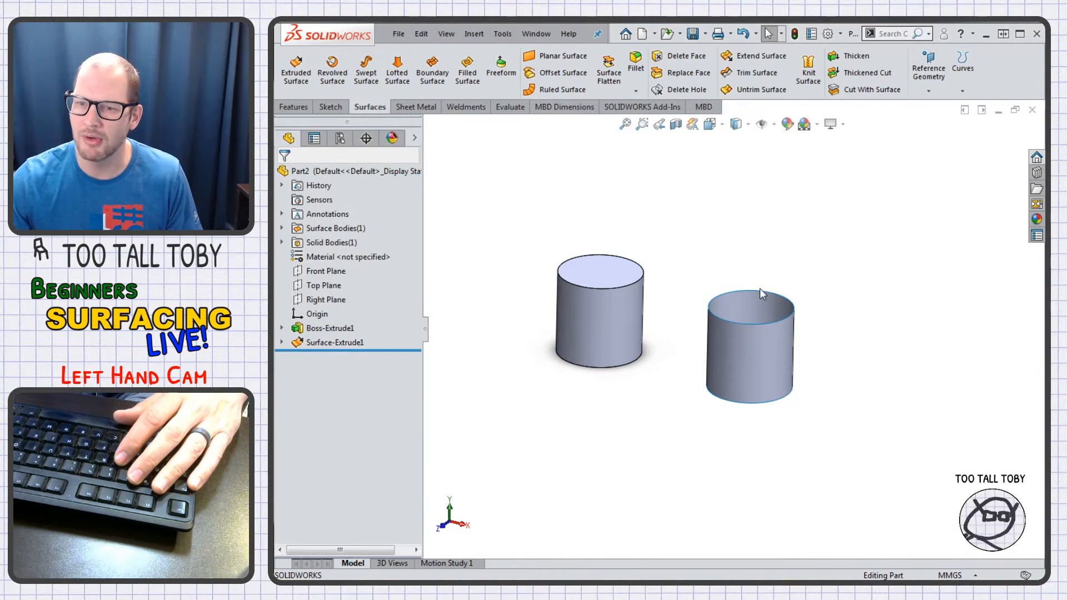
- Thicken the surface cylinder inward by 3 mm and check the wall with a temporary Front Plane section view
{"action": "middle_click_drag", "start_coordinate": [751, 303], "coordinate": [747, 325]}
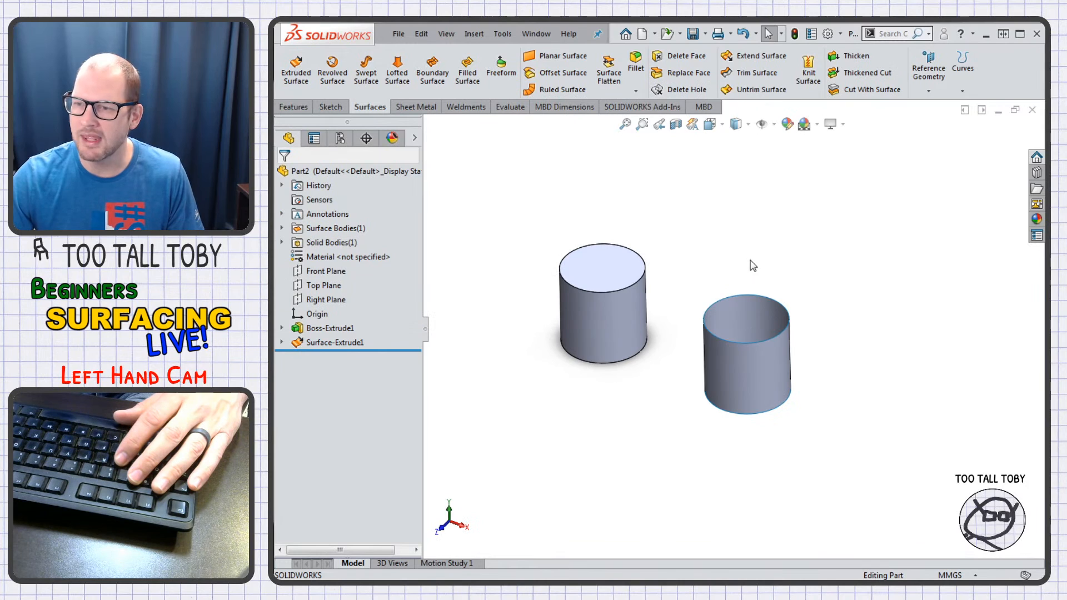
{"action": "scroll", "coordinate": [707, 262], "scroll_direction": "down", "scroll_amount": 3}
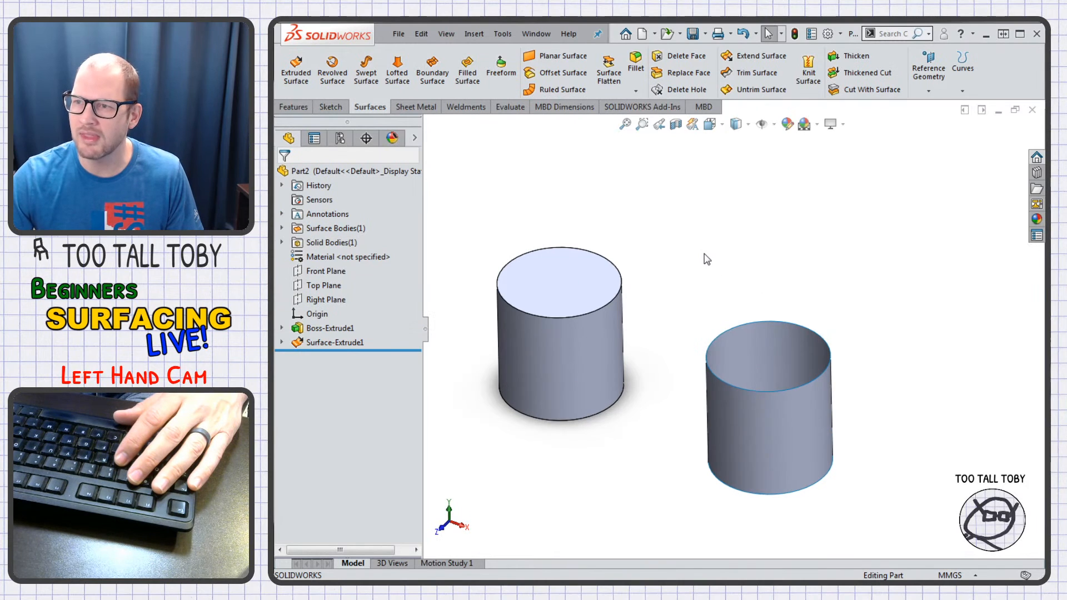
{"action": "left_click", "coordinate": [844, 57]}
{"action": "mouse_move", "coordinate": [779, 362]}
{"action": "middle_mouse_down"}
{"action": "mouse_move", "coordinate": [774, 441]}
{"action": "mouse_move", "coordinate": [780, 381]}
{"action": "middle_mouse_up"}
{"action": "left_click", "coordinate": [771, 367]}
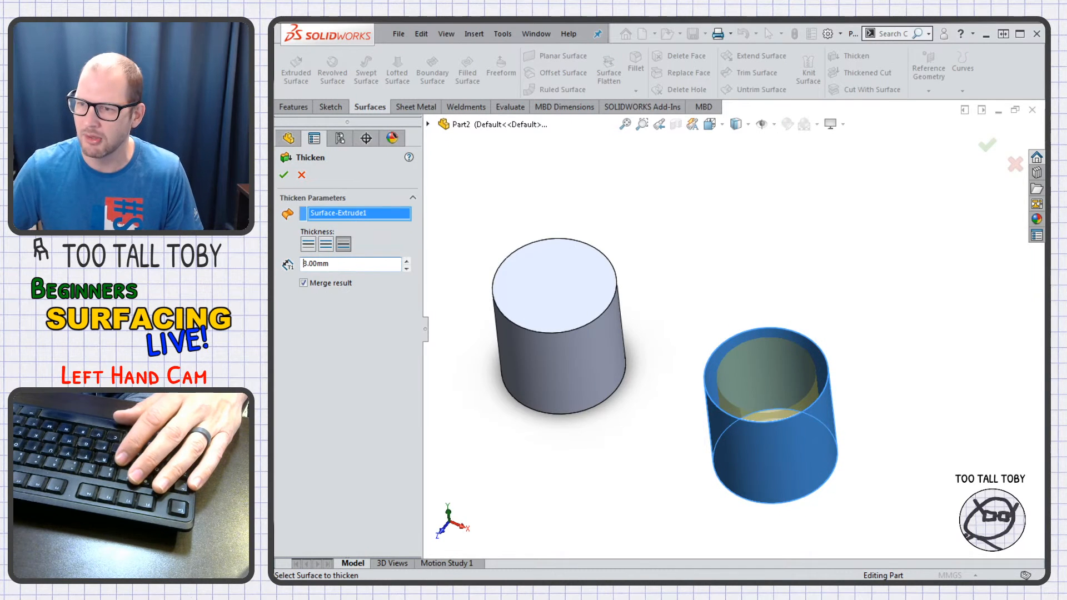
{"action": "key", "text": "Return"}
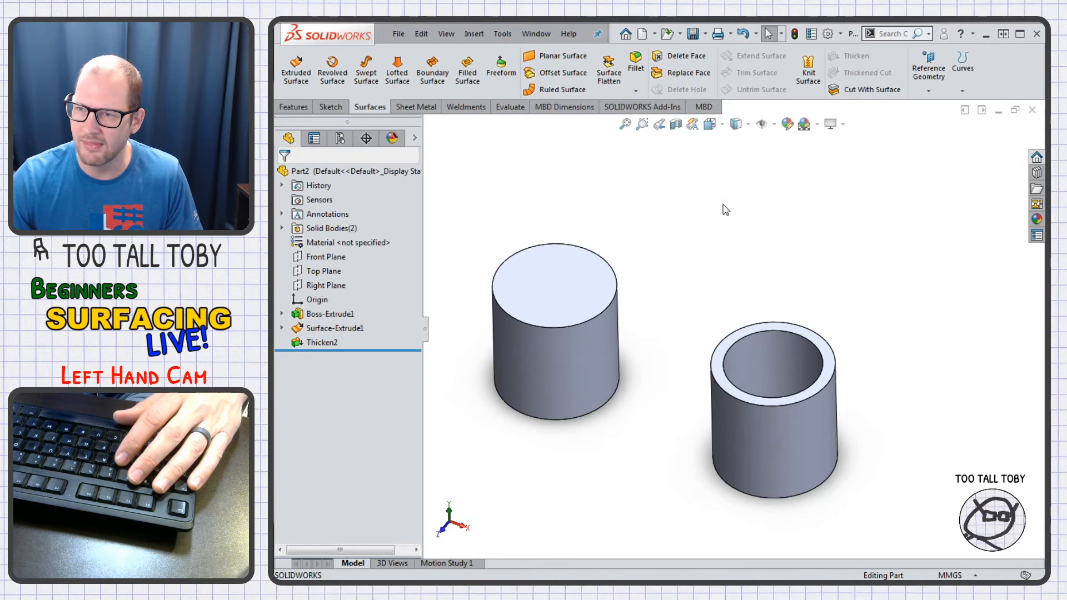
{"action": "left_click", "coordinate": [676, 124]}
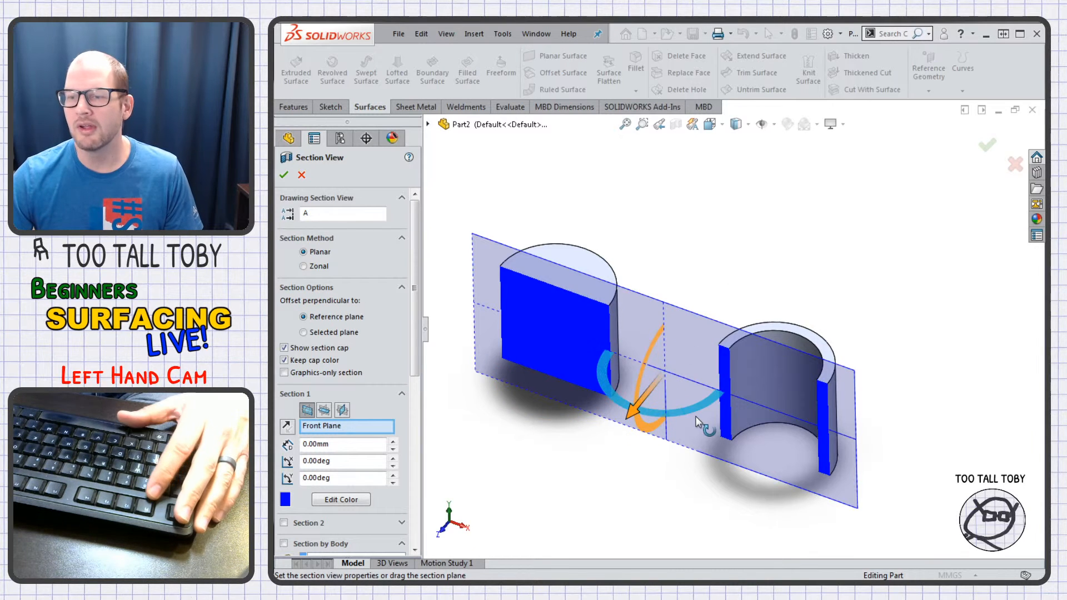
{"action": "key", "text": "Escape"}
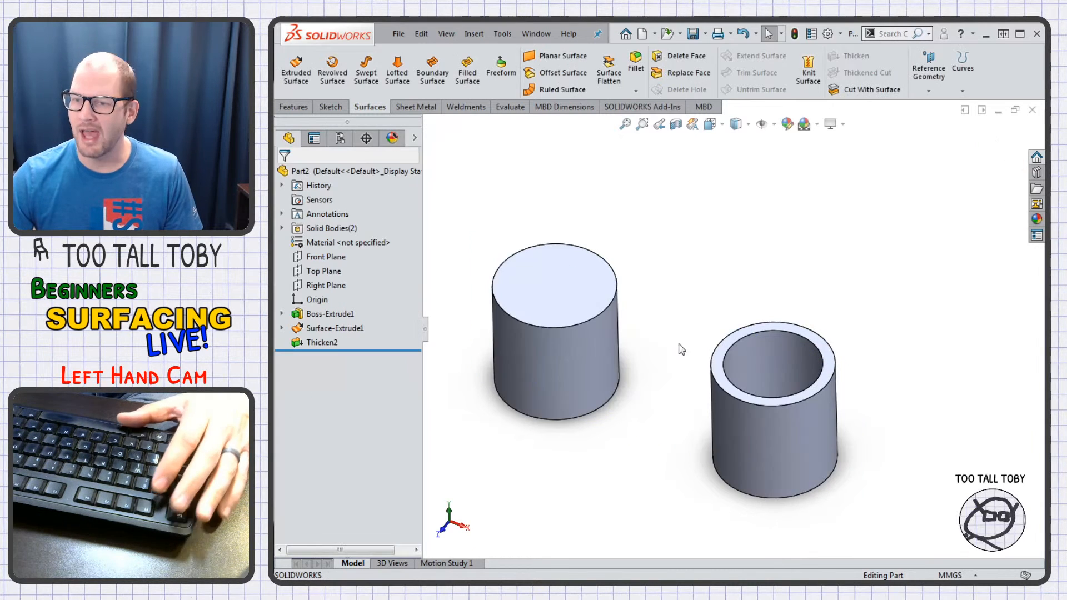
- Shell the solid cylinder with a 2 mm wall thickness, removing its top face
{"action": "left_click", "coordinate": [548, 284]}
{"action": "left_click", "coordinate": [295, 107]}
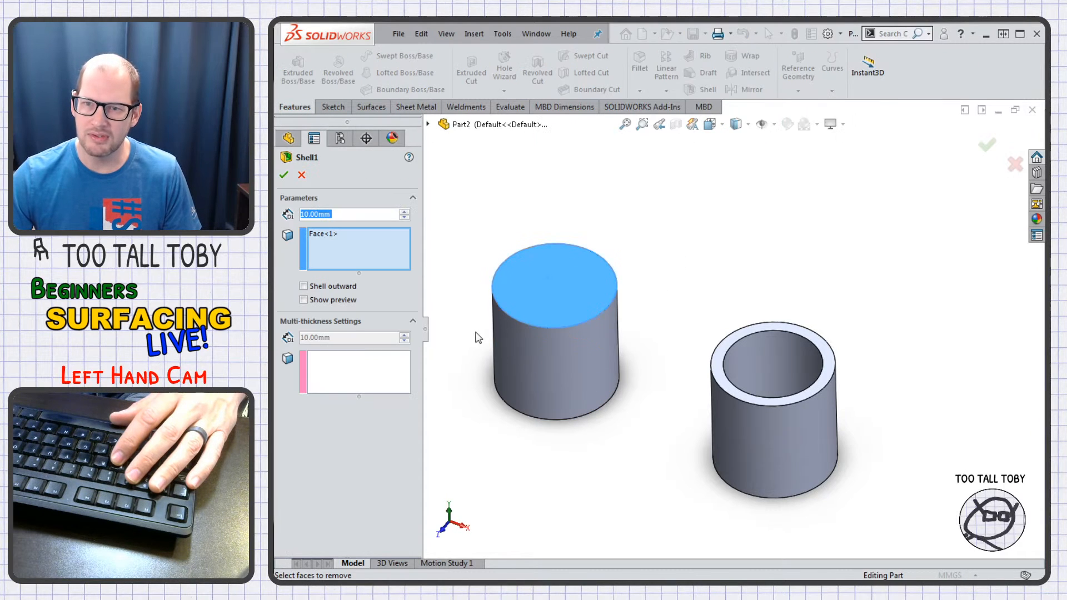
{"action": "type", "text": "2"}
{"action": "key", "text": "Return"}
{"action": "key", "text": "Return"}
{"action": "middle_click_drag", "start_coordinate": [619, 405], "coordinate": [624, 344]}
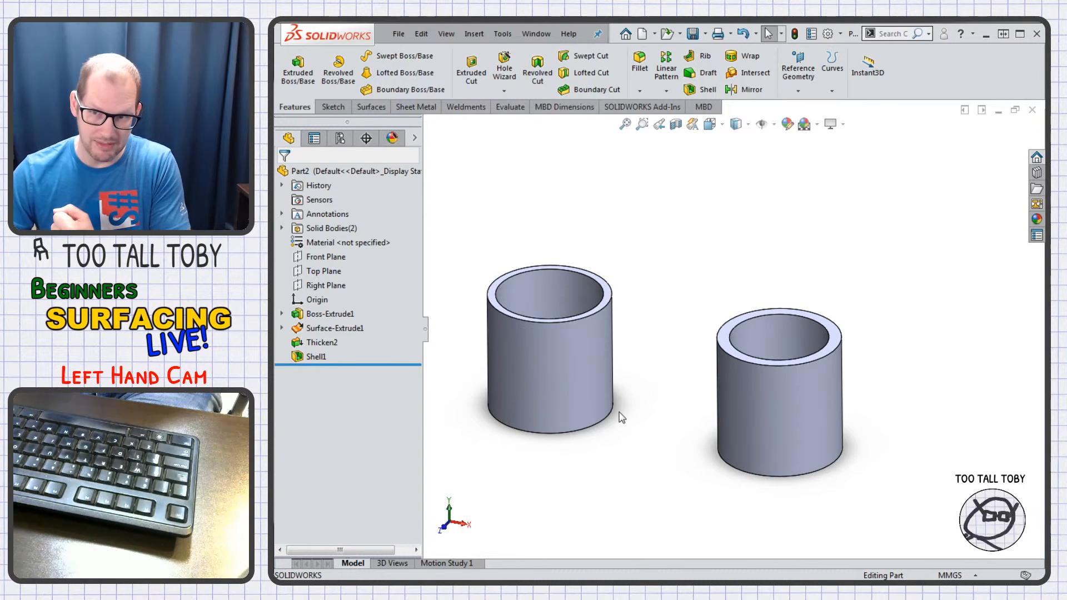
- Delete the solid cylinder's shell feature and the surface cylinder's thicken feature
{"action": "left_click", "coordinate": [311, 357]}
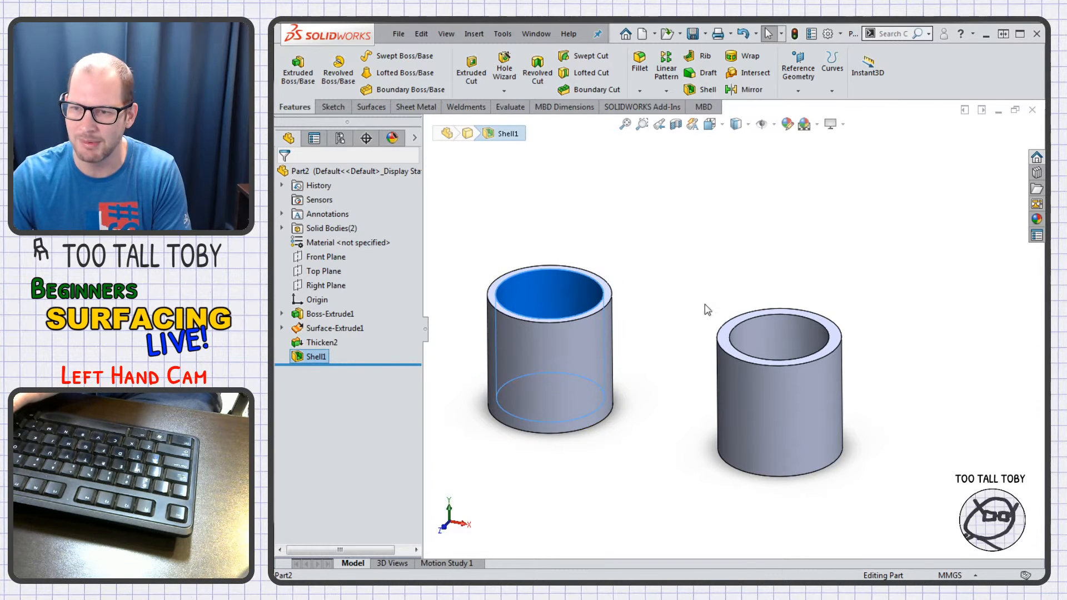
{"action": "key", "text": "Delete"}
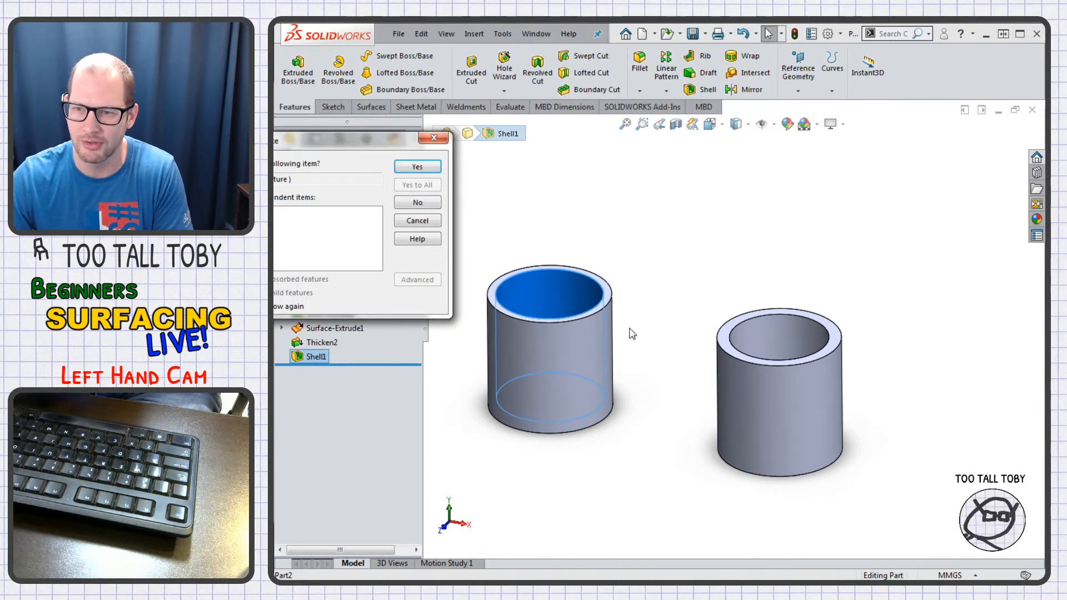
{"action": "left_click", "coordinate": [401, 168]}
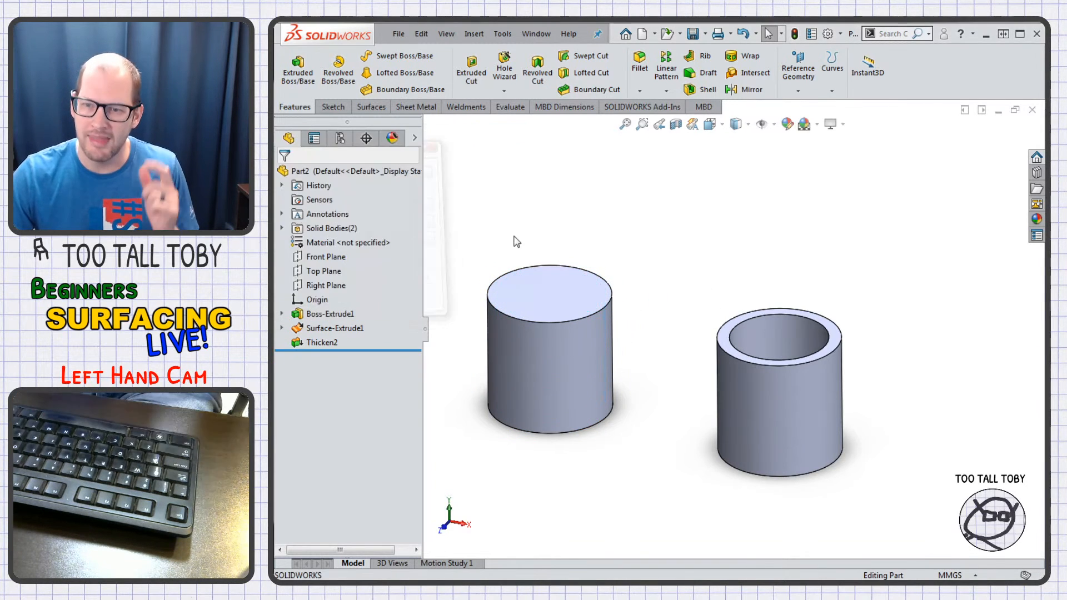
{"action": "left_click", "coordinate": [323, 341]}
{"action": "key", "text": "Delete"}
{"action": "key", "text": "Return"}
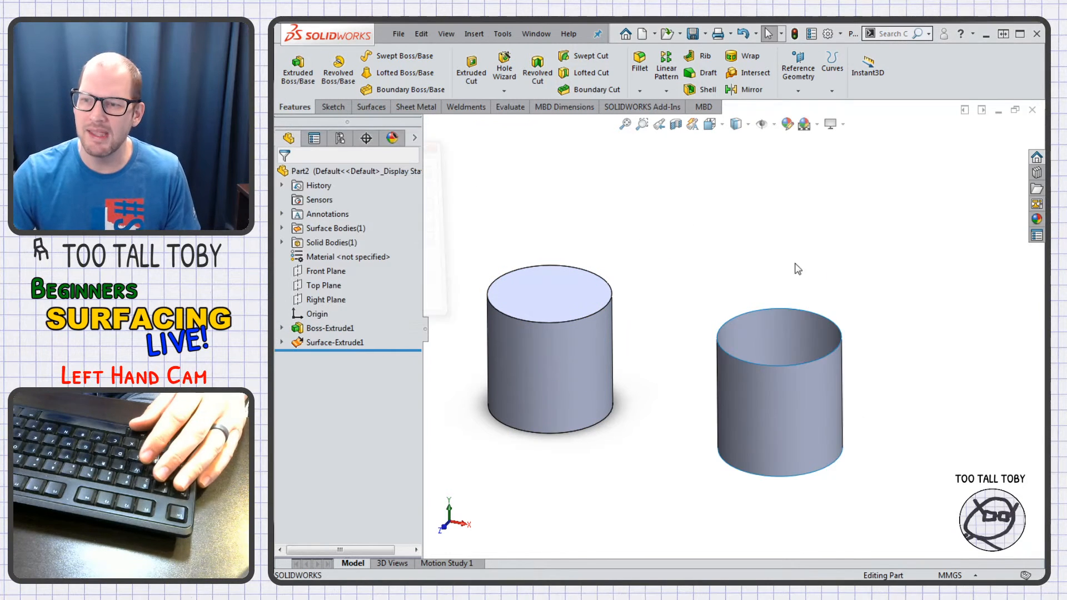
- Examine the surface cylinder's single face by selecting it, and clear the selection
{"action": "scroll", "coordinate": [715, 357], "scroll_direction": "down", "scroll_amount": 3}
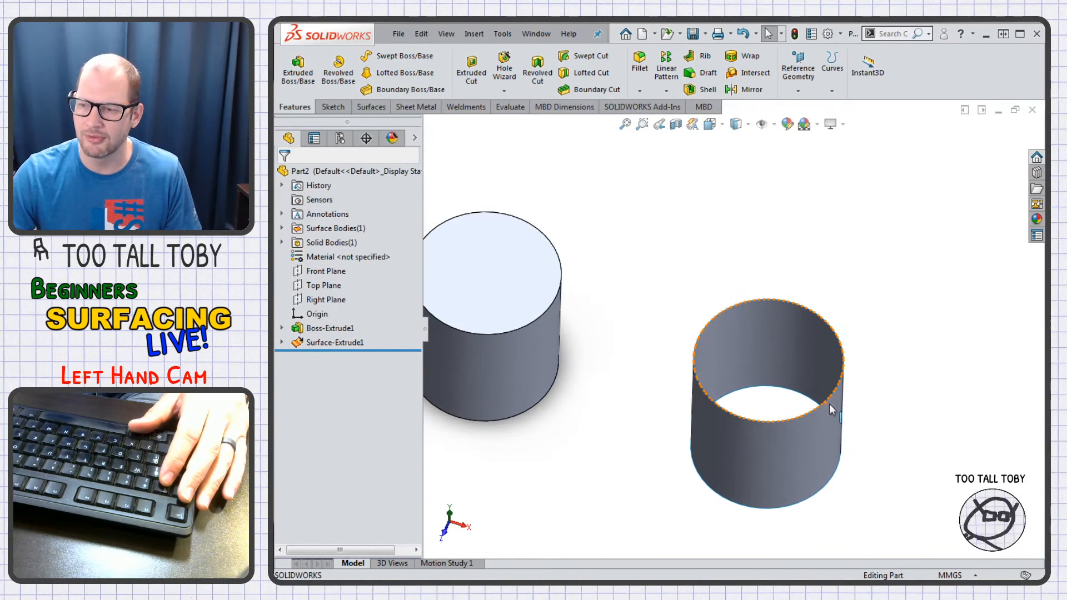
{"action": "left_click", "coordinate": [756, 348]}
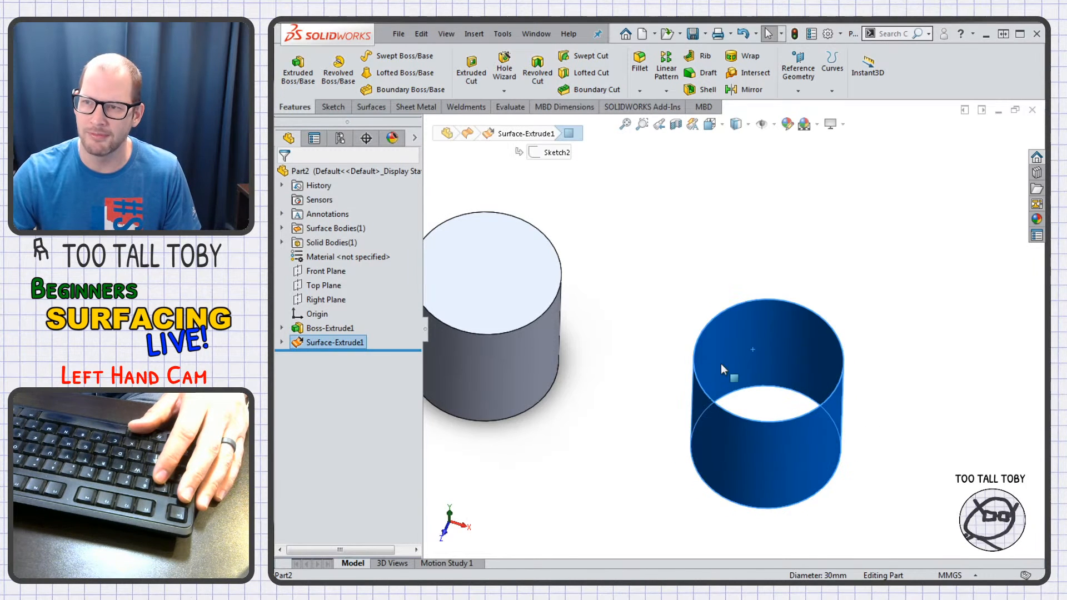
{"action": "left_click", "coordinate": [668, 250]}
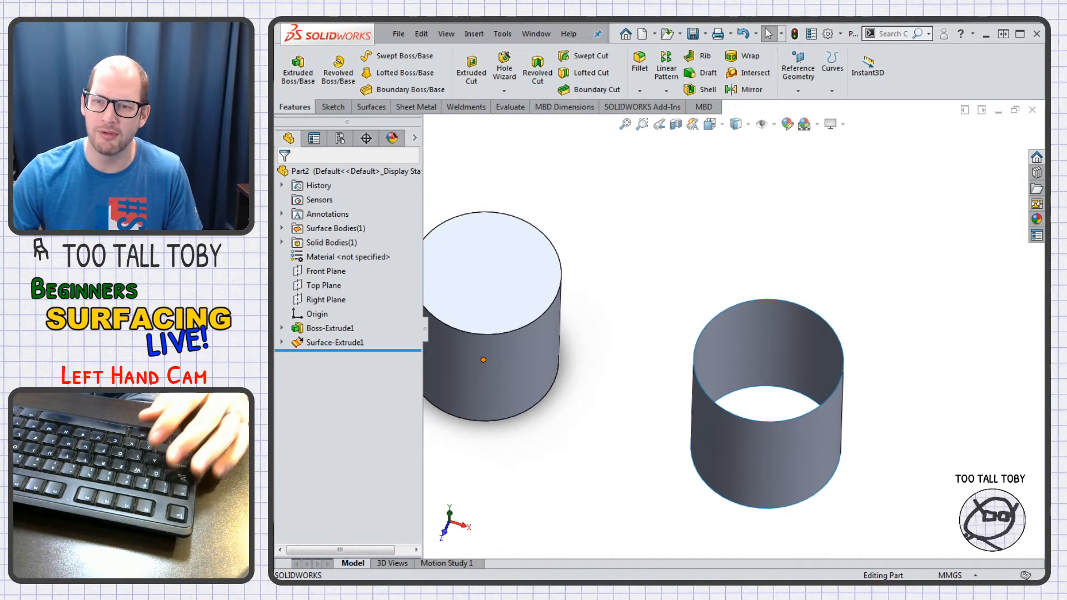
- Start a sketch on the Top Plane and draw a corner rectangle fully enclosing the surface cylinder's circular outline
{"action": "left_click", "coordinate": [321, 288]}
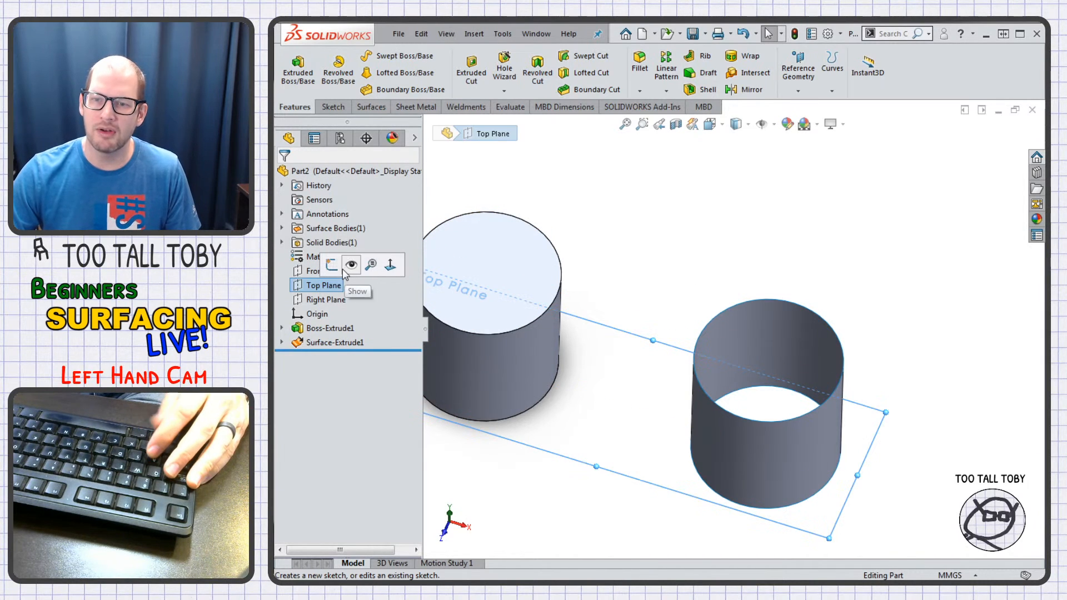
{"action": "left_click", "coordinate": [358, 264]}
{"action": "key", "text": "ctrl+8"}
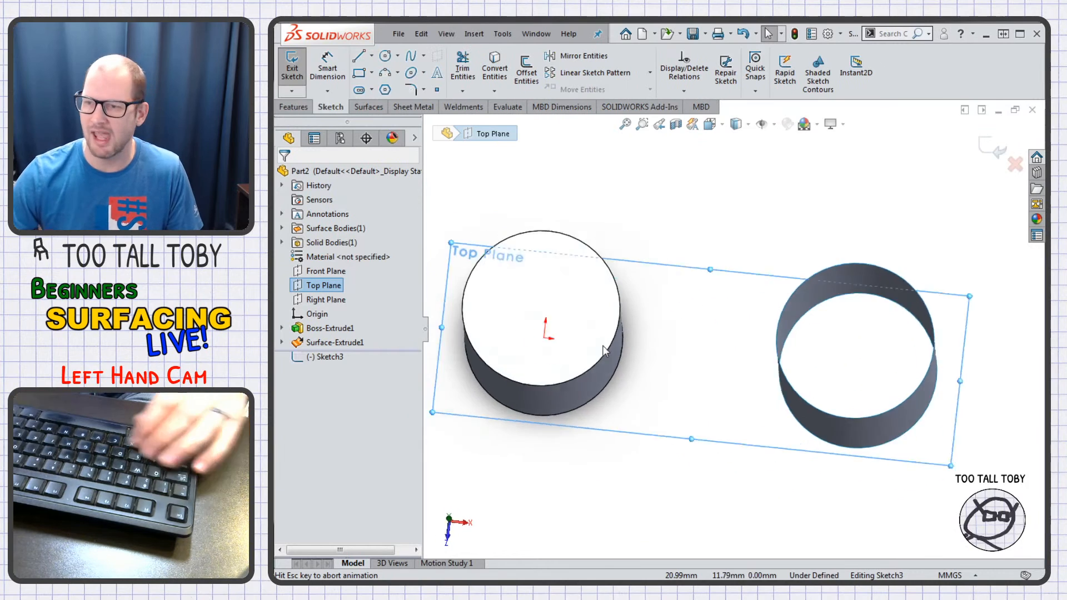
{"action": "left_click", "coordinate": [359, 73]}
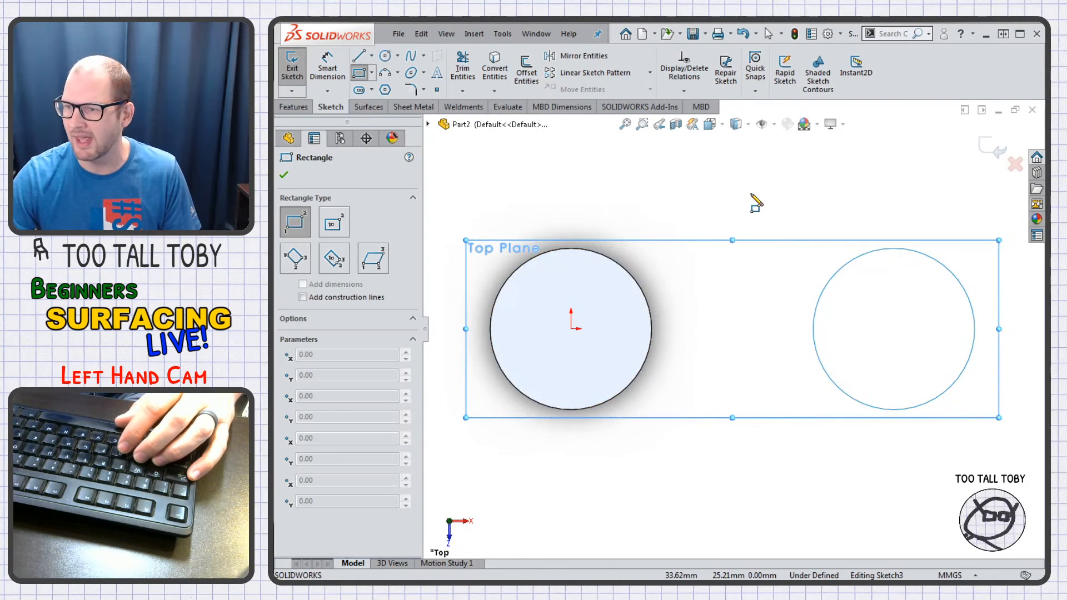
{"action": "left_click", "coordinate": [751, 193]}
{"action": "left_click", "coordinate": [1023, 476]}
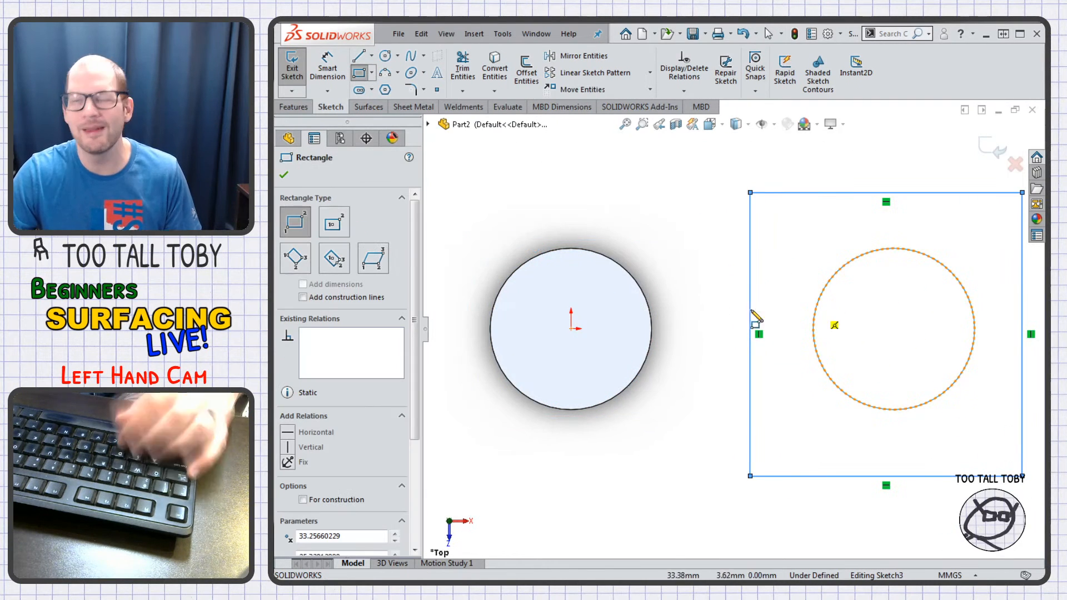
- Finish the rectangle drawing and bring up the surfacing commands with the sketch still open
{"action": "key", "text": "Escape"}
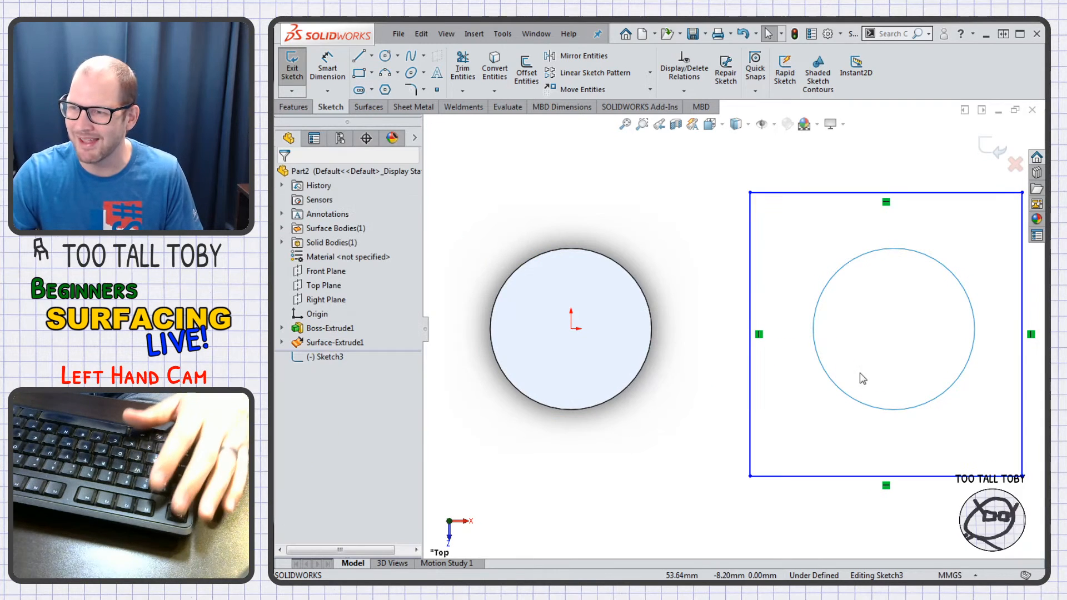
{"action": "key", "text": "f"}
{"action": "key", "text": "ctrl+7"}
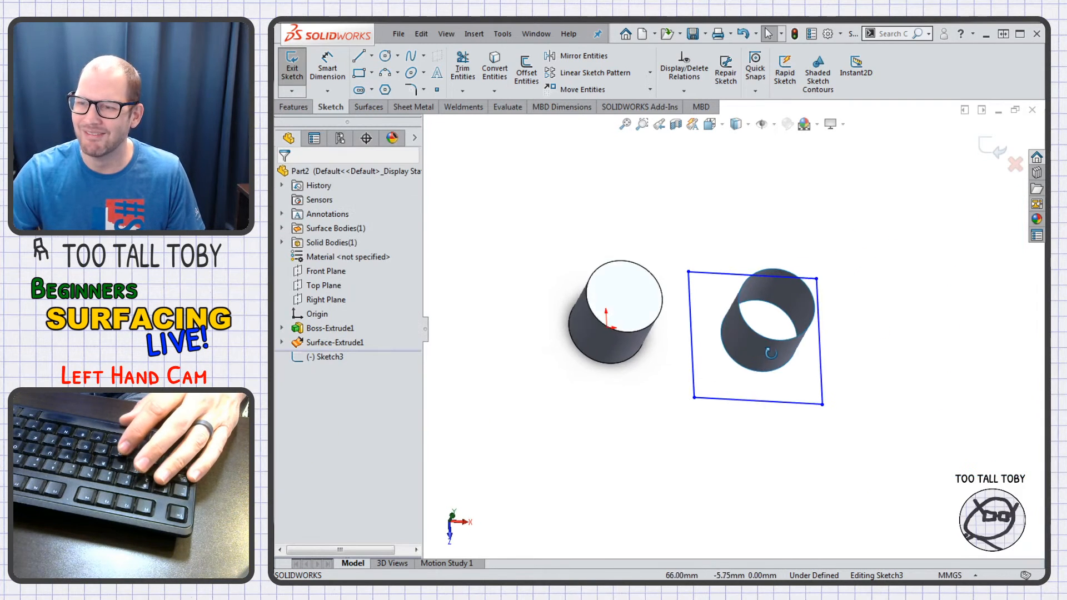
{"action": "scroll", "coordinate": [755, 373], "scroll_direction": "down", "scroll_amount": 2}
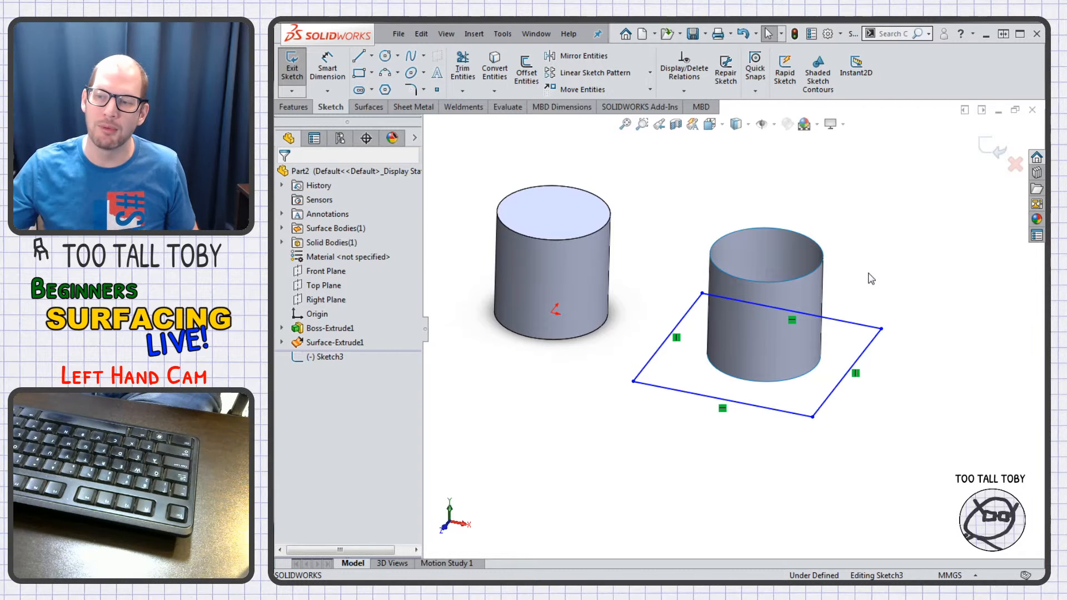
{"action": "left_click", "coordinate": [369, 106]}
{"action": "key", "text": "ctrl+1"}
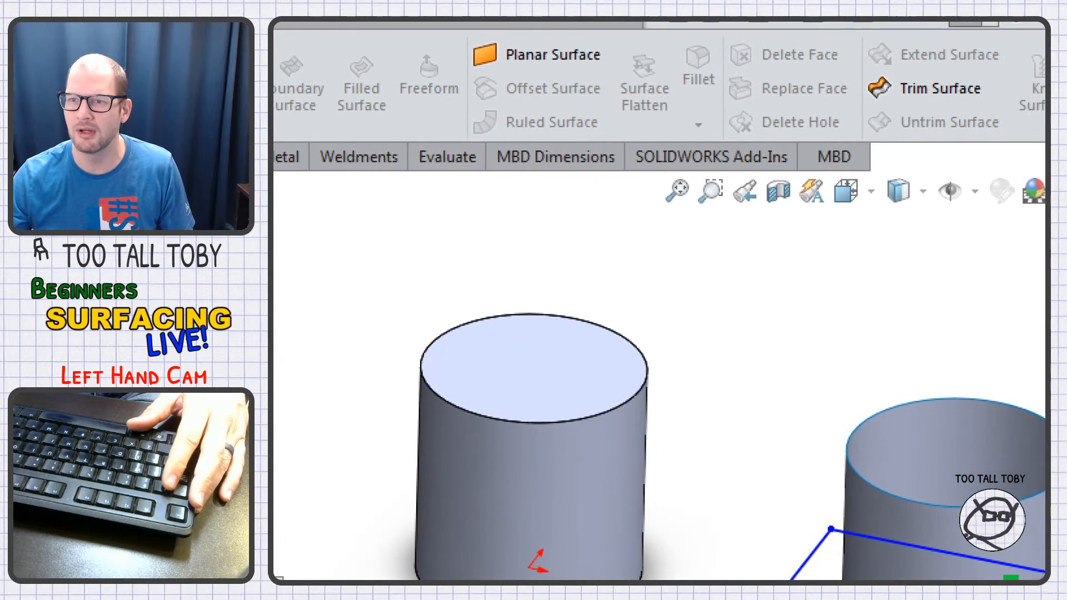
{"action": "left_click", "coordinate": [572, 73]}
{"action": "left_click_drag", "start_coordinate": [560, 72], "coordinate": [682, 246], "text": "ctrl+shift"}
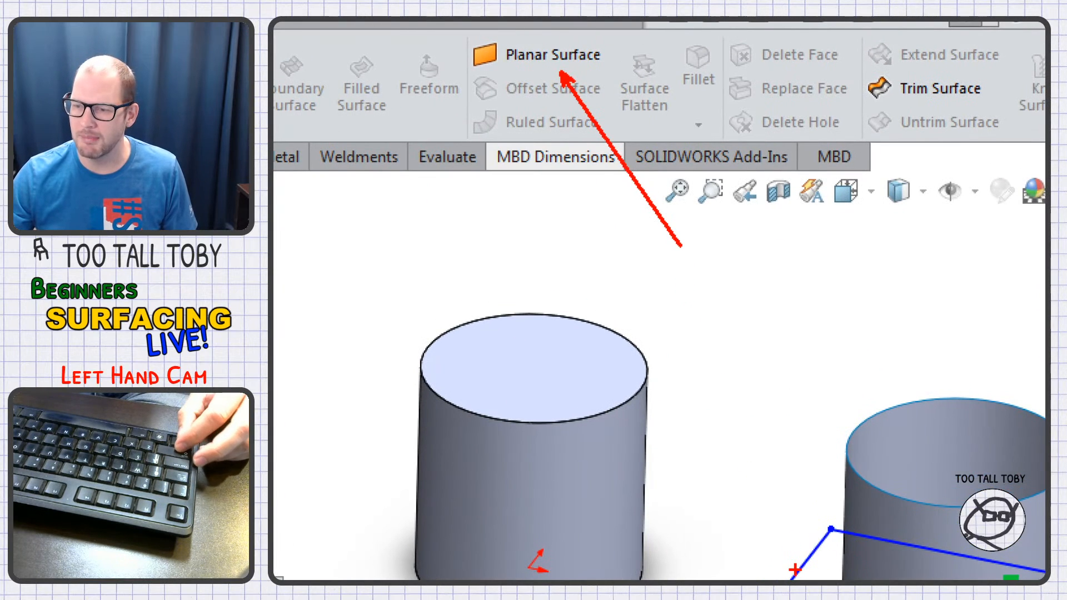
{"action": "mouse_move", "coordinate": [772, 387]}
{"action": "left_mouse_down", "text": "ctrl+shift"}
{"action": "mouse_move", "coordinate": [793, 572]}
{"action": "mouse_move", "coordinate": [769, 580]}
{"action": "left_mouse_up", "text": "ctrl+shift"}
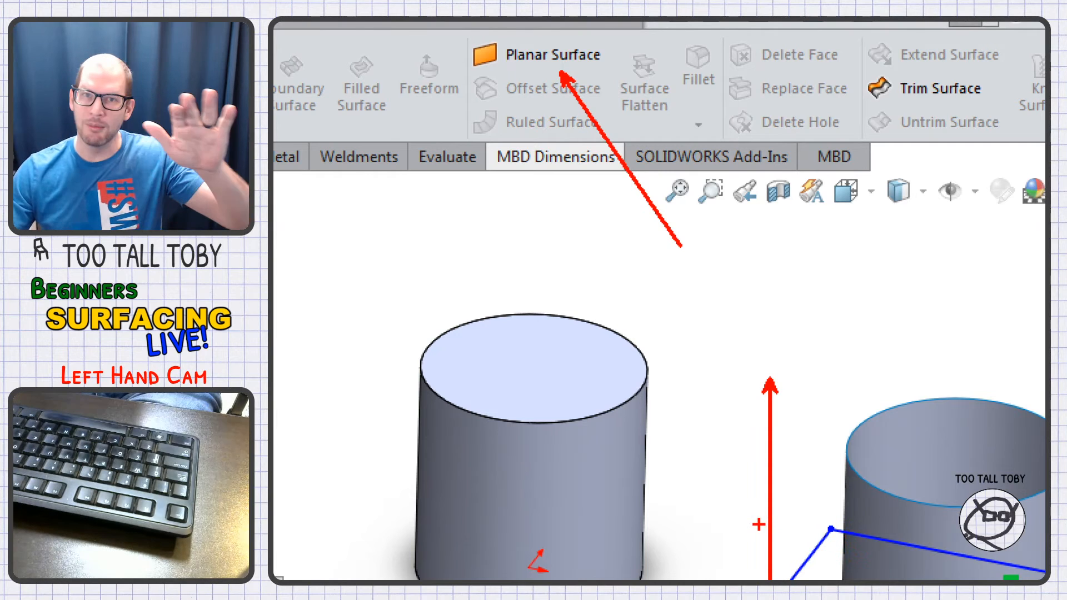
{"action": "left_click_drag", "start_coordinate": [465, 81], "coordinate": [489, 76]}
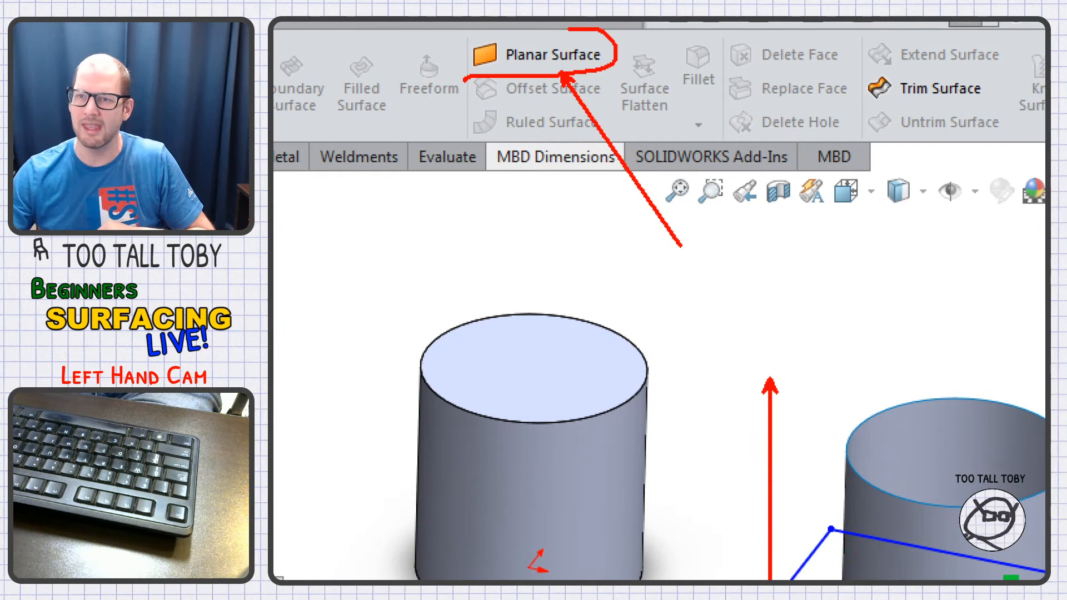
{"action": "key", "text": "Escape"}
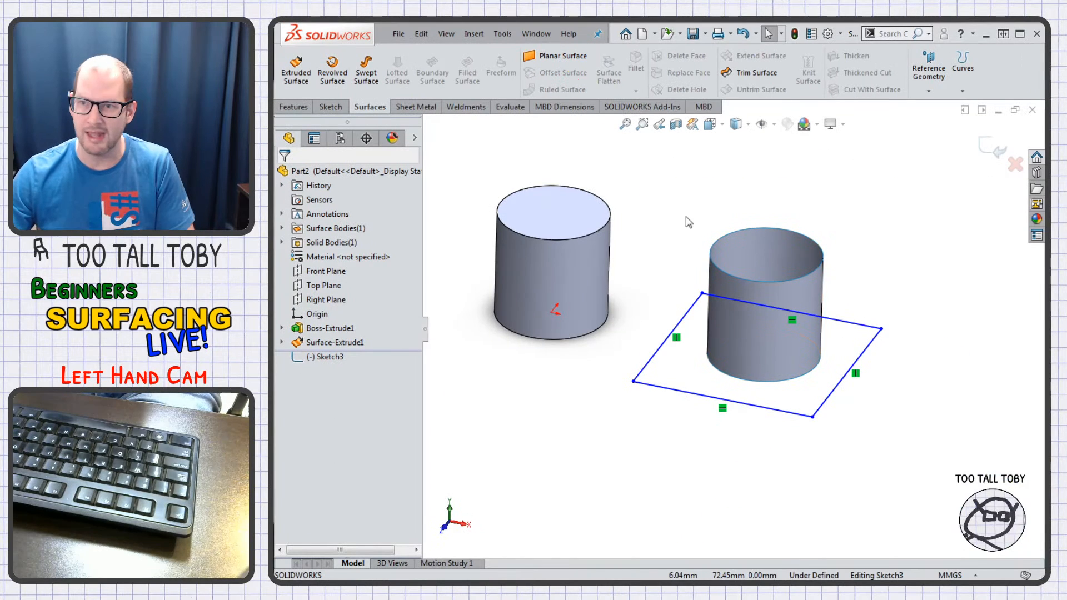
- Create a planar surface from the current rectangle sketch at the base of the surface cylinder
{"action": "left_click", "coordinate": [556, 55]}
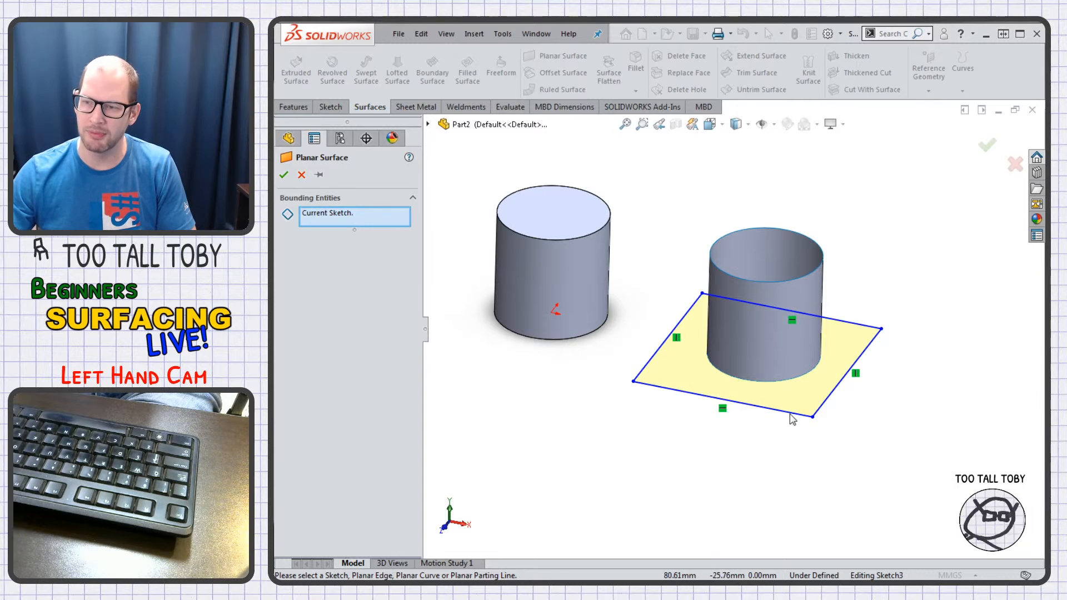
{"action": "left_click", "coordinate": [991, 147]}
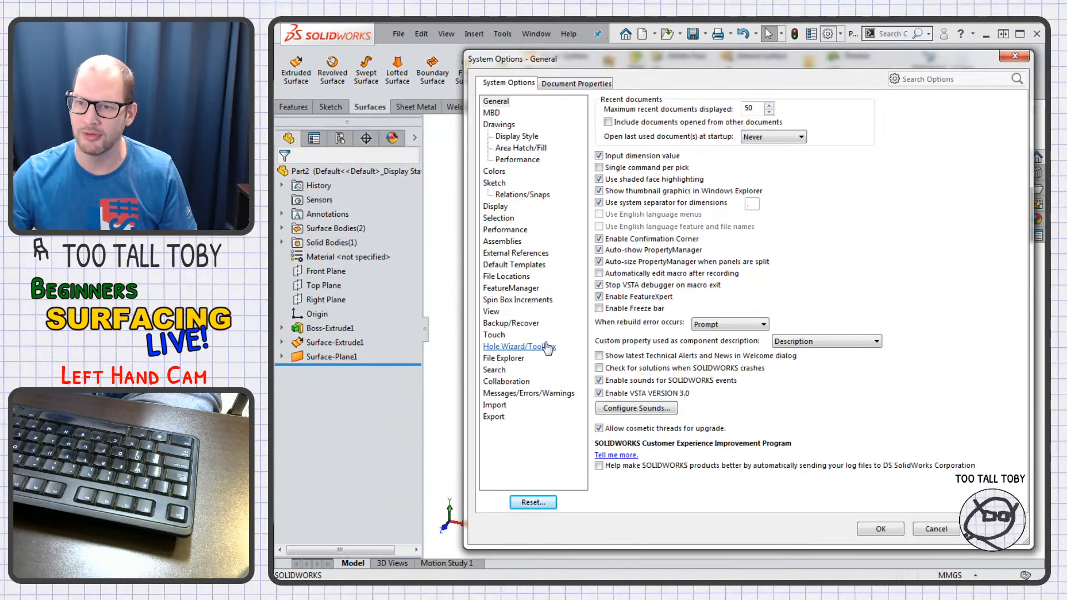
- In the system options for the FeatureManager, set both the Solid Bodies and Surface Bodies tree items to Show
{"action": "left_click", "coordinate": [504, 289]}
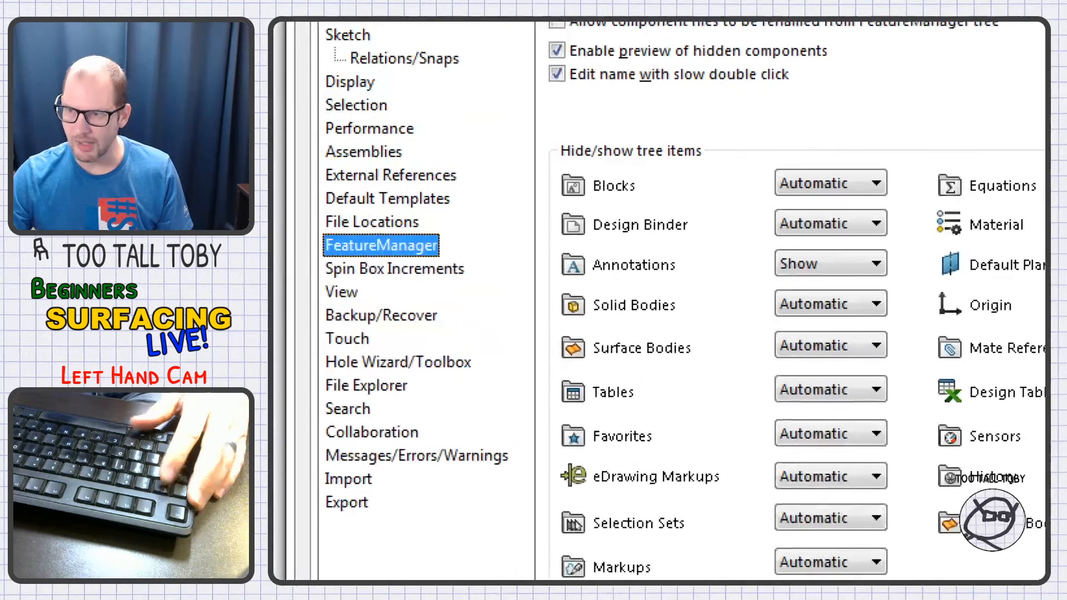
{"action": "left_click_drag", "start_coordinate": [556, 327], "coordinate": [917, 327]}
{"action": "left_click_drag", "start_coordinate": [558, 367], "coordinate": [945, 367]}
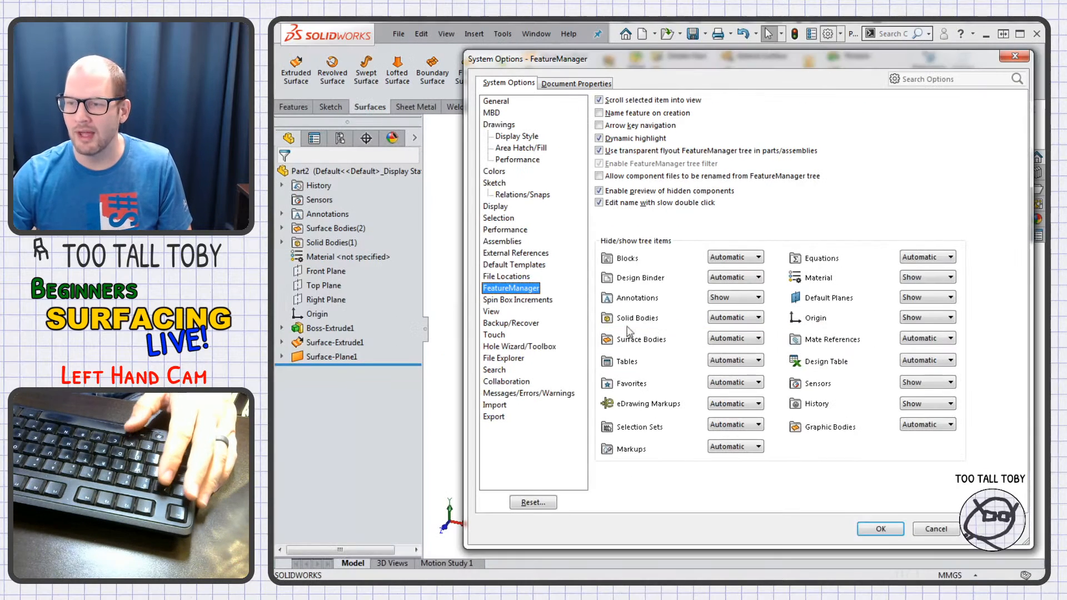
{"action": "left_click", "coordinate": [751, 319]}
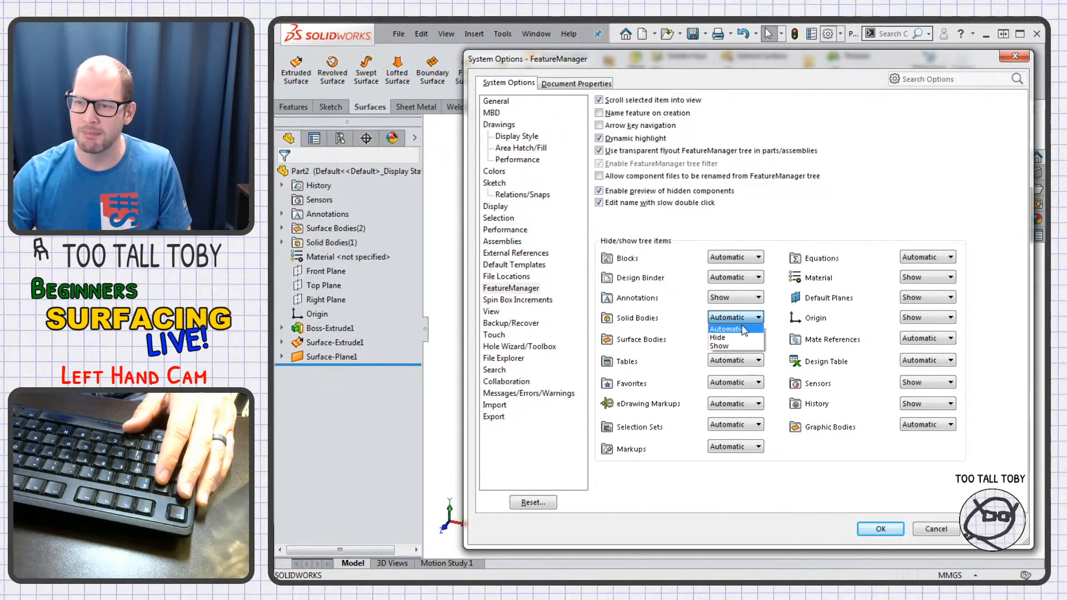
{"action": "left_click", "coordinate": [734, 346]}
{"action": "left_click", "coordinate": [741, 339]}
{"action": "left_click", "coordinate": [723, 367]}
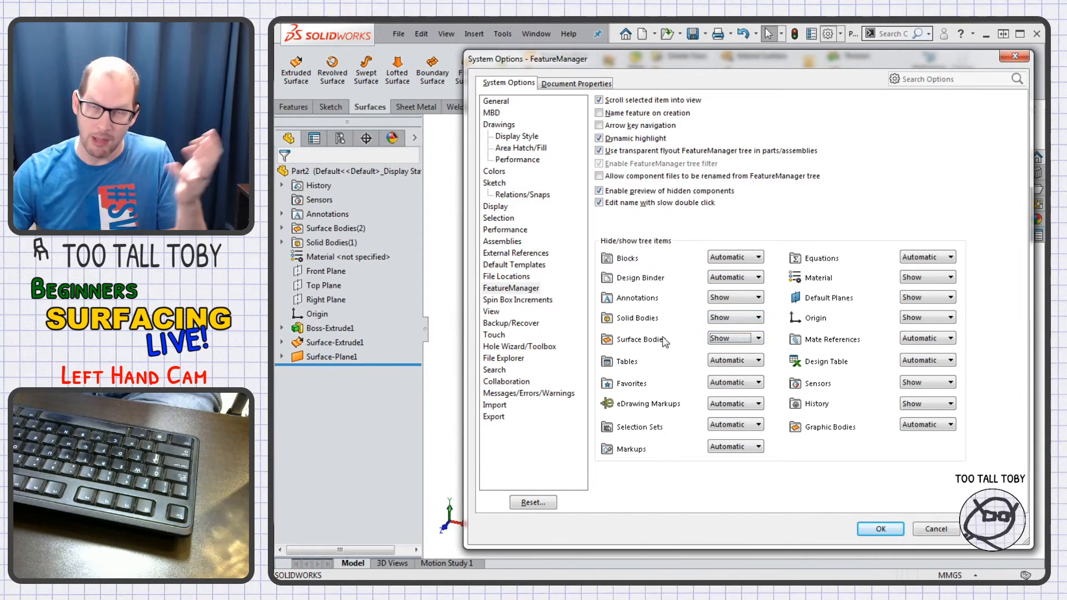
{"action": "left_click", "coordinate": [881, 530]}
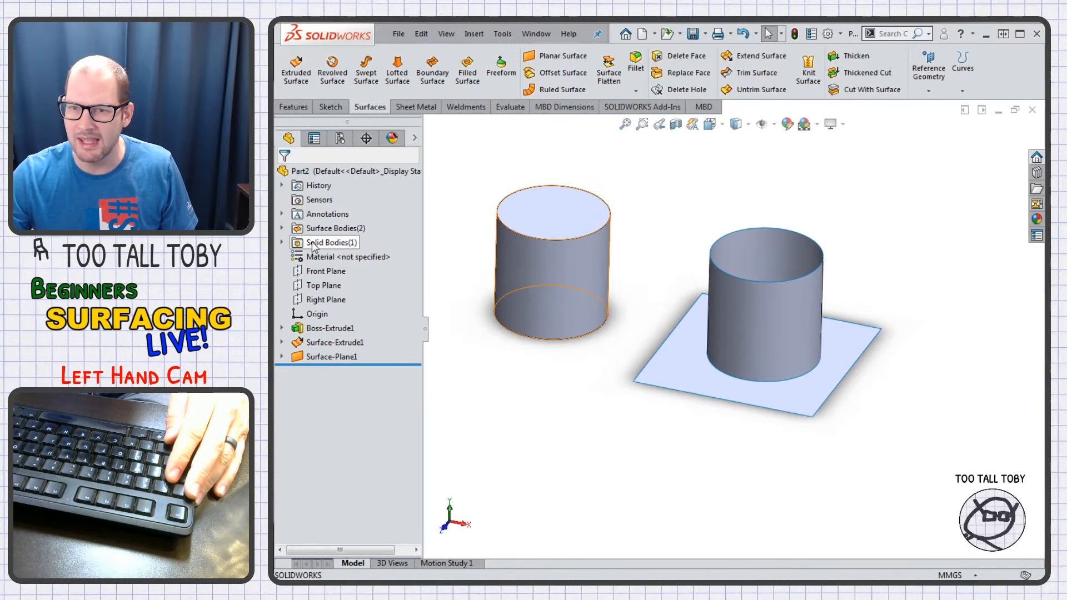
- Examine the part's surface bodies and solid bodies in the feature tree, highlighting the surface cylinder and the planar surface
{"action": "left_click", "coordinate": [282, 228]}
{"action": "left_click", "coordinate": [350, 242]}
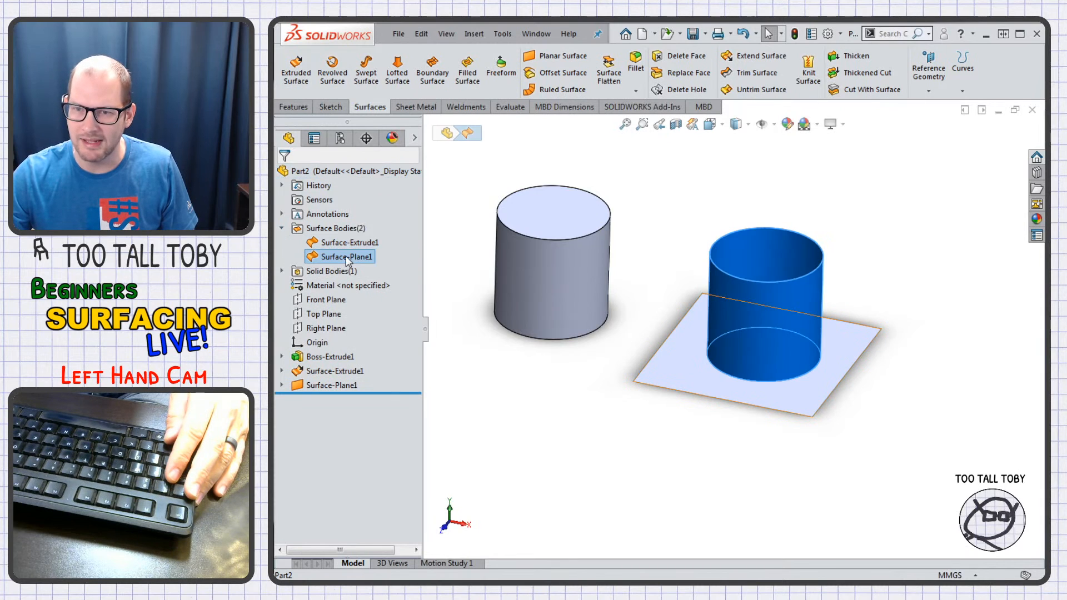
{"action": "left_click", "coordinate": [346, 257]}
{"action": "left_click", "coordinate": [282, 270]}
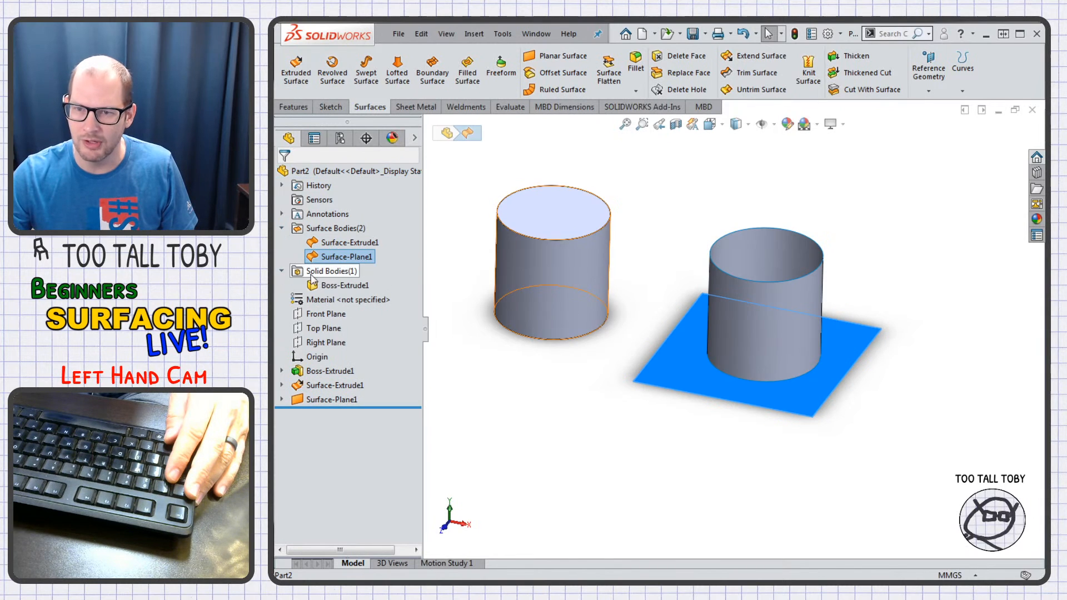
{"action": "left_click", "coordinate": [282, 271]}
{"action": "left_click", "coordinate": [575, 411]}
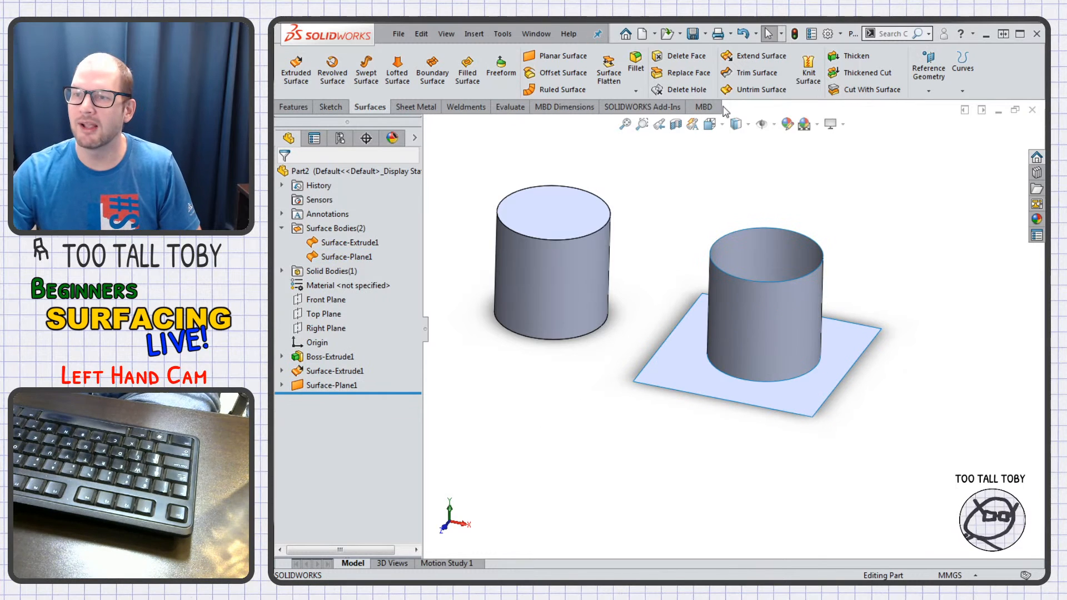
- Try to thicken the surface cylinder, and try to knit it to the planar surface
{"action": "left_click", "coordinate": [841, 58]}
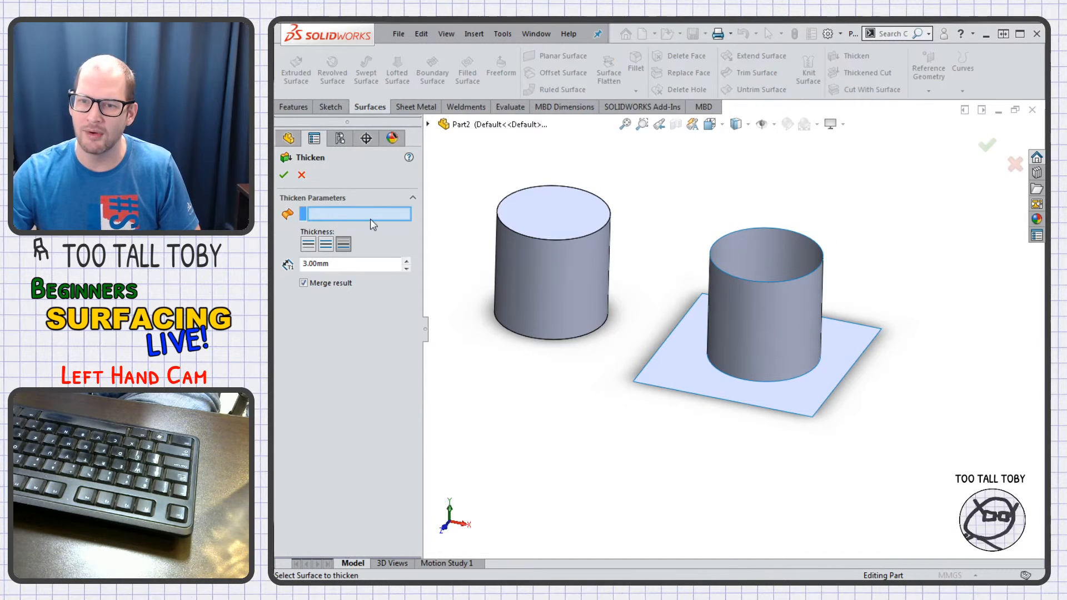
{"action": "left_click", "coordinate": [775, 274]}
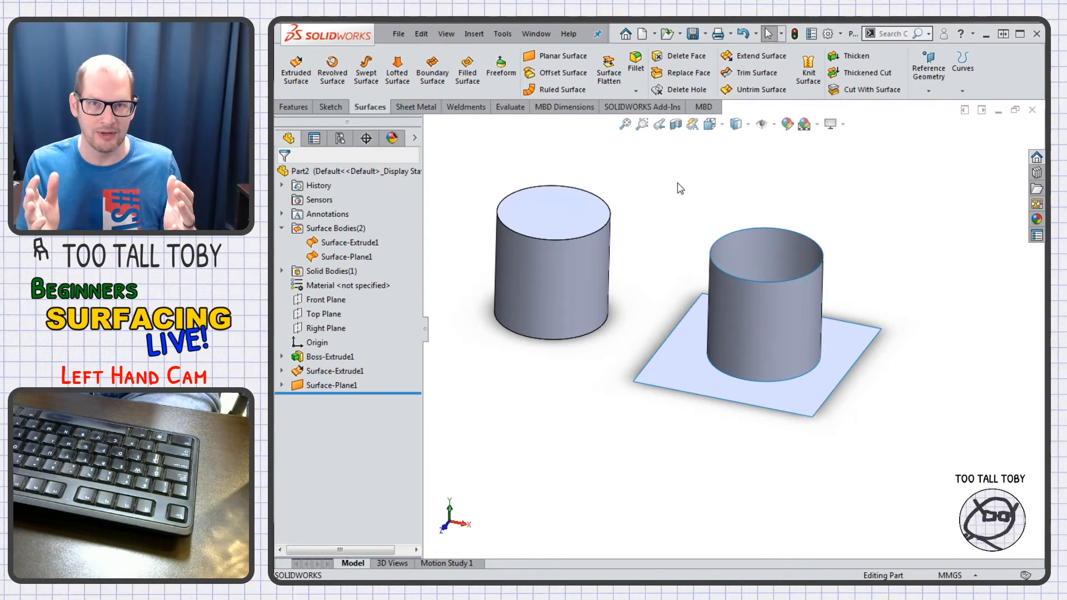
{"action": "left_click", "coordinate": [809, 71]}
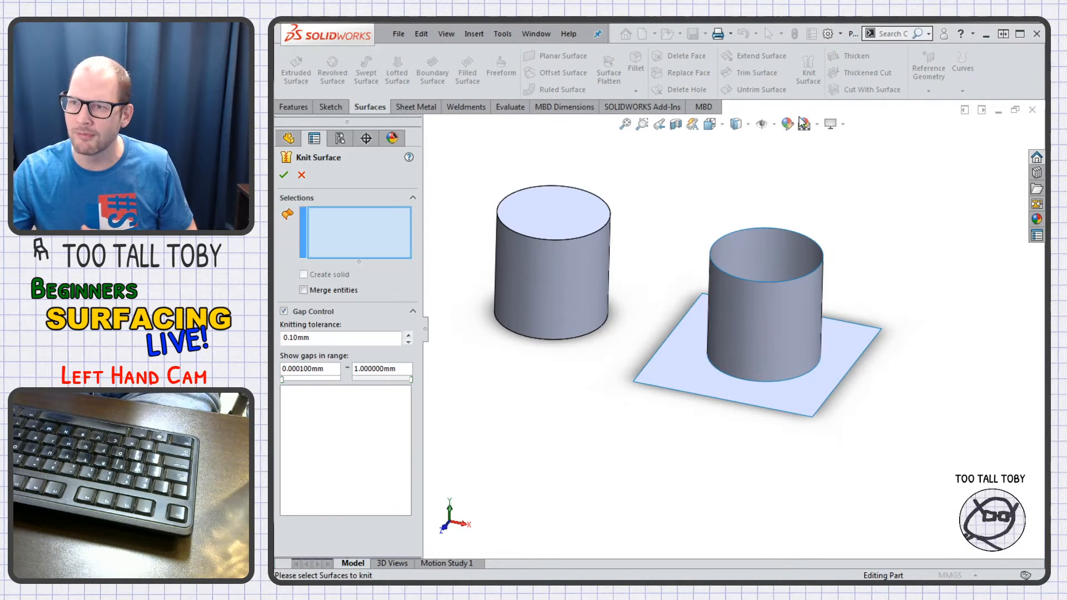
{"action": "left_click", "coordinate": [747, 327]}
{"action": "left_click", "coordinate": [669, 376]}
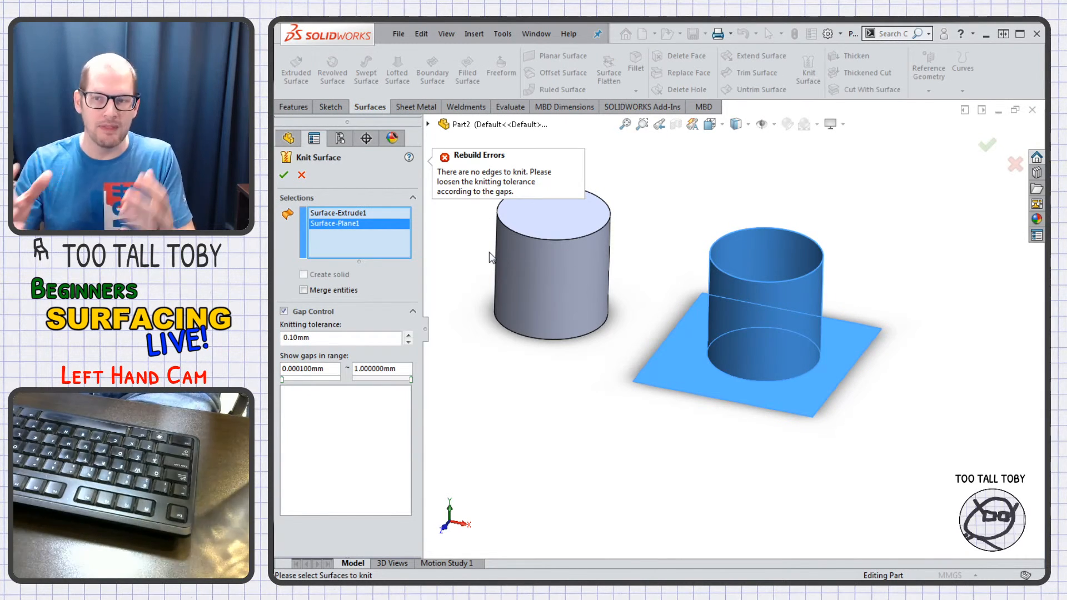
{"action": "left_click", "coordinate": [302, 176]}
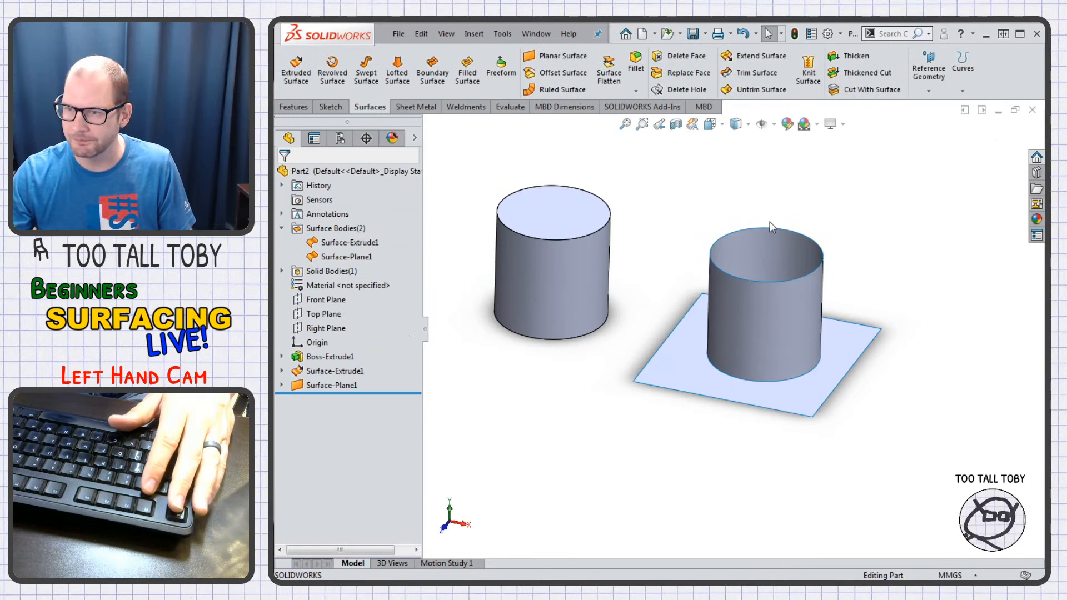
- Trim the planar surface with the surface cylinder as the trim tool, removing the area outside the cylinder
{"action": "scroll", "coordinate": [730, 267], "scroll_direction": "down", "scroll_amount": 4}
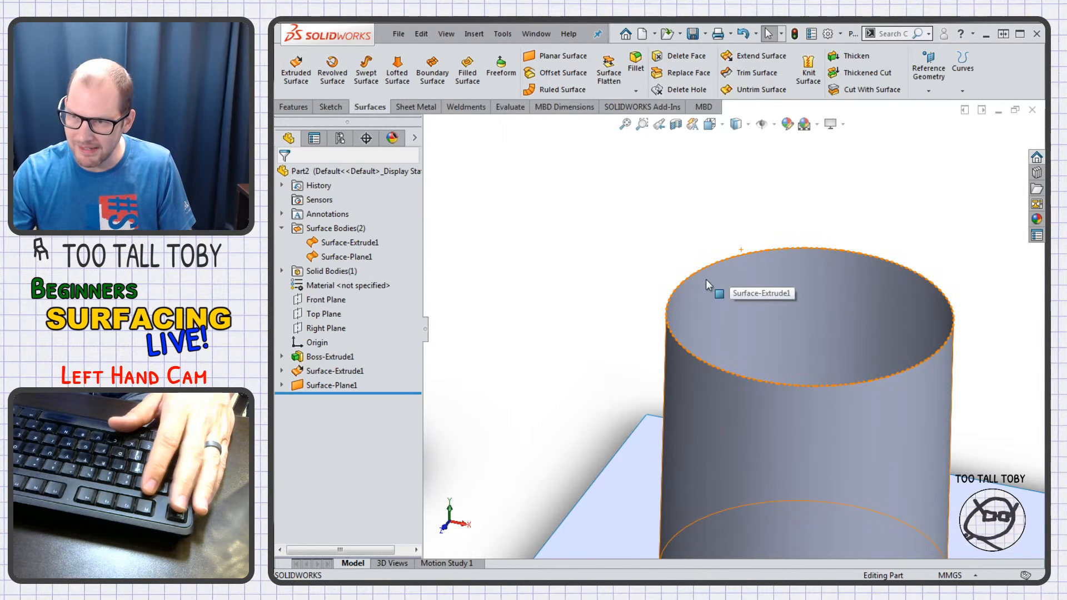
{"action": "left_click", "coordinate": [717, 301]}
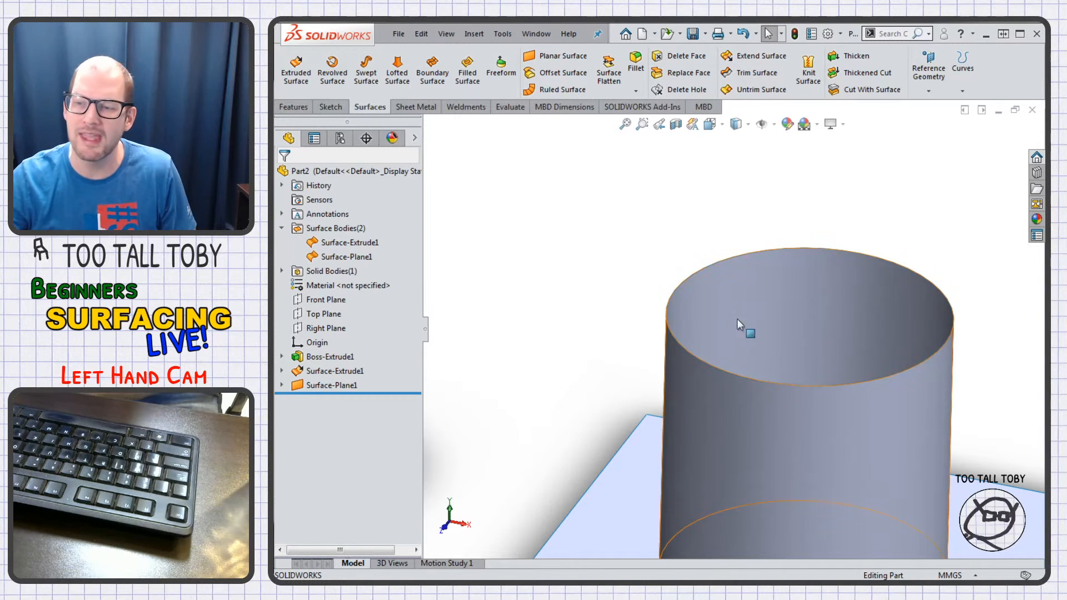
{"action": "scroll", "coordinate": [779, 409], "scroll_direction": "up", "scroll_amount": 5}
{"action": "middle_click_drag", "start_coordinate": [622, 323], "coordinate": [627, 370]}
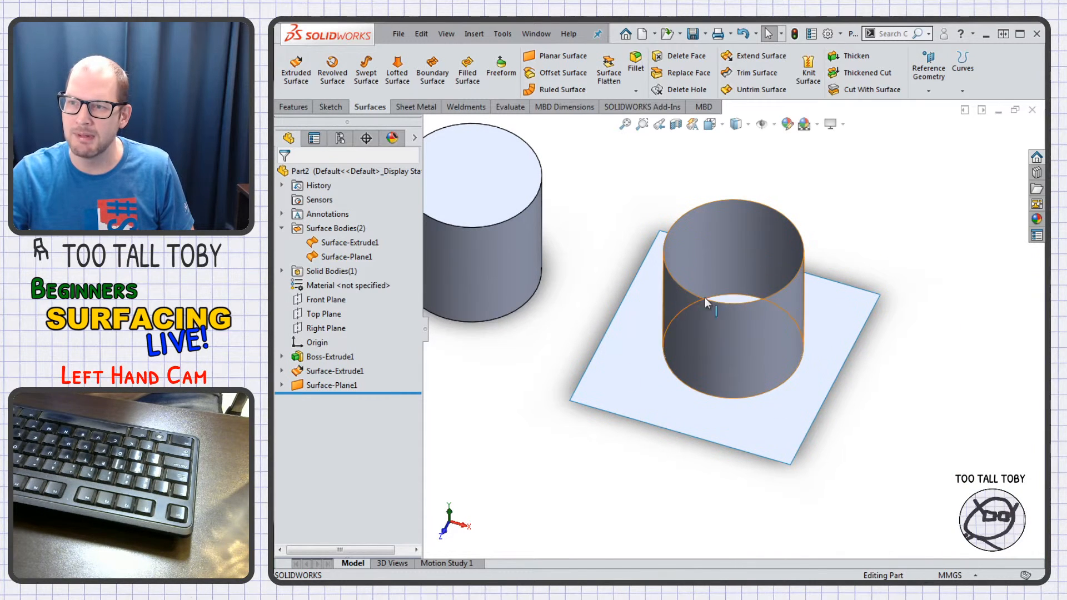
{"action": "left_click", "coordinate": [743, 77]}
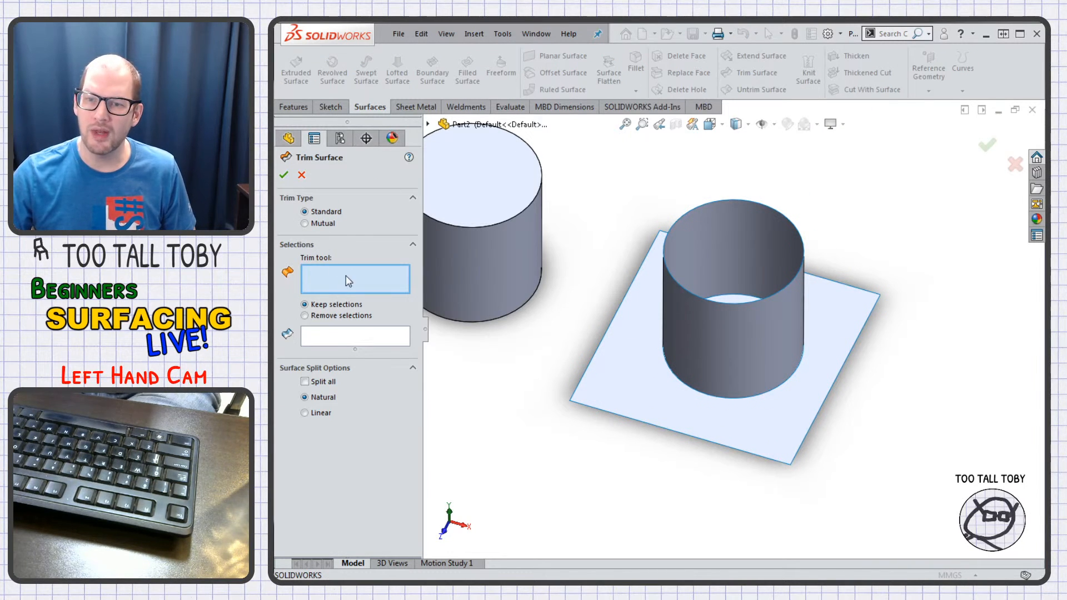
{"action": "left_click", "coordinate": [747, 342]}
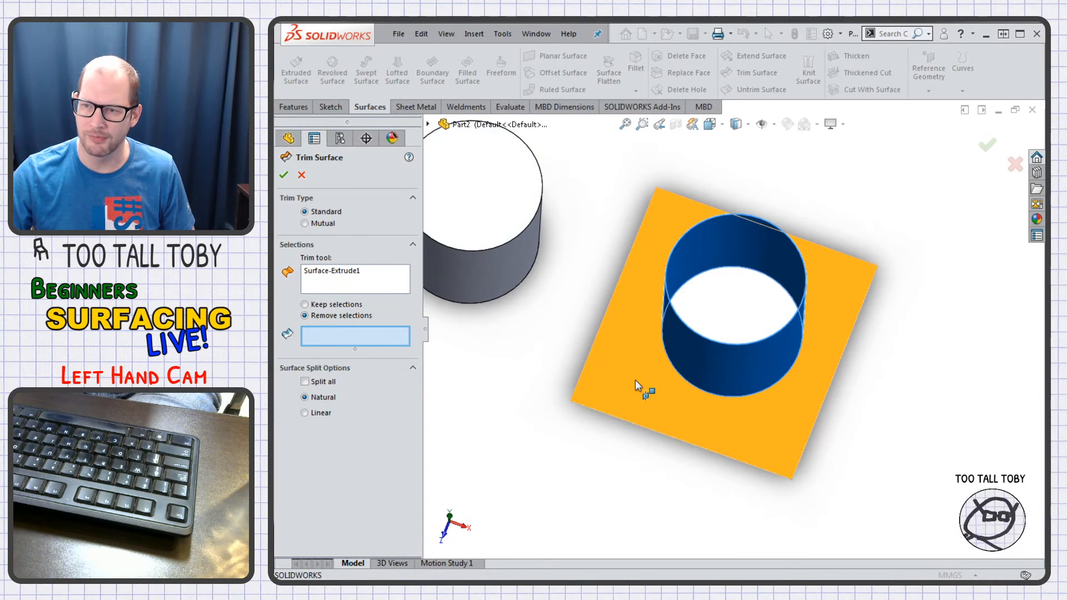
{"action": "left_click", "coordinate": [642, 365]}
{"action": "right_click", "coordinate": [640, 365]}
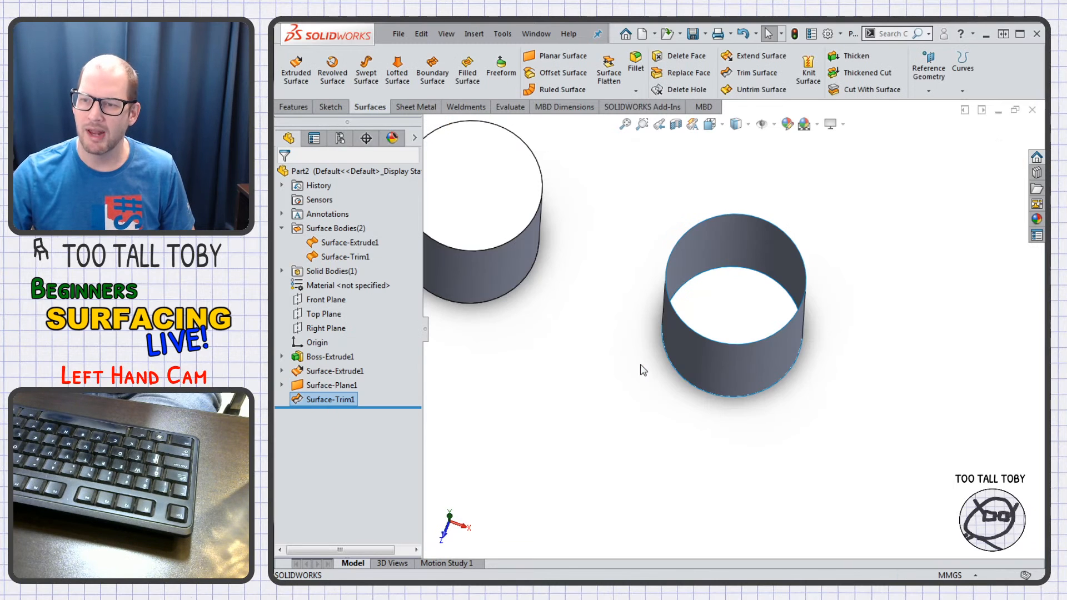
- Try to thicken the surface cylinder and the trimmed circular base in a single Thicken operation
{"action": "scroll", "coordinate": [717, 381], "scroll_direction": "down", "scroll_amount": 5}
{"action": "middle_click_drag", "start_coordinate": [666, 426], "coordinate": [756, 443]}
{"action": "scroll", "coordinate": [756, 442], "scroll_direction": "up", "scroll_amount": 6}
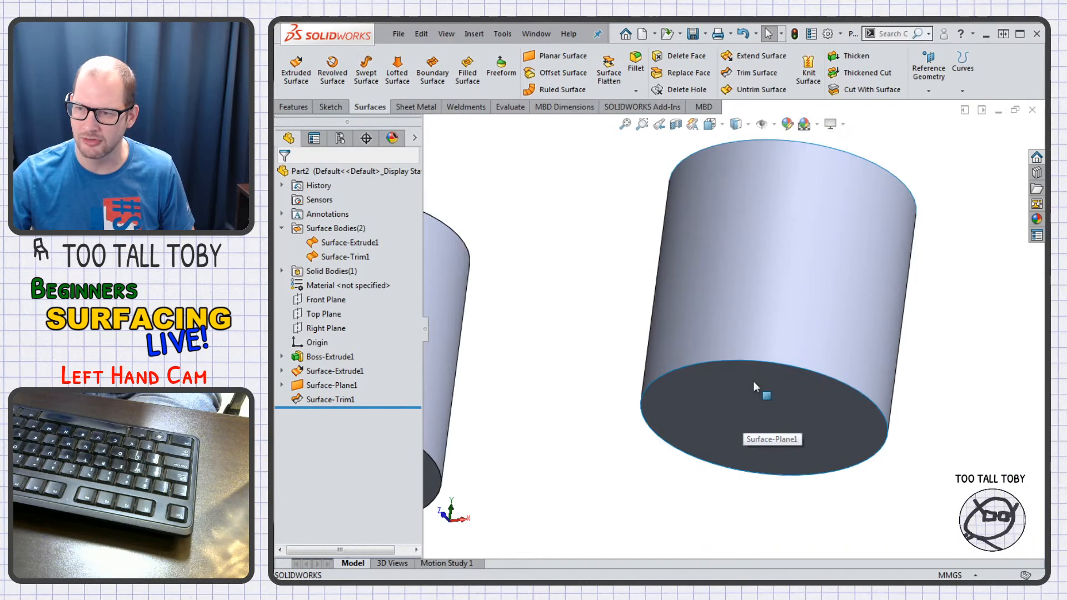
{"action": "middle_click_drag", "start_coordinate": [706, 334], "coordinate": [702, 517]}
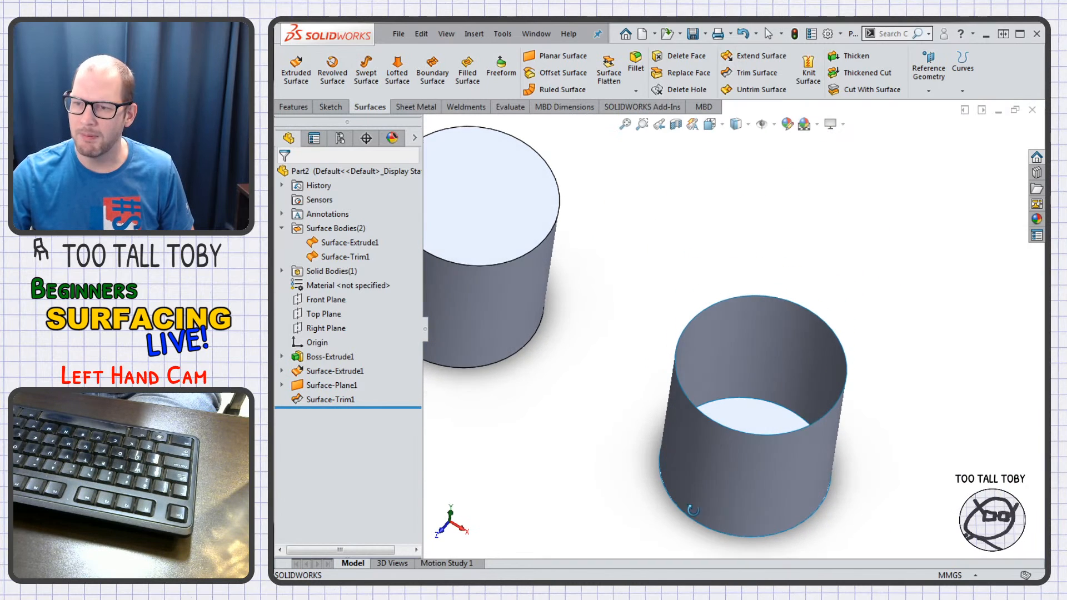
{"action": "left_click", "coordinate": [858, 57]}
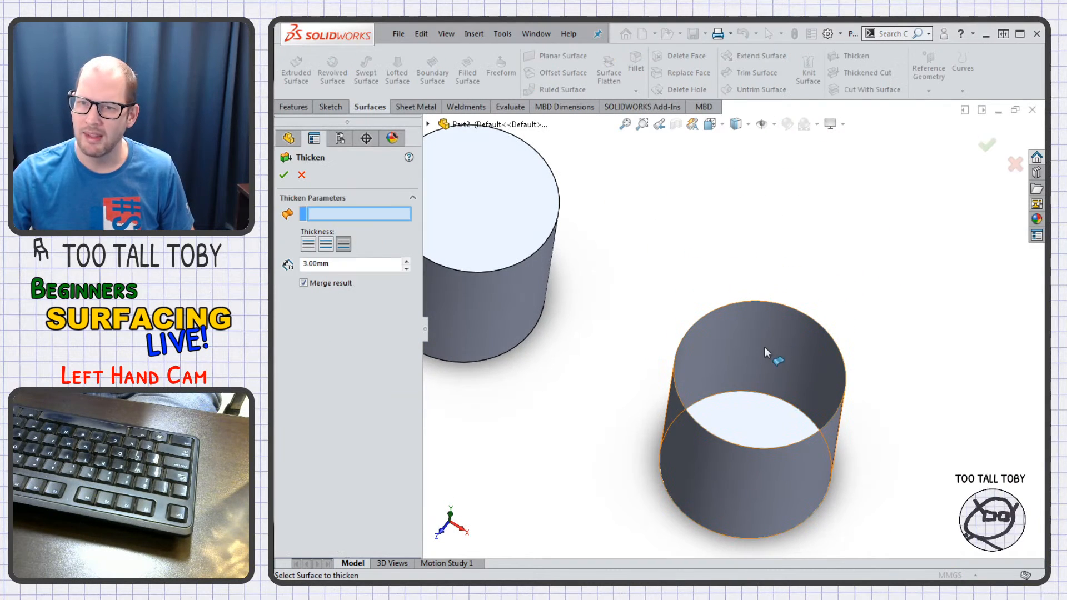
{"action": "left_click", "coordinate": [751, 371]}
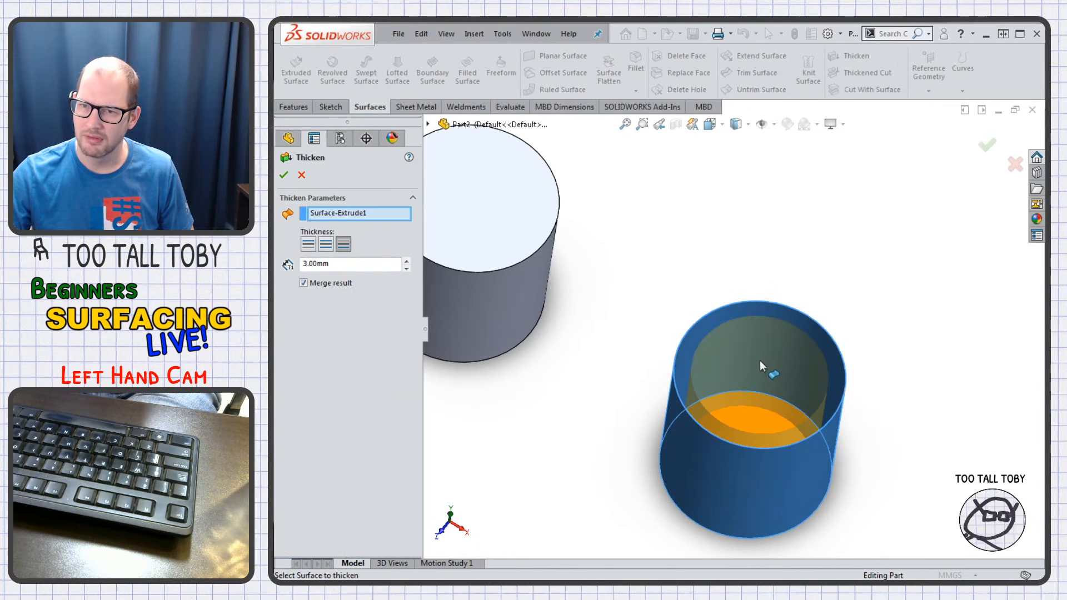
{"action": "left_click", "coordinate": [759, 362]}
{"action": "left_click", "coordinate": [757, 421]}
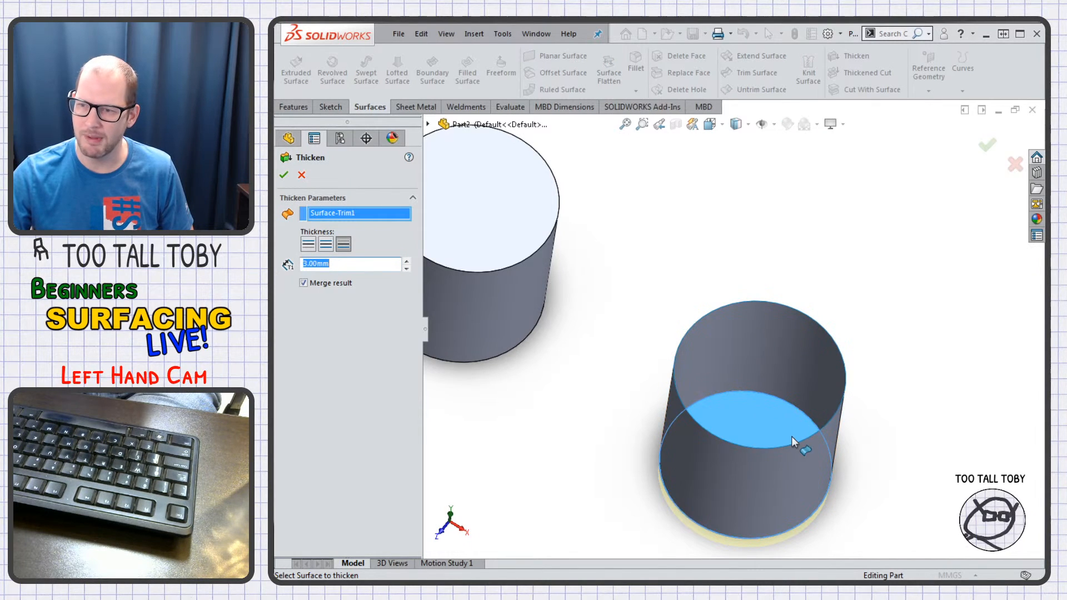
{"action": "left_click", "coordinate": [751, 415]}
{"action": "left_click", "coordinate": [769, 368]}
{"action": "left_click", "coordinate": [768, 368]}
{"action": "left_click", "coordinate": [301, 174]}
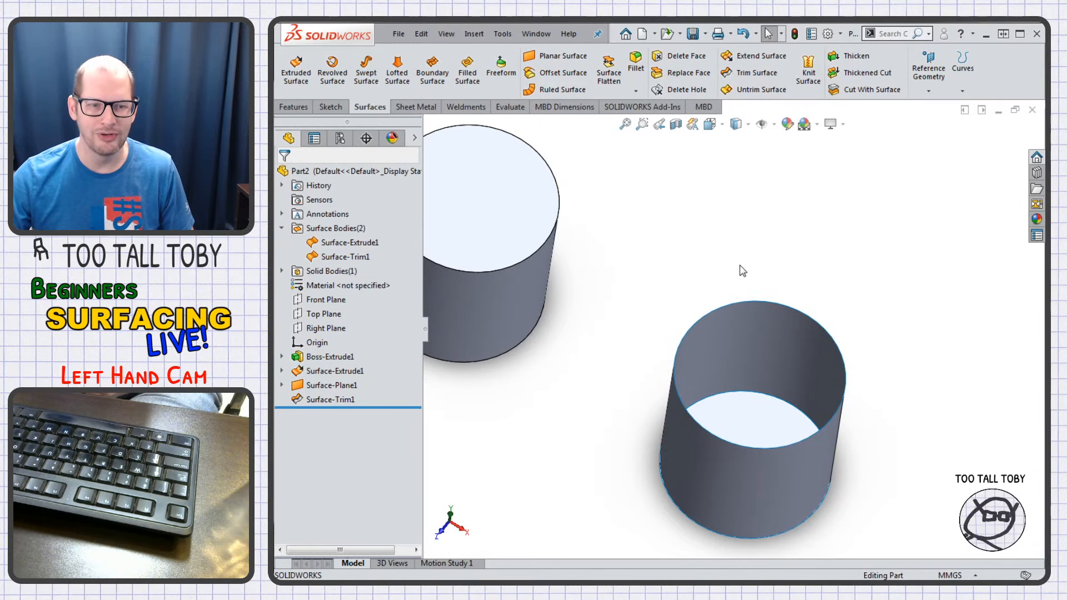
{"action": "left_click", "coordinate": [809, 71]}
{"action": "left_click", "coordinate": [757, 358]}
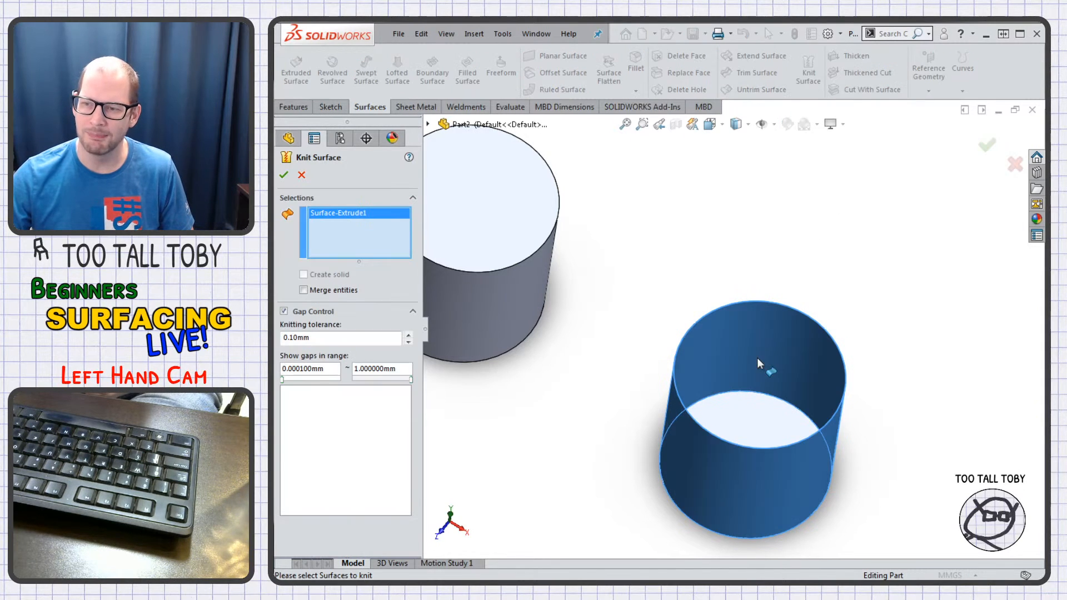
{"action": "left_click", "coordinate": [742, 427]}
{"action": "key", "text": "Escape"}
- Knit the trimmed circular base to the surface cylinder with Gap Control at a 0.10 mm knitting tolerance, without merging entities
{"action": "scroll", "coordinate": [696, 475], "scroll_direction": "down", "scroll_amount": 10}
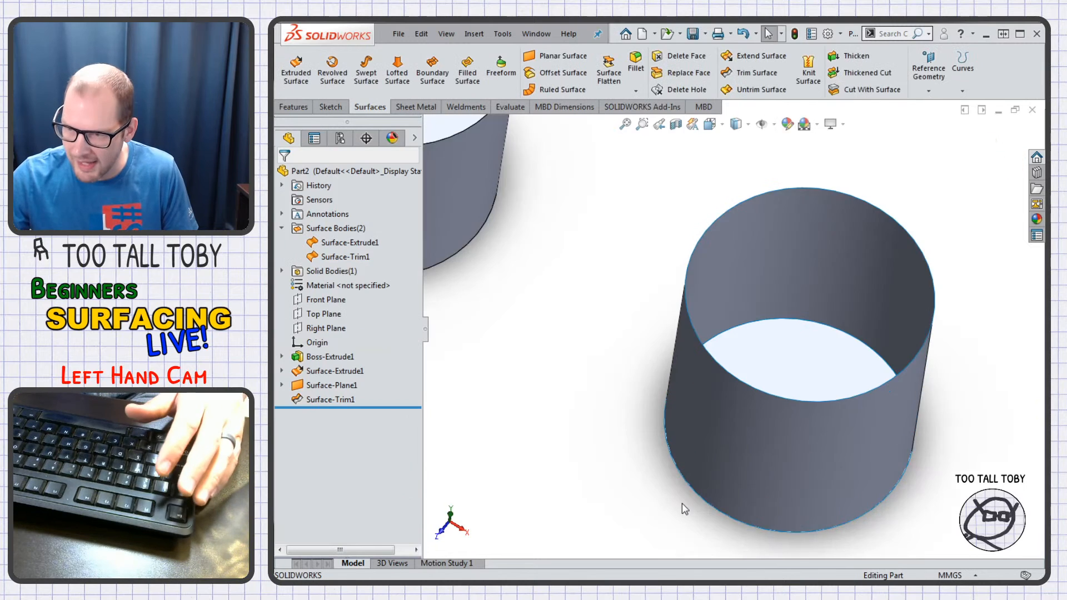
{"action": "middle_click_drag", "start_coordinate": [699, 474], "coordinate": [831, 267]}
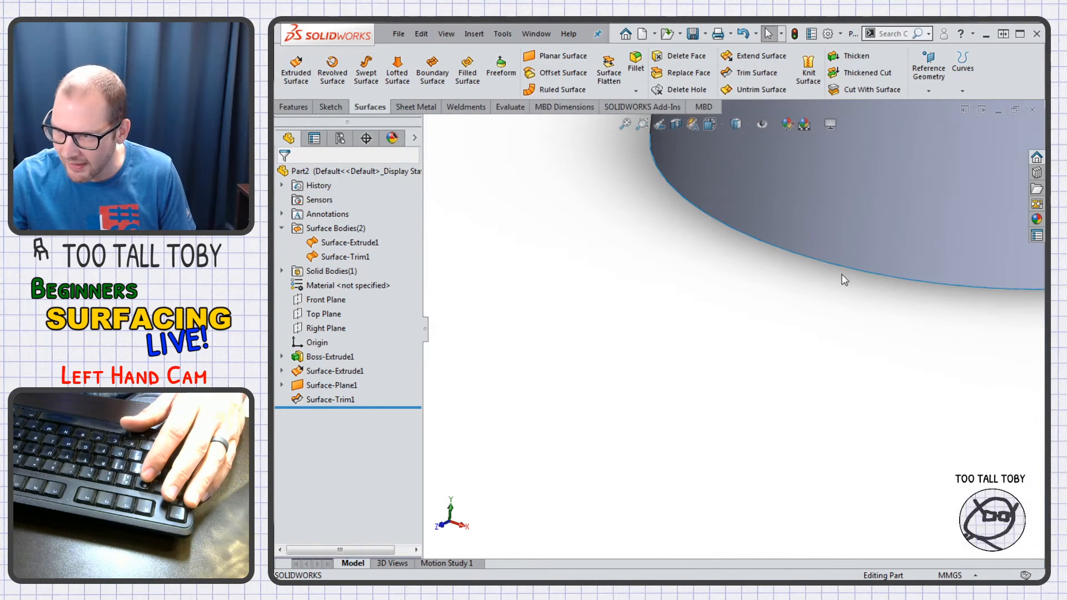
{"action": "scroll", "coordinate": [918, 311], "scroll_direction": "up", "scroll_amount": 3}
{"action": "scroll", "coordinate": [762, 352], "scroll_direction": "down", "scroll_amount": 2}
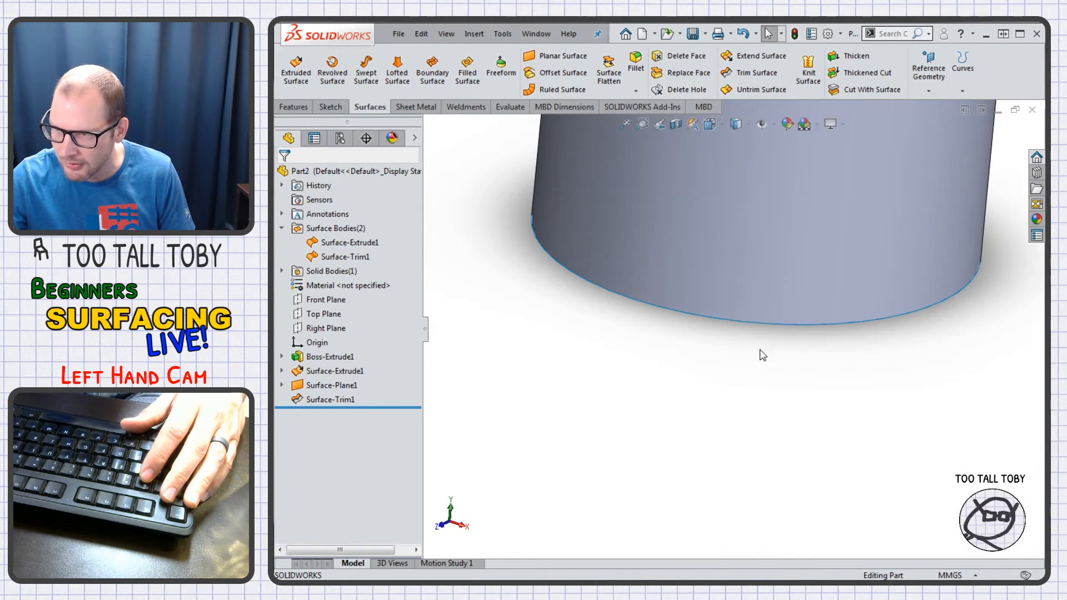
{"action": "left_click", "coordinate": [807, 76]}
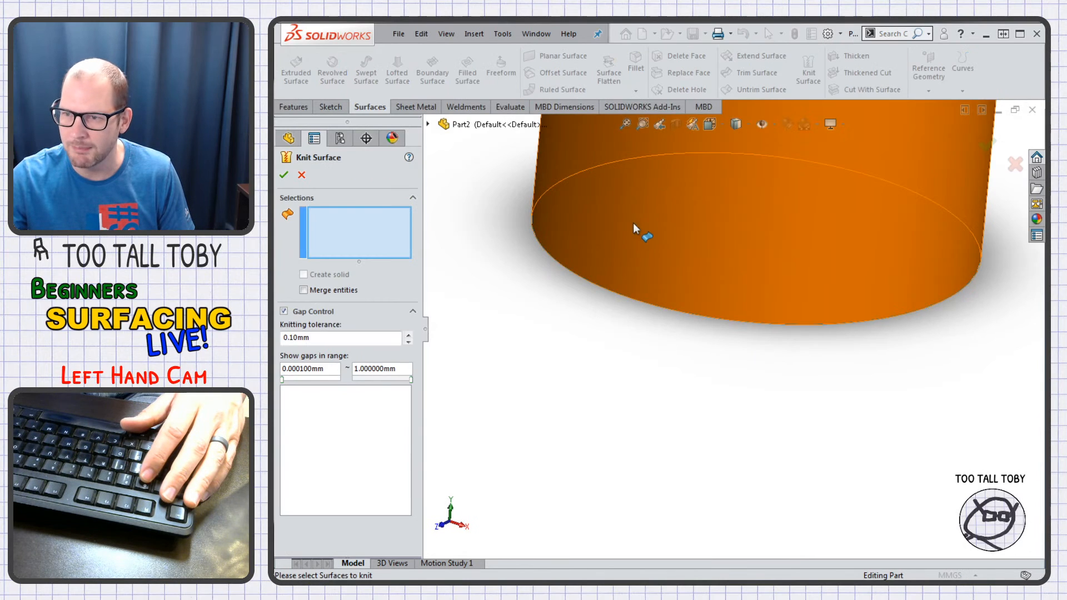
{"action": "right_click", "coordinate": [673, 231]}
{"action": "left_click", "coordinate": [711, 269]}
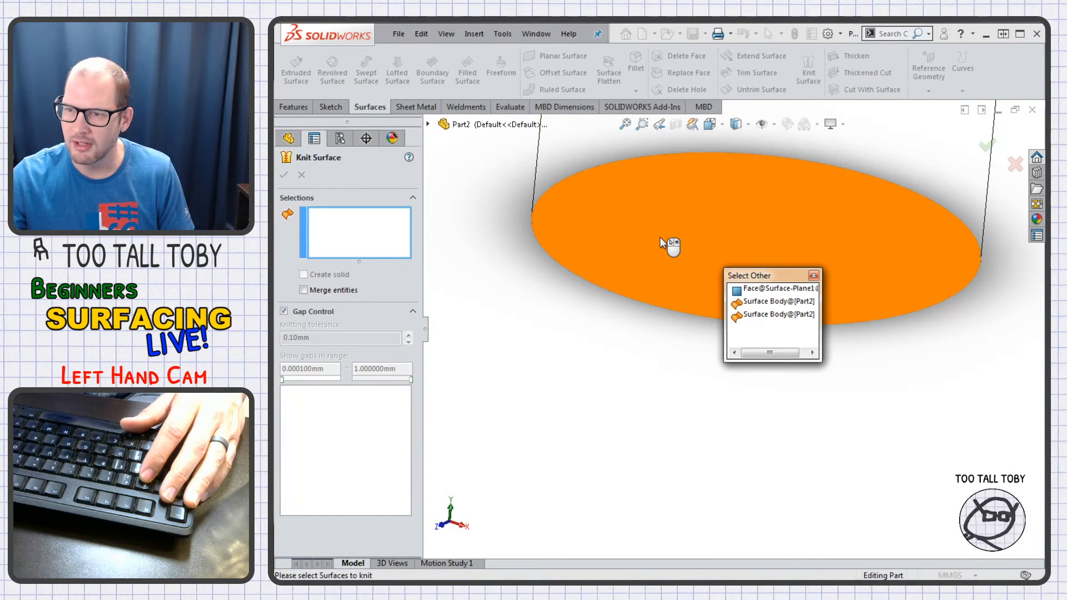
{"action": "left_click", "coordinate": [669, 234]}
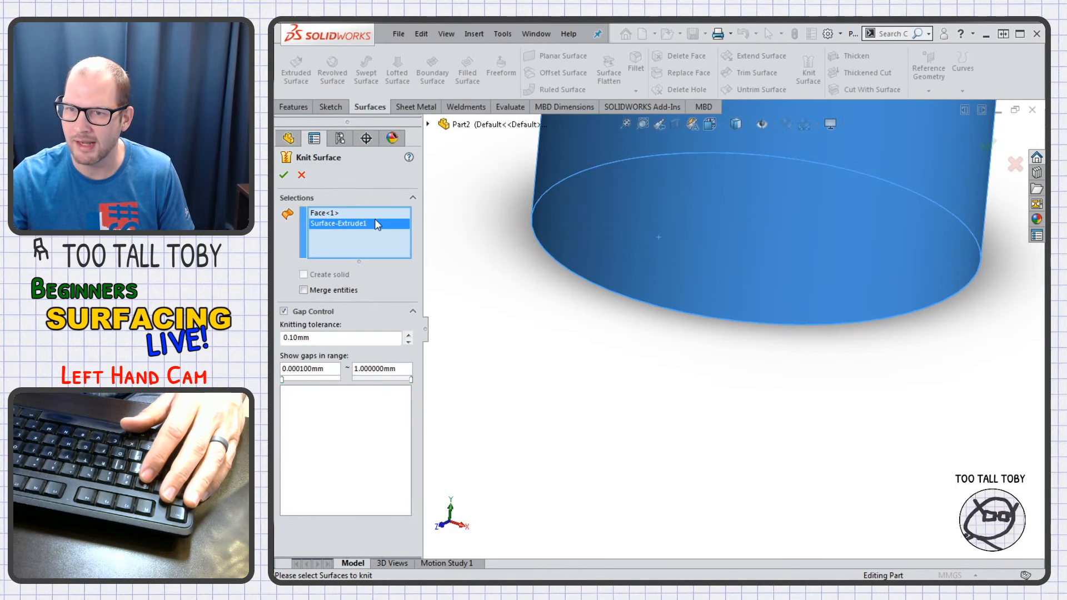
{"action": "key", "text": "Return"}
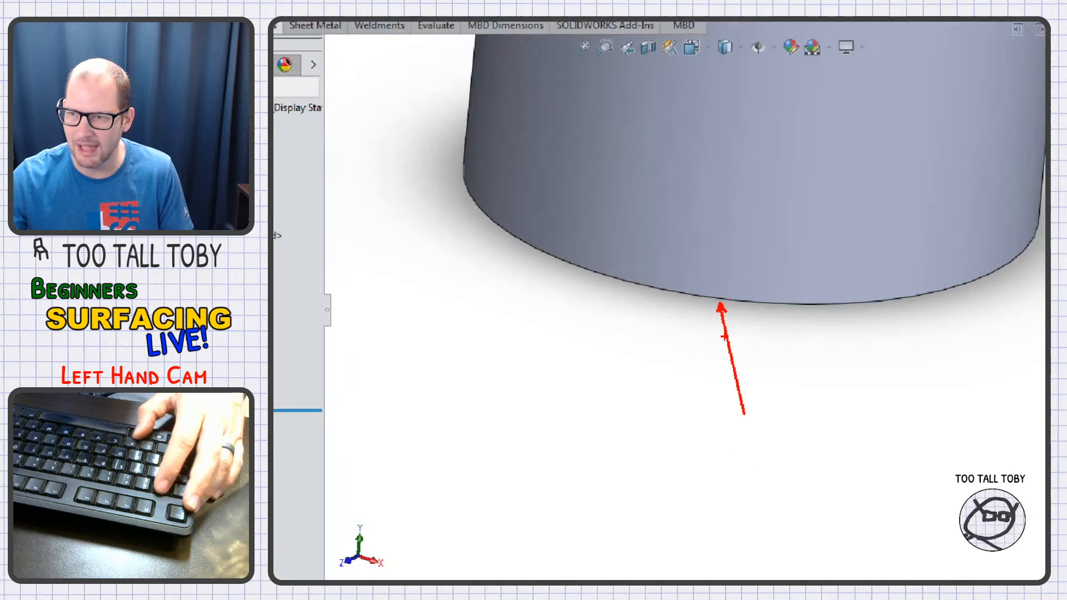
- Thicken the knitted cylinder and base inward by 3 mm
{"action": "key", "text": "Escape"}
{"action": "scroll", "coordinate": [812, 294], "scroll_direction": "up", "scroll_amount": 6}
{"action": "scroll", "coordinate": [686, 201], "scroll_direction": "down", "scroll_amount": 1}
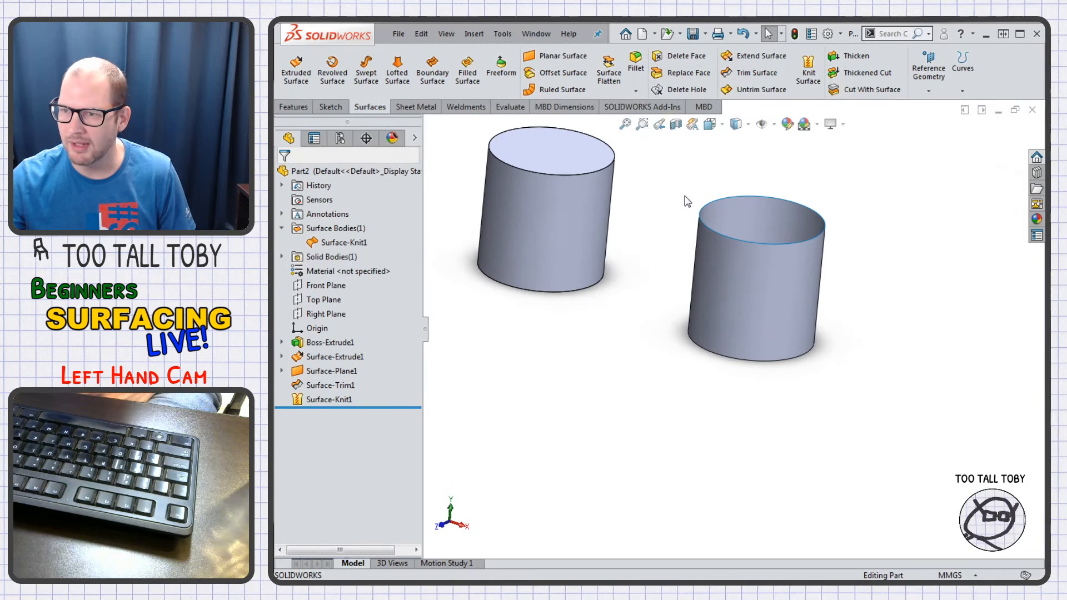
{"action": "left_click", "coordinate": [850, 56]}
{"action": "left_click", "coordinate": [765, 220]}
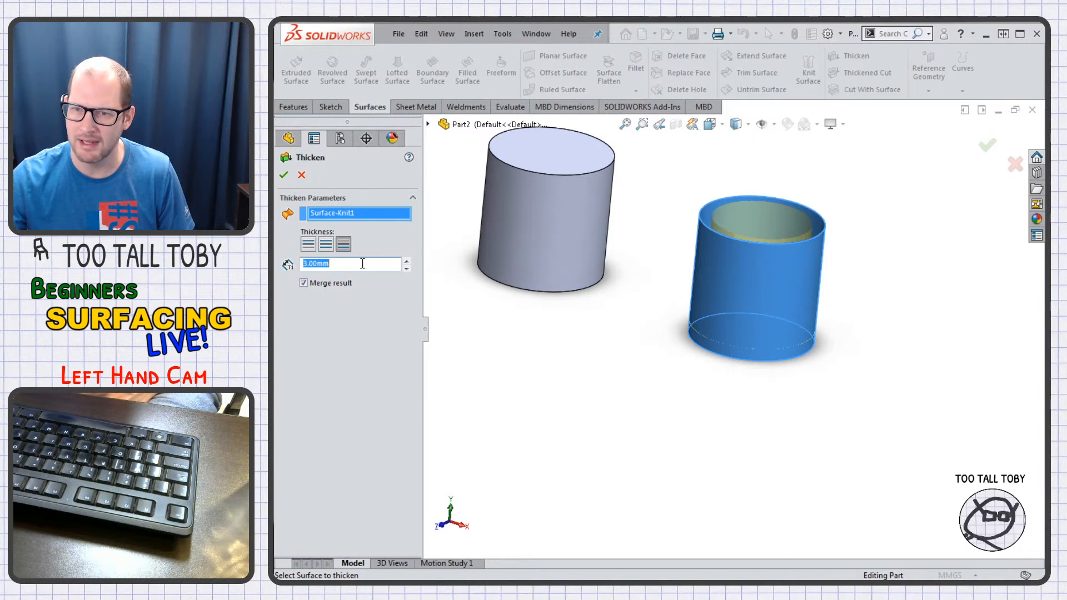
{"action": "left_click", "coordinate": [284, 176]}
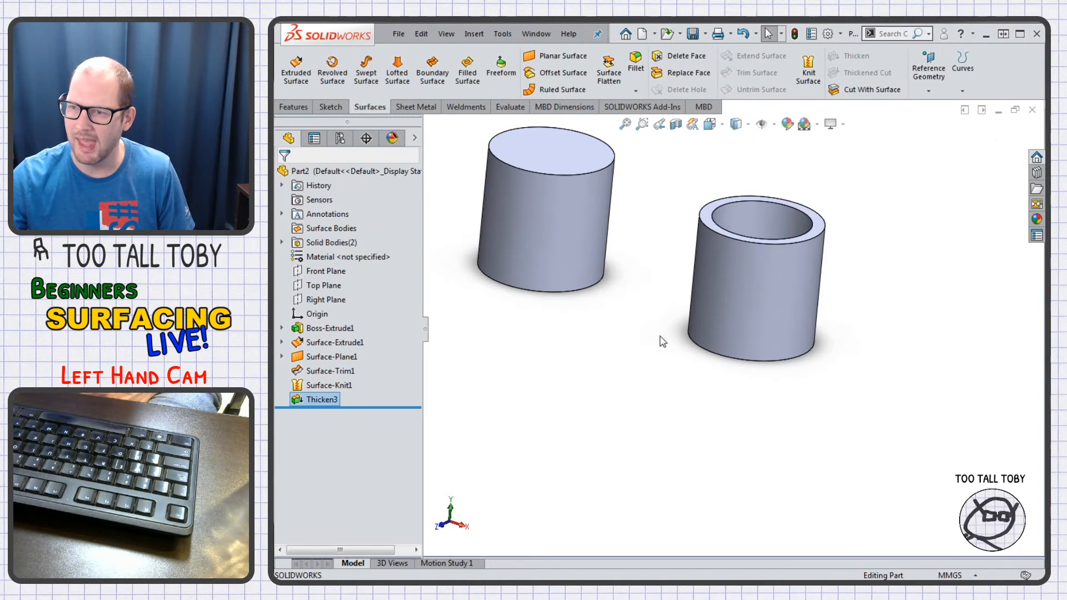
- Inspect the thickened cylinder's walls and base in a section view through the Front Plane
{"action": "mouse_move", "coordinate": [629, 321]}
{"action": "middle_mouse_down"}
{"action": "mouse_move", "coordinate": [619, 407]}
{"action": "mouse_move", "coordinate": [636, 310]}
{"action": "middle_mouse_up"}
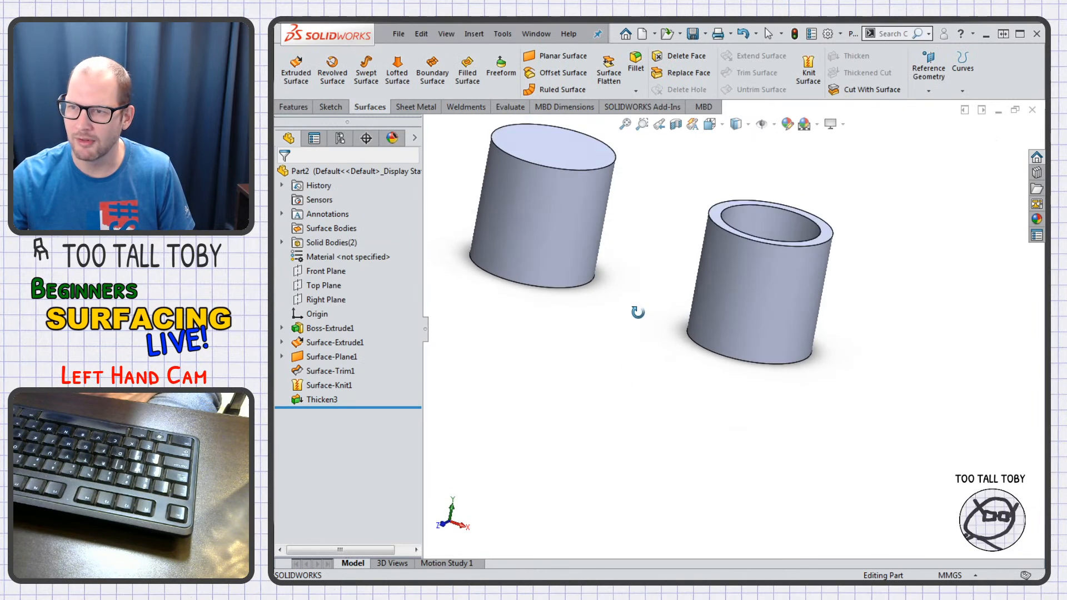
{"action": "left_click", "coordinate": [675, 126]}
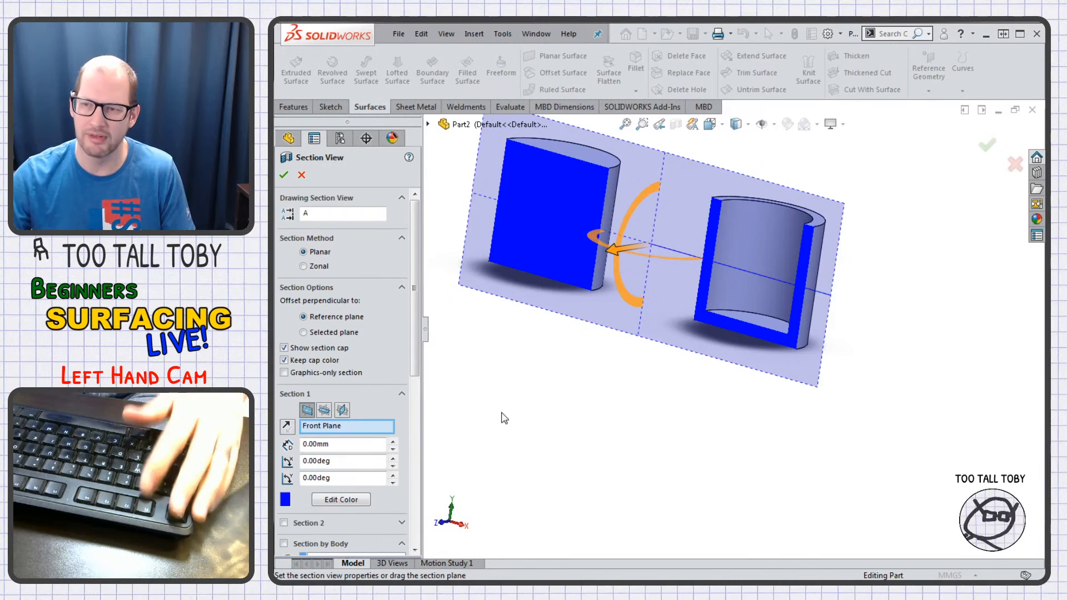
{"action": "key", "text": "Escape"}
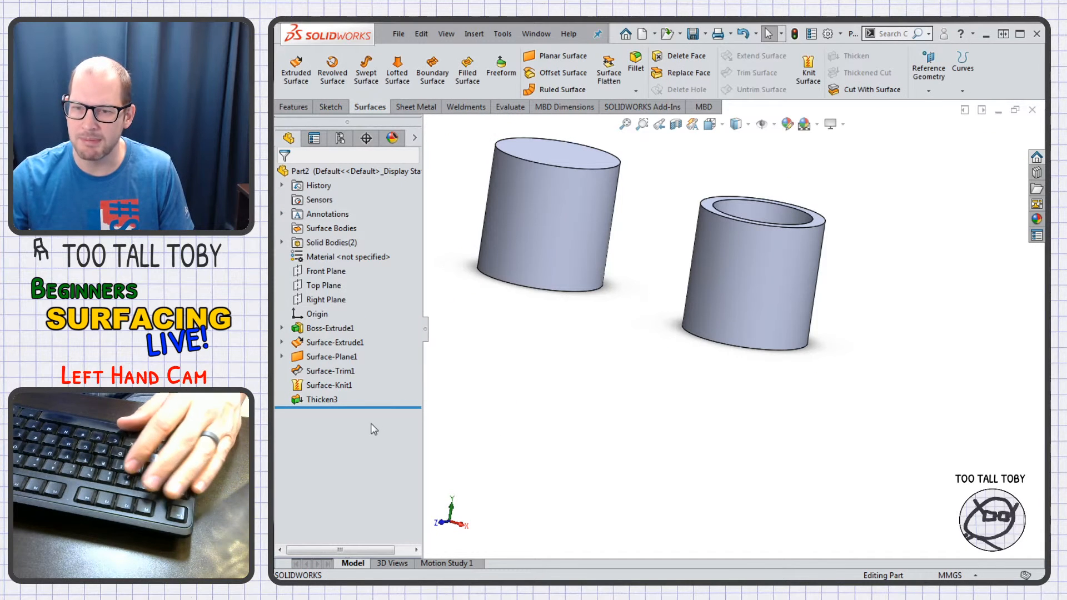
- Delete the Thicken feature that follows the knit
{"action": "left_click", "coordinate": [333, 401]}
{"action": "key", "text": "Delete"}
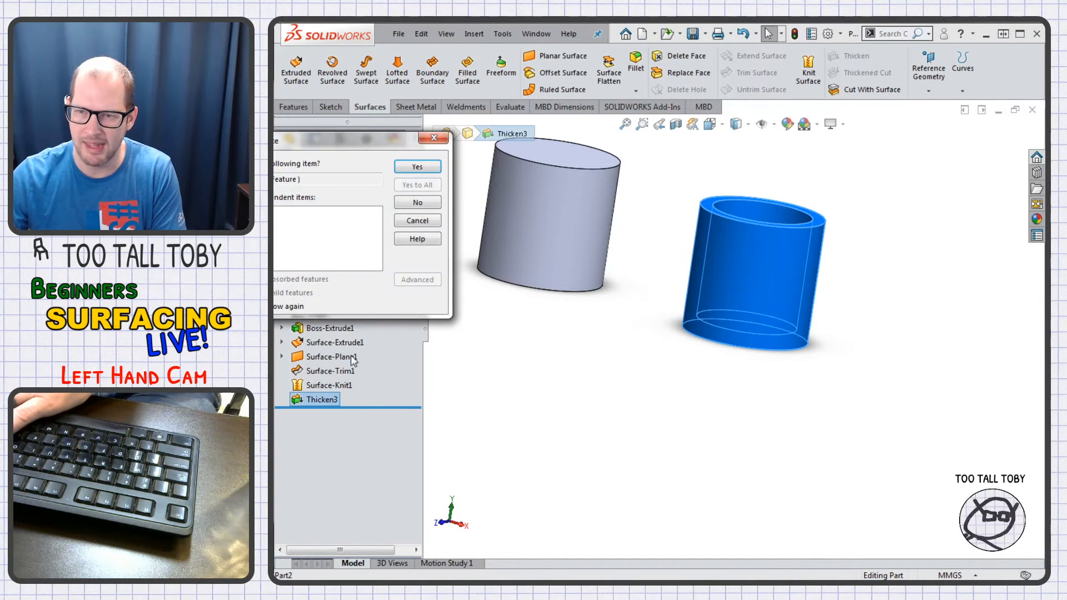
{"action": "left_click", "coordinate": [417, 168]}
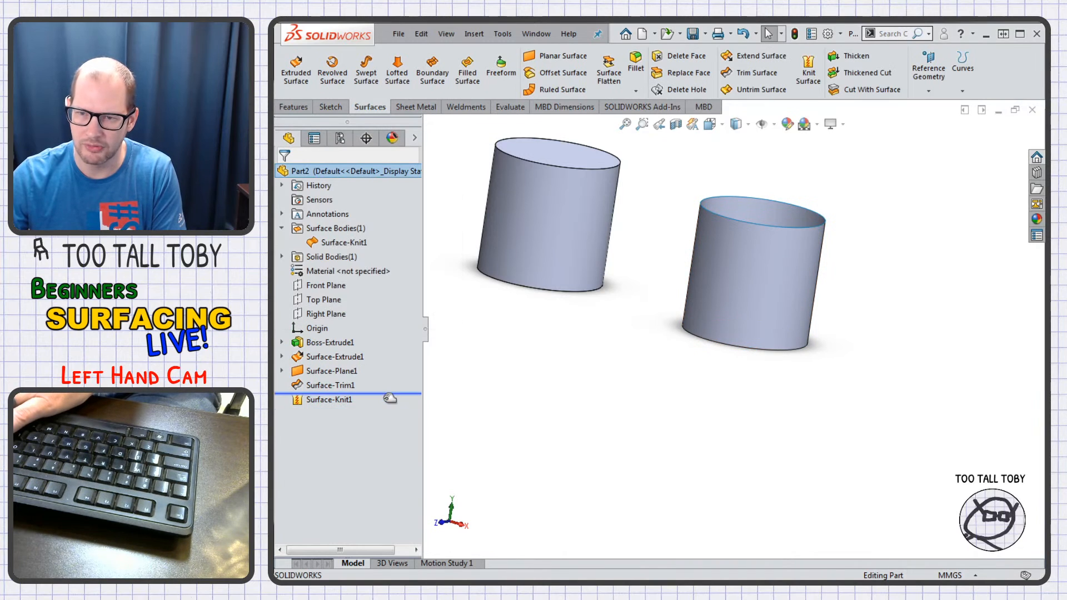
- With the knit rolled back, thicken only the surface cylinder inward by 3 mm and inspect it in a Front Plane section view
{"action": "left_click", "coordinate": [850, 56]}
{"action": "left_click", "coordinate": [760, 216]}
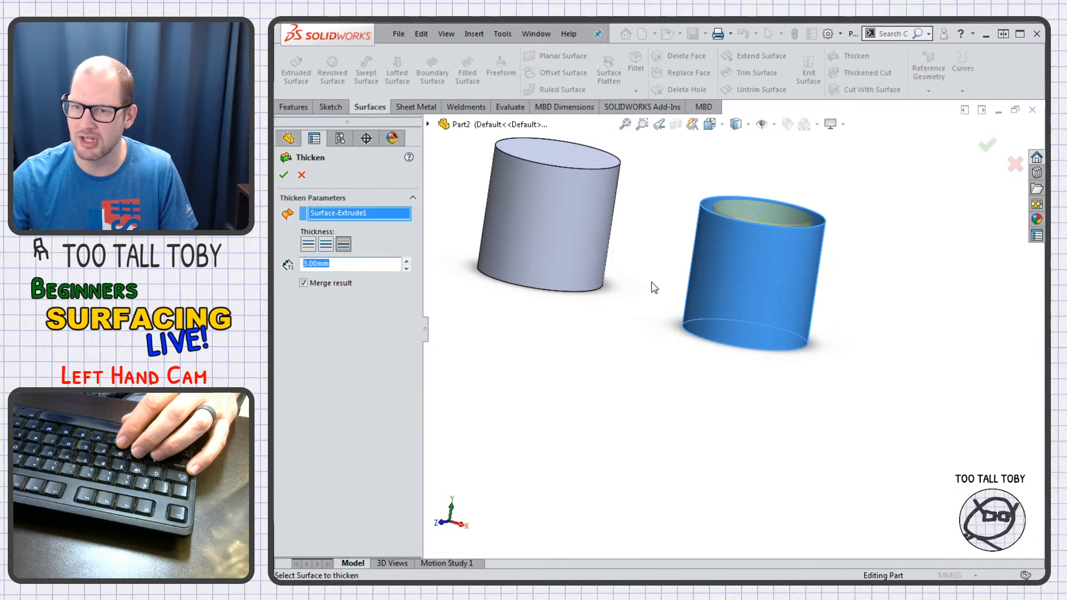
{"action": "middle_click_drag", "start_coordinate": [707, 270], "coordinate": [717, 294]}
{"action": "left_click", "coordinate": [988, 149]}
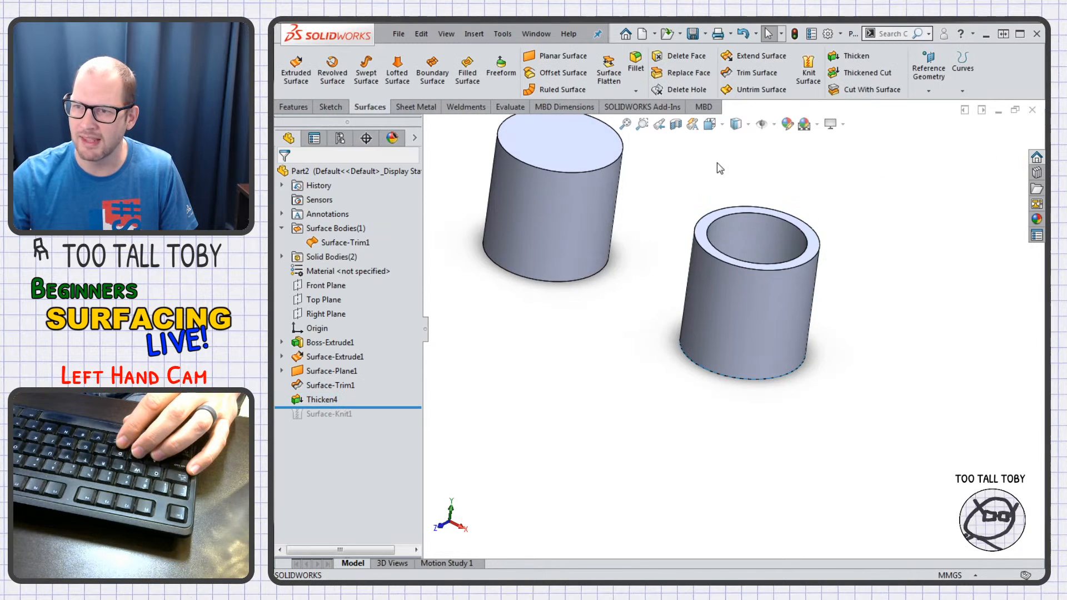
{"action": "left_click", "coordinate": [676, 124]}
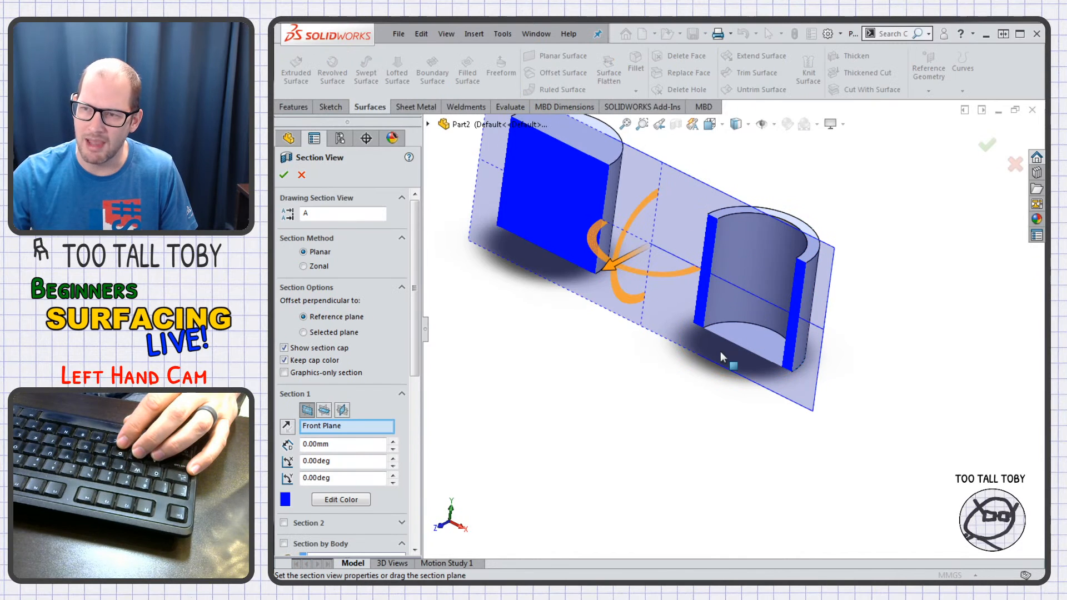
{"action": "key", "text": "Return"}
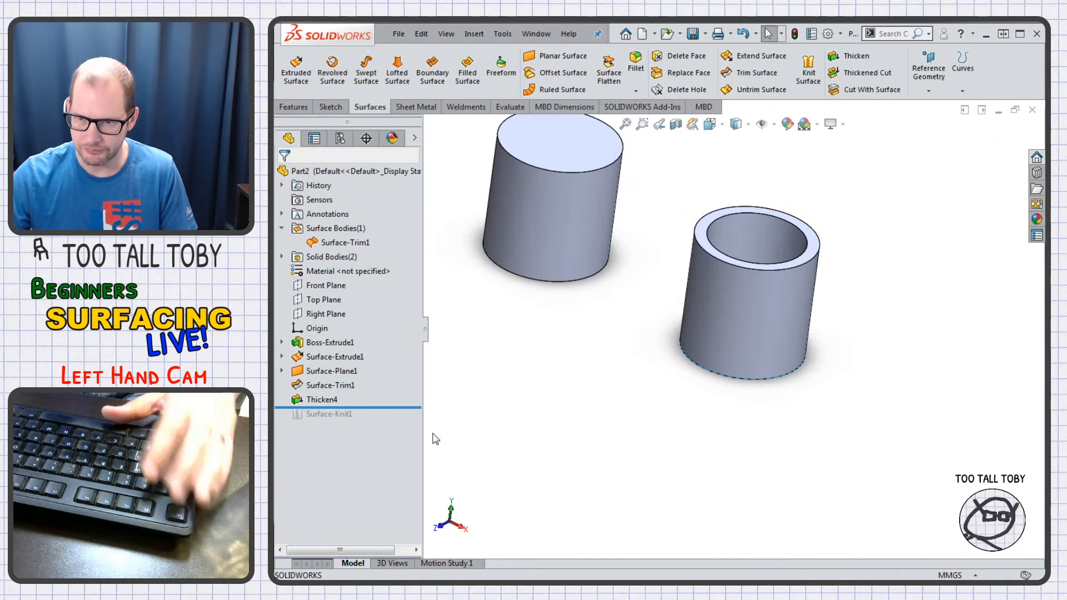
- Roll the model forward past the knit and delete the Thicken feature placed before it
{"action": "left_click_drag", "start_coordinate": [396, 408], "coordinate": [368, 426]}
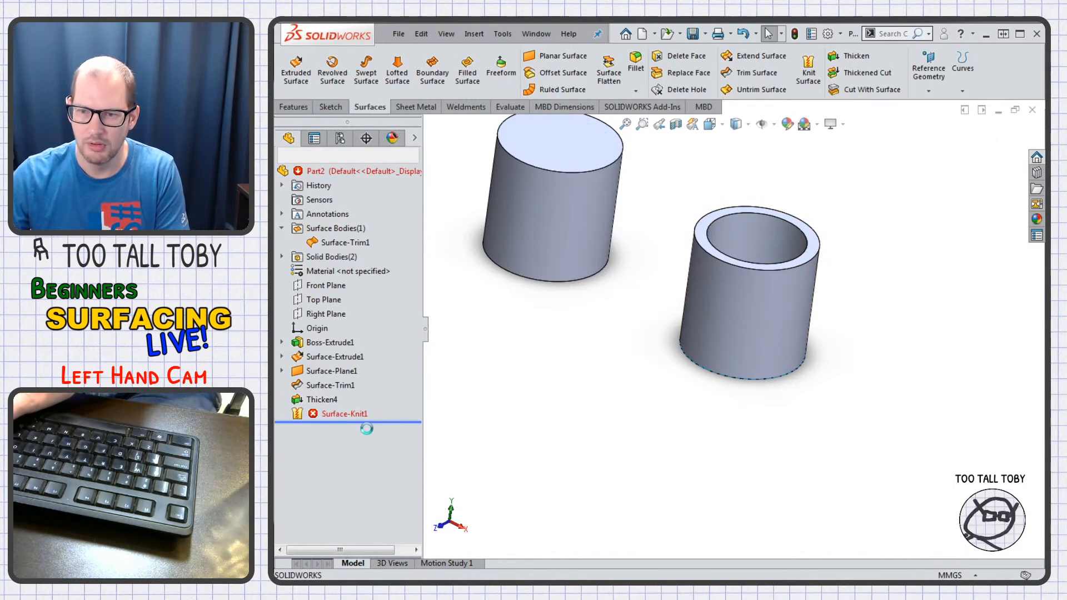
{"action": "left_click", "coordinate": [322, 400]}
{"action": "key", "text": "Delete"}
{"action": "left_click", "coordinate": [417, 167]}
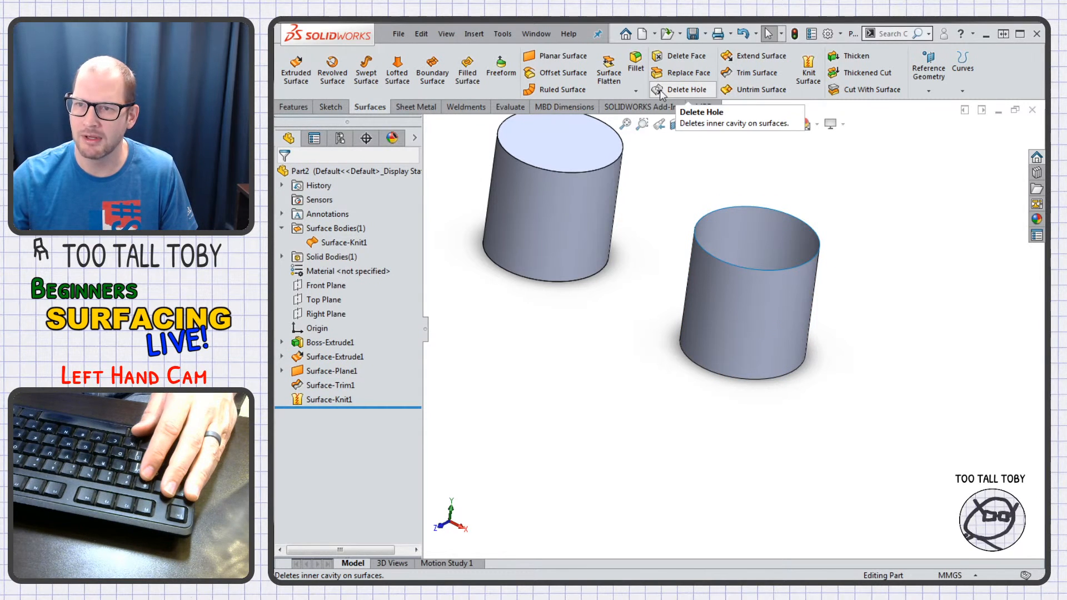
- Close the knitted cylinder's open top with a Filled Surface bounded by its circular edge, using Contact and without merging the result
{"action": "left_click", "coordinate": [468, 84]}
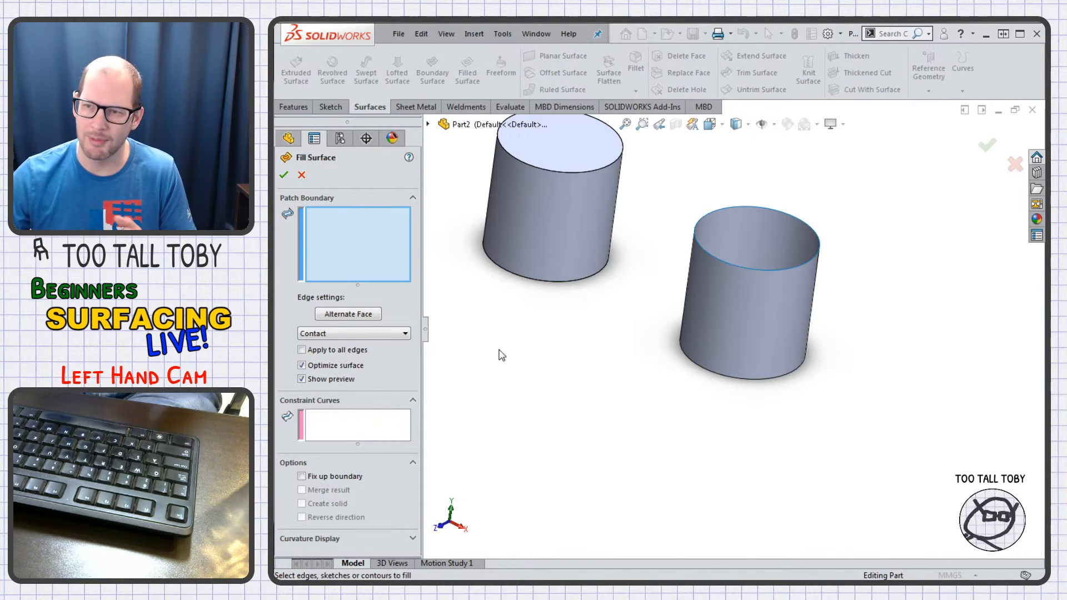
{"action": "scroll", "coordinate": [695, 301], "scroll_direction": "up", "scroll_amount": 4}
{"action": "scroll", "coordinate": [847, 386], "scroll_direction": "down", "scroll_amount": 5}
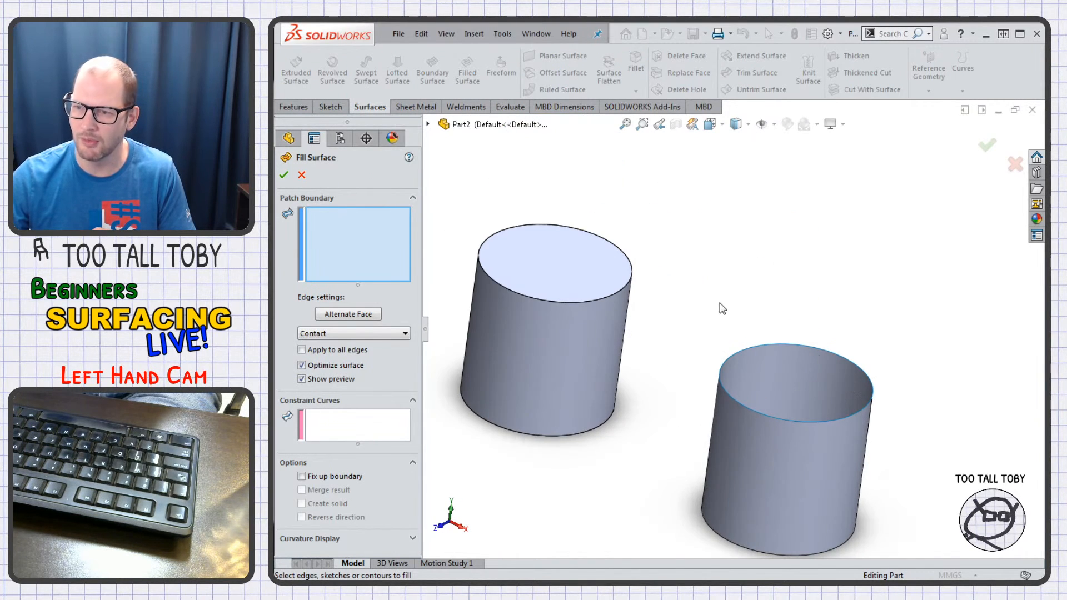
{"action": "left_click", "coordinate": [759, 348]}
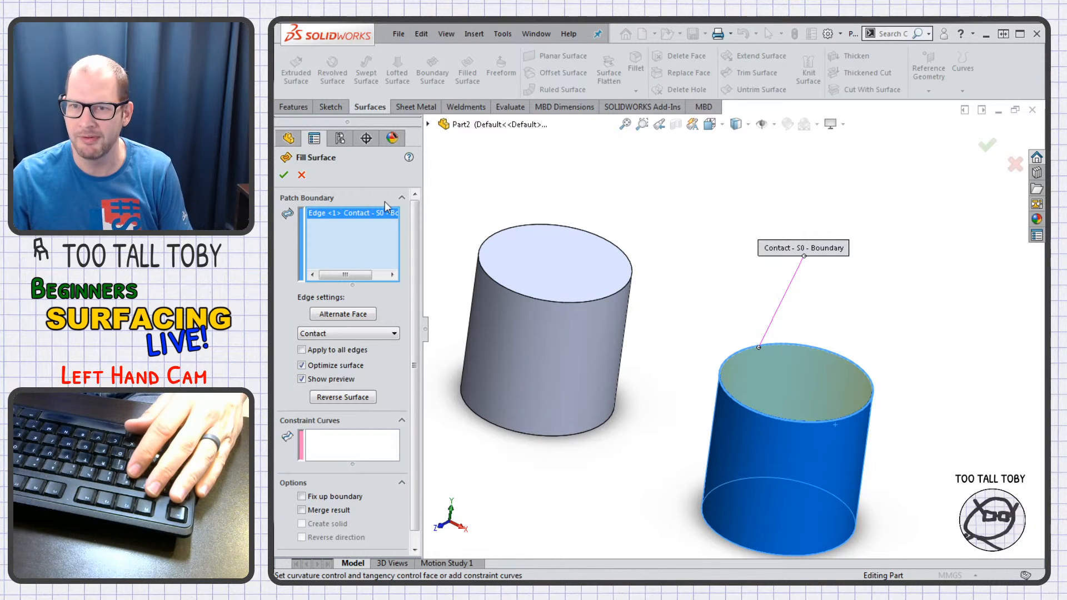
{"action": "left_click", "coordinate": [284, 178]}
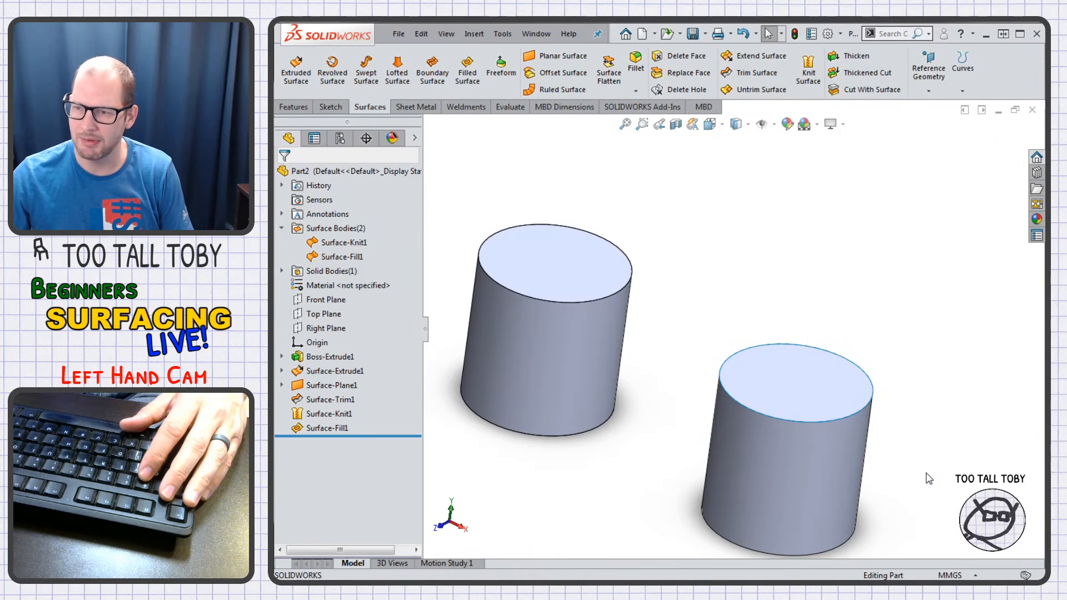
- Knit the filled top to the knitted cylinder at a 0.10 mm tolerance, without creating a solid or merging entities
{"action": "scroll", "coordinate": [898, 419], "scroll_direction": "up", "scroll_amount": 2}
{"action": "scroll", "coordinate": [894, 450], "scroll_direction": "down", "scroll_amount": 3}
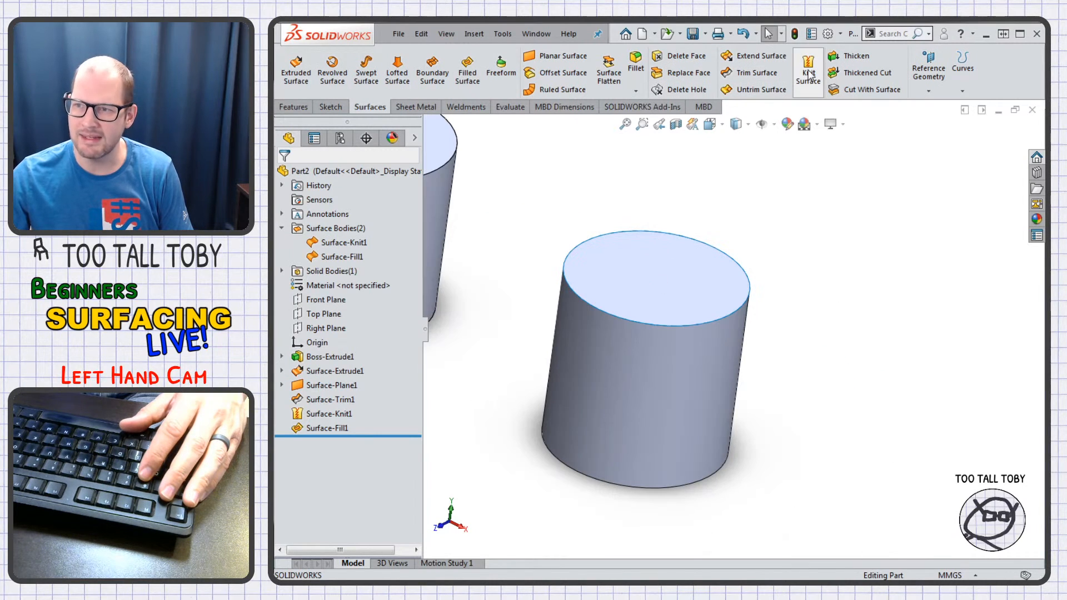
{"action": "left_click", "coordinate": [347, 243]}
{"action": "left_click", "coordinate": [808, 69]}
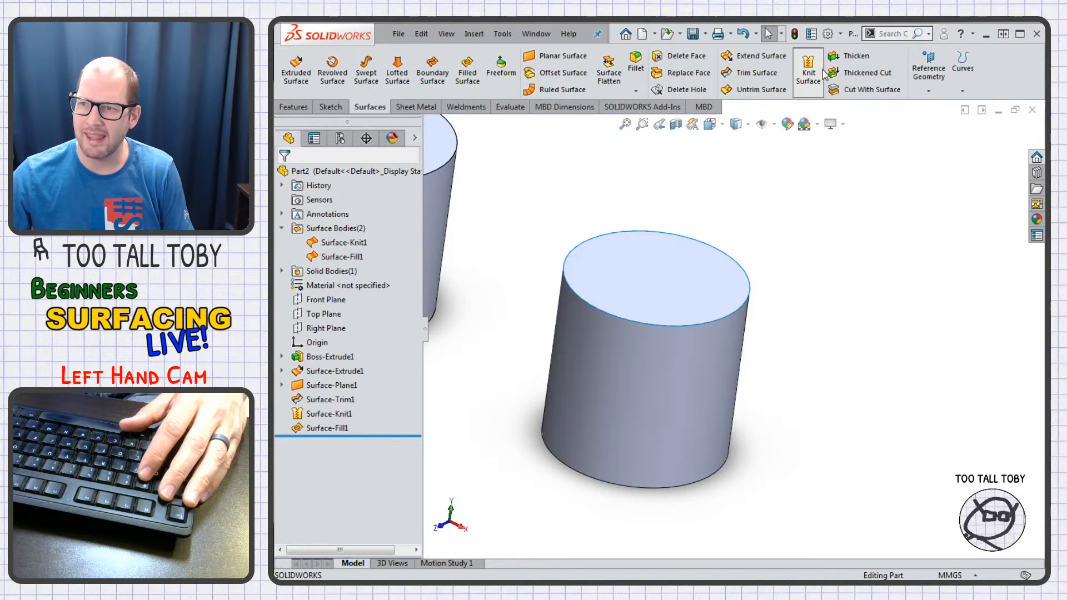
{"action": "left_click", "coordinate": [652, 306]}
{"action": "left_click", "coordinate": [621, 382]}
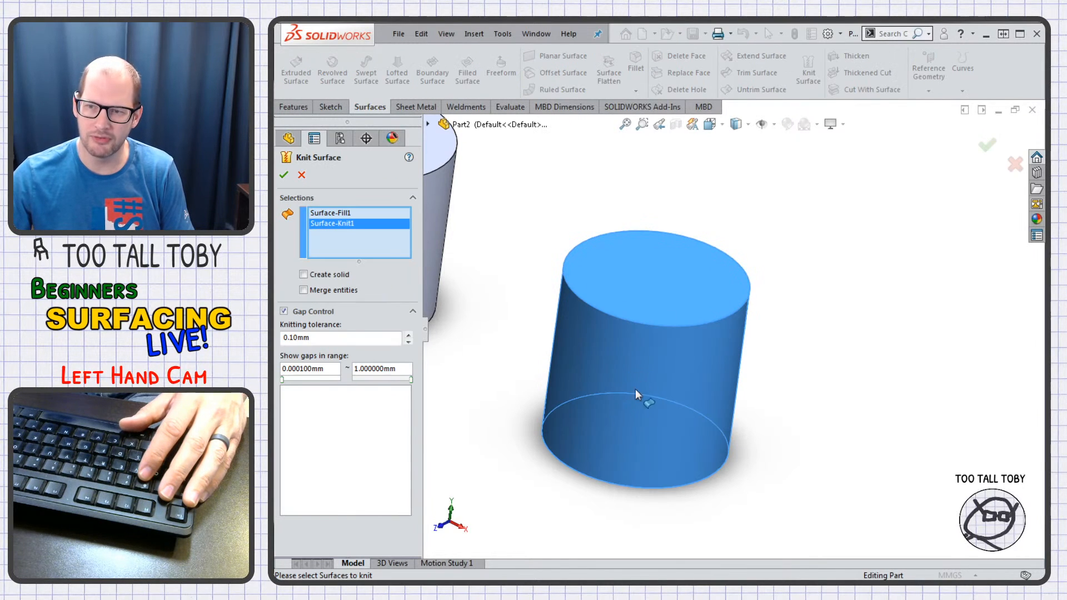
{"action": "left_click", "coordinate": [283, 176]}
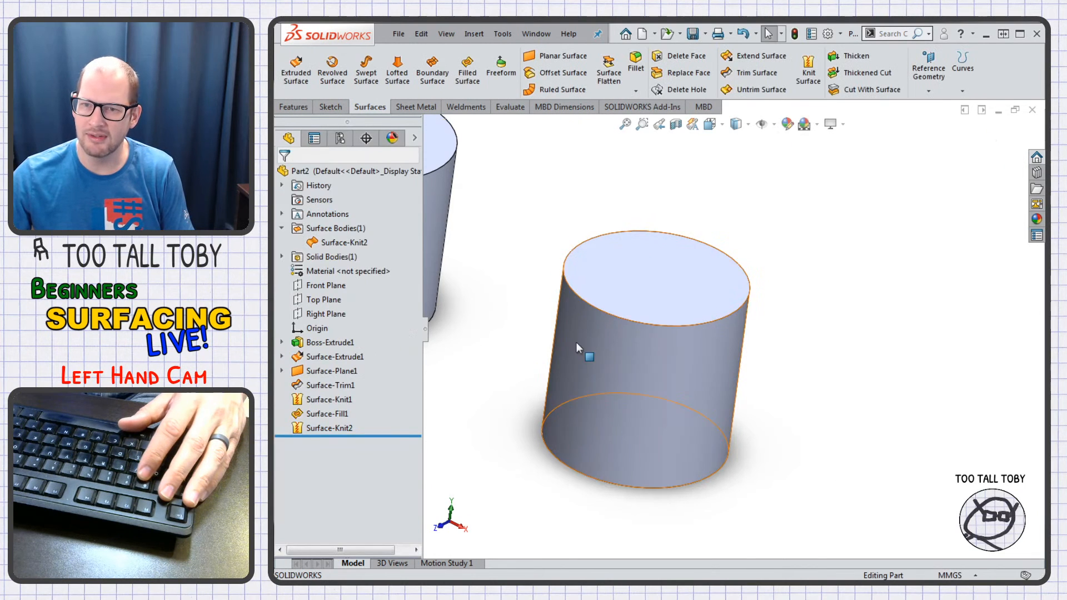
- Compare the interiors of the solid cylinder and the closed surface cylinder in a Front Plane section view
{"action": "scroll", "coordinate": [590, 356], "scroll_direction": "up", "scroll_amount": 5}
{"action": "scroll", "coordinate": [612, 334], "scroll_direction": "down", "scroll_amount": 3}
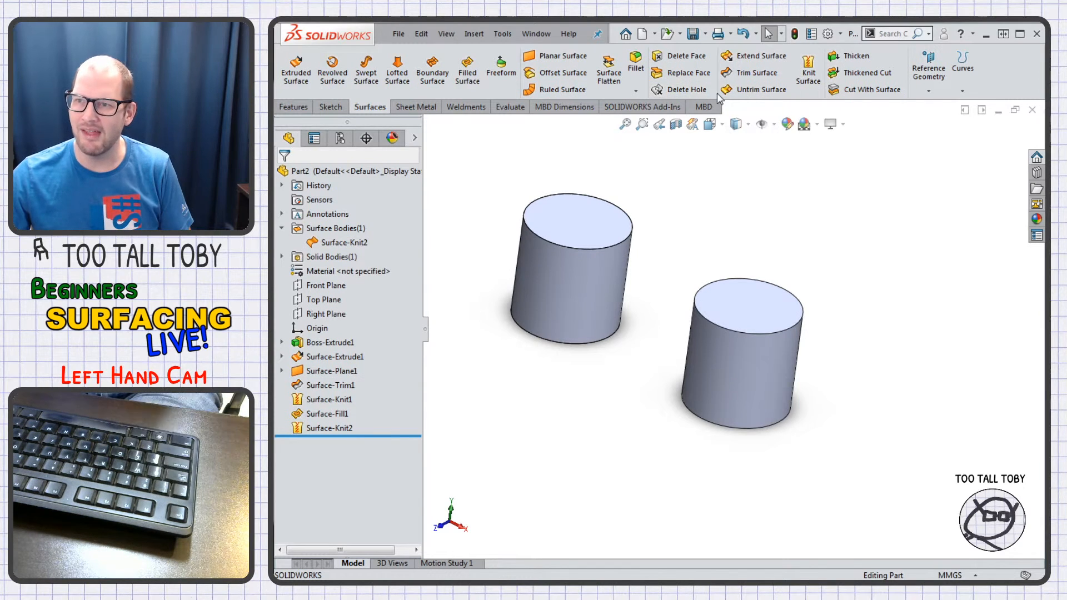
{"action": "left_click", "coordinate": [676, 124]}
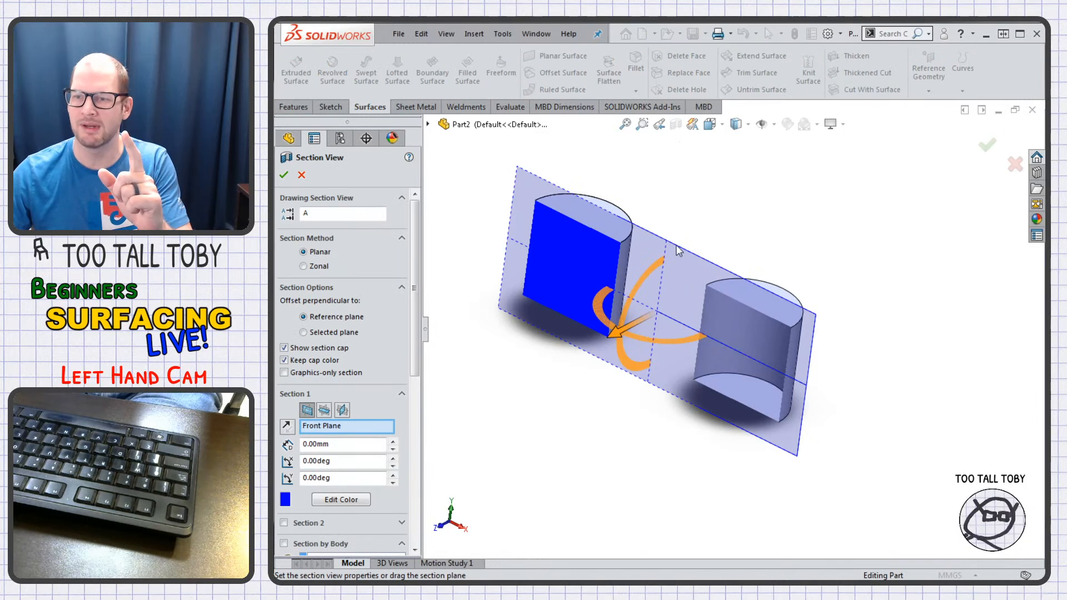
{"action": "key", "text": "Escape"}
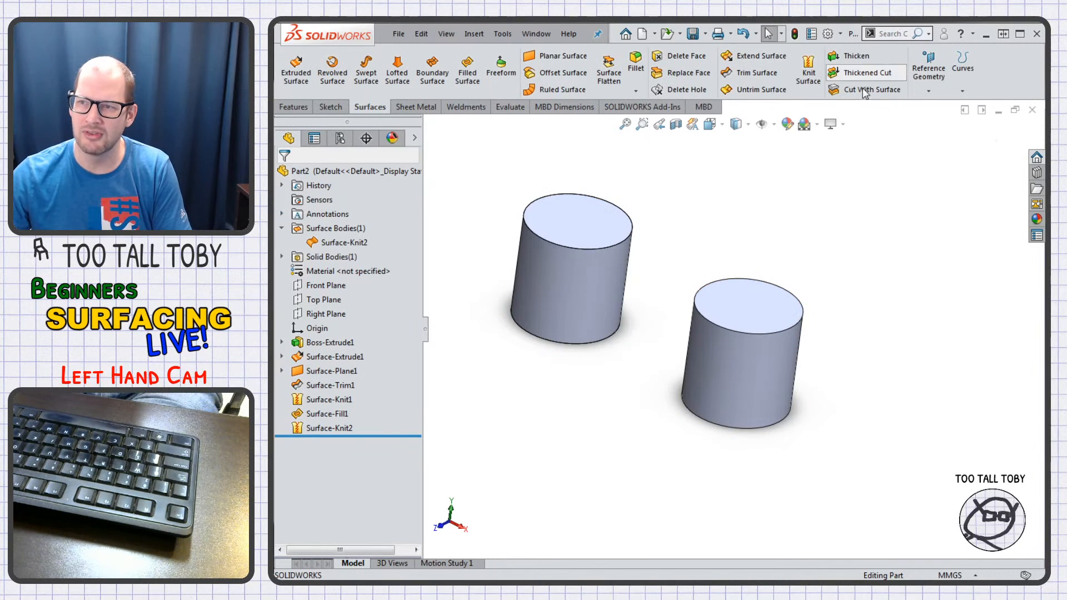
- Thicken the closed knitted surface cylinder using Create solid from enclosed volume, with Merge result enabled
{"action": "left_click", "coordinate": [852, 57]}
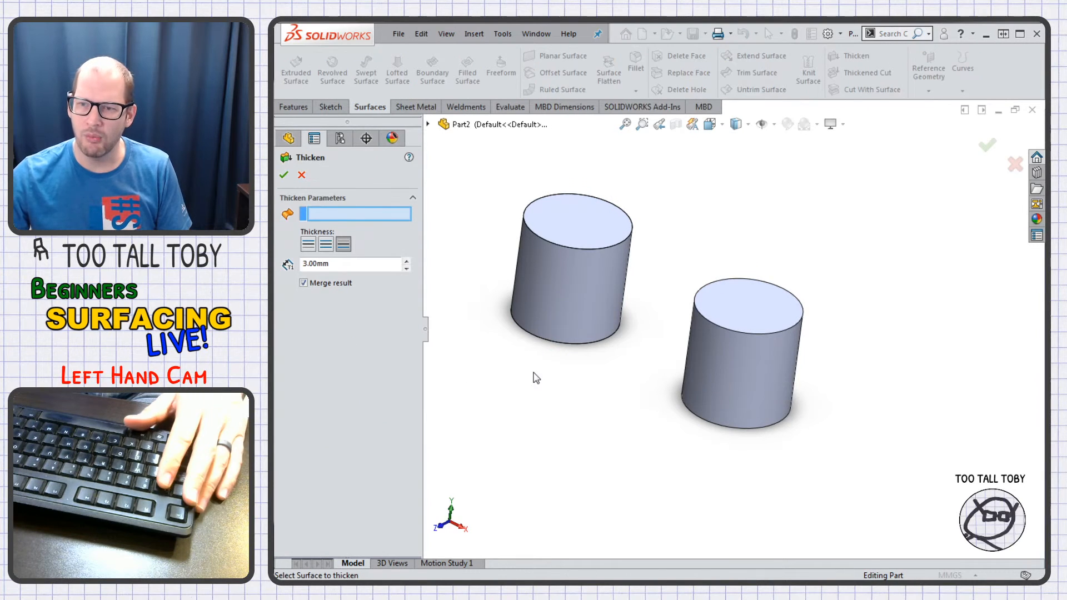
{"action": "middle_click_drag", "start_coordinate": [673, 389], "coordinate": [461, 337], "text": "ctrl"}
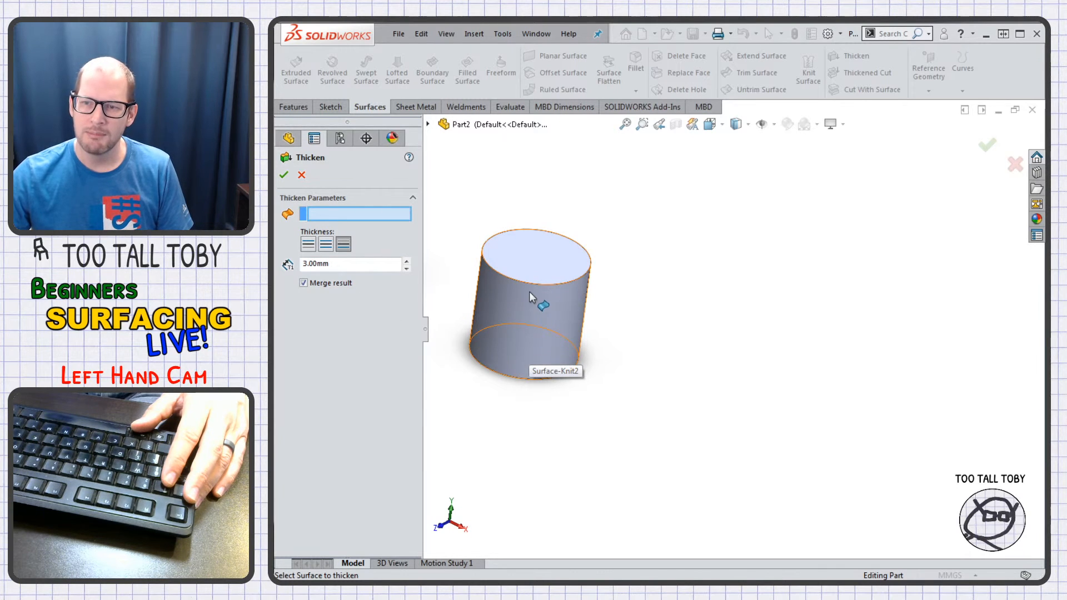
{"action": "left_click", "coordinate": [527, 275]}
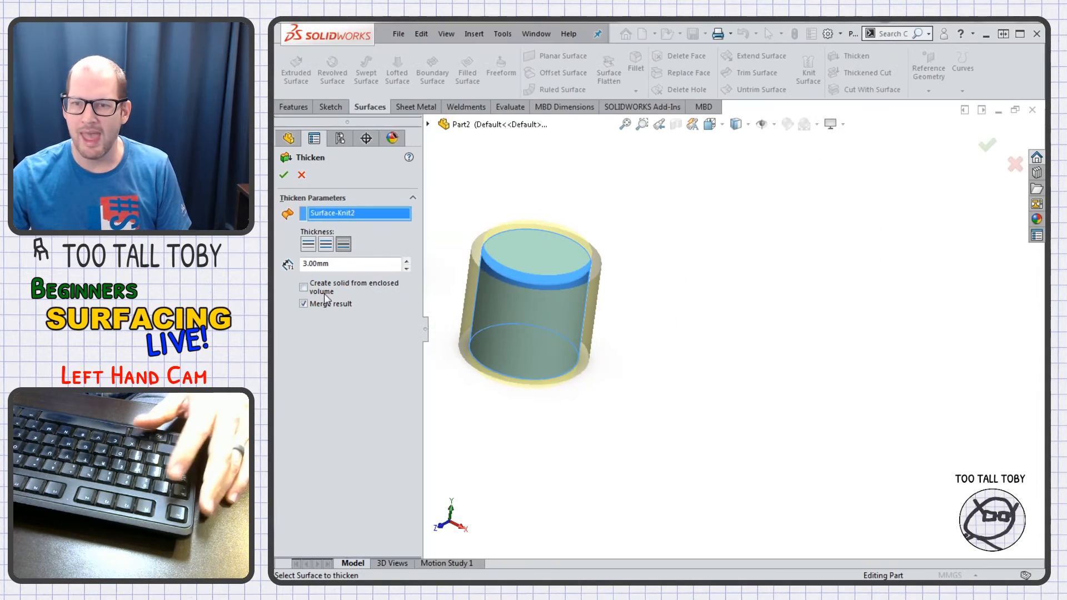
{"action": "left_click", "coordinate": [304, 288]}
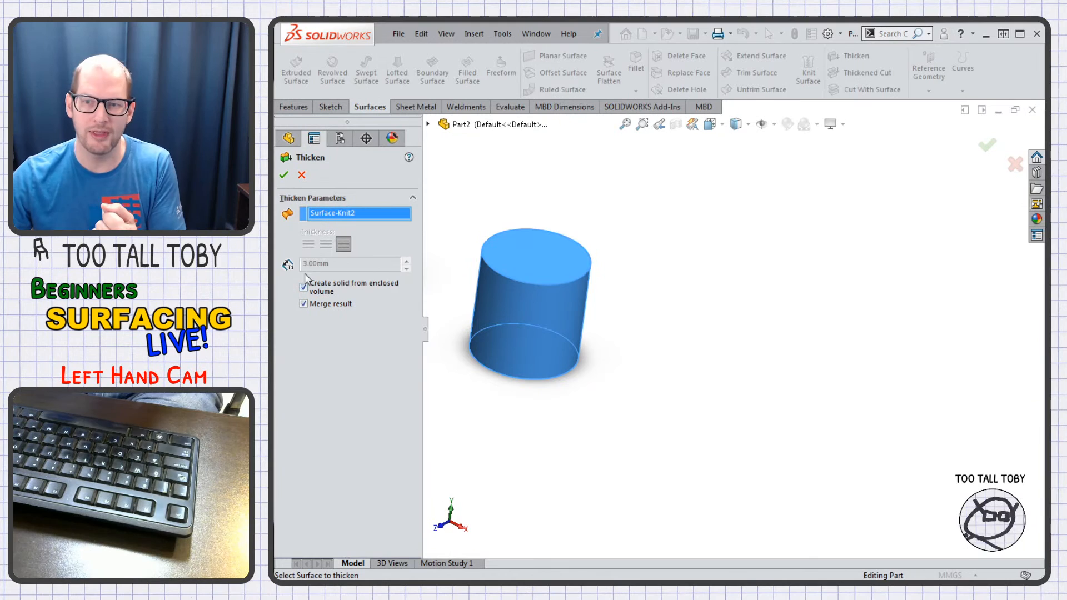
{"action": "left_click", "coordinate": [284, 174]}
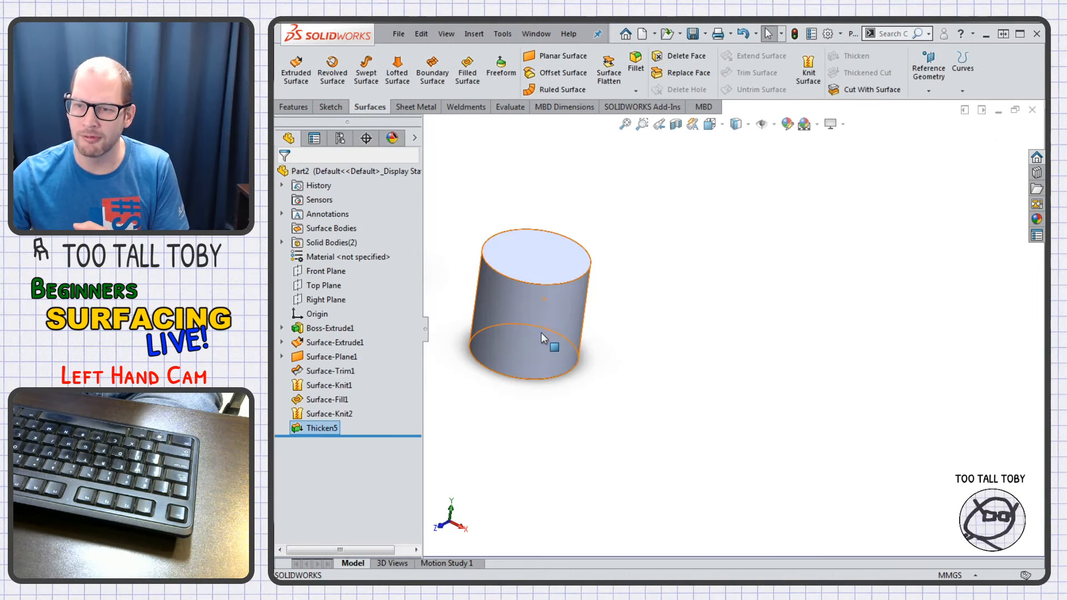
- Examine the interiors of both cylinders in a Front Plane section view
{"action": "key", "text": "f"}
{"action": "key", "text": "Escape"}
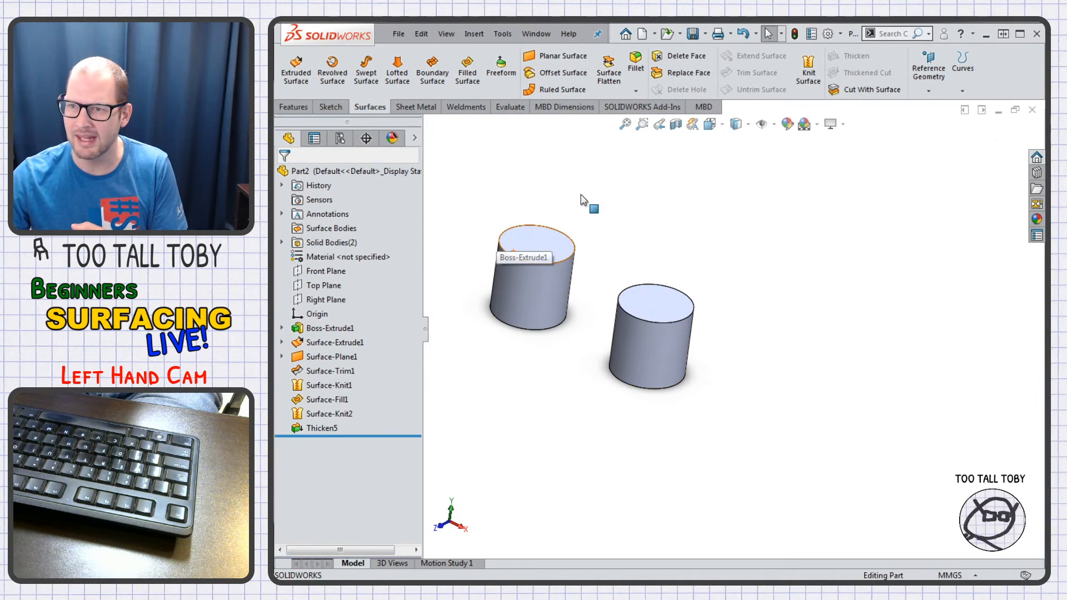
{"action": "left_click", "coordinate": [676, 124]}
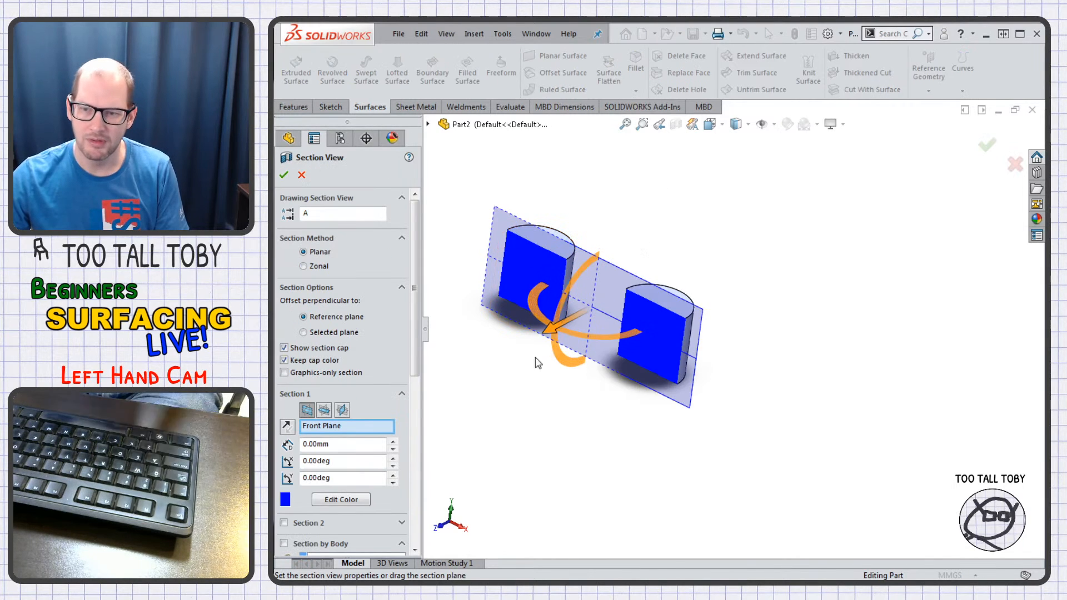
{"action": "key", "text": "Escape"}
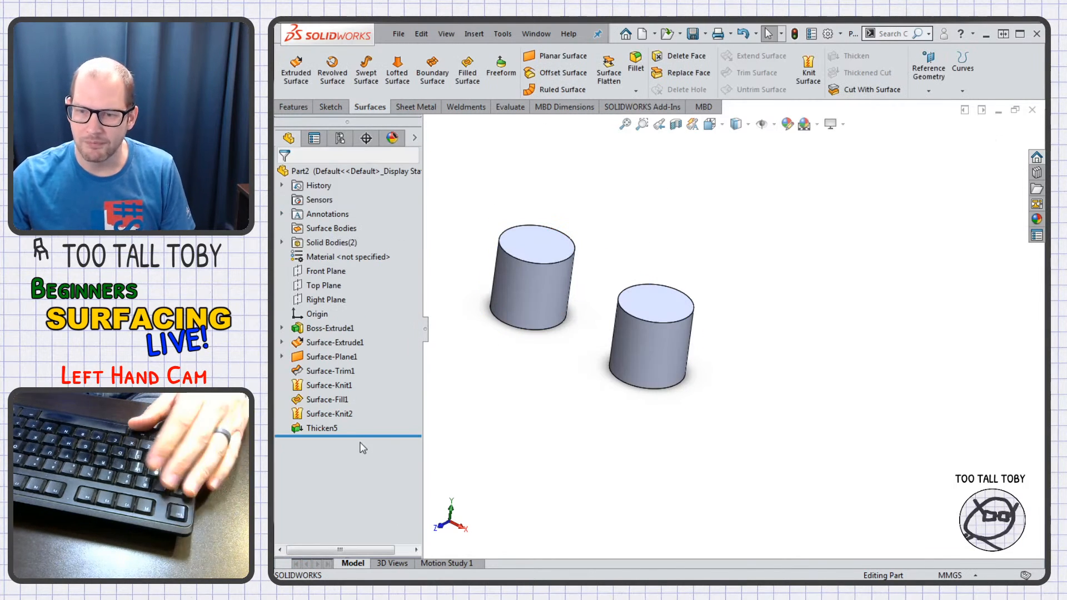
- Roll the model back to just after the solid cylinder and sketch a 30 mm diameter circle beside it on the Top Plane
{"action": "left_click_drag", "start_coordinate": [362, 435], "coordinate": [378, 342]}
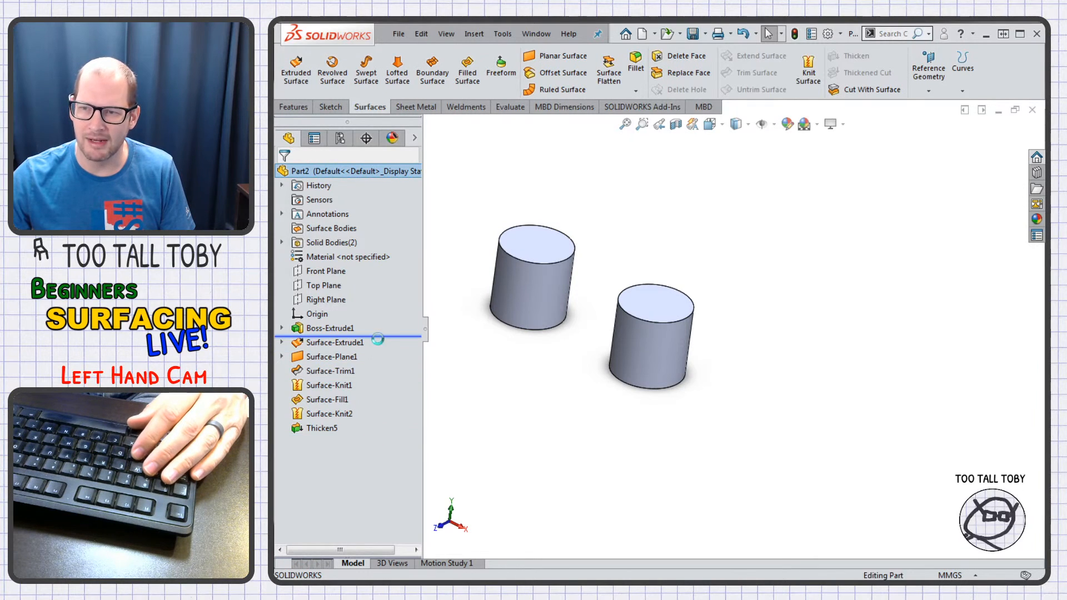
{"action": "left_click", "coordinate": [340, 284]}
{"action": "left_click", "coordinate": [333, 265]}
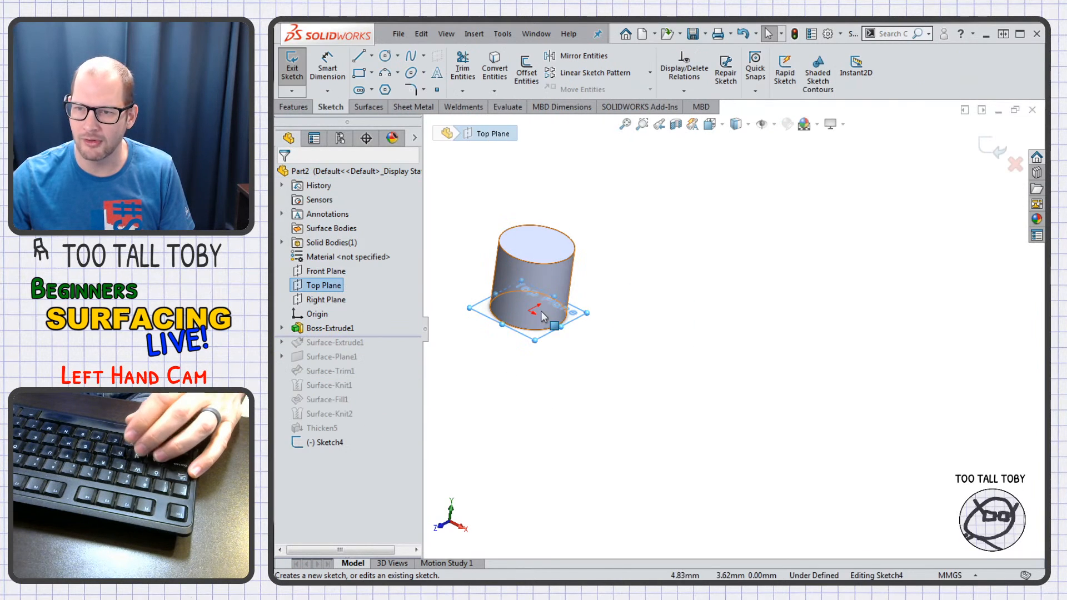
{"action": "key", "text": "s"}
{"action": "left_click", "coordinate": [628, 367]}
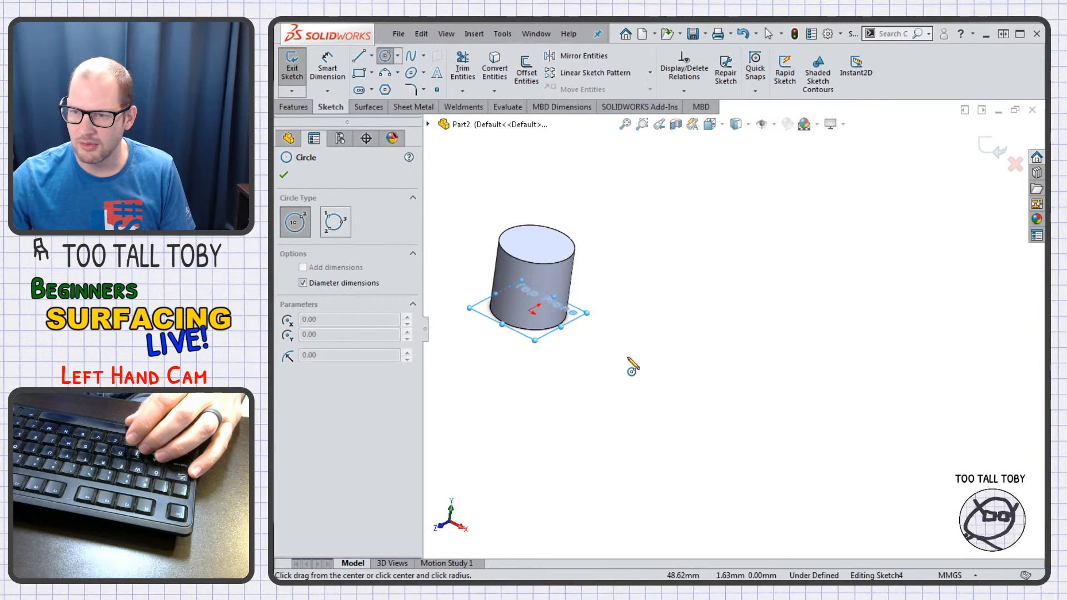
{"action": "left_click", "coordinate": [628, 358]}
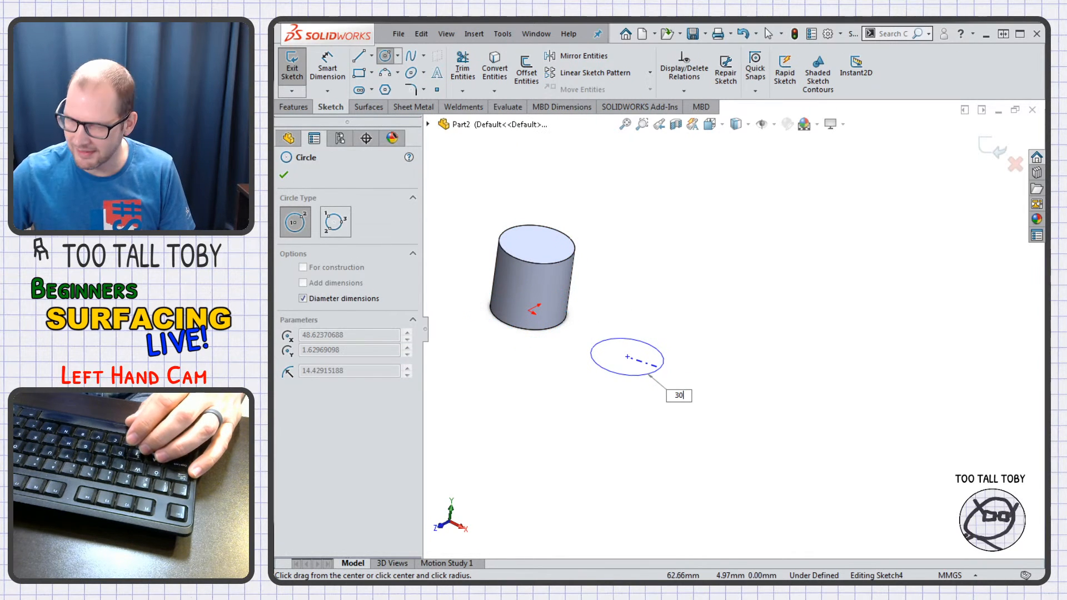
{"action": "key", "text": "Return"}
- Extrude the 30 mm circle as a surface to form a new open cylinder
{"action": "key", "text": "s"}
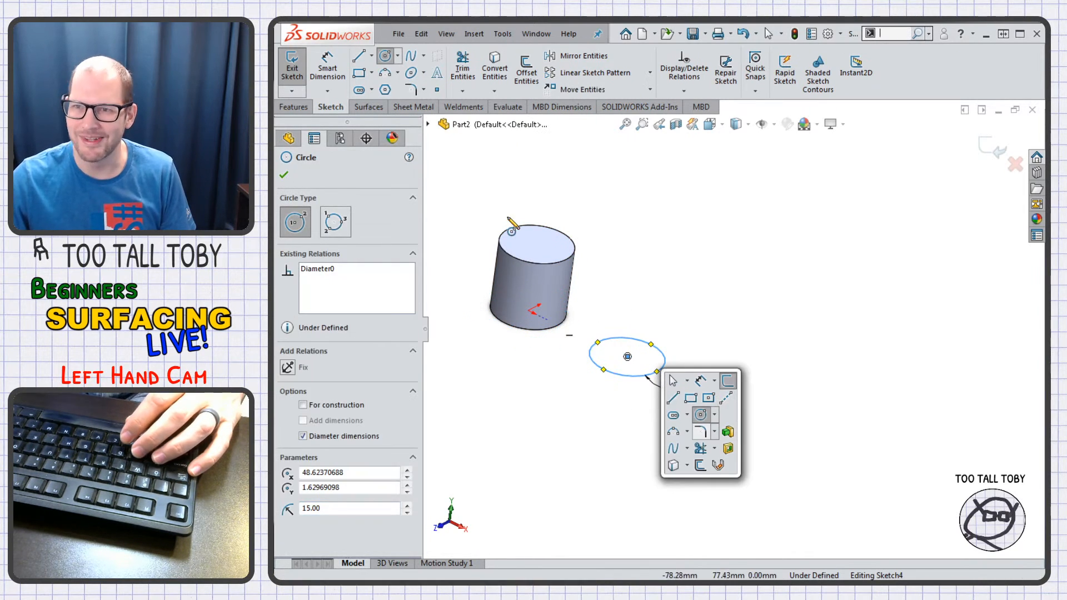
{"action": "left_click", "coordinate": [370, 107]}
{"action": "left_click", "coordinate": [303, 83]}
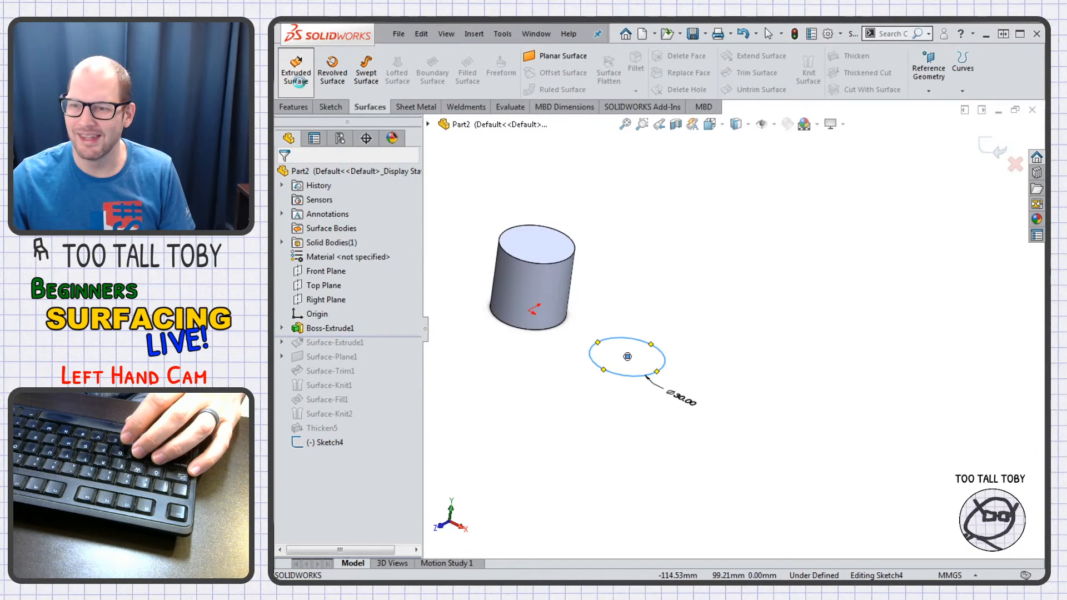
{"action": "key", "text": "Return"}
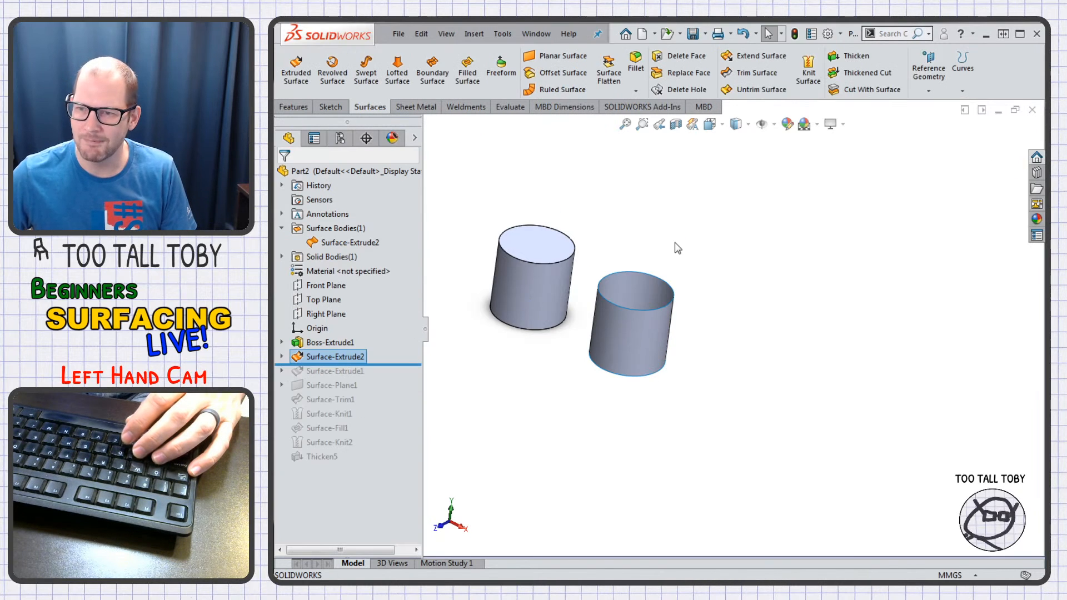
- Close the new surface cylinder's top with a Planar Surface bounded by its circular edge
{"action": "left_click", "coordinate": [560, 55]}
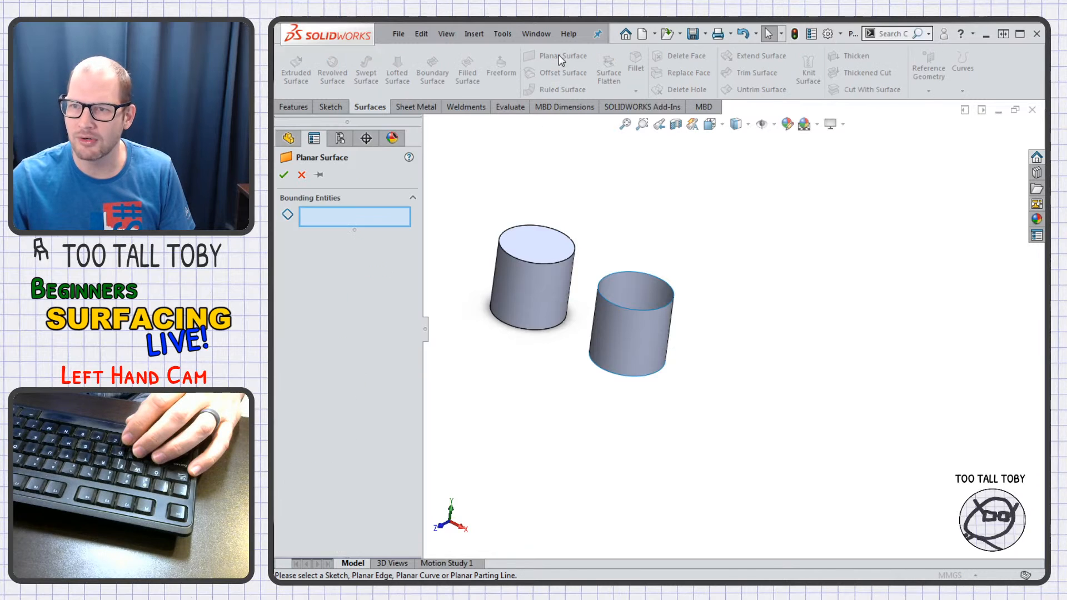
{"action": "left_click", "coordinate": [632, 271]}
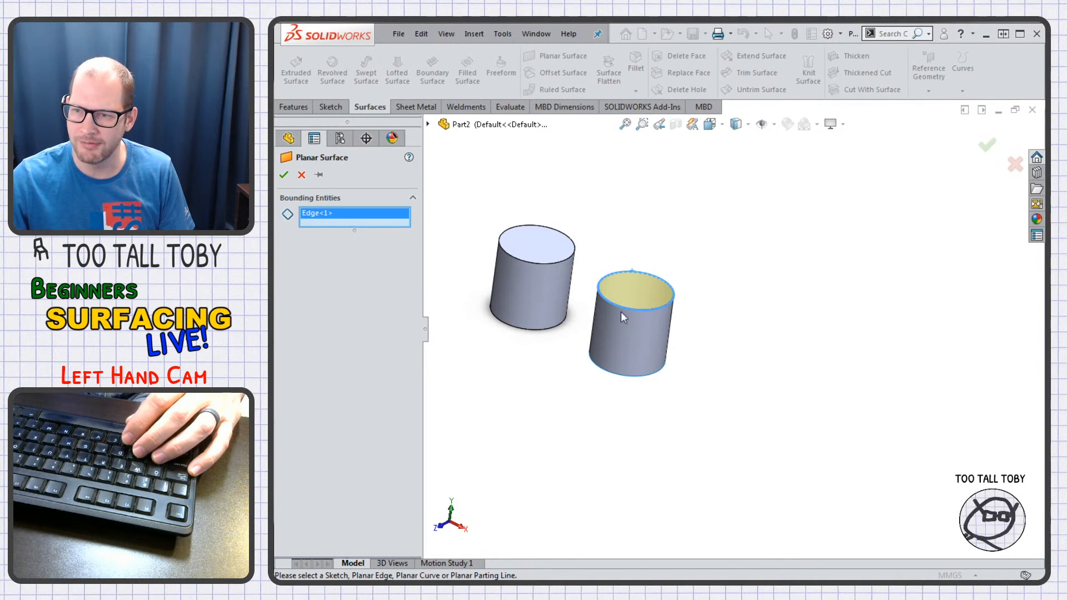
{"action": "left_click", "coordinate": [987, 146]}
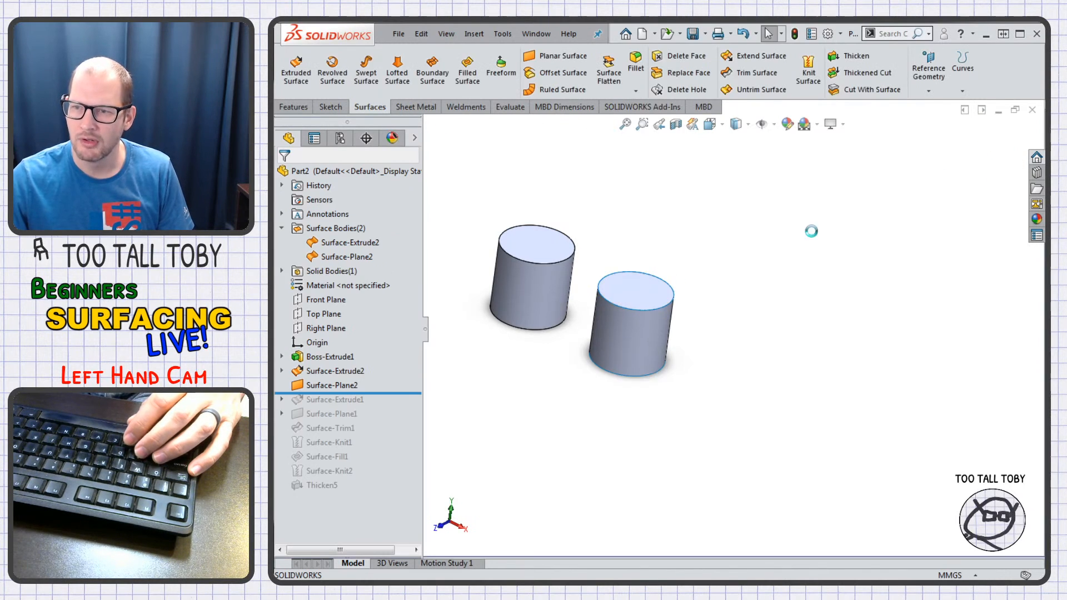
- Close the new surface cylinder's bottom with a Filled Surface on its circular edge, using Contact and without merging the result
{"action": "left_click", "coordinate": [468, 71]}
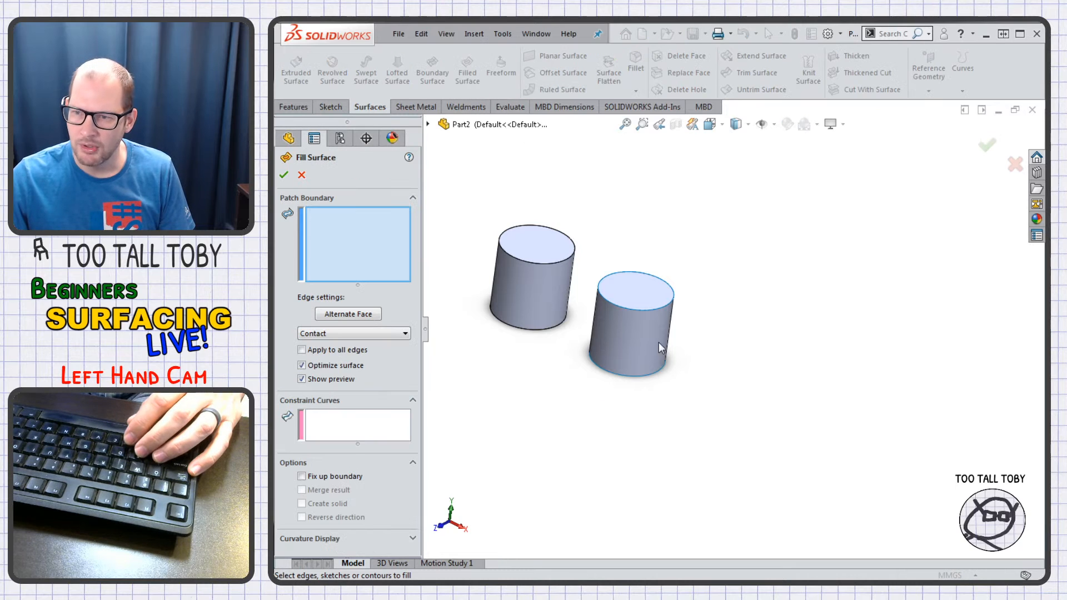
{"action": "key", "text": "Up"}
{"action": "key", "text": "Up"}
{"action": "key", "text": "Up"}
{"action": "key", "text": "Up"}
{"action": "left_click", "coordinate": [644, 331]}
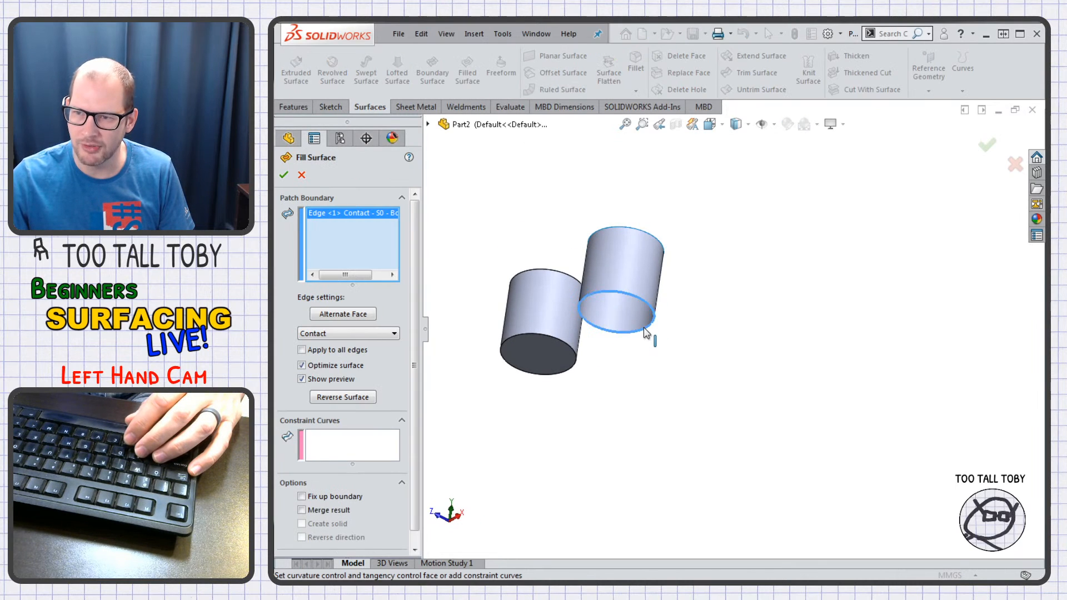
{"action": "key", "text": "Return"}
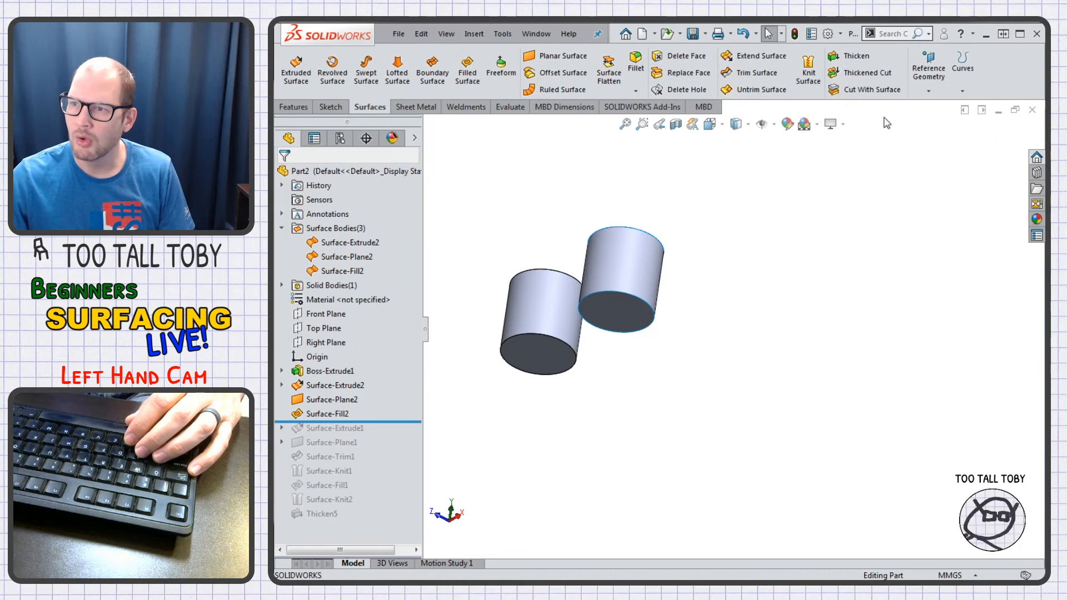
{"action": "left_click", "coordinate": [856, 57]}
{"action": "left_click", "coordinate": [599, 309]}
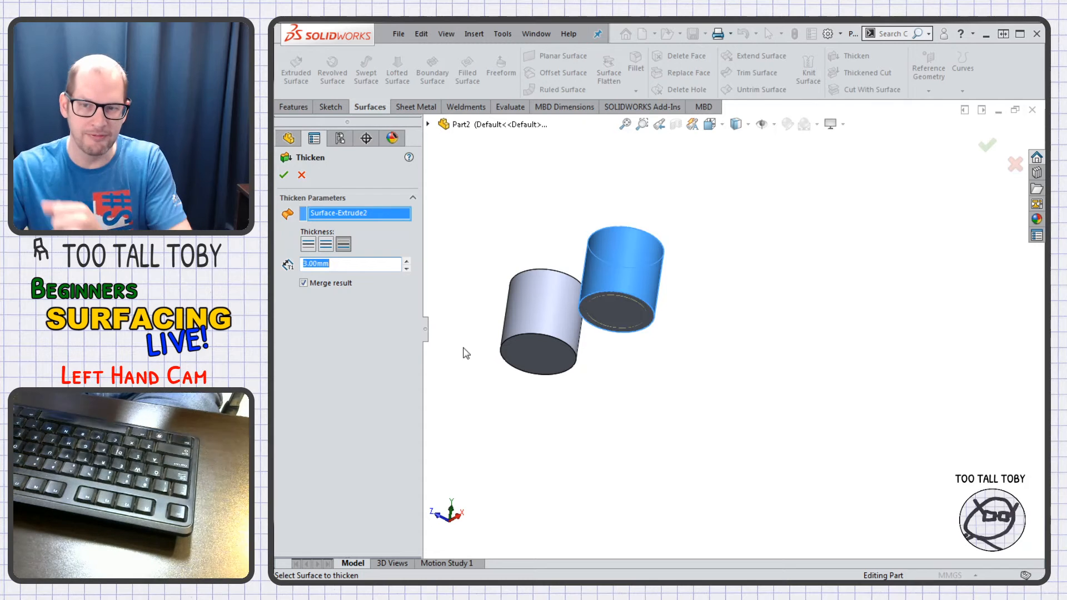
{"action": "key", "text": "Escape"}
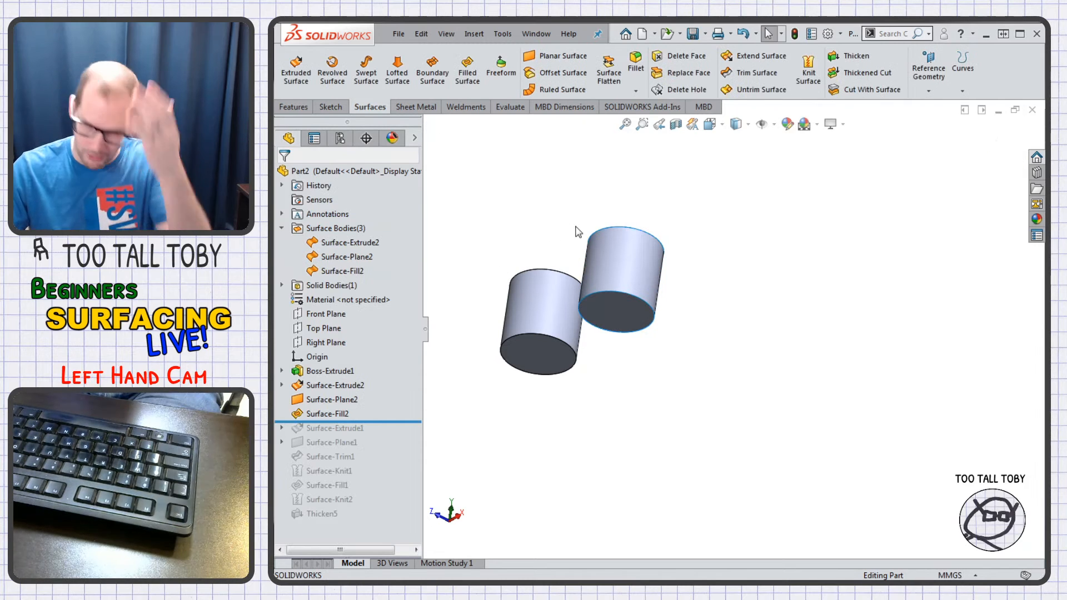
- Knit the cylinder wall, filled bottom and planar top at a 0.10 mm tolerance, without creating a solid or merging entities
{"action": "left_click", "coordinate": [808, 72]}
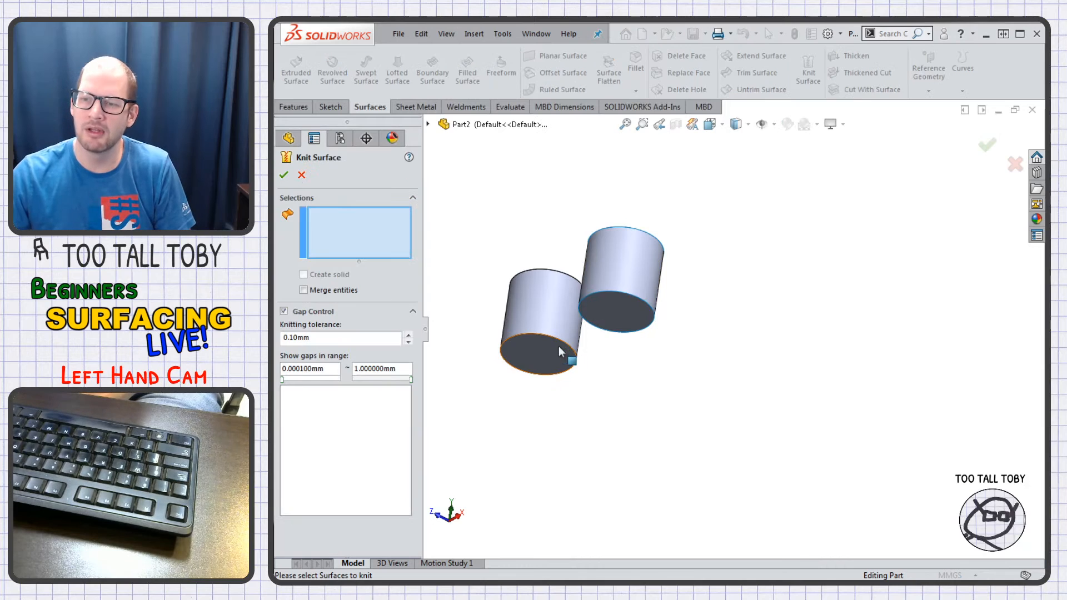
{"action": "left_click", "coordinate": [618, 305]}
{"action": "left_click", "coordinate": [606, 305]}
{"action": "middle_click_drag", "start_coordinate": [605, 302], "coordinate": [629, 439]}
{"action": "left_click", "coordinate": [638, 295]}
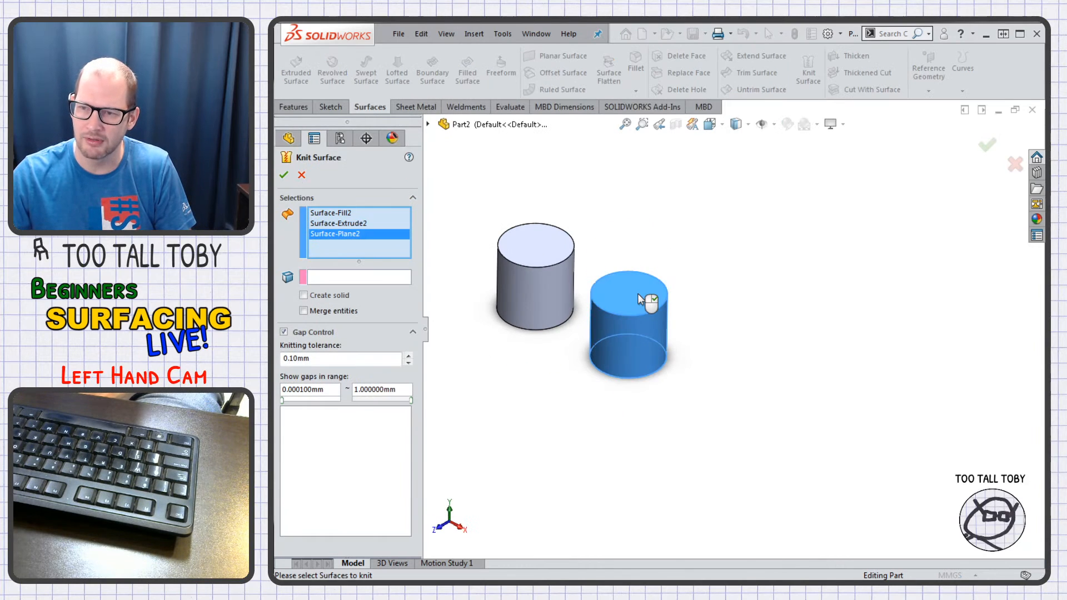
{"action": "left_click", "coordinate": [284, 175]}
- Thicken the newly knitted cylinder into a solid using Create solid from enclosed volume, keeping Merge result enabled
{"action": "left_click", "coordinate": [855, 56]}
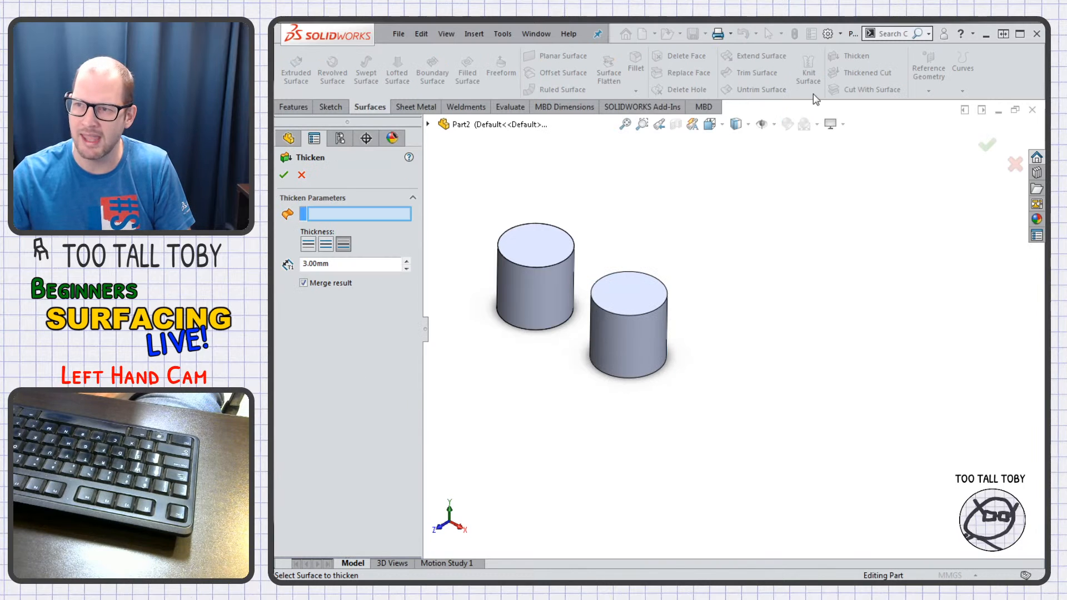
{"action": "left_click", "coordinate": [637, 310]}
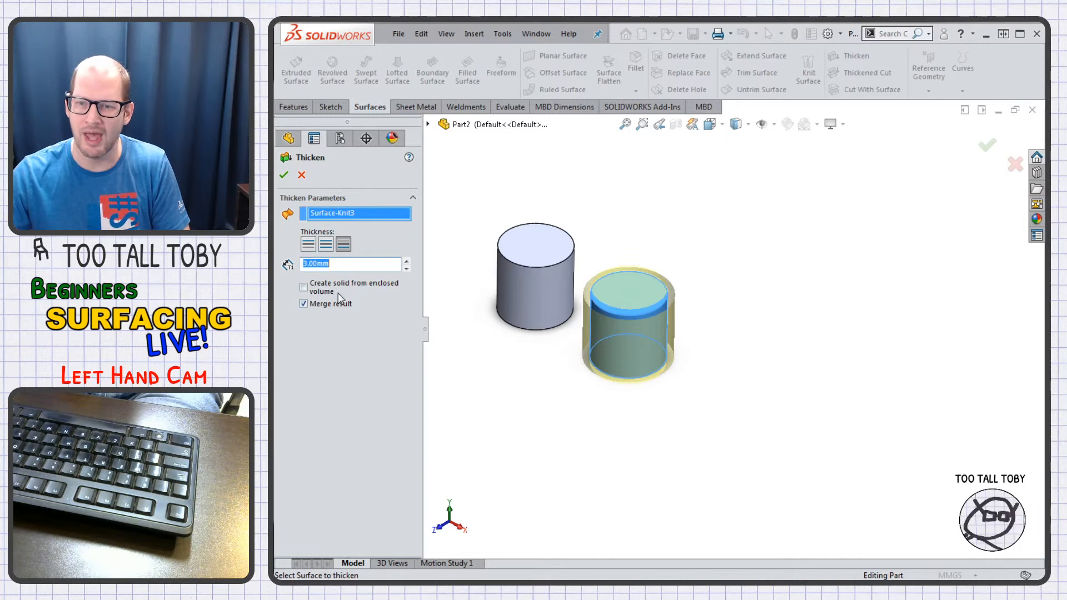
{"action": "left_click", "coordinate": [304, 288]}
{"action": "left_click", "coordinate": [284, 176]}
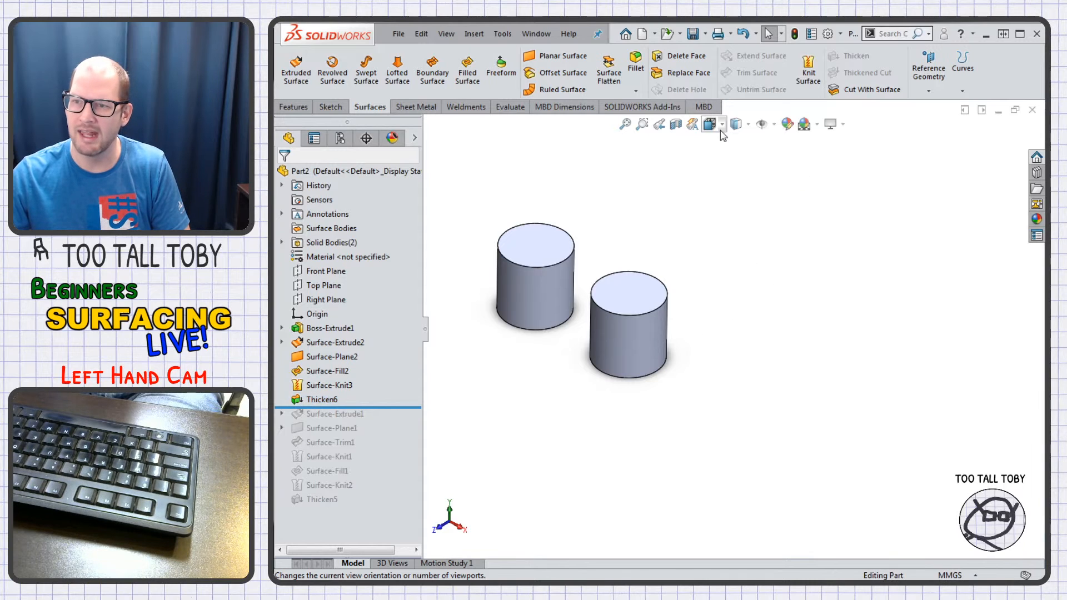
- Examine both cylinders in a Front Plane section view, and identify each one in the Solid Bodies list
{"action": "left_click", "coordinate": [675, 124]}
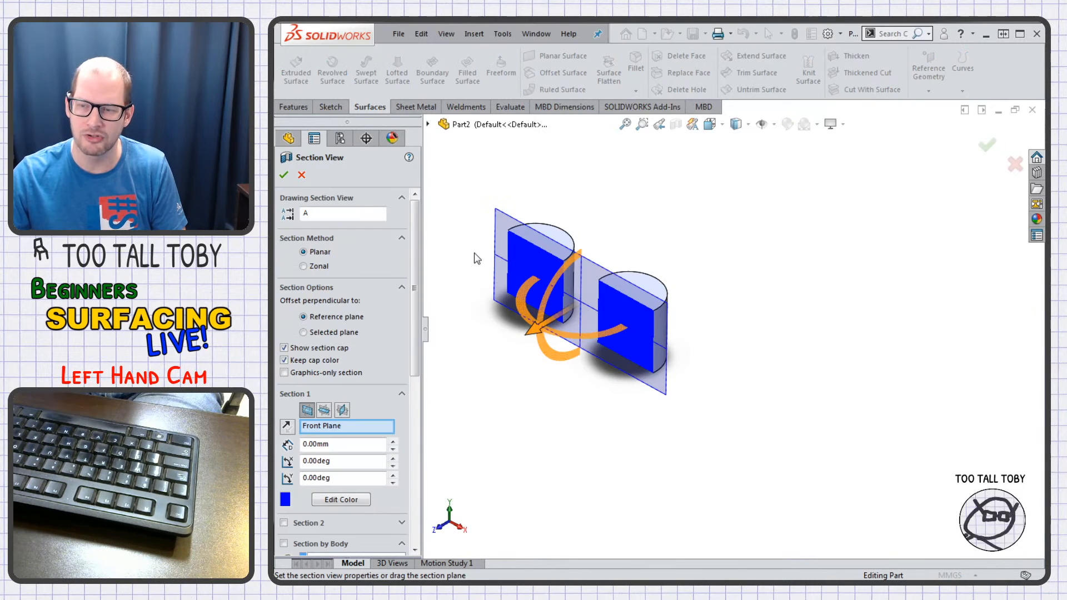
{"action": "key", "text": "Escape"}
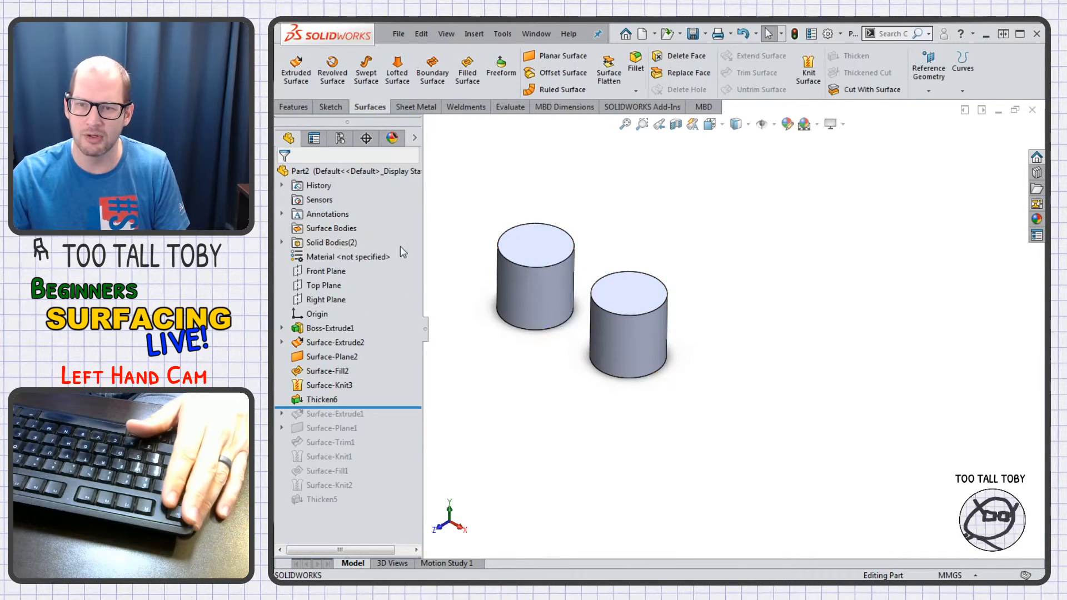
{"action": "left_click", "coordinate": [282, 242]}
{"action": "left_click", "coordinate": [341, 257]}
{"action": "left_click", "coordinate": [332, 272]}
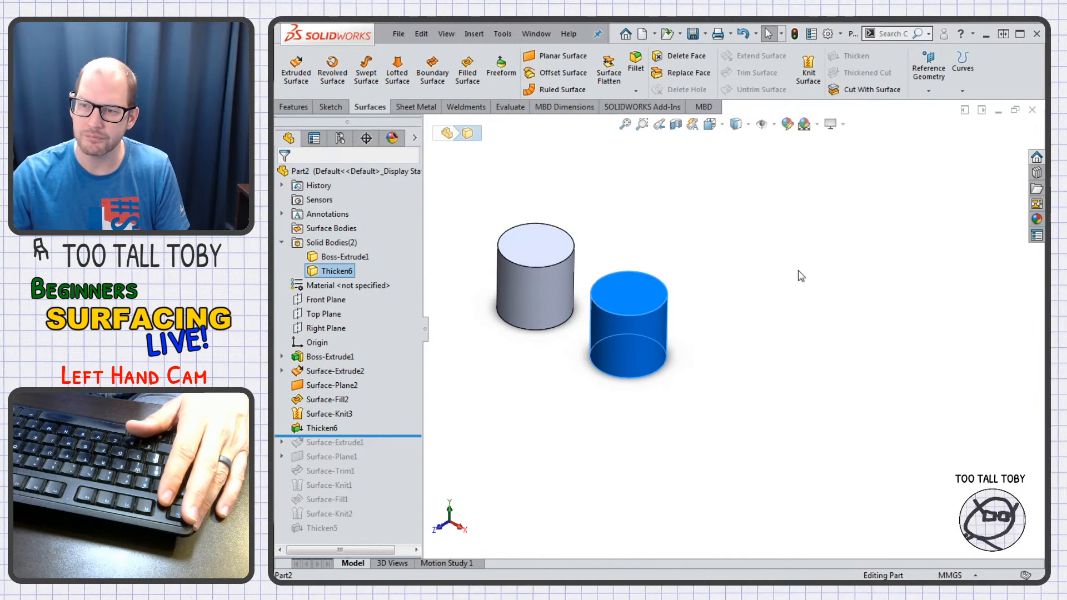
{"action": "left_click", "coordinate": [797, 279]}
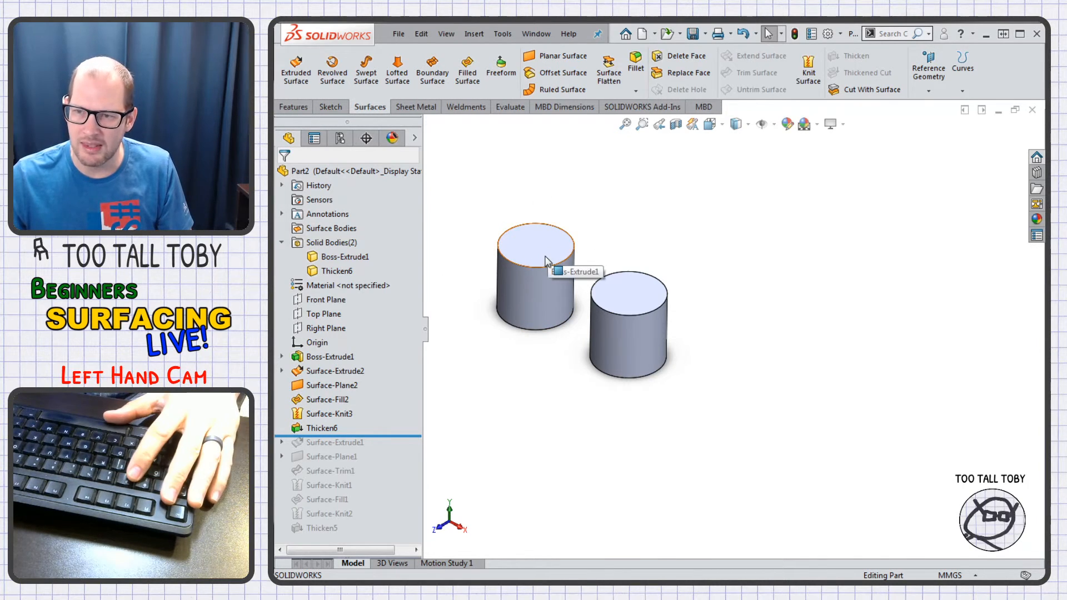
- Select the top face of the original extruded solid cylinder
{"action": "scroll", "coordinate": [547, 251], "scroll_direction": "down", "scroll_amount": 2}
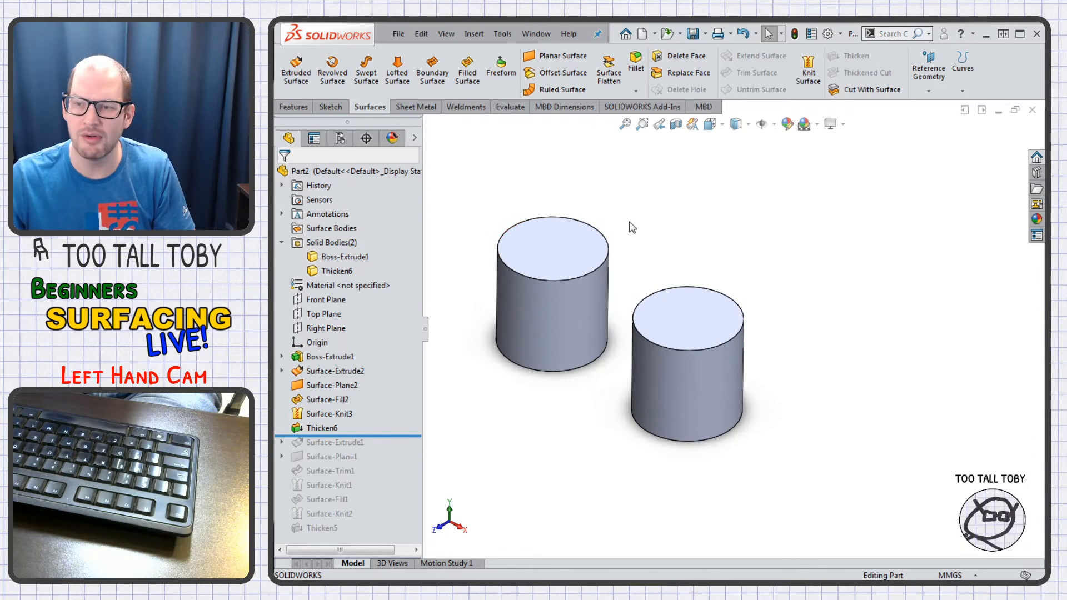
{"action": "left_click", "coordinate": [542, 248]}
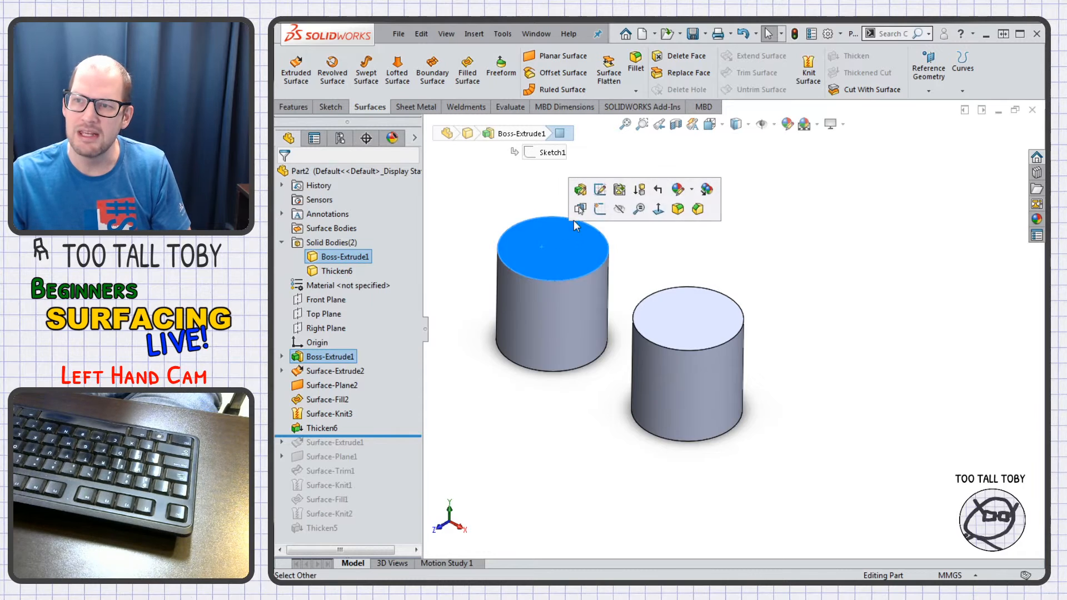
- Delete the top face of the Boss-Extrude1 cylinder with the Delete option, and inspect the surface and solid bodies
{"action": "left_click", "coordinate": [683, 56]}
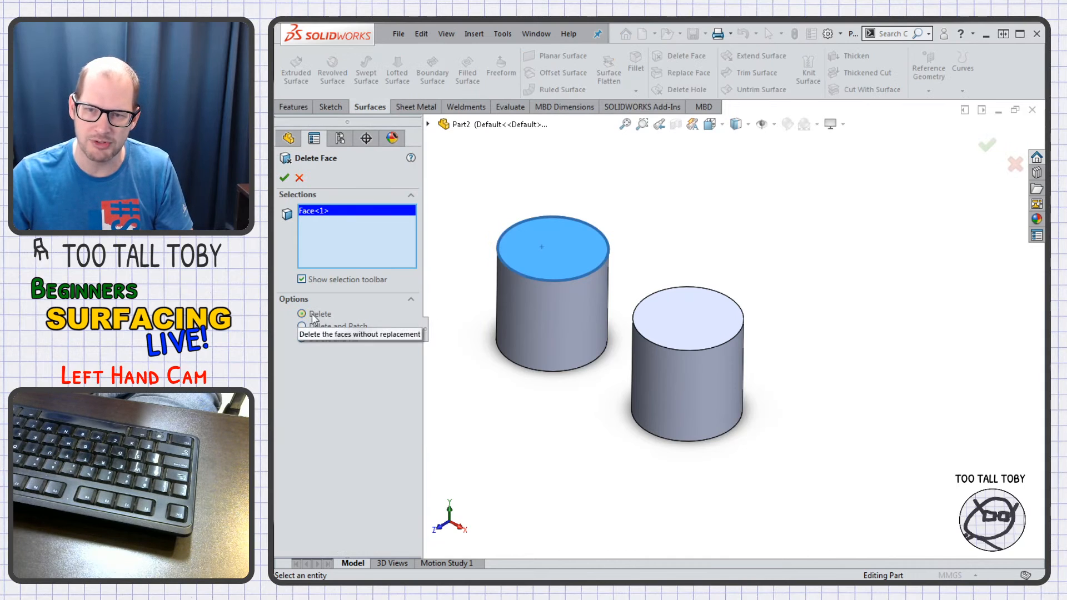
{"action": "left_click", "coordinate": [284, 178]}
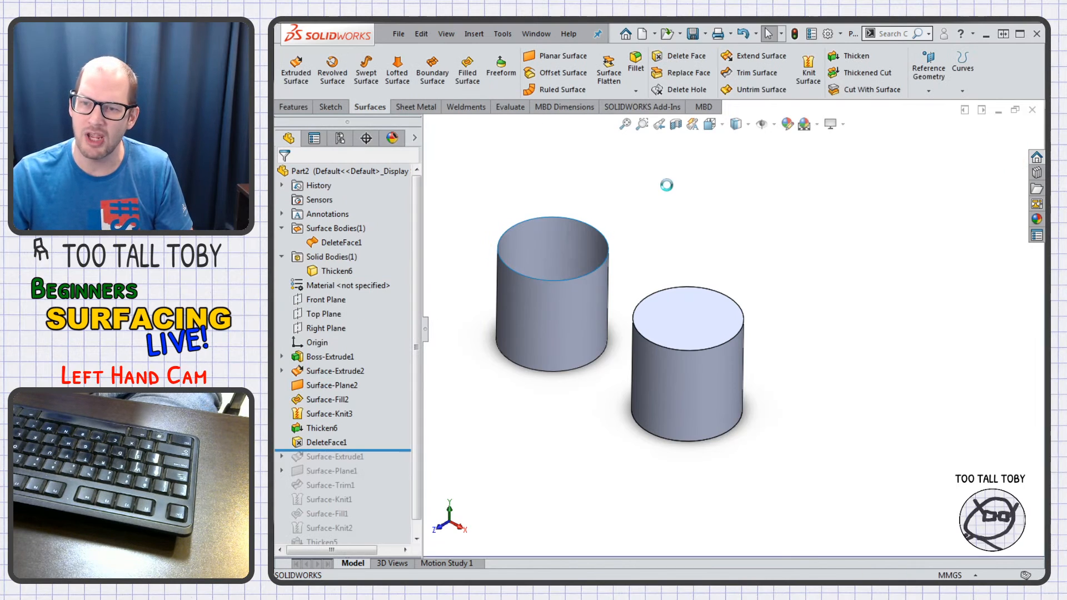
{"action": "left_click", "coordinate": [345, 245]}
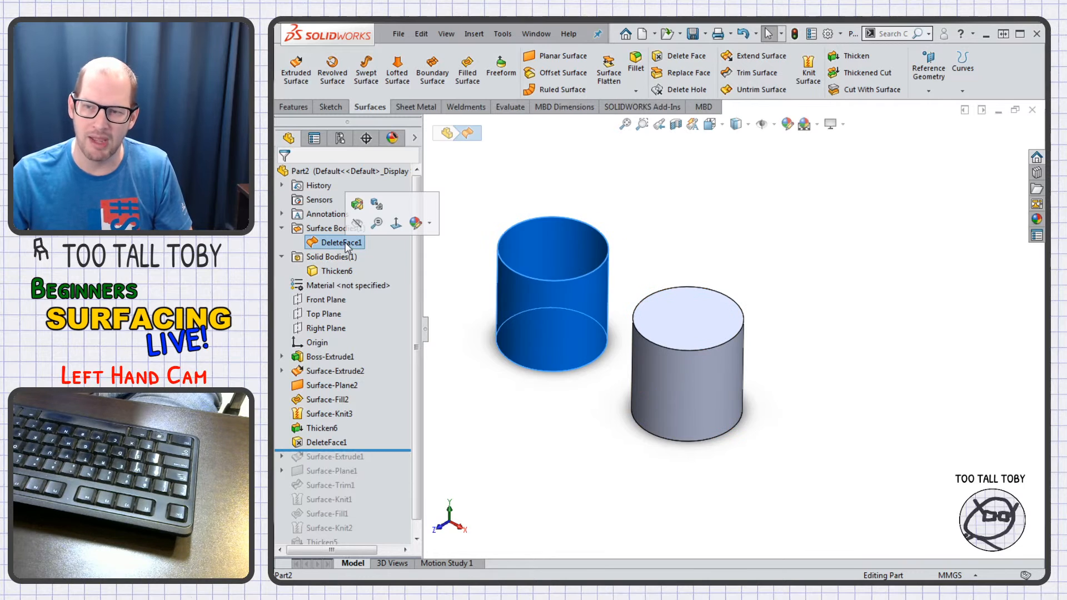
{"action": "left_click", "coordinate": [334, 272]}
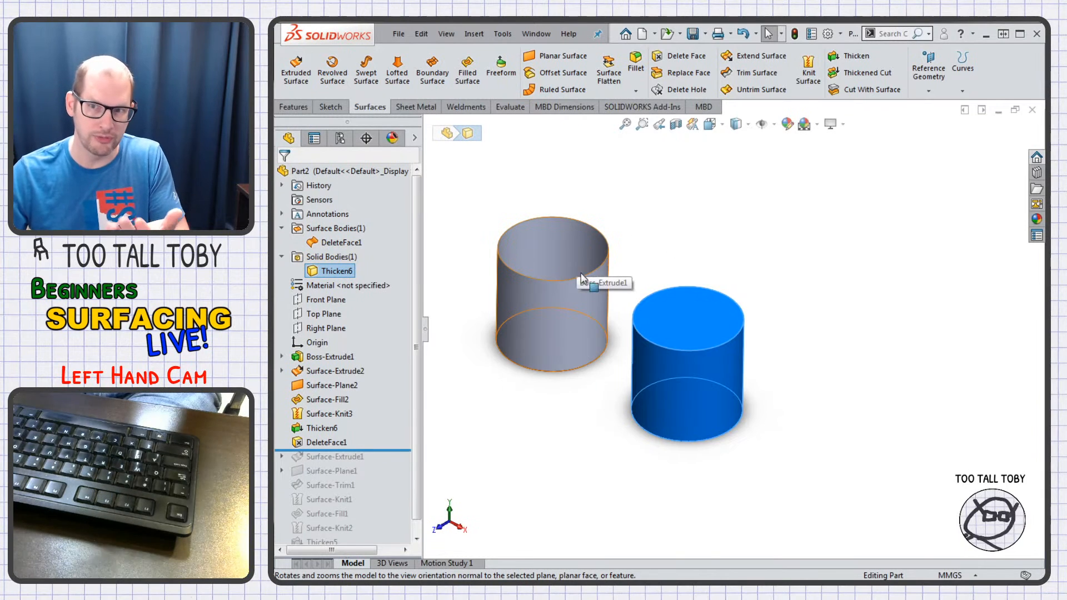
{"action": "left_click", "coordinate": [650, 259]}
{"action": "middle_click_drag", "start_coordinate": [638, 279], "coordinate": [609, 297]}
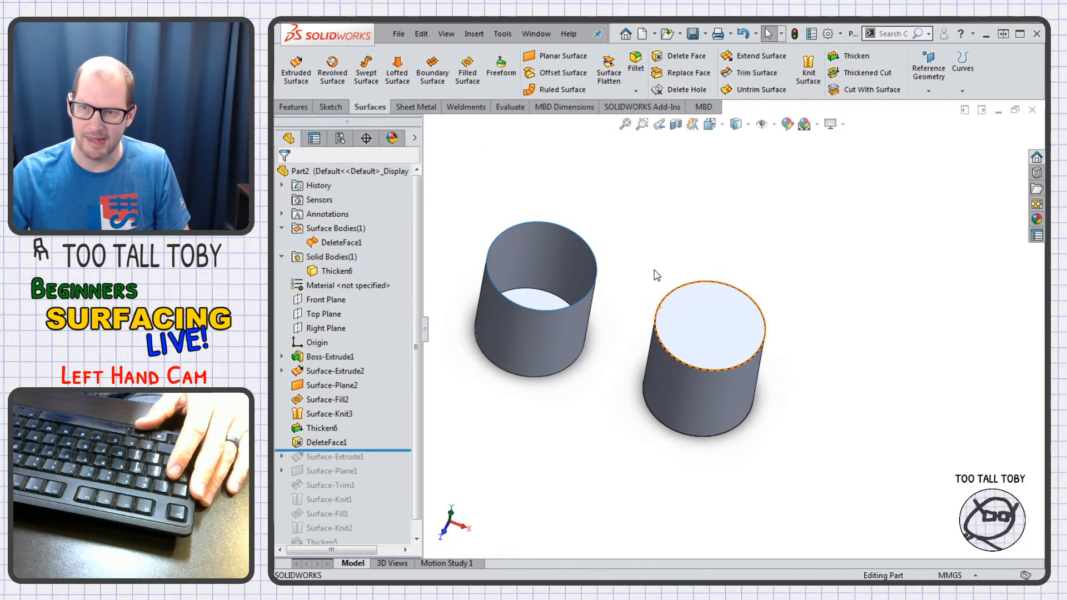
{"action": "middle_click_drag", "start_coordinate": [632, 254], "coordinate": [631, 232]}
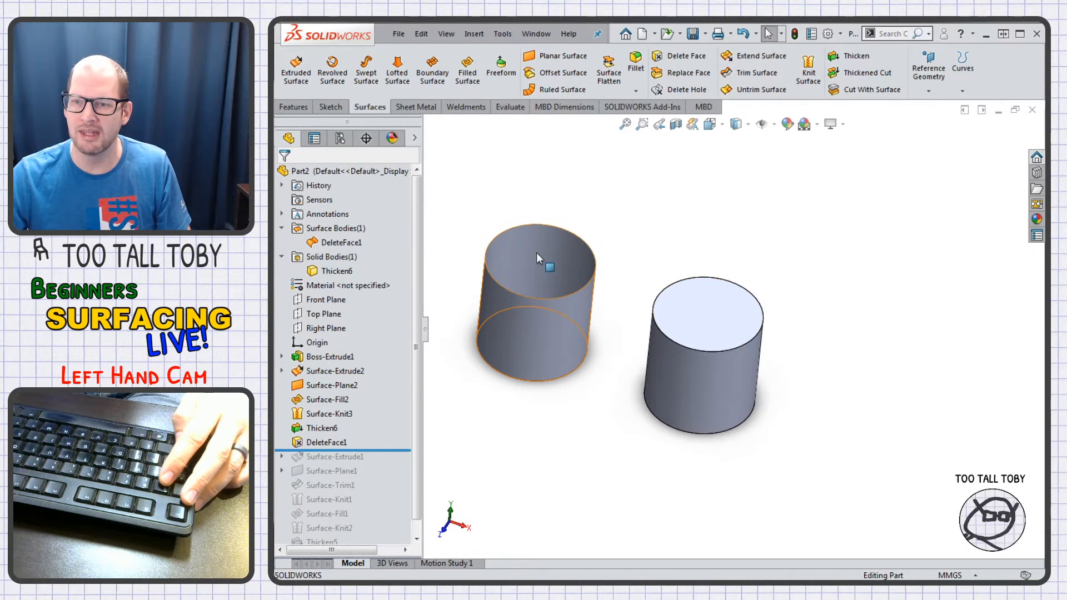
- Start a sketch on the Front Plane and draw a wavy four-point spline above the open cylinder
{"action": "key", "text": "ctrl+1"}
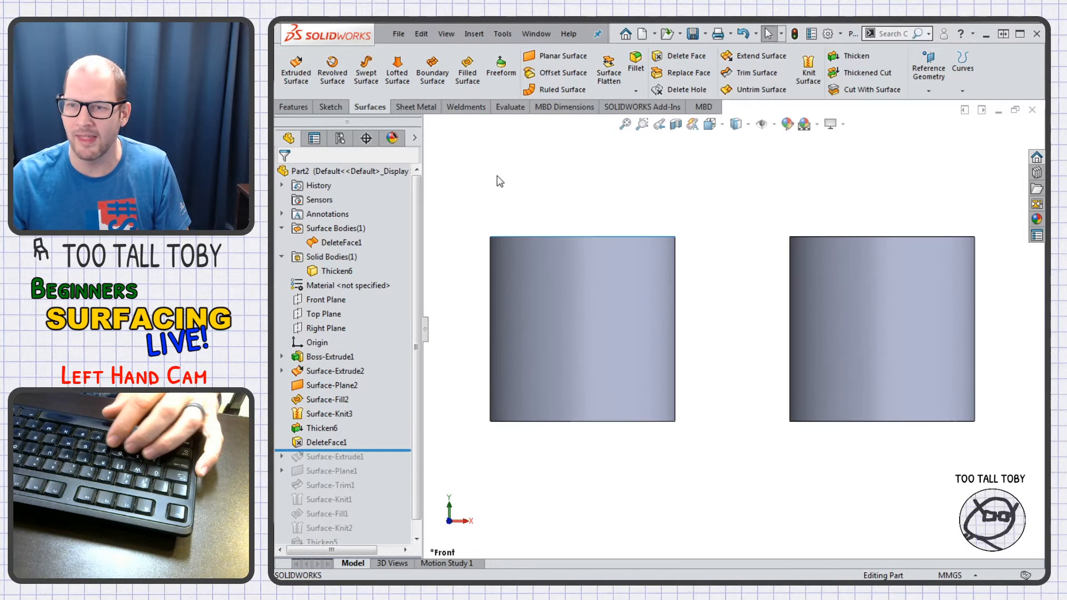
{"action": "left_click", "coordinate": [326, 303]}
{"action": "left_click", "coordinate": [337, 283]}
{"action": "left_click", "coordinate": [411, 58]}
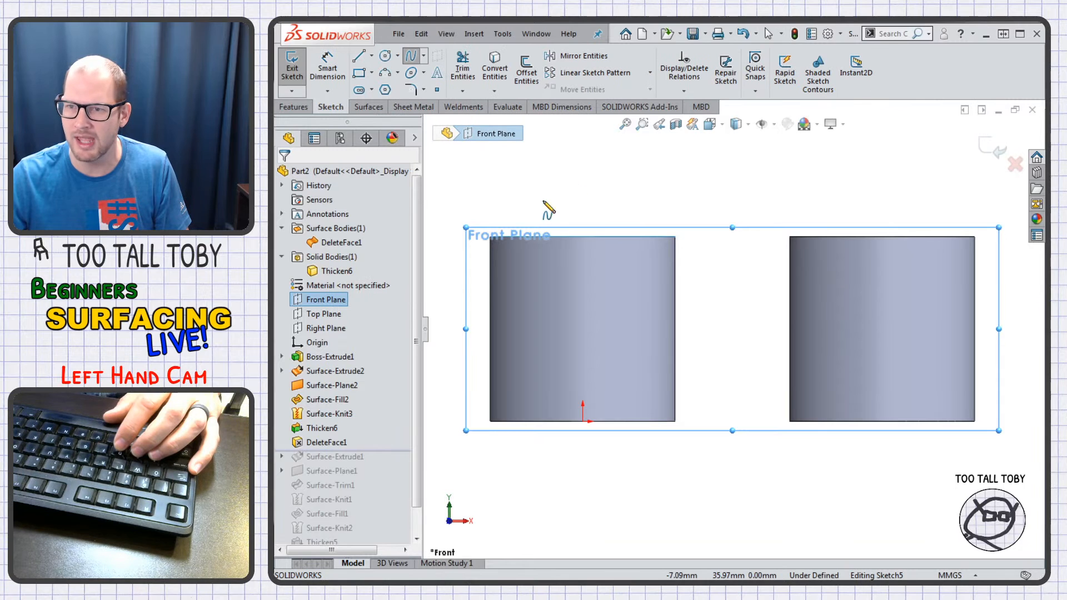
{"action": "left_click", "coordinate": [497, 190]}
{"action": "left_click", "coordinate": [535, 199]}
{"action": "left_click", "coordinate": [569, 183]}
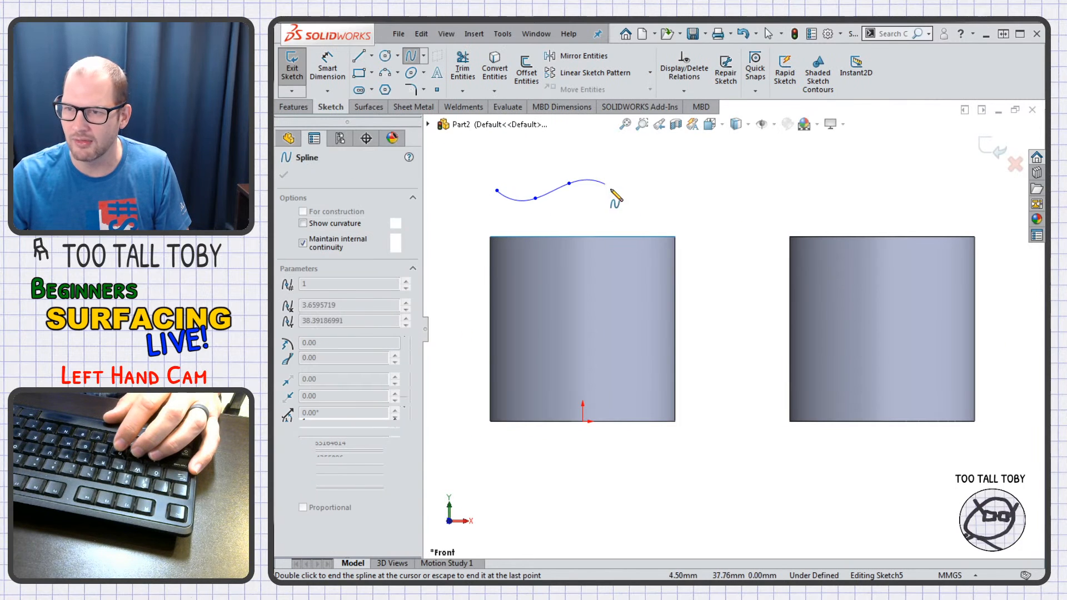
{"action": "double_click", "coordinate": [638, 199]}
{"action": "key", "text": "Escape"}
- Reshape the spline by its points into a gentle wave just above the rim, within the cylinder's width, and exit the sketch
{"action": "left_click_drag", "start_coordinate": [572, 184], "coordinate": [660, 218]}
{"action": "left_click_drag", "start_coordinate": [604, 189], "coordinate": [611, 207]}
{"action": "mouse_move", "coordinate": [537, 201]}
{"action": "left_mouse_down"}
{"action": "mouse_move", "coordinate": [554, 211]}
{"action": "mouse_move", "coordinate": [509, 205]}
{"action": "left_mouse_up"}
{"action": "key", "text": "Escape"}
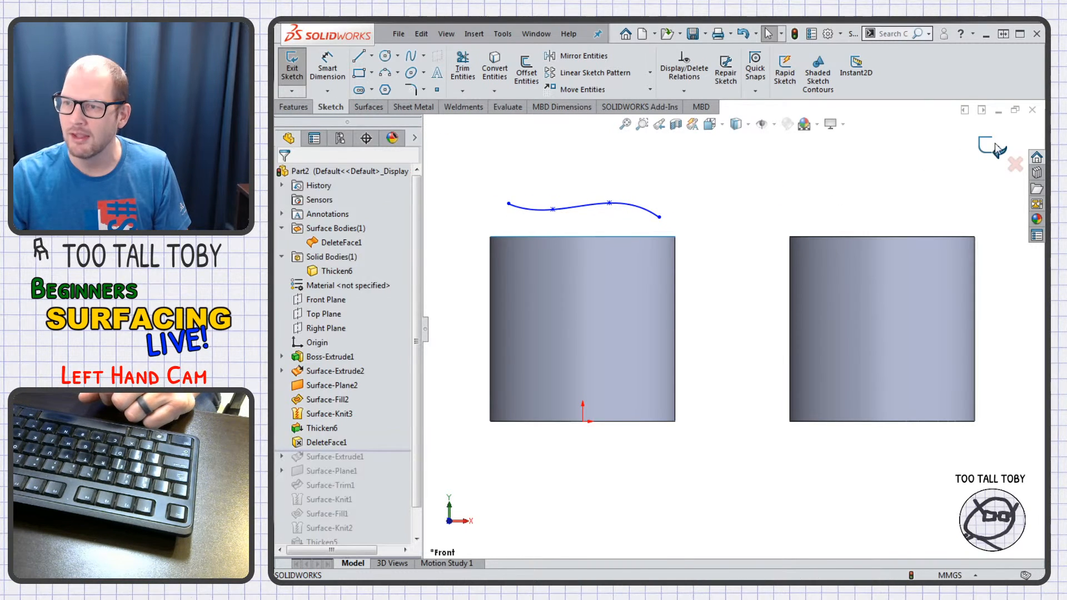
{"action": "left_click", "coordinate": [995, 148]}
{"action": "left_click", "coordinate": [719, 243]}
- Create a filled surface on the cylinder's open rim with Contact edge control and the spline sketch as constraint curve
{"action": "middle_click_drag", "start_coordinate": [701, 260], "coordinate": [678, 286]}
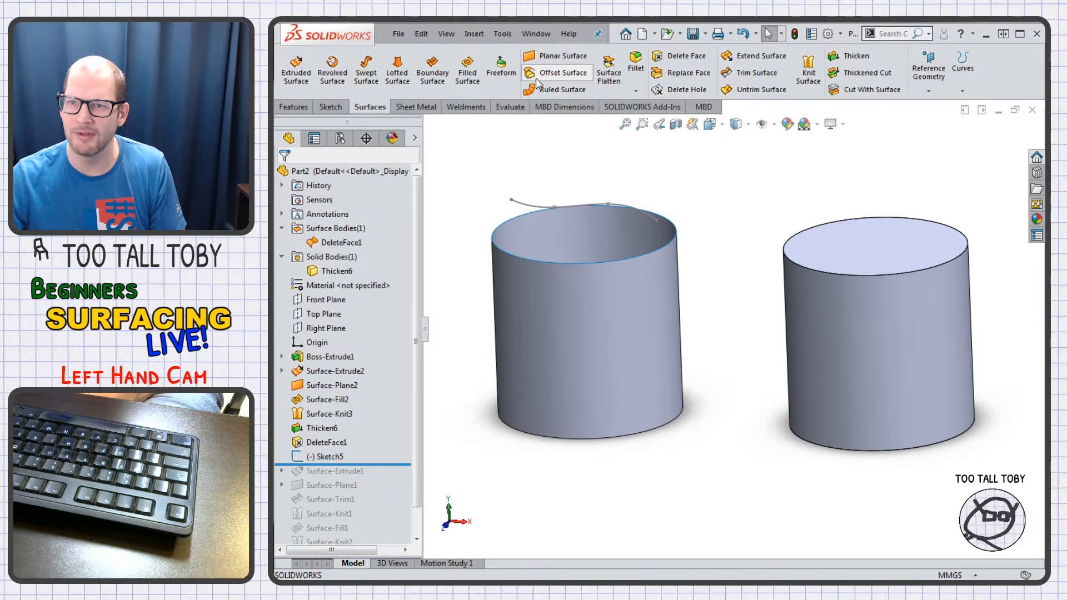
{"action": "left_click", "coordinate": [468, 73]}
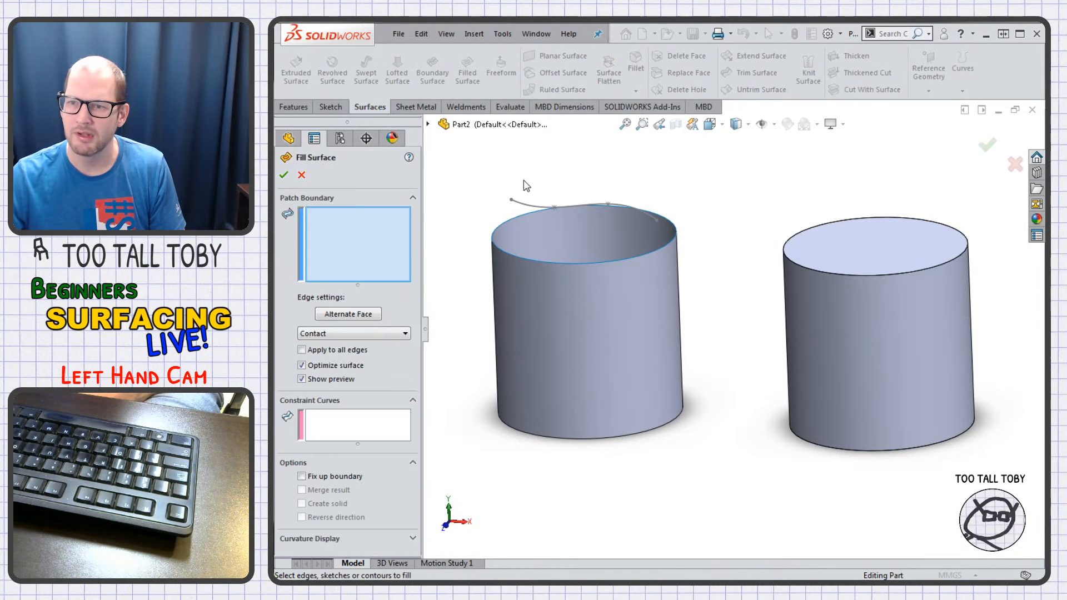
{"action": "left_click", "coordinate": [505, 224]}
{"action": "left_click", "coordinate": [348, 455]}
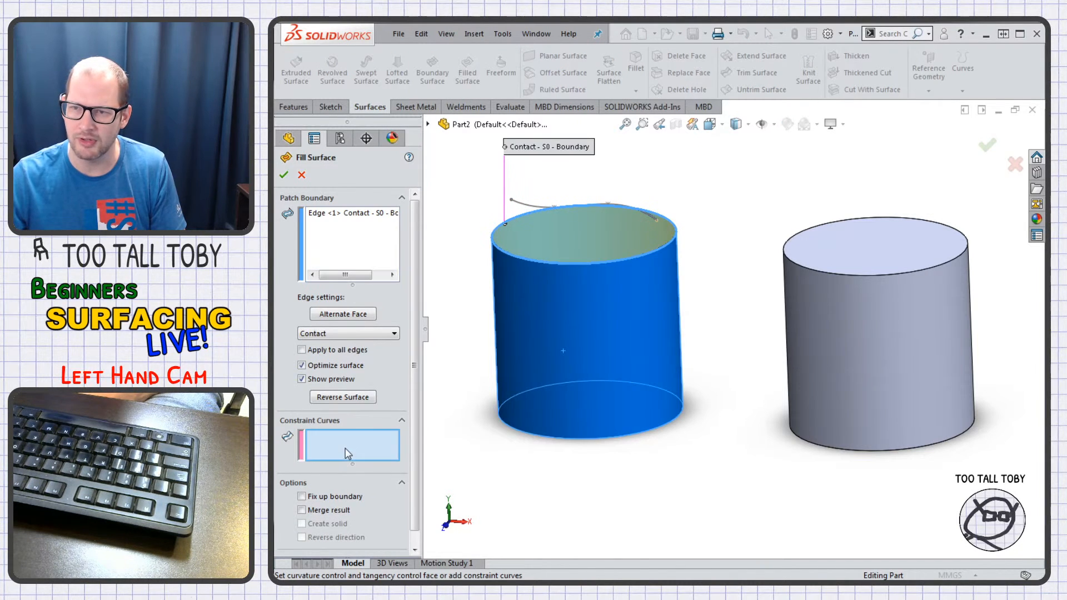
{"action": "left_click", "coordinate": [527, 206]}
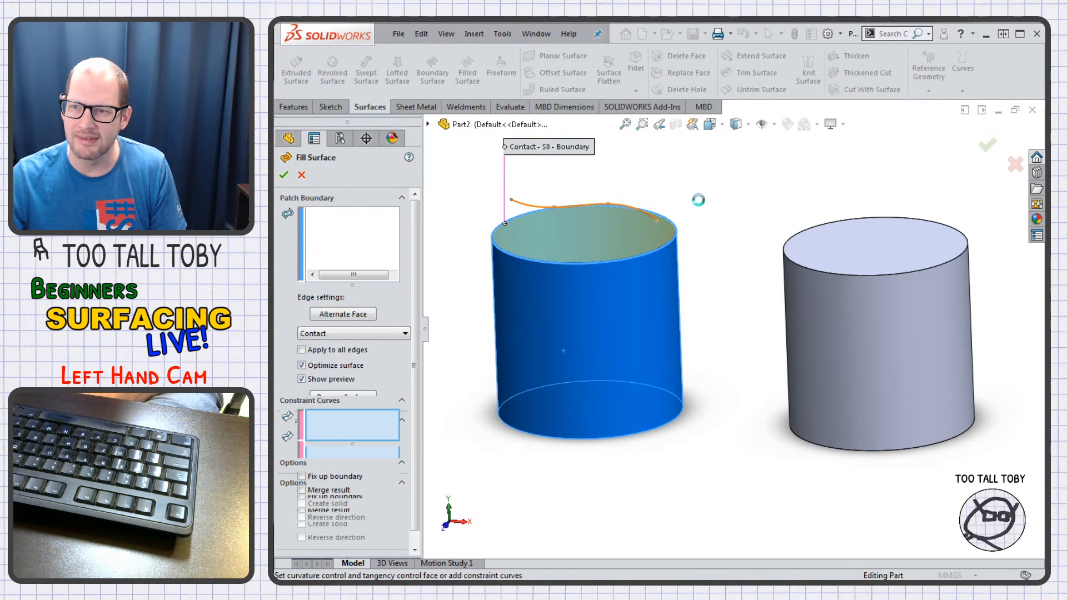
{"action": "middle_click_drag", "start_coordinate": [706, 312], "coordinate": [717, 280]}
{"action": "scroll", "coordinate": [722, 311], "scroll_direction": "up", "scroll_amount": 2}
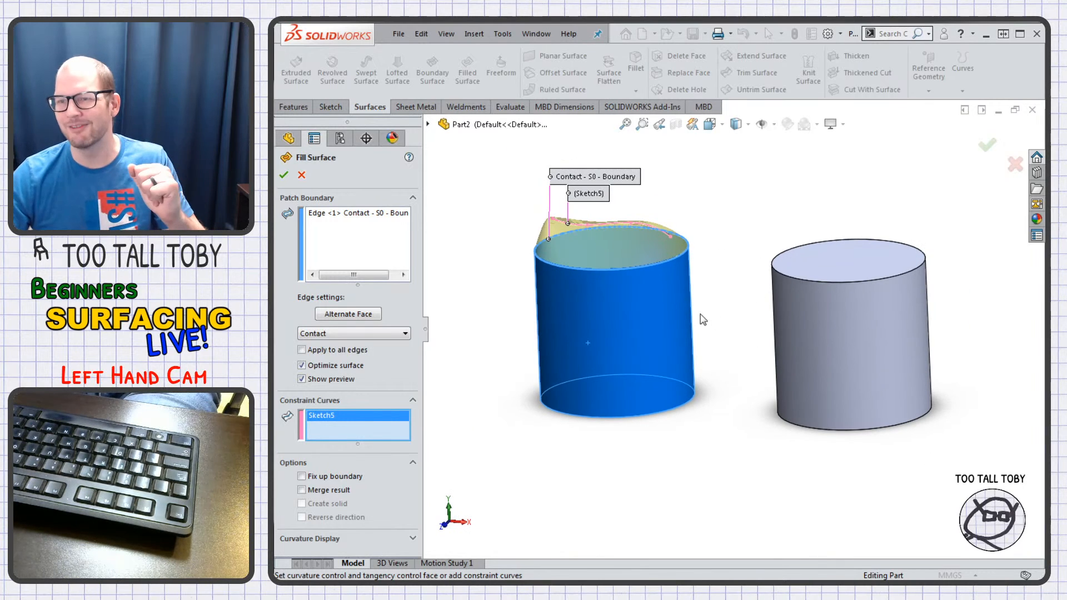
{"action": "middle_click_drag", "start_coordinate": [714, 305], "coordinate": [739, 202]}
{"action": "left_click", "coordinate": [988, 146]}
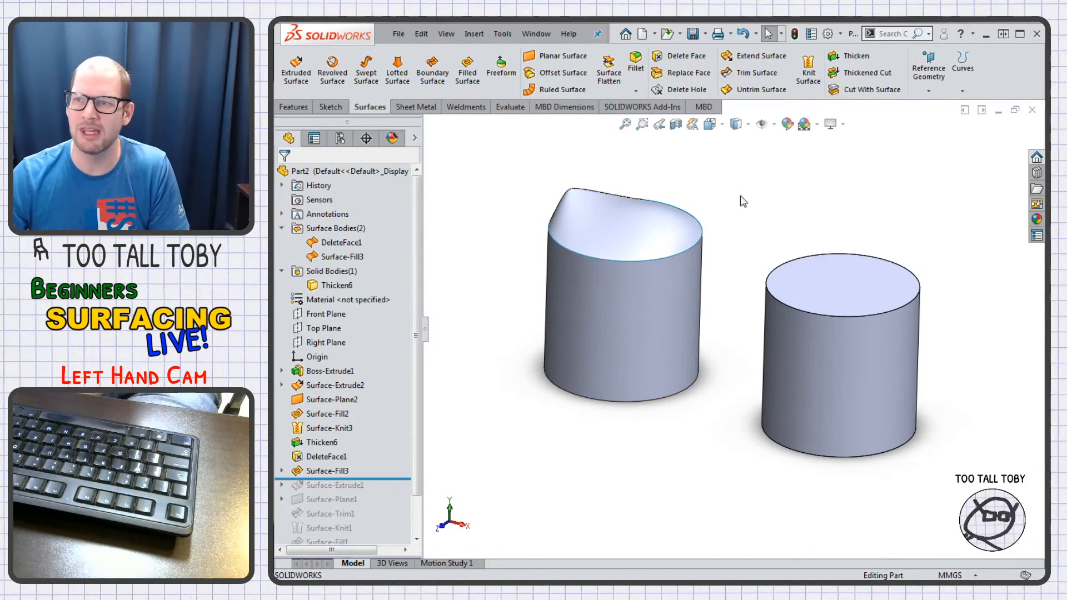
- Knit the curved fill surface to the open cylinder surface, without creating a solid
{"action": "left_click", "coordinate": [809, 70]}
{"action": "left_click", "coordinate": [625, 256]}
{"action": "left_click", "coordinate": [625, 301]}
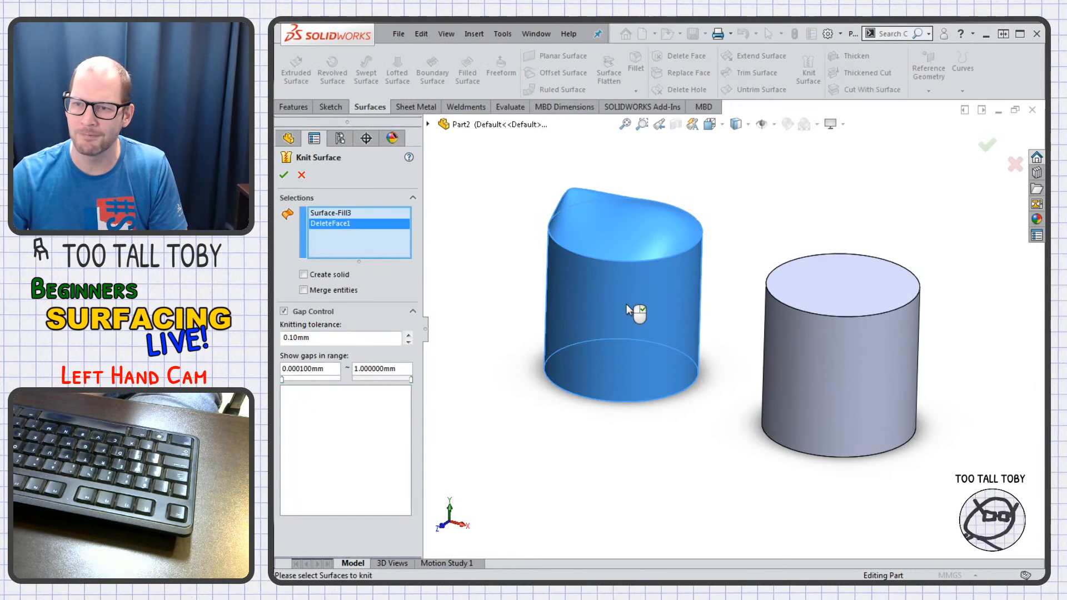
{"action": "right_click", "coordinate": [626, 304]}
- Thicken the knitted surface body into a solid from its enclosed volume, and check it with a Front Plane section
{"action": "left_click", "coordinate": [338, 242]}
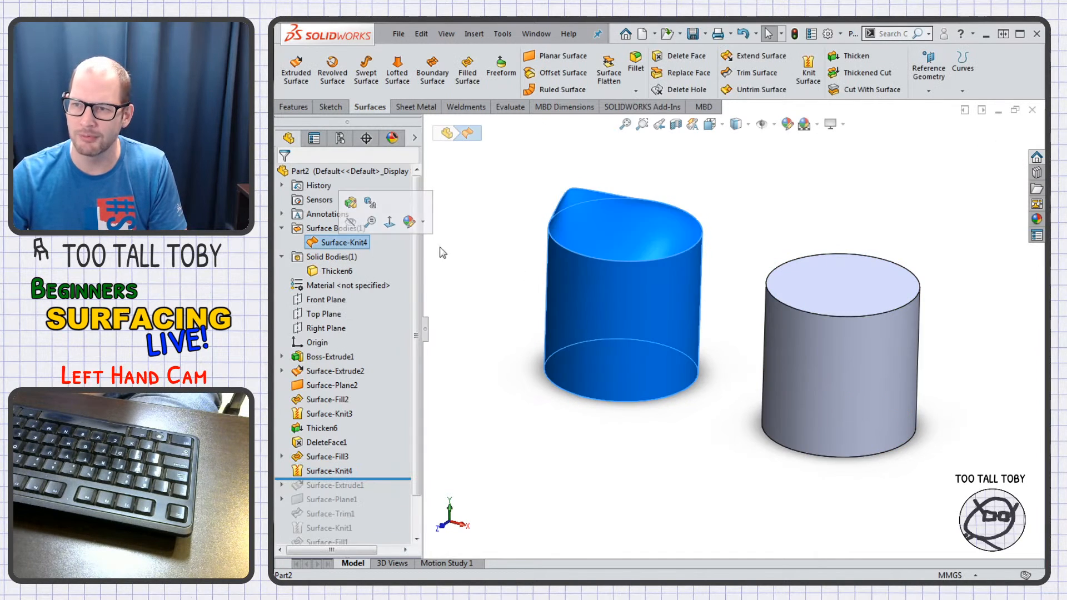
{"action": "left_click", "coordinate": [857, 56]}
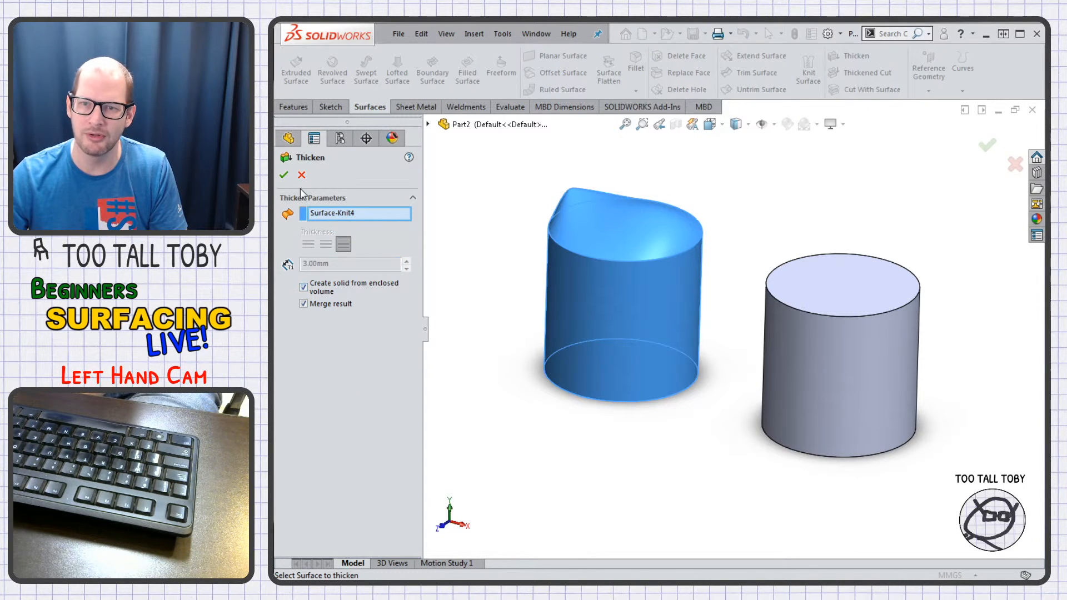
{"action": "left_click", "coordinate": [283, 176]}
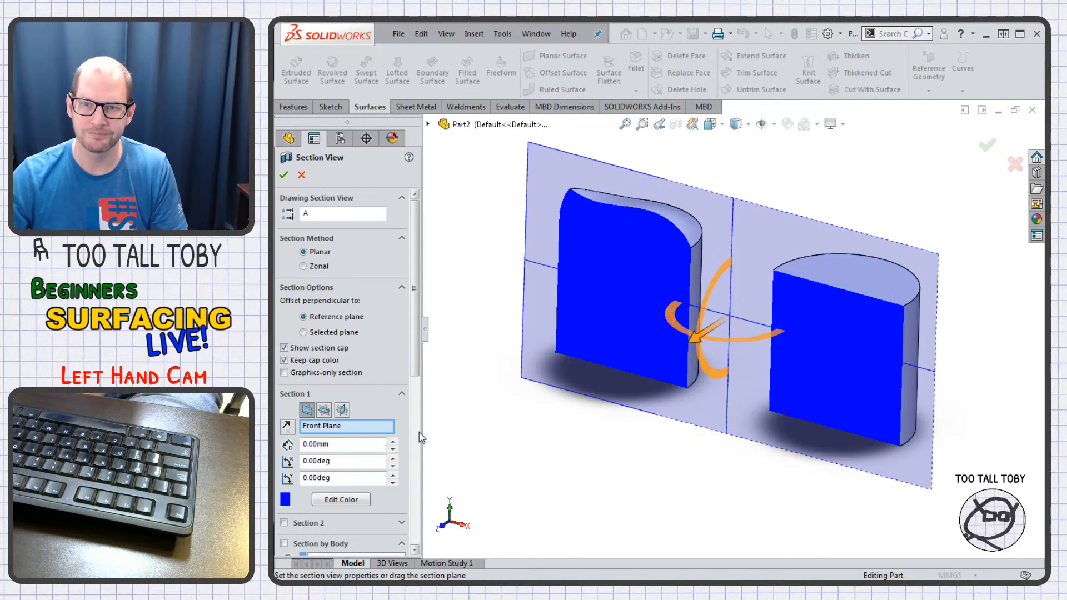
{"action": "left_click", "coordinate": [301, 174]}
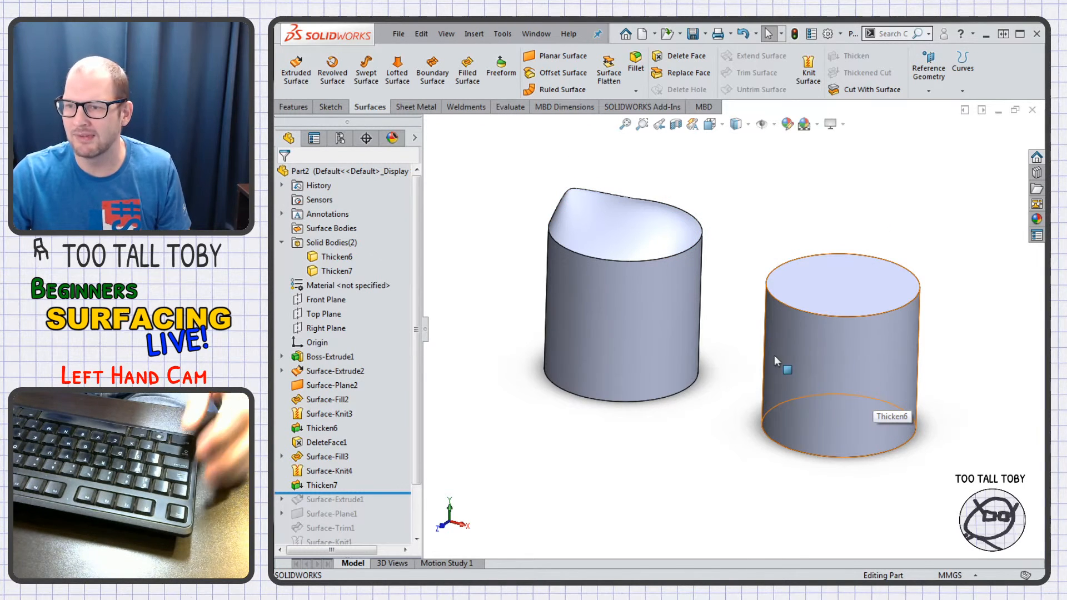
- Offset the flat-topped cylinder's side and bottom faces inward by 3 mm as a surface
{"action": "left_click", "coordinate": [803, 355]}
{"action": "key", "text": "ctrl+7"}
{"action": "middle_click_drag", "start_coordinate": [842, 409], "coordinate": [774, 345]}
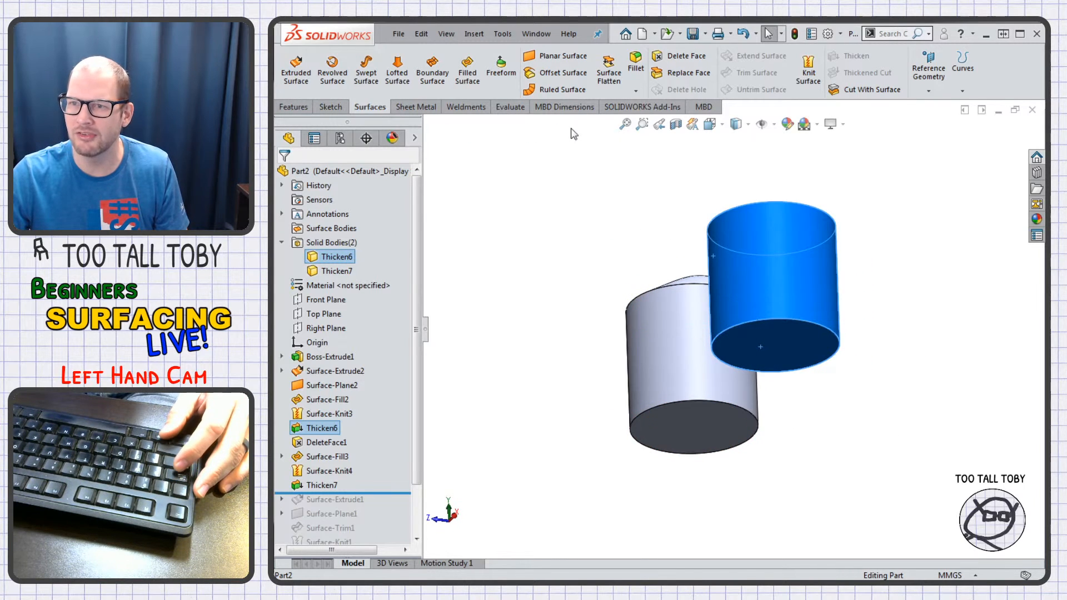
{"action": "left_click", "coordinate": [563, 73]}
{"action": "middle_click_drag", "start_coordinate": [621, 280], "coordinate": [668, 428]}
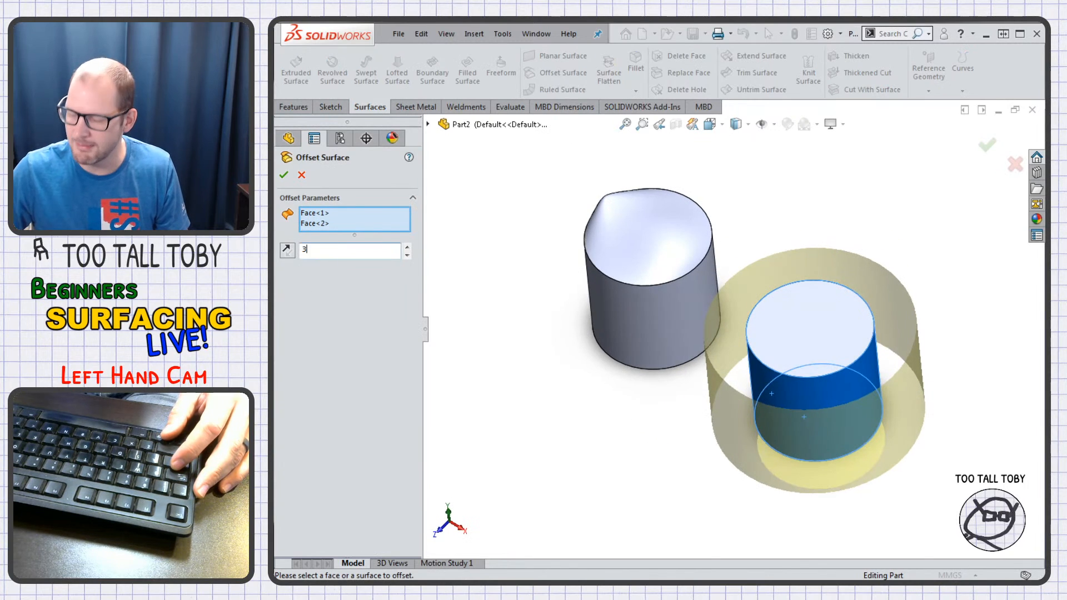
{"action": "type", "text": "3"}
{"action": "key", "text": "Return"}
{"action": "left_click", "coordinate": [287, 255]}
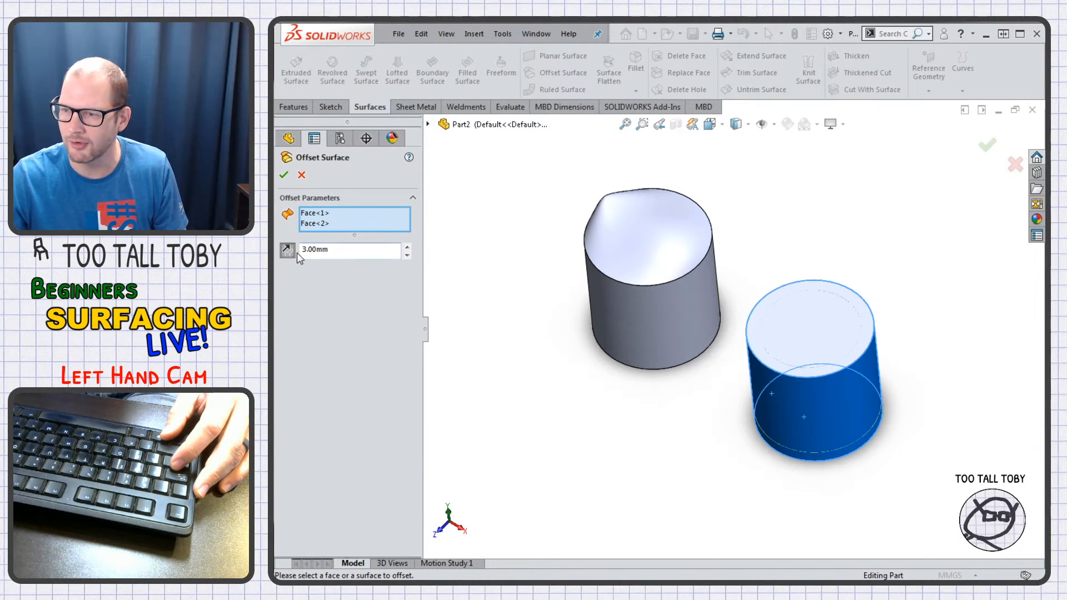
{"action": "key", "text": "Return"}
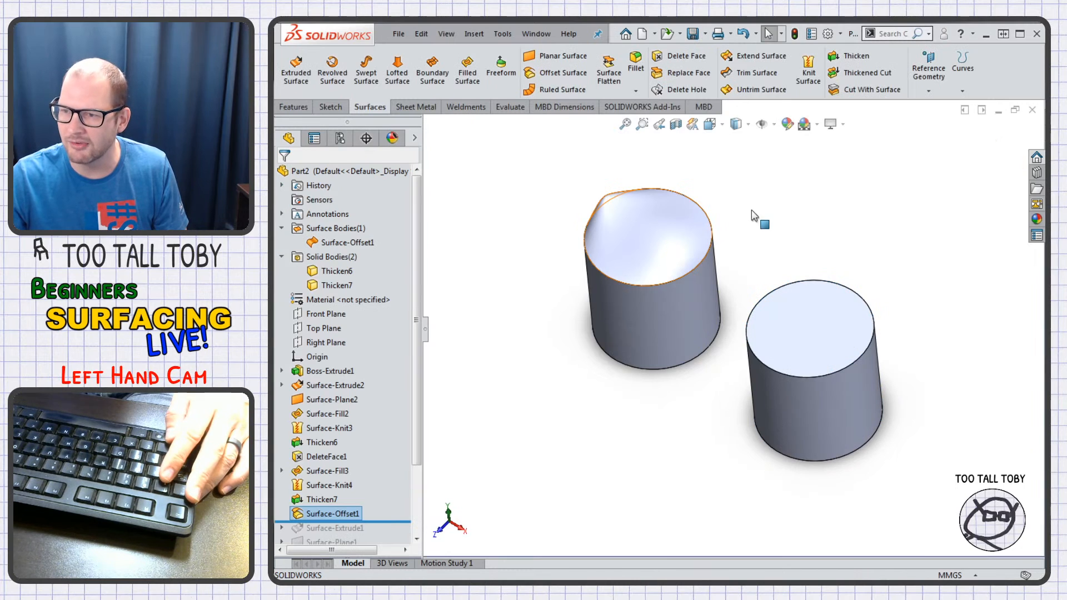
- Hide the flat-topped solid cylinder to expose the offset surface inside it
{"action": "left_click", "coordinate": [802, 436]}
{"action": "left_click", "coordinate": [859, 392]}
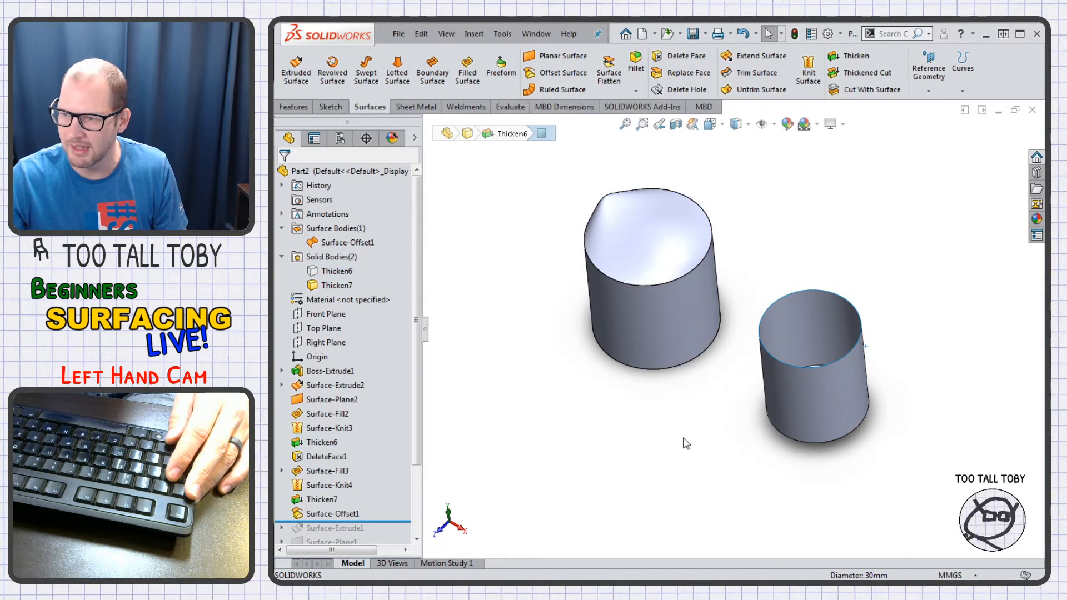
{"action": "mouse_move", "coordinate": [726, 432]}
{"action": "middle_mouse_down"}
{"action": "mouse_move", "coordinate": [741, 448]}
{"action": "mouse_move", "coordinate": [739, 476]}
{"action": "mouse_move", "coordinate": [745, 406]}
{"action": "mouse_move", "coordinate": [729, 271]}
{"action": "mouse_move", "coordinate": [732, 409]}
{"action": "mouse_move", "coordinate": [741, 420]}
{"action": "middle_mouse_up"}
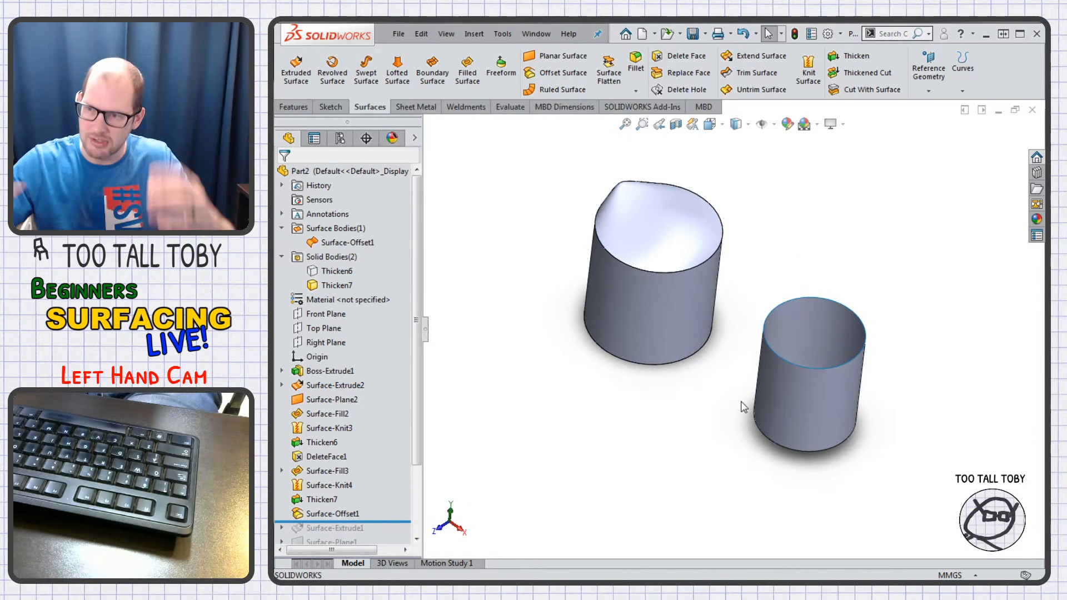
- Cap the offset surface's open top edge with a planar surface
{"action": "left_click", "coordinate": [814, 299]}
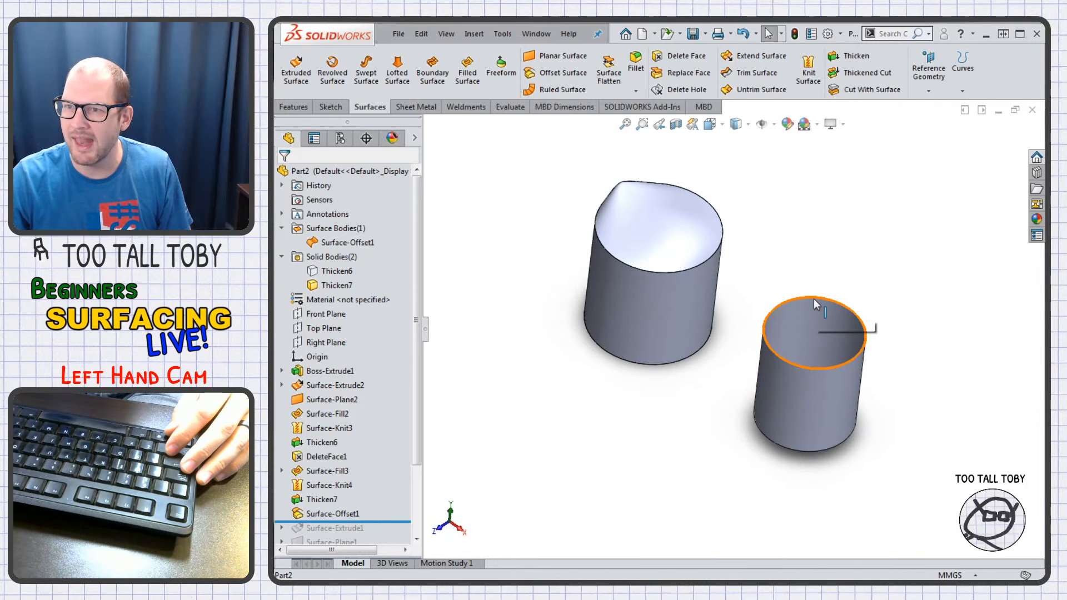
{"action": "left_click", "coordinate": [559, 56]}
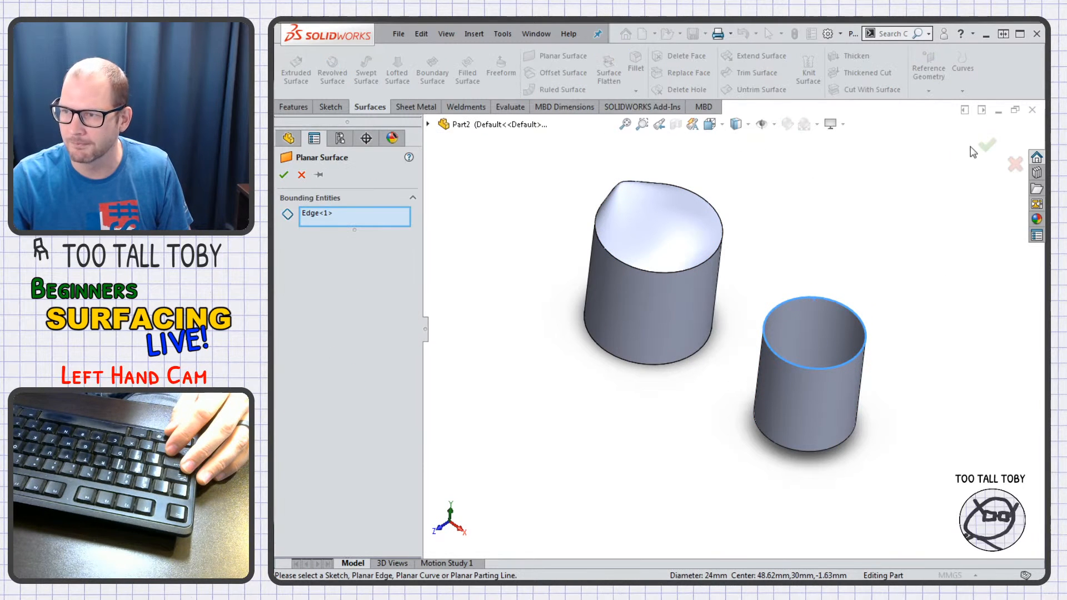
{"action": "key", "text": "Return"}
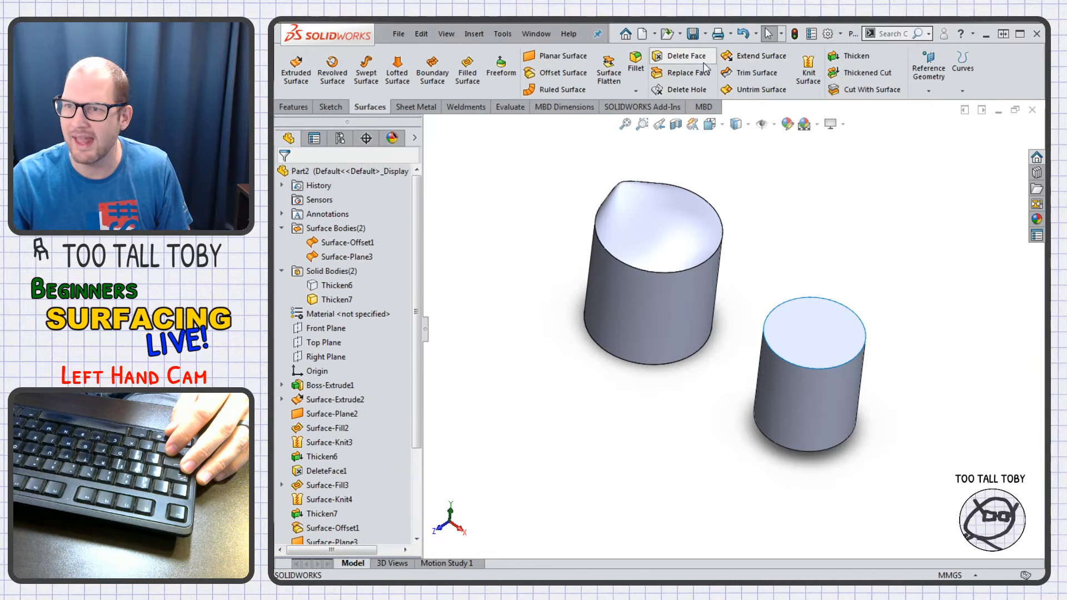
- Knit the planar cap to the offset surface, without creating a solid
{"action": "left_click", "coordinate": [809, 69]}
{"action": "left_click", "coordinate": [840, 335]}
{"action": "left_click", "coordinate": [831, 398]}
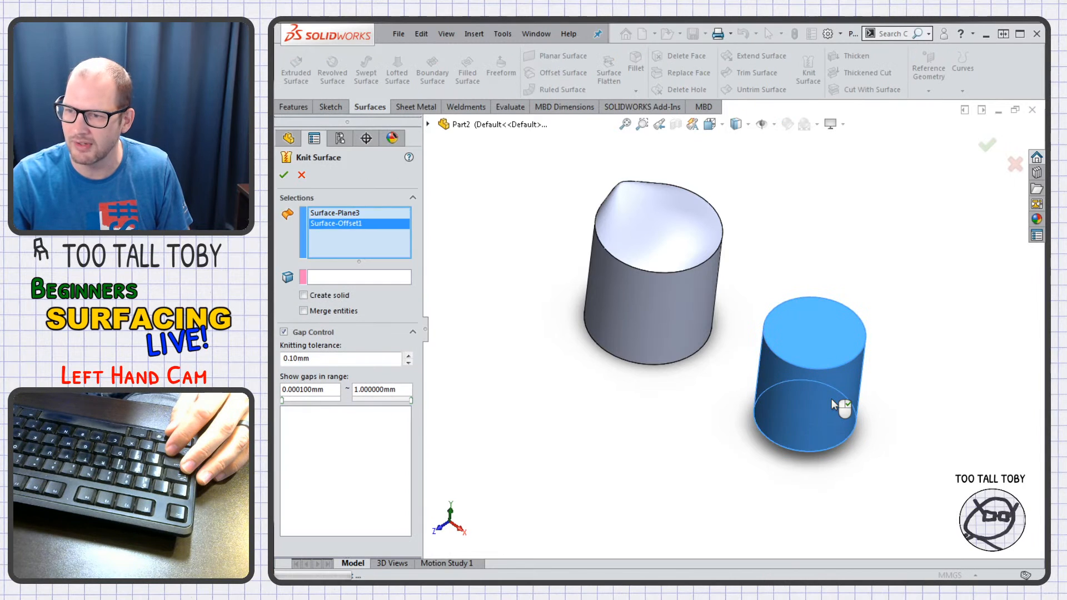
{"action": "right_click", "coordinate": [832, 399]}
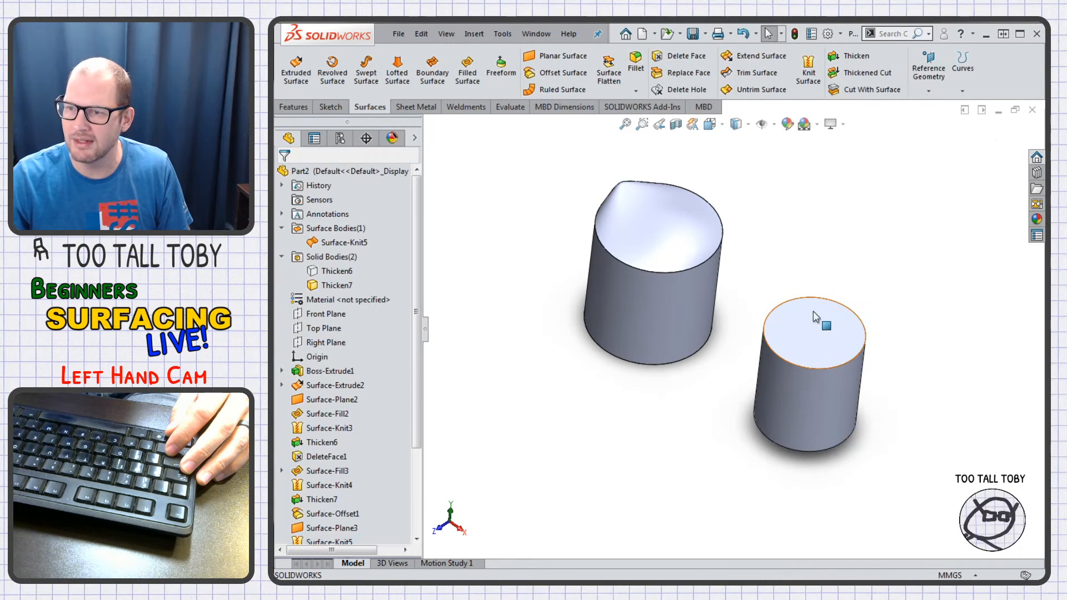
- Show the hidden Thicken6 solid body again around the knitted inner surface
{"action": "left_click", "coordinate": [340, 243]}
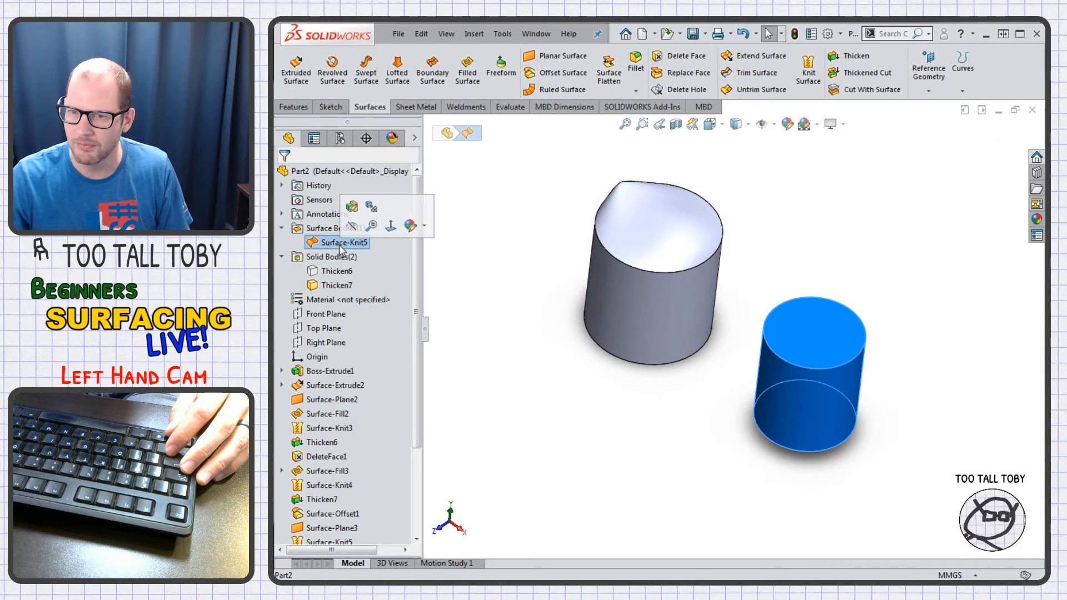
{"action": "left_click", "coordinate": [335, 270]}
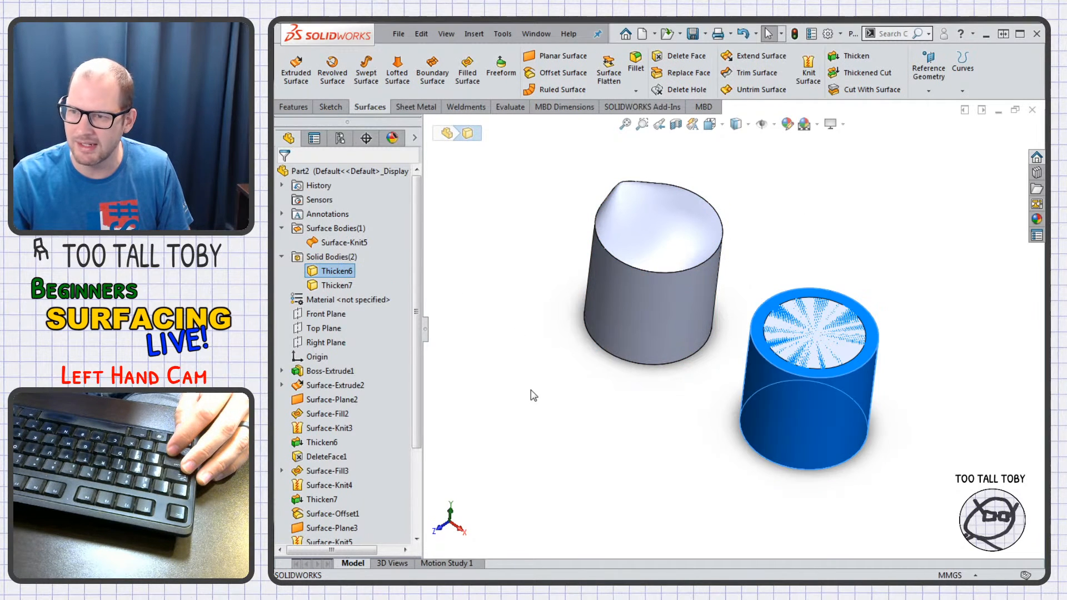
{"action": "left_click", "coordinate": [479, 341]}
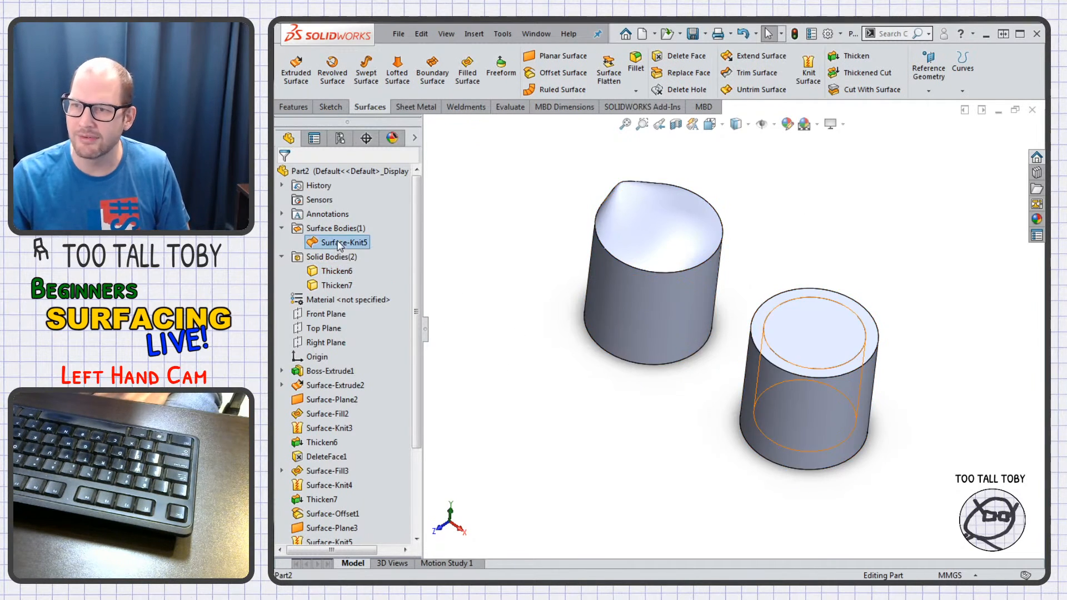
- Cut the flat-topped cylinder with the Surface-Knit5 body using Thickened Cut, with a solid created from the enclosed volume
{"action": "left_click", "coordinate": [340, 243]}
{"action": "left_click", "coordinate": [867, 78]}
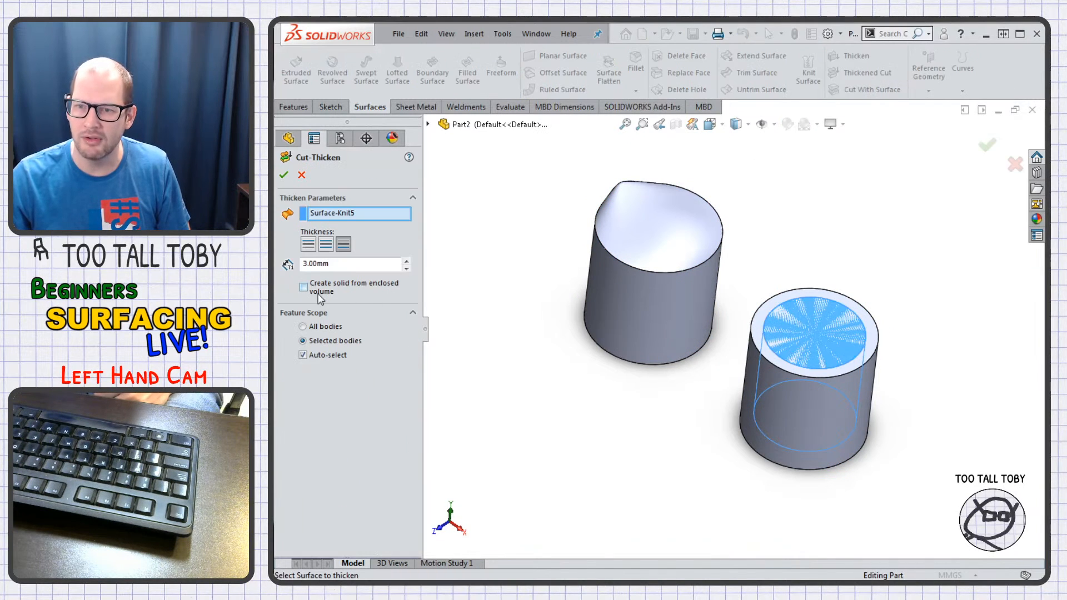
{"action": "left_click", "coordinate": [321, 298]}
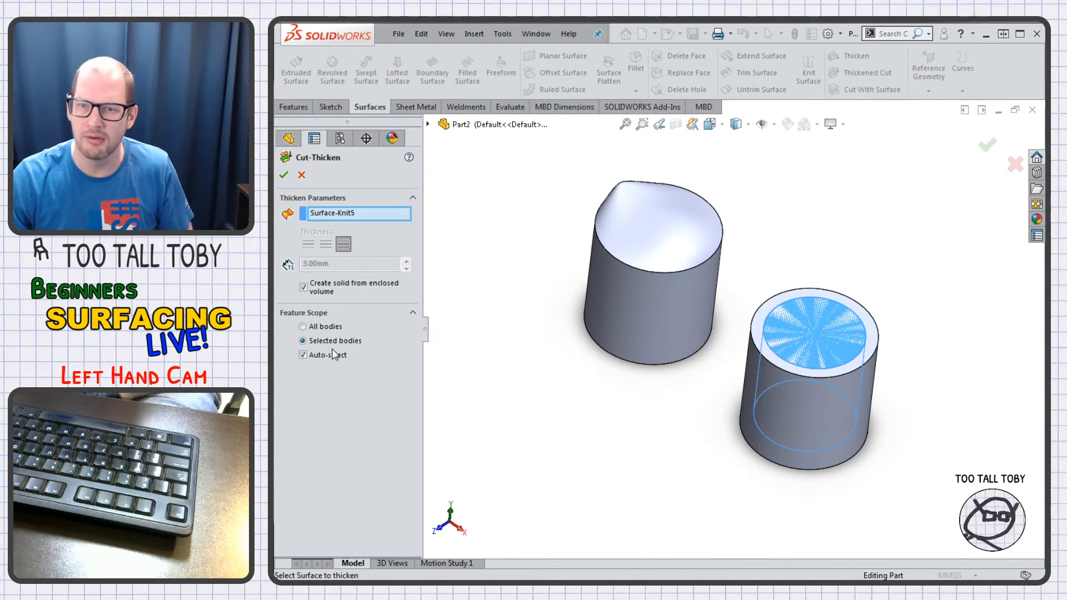
{"action": "key", "text": "Return"}
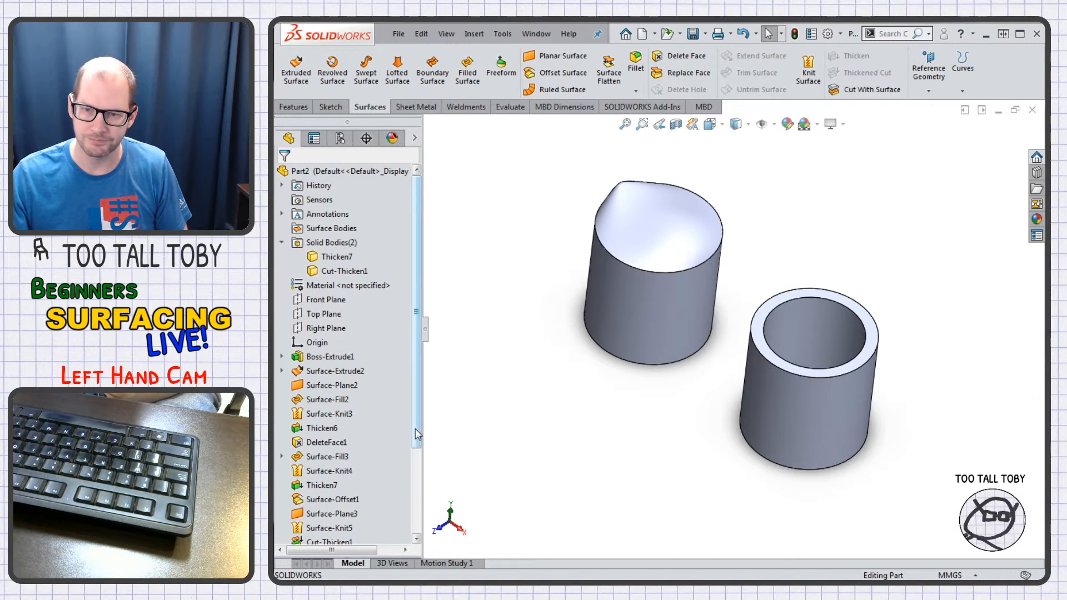
- Roll the feature history forward to its end and delete every feature from Surface-Plane2 through Thicken5
{"action": "left_click_drag", "start_coordinate": [415, 429], "coordinate": [416, 495]}
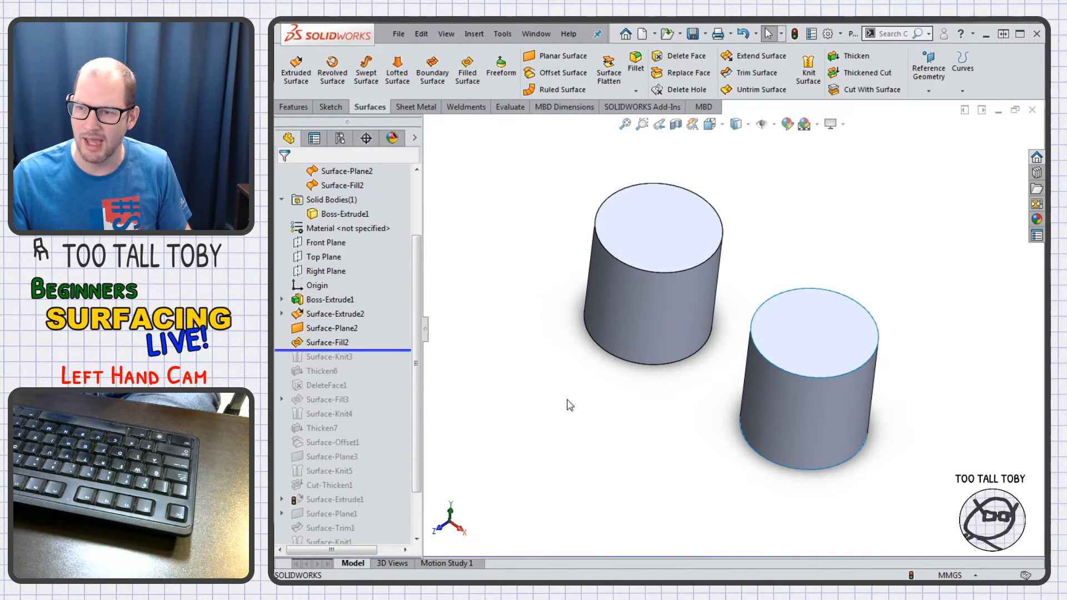
{"action": "left_click_drag", "start_coordinate": [380, 349], "coordinate": [357, 550]}
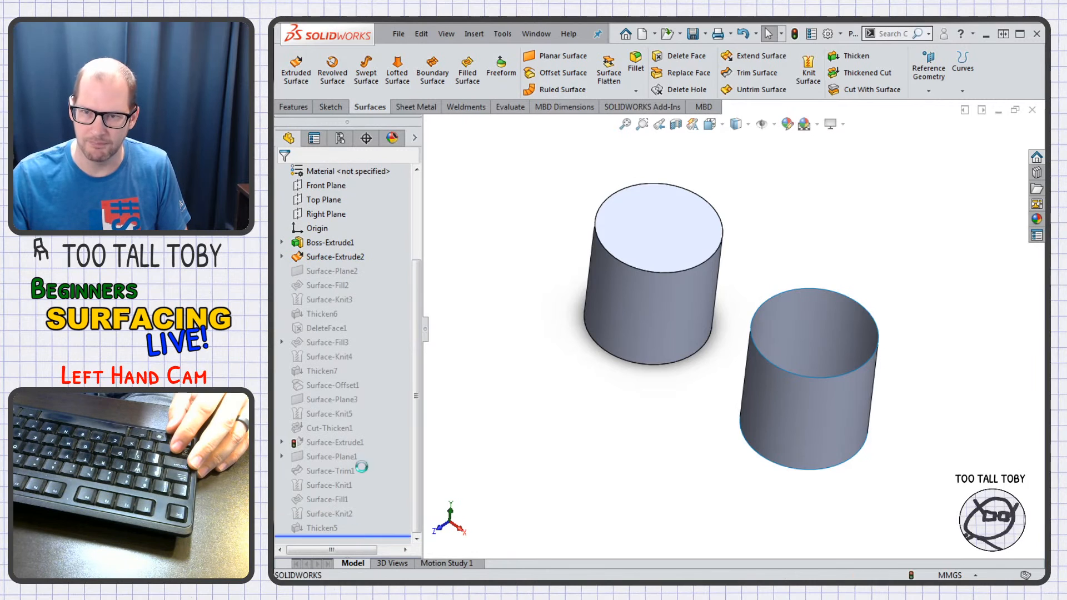
{"action": "left_click", "coordinate": [332, 271]}
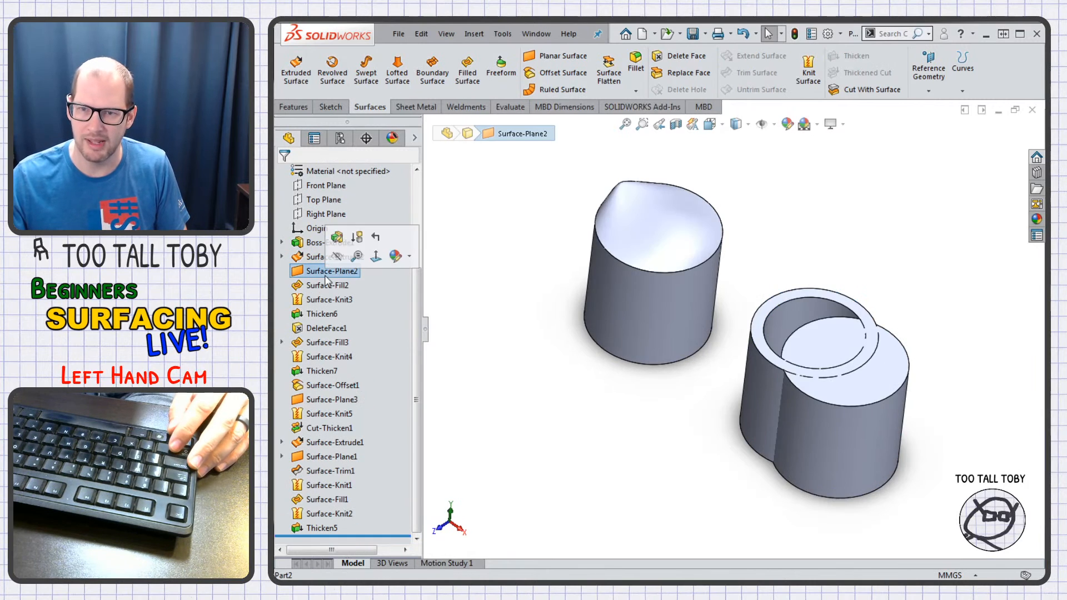
{"action": "left_click", "coordinate": [321, 526], "text": "shift"}
{"action": "key", "text": "Delete"}
{"action": "left_click", "coordinate": [417, 186]}
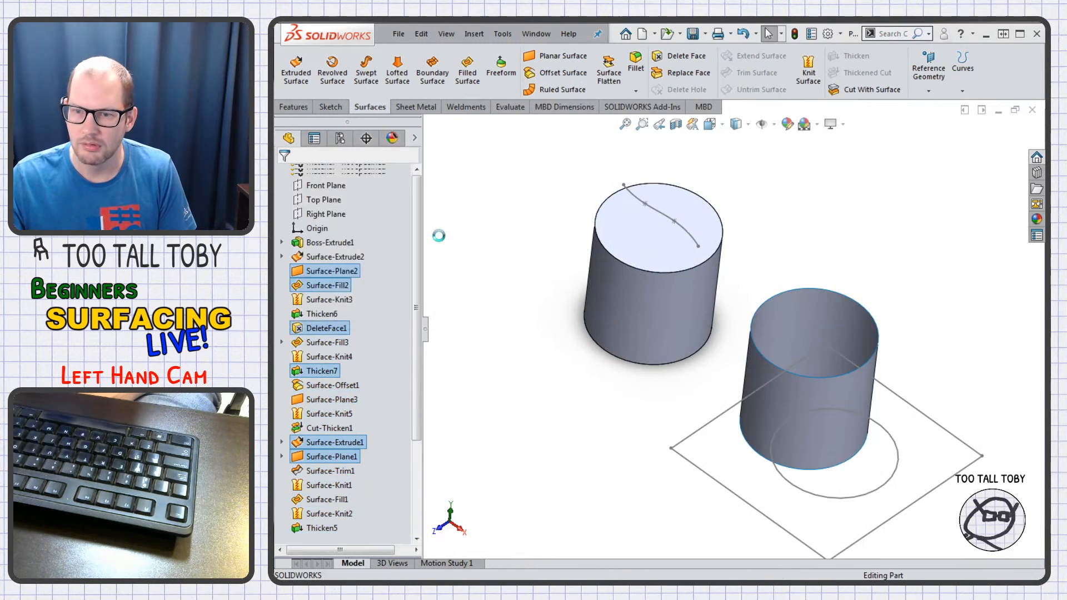
- Delete the leftover sketches Sketch5, Sketch2 and Sketch3
{"action": "left_click", "coordinate": [320, 411]}
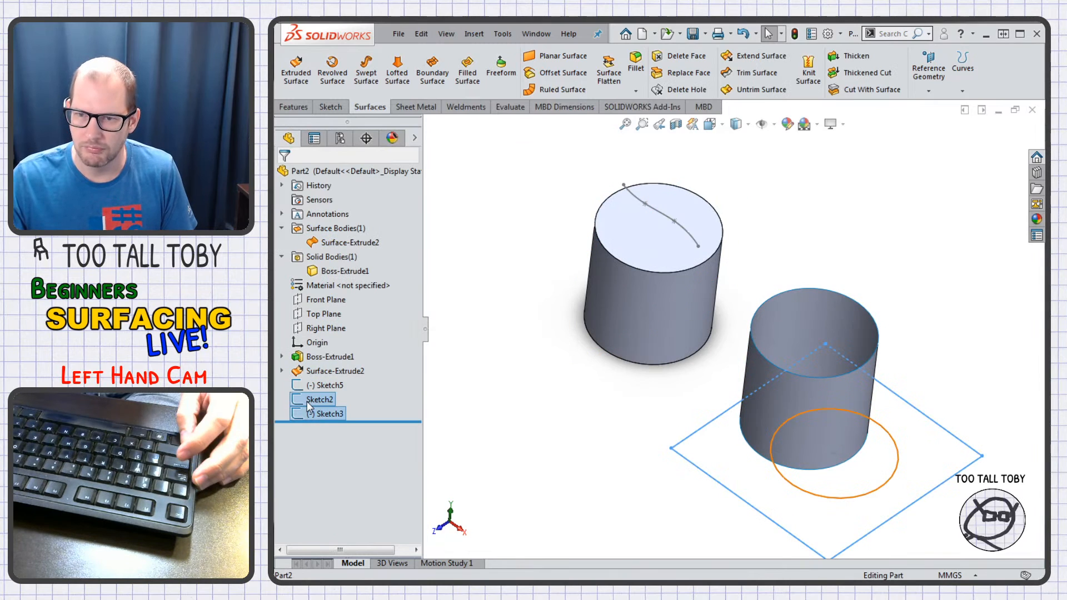
{"action": "left_click", "coordinate": [308, 387], "text": "shift"}
{"action": "key", "text": "Delete"}
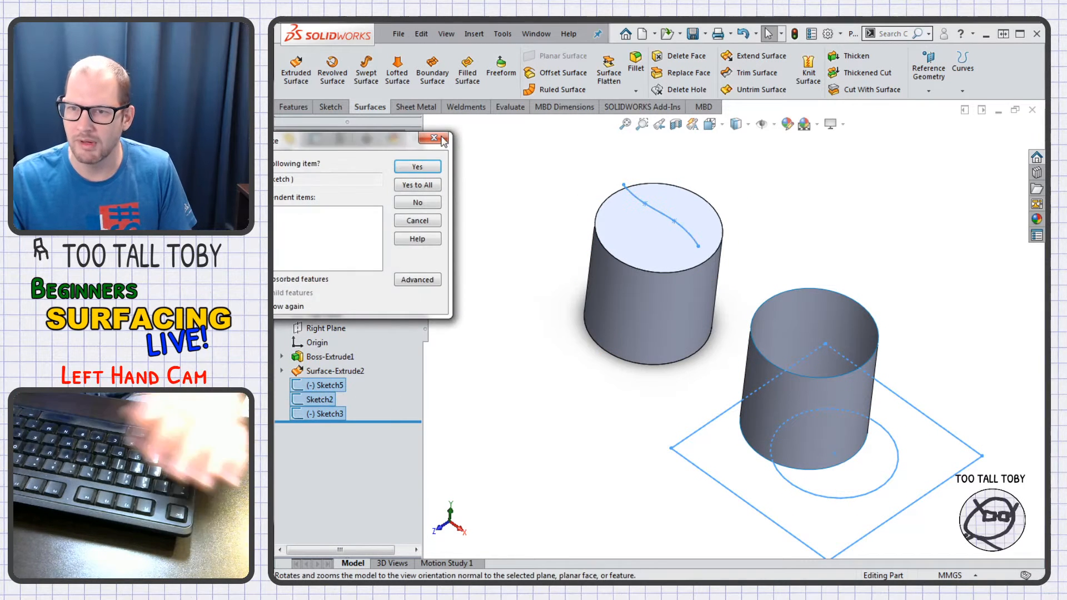
{"action": "left_click", "coordinate": [417, 167]}
{"action": "left_click", "coordinate": [415, 187]}
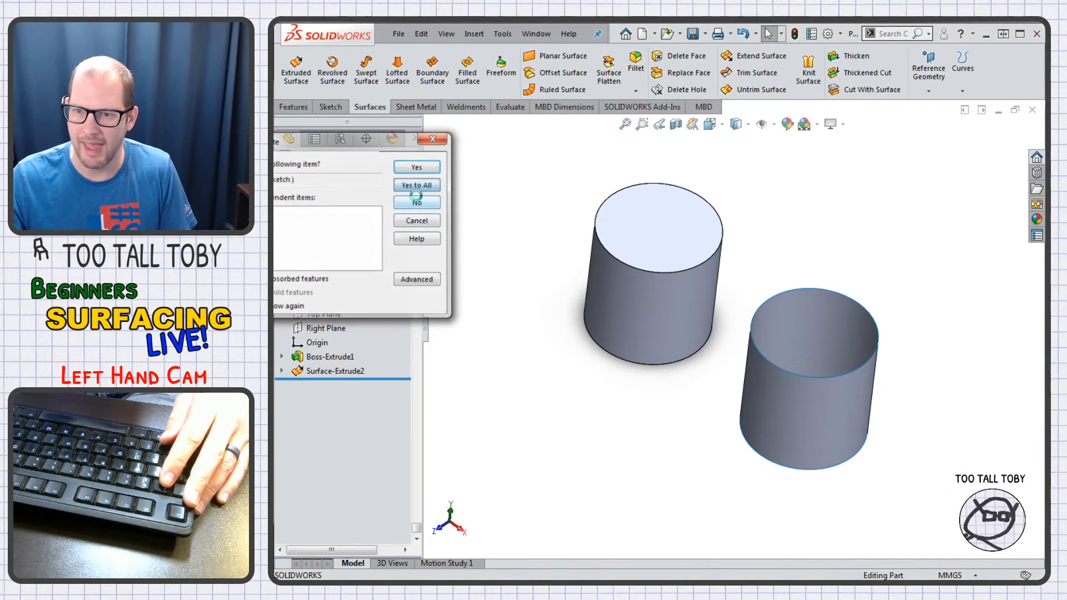
- Edit Sketch4 of the surface extrude and make the circle's centre horizontal with the origin
{"action": "left_click", "coordinate": [282, 371]}
{"action": "left_click", "coordinate": [343, 387]}
{"action": "left_click", "coordinate": [349, 345]}
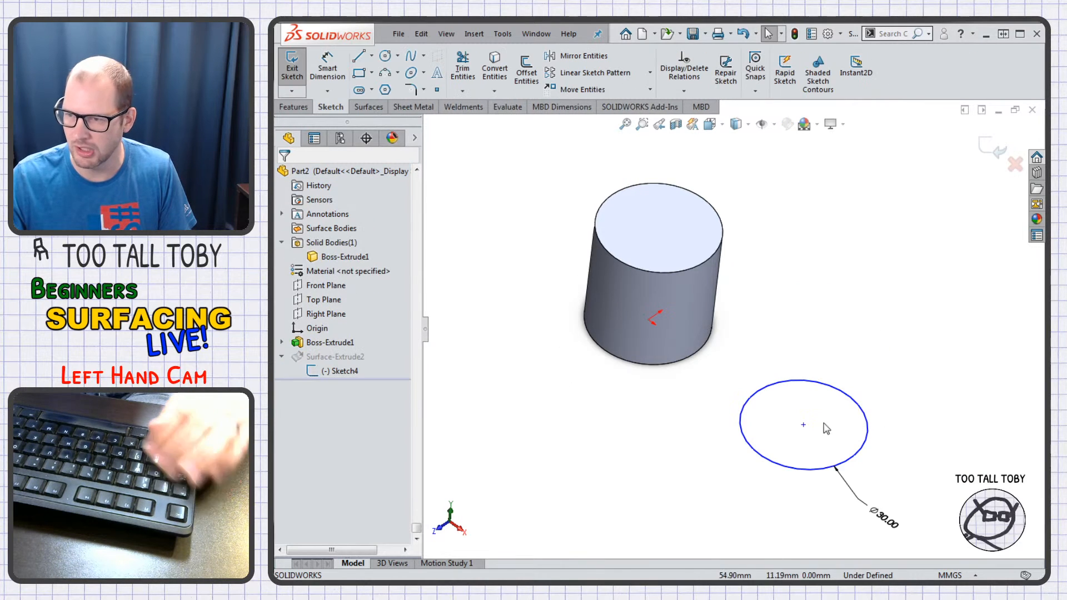
{"action": "left_click", "coordinate": [648, 320]}
{"action": "left_click", "coordinate": [648, 320], "text": "ctrl"}
{"action": "left_click", "coordinate": [686, 243]}
{"action": "left_click", "coordinate": [611, 426]}
- Dimension the circle's centre 60 mm from the origin and exit the sketch
{"action": "key", "text": "s"}
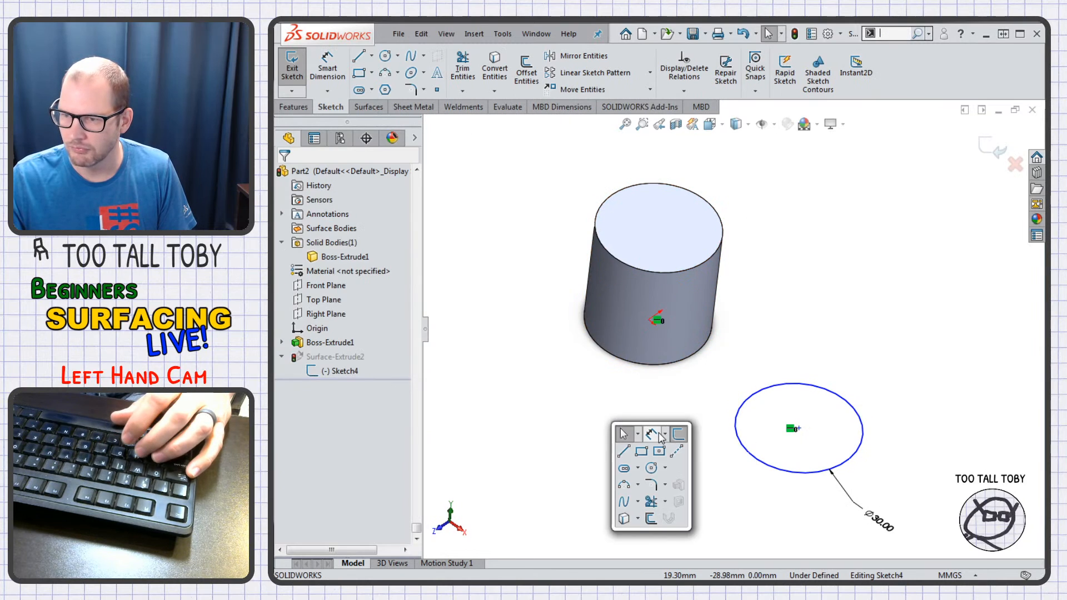
{"action": "left_click", "coordinate": [653, 435]}
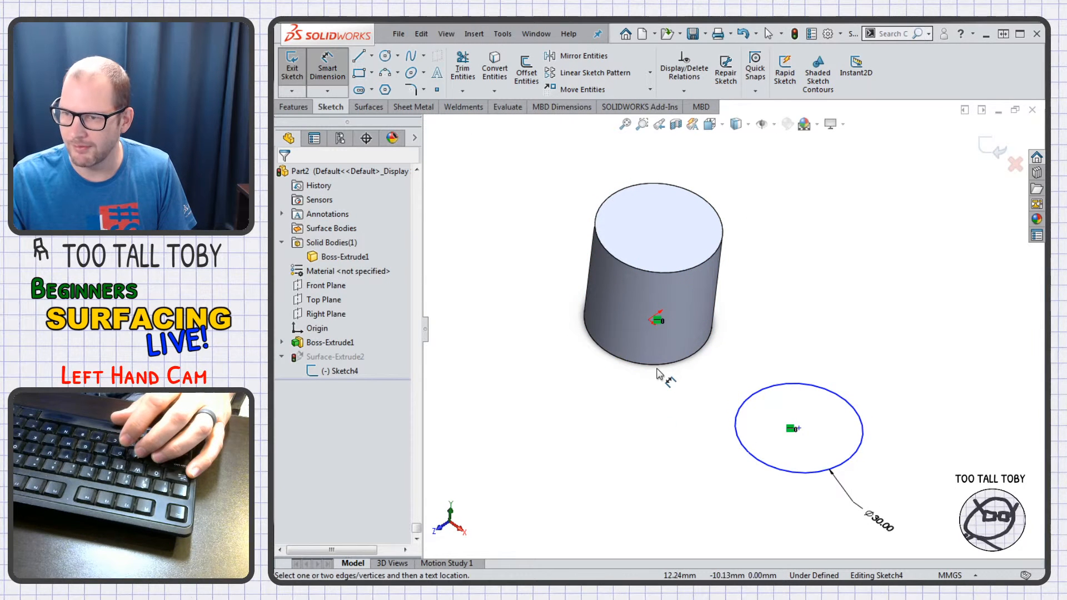
{"action": "left_click", "coordinate": [787, 470]}
{"action": "left_click", "coordinate": [658, 445]}
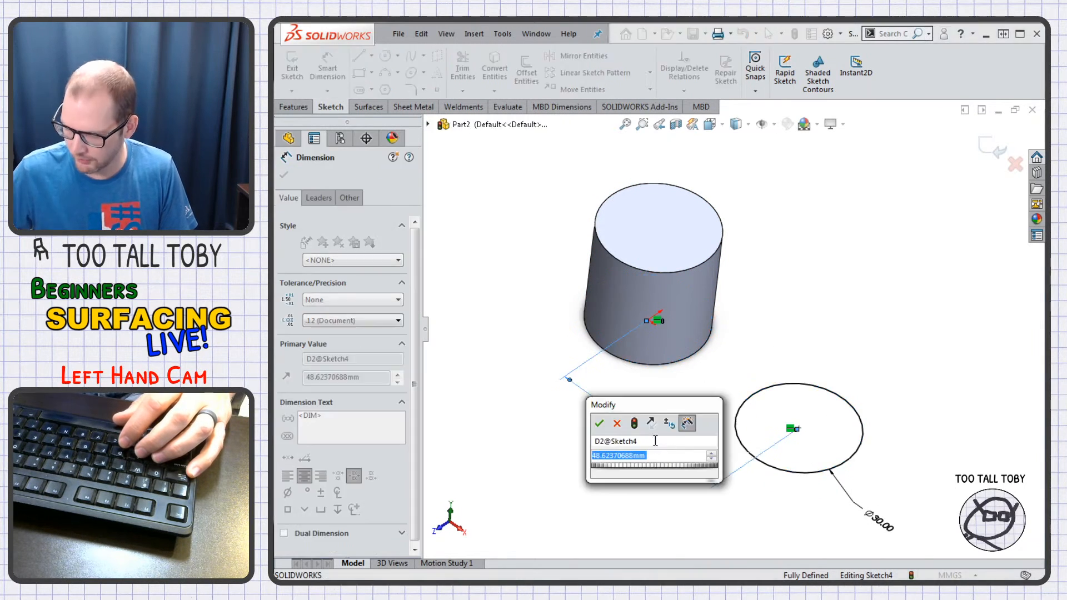
{"action": "type", "text": "60"}
{"action": "key", "text": "Return"}
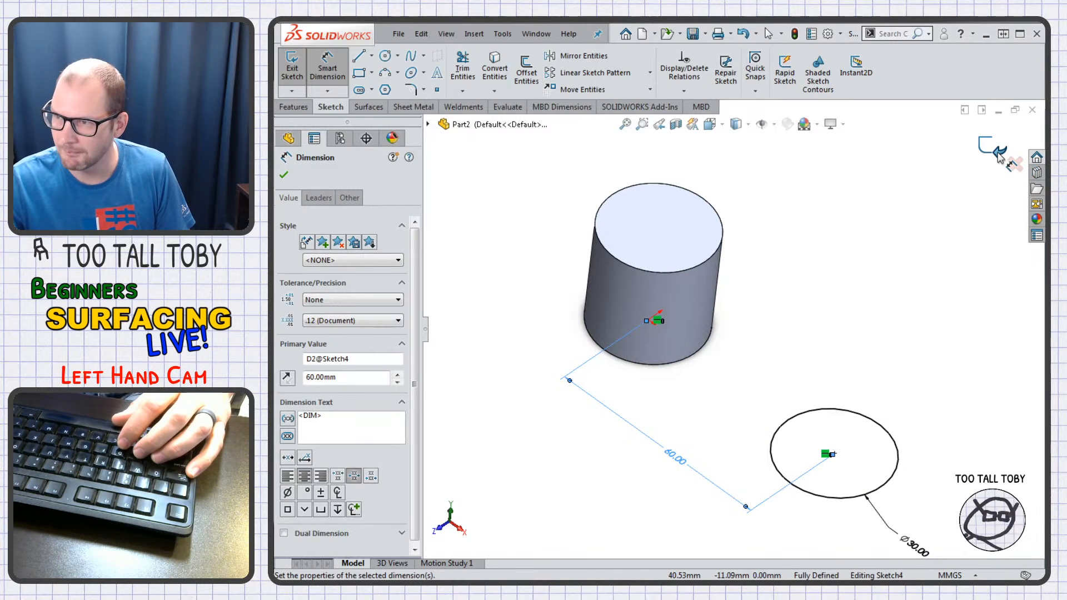
{"action": "left_click", "coordinate": [999, 157]}
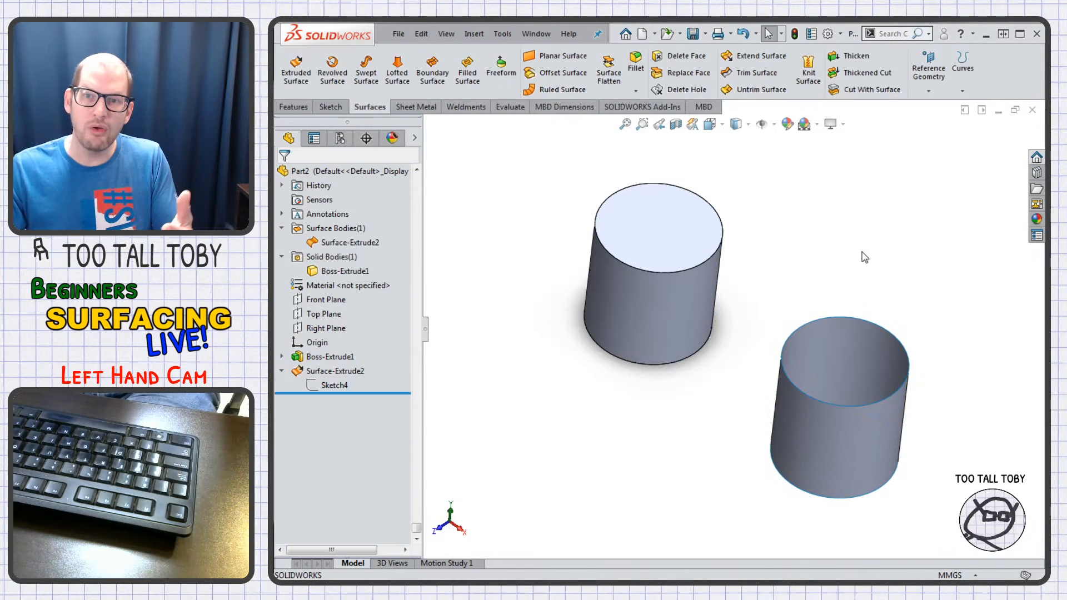
- Sketch a 15 mm diameter circle centred on the origin on the Right Plane
{"action": "middle_click_drag", "start_coordinate": [640, 281], "coordinate": [593, 369]}
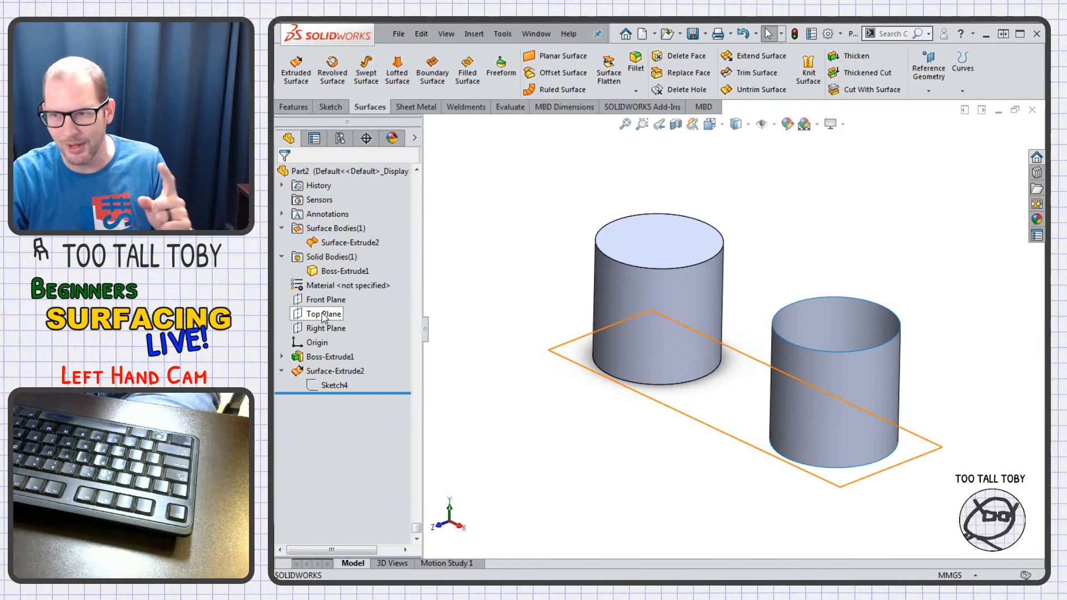
{"action": "left_click", "coordinate": [332, 327]}
{"action": "left_click", "coordinate": [343, 308]}
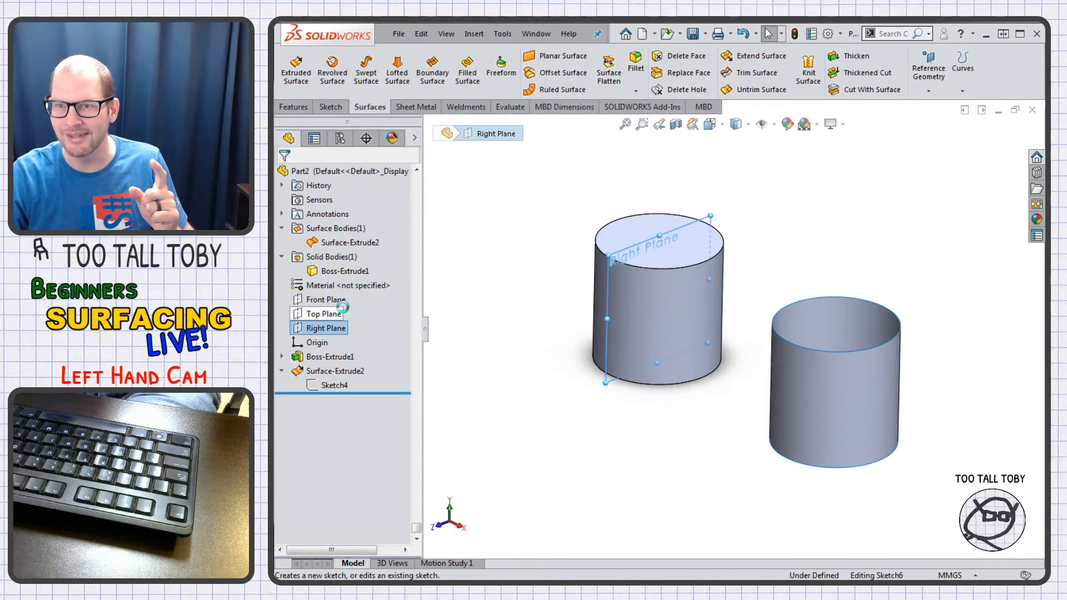
{"action": "left_click", "coordinate": [385, 55]}
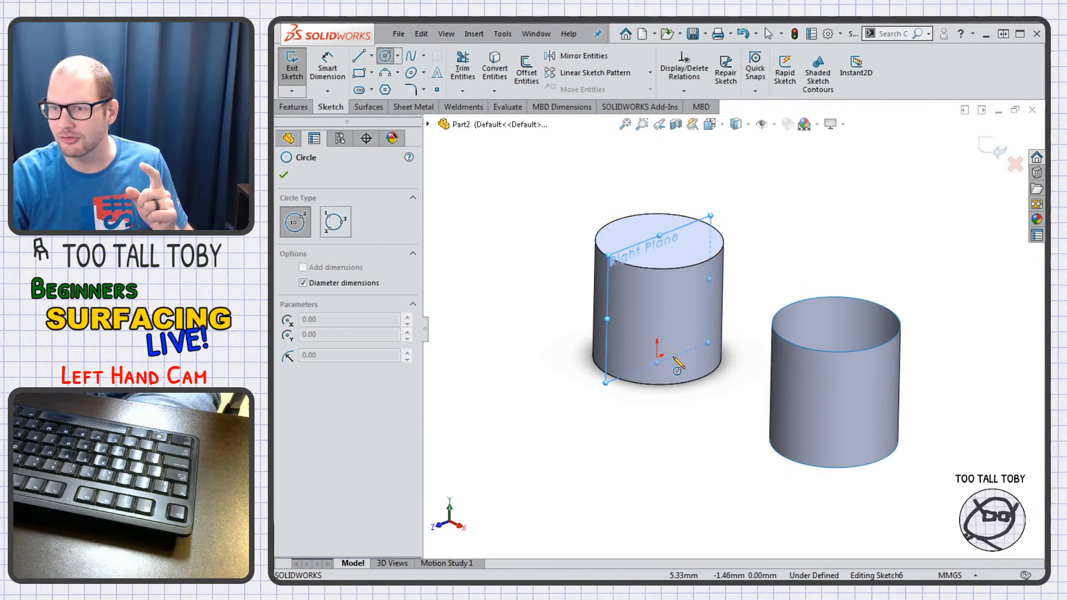
{"action": "left_click", "coordinate": [657, 357]}
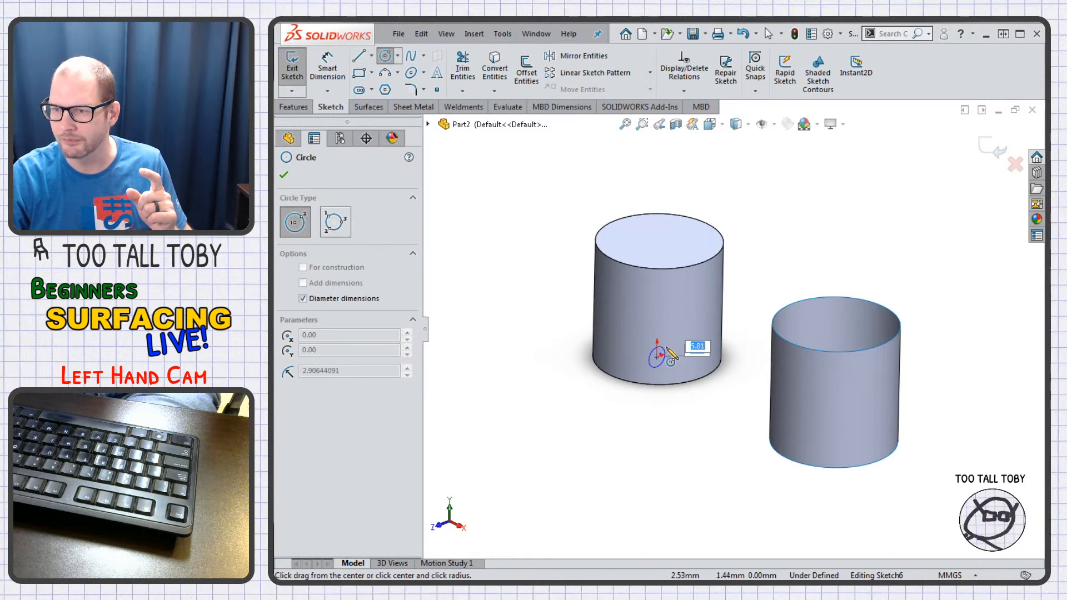
{"action": "type", "text": "15"}
{"action": "key", "text": "Return"}
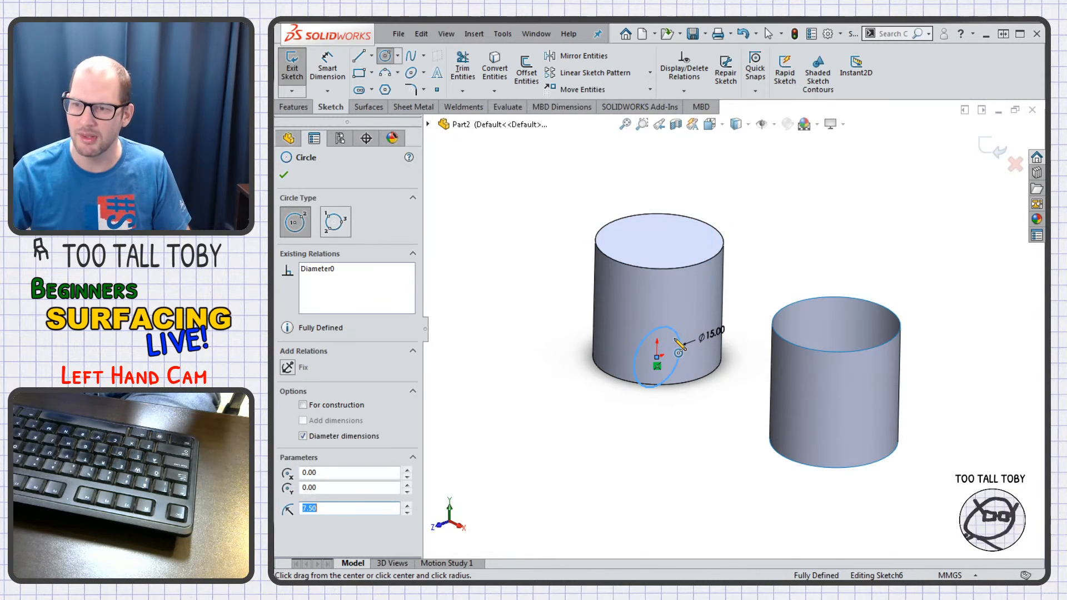
{"action": "key", "text": "s"}
{"action": "left_click", "coordinate": [589, 359]}
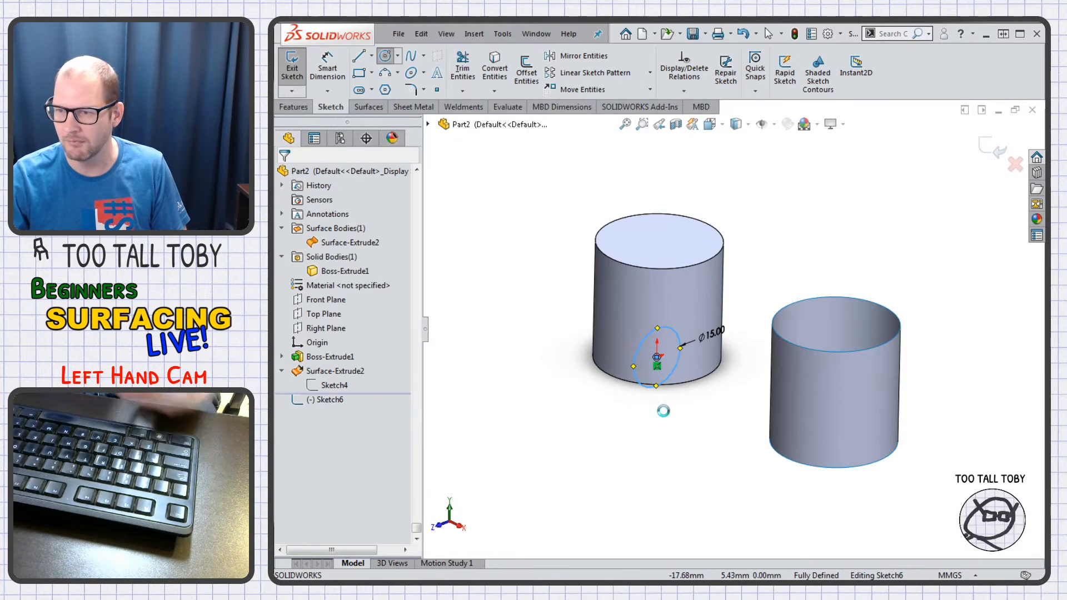
{"action": "left_click_drag", "start_coordinate": [562, 315], "coordinate": [928, 486]}
{"action": "scroll", "coordinate": [948, 388], "scroll_direction": "up", "scroll_amount": 3}
{"action": "mouse_move", "coordinate": [894, 393]}
{"action": "middle_mouse_down"}
{"action": "mouse_move", "coordinate": [884, 353]}
{"action": "mouse_move", "coordinate": [831, 350]}
{"action": "mouse_move", "coordinate": [883, 378]}
{"action": "middle_mouse_up"}
{"action": "scroll", "coordinate": [841, 343], "scroll_direction": "down", "scroll_amount": 2}
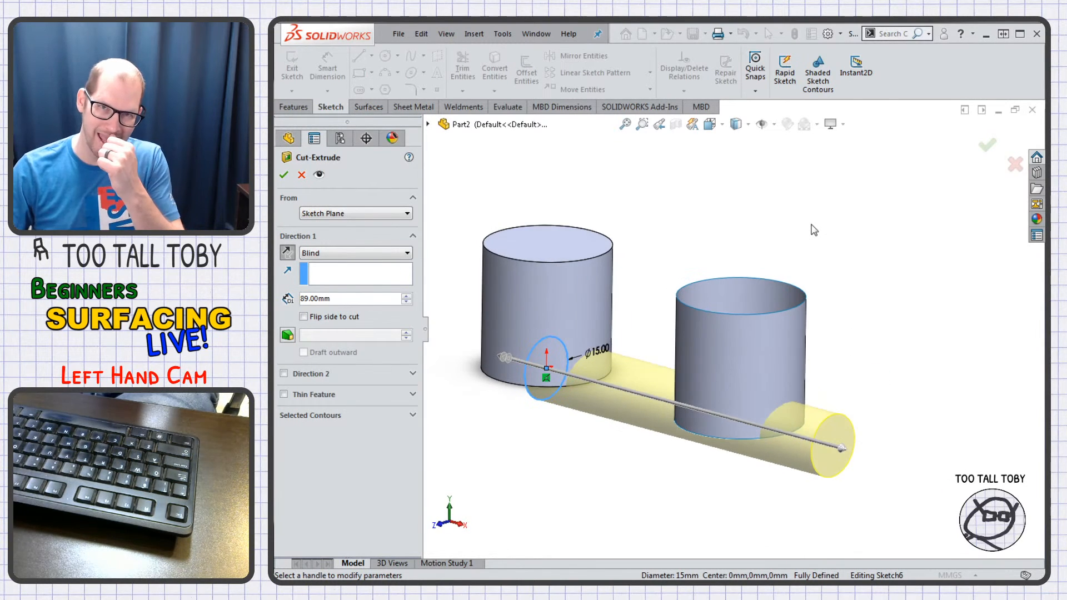
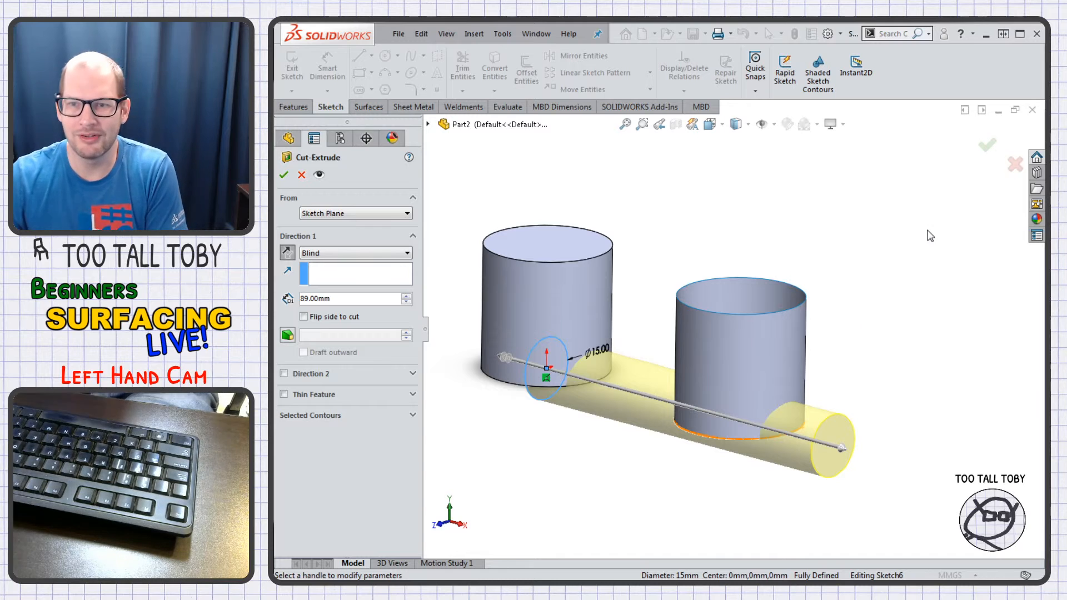
{"action": "left_click", "coordinate": [301, 175]}
- Make a blind Extruded Cut 10 mm deep from the 15 mm circle into the base of the solid cylinder
{"action": "left_click", "coordinate": [295, 106]}
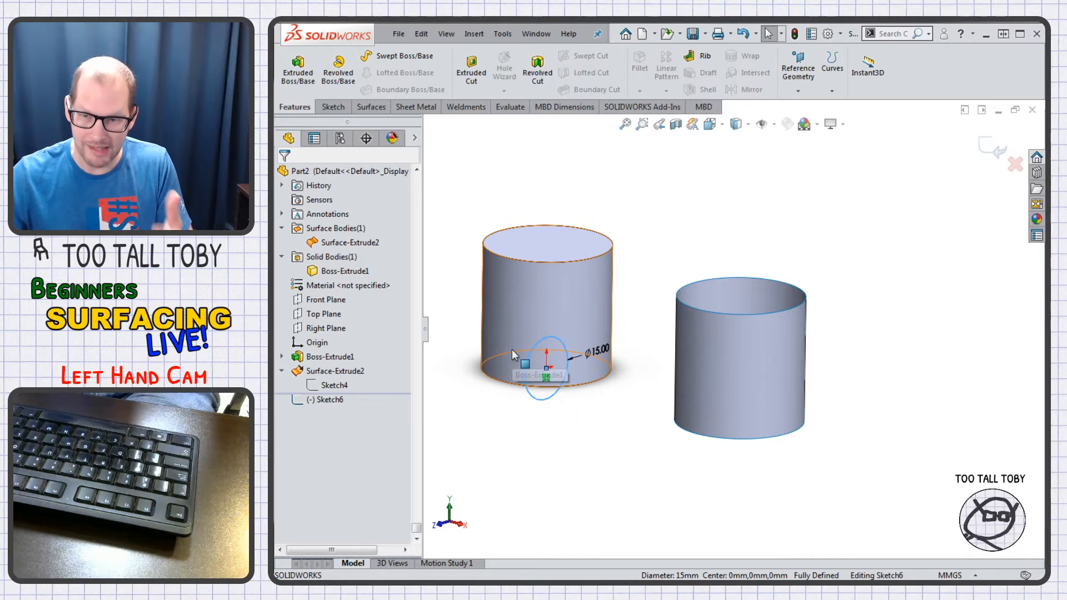
{"action": "left_click", "coordinate": [473, 72]}
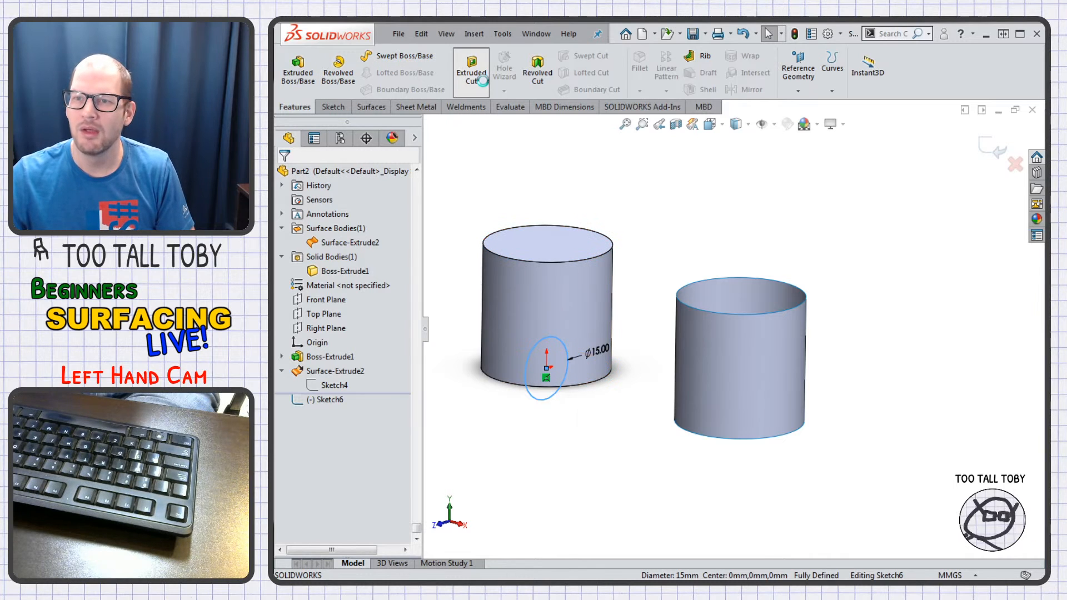
{"action": "left_click", "coordinate": [439, 340]}
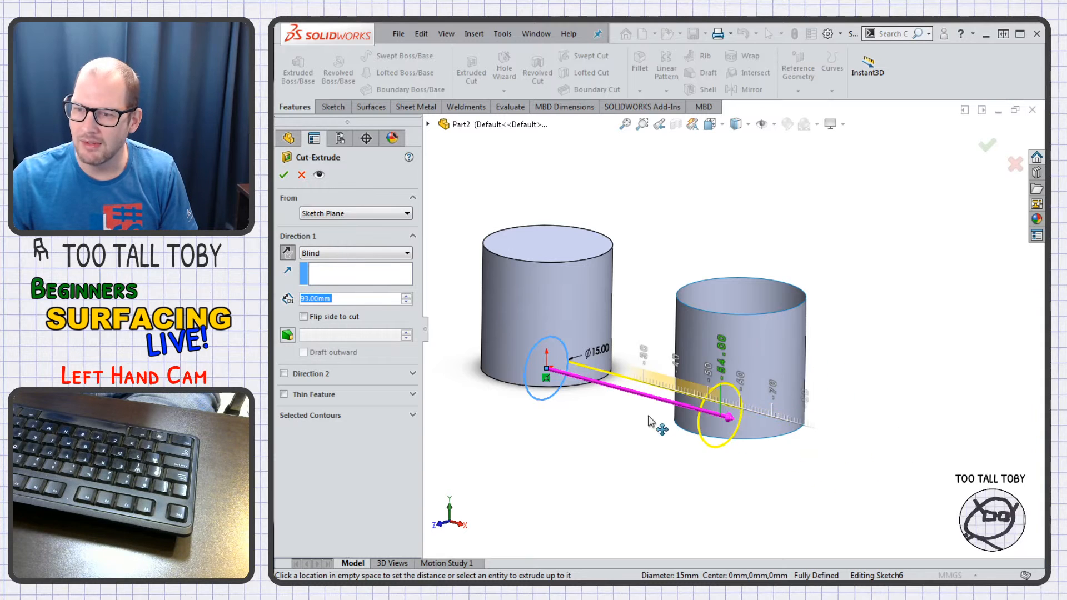
{"action": "left_click", "coordinate": [585, 408]}
{"action": "middle_click_drag", "start_coordinate": [591, 418], "coordinate": [591, 406]}
{"action": "scroll", "coordinate": [563, 402], "scroll_direction": "down", "scroll_amount": 6}
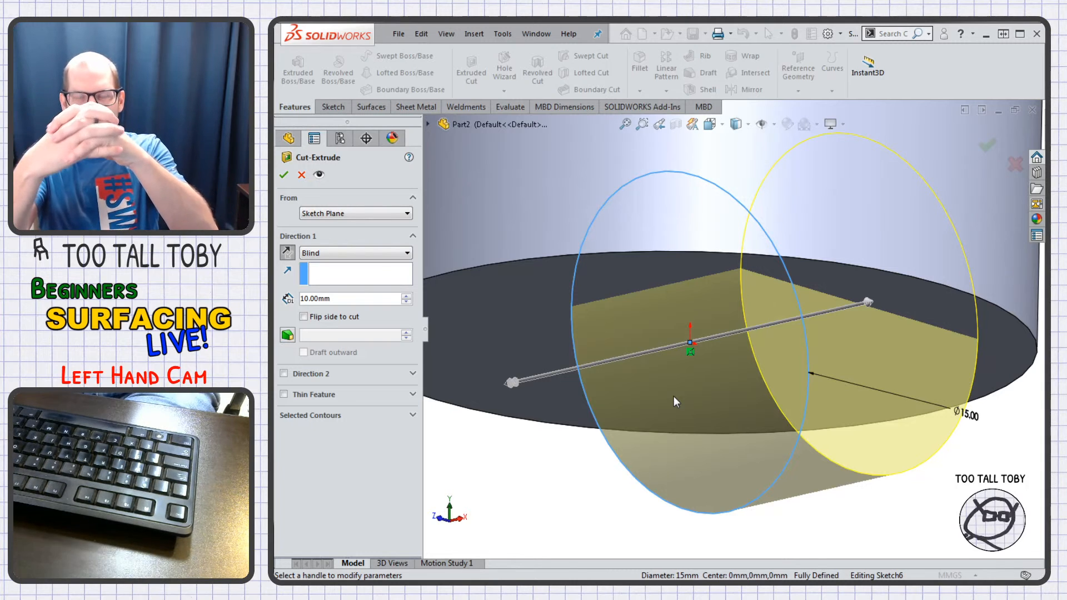
{"action": "left_click", "coordinate": [982, 146]}
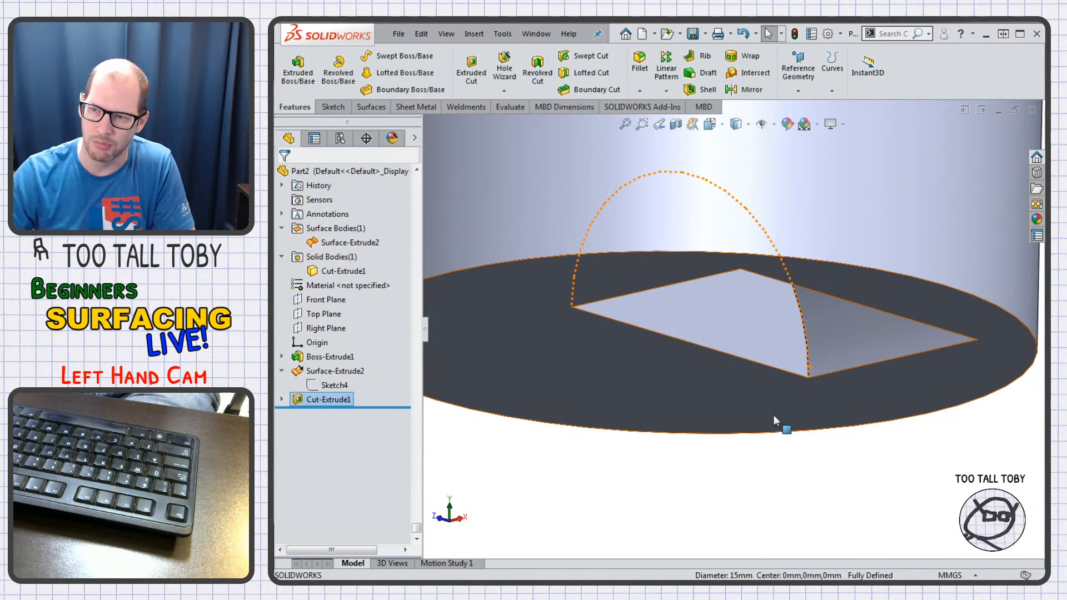
{"action": "middle_click_drag", "start_coordinate": [772, 415], "coordinate": [769, 360]}
{"action": "scroll", "coordinate": [828, 287], "scroll_direction": "up", "scroll_amount": 3}
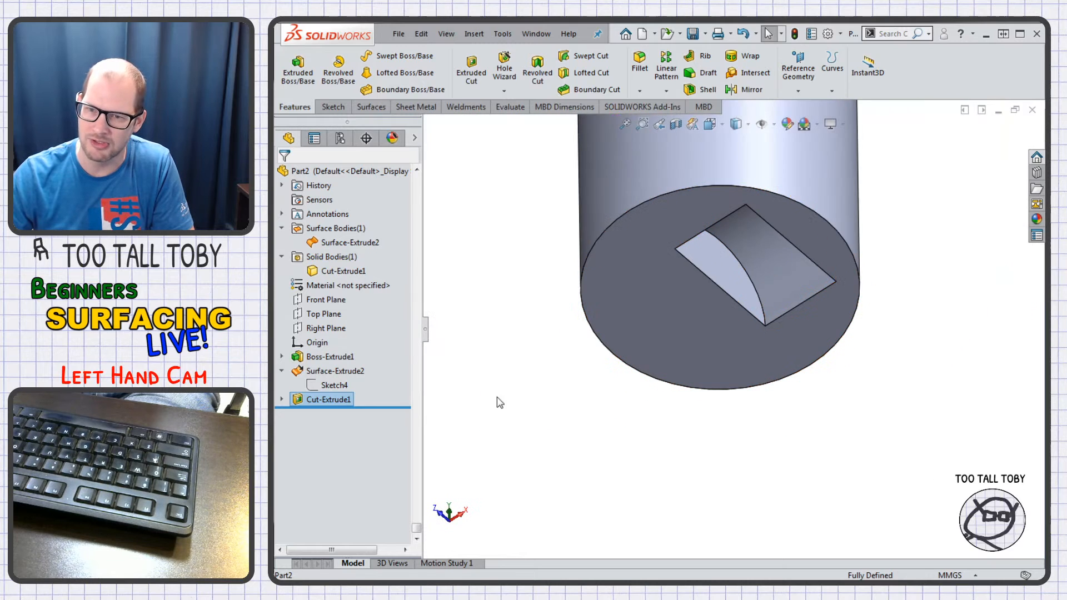
- Edit the Extruded Cut to a blind depth of 91 mm so it reaches through the surface cylinder
{"action": "right_click", "coordinate": [319, 401]}
{"action": "left_click", "coordinate": [338, 356]}
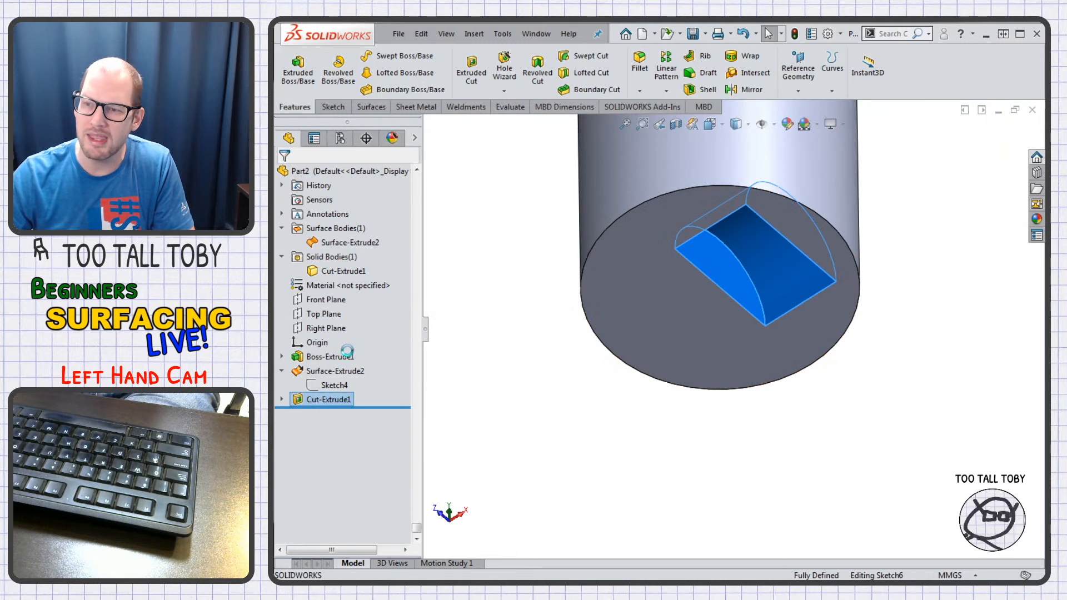
{"action": "scroll", "coordinate": [775, 242], "scroll_direction": "up", "scroll_amount": 5}
{"action": "middle_click_drag", "start_coordinate": [779, 311], "coordinate": [785, 418]}
{"action": "scroll", "coordinate": [767, 292], "scroll_direction": "down", "scroll_amount": 5}
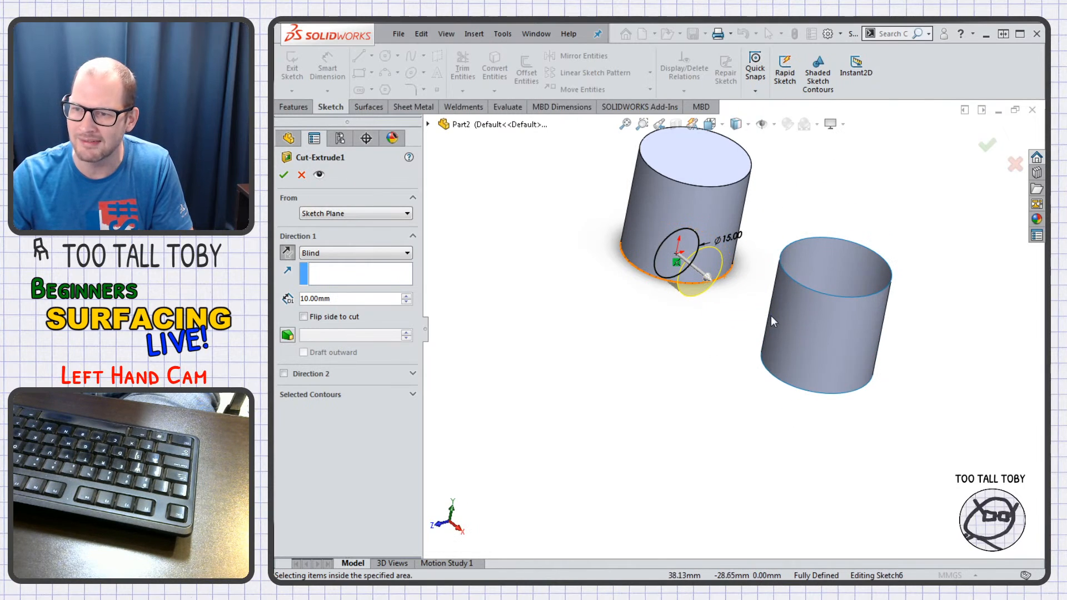
{"action": "left_click_drag", "start_coordinate": [708, 276], "coordinate": [877, 423]}
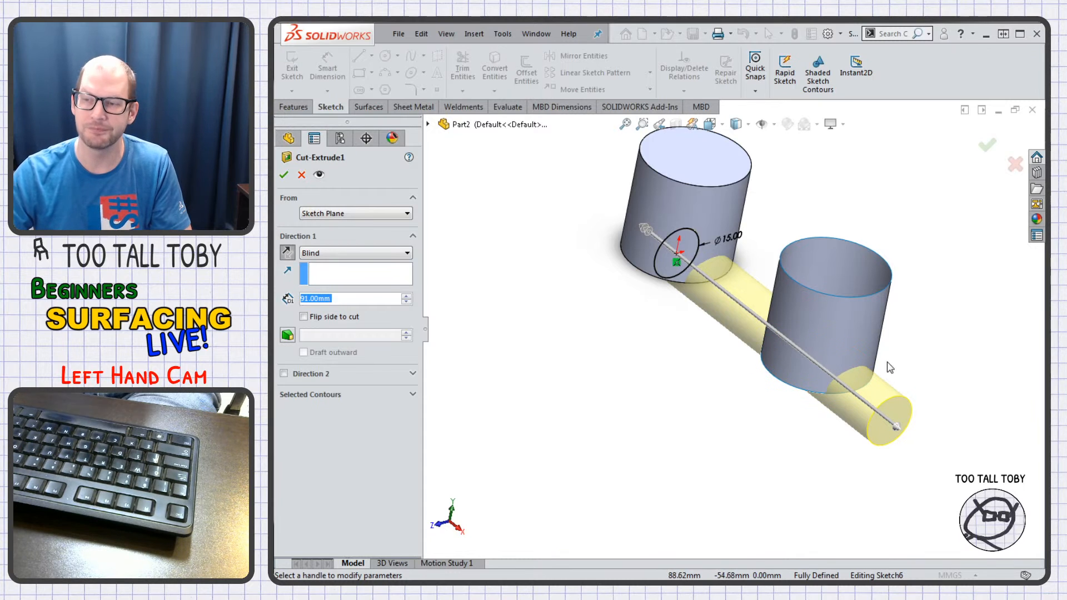
{"action": "middle_click_drag", "start_coordinate": [821, 391], "coordinate": [829, 260]}
{"action": "scroll", "coordinate": [829, 260], "scroll_direction": "down", "scroll_amount": 5}
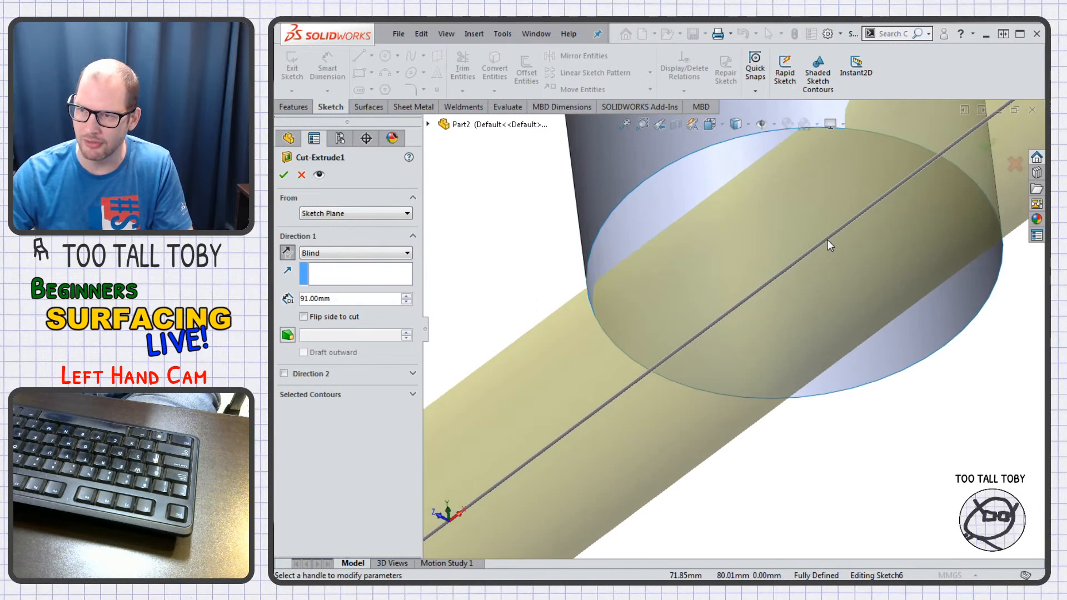
{"action": "scroll", "coordinate": [849, 267], "scroll_direction": "up", "scroll_amount": 5}
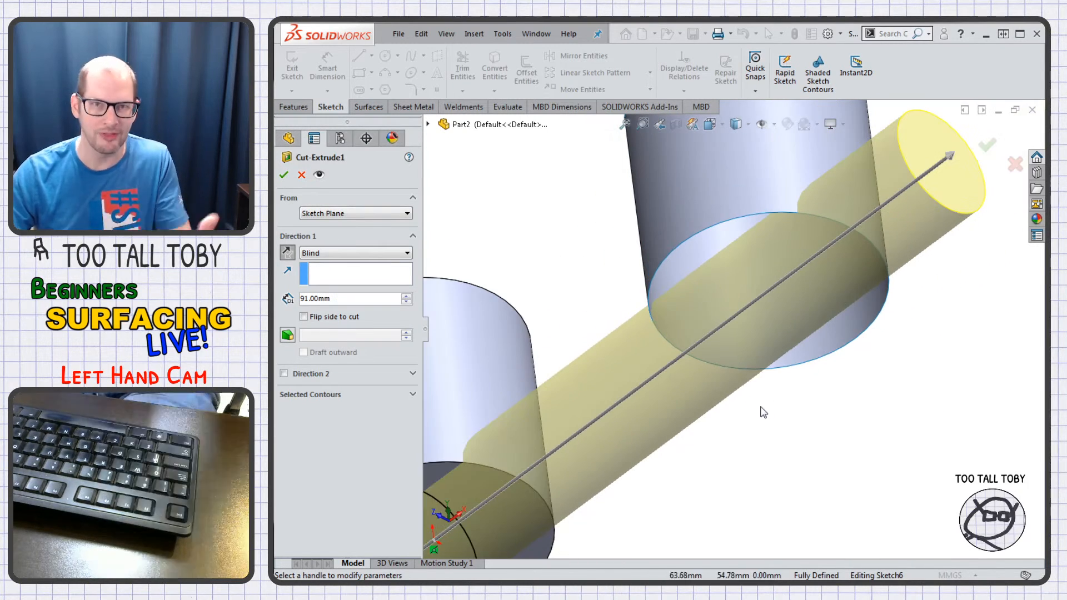
{"action": "key", "text": "z"}
{"action": "key", "text": "z"}
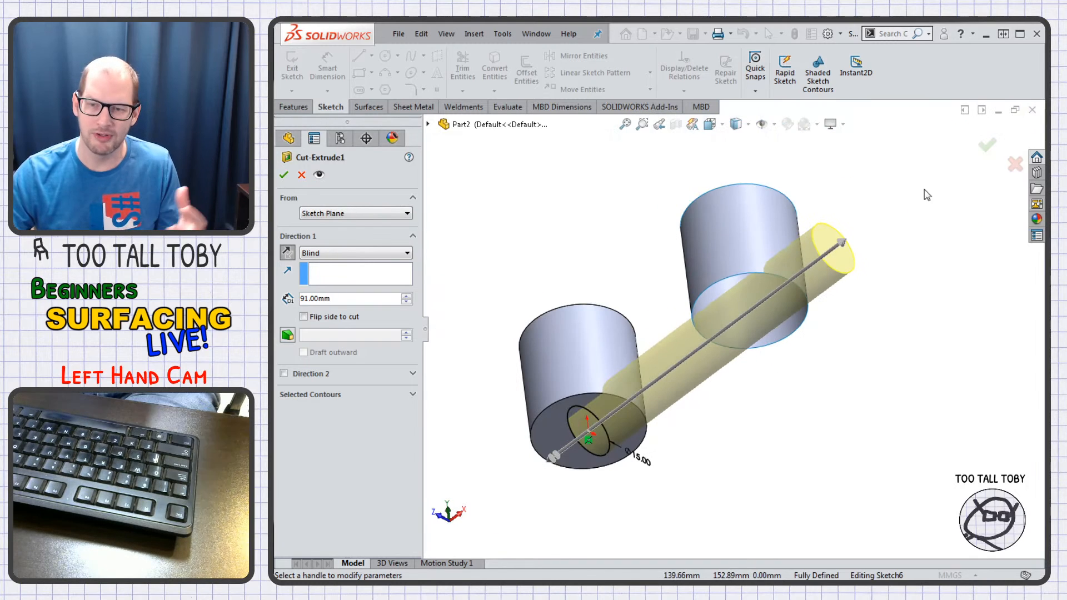
{"action": "left_click", "coordinate": [984, 148]}
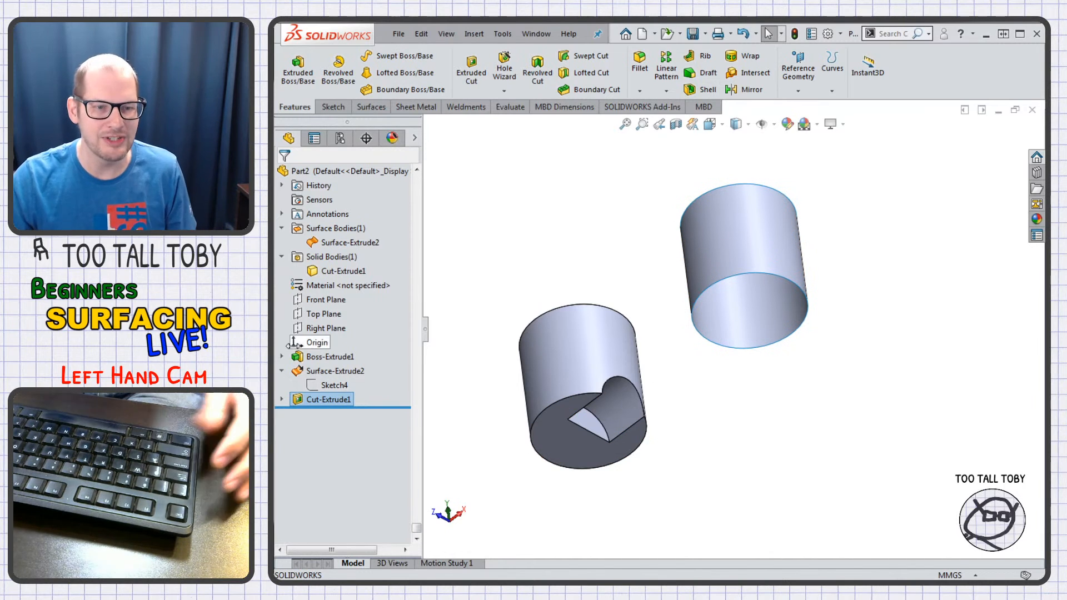
- Sketch a 15 mm diameter circle centred on the origin, on the flat end face of the solid cylinder's cut
{"action": "left_click", "coordinate": [601, 429]}
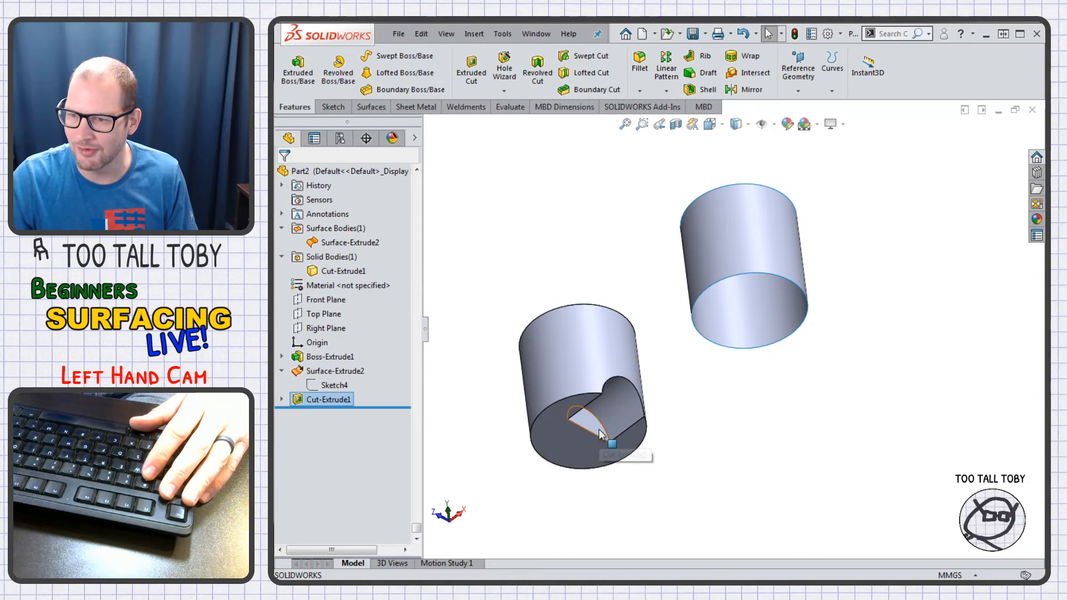
{"action": "left_click", "coordinate": [614, 366]}
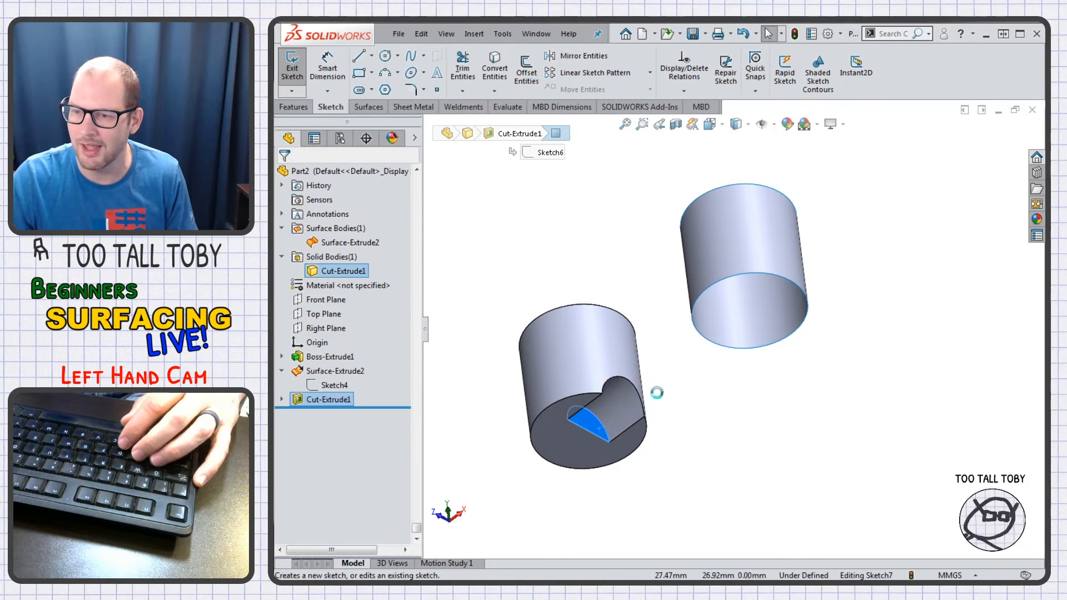
{"action": "left_click", "coordinate": [385, 55]}
{"action": "left_click", "coordinate": [590, 433]}
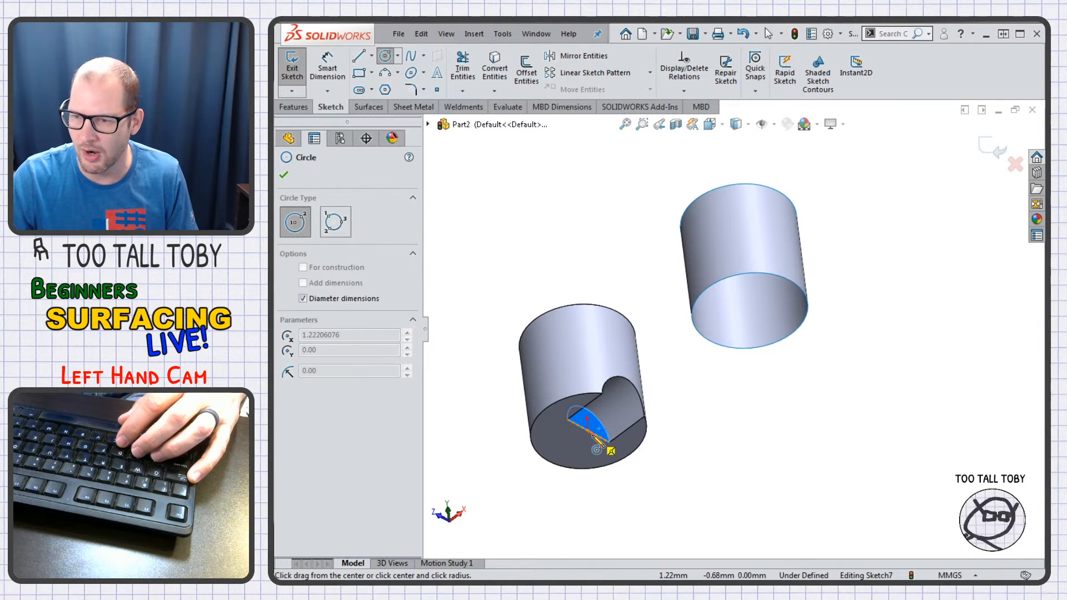
{"action": "type", "text": "15"}
{"action": "key", "text": "Return"}
{"action": "key", "text": "Escape"}
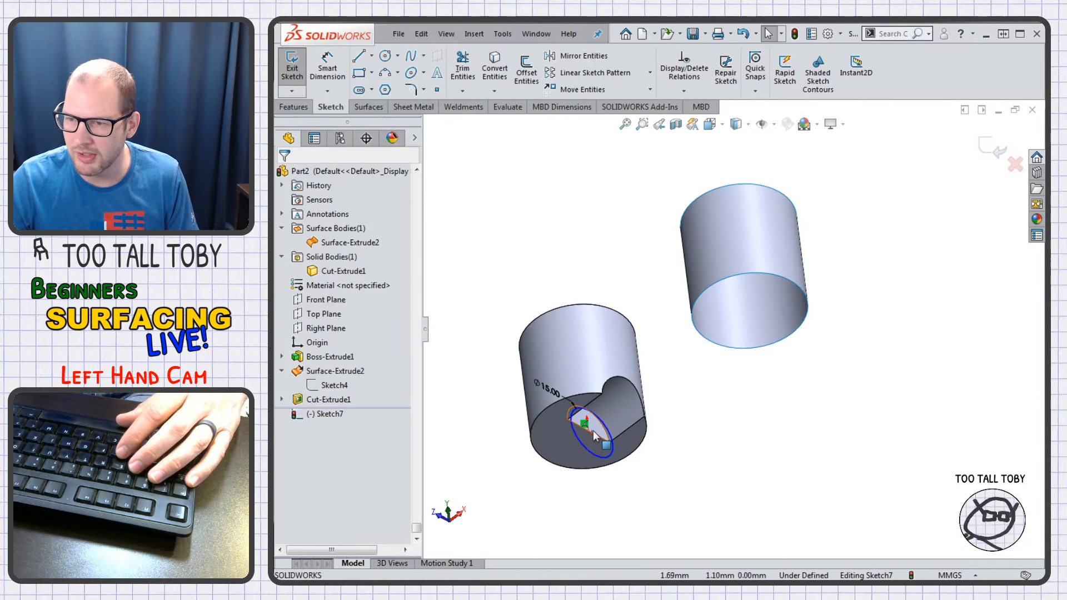
{"action": "left_click", "coordinate": [592, 431]}
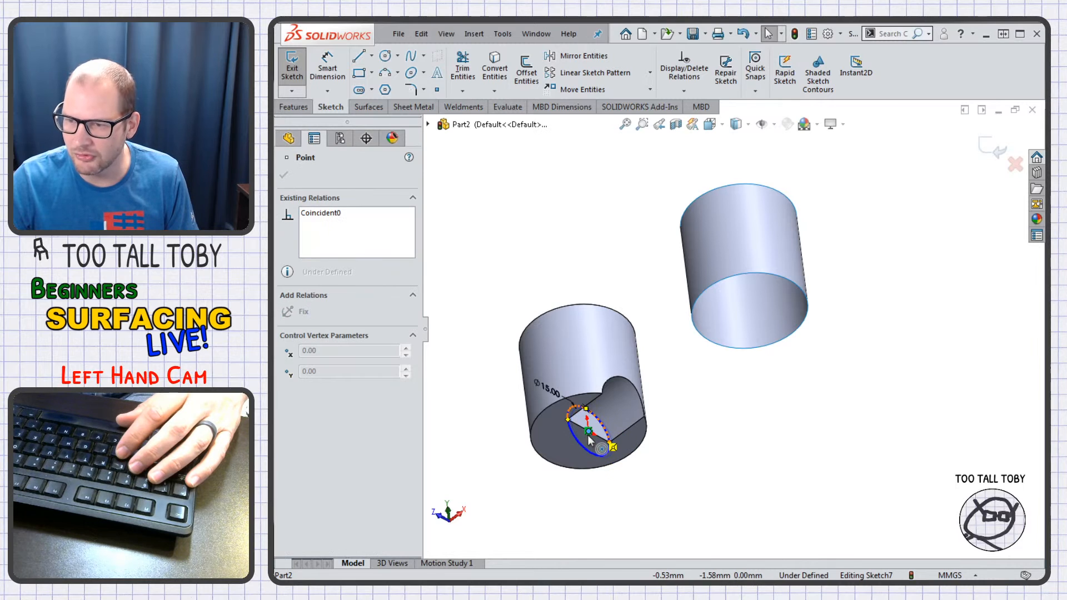
{"action": "left_click_drag", "start_coordinate": [588, 437], "coordinate": [588, 435]}
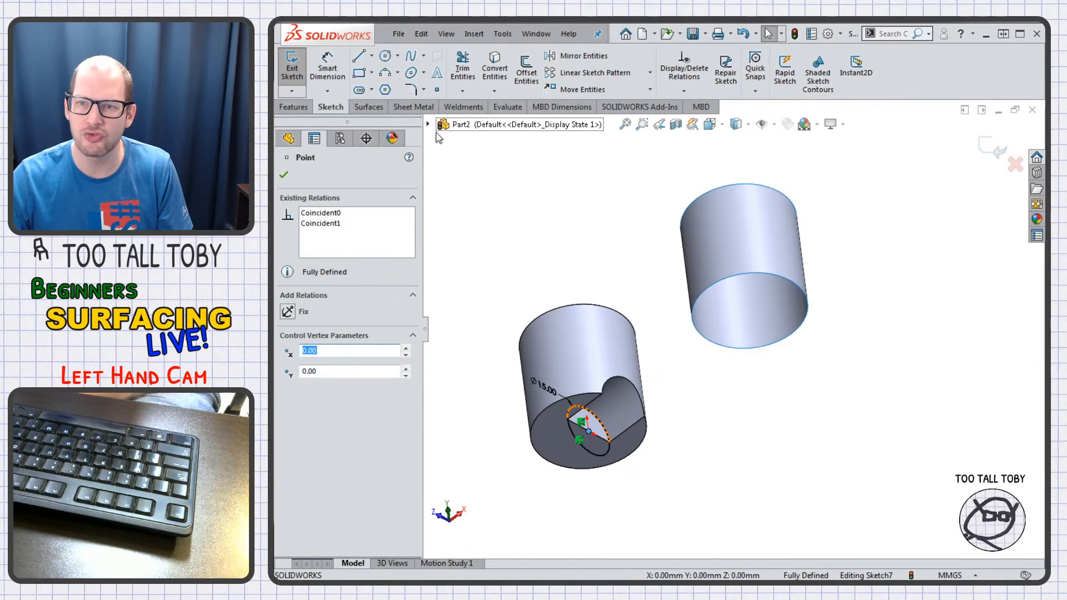
{"action": "left_click", "coordinate": [439, 172]}
{"action": "left_click", "coordinate": [368, 106]}
{"action": "left_click", "coordinate": [296, 71]}
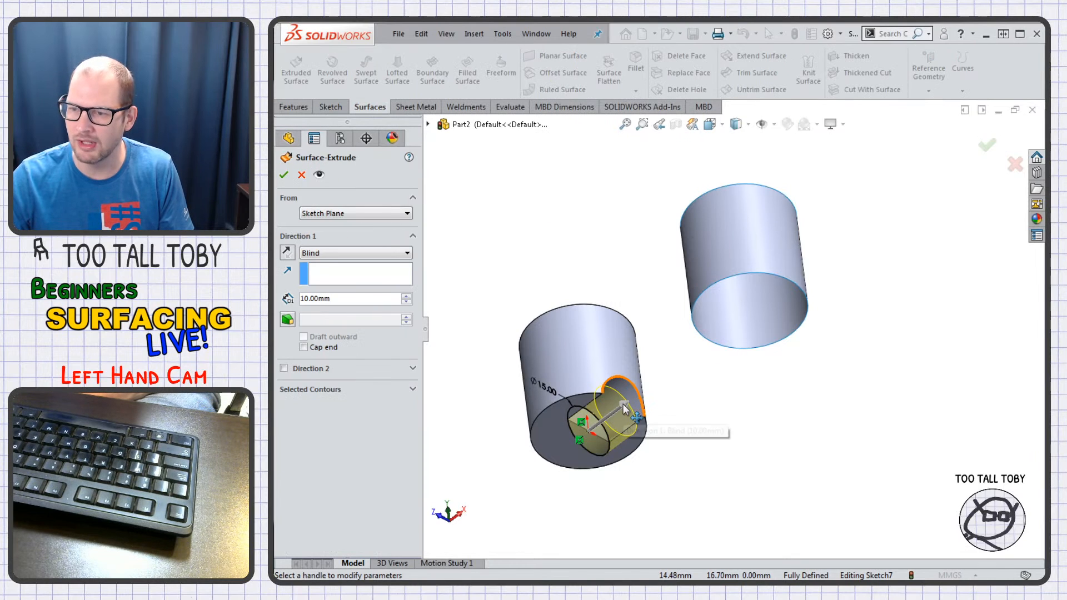
{"action": "left_click_drag", "start_coordinate": [618, 406], "coordinate": [854, 366]}
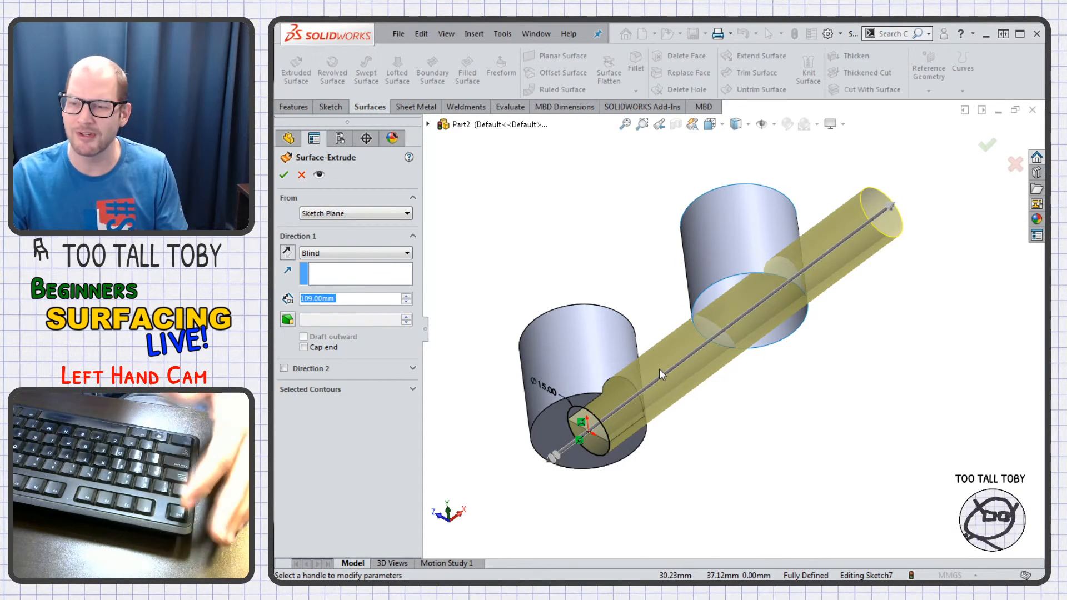
{"action": "key", "text": "Escape"}
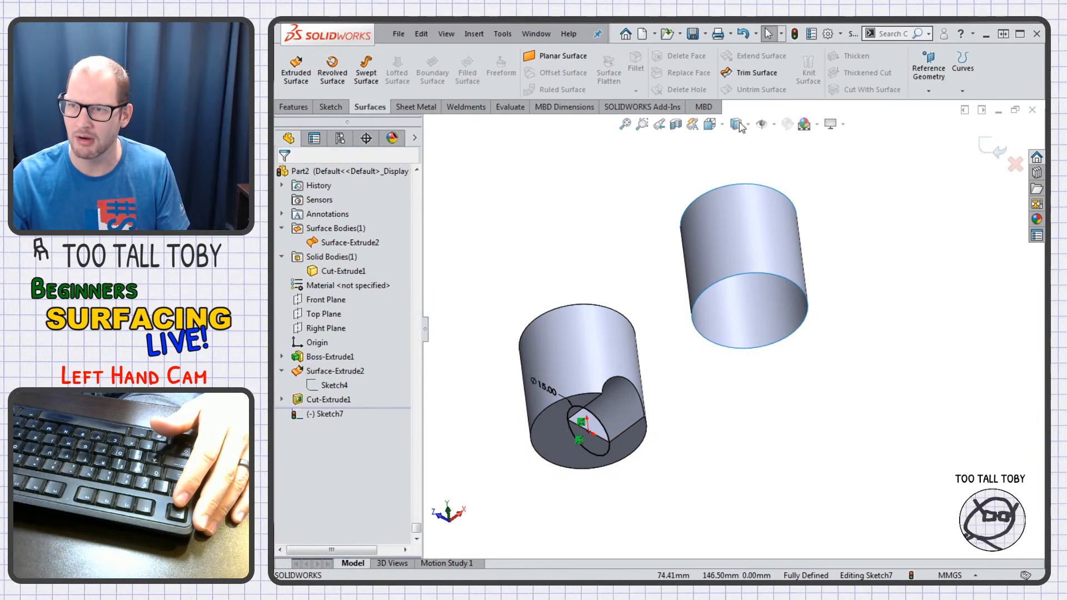
- Trim the surface cylinder with the 15 mm circle sketch, removing the two arched pieces at its lower edge
{"action": "left_click", "coordinate": [752, 72]}
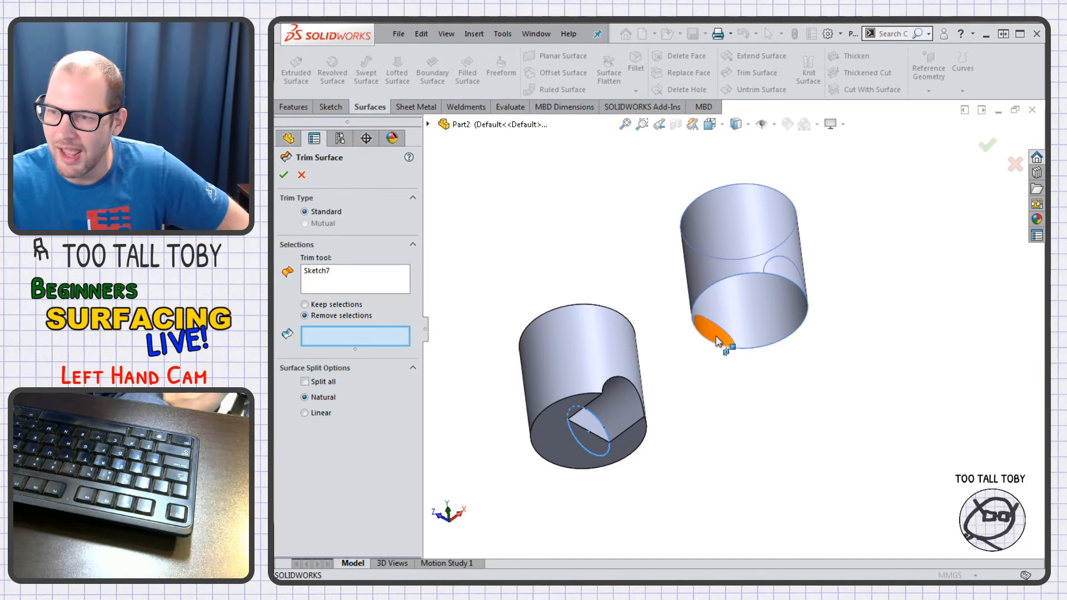
{"action": "middle_click_drag", "start_coordinate": [791, 370], "coordinate": [694, 371]}
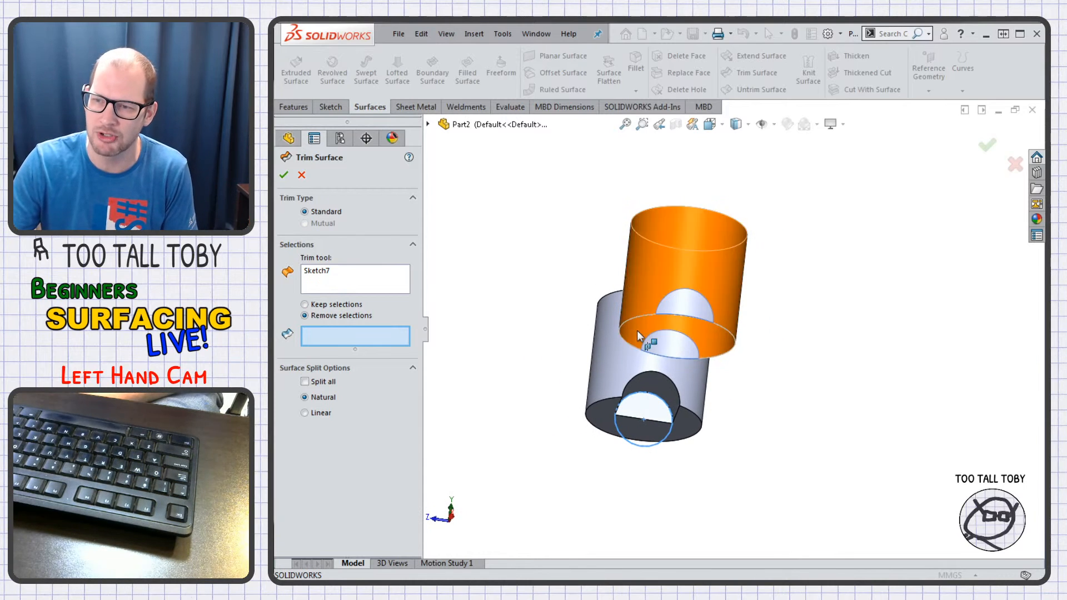
{"action": "middle_click_drag", "start_coordinate": [620, 340], "coordinate": [667, 353]}
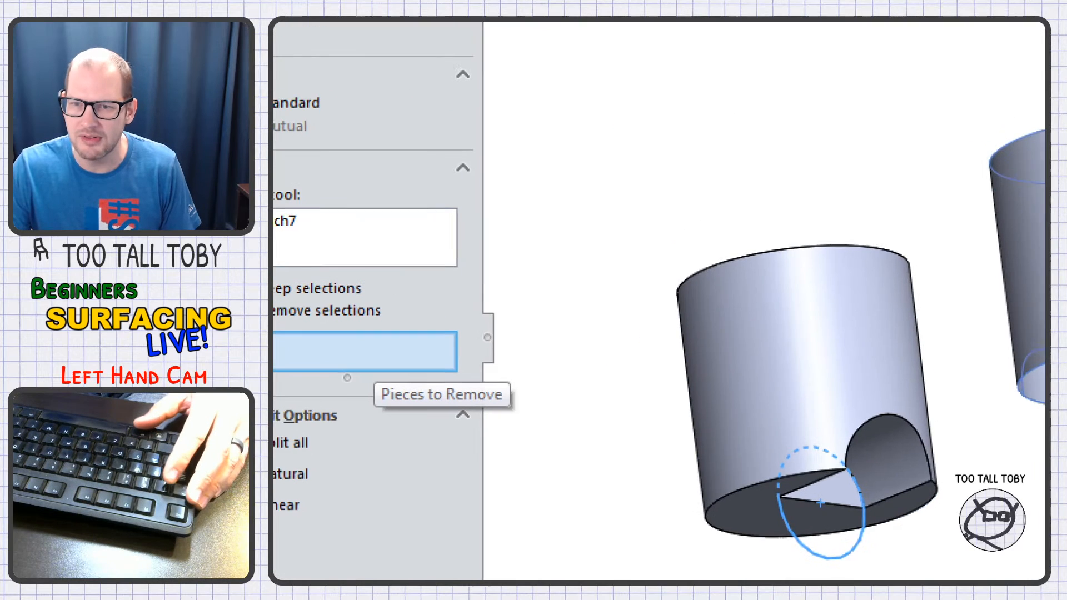
{"action": "left_click", "coordinate": [393, 287]}
{"action": "left_click_drag", "start_coordinate": [386, 289], "coordinate": [533, 264], "text": "ctrl+shift"}
{"action": "left_click_drag", "start_coordinate": [555, 319], "coordinate": [557, 320], "text": "ctrl+shift"}
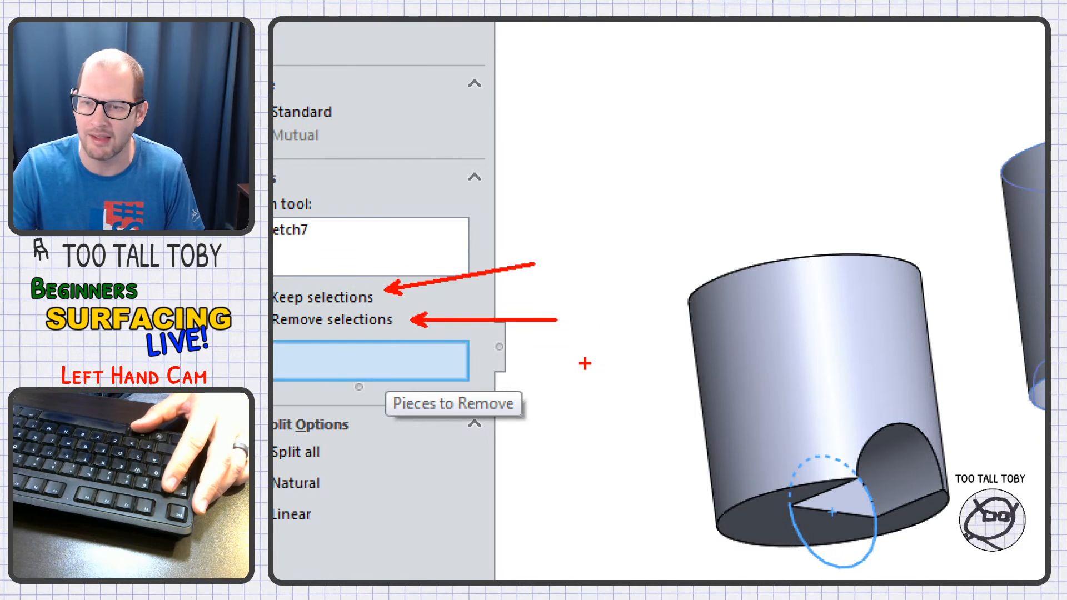
{"action": "key", "text": "Escape"}
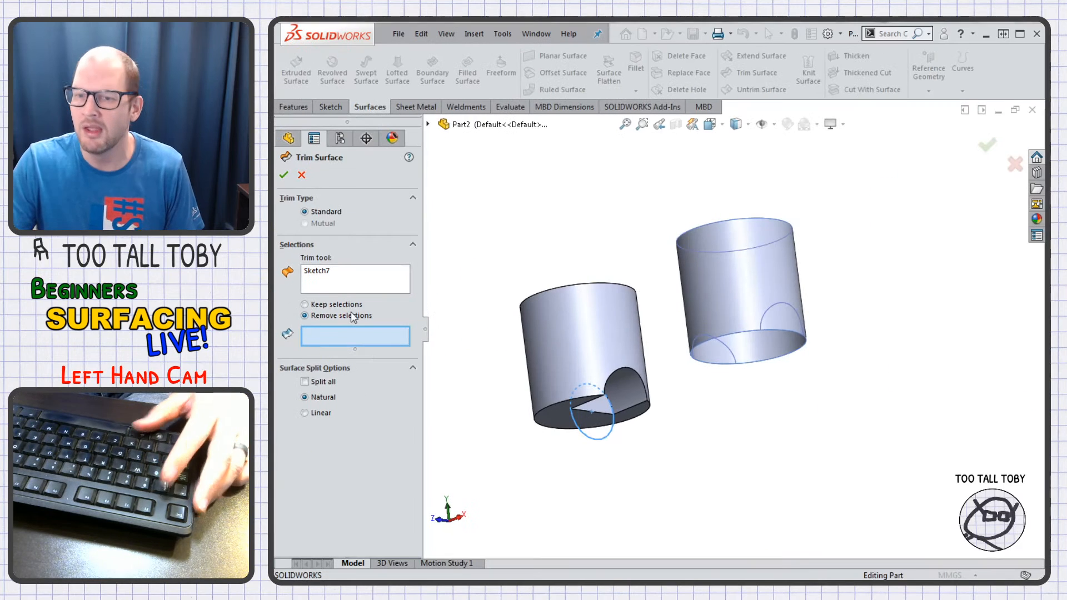
{"action": "left_click", "coordinate": [713, 351]}
{"action": "left_click", "coordinate": [781, 321]}
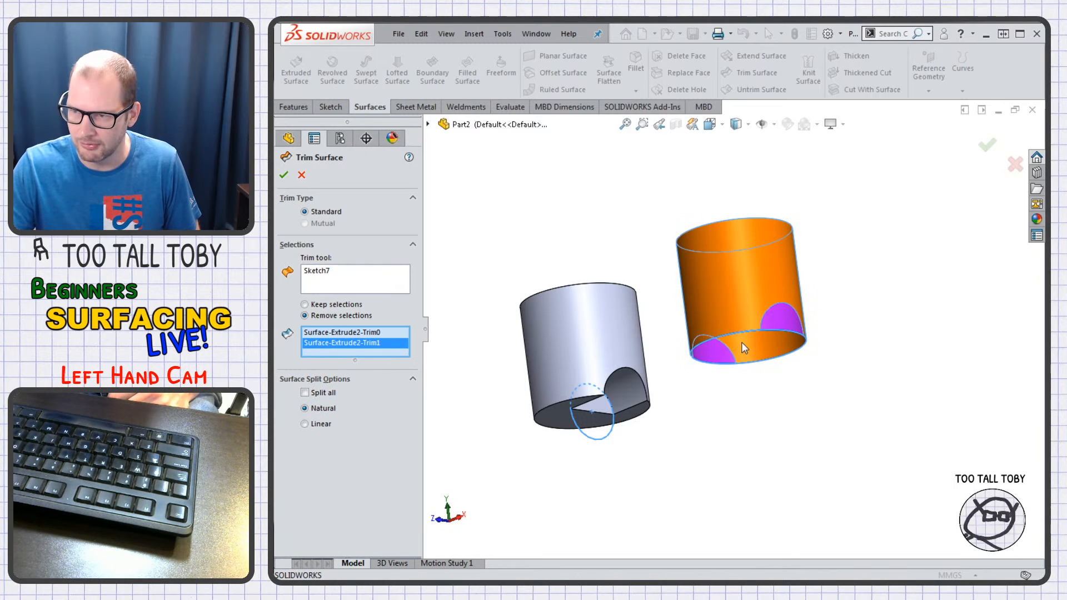
{"action": "left_click", "coordinate": [988, 145]}
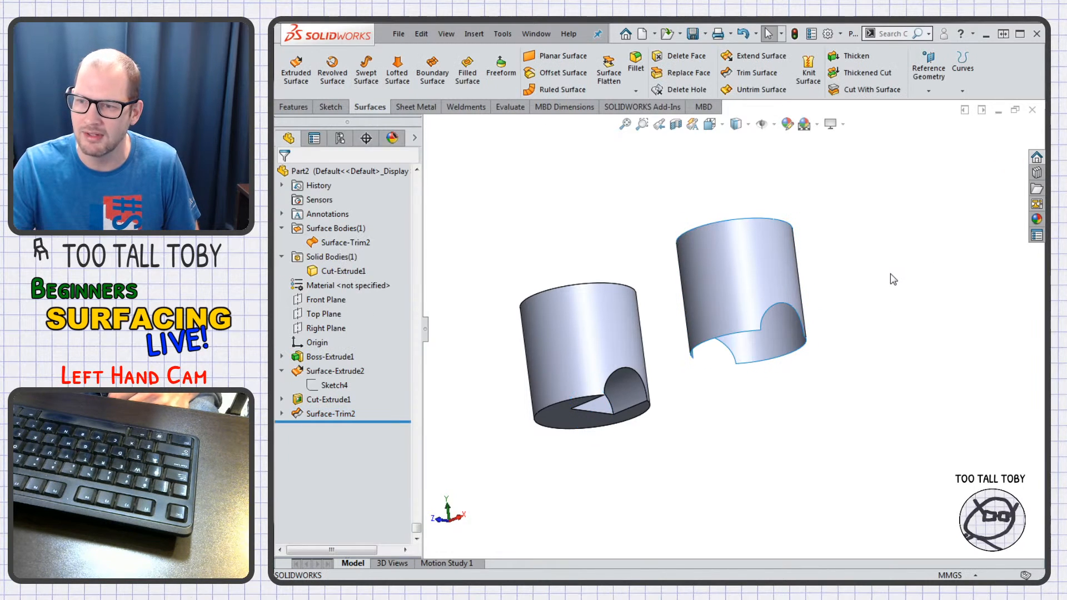
- Edit the surface trim to use Keep selections, choosing the main cylinder wall as the piece to keep
{"action": "right_click", "coordinate": [331, 414]}
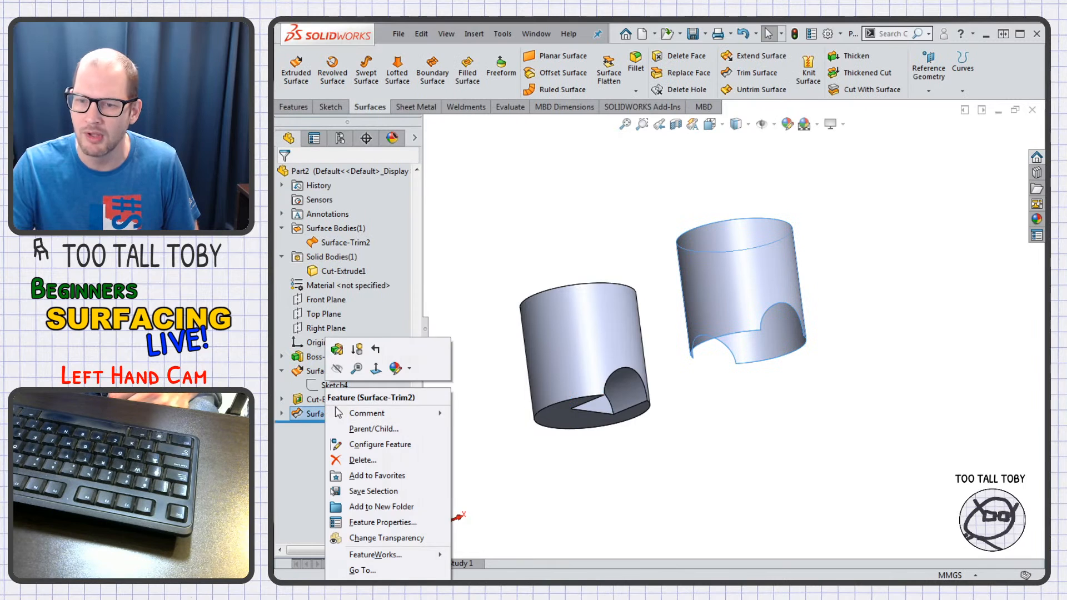
{"action": "left_click", "coordinate": [355, 351]}
{"action": "right_click", "coordinate": [350, 344]}
{"action": "left_click", "coordinate": [376, 355]}
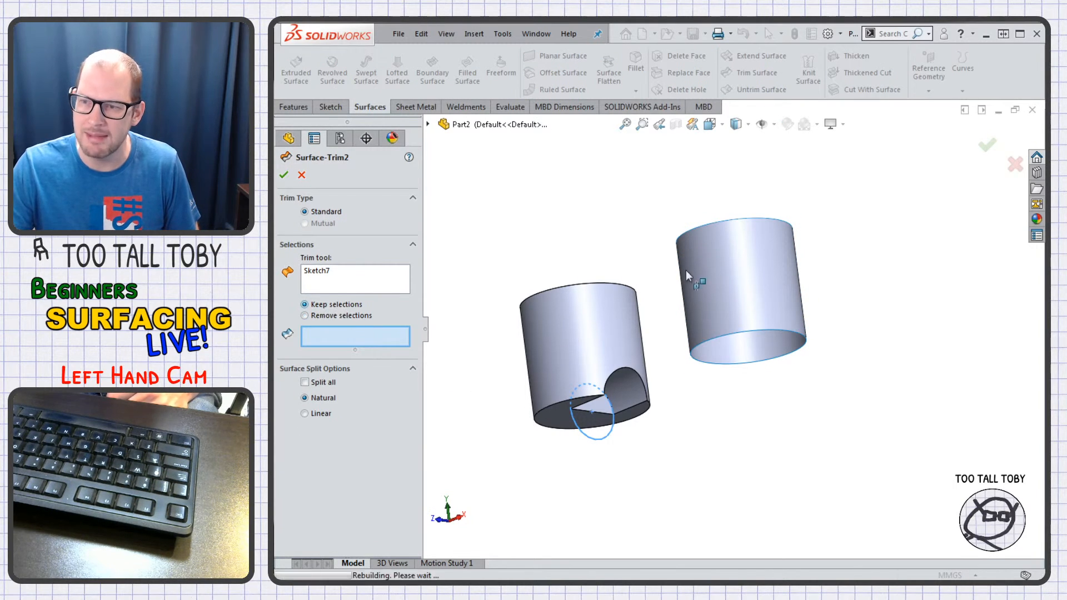
{"action": "left_click", "coordinate": [743, 262]}
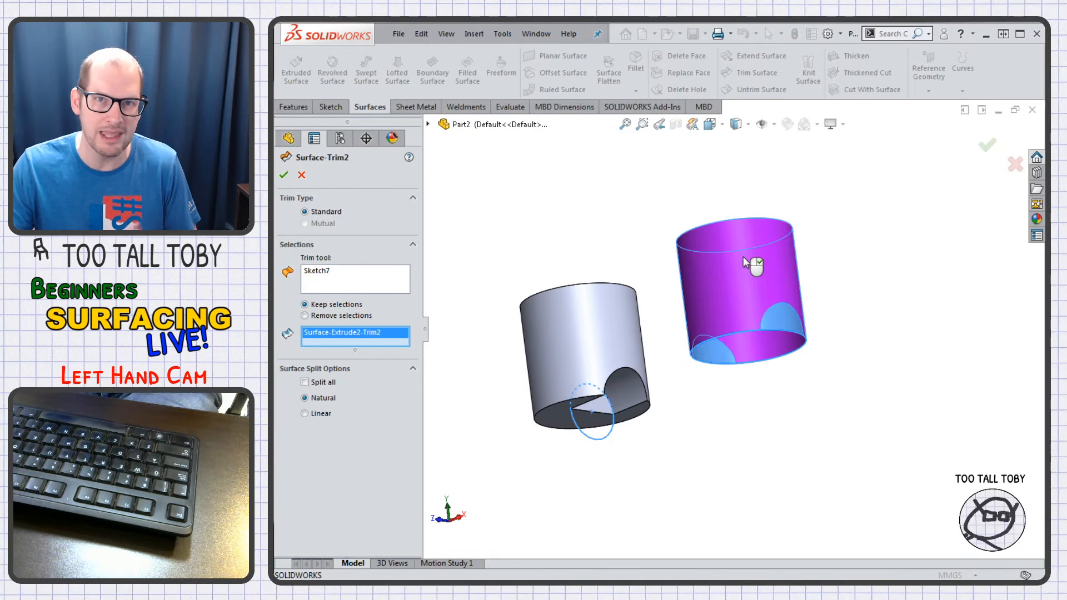
{"action": "right_click", "coordinate": [743, 256]}
{"action": "left_click", "coordinate": [531, 276]}
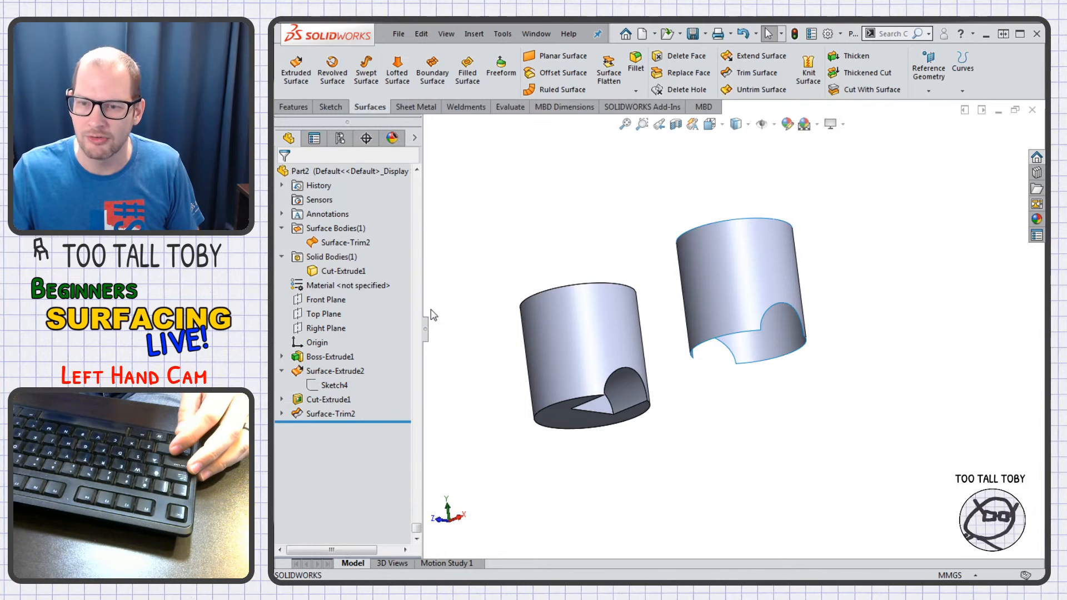
- Sketch a corner rectangle enclosing the surface cylinder on the solid cylinder's top face and exit the sketch
{"action": "middle_click_drag", "start_coordinate": [566, 272], "coordinate": [572, 263]}
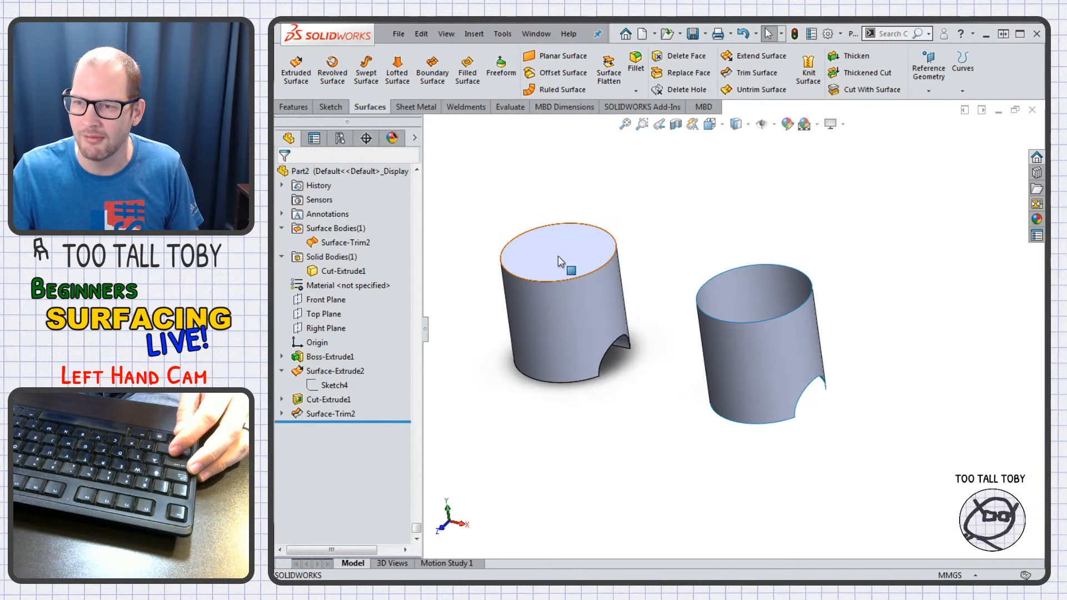
{"action": "left_click", "coordinate": [571, 263]}
{"action": "left_click", "coordinate": [611, 214]}
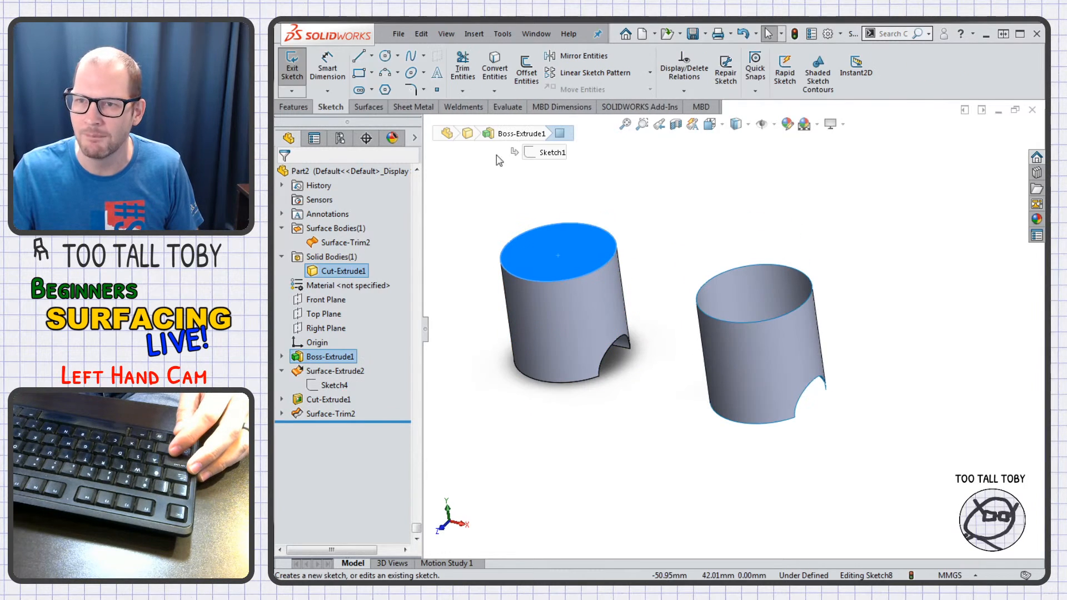
{"action": "left_click", "coordinate": [358, 73]}
{"action": "left_click", "coordinate": [591, 392]}
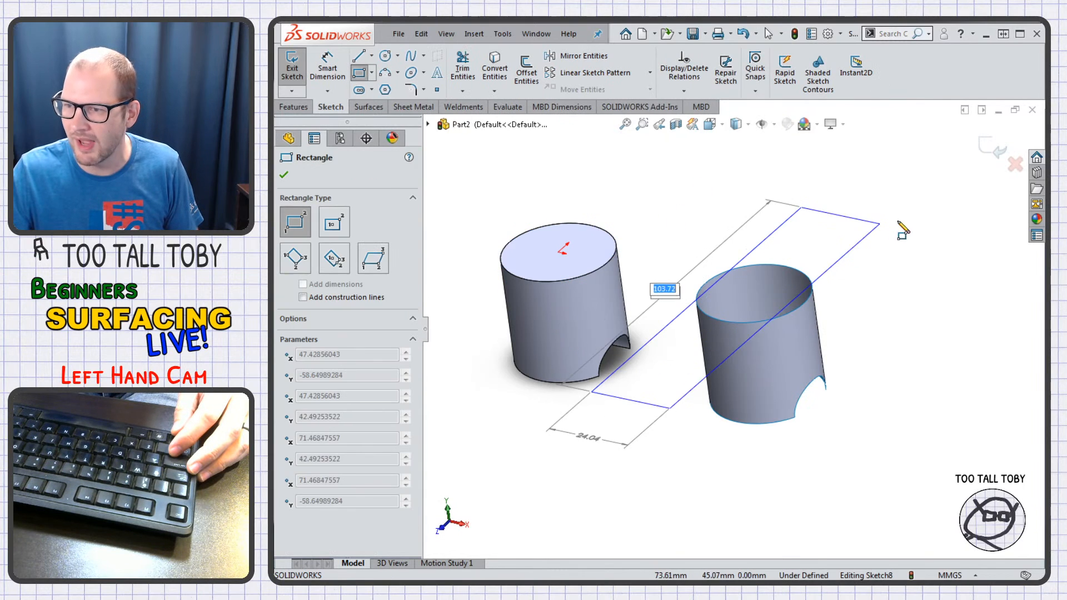
{"action": "left_click", "coordinate": [942, 237]}
{"action": "key", "text": "Escape"}
{"action": "left_click_drag", "start_coordinate": [670, 325], "coordinate": [622, 307]}
{"action": "left_click", "coordinate": [649, 222]}
{"action": "left_click", "coordinate": [997, 146]}
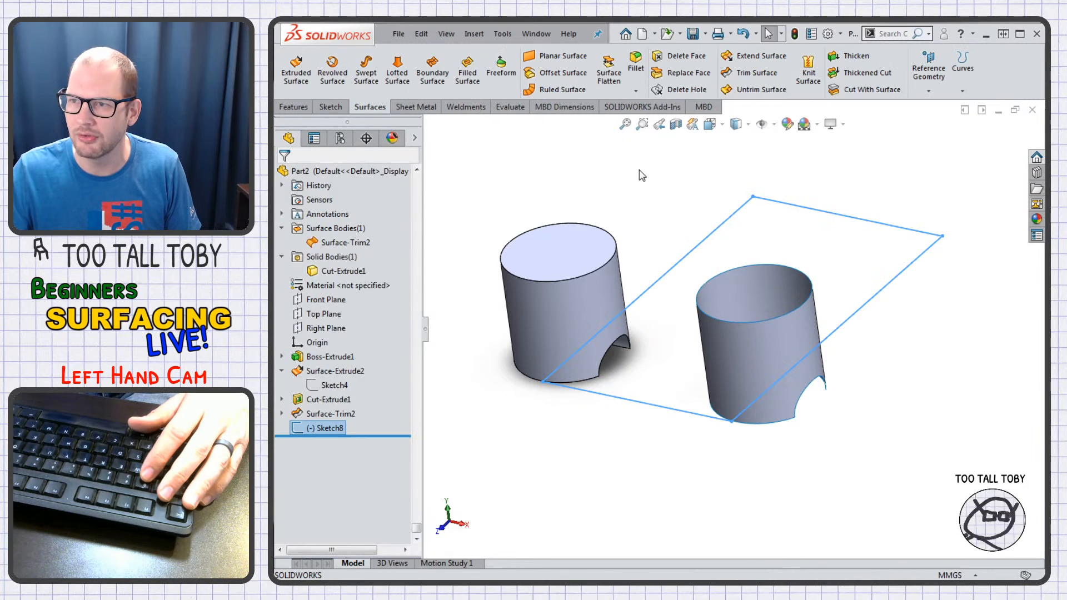
{"action": "key", "text": "Escape"}
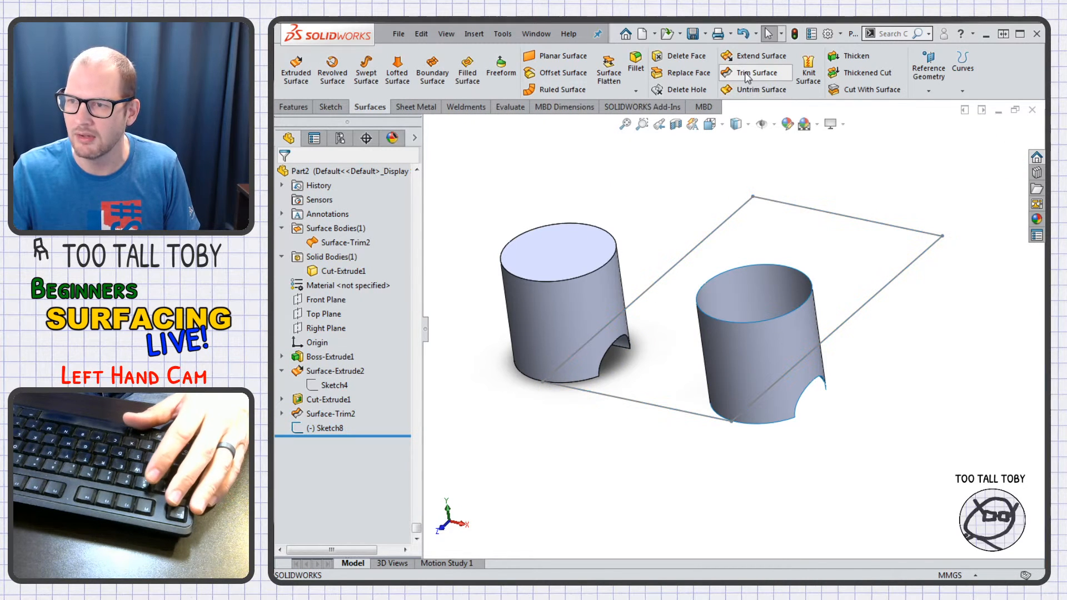
- Create a planar surface from the rectangle sketch around the surface cylinder
{"action": "left_click", "coordinate": [327, 428]}
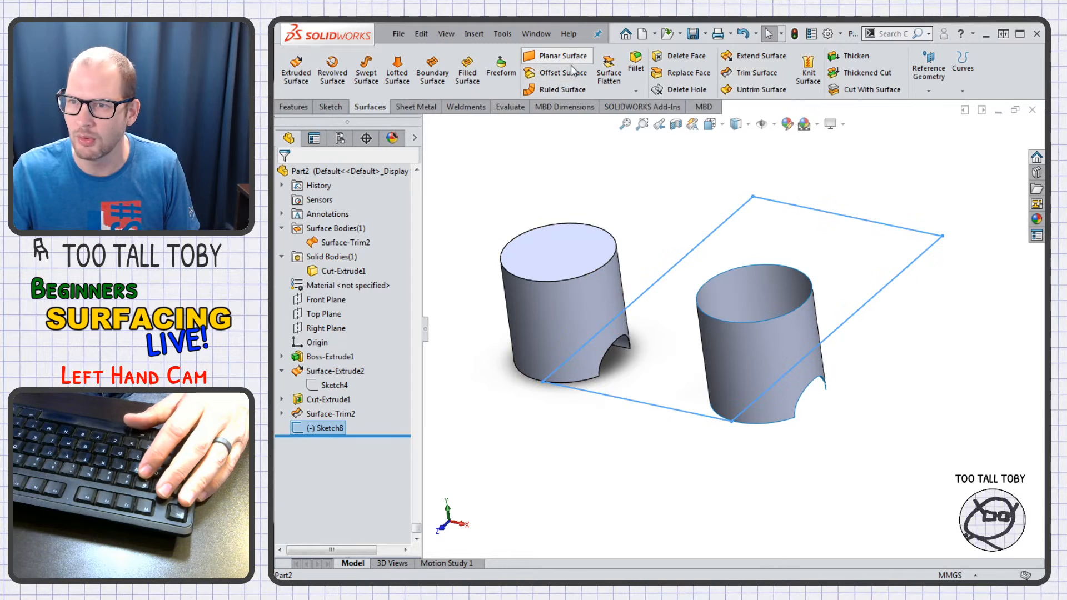
{"action": "left_click", "coordinate": [559, 55]}
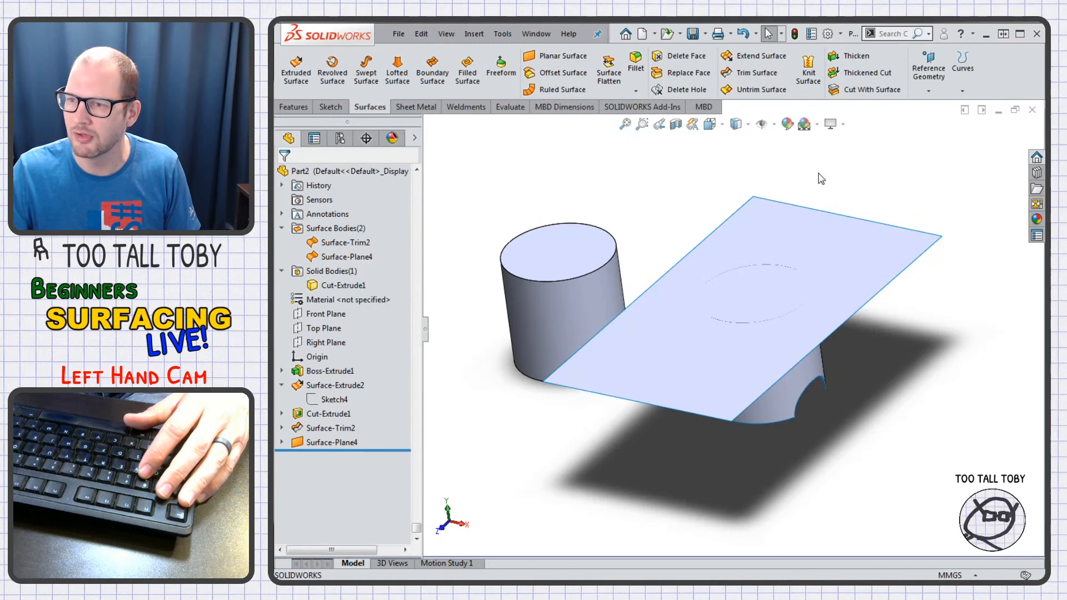
{"action": "left_click", "coordinate": [755, 74]}
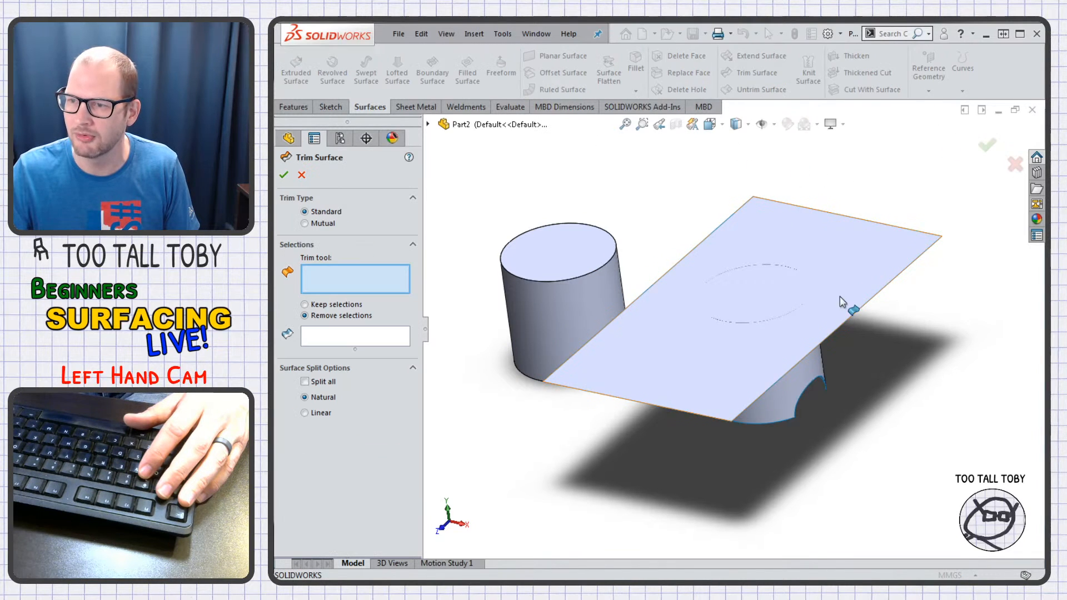
{"action": "left_click", "coordinate": [797, 375]}
{"action": "middle_click_drag", "start_coordinate": [677, 463], "coordinate": [741, 328]}
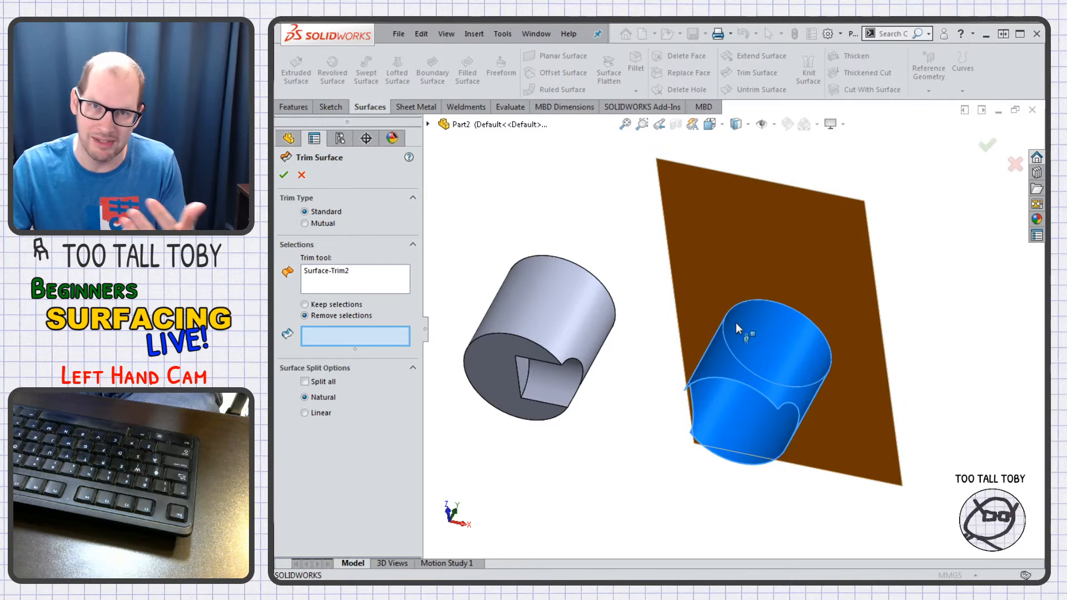
{"action": "left_click", "coordinate": [302, 175]}
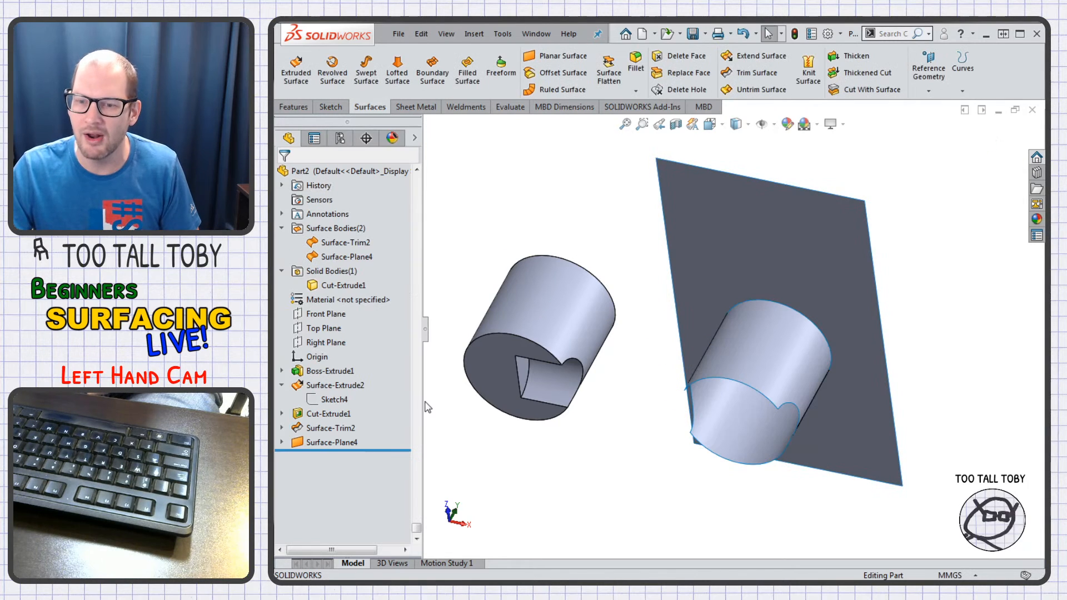
- Delete the planar surface and the rectangle sketch it was built from
{"action": "left_click", "coordinate": [344, 443]}
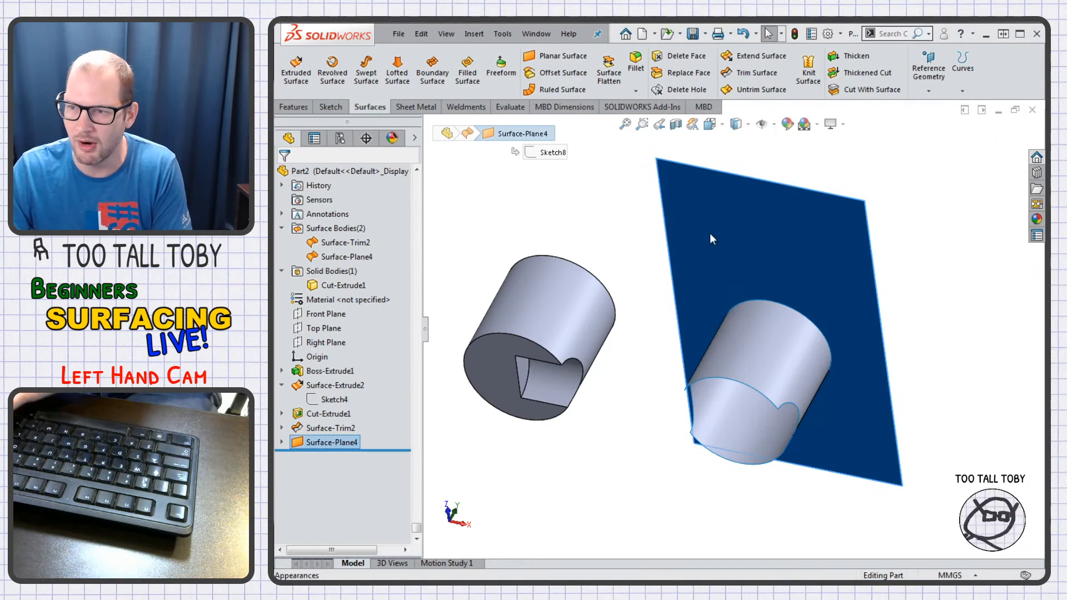
{"action": "key", "text": "Delete"}
{"action": "left_click", "coordinate": [417, 167]}
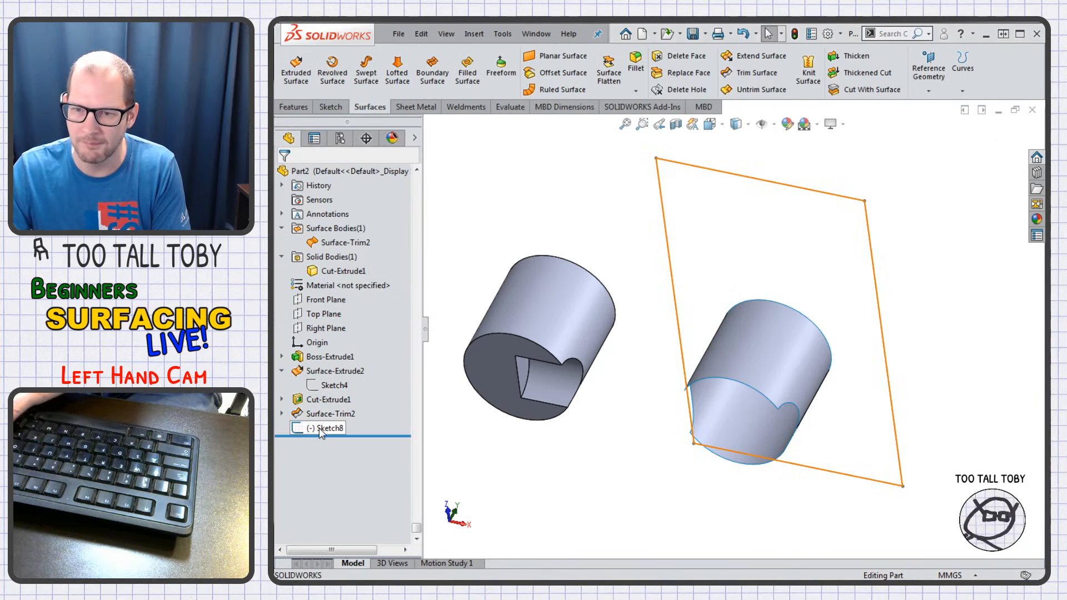
{"action": "key", "text": "Delete"}
{"action": "left_click", "coordinate": [418, 167]}
- Reopen the surface cylinder's trim, examine its circle trim tool and kept piece from several views, and accept it
{"action": "right_click", "coordinate": [331, 413]}
{"action": "left_click", "coordinate": [346, 347]}
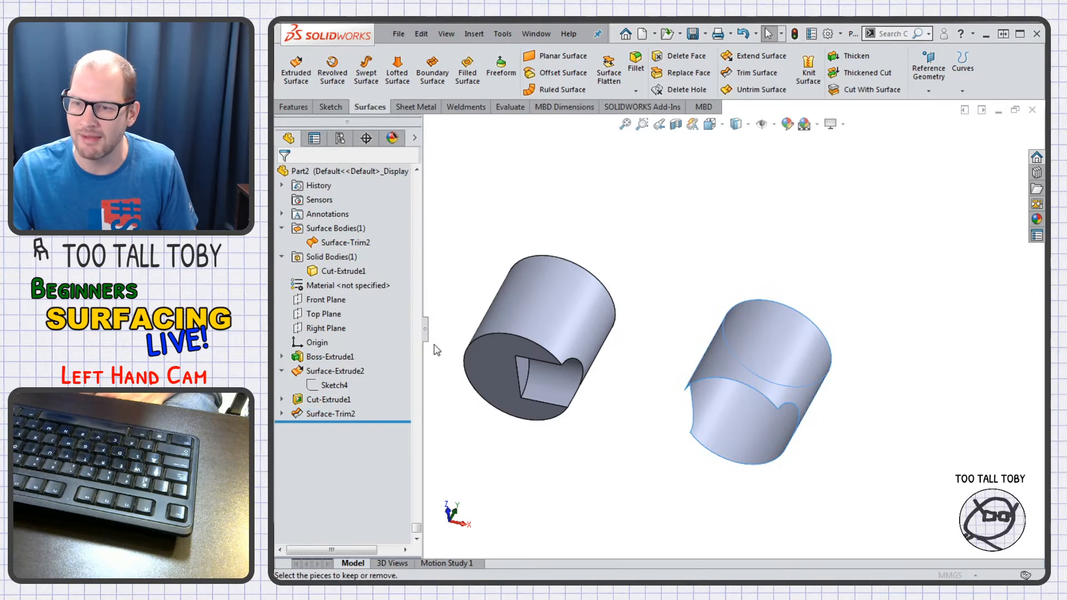
{"action": "middle_click_drag", "start_coordinate": [675, 382], "coordinate": [720, 502]}
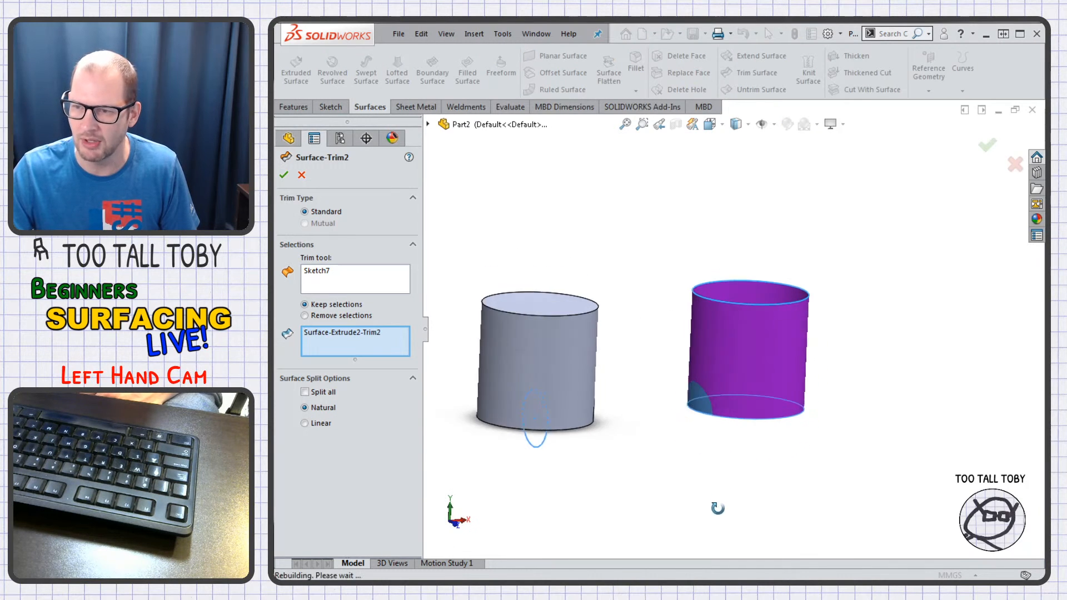
{"action": "scroll", "coordinate": [770, 348], "scroll_direction": "down", "scroll_amount": 3}
{"action": "scroll", "coordinate": [568, 436], "scroll_direction": "up", "scroll_amount": 5}
{"action": "scroll", "coordinate": [632, 377], "scroll_direction": "down", "scroll_amount": 2}
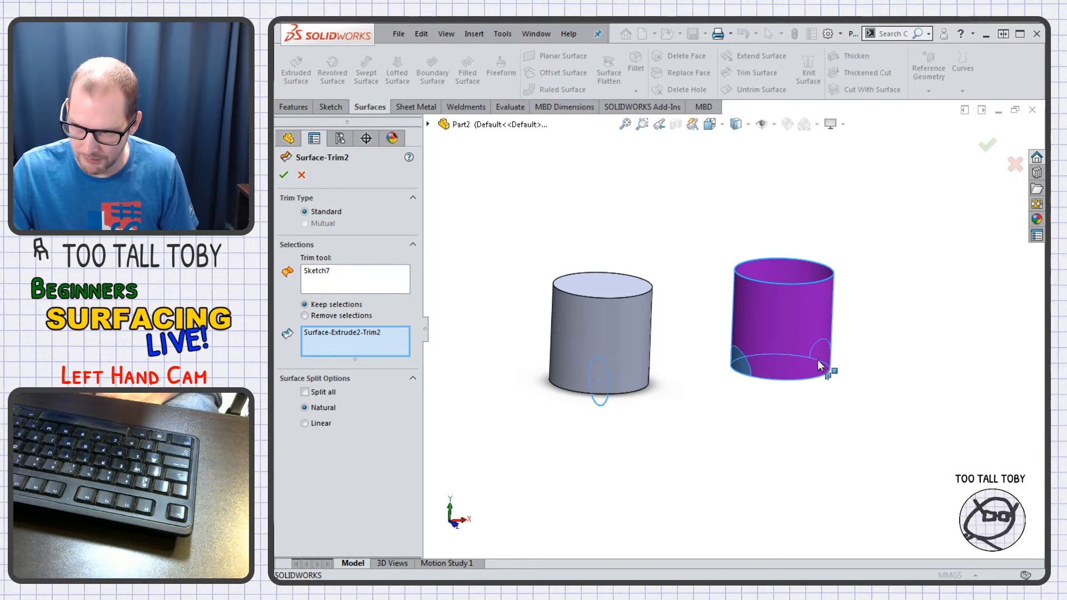
{"action": "key", "text": "Return"}
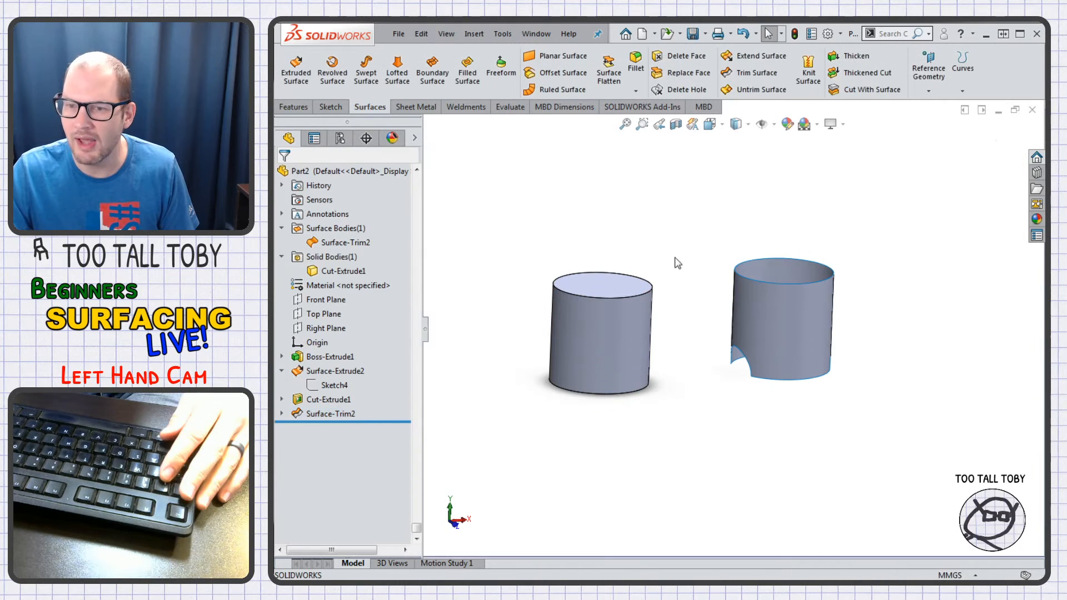
- Create a plane offset about 43.6 mm in front of the Front Plane and a second about 69.7 mm behind that new plane
{"action": "left_click", "coordinate": [326, 300]}
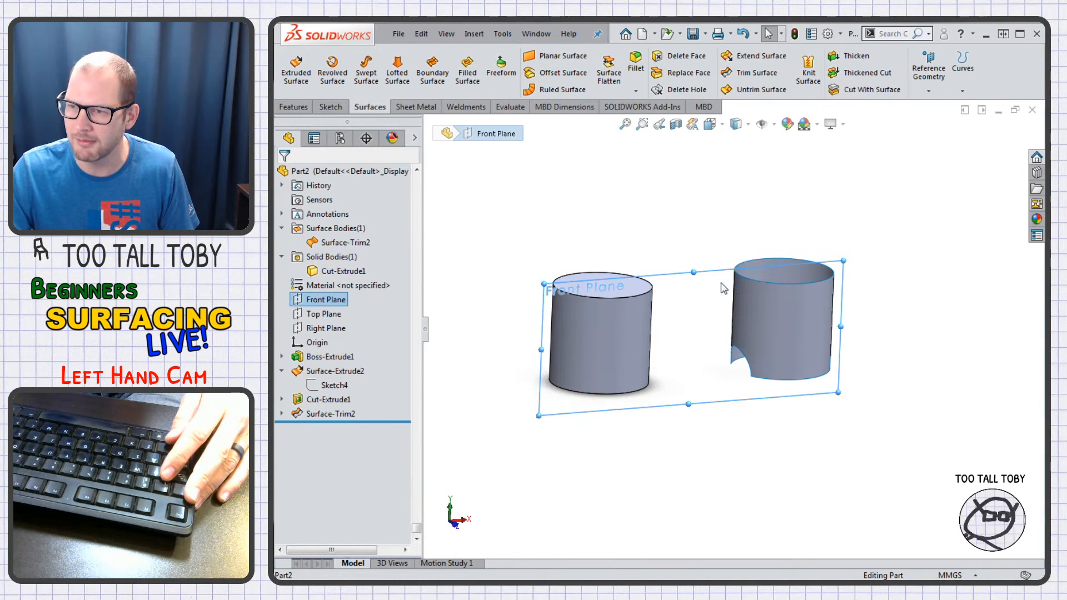
{"action": "middle_click_drag", "start_coordinate": [724, 288], "coordinate": [714, 289]}
{"action": "left_click_drag", "start_coordinate": [715, 289], "coordinate": [779, 337], "text": "ctrl"}
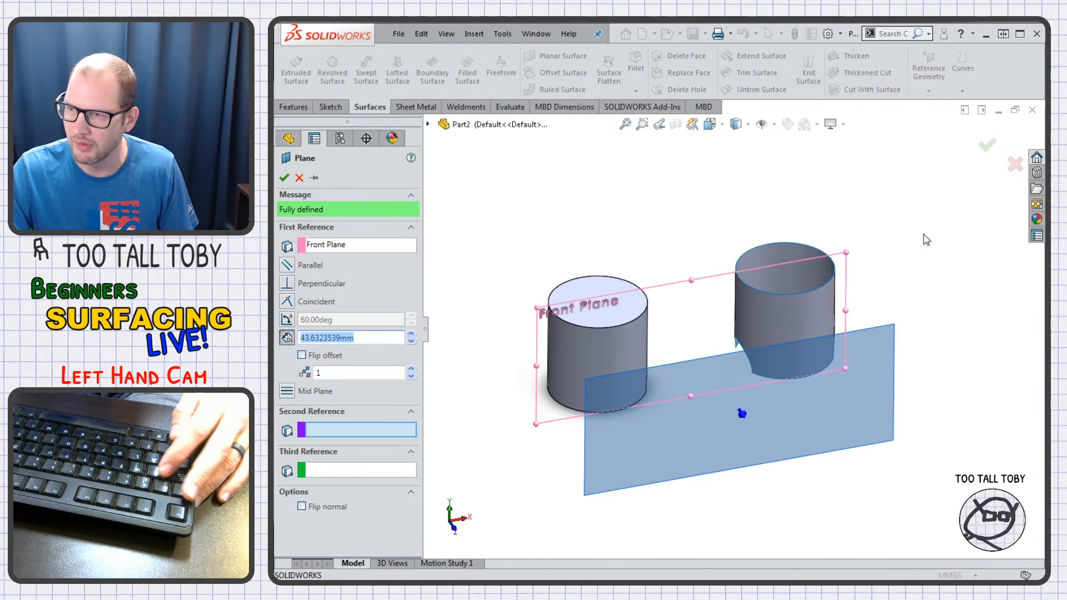
{"action": "left_click", "coordinate": [988, 145]}
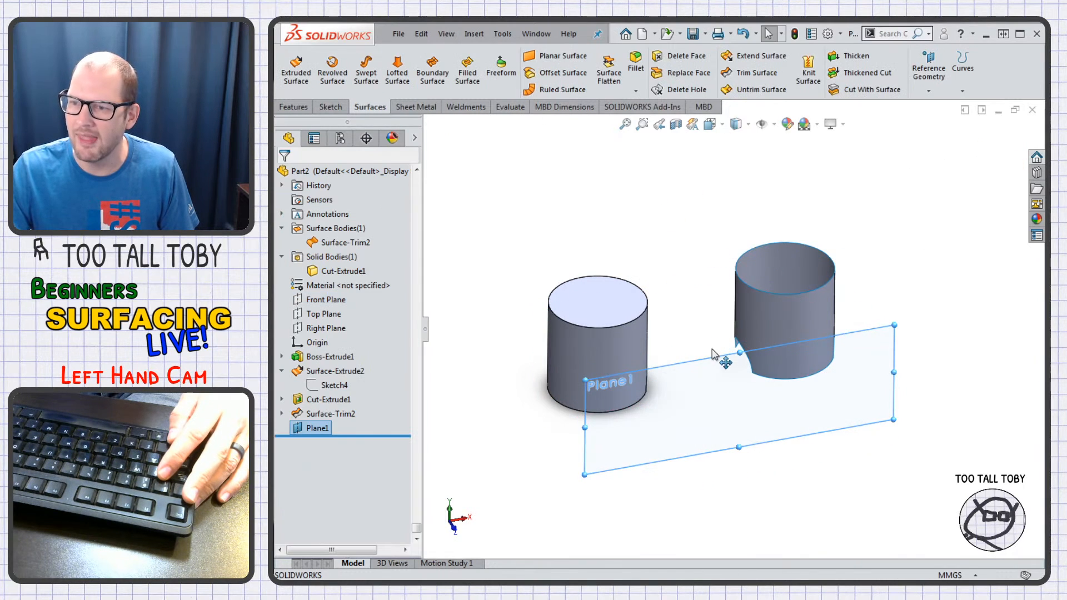
{"action": "left_click_drag", "start_coordinate": [692, 367], "coordinate": [602, 270], "text": "ctrl"}
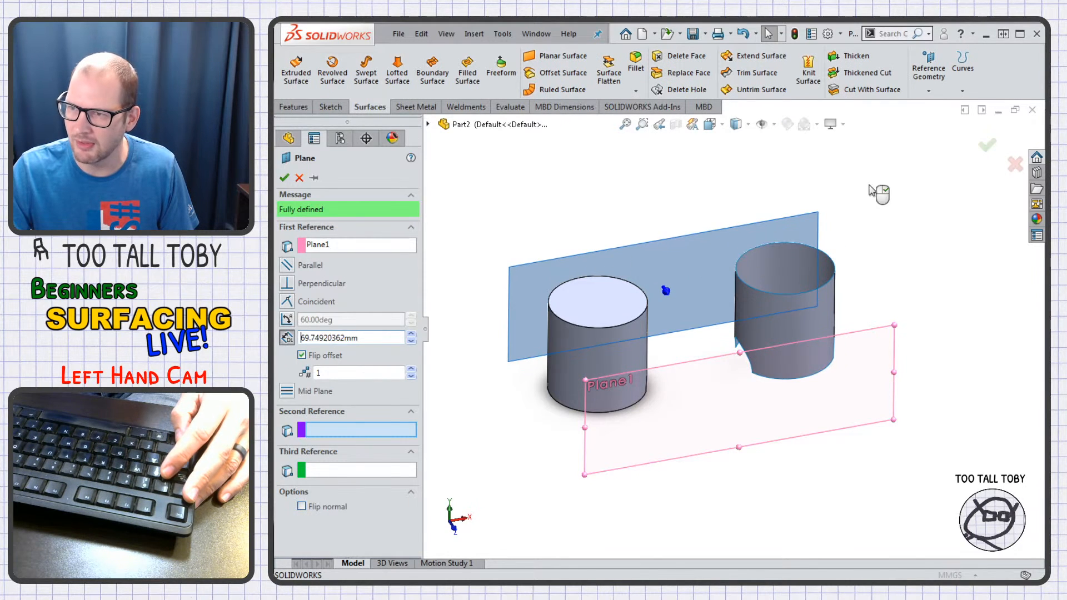
{"action": "left_click", "coordinate": [988, 146]}
- Sketch a wavy open spline on the front offset plane, spanning past both sides of the surface cylinder's upper part, and exit the sketch
{"action": "left_click", "coordinate": [864, 340]}
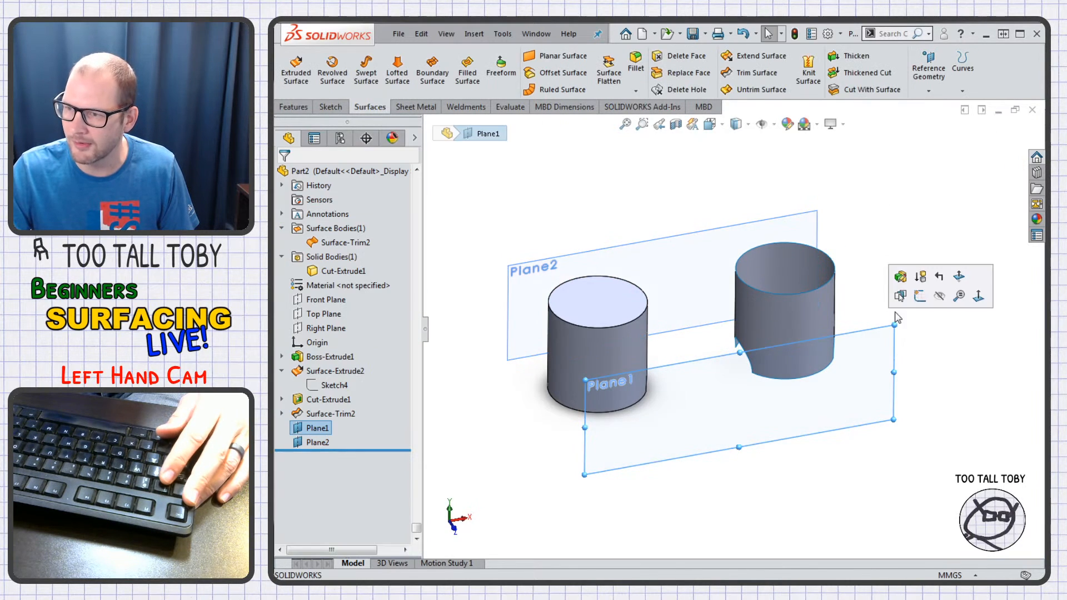
{"action": "left_click", "coordinate": [918, 298]}
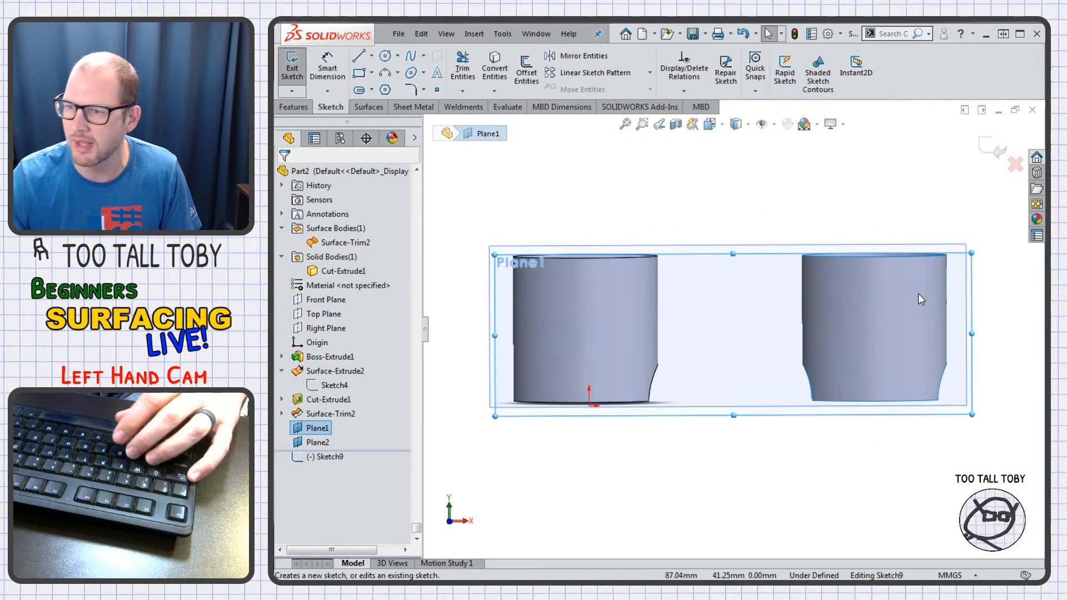
{"action": "key", "text": "s"}
{"action": "left_click", "coordinate": [935, 355]}
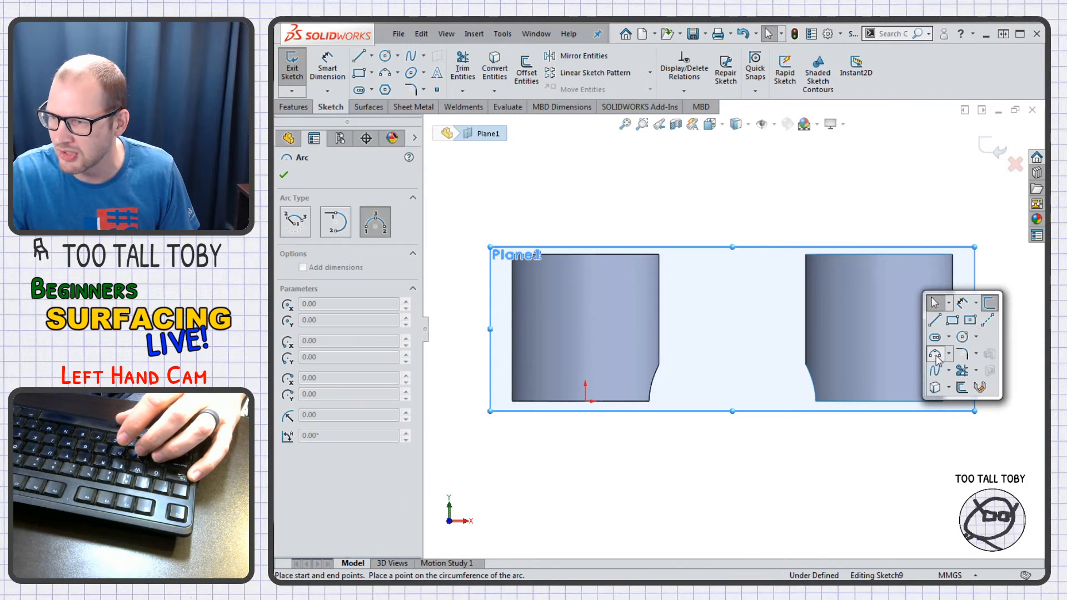
{"action": "key", "text": "Escape"}
{"action": "key", "text": "s"}
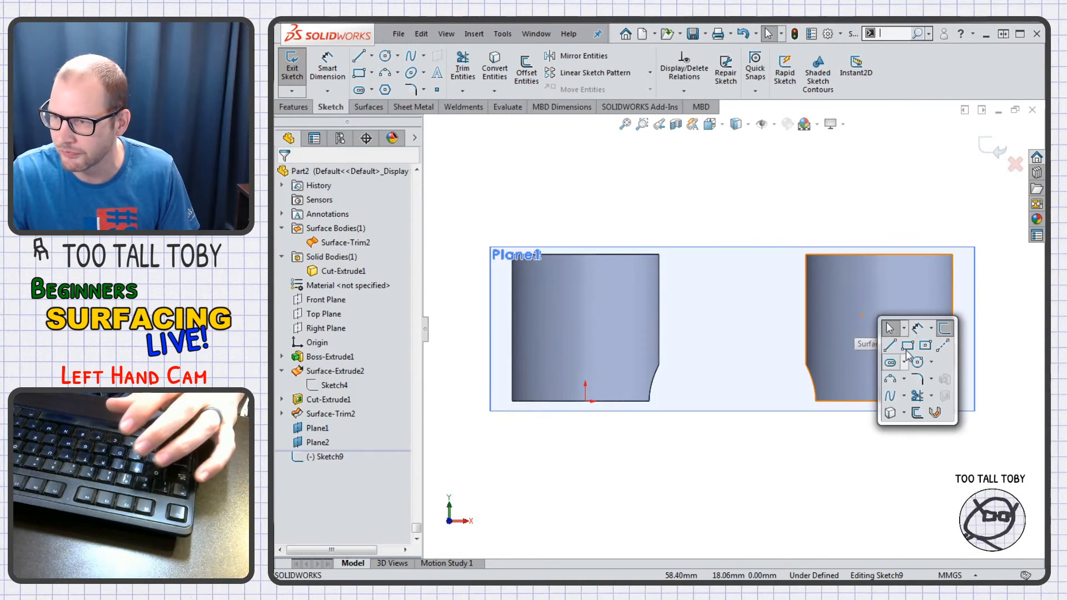
{"action": "left_click", "coordinate": [890, 396]}
{"action": "left_click", "coordinate": [799, 290]}
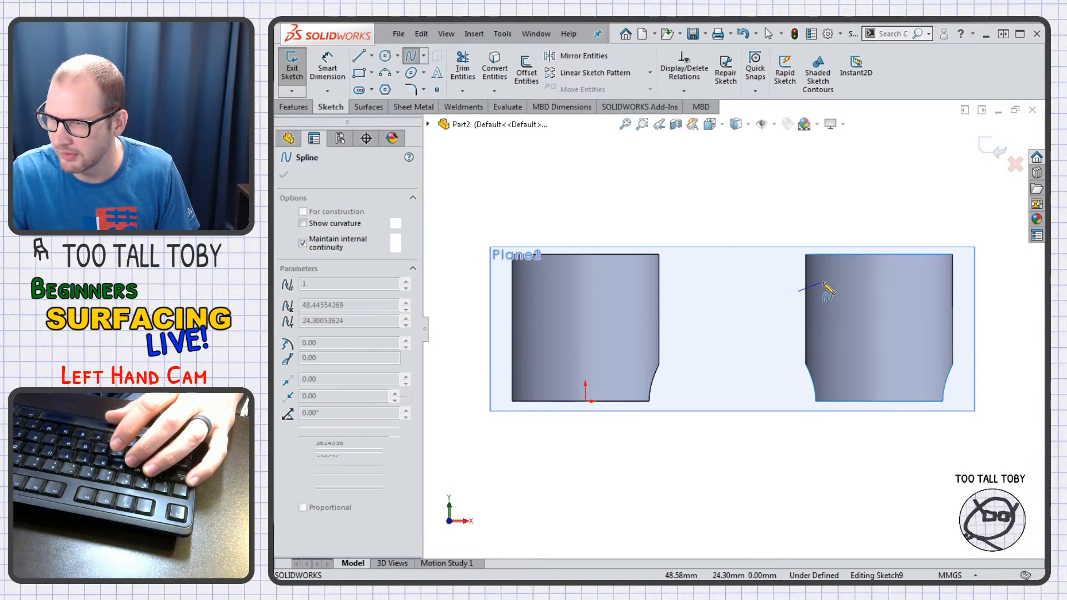
{"action": "left_click", "coordinate": [823, 282]}
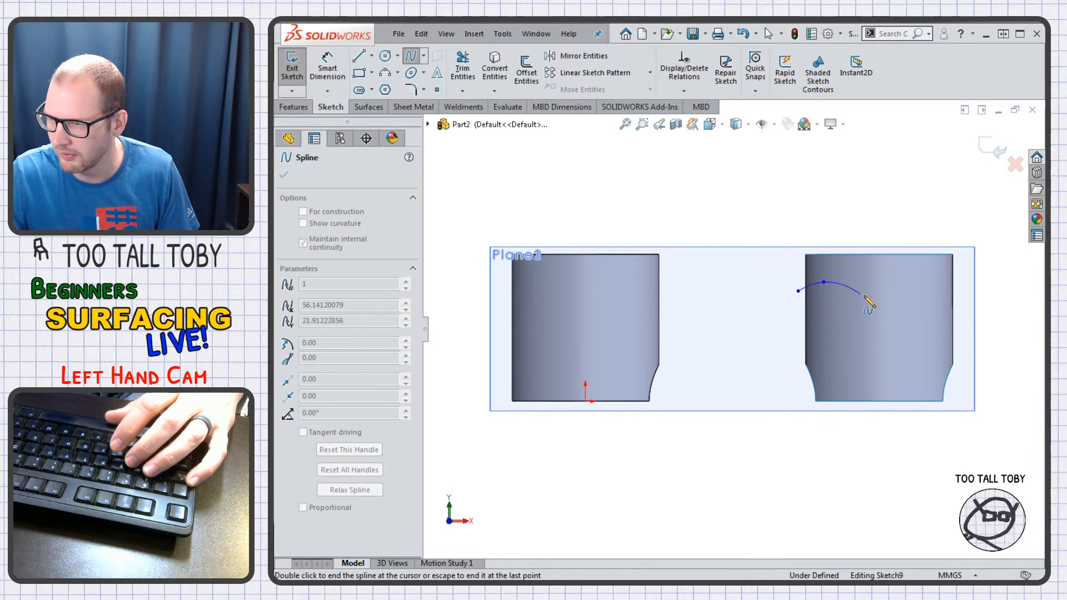
{"action": "left_click", "coordinate": [970, 287]}
{"action": "key", "text": "Escape"}
{"action": "left_click", "coordinate": [999, 151]}
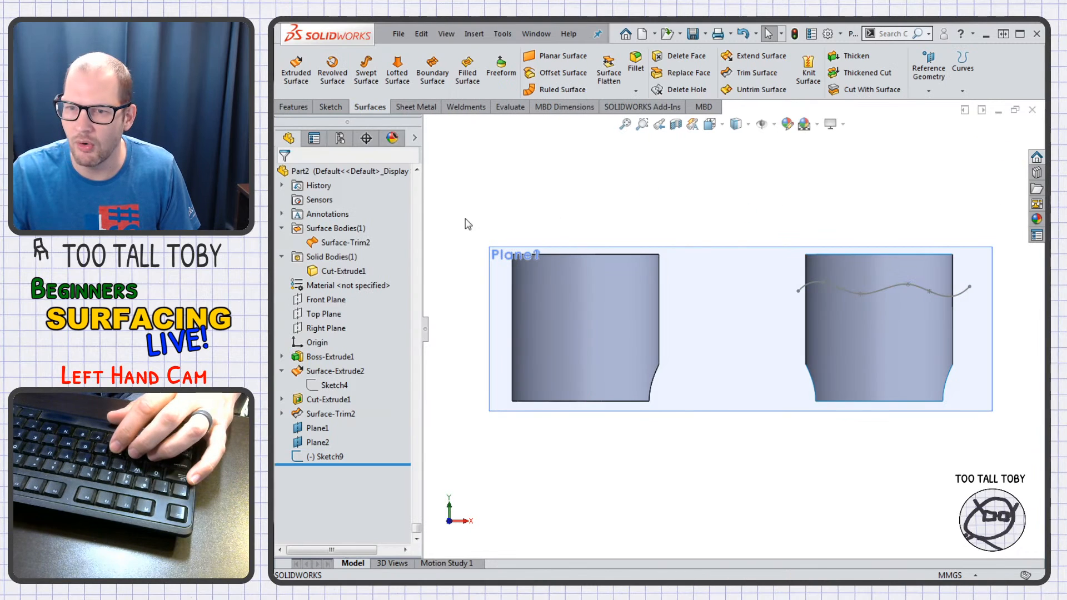
- Sketch a second, differently shaped wavy spline on the rear offset plane across the cylinder's upper part and exit the sketch
{"action": "left_click", "coordinate": [318, 442]}
{"action": "left_click", "coordinate": [334, 414]}
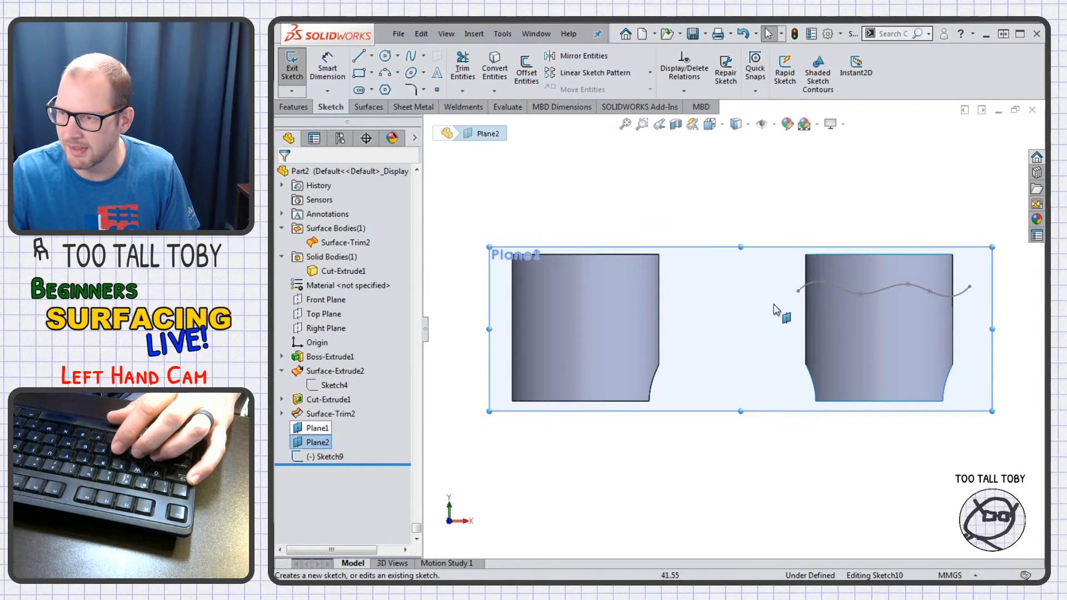
{"action": "left_click", "coordinate": [411, 58]}
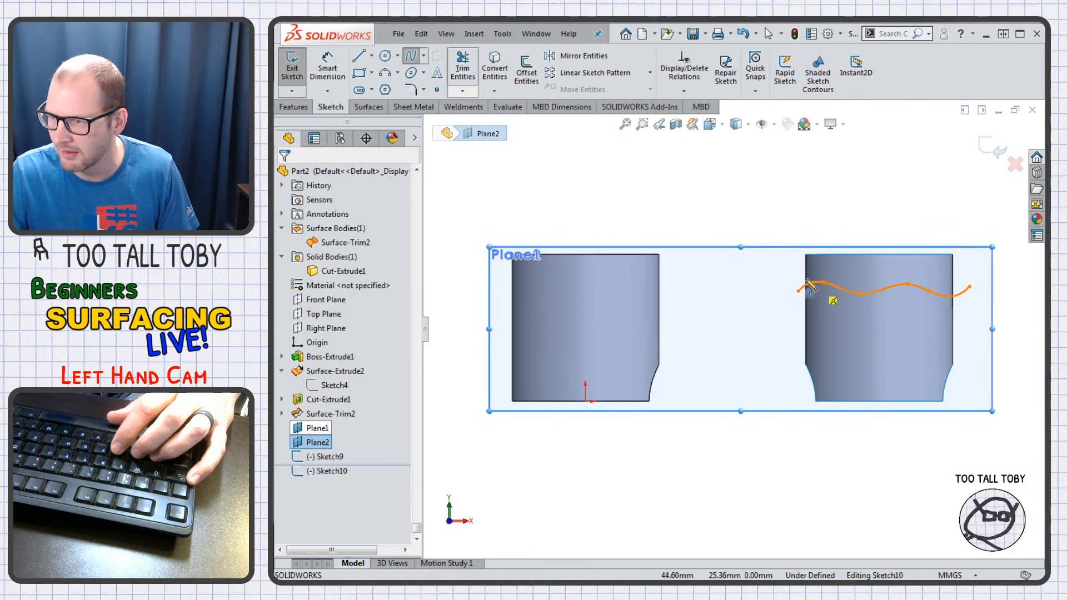
{"action": "left_click", "coordinate": [799, 275]}
{"action": "left_click", "coordinate": [841, 298]}
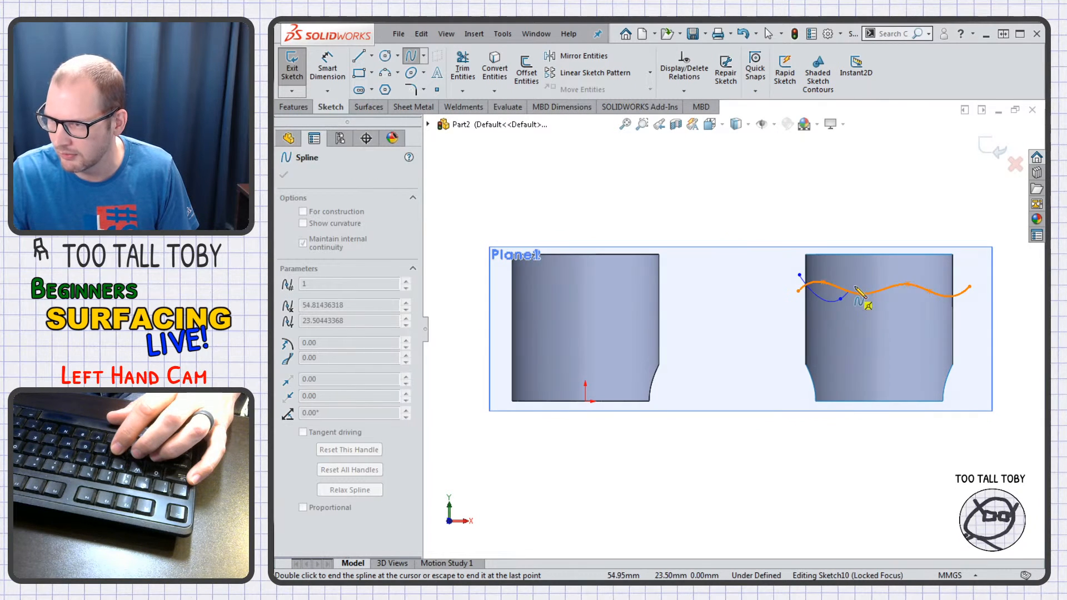
{"action": "left_click", "coordinate": [861, 283]}
{"action": "left_click", "coordinate": [890, 292]}
{"action": "left_click", "coordinate": [927, 275]}
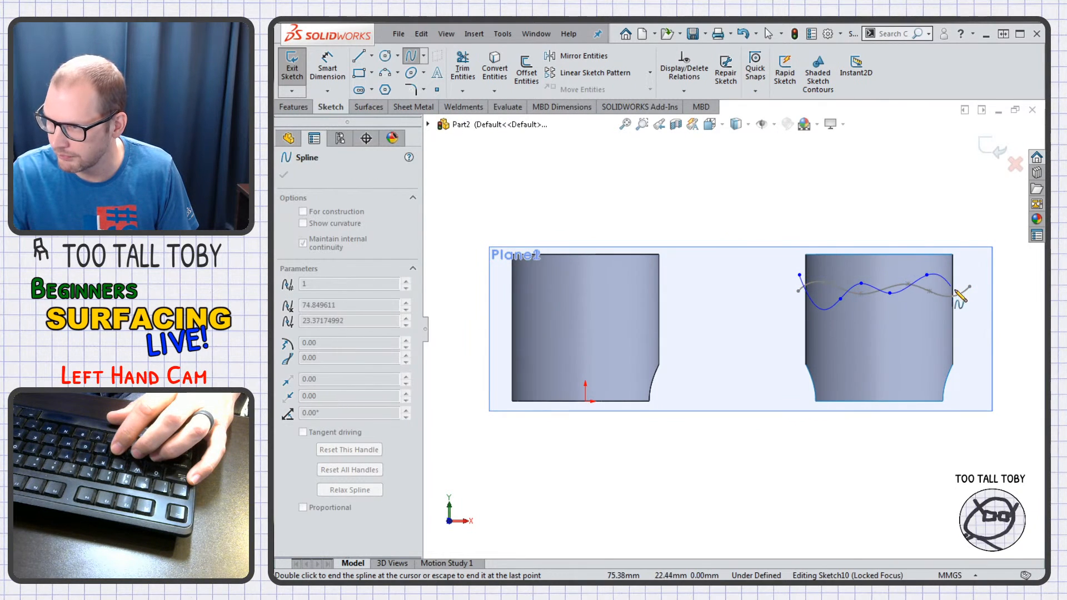
{"action": "left_click", "coordinate": [967, 303]}
{"action": "key", "text": "Escape"}
{"action": "left_click", "coordinate": [992, 148]}
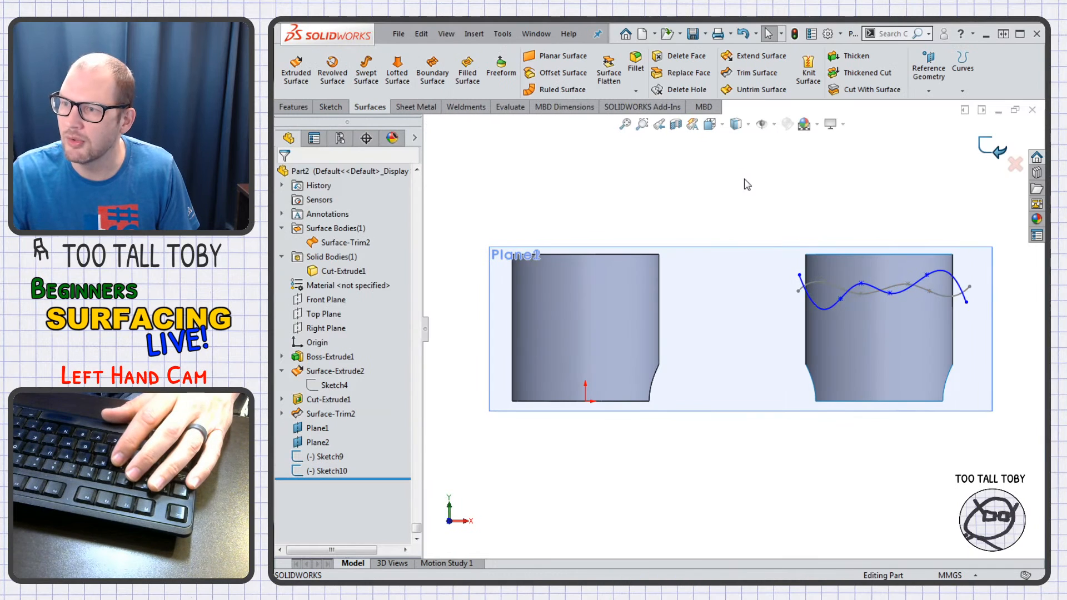
- Loft a surface between the front and rear spline sketches so it passes through the surface cylinder
{"action": "key", "text": "ctrl+7"}
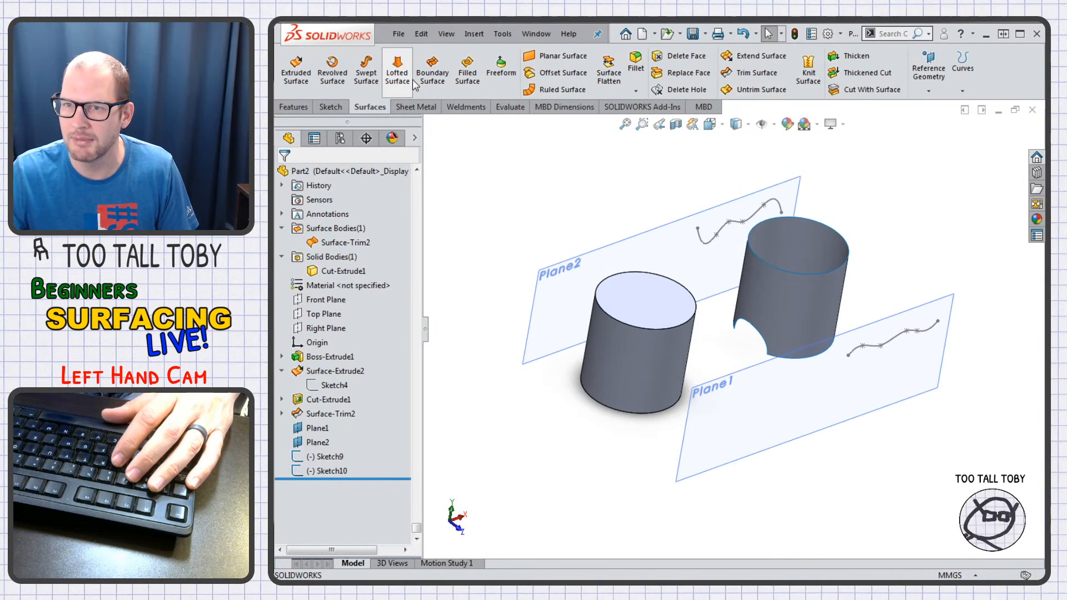
{"action": "left_click", "coordinate": [397, 72]}
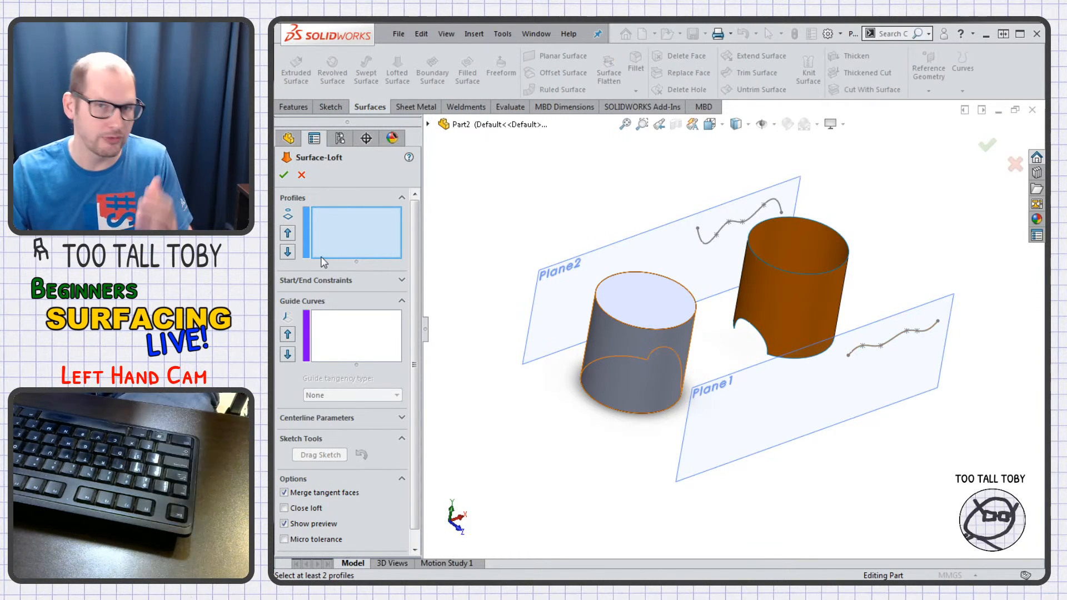
{"action": "left_click", "coordinate": [855, 355]}
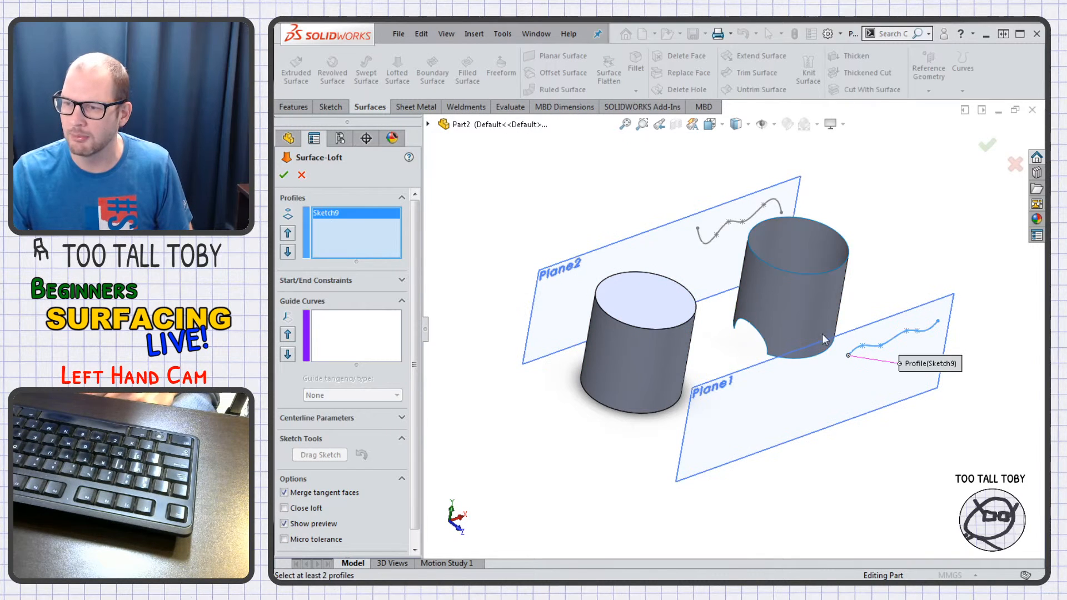
{"action": "left_click", "coordinate": [699, 238]}
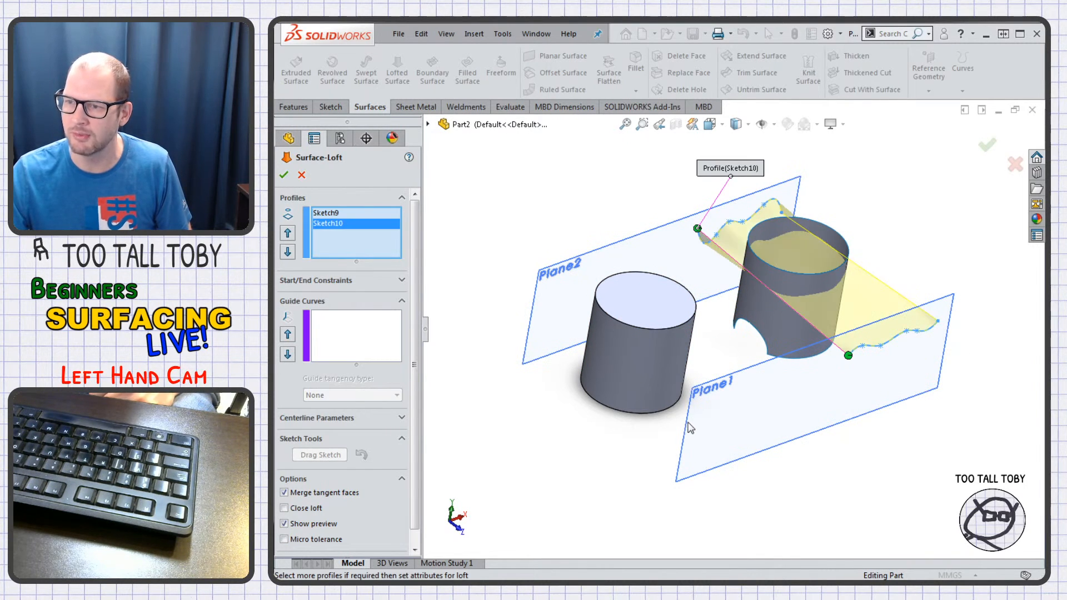
{"action": "middle_click_drag", "start_coordinate": [767, 366], "coordinate": [778, 340]}
{"action": "left_click", "coordinate": [987, 146]}
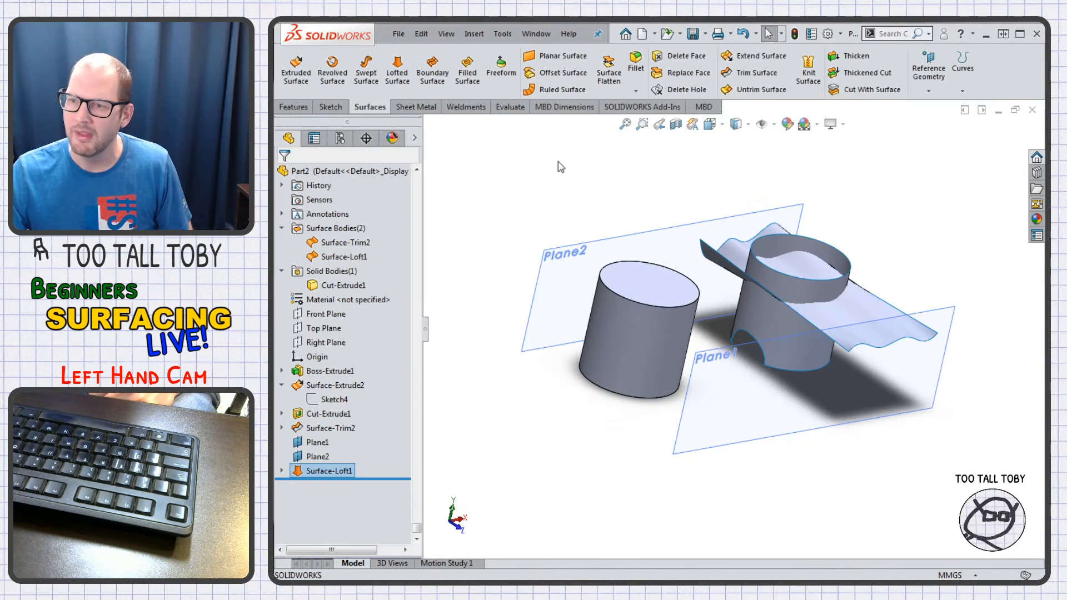
- Trim the surface cylinder using the wavy lofted surface as the trim tool, keeping the portion below it
{"action": "left_click", "coordinate": [758, 73]}
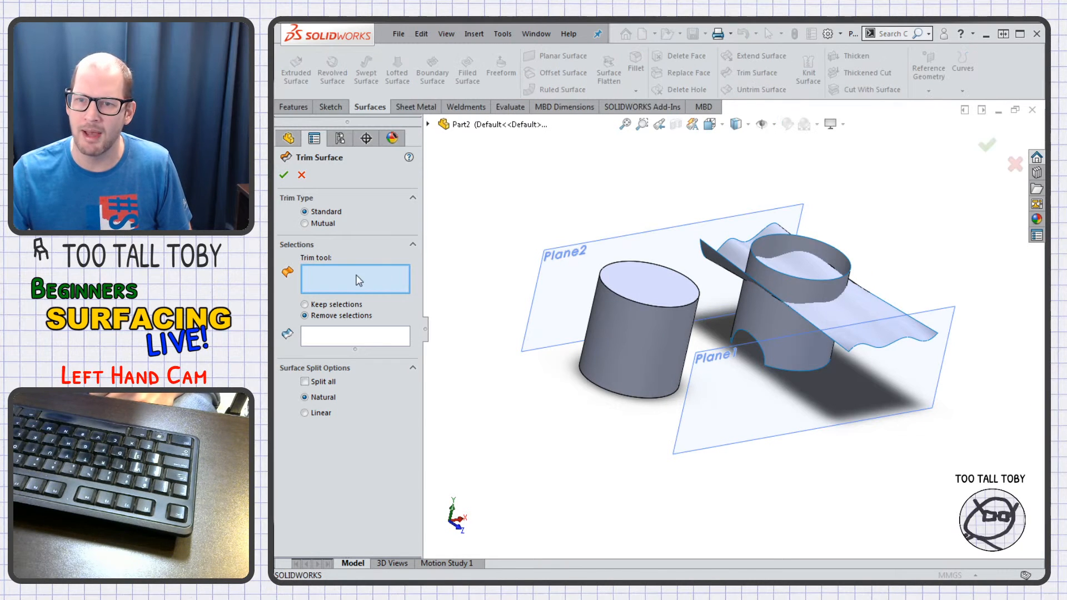
{"action": "left_click", "coordinate": [863, 311]}
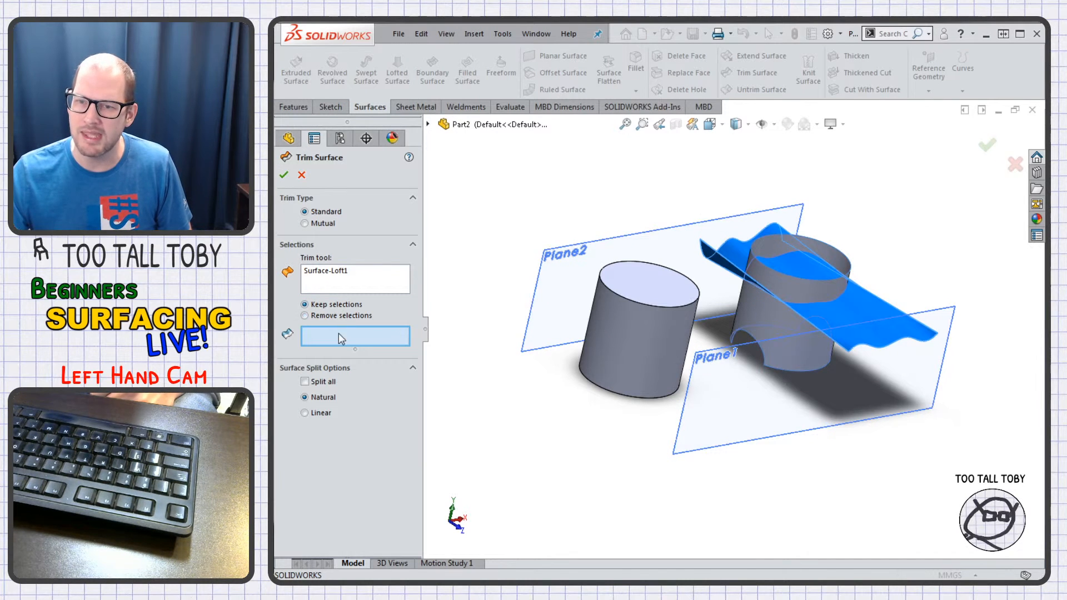
{"action": "left_click", "coordinate": [771, 321]}
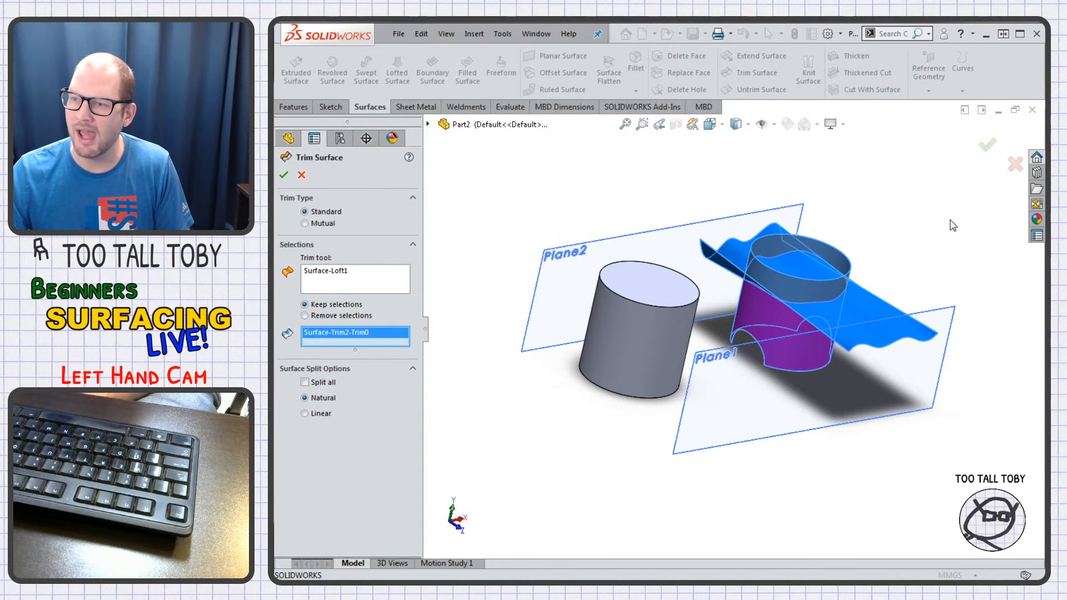
{"action": "left_click", "coordinate": [983, 146]}
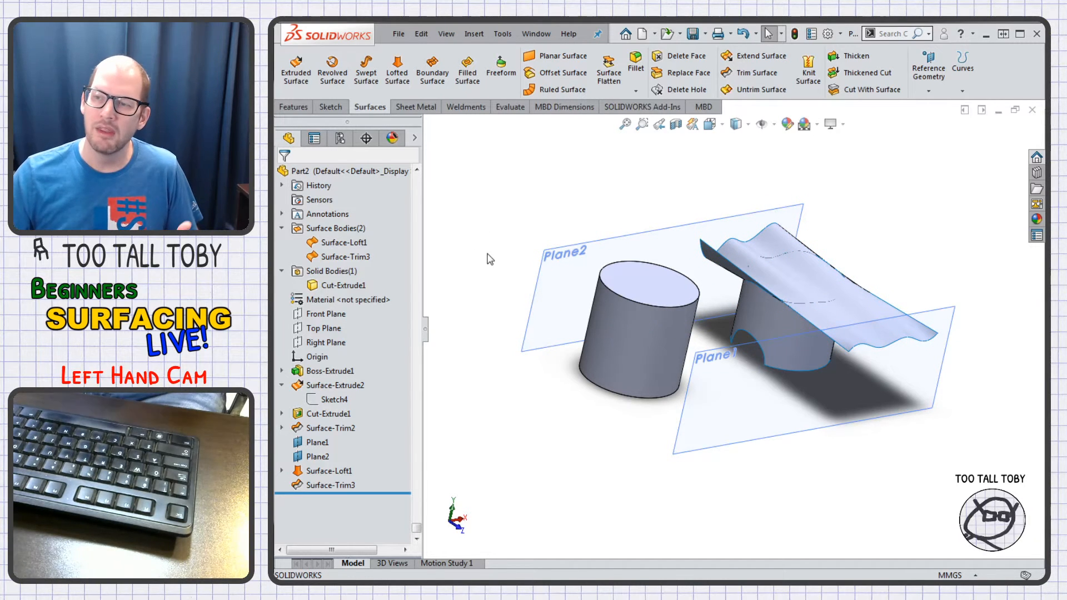
- Delete the wavy lofted surface body with a Delete/Keep Body feature
{"action": "left_click", "coordinate": [474, 35]}
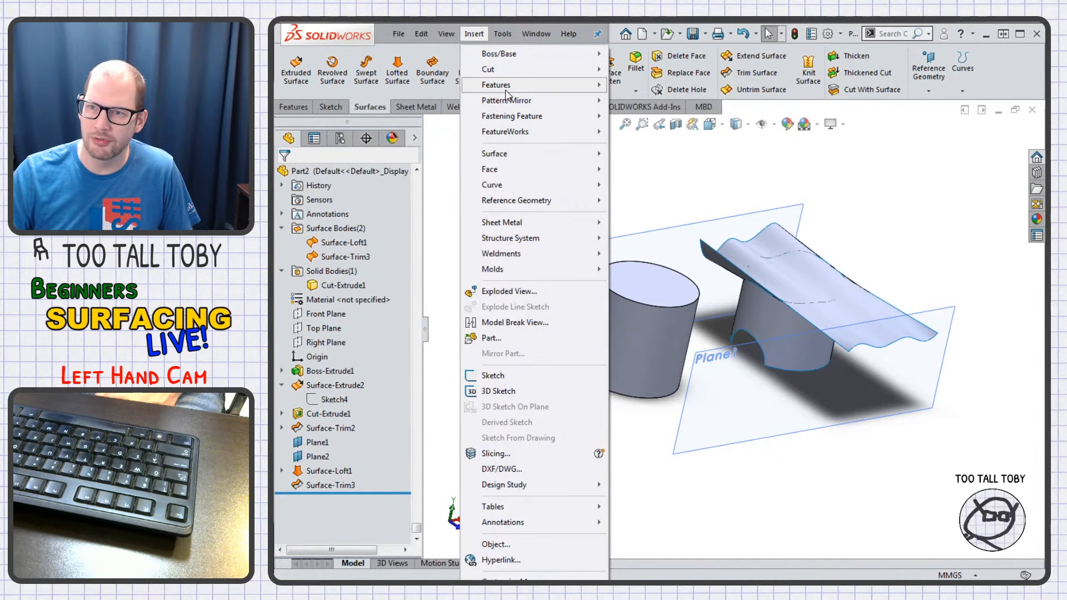
{"action": "mouse_move", "coordinate": [507, 89]}
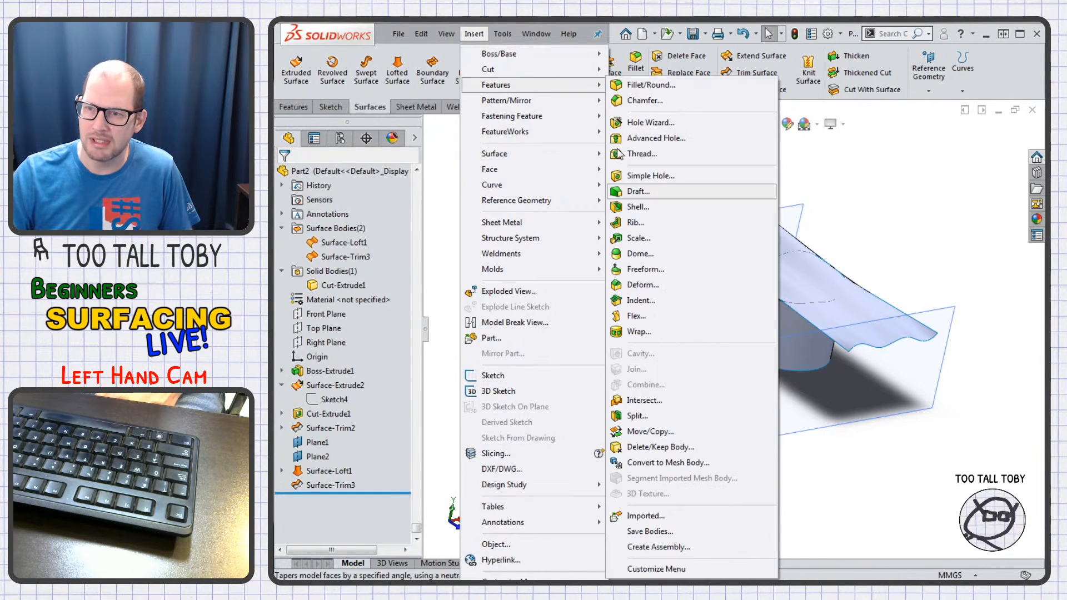
{"action": "left_click", "coordinate": [675, 449]}
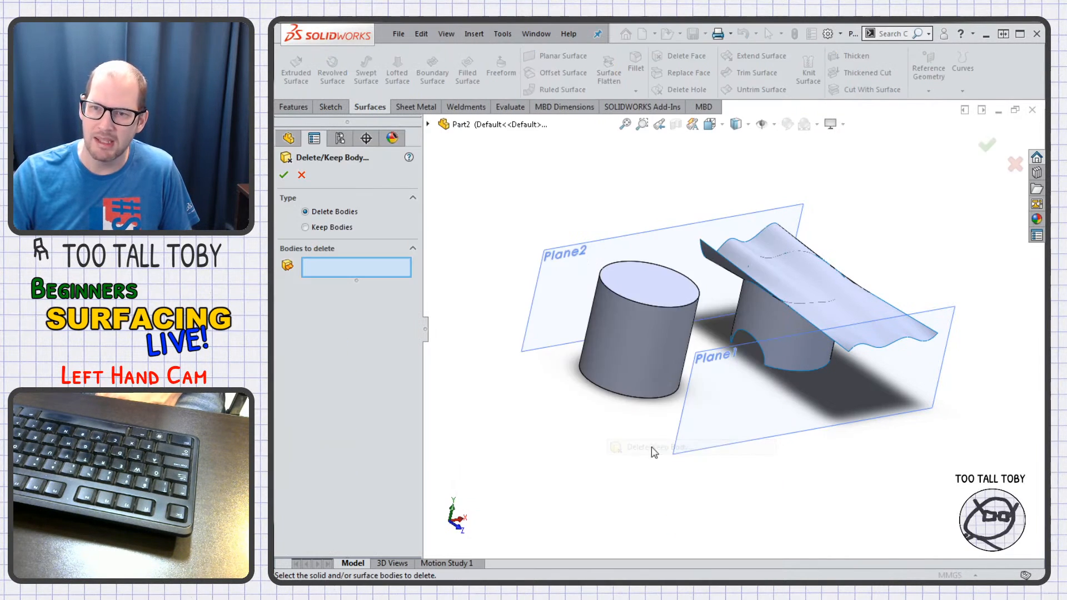
{"action": "left_click", "coordinate": [873, 327]}
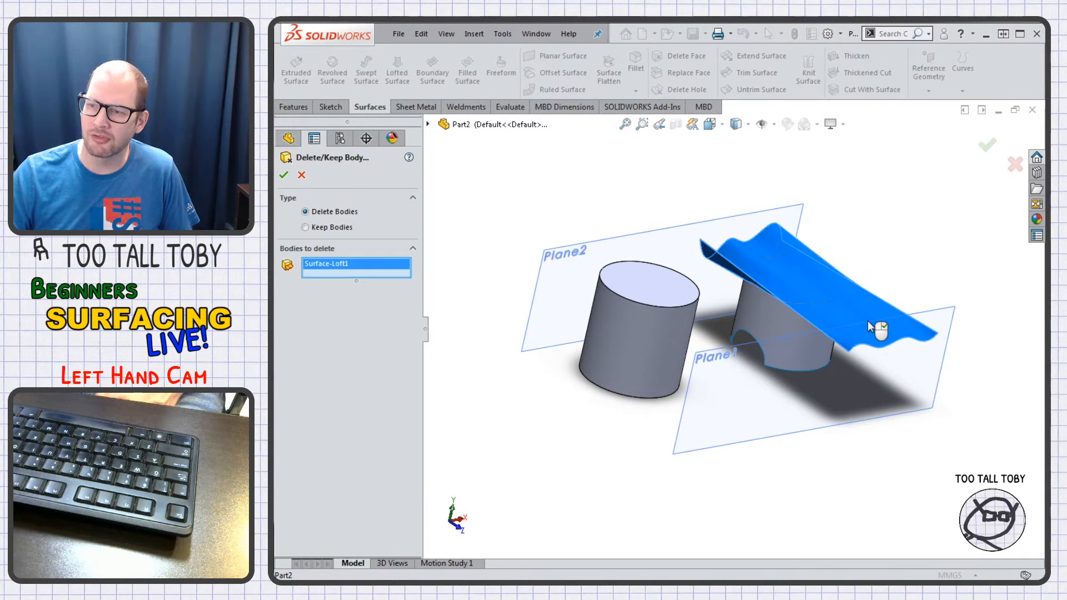
{"action": "left_click", "coordinate": [995, 154]}
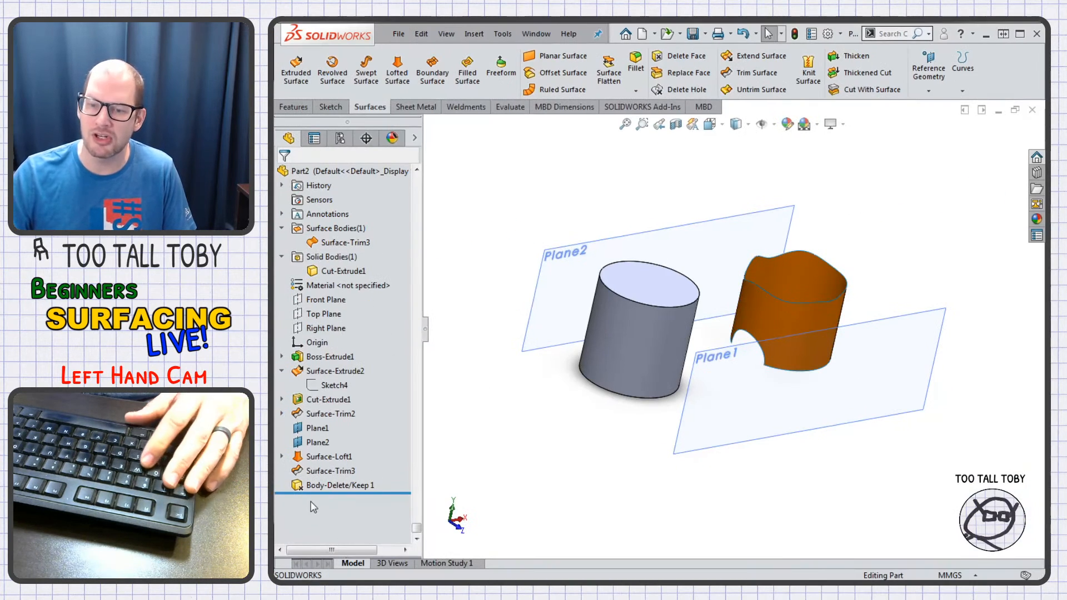
- Remove the Body-Delete/Keep feature from the part's history
{"action": "left_click", "coordinate": [325, 486]}
{"action": "key", "text": "Delete"}
{"action": "key", "text": "Return"}
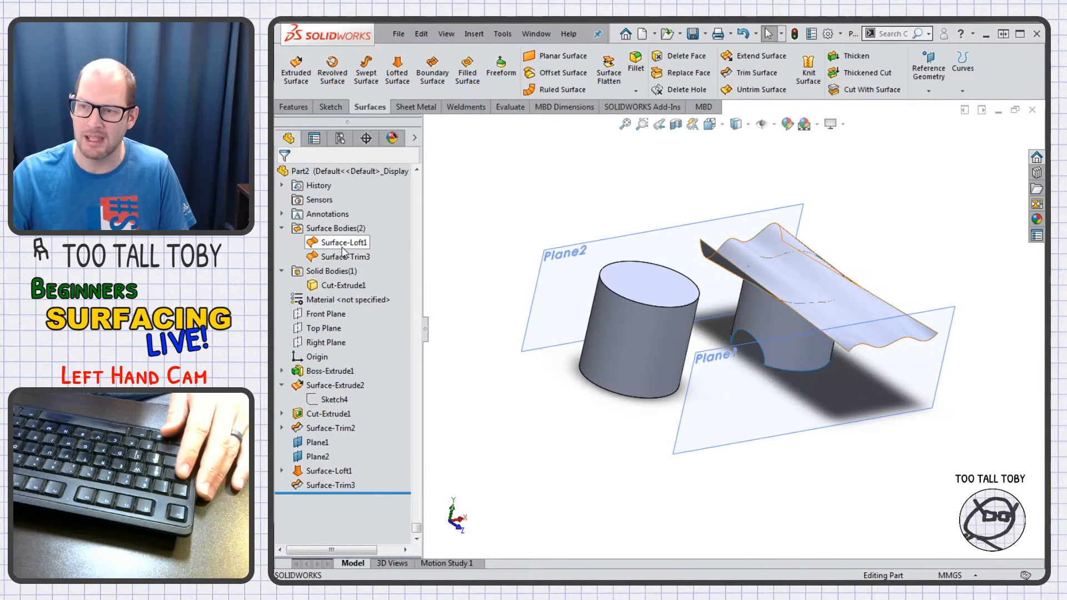
- Delete the Surface-Loft1 body directly from the surface bodies, and remove the resulting body-delete feature as well
{"action": "left_click", "coordinate": [343, 246]}
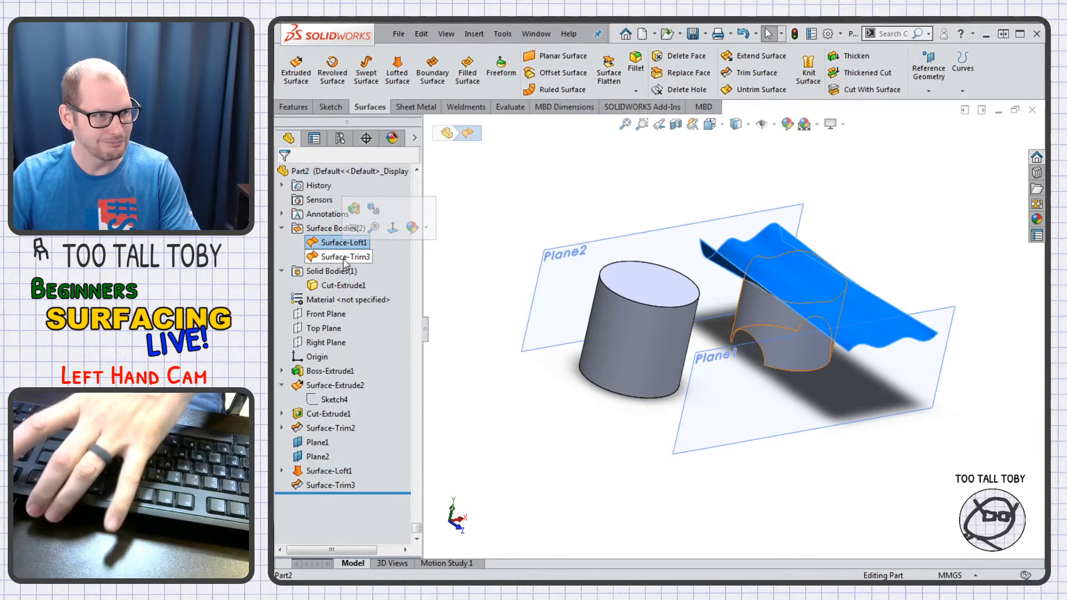
{"action": "key", "text": "Delete"}
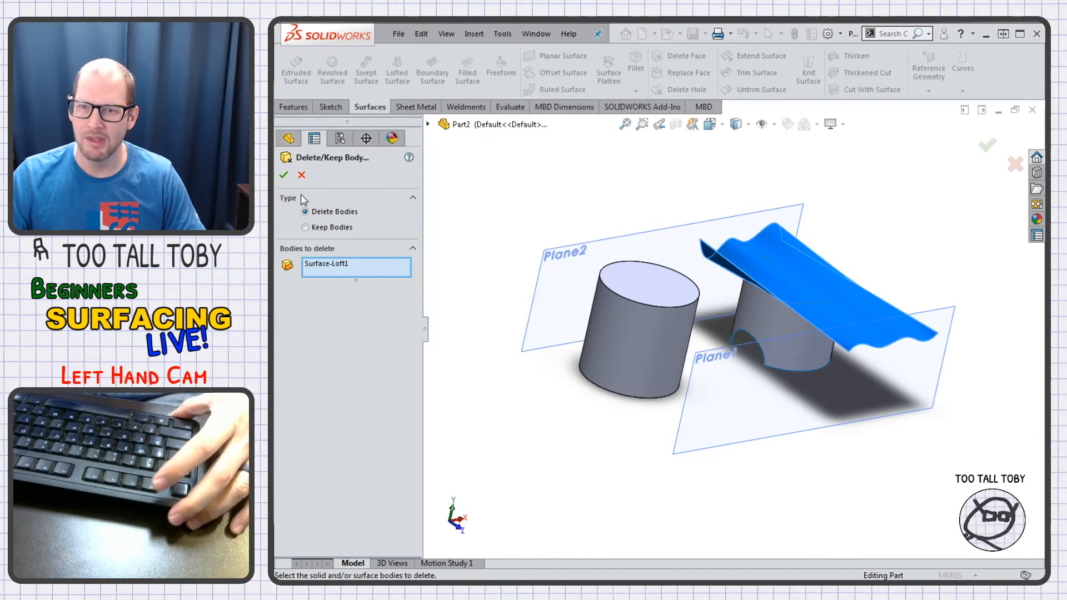
{"action": "left_click", "coordinate": [284, 176]}
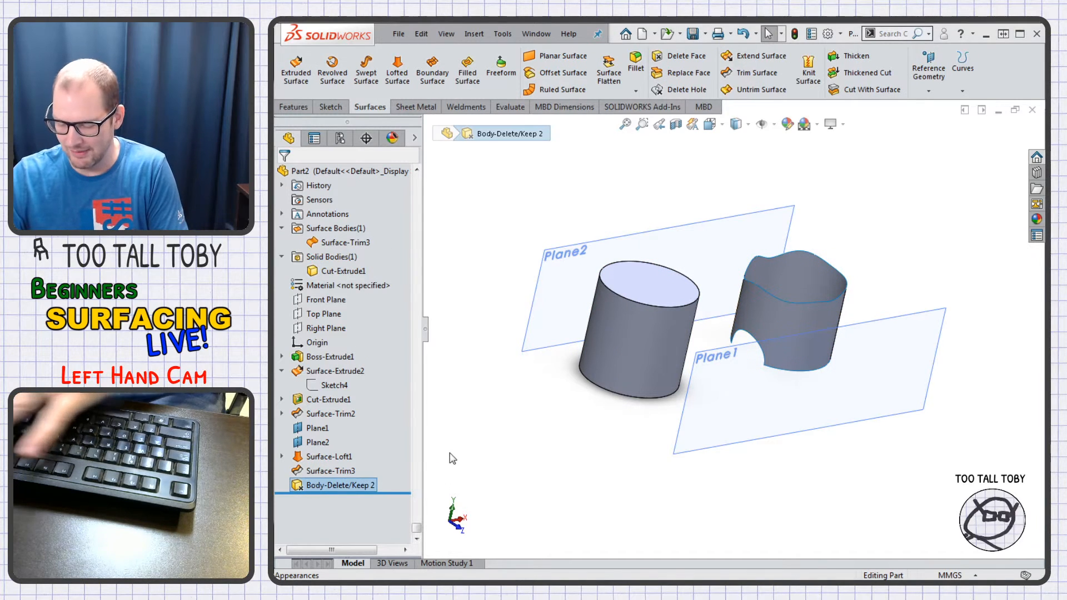
{"action": "key", "text": "Delete"}
{"action": "key", "text": "Return"}
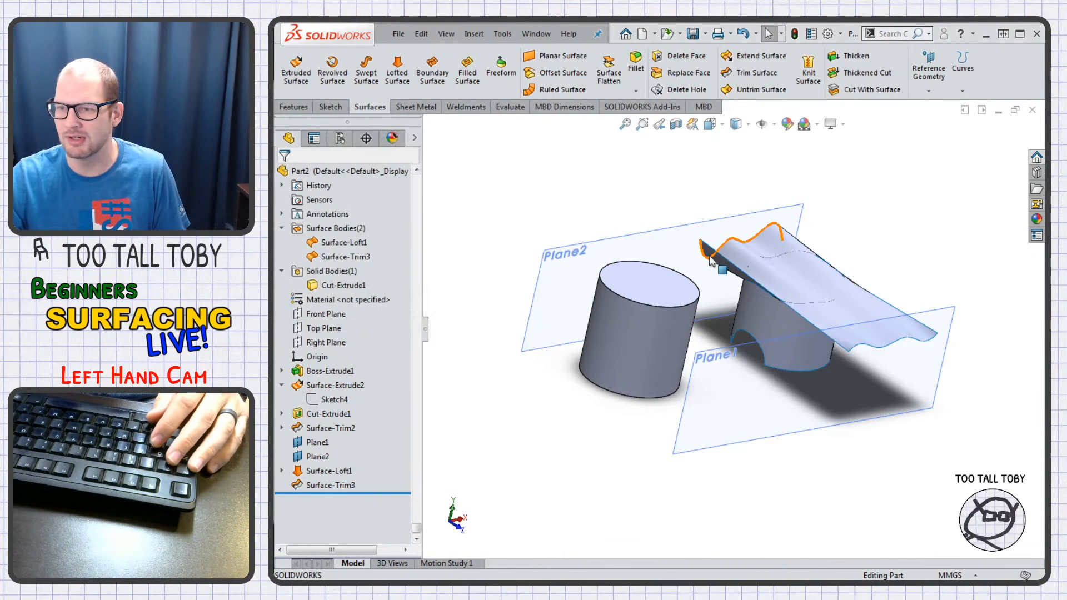
- Hide the wavy lofted surface body and both offset planes
{"action": "left_click", "coordinate": [873, 333]}
{"action": "left_click", "coordinate": [929, 295]}
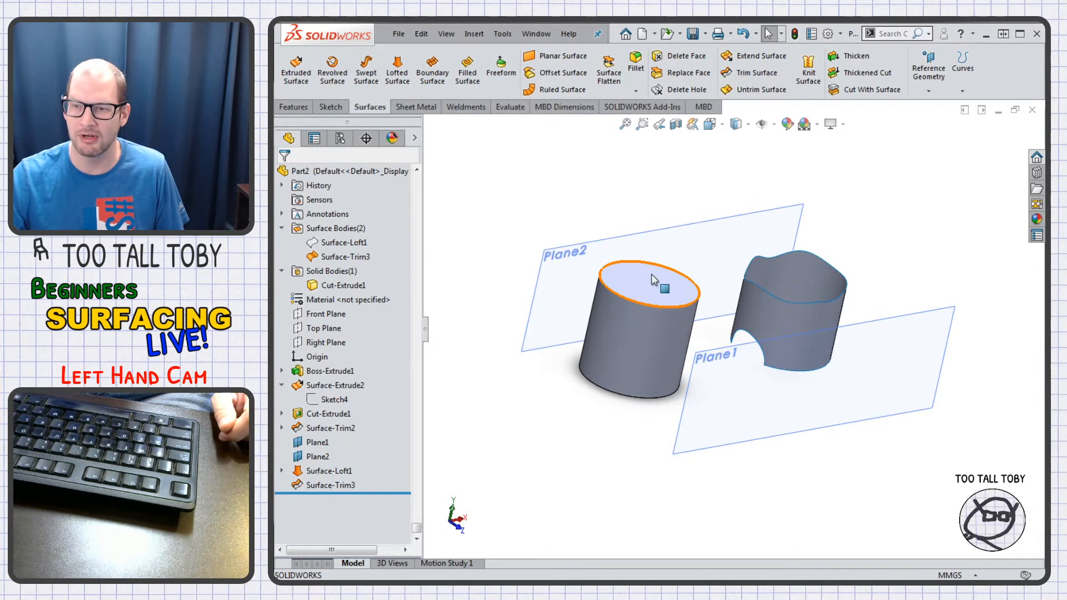
{"action": "left_click", "coordinate": [694, 237]}
{"action": "left_click", "coordinate": [759, 204]}
{"action": "left_click", "coordinate": [751, 346]}
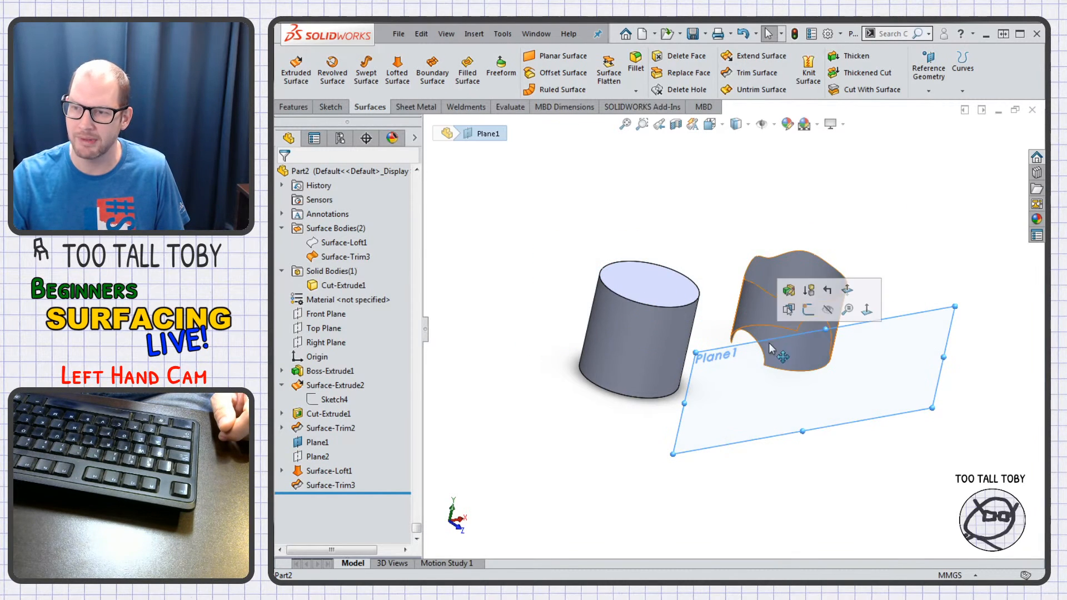
{"action": "left_click", "coordinate": [827, 310]}
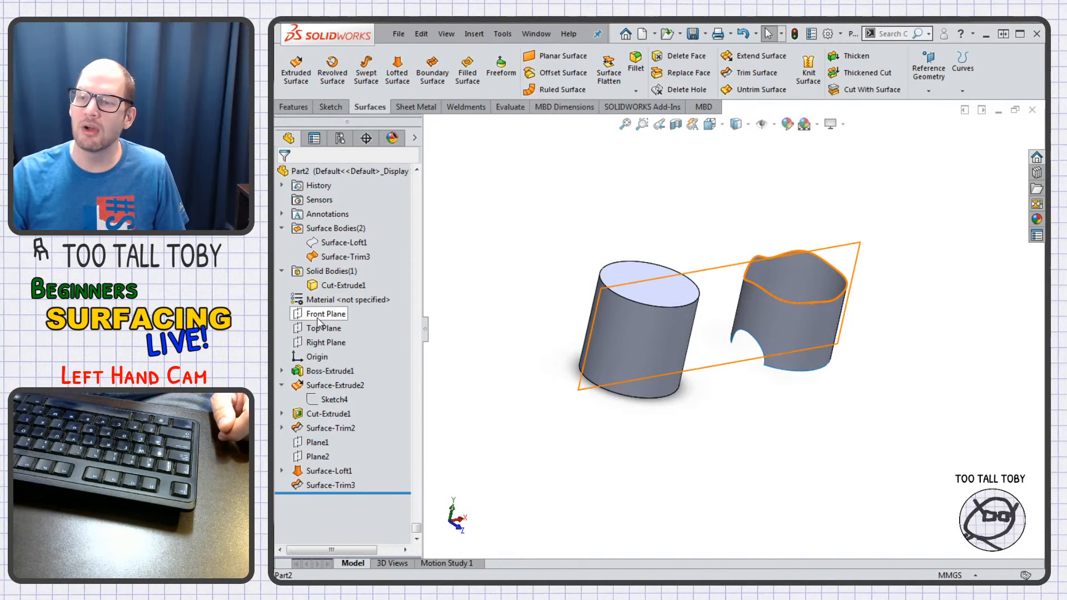
- Trim the surface cylinder with the Front Plane, keeping the front half
{"action": "left_click", "coordinate": [334, 314]}
{"action": "left_click", "coordinate": [757, 74]}
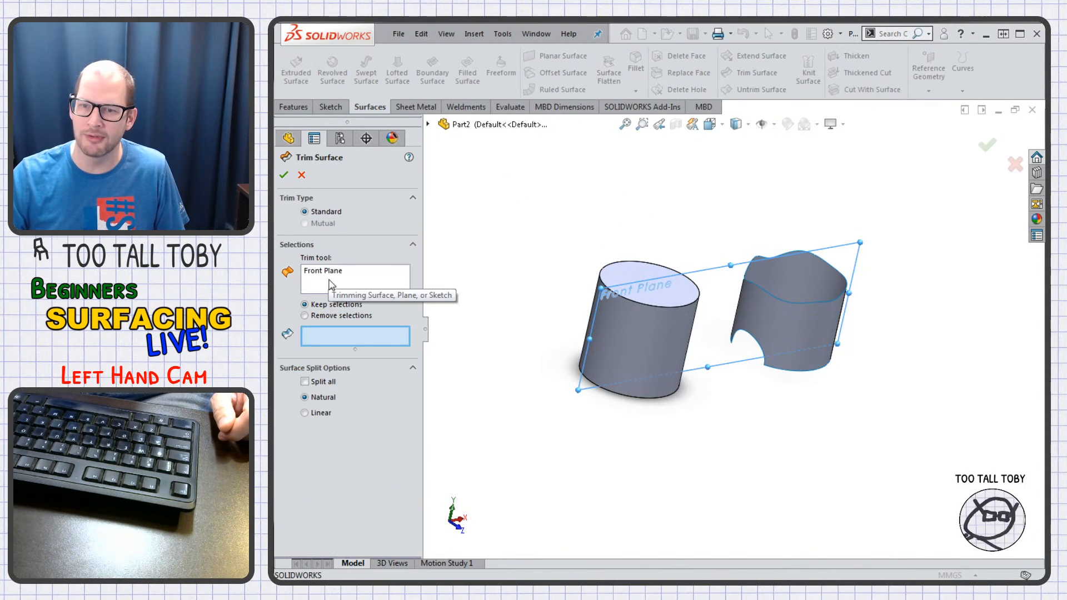
{"action": "left_click", "coordinate": [810, 329]}
{"action": "key", "text": "Return"}
- Thicken the trimmed half-cylinder surface inward by 3 mm with the result merged
{"action": "middle_click_drag", "start_coordinate": [812, 373], "coordinate": [753, 367]}
{"action": "left_click", "coordinate": [849, 60]}
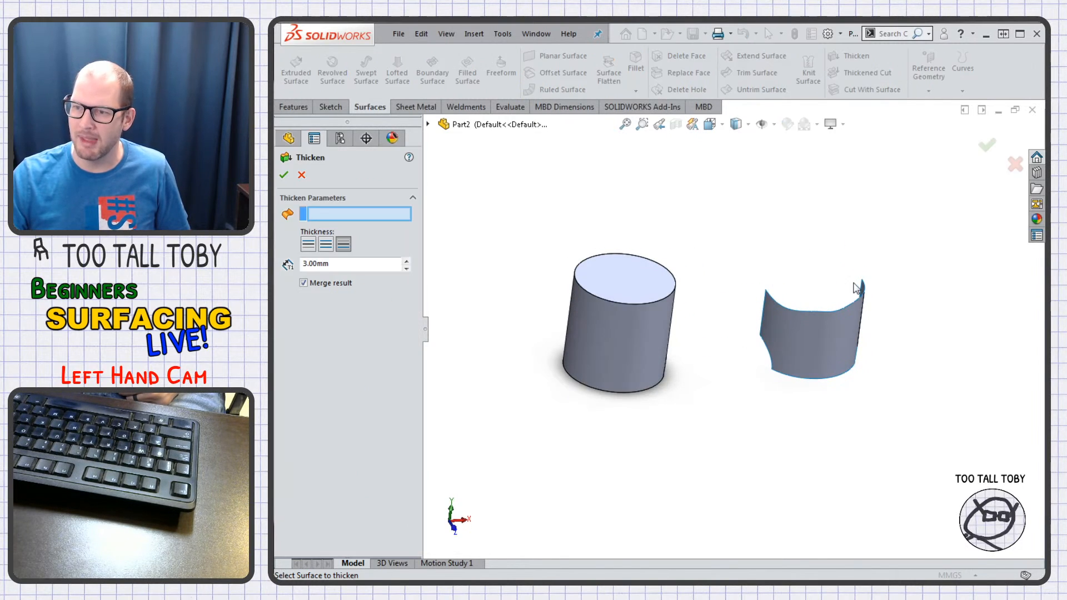
{"action": "left_click", "coordinate": [829, 333]}
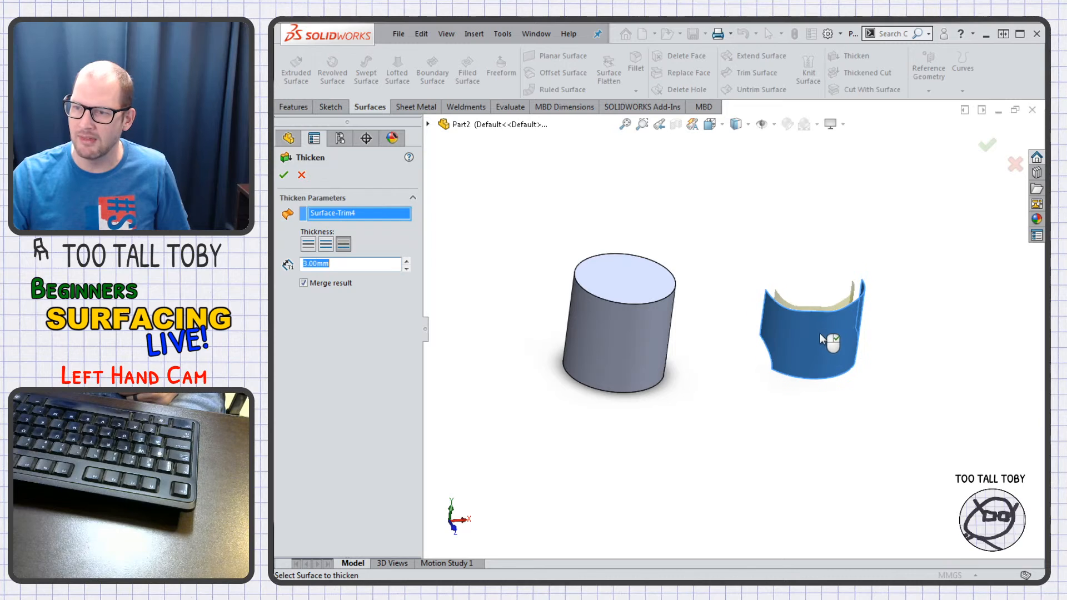
{"action": "left_click", "coordinate": [284, 176]}
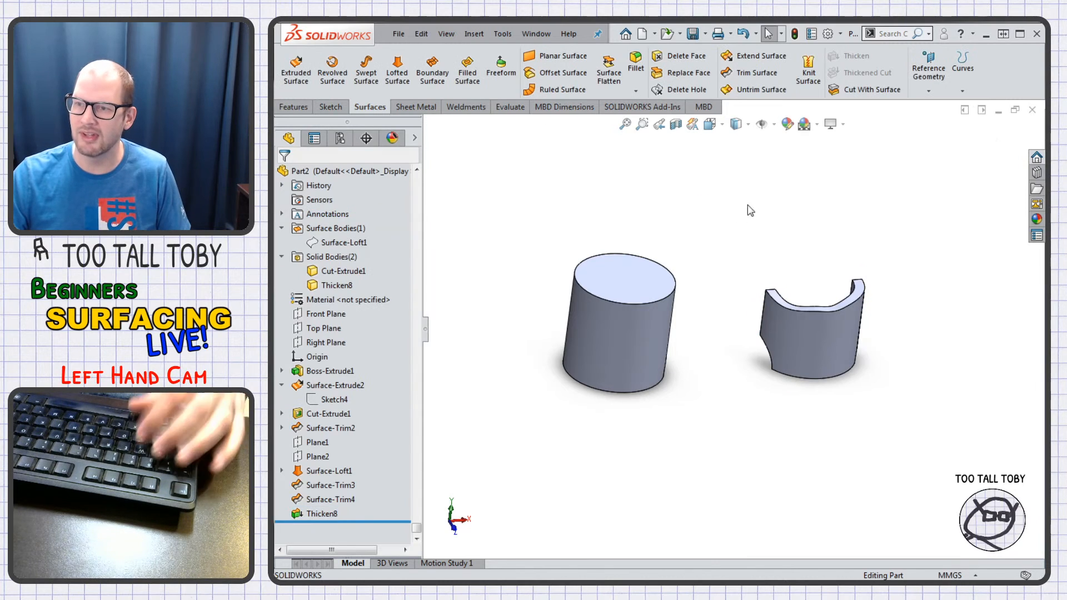
- Fillet the six short corner edges across the thickened body's wall with a 3 mm radius
{"action": "left_click", "coordinate": [796, 219]}
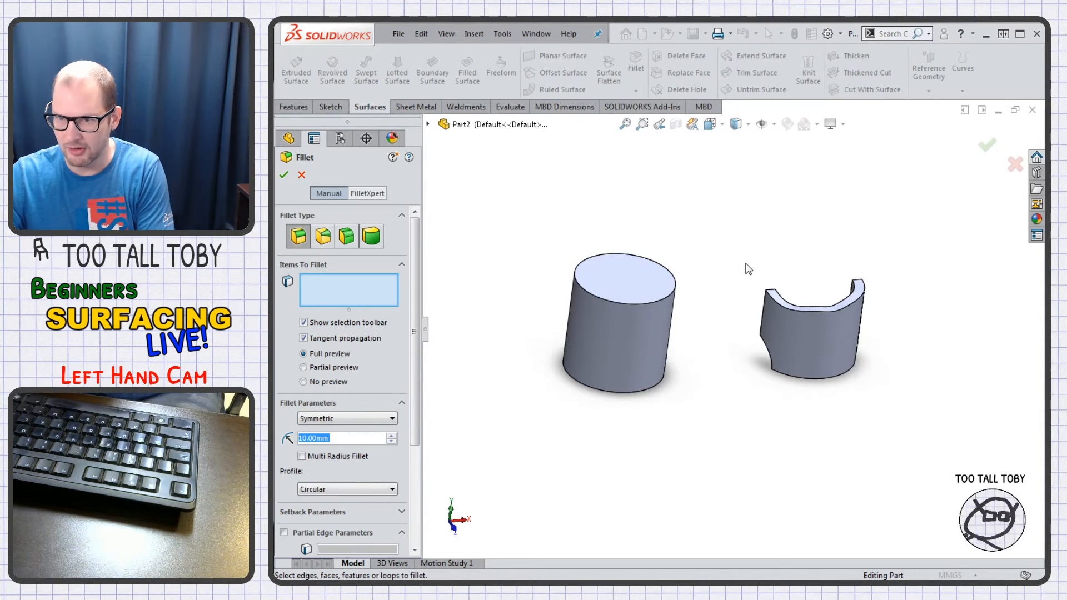
{"action": "type", "text": "3"}
{"action": "key", "text": "Return"}
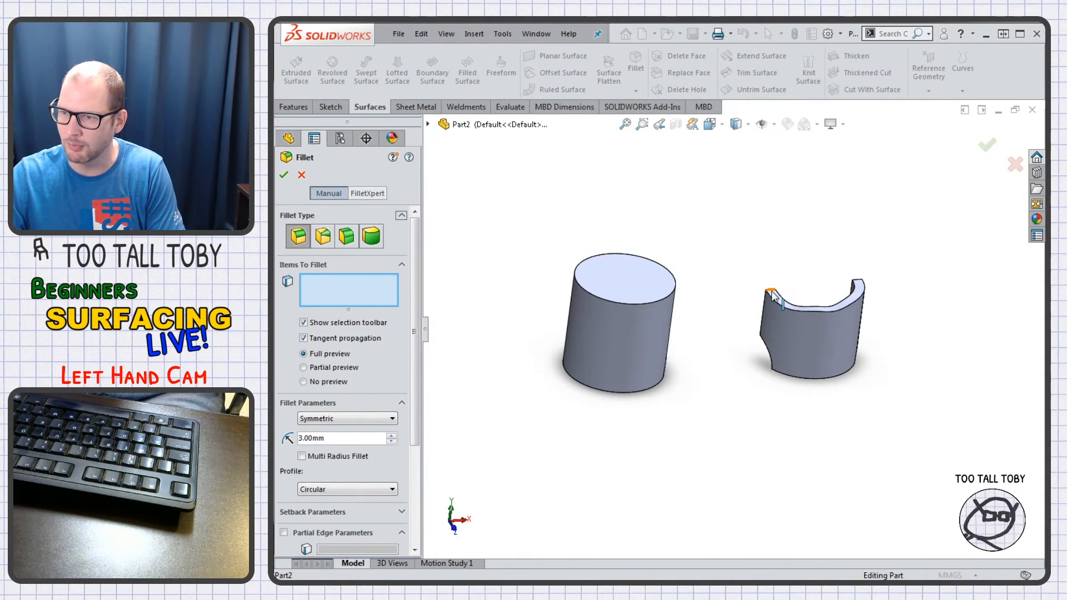
{"action": "left_click", "coordinate": [771, 295]}
{"action": "left_click", "coordinate": [810, 253]}
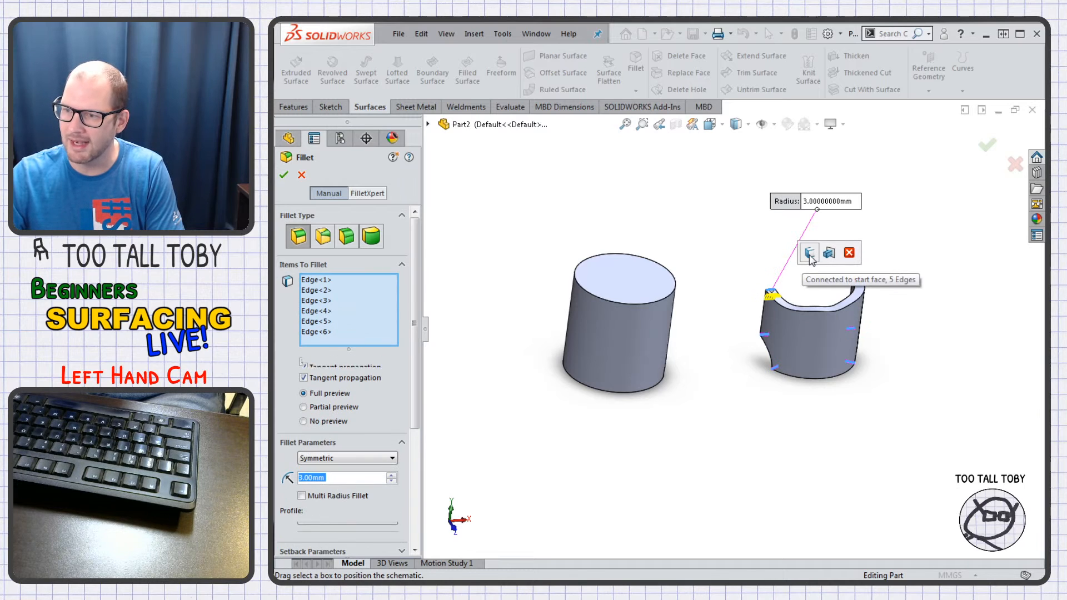
{"action": "right_click", "coordinate": [812, 260]}
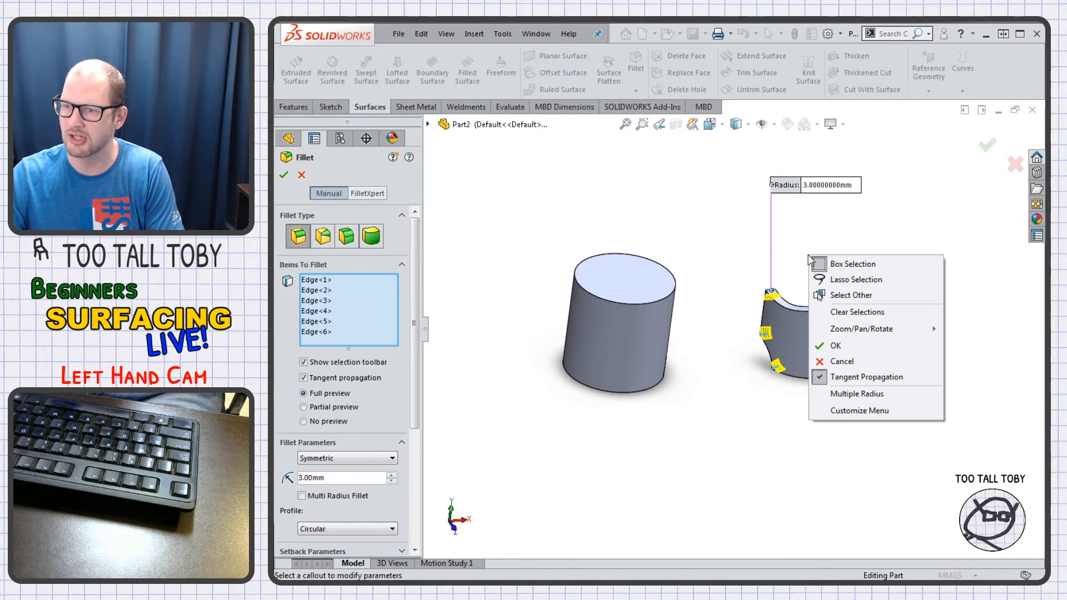
{"action": "left_click", "coordinate": [841, 345]}
- Edit the Thicken feature of the half-cylinder body and set its thickness to 2 mm
{"action": "scroll", "coordinate": [795, 345], "scroll_direction": "down", "scroll_amount": 6}
{"action": "middle_click", "coordinate": [730, 291]}
{"action": "middle_click_drag", "start_coordinate": [730, 290], "coordinate": [763, 349]}
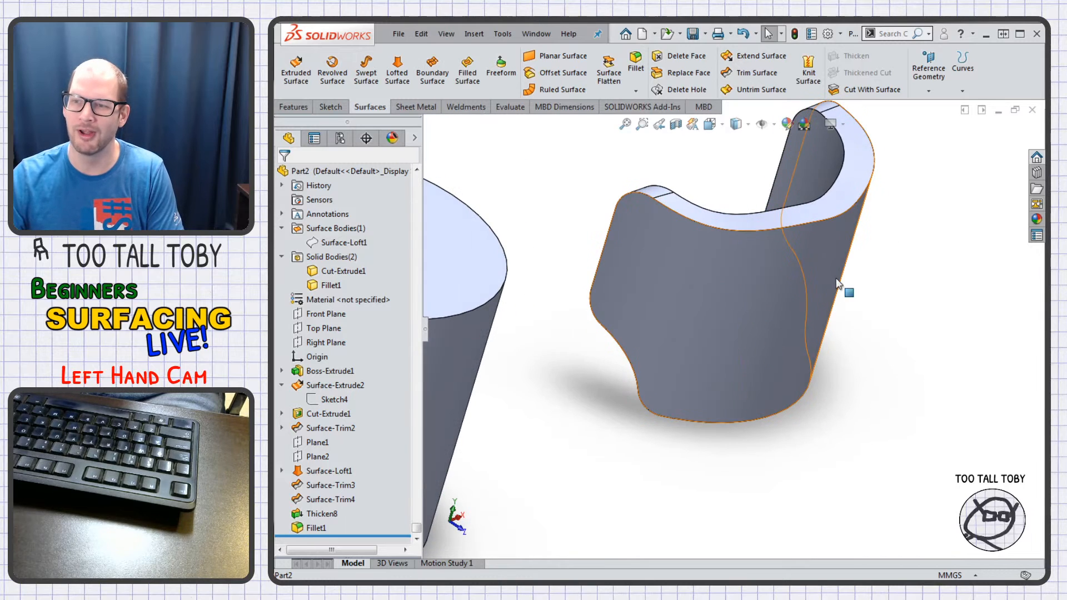
{"action": "scroll", "coordinate": [862, 307], "scroll_direction": "up", "scroll_amount": 2}
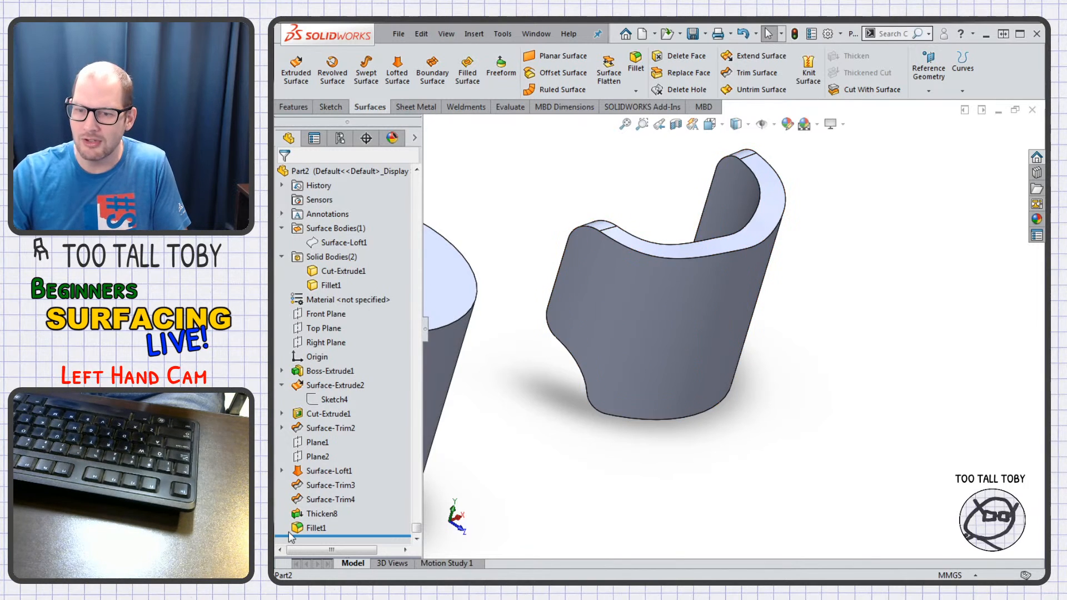
{"action": "left_click", "coordinate": [312, 515]}
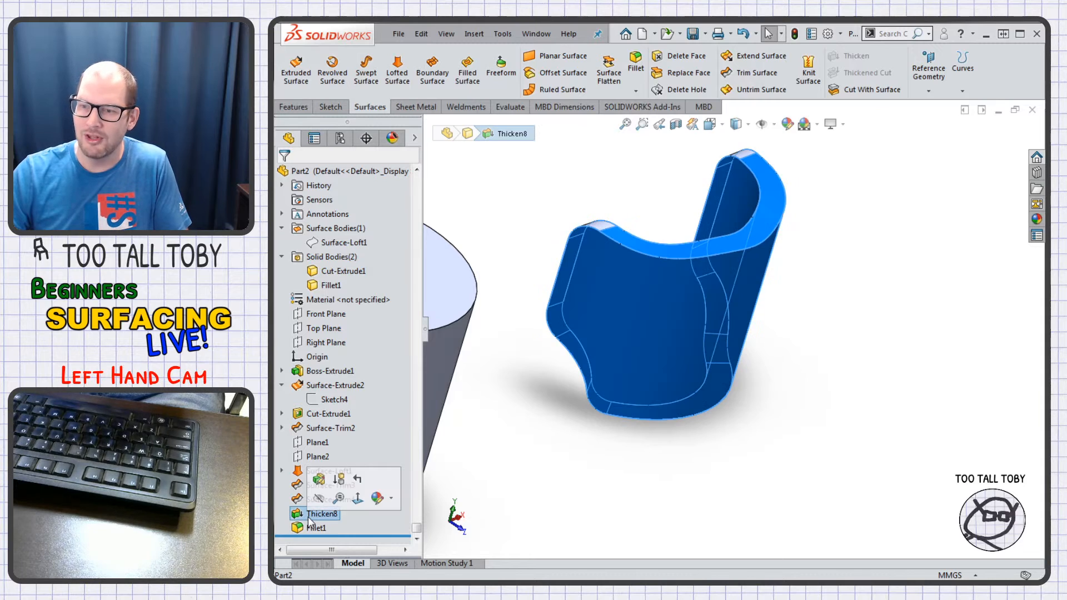
{"action": "left_click", "coordinate": [318, 479]}
{"action": "double_click", "coordinate": [351, 265]}
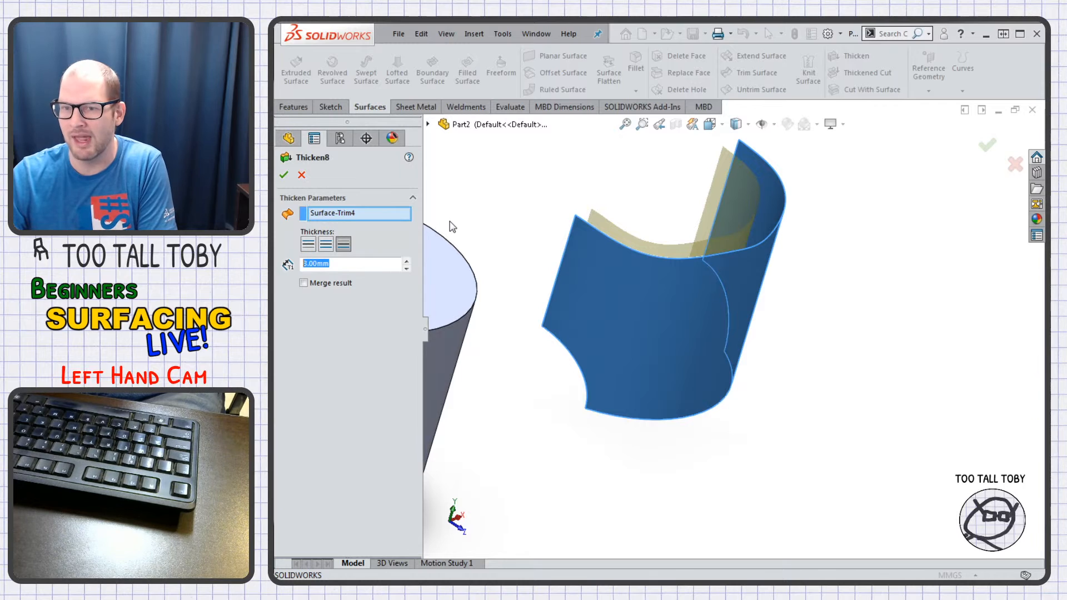
{"action": "type", "text": "2"}
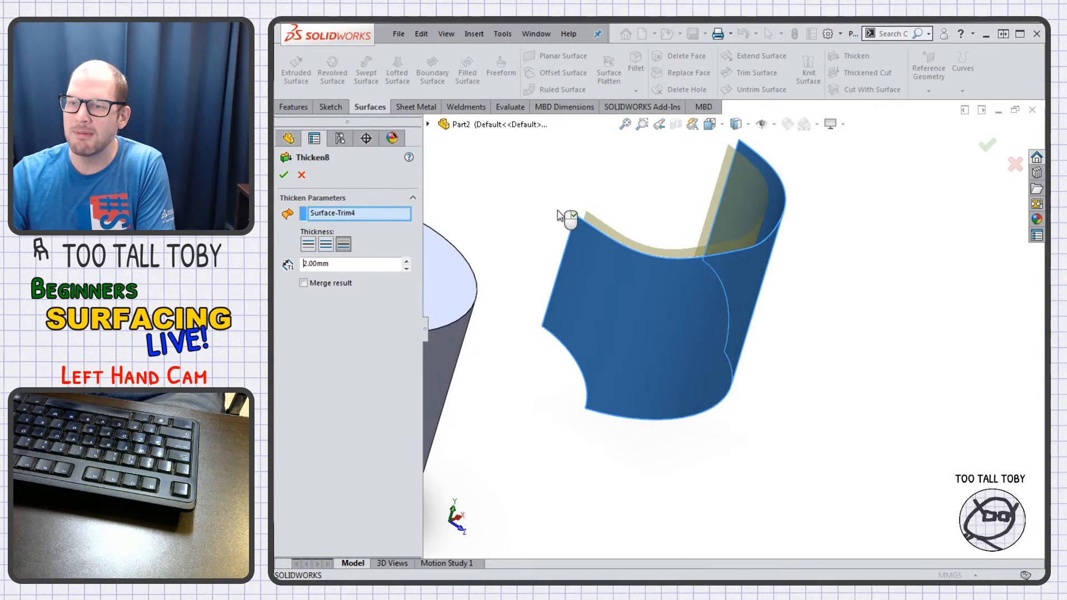
{"action": "key", "text": "Return"}
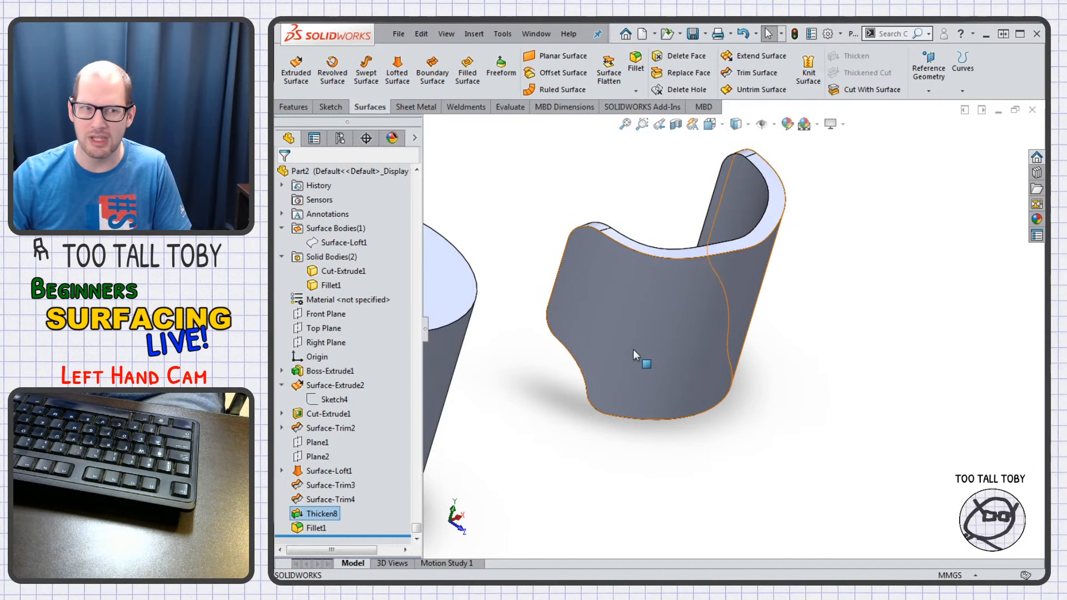
{"action": "middle_click_drag", "start_coordinate": [689, 346], "coordinate": [648, 308]}
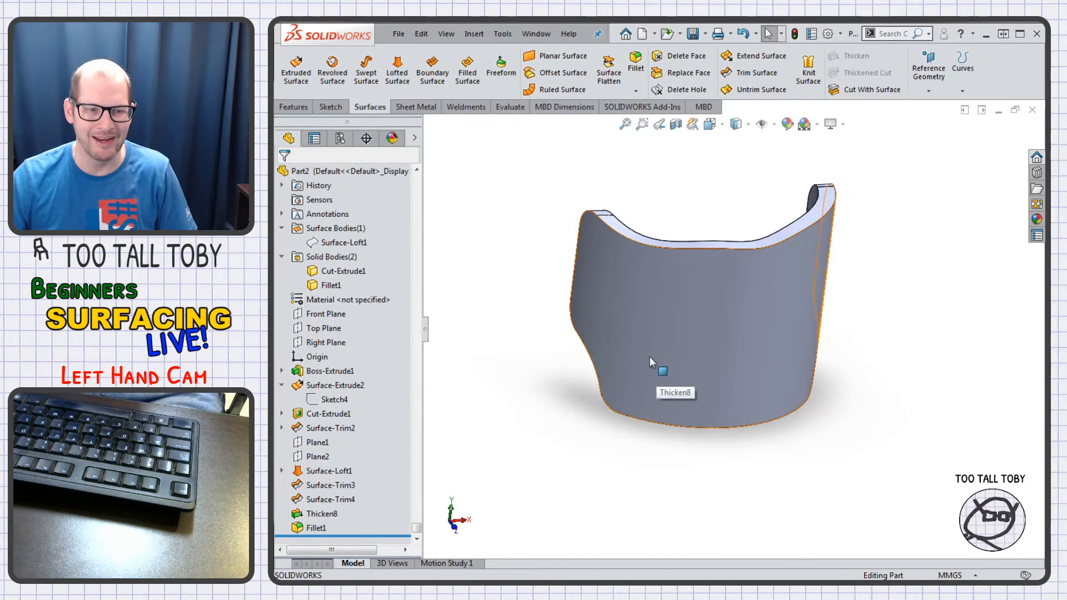
{"action": "key", "text": "f"}
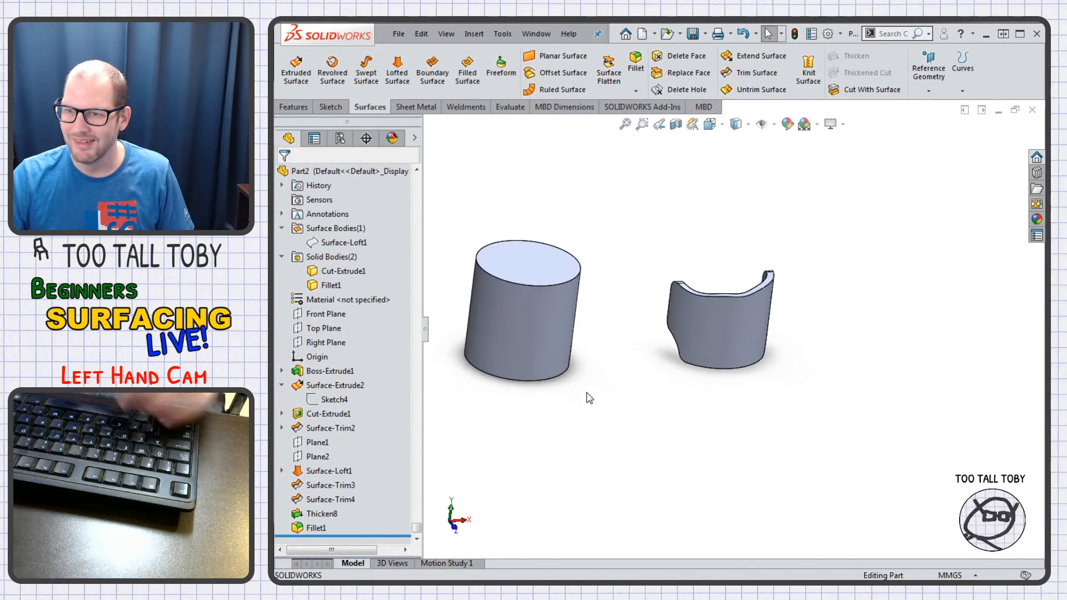
{"action": "middle_click_drag", "start_coordinate": [622, 380], "coordinate": [594, 382]}
- Switch to the Basics of Surfacing presentation and advance to the slide about the surfacing toolbar
{"action": "key", "text": "alt+Tab"}
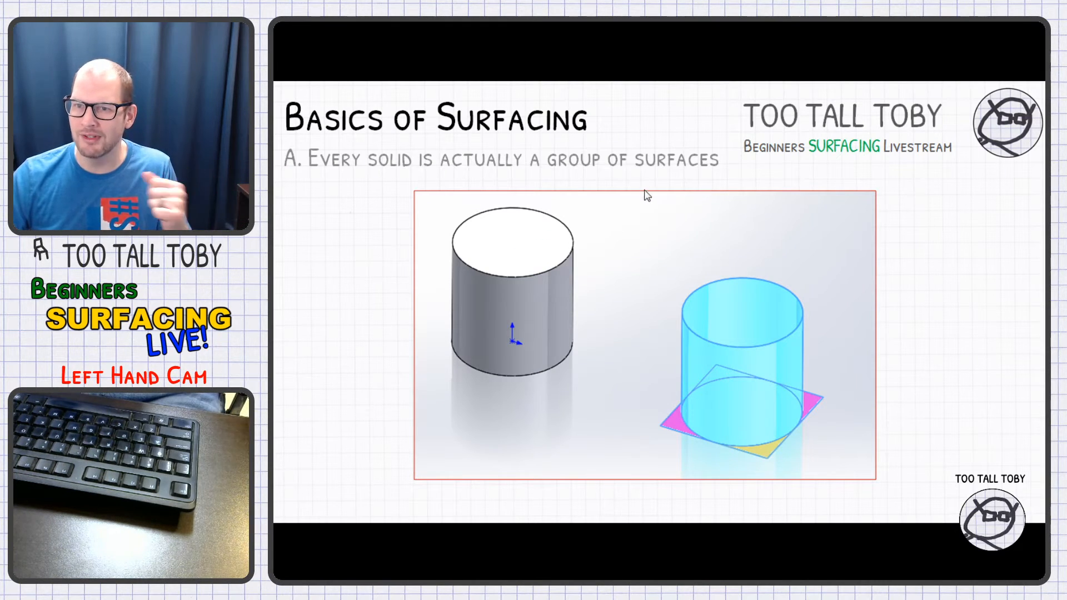
{"action": "left_click", "coordinate": [992, 253]}
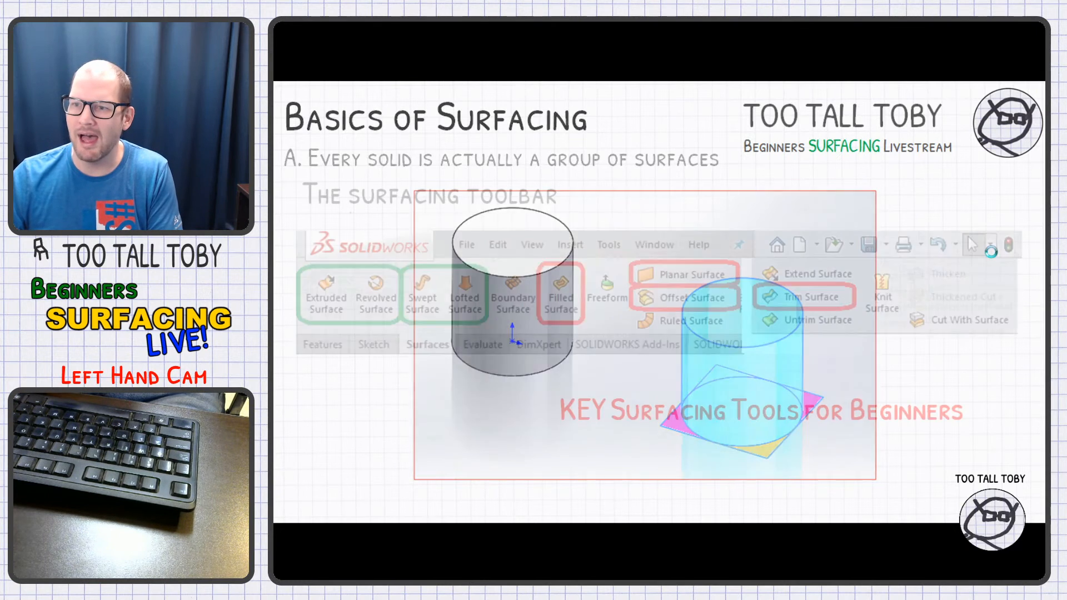
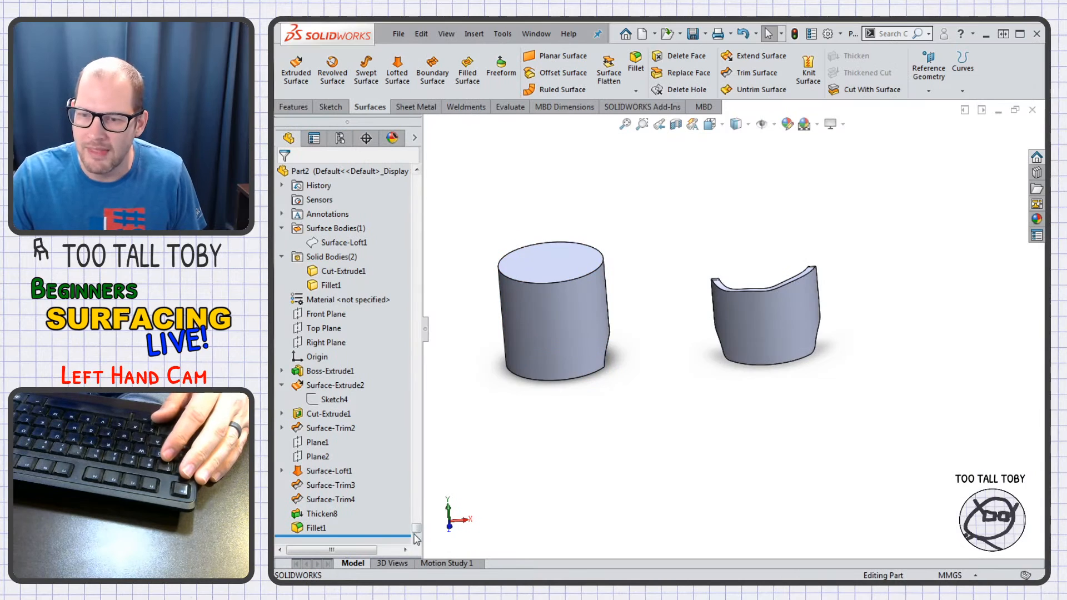
- Roll the model back to just after the extruded surface cylinder and cap its open upper end with a planar surface
{"action": "left_click_drag", "start_coordinate": [397, 536], "coordinate": [384, 406]}
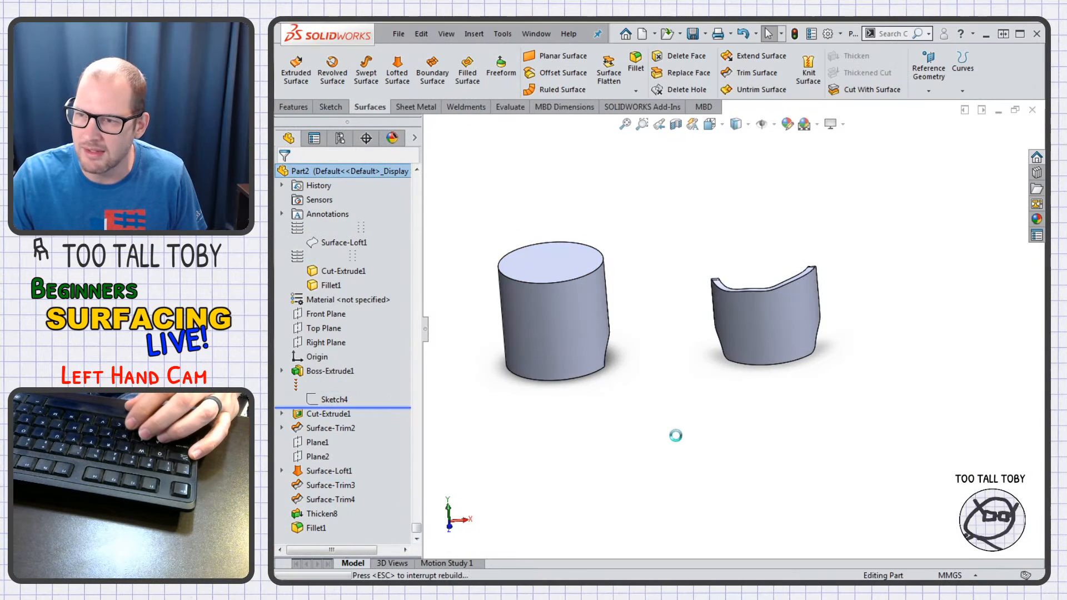
{"action": "left_click", "coordinate": [548, 60]}
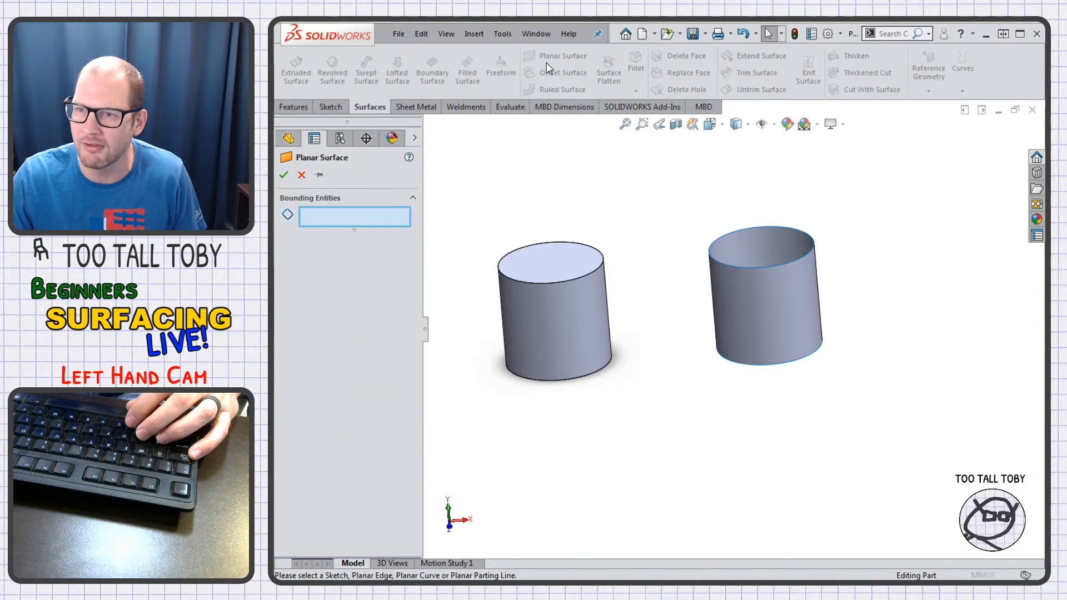
{"action": "left_click", "coordinate": [721, 240]}
{"action": "key", "text": "Return"}
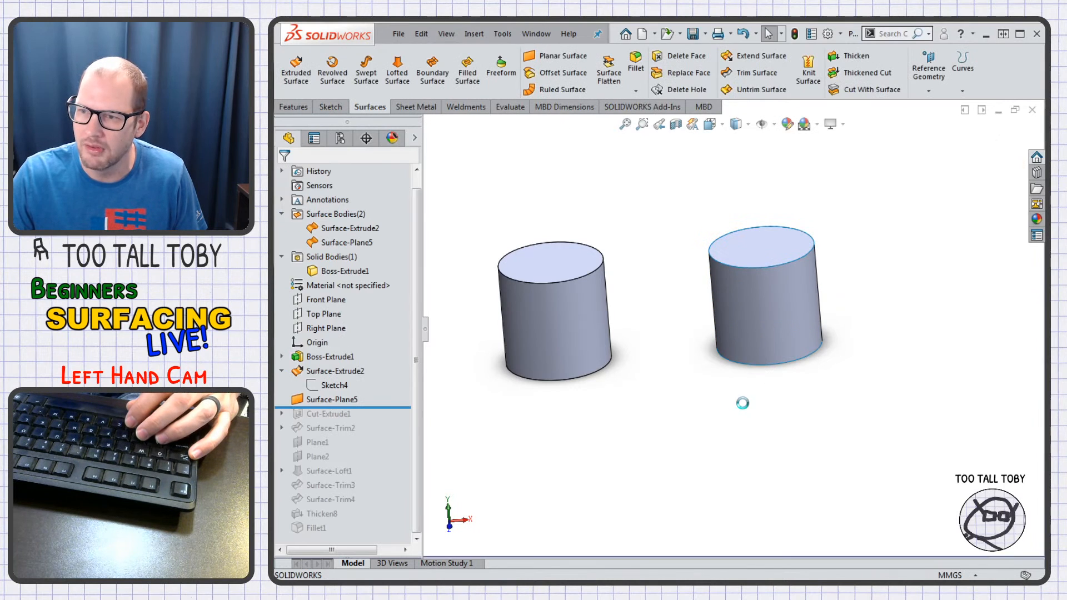
- Close the surface cylinder's open lower end with a filled surface on its circular edge, using Contact edge settings
{"action": "middle_click_drag", "start_coordinate": [753, 404], "coordinate": [683, 254]}
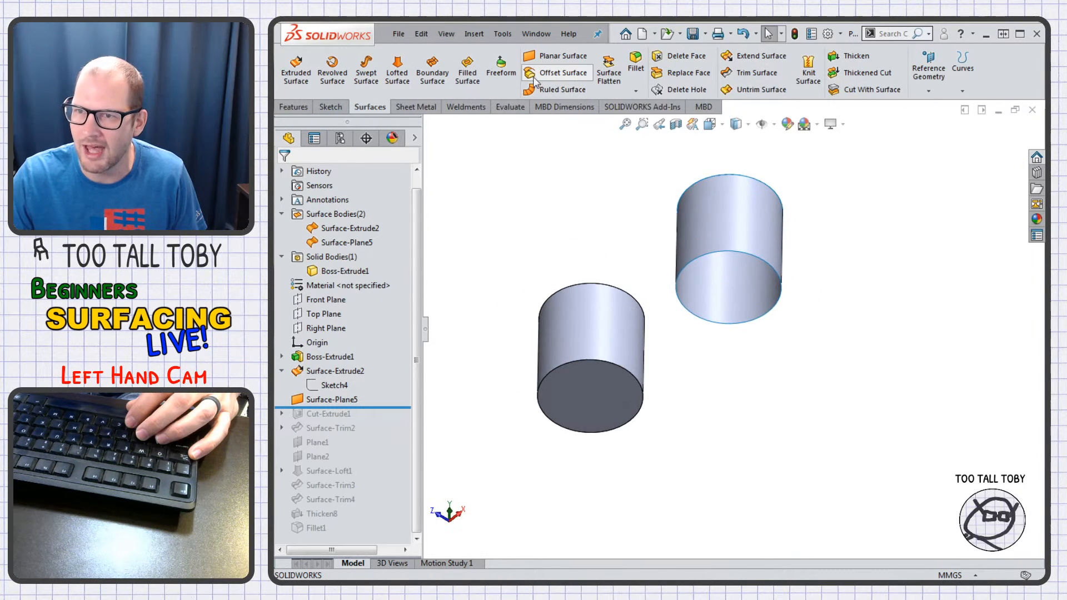
{"action": "left_click", "coordinate": [468, 71]}
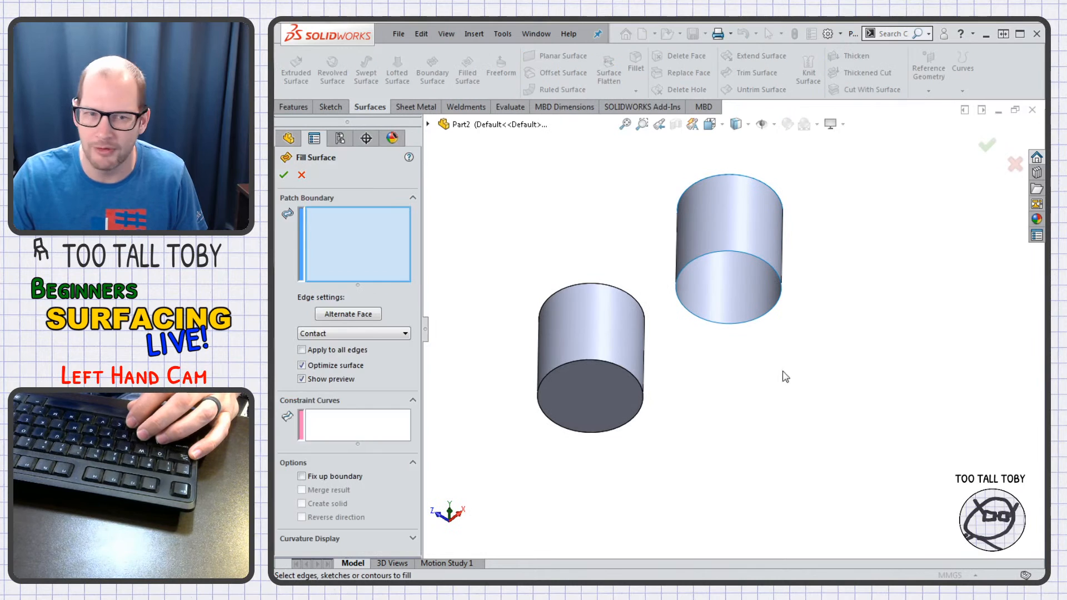
{"action": "left_click", "coordinate": [757, 329]}
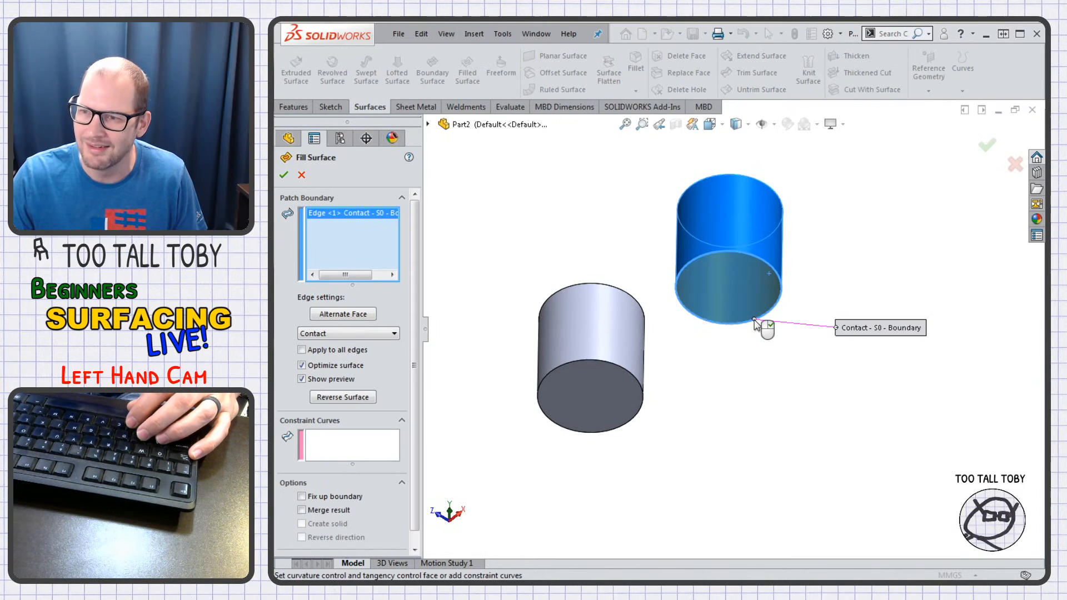
{"action": "key", "text": "Return"}
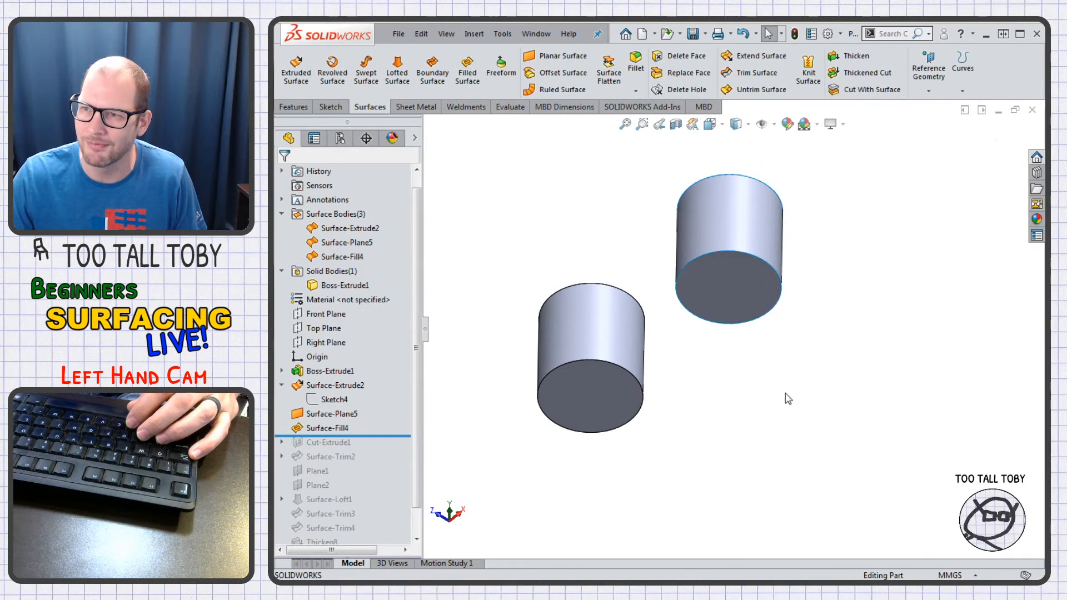
- Knit the filled bottom, the cylinder wall and the planar top into one surface with a 0.10 mm knitting tolerance, without creating a solid
{"action": "left_click", "coordinate": [809, 71]}
{"action": "left_click", "coordinate": [722, 214]}
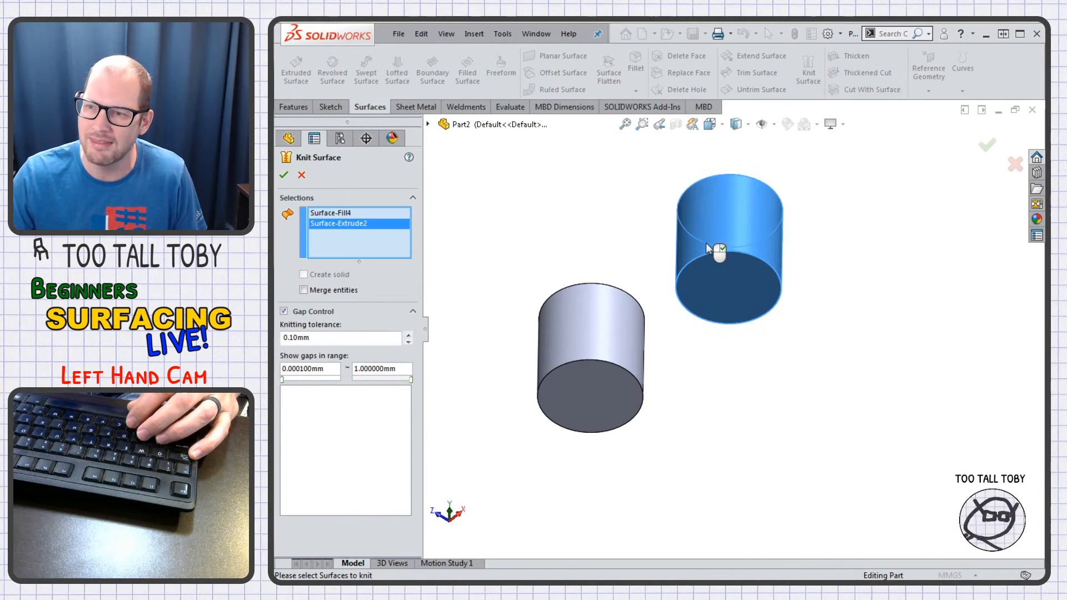
{"action": "middle_click_drag", "start_coordinate": [717, 259], "coordinate": [721, 349]}
{"action": "left_click", "coordinate": [721, 349]}
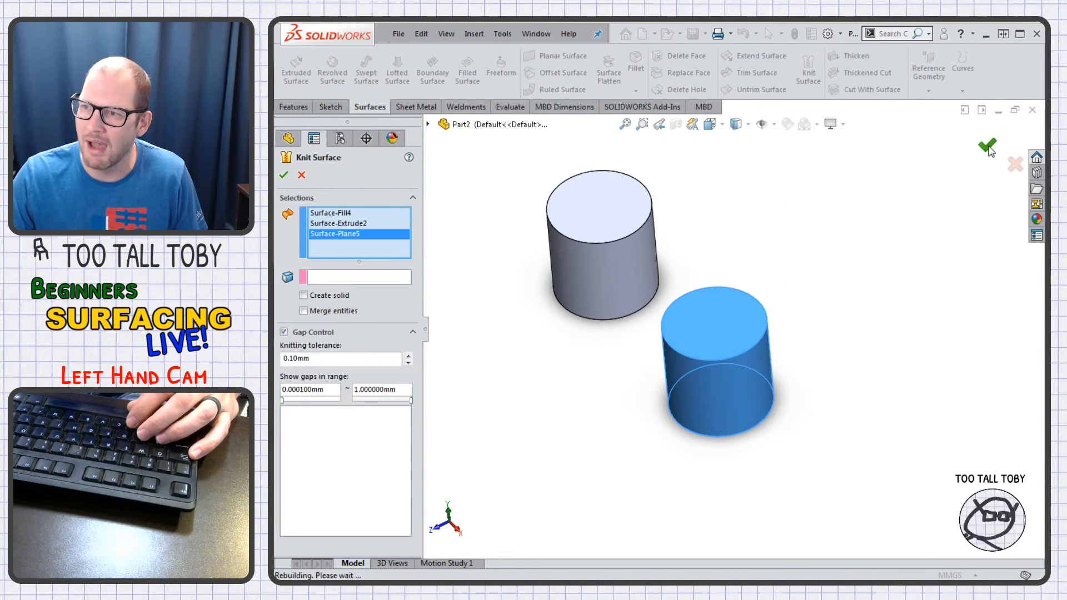
- Turn the knitted cylinder into a solid with Thicken's Create solid from enclosed volume option, and inspect its interior in a Front Plane section
{"action": "left_click", "coordinate": [851, 56]}
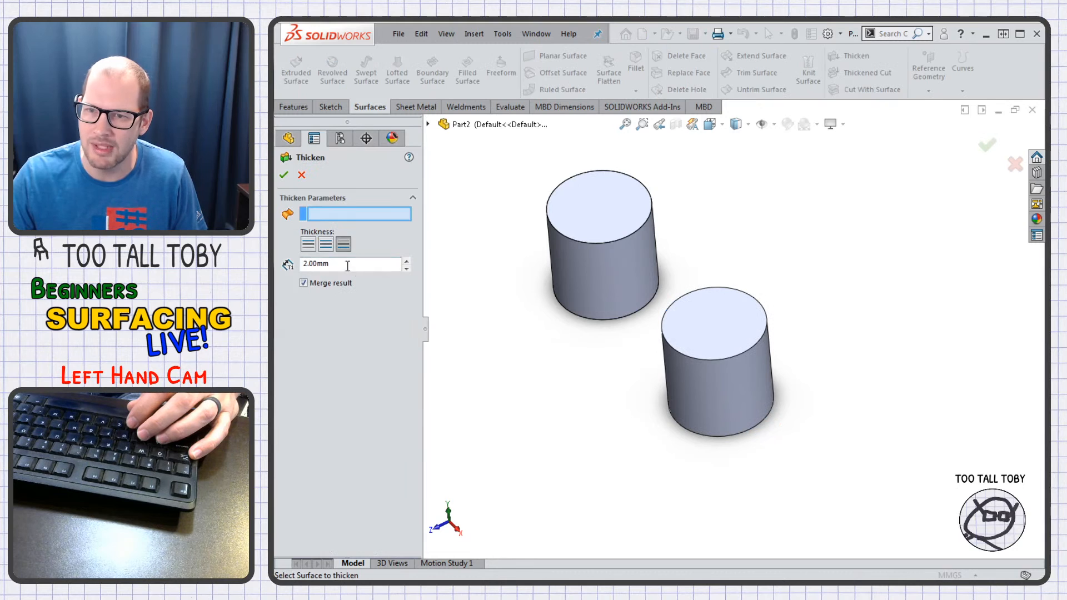
{"action": "left_click", "coordinate": [700, 334]}
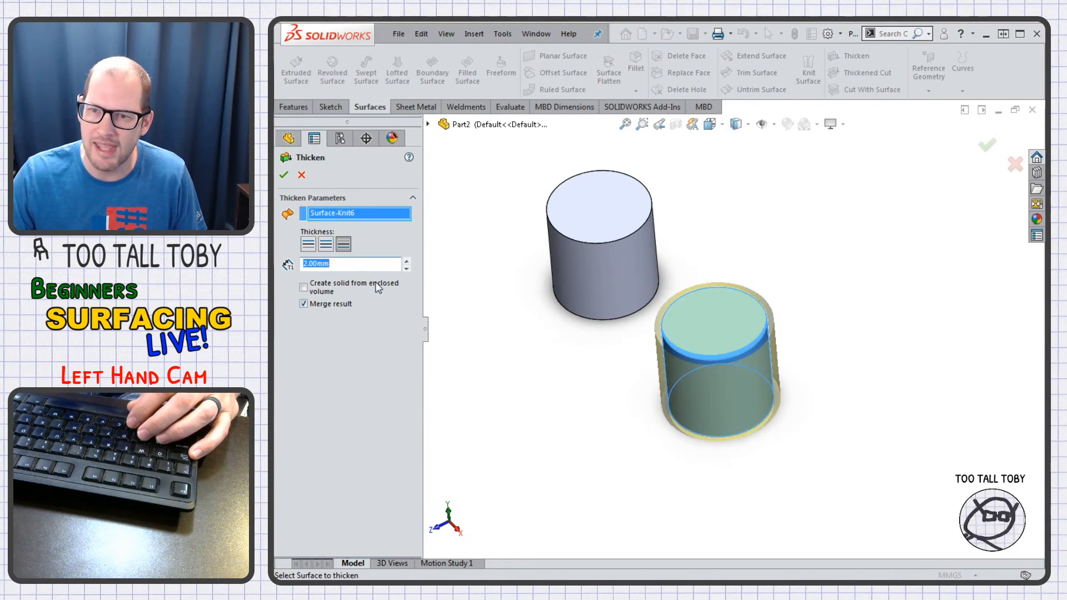
{"action": "left_click", "coordinate": [303, 288]}
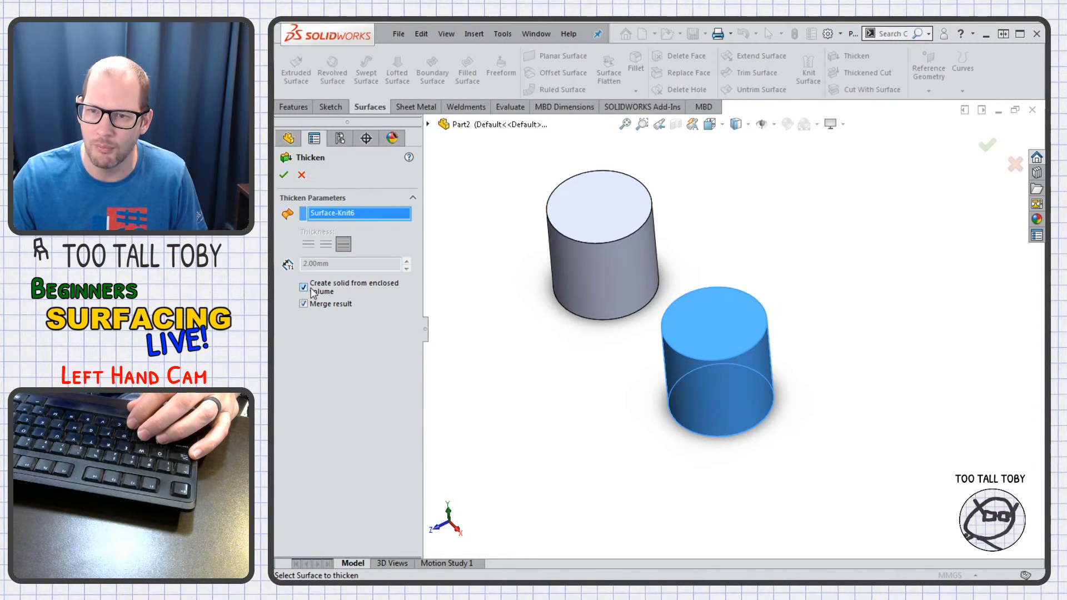
{"action": "left_click", "coordinate": [284, 175]}
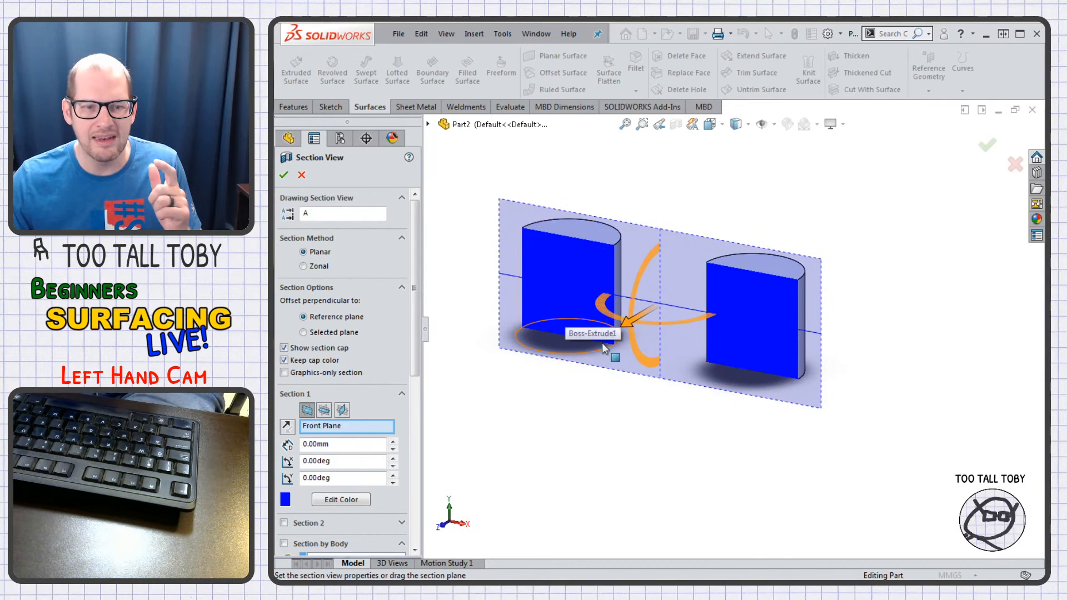
{"action": "key", "text": "Escape"}
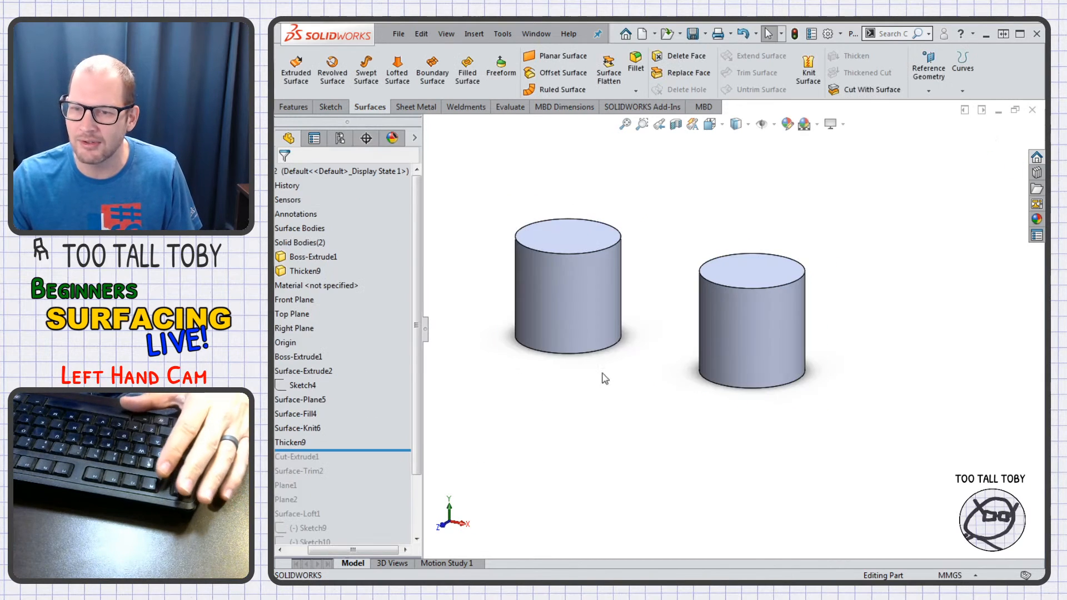
- Review the knit feature's settings without changing them, and roll the model back to just before that knit
{"action": "left_click_drag", "start_coordinate": [331, 549], "coordinate": [310, 548]}
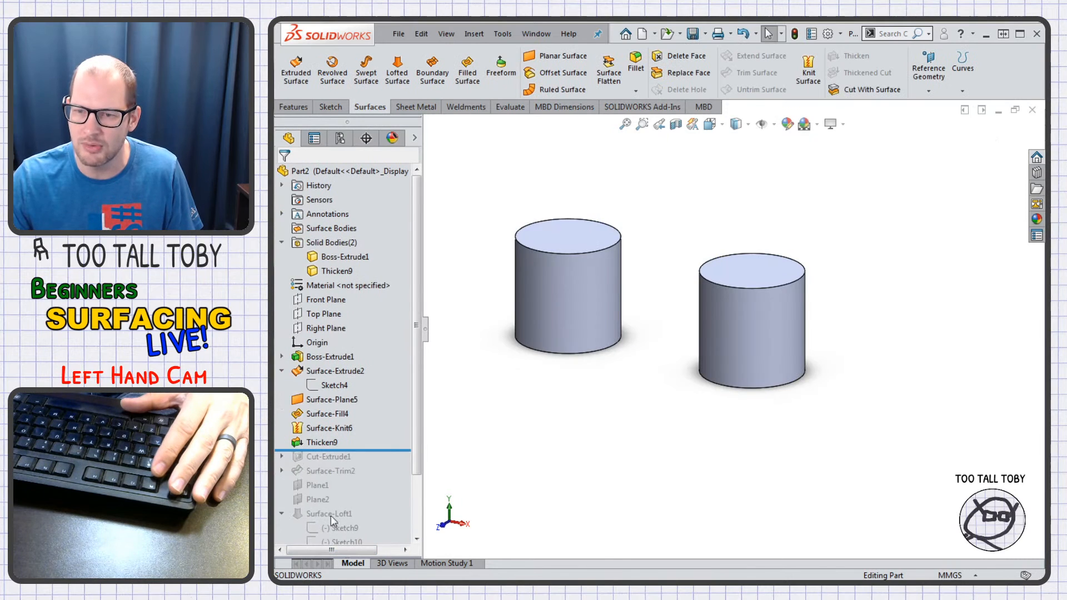
{"action": "left_click_drag", "start_coordinate": [387, 448], "coordinate": [351, 436]}
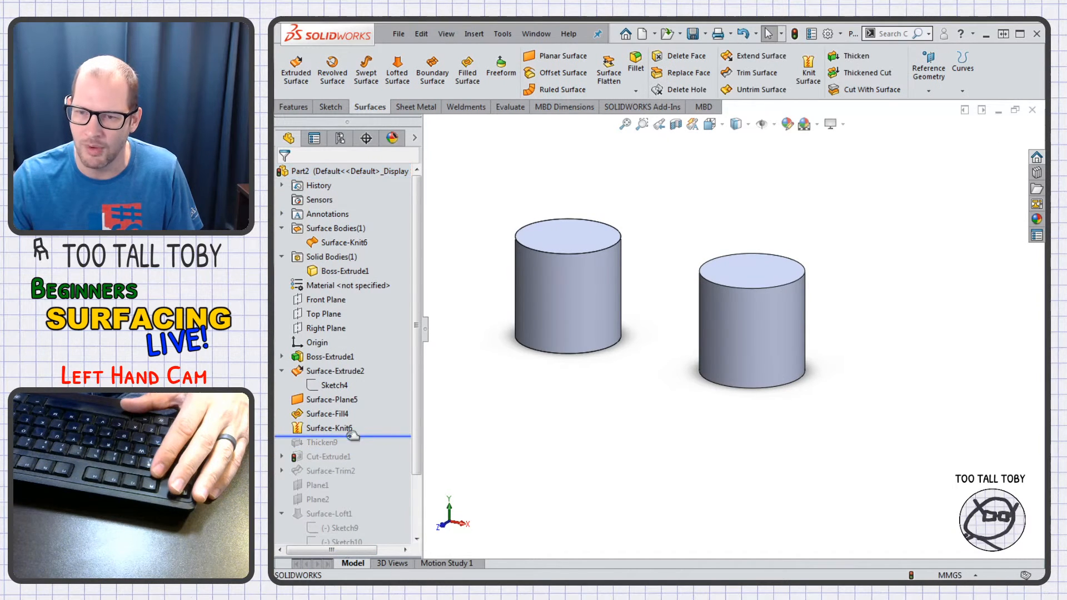
{"action": "left_click", "coordinate": [336, 428]}
{"action": "left_click", "coordinate": [341, 391]}
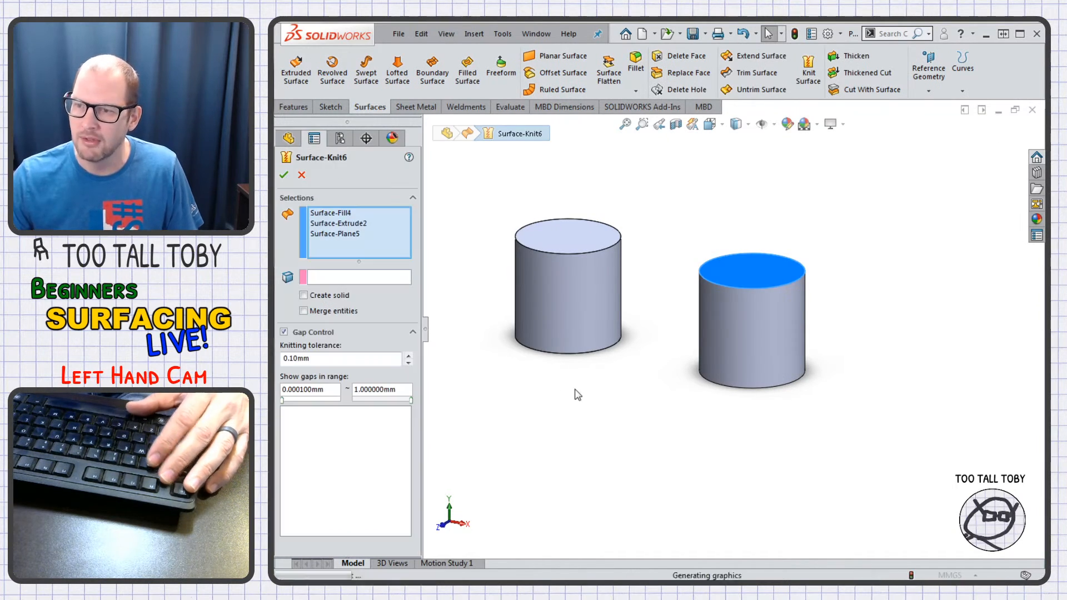
{"action": "key", "text": "Escape"}
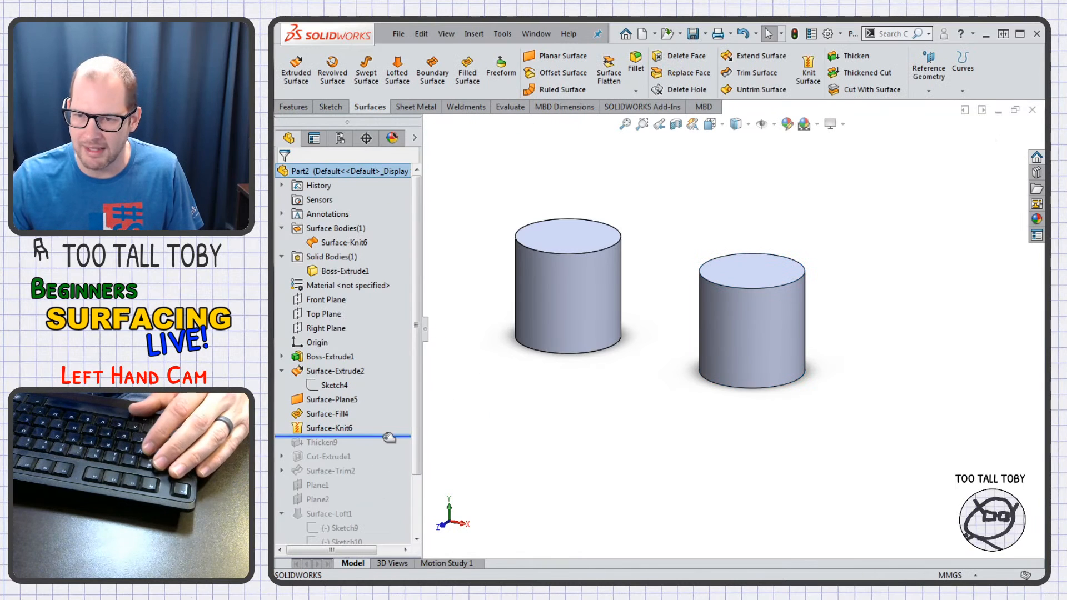
{"action": "left_click_drag", "start_coordinate": [388, 437], "coordinate": [384, 423]}
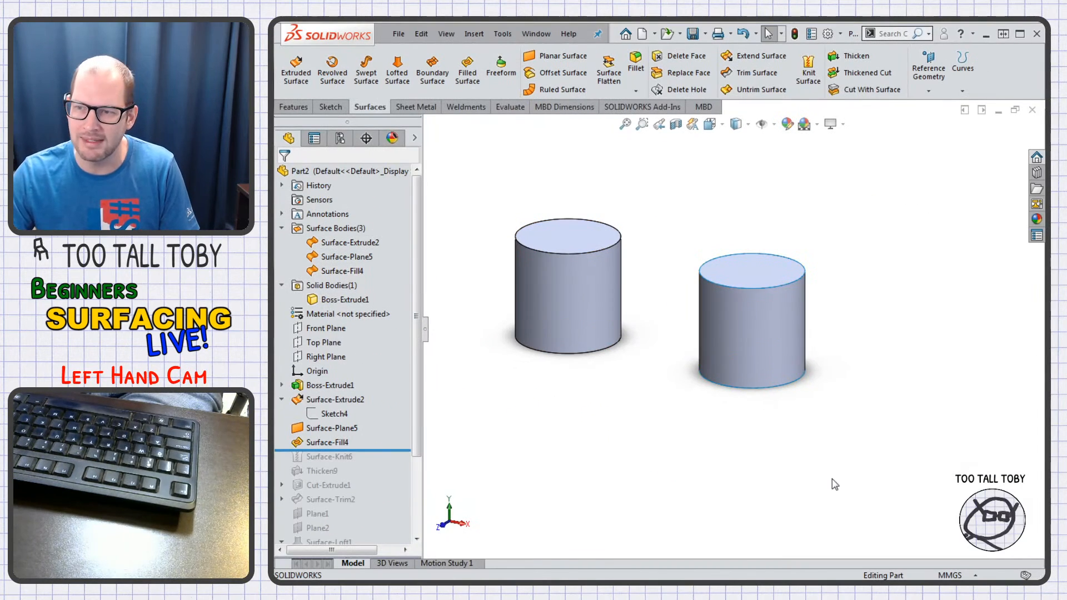
- Knit the planar top, cylinder wall and filled bottom surfaces with Create solid enabled and a 0.10 mm knitting tolerance
{"action": "left_click", "coordinate": [808, 69]}
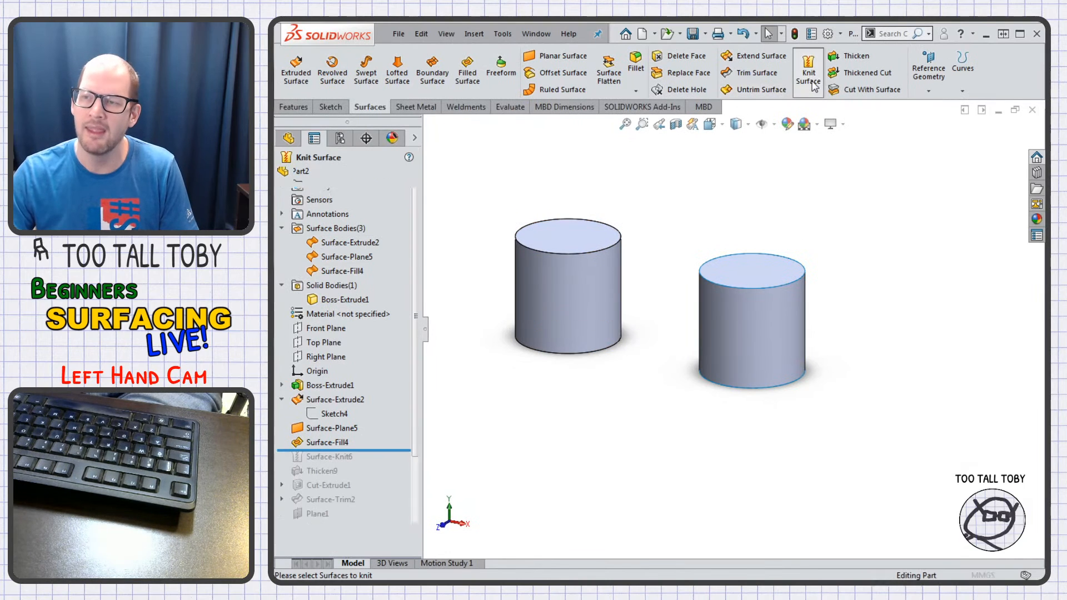
{"action": "left_click", "coordinate": [755, 282]}
{"action": "left_click", "coordinate": [752, 338]}
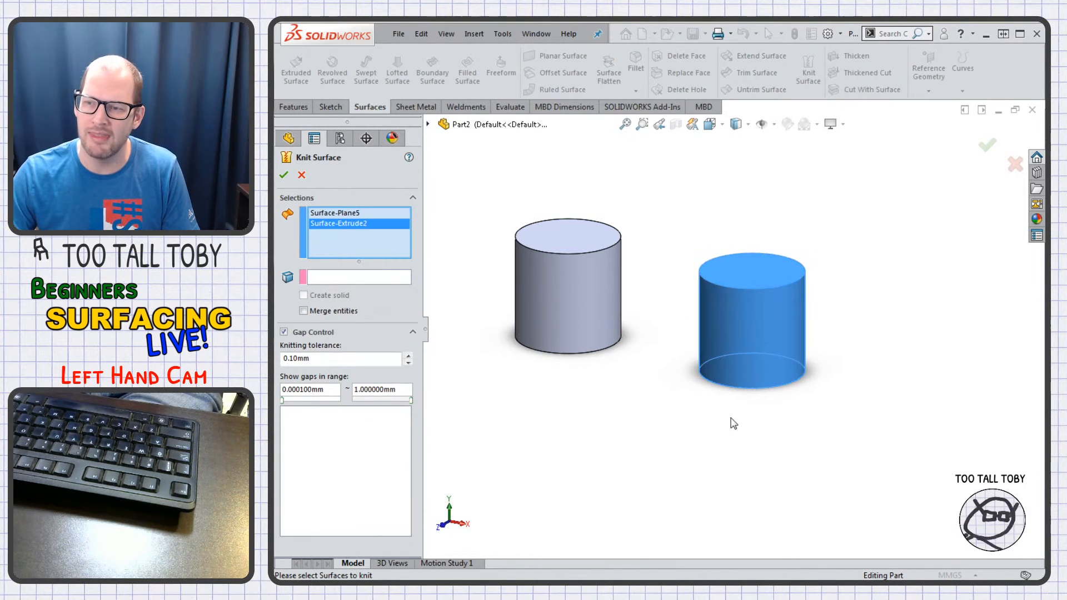
{"action": "middle_click_drag", "start_coordinate": [732, 424], "coordinate": [729, 356]}
{"action": "left_click", "coordinate": [728, 336]}
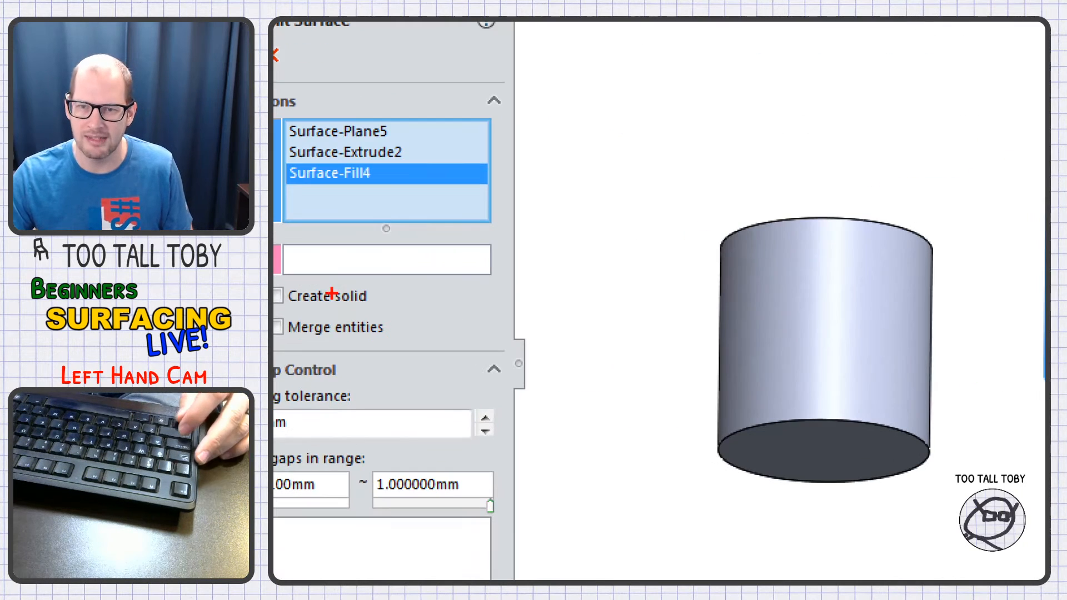
{"action": "left_click_drag", "start_coordinate": [375, 291], "coordinate": [533, 289]}
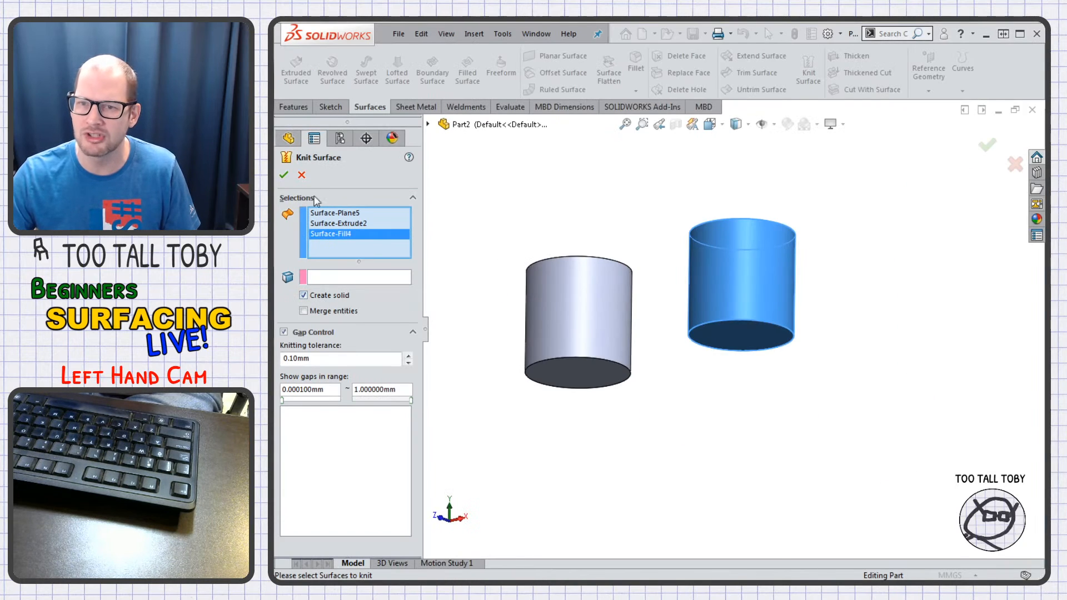
{"action": "left_click", "coordinate": [284, 175]}
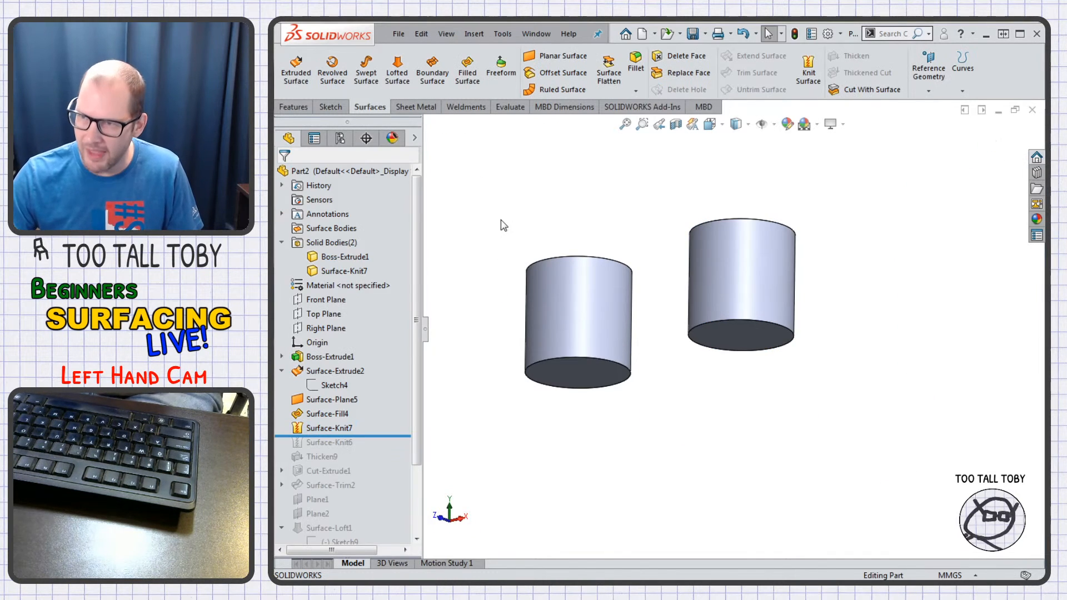
- Inspect the interior of both cylinders with a temporary section view on the Front Plane
{"action": "middle_click_drag", "start_coordinate": [504, 225], "coordinate": [505, 332]}
{"action": "left_click", "coordinate": [676, 124]}
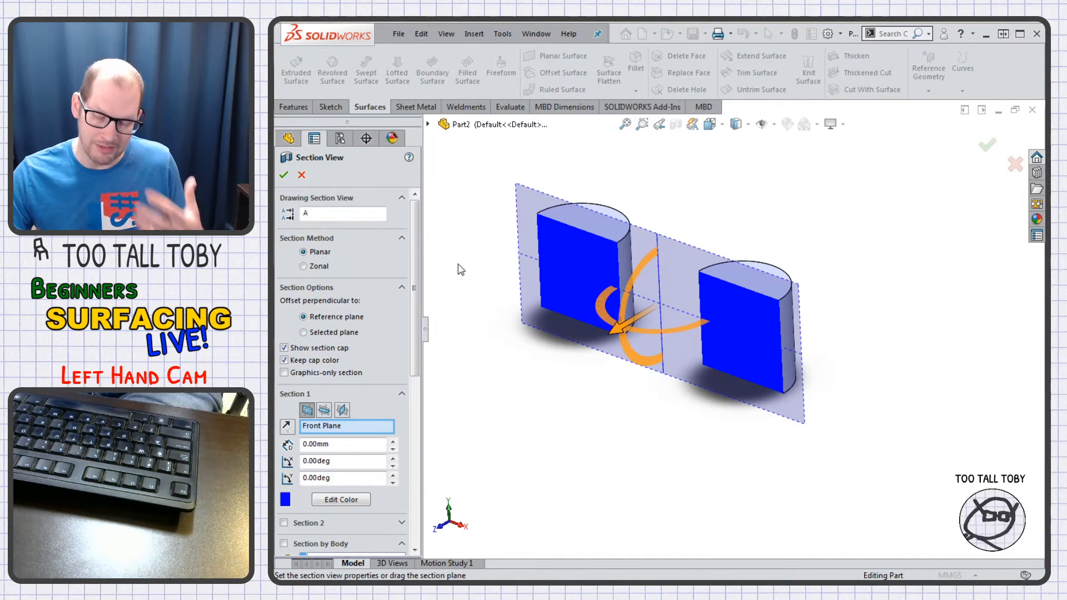
{"action": "left_click", "coordinate": [302, 175]}
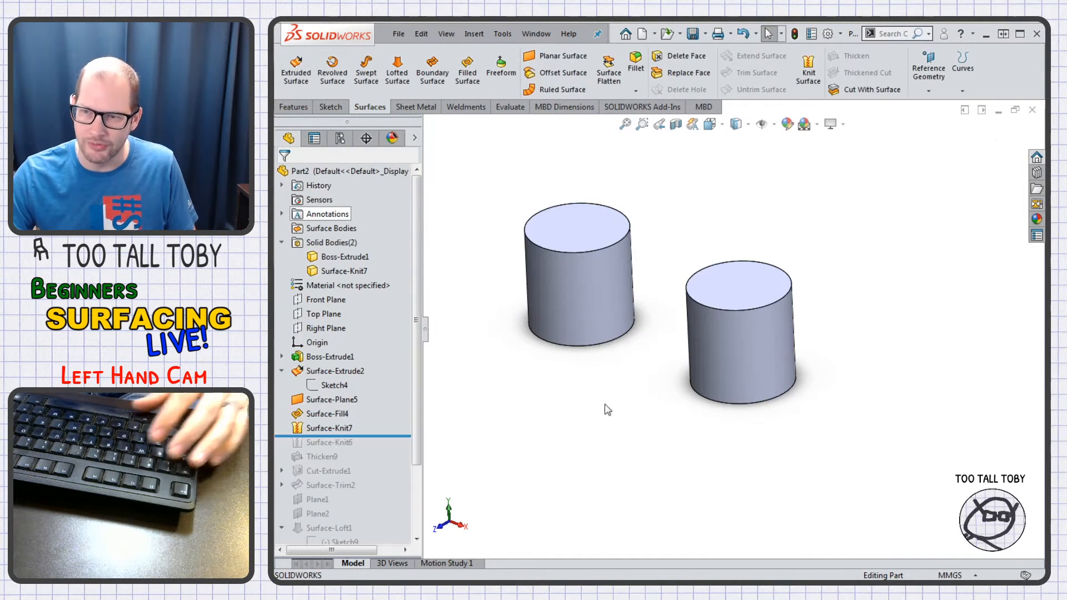
- Open the VIC-GRW-1001 main assembly from the recent documents and show the bottle's lid up close
{"action": "key", "text": "r"}
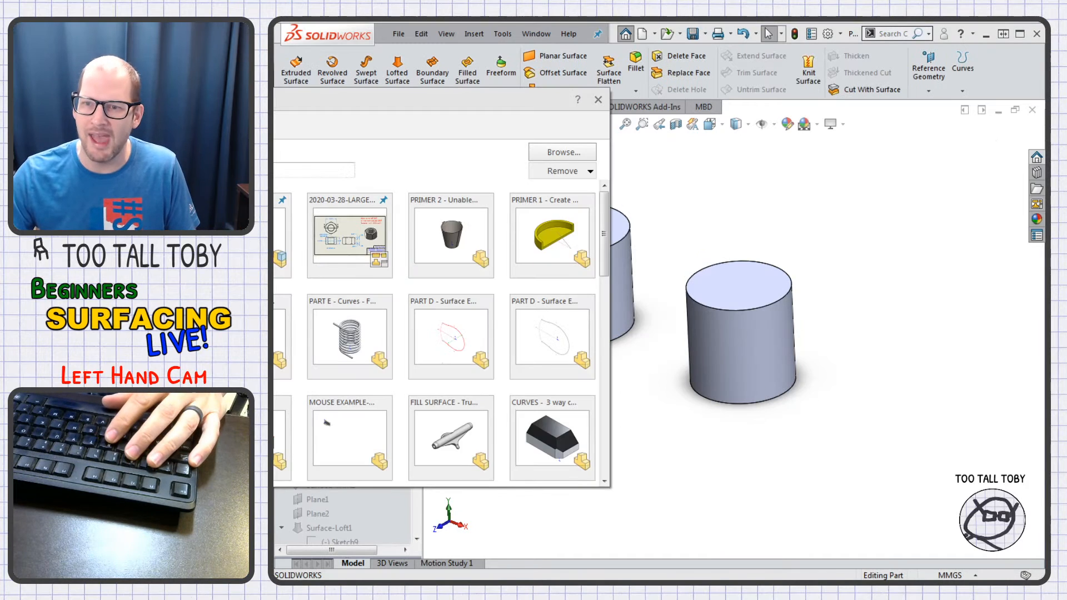
{"action": "left_click", "coordinate": [352, 270]}
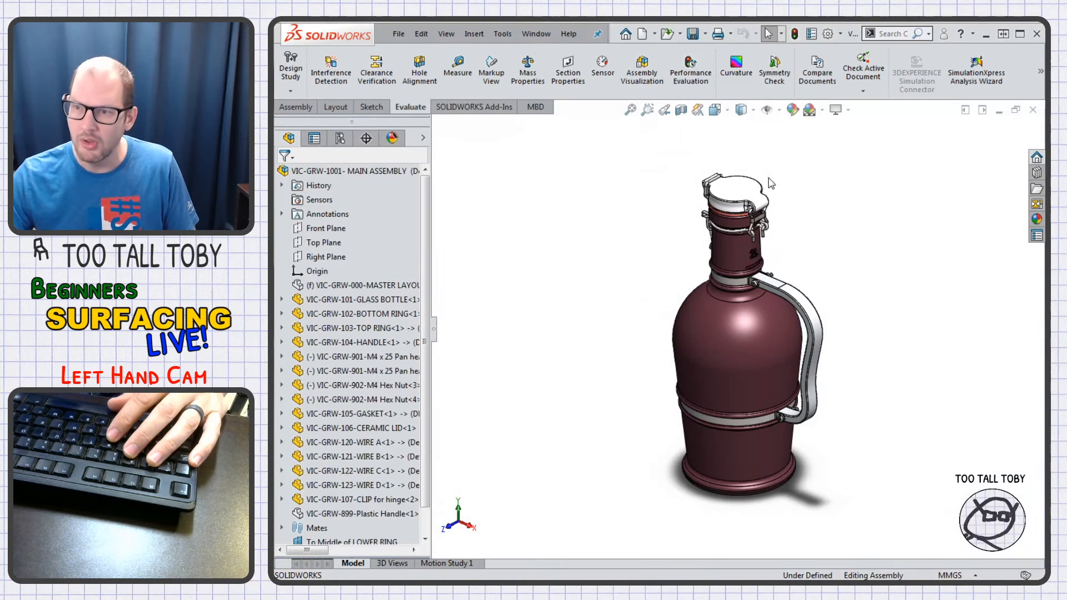
{"action": "scroll", "coordinate": [771, 183], "scroll_direction": "down", "scroll_amount": 6}
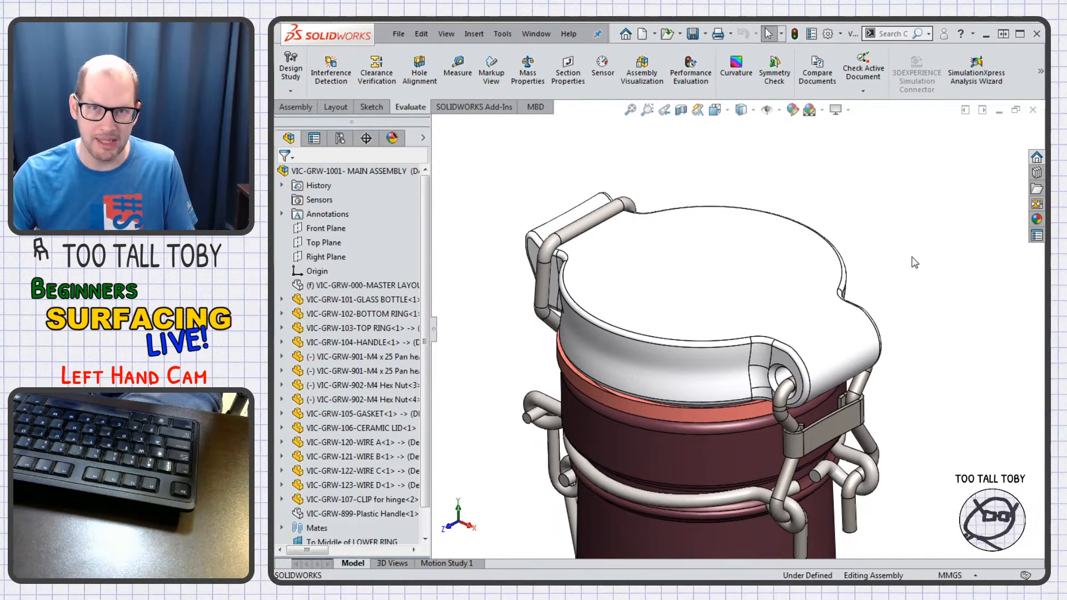
- Highlight the ceramic lid's side and top faces, and open the VIC-GRW-106 ceramic lid as its own part
{"action": "left_click", "coordinate": [640, 359]}
{"action": "left_click", "coordinate": [778, 358], "text": "ctrl"}
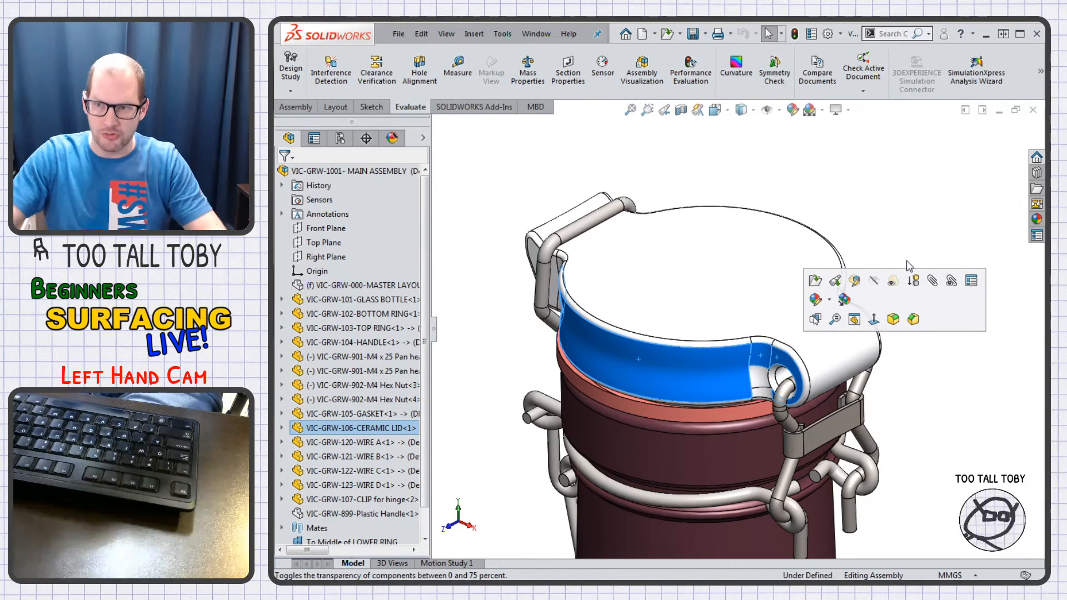
{"action": "left_click", "coordinate": [714, 263]}
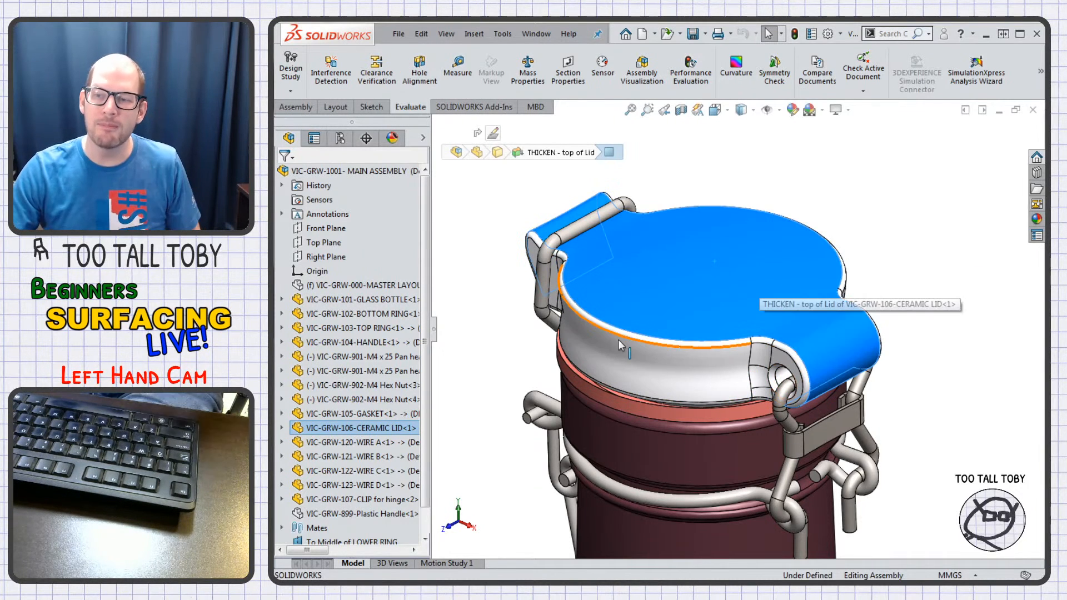
{"action": "left_click", "coordinate": [636, 281]}
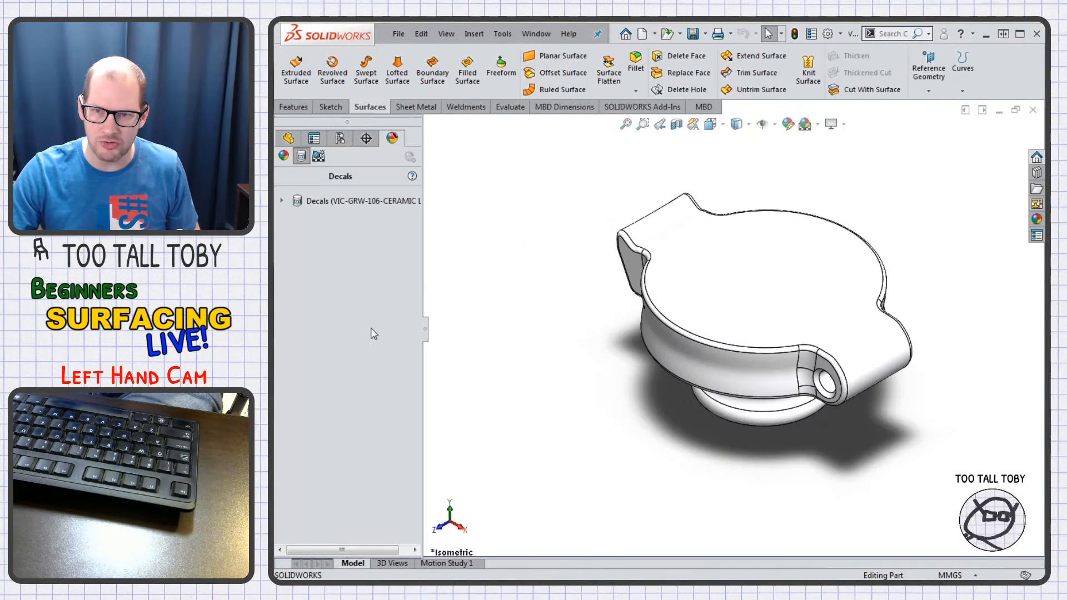
- Roll the ceramic lid's feature history back to just before Surface-Knit-Side 2 and inspect the Surface-Knit-Side 1 result
{"action": "scroll", "coordinate": [374, 451], "scroll_direction": "down", "scroll_amount": 7}
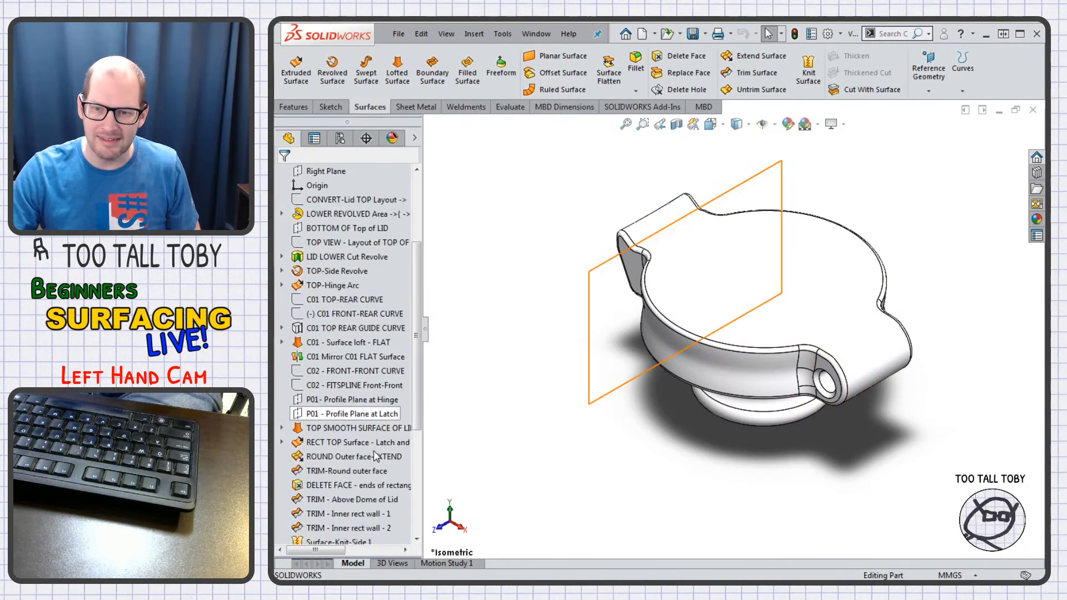
{"action": "left_click", "coordinate": [339, 385]}
{"action": "right_click", "coordinate": [339, 386]}
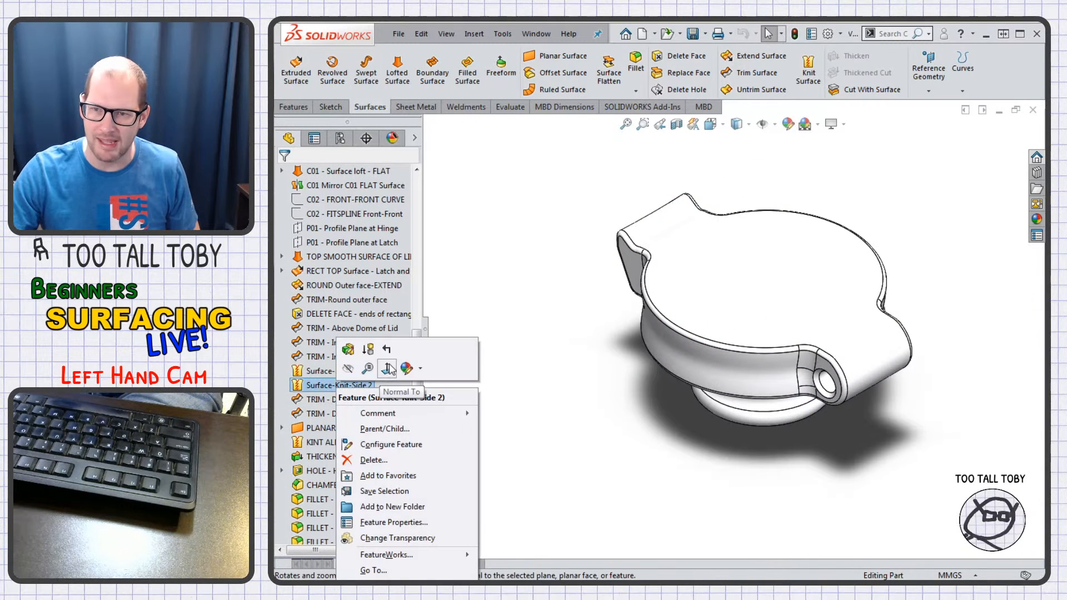
{"action": "left_click", "coordinate": [399, 367]}
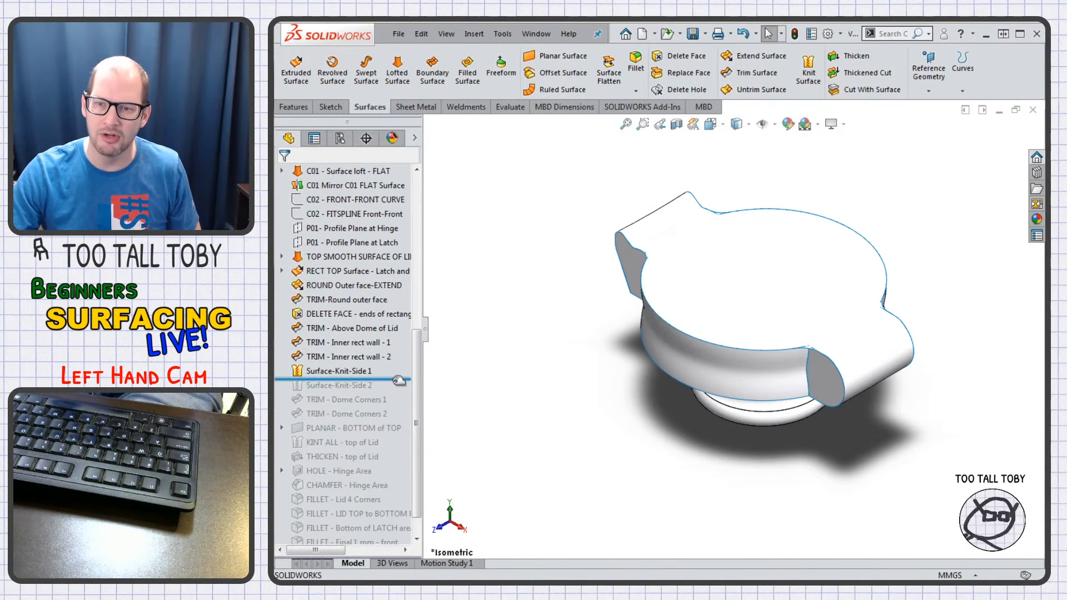
{"action": "left_click", "coordinate": [339, 374]}
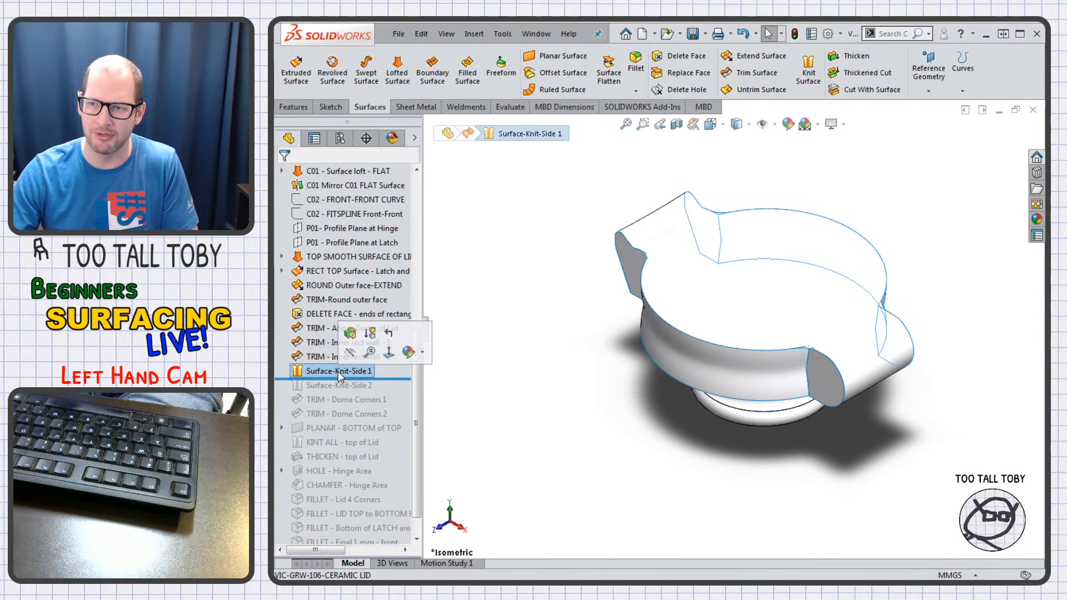
{"action": "middle_click_drag", "start_coordinate": [626, 432], "coordinate": [475, 477]}
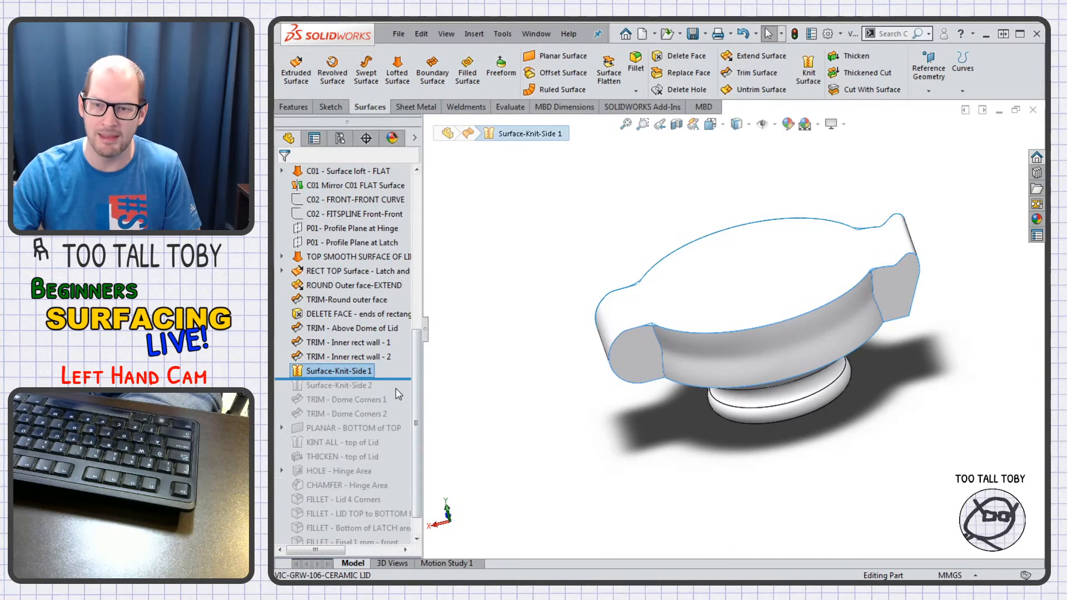
- Roll the lid's history forward past Surface-Knit-Side 2 and KINT ALL - top of Lid to just after THICKEN - top of Lid
{"action": "left_click_drag", "start_coordinate": [400, 380], "coordinate": [399, 394]}
{"action": "middle_click_drag", "start_coordinate": [534, 400], "coordinate": [695, 424]}
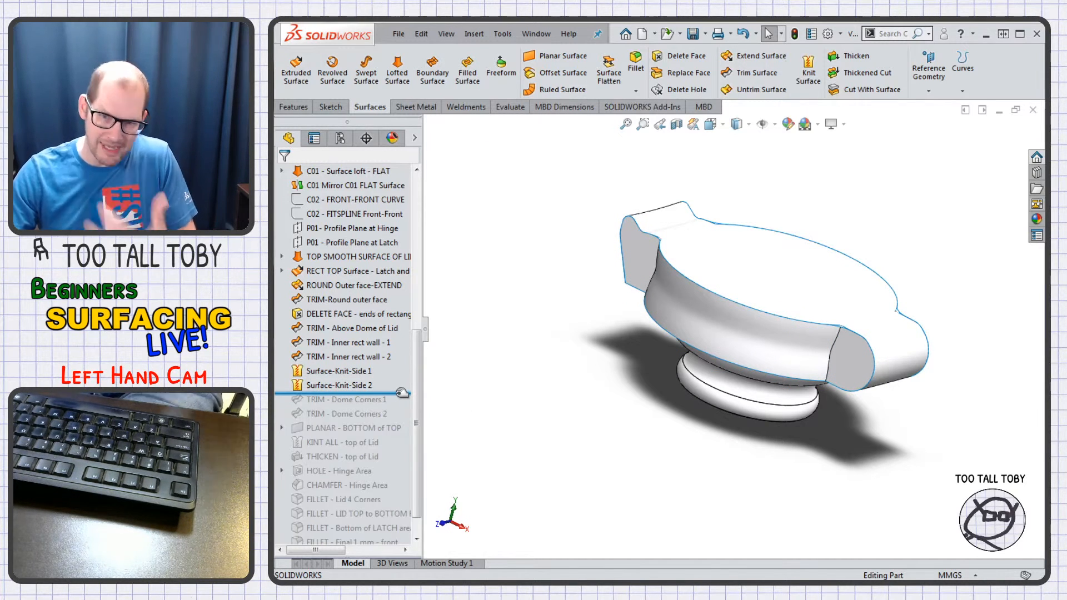
{"action": "left_click_drag", "start_coordinate": [401, 393], "coordinate": [416, 449]}
{"action": "left_click", "coordinate": [340, 442]}
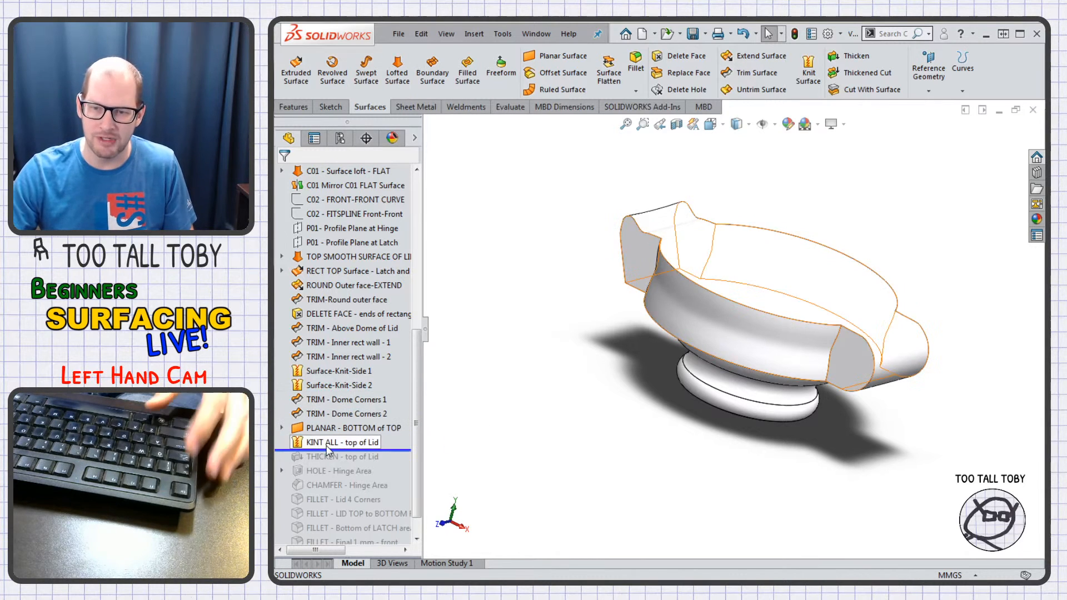
{"action": "left_click_drag", "start_coordinate": [328, 450], "coordinate": [367, 466]}
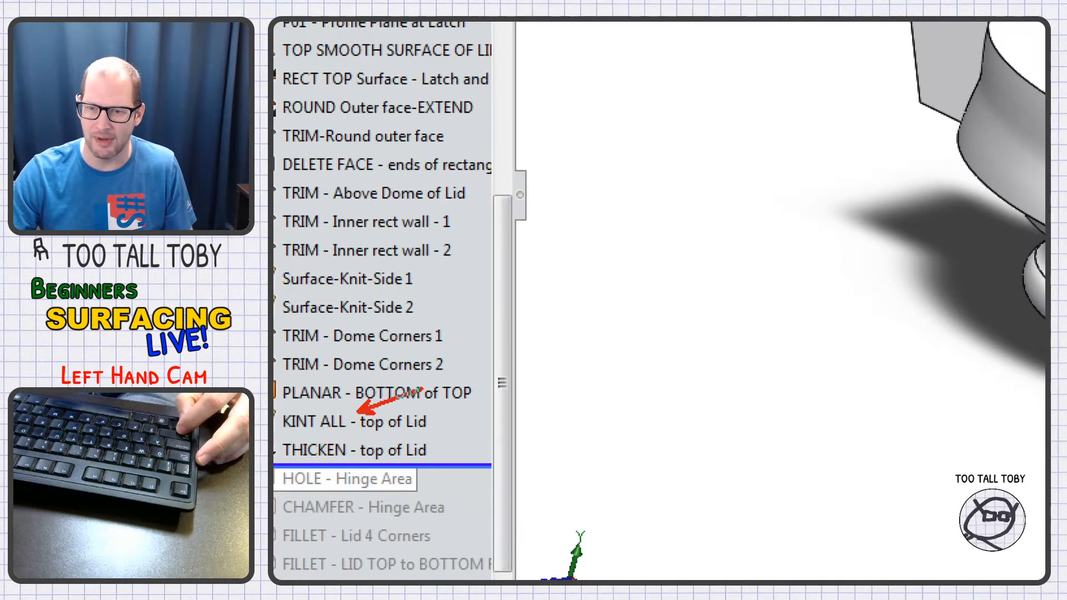
{"action": "left_click_drag", "start_coordinate": [361, 444], "coordinate": [505, 424]}
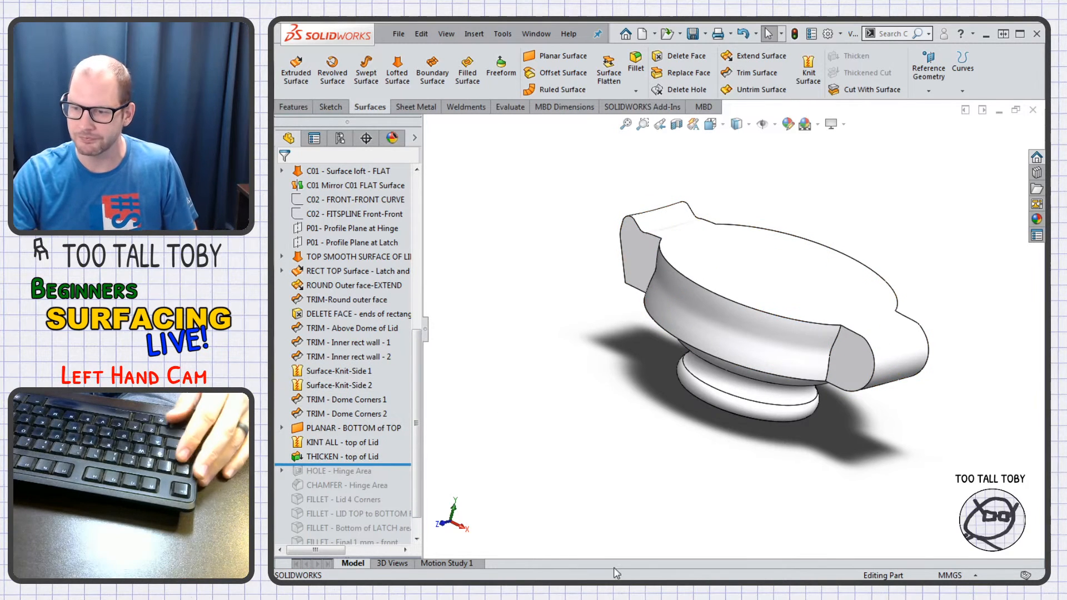
- Return to the Part2 cylinders, switch to the surfacing slide presentation and advance to the truck hanger challenge slide
{"action": "key", "text": "ctrl+Tab"}
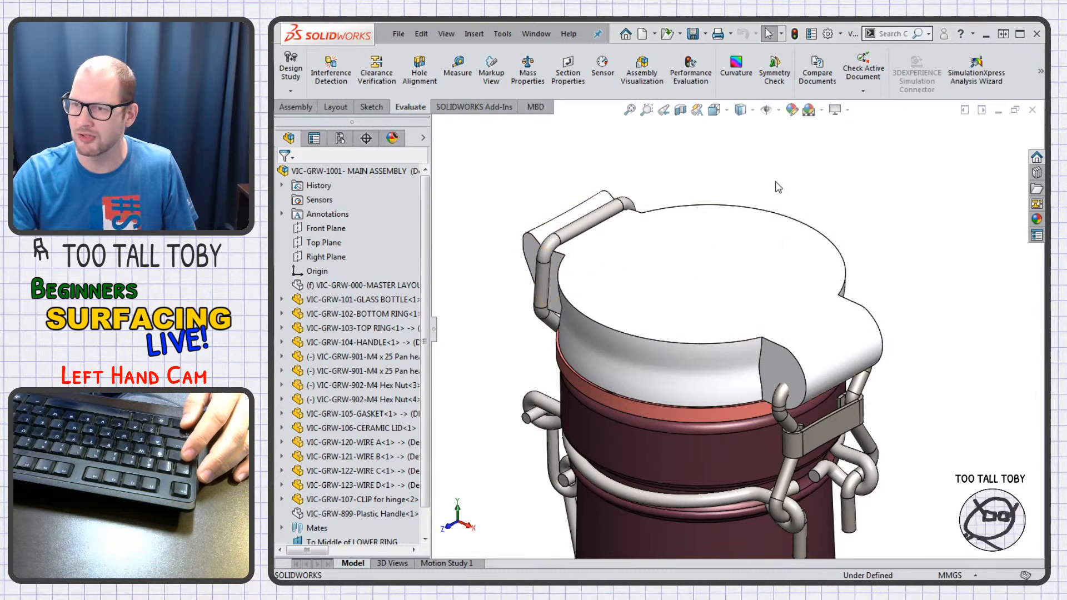
{"action": "key", "text": "ctrl+Tab"}
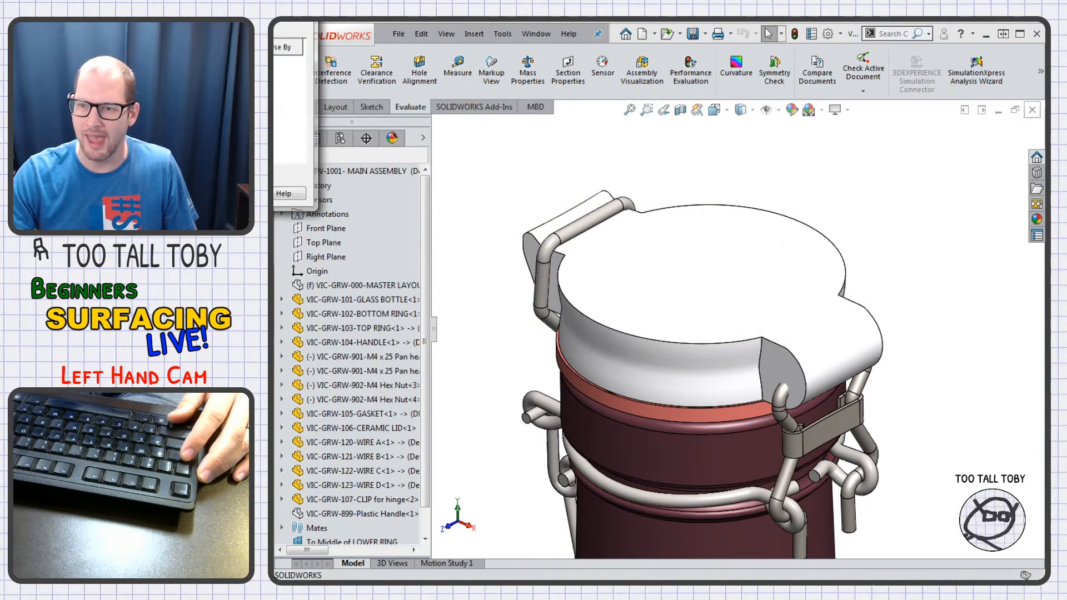
{"action": "key", "text": "ctrl+Tab"}
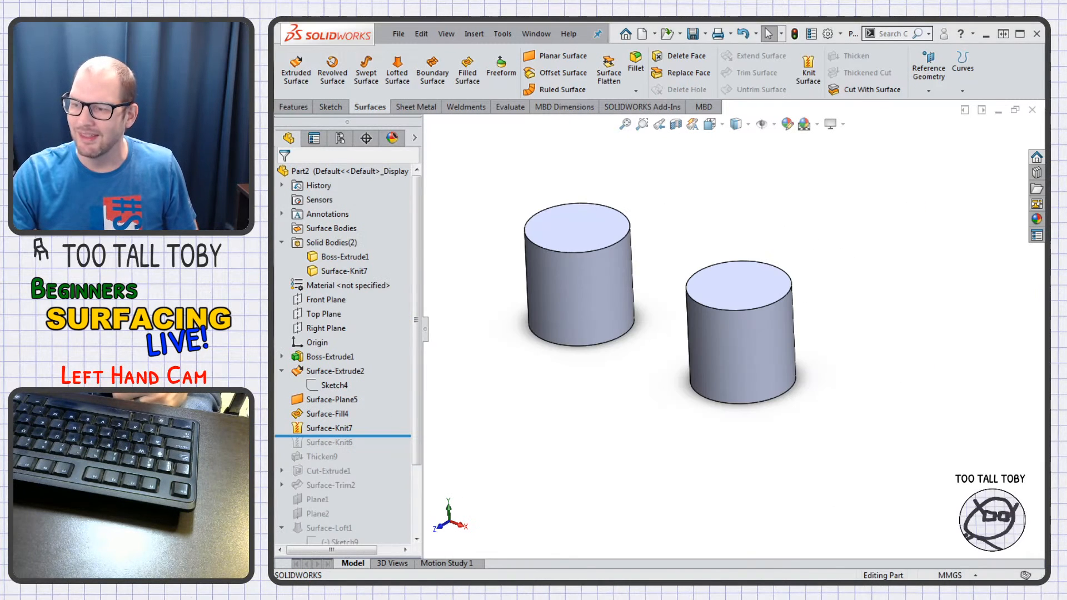
{"action": "left_click", "coordinate": [823, 576]}
{"action": "left_click", "coordinate": [817, 507]}
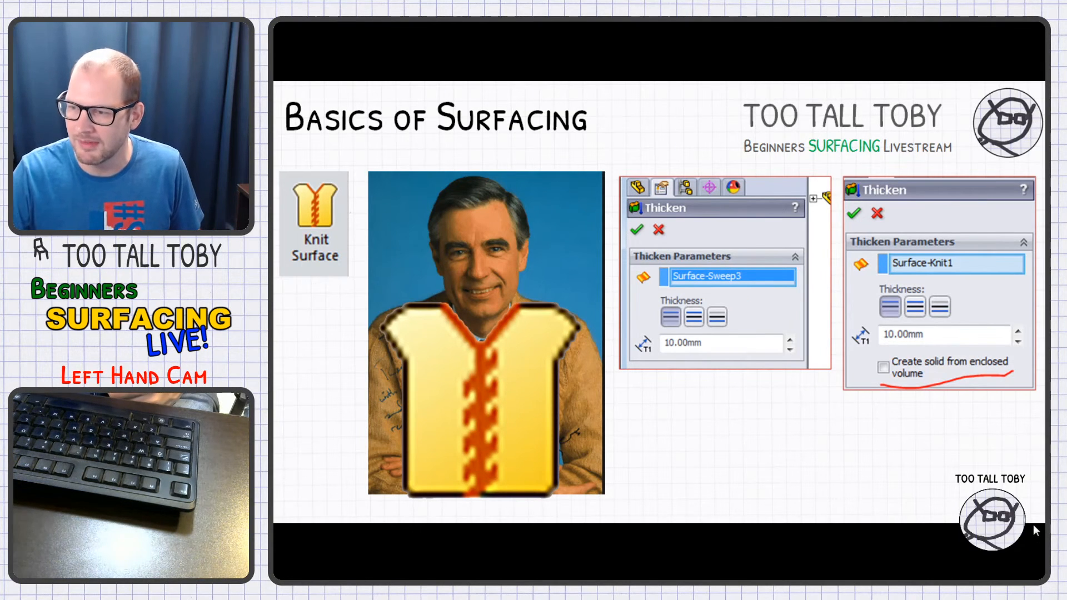
{"action": "key", "text": "Right"}
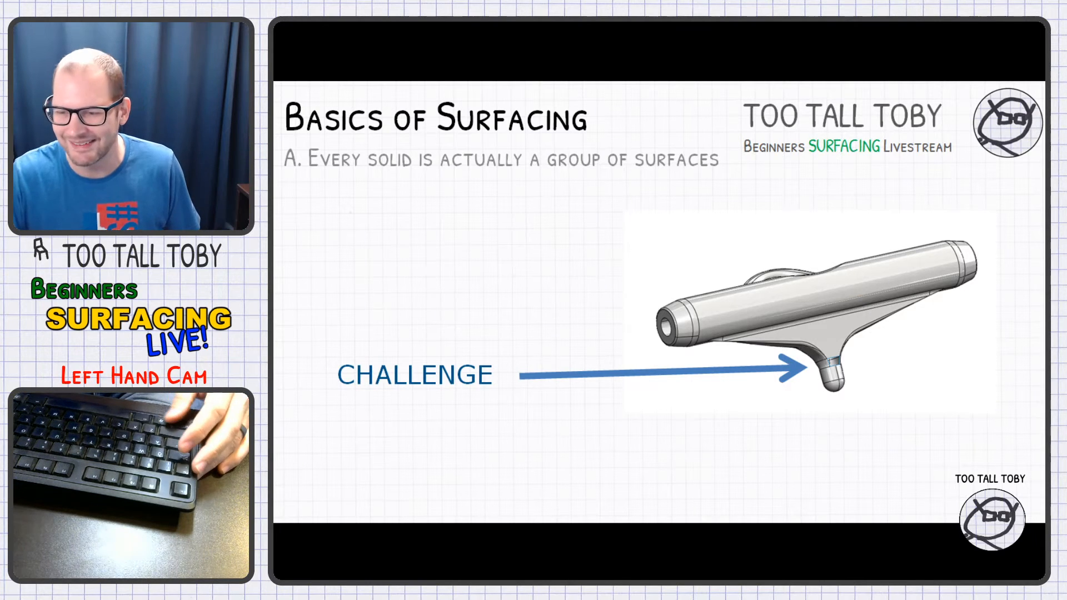
- Switch back to SOLIDWORKS and open the FILL SURFACE - Truck Hanger part from the recent documents
{"action": "key", "text": "alt+Tab"}
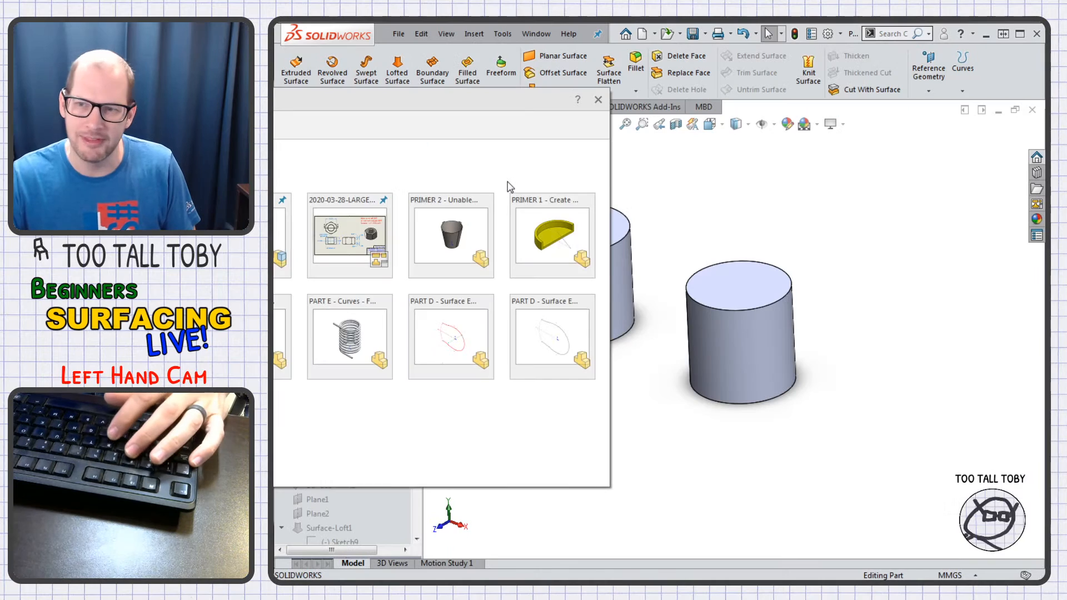
{"action": "key", "text": "r"}
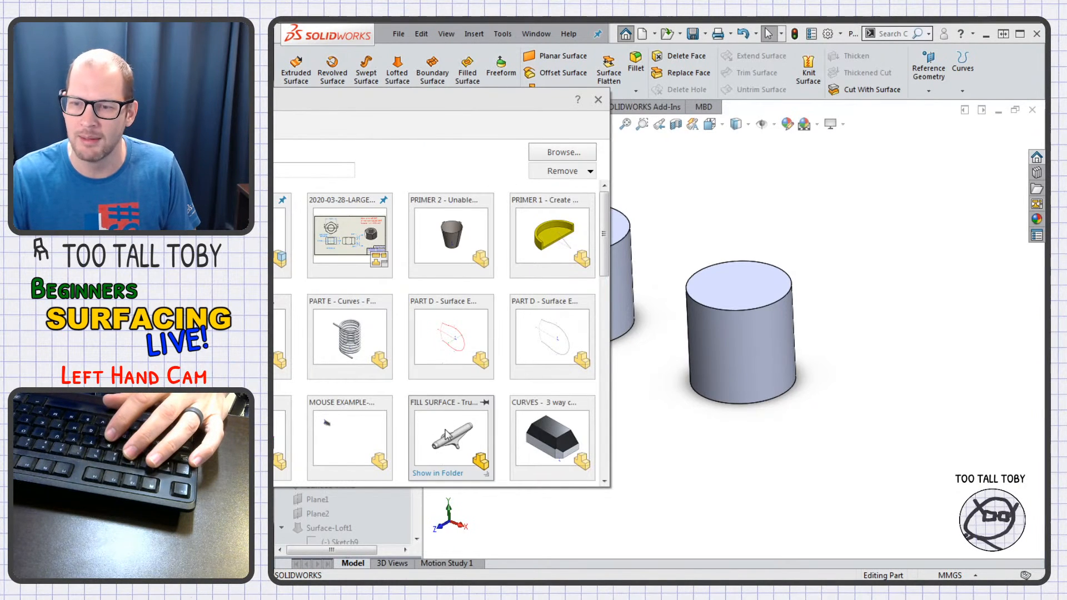
{"action": "left_click", "coordinate": [457, 436]}
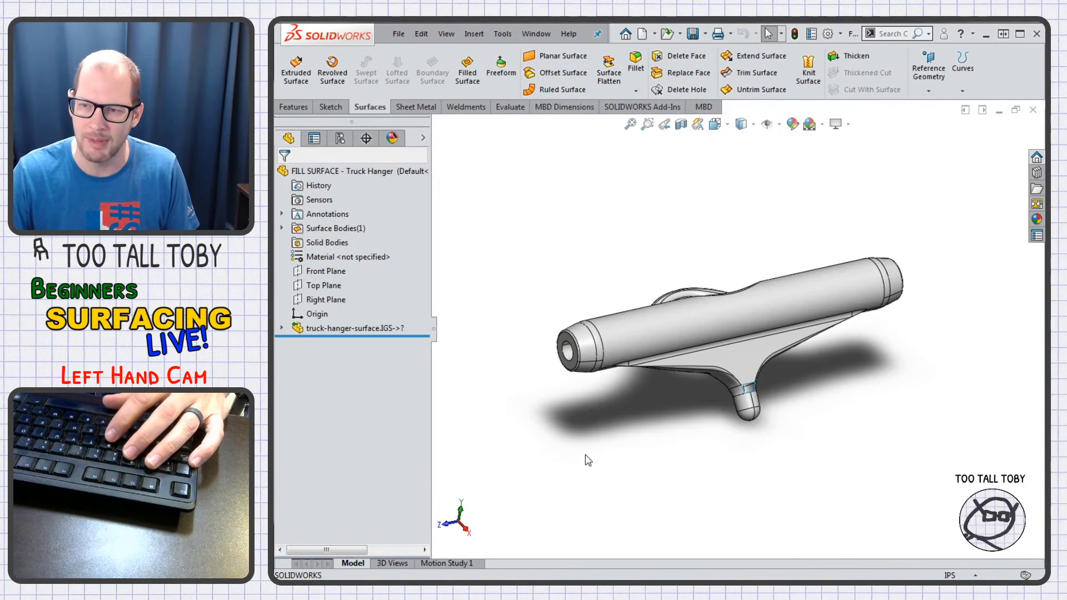
{"action": "scroll", "coordinate": [812, 382], "scroll_direction": "down", "scroll_amount": 3}
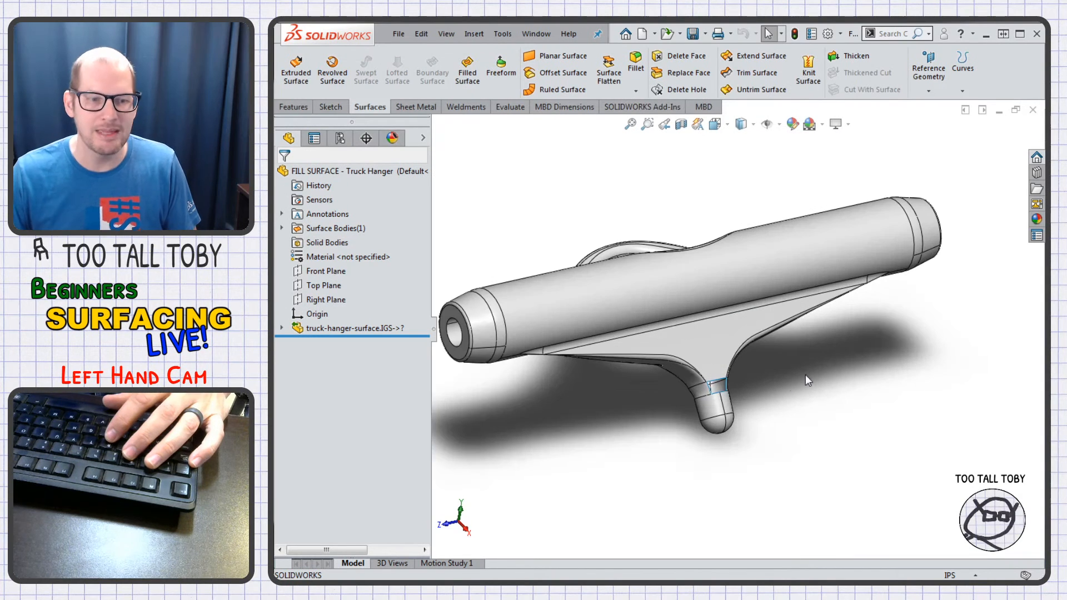
{"action": "scroll", "coordinate": [795, 368], "scroll_direction": "up", "scroll_amount": 4}
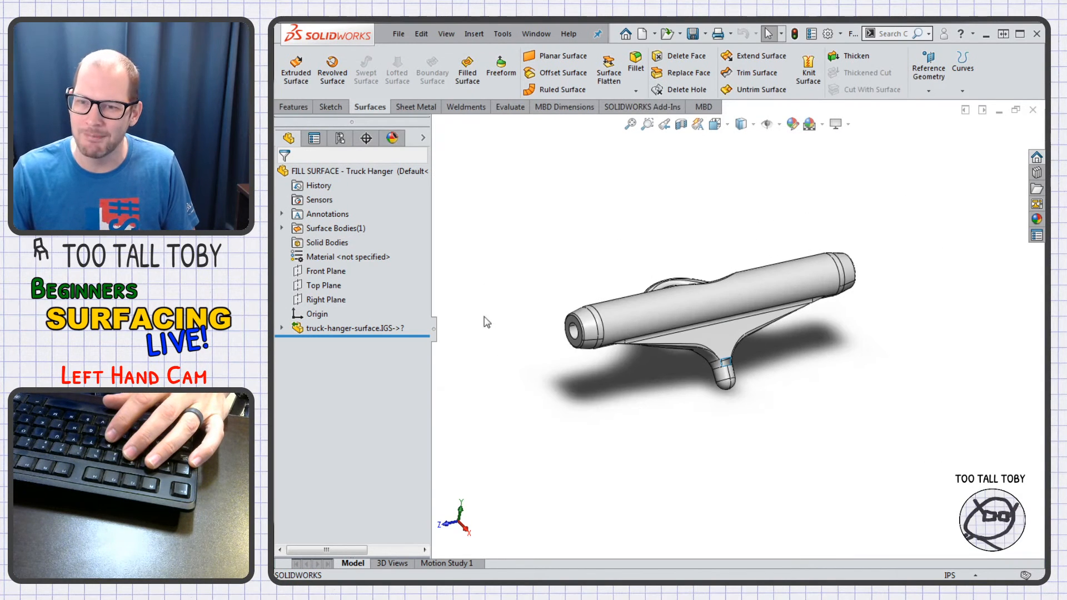
- Dissolve the truck-hanger-surface.IGS feature by breaking its link to the original CAD model, and expand the Surface Bodies folder
{"action": "left_click", "coordinate": [367, 329]}
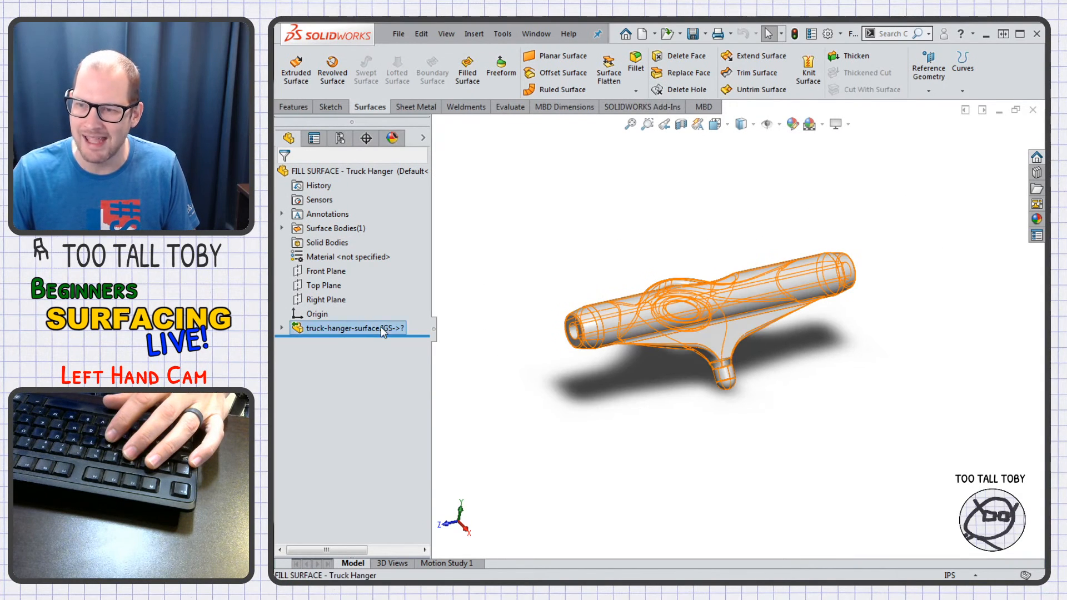
{"action": "left_click", "coordinate": [528, 381]}
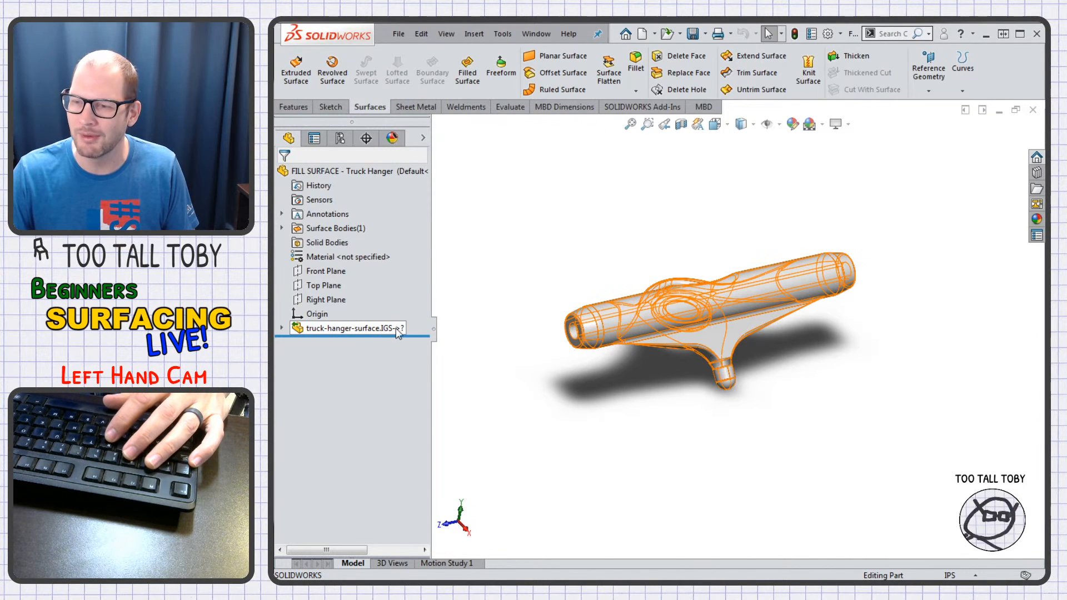
{"action": "right_click", "coordinate": [378, 328]}
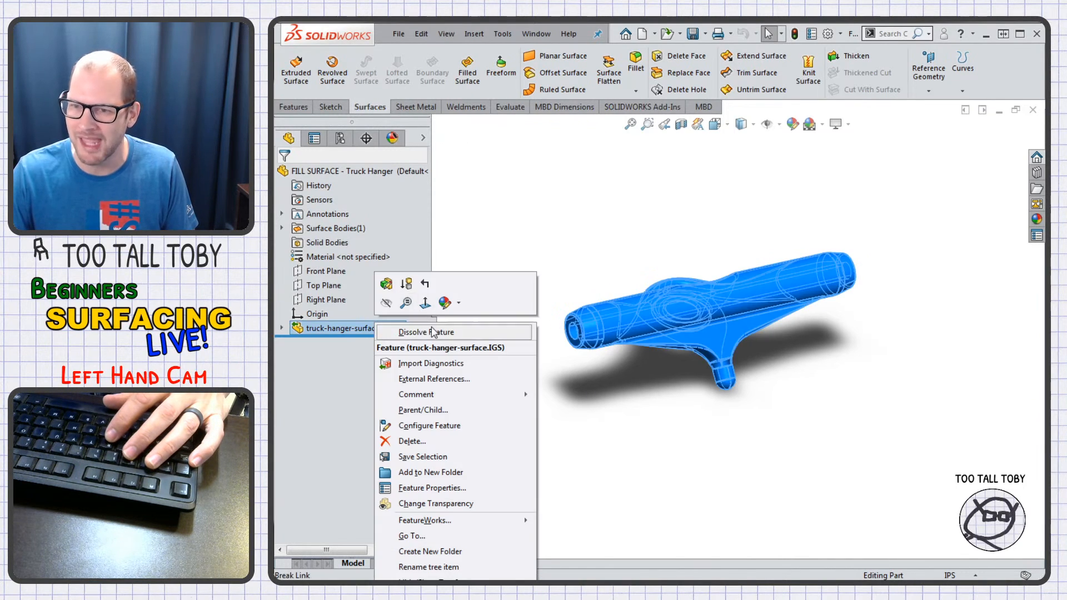
{"action": "left_click", "coordinate": [434, 332]}
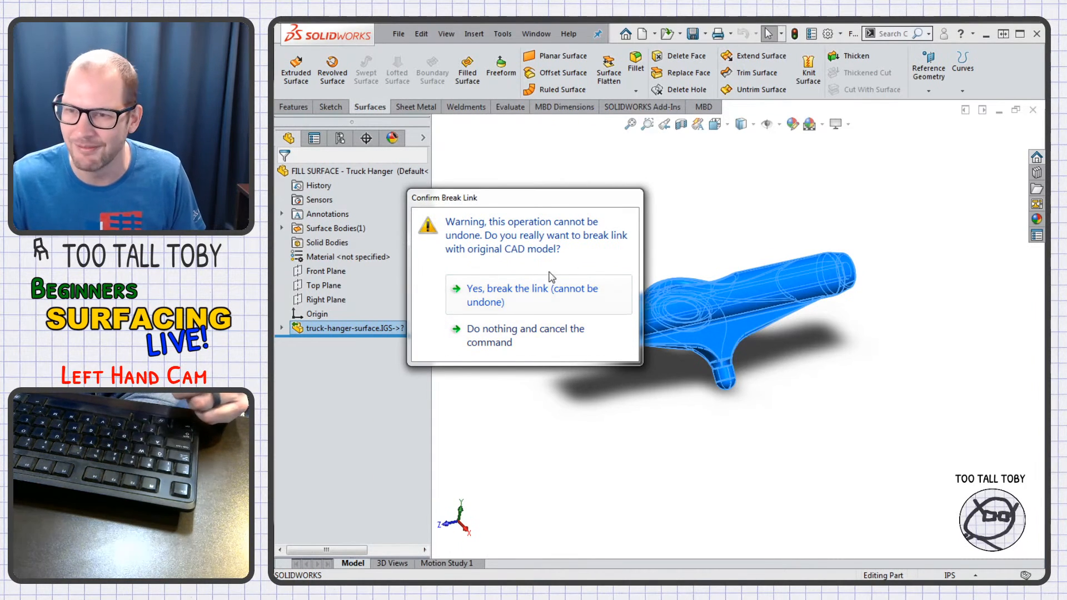
{"action": "left_click", "coordinate": [542, 305]}
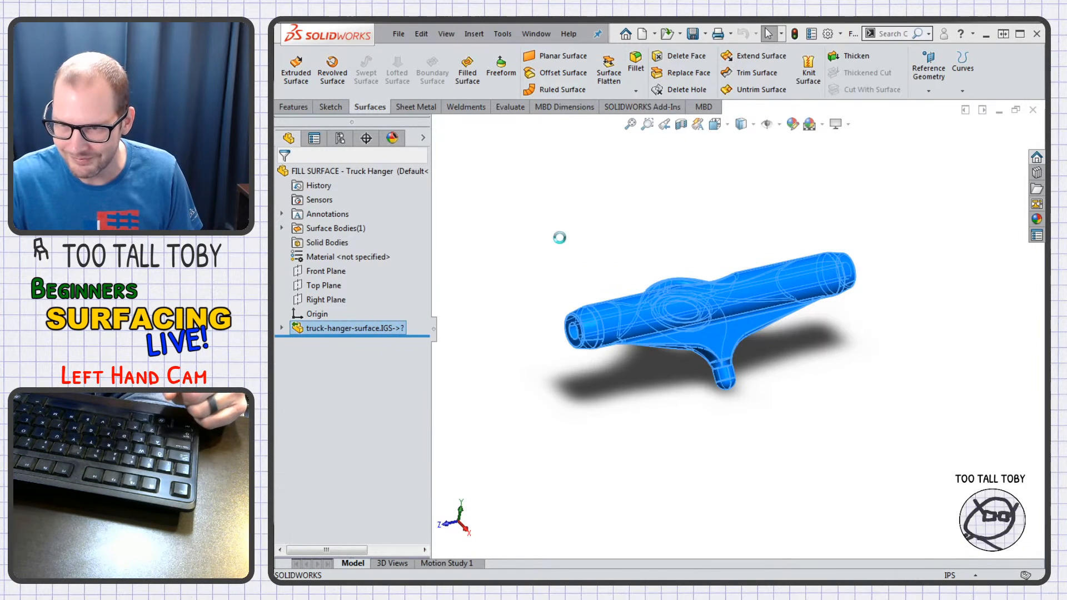
{"action": "left_click", "coordinate": [282, 228]}
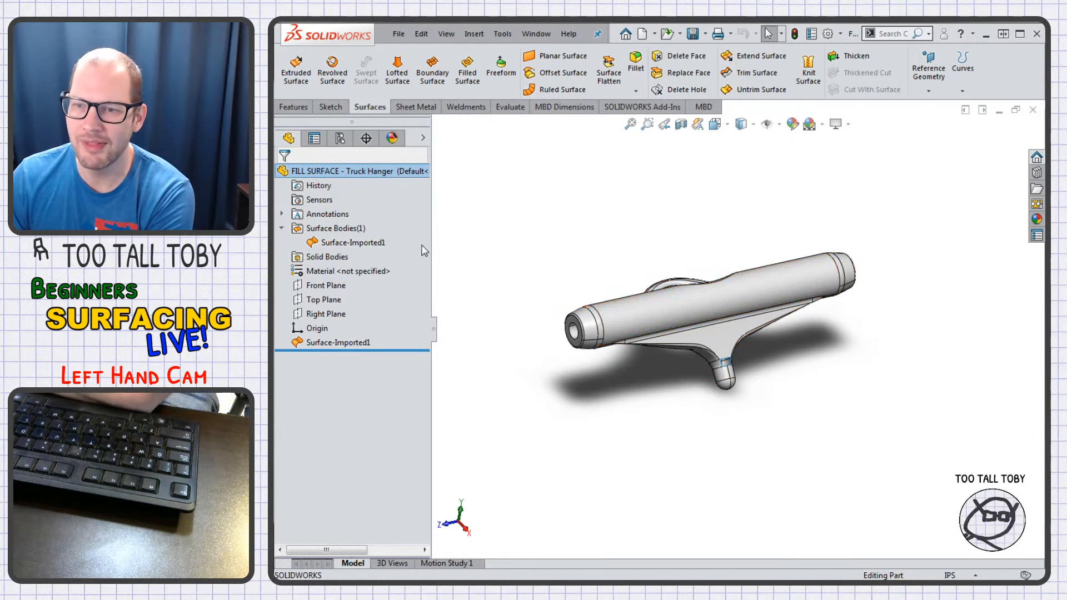
- Examine the imported truck hanger surface from several angles, including a close-up of the opening on its rounded stem
{"action": "scroll", "coordinate": [705, 352], "scroll_direction": "down", "scroll_amount": 2}
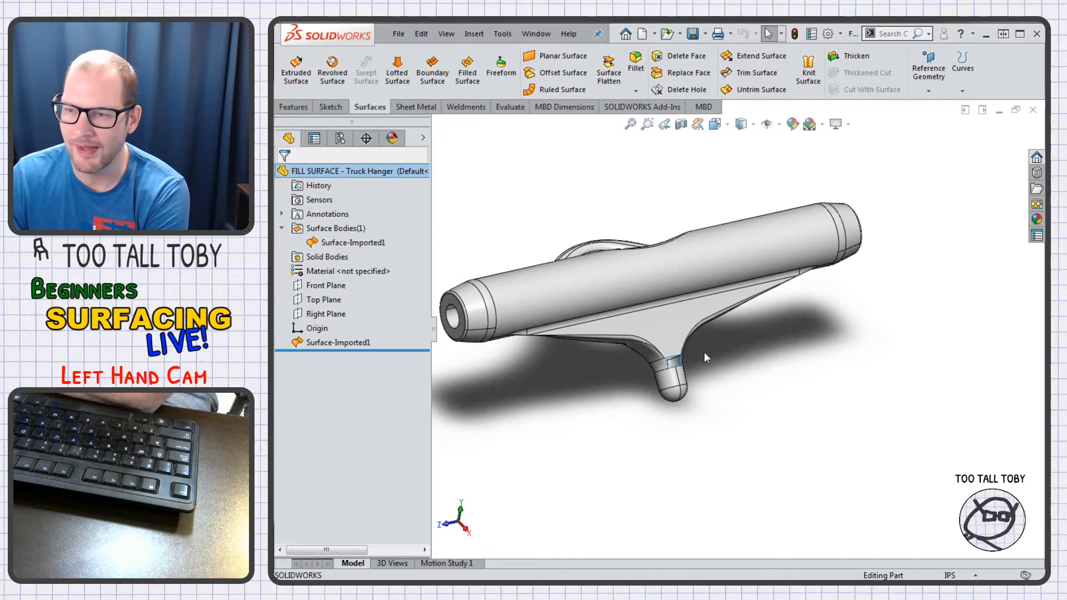
{"action": "middle_click_drag", "start_coordinate": [705, 352], "coordinate": [832, 295], "text": "ctrl"}
{"action": "scroll", "coordinate": [922, 435], "scroll_direction": "down", "scroll_amount": 2}
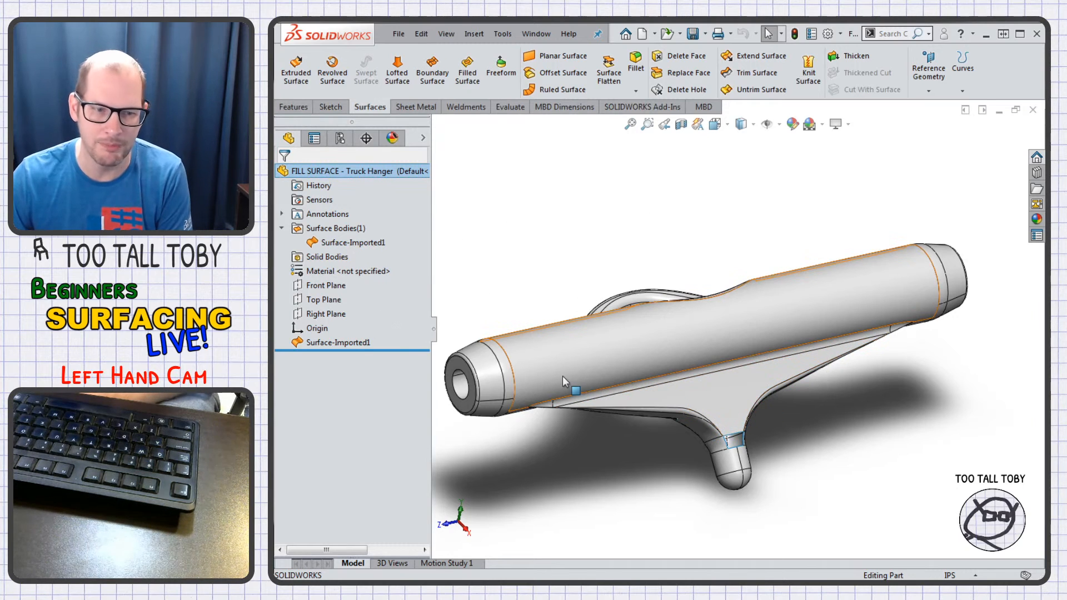
{"action": "scroll", "coordinate": [825, 478], "scroll_direction": "up", "scroll_amount": 2}
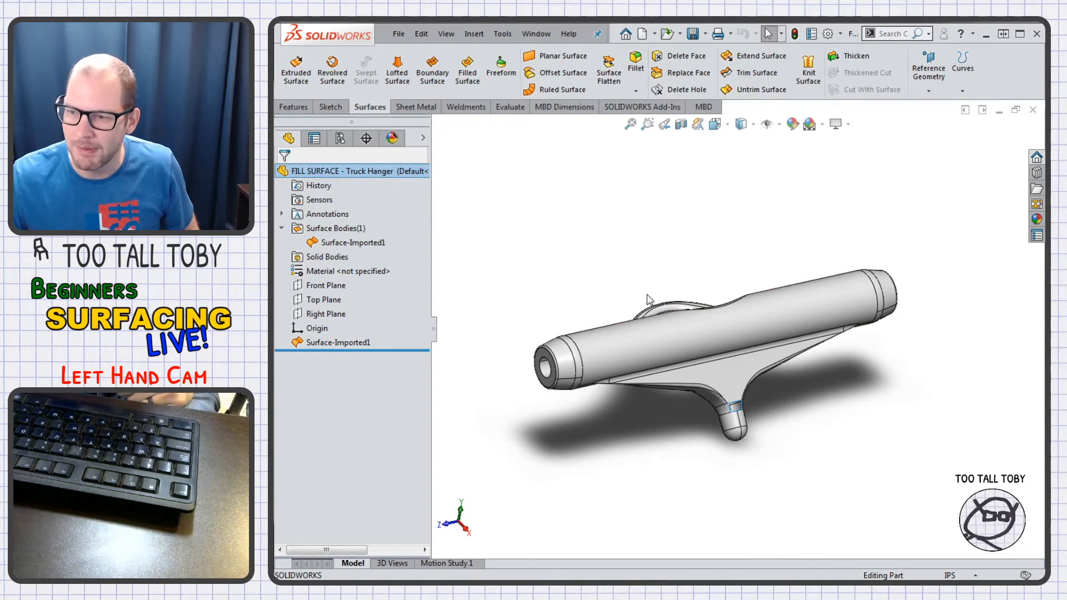
{"action": "middle_click_drag", "start_coordinate": [656, 297], "coordinate": [695, 365]}
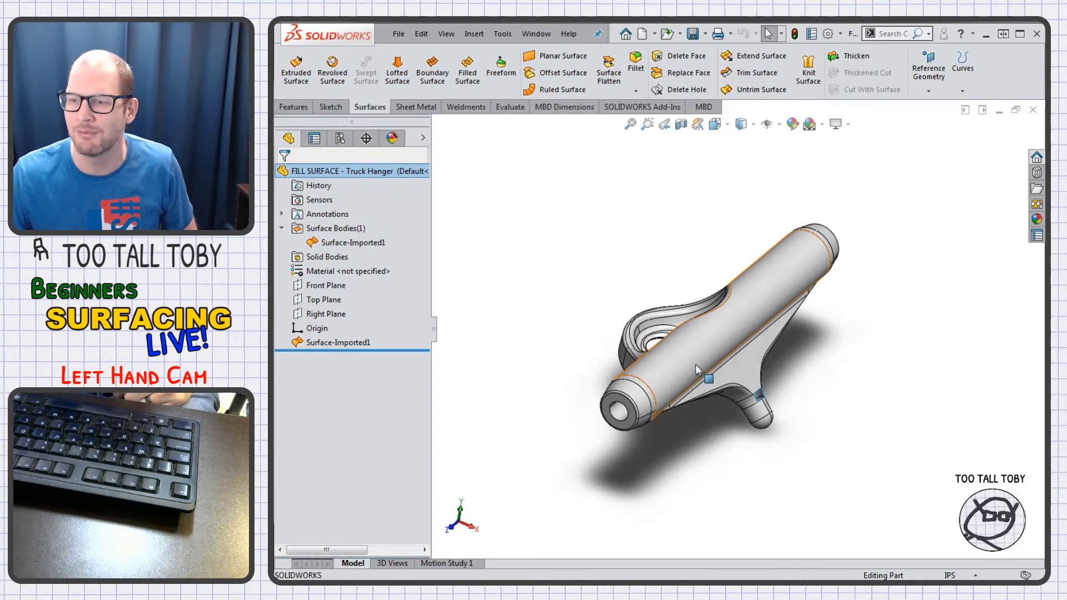
{"action": "scroll", "coordinate": [766, 416], "scroll_direction": "down", "scroll_amount": 5}
{"action": "scroll", "coordinate": [772, 356], "scroll_direction": "up", "scroll_amount": 2}
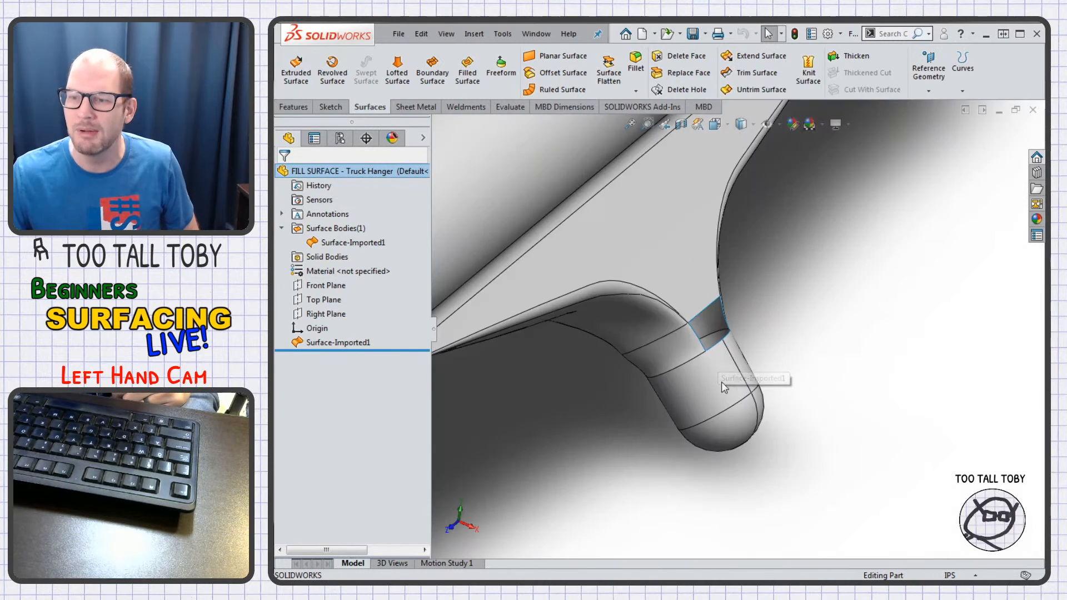
{"action": "scroll", "coordinate": [702, 383], "scroll_direction": "up", "scroll_amount": 6}
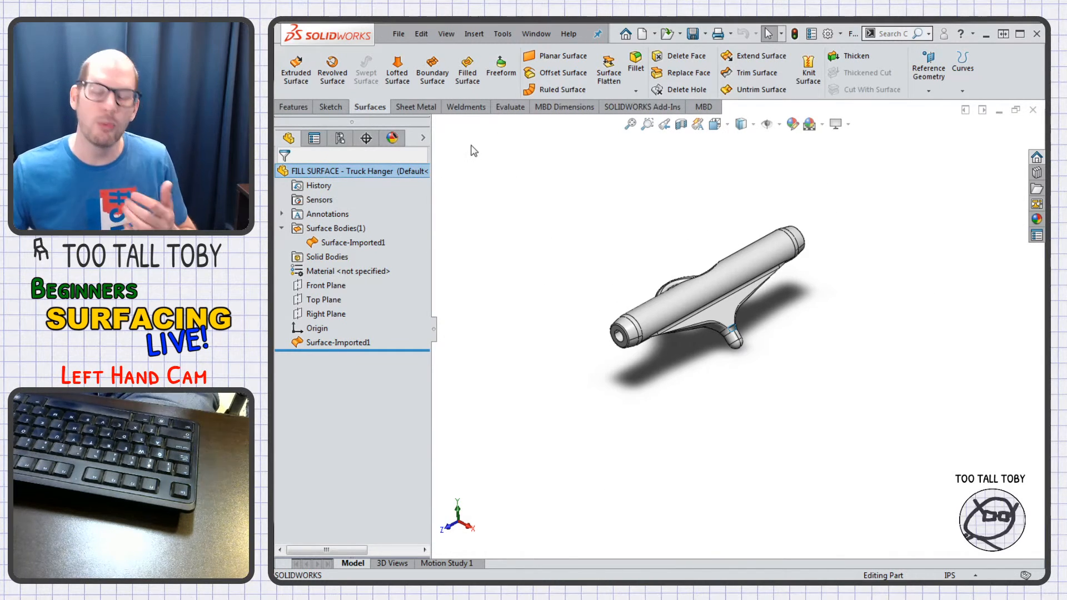
- Check all solids and surfaces for invalid faces, invalid edges and open surfaces, and highlight the open surface on the model
{"action": "left_click", "coordinate": [500, 34]}
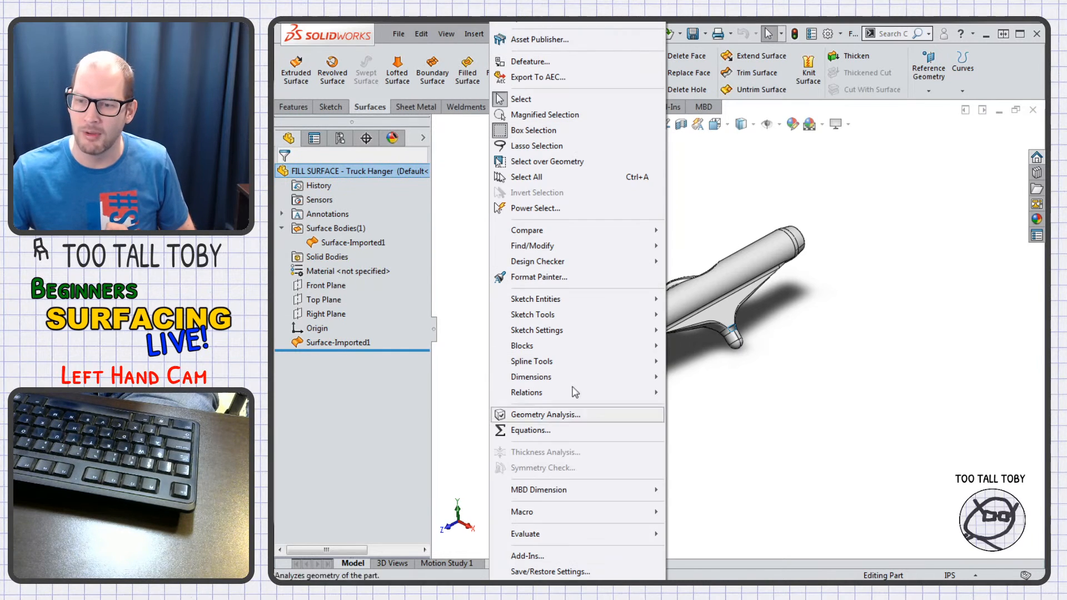
{"action": "mouse_move", "coordinate": [611, 535]}
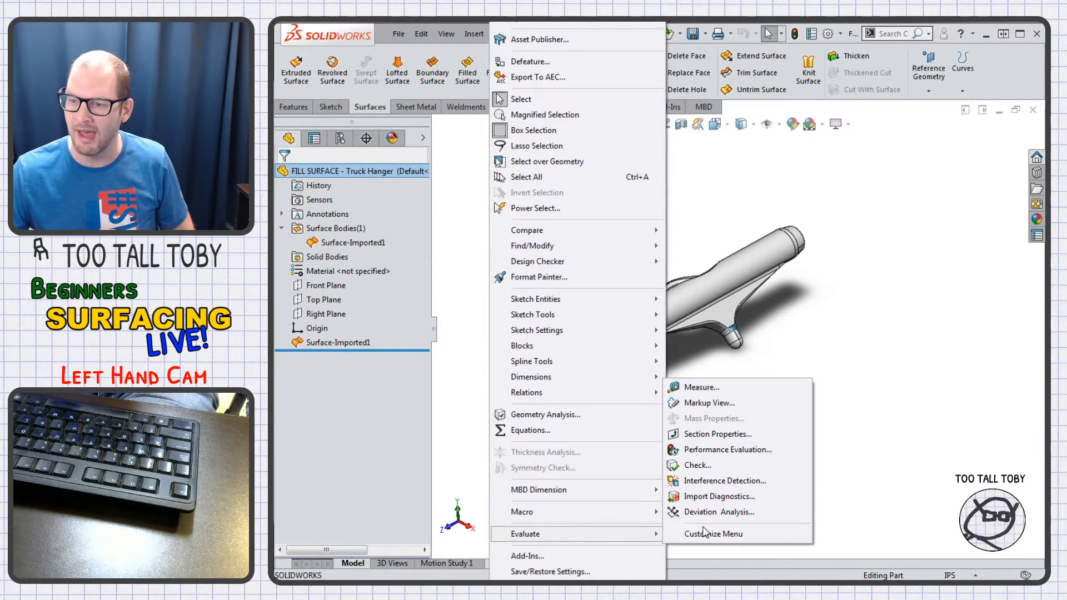
{"action": "left_click", "coordinate": [902, 282]}
{"action": "left_click", "coordinate": [510, 107]}
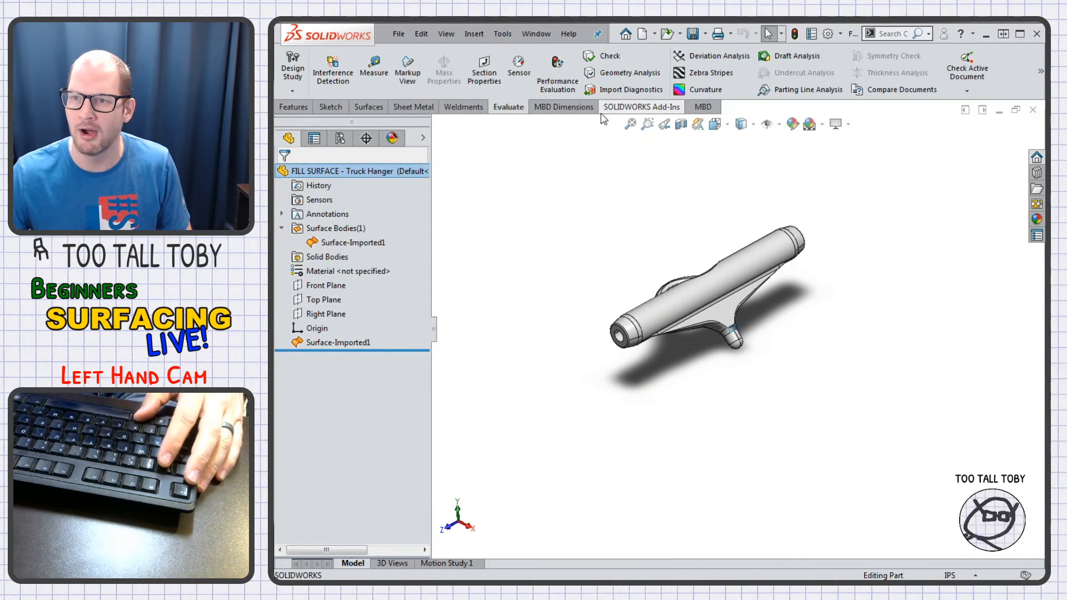
{"action": "left_click_drag", "start_coordinate": [592, 280], "coordinate": [582, 283]}
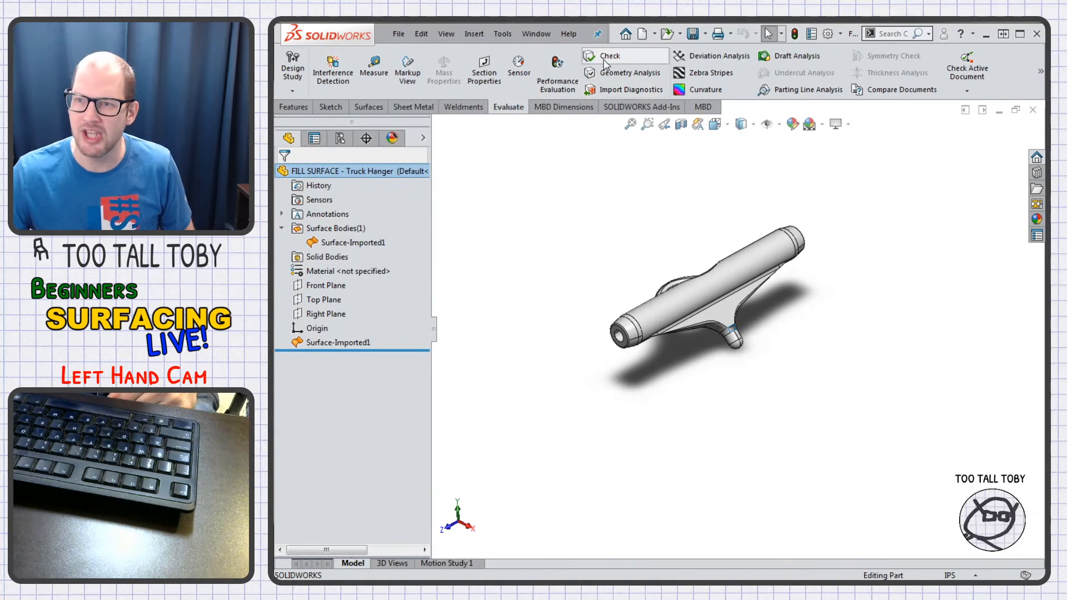
{"action": "left_click", "coordinate": [597, 55]}
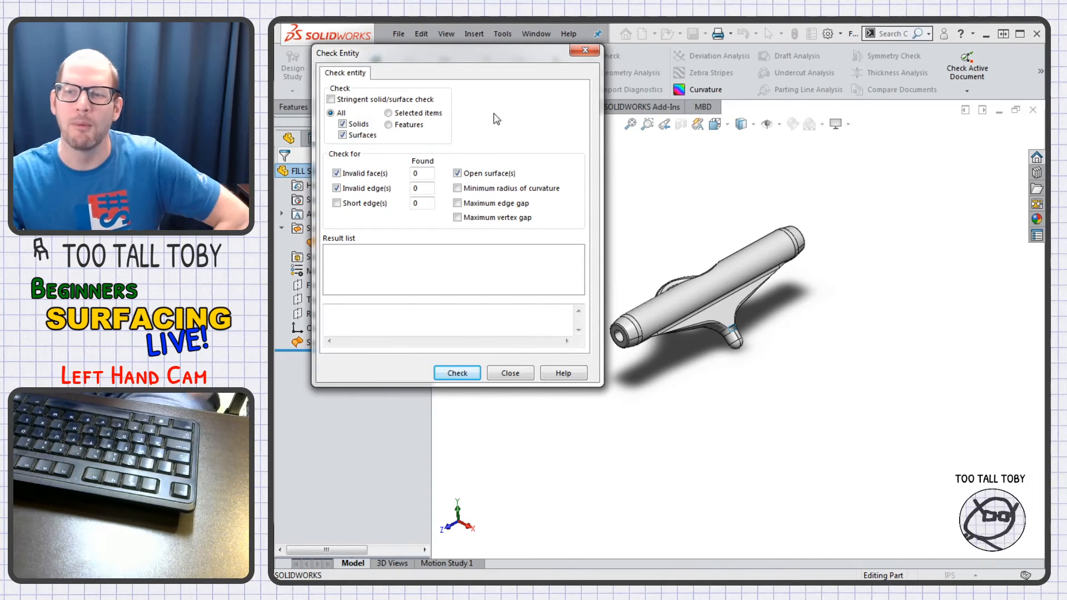
{"action": "key", "text": "alt"}
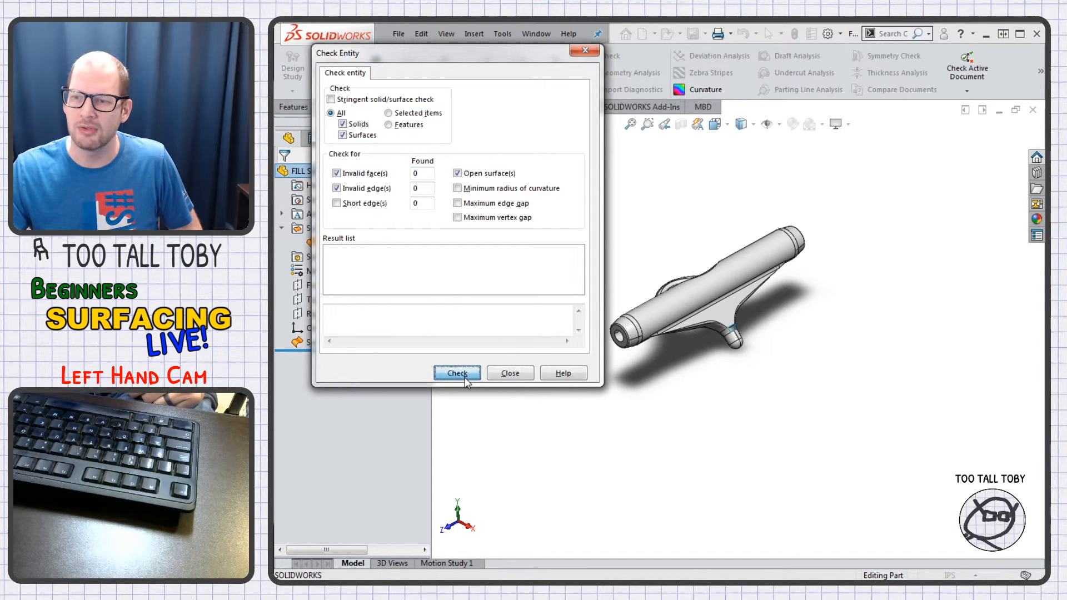
{"action": "left_click", "coordinate": [465, 378]}
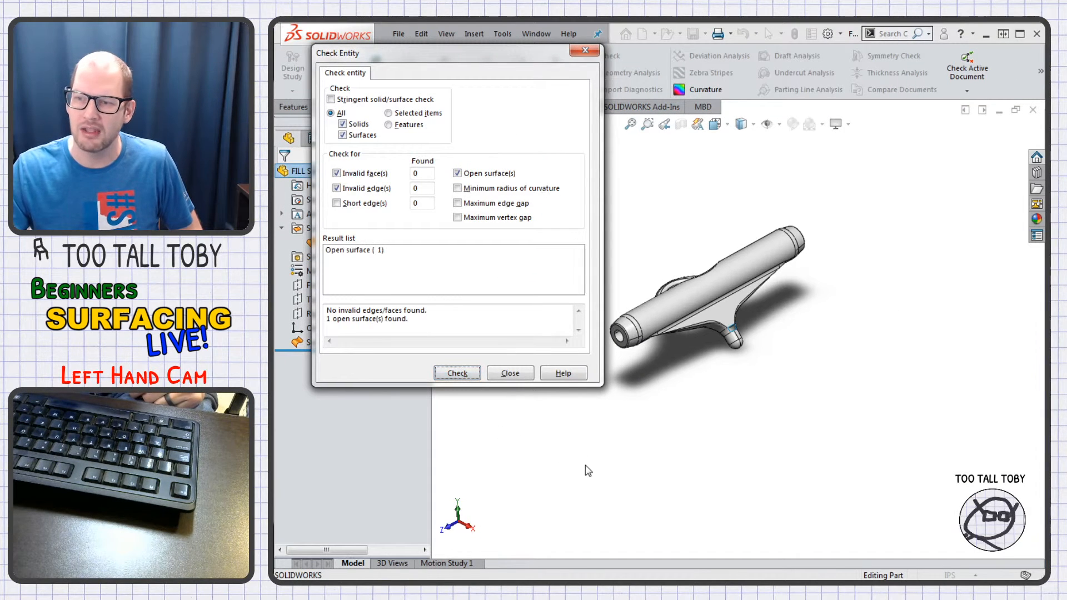
{"action": "left_click", "coordinate": [364, 253]}
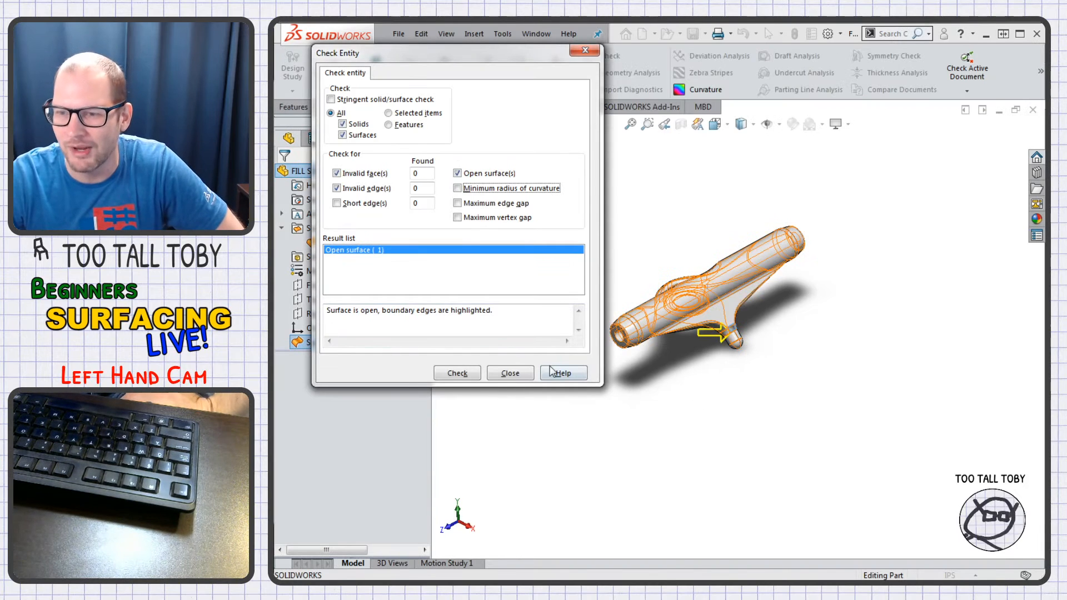
{"action": "left_click", "coordinate": [505, 378]}
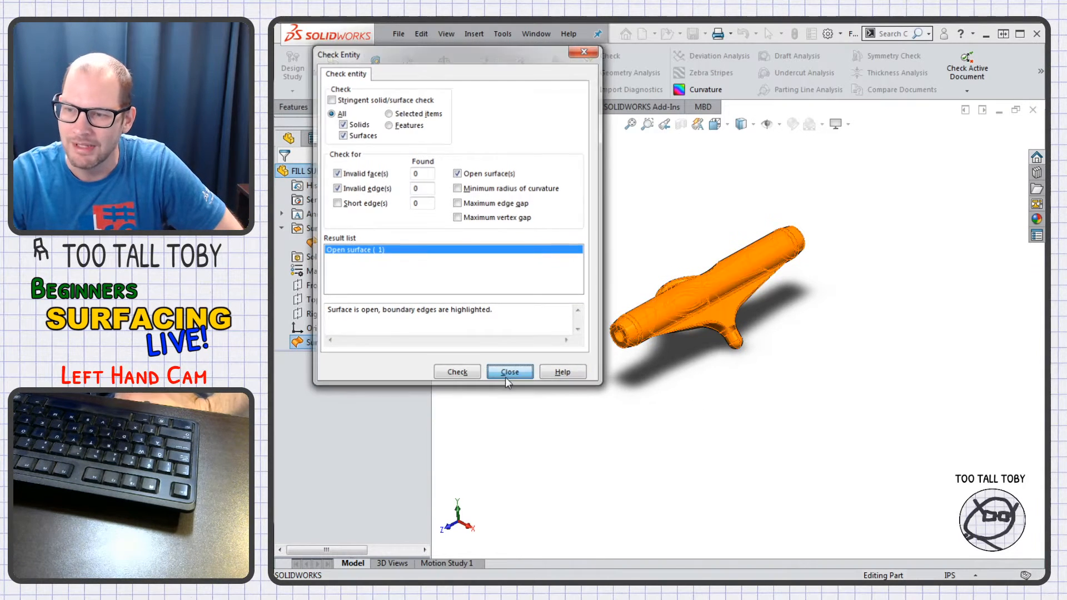
- Try to delete the two small adjacent rounded faces on the outer rim of the hanger's pocket with Delete Face
{"action": "scroll", "coordinate": [752, 344], "scroll_direction": "down", "scroll_amount": 6}
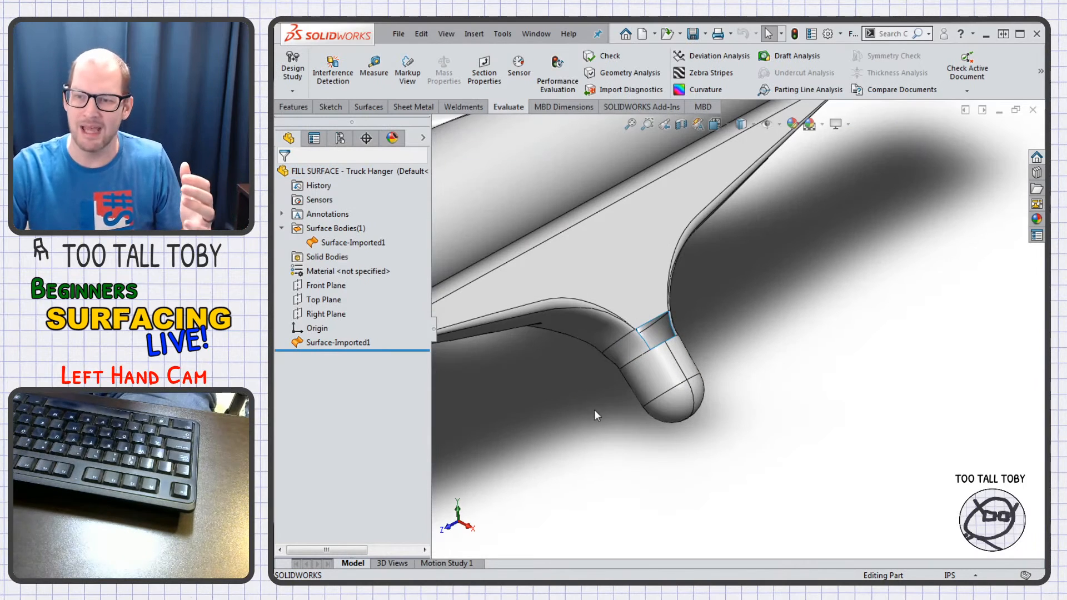
{"action": "middle_click_drag", "start_coordinate": [595, 409], "coordinate": [735, 415]}
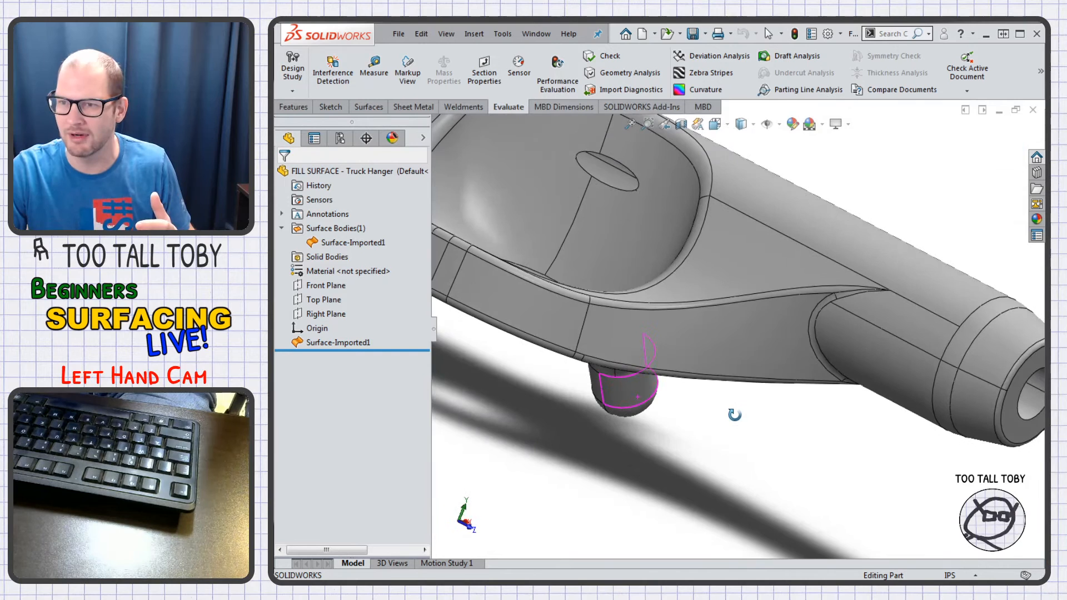
{"action": "scroll", "coordinate": [689, 333], "scroll_direction": "down", "scroll_amount": 8}
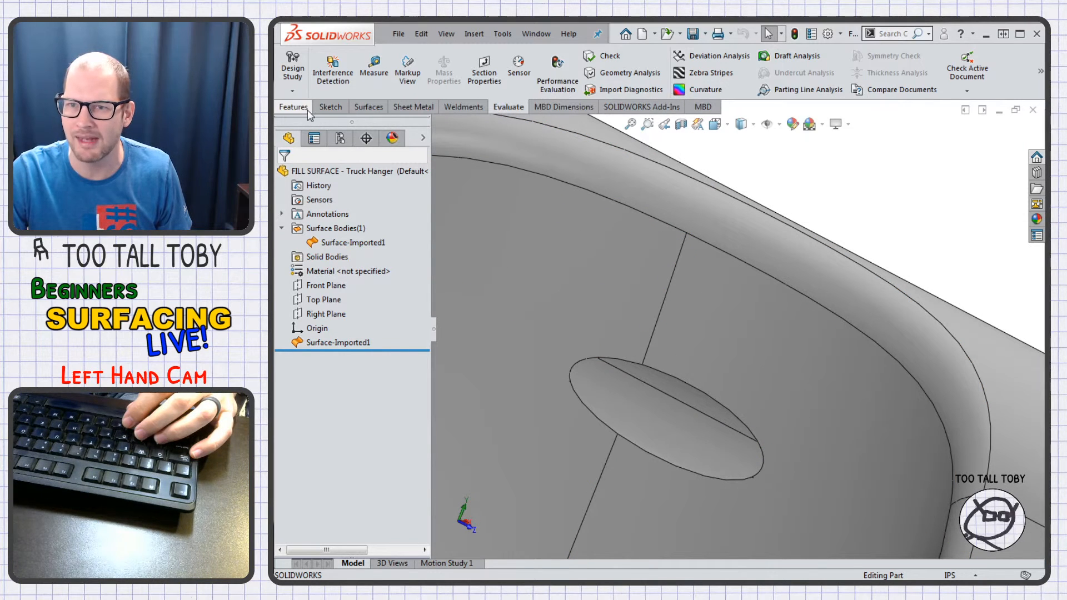
{"action": "left_click", "coordinate": [369, 107]}
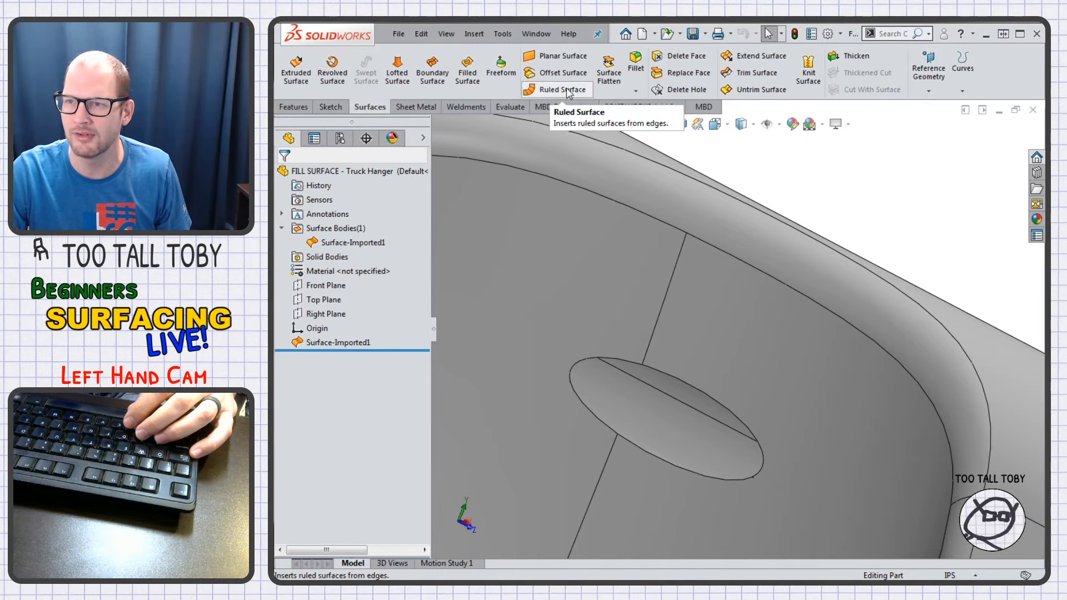
{"action": "left_click", "coordinate": [685, 57]}
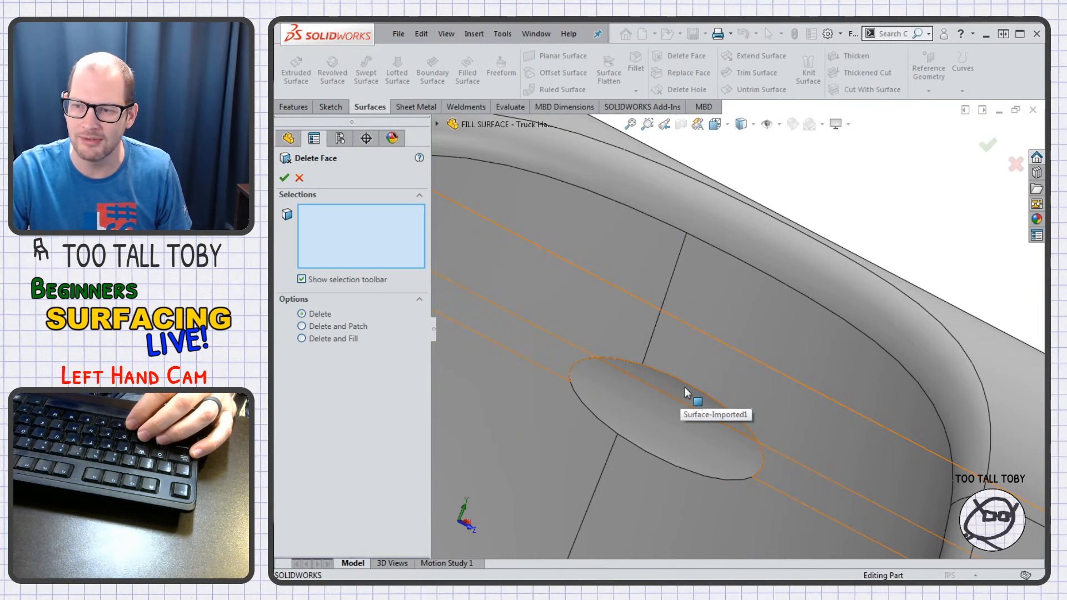
{"action": "middle_click_drag", "start_coordinate": [700, 411], "coordinate": [653, 422]}
{"action": "scroll", "coordinate": [654, 422], "scroll_direction": "up", "scroll_amount": 6}
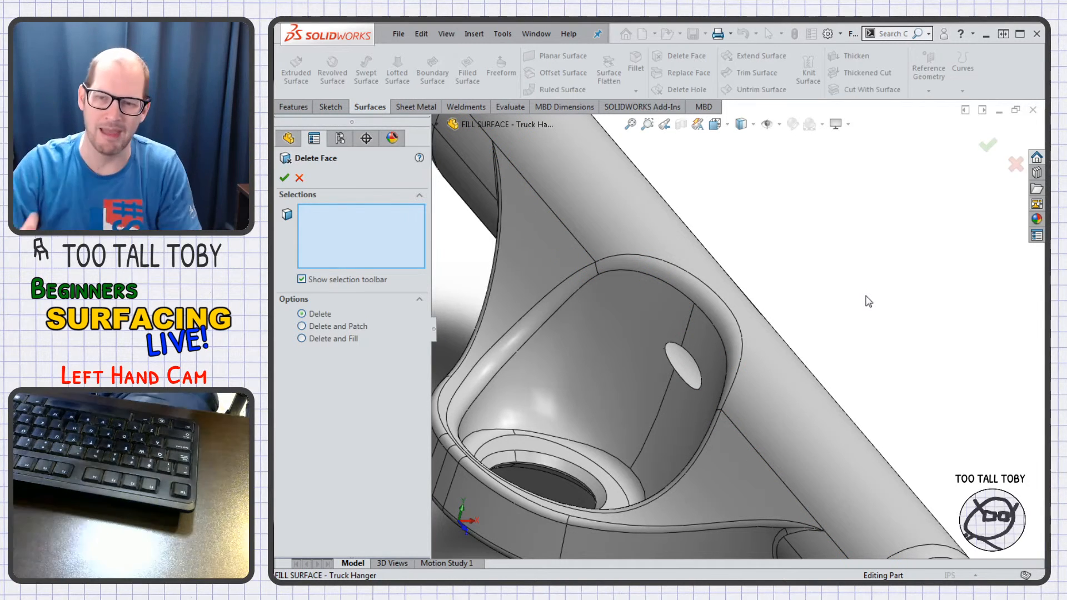
{"action": "key", "text": "f"}
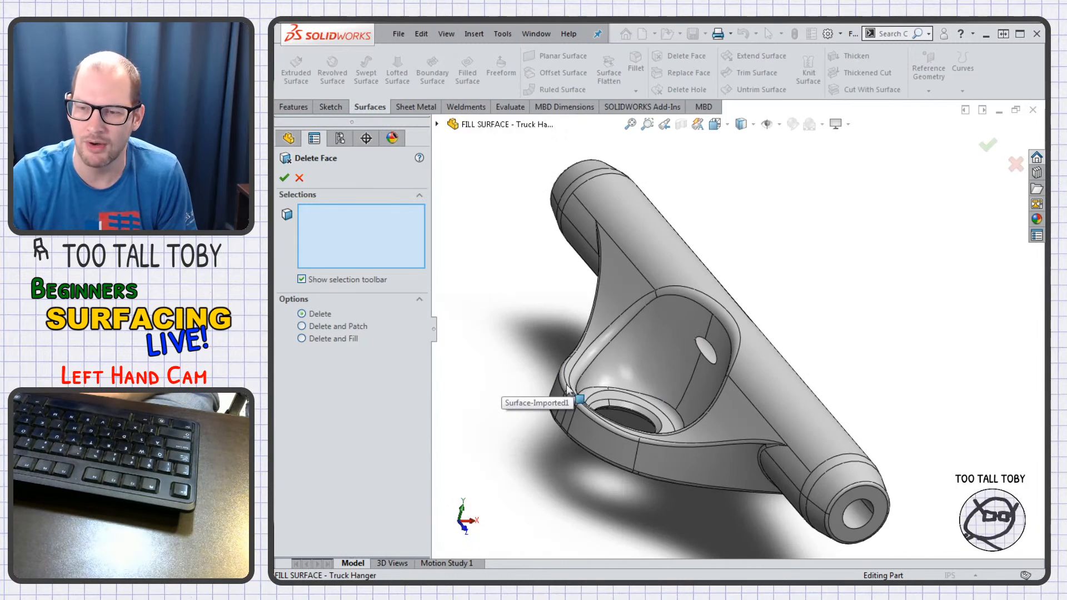
{"action": "middle_click_drag", "start_coordinate": [546, 442], "coordinate": [576, 406]}
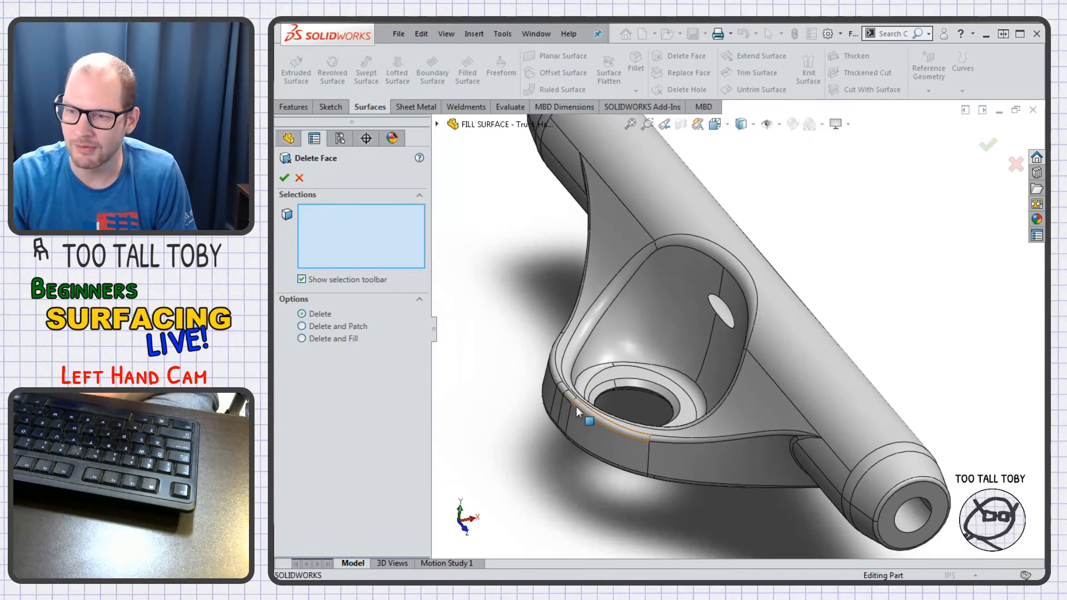
{"action": "scroll", "coordinate": [583, 395], "scroll_direction": "down", "scroll_amount": 5}
{"action": "left_click", "coordinate": [631, 311]}
{"action": "left_click", "coordinate": [671, 356]}
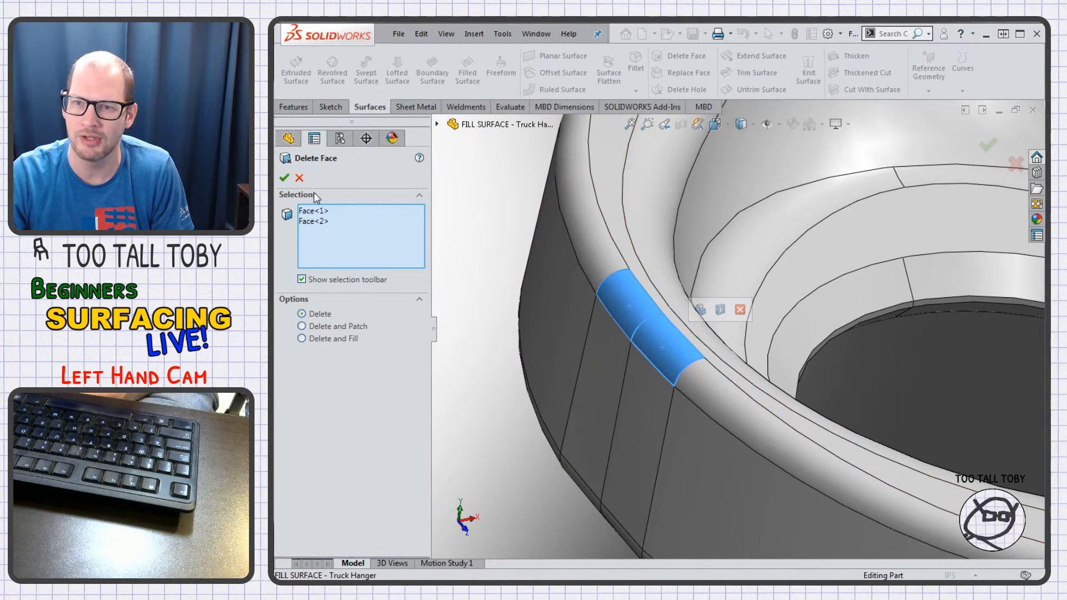
{"action": "left_click", "coordinate": [284, 177]}
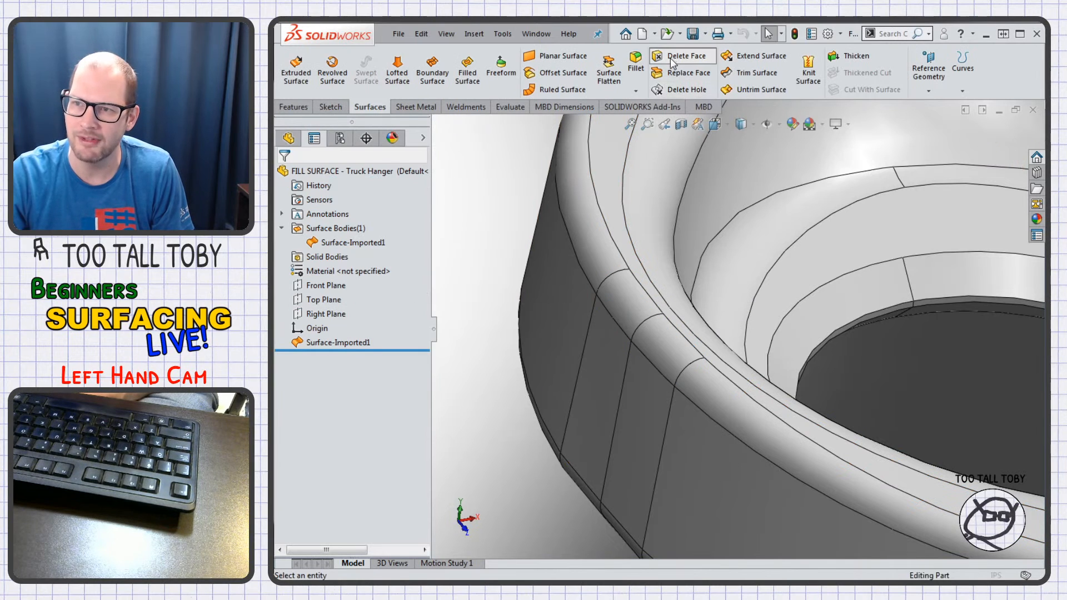
- Repeat the plain Delete Face operation on the same two rim faces and undo the deletion
{"action": "left_click", "coordinate": [670, 58]}
{"action": "left_click", "coordinate": [628, 300]}
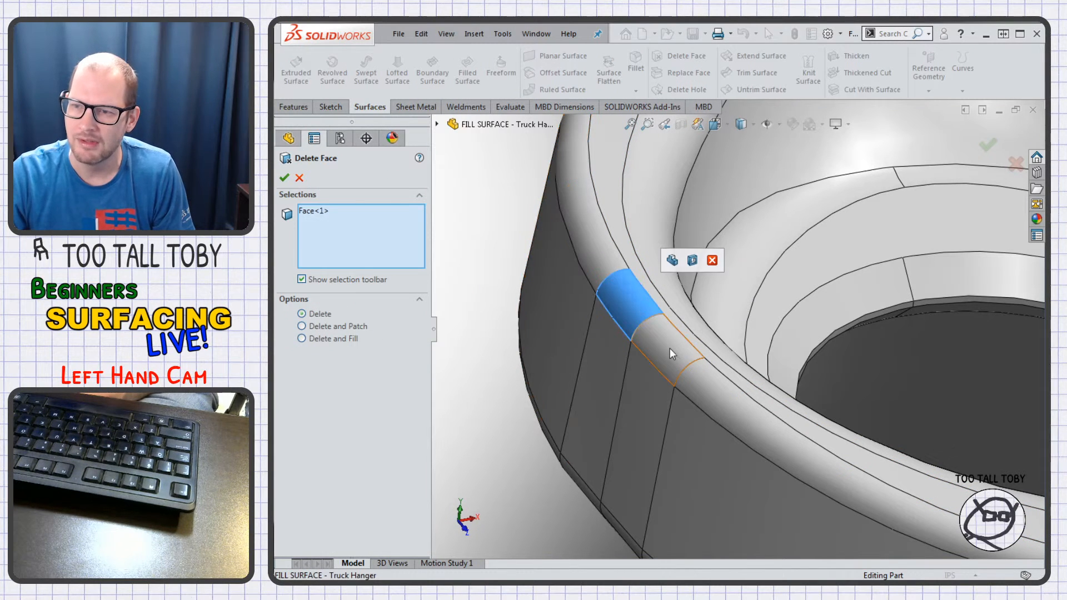
{"action": "left_click", "coordinate": [670, 348]}
{"action": "left_click", "coordinate": [283, 179]}
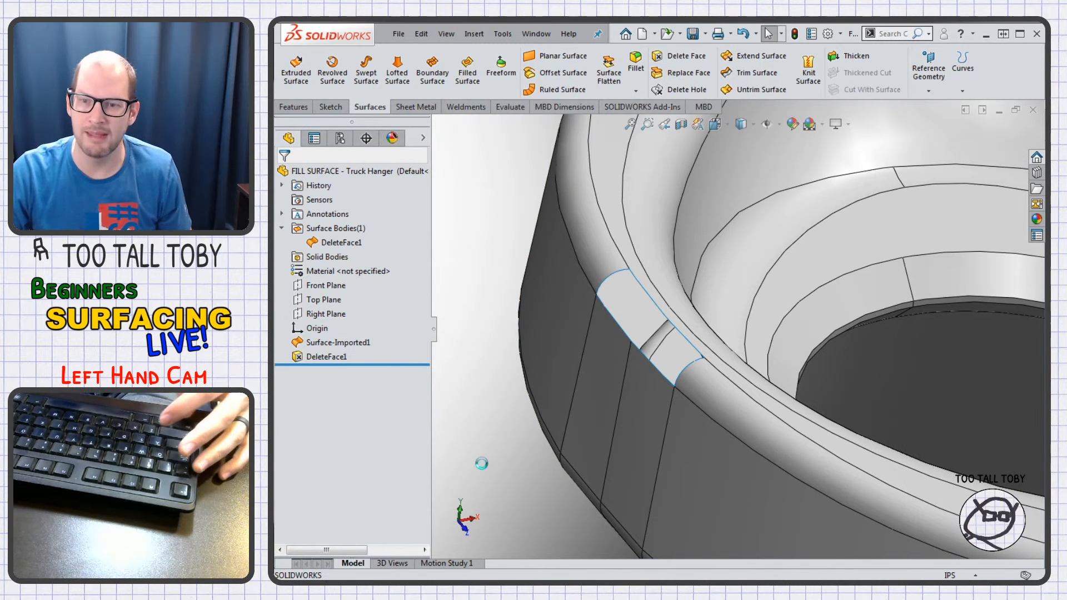
{"action": "key", "text": "ctrl+z"}
- Start a Fill Surface for the stem opening with its upper edge as patch boundary and set that edge to Tangent
{"action": "key", "text": "f"}
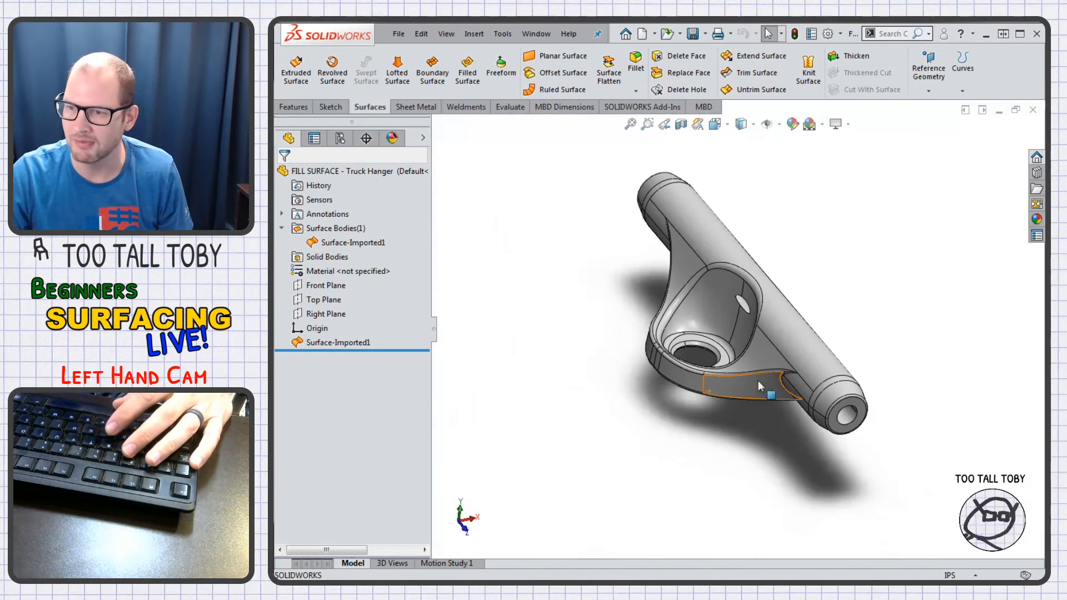
{"action": "middle_click_drag", "start_coordinate": [698, 352], "coordinate": [876, 415]}
{"action": "scroll", "coordinate": [817, 411], "scroll_direction": "down", "scroll_amount": 5}
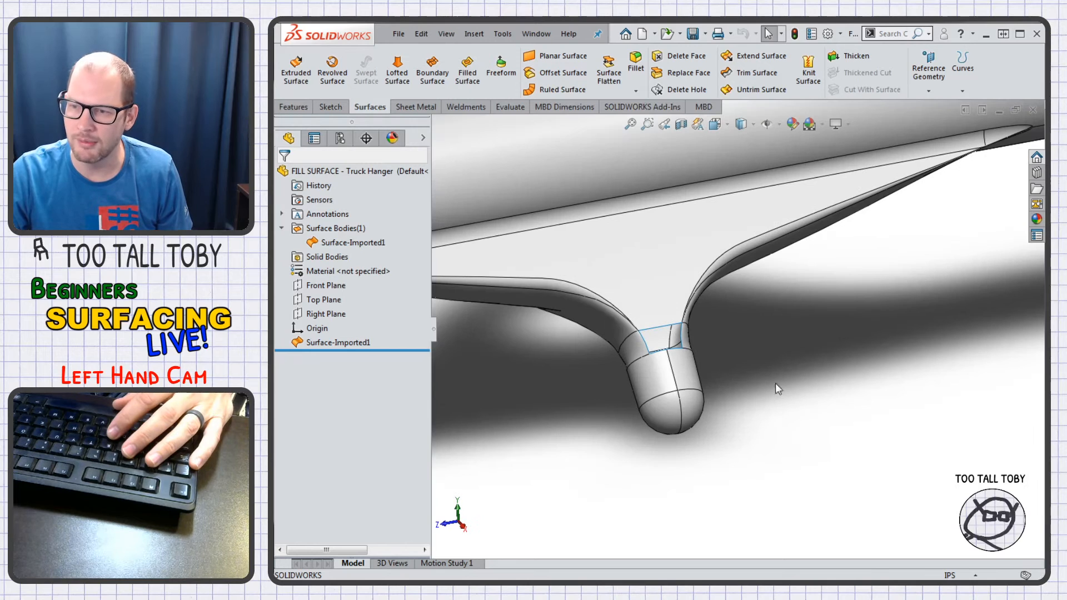
{"action": "middle_click_drag", "start_coordinate": [776, 383], "coordinate": [802, 351]}
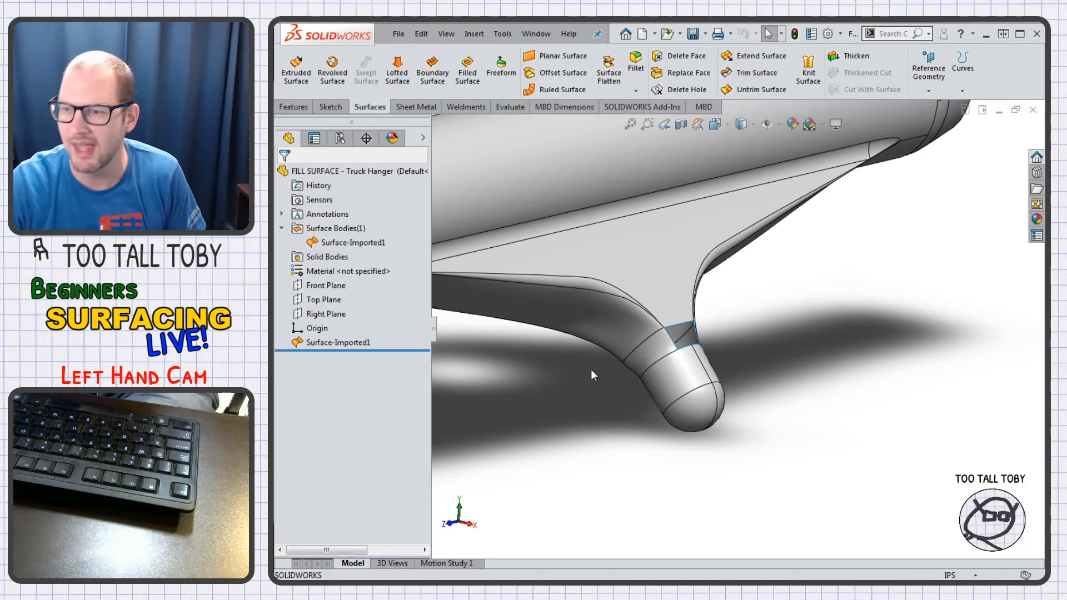
{"action": "scroll", "coordinate": [771, 322], "scroll_direction": "down", "scroll_amount": 3}
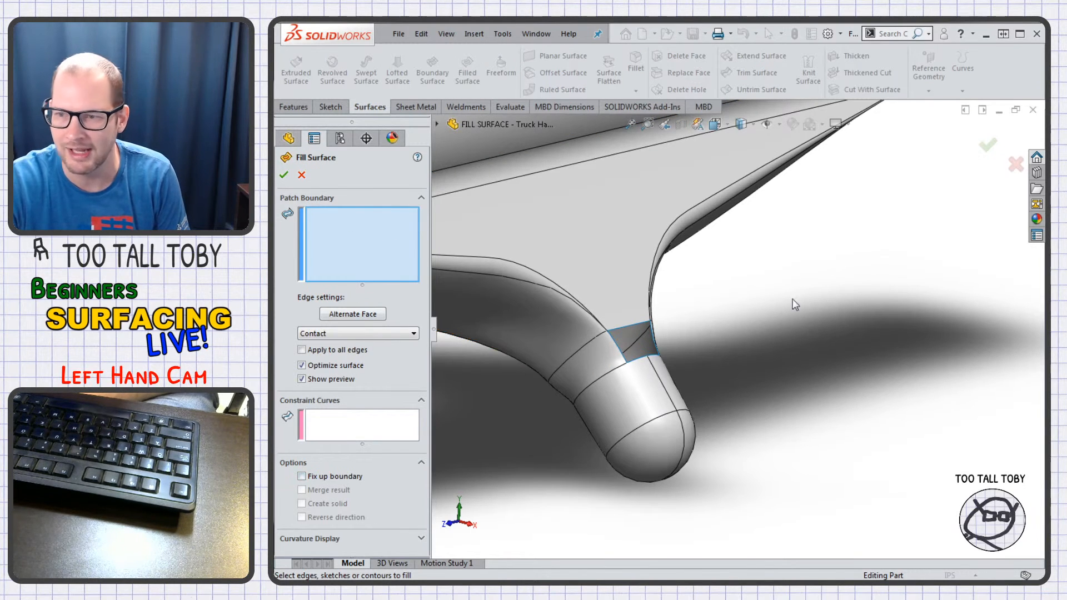
{"action": "scroll", "coordinate": [754, 346], "scroll_direction": "down", "scroll_amount": 2}
{"action": "left_click", "coordinate": [344, 433]}
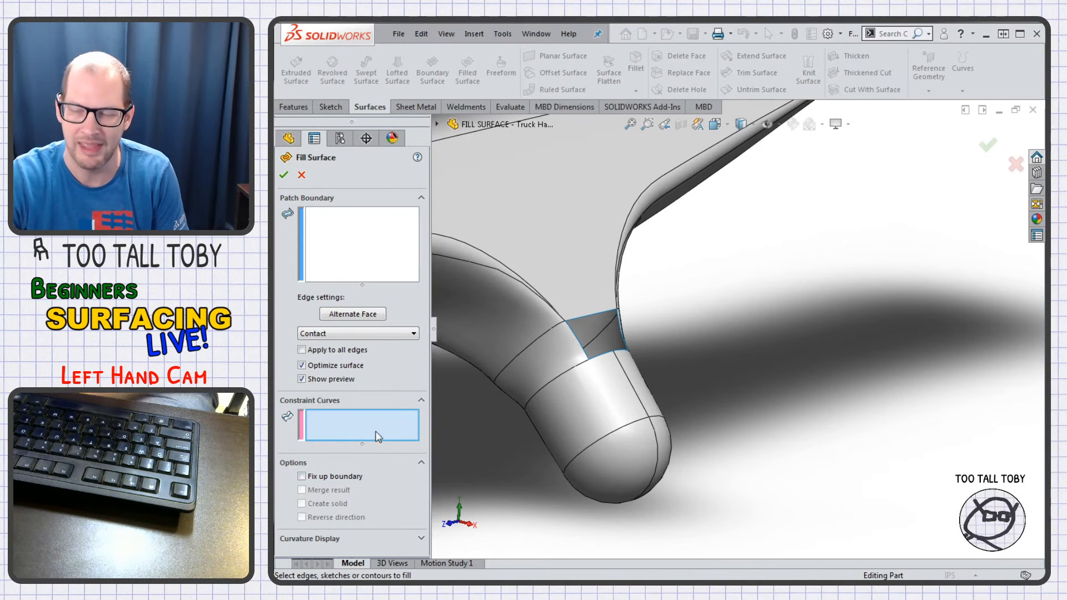
{"action": "left_click", "coordinate": [370, 271]}
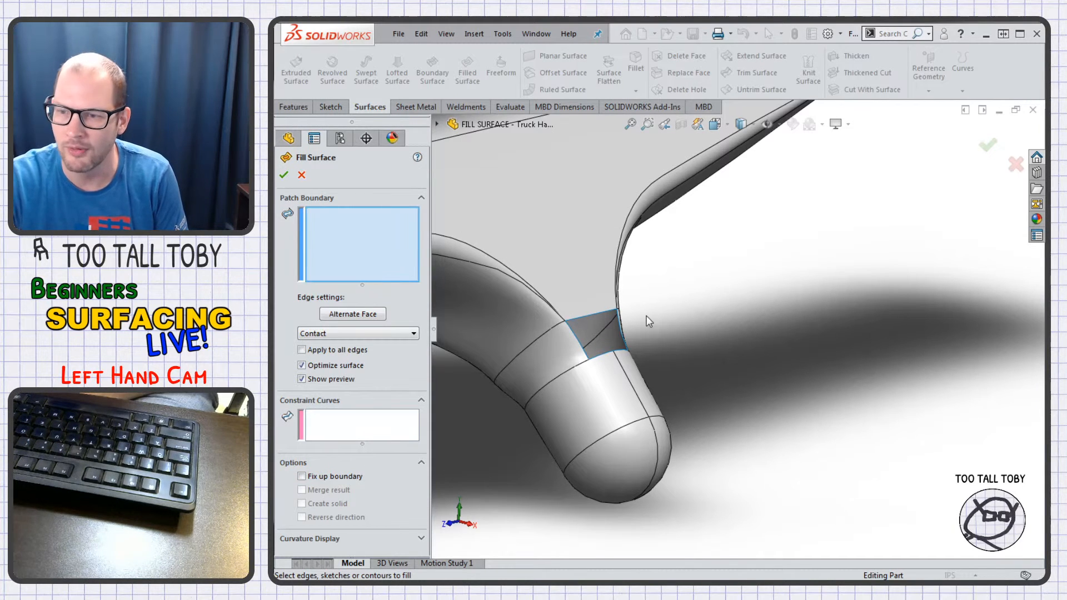
{"action": "scroll", "coordinate": [567, 325], "scroll_direction": "down", "scroll_amount": 5}
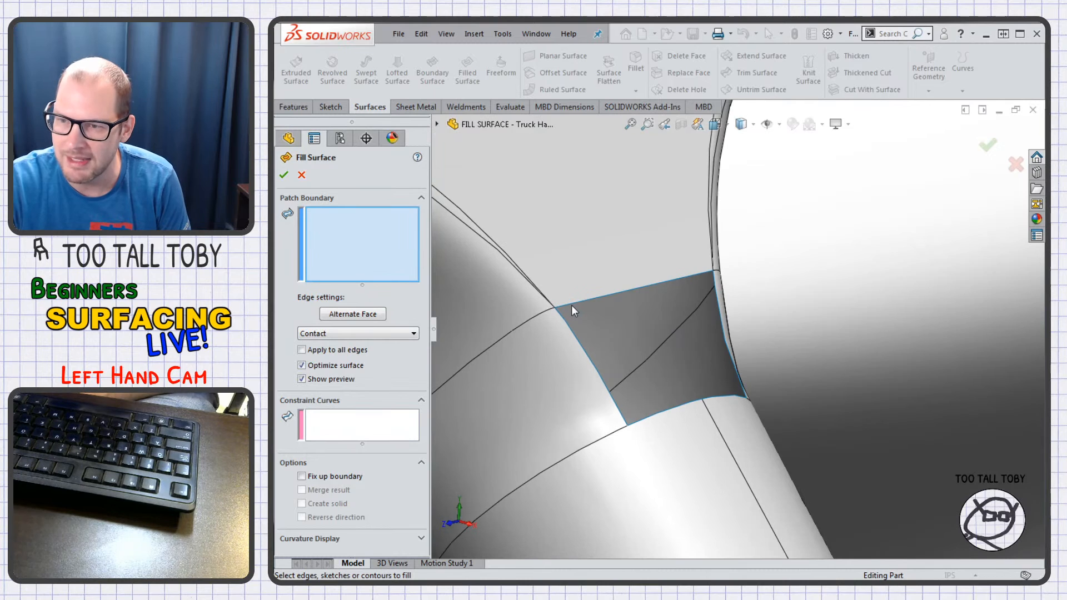
{"action": "left_click", "coordinate": [575, 302]}
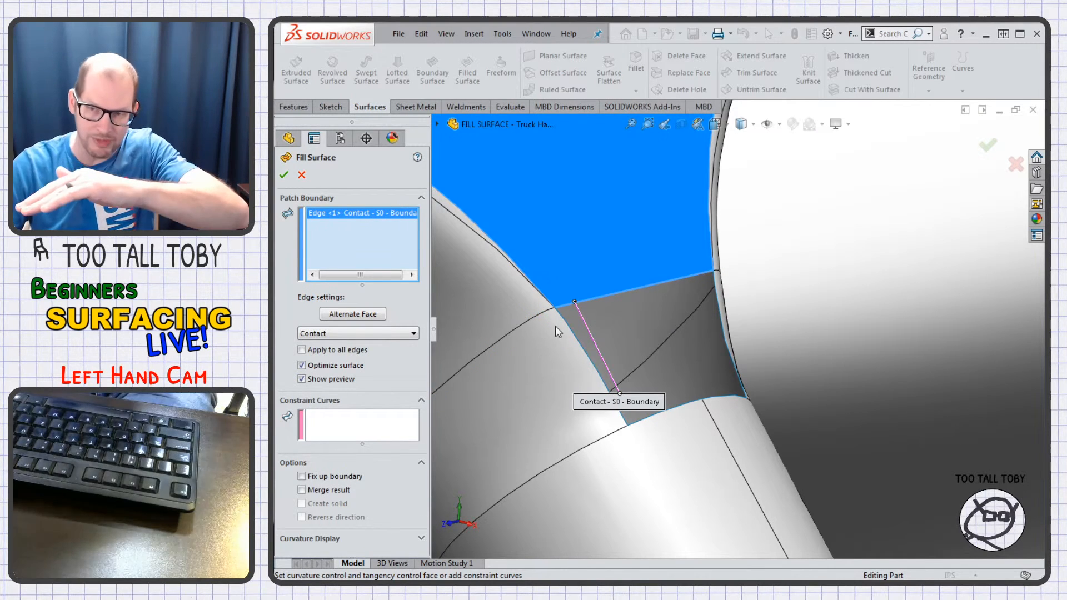
{"action": "left_click", "coordinate": [365, 333]}
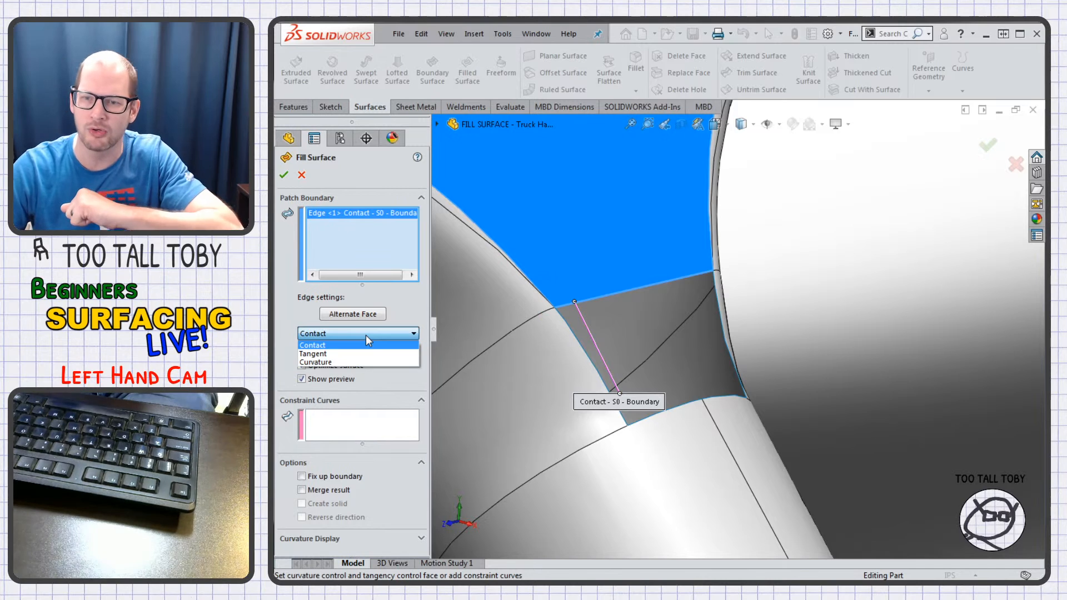
{"action": "left_click", "coordinate": [339, 354]}
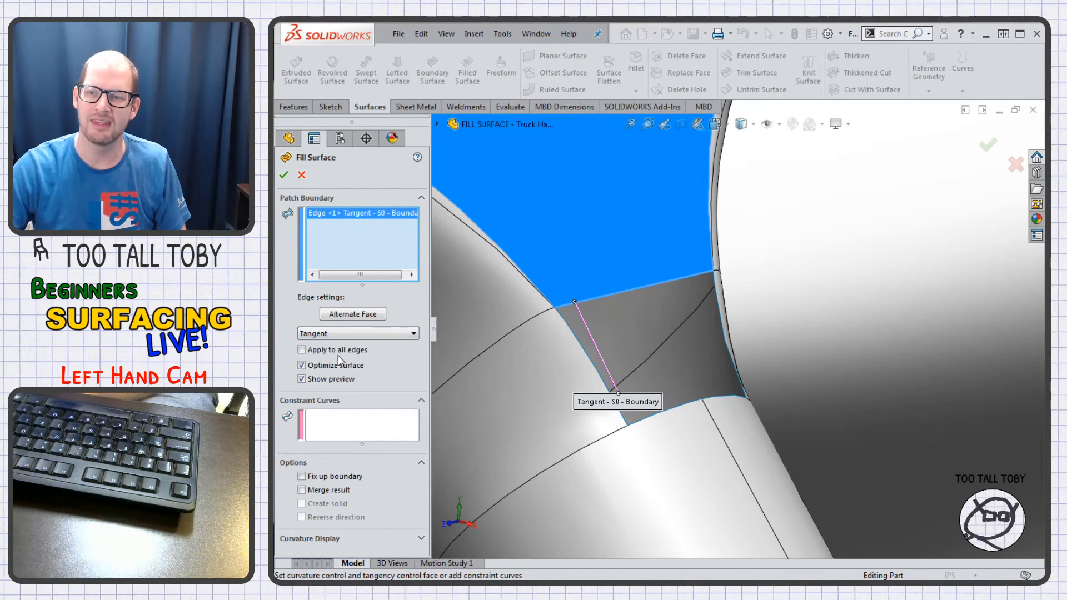
- Add the opening's adjoining side edge to the patch boundary and set both boundary edges to Contact
{"action": "left_click", "coordinate": [573, 333]}
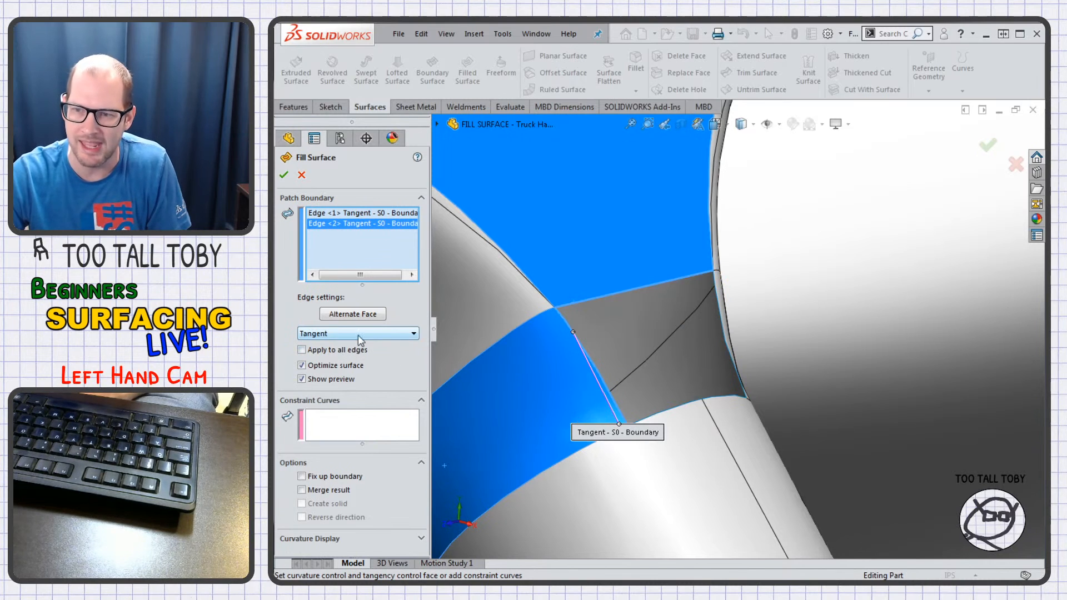
{"action": "left_click", "coordinate": [385, 334]}
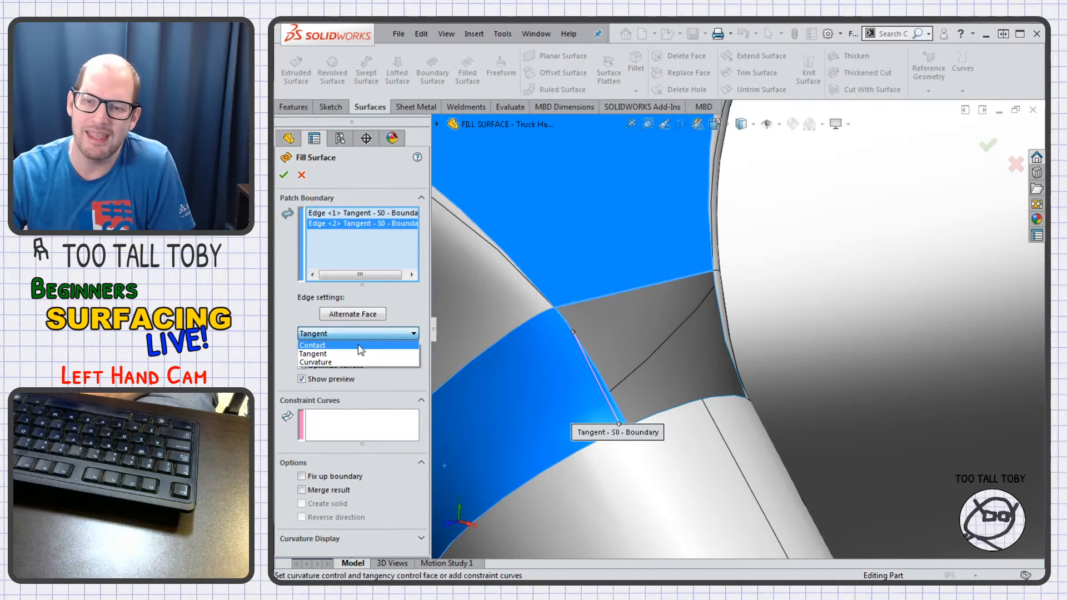
{"action": "left_click", "coordinate": [360, 343]}
{"action": "left_click", "coordinate": [377, 212]}
{"action": "left_click", "coordinate": [351, 333]}
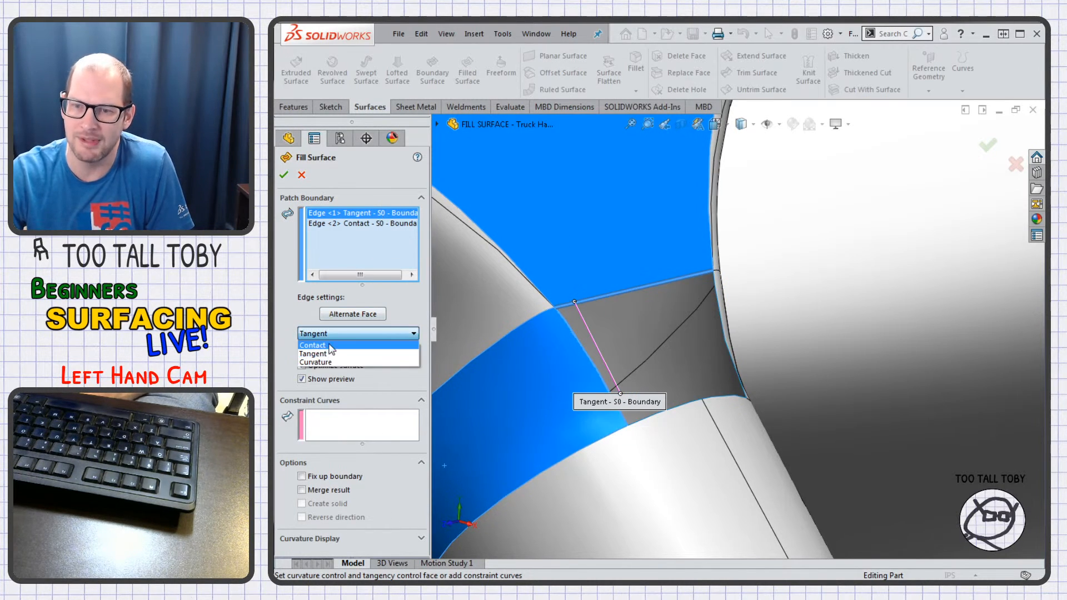
{"action": "left_click", "coordinate": [350, 342]}
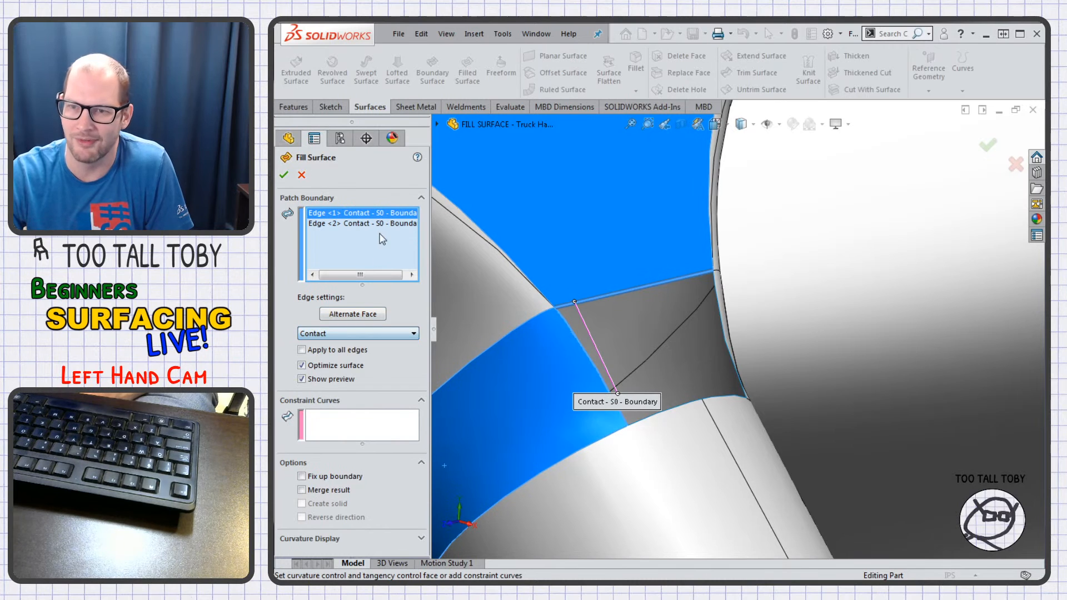
- Add the stem opening's three remaining edges to the patch boundary with Contact and complete the Fill Surface
{"action": "left_click", "coordinate": [717, 303]}
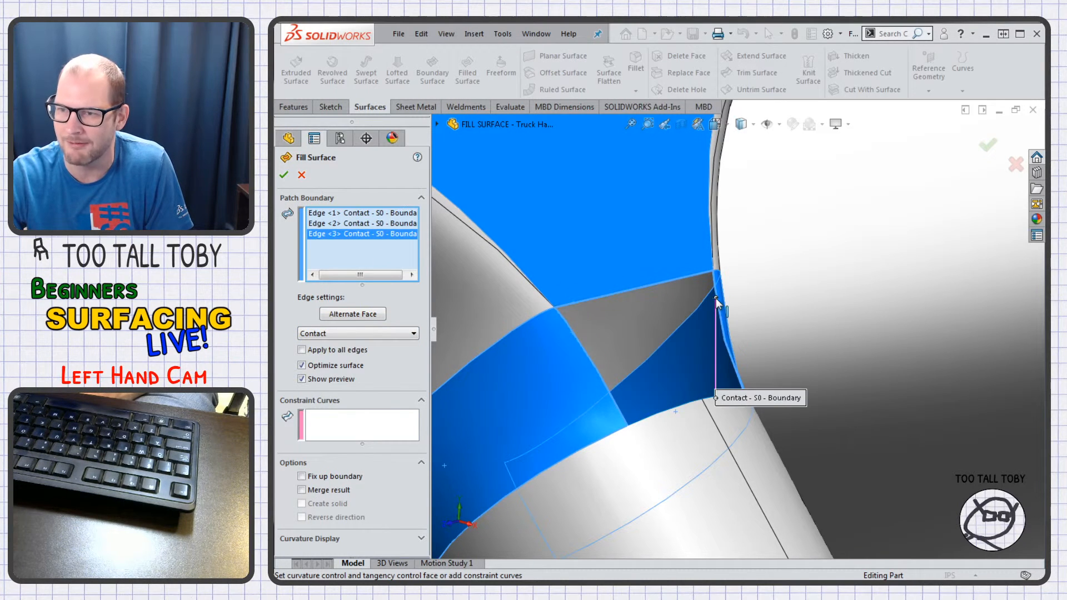
{"action": "left_click", "coordinate": [669, 414]}
{"action": "left_click", "coordinate": [718, 397]}
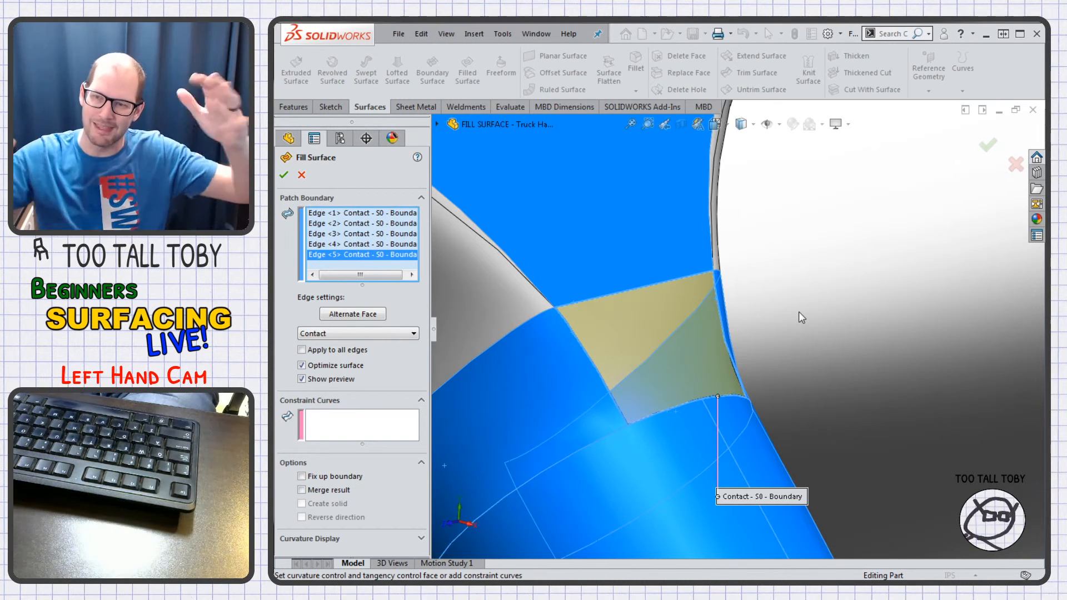
{"action": "key", "text": "f"}
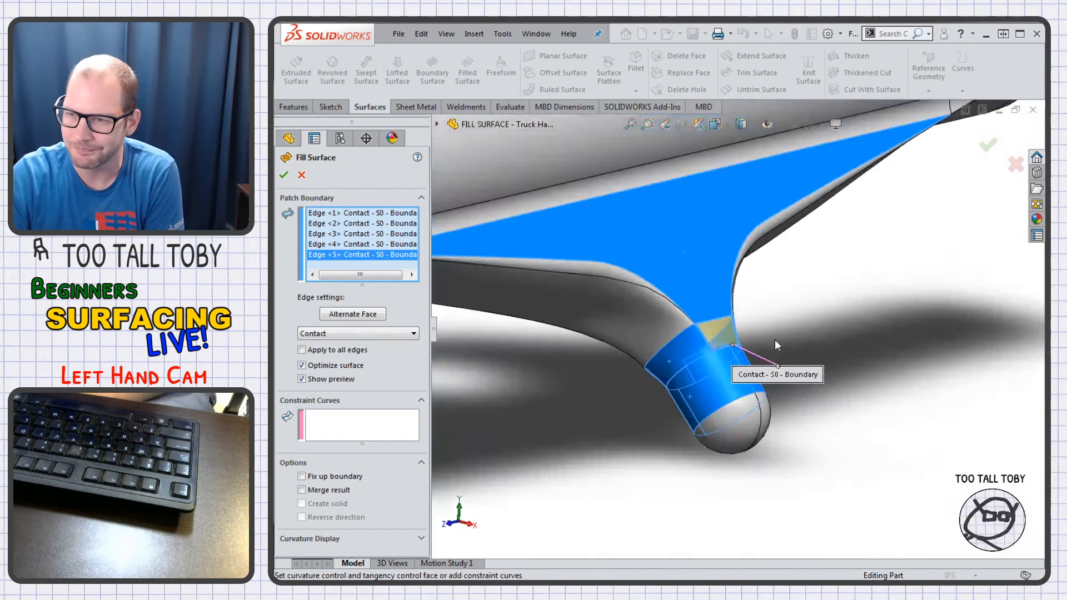
{"action": "left_click", "coordinate": [988, 147]}
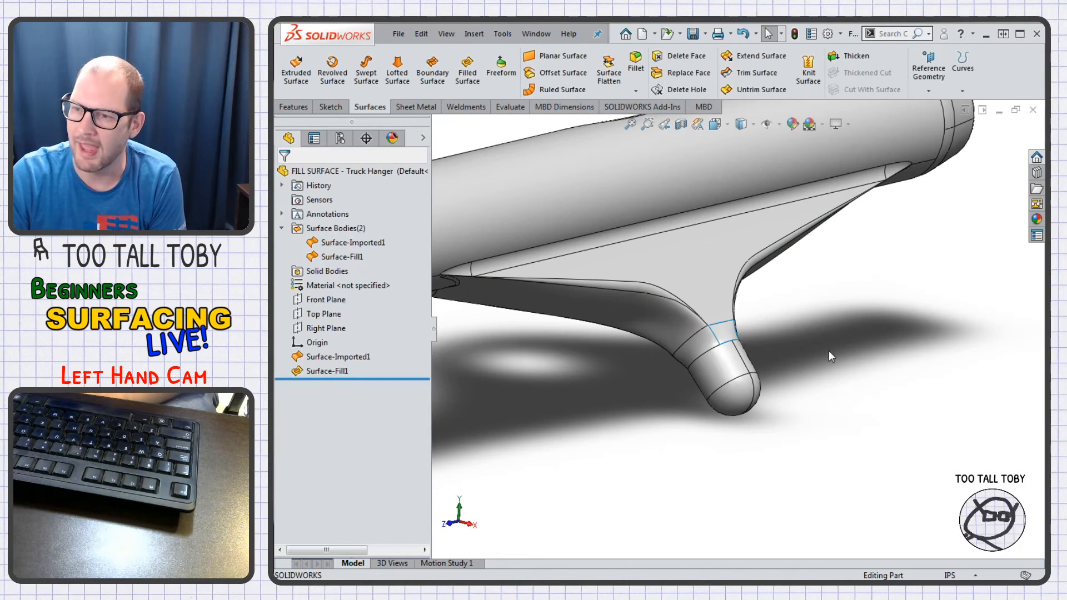
{"action": "middle_click_drag", "start_coordinate": [813, 382], "coordinate": [832, 356]}
{"action": "key", "text": "f"}
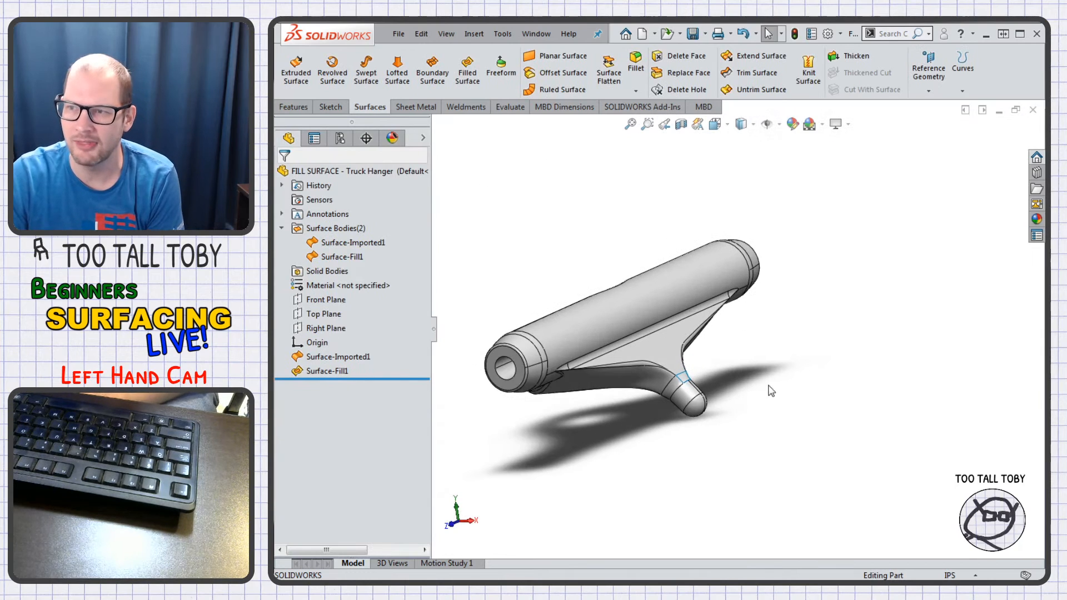
{"action": "left_click", "coordinate": [849, 56]}
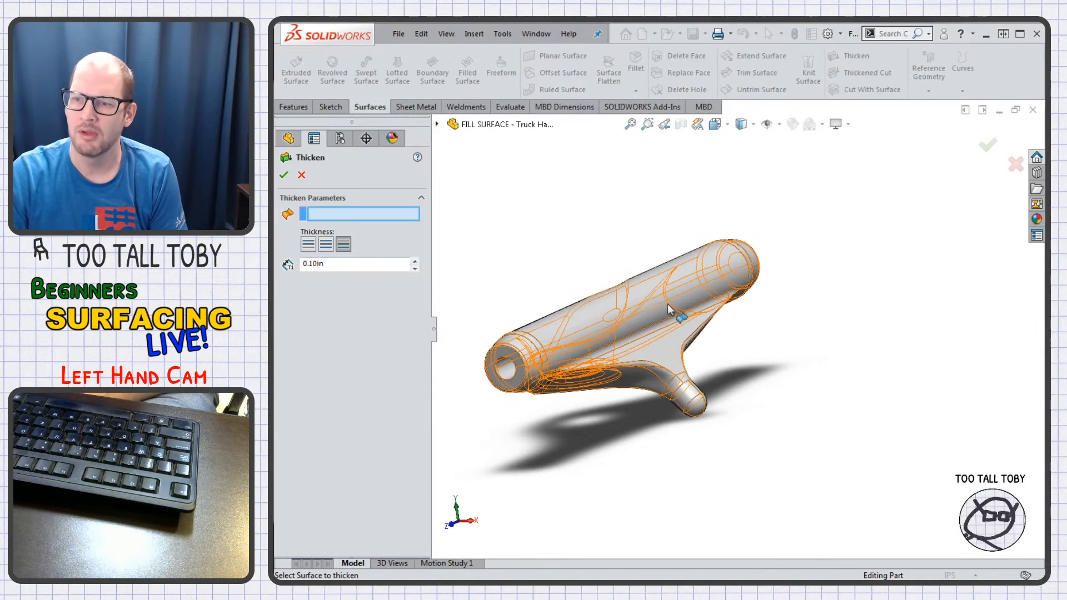
{"action": "left_click", "coordinate": [624, 302]}
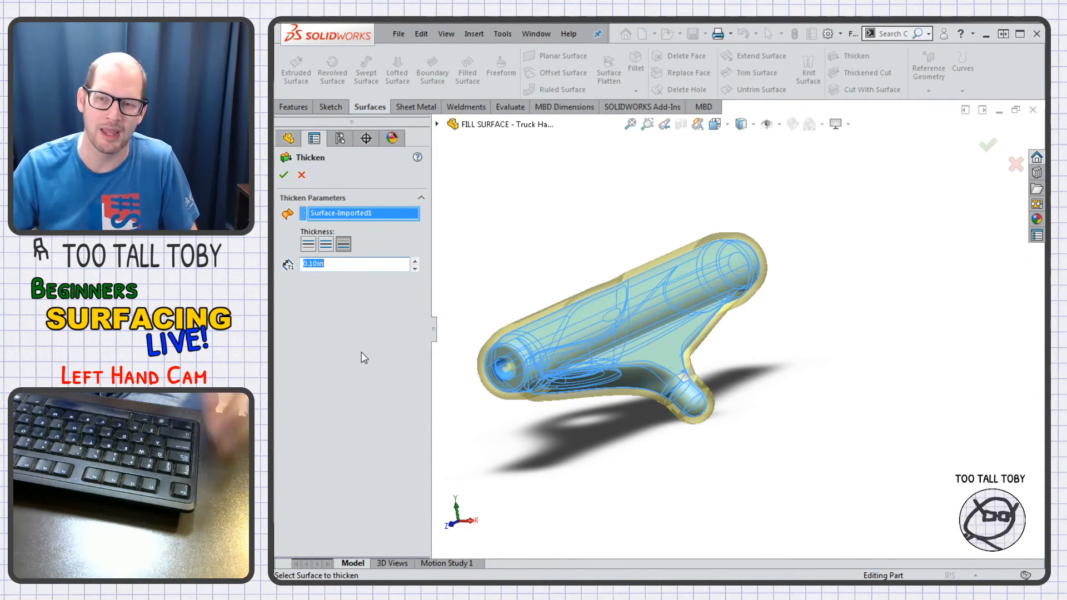
{"action": "key", "text": "Escape"}
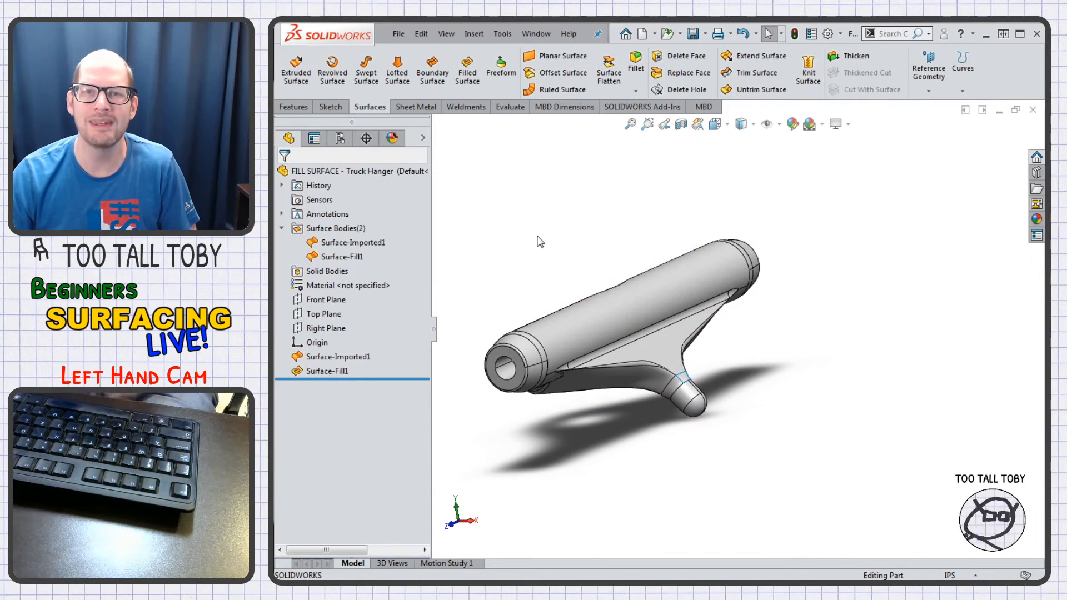
- Knit the imported hanger surface and the filled patch into one surface, leaving Create solid and Merge entities off
{"action": "scroll", "coordinate": [706, 344], "scroll_direction": "down", "scroll_amount": 3}
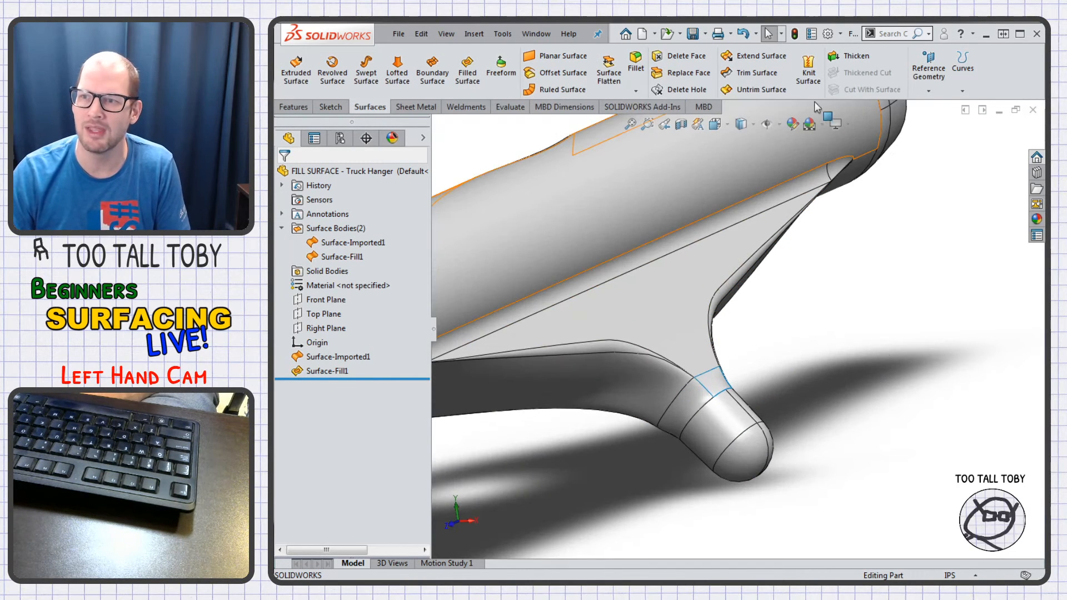
{"action": "left_click", "coordinate": [809, 70]}
{"action": "left_click", "coordinate": [633, 303]}
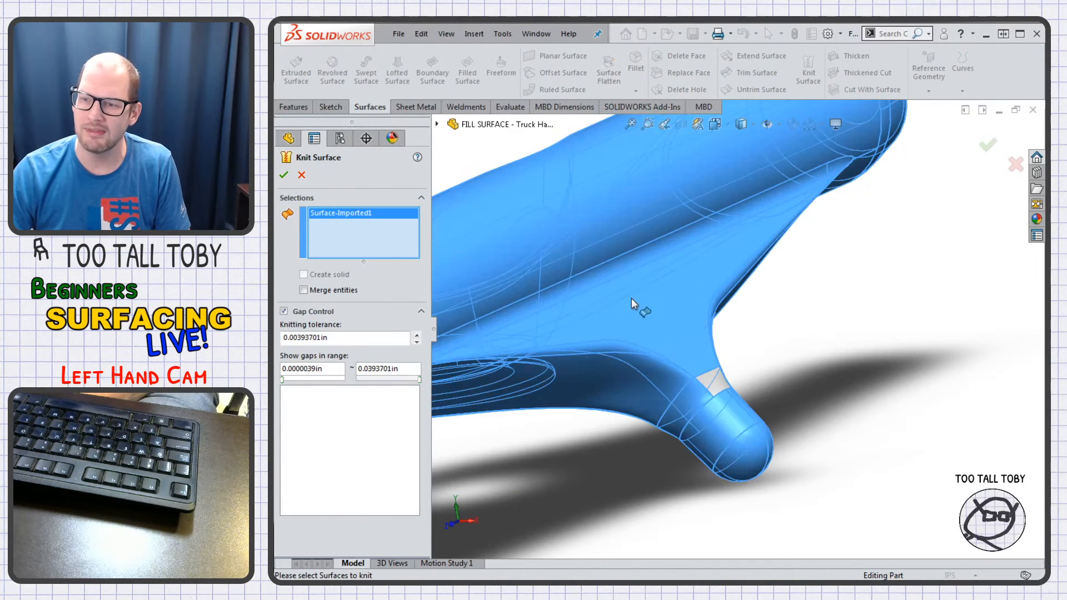
{"action": "left_click", "coordinate": [715, 382]}
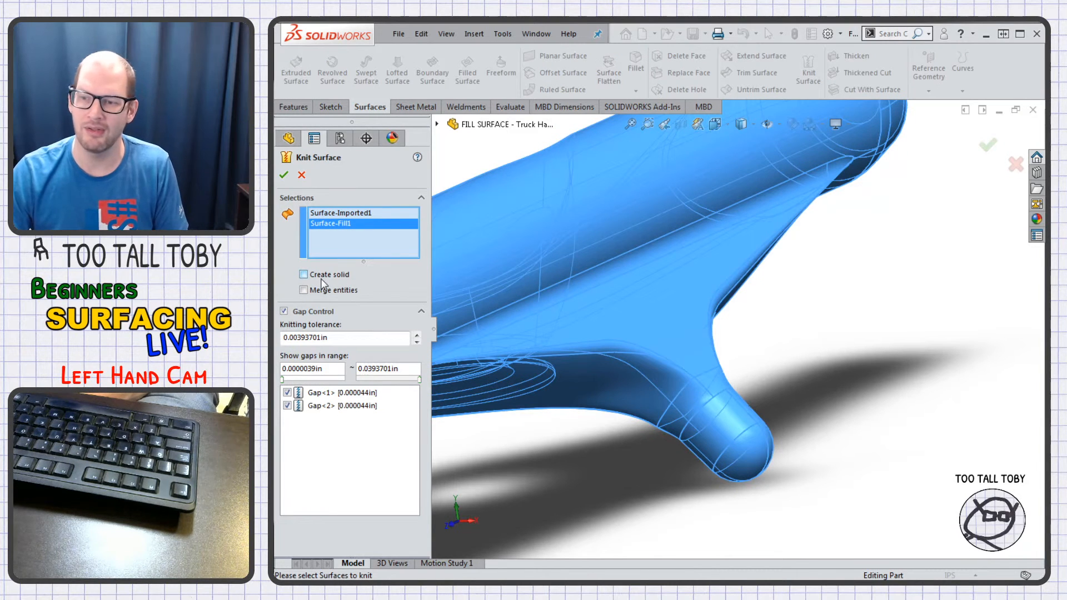
{"action": "left_click", "coordinate": [285, 176]}
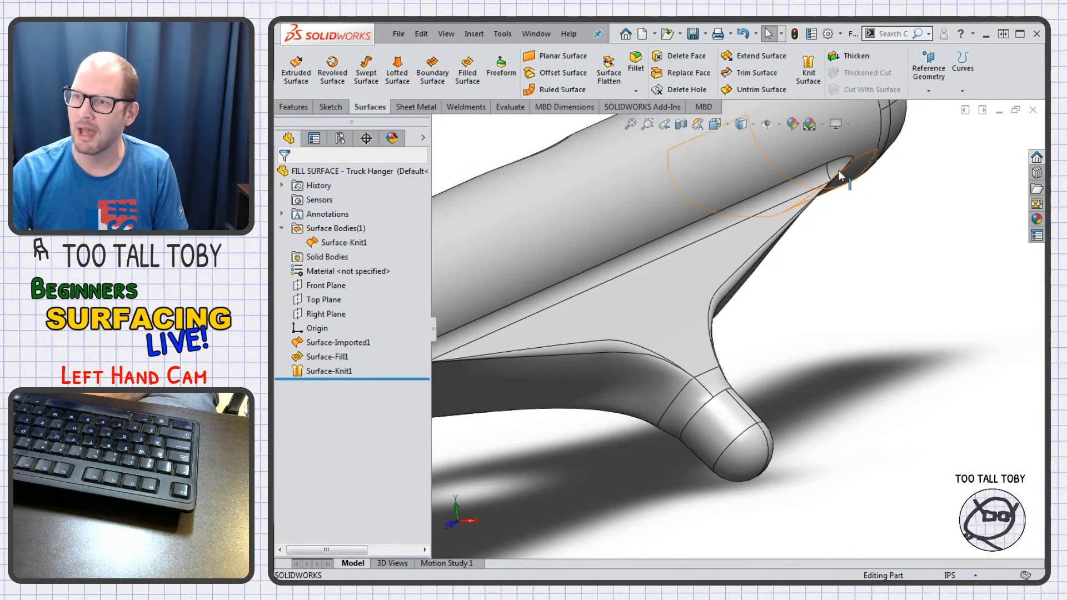
- Thicken the knitted hanger surface with Create solid from enclosed volume enabled
{"action": "left_click", "coordinate": [845, 57]}
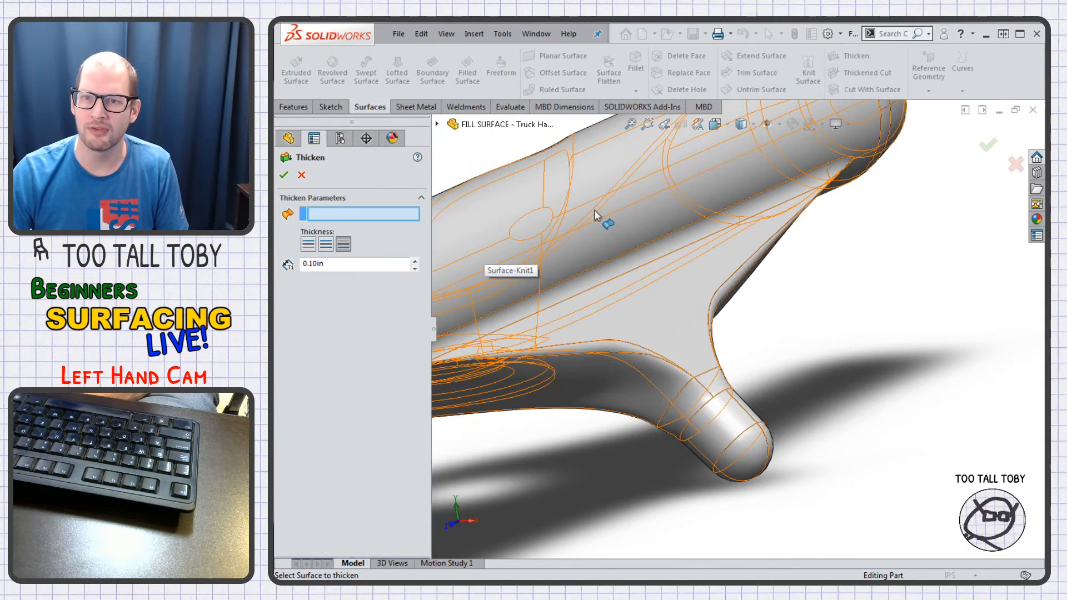
{"action": "left_click", "coordinate": [571, 243]}
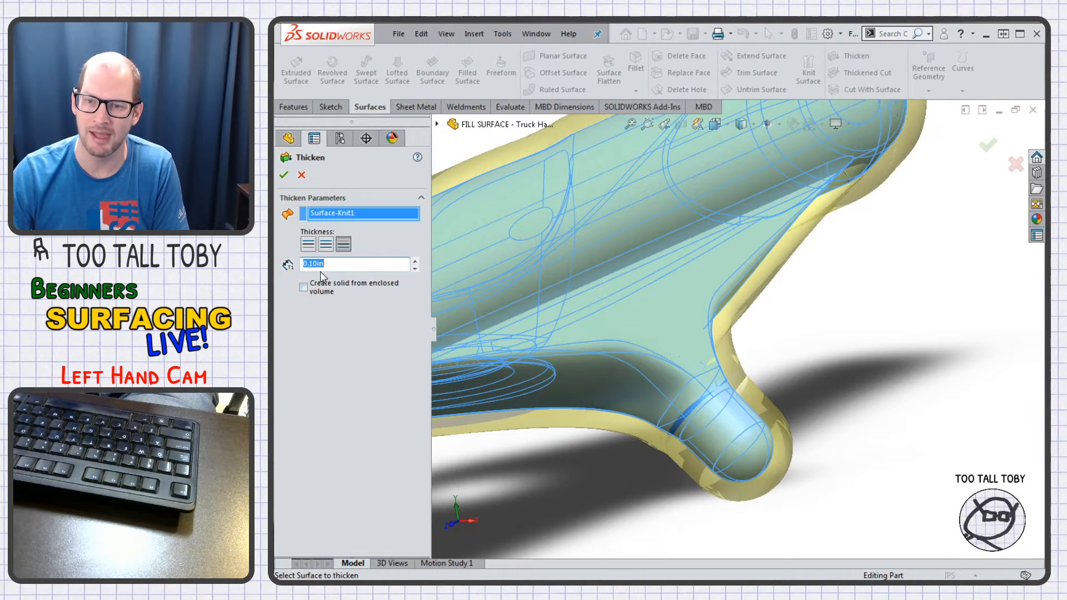
{"action": "left_click", "coordinate": [328, 287]}
{"action": "key", "text": "f"}
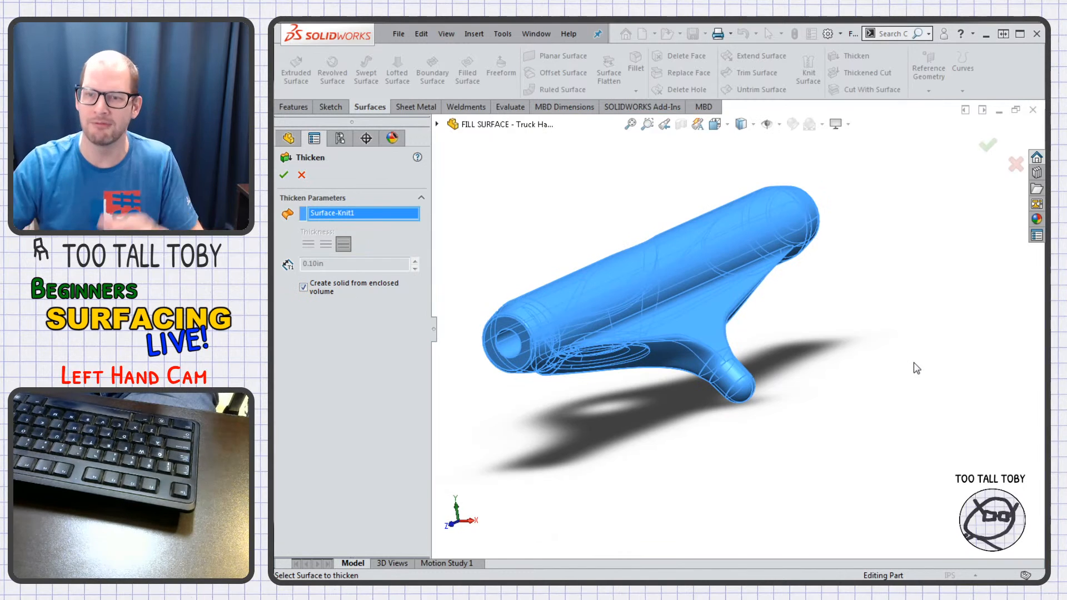
{"action": "left_click", "coordinate": [283, 175]}
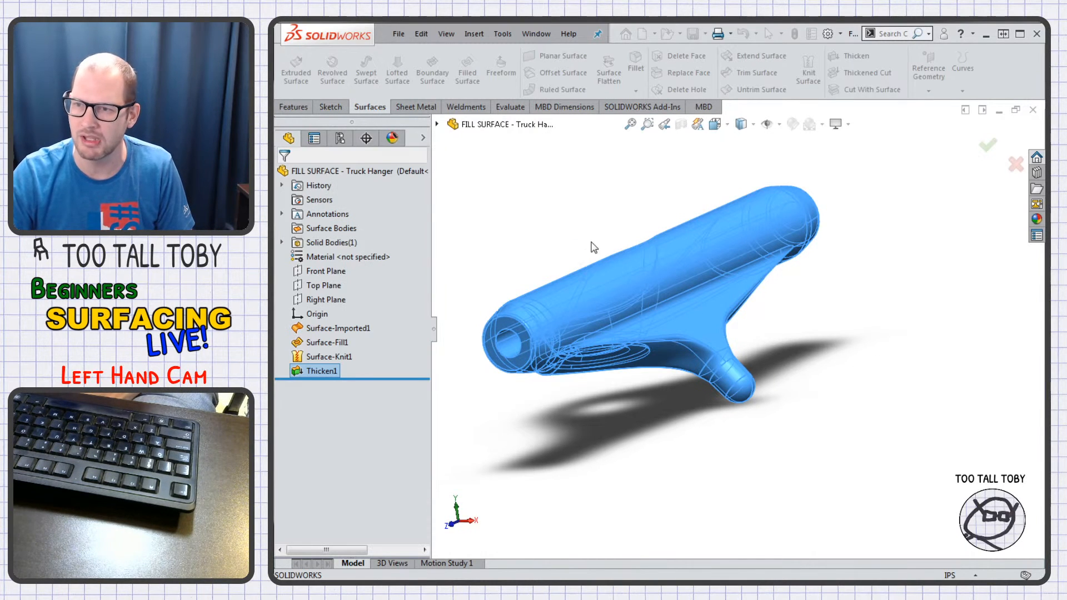
- Section the hanger parallel to the Front Plane and shift the cutting plane along the body to inspect its interior
{"action": "left_click", "coordinate": [741, 124]}
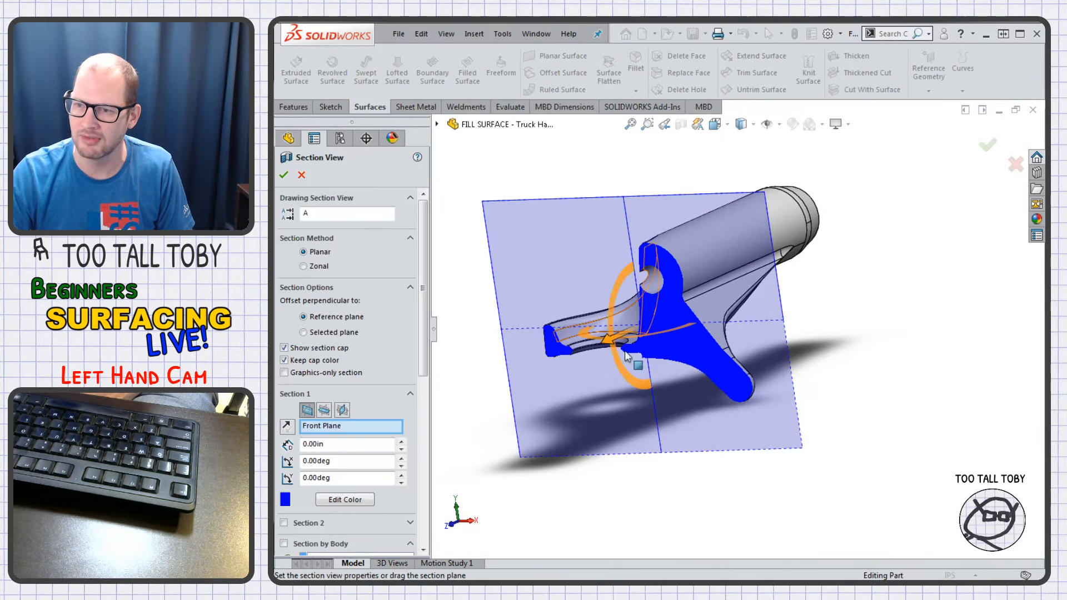
{"action": "left_click_drag", "start_coordinate": [614, 347], "coordinate": [492, 379]}
{"action": "key", "text": "Escape"}
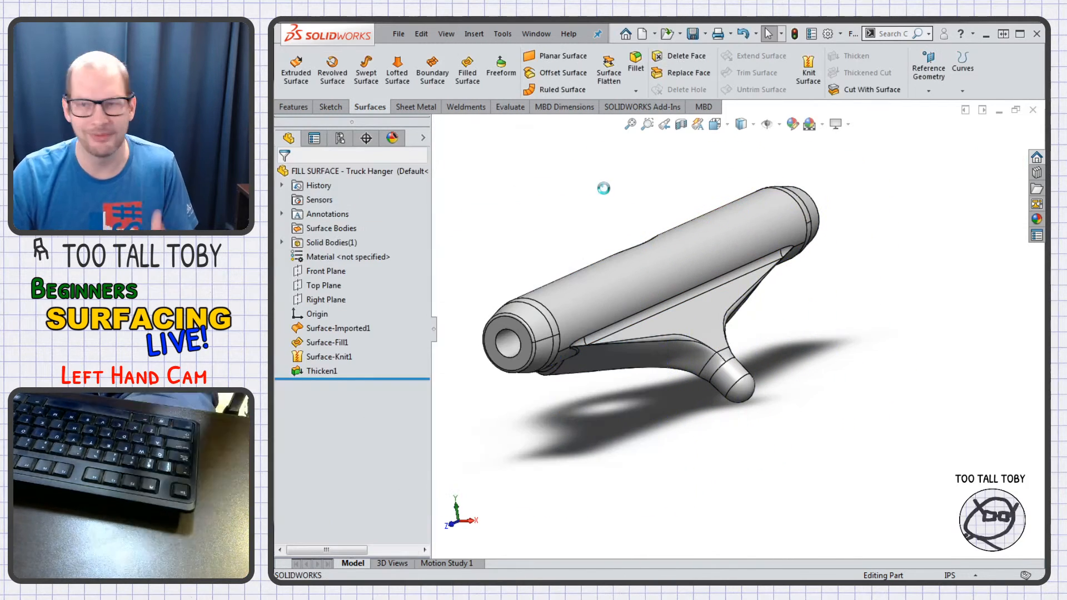
- Switch to the open Part2 document containing the two cylinders
{"action": "key", "text": "alt+Tab"}
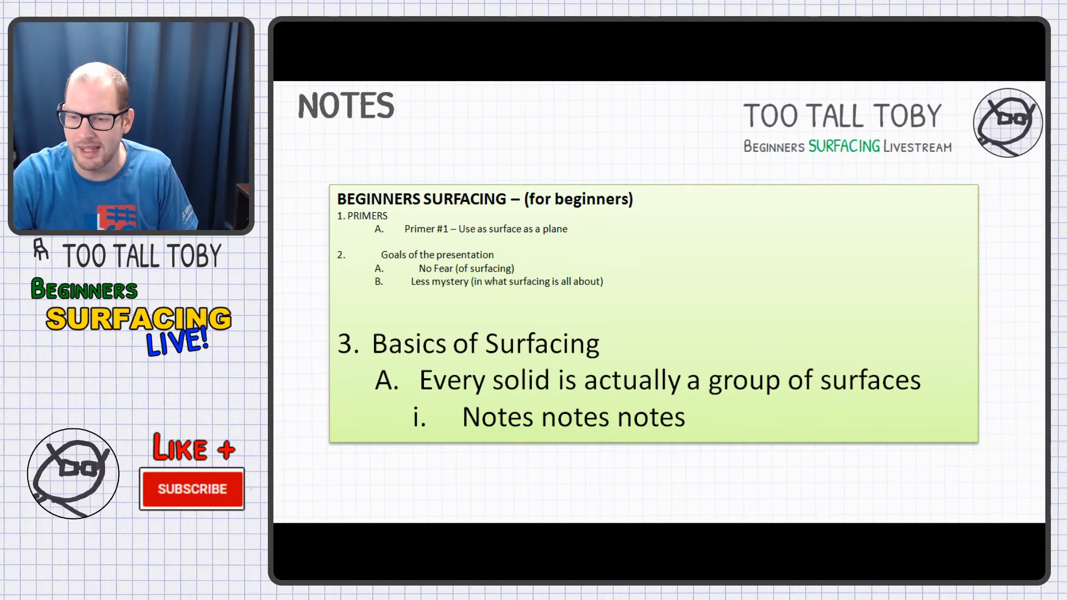
{"action": "key", "text": "alt+Tab"}
{"action": "key", "text": "ctrl+Tab"}
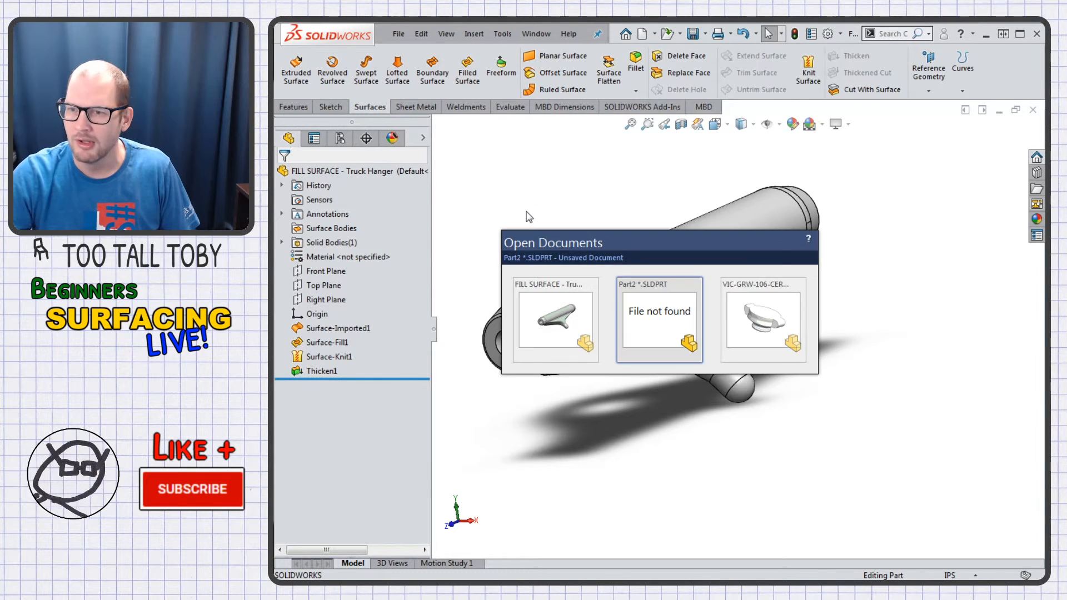
{"action": "key", "text": "ctrl+Tab"}
{"action": "key", "text": "ctrl+Tab"}
{"action": "key", "text": "ctrl+Tab"}
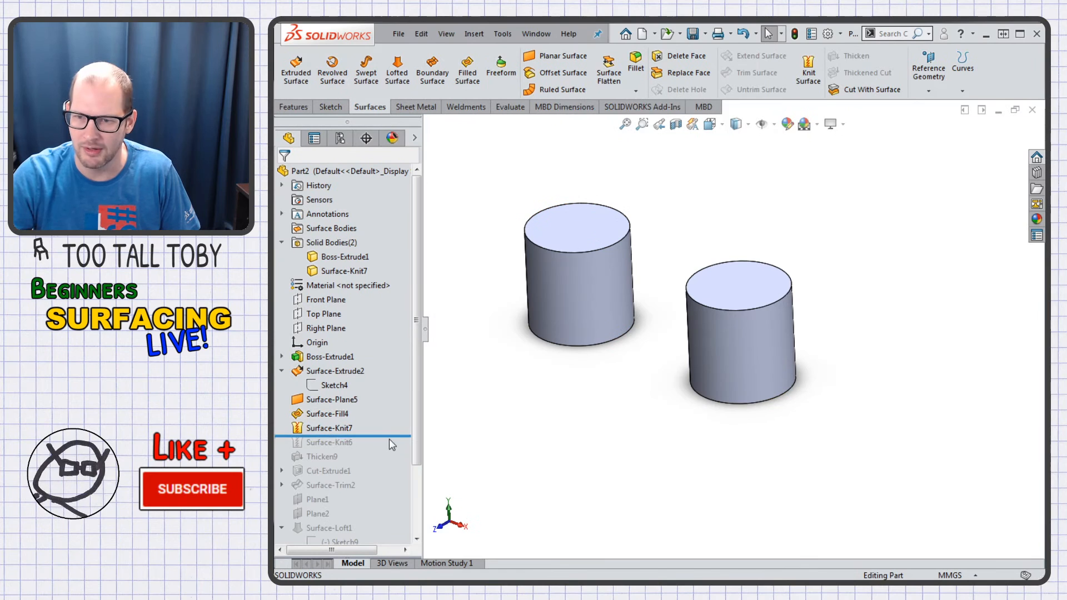
- Roll the Part2 feature history forward to the end of the tree and locate the lofted surface
{"action": "mouse_move", "coordinate": [396, 436]}
{"action": "left_mouse_down"}
{"action": "mouse_move", "coordinate": [400, 517]}
{"action": "mouse_move", "coordinate": [400, 453]}
{"action": "left_mouse_up"}
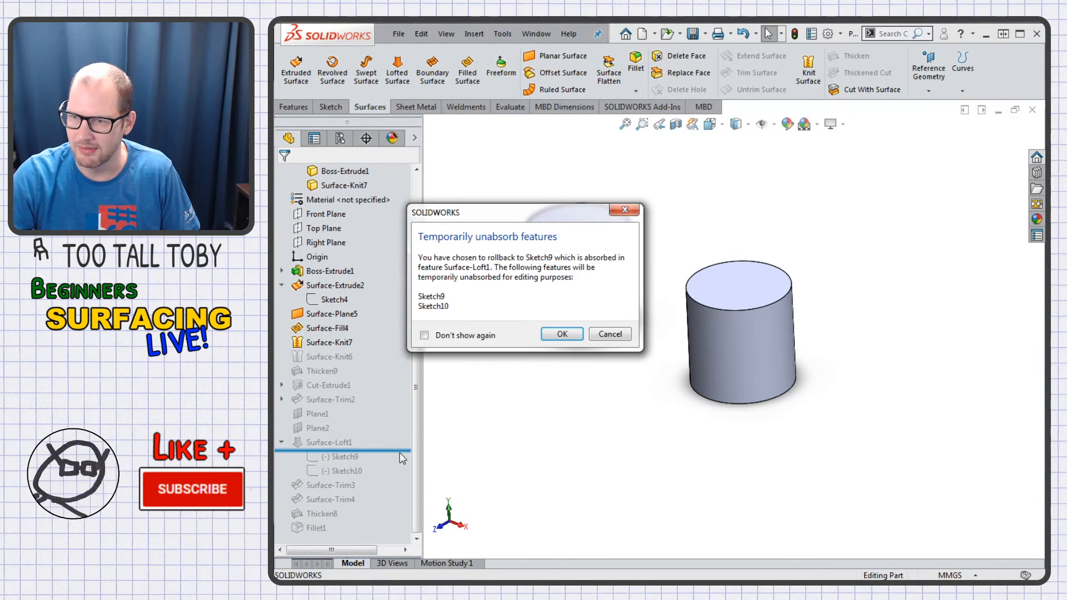
{"action": "left_click", "coordinate": [561, 334]}
{"action": "mouse_move", "coordinate": [376, 436]}
{"action": "left_mouse_down"}
{"action": "mouse_move", "coordinate": [392, 447]}
{"action": "mouse_move", "coordinate": [387, 399]}
{"action": "mouse_move", "coordinate": [378, 530]}
{"action": "mouse_move", "coordinate": [367, 534]}
{"action": "left_mouse_up"}
{"action": "left_click", "coordinate": [328, 443]}
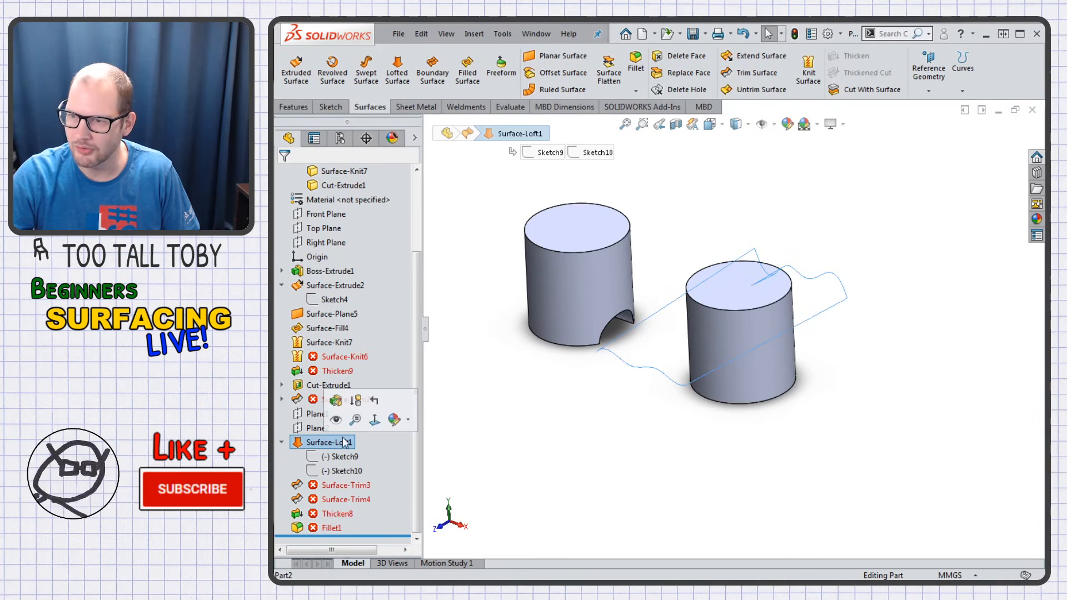
{"action": "left_click", "coordinate": [620, 429]}
- Remove the top and bottom faces of the uncut cylinder using Delete Face with the plain Delete option
{"action": "left_click", "coordinate": [724, 298]}
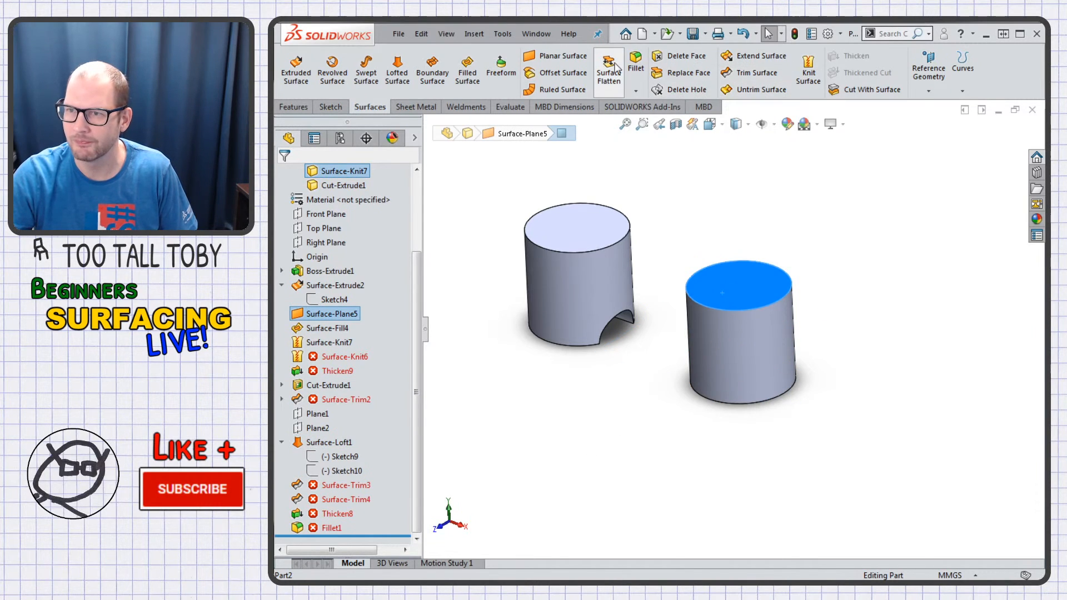
{"action": "left_click", "coordinate": [686, 56]}
{"action": "middle_click_drag", "start_coordinate": [757, 386], "coordinate": [728, 243]}
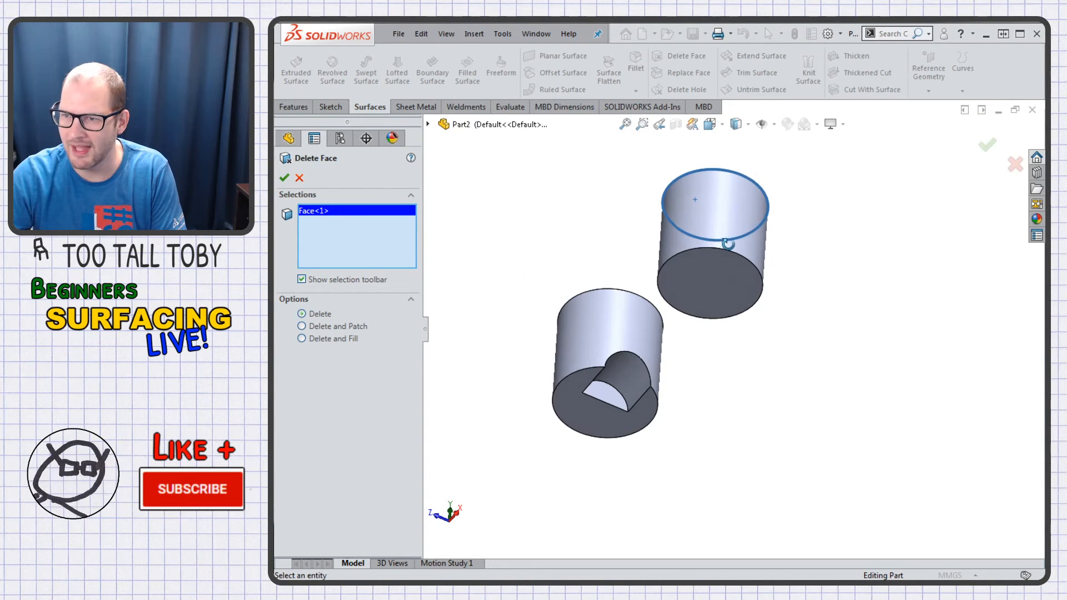
{"action": "left_click", "coordinate": [722, 281]}
{"action": "right_click", "coordinate": [723, 281]}
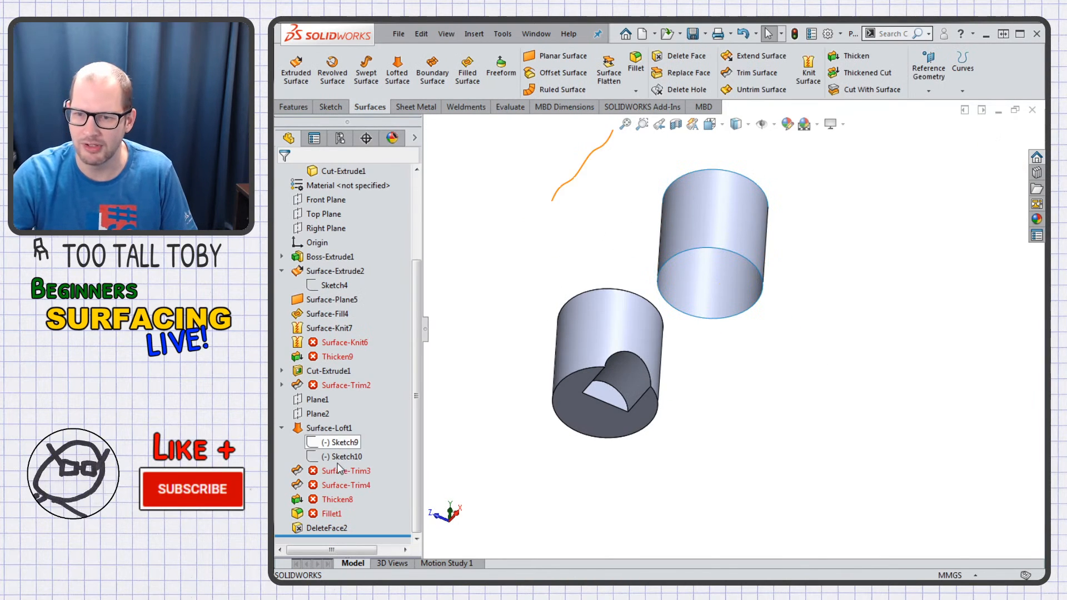
{"action": "left_click", "coordinate": [329, 428]}
{"action": "mouse_move", "coordinate": [810, 262]}
{"action": "middle_mouse_down"}
{"action": "mouse_move", "coordinate": [833, 312]}
{"action": "mouse_move", "coordinate": [840, 402]}
{"action": "middle_mouse_up"}
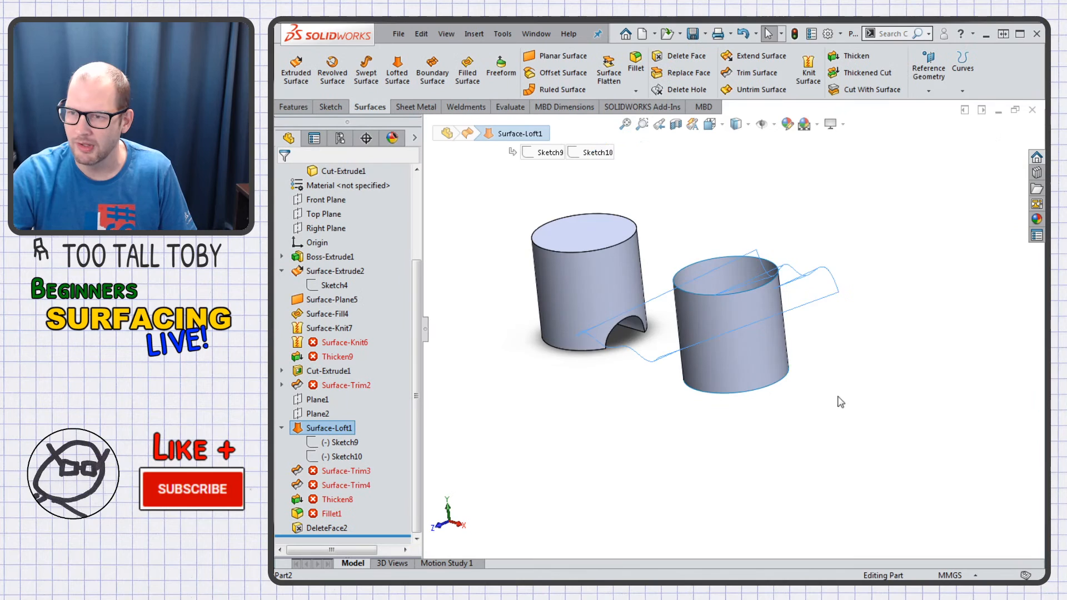
{"action": "scroll", "coordinate": [723, 326], "scroll_direction": "down", "scroll_amount": 3}
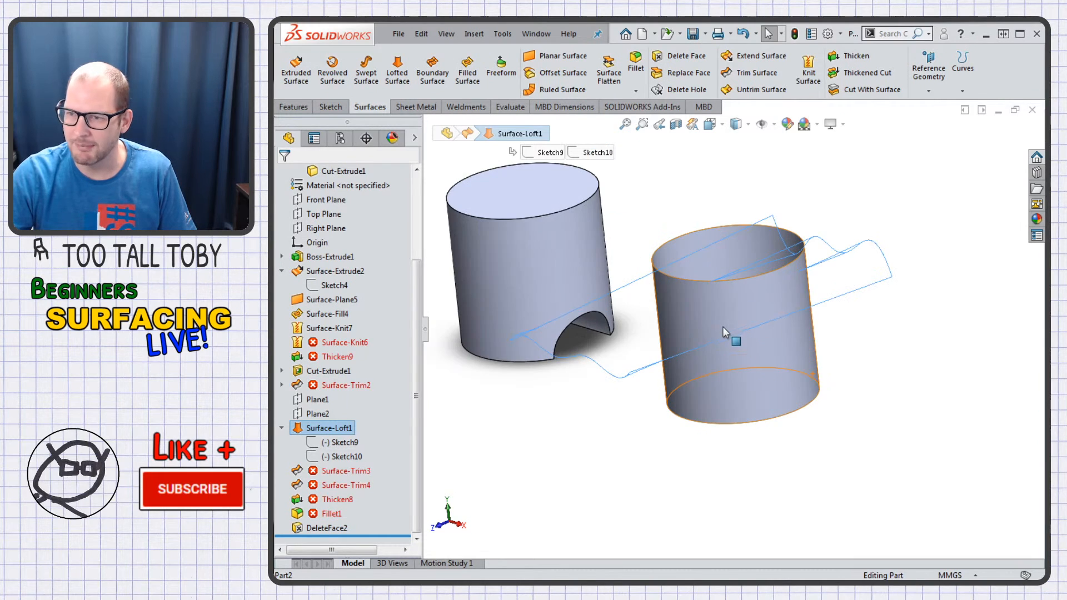
{"action": "left_click", "coordinate": [871, 90]}
{"action": "key", "text": "Escape"}
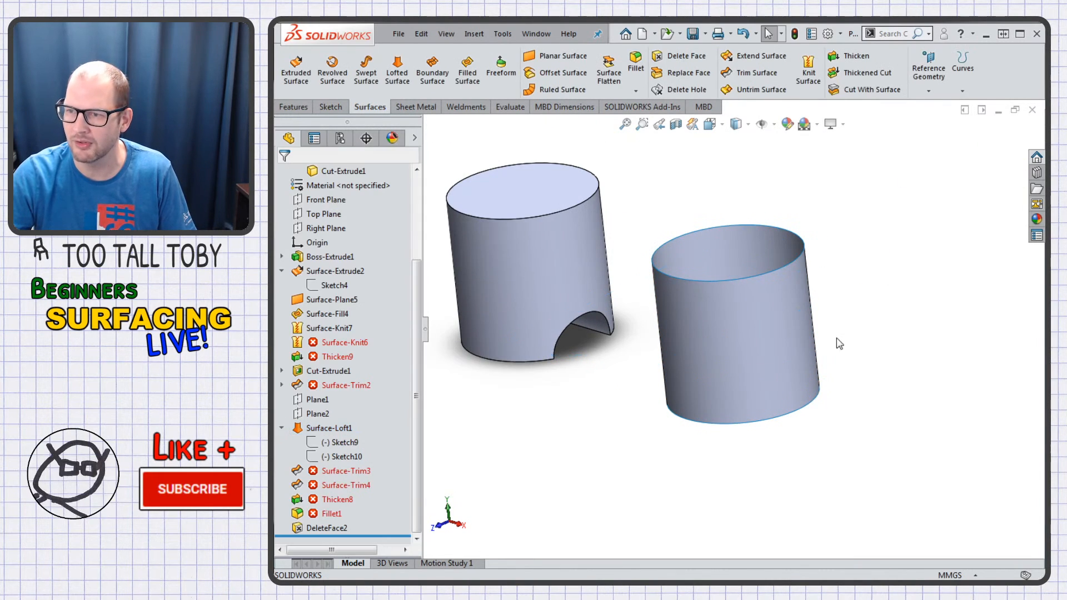
- Trim the open cylinder surface with Surface-Loft1 as the trim tool, keeping the portion below the wavy loft
{"action": "left_click", "coordinate": [329, 428]}
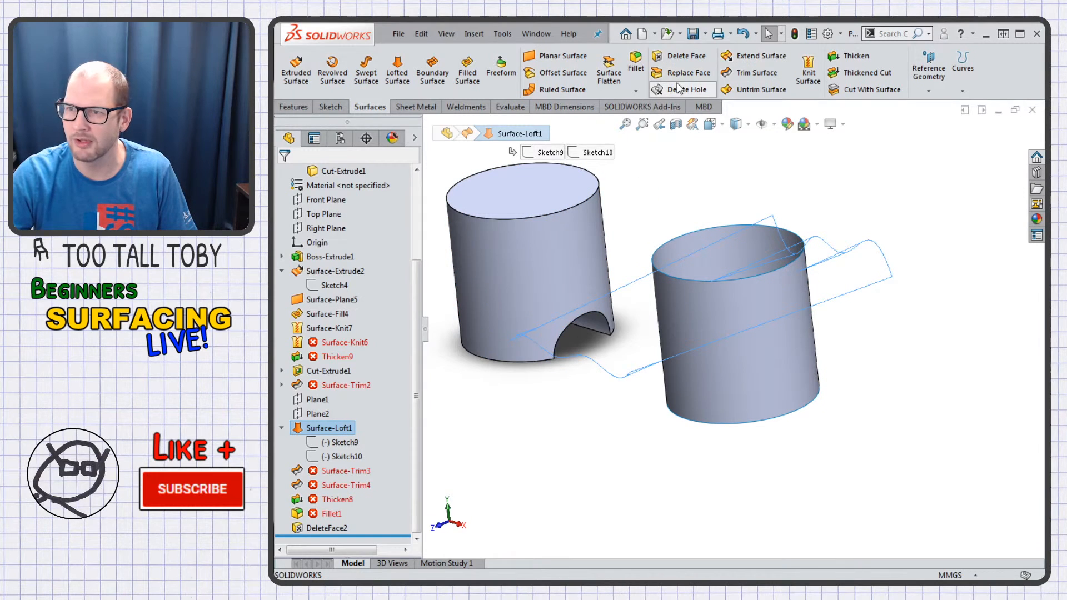
{"action": "left_click", "coordinate": [756, 73]}
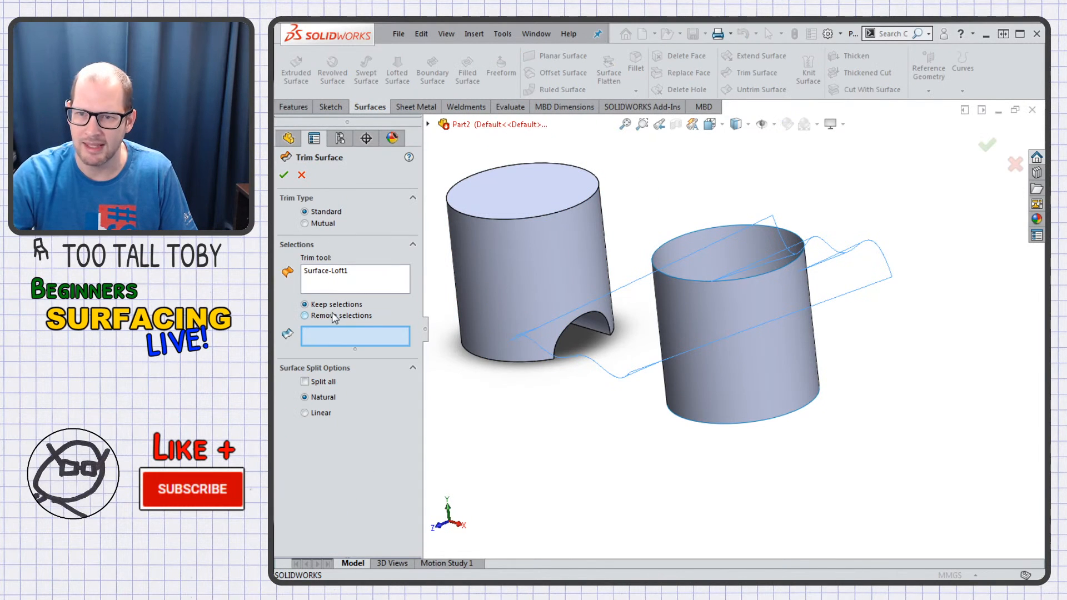
{"action": "left_click", "coordinate": [786, 388]}
{"action": "key", "text": "Return"}
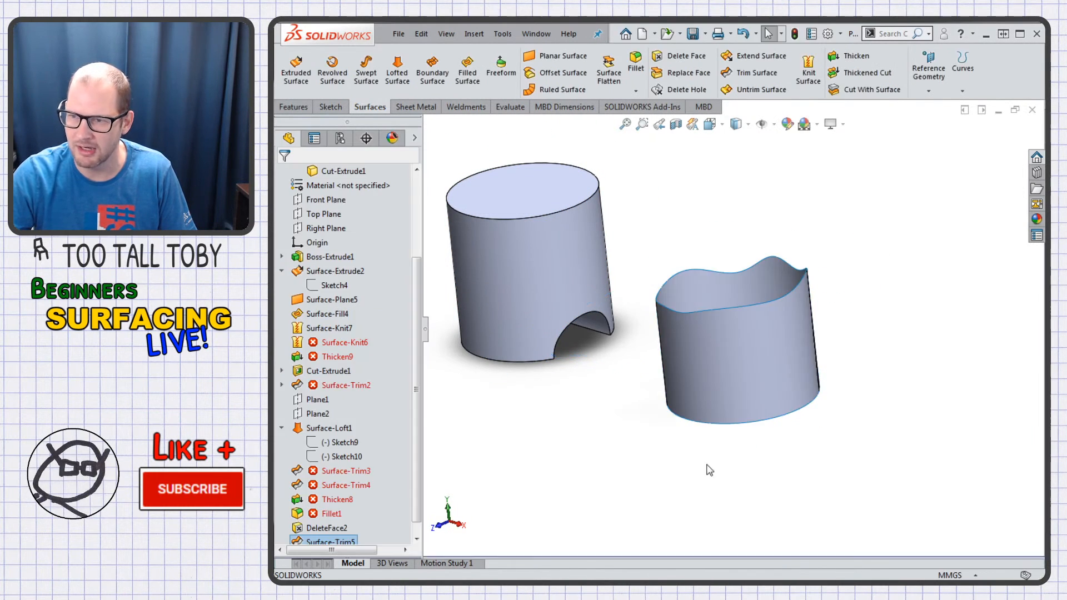
- Trim the wavy-edged cylinder surface with the Front Plane as the trim tool, keeping its front portion
{"action": "left_click", "coordinate": [326, 185]}
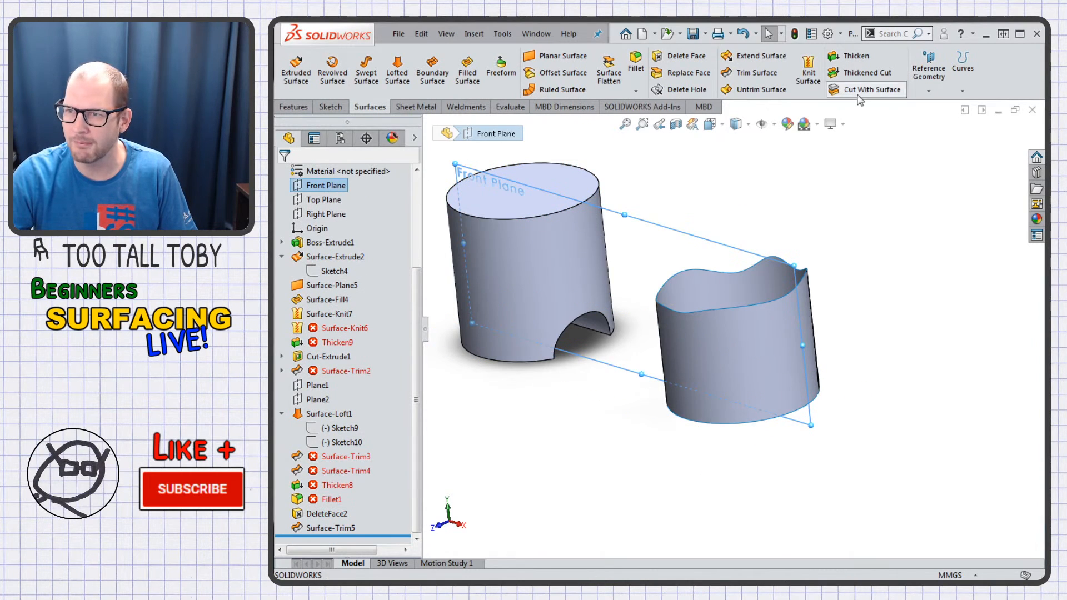
{"action": "left_click", "coordinate": [756, 73]}
{"action": "left_click", "coordinate": [733, 348]}
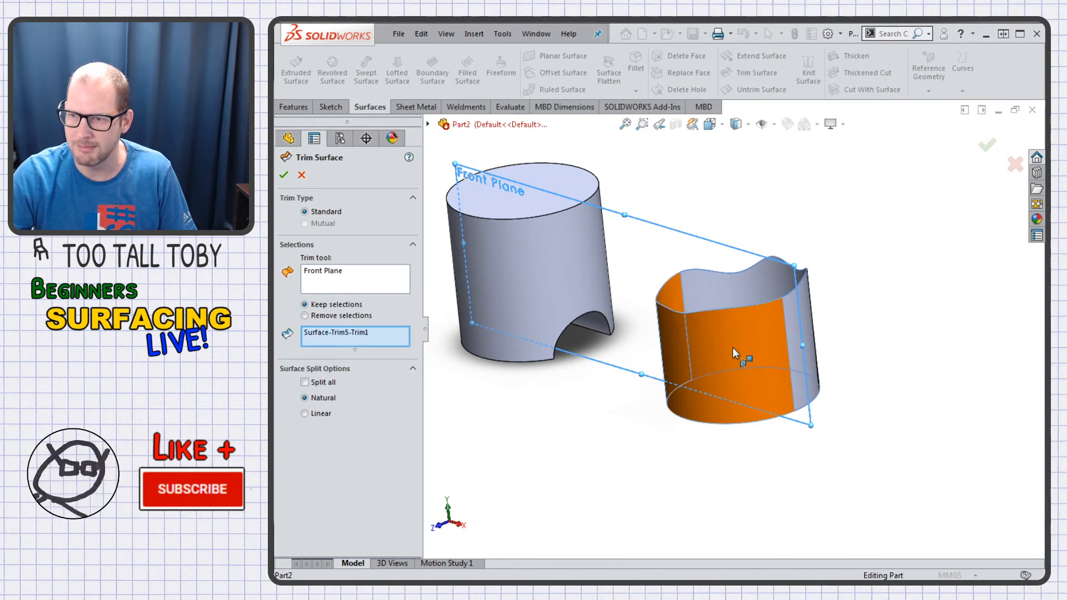
{"action": "right_click", "coordinate": [722, 391]}
{"action": "middle_click_drag", "start_coordinate": [678, 342], "coordinate": [656, 397]}
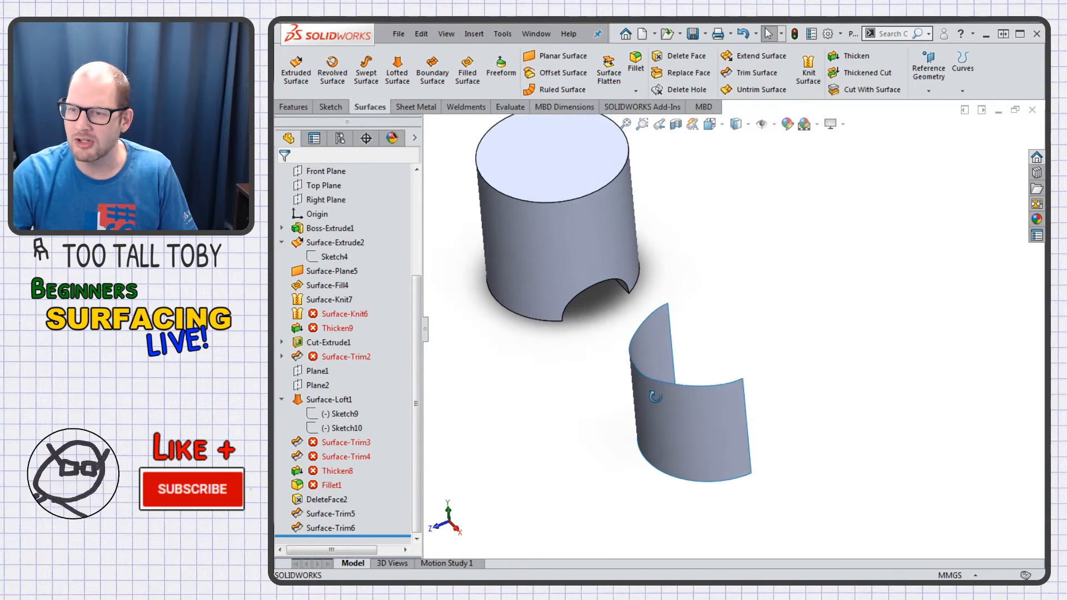
- Thicken the trimmed front half of the wavy-edged cylinder surface into a solid wall 1 mm thick
{"action": "scroll", "coordinate": [657, 367], "scroll_direction": "down", "scroll_amount": 6}
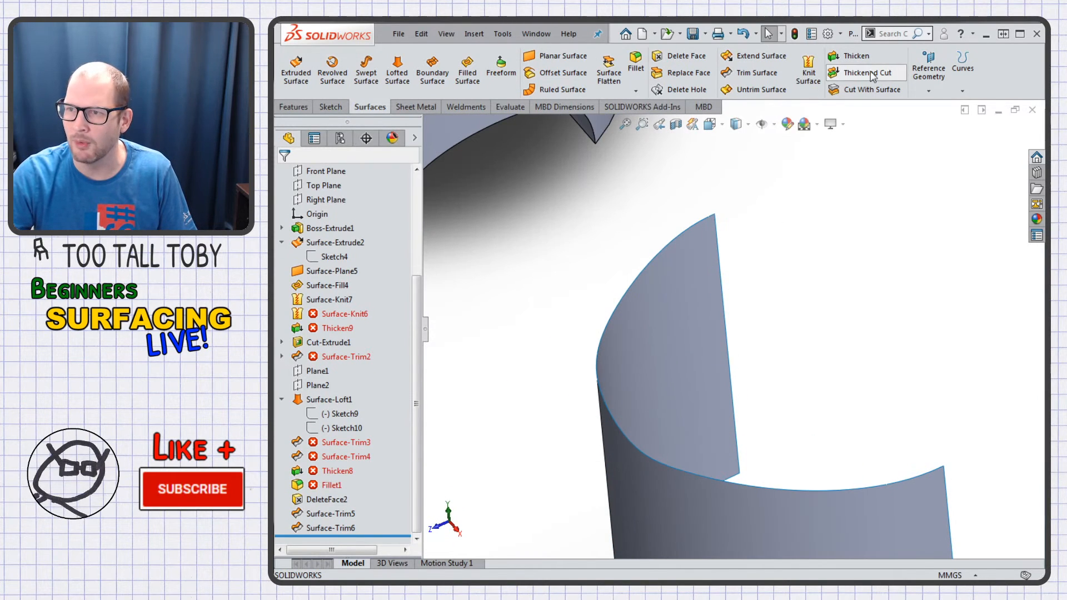
{"action": "left_click", "coordinate": [850, 56]}
{"action": "left_click", "coordinate": [617, 344]}
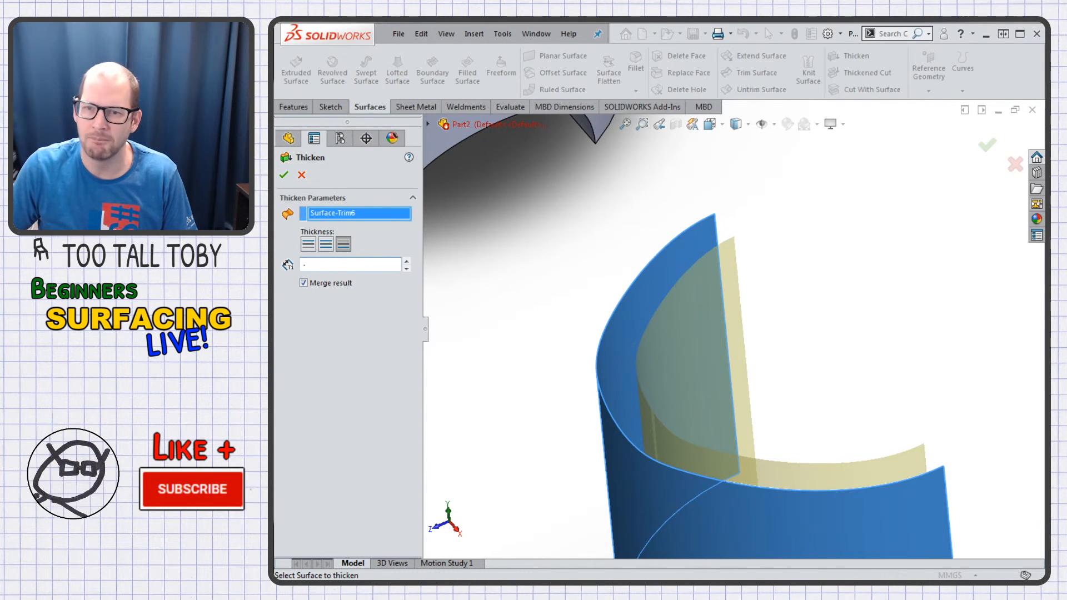
{"action": "type", "text": ".1"}
{"action": "key", "text": "Return"}
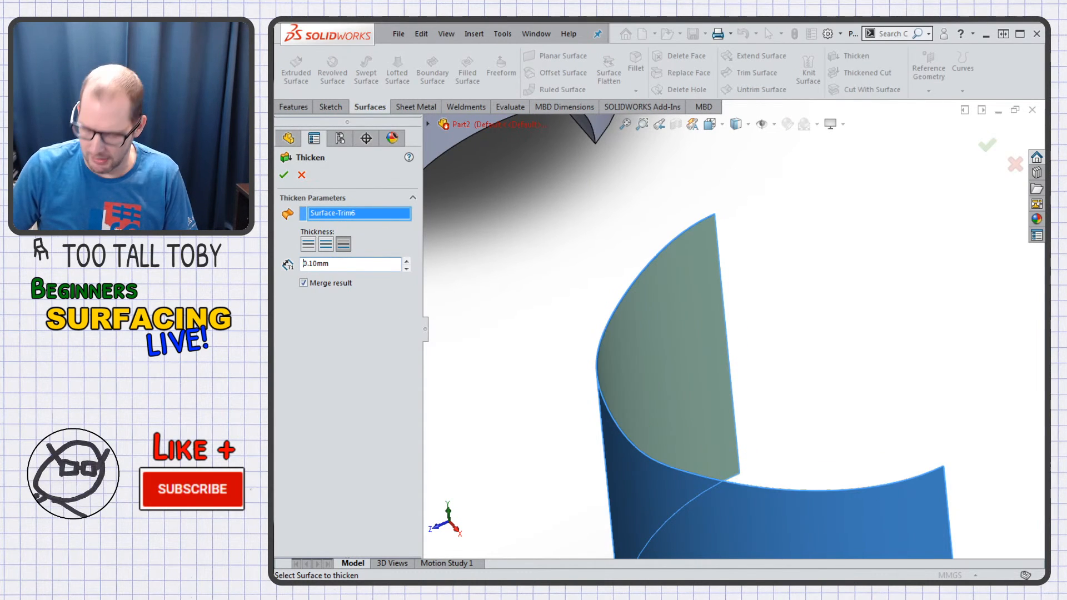
{"action": "type", "text": "3"}
{"action": "key", "text": "Return"}
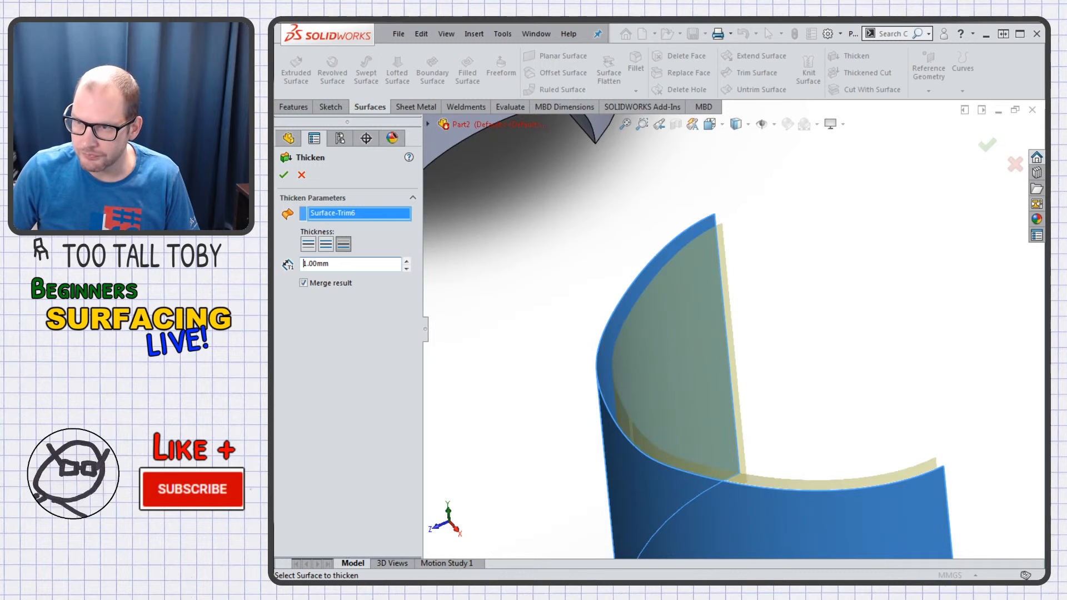
{"action": "key", "text": "Return"}
- Examine the thickened wall's wavy upper face up close and from the front view to see how its inner and outer edges relate
{"action": "scroll", "coordinate": [721, 217], "scroll_direction": "down", "scroll_amount": 5}
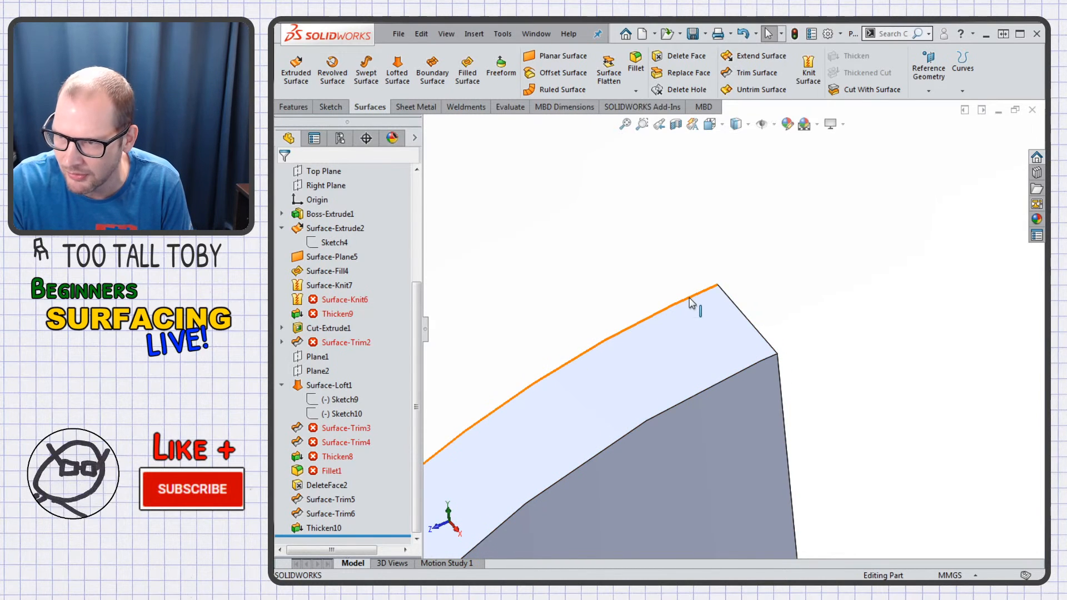
{"action": "scroll", "coordinate": [791, 444], "scroll_direction": "up", "scroll_amount": 5}
{"action": "scroll", "coordinate": [792, 443], "scroll_direction": "up", "scroll_amount": 3}
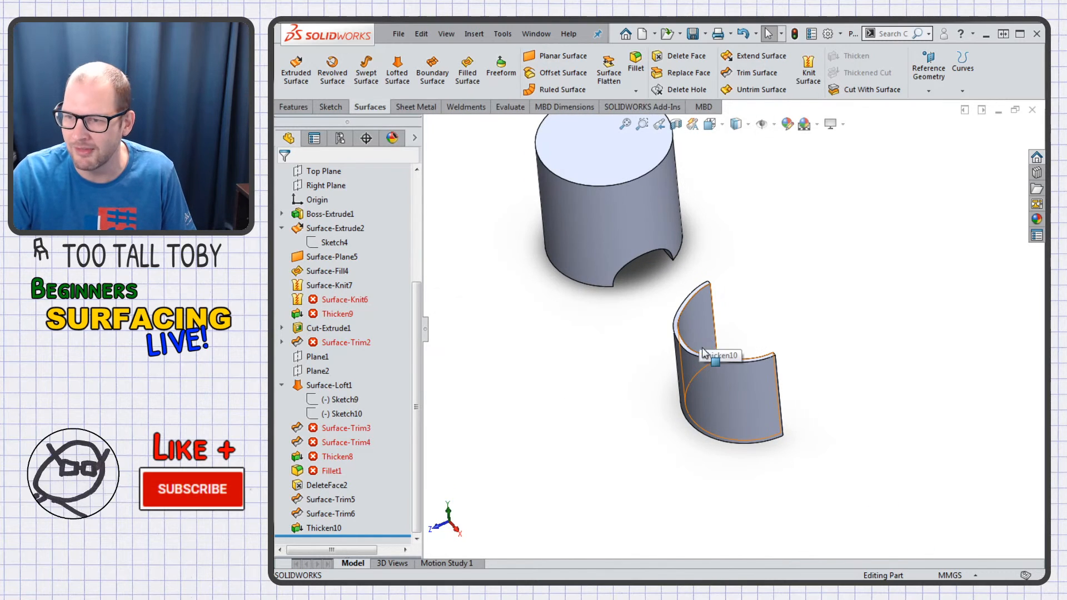
{"action": "key", "text": "ctrl+1"}
{"action": "scroll", "coordinate": [906, 285], "scroll_direction": "down", "scroll_amount": 3}
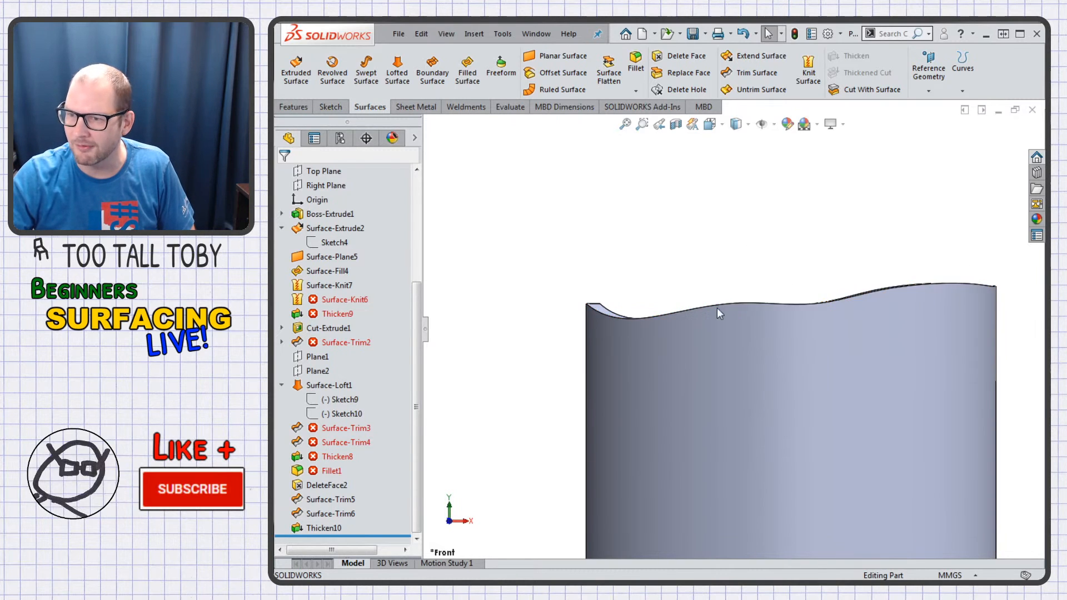
{"action": "scroll", "coordinate": [608, 313], "scroll_direction": "down", "scroll_amount": 2}
{"action": "scroll", "coordinate": [608, 312], "scroll_direction": "down", "scroll_amount": 1}
{"action": "left_click", "coordinate": [639, 325]}
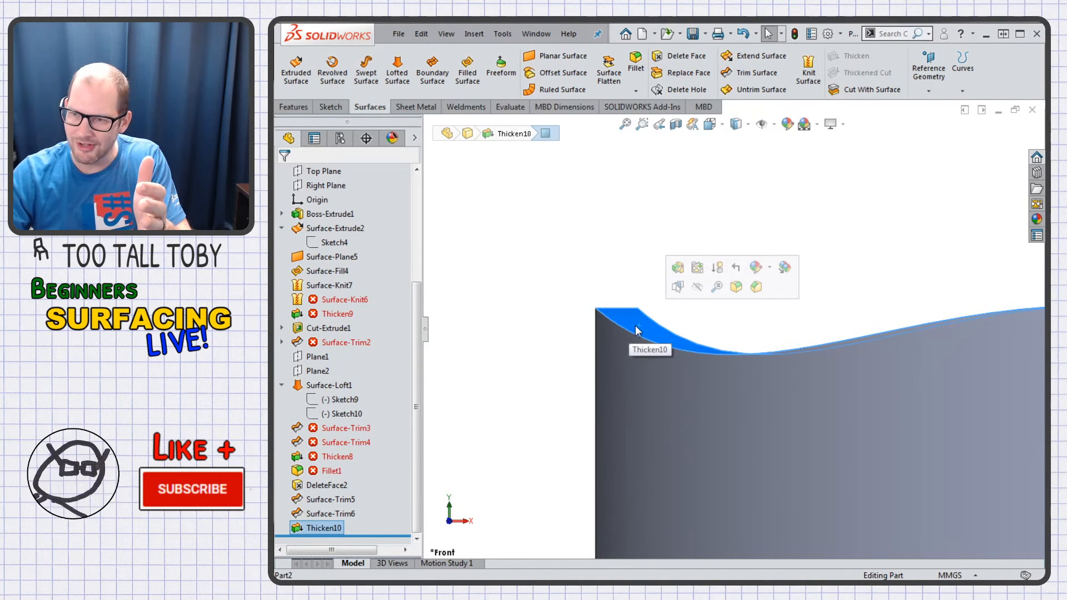
{"action": "left_click", "coordinate": [595, 291]}
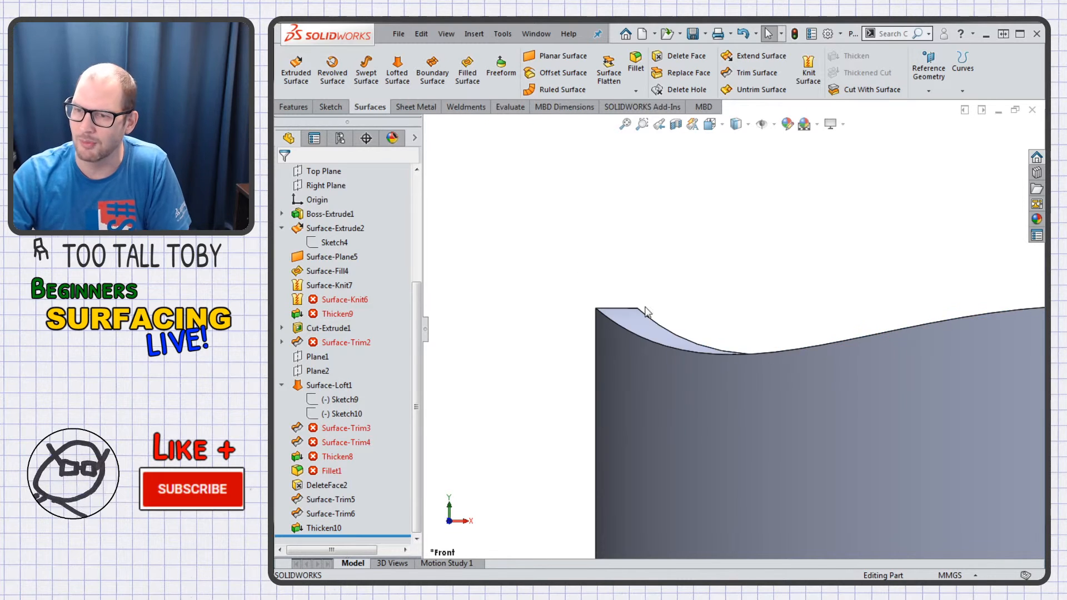
{"action": "scroll", "coordinate": [801, 334], "scroll_direction": "up", "scroll_amount": 3}
{"action": "middle_click_drag", "start_coordinate": [794, 362], "coordinate": [637, 332]}
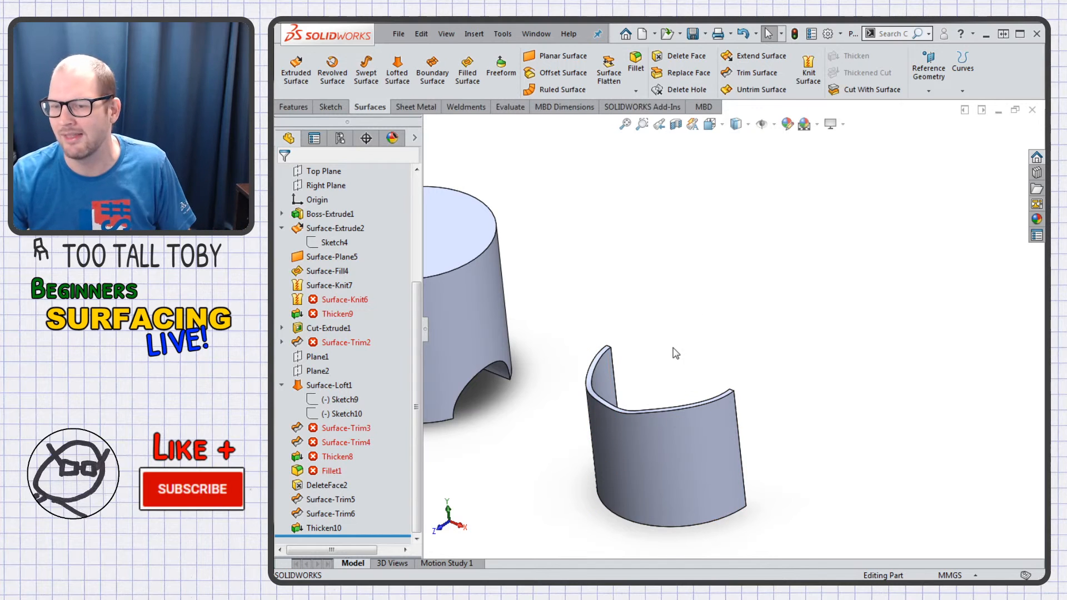
- Roll the Part2 feature history back from the end of the tree to around Surface-Knit6
{"action": "left_click_drag", "start_coordinate": [389, 536], "coordinate": [392, 303]}
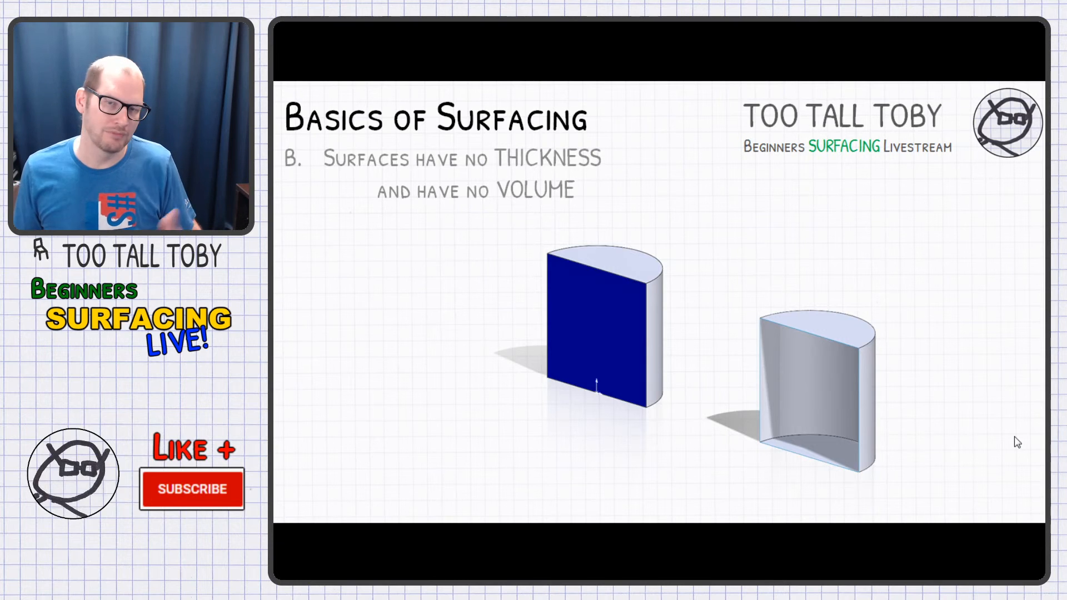
{"action": "key", "text": "Right"}
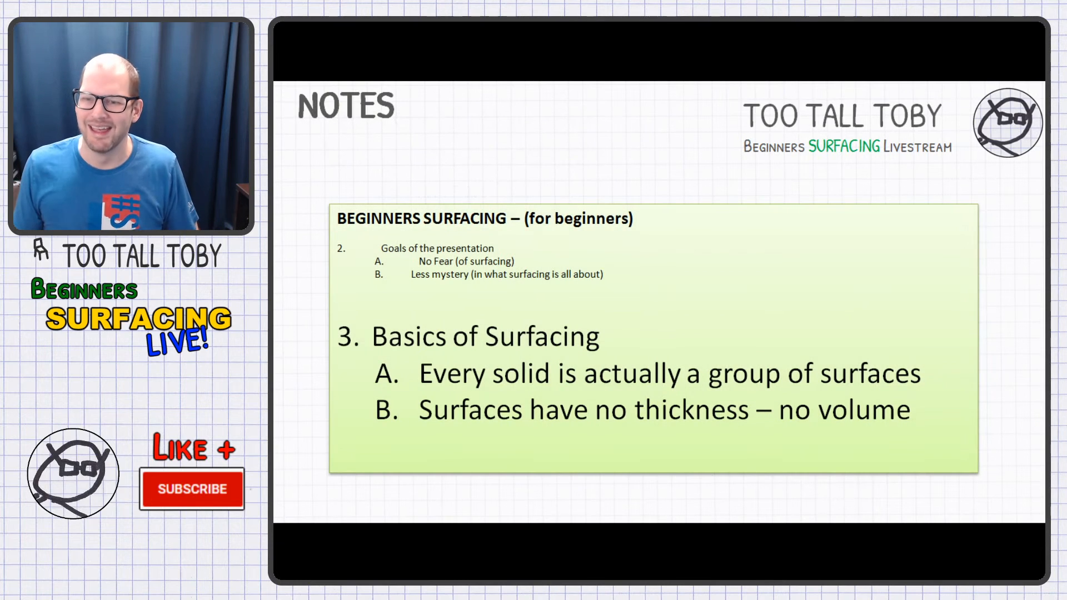
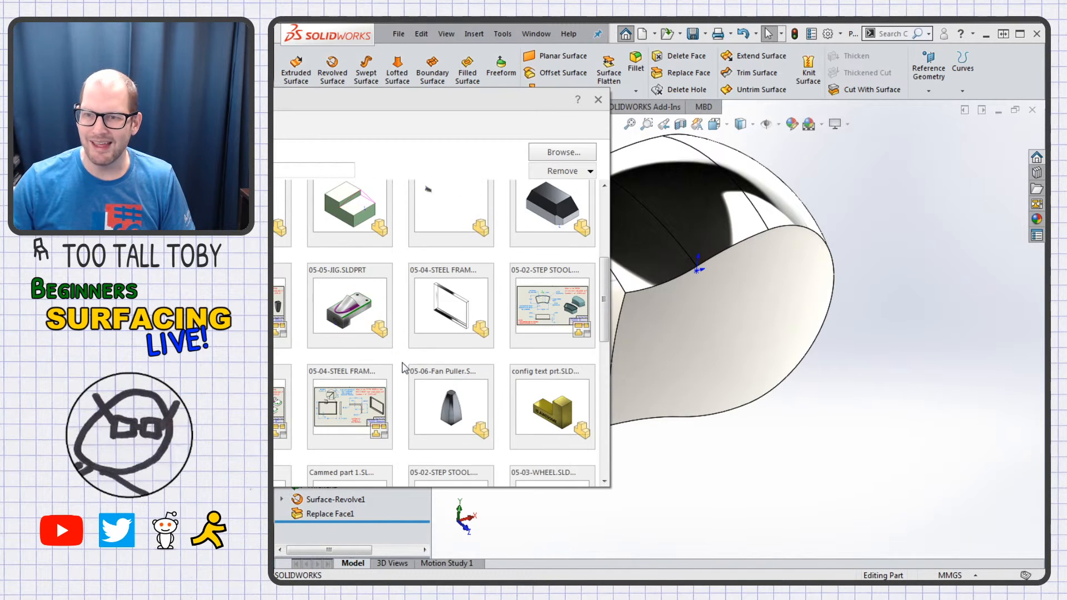
- Open the recent part "CURVES - 3 way chamfer", turn off RealView graphics, and bring the whole chamfered block into view
{"action": "left_click", "coordinate": [582, 209]}
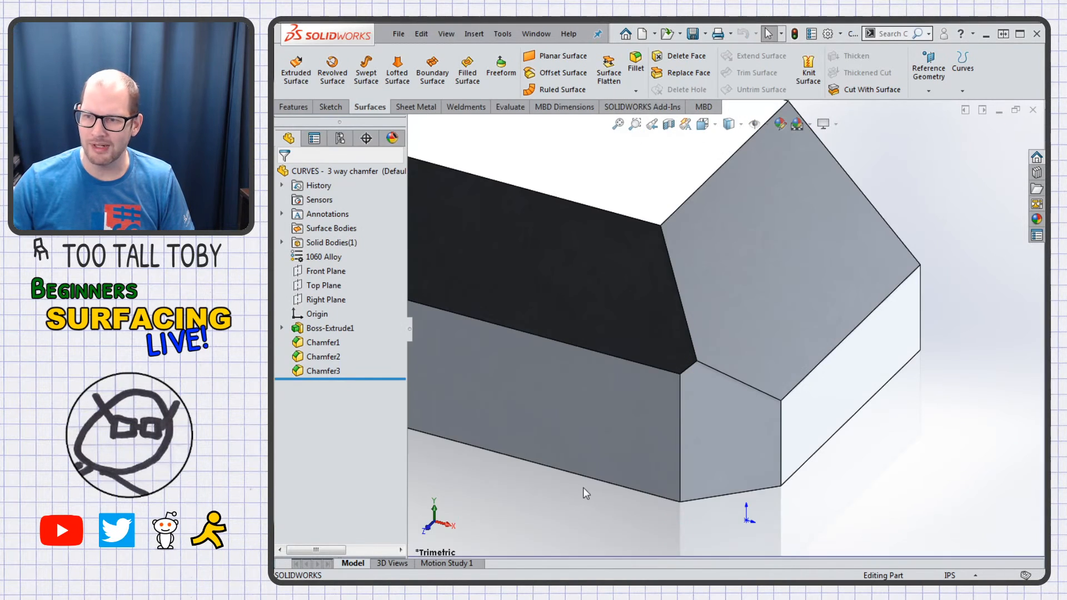
{"action": "scroll", "coordinate": [779, 235], "scroll_direction": "up", "scroll_amount": 8}
{"action": "scroll", "coordinate": [679, 410], "scroll_direction": "down", "scroll_amount": 4}
{"action": "middle_click_drag", "start_coordinate": [678, 410], "coordinate": [693, 333]}
{"action": "left_click", "coordinate": [825, 124]}
{"action": "left_click", "coordinate": [844, 143]}
{"action": "middle_click_drag", "start_coordinate": [780, 442], "coordinate": [795, 399]}
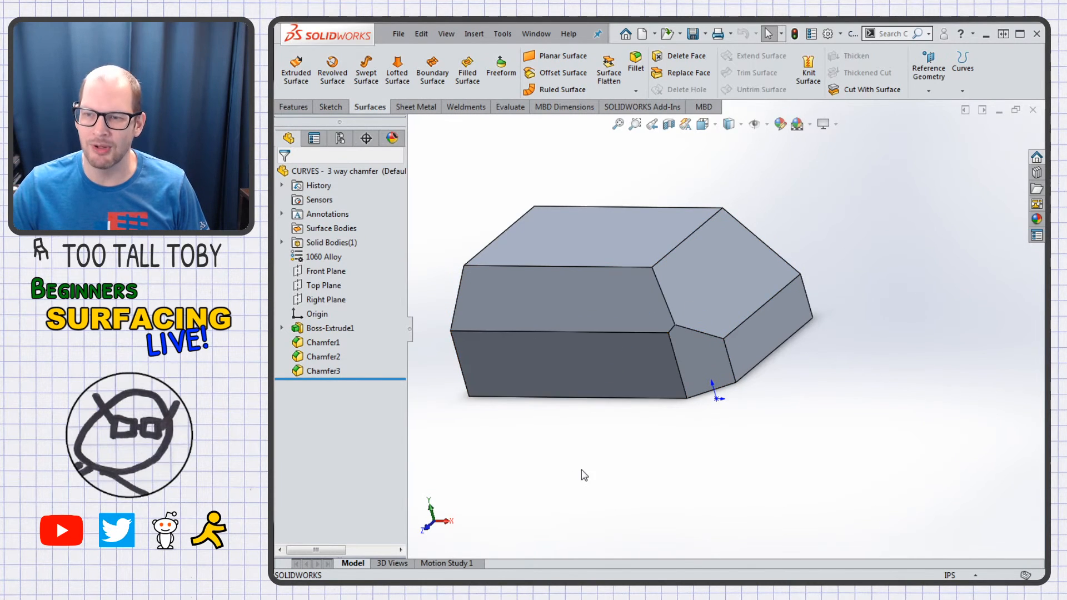
- Sketch a line on the long front chamfer face joining its upper and lower corners nearest the three-way chamfer corner
{"action": "scroll", "coordinate": [633, 321], "scroll_direction": "down", "scroll_amount": 4}
{"action": "left_click", "coordinate": [642, 272]}
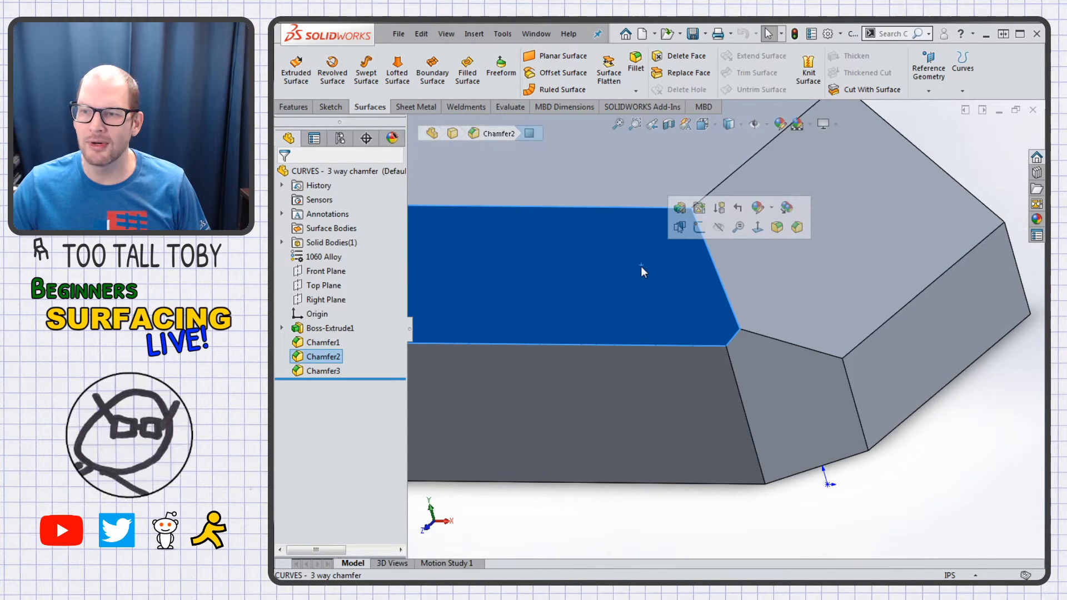
{"action": "left_click", "coordinate": [699, 229]}
{"action": "key", "text": "s"}
{"action": "left_click", "coordinate": [703, 244]}
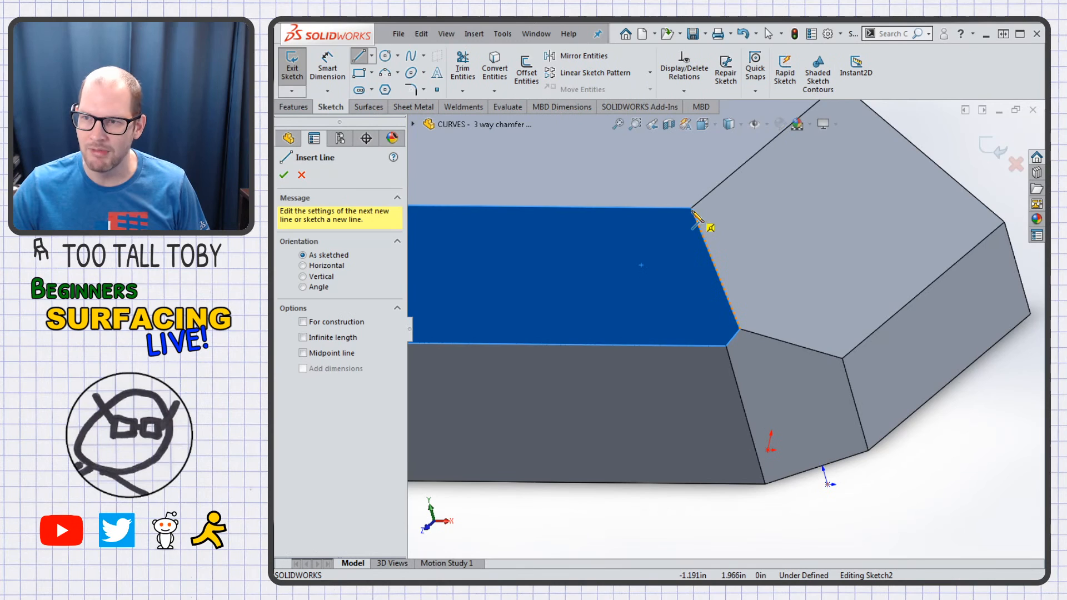
{"action": "left_click", "coordinate": [693, 209]}
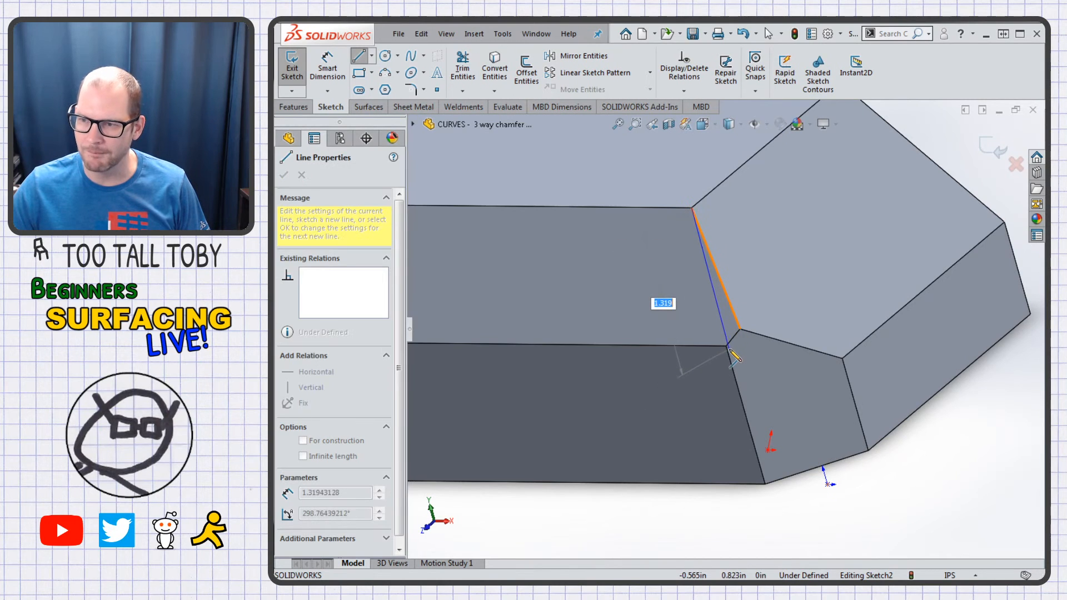
{"action": "left_click", "coordinate": [726, 347]}
{"action": "key", "text": "Escape"}
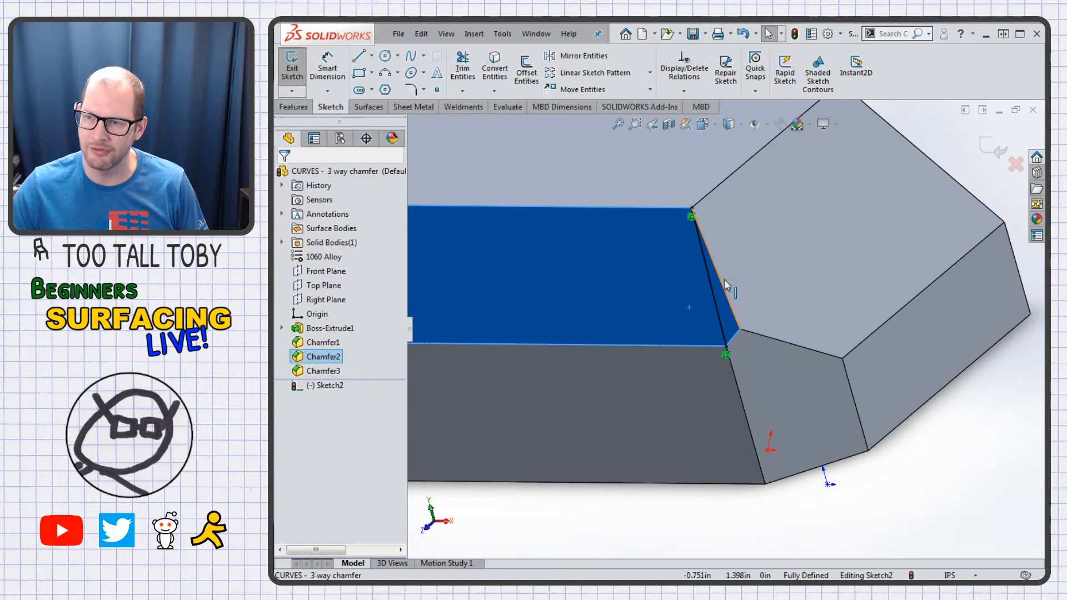
- Split the long front chamfer face along the sketched line with a projection Split Line, and check the two resulting faces
{"action": "left_click", "coordinate": [294, 107]}
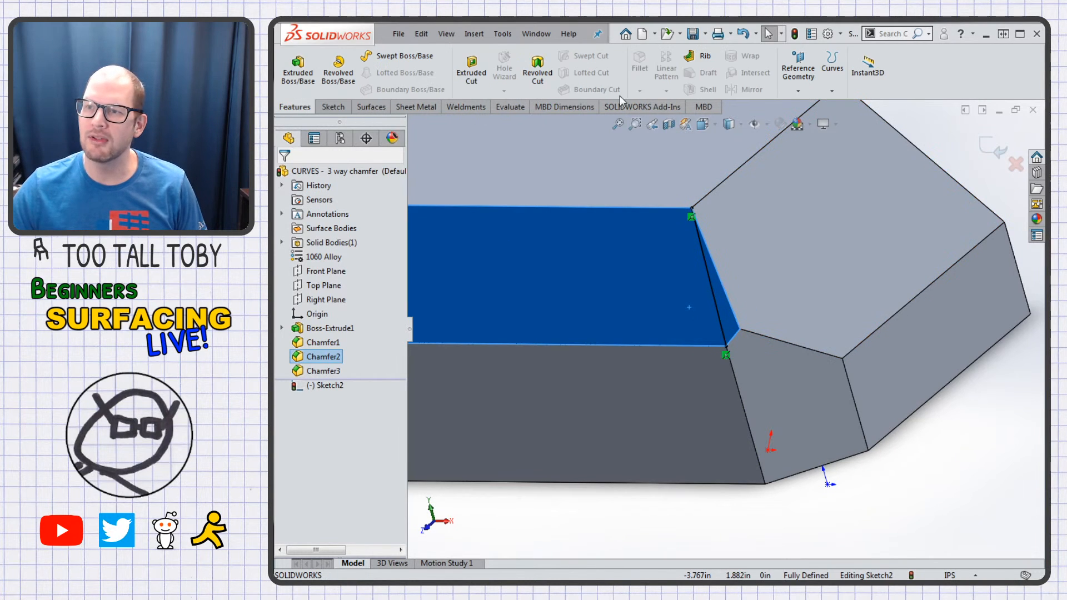
{"action": "left_click", "coordinate": [835, 84]}
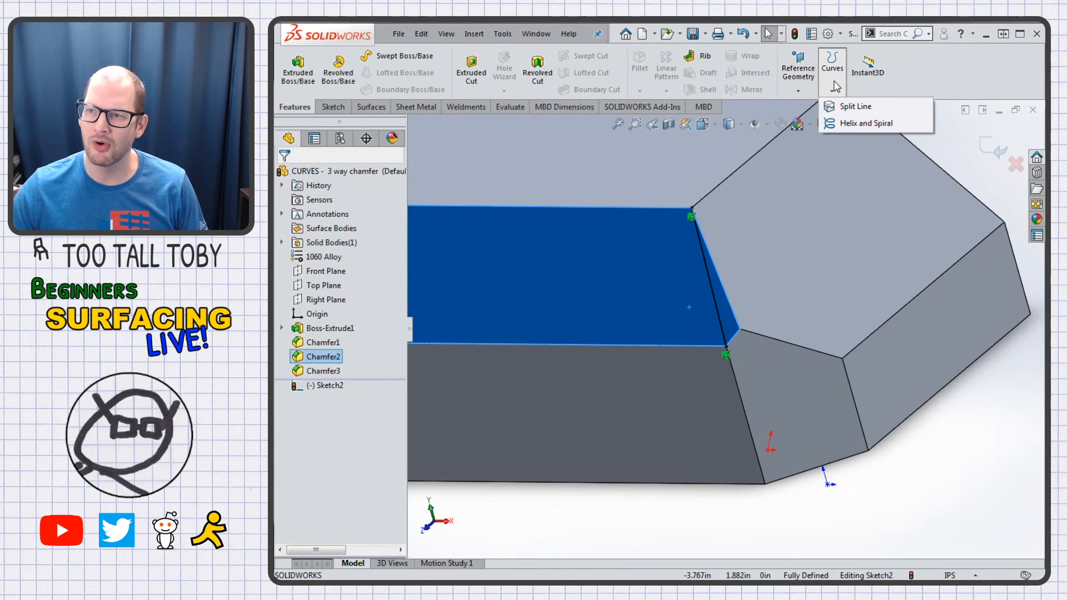
{"action": "left_click", "coordinate": [856, 106]}
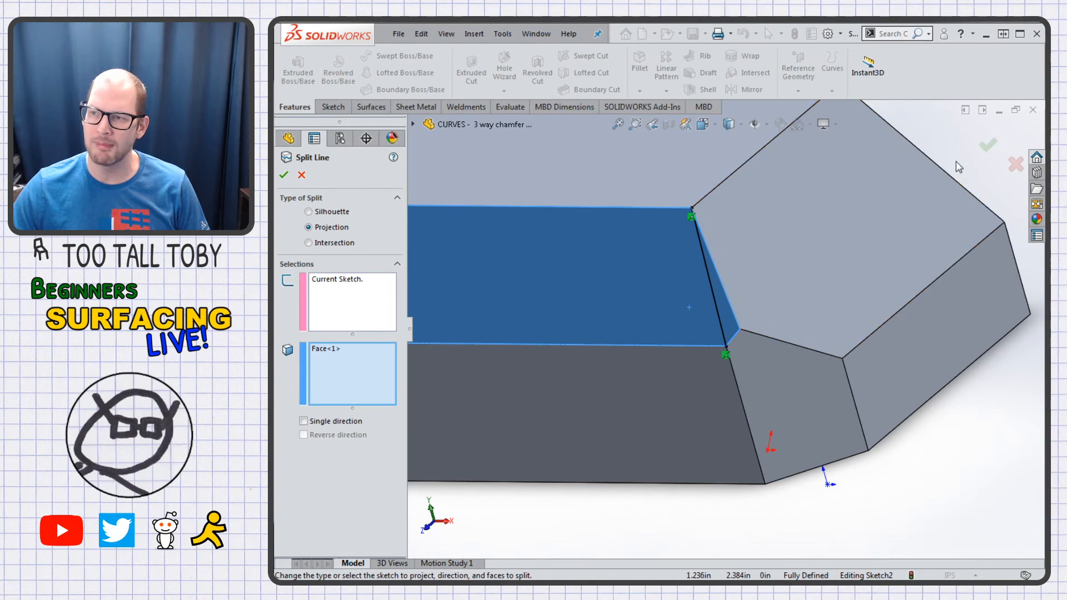
{"action": "left_click", "coordinate": [988, 146]}
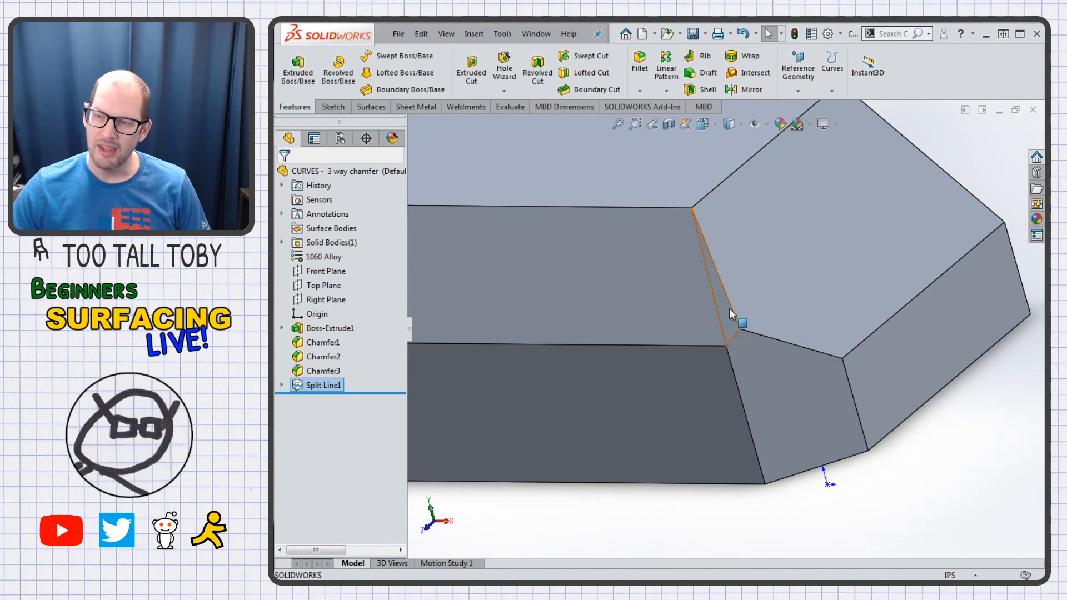
{"action": "scroll", "coordinate": [730, 310], "scroll_direction": "down", "scroll_amount": 3}
{"action": "left_click", "coordinate": [728, 341]}
{"action": "left_click", "coordinate": [634, 356]}
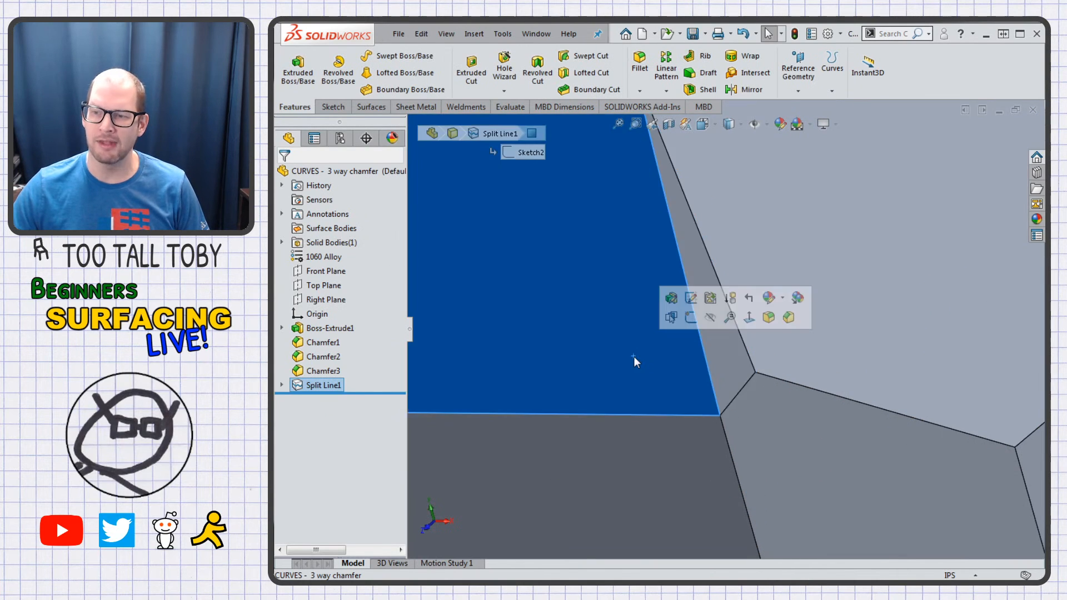
{"action": "left_click", "coordinate": [722, 374]}
{"action": "left_click", "coordinate": [624, 379]}
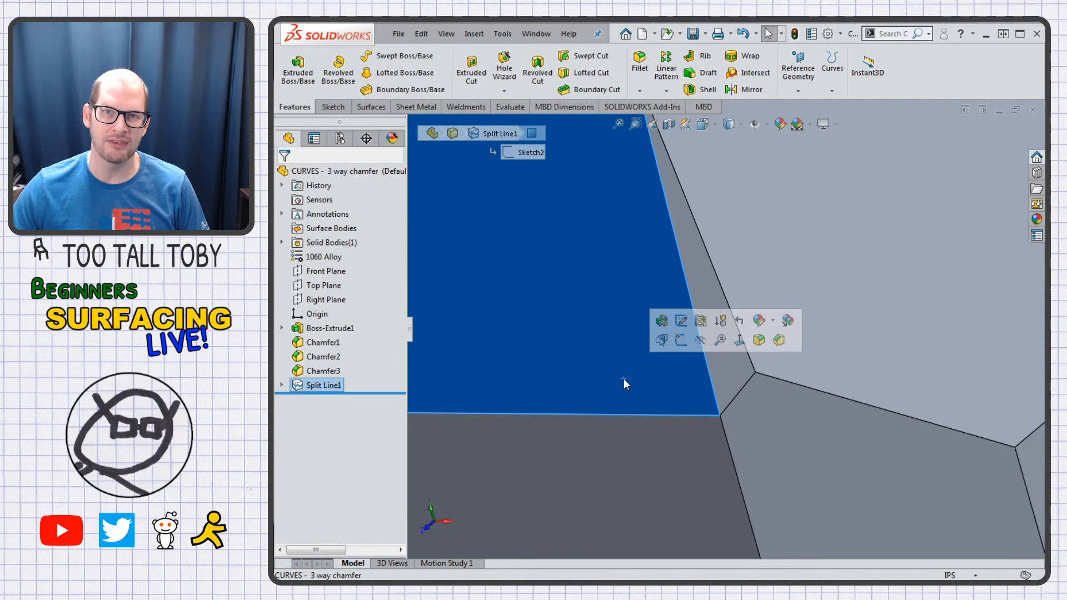
- Sketch a line across the upper part of the vertical corner chamfer face, from the first split line's lower end to the opposite upper corner
{"action": "middle_click_drag", "start_coordinate": [744, 374], "coordinate": [778, 423]}
{"action": "left_click", "coordinate": [776, 414]}
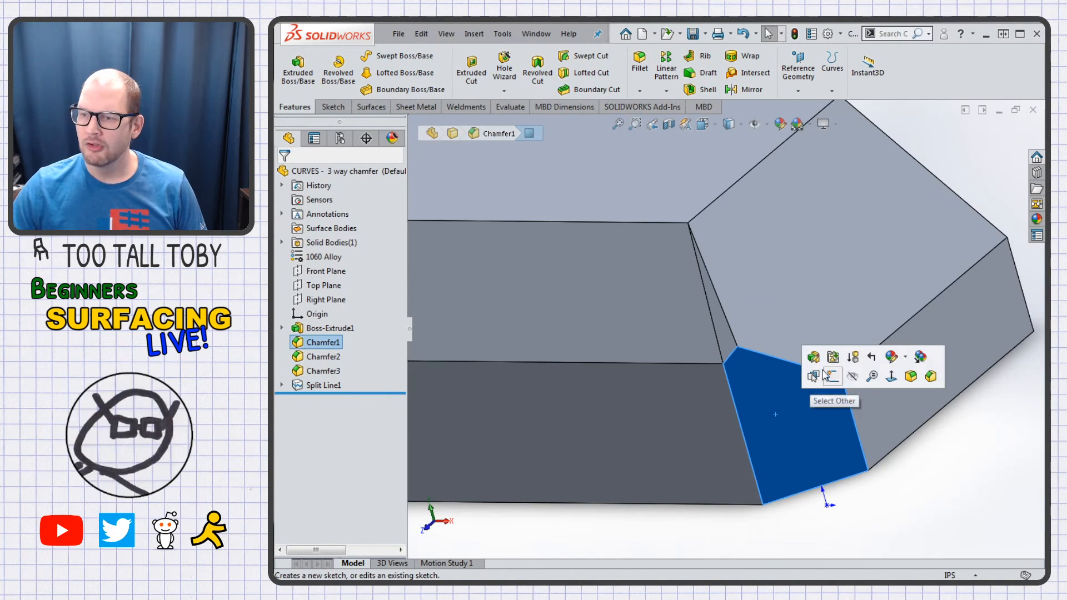
{"action": "left_click", "coordinate": [832, 377]}
{"action": "key", "text": "s"}
{"action": "left_click", "coordinate": [800, 392]}
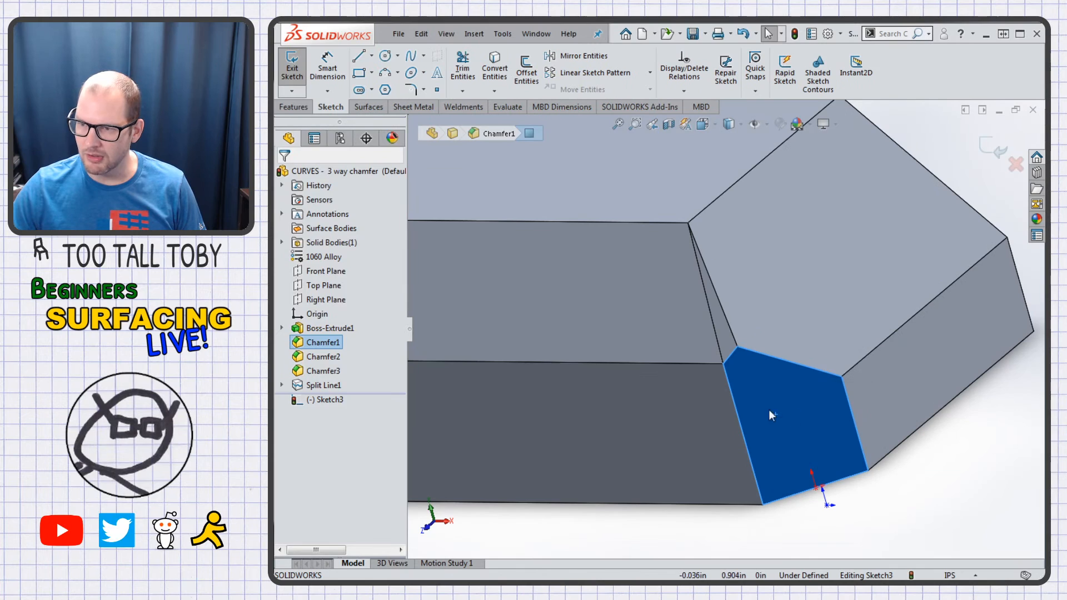
{"action": "left_click", "coordinate": [723, 364]}
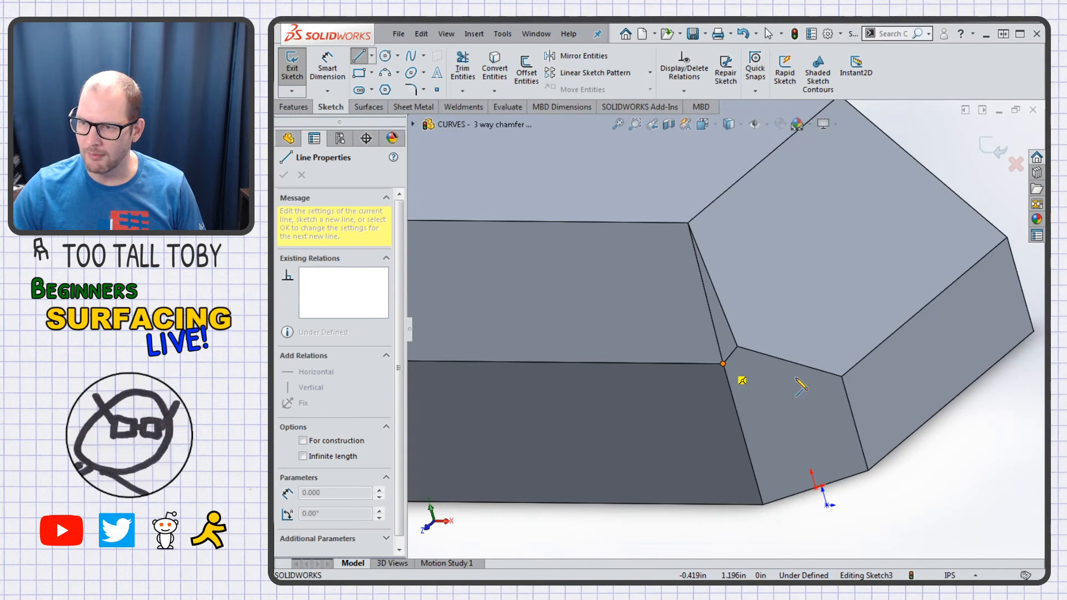
{"action": "left_click", "coordinate": [842, 376]}
{"action": "key", "text": "Escape"}
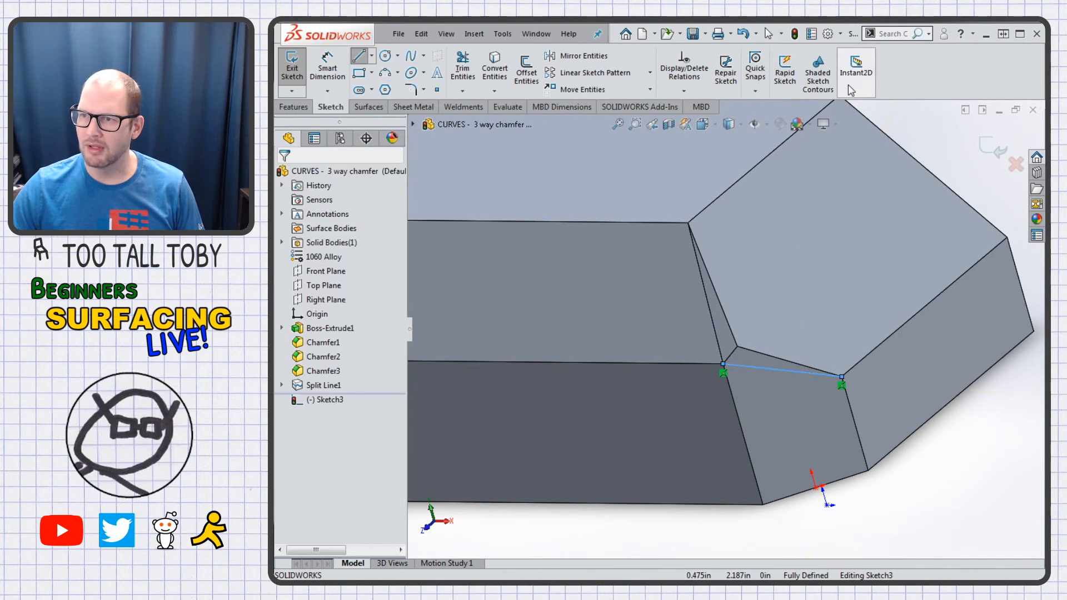
- Split the vertical corner chamfer face along its sketched line with a projection Split Line
{"action": "left_click", "coordinate": [369, 107]}
{"action": "left_click", "coordinate": [964, 86]}
{"action": "left_click", "coordinate": [986, 106]}
{"action": "left_click", "coordinate": [788, 424]}
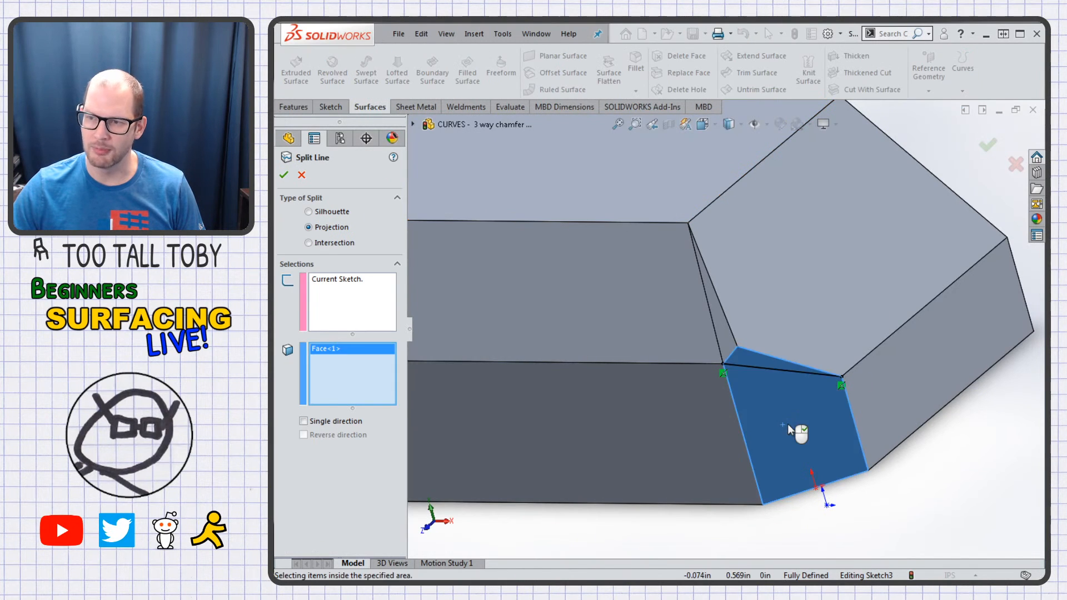
- Sketch a line on the large Chamfer3 face connecting the free ends of the two existing split lines
{"action": "left_click", "coordinate": [840, 250]}
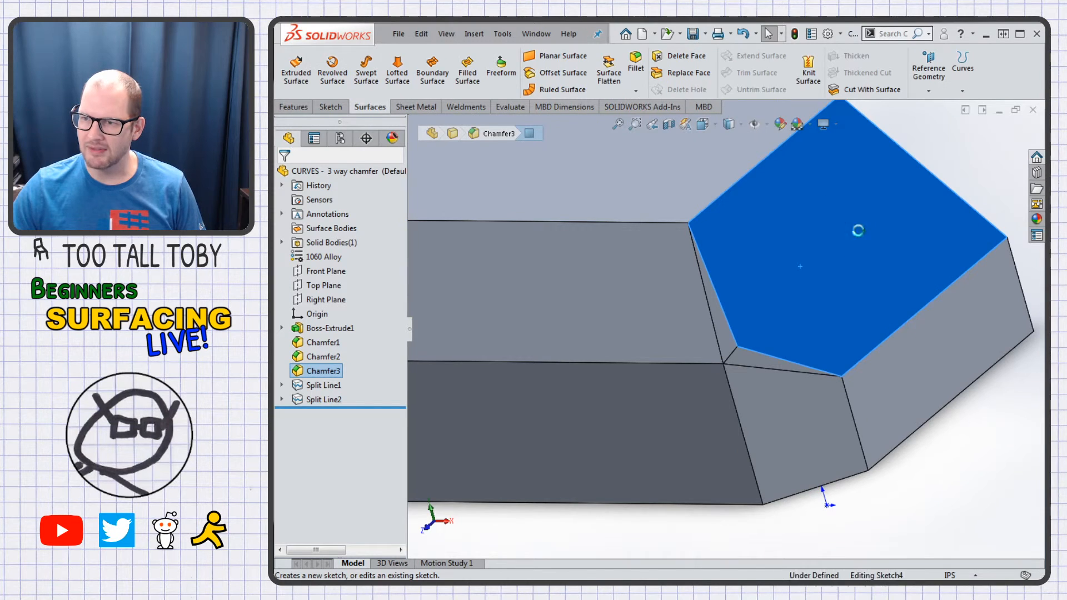
{"action": "left_click", "coordinate": [862, 233]}
{"action": "key", "text": "s"}
{"action": "left_click", "coordinate": [763, 283]}
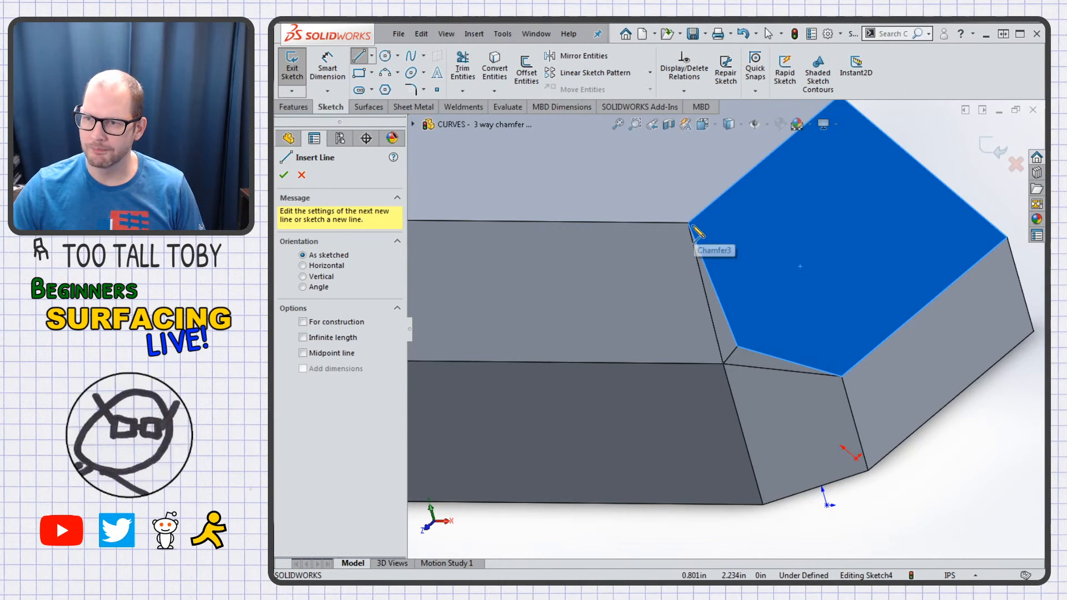
{"action": "left_click", "coordinate": [689, 224]}
{"action": "left_click", "coordinate": [842, 377]}
{"action": "key", "text": "Escape"}
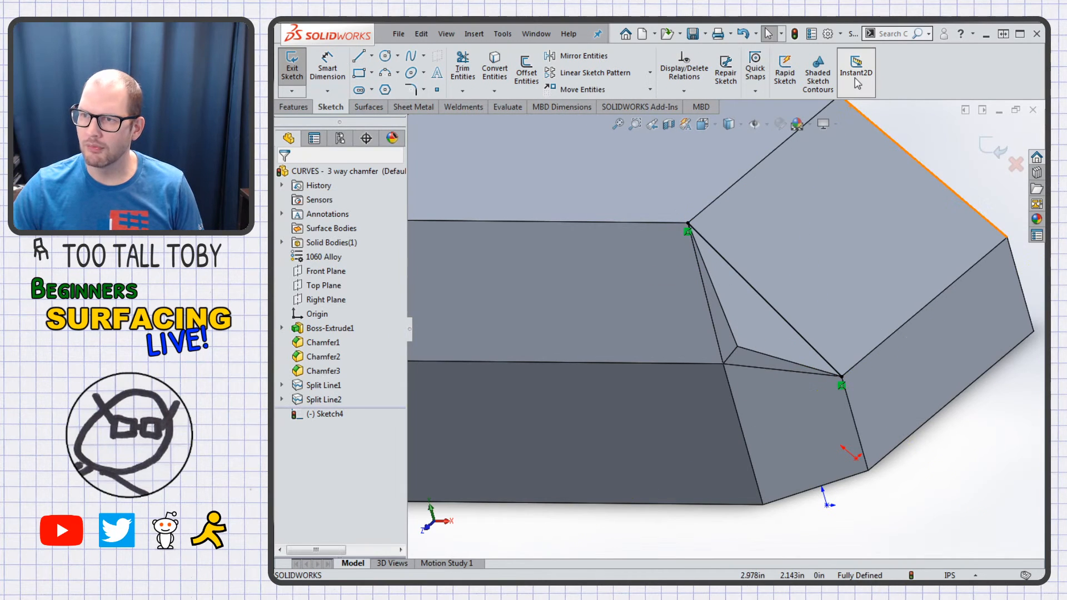
- Split the large Chamfer3 face along its diagonal line using Split Line, cutting off the small triangle at the corner
{"action": "left_click", "coordinate": [369, 107]}
{"action": "left_click", "coordinate": [963, 70]}
{"action": "left_click", "coordinate": [981, 106]}
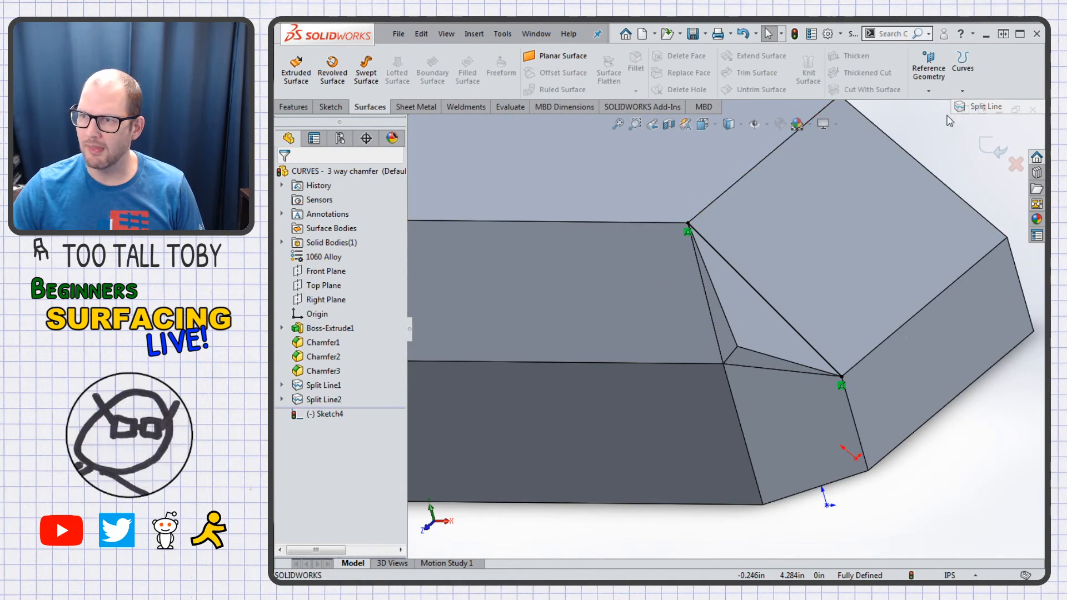
{"action": "left_click", "coordinate": [764, 317]}
{"action": "right_click", "coordinate": [773, 321]}
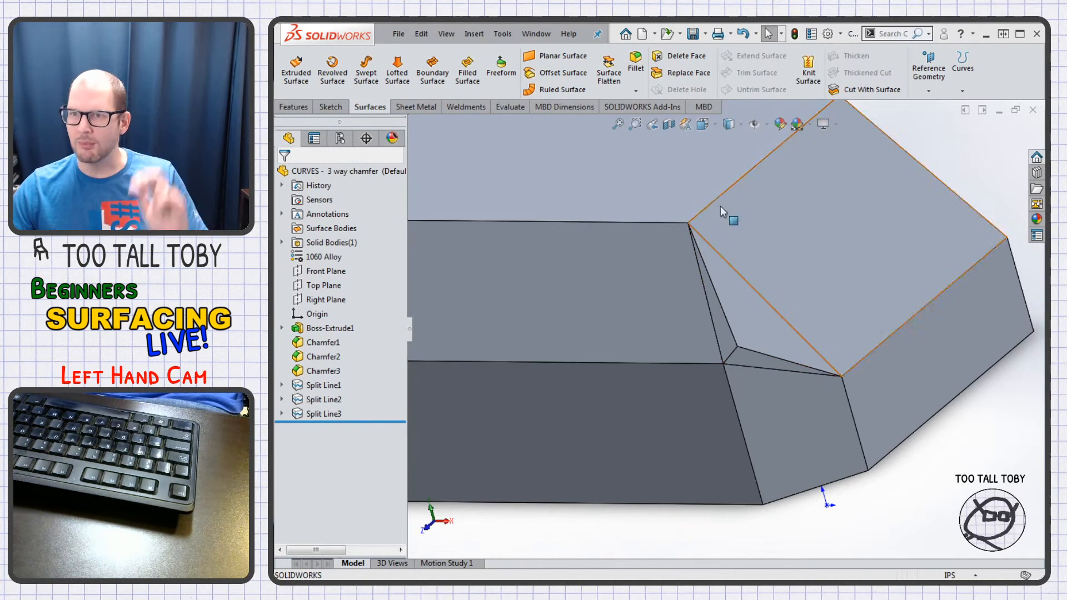
- Start Delete Face with the plain Delete option and select the three small triangular faces at the chamfer corner
{"action": "key", "text": "d"}
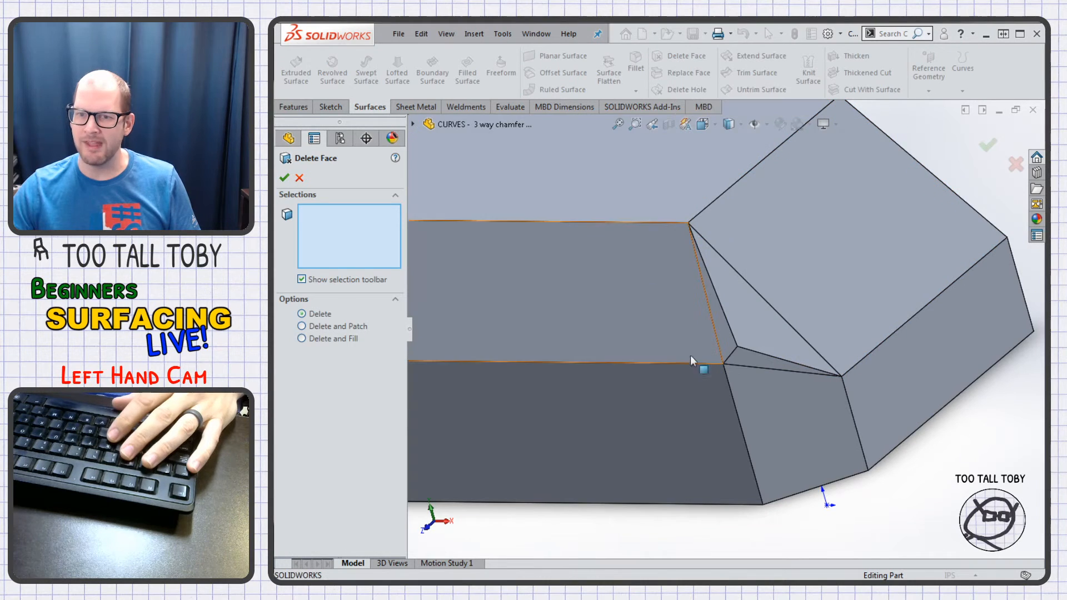
{"action": "left_click", "coordinate": [765, 319]}
{"action": "left_click", "coordinate": [729, 339]}
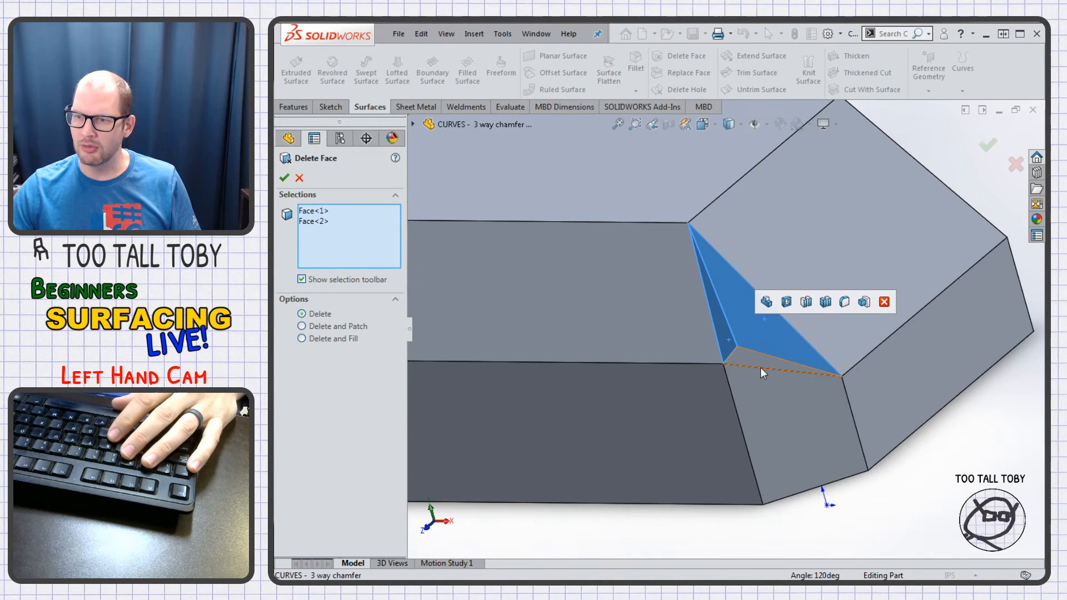
{"action": "left_click", "coordinate": [761, 369]}
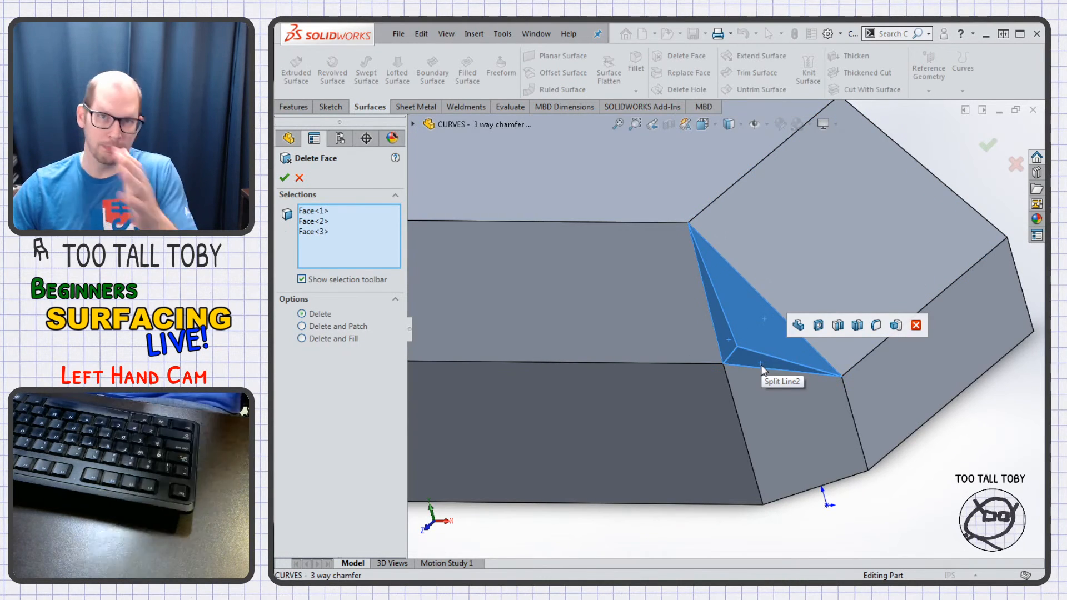
- Delete the three triangular faces at the chamfer corner using the Delete option
{"action": "key", "text": "Return"}
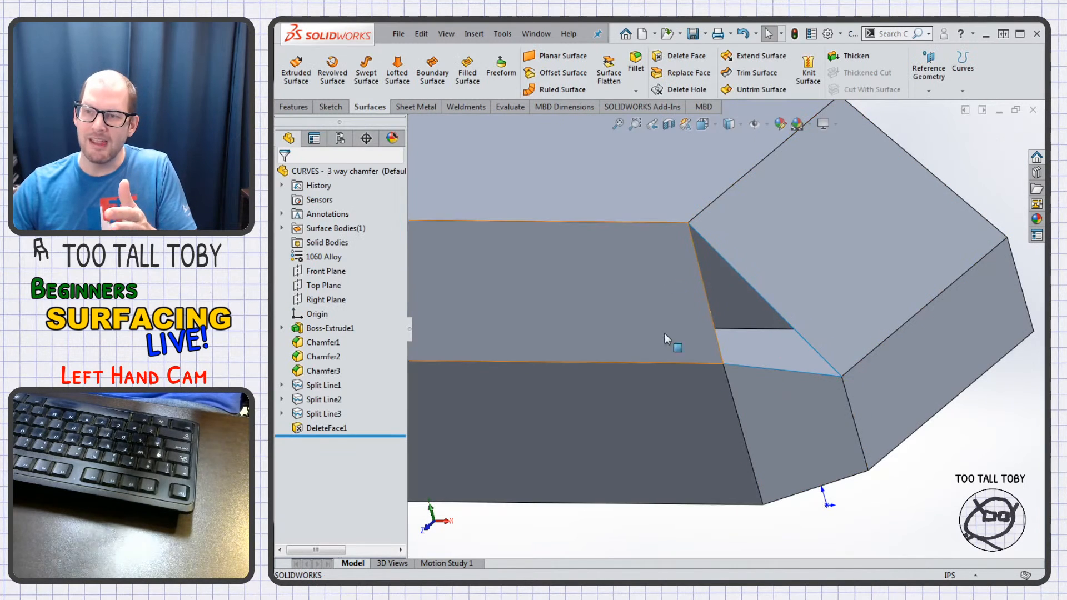
{"action": "middle_click_drag", "start_coordinate": [771, 432], "coordinate": [732, 405]}
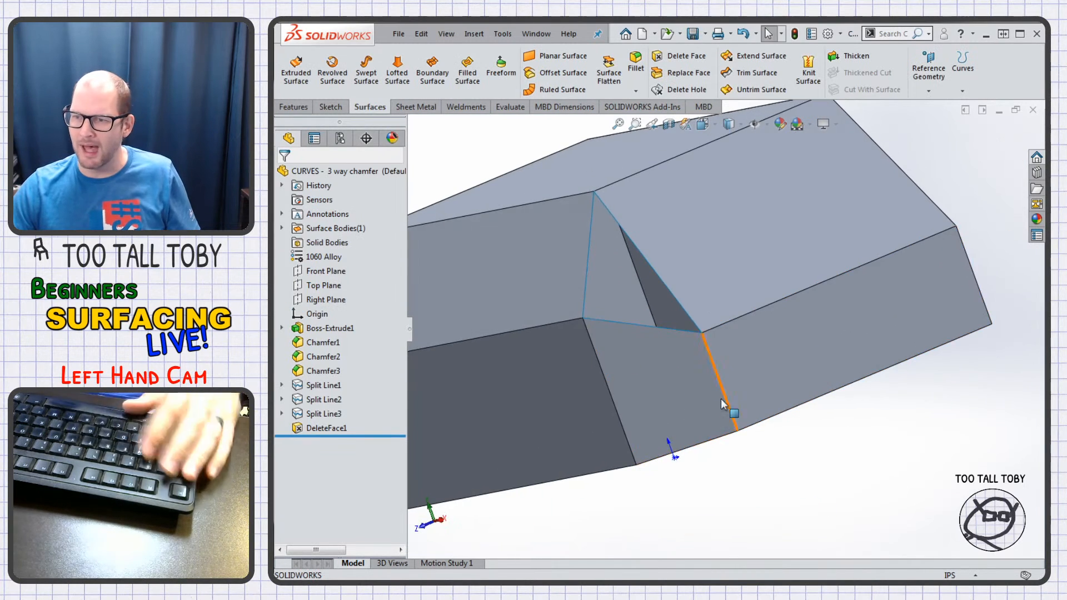
{"action": "scroll", "coordinate": [696, 345], "scroll_direction": "down", "scroll_amount": 5}
{"action": "scroll", "coordinate": [721, 260], "scroll_direction": "up", "scroll_amount": 4}
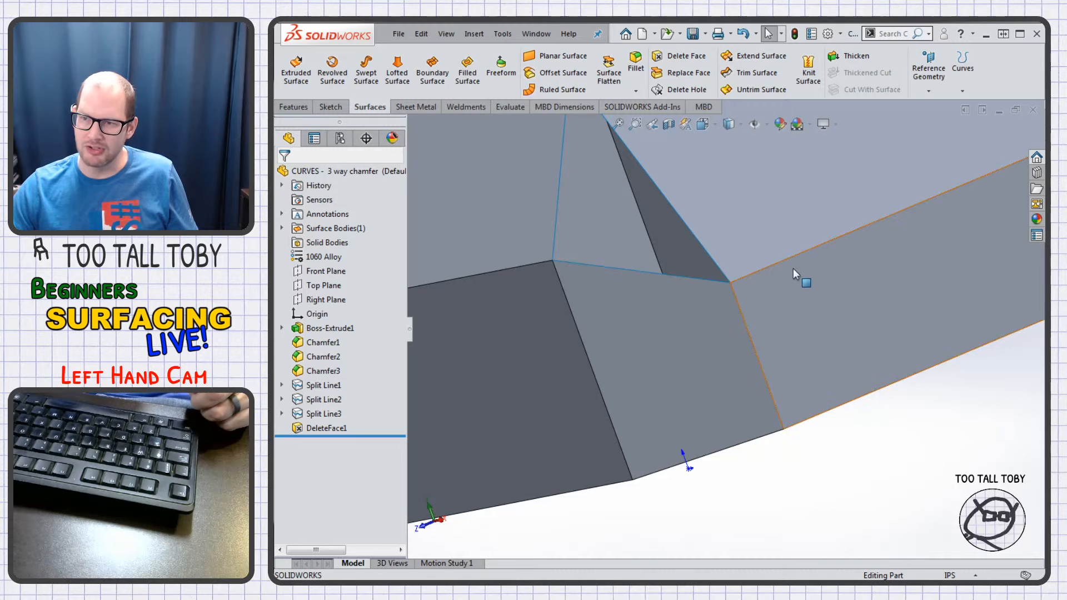
- Close the triangular corner opening with a Filled Surface bounded by its three edges, using Contact edge settings
{"action": "scroll", "coordinate": [852, 336], "scroll_direction": "up", "scroll_amount": 3}
{"action": "mouse_move", "coordinate": [857, 440]}
{"action": "middle_mouse_down"}
{"action": "mouse_move", "coordinate": [891, 431]}
{"action": "mouse_move", "coordinate": [861, 427]}
{"action": "middle_mouse_up"}
{"action": "left_click", "coordinate": [468, 68]}
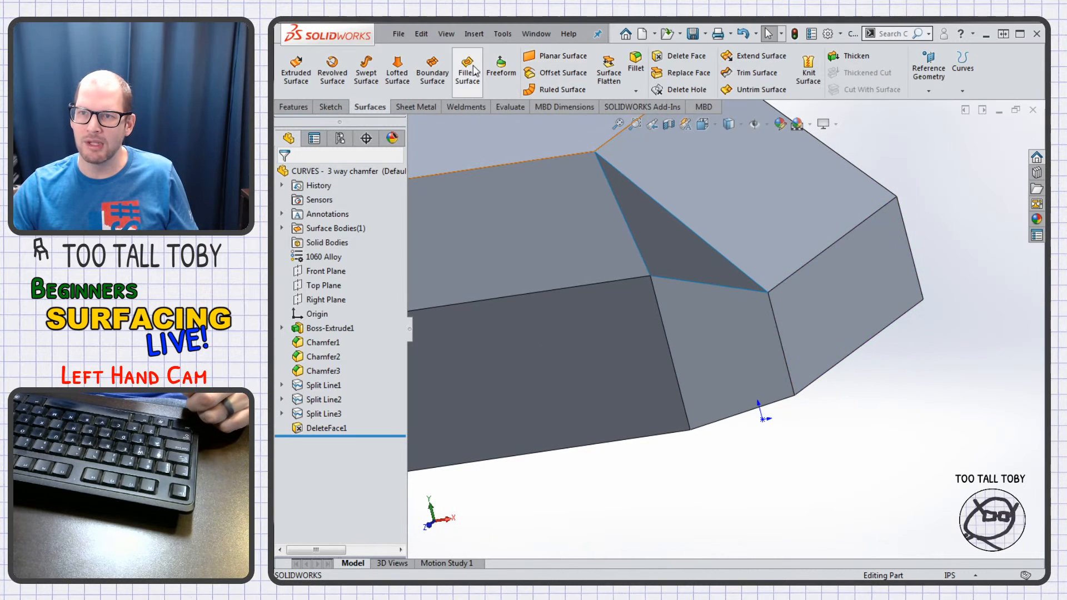
{"action": "left_click", "coordinate": [667, 211]}
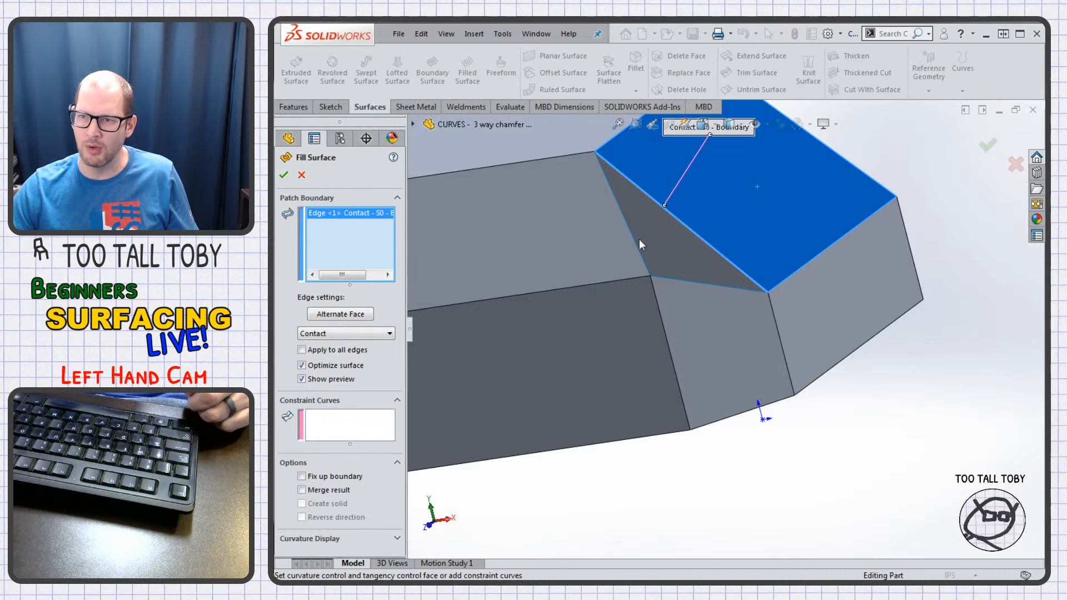
{"action": "left_click", "coordinate": [637, 243]}
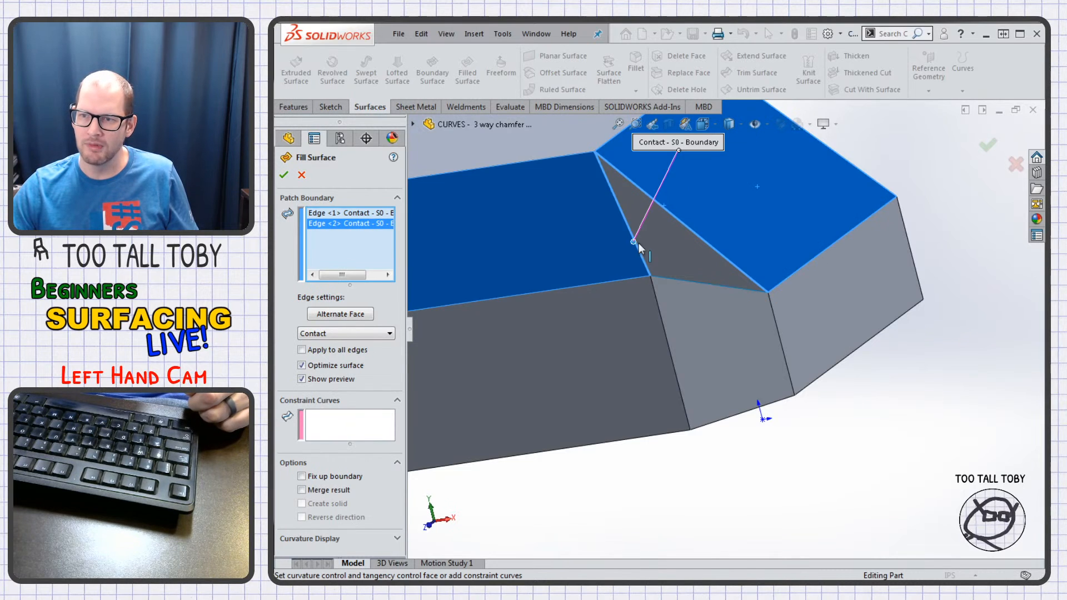
{"action": "left_click", "coordinate": [682, 282]}
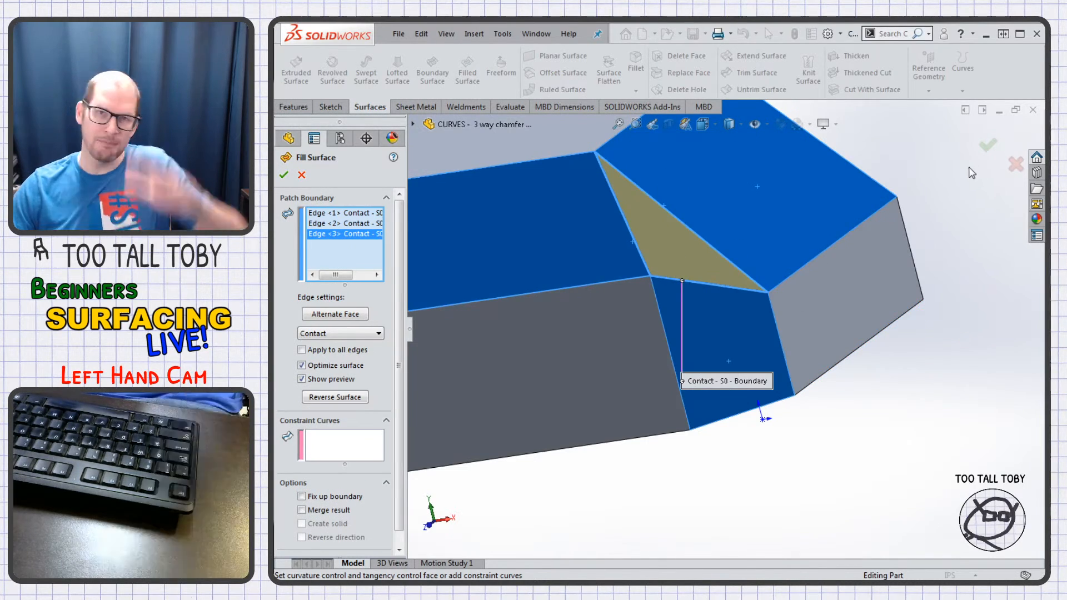
{"action": "left_click", "coordinate": [986, 148]}
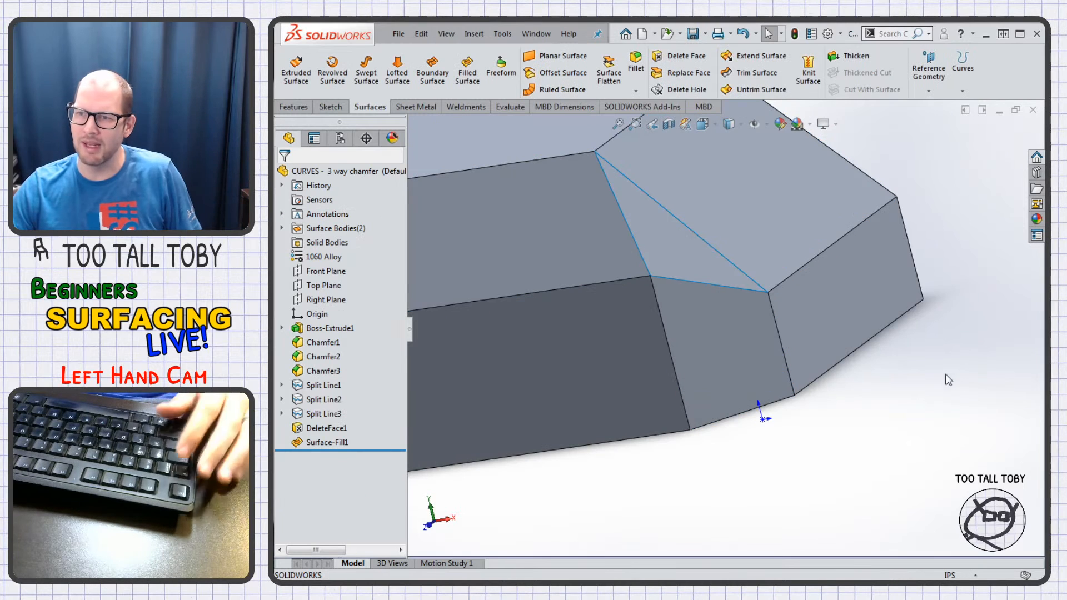
- Knit the filled corner patch together with the surrounding surface body
{"action": "left_click", "coordinate": [809, 69]}
{"action": "left_click", "coordinate": [749, 225]}
{"action": "left_click", "coordinate": [684, 259]}
{"action": "key", "text": "Return"}
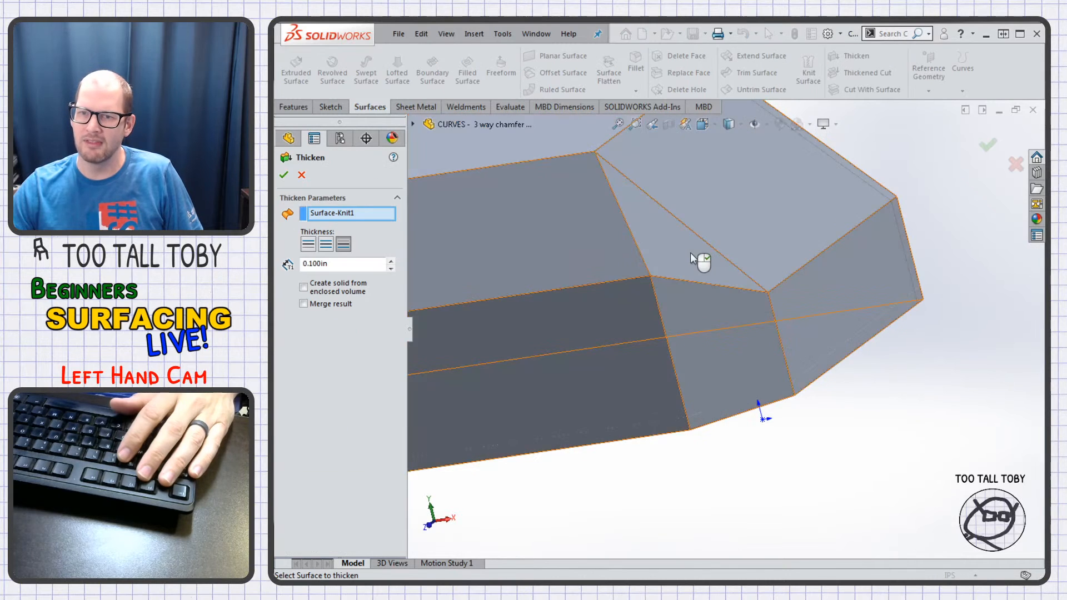
- Convert the knitted surface to a solid using Thicken with Create solid from enclosed volume enabled
{"action": "left_click", "coordinate": [303, 288]}
{"action": "left_click", "coordinate": [284, 176]}
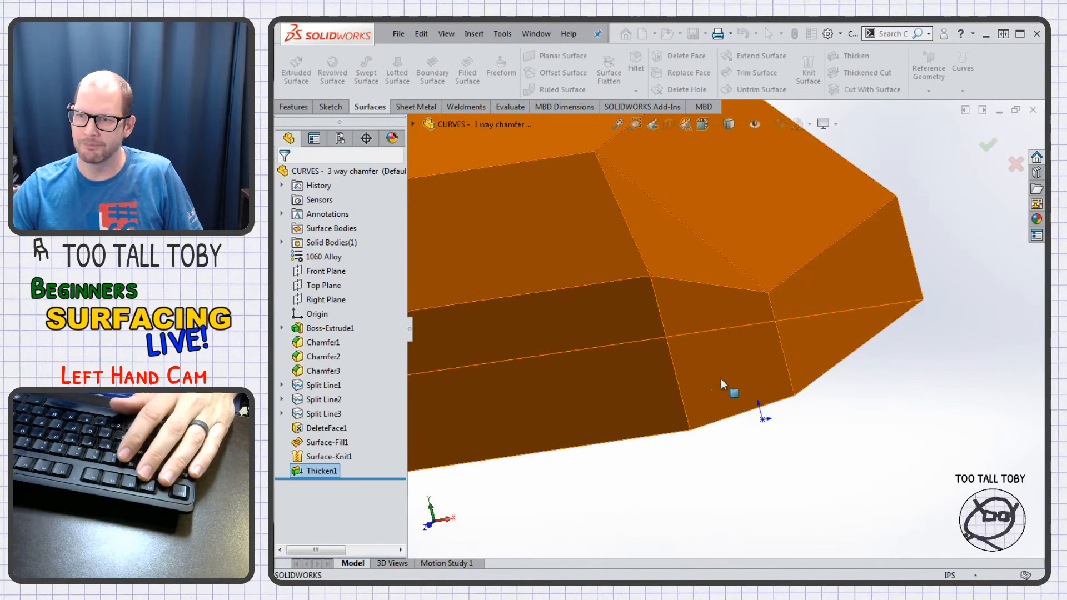
{"action": "scroll", "coordinate": [778, 320], "scroll_direction": "up", "scroll_amount": 3}
{"action": "middle_click_drag", "start_coordinate": [743, 325], "coordinate": [765, 342]}
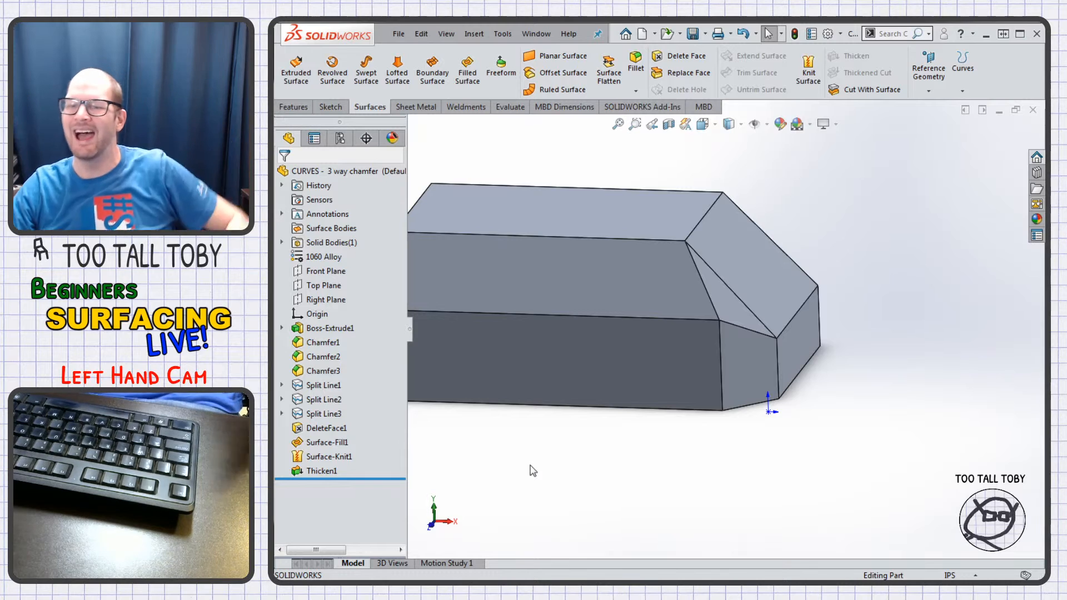
- Roll the feature history back to just after Chamfer3 and create a reference plane through the three outer vertices of the chamfer corner
{"action": "left_click_drag", "start_coordinate": [367, 479], "coordinate": [368, 472]}
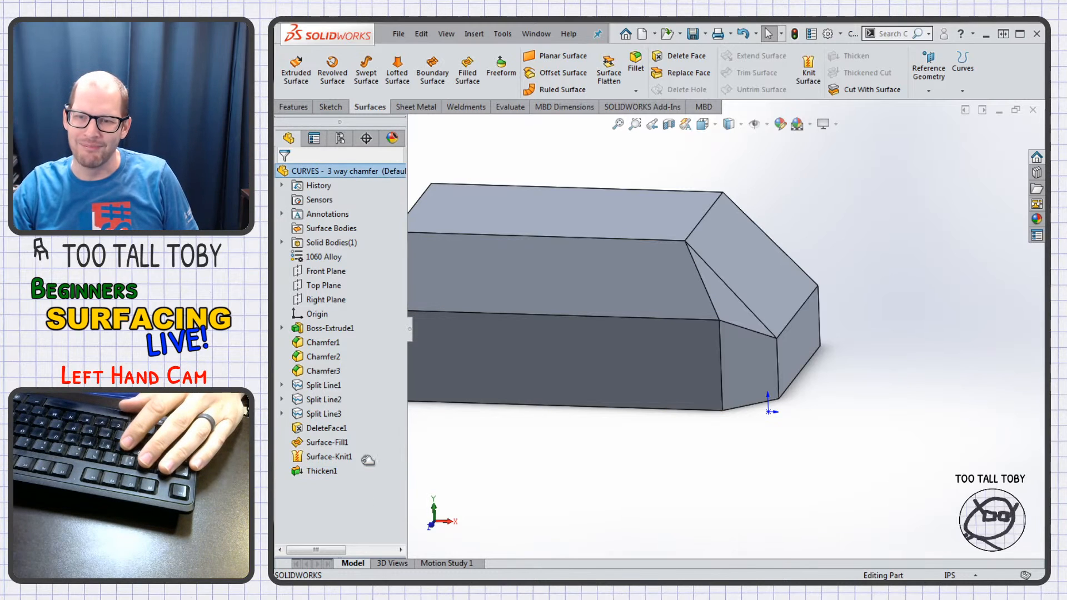
{"action": "left_click_drag", "start_coordinate": [364, 380], "coordinate": [364, 380]}
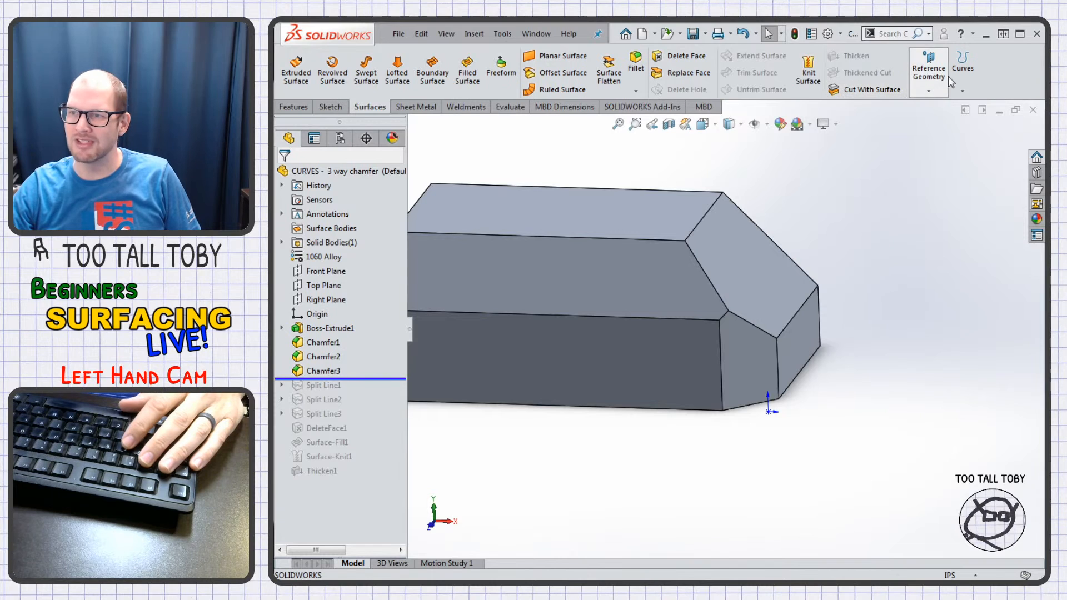
{"action": "left_click", "coordinate": [928, 82]}
{"action": "left_click", "coordinate": [939, 107]}
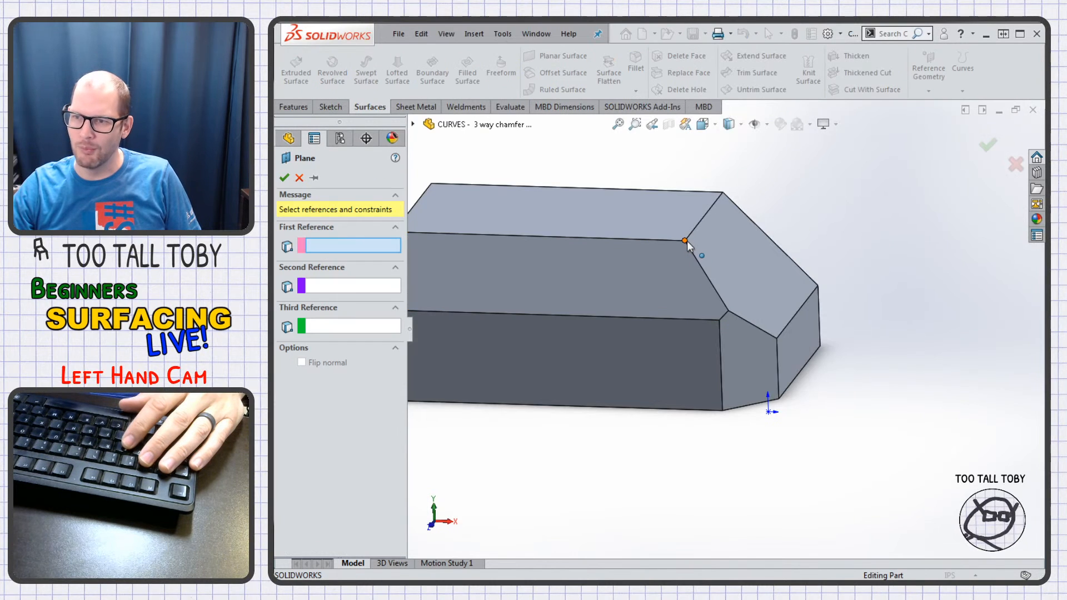
{"action": "left_click", "coordinate": [685, 242]}
{"action": "left_click", "coordinate": [720, 321]}
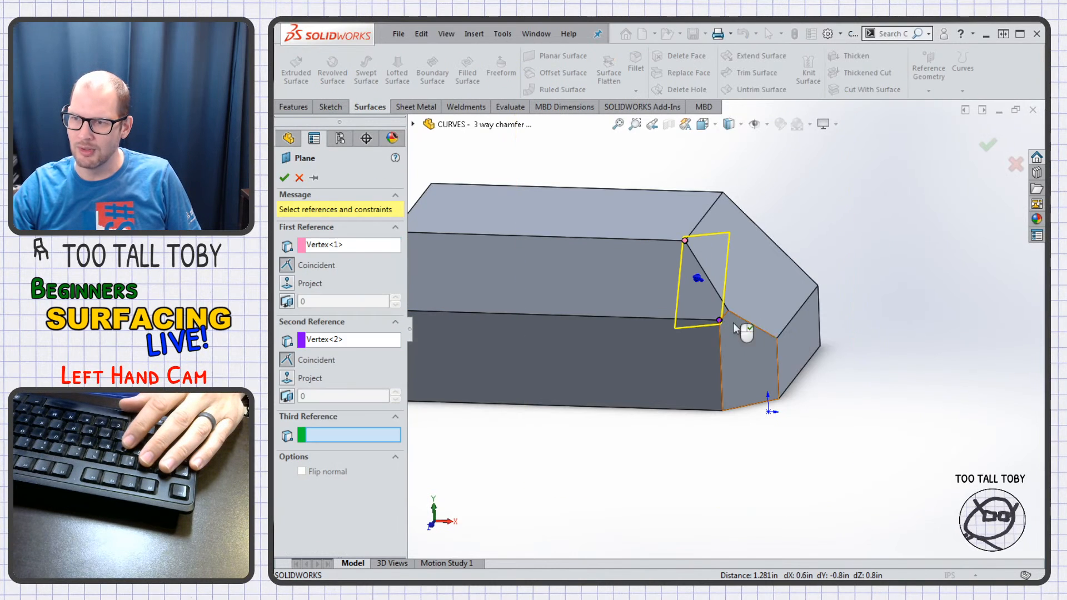
{"action": "left_click", "coordinate": [776, 338]}
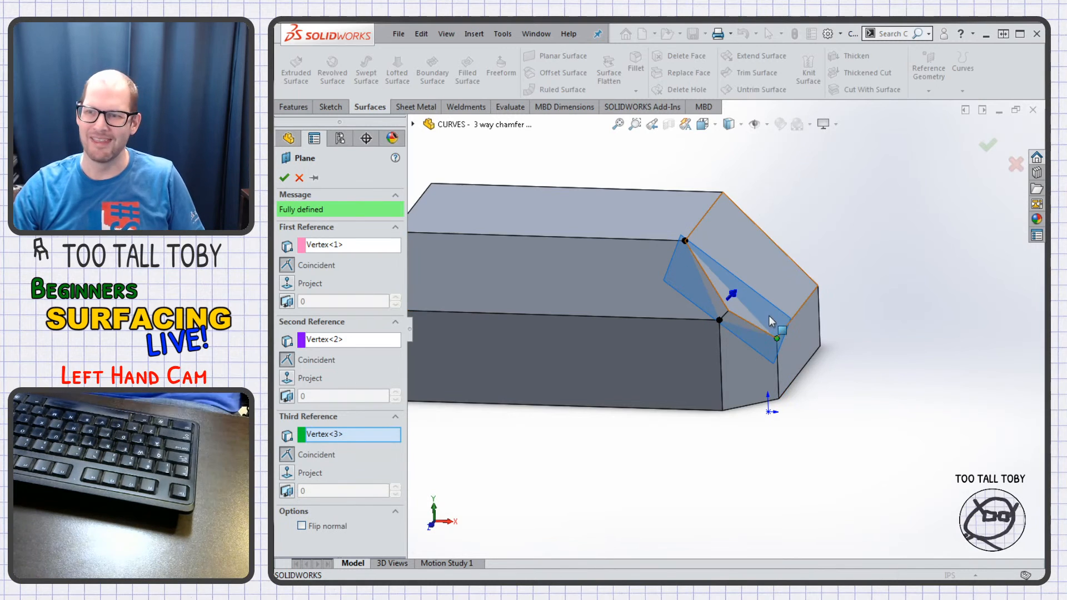
{"action": "right_click", "coordinate": [768, 328]}
{"action": "left_click", "coordinate": [800, 390]}
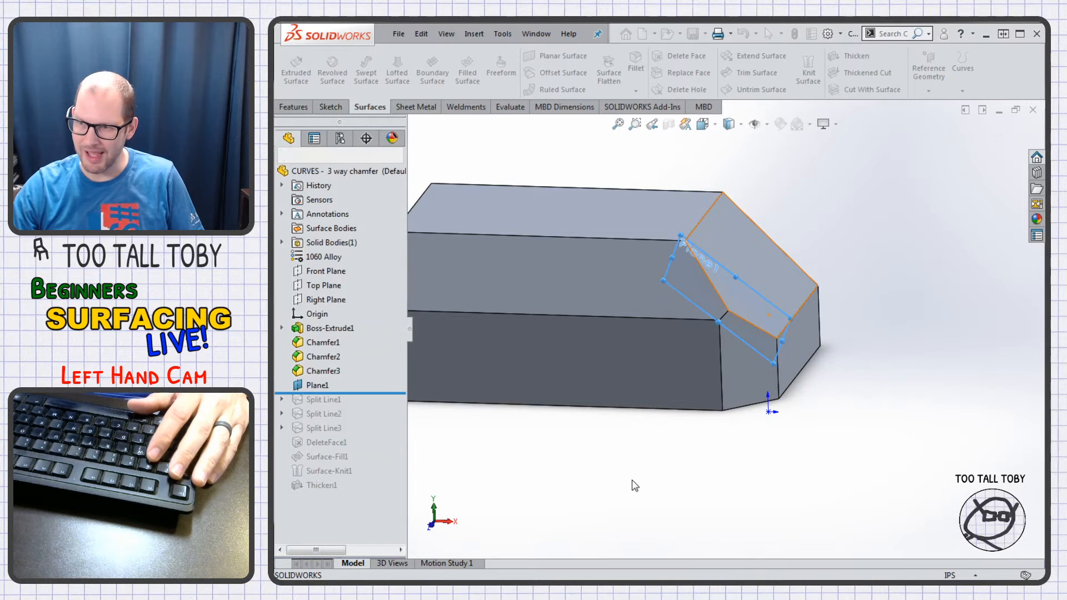
- Roll the feature history forward past Thicken1 and examine the finished chamfer corner against the reference plane
{"action": "left_click_drag", "start_coordinate": [388, 394], "coordinate": [392, 457]}
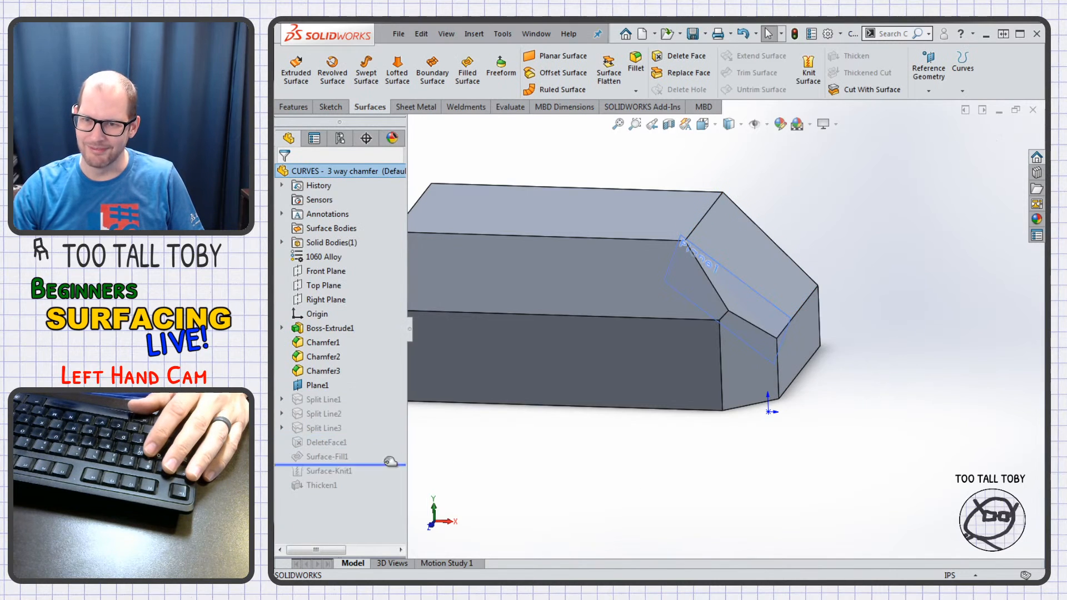
{"action": "left_click_drag", "start_coordinate": [376, 494], "coordinate": [376, 494]}
{"action": "middle_click_drag", "start_coordinate": [641, 449], "coordinate": [683, 393]}
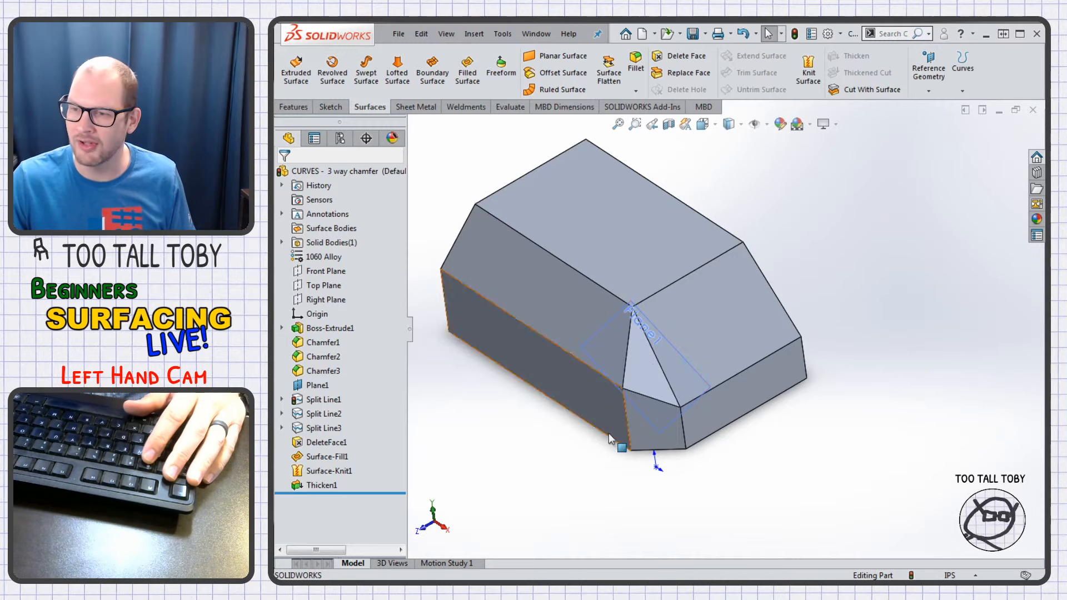
{"action": "scroll", "coordinate": [644, 330], "scroll_direction": "down", "scroll_amount": 2}
{"action": "scroll", "coordinate": [619, 408], "scroll_direction": "down", "scroll_amount": 2}
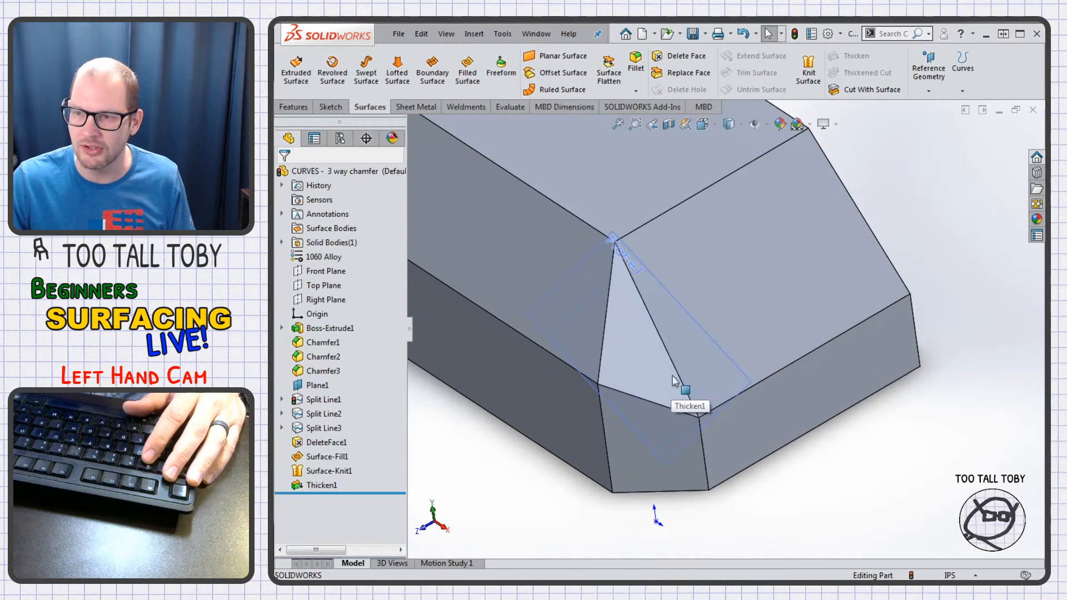
{"action": "middle_click_drag", "start_coordinate": [674, 408], "coordinate": [634, 277]}
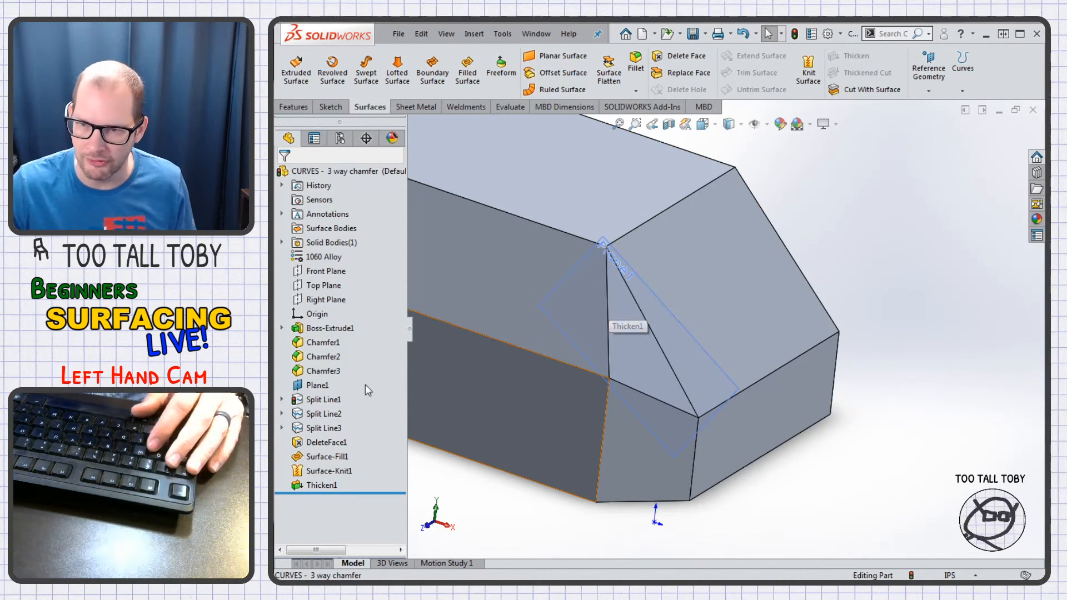
- Roll the history back to before Plane1 and draw a closed triangle in a 3D sketch joining the three outer chamfer corner vertices
{"action": "right_click", "coordinate": [333, 386]}
{"action": "left_click", "coordinate": [364, 329]}
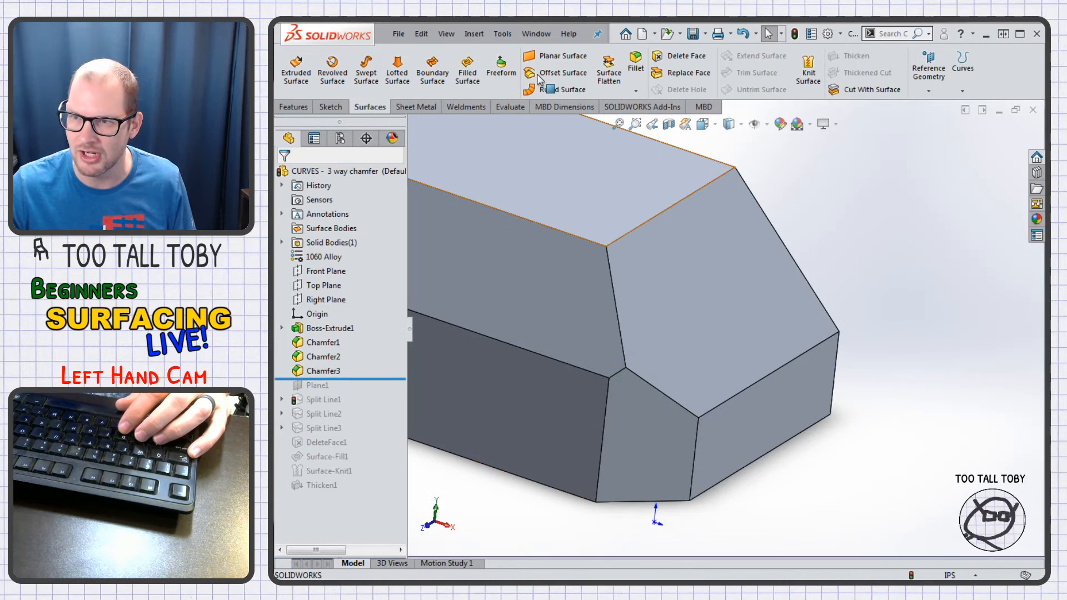
{"action": "left_click", "coordinate": [332, 108]}
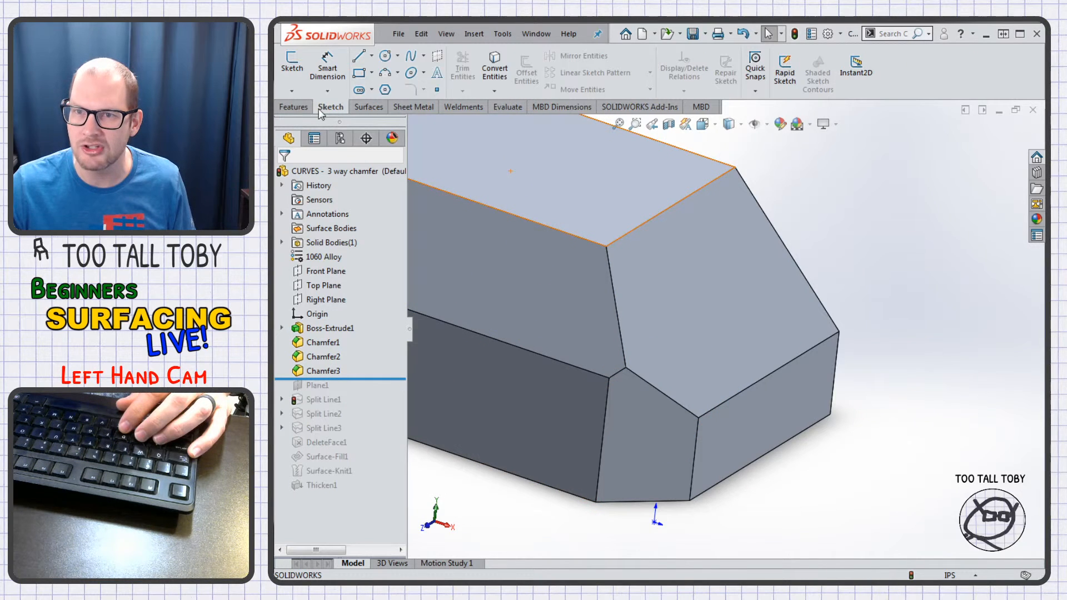
{"action": "left_click", "coordinate": [290, 93]}
{"action": "left_click", "coordinate": [303, 124]}
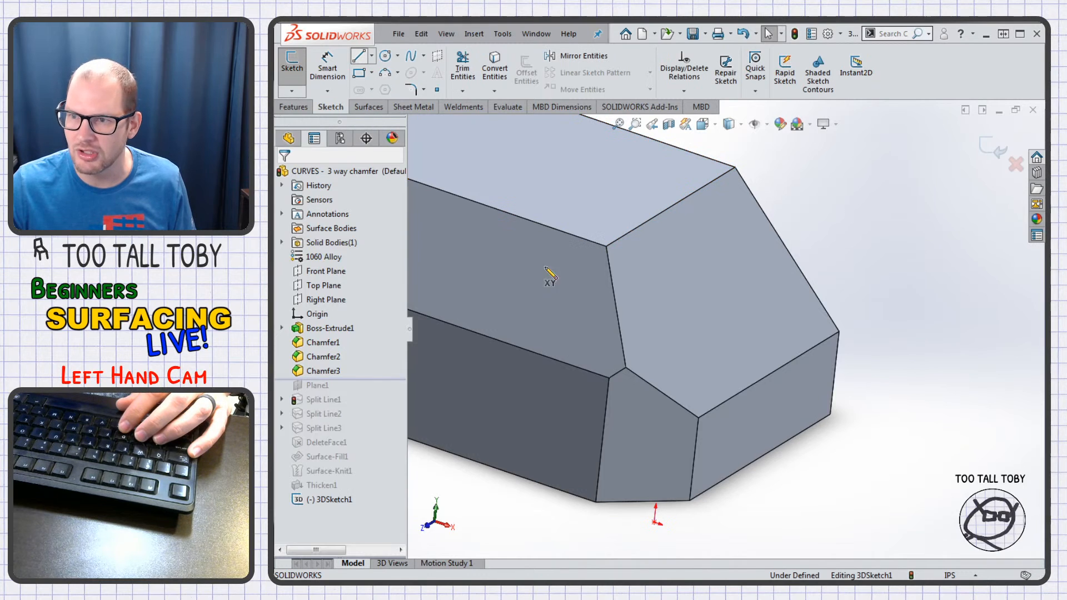
{"action": "left_click", "coordinate": [610, 378]}
{"action": "left_click", "coordinate": [700, 418]}
{"action": "left_click", "coordinate": [605, 247]}
{"action": "key", "text": "Escape"}
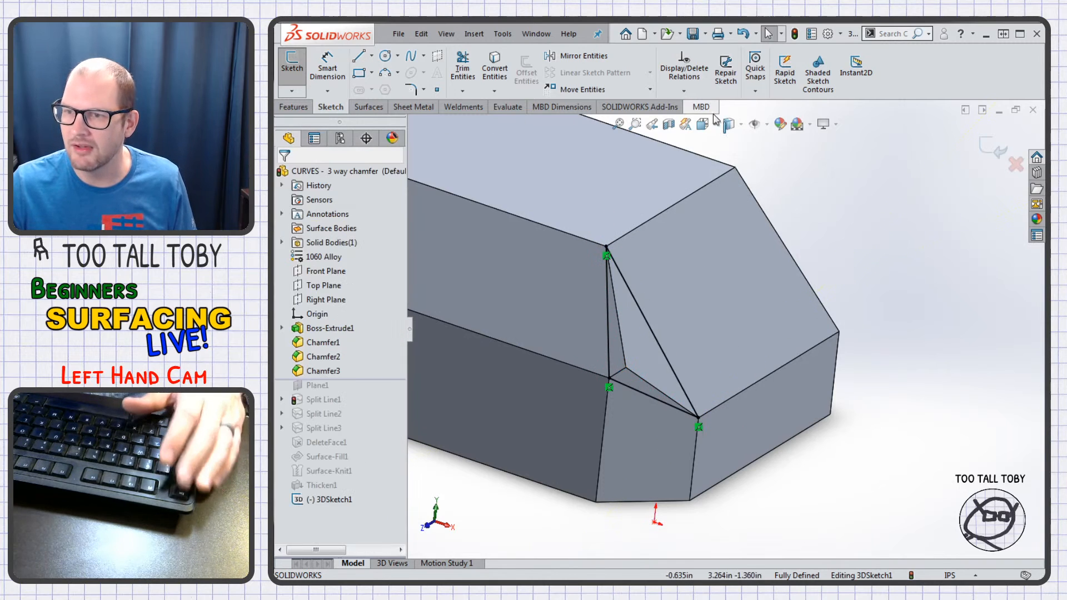
{"action": "left_click", "coordinate": [374, 108]}
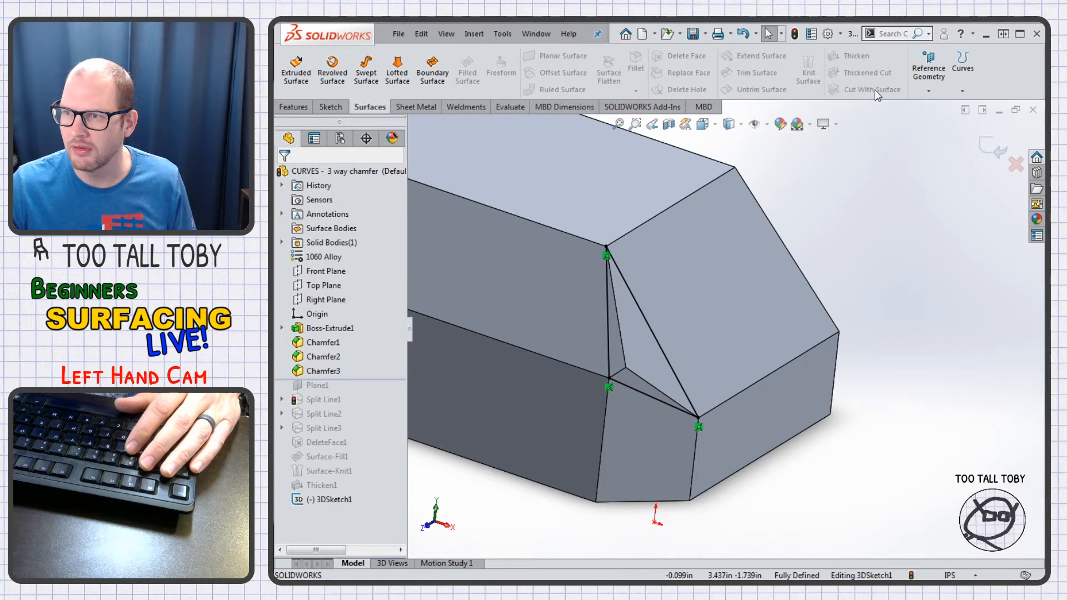
{"action": "left_click", "coordinate": [998, 149]}
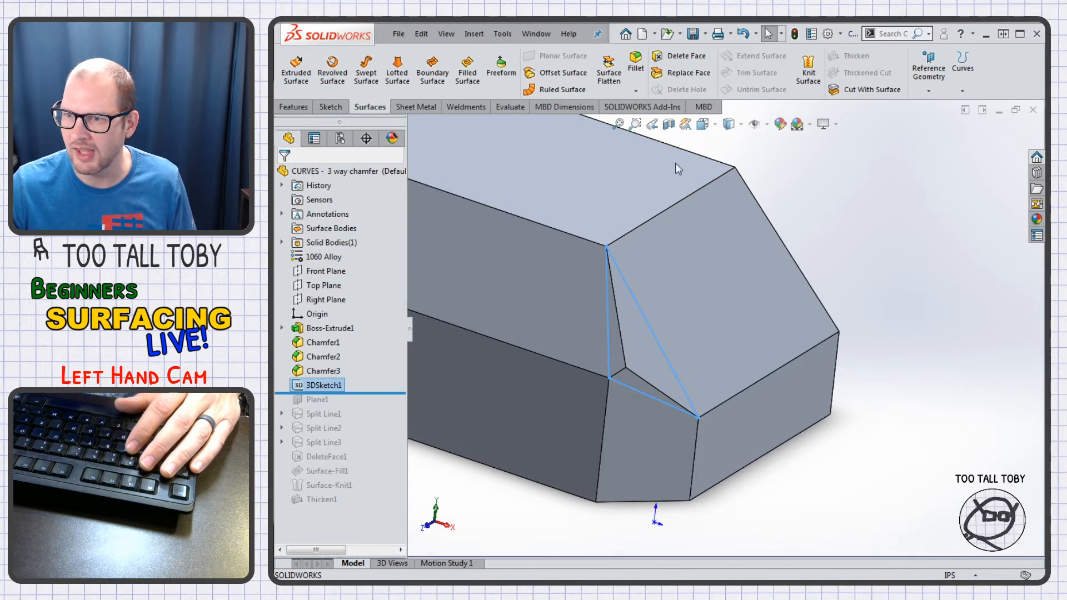
- Create a Filled Surface from the triangular 3D sketch and cut the solid corner with that surface
{"action": "left_click", "coordinate": [467, 70]}
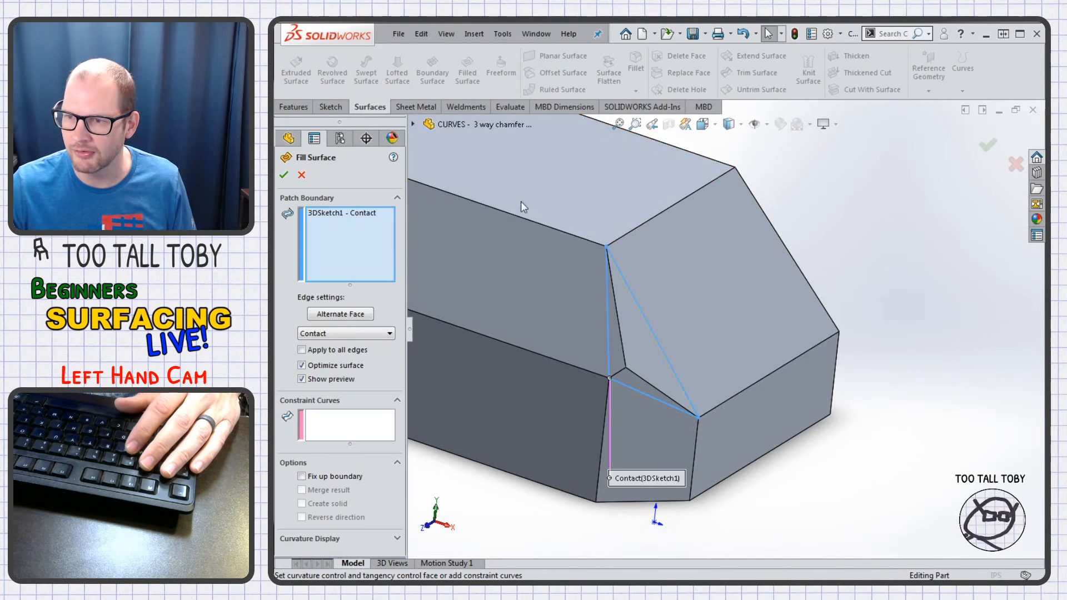
{"action": "left_click", "coordinate": [285, 175]}
{"action": "left_click", "coordinate": [378, 386]}
{"action": "middle_click_drag", "start_coordinate": [609, 422], "coordinate": [730, 214]}
{"action": "left_click", "coordinate": [877, 89]}
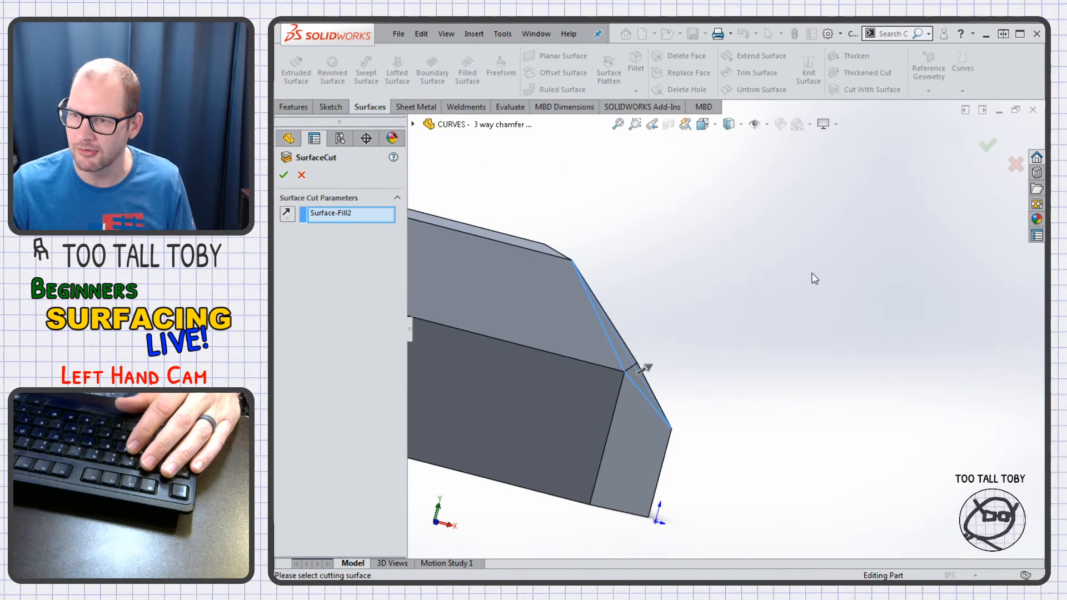
{"action": "left_click", "coordinate": [984, 146]}
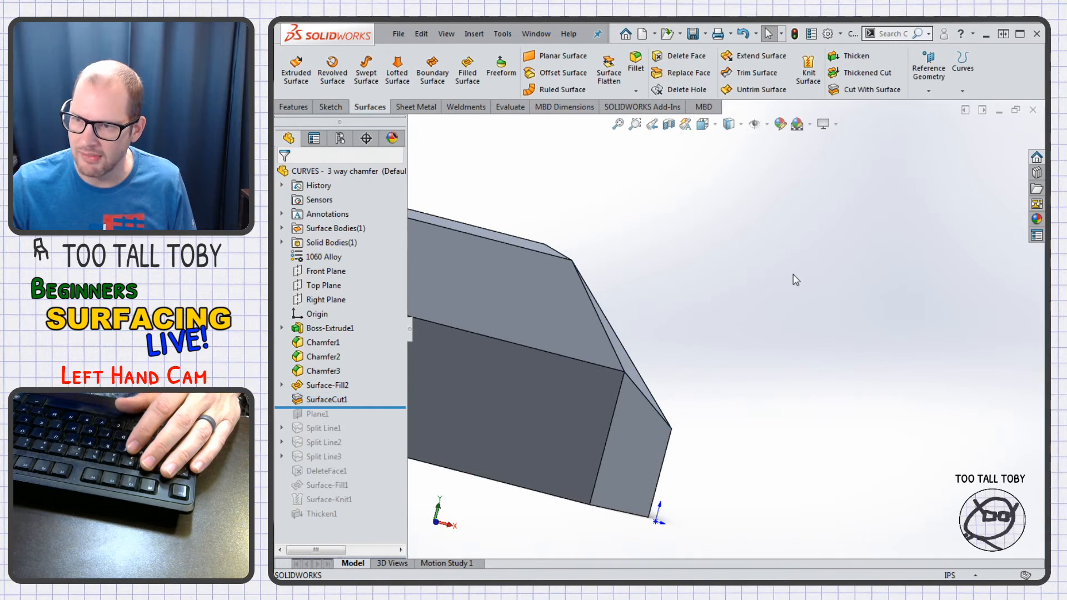
- Delete the Surface-Fill2 and SurfaceCut1 features and roll the feature history forward to the end, past Thicken1
{"action": "middle_click_drag", "start_coordinate": [776, 325], "coordinate": [736, 362]}
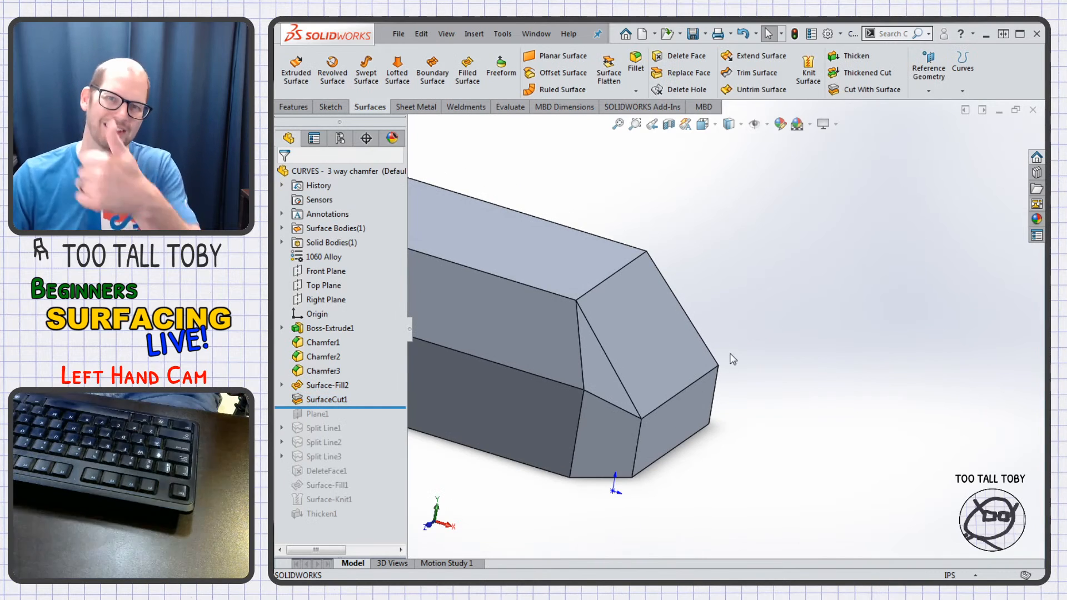
{"action": "scroll", "coordinate": [743, 387], "scroll_direction": "up", "scroll_amount": 2}
{"action": "scroll", "coordinate": [511, 415], "scroll_direction": "up", "scroll_amount": 1}
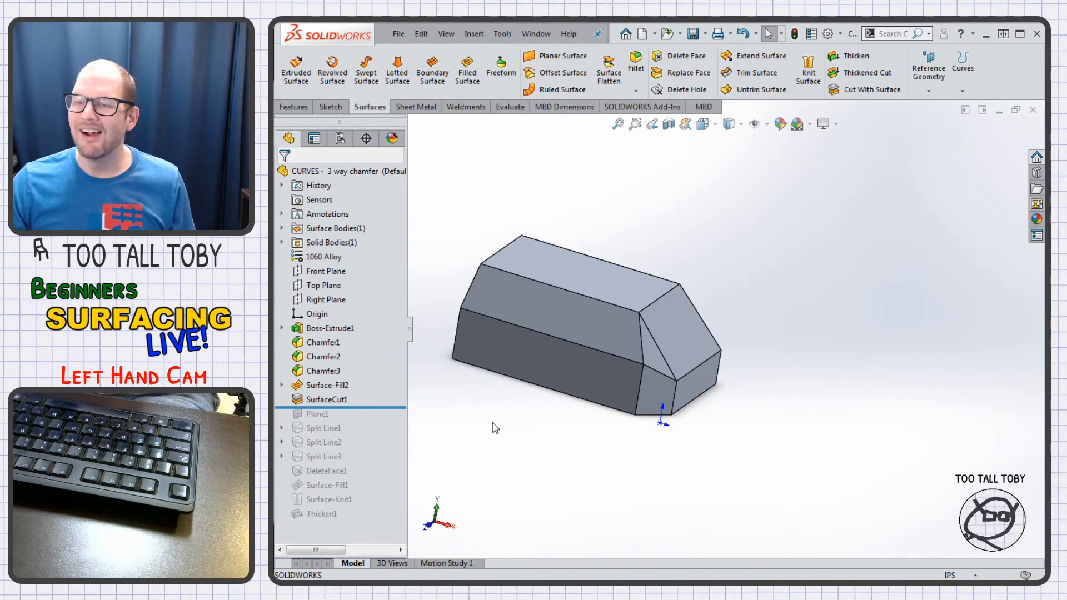
{"action": "middle_click_drag", "start_coordinate": [516, 433], "coordinate": [467, 459]}
{"action": "scroll", "coordinate": [583, 380], "scroll_direction": "down", "scroll_amount": 2}
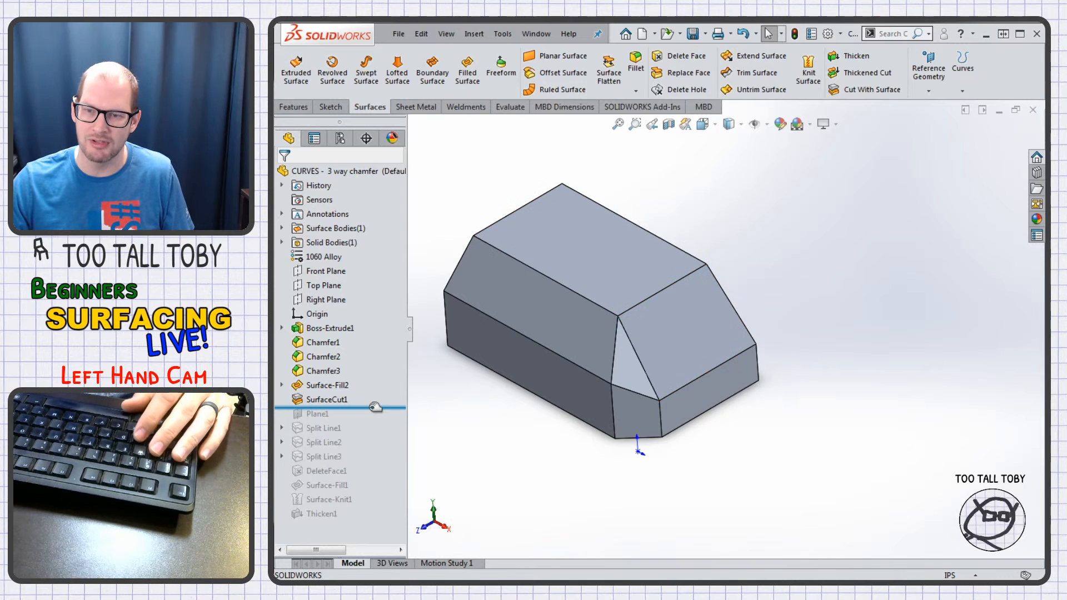
{"action": "left_click", "coordinate": [326, 400]}
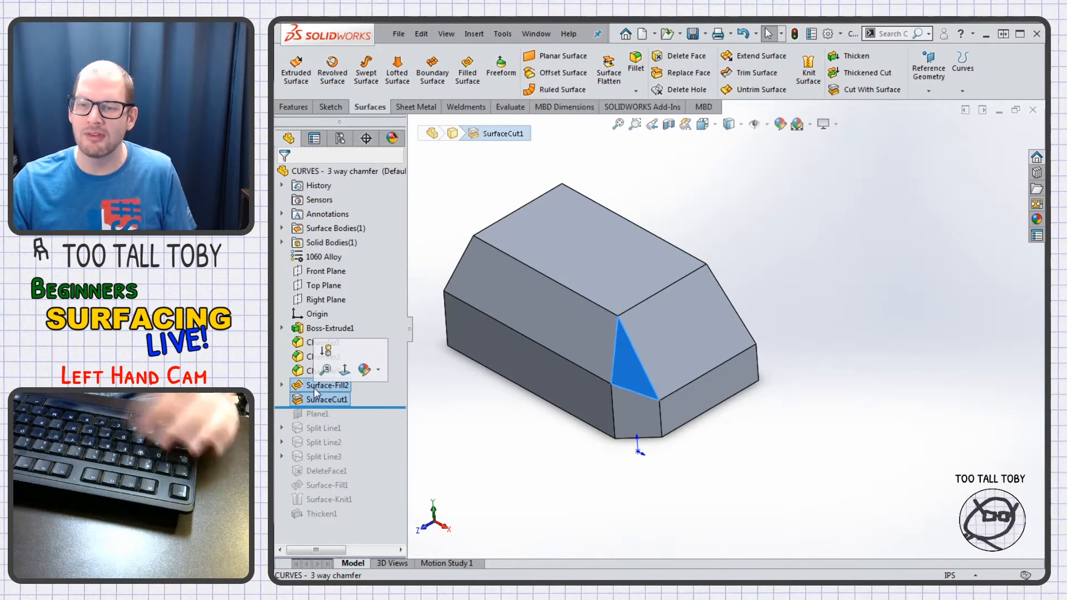
{"action": "key", "text": "Delete"}
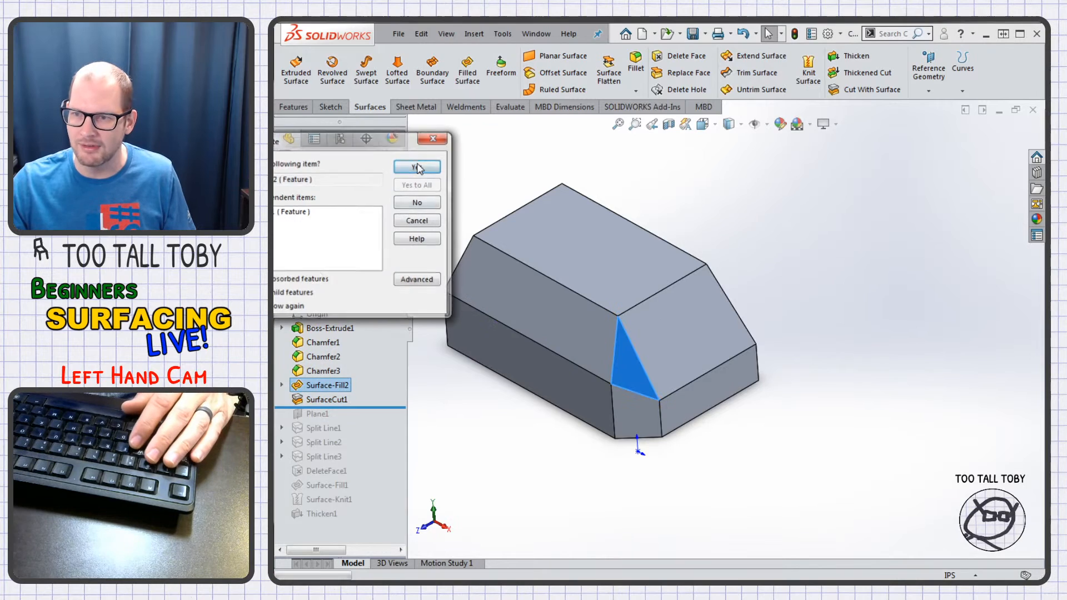
{"action": "key", "text": "Return"}
{"action": "left_click", "coordinate": [551, 401]}
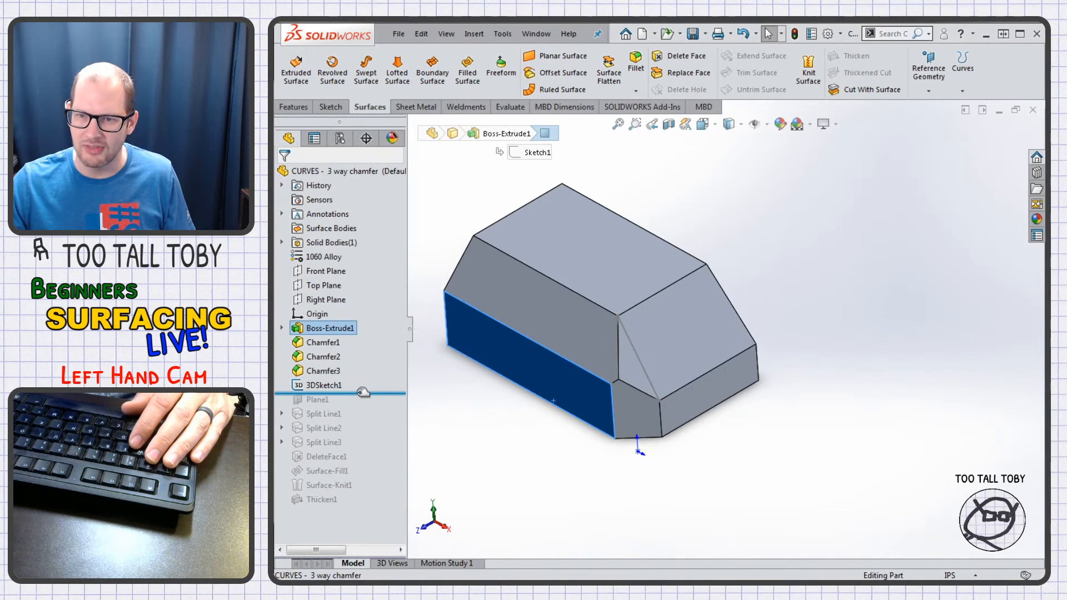
{"action": "left_click_drag", "start_coordinate": [363, 393], "coordinate": [368, 384]}
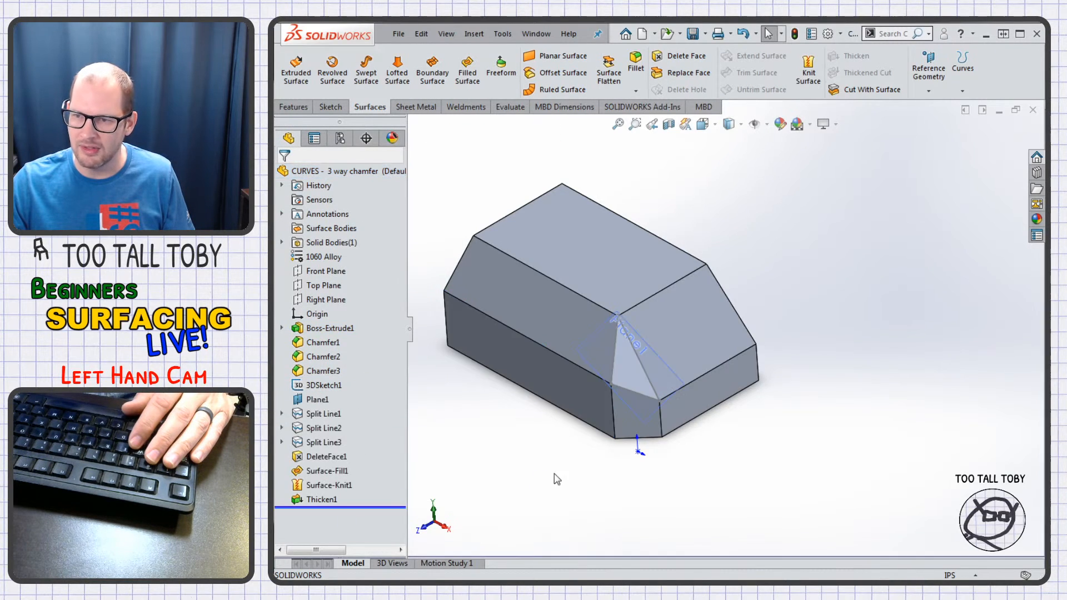
- Examine the flat triangular corner face and the chamfer faces around it against the reference plane
{"action": "scroll", "coordinate": [639, 365], "scroll_direction": "down", "scroll_amount": 5}
{"action": "left_click", "coordinate": [621, 392]}
{"action": "middle_click_drag", "start_coordinate": [625, 414], "coordinate": [638, 376]}
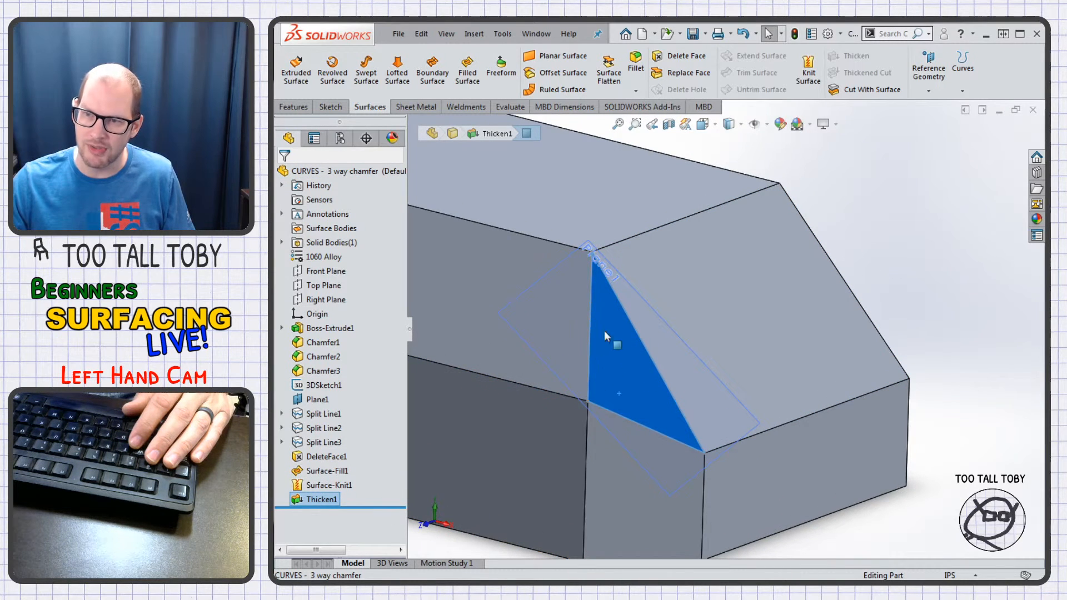
{"action": "left_click", "coordinate": [685, 365]}
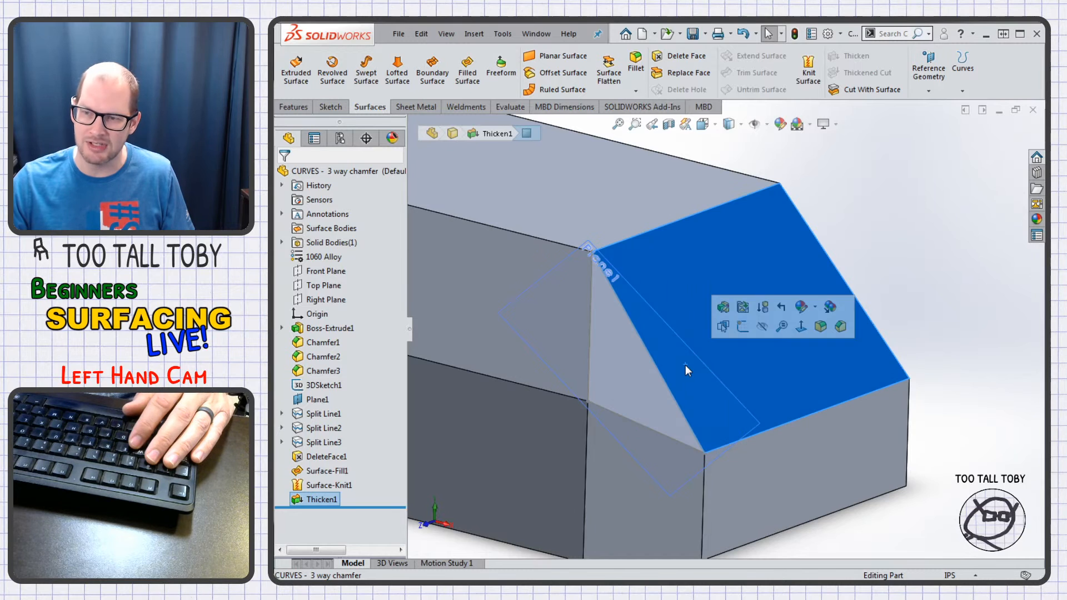
{"action": "left_click", "coordinate": [629, 430]}
{"action": "left_click", "coordinate": [568, 346]}
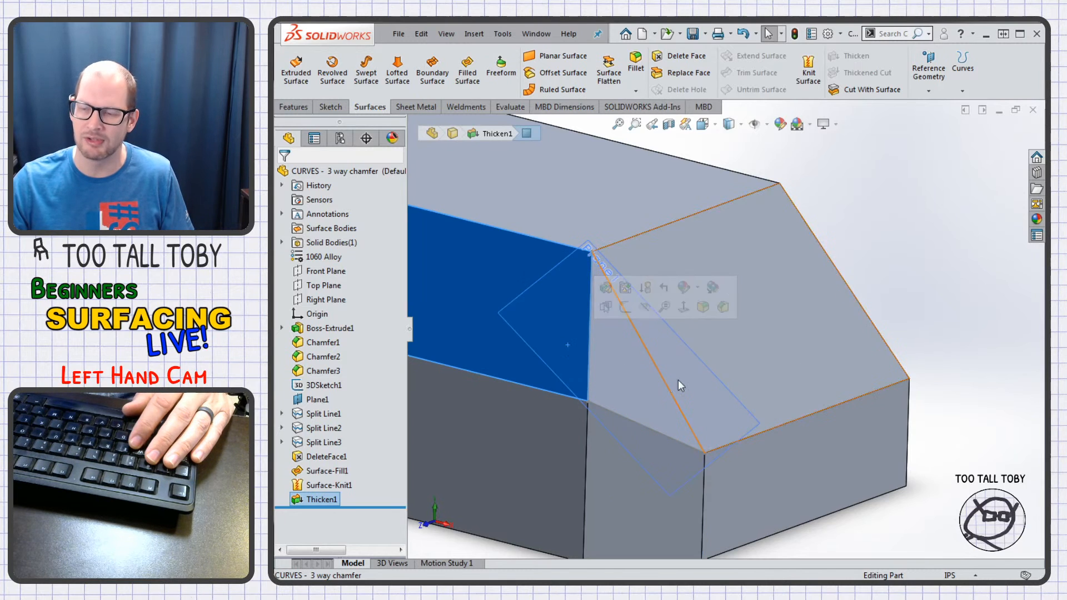
{"action": "key", "text": "f"}
{"action": "left_click", "coordinate": [543, 492]}
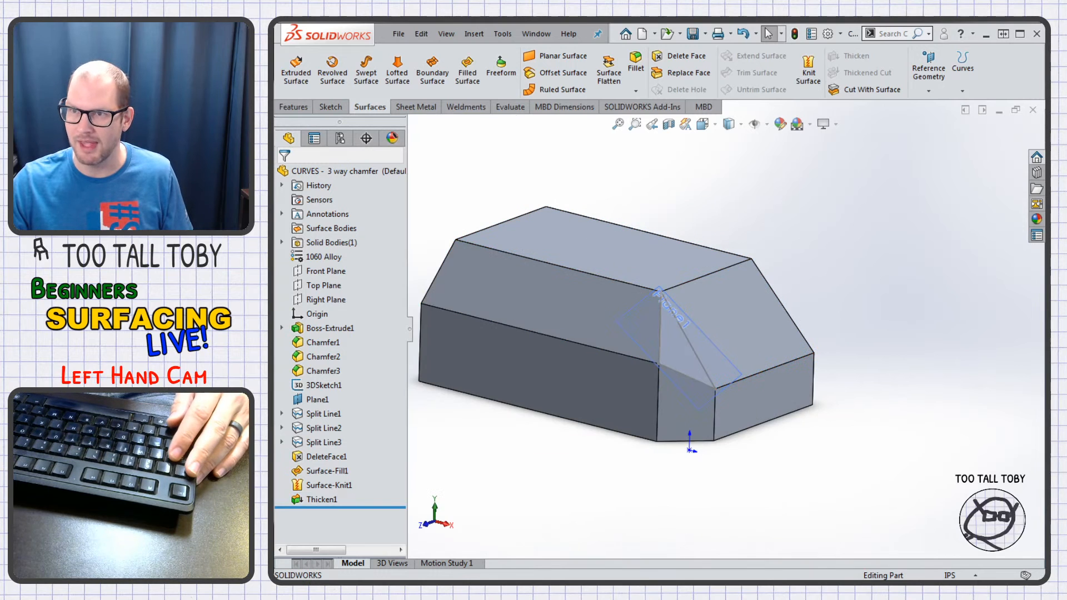
{"action": "key", "text": "alt+Tab"}
{"action": "key", "text": "Right"}
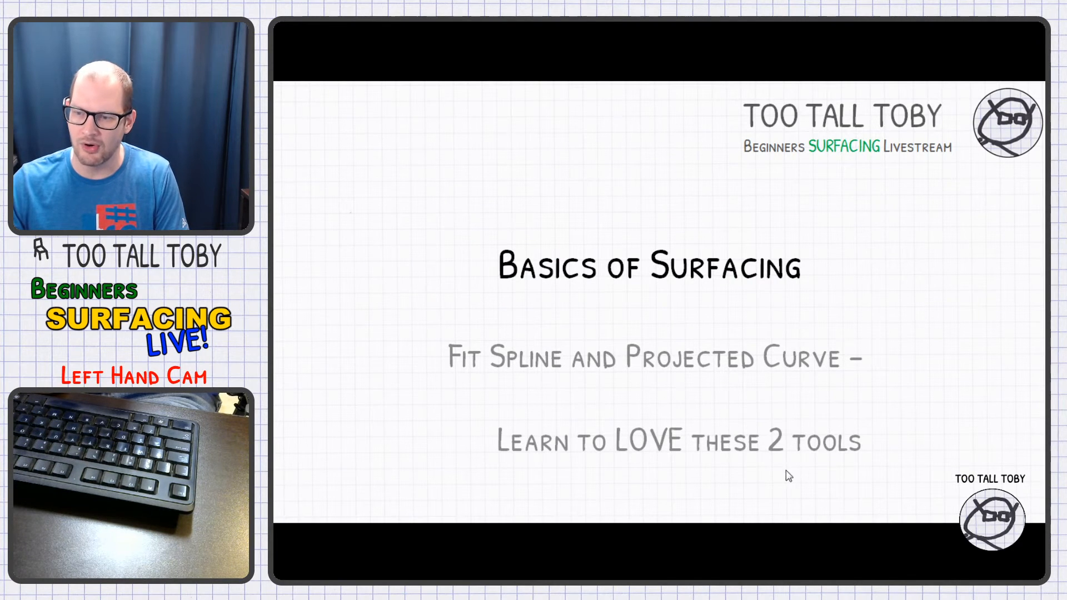
{"action": "left_click", "coordinate": [769, 474]}
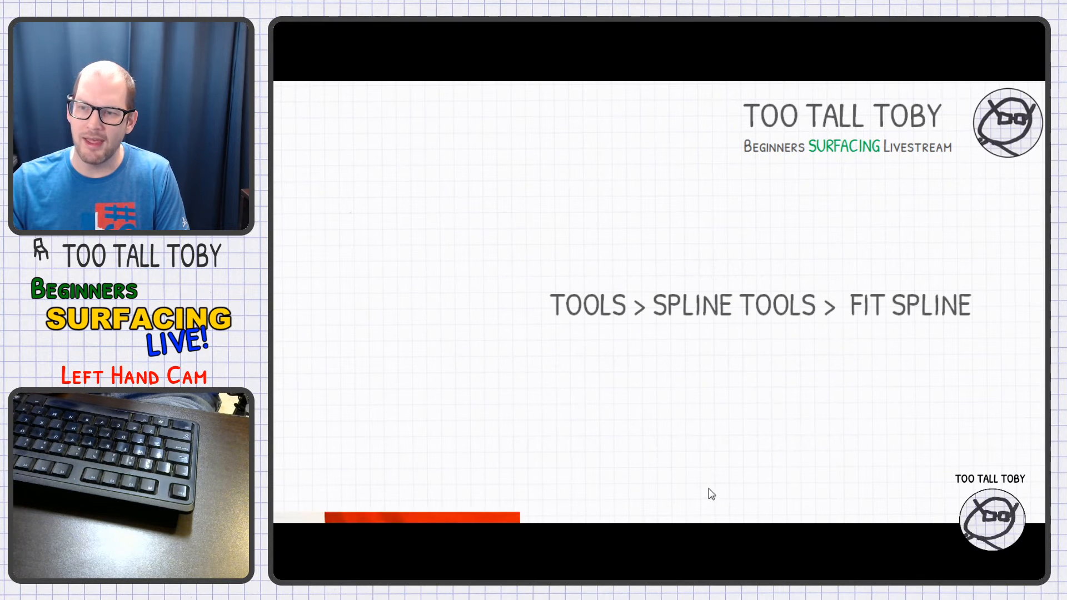
{"action": "left_click", "coordinate": [710, 491]}
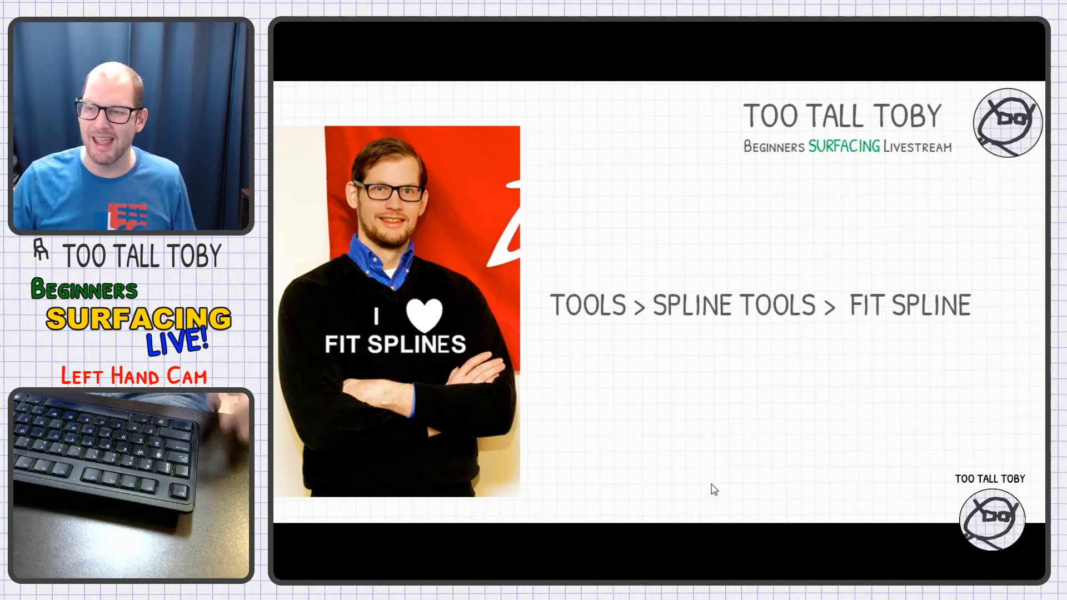
- Return to SOLIDWORKS and switch to the open part PART D - Surface Example
{"action": "key", "text": "alt+Tab"}
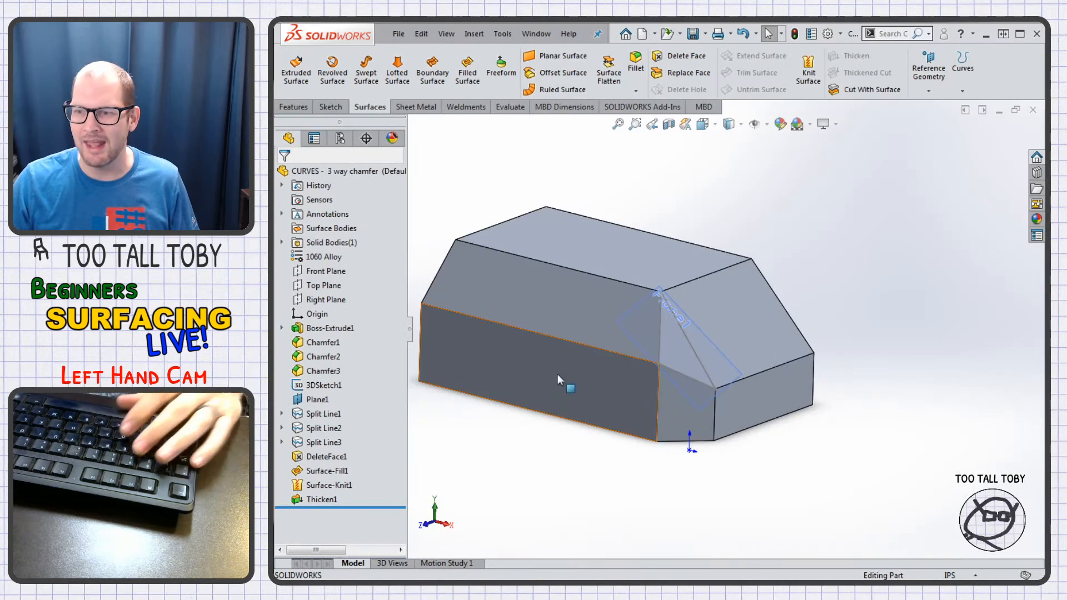
{"action": "key", "text": "ctrl+Tab"}
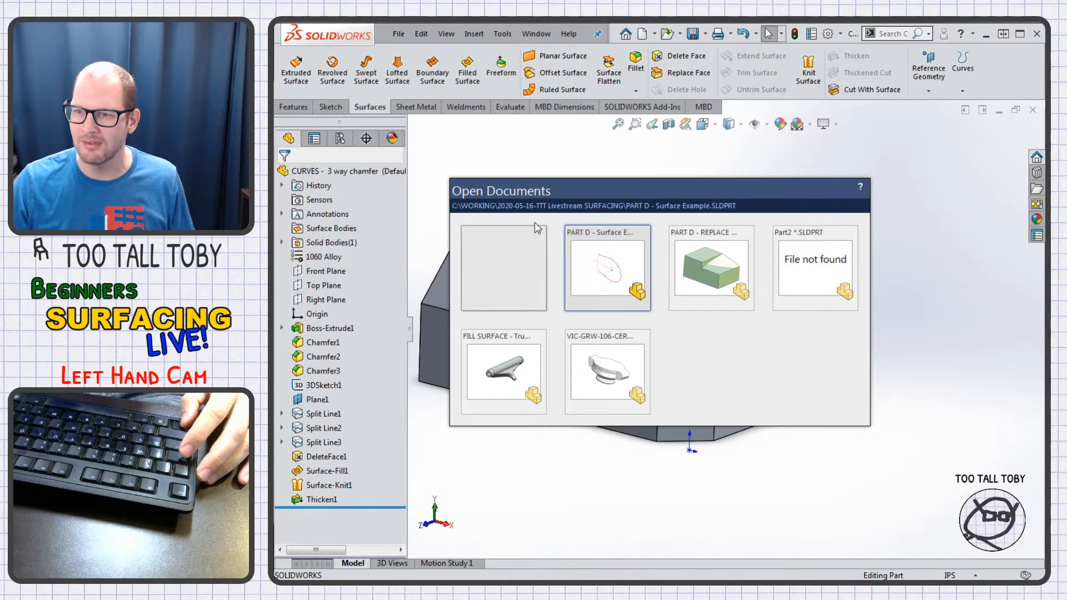
{"action": "left_click", "coordinate": [591, 292]}
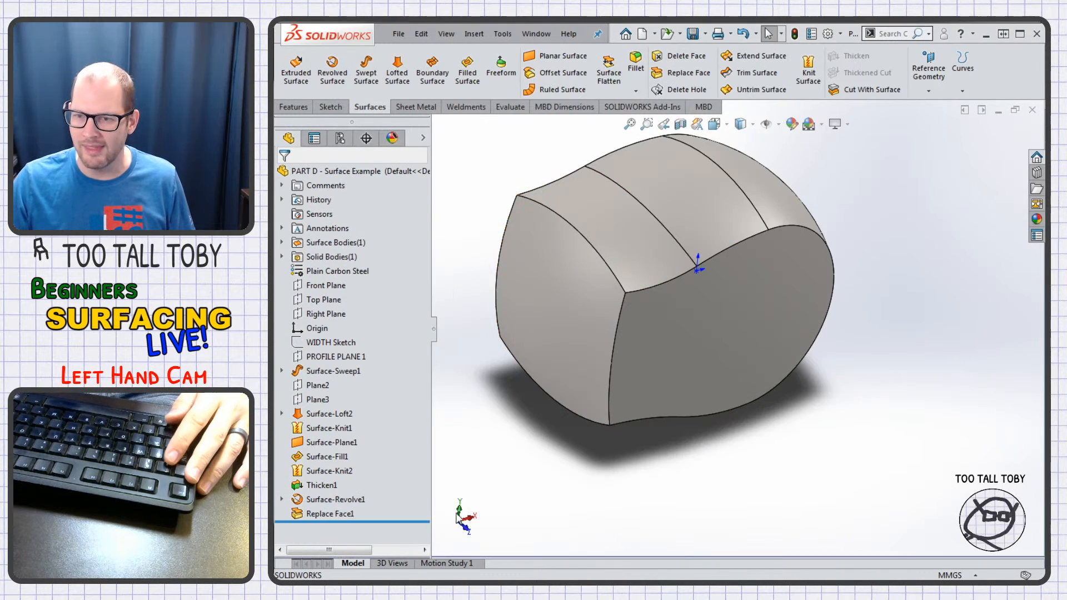
- Roll the feature history back to just after Surface-Sweep1 and delete that swept surface
{"action": "left_click_drag", "start_coordinate": [389, 521], "coordinate": [384, 380]}
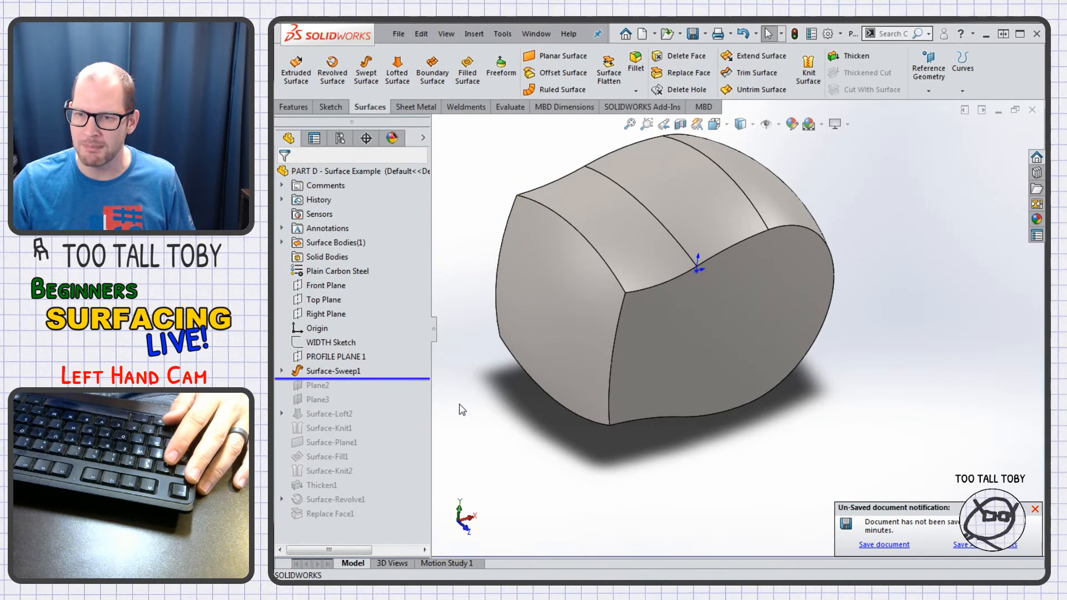
{"action": "key", "text": "Delete"}
{"action": "key", "text": "Return"}
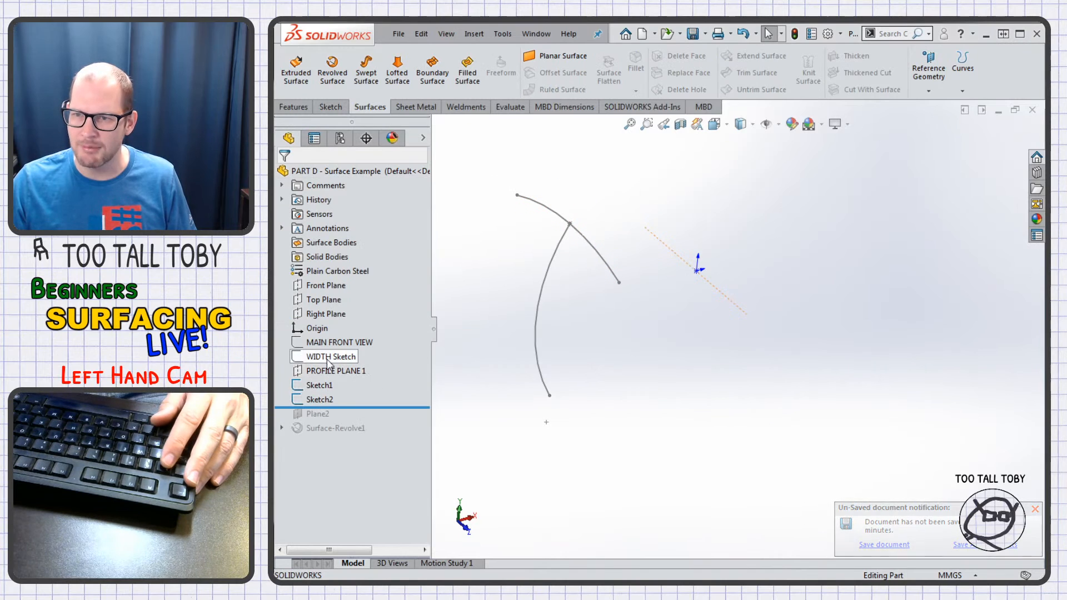
- Show the MAIN FRONT VIEW sketch and start a new sketch on the Front Plane
{"action": "left_click", "coordinate": [337, 342]}
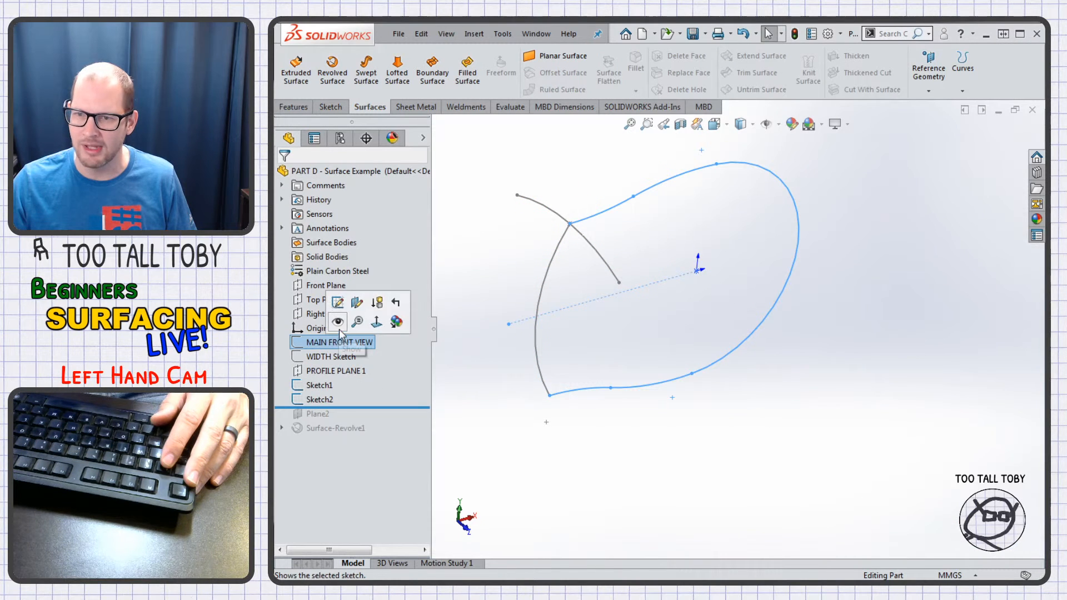
{"action": "left_click", "coordinate": [479, 228]}
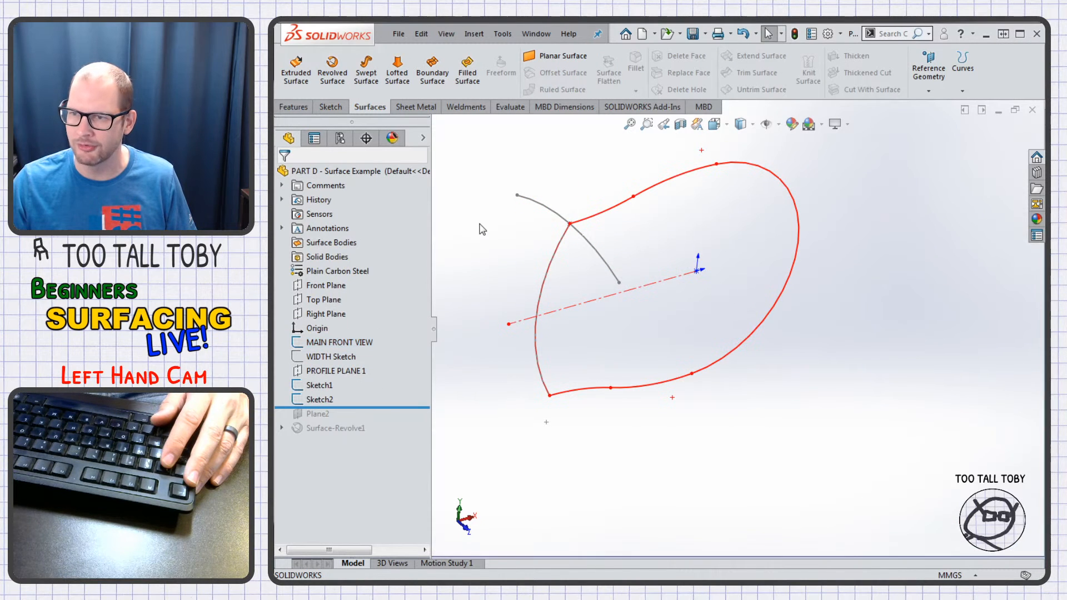
{"action": "left_click", "coordinate": [324, 286]}
{"action": "left_click", "coordinate": [329, 272]}
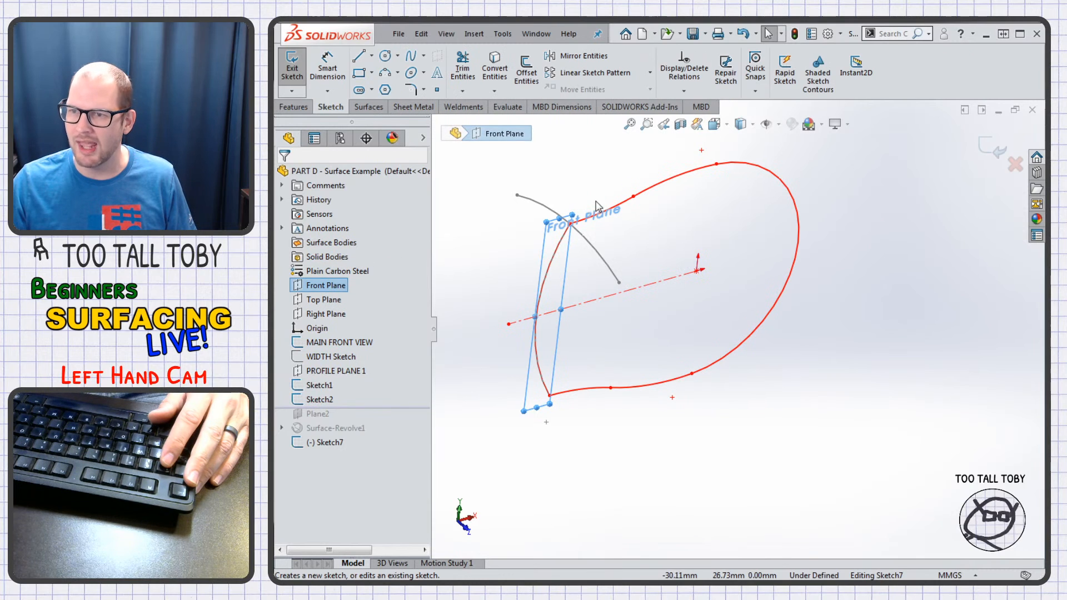
- Convert the outer curve chain of the MAIN FRONT VIEW sketch into the new sketch and delete the converted curves
{"action": "right_click", "coordinate": [615, 215]}
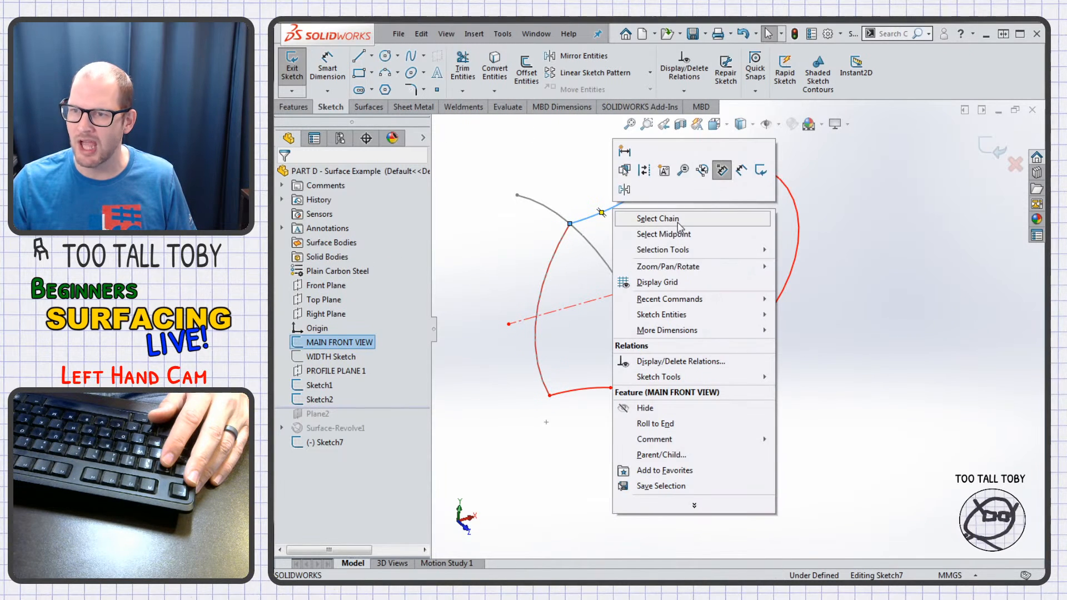
{"action": "left_click", "coordinate": [658, 219]}
{"action": "left_click", "coordinate": [492, 70]}
{"action": "mouse_move", "coordinate": [667, 501]}
{"action": "middle_mouse_down"}
{"action": "mouse_move", "coordinate": [626, 446]}
{"action": "mouse_move", "coordinate": [622, 241]}
{"action": "middle_mouse_up"}
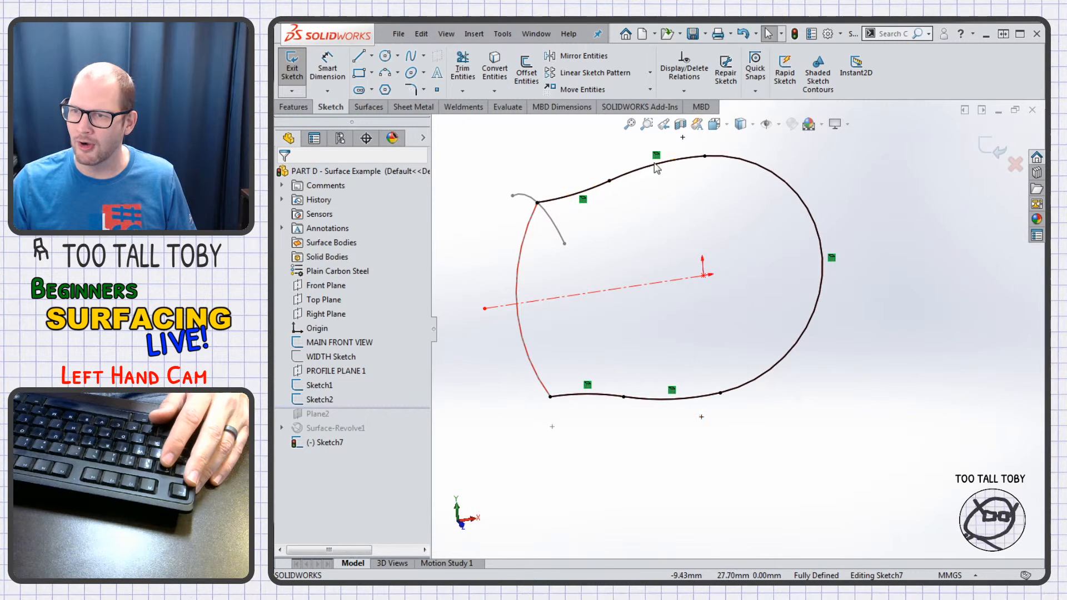
{"action": "left_click_drag", "start_coordinate": [871, 146], "coordinate": [608, 468]}
{"action": "key", "text": "Delete"}
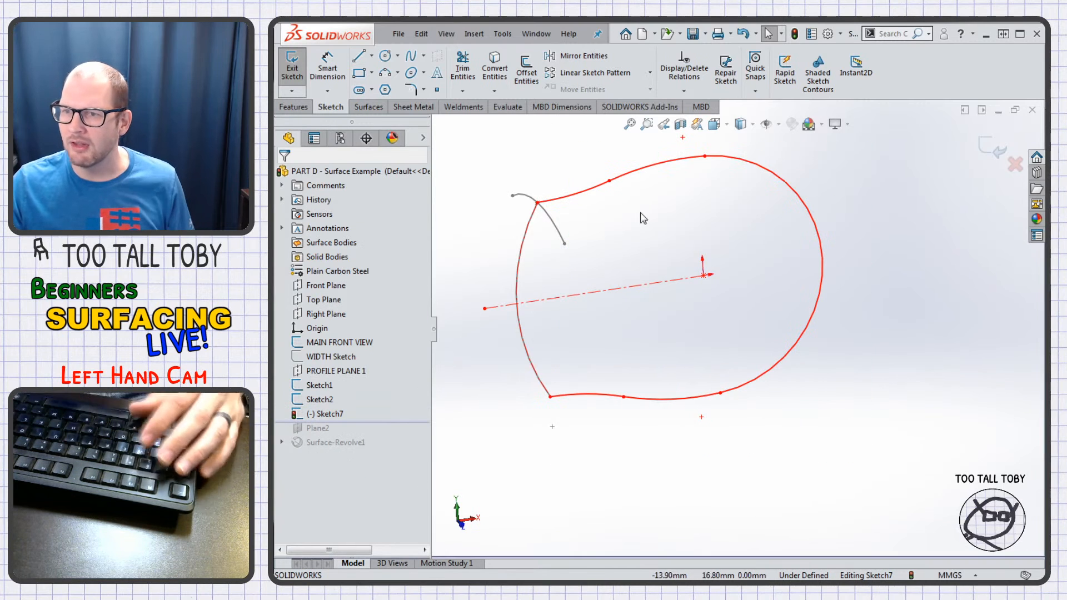
- Start a Fit Spline over the connected upper curves, large arc and lower curves of the MAIN FRONT VIEW outline
{"action": "left_click", "coordinate": [502, 34]}
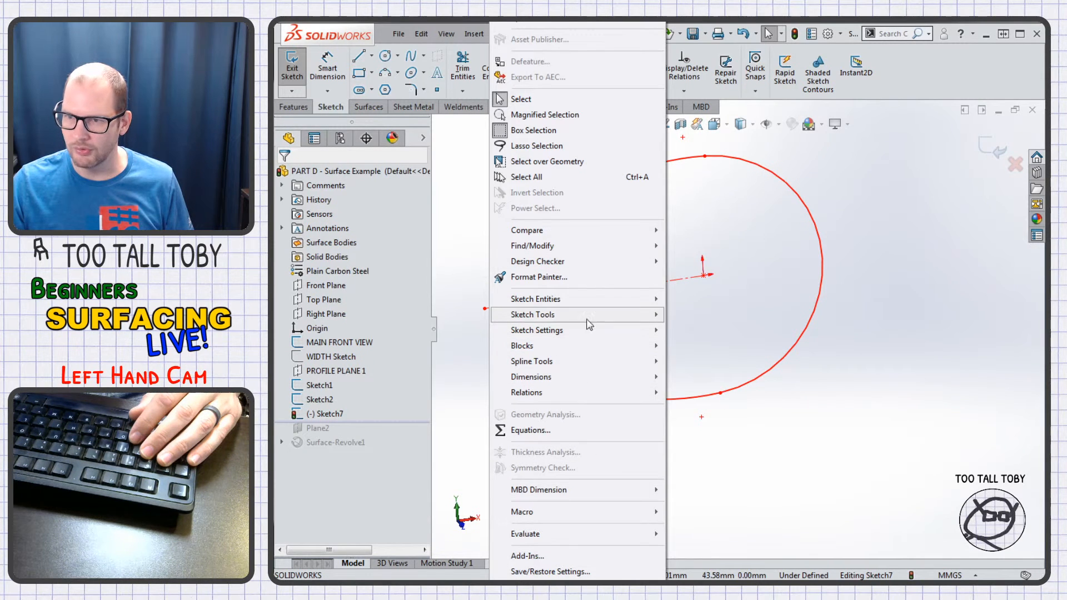
{"action": "mouse_move", "coordinate": [586, 362]}
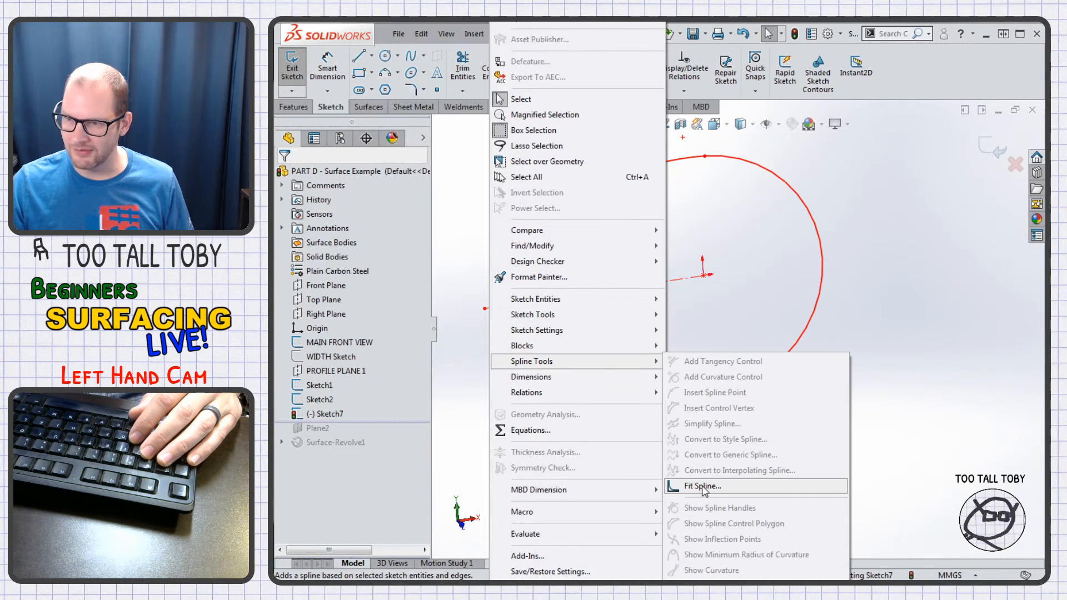
{"action": "left_click", "coordinate": [695, 486]}
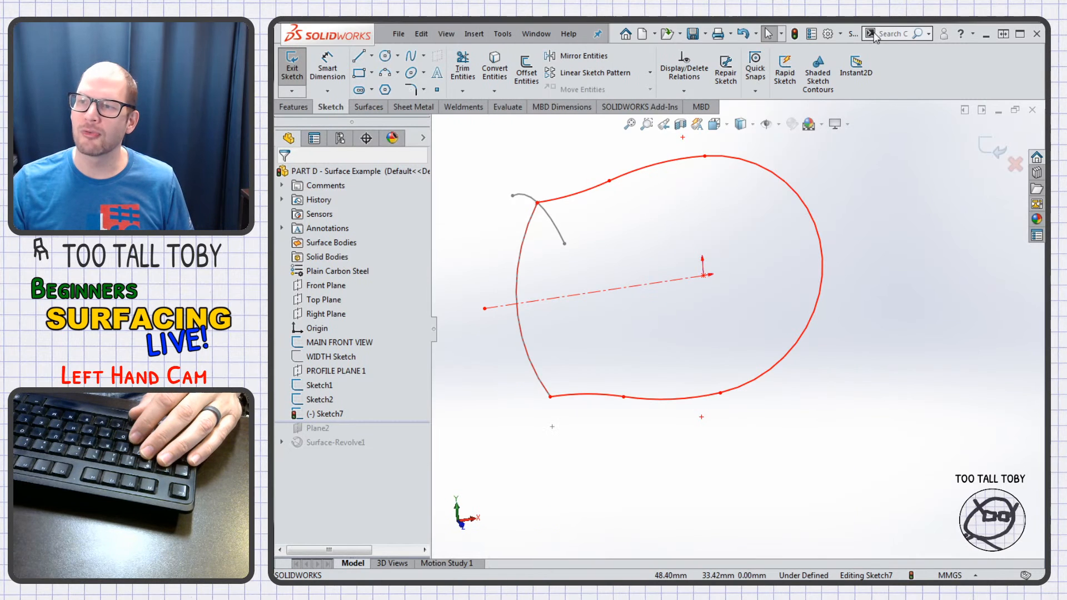
{"action": "type", "text": "fit"}
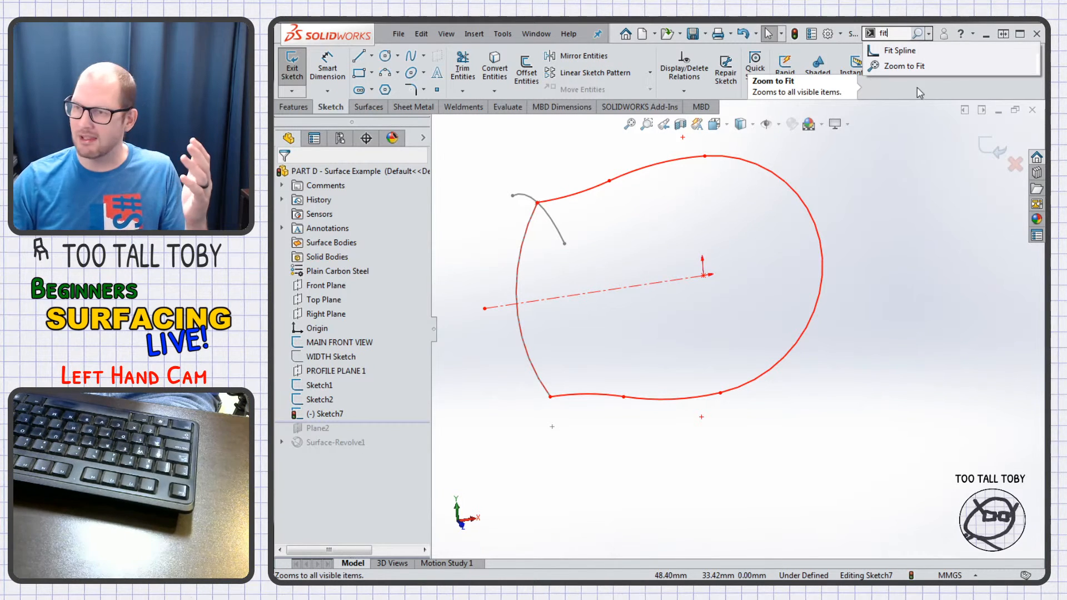
{"action": "left_click", "coordinate": [922, 49]}
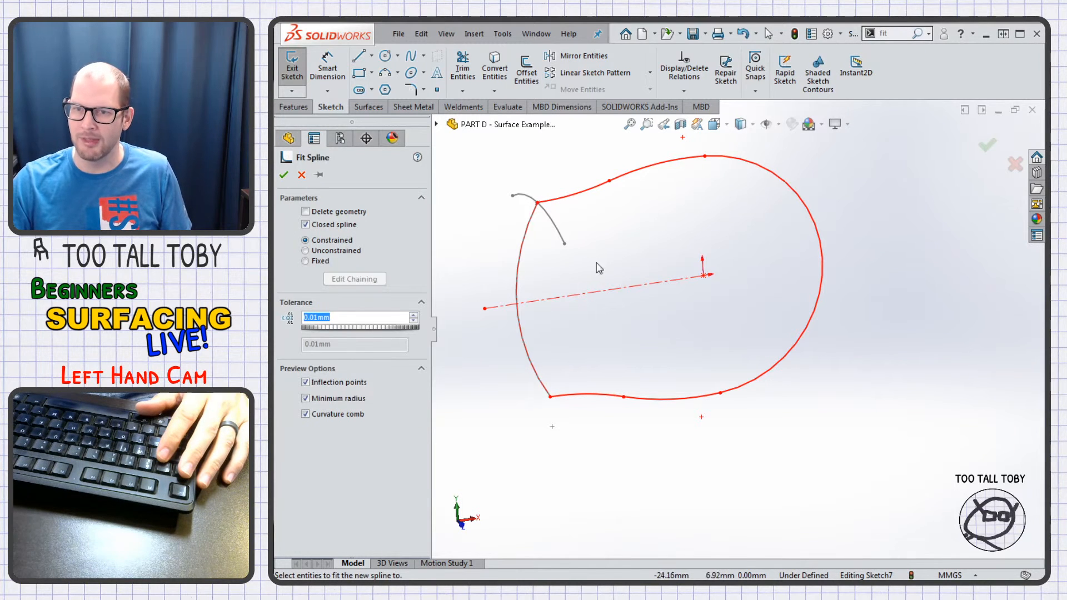
{"action": "left_click", "coordinate": [590, 196]}
{"action": "left_click", "coordinate": [632, 173]}
{"action": "left_click", "coordinate": [767, 175]}
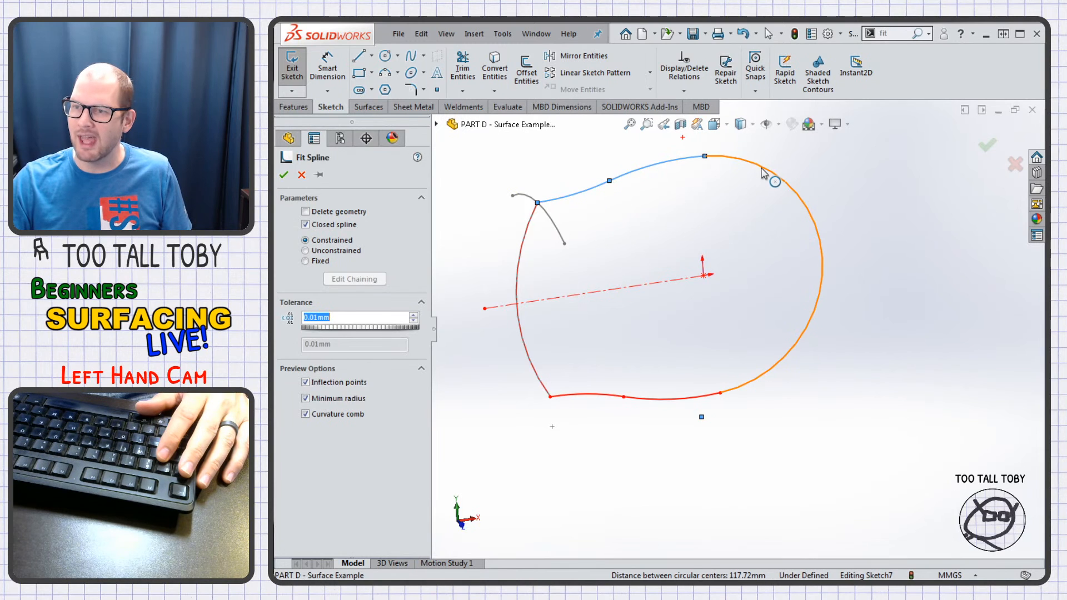
{"action": "left_click", "coordinate": [653, 404]}
{"action": "left_click", "coordinate": [584, 397]}
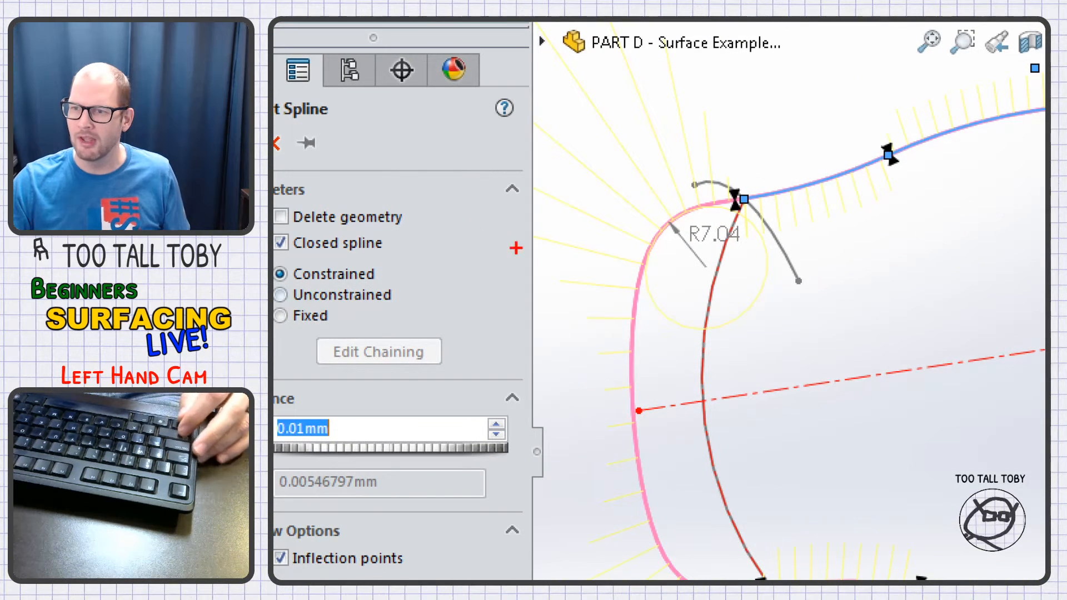
- Turn off Closed spline for the fitted spline and accept it as an open curve
{"action": "left_click_drag", "start_coordinate": [410, 245], "coordinate": [710, 245]}
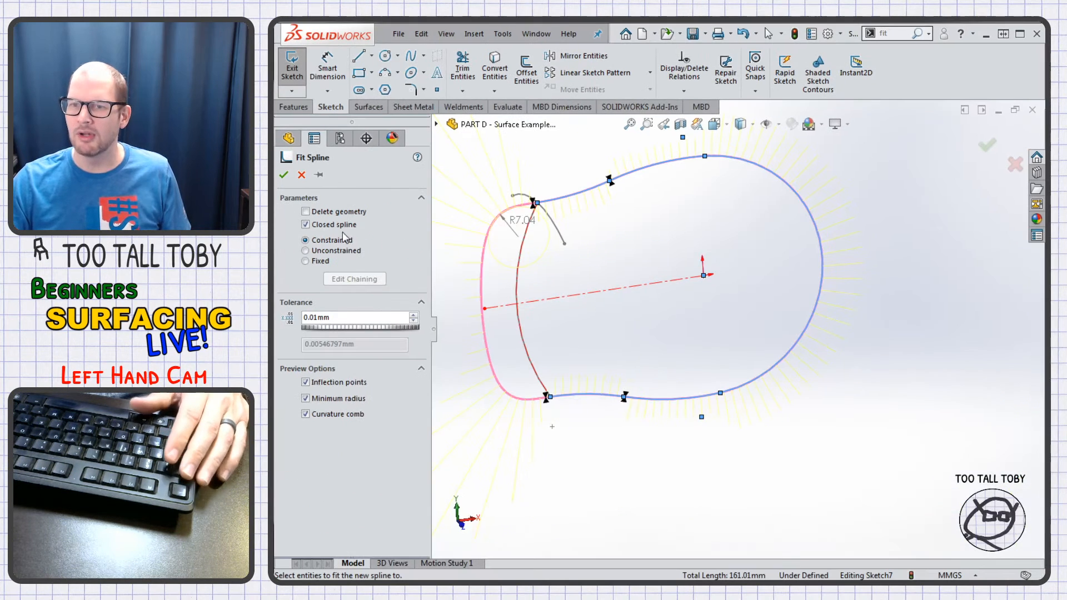
{"action": "left_click", "coordinate": [330, 252]}
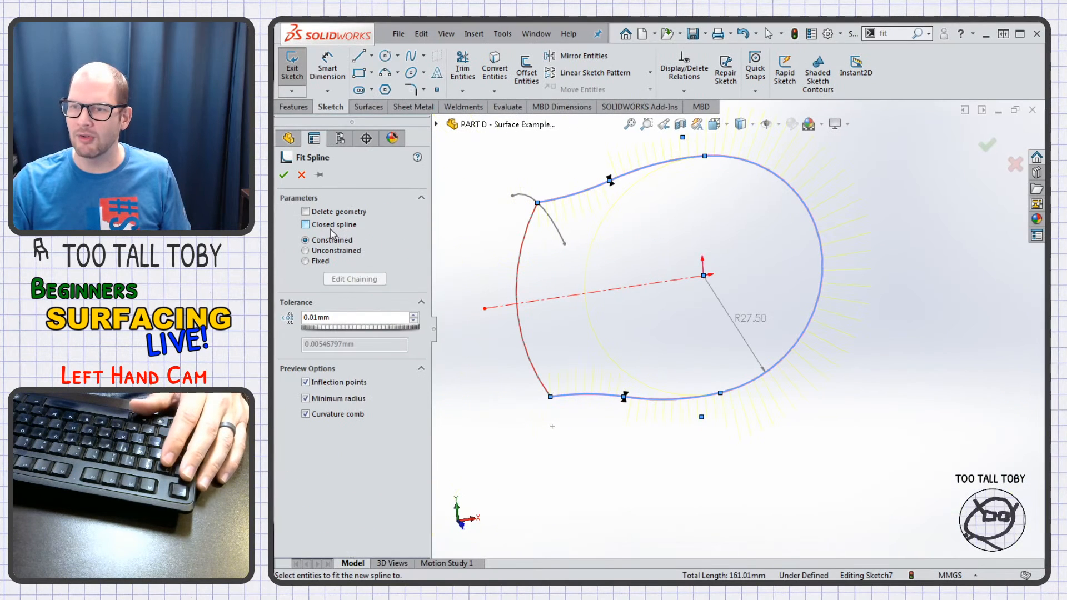
{"action": "left_click", "coordinate": [989, 146]}
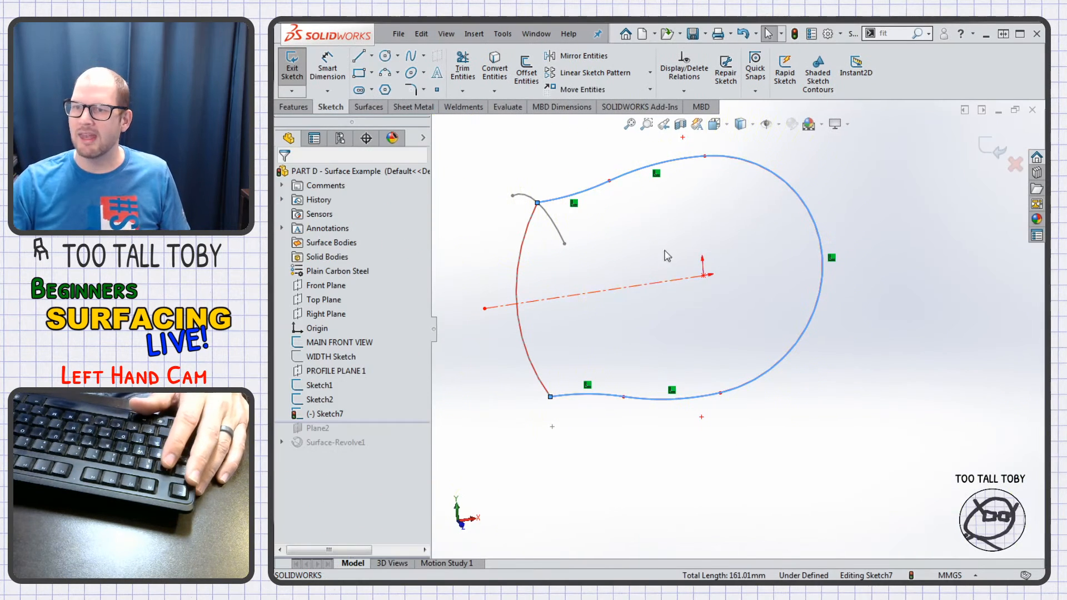
- Check that the fitted outline selects as one single spline, then exit the sketch
{"action": "left_click", "coordinate": [643, 243]}
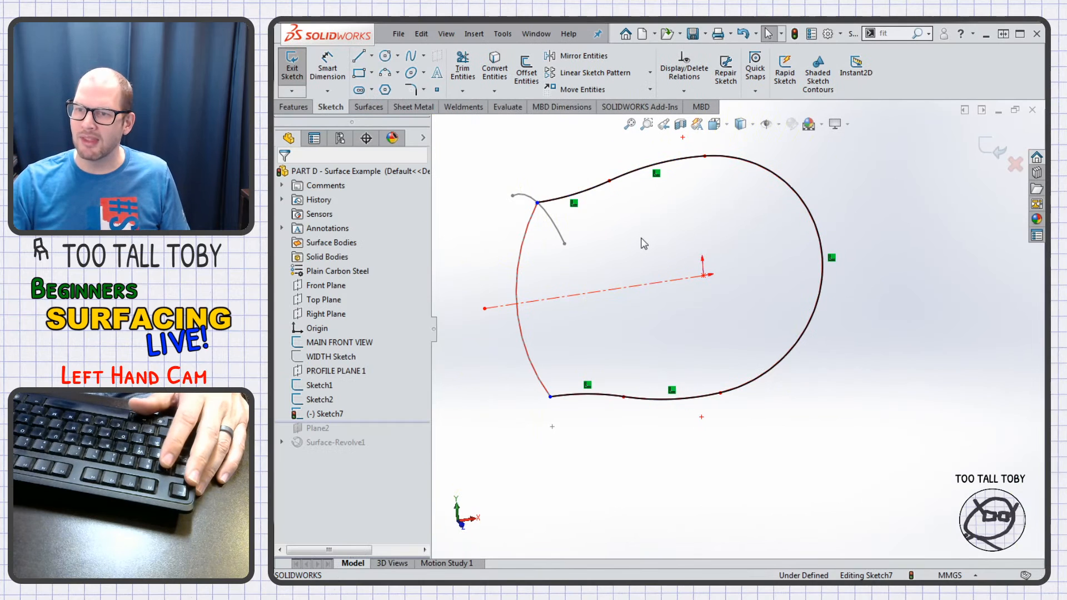
{"action": "left_click", "coordinate": [589, 195]}
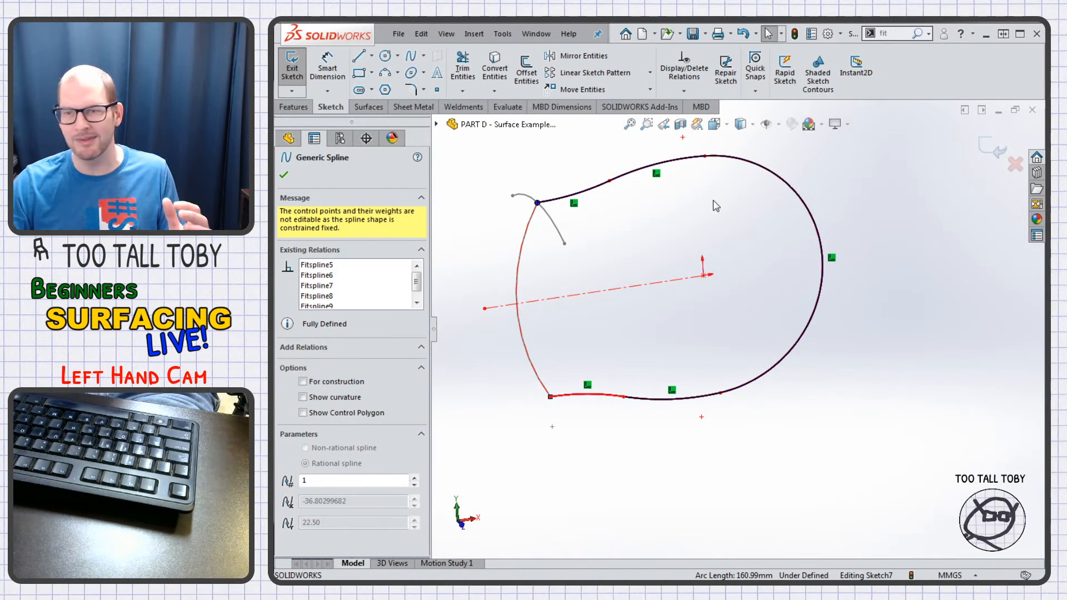
{"action": "left_click", "coordinate": [687, 242]}
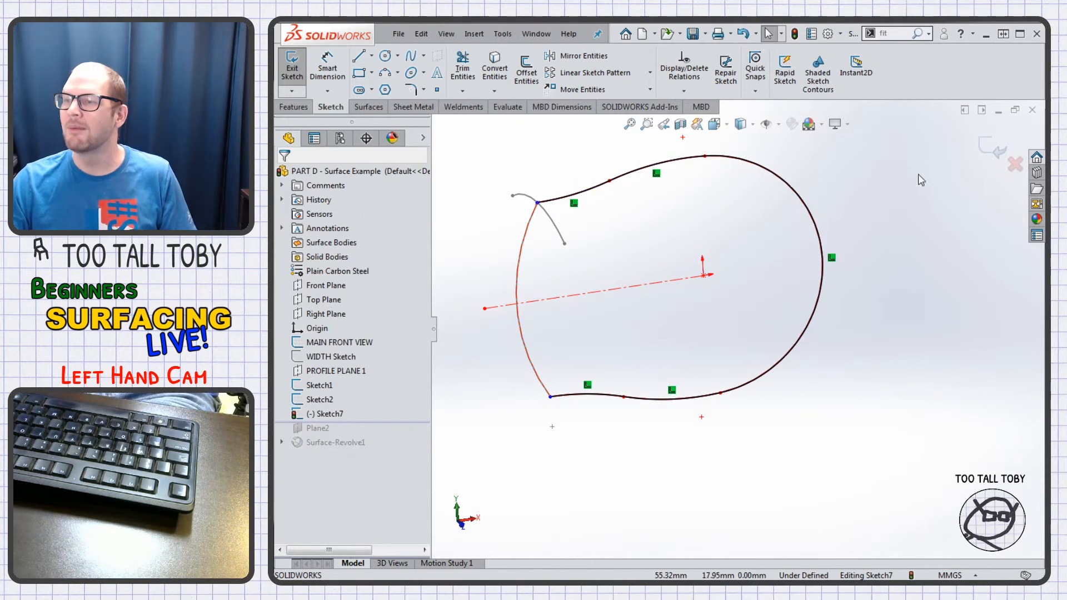
{"action": "left_click", "coordinate": [994, 149]}
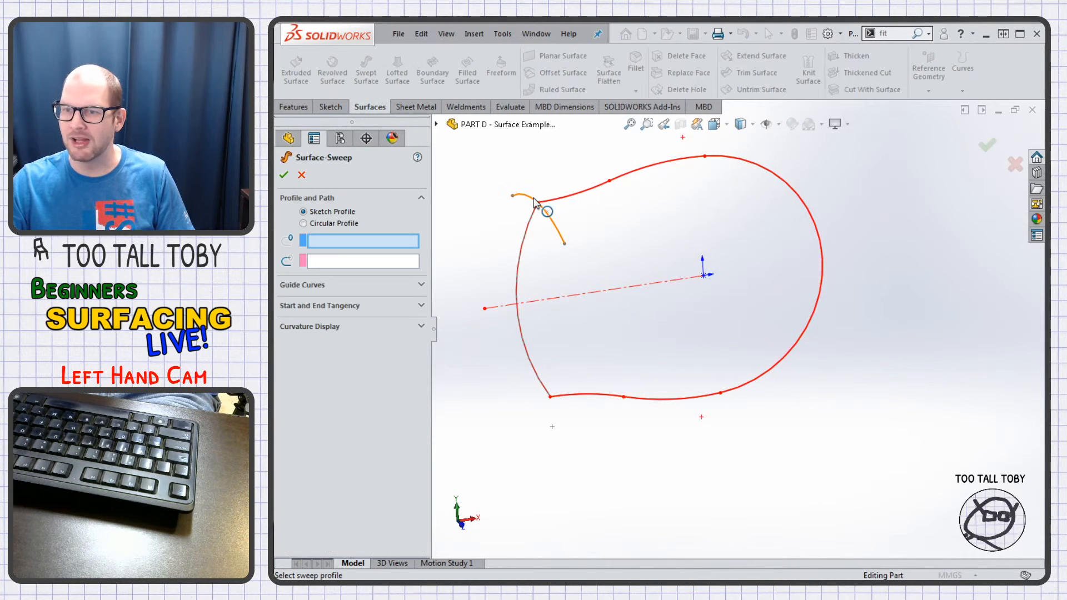
- Set up a Surface Sweep with the short arc Sketch1 as profile and the MAIN FRONT VIEW sketch as path
{"action": "left_click", "coordinate": [546, 212]}
{"action": "left_click", "coordinate": [569, 194]}
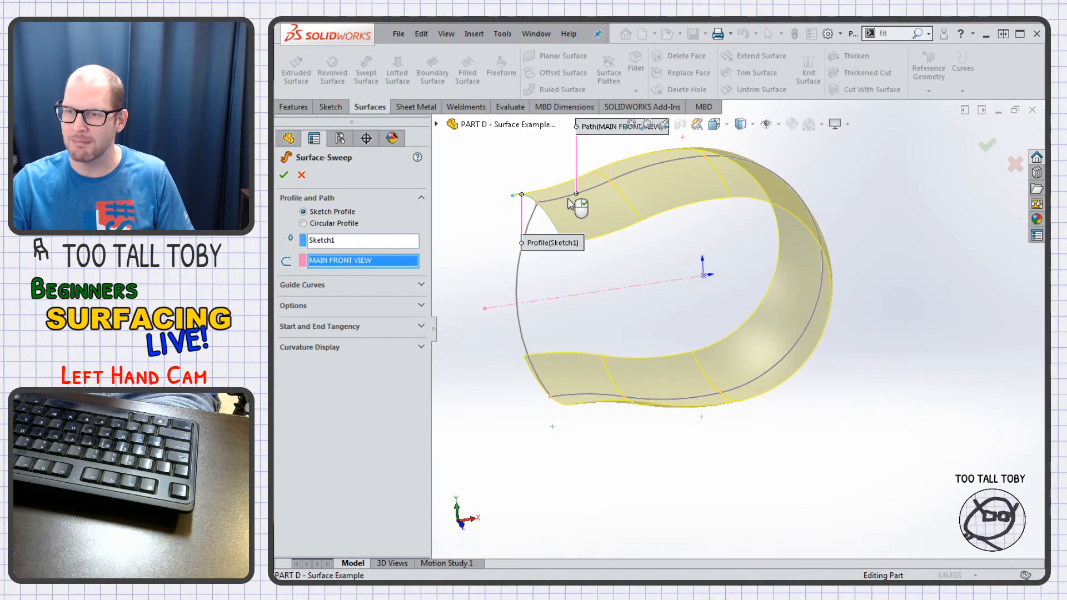
{"action": "middle_click_drag", "start_coordinate": [604, 266], "coordinate": [616, 318]}
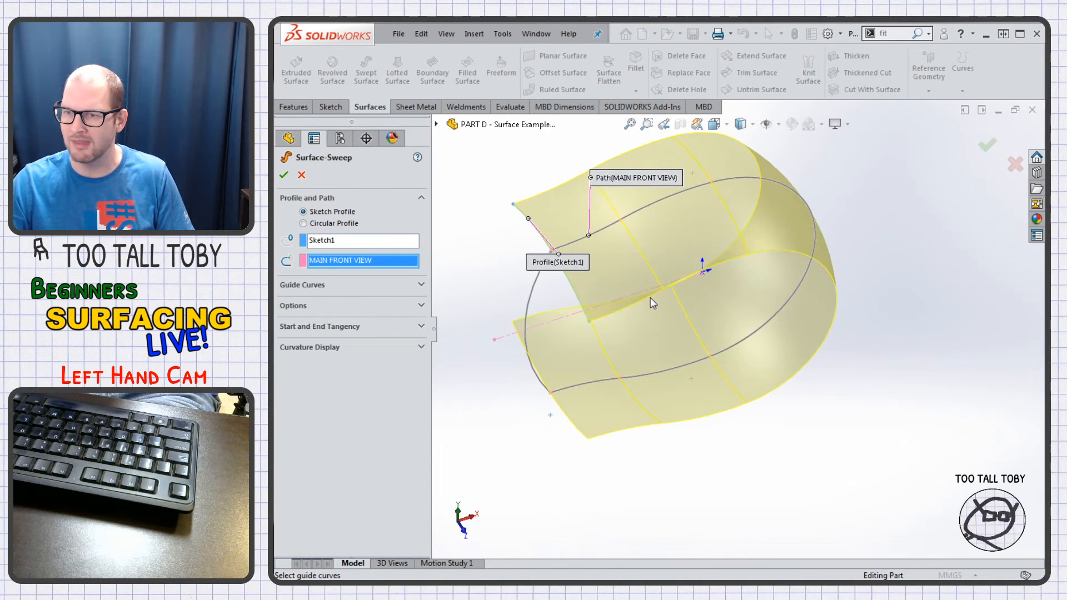
- Replace the sweep path with the fitted spline of Sketch7, create the swept surface and select it to inspect its single face
{"action": "left_click", "coordinate": [613, 230]}
{"action": "right_click", "coordinate": [615, 231]}
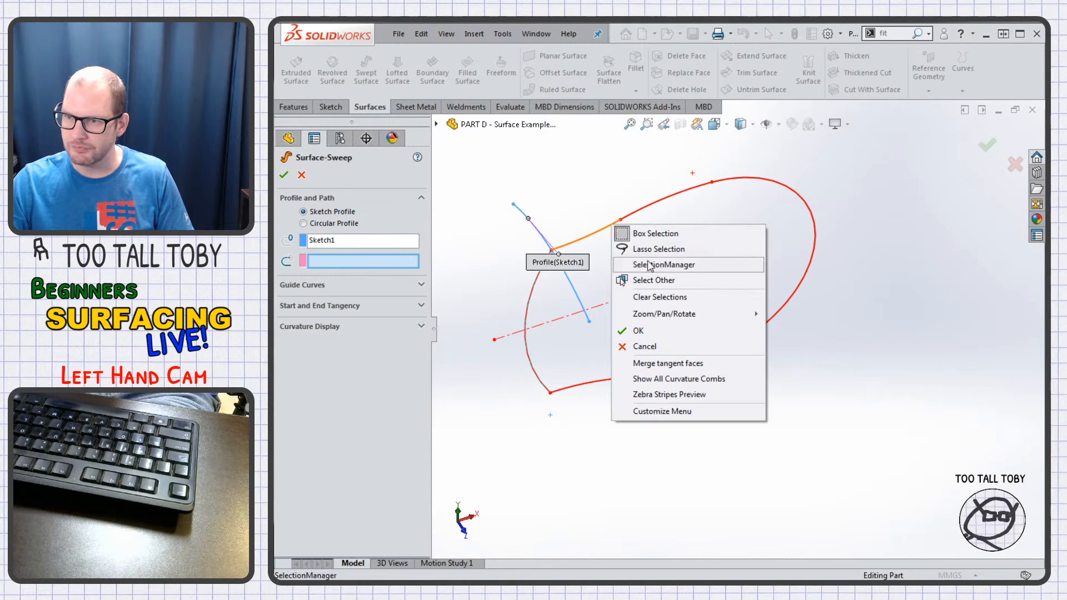
{"action": "left_click", "coordinate": [620, 282]}
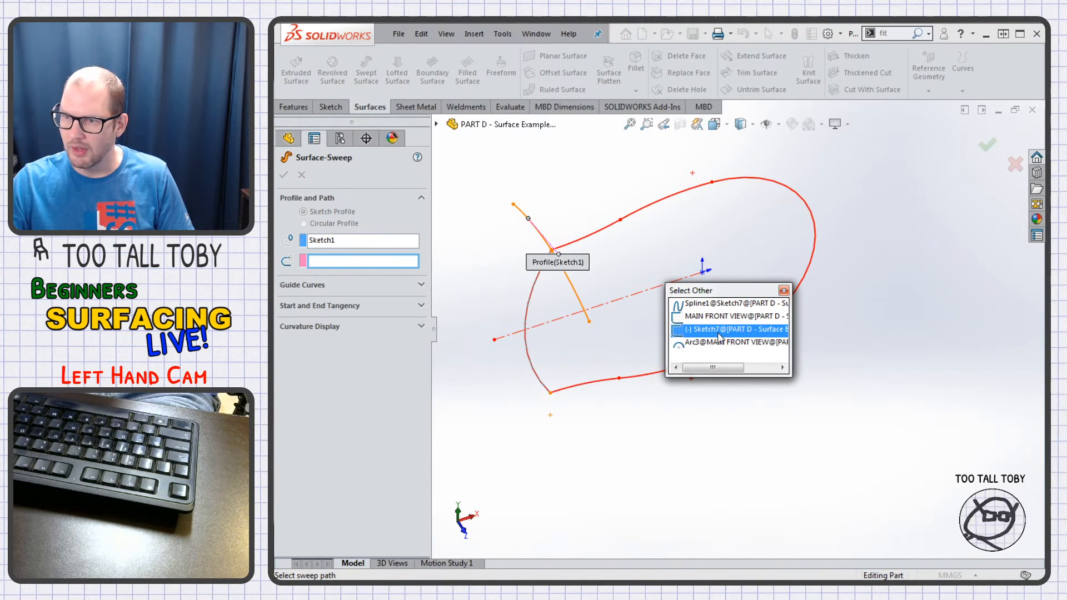
{"action": "left_click", "coordinate": [730, 304]}
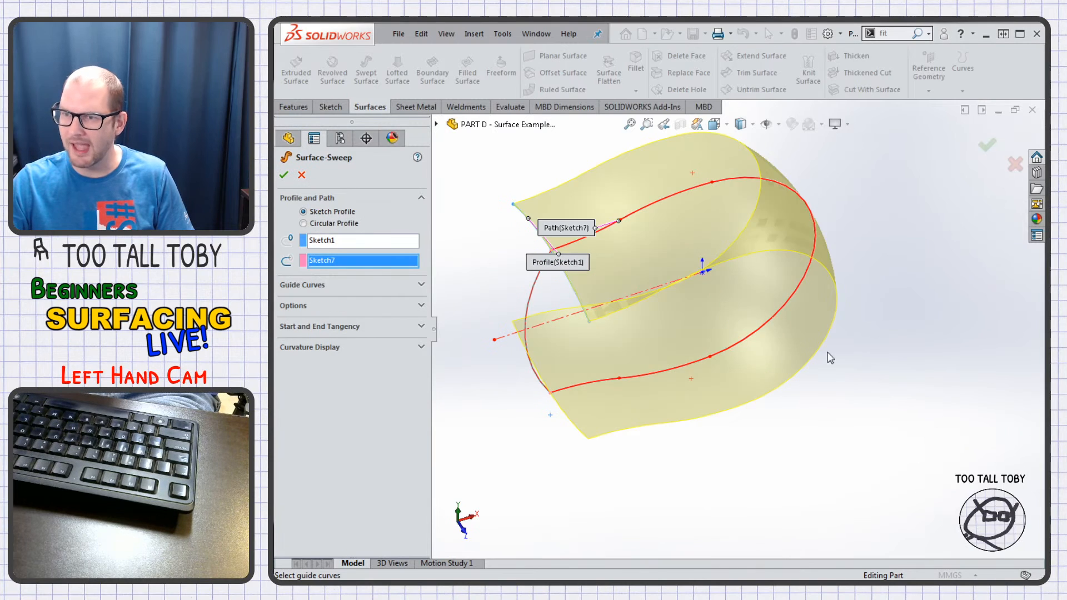
{"action": "left_click", "coordinate": [987, 148]}
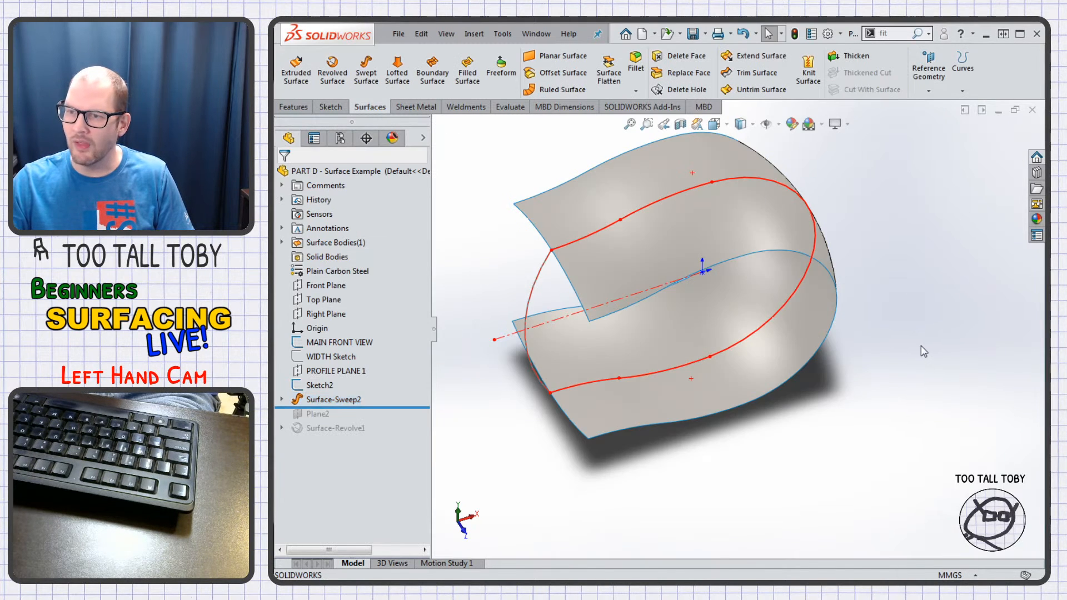
{"action": "left_click", "coordinate": [721, 235]}
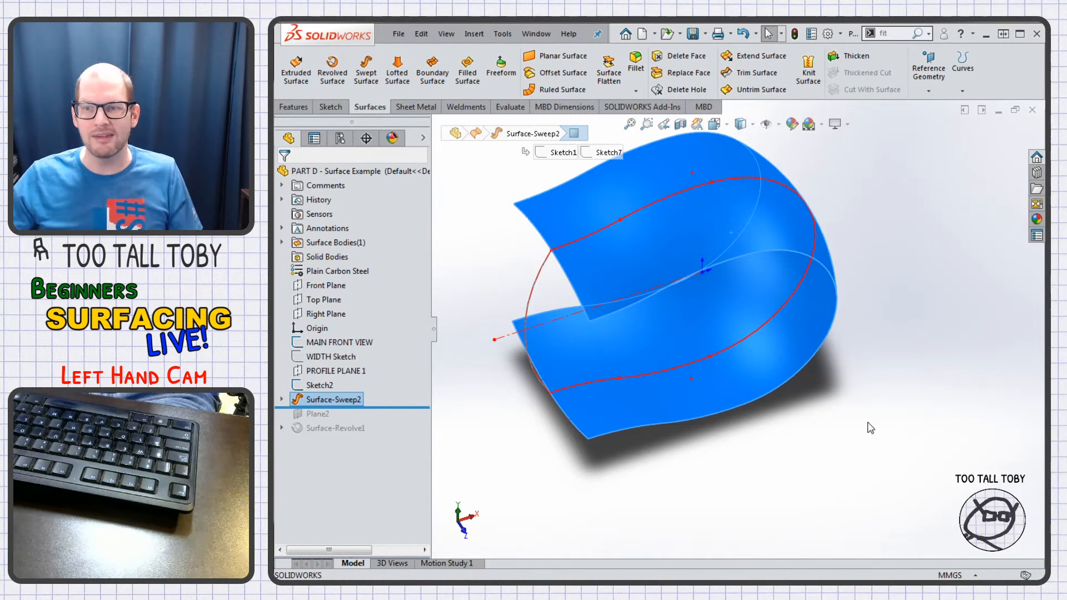
{"action": "left_click", "coordinate": [500, 215]}
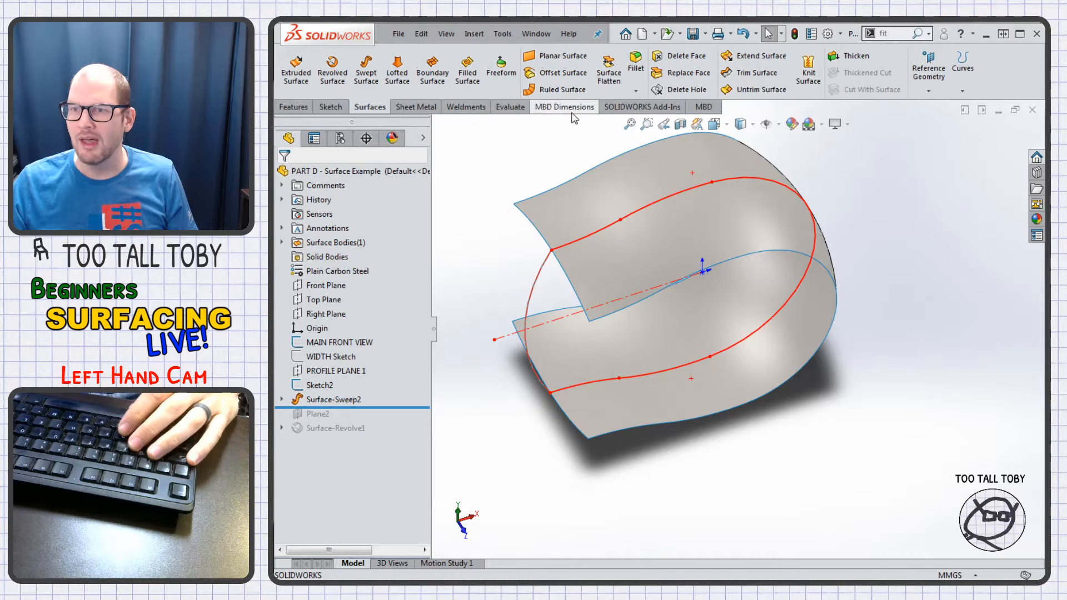
- Create a new part from the PART-IN template and start a sketch on the Front Plane
{"action": "left_click", "coordinate": [642, 35]}
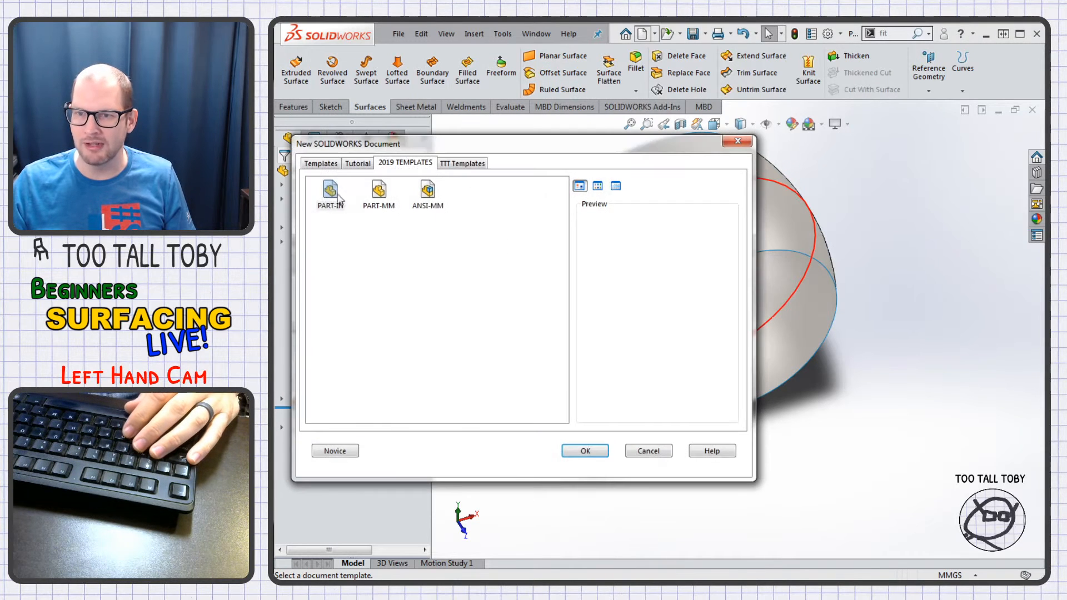
{"action": "double_click", "coordinate": [327, 198]}
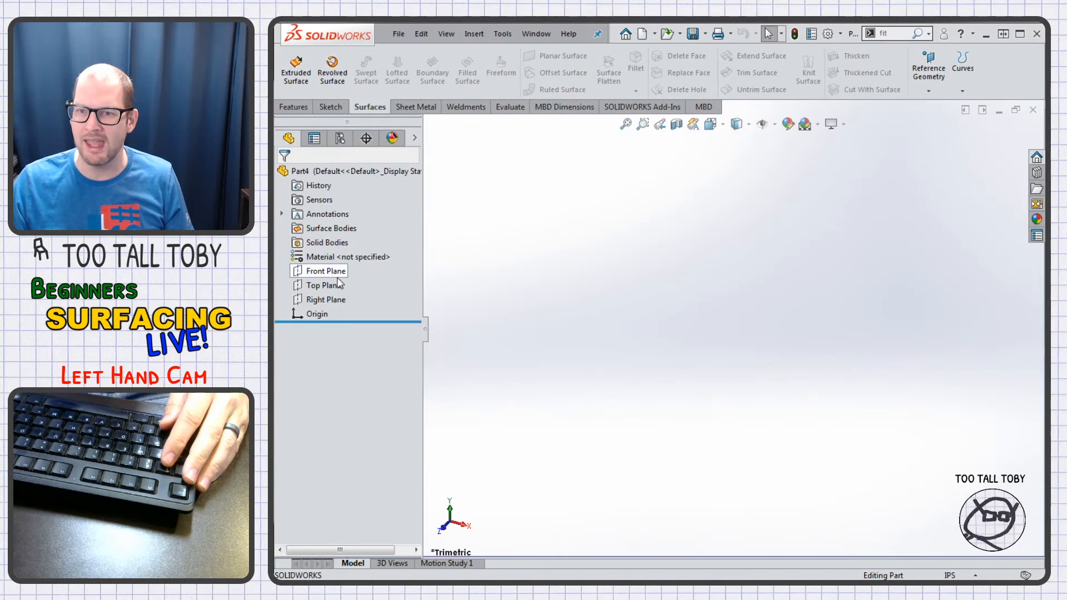
{"action": "left_click", "coordinate": [336, 273]}
{"action": "left_click", "coordinate": [366, 248]}
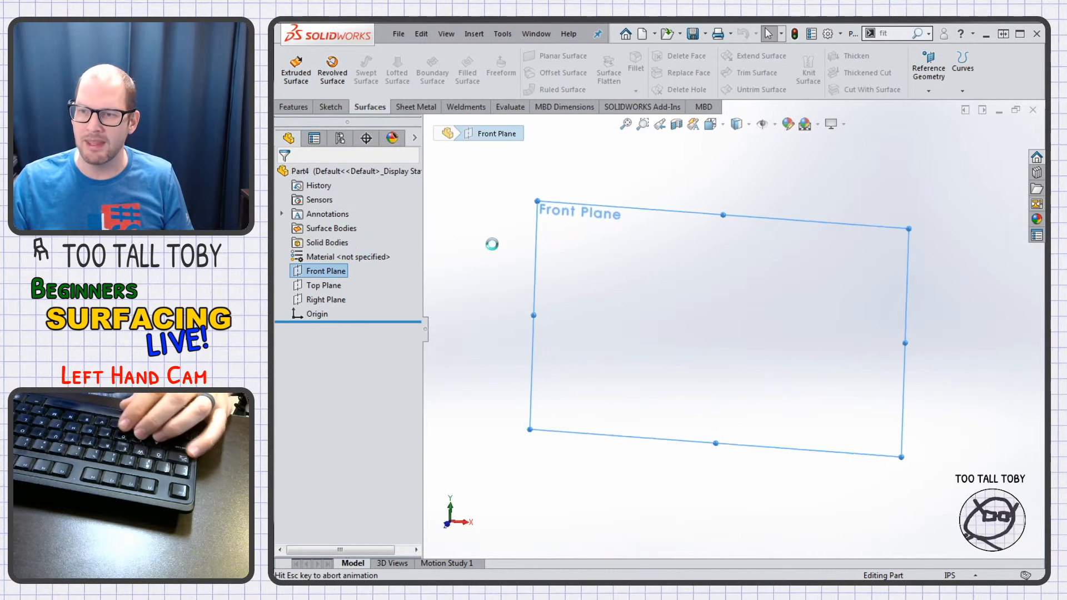
- Sketch a short horizontal line that lies level with the origin and ends just before it on the negative X side
{"action": "key", "text": "s"}
{"action": "left_click", "coordinate": [575, 286]}
{"action": "left_click_drag", "start_coordinate": [617, 329], "coordinate": [709, 329]}
{"action": "left_click", "coordinate": [710, 331]}
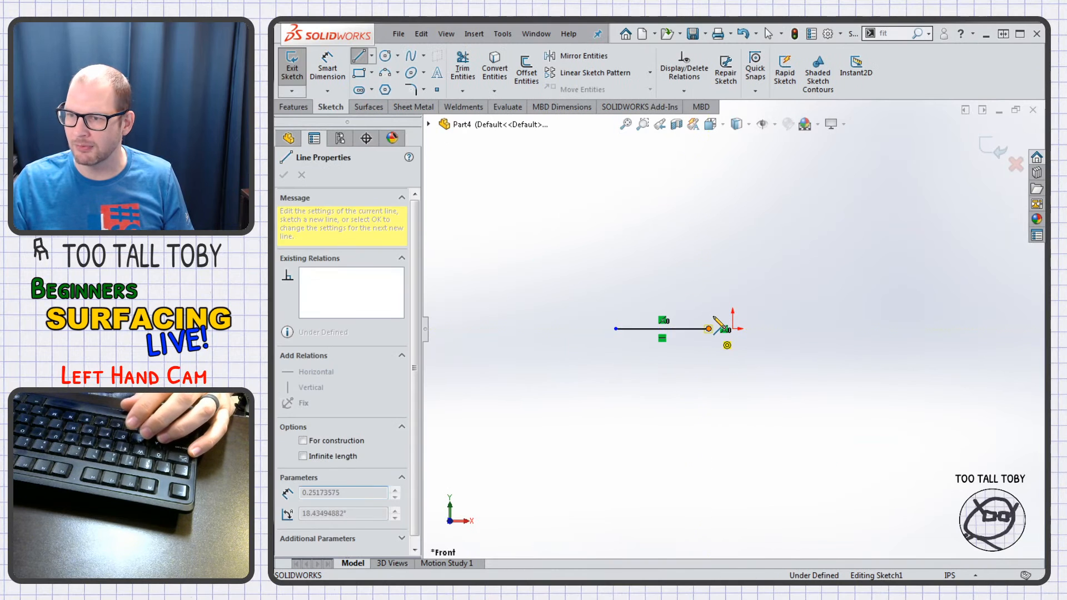
{"action": "double_click", "coordinate": [756, 320]}
{"action": "key", "text": "Escape"}
- Sketch a separate line rising diagonally on the positive X side of the origin and move its lower endpoint slightly
{"action": "key", "text": "s"}
{"action": "left_click", "coordinate": [764, 378]}
{"action": "left_click", "coordinate": [763, 299]}
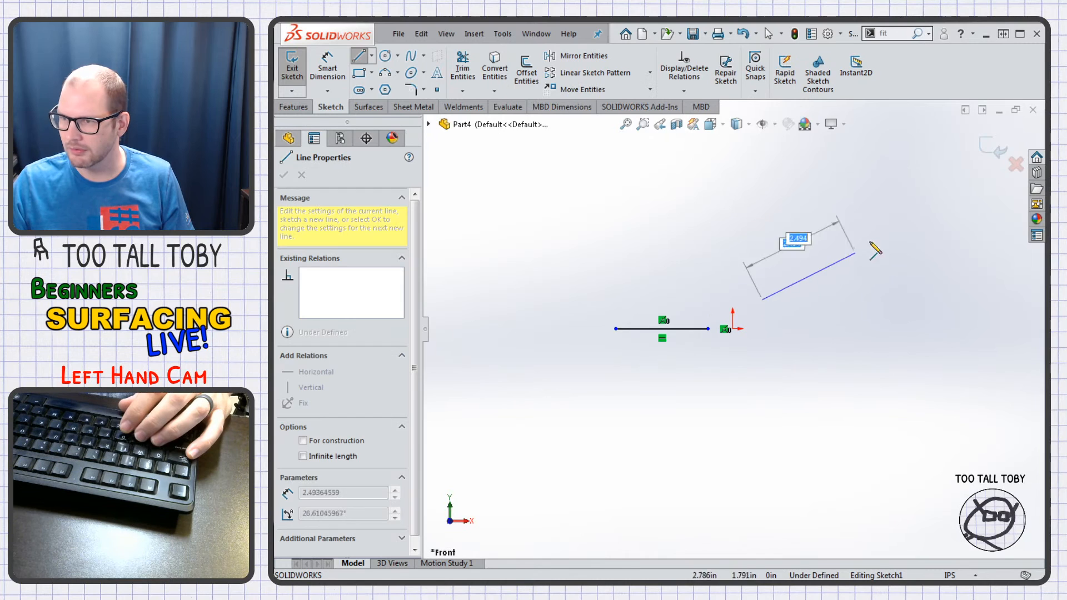
{"action": "left_click", "coordinate": [902, 212]}
{"action": "key", "text": "Escape"}
{"action": "mouse_move", "coordinate": [763, 300]}
{"action": "left_mouse_down"}
{"action": "mouse_move", "coordinate": [793, 300]}
{"action": "mouse_move", "coordinate": [784, 298]}
{"action": "left_mouse_up"}
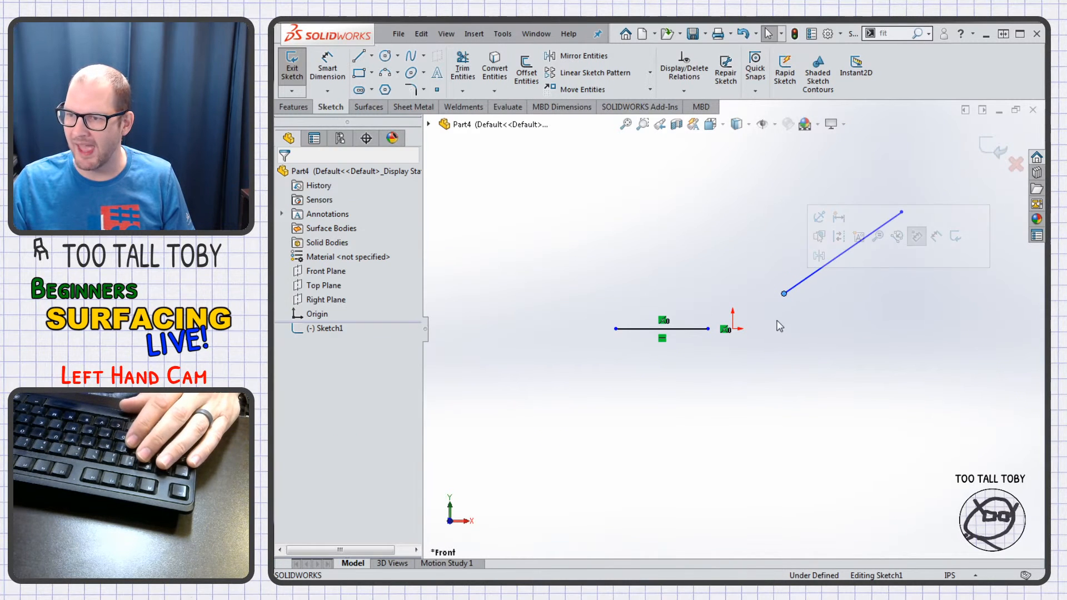
- Exit the two-line sketch and start a second sketch on the Front Plane
{"action": "left_click", "coordinate": [1001, 147]}
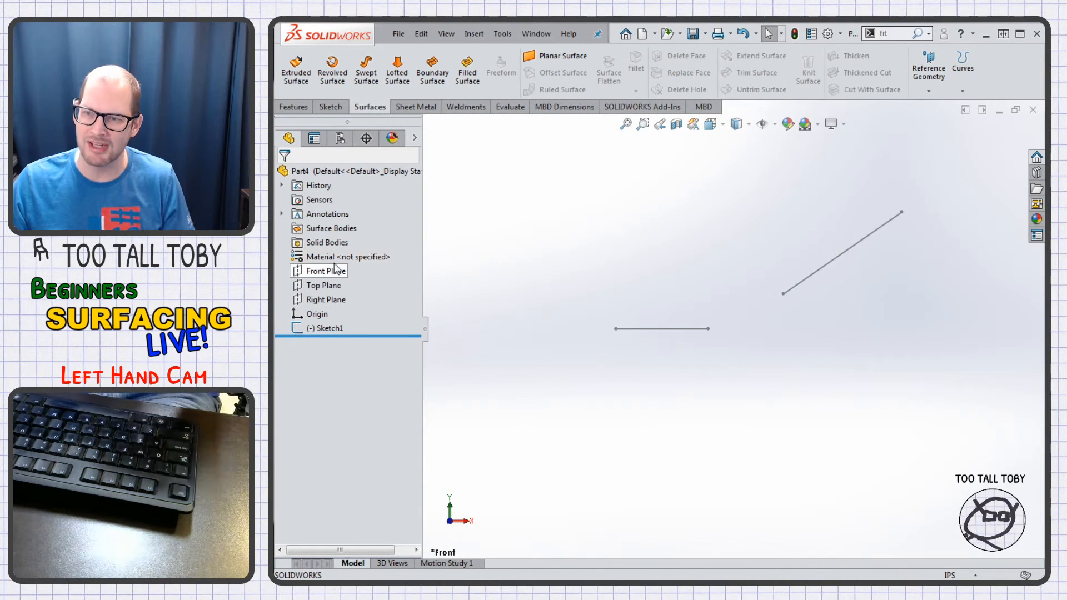
{"action": "left_click", "coordinate": [327, 271]}
{"action": "left_click", "coordinate": [367, 248]}
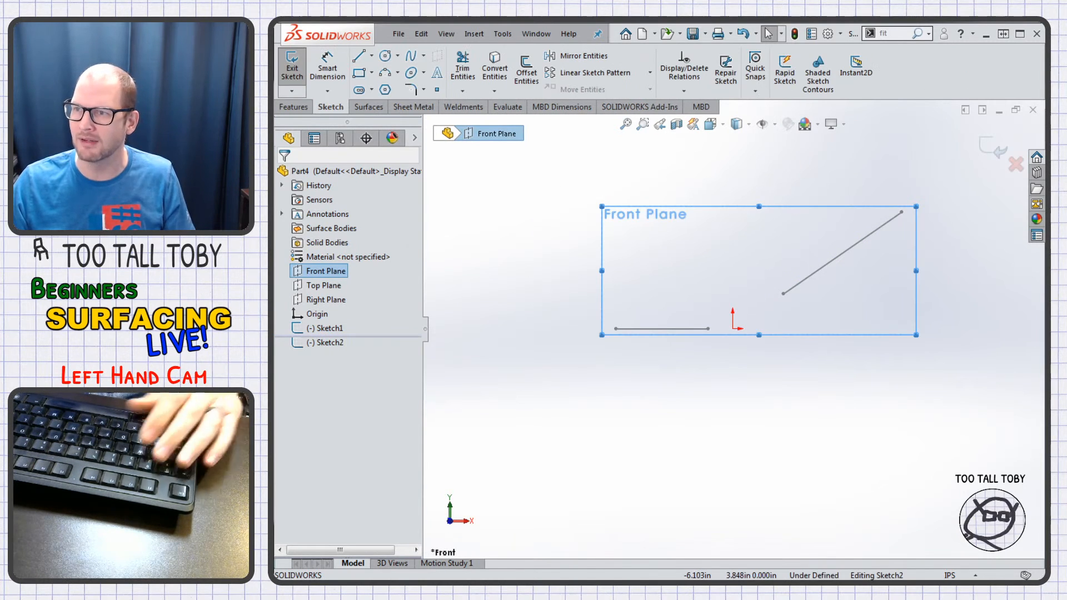
- Bridge the gap between the horizontal and diagonal lines with an open, constrained Fit Spline
{"action": "type", "text": "fit"}
{"action": "left_click", "coordinate": [912, 51]}
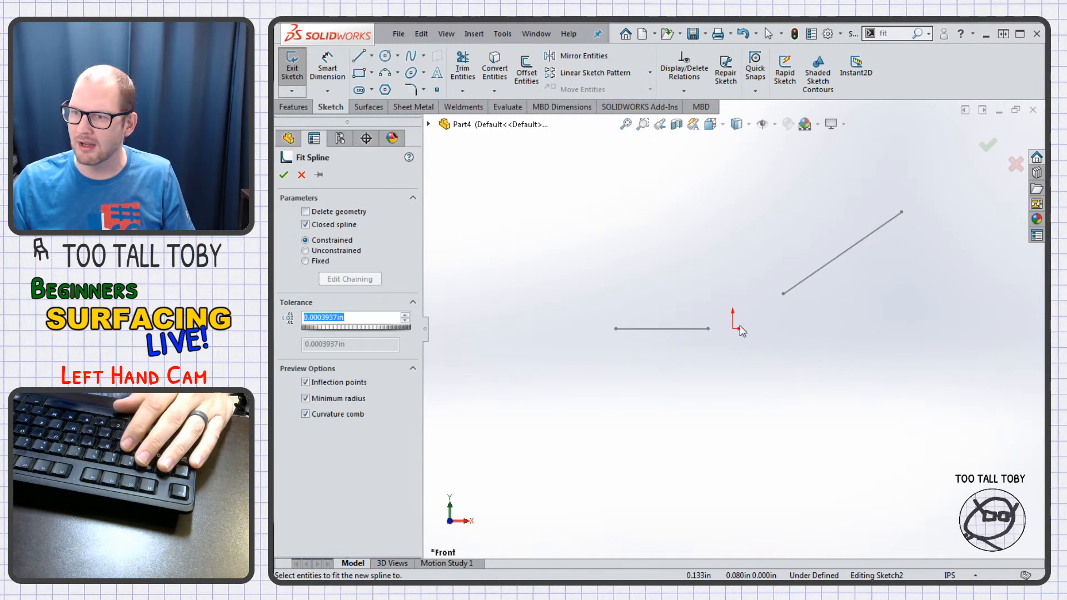
{"action": "left_click", "coordinate": [802, 285]}
{"action": "scroll", "coordinate": [766, 326], "scroll_direction": "up", "scroll_amount": 3}
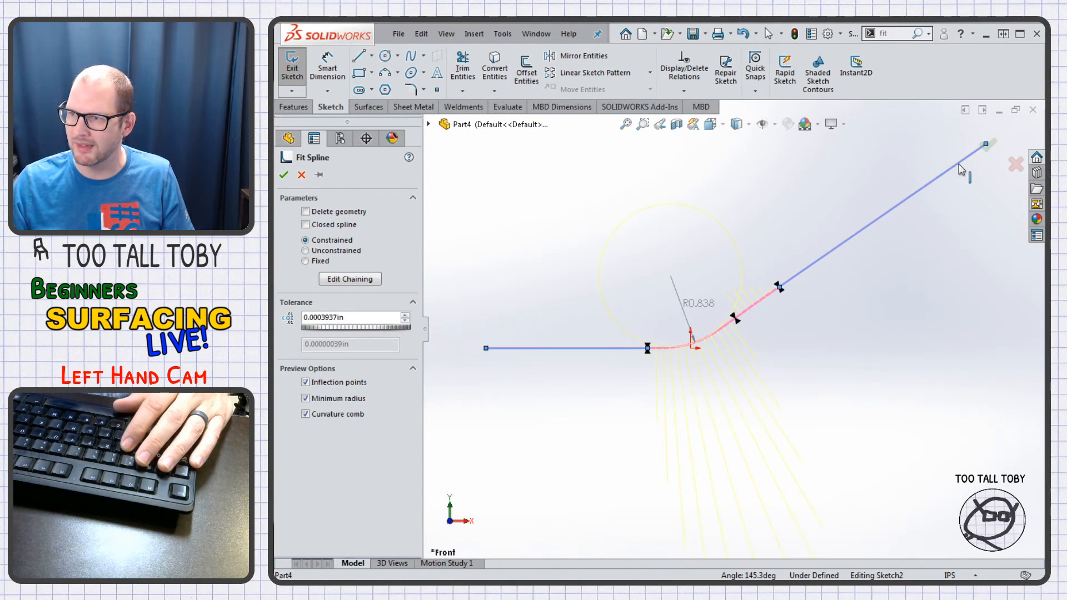
{"action": "left_click", "coordinate": [990, 145]}
{"action": "left_click", "coordinate": [771, 364]}
{"action": "scroll", "coordinate": [773, 367], "scroll_direction": "down", "scroll_amount": 3}
- Open the recent part PART E - Curves - Fit Spline Spring and view the spring from the front
{"action": "key", "text": "r"}
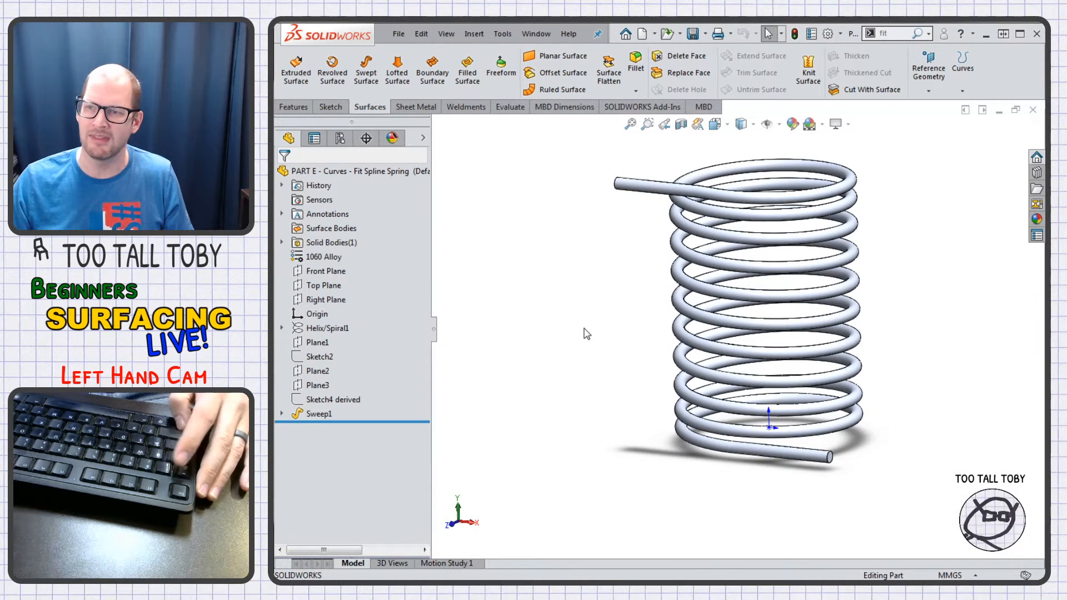
{"action": "key", "text": "ctrl+1"}
{"action": "scroll", "coordinate": [744, 483], "scroll_direction": "down", "scroll_amount": 4}
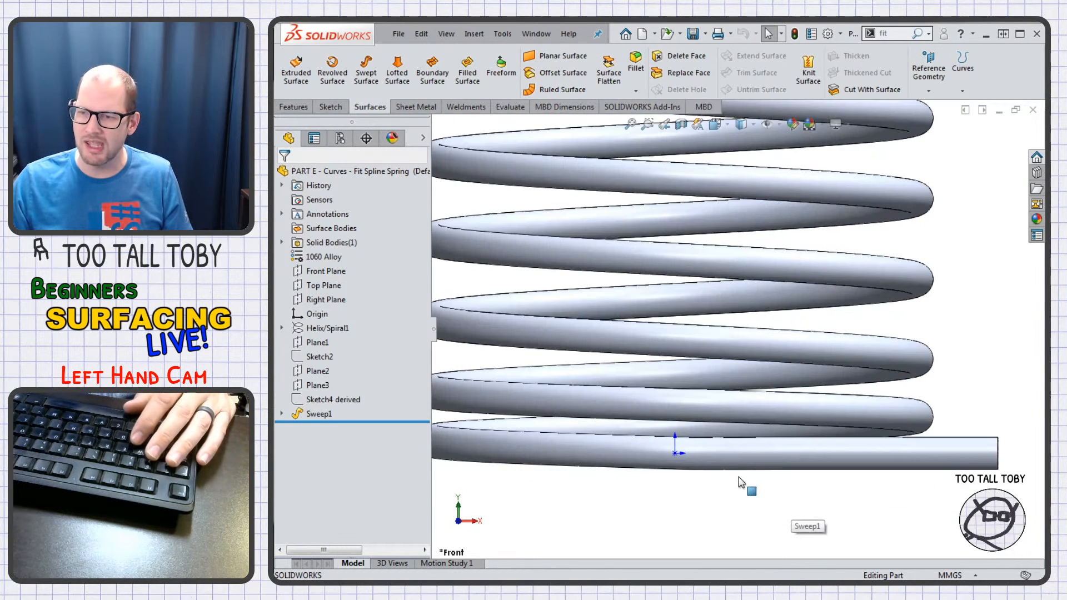
{"action": "key", "text": "f"}
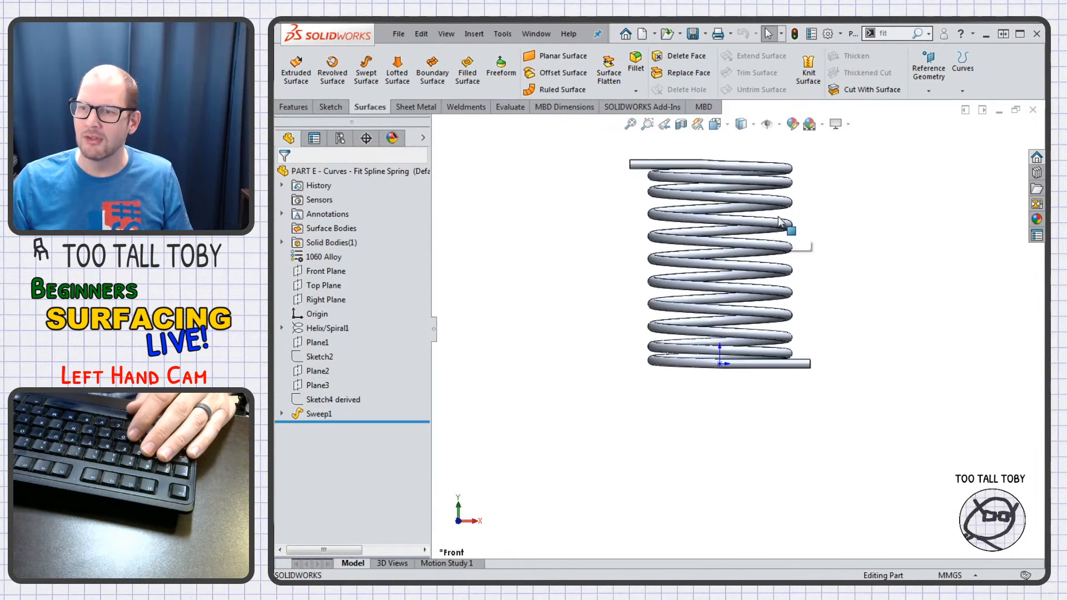
- Open the Helix/Spiral1 definition and examine its variable-pitch regions and the helix's lower end
{"action": "left_click", "coordinate": [320, 328]}
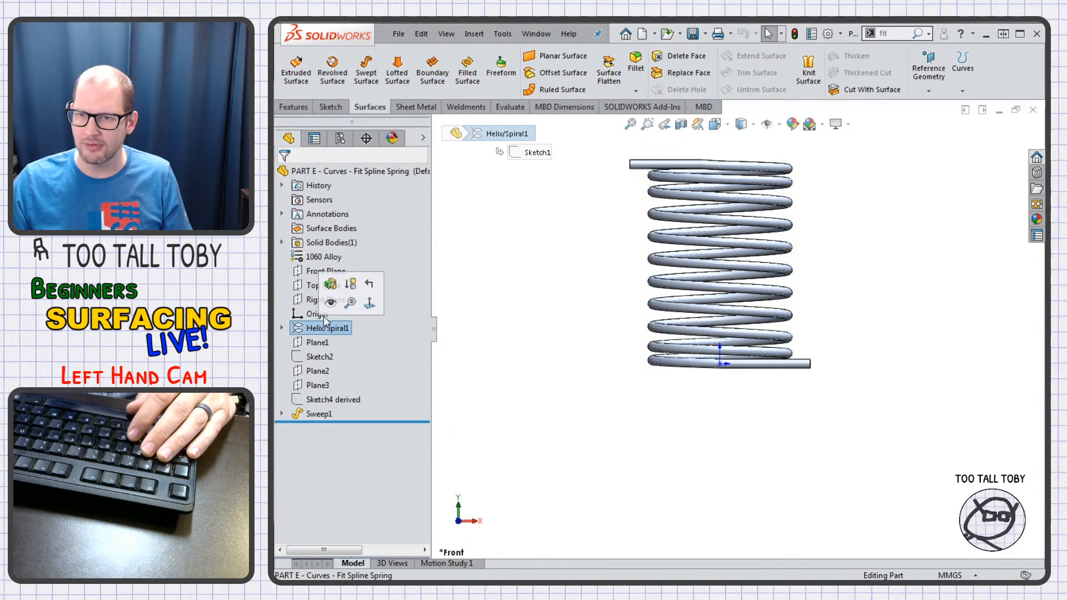
{"action": "left_click", "coordinate": [331, 285]}
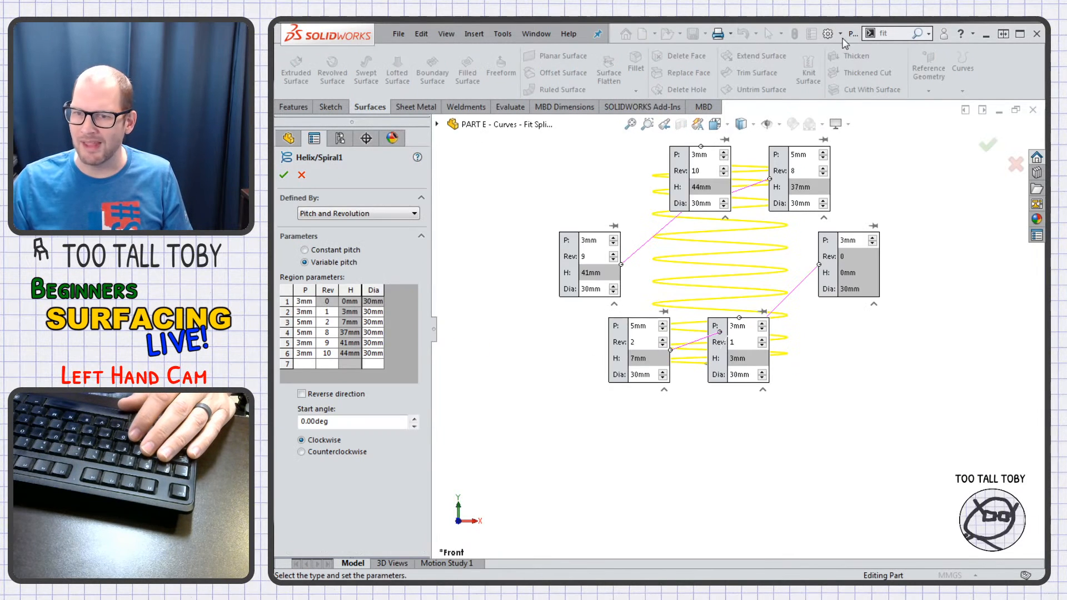
{"action": "scroll", "coordinate": [706, 389], "scroll_direction": "down", "scroll_amount": 5}
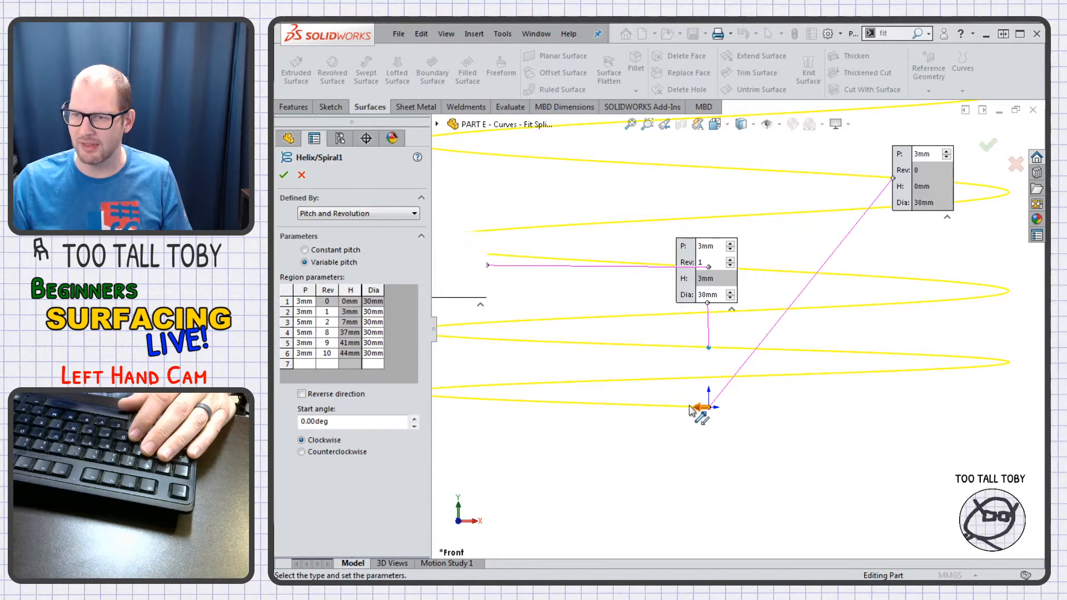
{"action": "scroll", "coordinate": [697, 409], "scroll_direction": "up", "scroll_amount": 3}
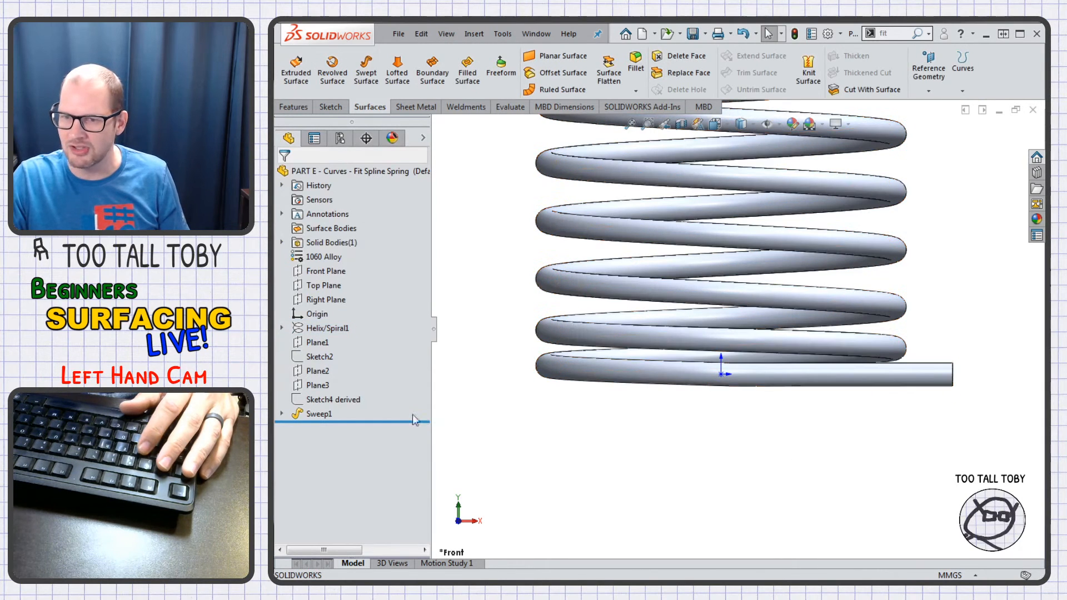
- Delete the Sweep1 feature and its path sketch 3DSketch2 from the spring
{"action": "left_click", "coordinate": [314, 414]}
{"action": "key", "text": "Delete"}
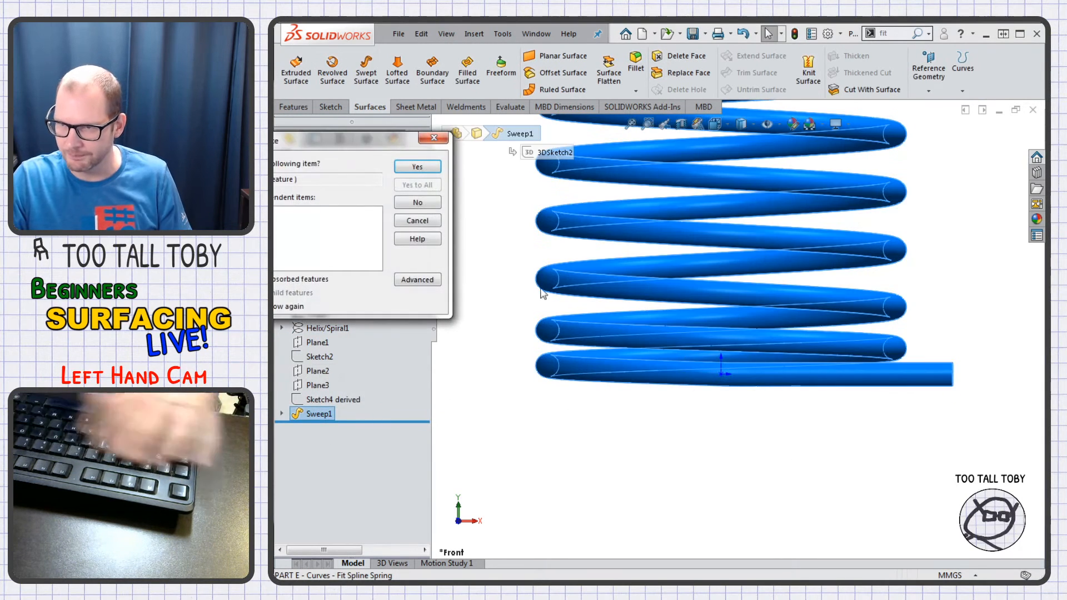
{"action": "left_click", "coordinate": [416, 167]}
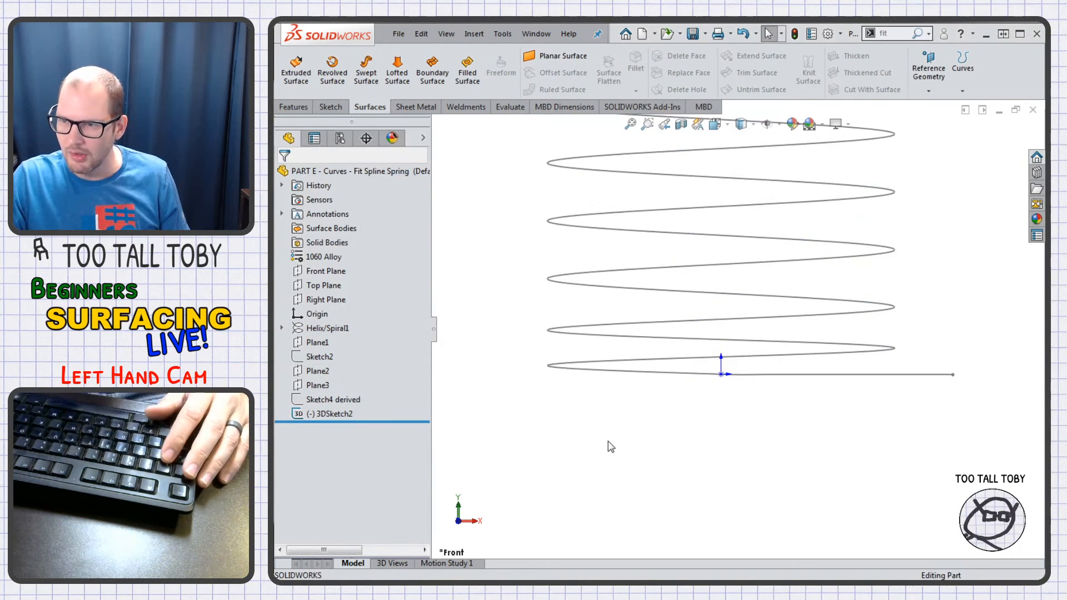
{"action": "left_click", "coordinate": [770, 375]}
{"action": "key", "text": "Delete"}
{"action": "key", "text": "Return"}
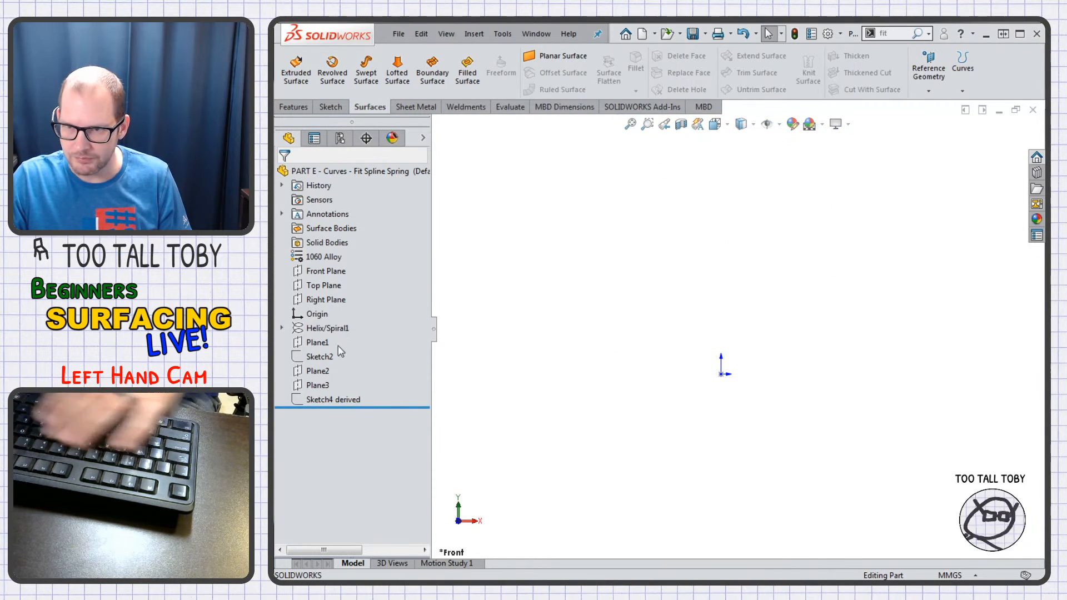
- Show the Helix/Spiral1 curve and view it at an angle
{"action": "left_click", "coordinate": [327, 328]}
{"action": "left_click", "coordinate": [343, 317]}
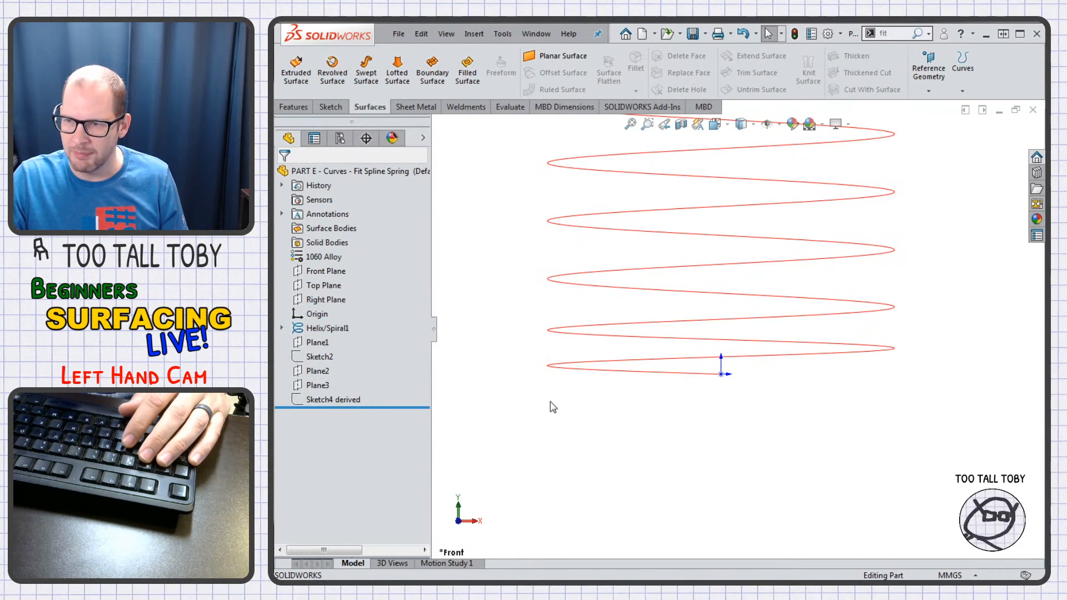
{"action": "middle_click_drag", "start_coordinate": [679, 381], "coordinate": [577, 414]}
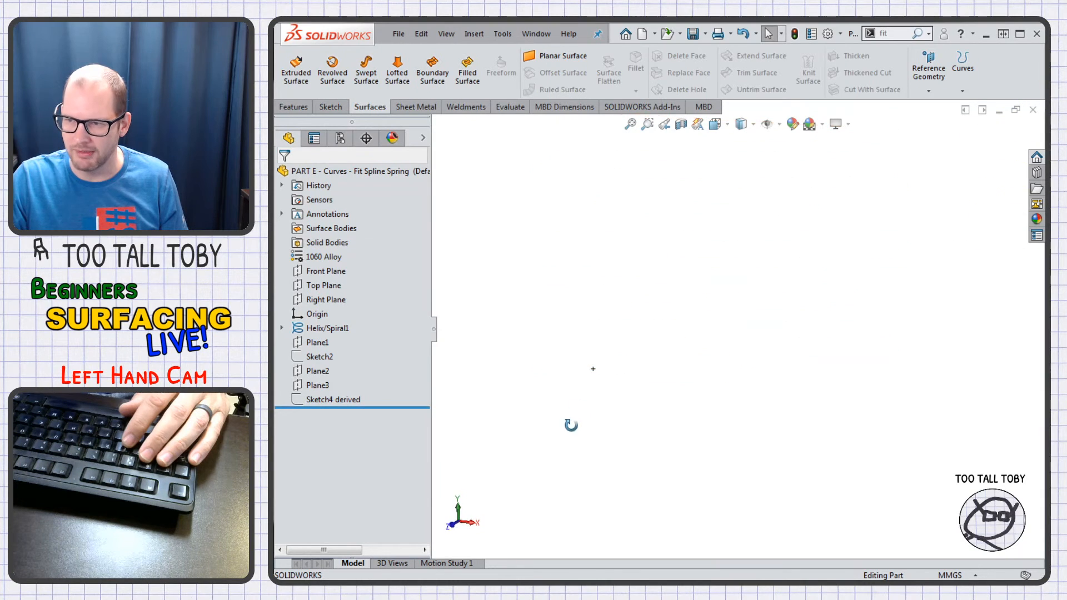
{"action": "scroll", "coordinate": [607, 441], "scroll_direction": "up", "scroll_amount": 3}
{"action": "scroll", "coordinate": [817, 279], "scroll_direction": "down", "scroll_amount": 5}
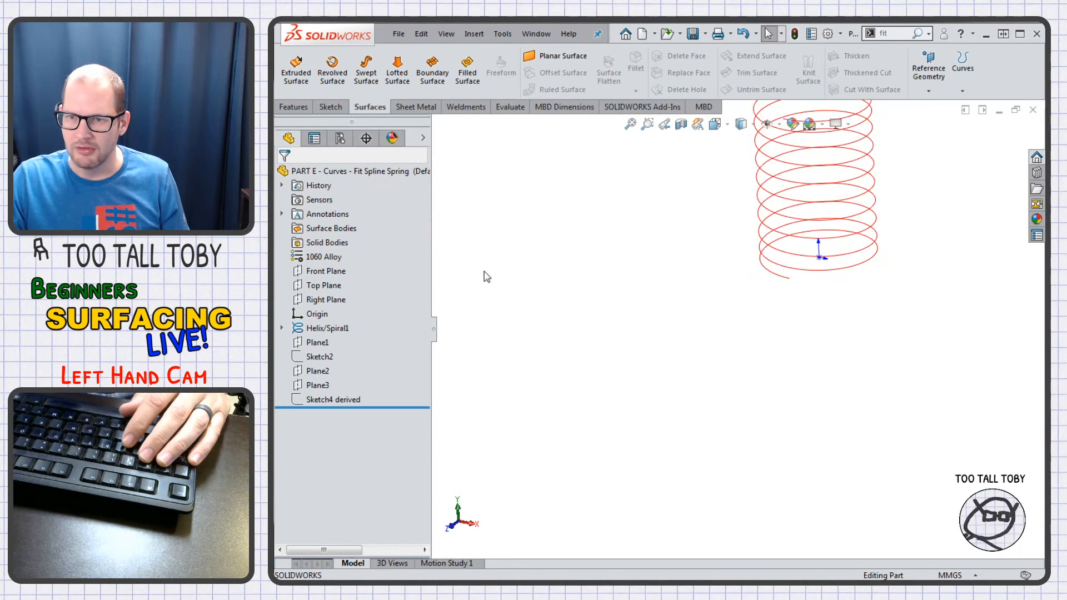
- Create a reference plane parallel to the Front Plane through the lower endpoint of the helix
{"action": "left_click", "coordinate": [326, 271]}
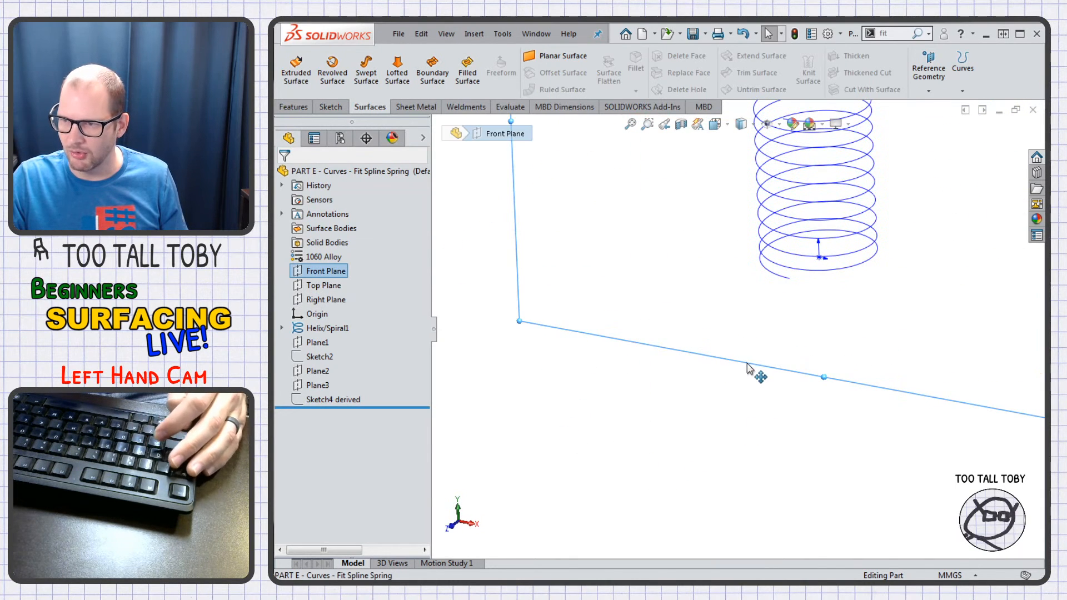
{"action": "key", "text": "p"}
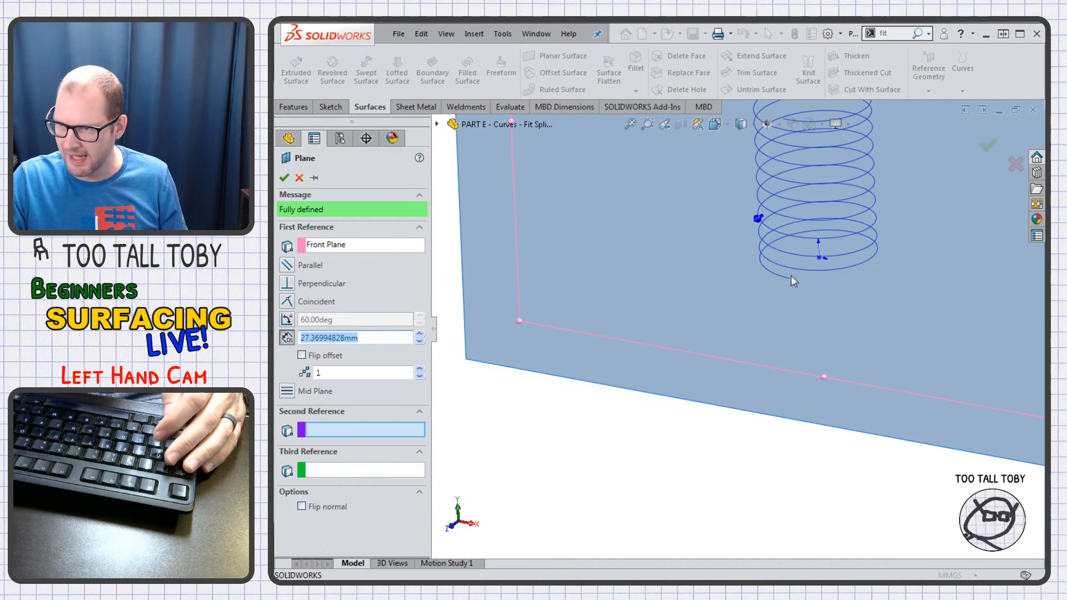
{"action": "left_click", "coordinate": [789, 279]}
{"action": "key", "text": "Return"}
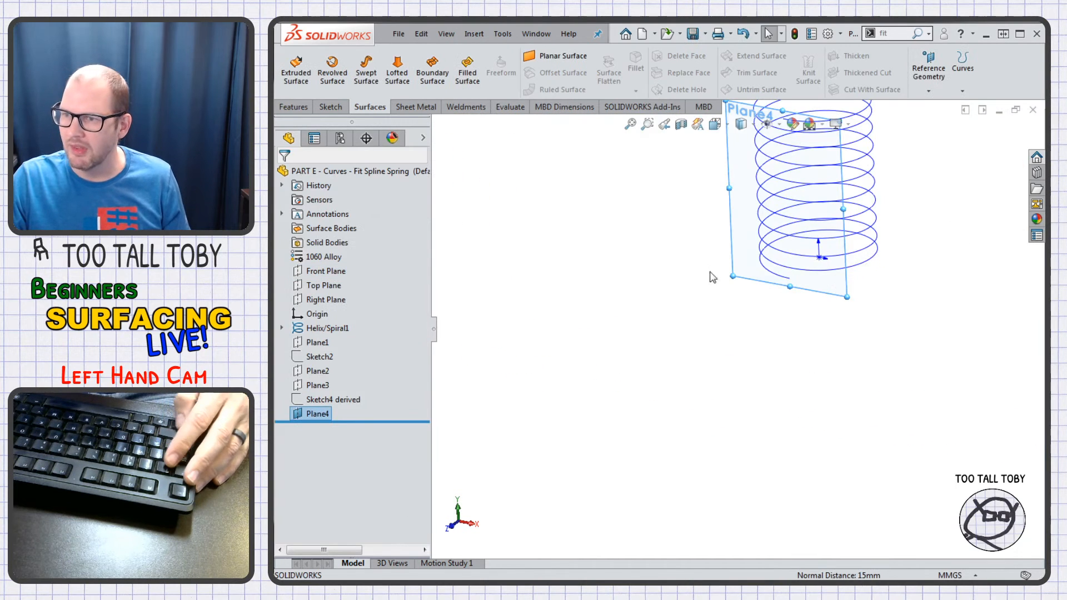
- Sketch centerlines on the new plane from the helix's lower end: about 0.3 mm straight down, continuing about 1.1 mm horizontally outward
{"action": "left_click", "coordinate": [809, 290]}
{"action": "left_click", "coordinate": [846, 234]}
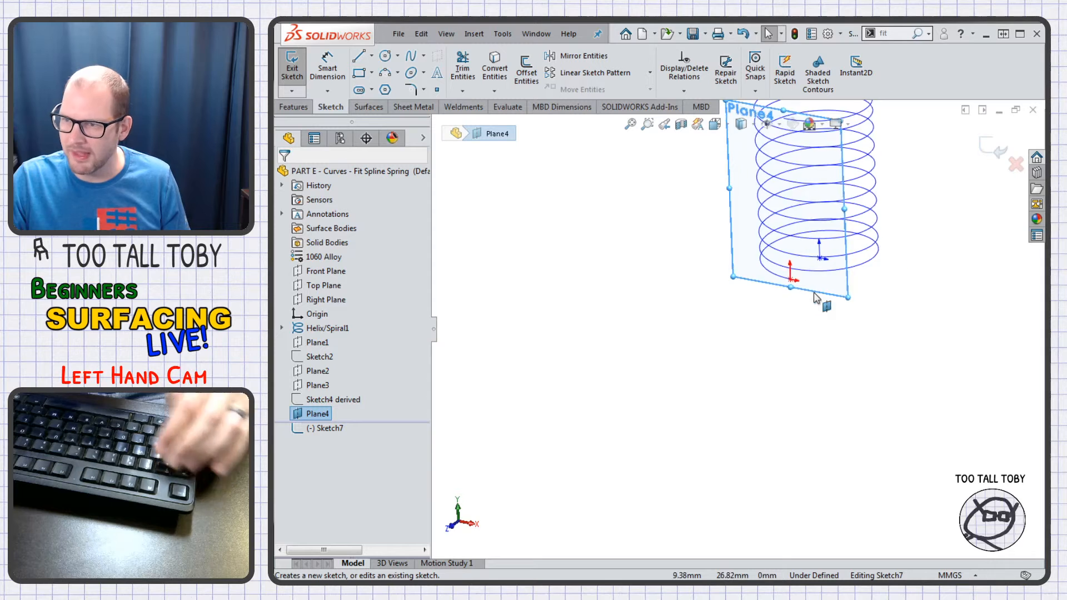
{"action": "scroll", "coordinate": [786, 486], "scroll_direction": "up", "scroll_amount": 6}
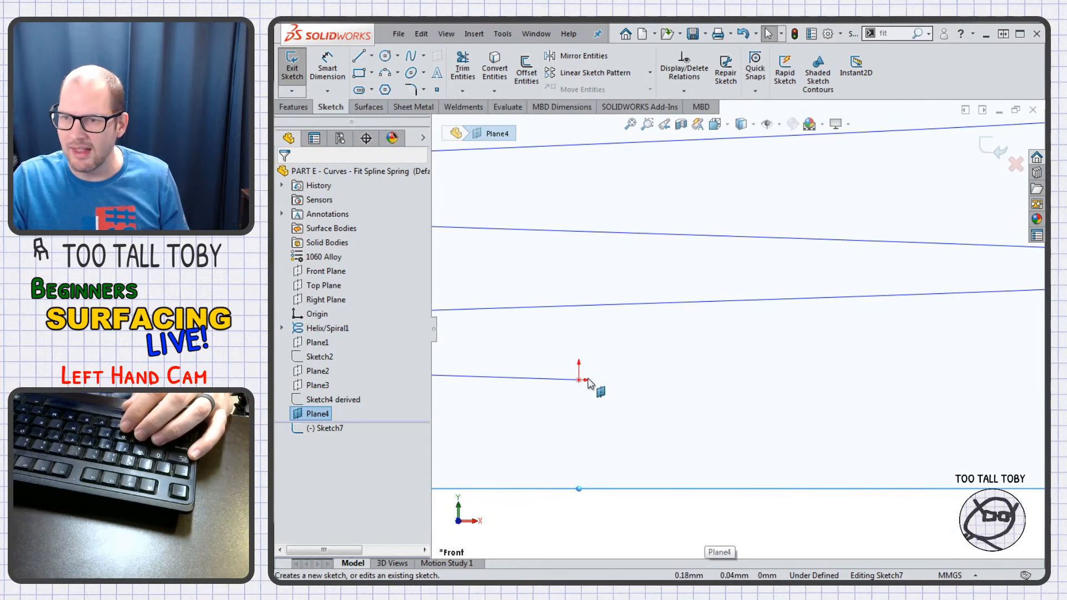
{"action": "left_click", "coordinate": [371, 56]}
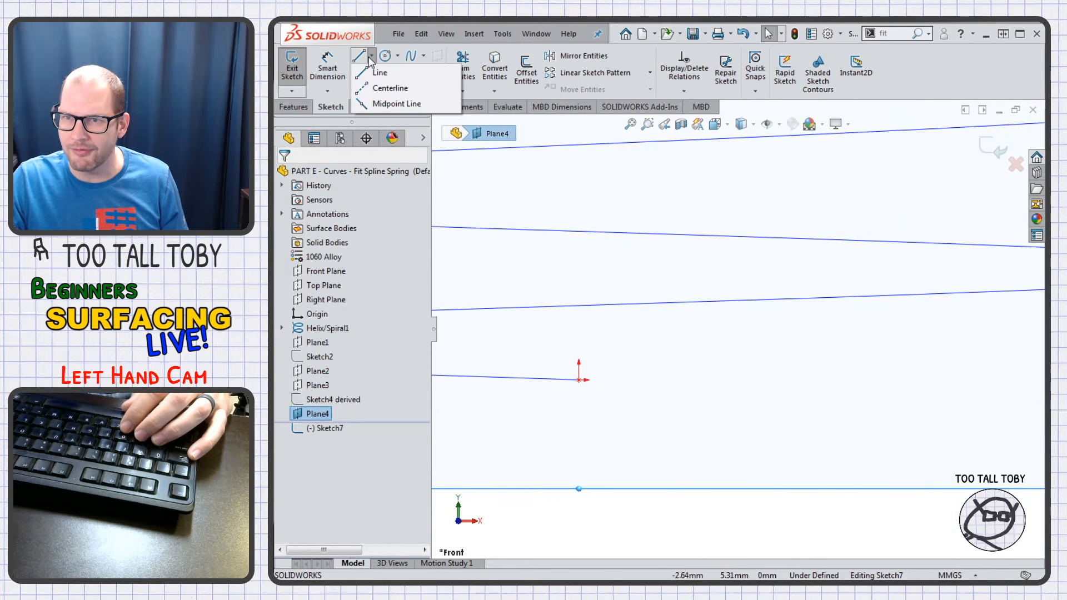
{"action": "left_click", "coordinate": [389, 85]}
{"action": "left_click", "coordinate": [579, 394]}
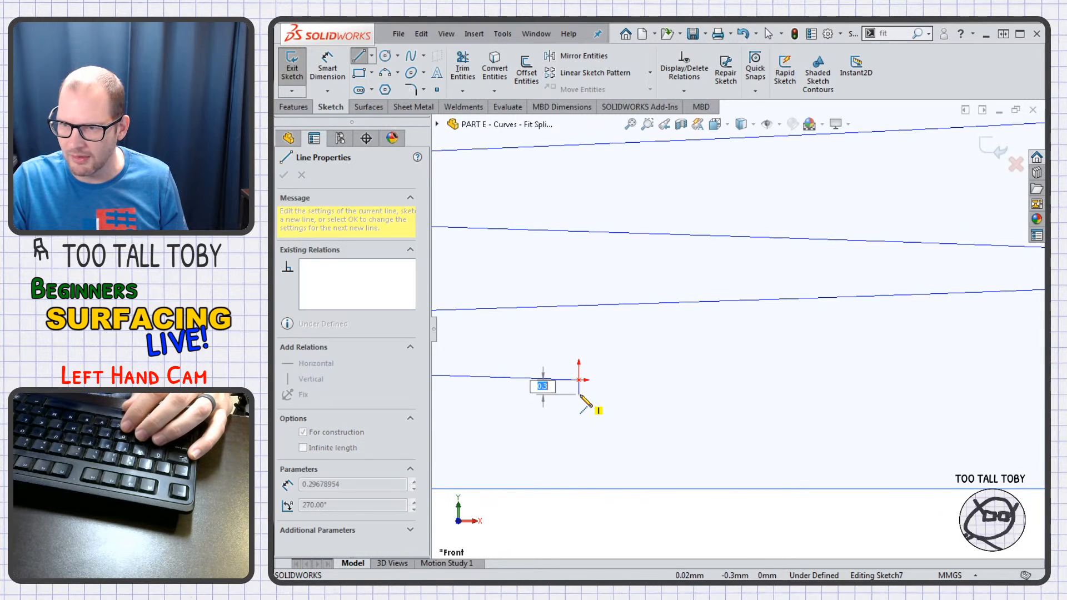
{"action": "left_click", "coordinate": [636, 394]}
{"action": "key", "text": "Escape"}
- Add a short solid horizontal line continuing outward from the end of the centerline, and close the sketch
{"action": "key", "text": "s"}
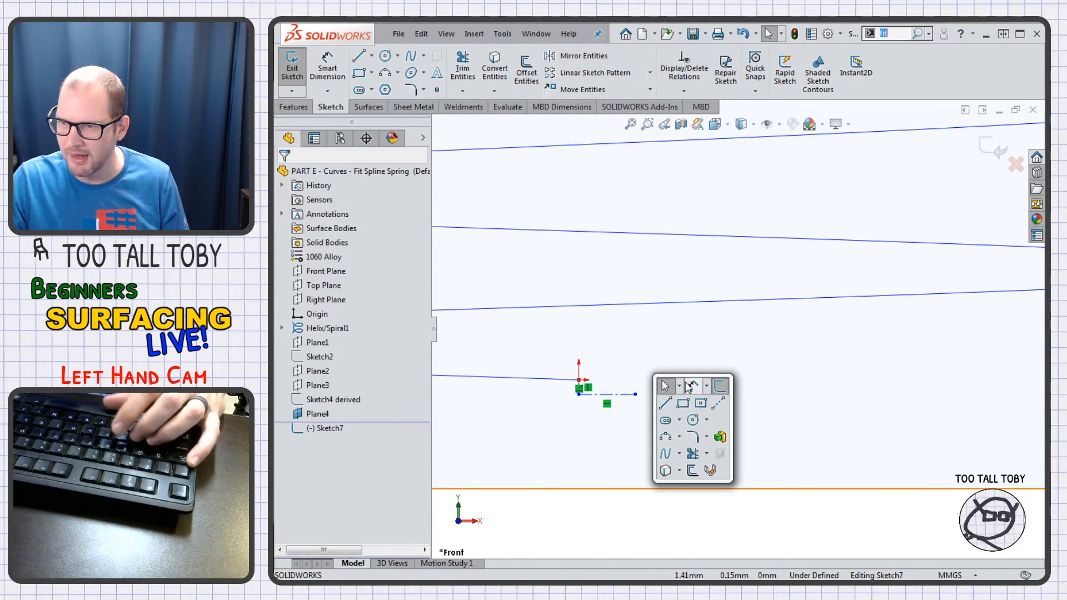
{"action": "left_click", "coordinate": [666, 404]}
{"action": "left_click", "coordinate": [636, 395]}
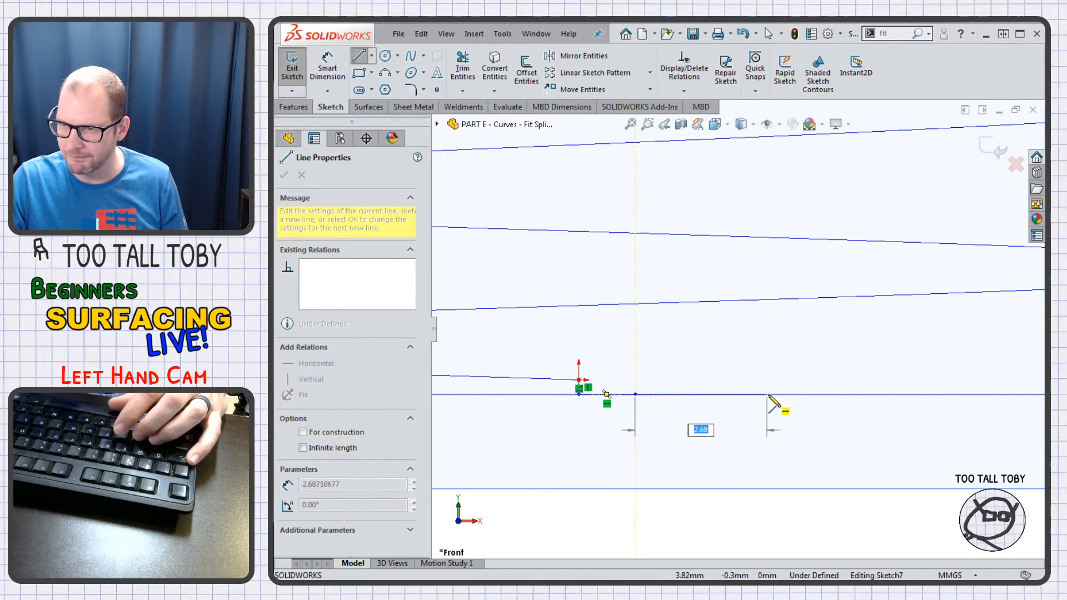
{"action": "left_click", "coordinate": [783, 394]}
{"action": "key", "text": "Escape"}
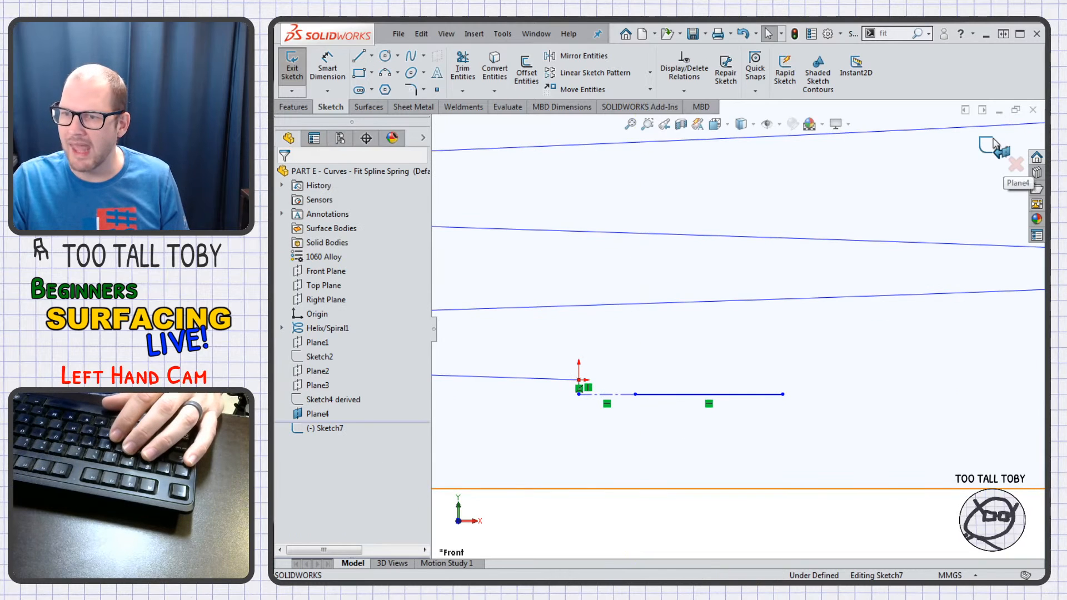
{"action": "left_click", "coordinate": [996, 148]}
{"action": "key", "text": "Escape"}
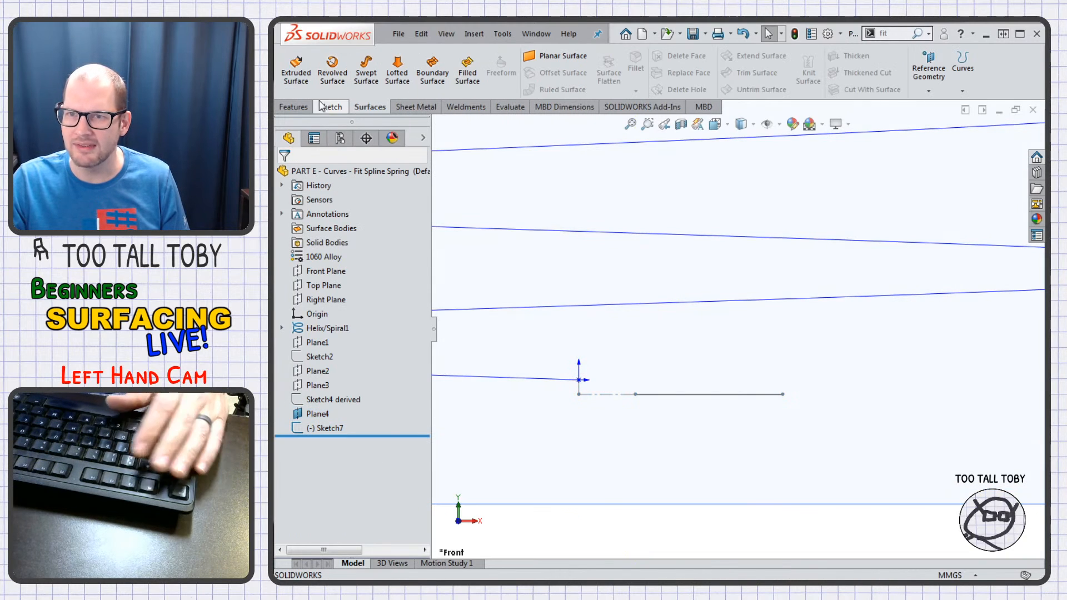
- Create a 3D sketch with a constrained Fit Spline bridging the helix and the horizontal line, with Closed spline off and 0.01 mm tolerance
{"action": "left_click", "coordinate": [330, 107]}
{"action": "left_click", "coordinate": [424, 55]}
{"action": "left_click", "coordinate": [439, 71]}
{"action": "left_click", "coordinate": [292, 90]}
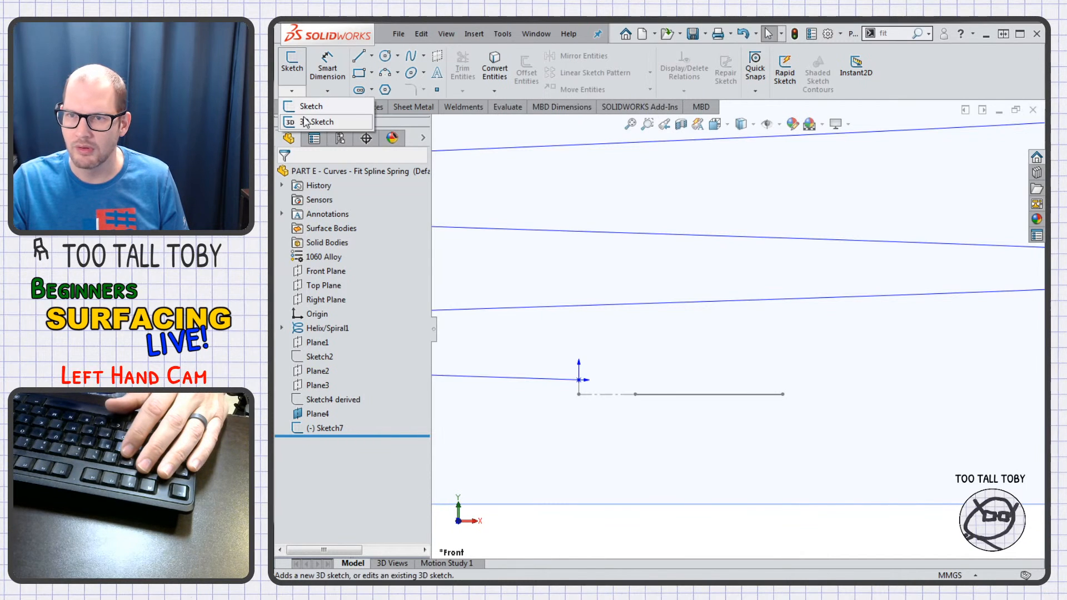
{"action": "left_click", "coordinate": [309, 122]}
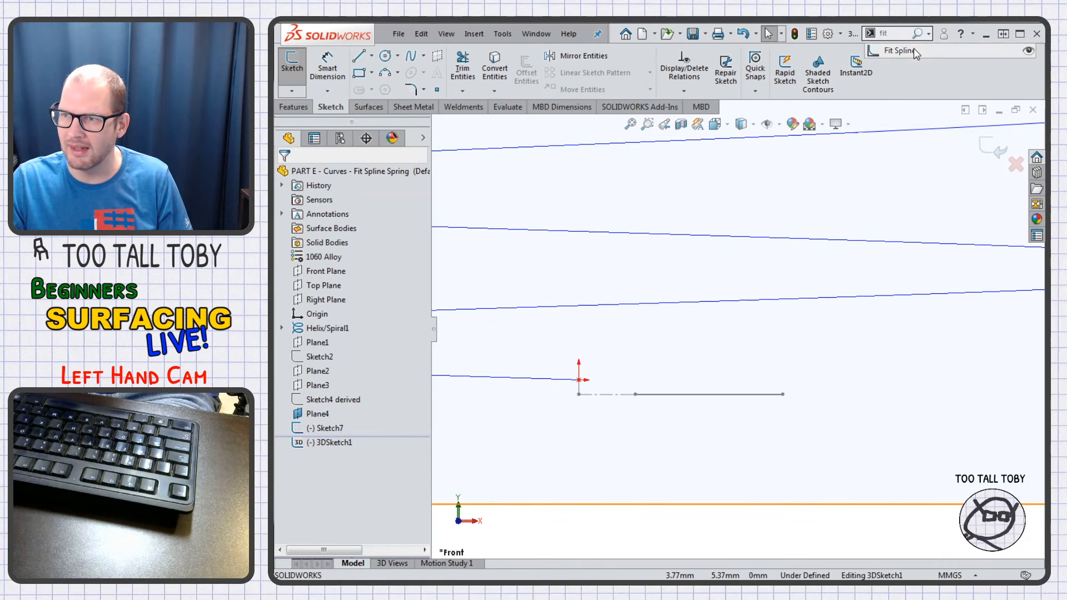
{"action": "left_click", "coordinate": [915, 50]}
{"action": "left_click", "coordinate": [498, 382]}
{"action": "left_click", "coordinate": [305, 224]}
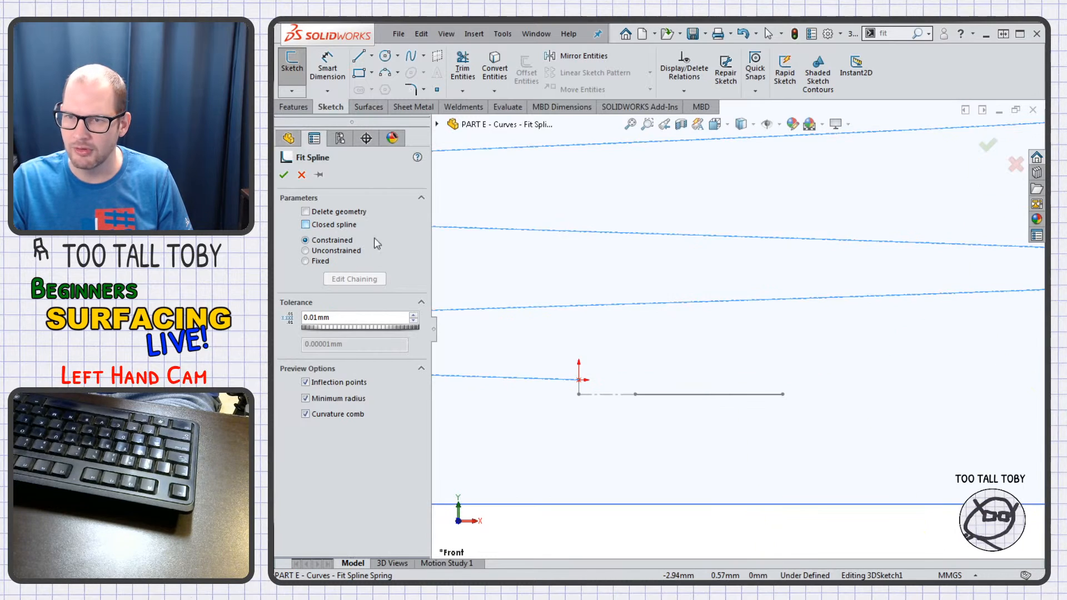
{"action": "left_click", "coordinate": [686, 396]}
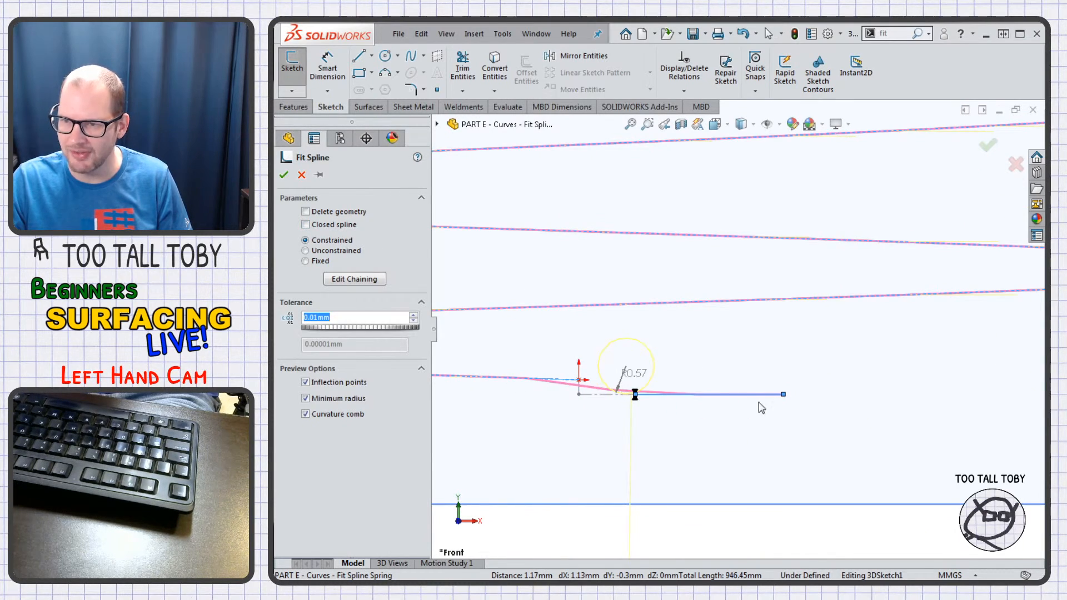
{"action": "left_click", "coordinate": [989, 146]}
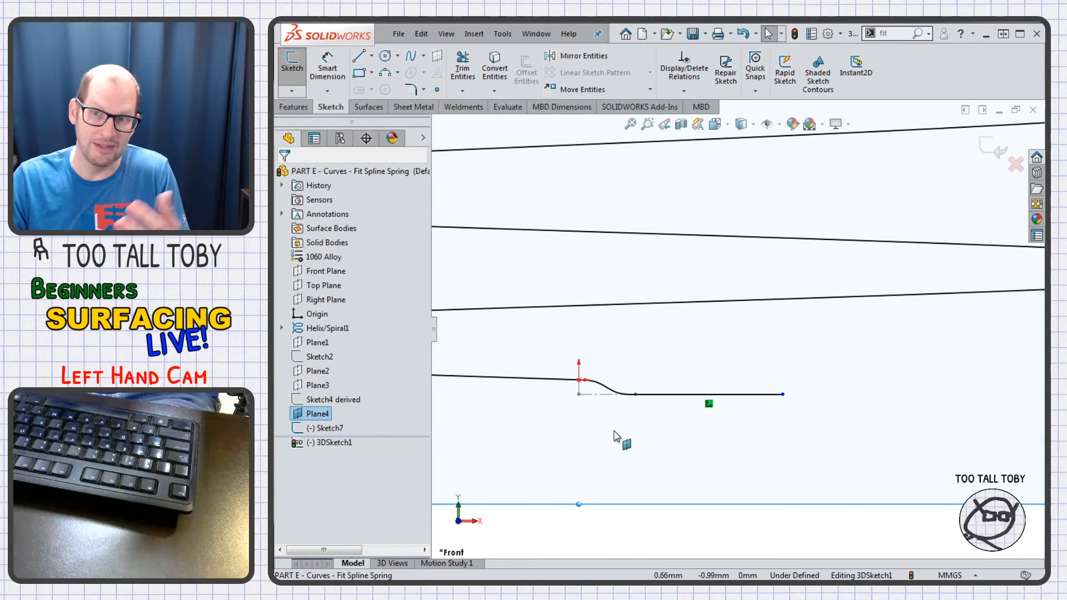
{"action": "left_click", "coordinate": [998, 151]}
{"action": "left_click", "coordinate": [395, 412]}
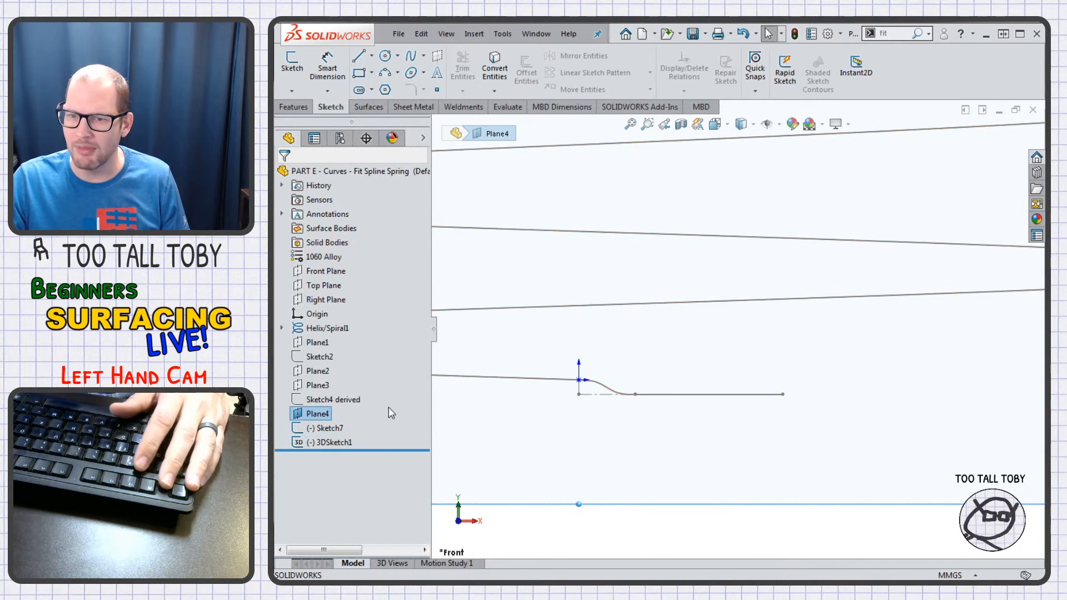
- Edit the line's sketch, extending the line outward to about 4.5 mm long with its start near X 4.35, Y -0.74 mm
{"action": "left_click", "coordinate": [332, 431]}
{"action": "left_click", "coordinate": [349, 389]}
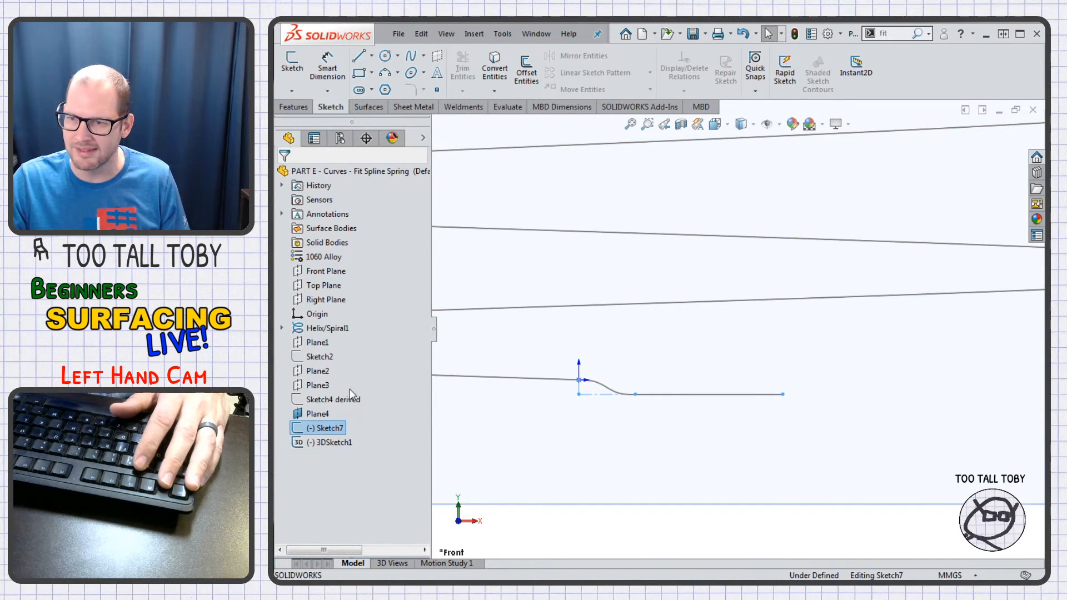
{"action": "left_click_drag", "start_coordinate": [784, 395], "coordinate": [1018, 398]}
{"action": "left_click_drag", "start_coordinate": [712, 408], "coordinate": [795, 417]}
{"action": "left_click", "coordinate": [993, 146]}
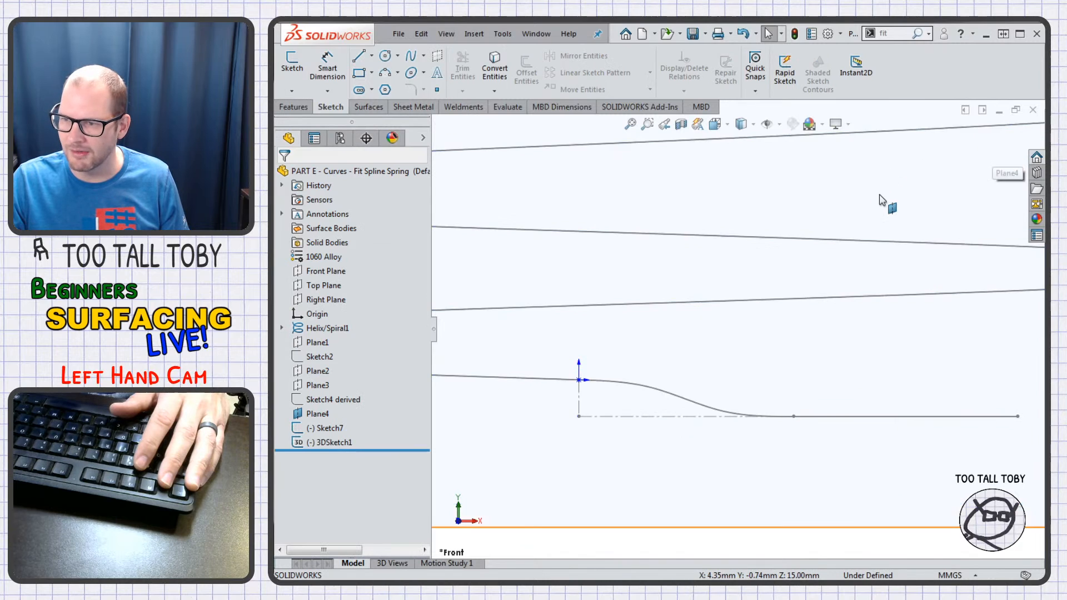
- Edit the line's sketch again and raise the horizontal line closer to the level of the helix end
{"action": "left_click", "coordinate": [327, 428]}
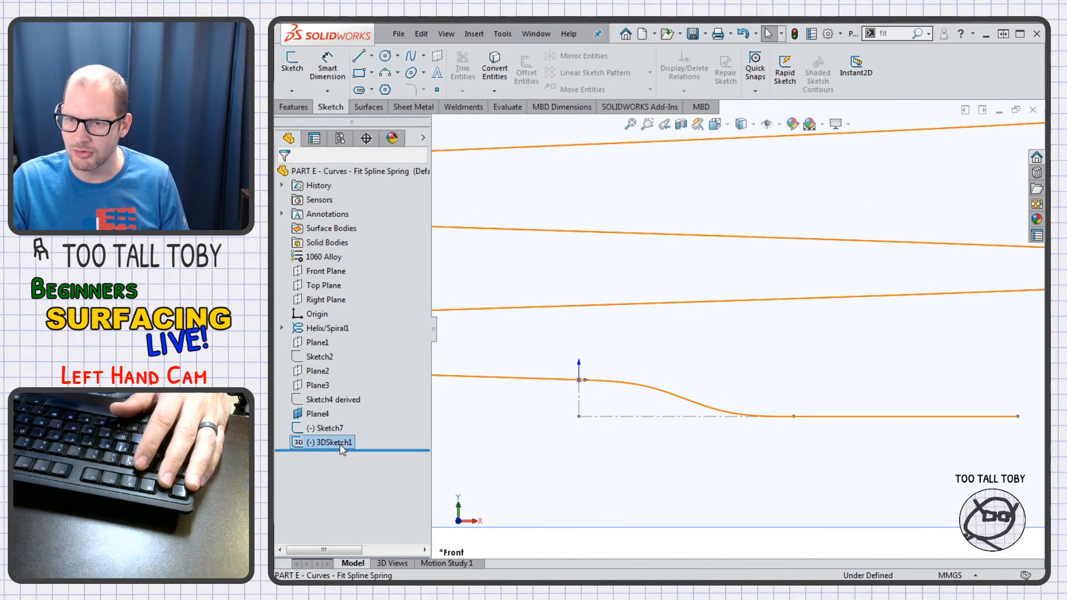
{"action": "left_click", "coordinate": [330, 388]}
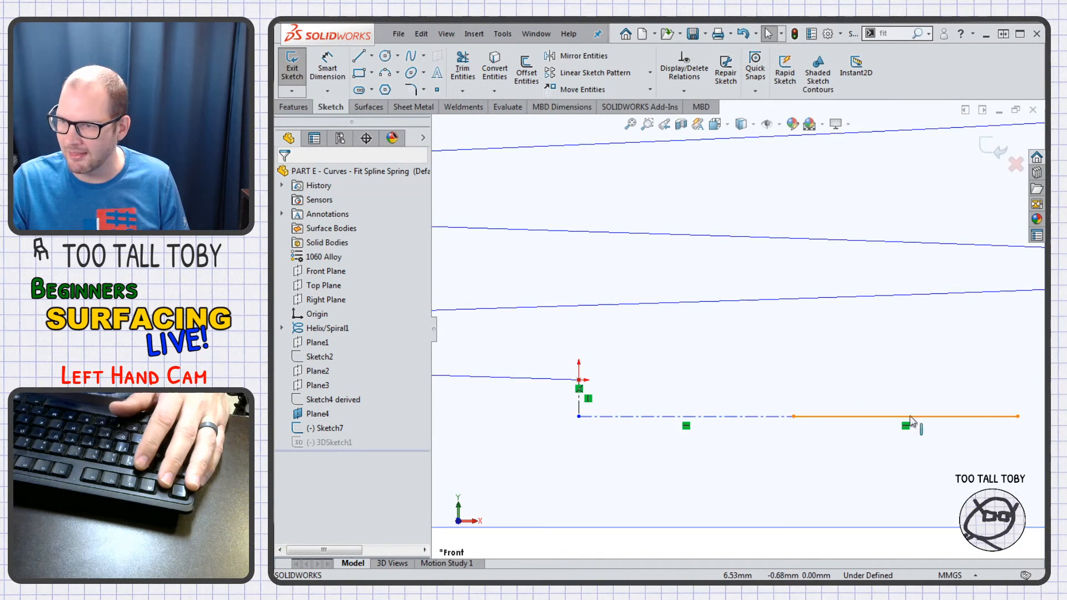
{"action": "left_click_drag", "start_coordinate": [896, 416], "coordinate": [900, 402]}
{"action": "left_click", "coordinate": [997, 149]}
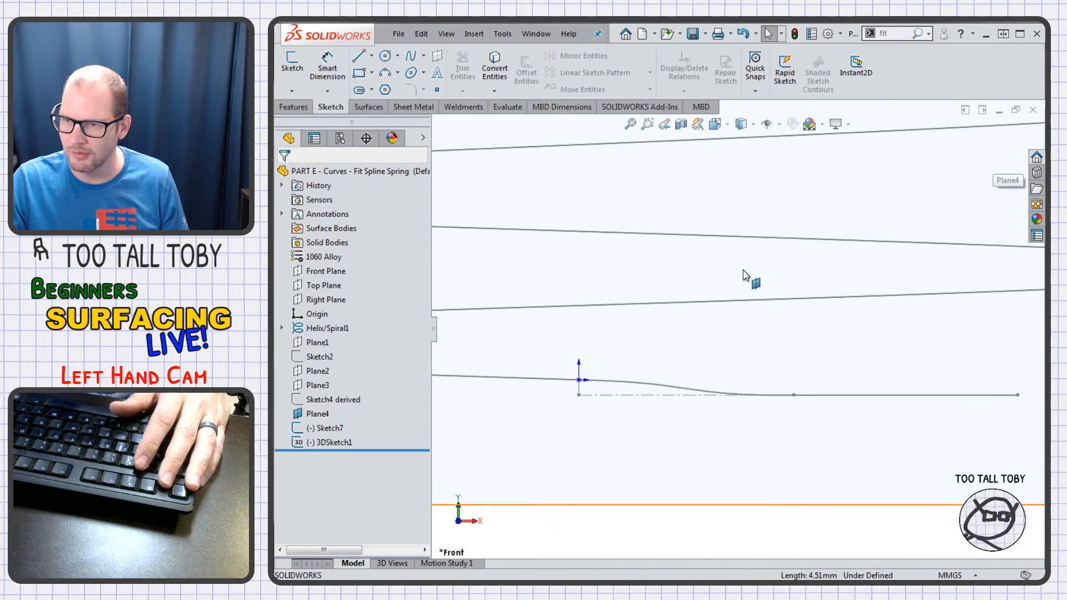
- Reshape the line's sketch so the line starts near X 10.02, Y -0.18 mm and ends near X 14.09 mm
{"action": "left_click", "coordinate": [749, 301]}
{"action": "scroll", "coordinate": [768, 366], "scroll_direction": "up", "scroll_amount": 3}
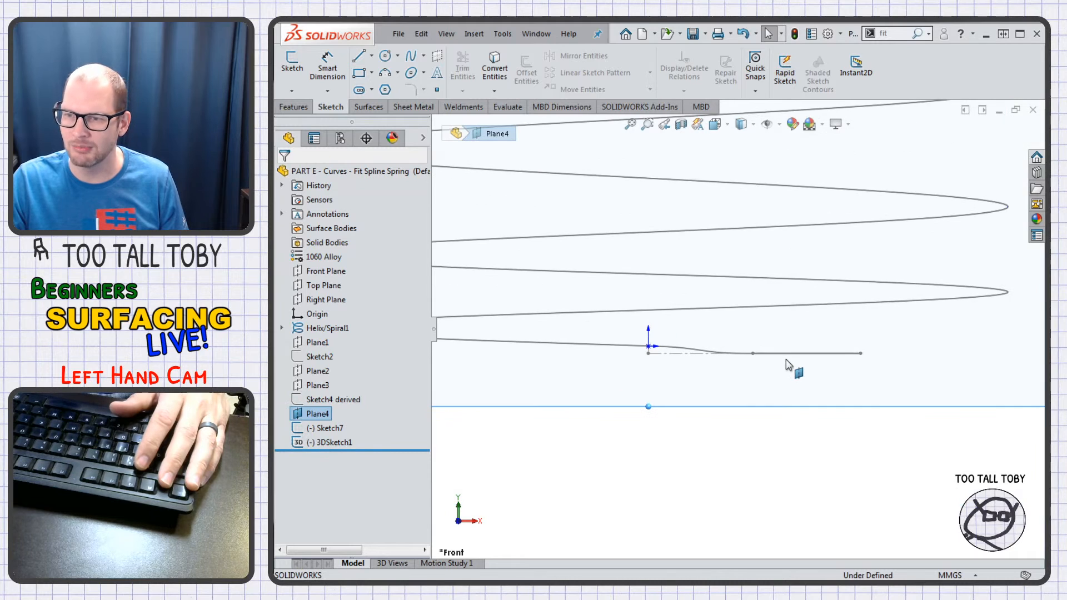
{"action": "left_click", "coordinate": [331, 429]}
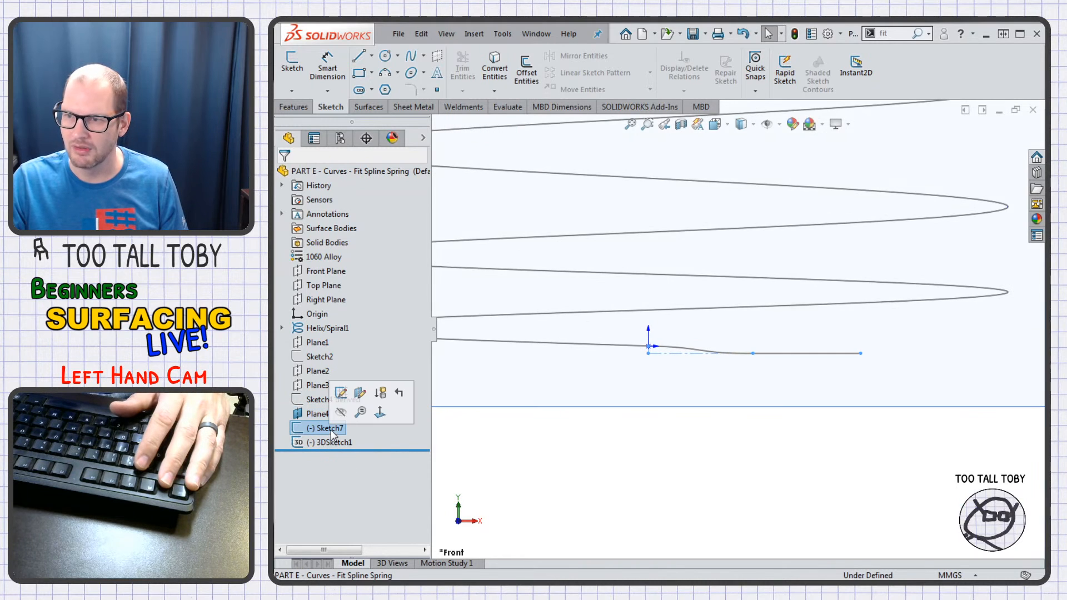
{"action": "left_click", "coordinate": [341, 393]}
{"action": "left_click_drag", "start_coordinate": [825, 354], "coordinate": [830, 344]}
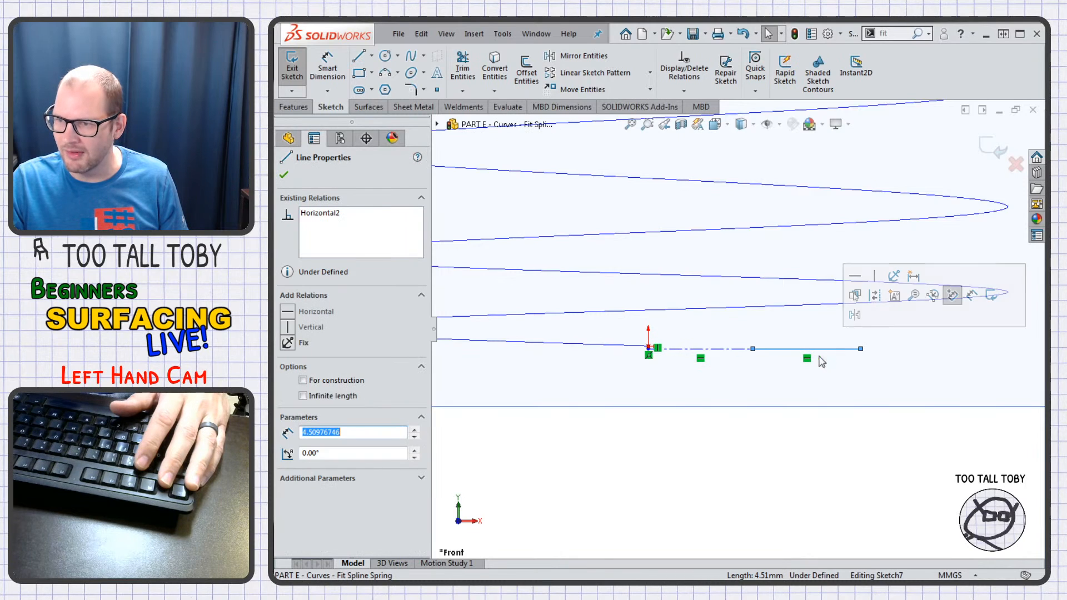
{"action": "left_click_drag", "start_coordinate": [860, 349], "coordinate": [1013, 355]}
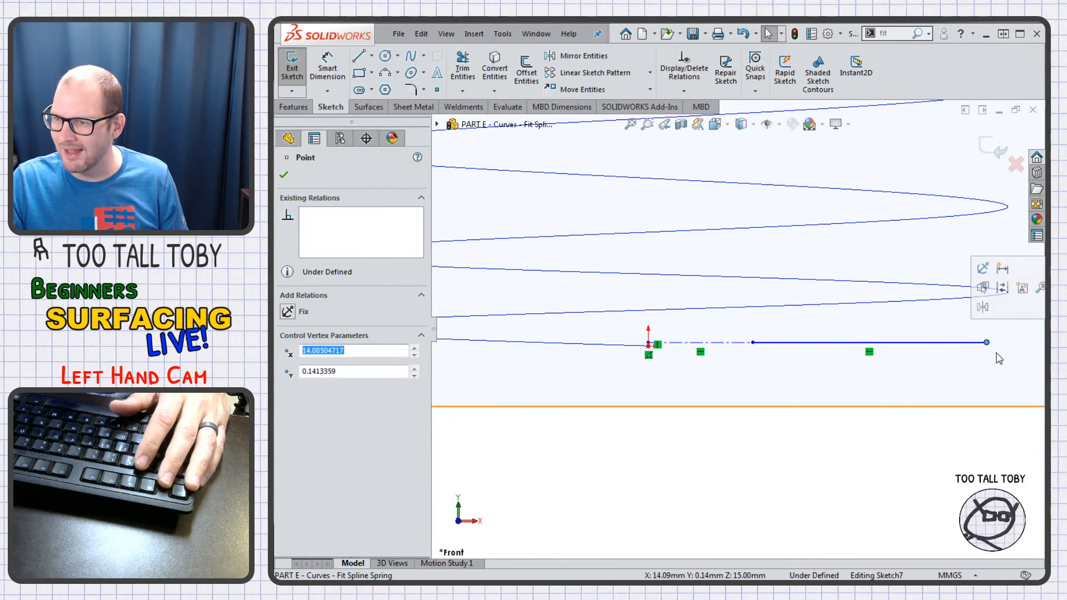
{"action": "left_click_drag", "start_coordinate": [754, 343], "coordinate": [890, 357]}
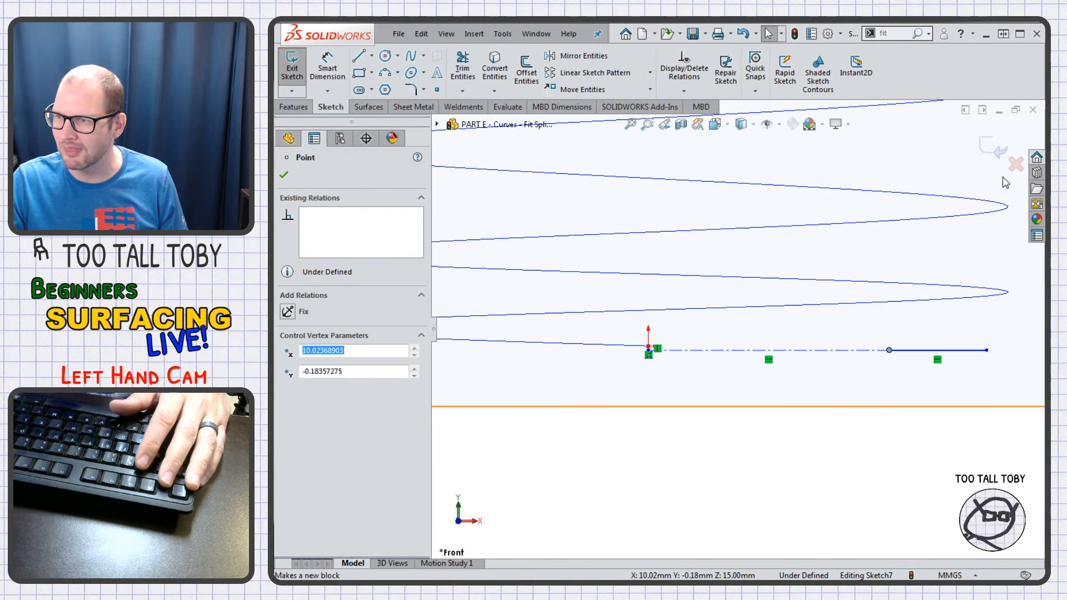
{"action": "left_click", "coordinate": [991, 146]}
- Sweep a 1 mm circular profile along the fit spline path, and view the spring from the front with planes and sketches hidden
{"action": "scroll", "coordinate": [761, 446], "scroll_direction": "up", "scroll_amount": 3}
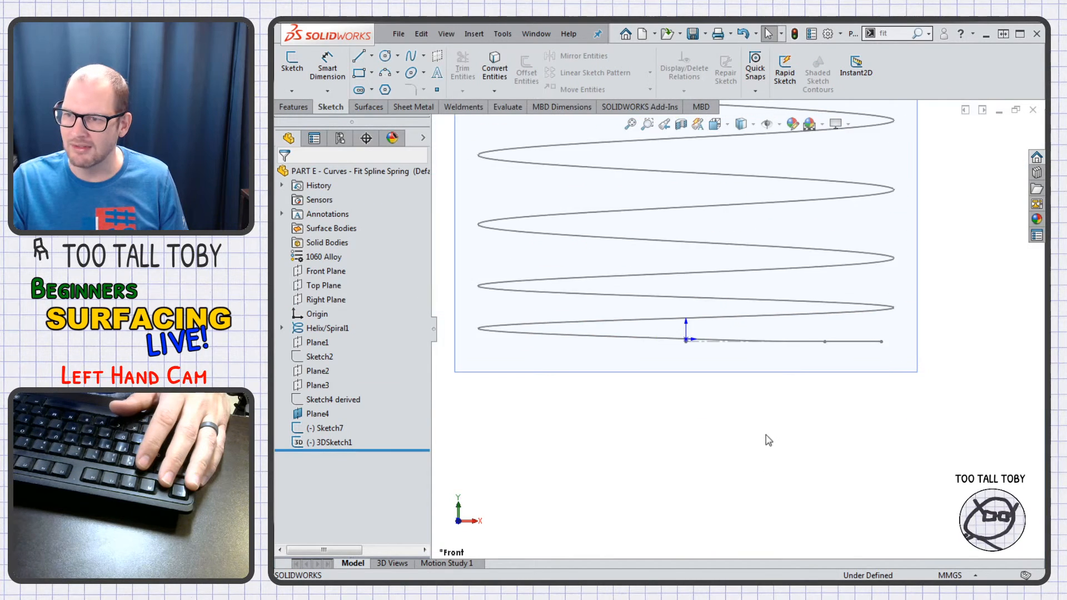
{"action": "scroll", "coordinate": [802, 343], "scroll_direction": "up", "scroll_amount": 4}
{"action": "scroll", "coordinate": [811, 336], "scroll_direction": "down", "scroll_amount": 3}
{"action": "middle_click_drag", "start_coordinate": [775, 350], "coordinate": [729, 374]}
{"action": "scroll", "coordinate": [785, 367], "scroll_direction": "up", "scroll_amount": 5}
{"action": "scroll", "coordinate": [759, 306], "scroll_direction": "down", "scroll_amount": 3}
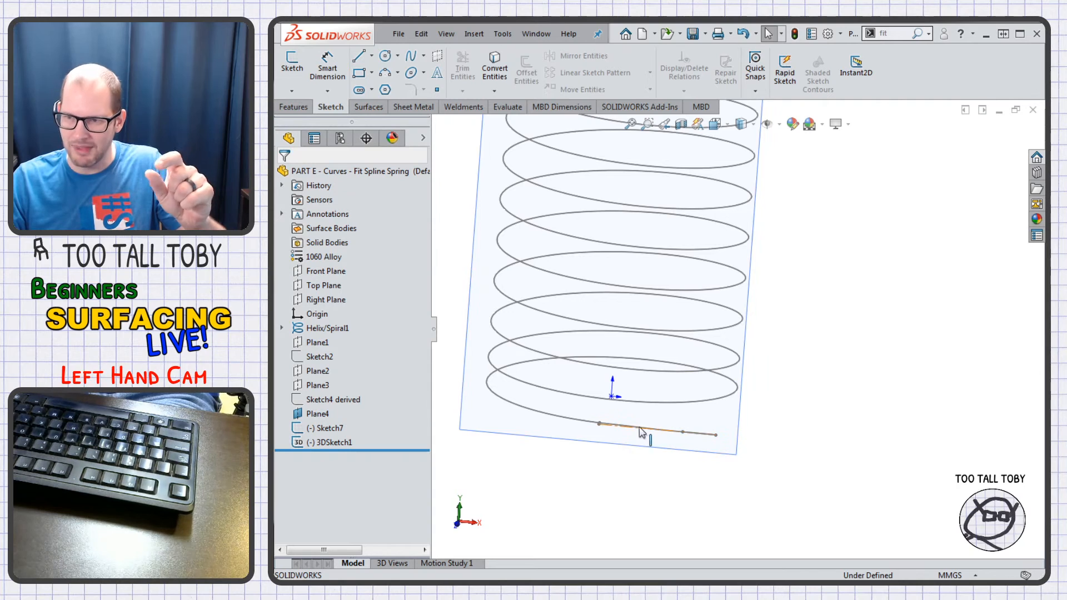
{"action": "left_click", "coordinate": [288, 107]}
{"action": "left_click", "coordinate": [393, 57]}
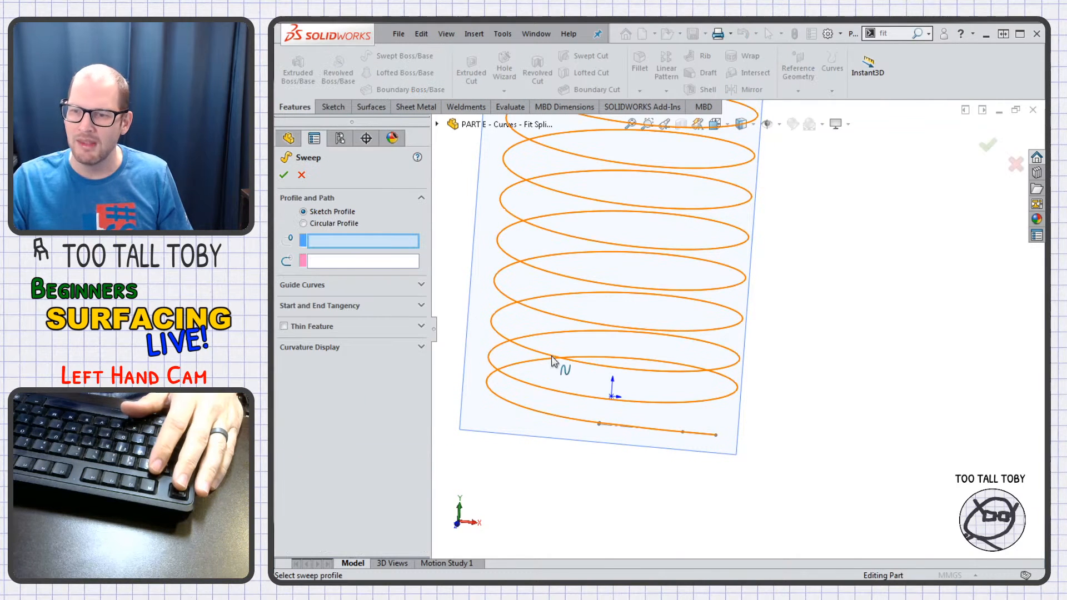
{"action": "left_click", "coordinate": [341, 224]}
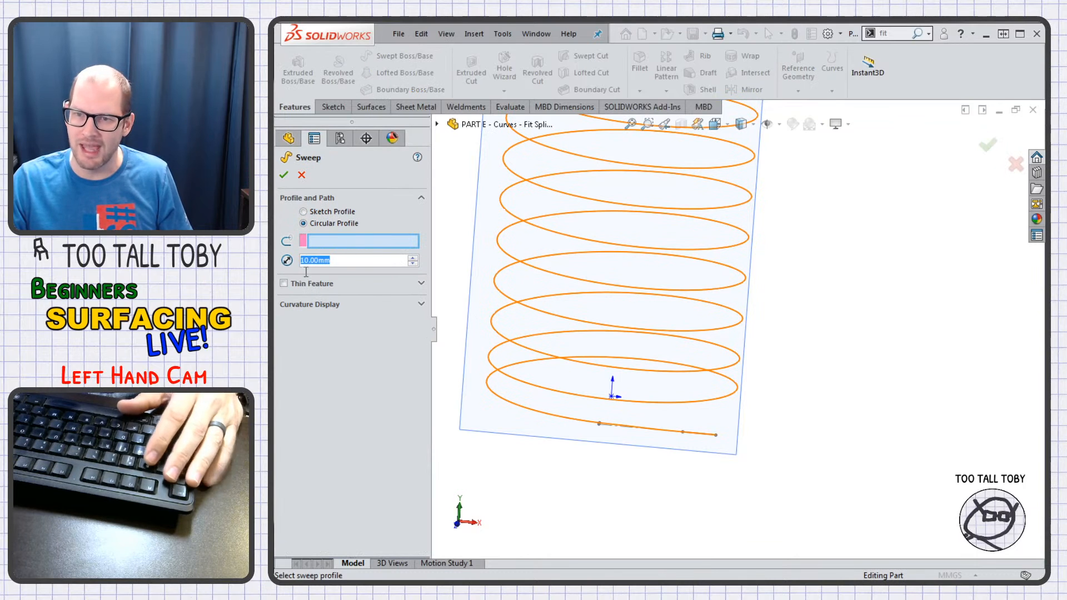
{"action": "key", "text": "ctrl+a"}
{"action": "type", "text": "1"}
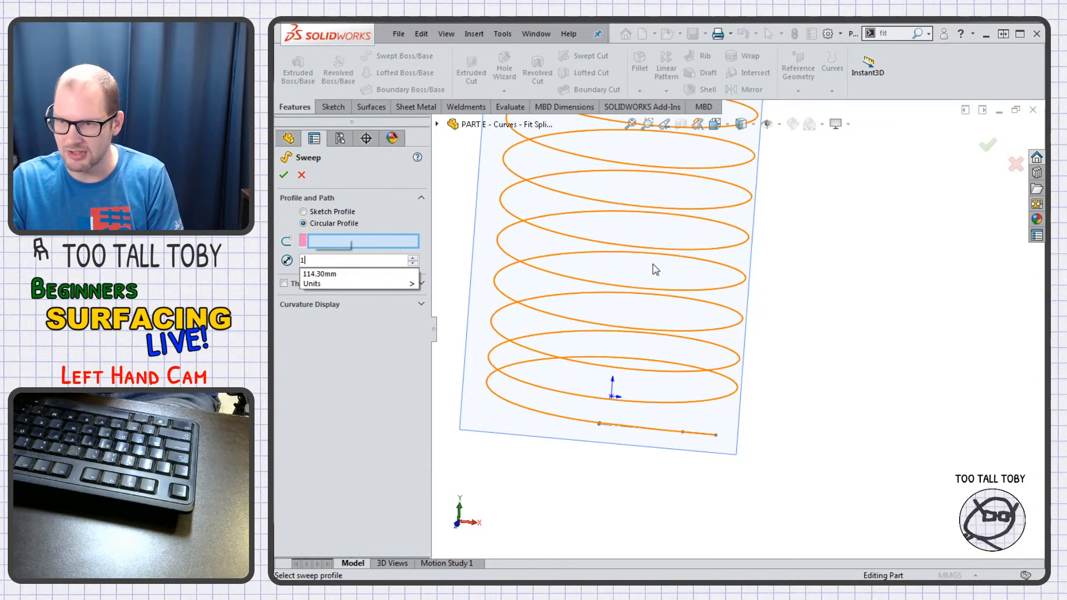
{"action": "left_click", "coordinate": [547, 415]}
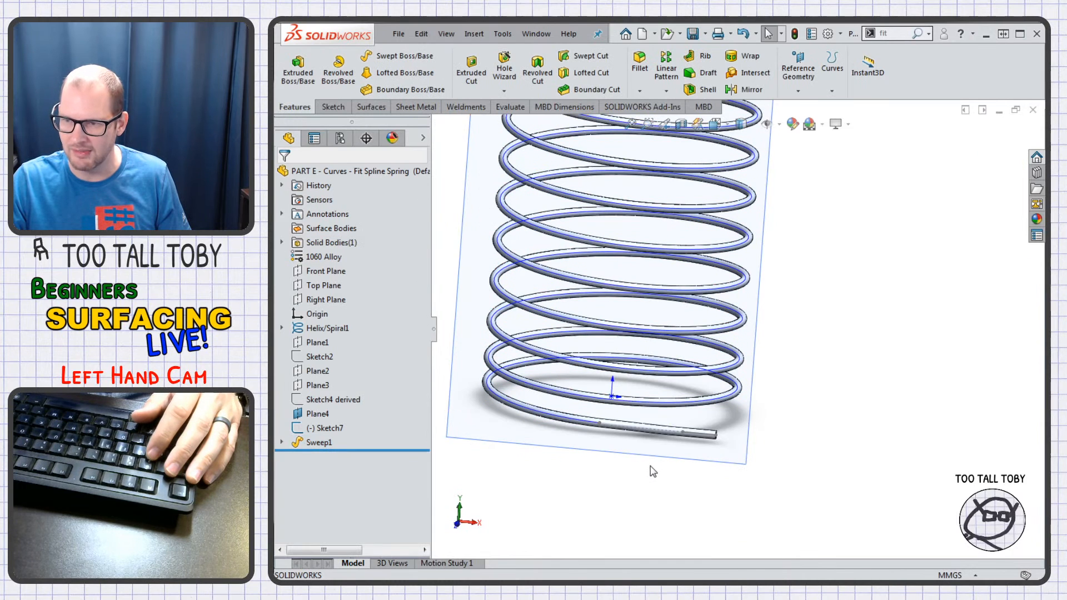
{"action": "left_click", "coordinate": [767, 124]}
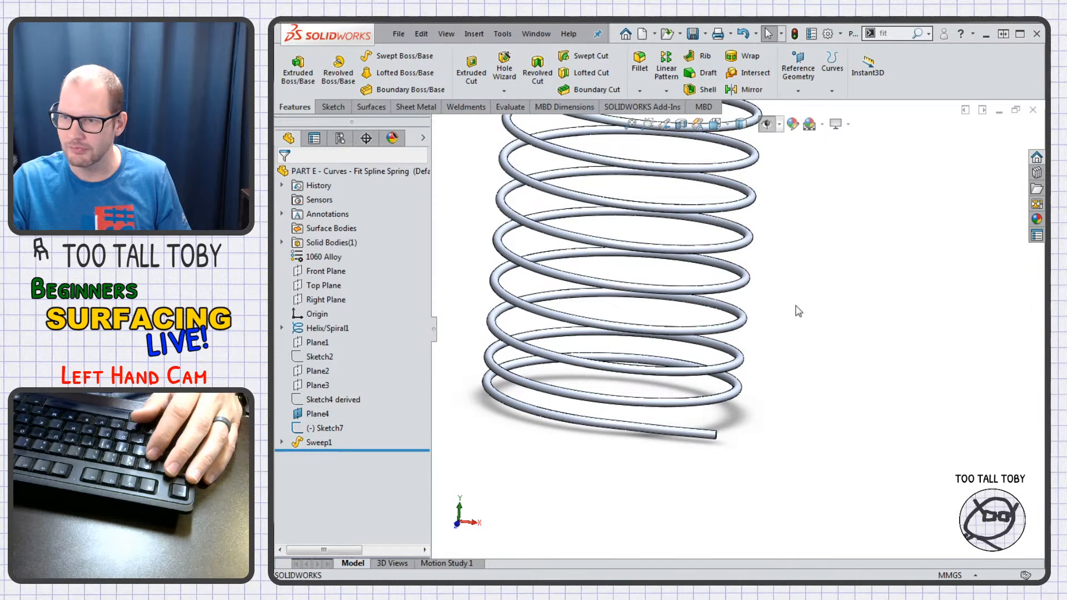
{"action": "key", "text": "ctrl+1"}
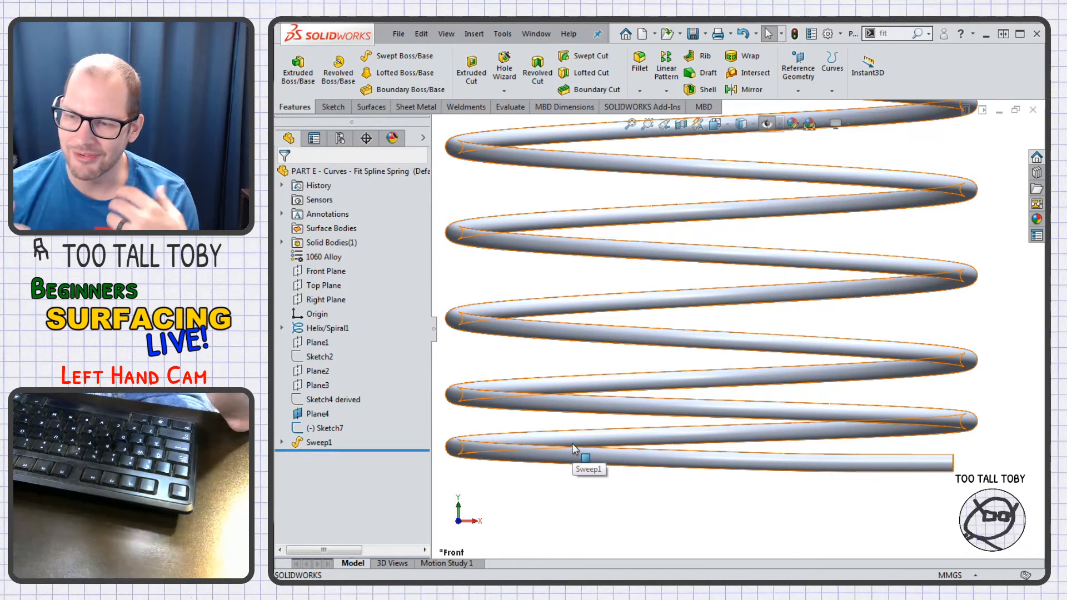
- View the whole finished spring from a slightly tilted angle
{"action": "key", "text": "f"}
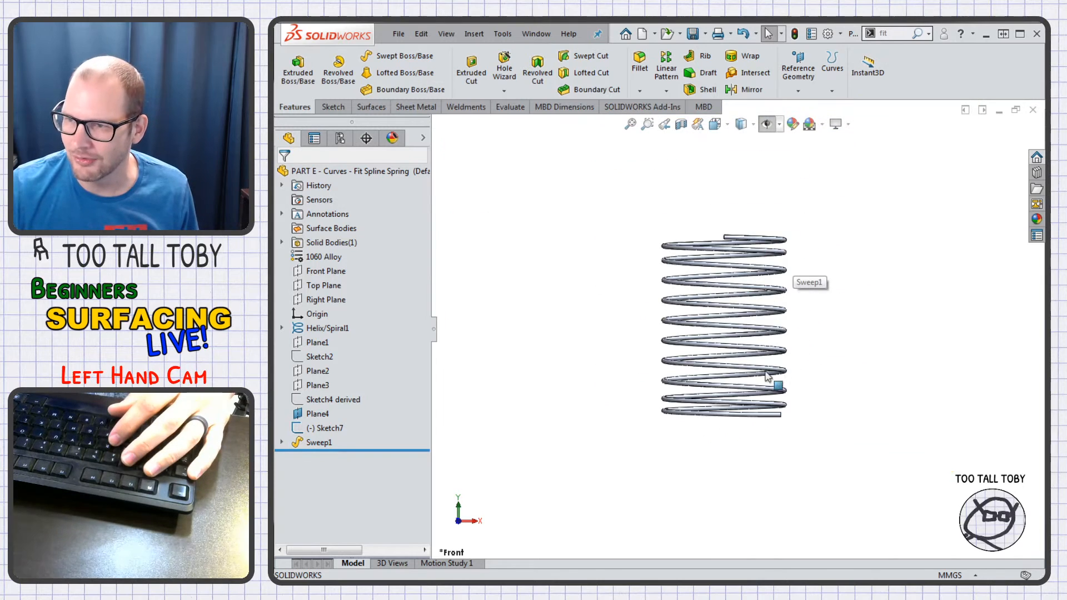
{"action": "middle_click_drag", "start_coordinate": [827, 449], "coordinate": [770, 470]}
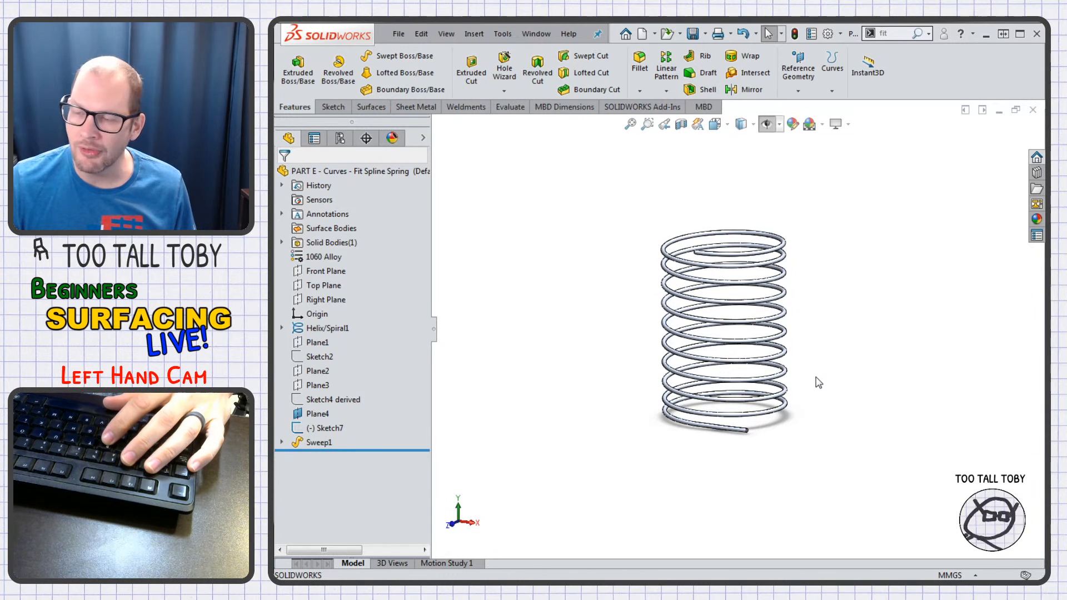
{"action": "left_click", "coordinate": [346, 271]}
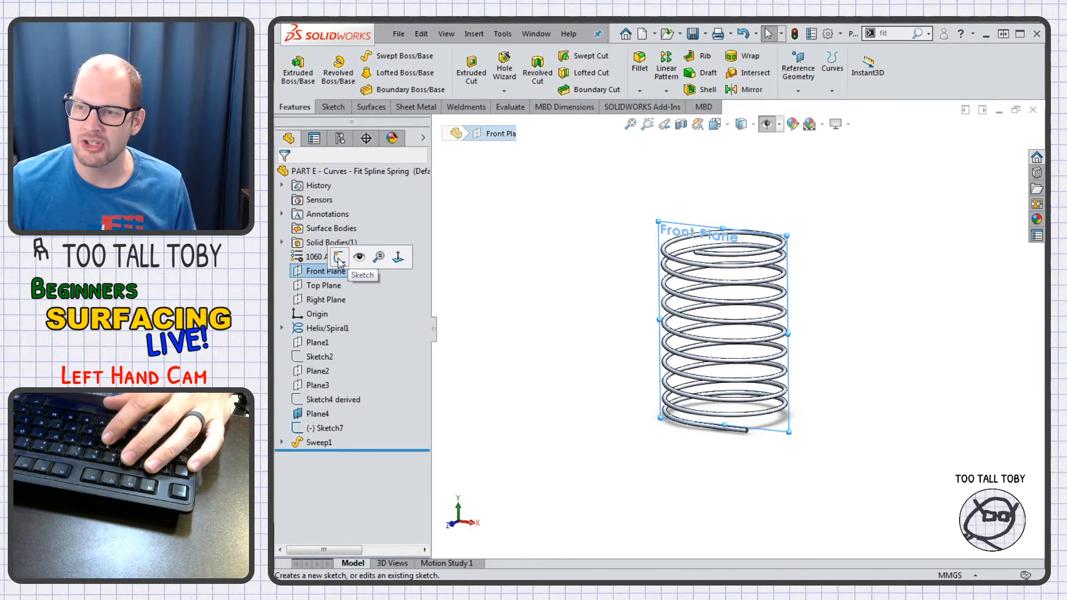
{"action": "left_click", "coordinate": [579, 189]}
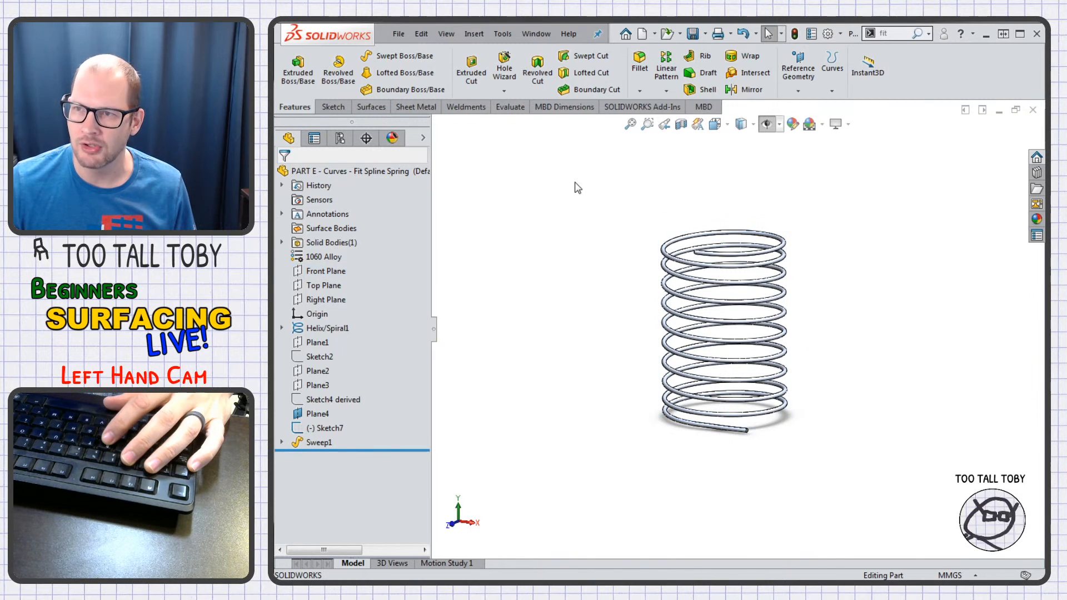
- Create a new part and sketch a horizontal–angled–horizontal line chain from the origin on the Front Plane, about 5.28 in wide and 2.12 in high
{"action": "left_click", "coordinate": [643, 37]}
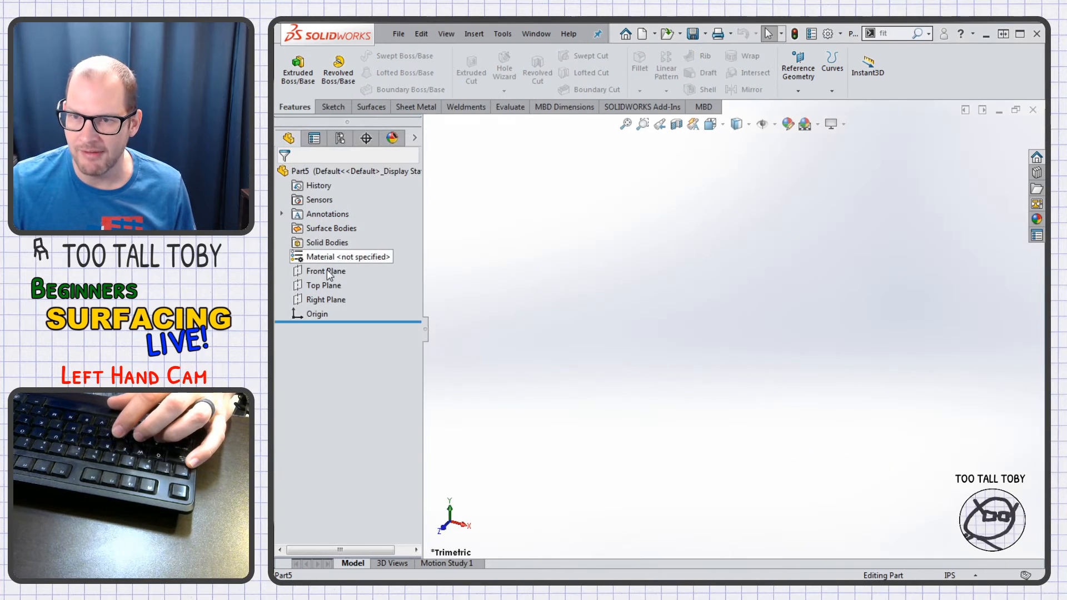
{"action": "left_click", "coordinate": [327, 270]}
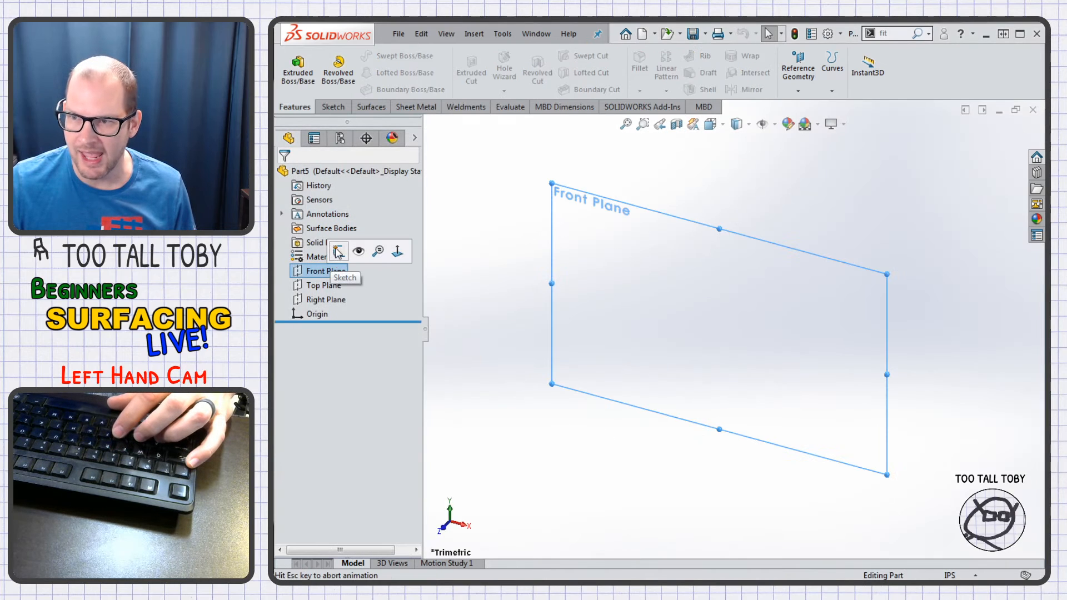
{"action": "left_click", "coordinate": [338, 253]}
{"action": "key", "text": "l"}
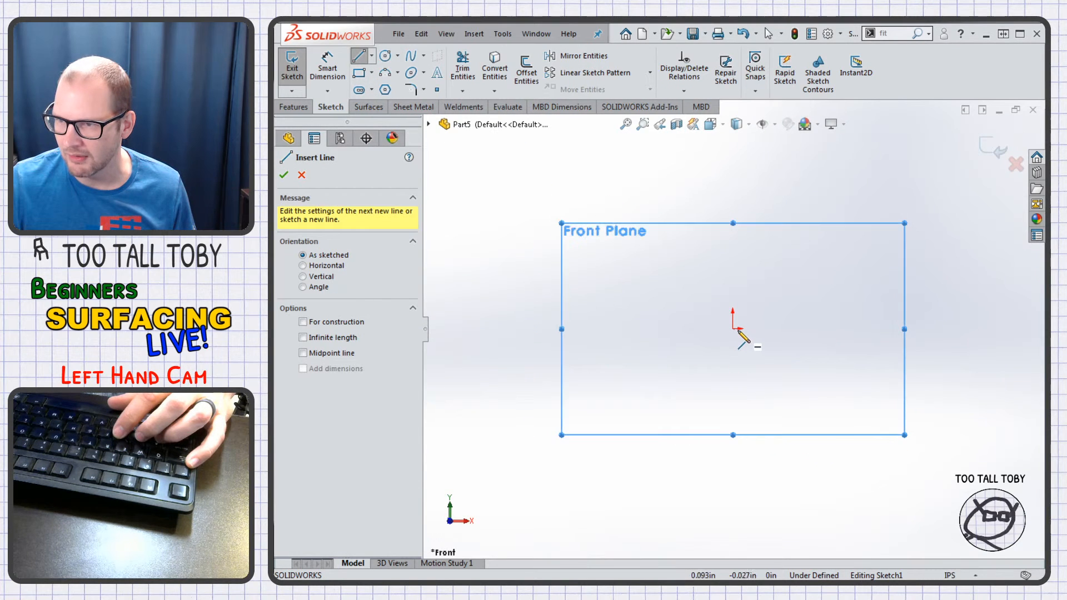
{"action": "left_click", "coordinate": [734, 330]}
{"action": "left_click", "coordinate": [857, 329]}
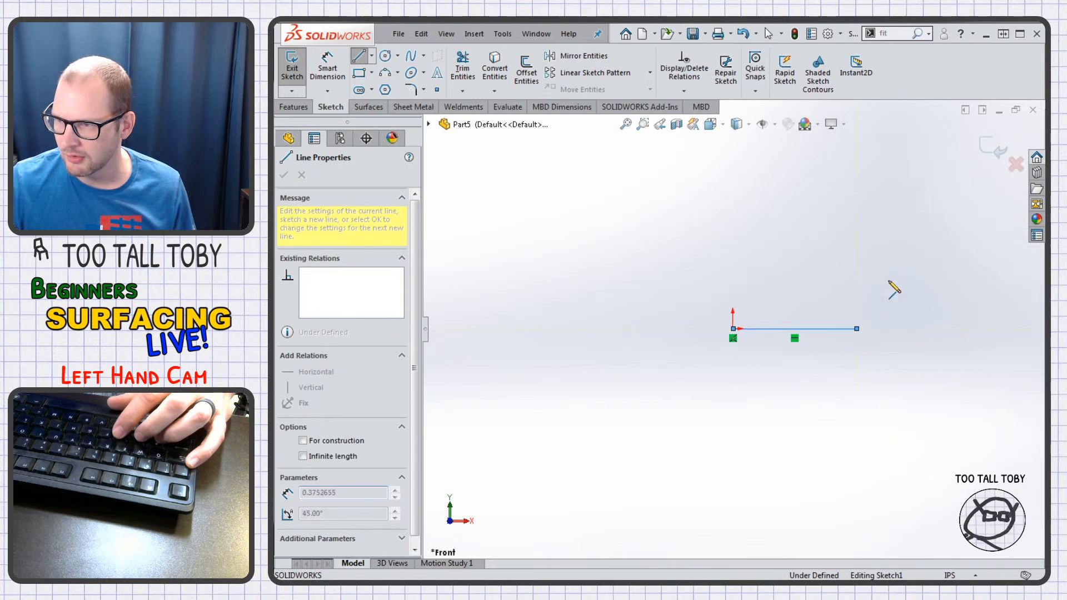
{"action": "left_click", "coordinate": [917, 225]}
{"action": "left_click", "coordinate": [990, 226]}
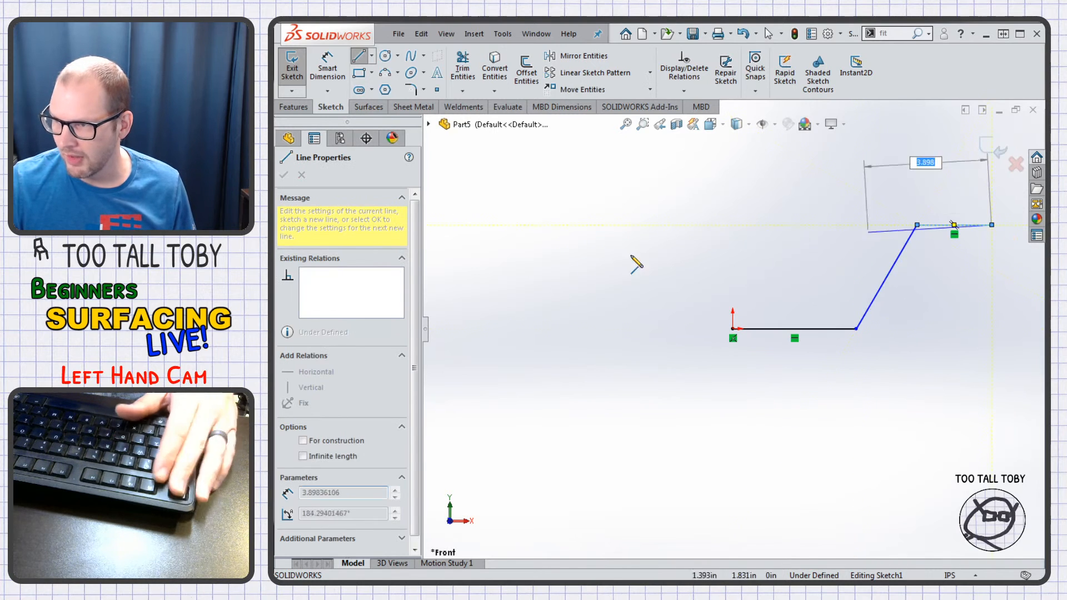
{"action": "key", "text": "Escape"}
- Fully define all entities of the line sketch with automatic relations and dimensions, and exit the sketch
{"action": "right_click", "coordinate": [597, 246]}
{"action": "left_click", "coordinate": [646, 377]}
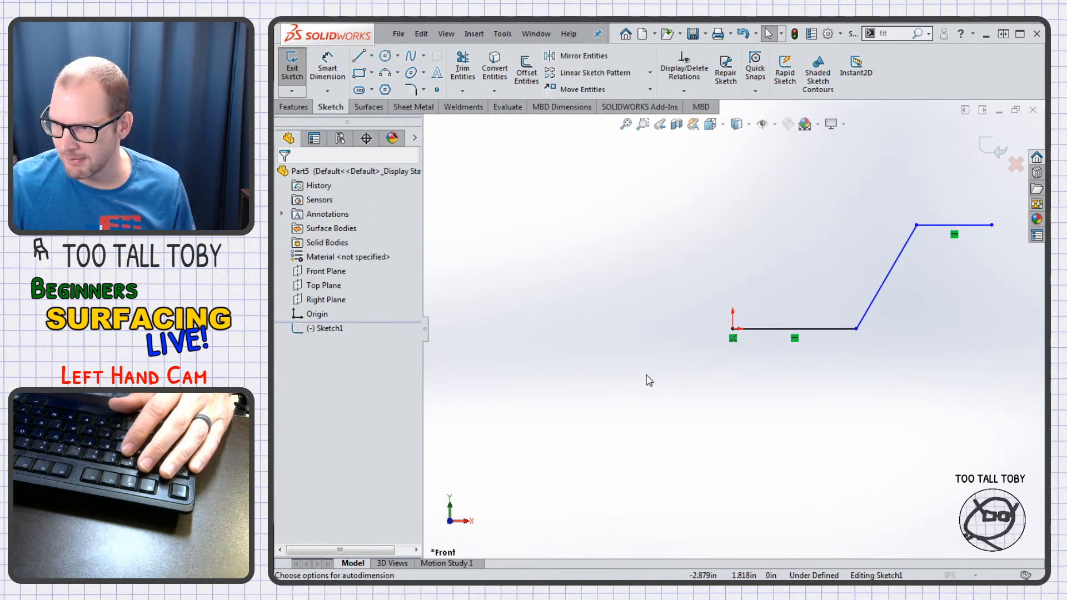
{"action": "right_click", "coordinate": [649, 381]}
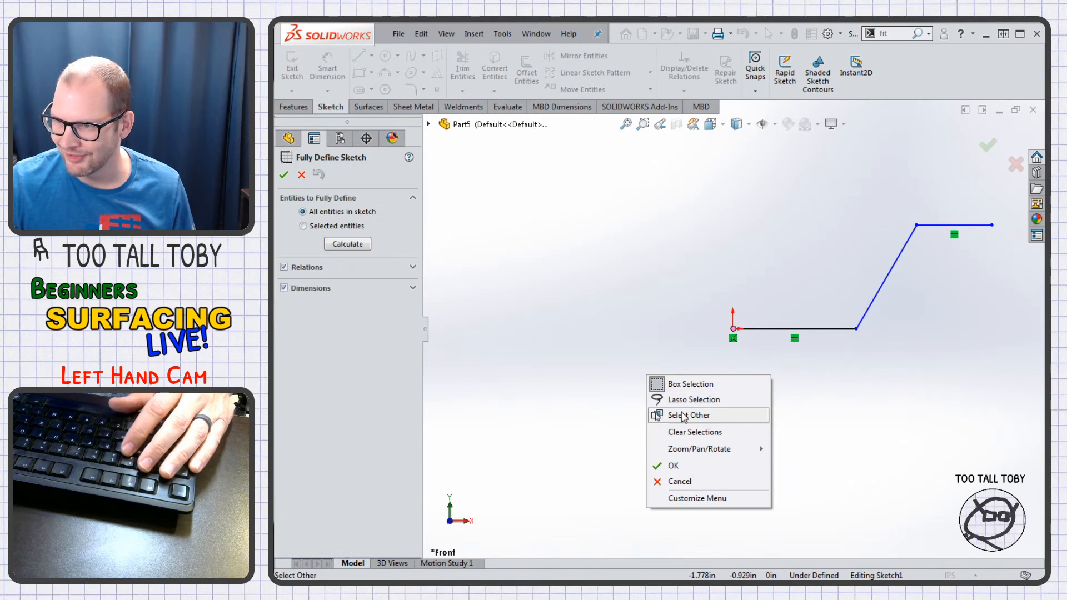
{"action": "left_click", "coordinate": [697, 466]}
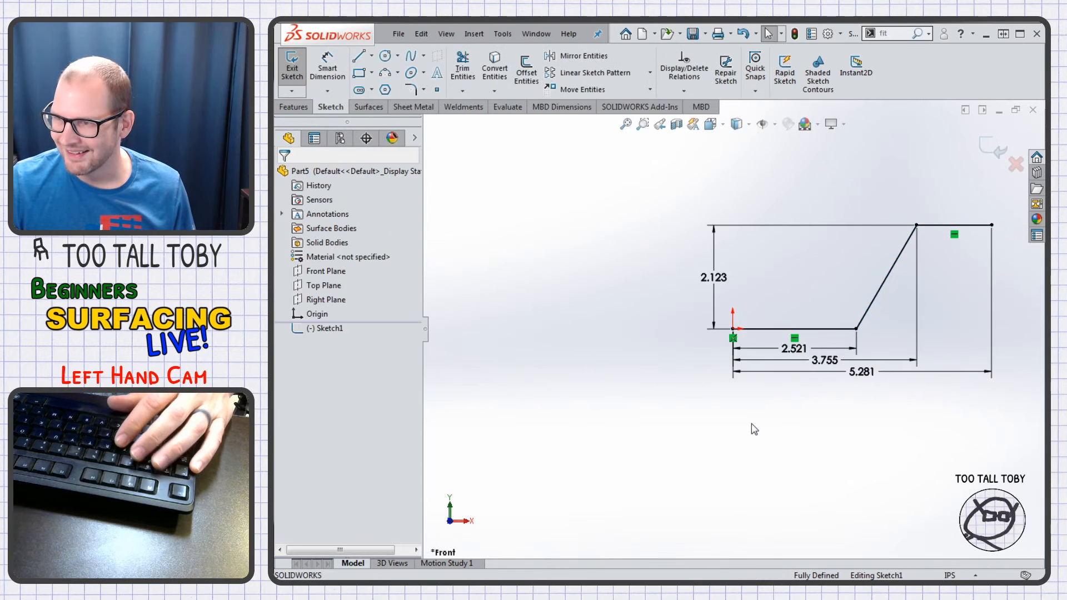
{"action": "left_click", "coordinate": [996, 149]}
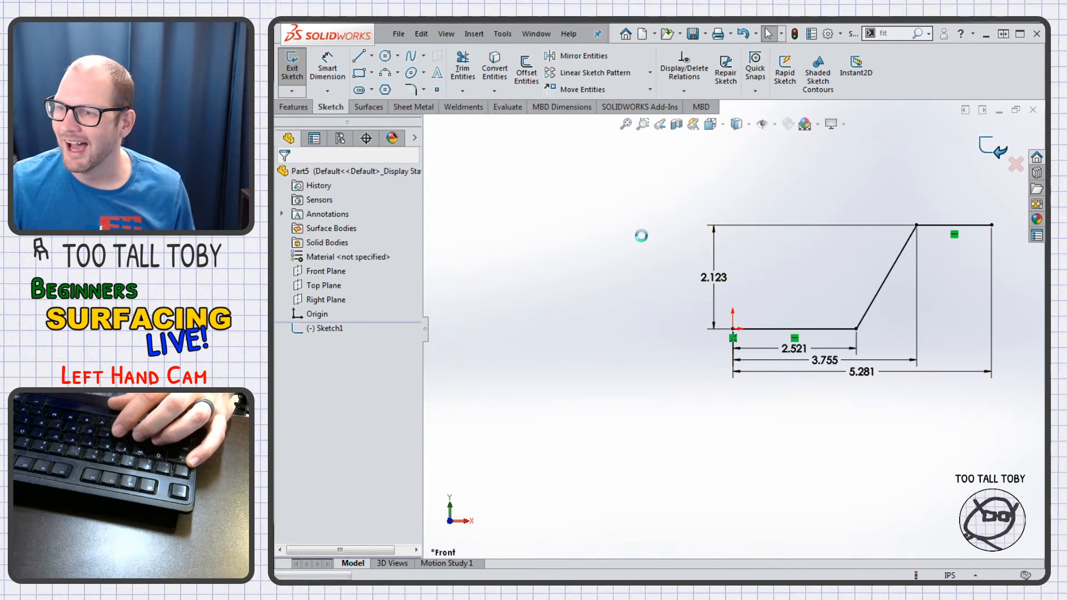
- In a new Front Plane sketch, start a constrained Fit Spline over the three-line chain with Closed spline turned off
{"action": "left_click", "coordinate": [332, 274]}
{"action": "left_click", "coordinate": [342, 256]}
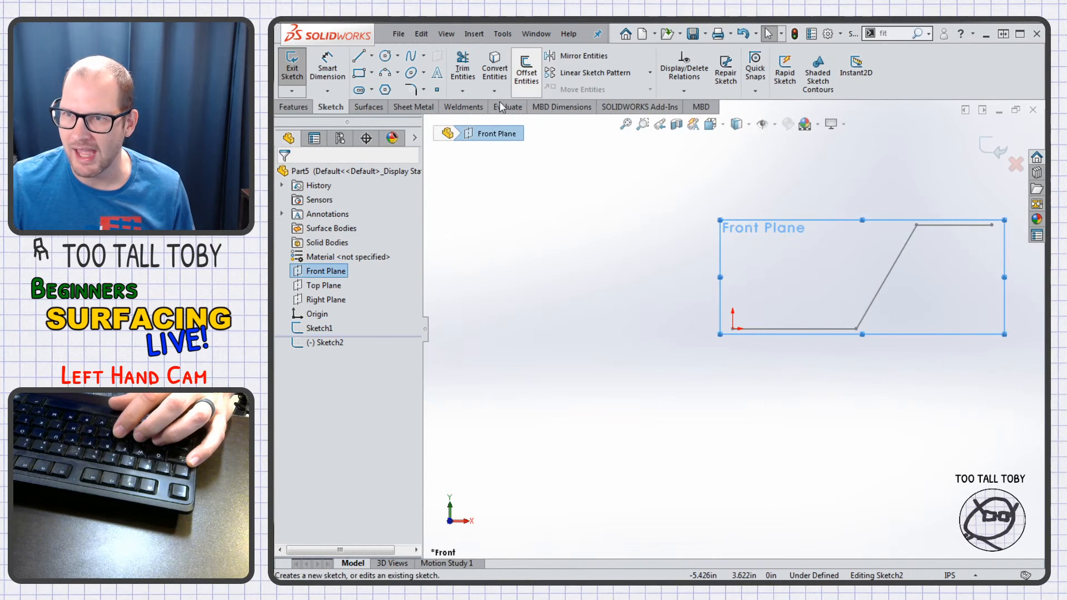
{"action": "left_click", "coordinate": [914, 35]}
{"action": "left_click", "coordinate": [880, 52]}
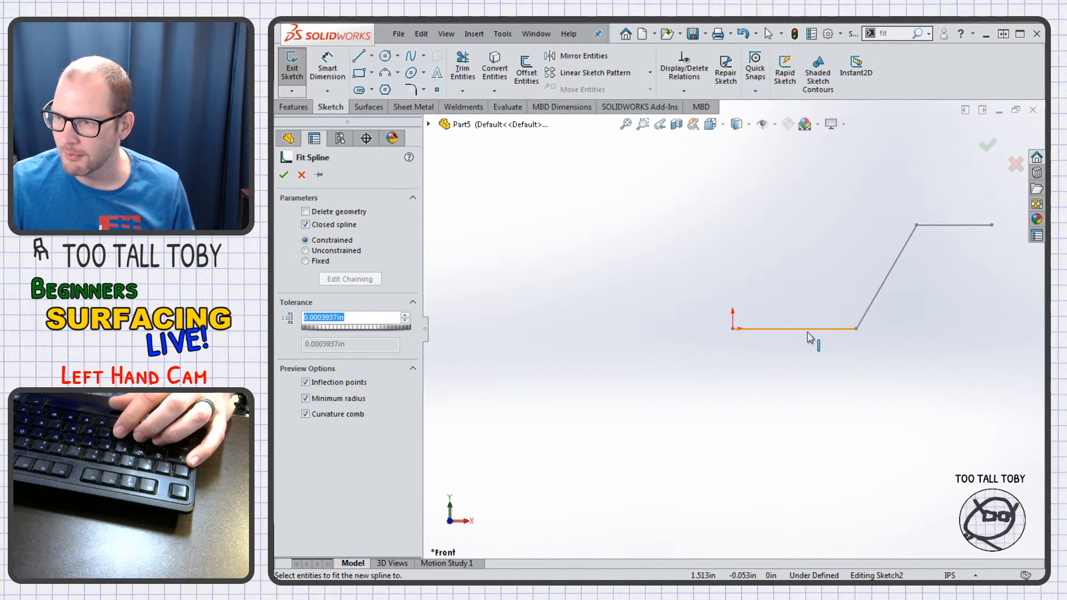
{"action": "left_click", "coordinate": [877, 299]}
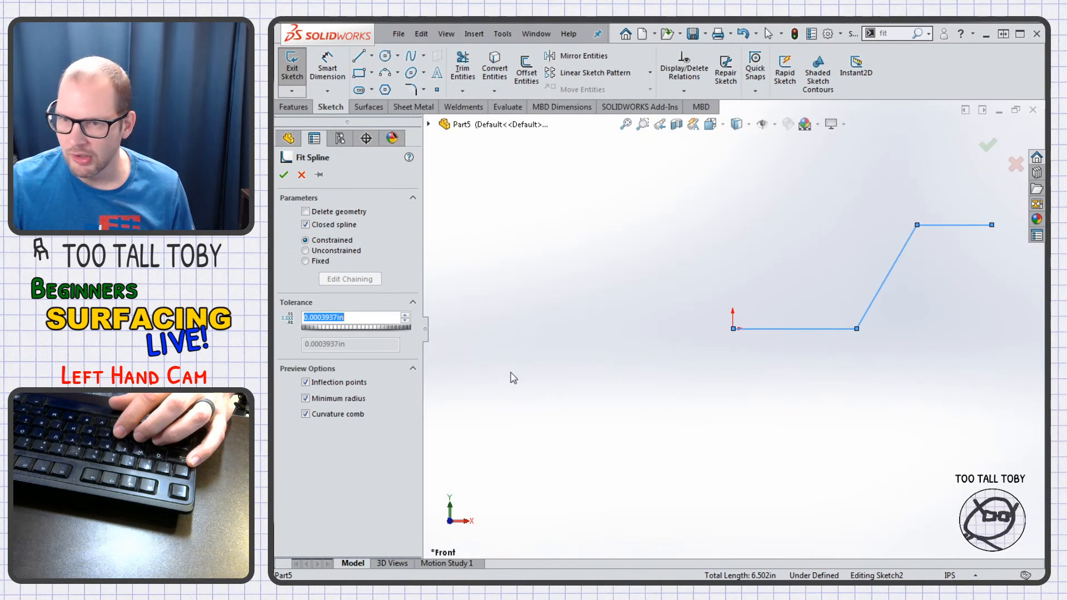
{"action": "scroll", "coordinate": [898, 322], "scroll_direction": "down", "scroll_amount": 3}
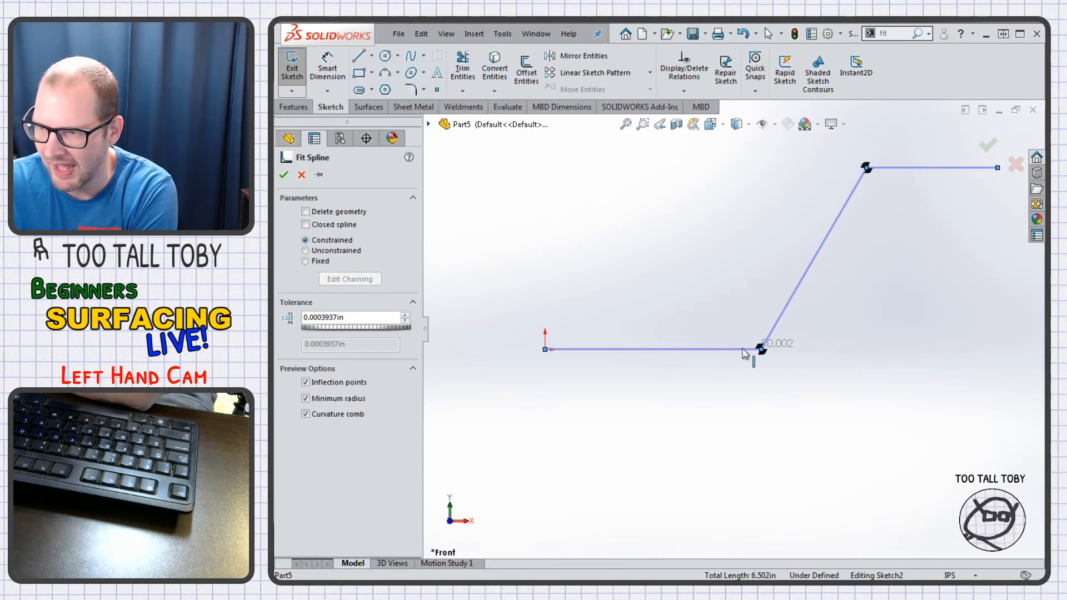
- Try several fit spline tolerances while checking the corner rounding, set the tolerance to 0.0503937 in, and accept the spline
{"action": "scroll", "coordinate": [779, 369], "scroll_direction": "down", "scroll_amount": 3}
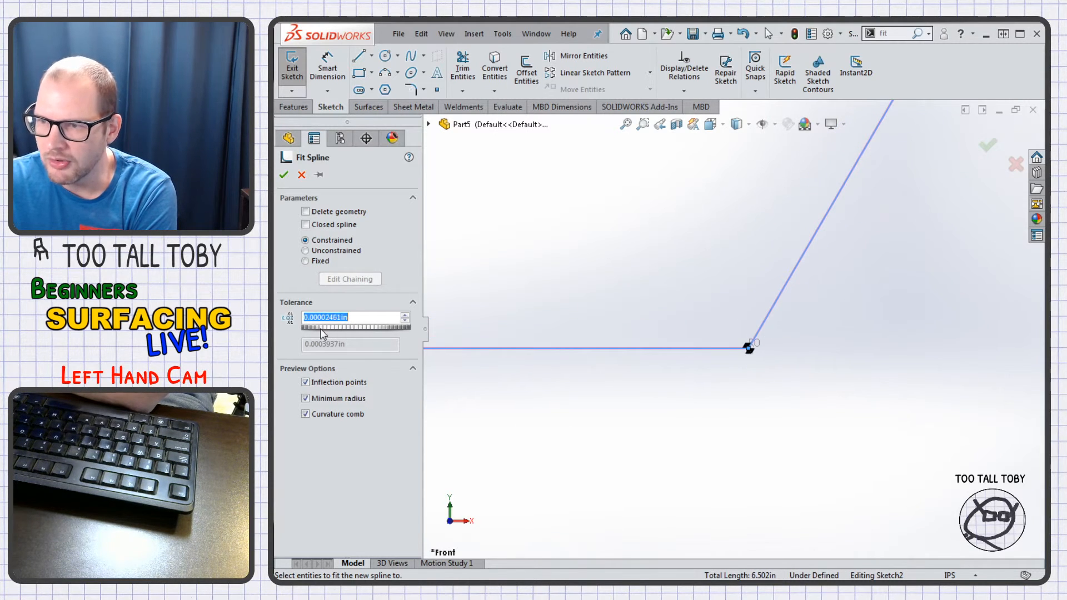
{"action": "left_click_drag", "start_coordinate": [326, 334], "coordinate": [364, 332]}
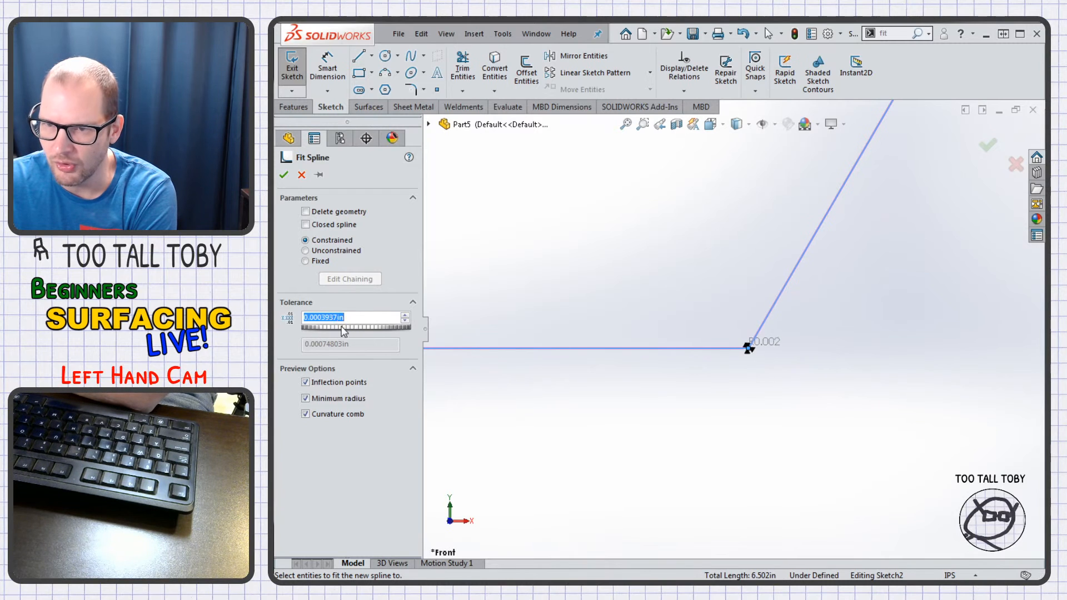
{"action": "left_click", "coordinate": [425, 332]}
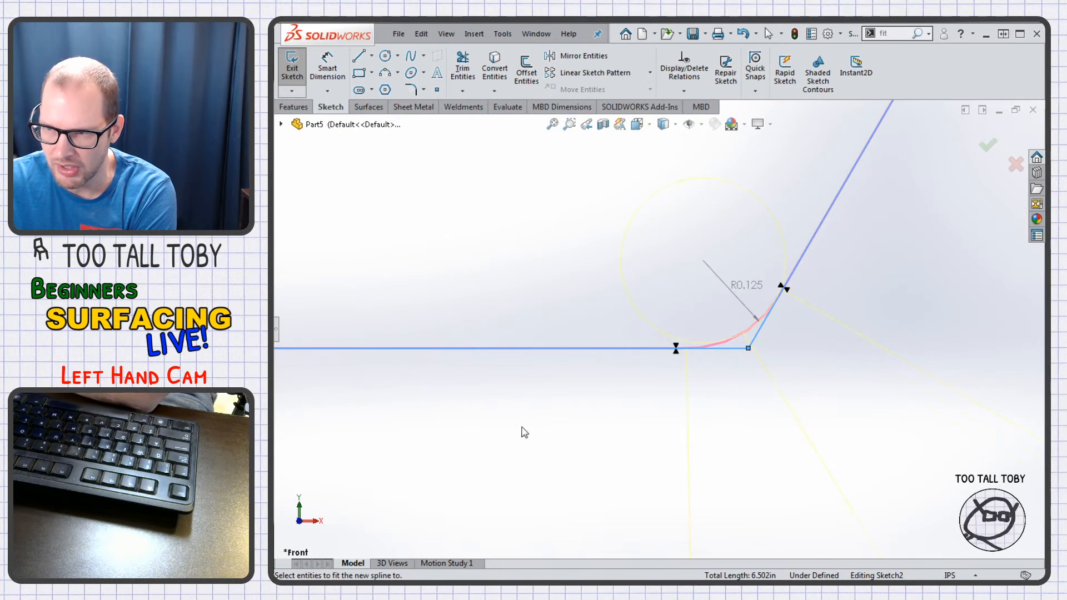
{"action": "scroll", "coordinate": [743, 286], "scroll_direction": "up", "scroll_amount": 5}
{"action": "scroll", "coordinate": [679, 317], "scroll_direction": "down", "scroll_amount": 4}
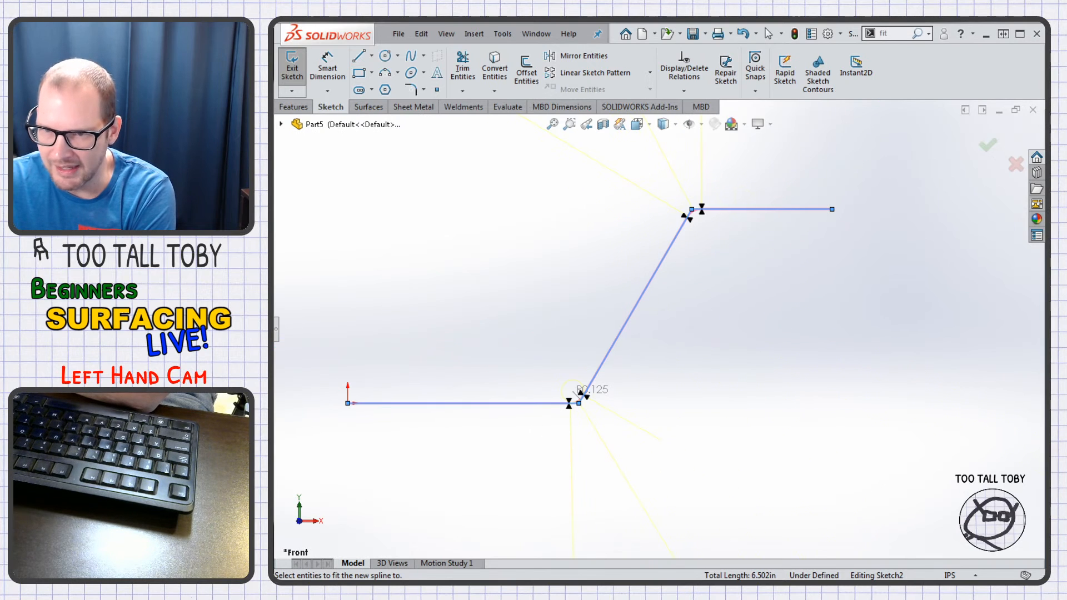
{"action": "left_click", "coordinate": [275, 332]}
{"action": "left_click_drag", "start_coordinate": [335, 328], "coordinate": [337, 329]}
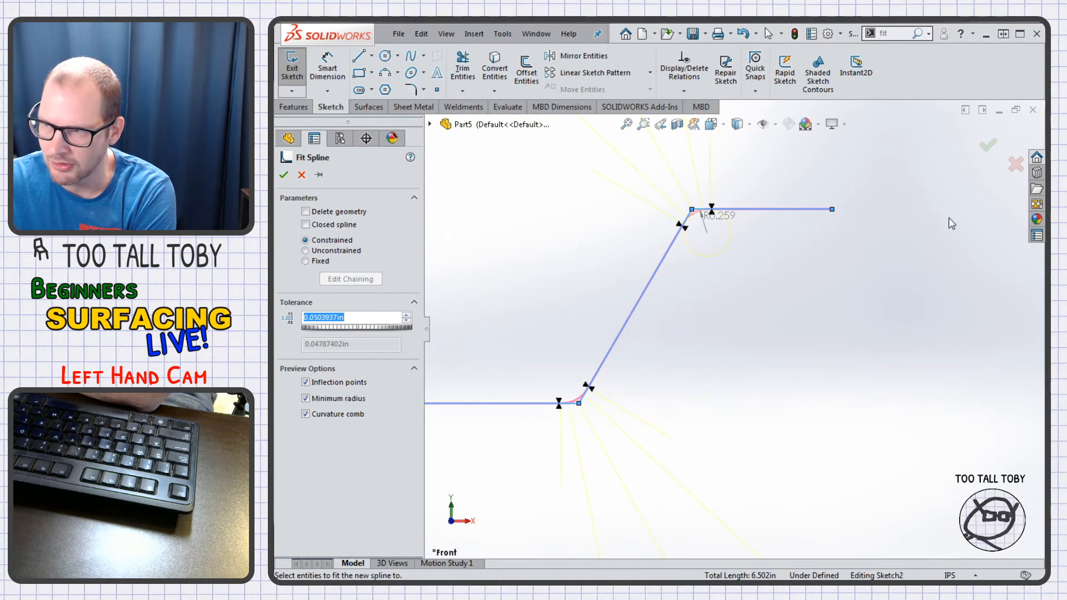
{"action": "left_click", "coordinate": [989, 148]}
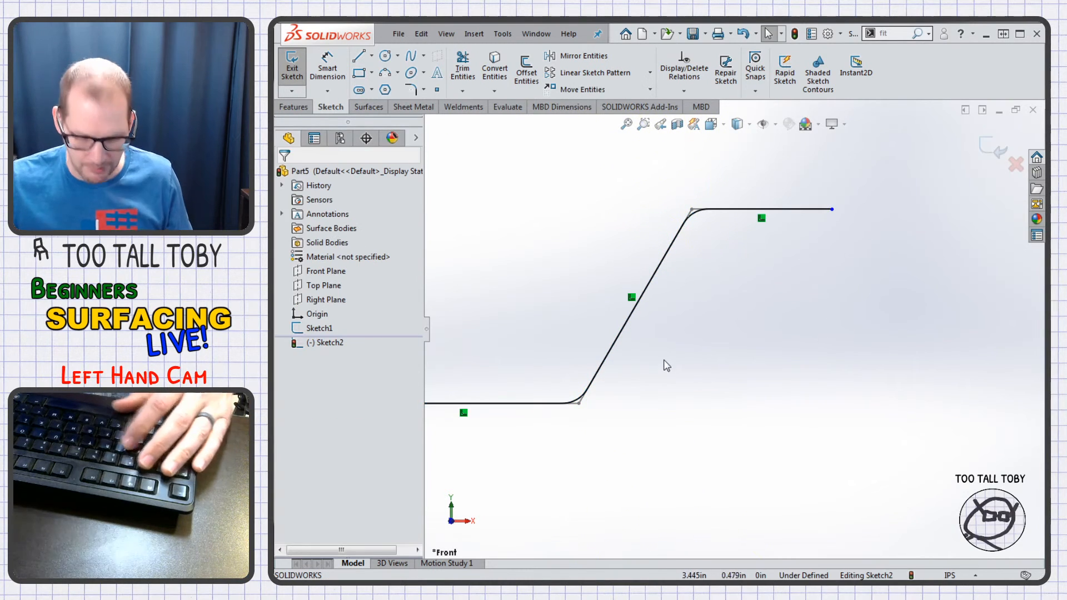
{"action": "key", "text": "Escape"}
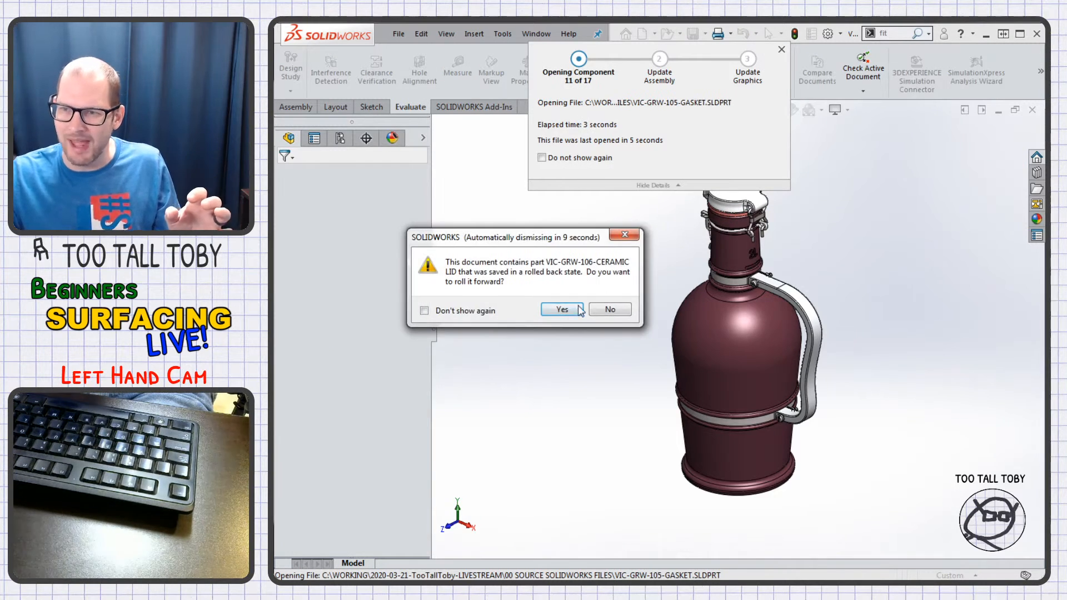
- Finish opening the VIC-GRW-1001 main assembly with the ceramic lid rolled forward, and open the VIC-GRW-106 ceramic lid part
{"action": "key", "text": "Return"}
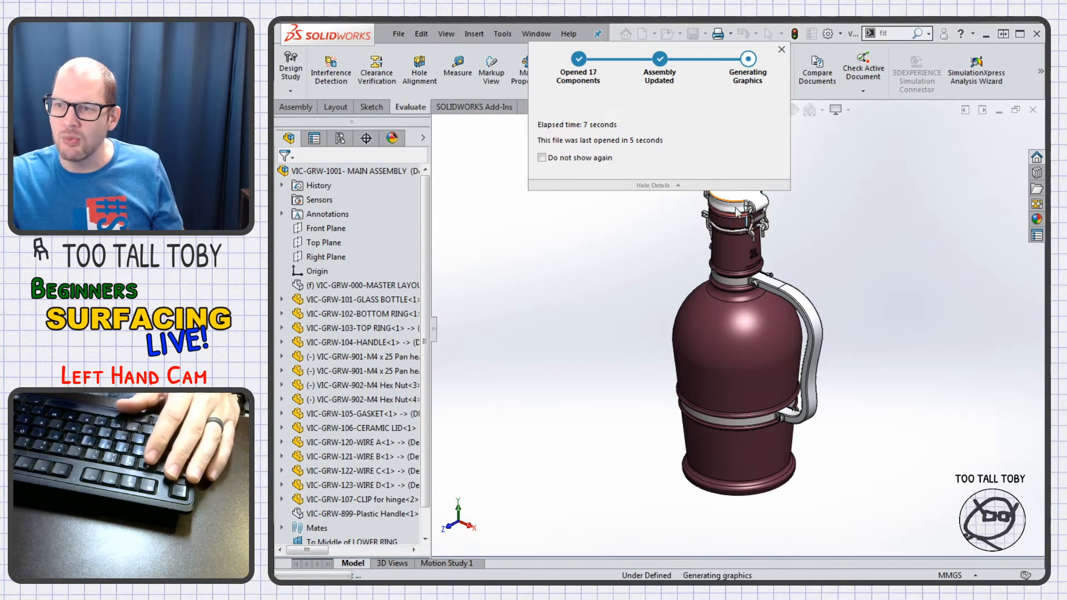
{"action": "left_click", "coordinate": [741, 206]}
{"action": "left_click", "coordinate": [770, 131]}
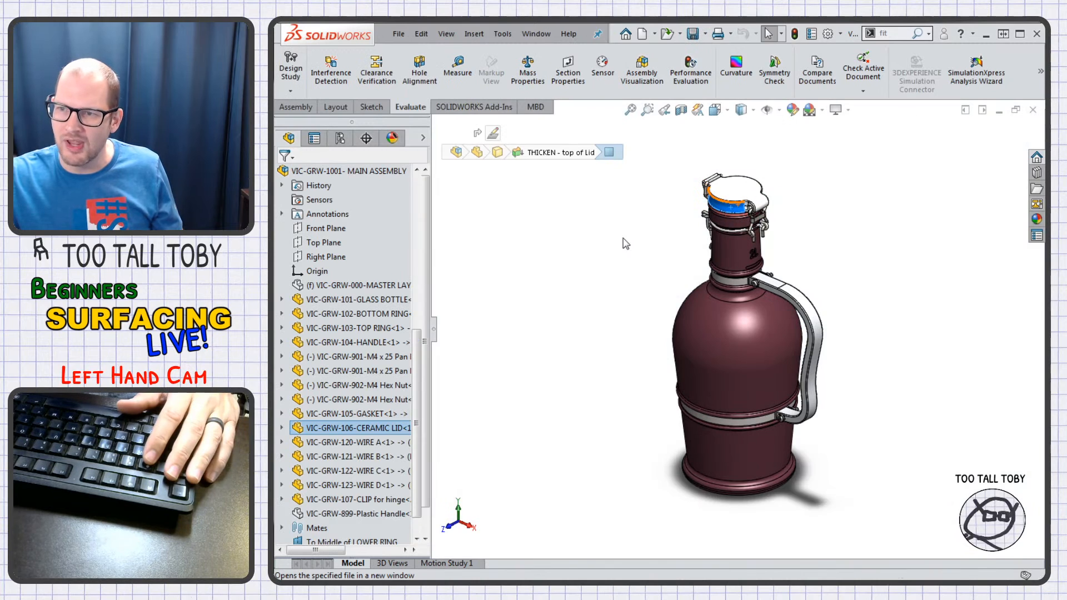
- Roll the lid's history back above P01 - Profile Plane at Hinge, and forward to just below TOP SMOOTH SURFACE OF LID
{"action": "scroll", "coordinate": [347, 442], "scroll_direction": "down", "scroll_amount": 2}
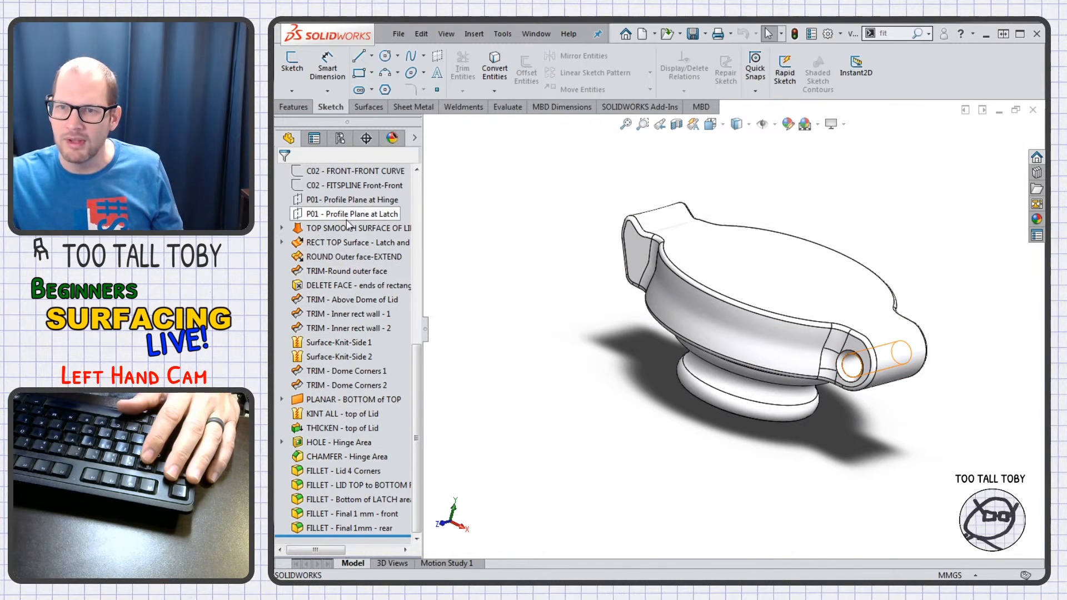
{"action": "right_click", "coordinate": [333, 200]}
{"action": "left_click", "coordinate": [383, 172]}
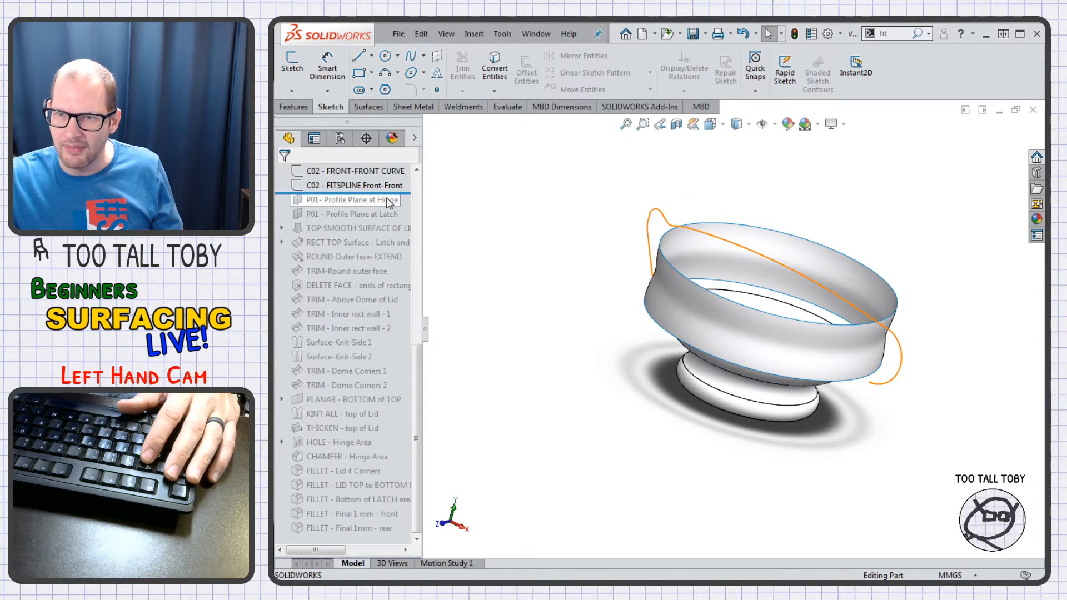
{"action": "left_click_drag", "start_coordinate": [404, 192], "coordinate": [334, 235]}
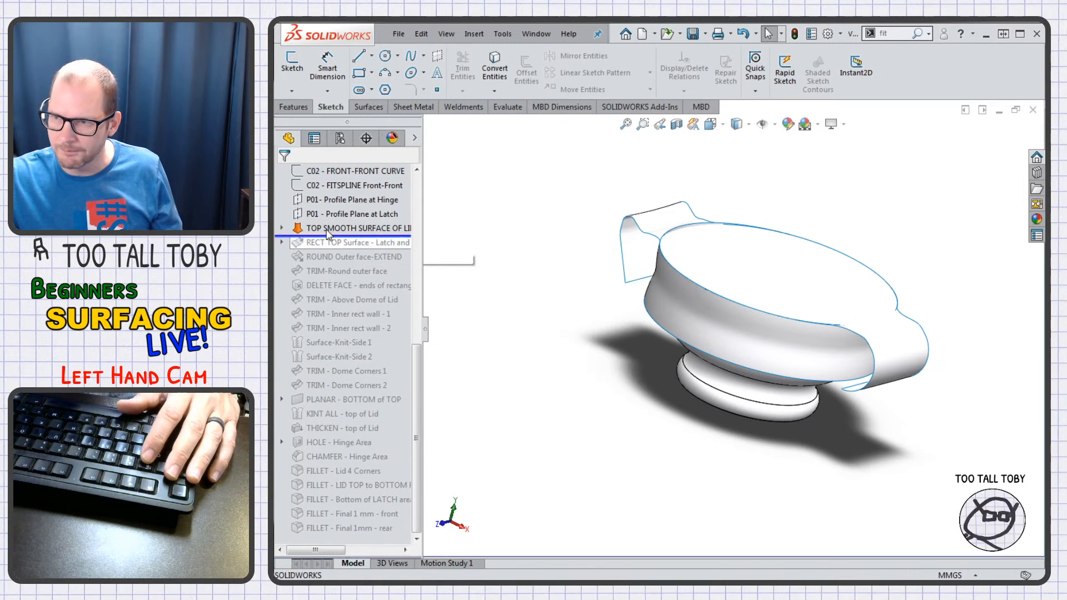
- Expand the TOP SMOOTH SURFACE OF LID feature and examine its two C01 - FITSPLINE curves at the lid's raised end
{"action": "left_click", "coordinate": [277, 232]}
{"action": "left_click", "coordinate": [282, 228]}
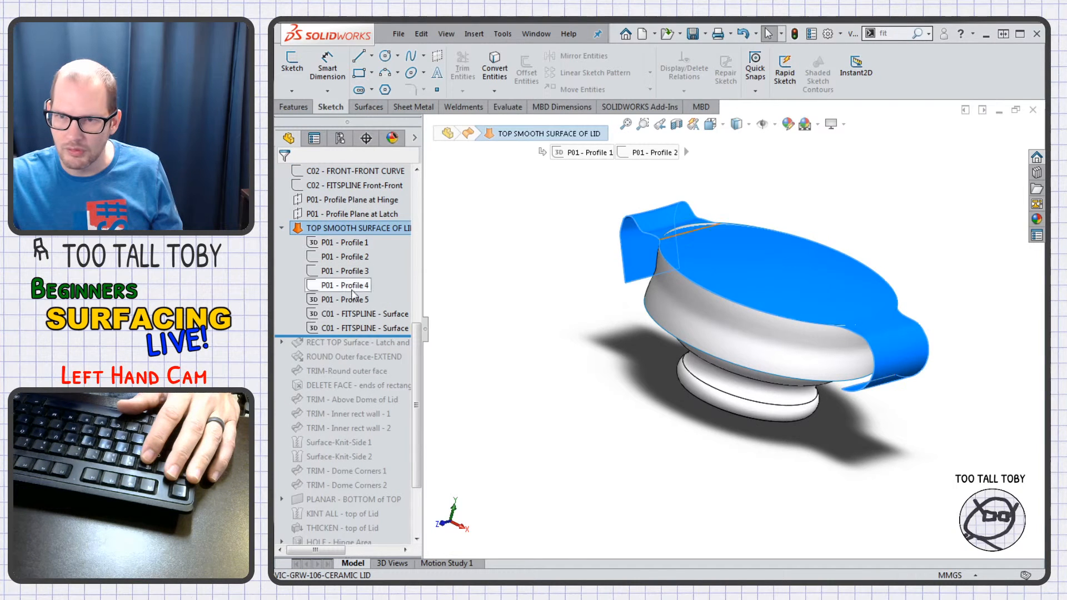
{"action": "left_click", "coordinate": [356, 314]}
{"action": "left_click", "coordinate": [358, 328]}
{"action": "scroll", "coordinate": [649, 256], "scroll_direction": "down", "scroll_amount": 10}
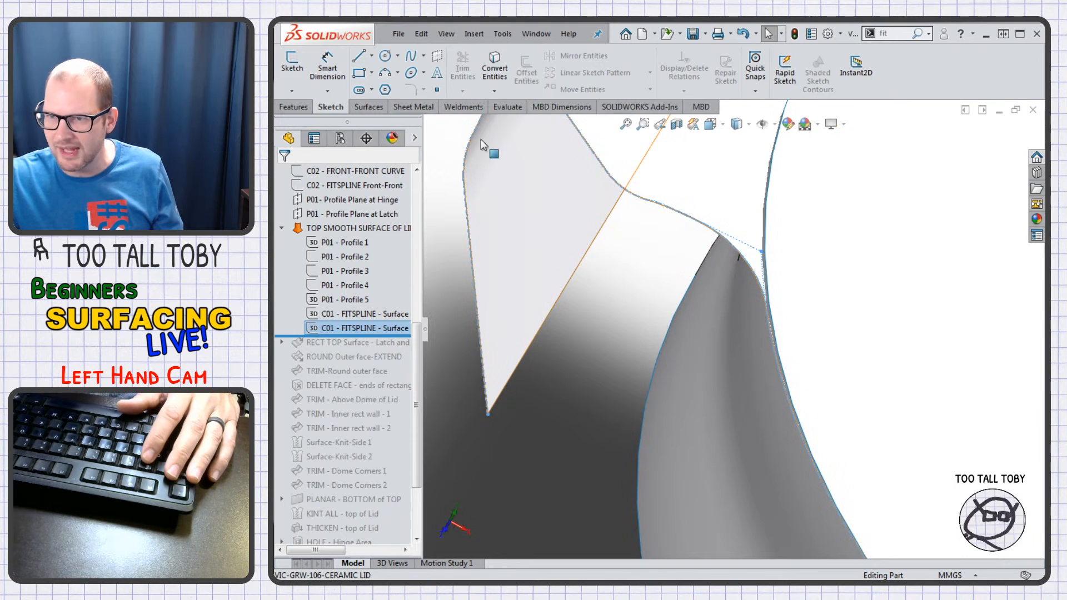
{"action": "middle_click_drag", "start_coordinate": [481, 161], "coordinate": [543, 226]}
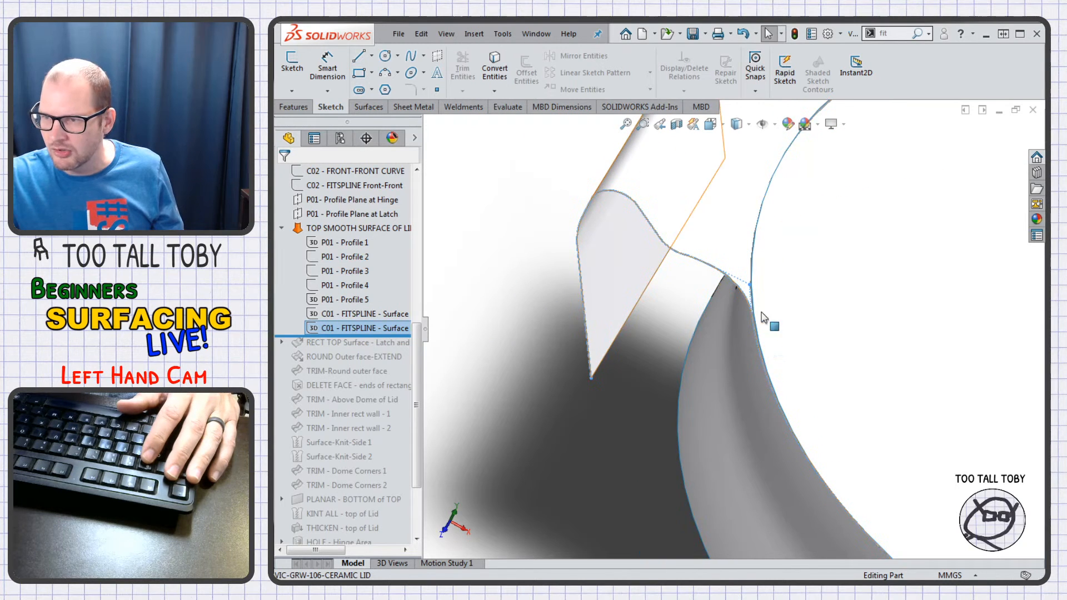
- Open the second C01 - FITSPLINE 3D sketch for editing and examine the spline at the corner of its construction lines
{"action": "right_click", "coordinate": [377, 329]}
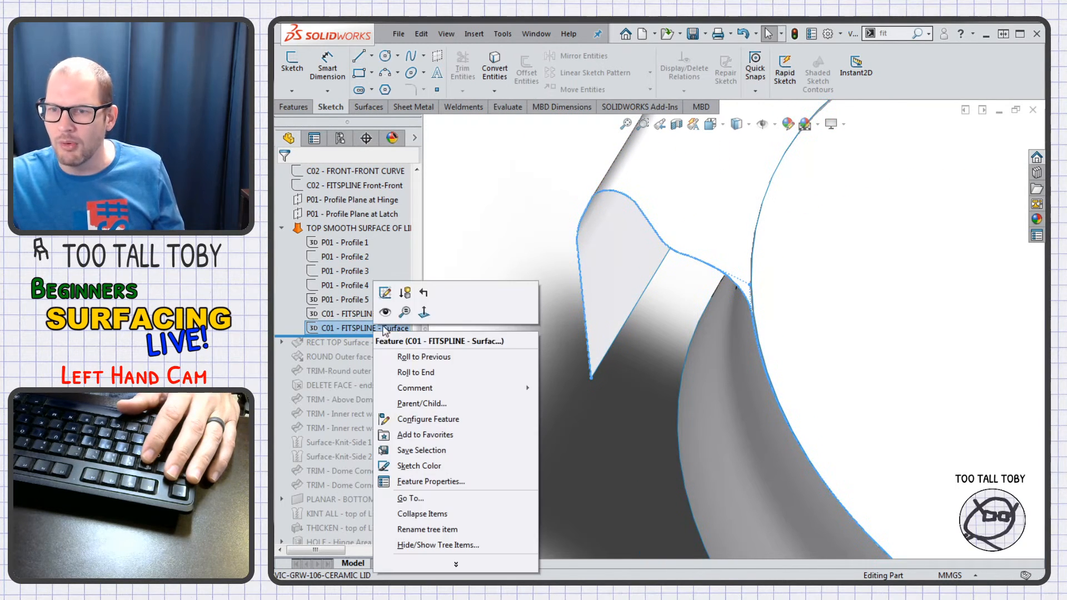
{"action": "left_click", "coordinate": [384, 293]}
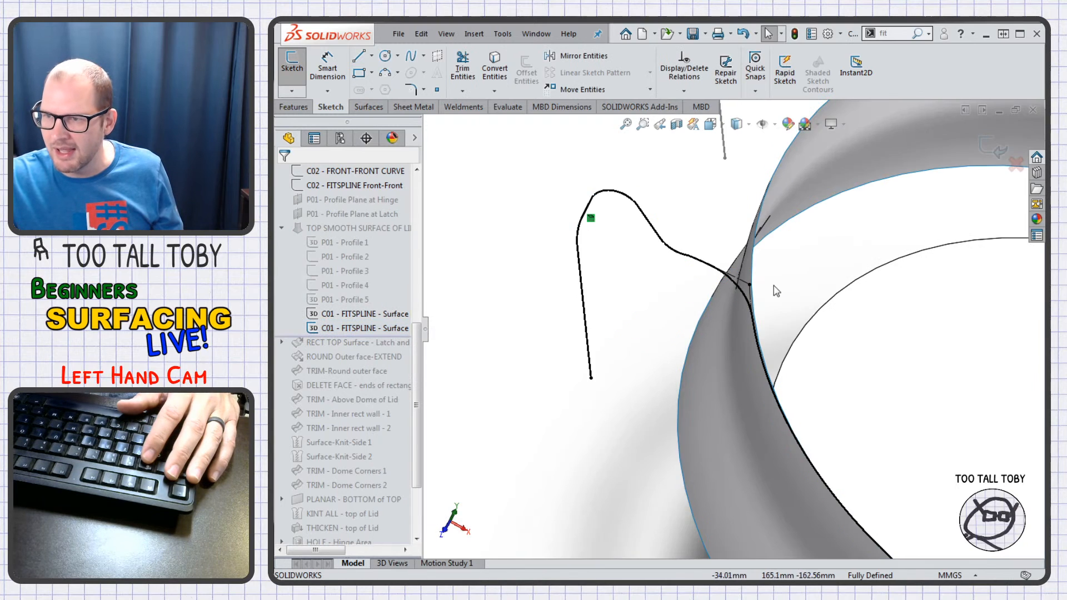
{"action": "scroll", "coordinate": [777, 291], "scroll_direction": "down", "scroll_amount": 5}
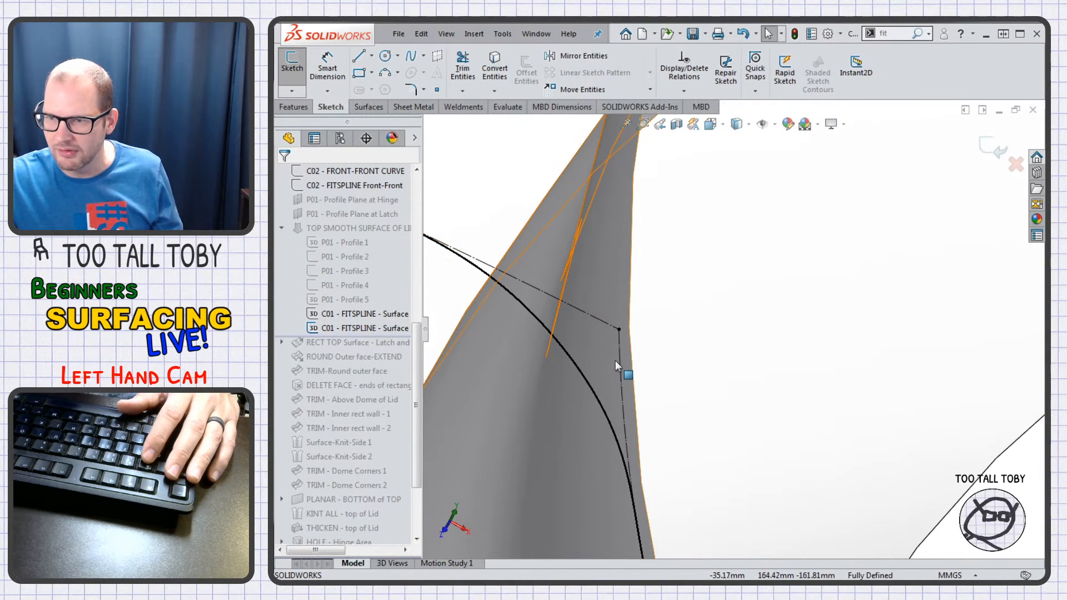
- Close the ceramic lid part and the main assembly without saving, discarding the lid's changes in the assembly
{"action": "scroll", "coordinate": [625, 370], "scroll_direction": "up", "scroll_amount": 5}
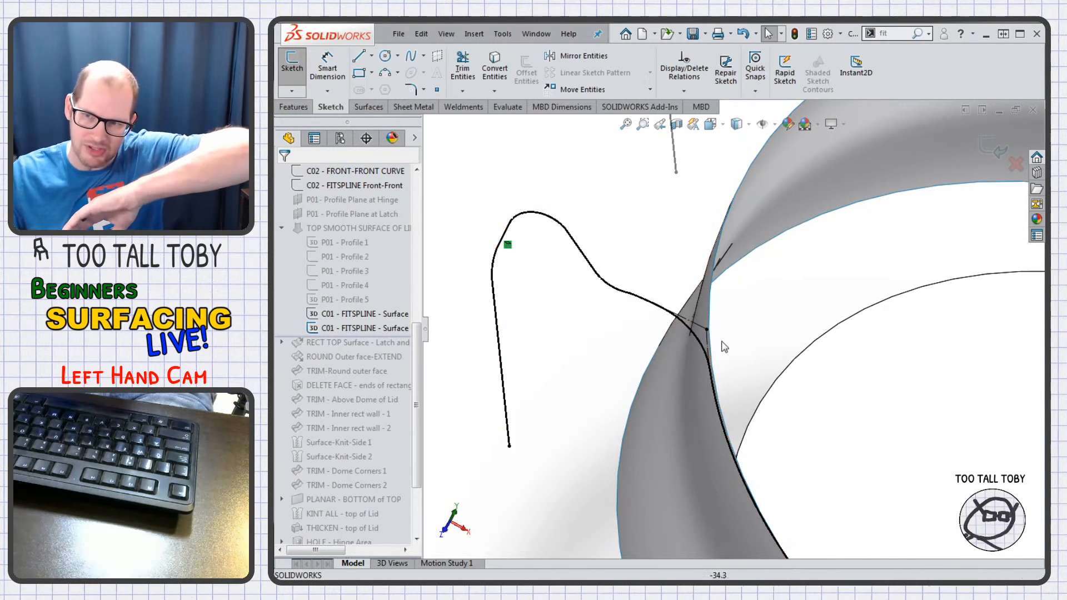
{"action": "scroll", "coordinate": [642, 358], "scroll_direction": "up", "scroll_amount": 5}
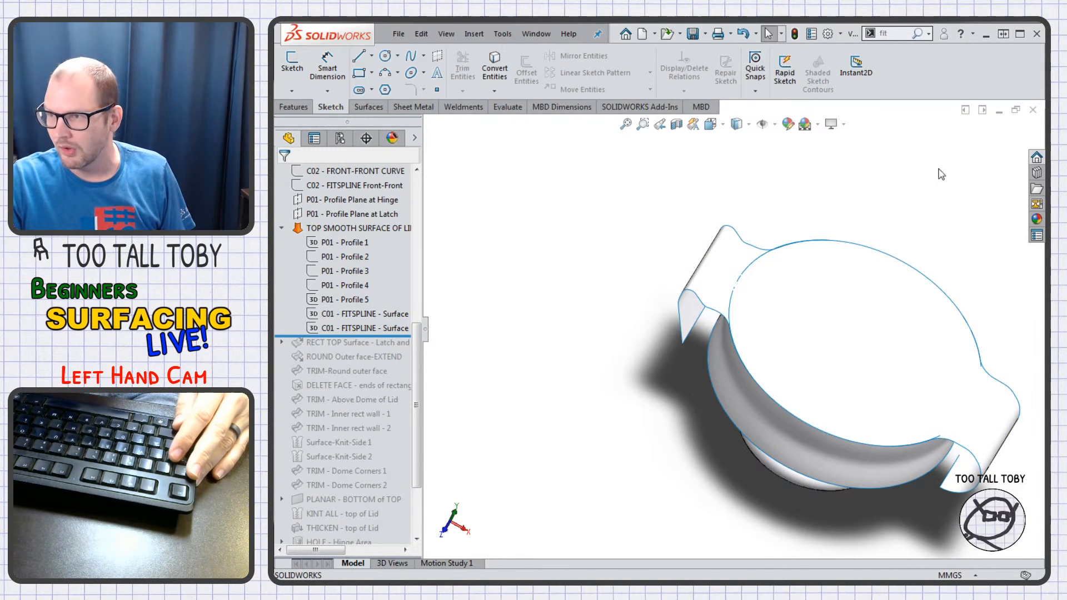
{"action": "left_click", "coordinate": [1032, 110]}
{"action": "left_click", "coordinate": [553, 305]}
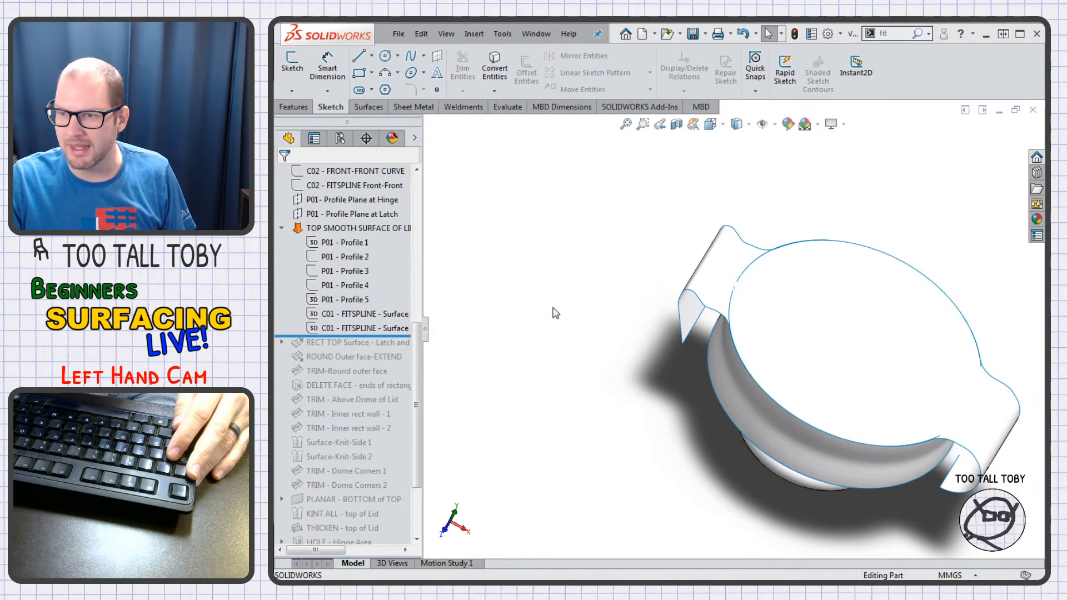
{"action": "left_click", "coordinate": [502, 325]}
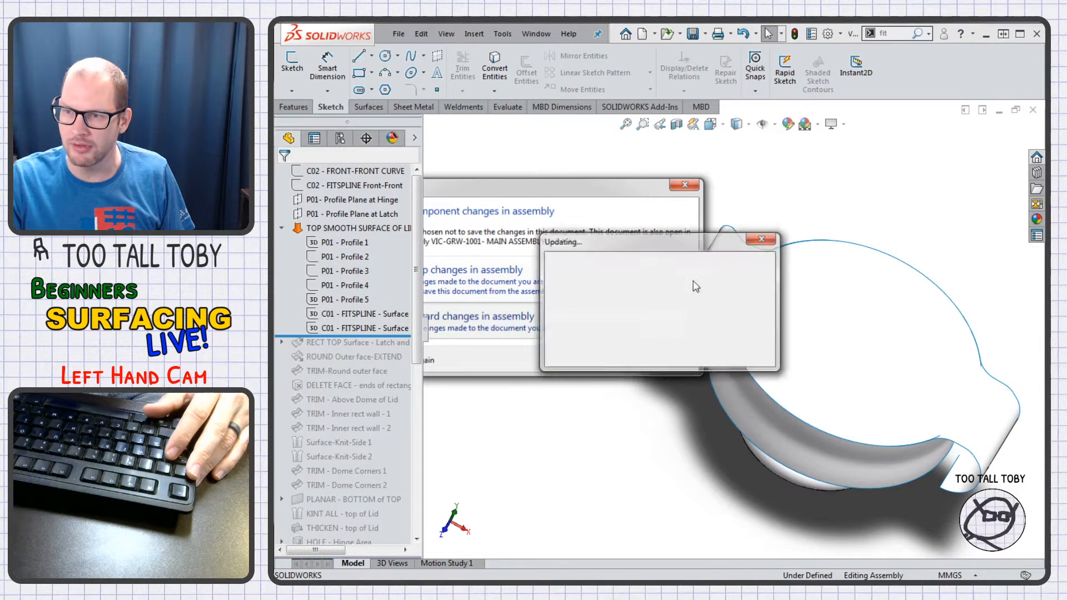
{"action": "left_click", "coordinate": [1032, 110]}
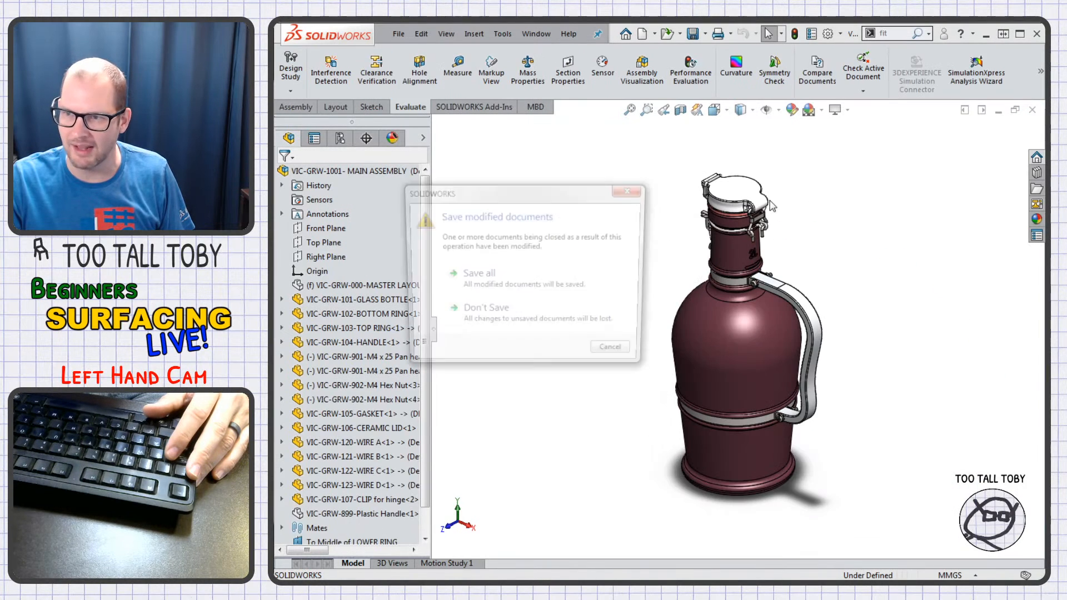
{"action": "left_click", "coordinate": [491, 306]}
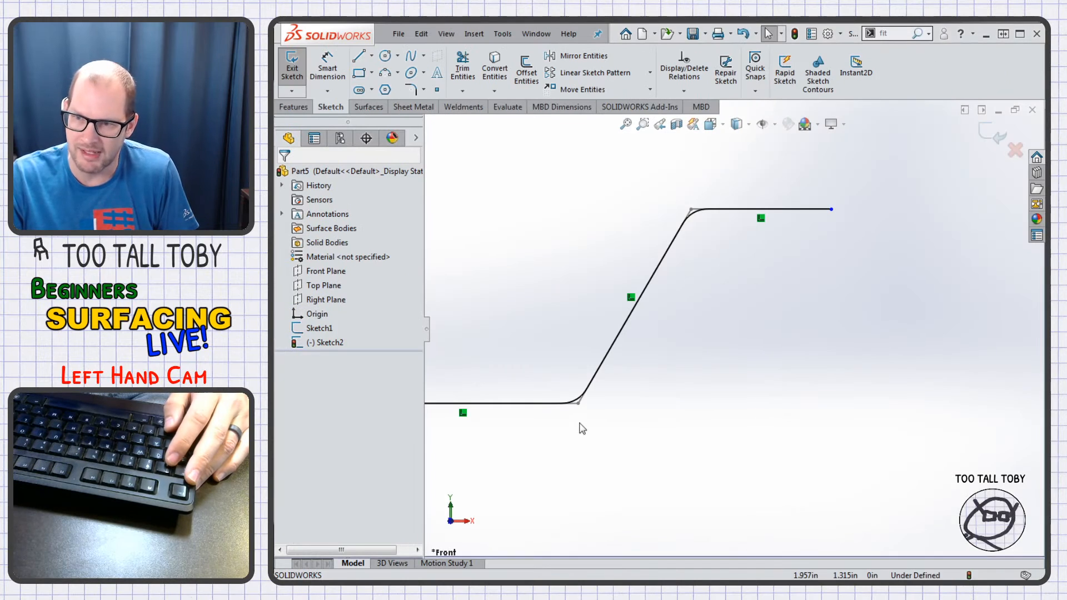
- Examine the fit spline at the lower corner of the line chain in Part5, and close that part without saving
{"action": "scroll", "coordinate": [595, 392], "scroll_direction": "down", "scroll_amount": 4}
{"action": "scroll", "coordinate": [594, 392], "scroll_direction": "down", "scroll_amount": 3}
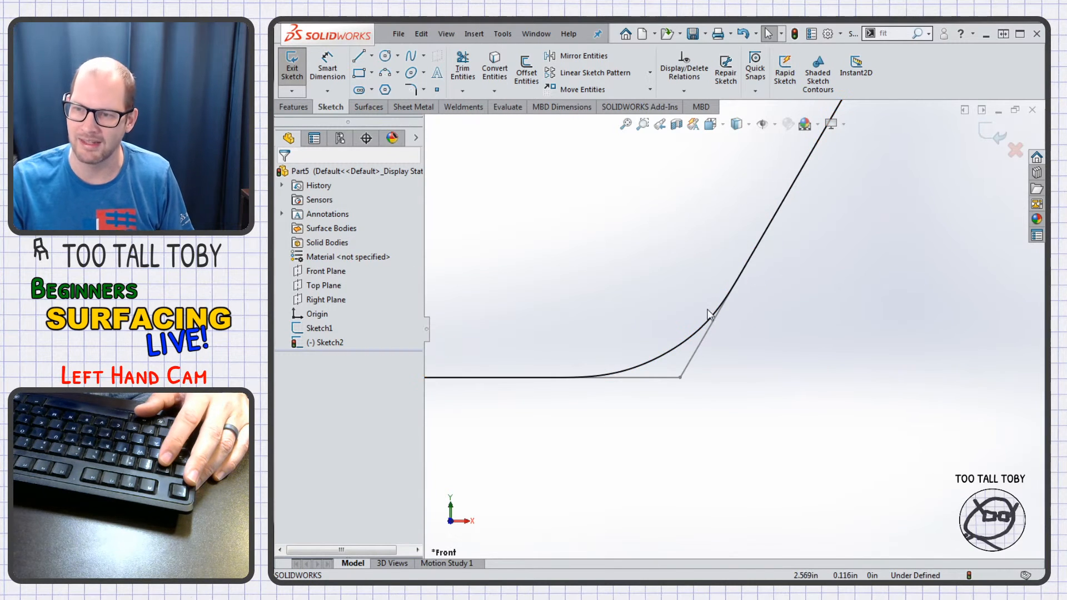
{"action": "scroll", "coordinate": [702, 308], "scroll_direction": "up", "scroll_amount": 5}
{"action": "scroll", "coordinate": [723, 337], "scroll_direction": "down", "scroll_amount": 4}
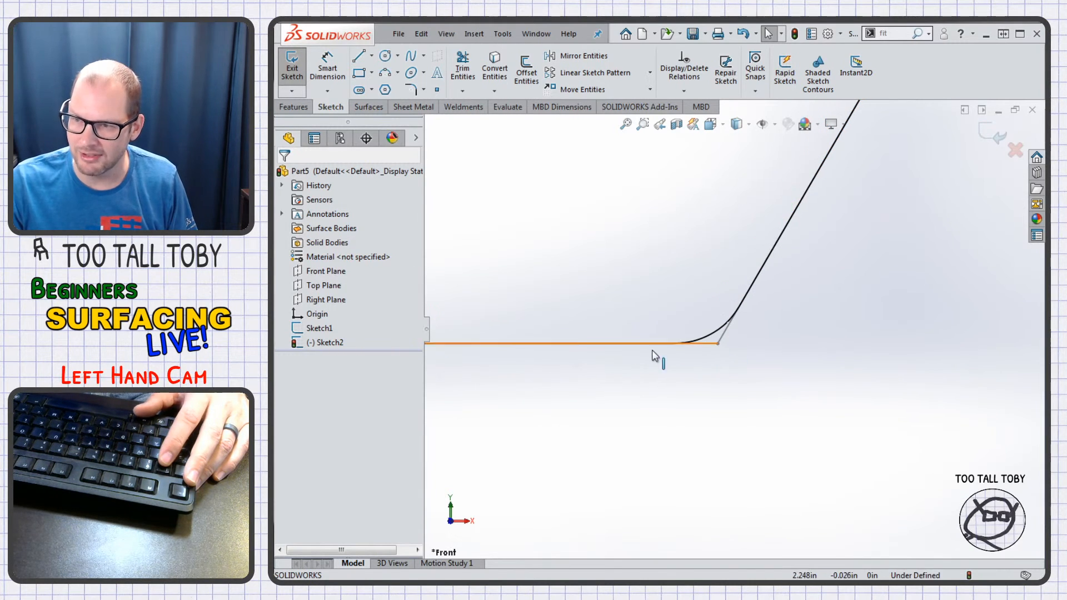
{"action": "key", "text": "f"}
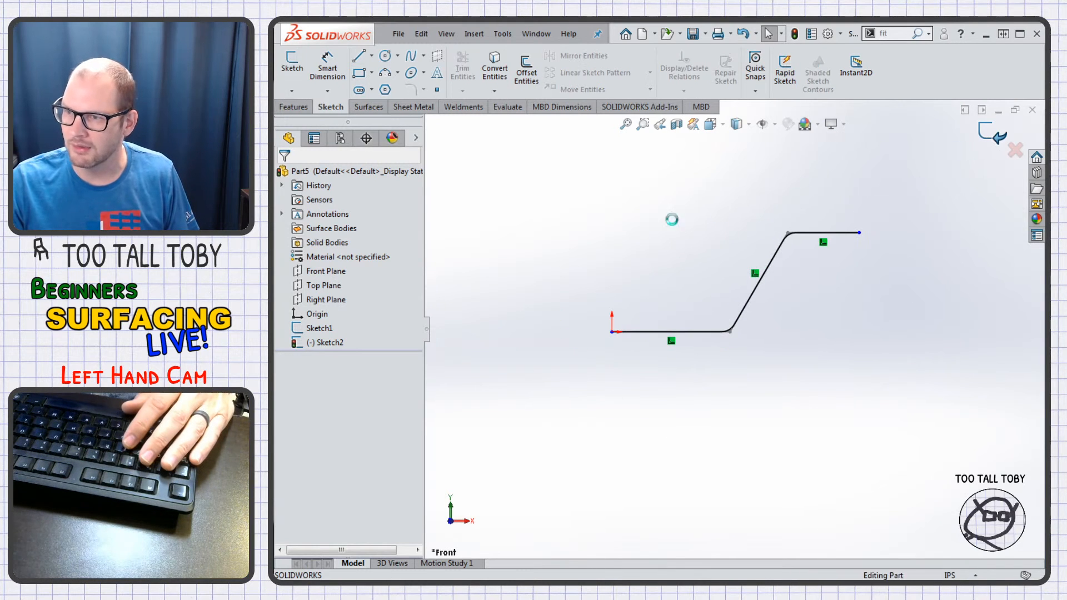
{"action": "middle_click_drag", "start_coordinate": [776, 276], "coordinate": [818, 316]}
{"action": "left_click", "coordinate": [1034, 114]}
{"action": "left_click", "coordinate": [519, 319]}
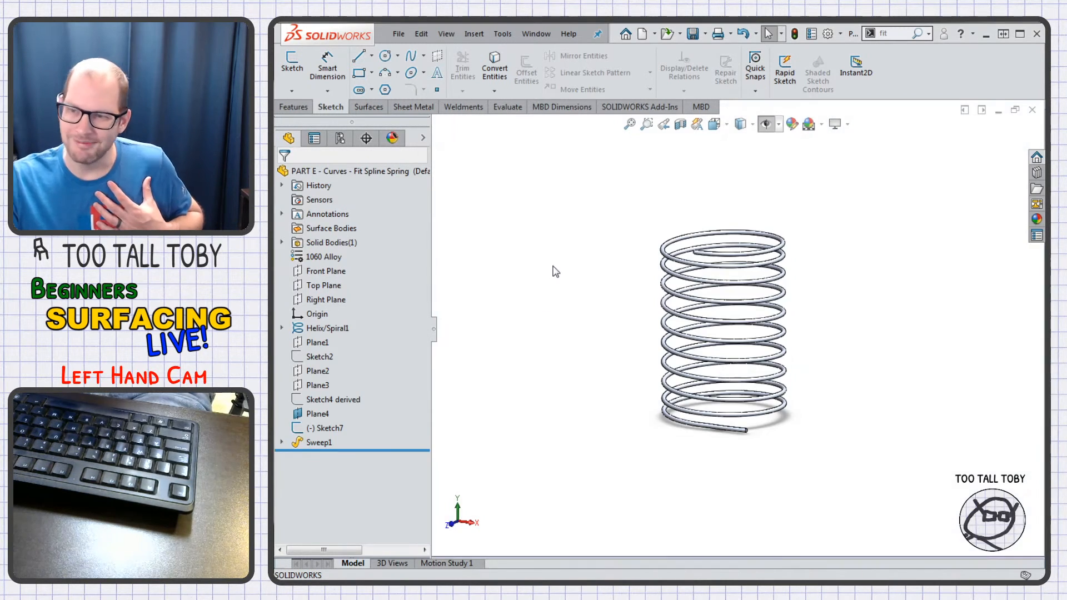
- Create a new part with inch (IPS) units and start a sketch on the Front Plane
{"action": "key", "text": "ctrl+n"}
{"action": "double_click", "coordinate": [340, 200]}
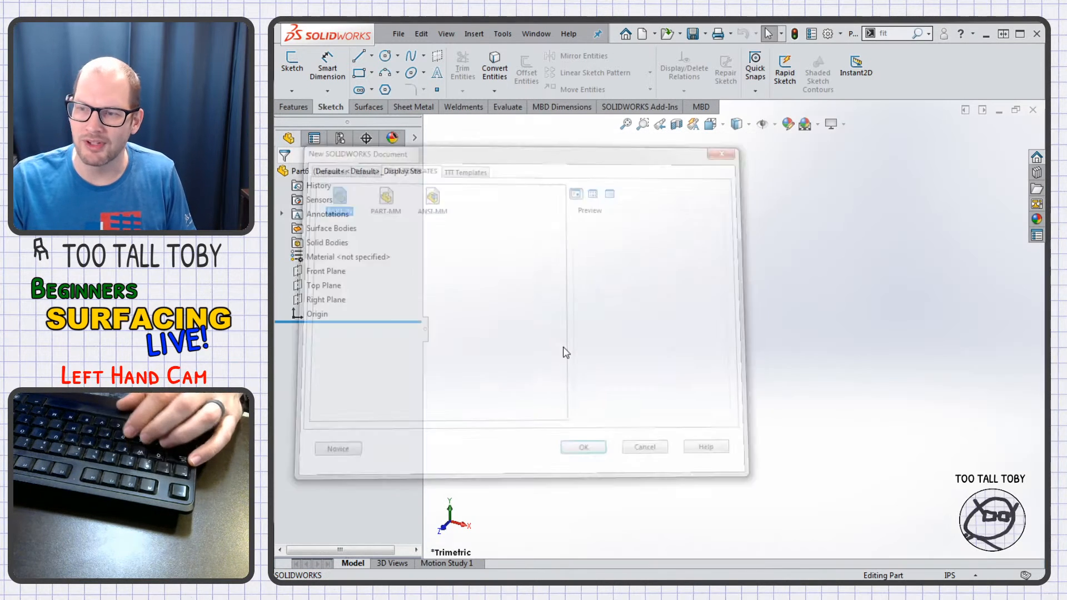
{"action": "left_click", "coordinate": [330, 274]}
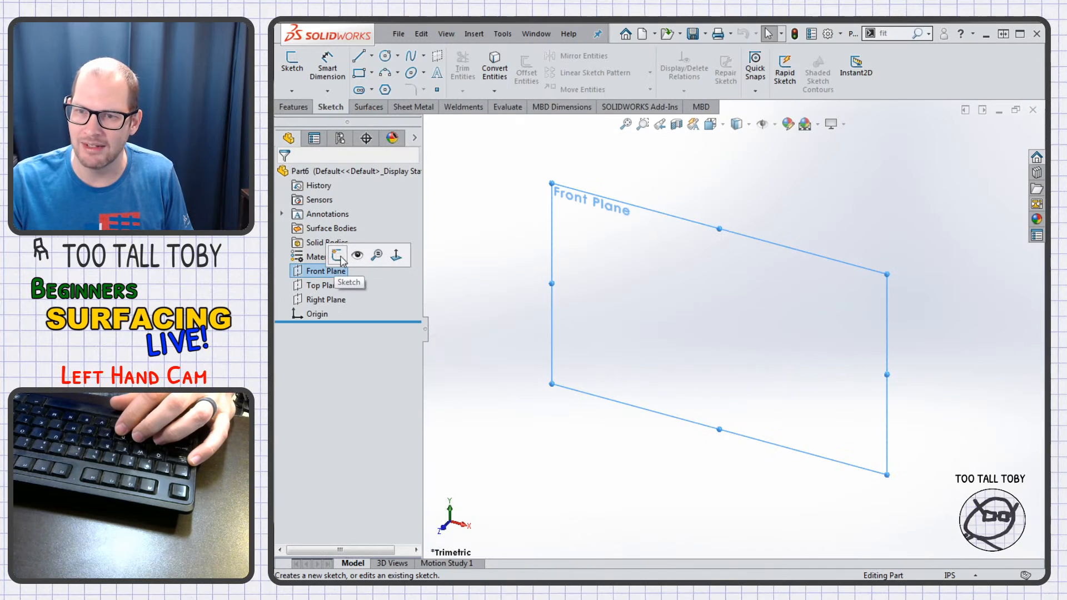
{"action": "left_click", "coordinate": [340, 259]}
{"action": "key", "text": "l"}
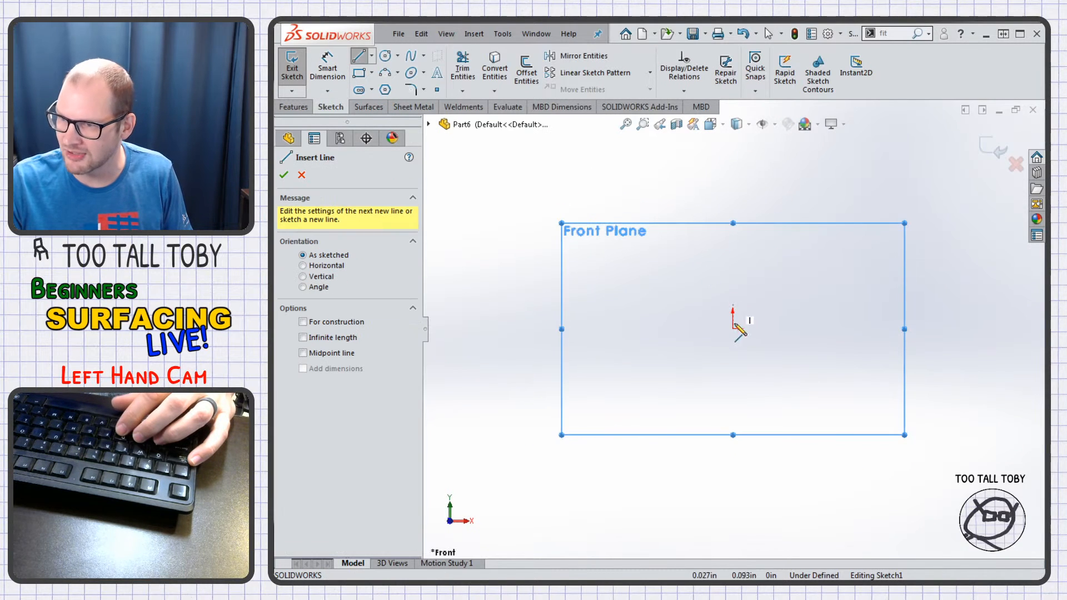
- Sketch a shallow three-point arc from the origin to about X 4.34 in, Y 1.29 in, and close the sketch
{"action": "left_click", "coordinate": [385, 73]}
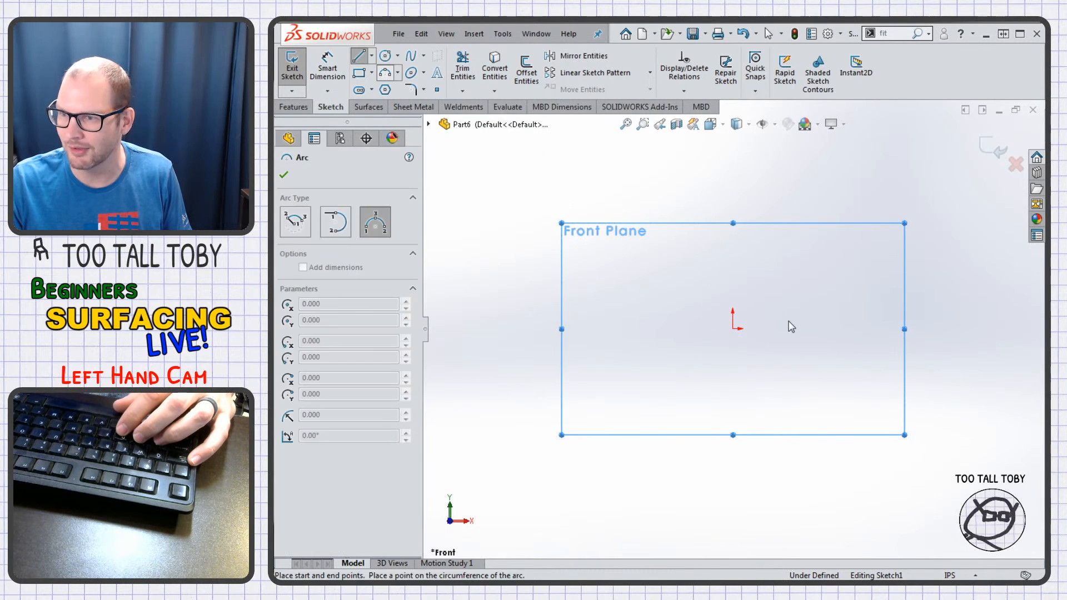
{"action": "left_click", "coordinate": [733, 328]}
{"action": "left_click", "coordinate": [946, 267]}
{"action": "left_click", "coordinate": [856, 311]}
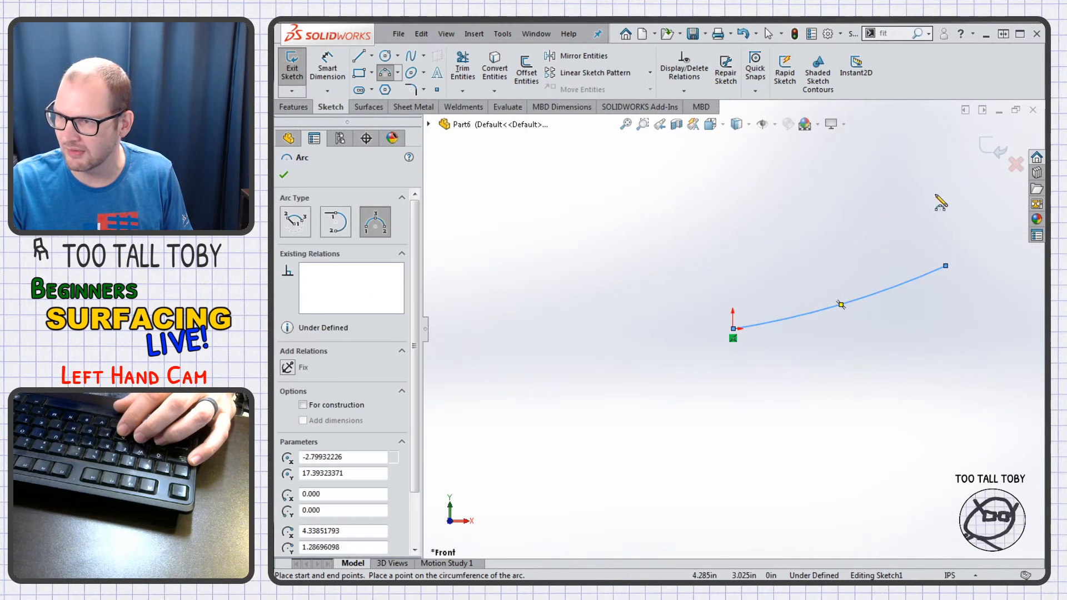
{"action": "left_click", "coordinate": [995, 147]}
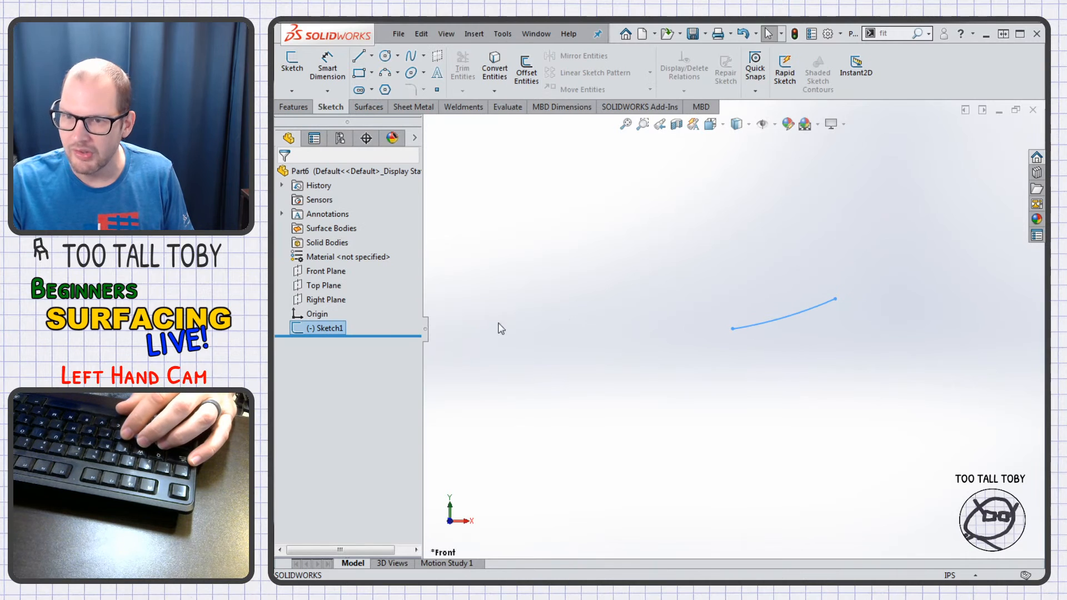
- Sketch a wavy spline of about 13 points on the Top Plane, running beside the full length of the arc, and close the sketch
{"action": "left_click", "coordinate": [321, 288]}
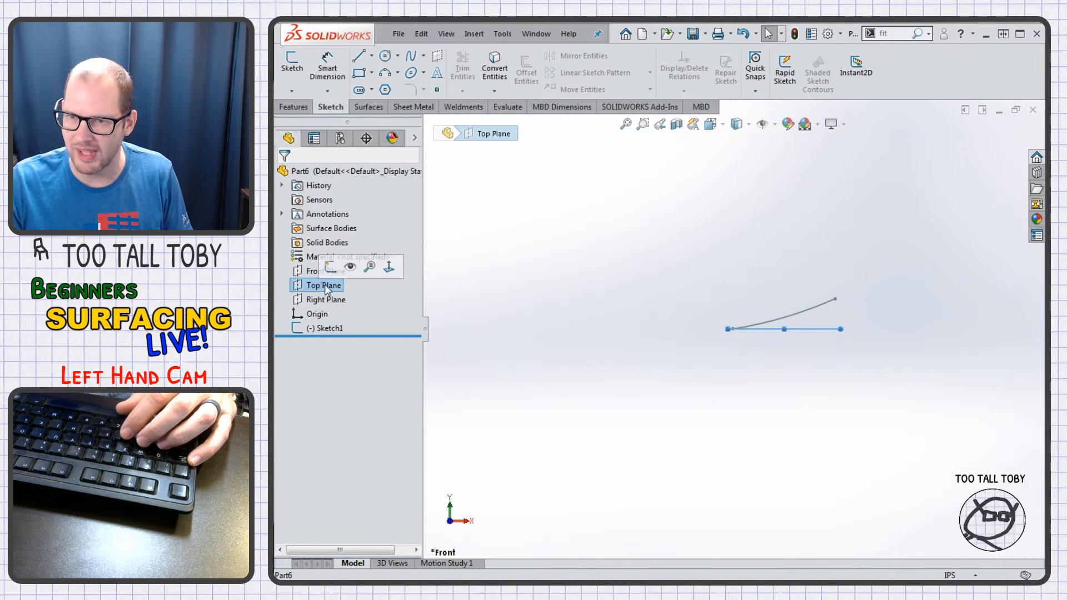
{"action": "left_click", "coordinate": [331, 269]}
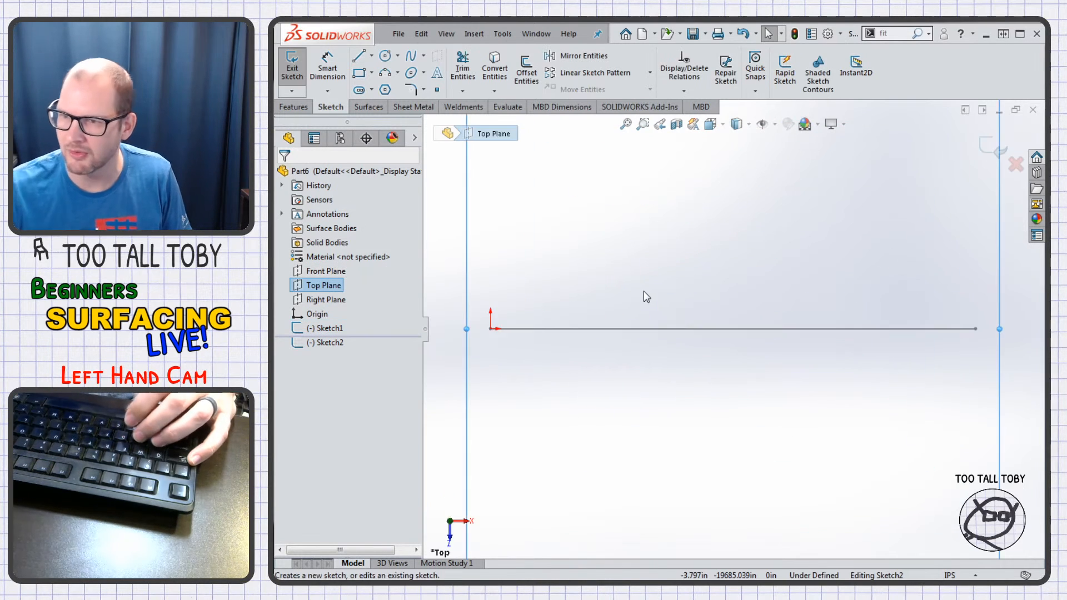
{"action": "left_click", "coordinate": [412, 57]}
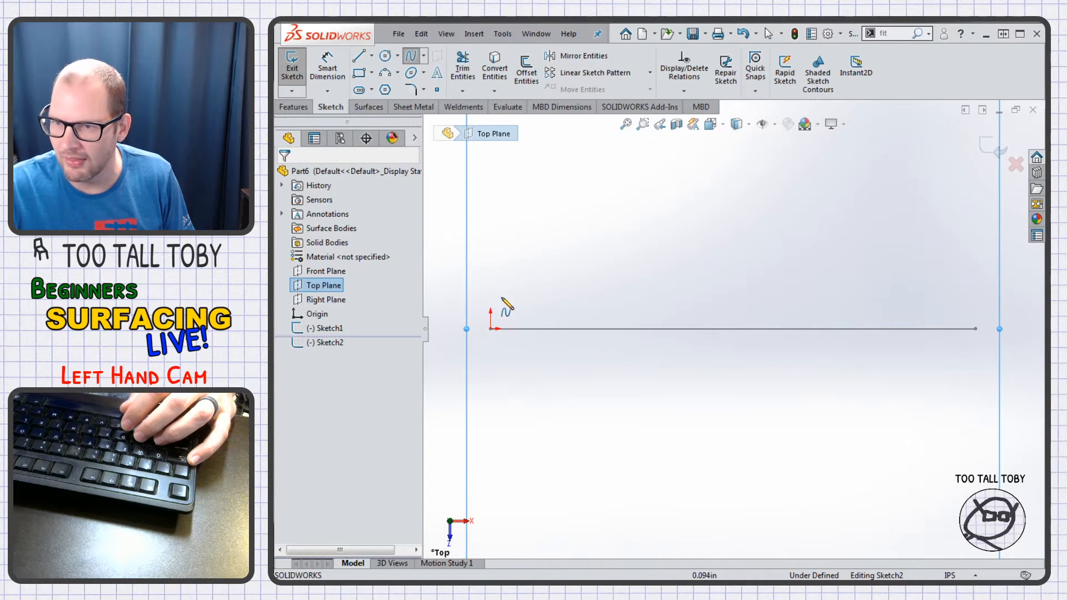
{"action": "left_click", "coordinate": [481, 271]}
{"action": "left_click", "coordinate": [501, 257]}
{"action": "left_click", "coordinate": [521, 266]}
{"action": "left_click", "coordinate": [550, 231]}
{"action": "left_click", "coordinate": [570, 230]}
{"action": "left_click", "coordinate": [740, 215]}
{"action": "left_click", "coordinate": [967, 172]}
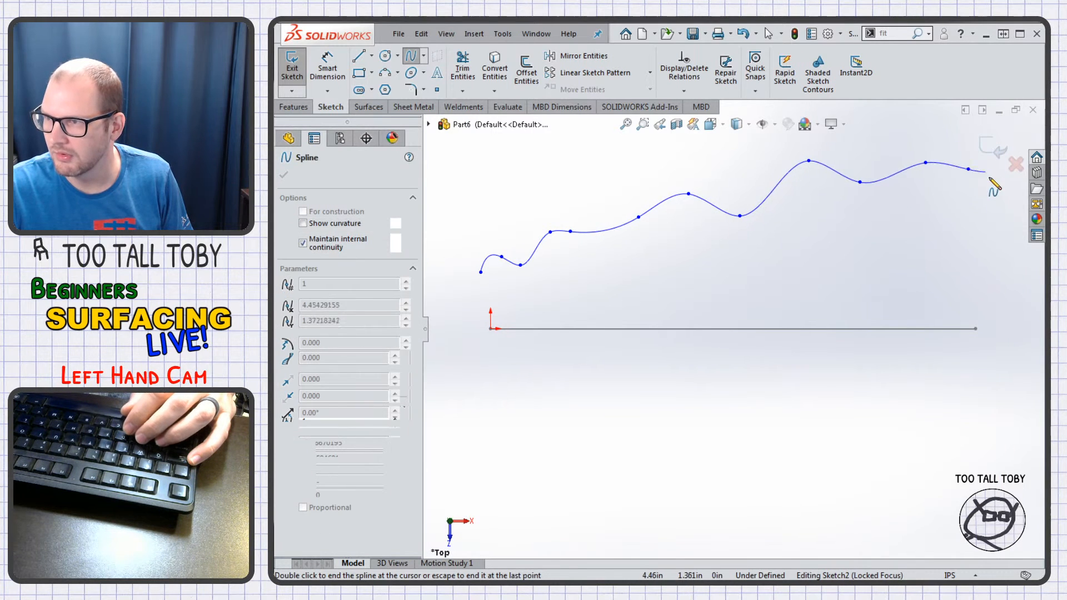
{"action": "key", "text": "z"}
{"action": "key", "text": "z"}
{"action": "left_click", "coordinate": [932, 205]}
{"action": "key", "text": "Escape"}
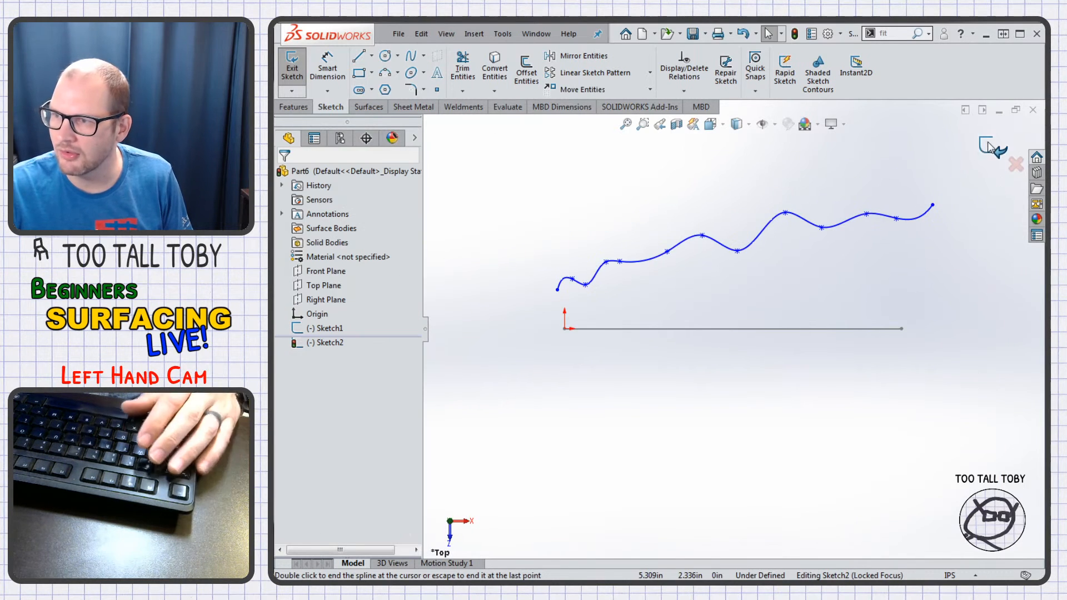
{"action": "left_click", "coordinate": [992, 147]}
- Show the Top Plane and the Front Plane in the graphics area and orbit to view both sketches in 3D
{"action": "key", "text": "Escape"}
{"action": "left_click", "coordinate": [327, 286]}
{"action": "left_click", "coordinate": [338, 269]}
{"action": "left_click", "coordinate": [993, 148]}
{"action": "left_click", "coordinate": [315, 286]}
{"action": "left_click", "coordinate": [328, 272]}
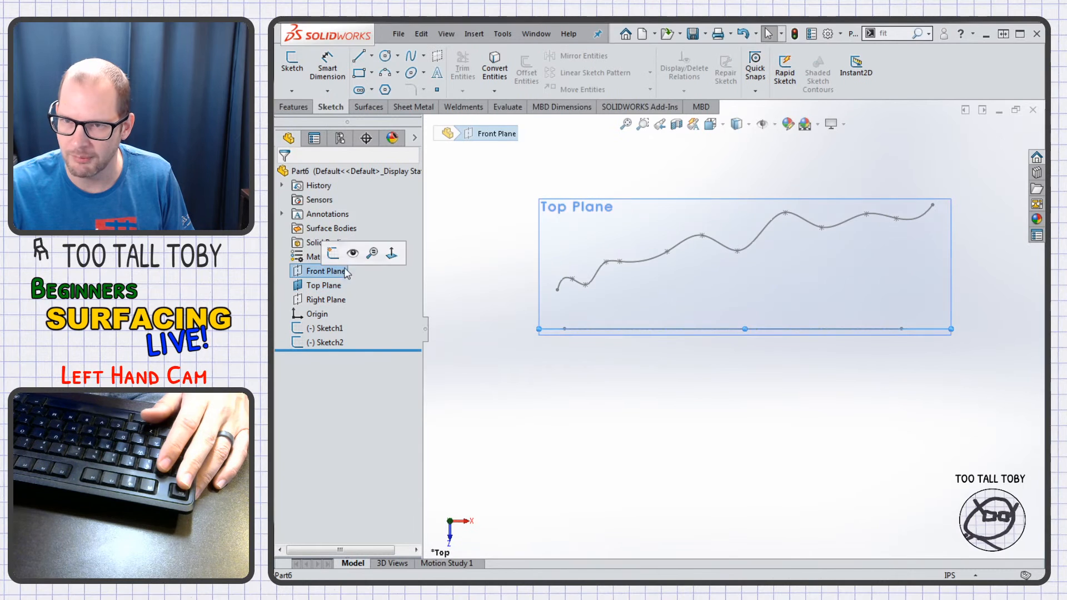
{"action": "left_click", "coordinate": [489, 353]}
{"action": "mouse_move", "coordinate": [630, 389]}
{"action": "middle_mouse_down"}
{"action": "mouse_move", "coordinate": [628, 345]}
{"action": "mouse_move", "coordinate": [595, 267]}
{"action": "mouse_move", "coordinate": [524, 262]}
{"action": "mouse_move", "coordinate": [489, 317]}
{"action": "mouse_move", "coordinate": [557, 286]}
{"action": "middle_mouse_up"}
- Extrude the Front Plane arc as a surface, reversed so that it extends past the wavy spline
{"action": "left_click", "coordinate": [330, 329]}
{"action": "left_click", "coordinate": [368, 106]}
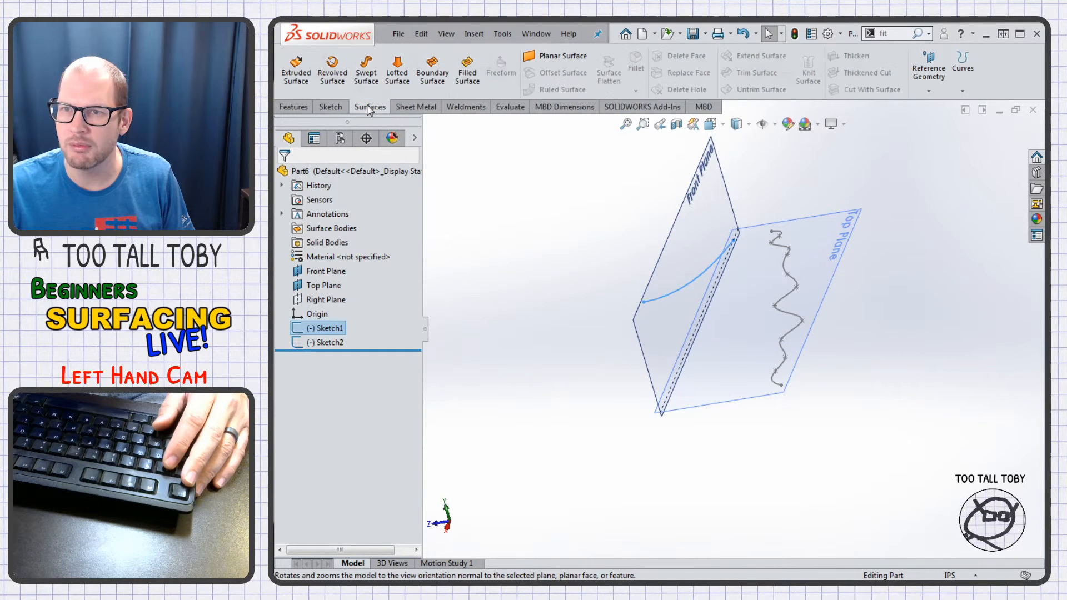
{"action": "left_click", "coordinate": [295, 70]}
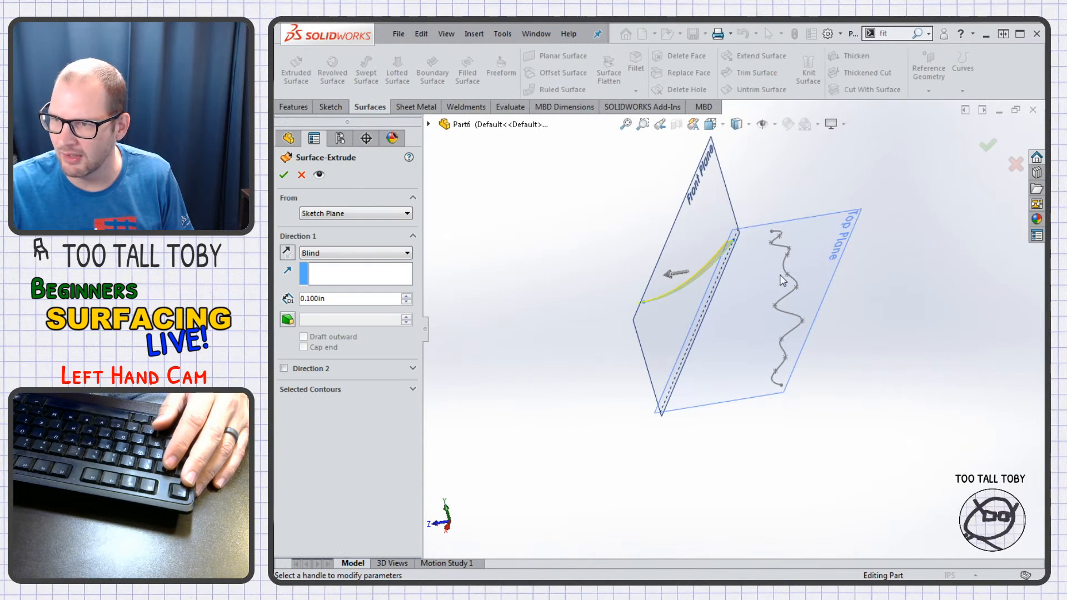
{"action": "left_click_drag", "start_coordinate": [670, 275], "coordinate": [934, 233]}
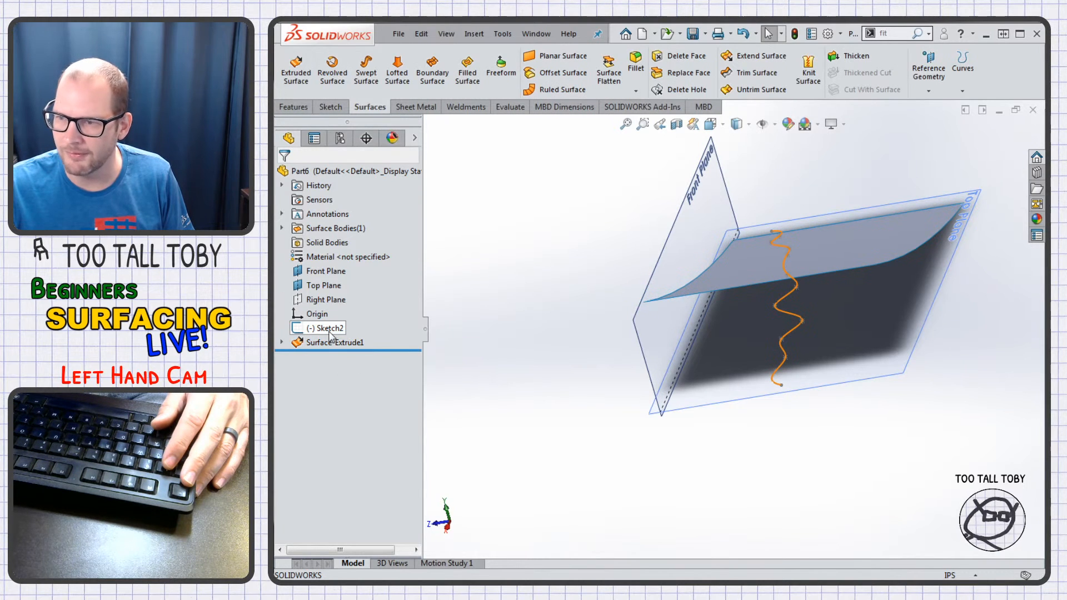
- Extrude the wavy Top Plane spline upward 3.150 in as a surface that crosses the curved surface
{"action": "left_click", "coordinate": [329, 329]}
{"action": "left_click", "coordinate": [296, 70]}
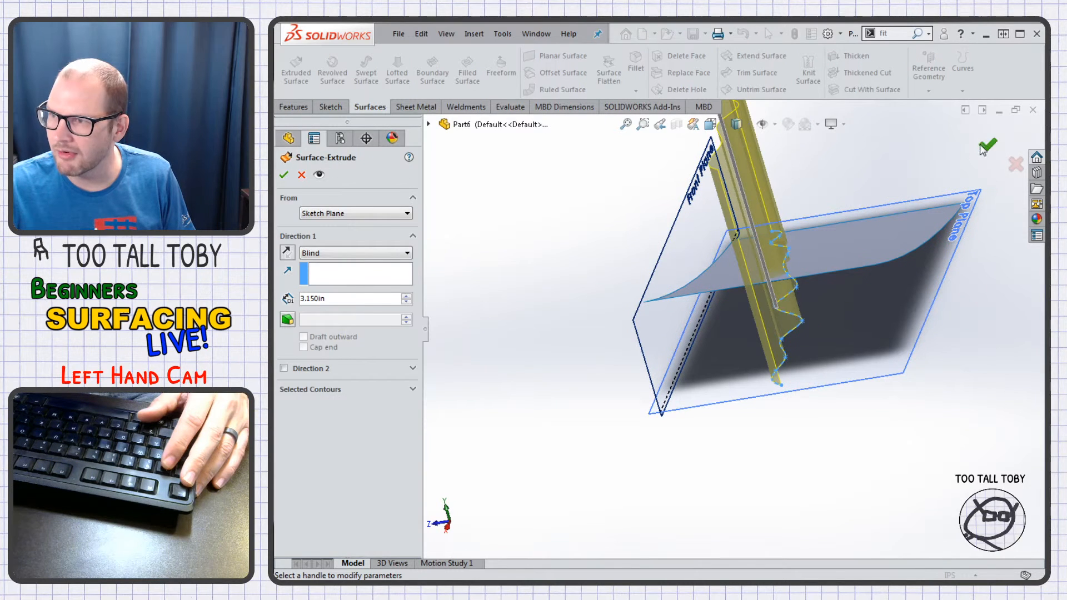
{"action": "left_click", "coordinate": [982, 150]}
{"action": "middle_click_drag", "start_coordinate": [886, 198], "coordinate": [810, 263]}
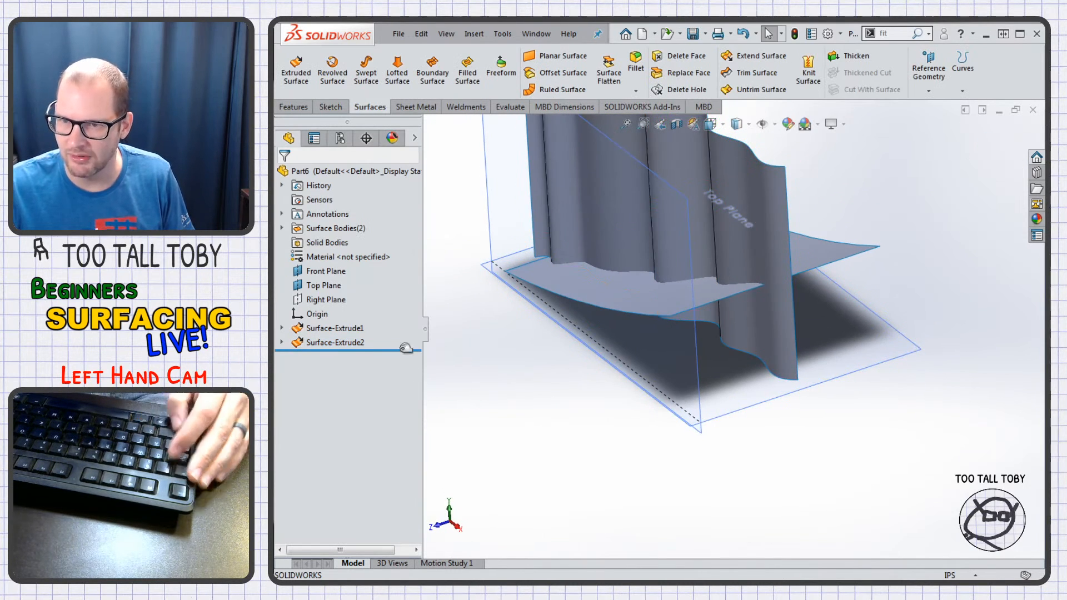
- Delete both extruded surfaces, keeping their two sketches
{"action": "left_click", "coordinate": [331, 343]}
{"action": "left_click", "coordinate": [332, 329], "text": "shift"}
{"action": "key", "text": "Delete"}
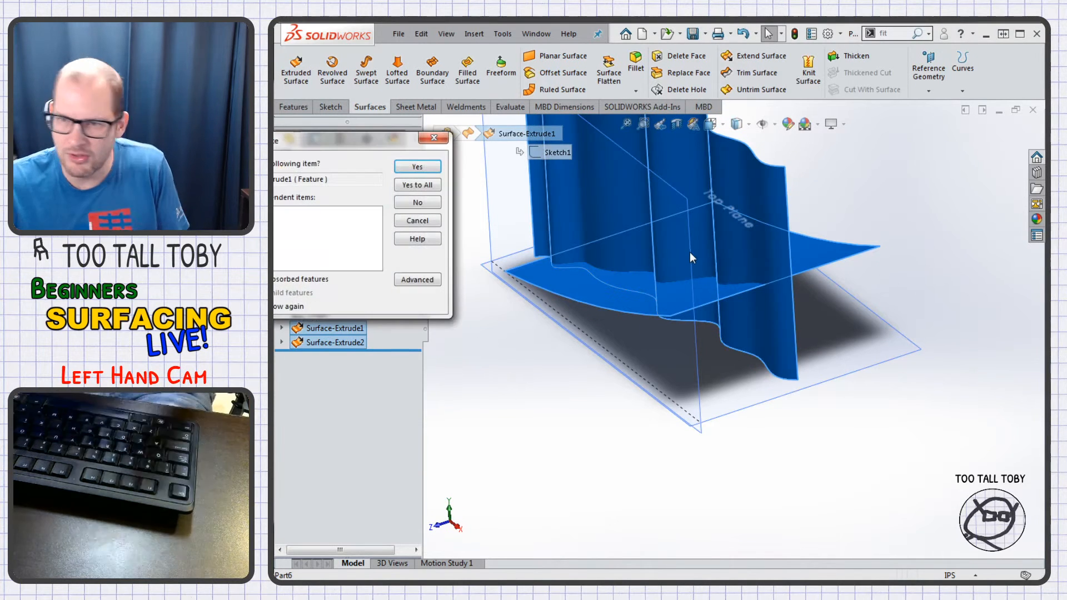
{"action": "left_click", "coordinate": [406, 168]}
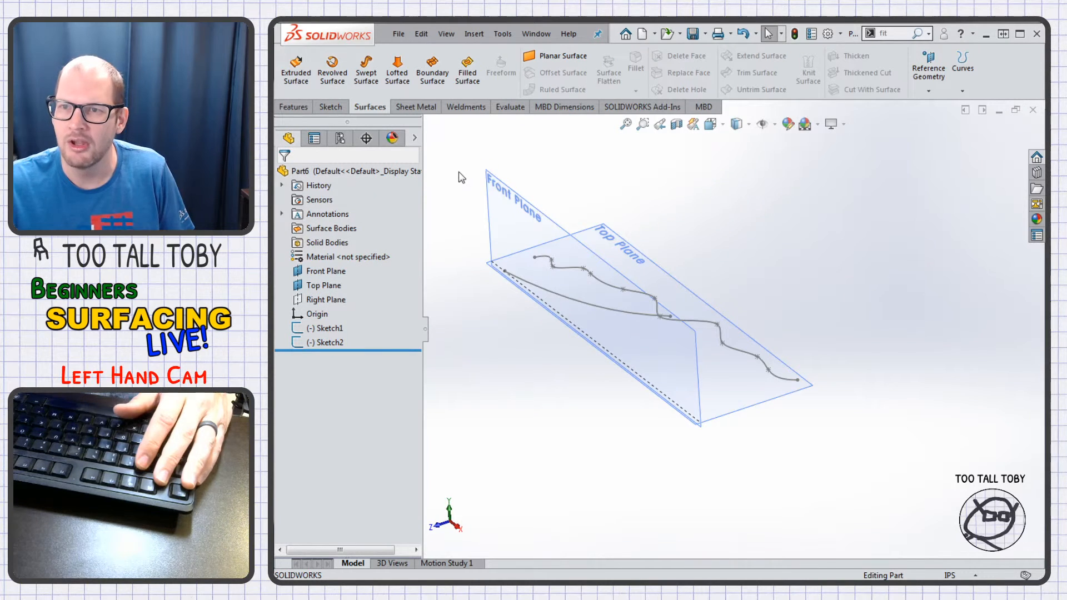
- Create a sketch-on-sketch projected curve from the Front Plane arc and the Top Plane spline
{"action": "left_click", "coordinate": [963, 92]}
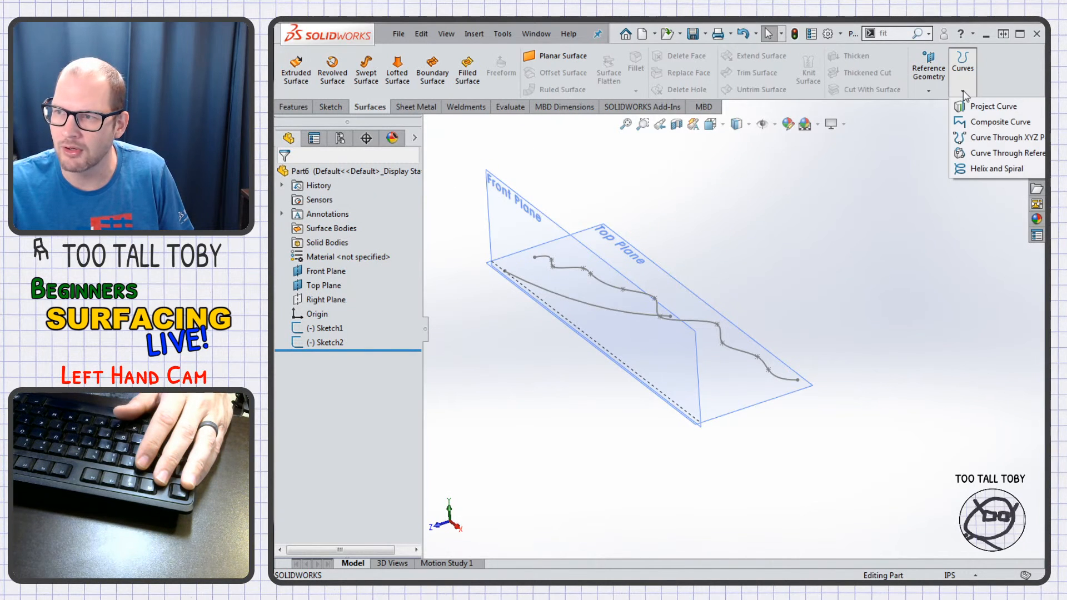
{"action": "left_click", "coordinate": [980, 109]}
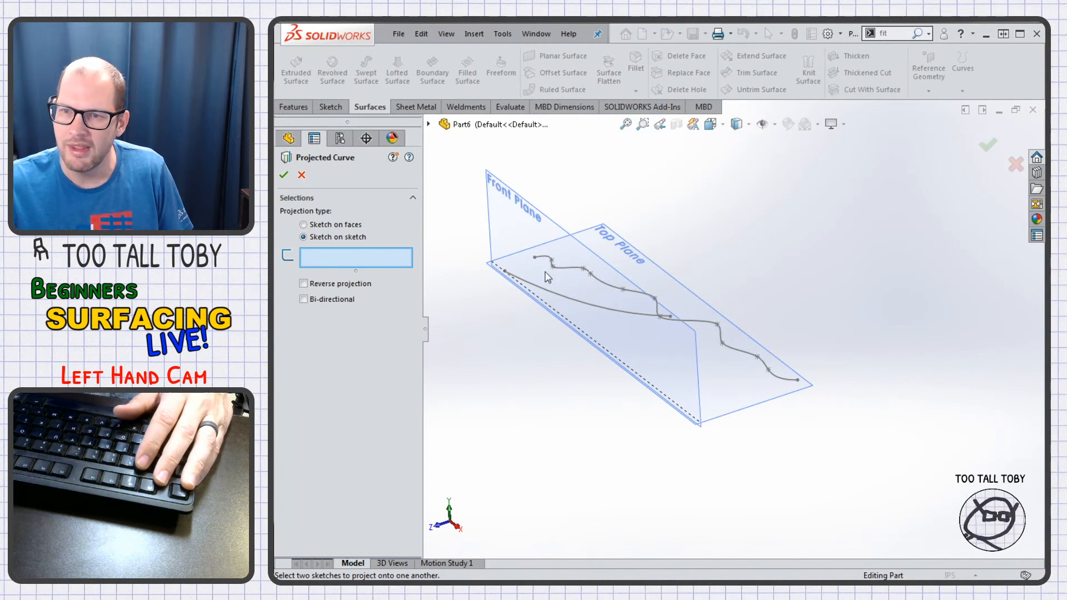
{"action": "left_click", "coordinate": [608, 286]}
{"action": "middle_click_drag", "start_coordinate": [537, 383], "coordinate": [627, 440]}
{"action": "left_click", "coordinate": [995, 148]}
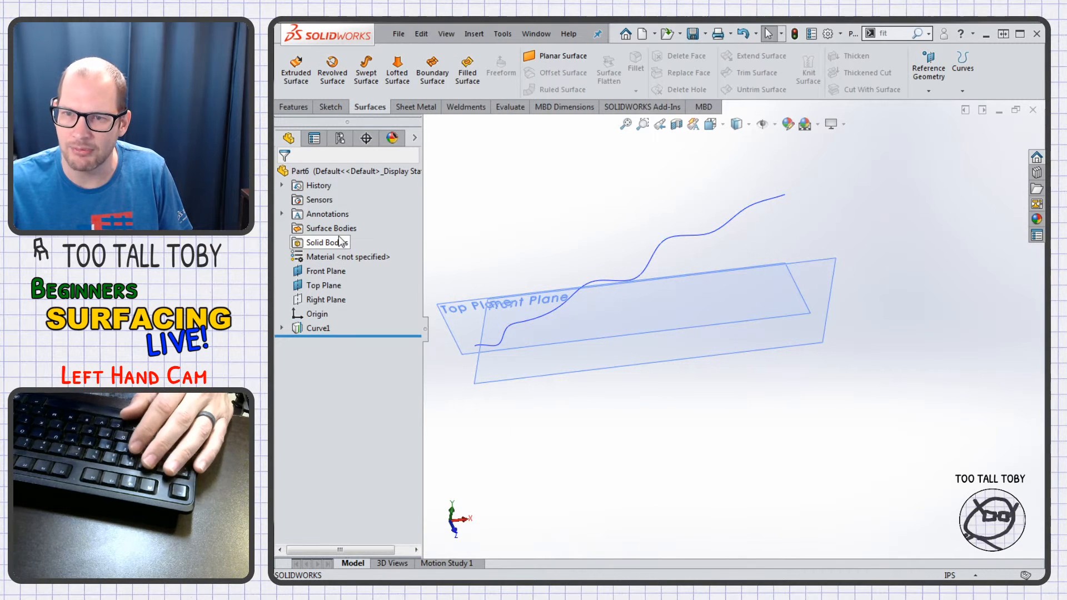
- Convert the projected curve into an entity of a new 3D sketch and close the sketch
{"action": "left_click", "coordinate": [322, 107]}
{"action": "left_click", "coordinate": [292, 91]}
{"action": "left_click", "coordinate": [300, 119]}
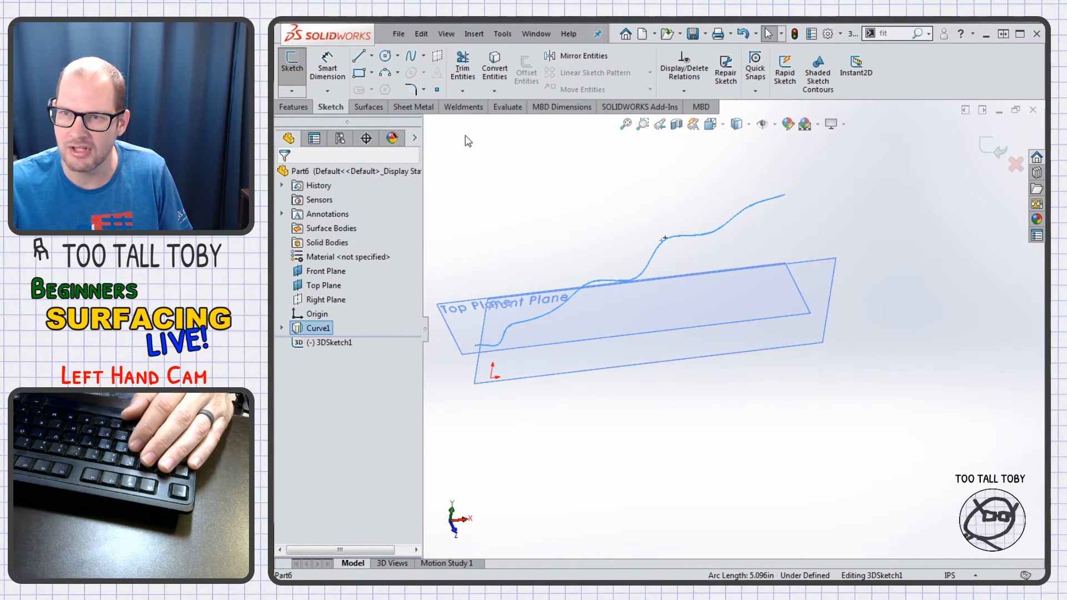
{"action": "left_click", "coordinate": [486, 65]}
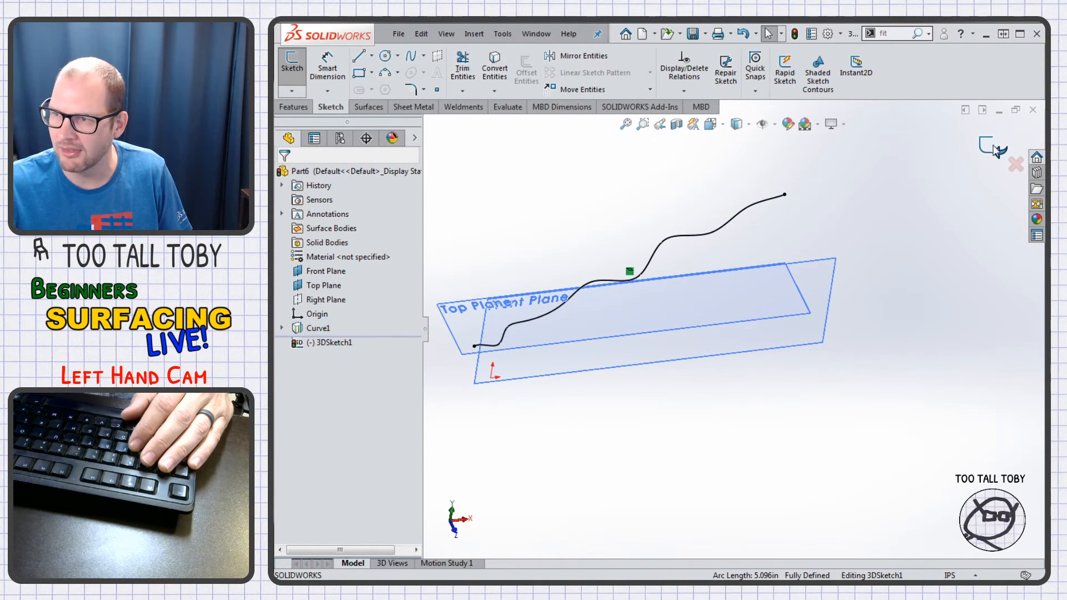
{"action": "left_click", "coordinate": [368, 113]}
{"action": "left_click", "coordinate": [302, 109]}
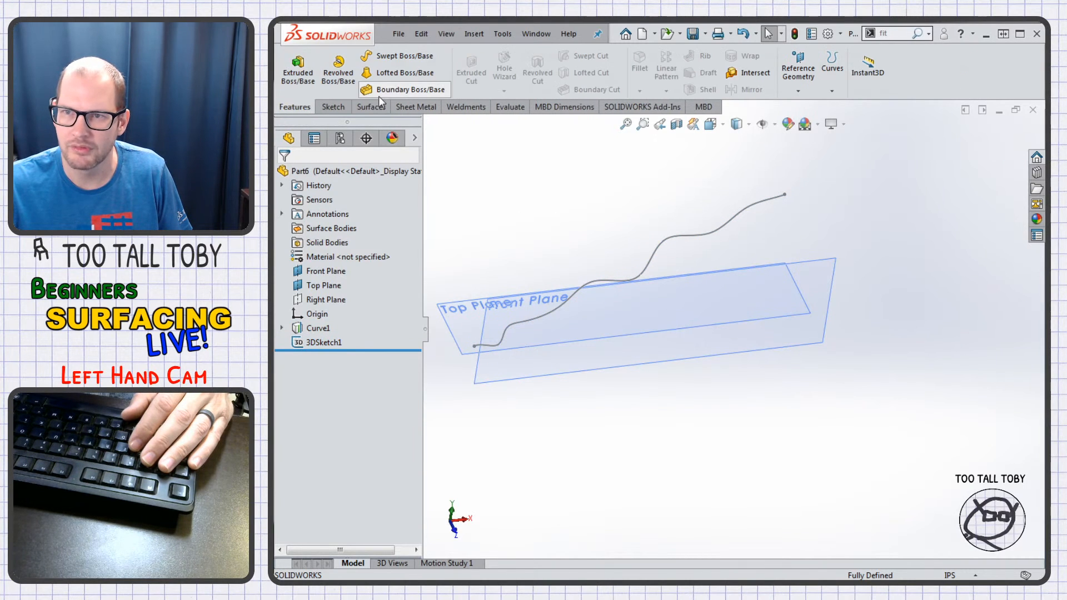
- Sweep a solid 0.100 in circular profile along the 3D sketch converted from the projected curve
{"action": "left_click", "coordinate": [665, 245]}
{"action": "left_click", "coordinate": [328, 224]}
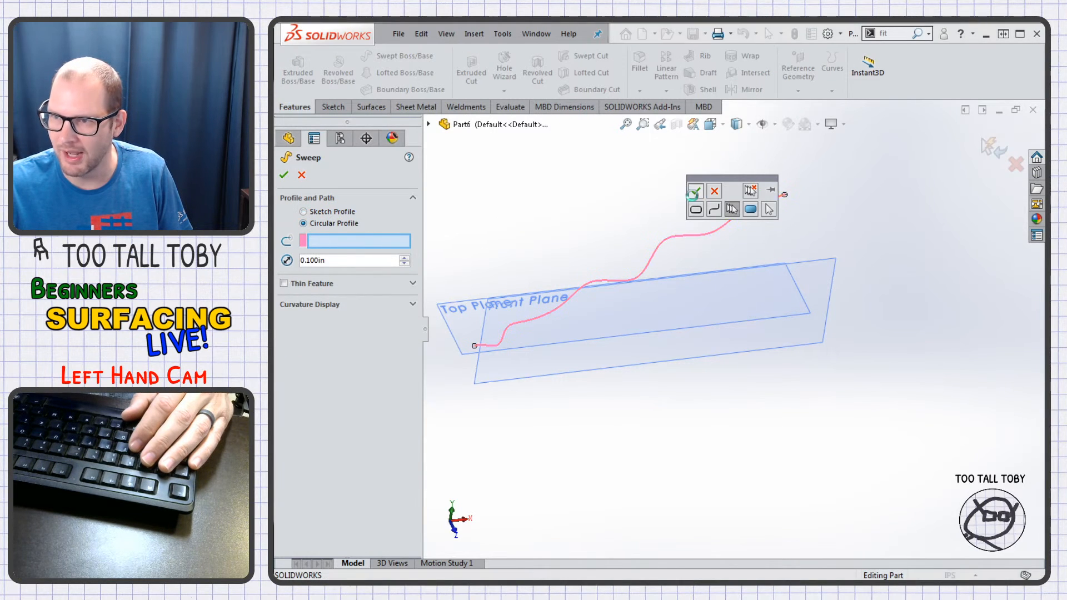
{"action": "left_click", "coordinate": [696, 191]}
{"action": "left_click", "coordinate": [988, 145]}
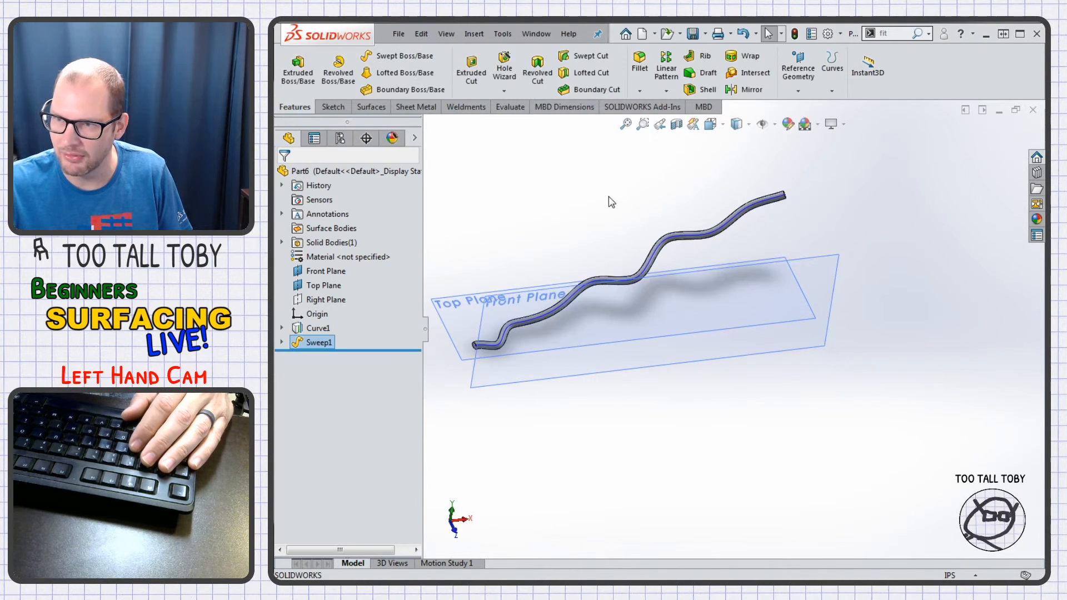
{"action": "mouse_move", "coordinate": [584, 374]}
{"action": "middle_mouse_down"}
{"action": "mouse_move", "coordinate": [602, 311]}
{"action": "mouse_move", "coordinate": [679, 274]}
{"action": "mouse_move", "coordinate": [694, 293]}
{"action": "mouse_move", "coordinate": [619, 300]}
{"action": "mouse_move", "coordinate": [588, 341]}
{"action": "mouse_move", "coordinate": [587, 387]}
{"action": "middle_mouse_up"}
- Reshape the Top Plane spline that drives the projected curve by moving two of its middle points, and close the sketch
{"action": "left_click", "coordinate": [282, 328]}
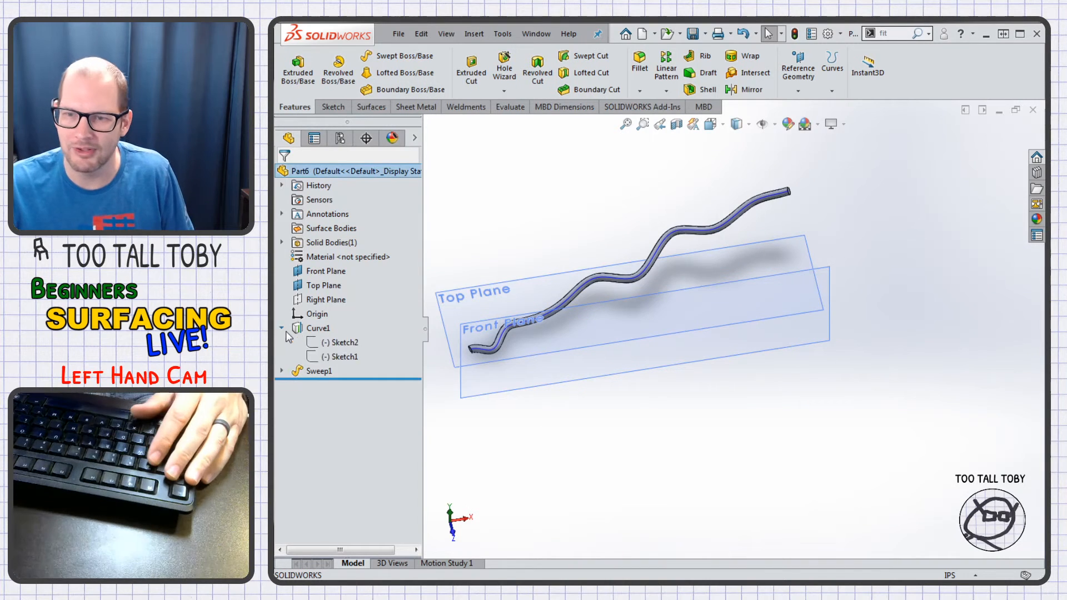
{"action": "left_click", "coordinate": [345, 343]}
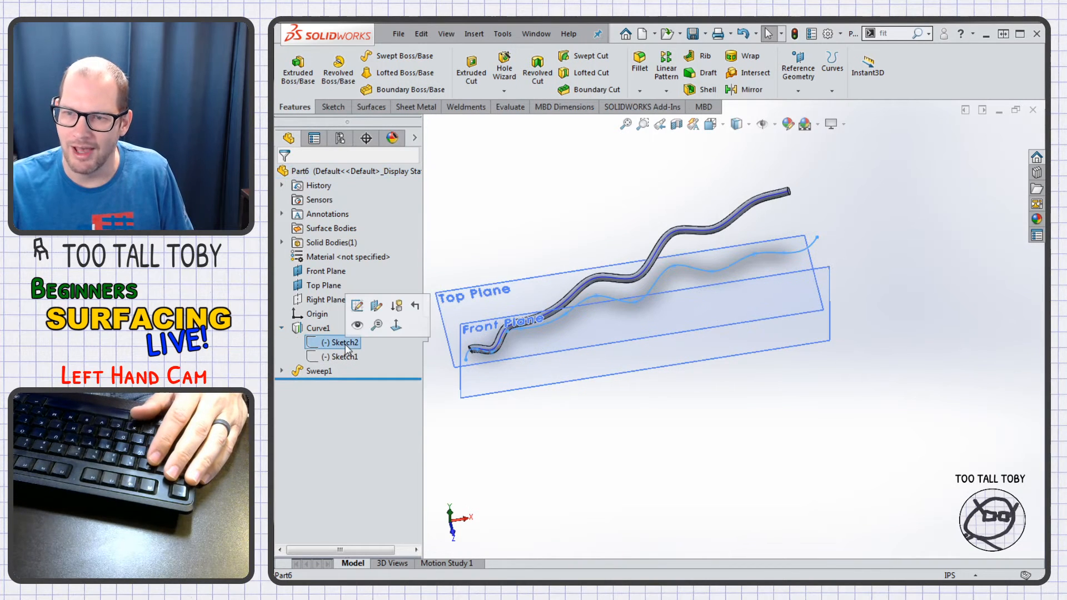
{"action": "left_click", "coordinate": [357, 306]}
{"action": "key", "text": "ctrl+8"}
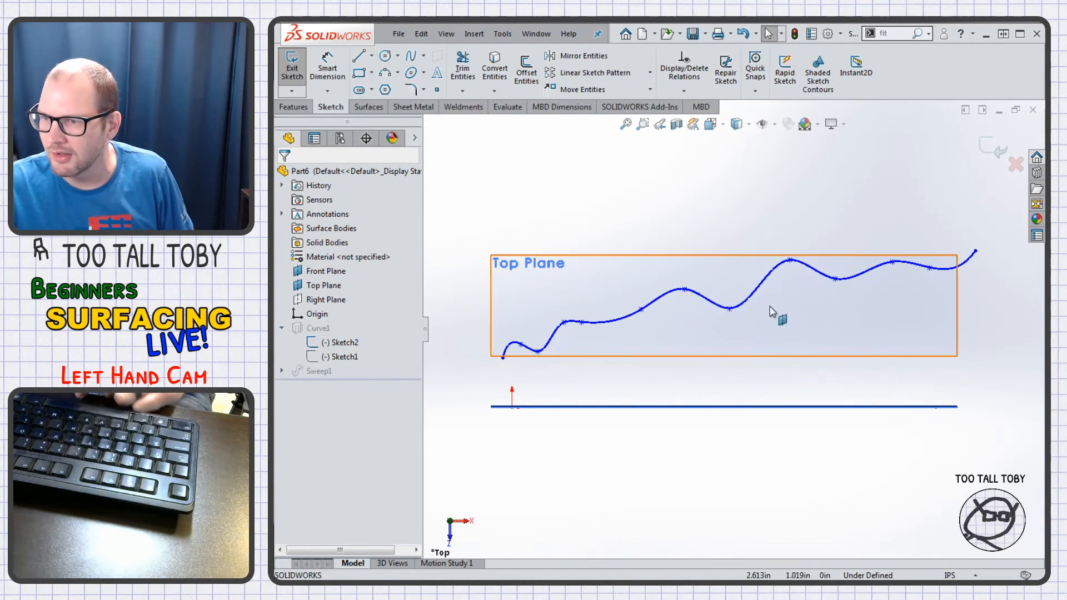
{"action": "left_click_drag", "start_coordinate": [730, 308], "coordinate": [714, 185]}
{"action": "left_click_drag", "start_coordinate": [686, 297], "coordinate": [592, 251]}
{"action": "key", "text": "Escape"}
{"action": "key", "text": "ctrl+1"}
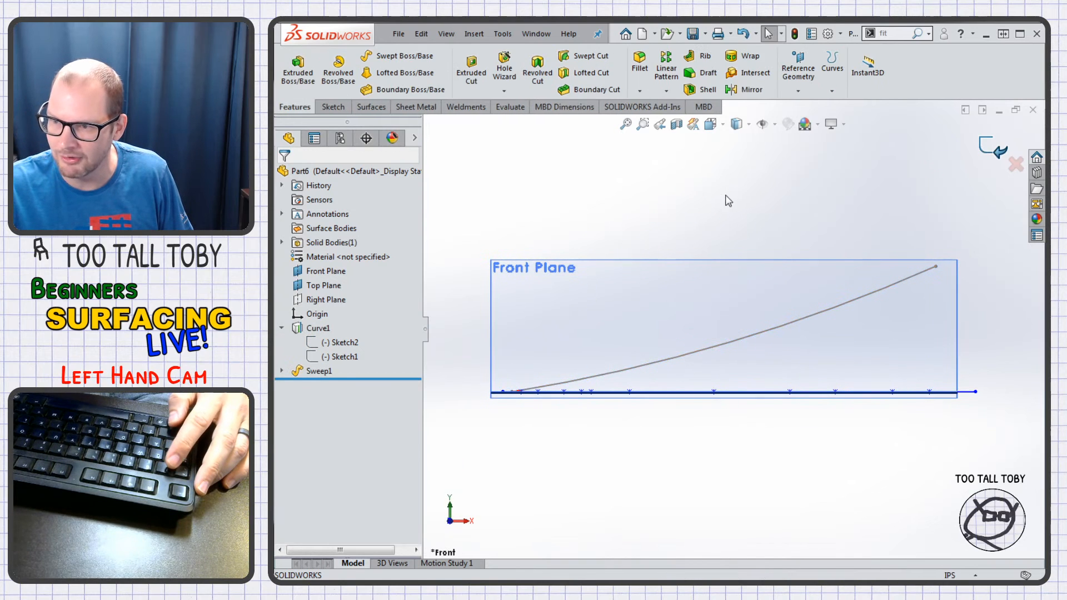
{"action": "mouse_move", "coordinate": [744, 235]}
{"action": "middle_mouse_down"}
{"action": "mouse_move", "coordinate": [798, 347]}
{"action": "mouse_move", "coordinate": [839, 319]}
{"action": "mouse_move", "coordinate": [877, 315]}
{"action": "mouse_move", "coordinate": [773, 313]}
{"action": "mouse_move", "coordinate": [737, 329]}
{"action": "middle_mouse_up"}
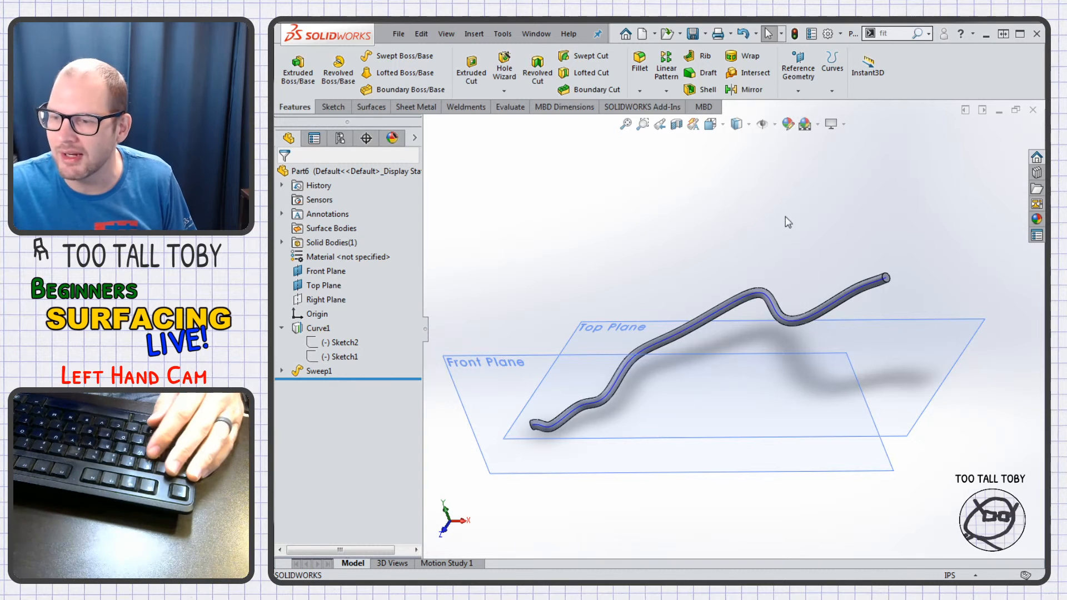
{"action": "left_click", "coordinate": [531, 34]}
{"action": "left_click", "coordinate": [554, 169]}
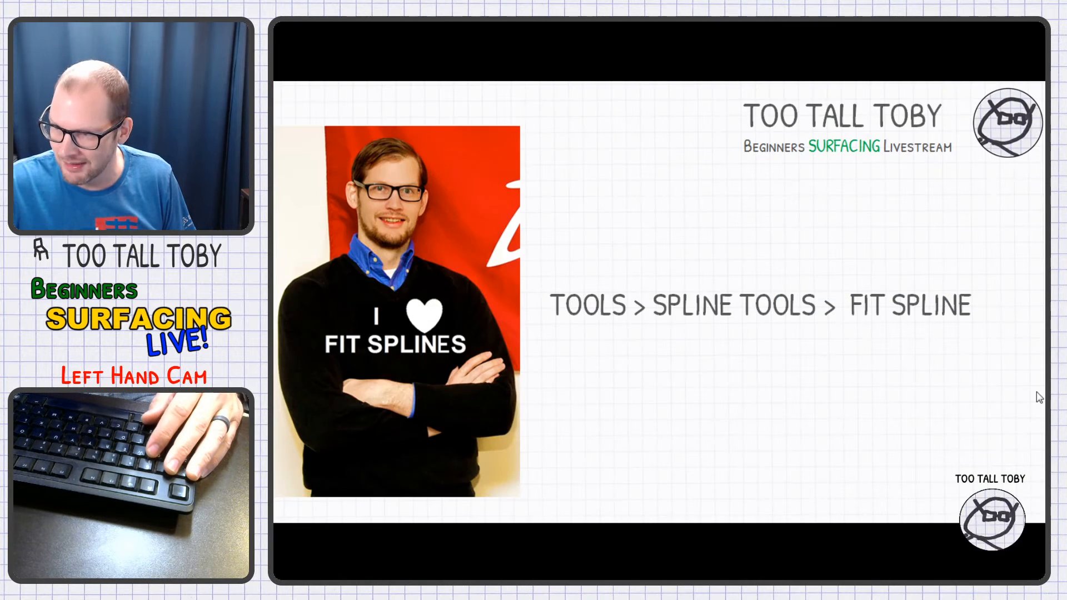
{"action": "key", "text": "Right"}
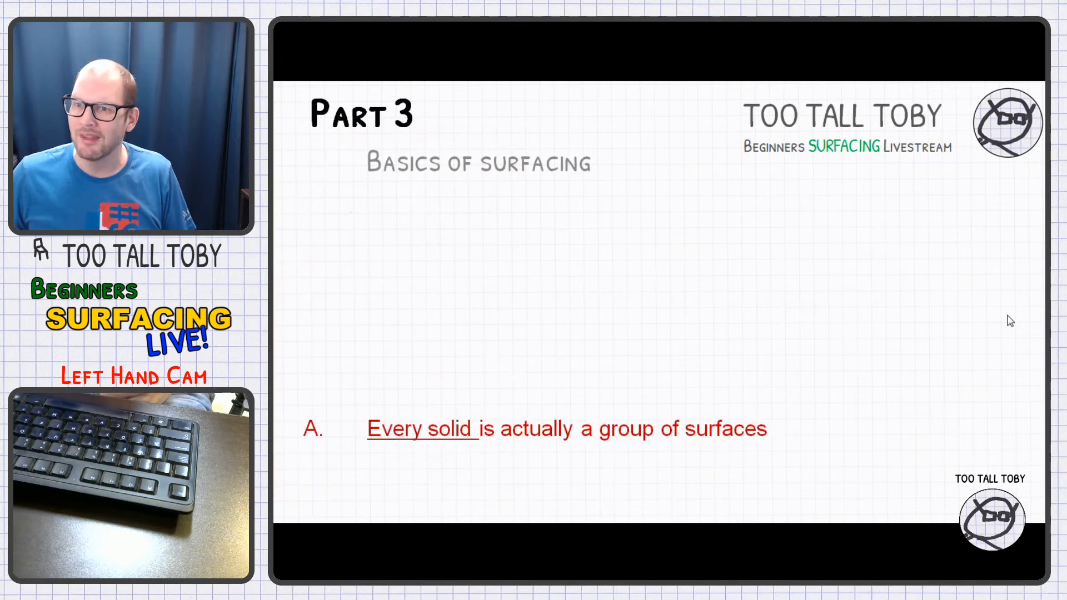
{"action": "left_click", "coordinate": [1008, 316]}
{"action": "left_click", "coordinate": [1008, 316]}
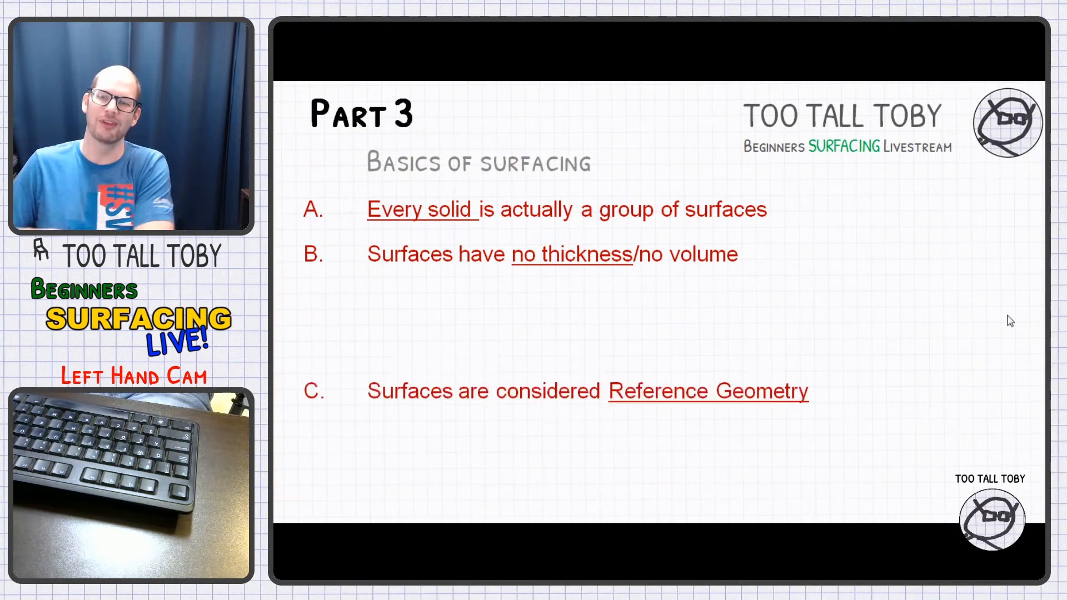
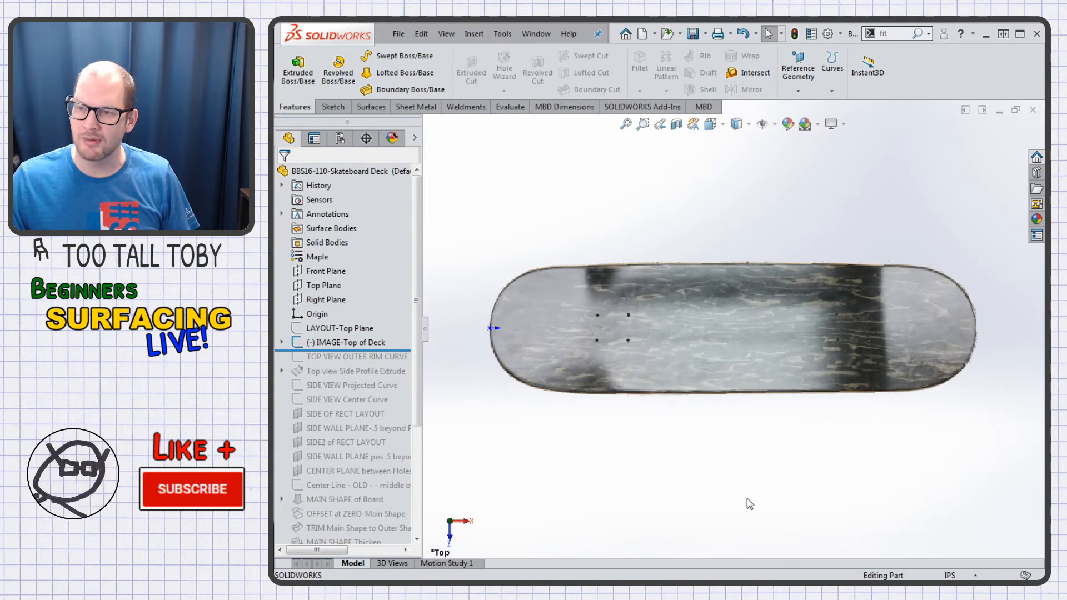
- Show the LAYOUT-Top Plane sketch over the top-view image of the skateboard deck
{"action": "left_click", "coordinate": [340, 328]}
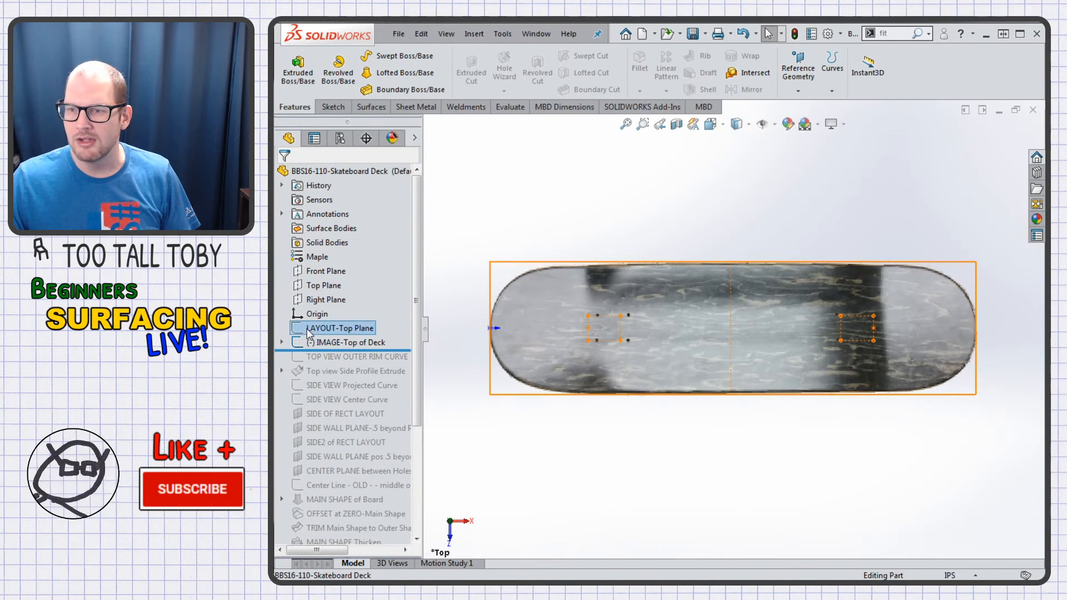
{"action": "left_click", "coordinate": [332, 305]}
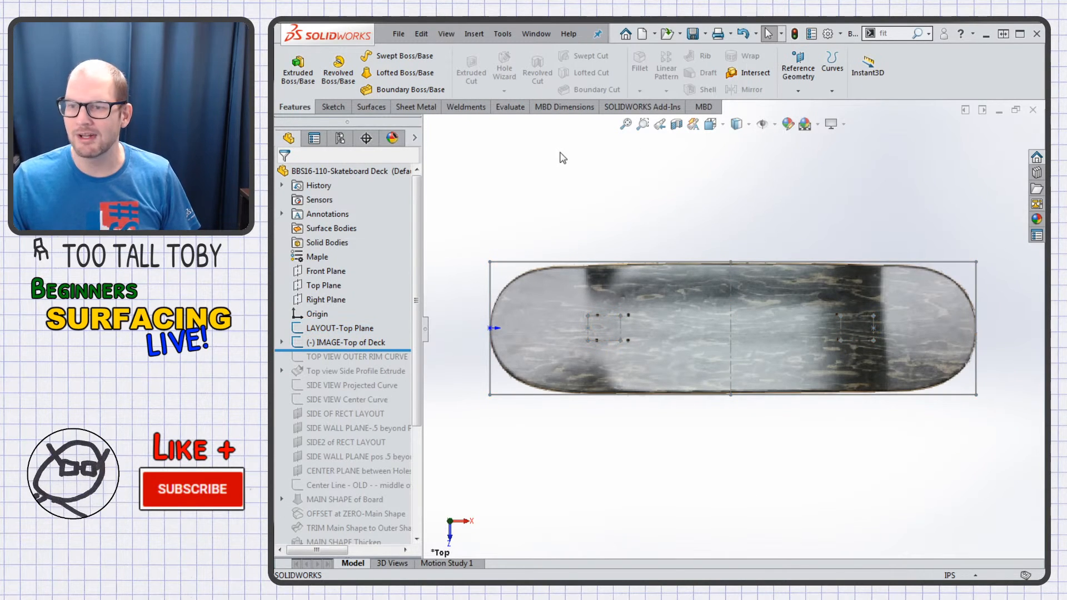
{"action": "left_click", "coordinate": [339, 328]}
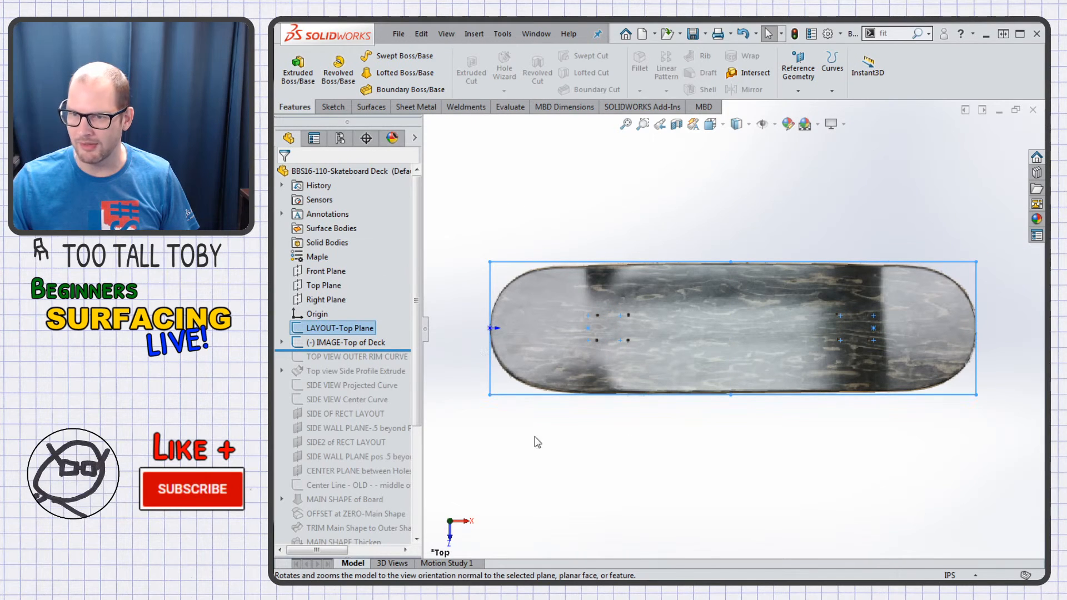
{"action": "left_click", "coordinate": [363, 343]}
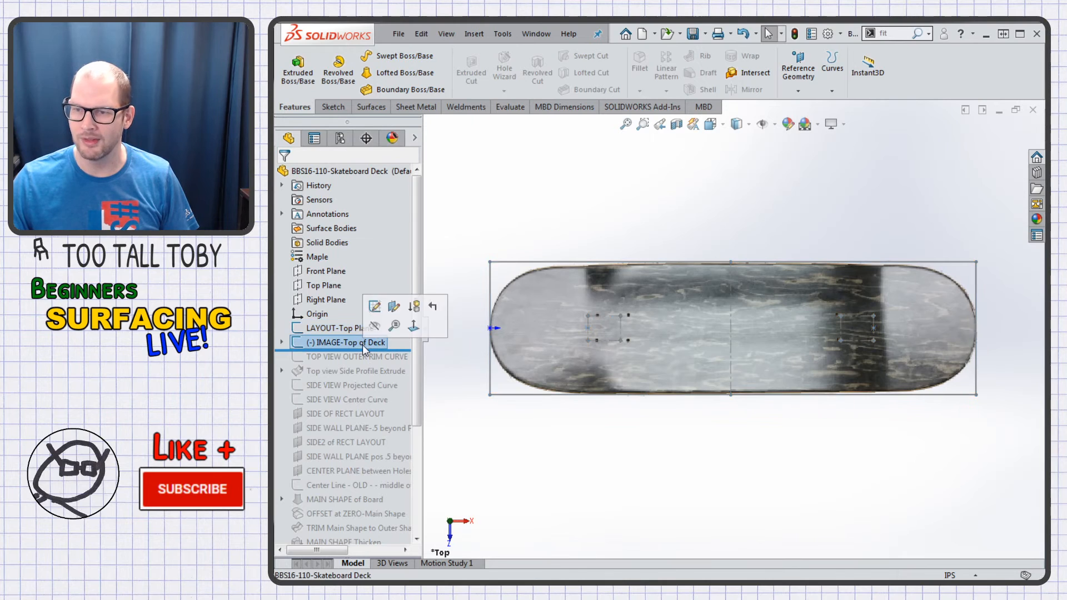
{"action": "left_click", "coordinate": [545, 172]}
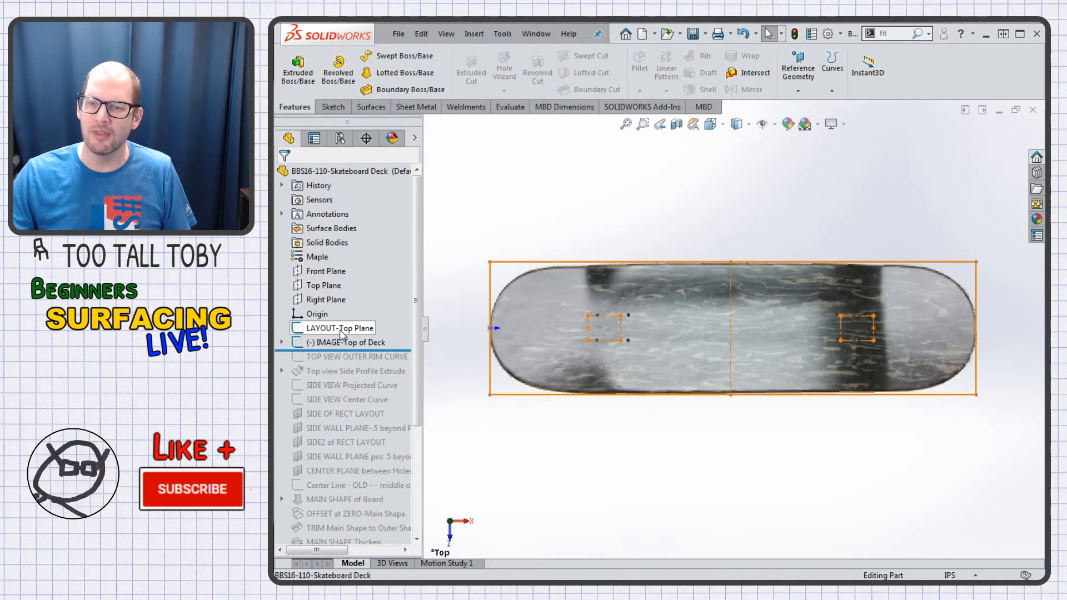
- Hide the skateboard deck's layout and image sketches, and roll the part forward past its last feature, Split2
{"action": "left_click", "coordinate": [340, 329]}
{"action": "left_click", "coordinate": [441, 289]}
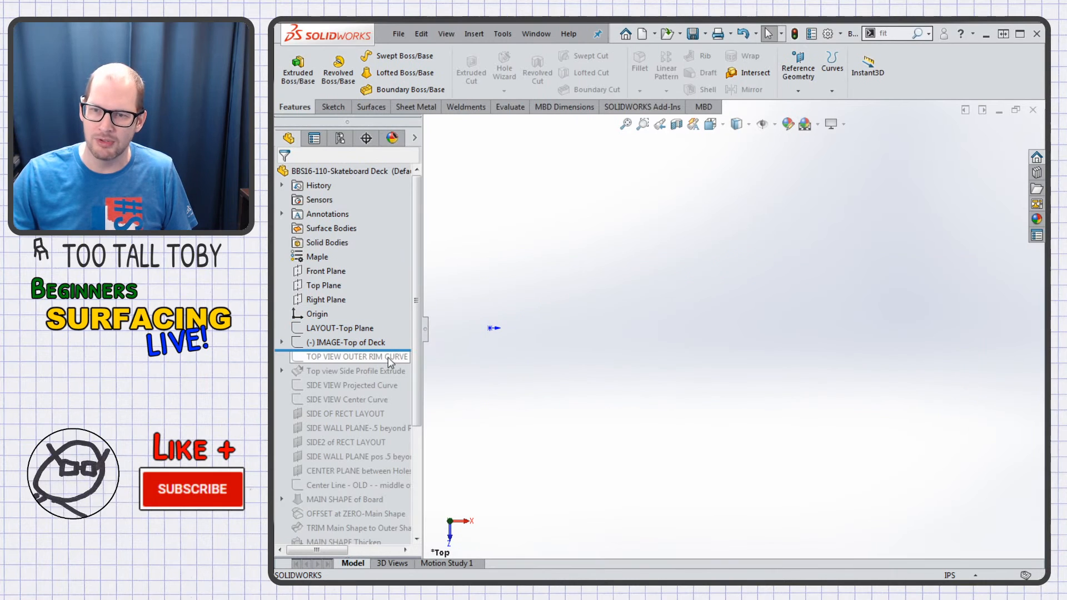
{"action": "left_click_drag", "start_coordinate": [401, 350], "coordinate": [356, 535]}
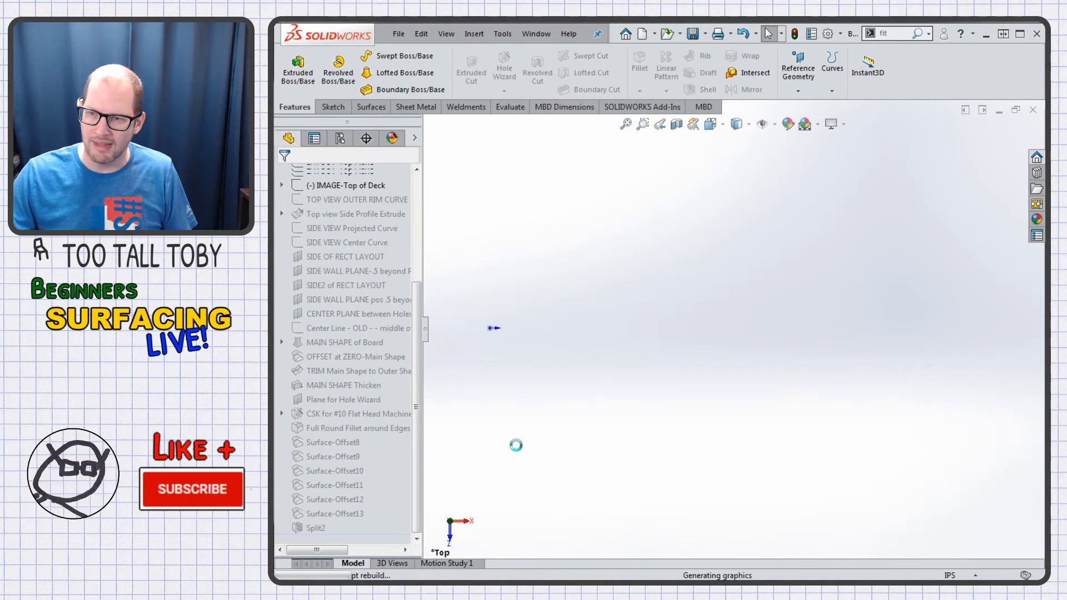
{"action": "middle_click_drag", "start_coordinate": [605, 467], "coordinate": [550, 295]}
{"action": "scroll", "coordinate": [597, 301], "scroll_direction": "down", "scroll_amount": 5}
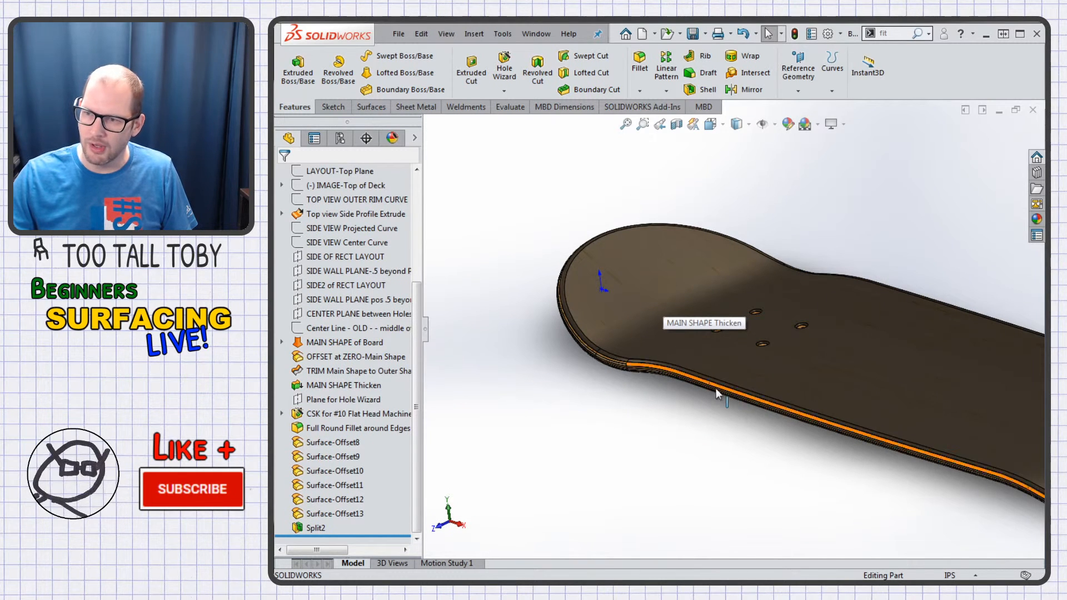
{"action": "middle_click_drag", "start_coordinate": [771, 353], "coordinate": [742, 376]}
{"action": "middle_click_drag", "start_coordinate": [812, 344], "coordinate": [598, 323]}
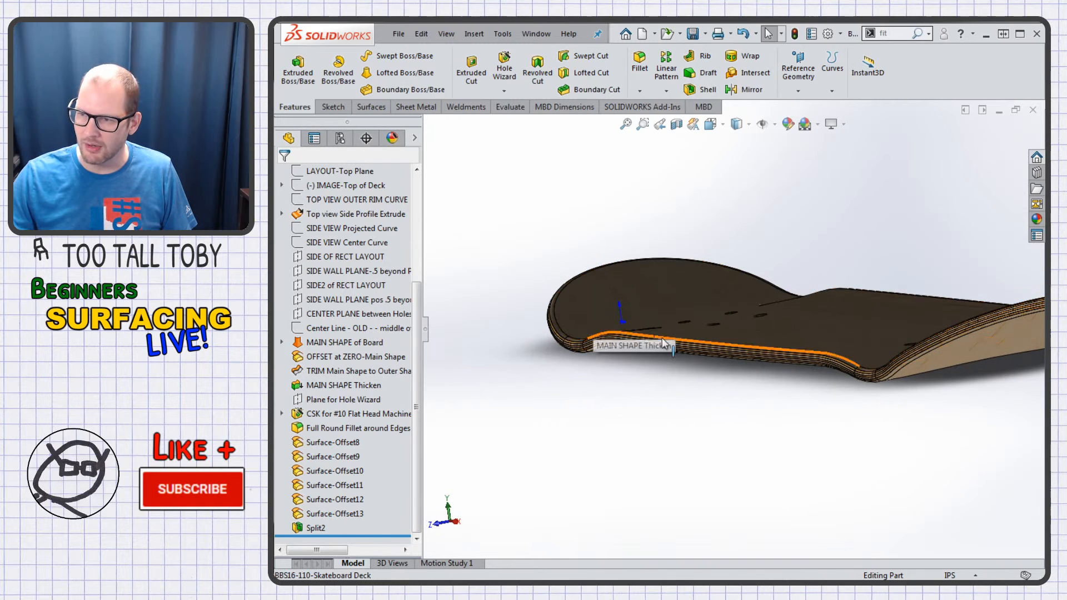
{"action": "middle_click_drag", "start_coordinate": [610, 386], "coordinate": [486, 242]}
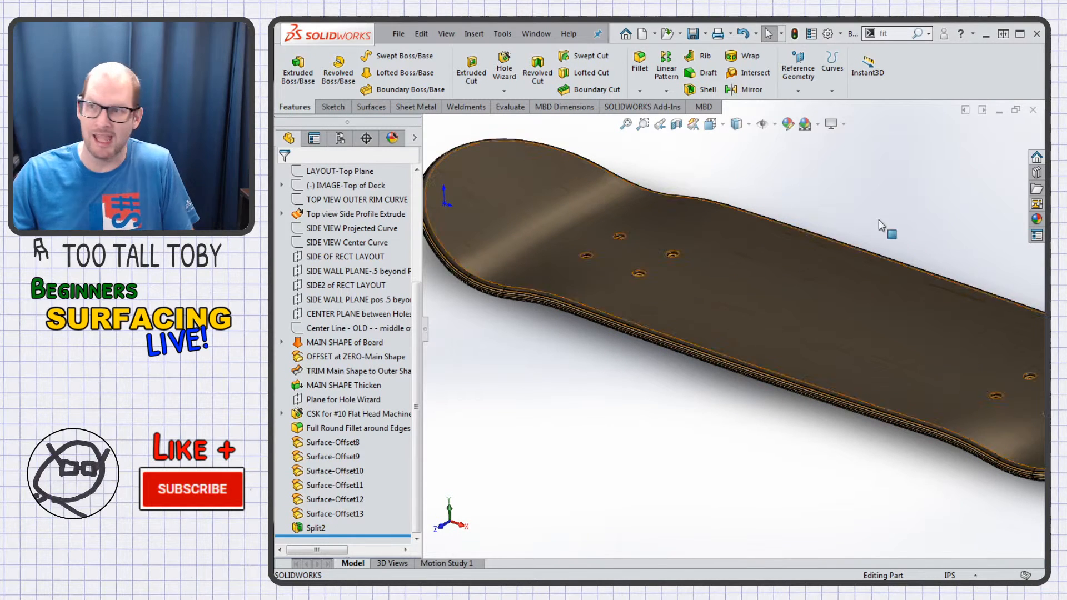
- Open the VIC-GRW-1001 bottle main assembly and open its VIC-GRW-000 master layout part in its own window
{"action": "key", "text": "ctrl+F2"}
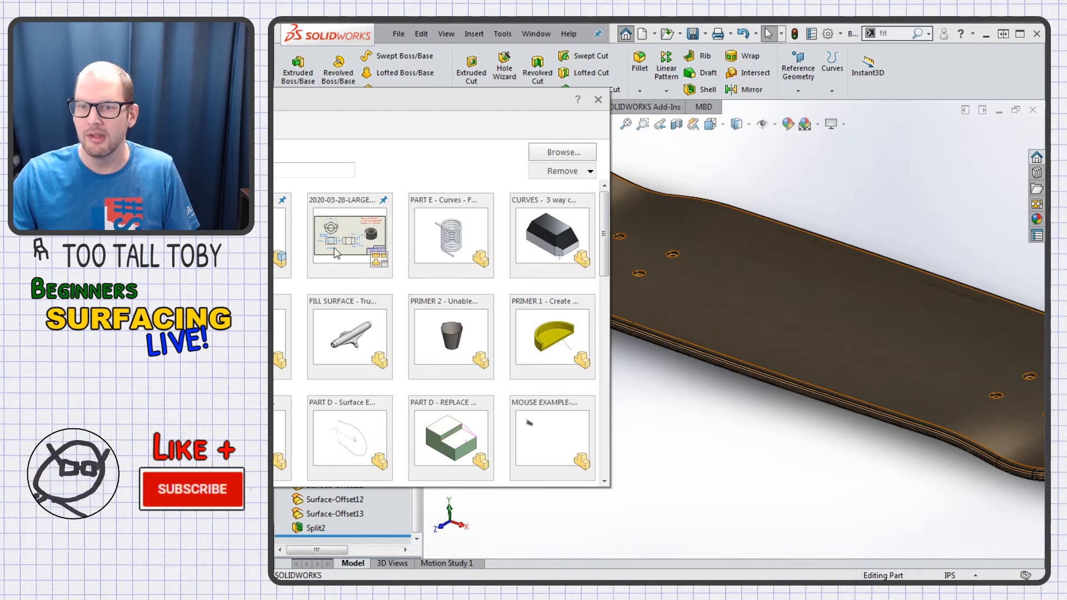
{"action": "key", "text": "Escape"}
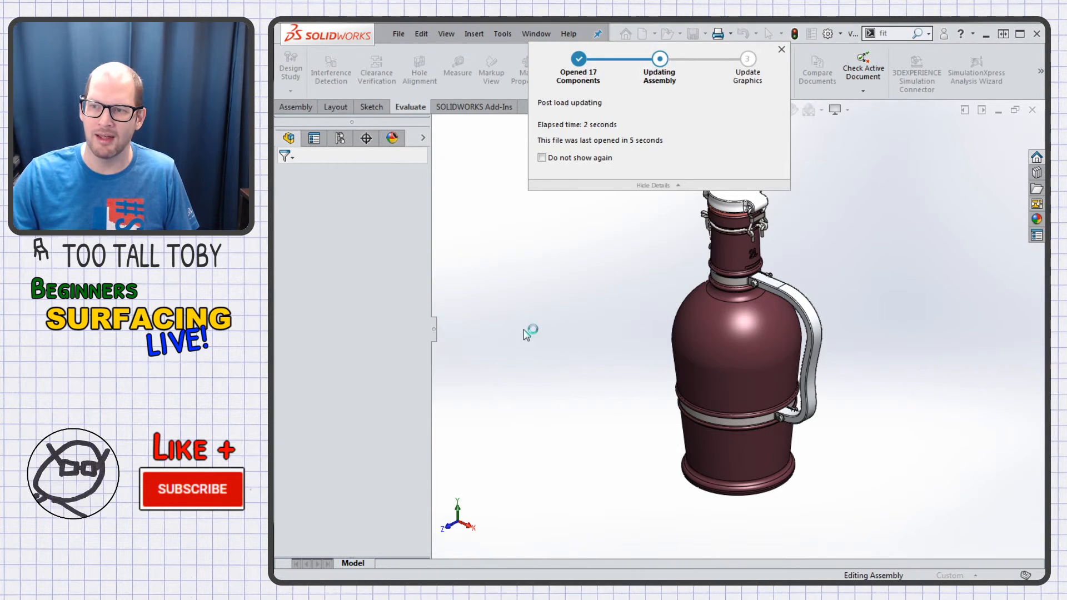
{"action": "left_click", "coordinate": [335, 284]}
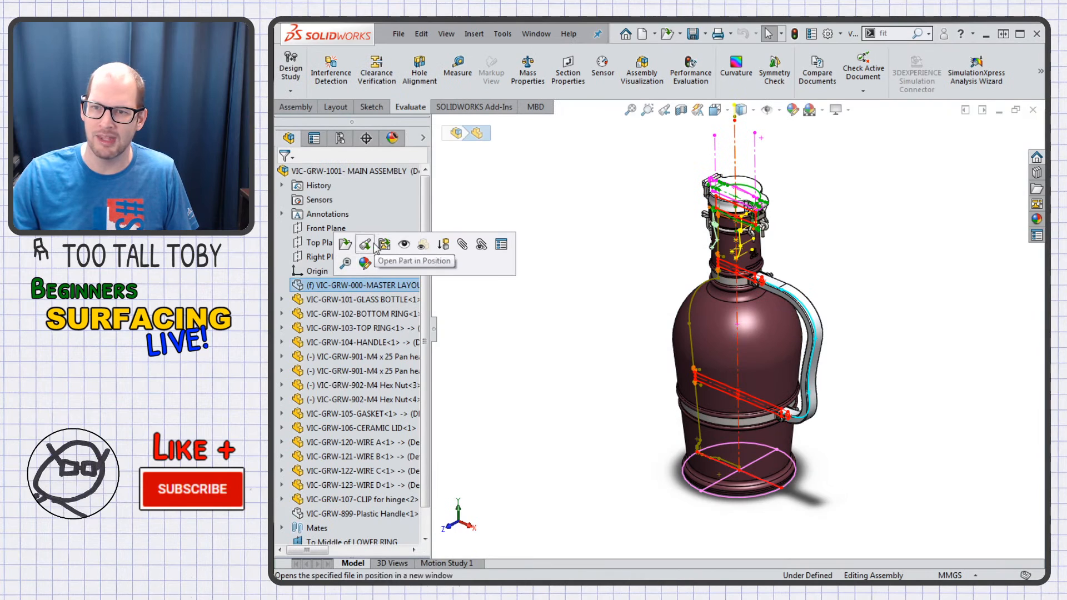
{"action": "left_click", "coordinate": [347, 251]}
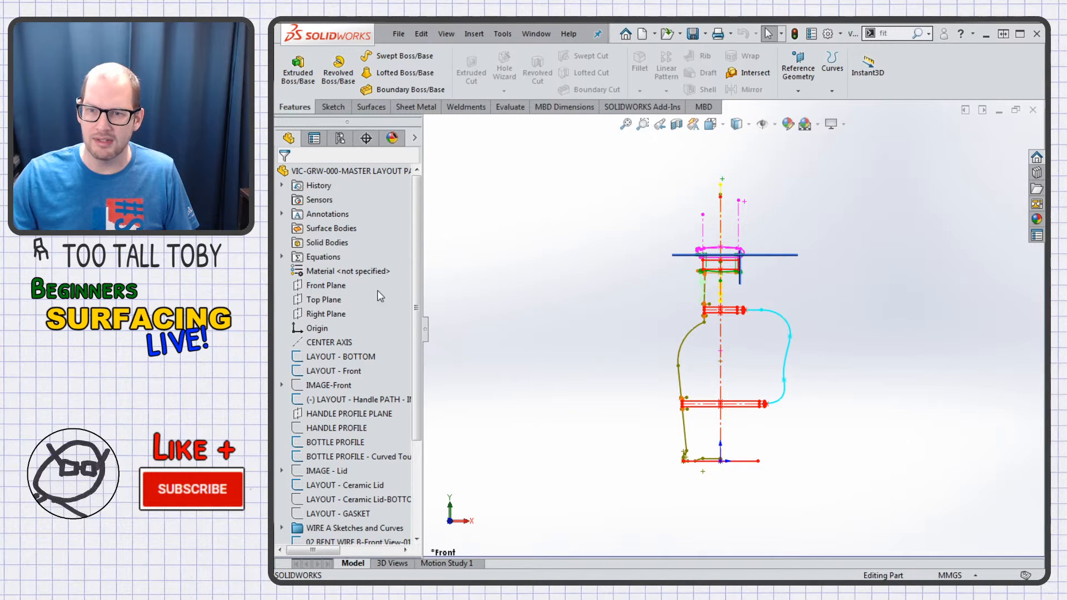
- Roll the master layout part back to before the handle path sketch and show the IMAGE-Front bottle picture
{"action": "left_click", "coordinate": [327, 362]}
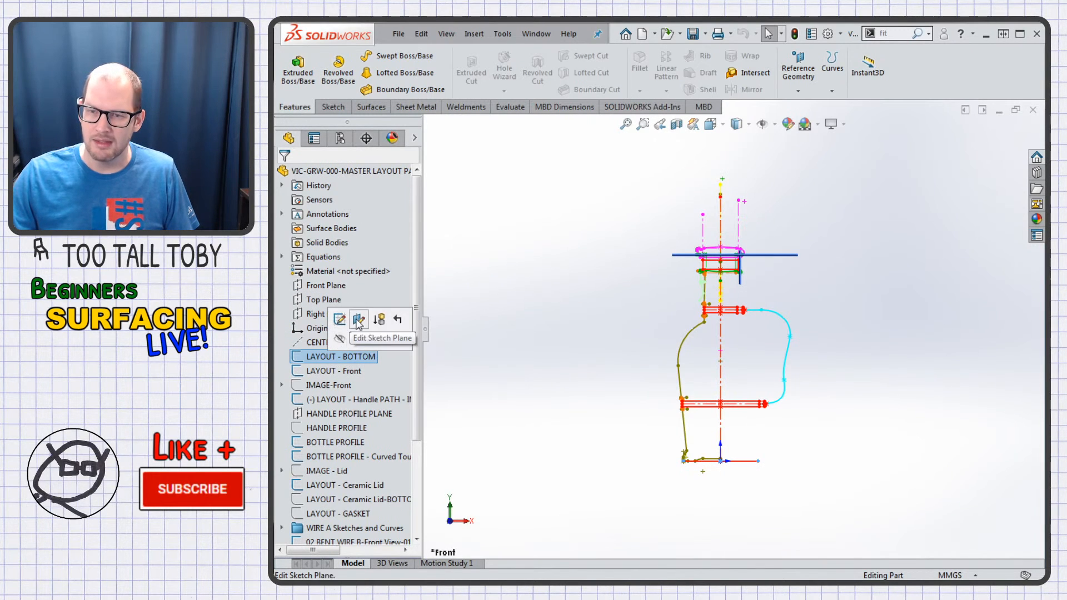
{"action": "left_click", "coordinate": [345, 399]}
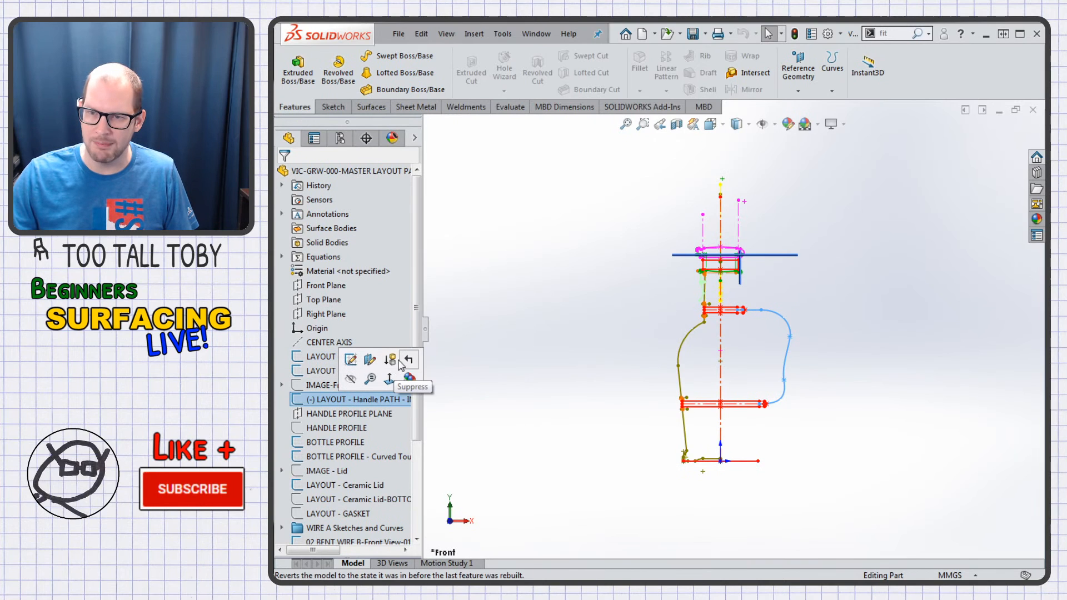
{"action": "left_click", "coordinate": [406, 361]}
{"action": "left_click", "coordinate": [333, 385]}
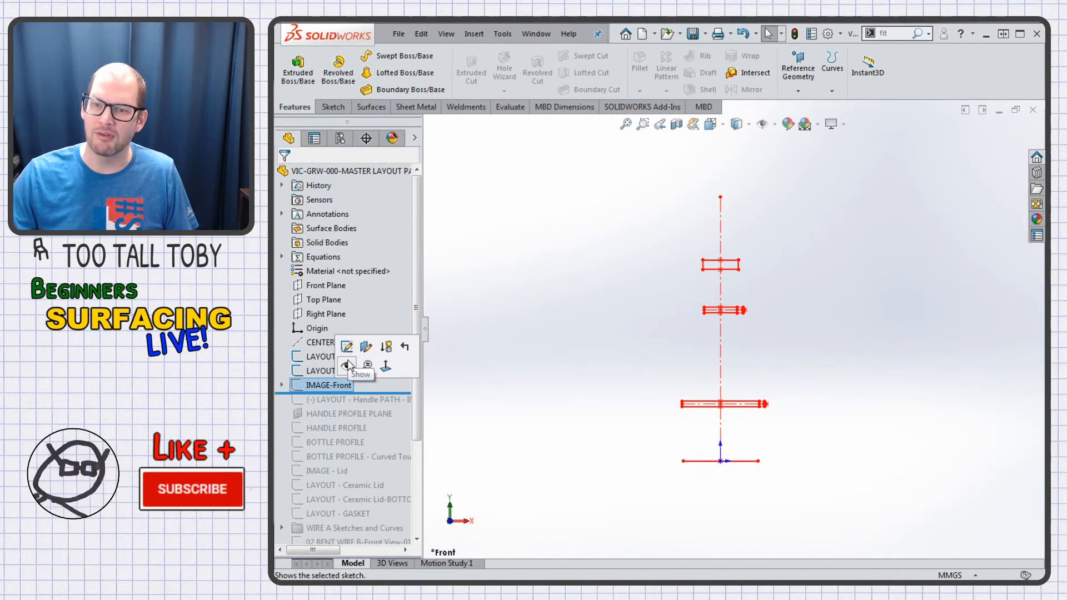
{"action": "left_click", "coordinate": [362, 362]}
{"action": "scroll", "coordinate": [723, 334], "scroll_direction": "down", "scroll_amount": 2}
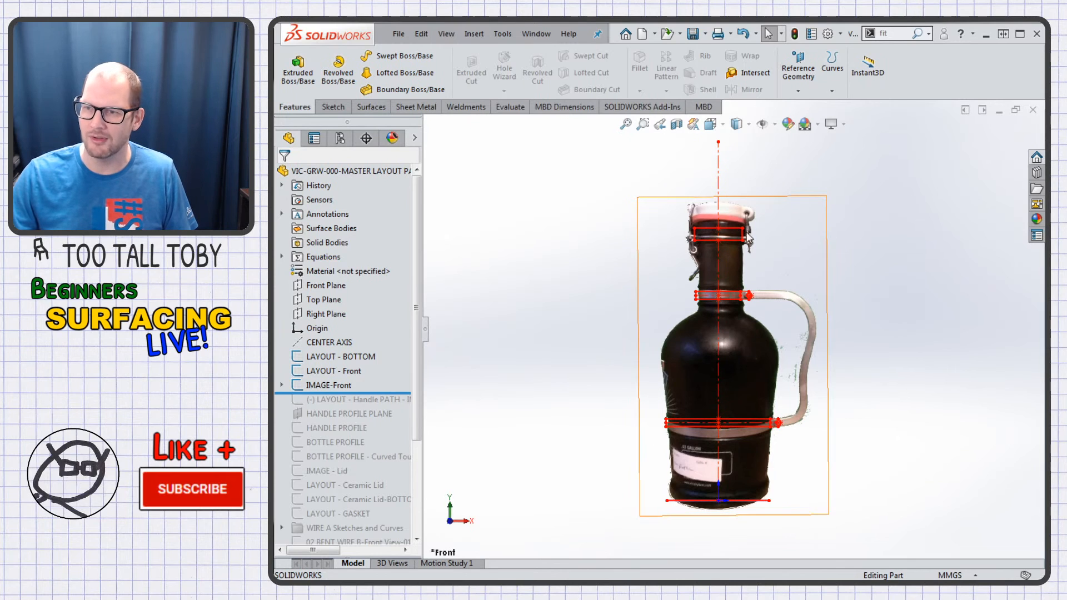
- Hide the IMAGE-Front picture and roll the master layout part forward to its end
{"action": "left_click", "coordinate": [325, 385]}
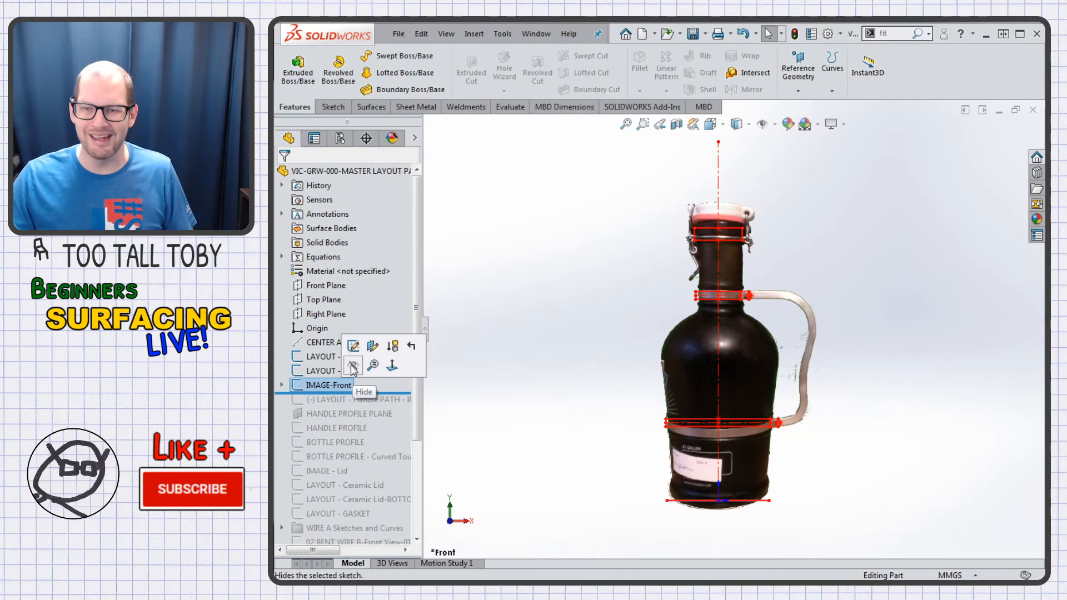
{"action": "left_click", "coordinate": [354, 367]}
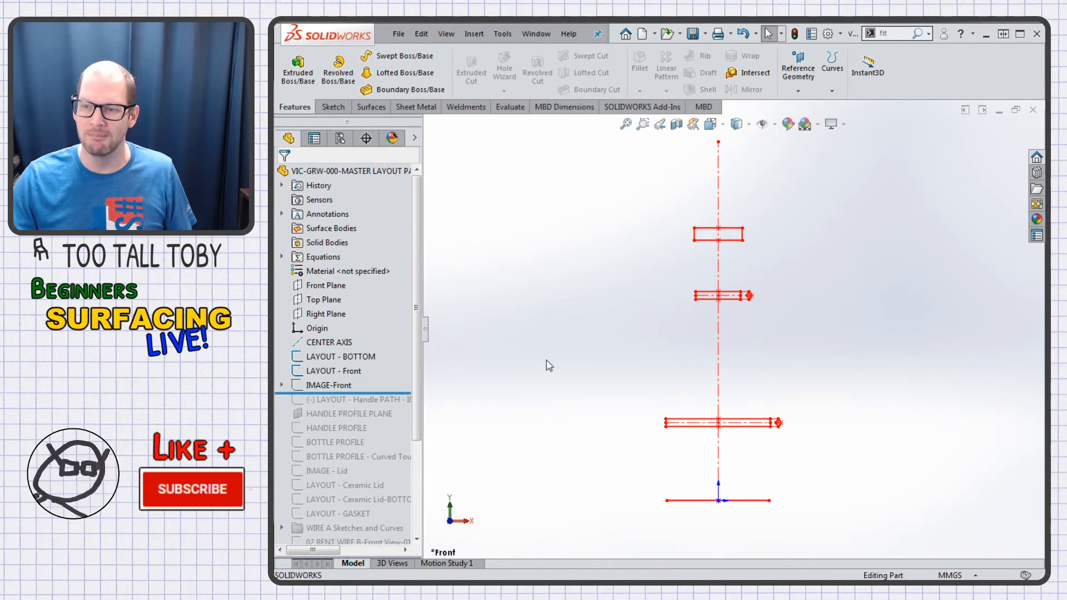
{"action": "key", "text": "f"}
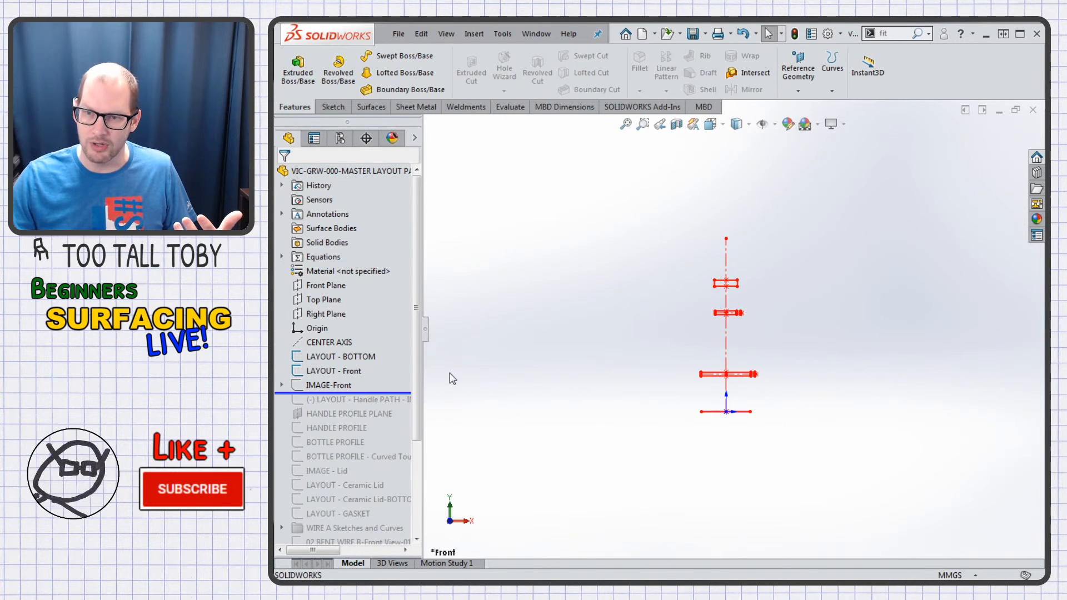
{"action": "right_click", "coordinate": [394, 392]}
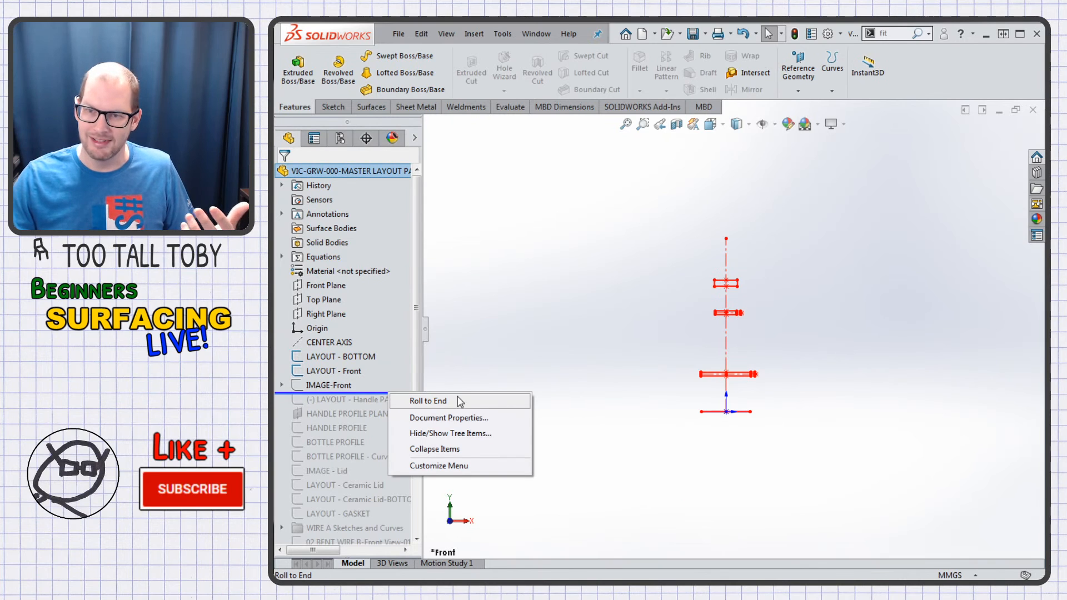
{"action": "key", "text": "Escape"}
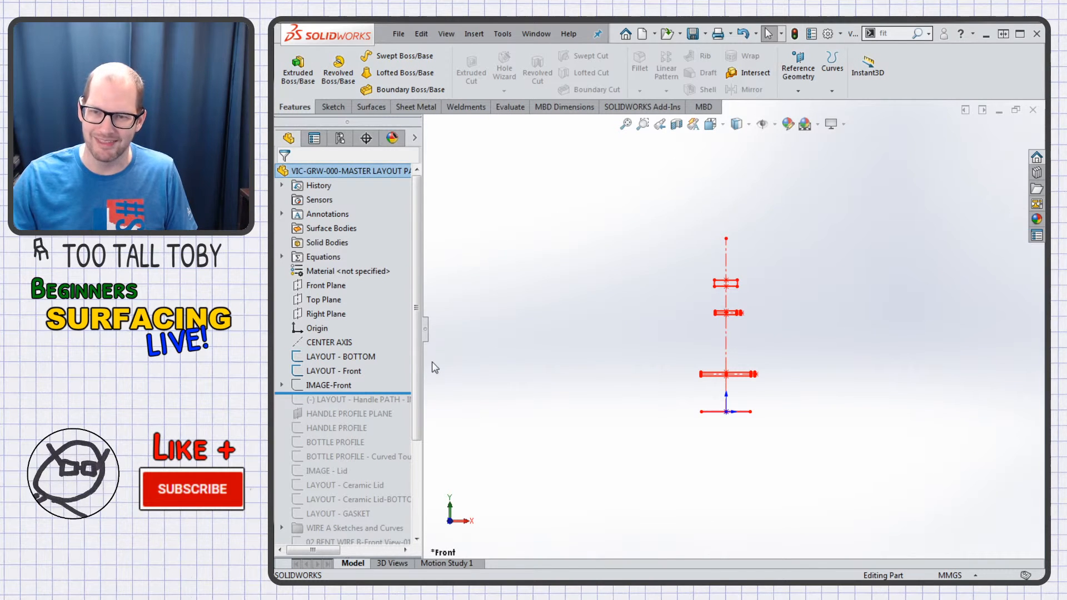
{"action": "right_click", "coordinate": [374, 392]}
{"action": "left_click", "coordinate": [442, 417]}
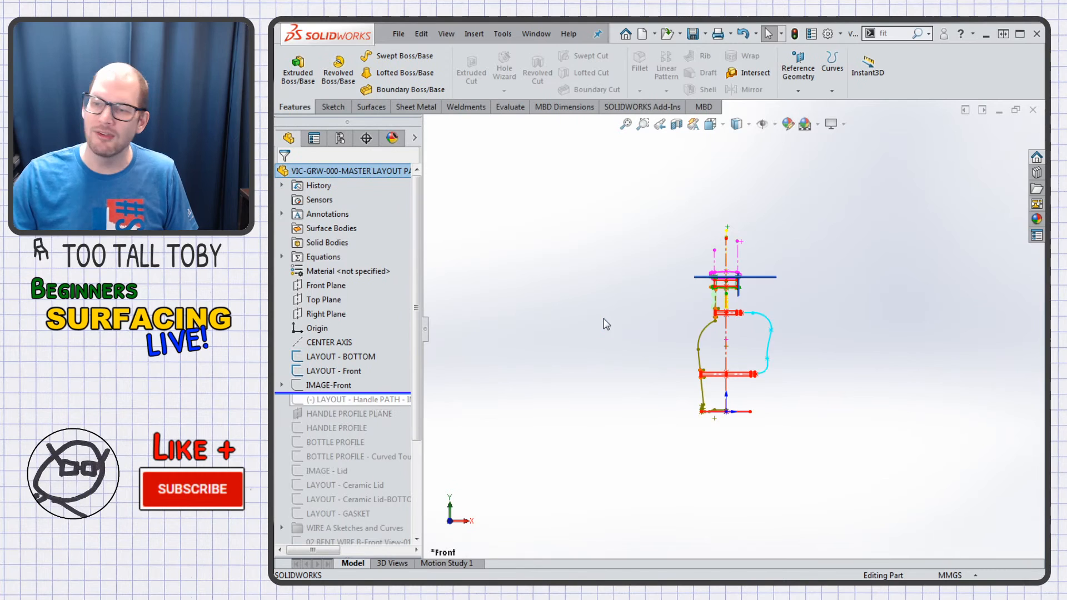
- Close the VIC-GRW-000 master layout part and discard its changes in the assembly, then close the main bottle assembly without saving
{"action": "left_click", "coordinate": [1035, 108]}
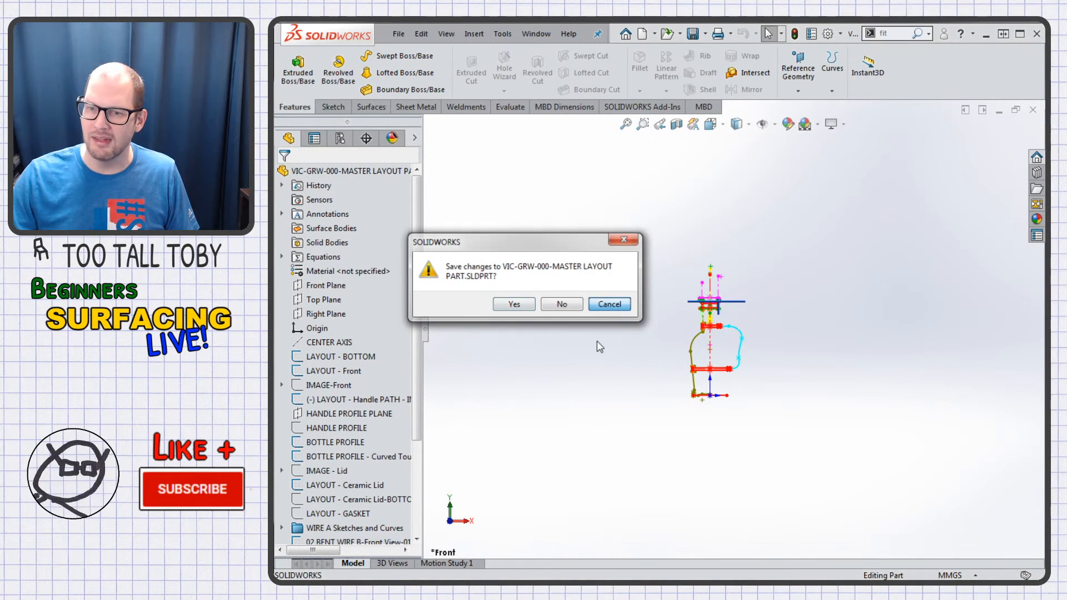
{"action": "left_click", "coordinate": [611, 304]}
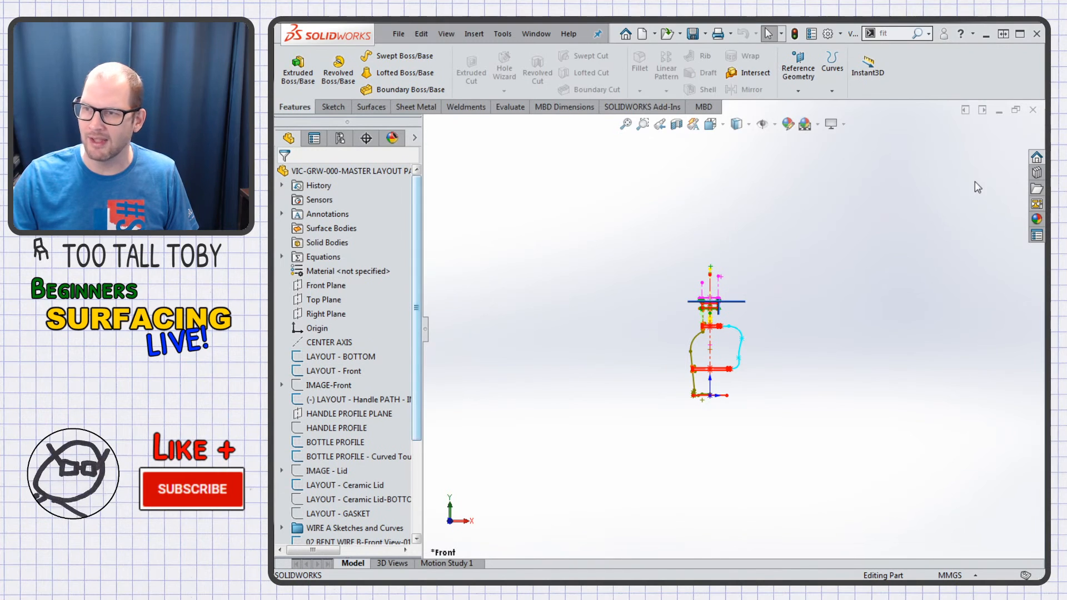
{"action": "left_click", "coordinate": [1032, 109]}
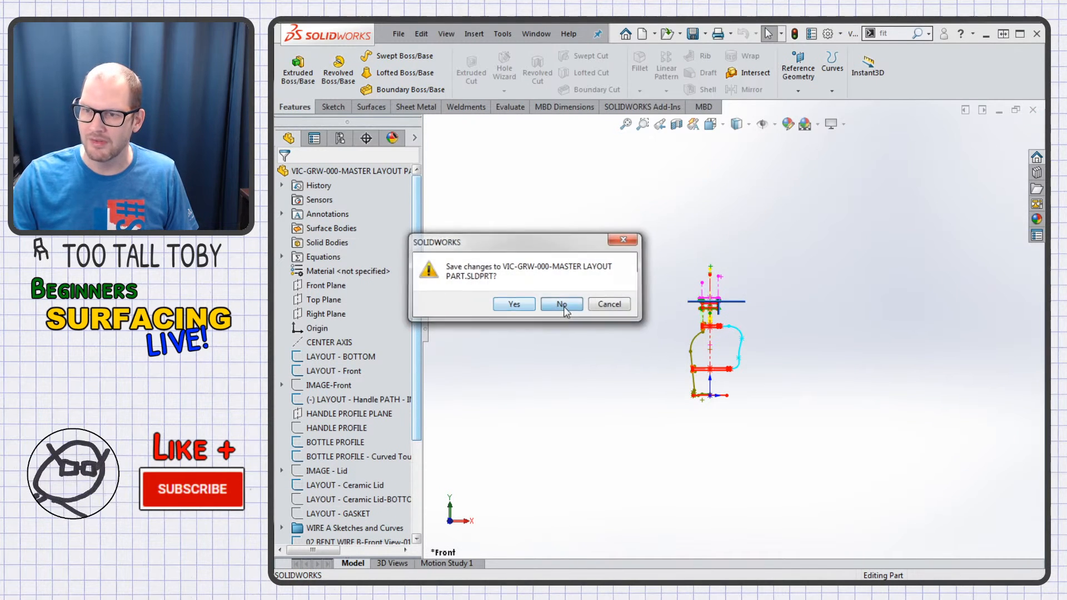
{"action": "left_click", "coordinate": [581, 304]}
{"action": "left_click", "coordinate": [487, 330]}
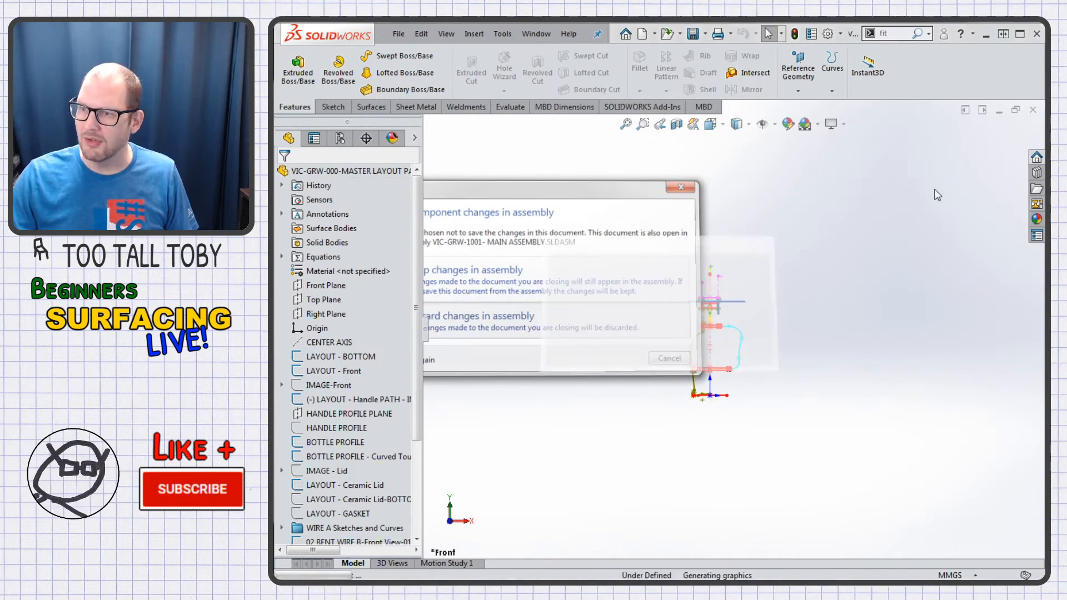
{"action": "key", "text": "ctrl+w"}
{"action": "left_click", "coordinate": [489, 317]}
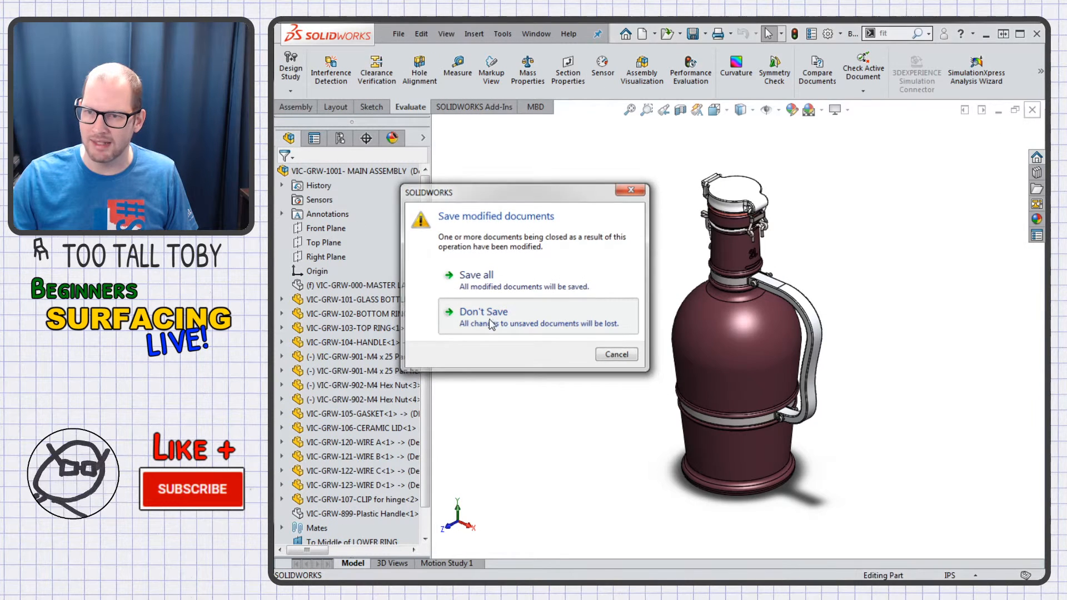
- In top view, roll the skateboard deck back to before TOP VIEW OUTER RIM CURVE and show the IMAGE-Top of Deck and LAYOUT-Top Plane sketches
{"action": "key", "text": "ctrl+1"}
{"action": "key", "text": "ctrl+5"}
{"action": "left_click", "coordinate": [334, 200]}
{"action": "left_click", "coordinate": [332, 228]}
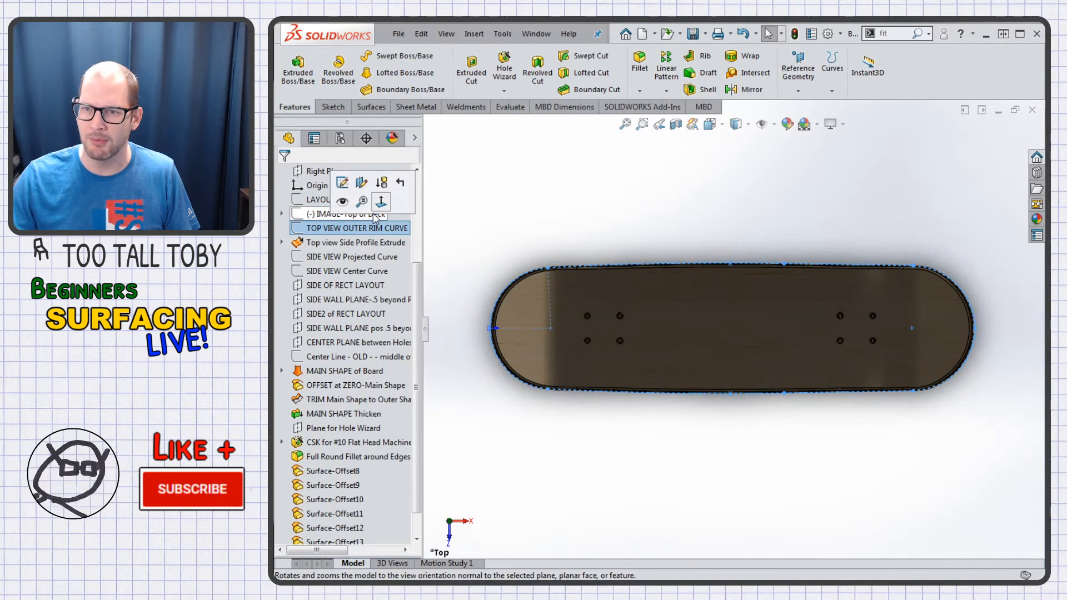
{"action": "left_click", "coordinate": [402, 189]}
{"action": "left_click", "coordinate": [335, 216]}
{"action": "left_click", "coordinate": [344, 196]}
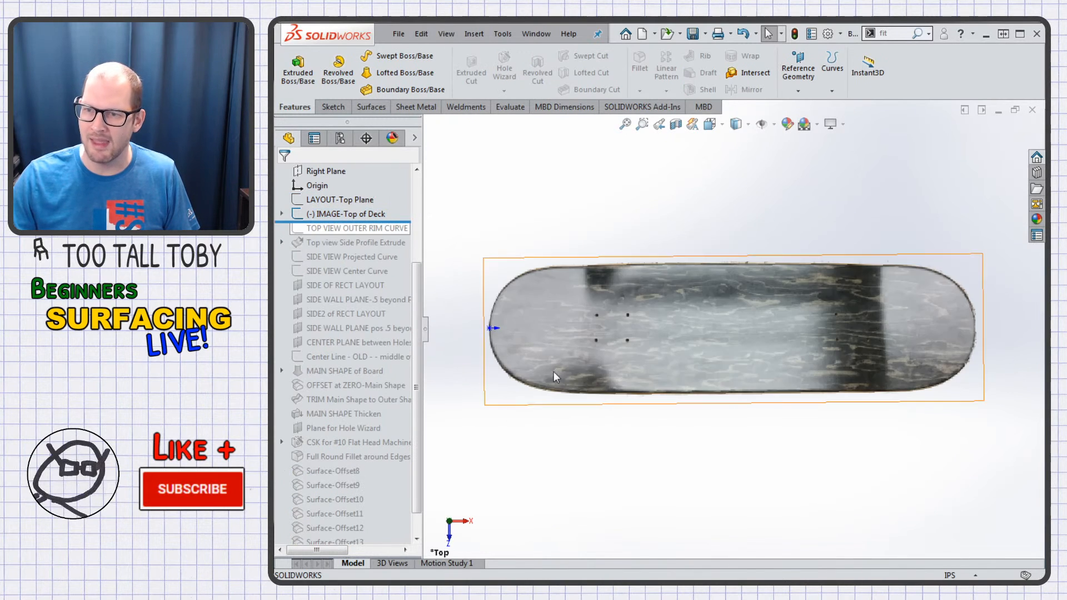
{"action": "left_click", "coordinate": [324, 200]}
{"action": "left_click", "coordinate": [562, 460]}
- Edit the IMAGE-Top of Deck sketch, open its deck picture's properties and move the picture away from the layout rectangle
{"action": "left_click", "coordinate": [337, 213]}
{"action": "left_click", "coordinate": [353, 191]}
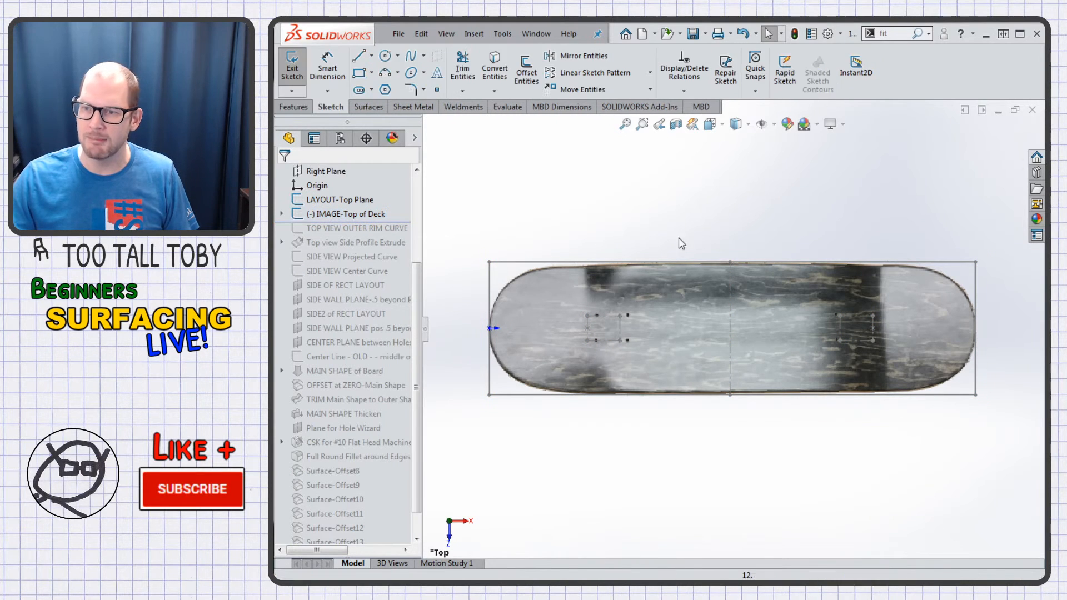
{"action": "left_click", "coordinate": [503, 34]}
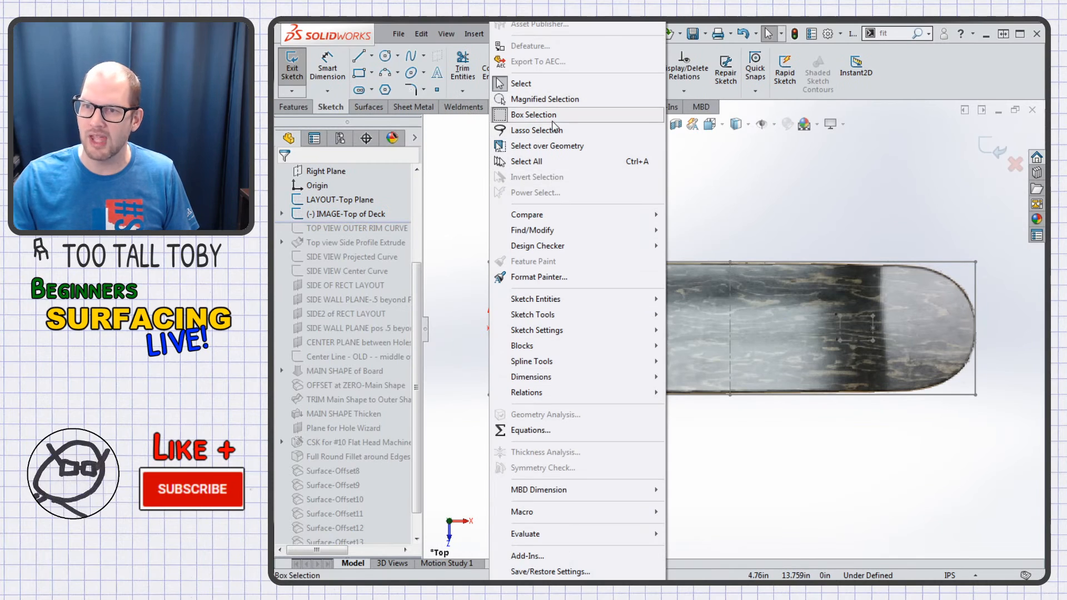
{"action": "mouse_move", "coordinate": [585, 321]}
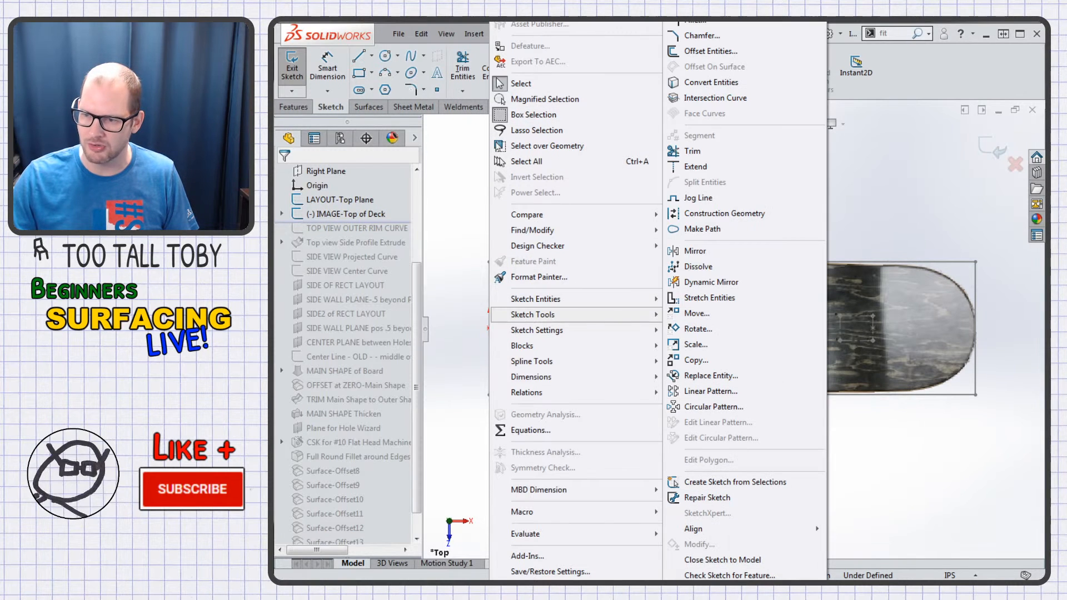
{"action": "left_click", "coordinate": [935, 271]}
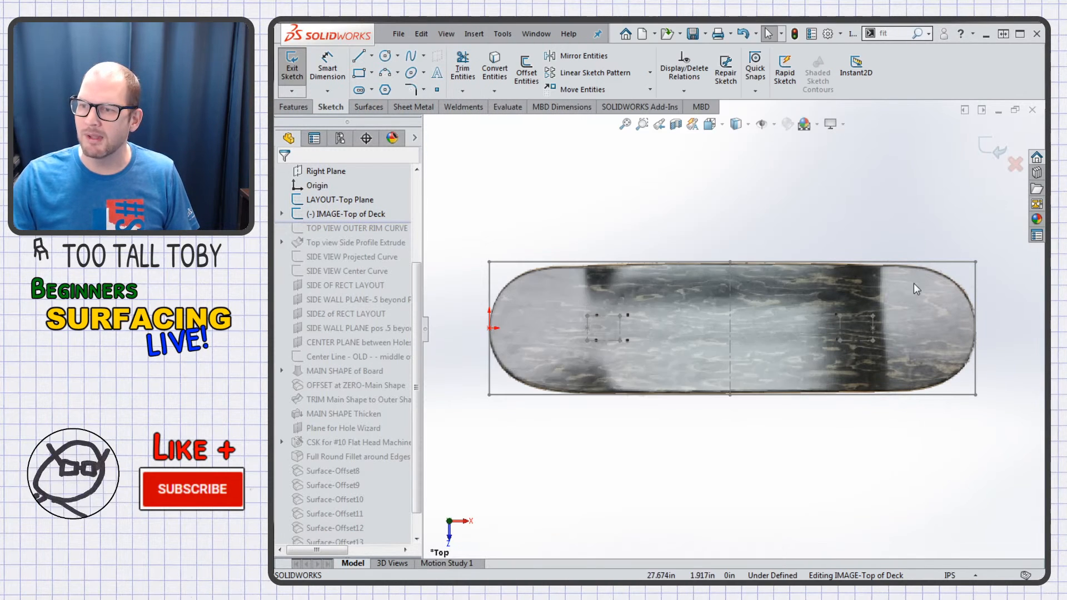
{"action": "double_click", "coordinate": [566, 350]}
{"action": "mouse_move", "coordinate": [484, 406]}
{"action": "left_mouse_down"}
{"action": "mouse_move", "coordinate": [441, 460]}
{"action": "mouse_move", "coordinate": [562, 382]}
{"action": "mouse_move", "coordinate": [697, 344]}
{"action": "mouse_move", "coordinate": [435, 480]}
{"action": "left_mouse_up"}
{"action": "scroll", "coordinate": [695, 336], "scroll_direction": "up", "scroll_amount": 4}
- Try the sketch picture's scale tool by placing its scale line on the deck picture, and disable the tool again
{"action": "left_click", "coordinate": [340, 317]}
{"action": "mouse_move", "coordinate": [722, 378]}
{"action": "left_mouse_down"}
{"action": "mouse_move", "coordinate": [788, 237]}
{"action": "mouse_move", "coordinate": [747, 245]}
{"action": "mouse_move", "coordinate": [748, 257]}
{"action": "mouse_move", "coordinate": [775, 247]}
{"action": "mouse_move", "coordinate": [735, 250]}
{"action": "left_mouse_up"}
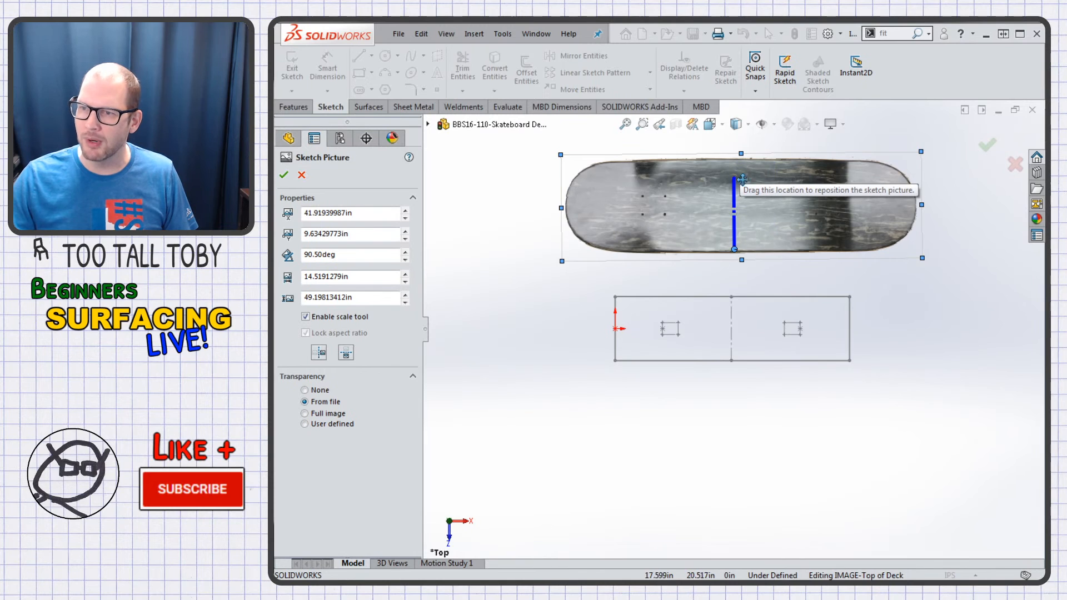
{"action": "scroll", "coordinate": [739, 179], "scroll_direction": "up", "scroll_amount": 3}
{"action": "scroll", "coordinate": [744, 217], "scroll_direction": "down", "scroll_amount": 4}
{"action": "left_click", "coordinate": [359, 319]}
{"action": "left_click", "coordinate": [360, 322]}
{"action": "left_click_drag", "start_coordinate": [699, 383], "coordinate": [707, 362]}
{"action": "mouse_move", "coordinate": [805, 426]}
{"action": "left_mouse_down"}
{"action": "mouse_move", "coordinate": [799, 414]}
{"action": "mouse_move", "coordinate": [795, 430]}
{"action": "left_mouse_up"}
{"action": "mouse_move", "coordinate": [695, 463]}
{"action": "left_mouse_down"}
{"action": "mouse_move", "coordinate": [715, 354]}
{"action": "mouse_move", "coordinate": [690, 466]}
{"action": "left_mouse_up"}
{"action": "mouse_move", "coordinate": [691, 363]}
{"action": "left_mouse_down"}
{"action": "mouse_move", "coordinate": [693, 341]}
{"action": "mouse_move", "coordinate": [692, 371]}
{"action": "left_mouse_up"}
{"action": "left_click", "coordinate": [345, 317]}
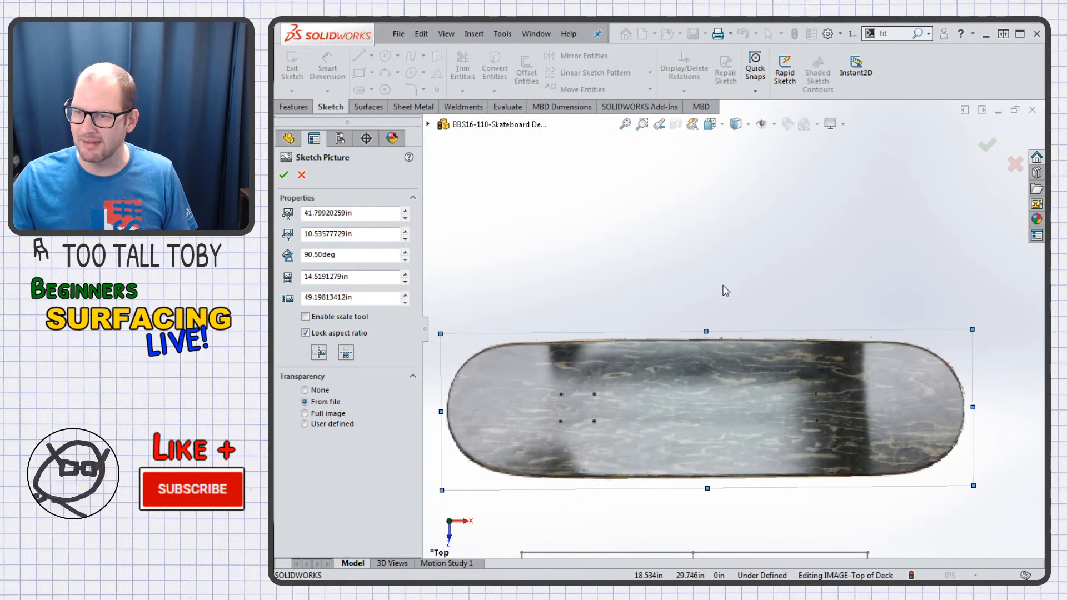
- Cancel the sketch picture edit and exit the IMAGE-Top of Deck sketch, discarding its changes
{"action": "scroll", "coordinate": [721, 331], "scroll_direction": "up", "scroll_amount": 3}
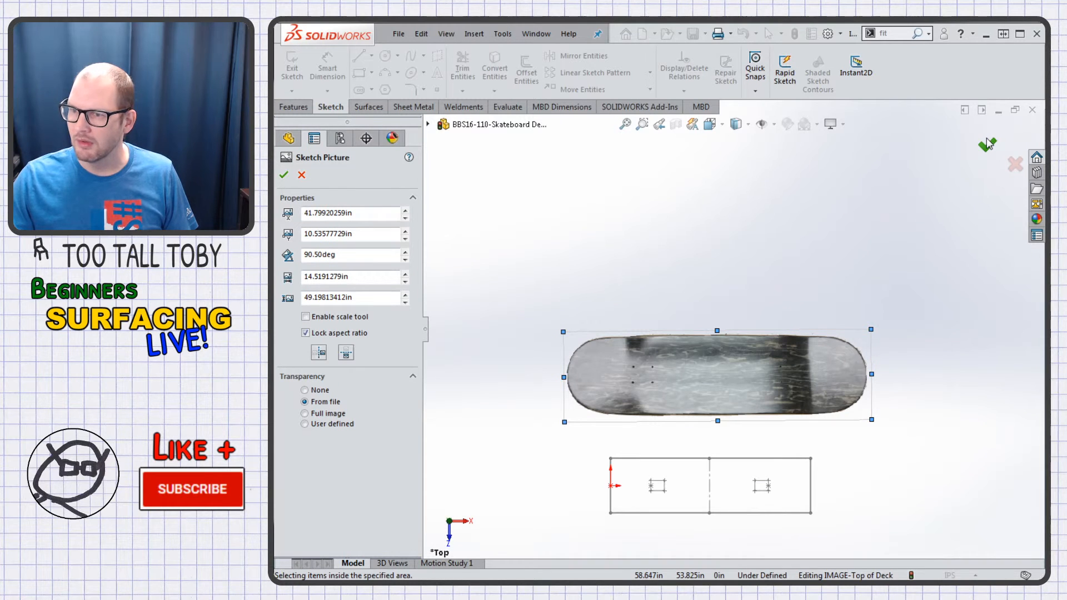
{"action": "left_click", "coordinate": [302, 176]}
{"action": "left_click", "coordinate": [1015, 164]}
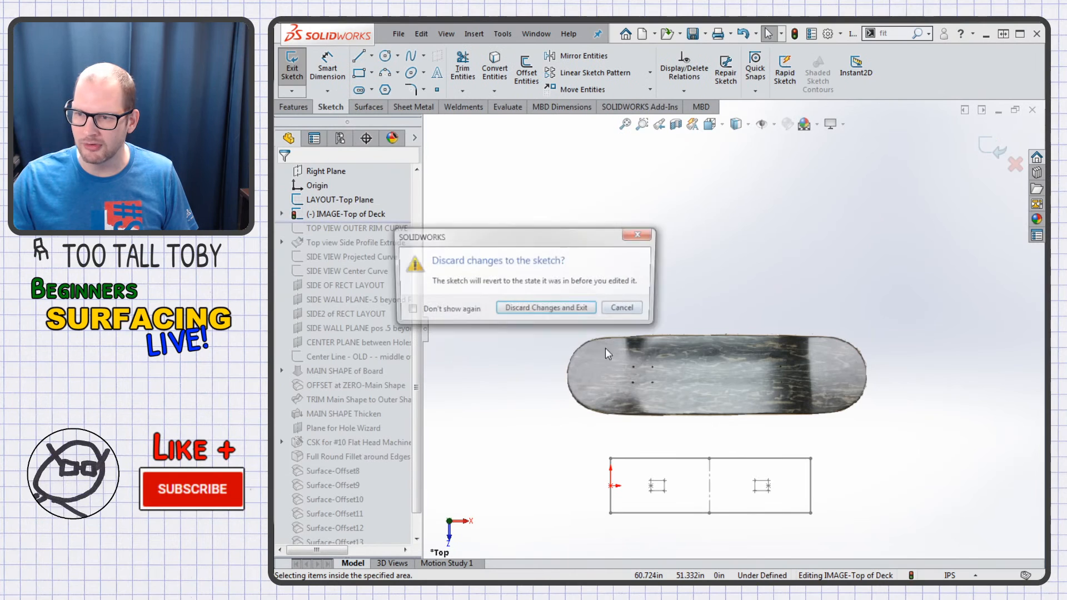
{"action": "left_click", "coordinate": [547, 309]}
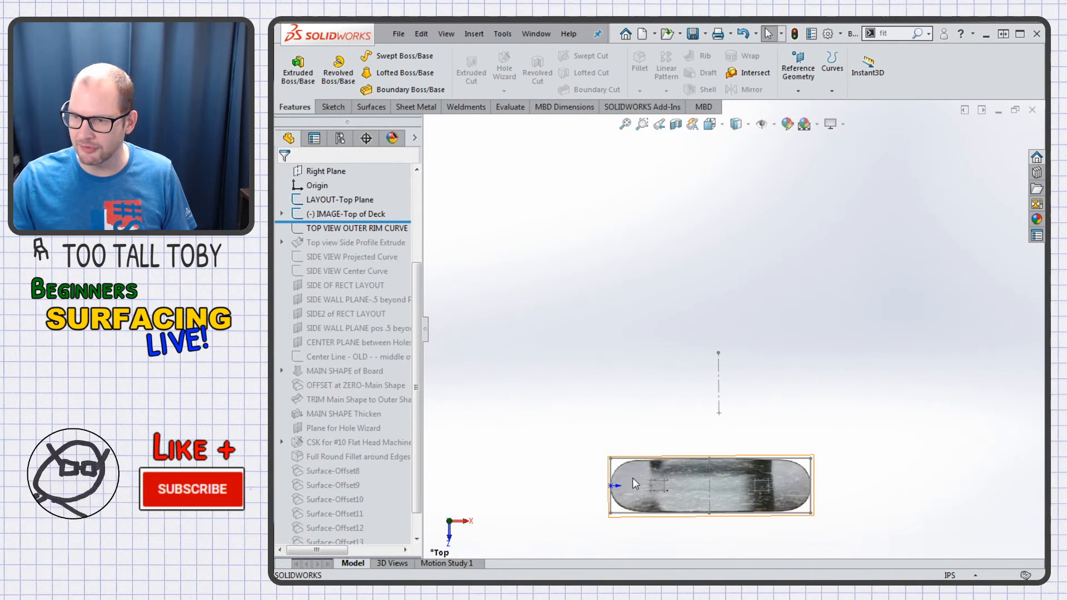
{"action": "key", "text": "alt+Tab"}
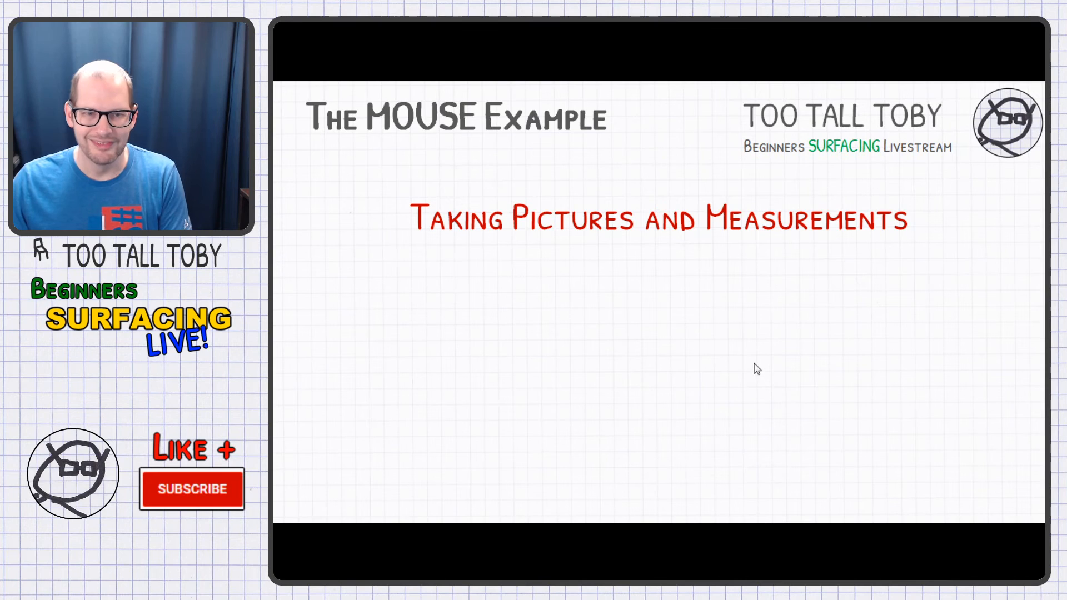
{"action": "left_click", "coordinate": [624, 272]}
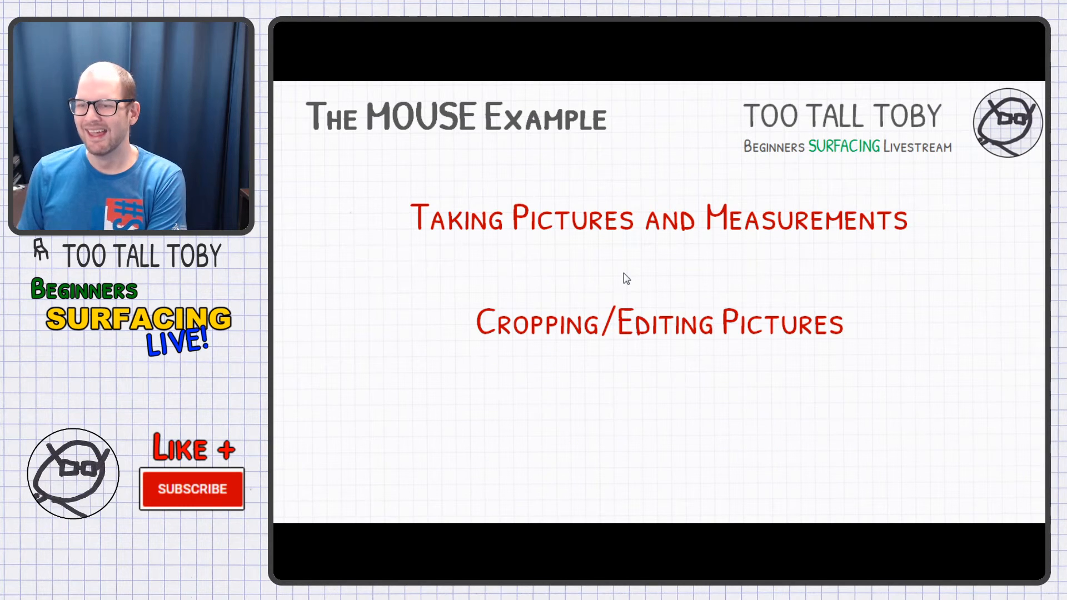
{"action": "left_click", "coordinate": [624, 273]}
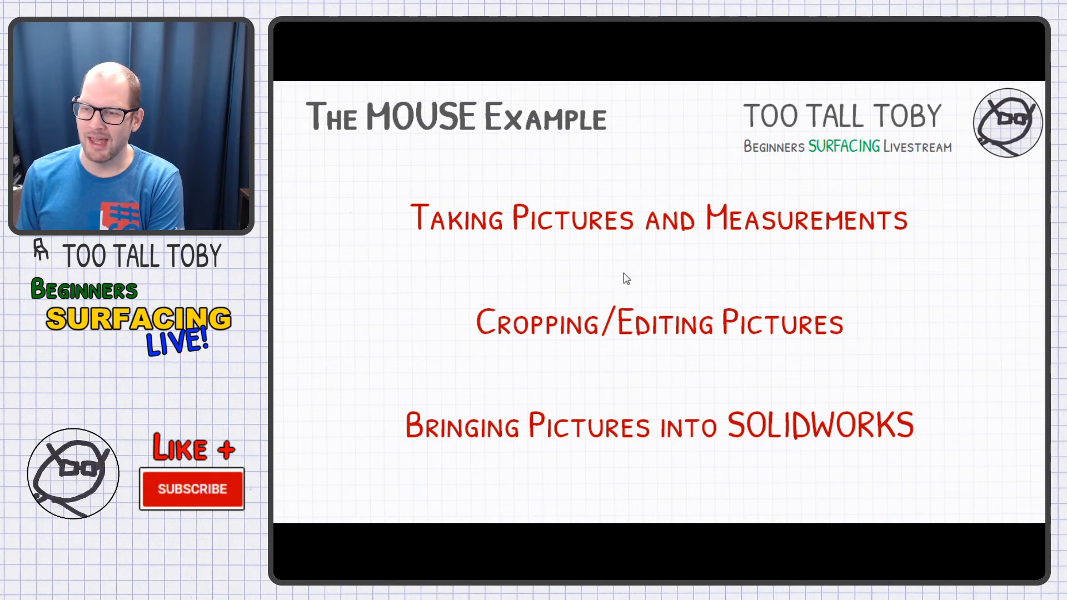
{"action": "left_click", "coordinate": [623, 272]}
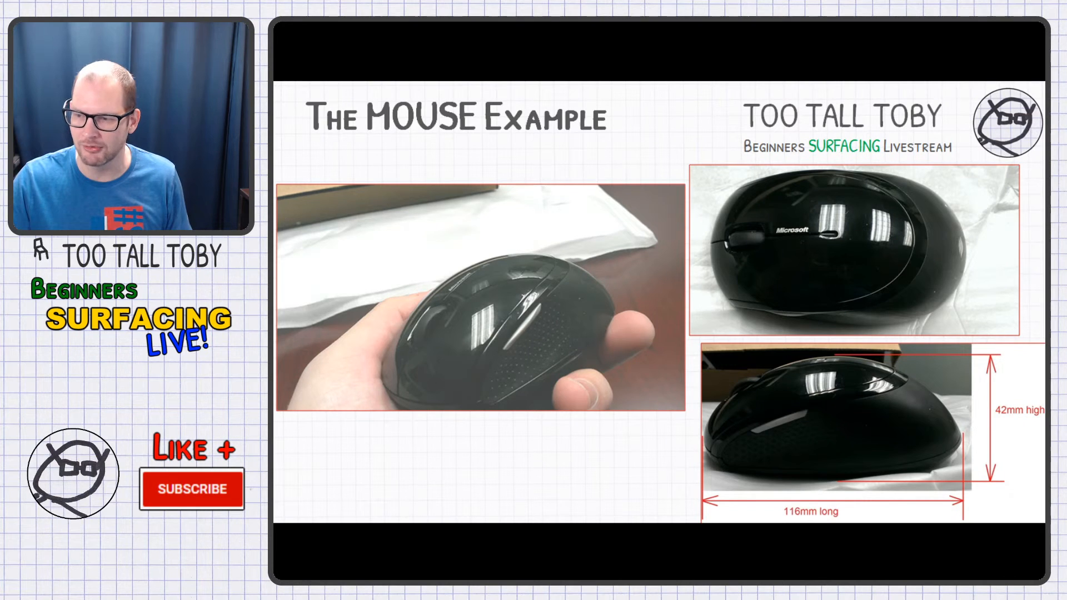
{"action": "mouse_move", "coordinate": [878, 580]}
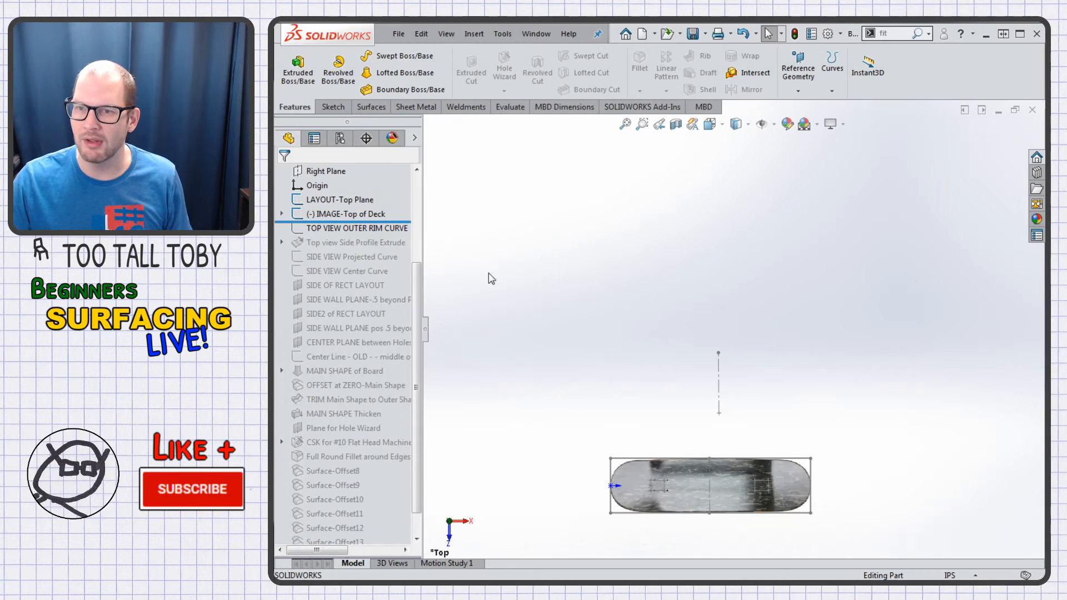
- Create a new part from the PART-IN template and change its unit system to MMGS
{"action": "left_click", "coordinate": [643, 34]}
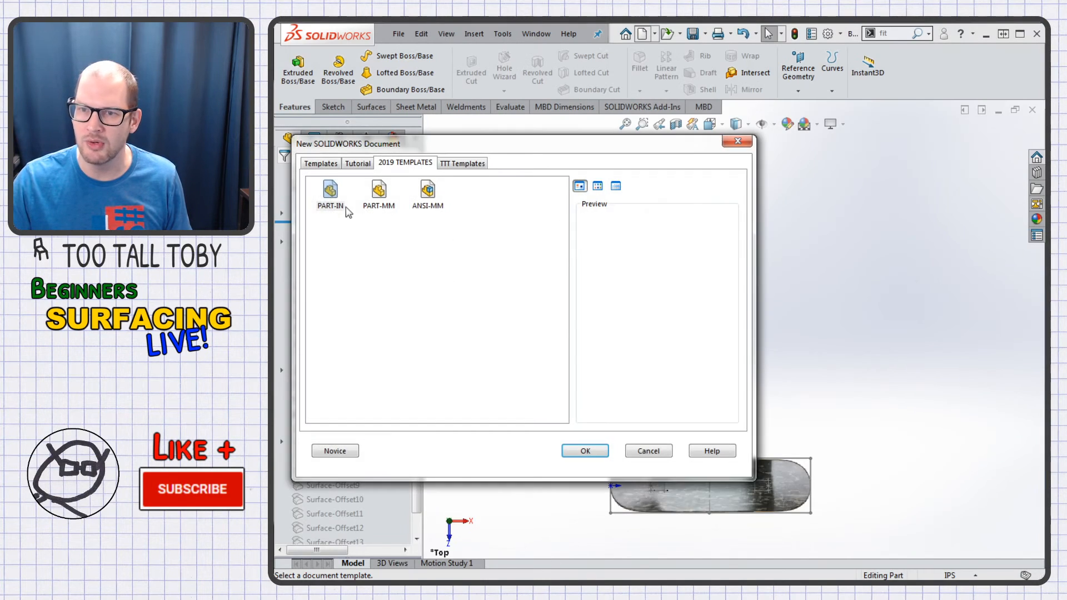
{"action": "key", "text": "Return"}
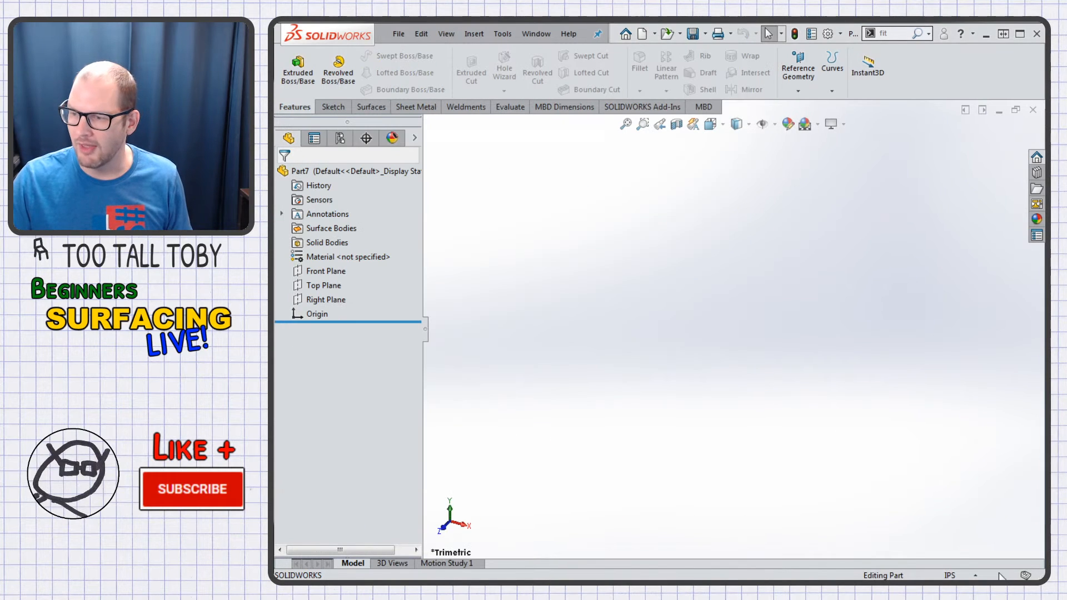
{"action": "left_click", "coordinate": [956, 576]}
{"action": "left_click", "coordinate": [726, 465]}
{"action": "left_click", "coordinate": [969, 572]}
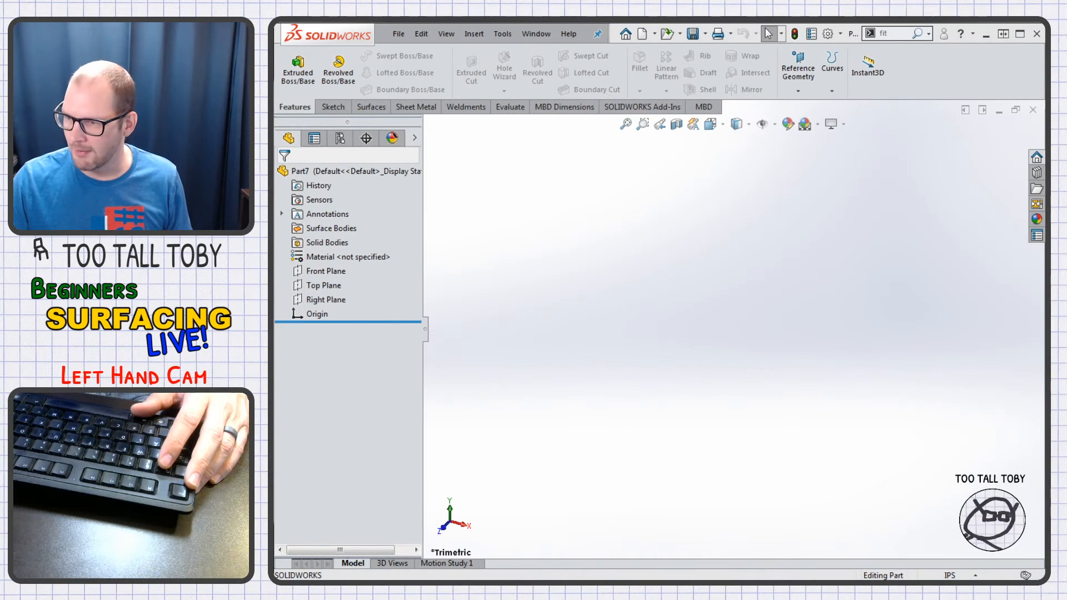
{"action": "left_click", "coordinate": [972, 577]}
{"action": "left_click", "coordinate": [913, 512]}
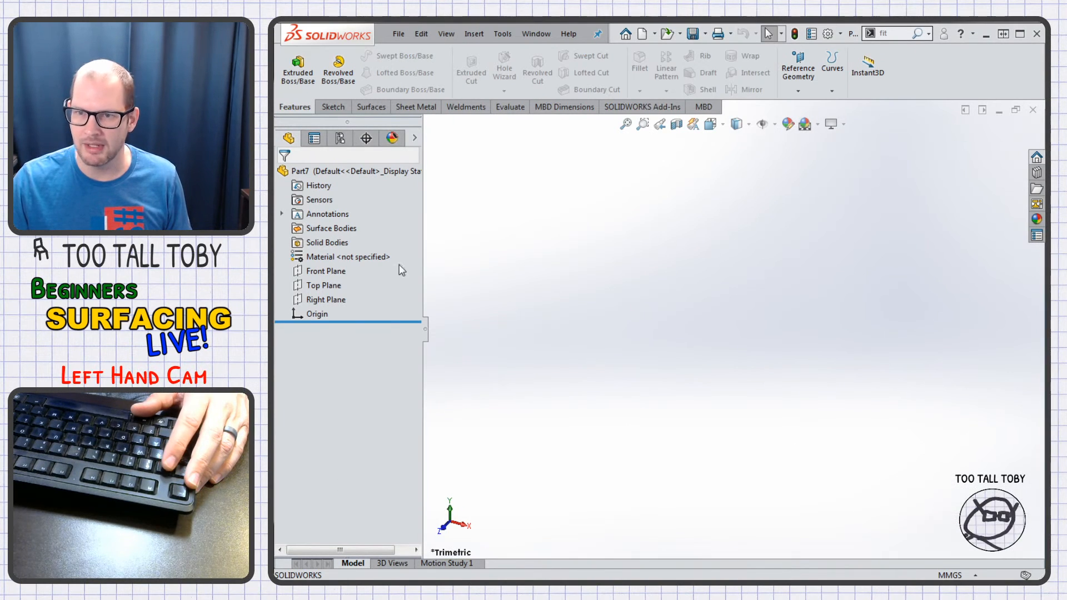
- Start a sketch on the Front Plane and draw a corner rectangle from the origin, 42 mm high and 114 mm long
{"action": "left_click", "coordinate": [329, 272]}
{"action": "left_click", "coordinate": [361, 248]}
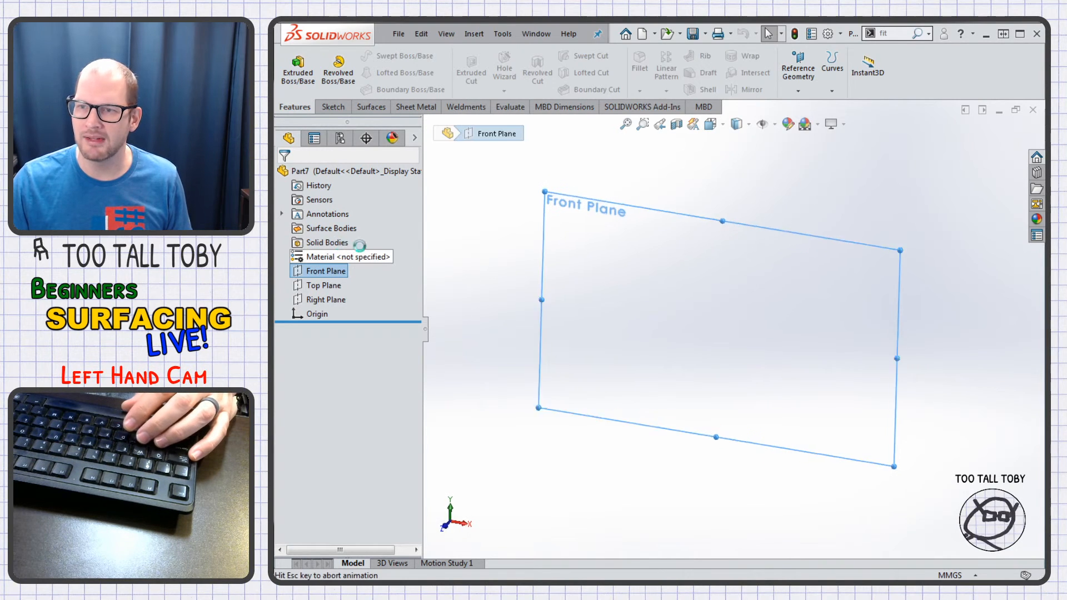
{"action": "key", "text": "s"}
{"action": "left_click", "coordinate": [692, 362]}
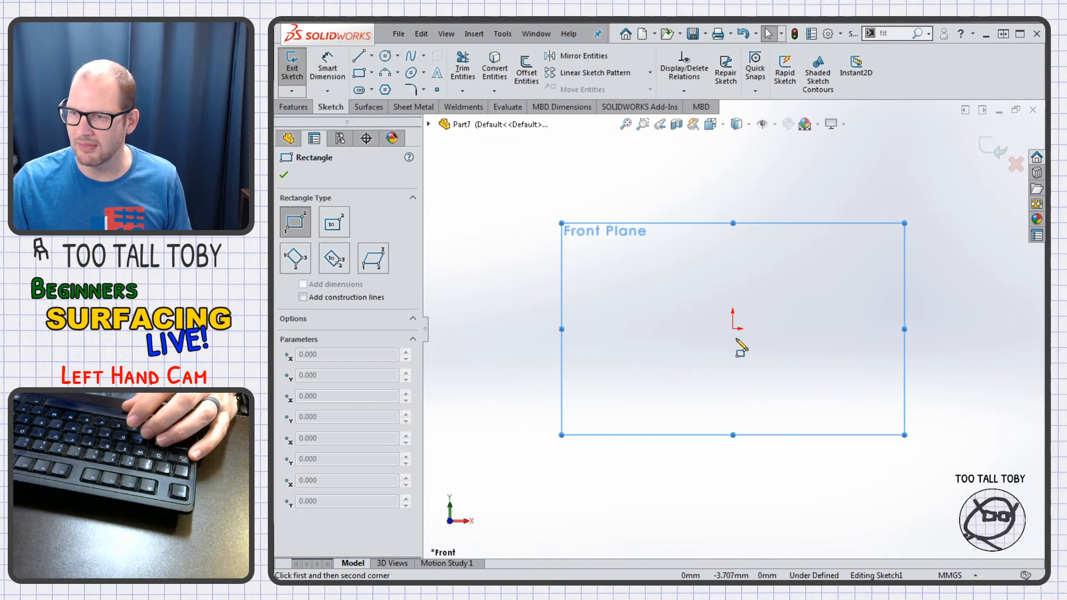
{"action": "left_click", "coordinate": [733, 329]}
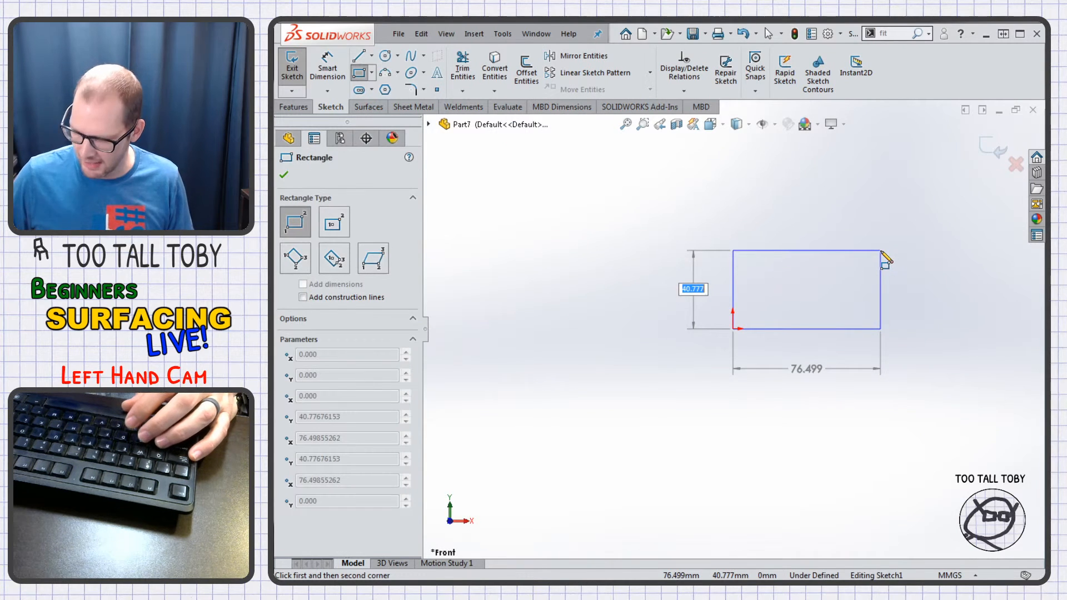
{"action": "key", "text": "Tab"}
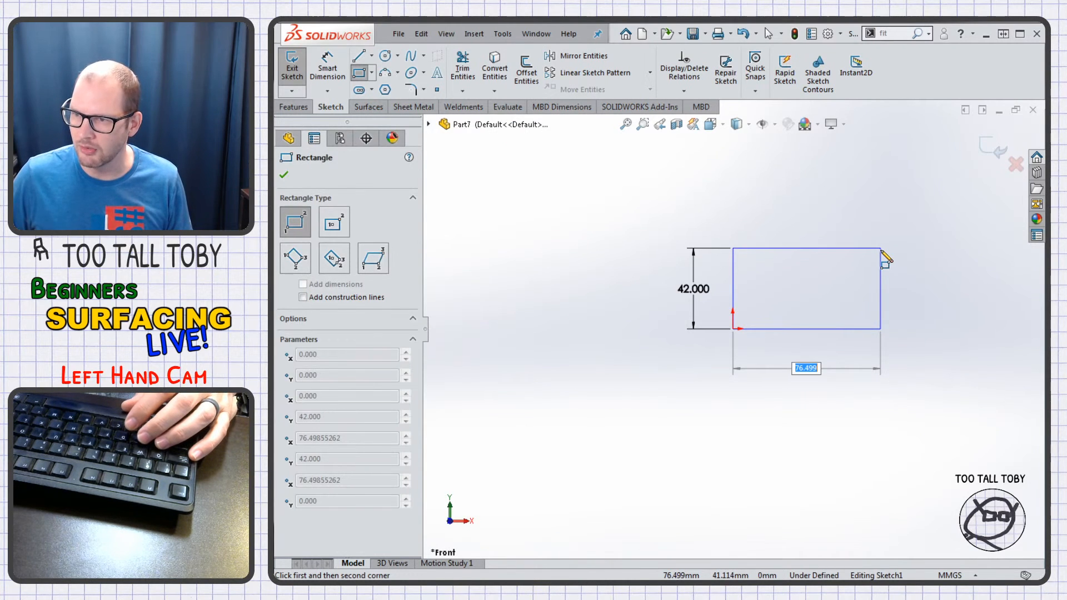
{"action": "key", "text": "Return"}
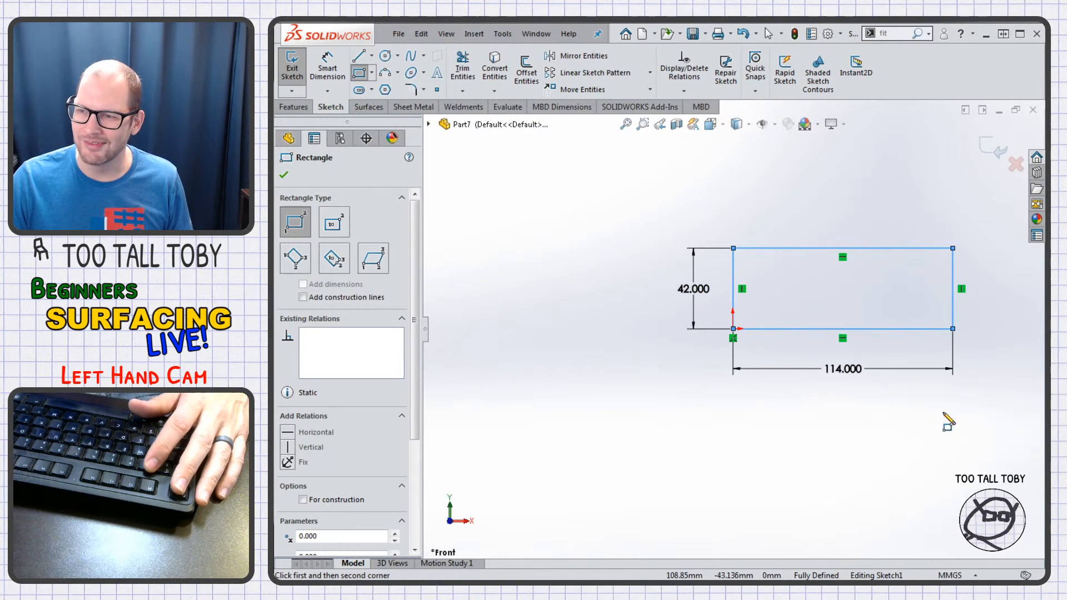
{"action": "key", "text": "Escape"}
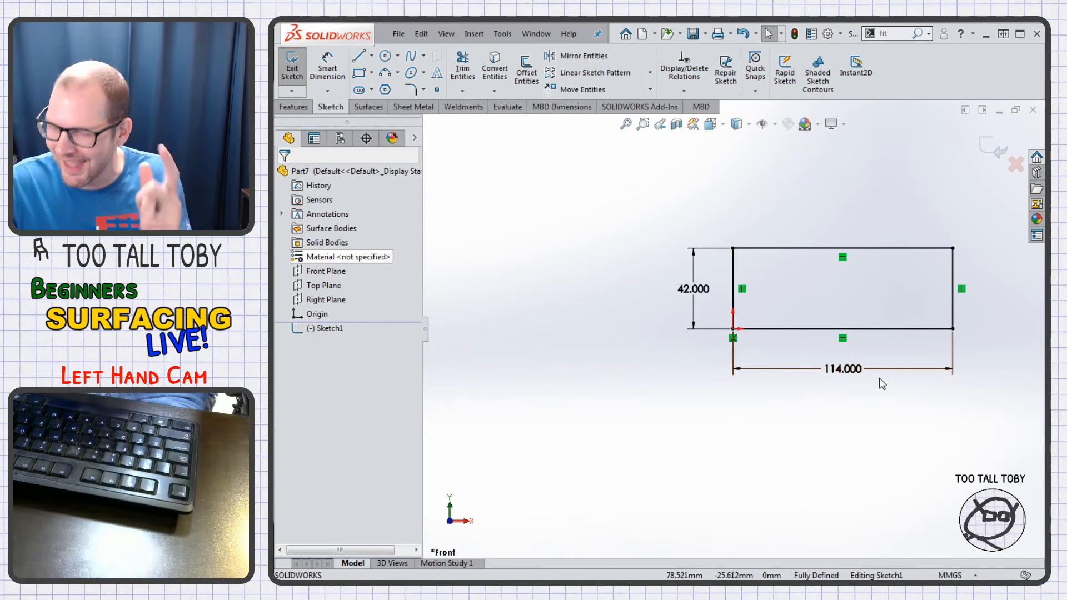
- Open the rectangle's height dimension and accept its existing value
{"action": "scroll", "coordinate": [880, 281], "scroll_direction": "down", "scroll_amount": 2}
{"action": "scroll", "coordinate": [806, 292], "scroll_direction": "up", "scroll_amount": 2}
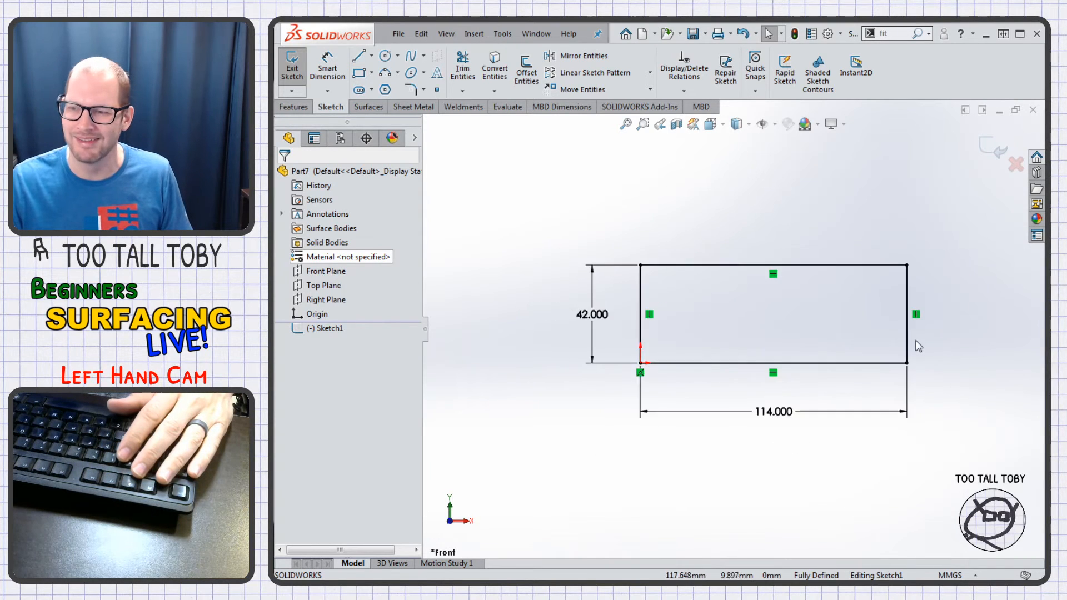
{"action": "scroll", "coordinate": [733, 303], "scroll_direction": "down", "scroll_amount": 2}
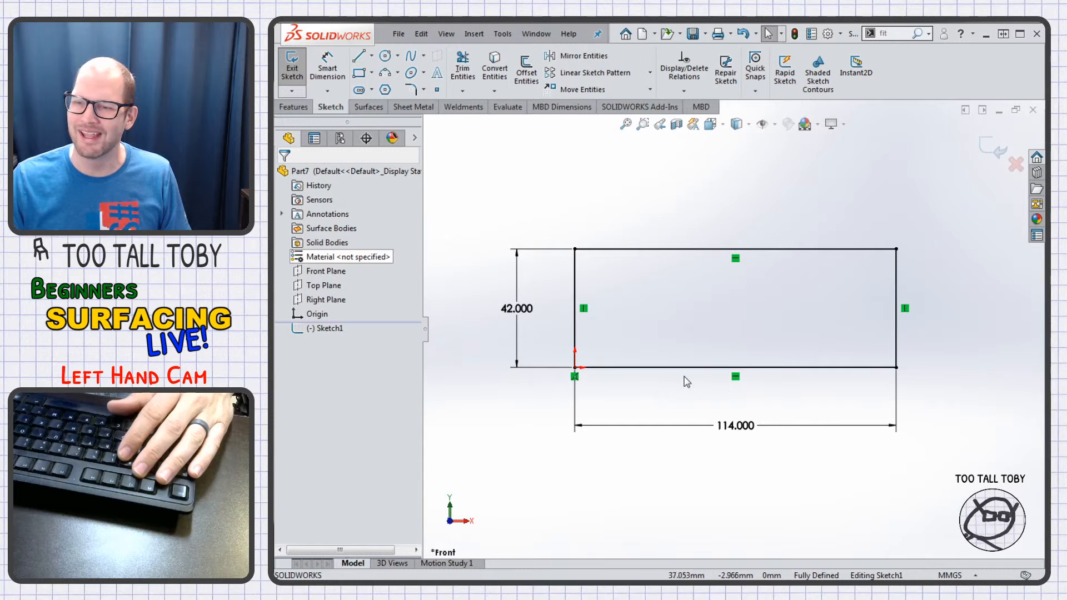
{"action": "double_click", "coordinate": [528, 310]}
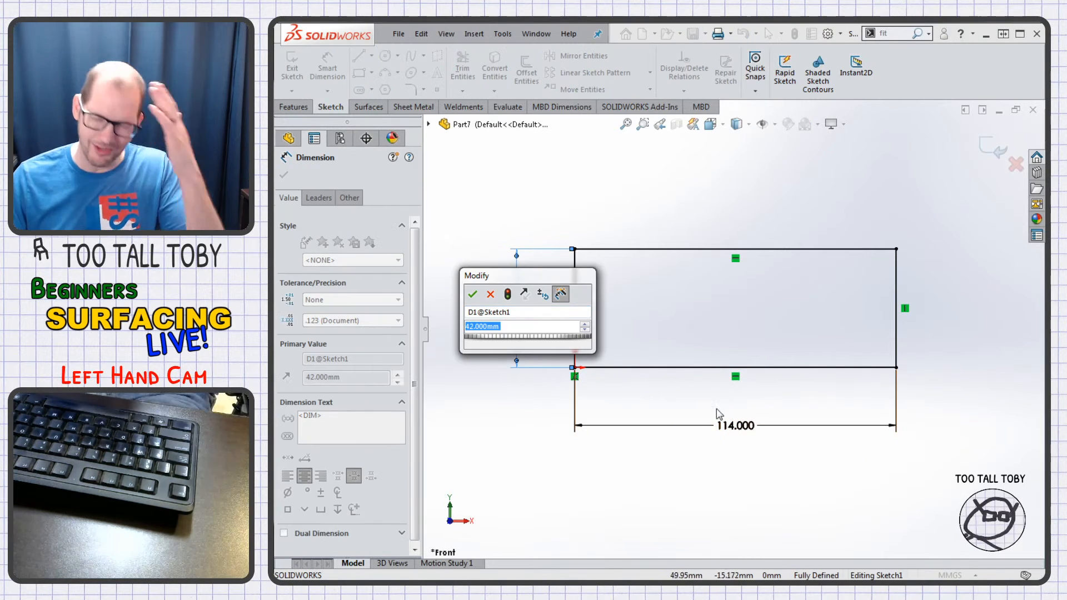
{"action": "key", "text": "Return"}
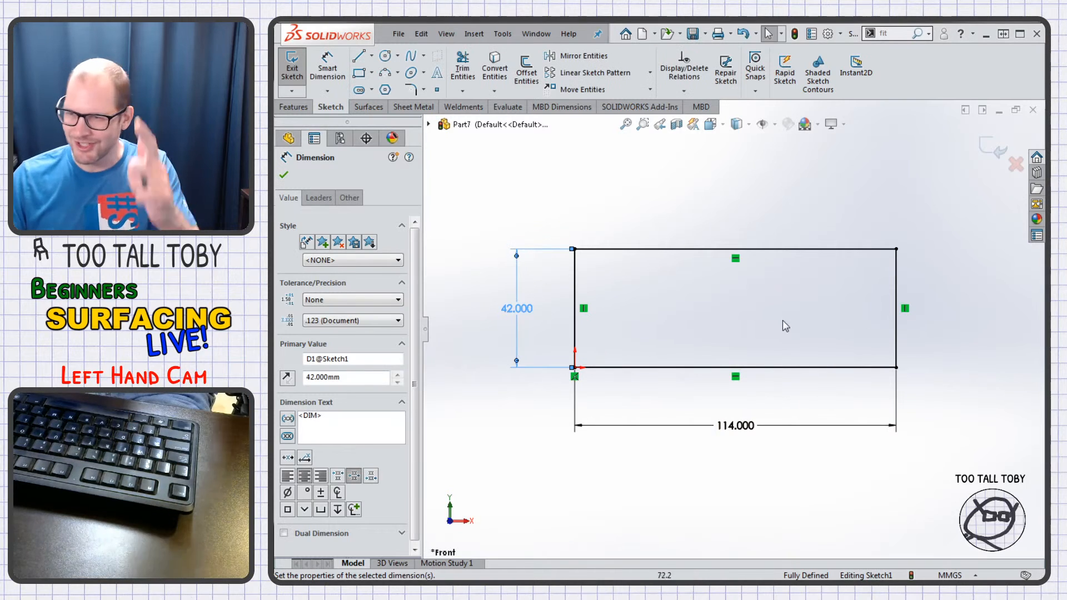
- Check the mouse reference slide for the overall length, set the rectangle's length to 116 mm and exit the sketch
{"action": "key", "text": "Escape"}
{"action": "key", "text": "f"}
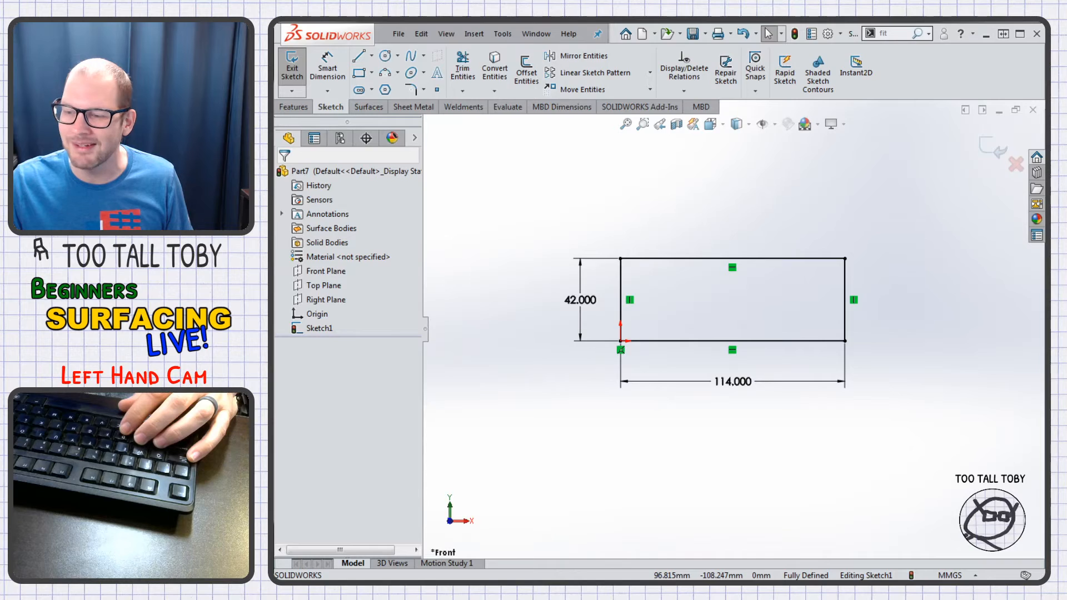
{"action": "key", "text": "alt+Tab"}
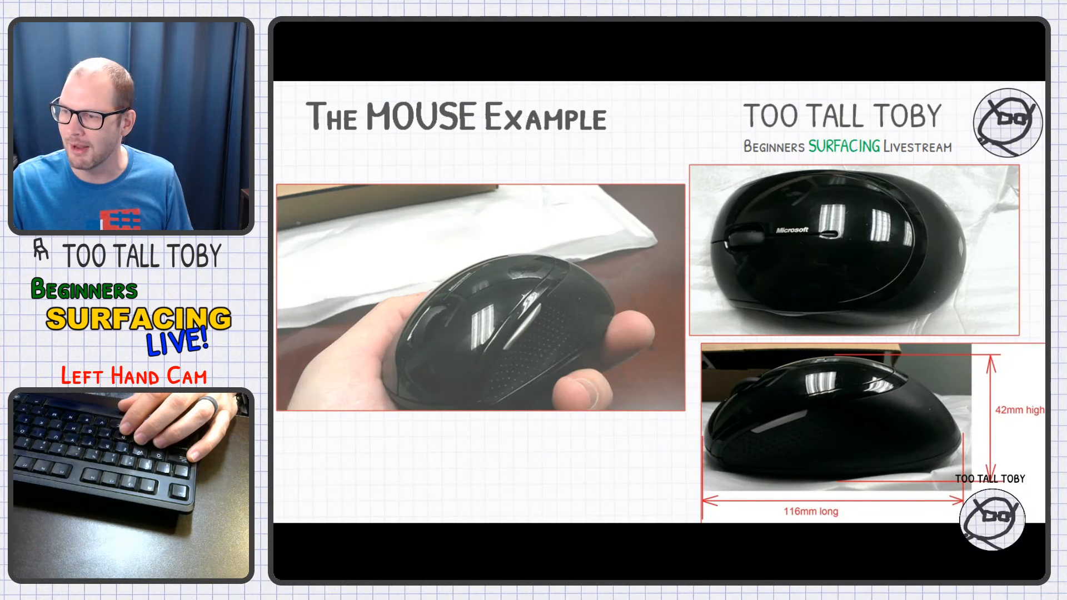
{"action": "key", "text": "alt+Tab"}
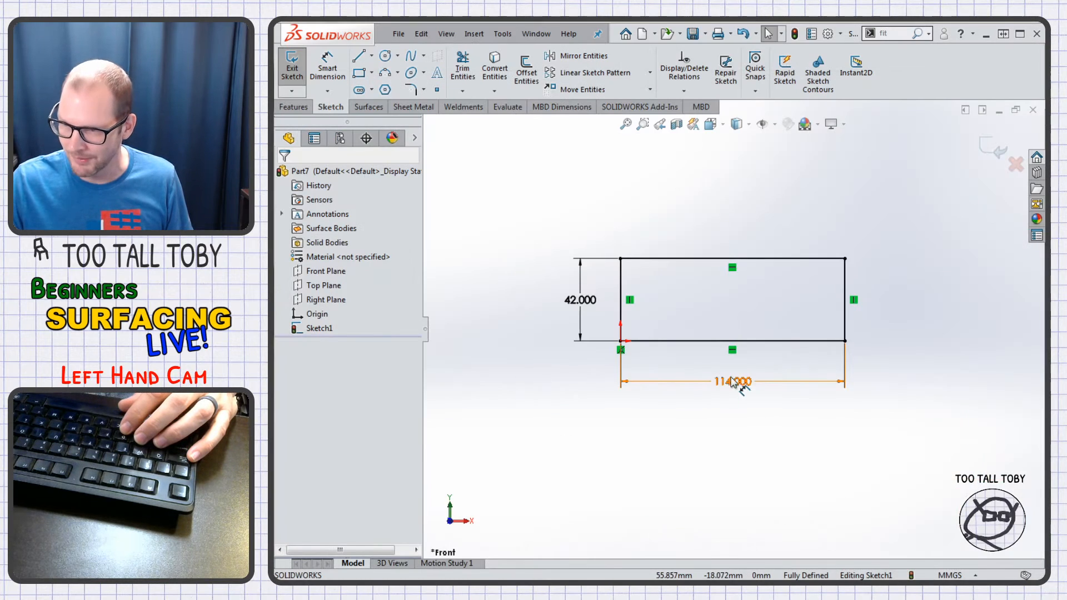
{"action": "double_click", "coordinate": [734, 382]}
{"action": "type", "text": "116"}
{"action": "key", "text": "Return"}
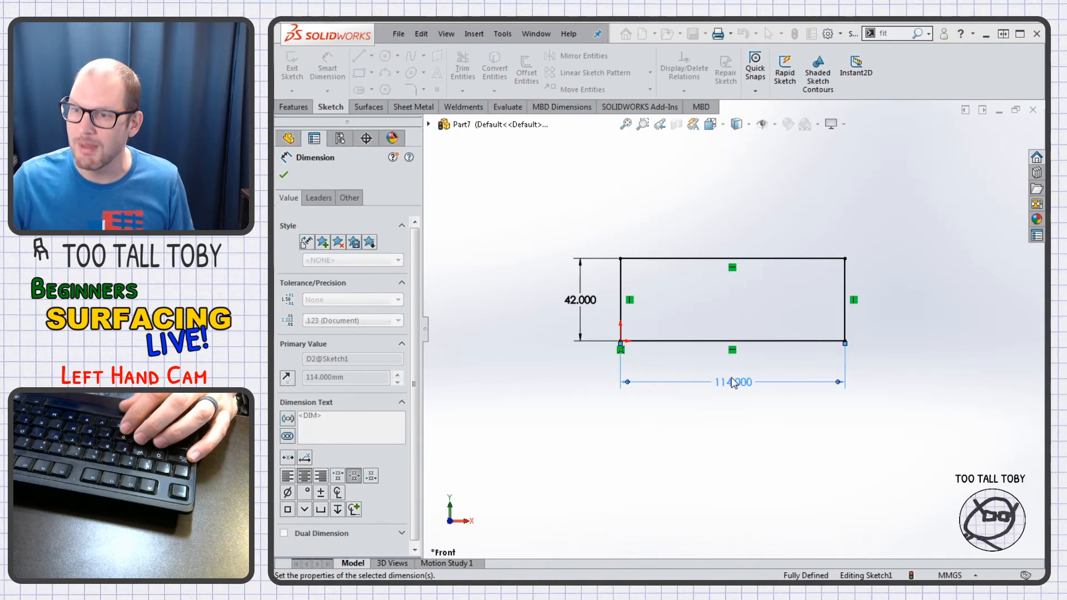
{"action": "key", "text": "Escape"}
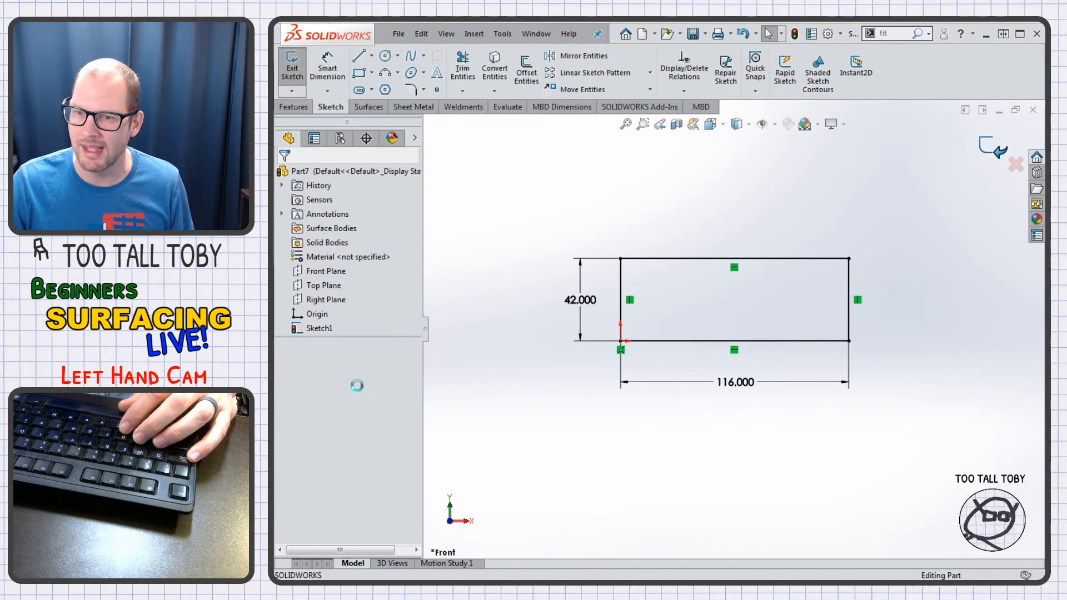
- Change the rectangle sketch's color to red
{"action": "right_click", "coordinate": [314, 328]}
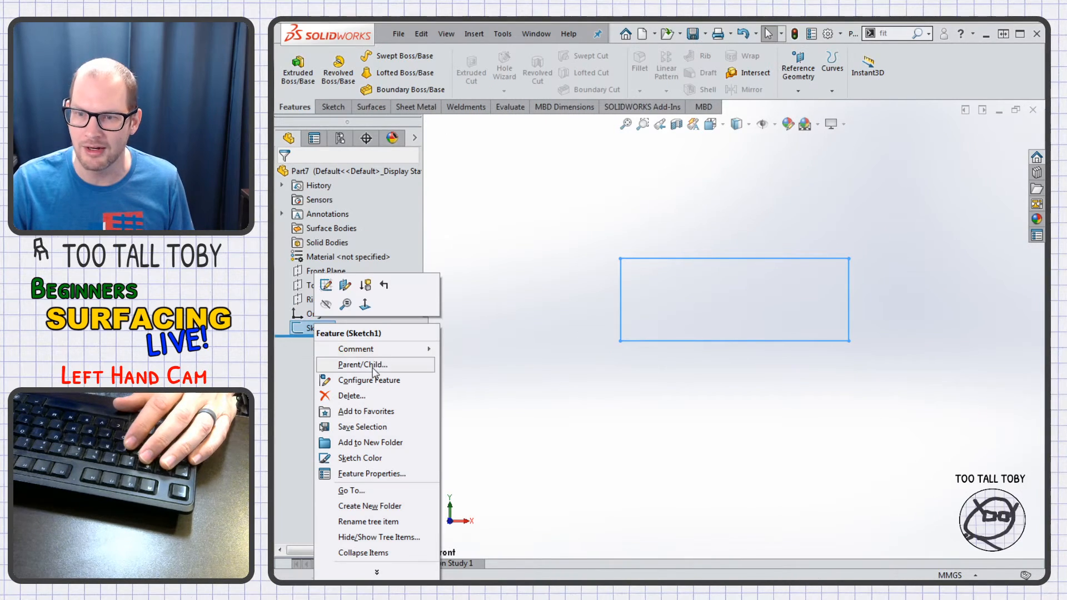
{"action": "left_click", "coordinate": [360, 458]}
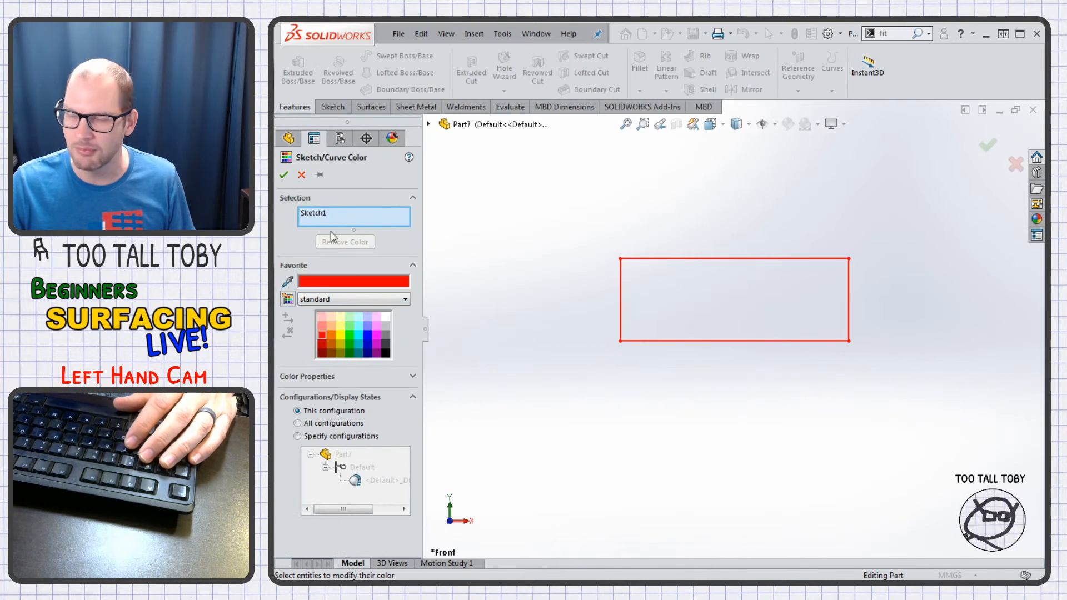
{"action": "left_click", "coordinate": [284, 175]}
- Rename the rectangle sketch as FRONT VIEW LAYOUT
{"action": "left_click", "coordinate": [340, 271]}
{"action": "left_click", "coordinate": [324, 328]}
{"action": "key", "text": "F2"}
{"action": "type", "text": "FRONT VIEW LO"}
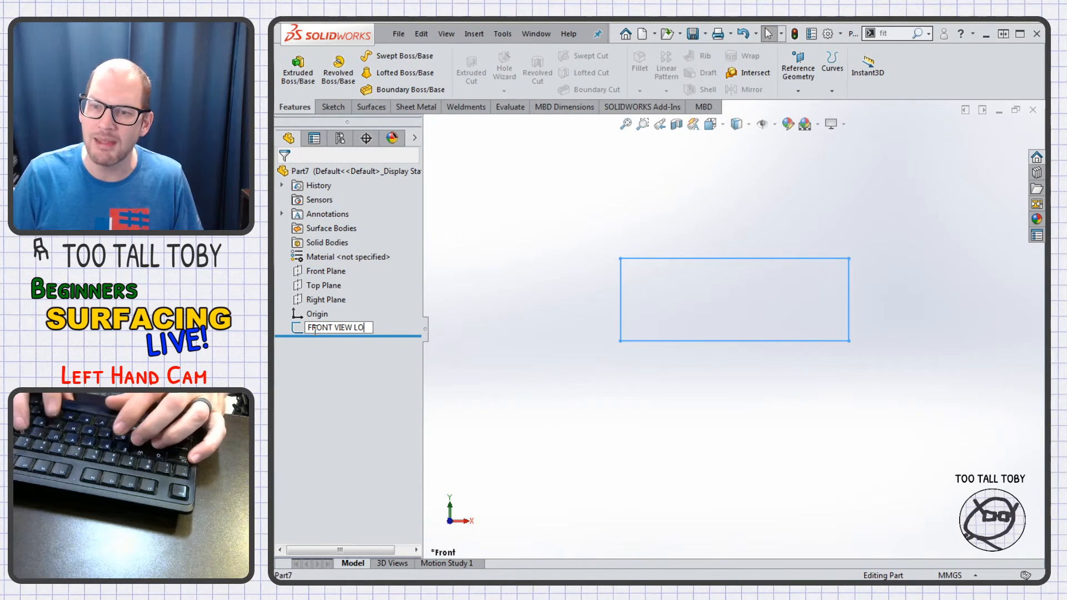
{"action": "key", "text": "BackSpace"}
{"action": "type", "text": "AY"}
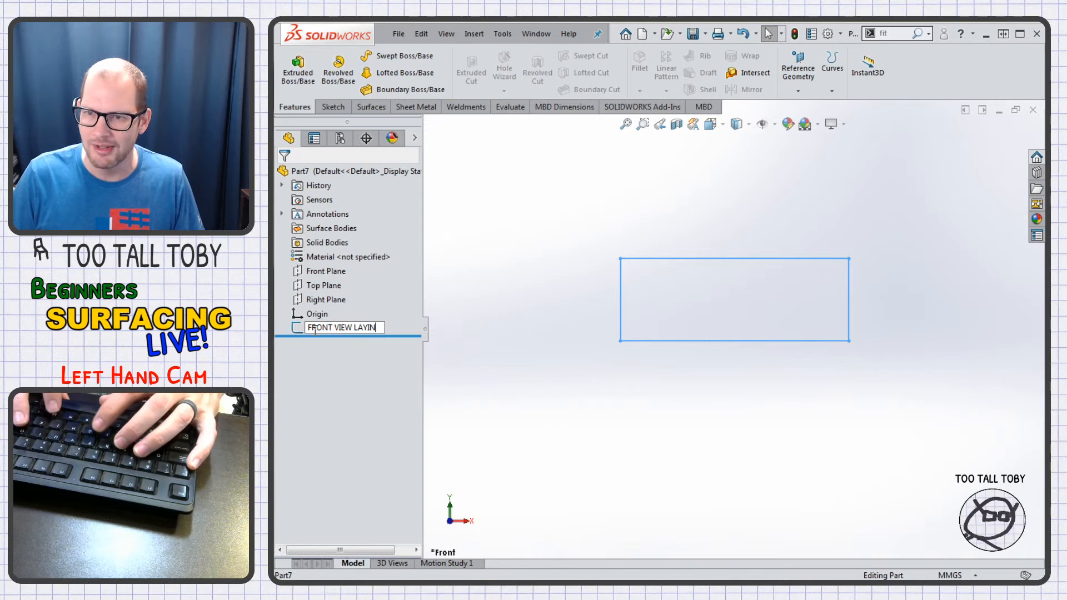
{"action": "type", "text": "OUT"}
{"action": "key", "text": "Return"}
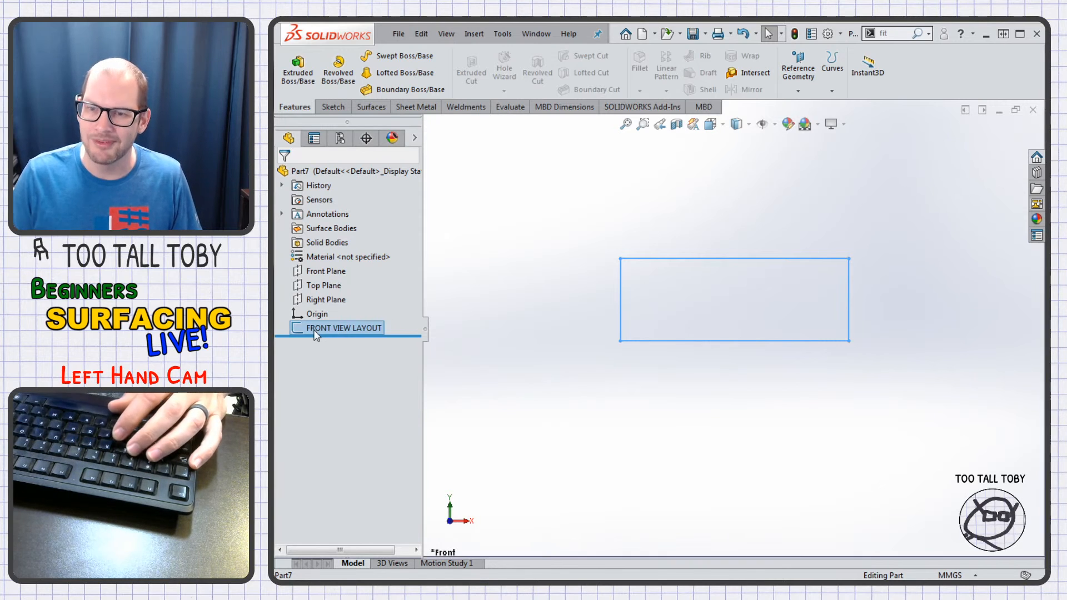
{"action": "left_click", "coordinate": [464, 386]}
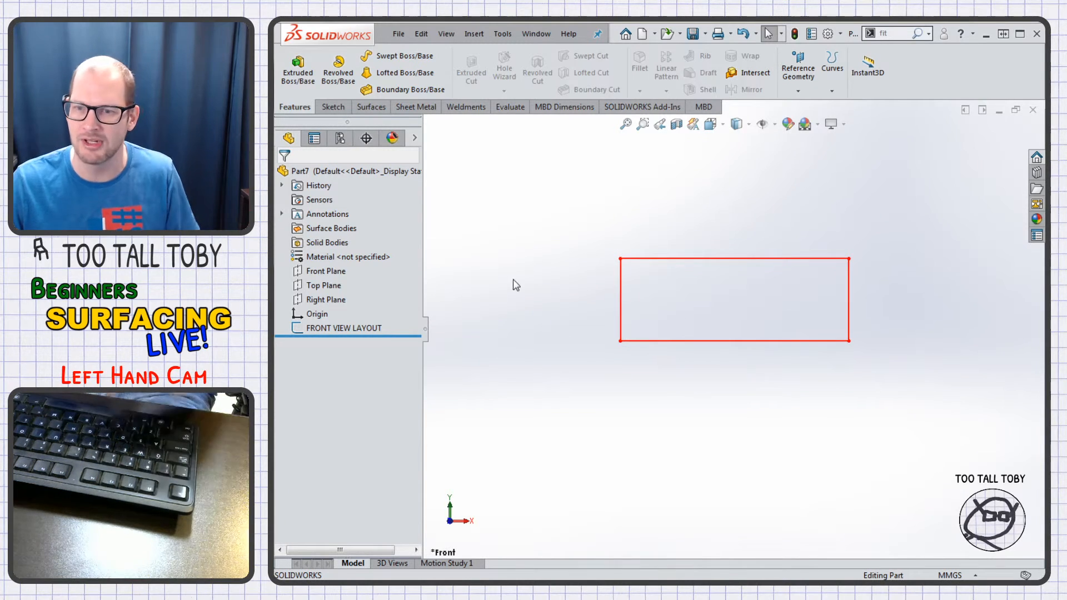
- Start a sketch on the Front Plane and insert the sketch picture SWW2018-MOUSE FRONT Image.png from the 7554-Beginners Surfacing for Beginners folder
{"action": "left_click", "coordinate": [322, 271]}
{"action": "left_click", "coordinate": [334, 263]}
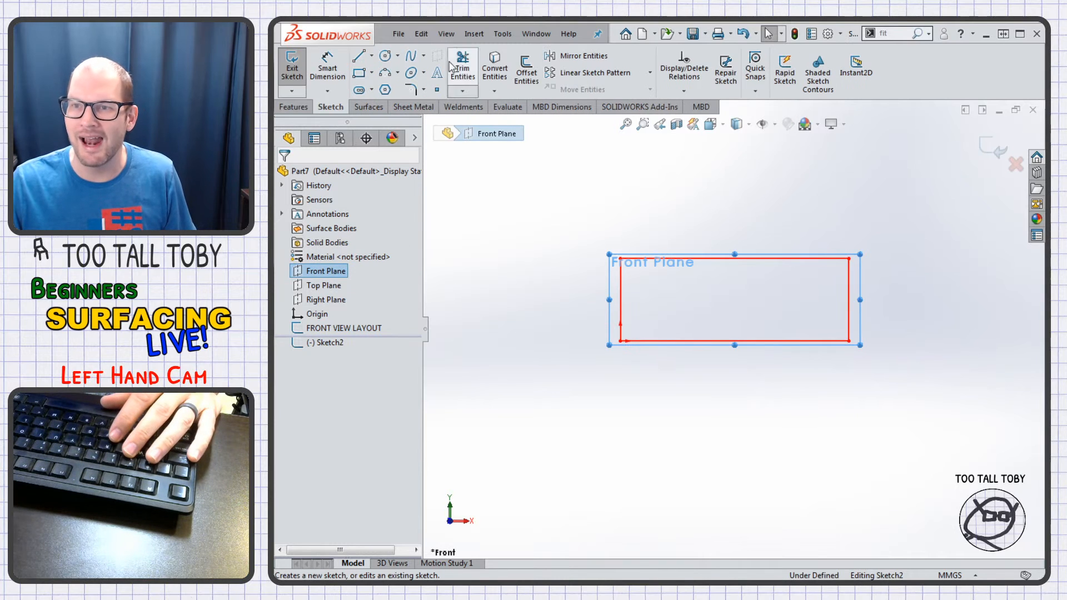
{"action": "left_click", "coordinate": [474, 34]}
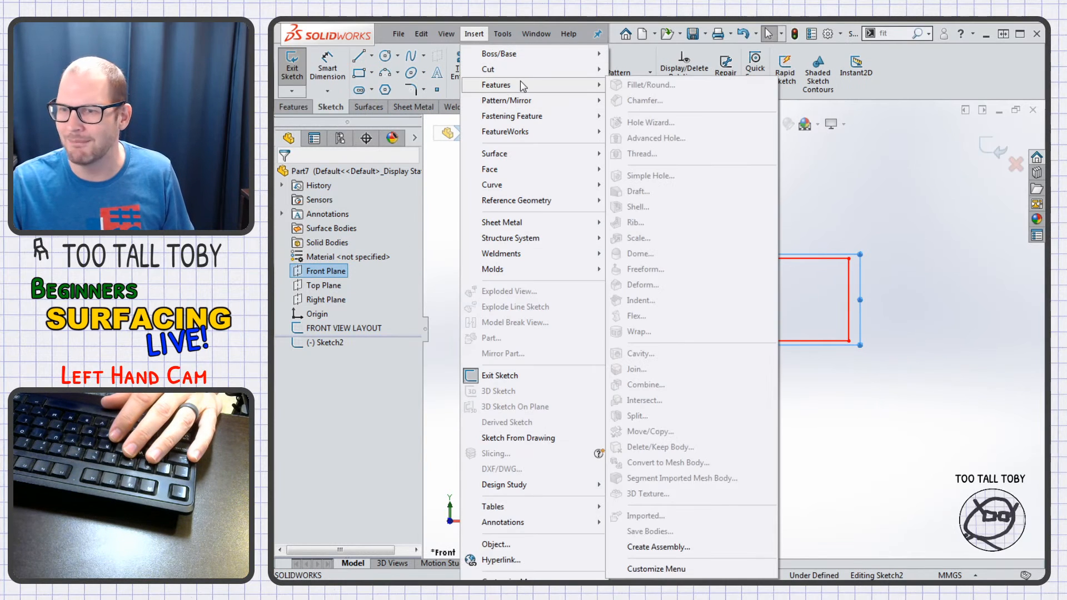
{"action": "mouse_move", "coordinate": [501, 34]}
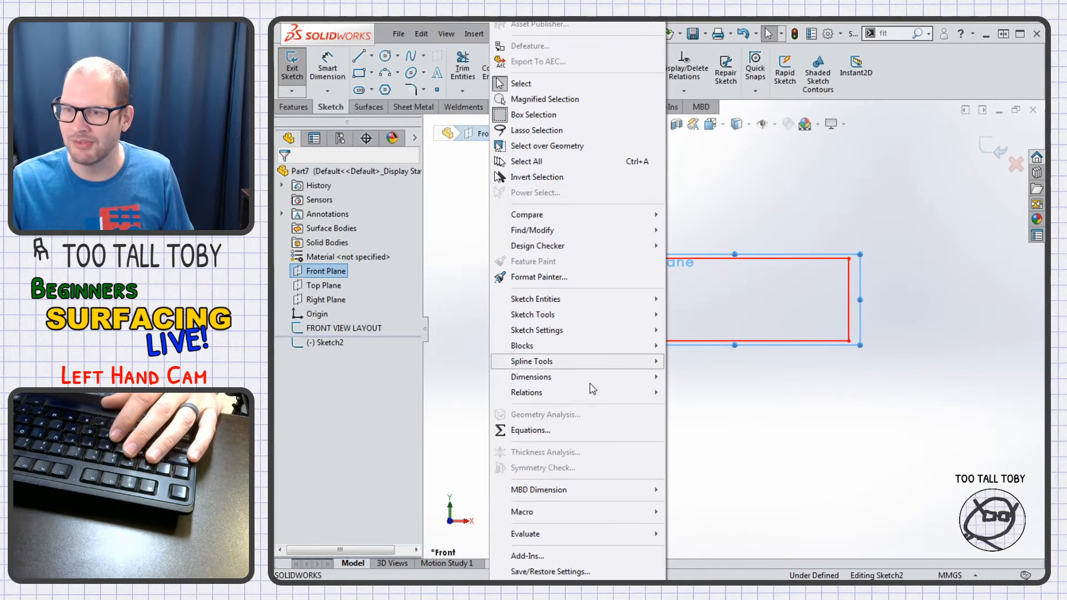
{"action": "mouse_move", "coordinate": [576, 323]}
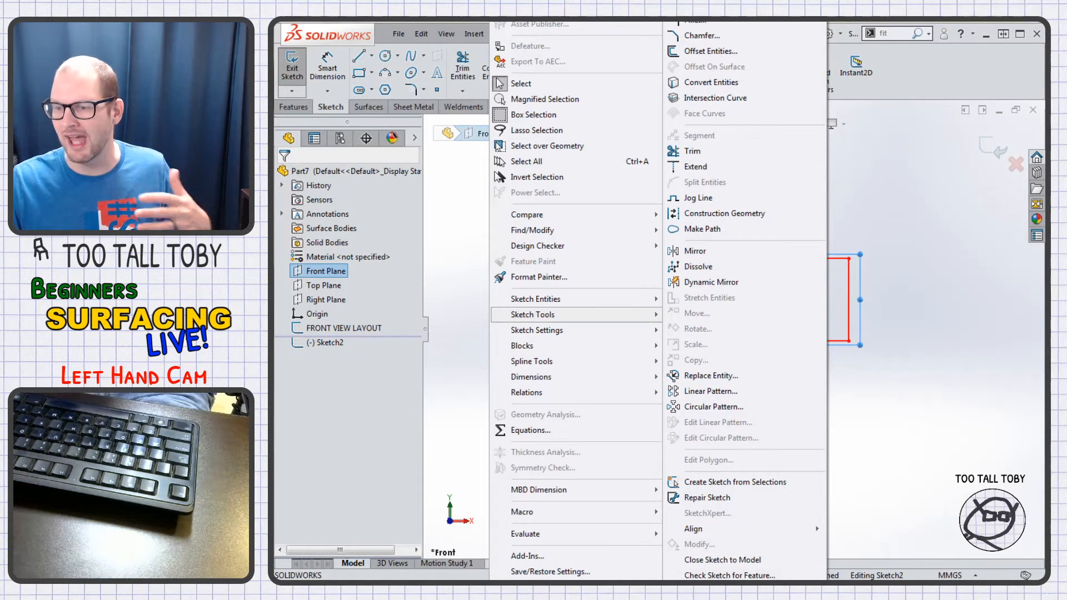
{"action": "mouse_move", "coordinate": [729, 577]}
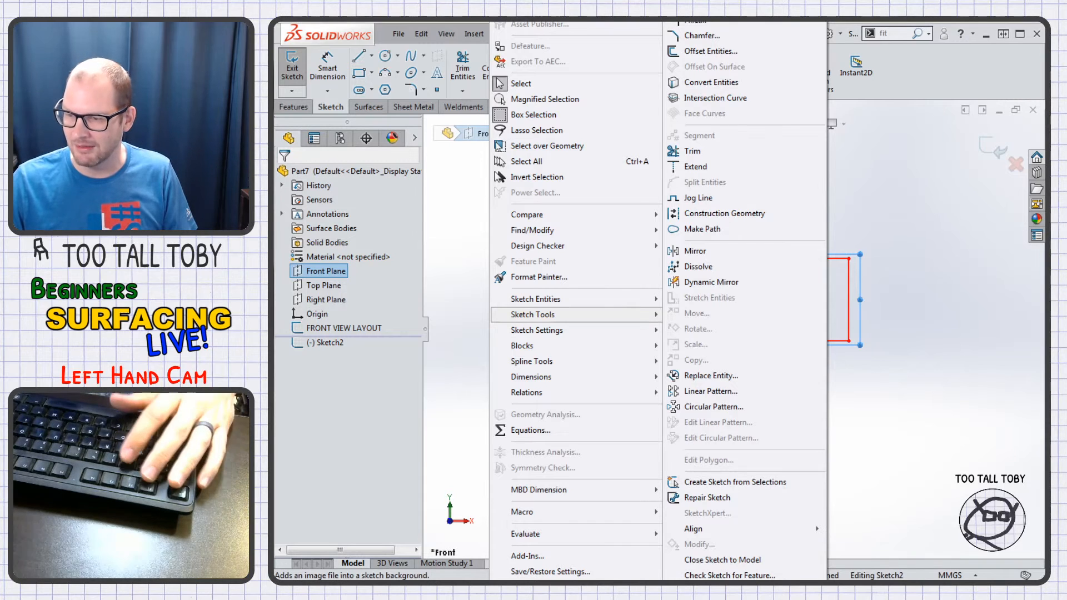
{"action": "left_click", "coordinate": [711, 590]}
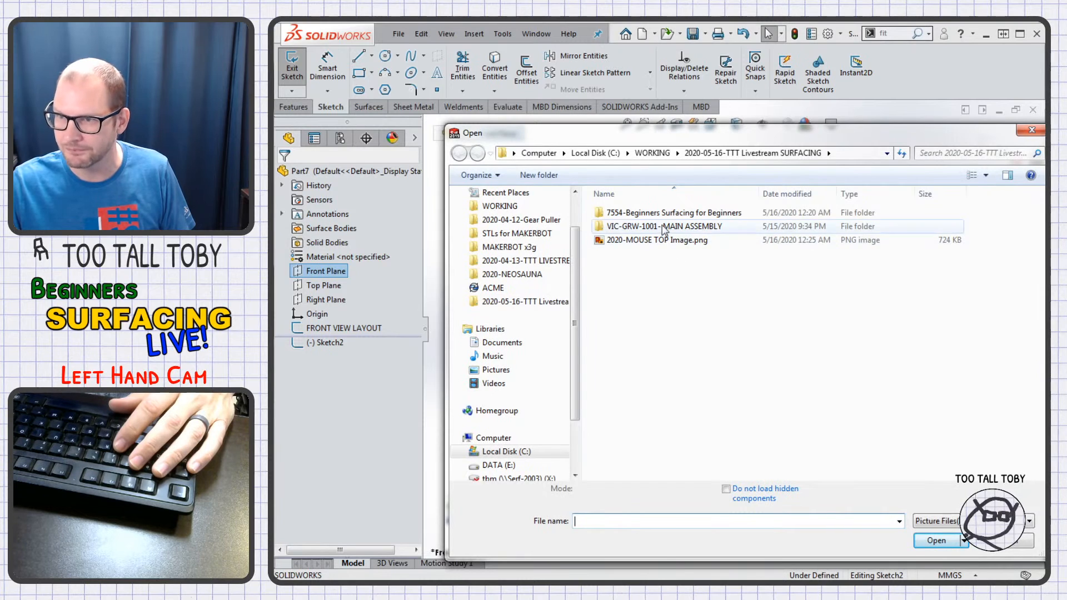
{"action": "double_click", "coordinate": [669, 213]}
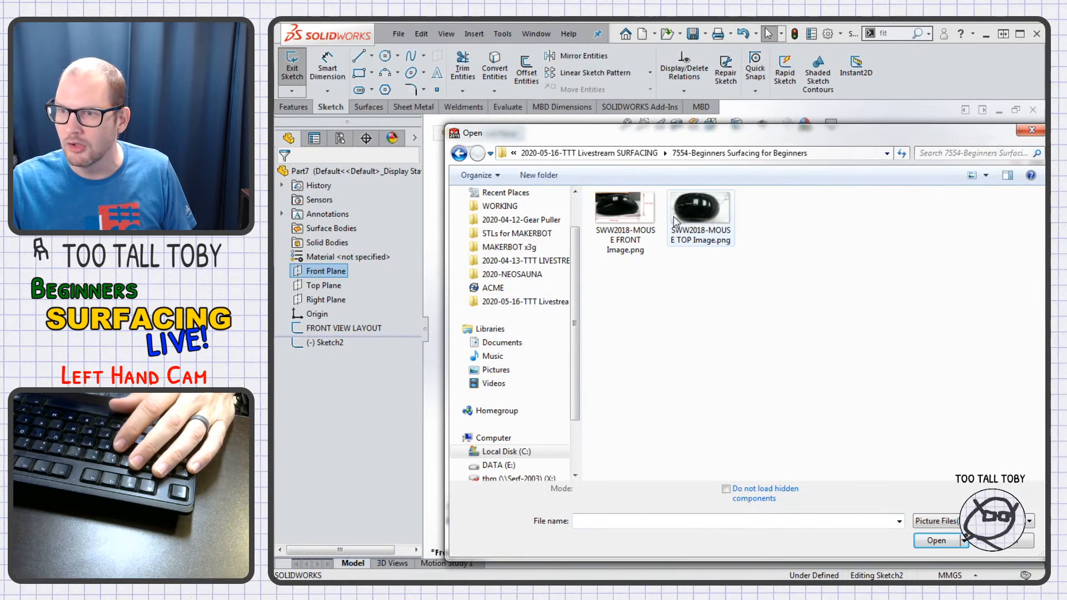
{"action": "double_click", "coordinate": [617, 228]}
{"action": "scroll", "coordinate": [656, 407], "scroll_direction": "down", "scroll_amount": 5}
{"action": "scroll", "coordinate": [762, 280], "scroll_direction": "up", "scroll_amount": 8}
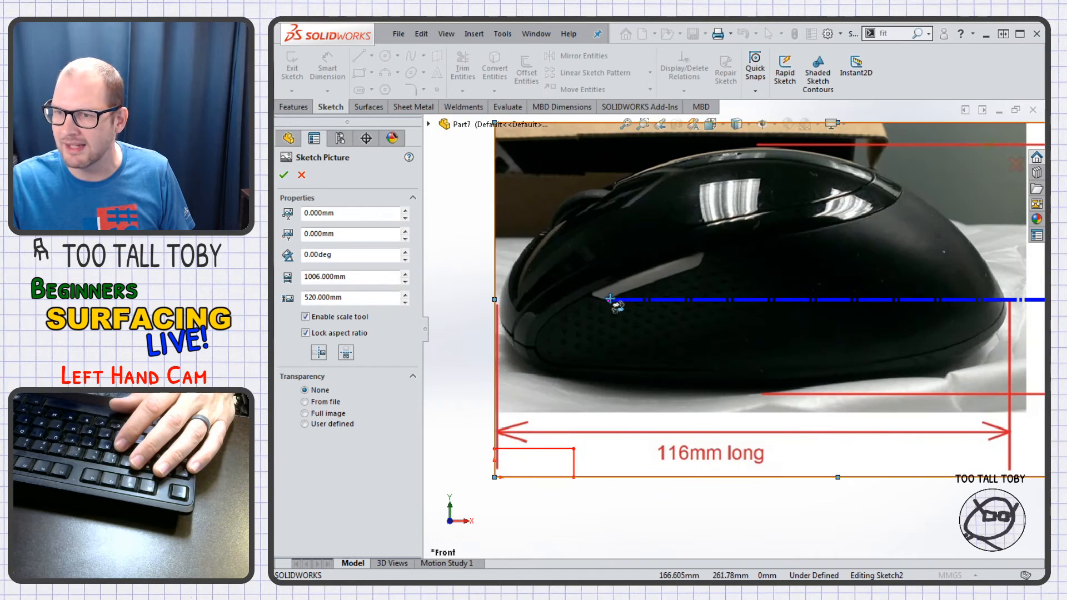
- Span the picture's scale line across its 116mm long dimension and set the line's length to 116 mm
{"action": "scroll", "coordinate": [733, 330], "scroll_direction": "down", "scroll_amount": 3}
{"action": "left_click", "coordinate": [335, 321]}
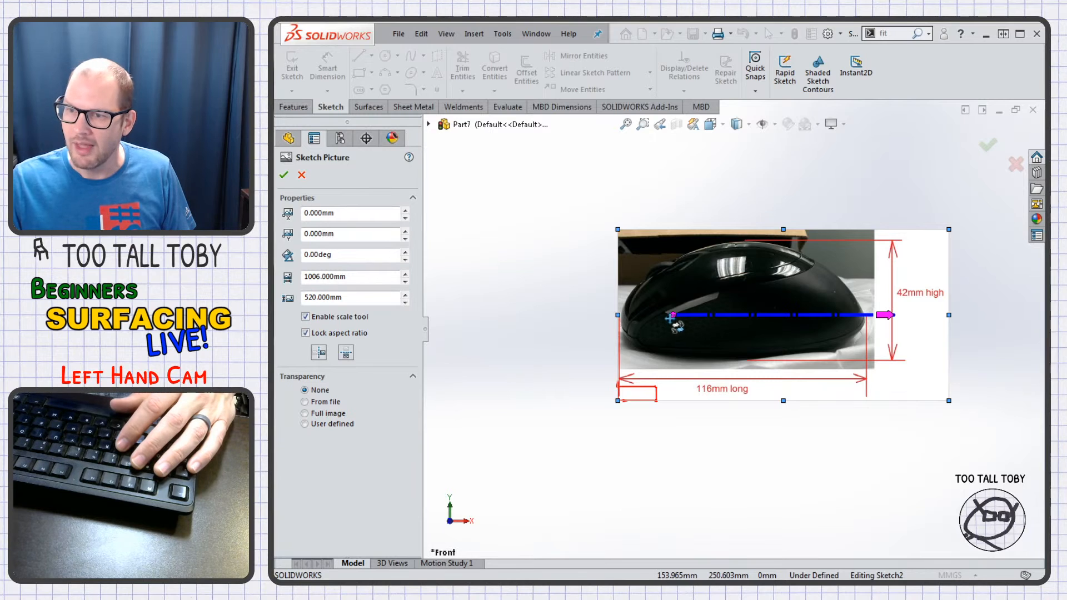
{"action": "left_click_drag", "start_coordinate": [671, 316], "coordinate": [639, 317]}
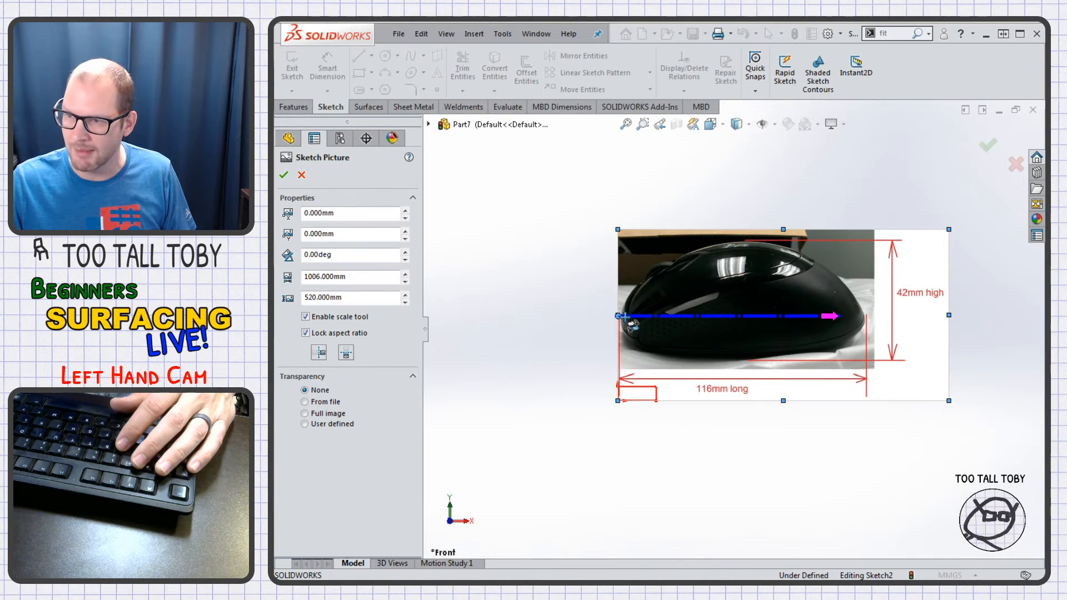
{"action": "left_click_drag", "start_coordinate": [836, 317], "coordinate": [859, 318]}
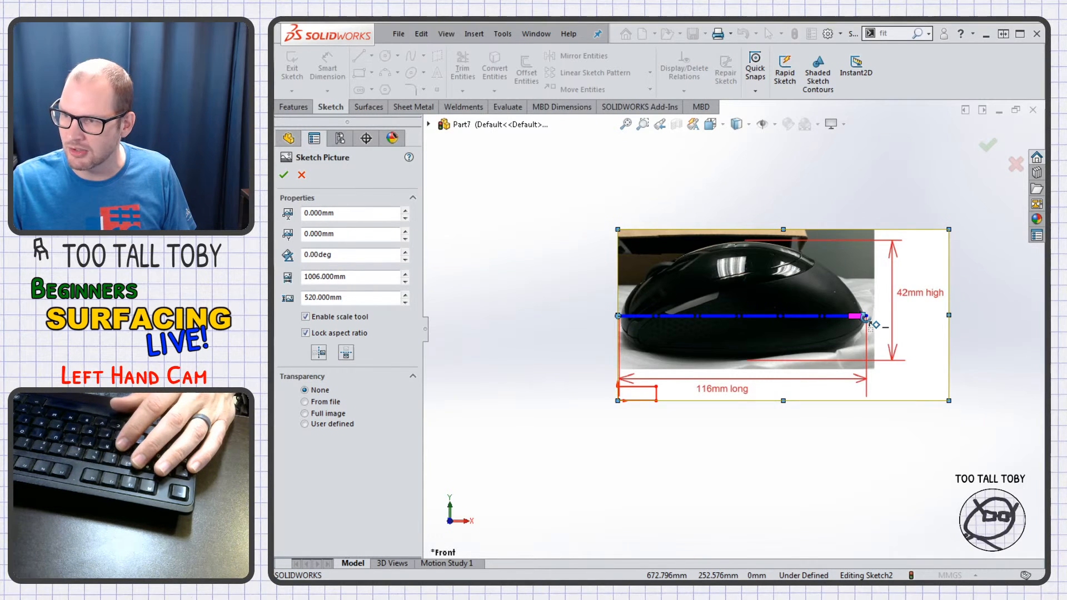
{"action": "double_click", "coordinate": [866, 317]}
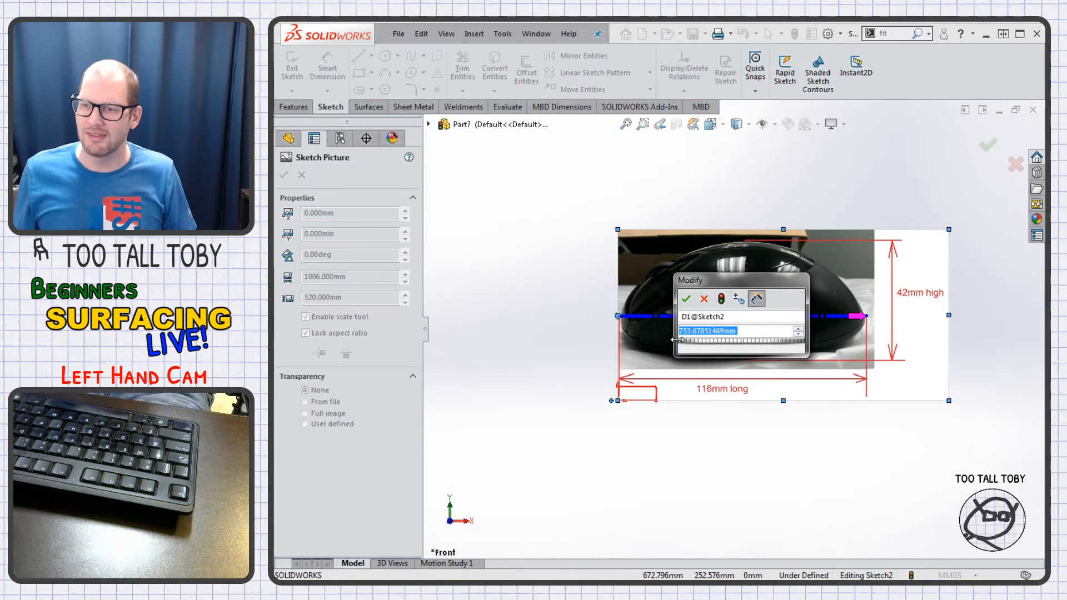
{"action": "mouse_move", "coordinate": [680, 346]}
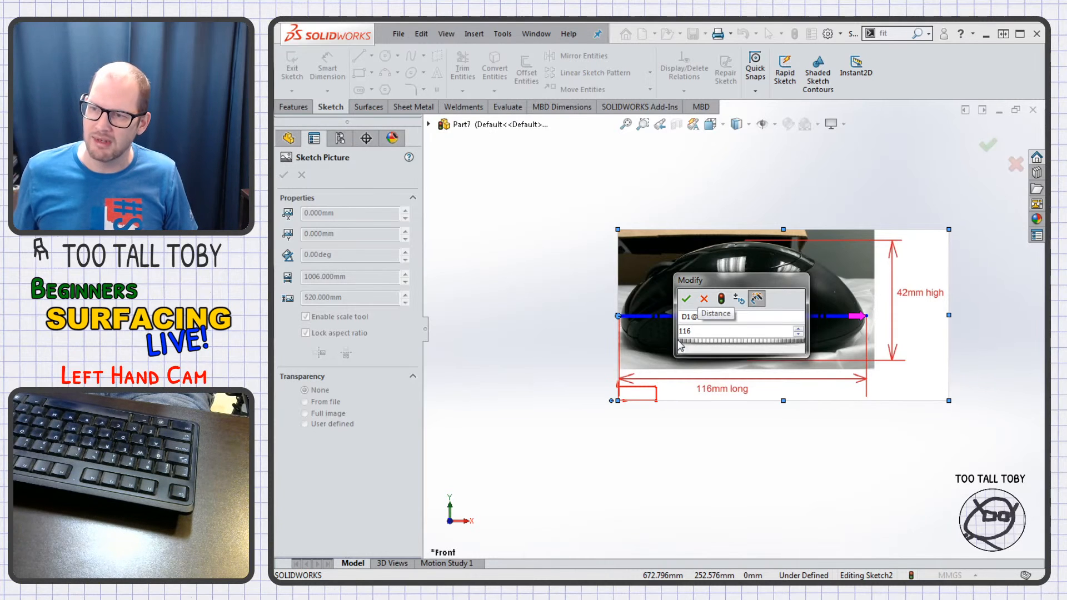
{"action": "key", "text": "Return"}
- Move the scaled mouse picture down over the front view layout rectangle
{"action": "scroll", "coordinate": [675, 309], "scroll_direction": "up", "scroll_amount": 7}
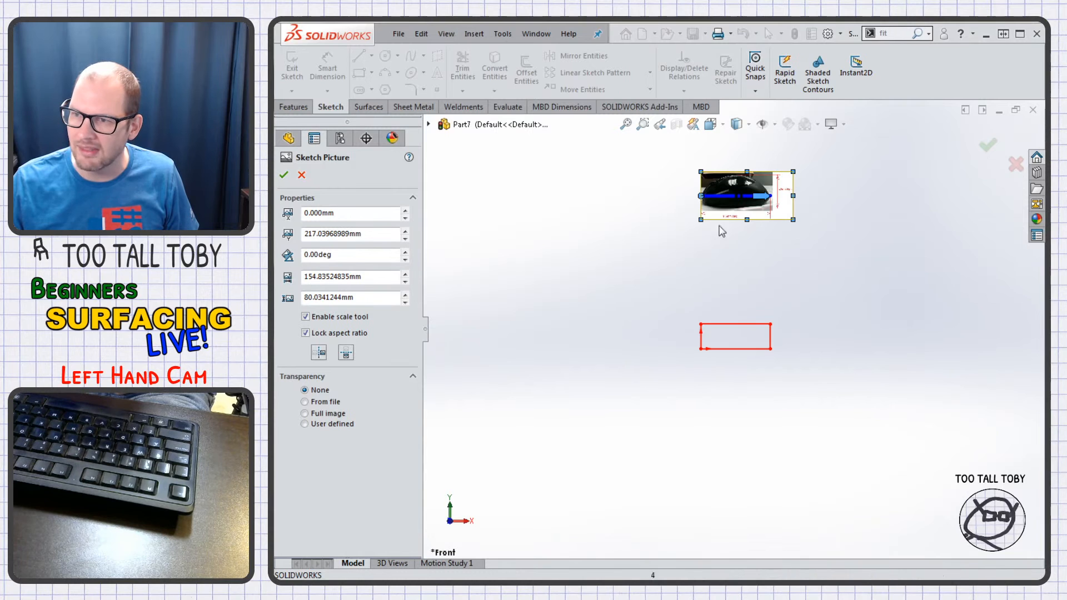
{"action": "mouse_move", "coordinate": [746, 206]}
{"action": "left_mouse_down"}
{"action": "mouse_move", "coordinate": [746, 365]}
{"action": "mouse_move", "coordinate": [746, 345]}
{"action": "left_mouse_up"}
{"action": "scroll", "coordinate": [745, 345], "scroll_direction": "down", "scroll_amount": 8}
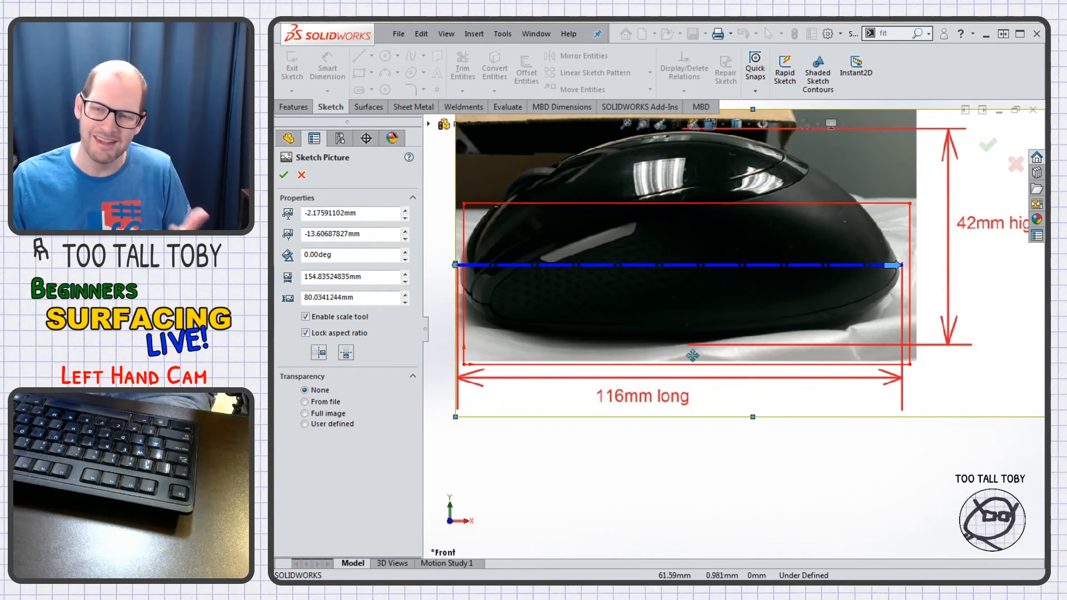
{"action": "scroll", "coordinate": [697, 368], "scroll_direction": "up", "scroll_amount": 3}
- Turn off the scale tool, align the picture with the rectangle's origin corner and resize it proportionally to about 126 mm wide
{"action": "left_click", "coordinate": [305, 317]}
{"action": "left_click_drag", "start_coordinate": [740, 366], "coordinate": [742, 376]}
{"action": "mouse_move", "coordinate": [920, 211]}
{"action": "left_mouse_down"}
{"action": "mouse_move", "coordinate": [945, 192]}
{"action": "mouse_move", "coordinate": [842, 258]}
{"action": "left_mouse_up"}
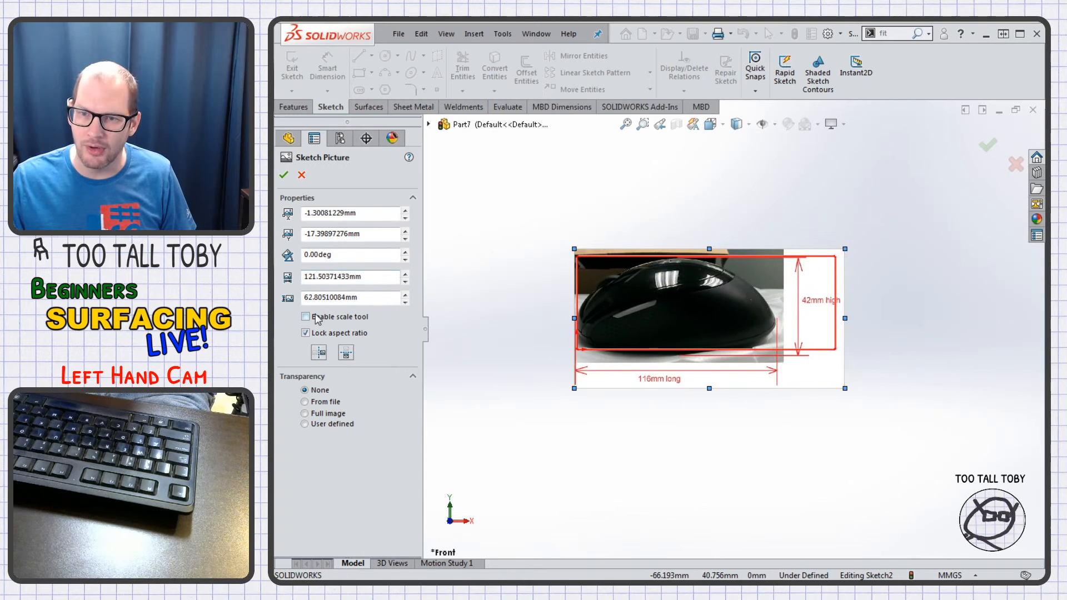
{"action": "left_click_drag", "start_coordinate": [845, 250], "coordinate": [864, 238]}
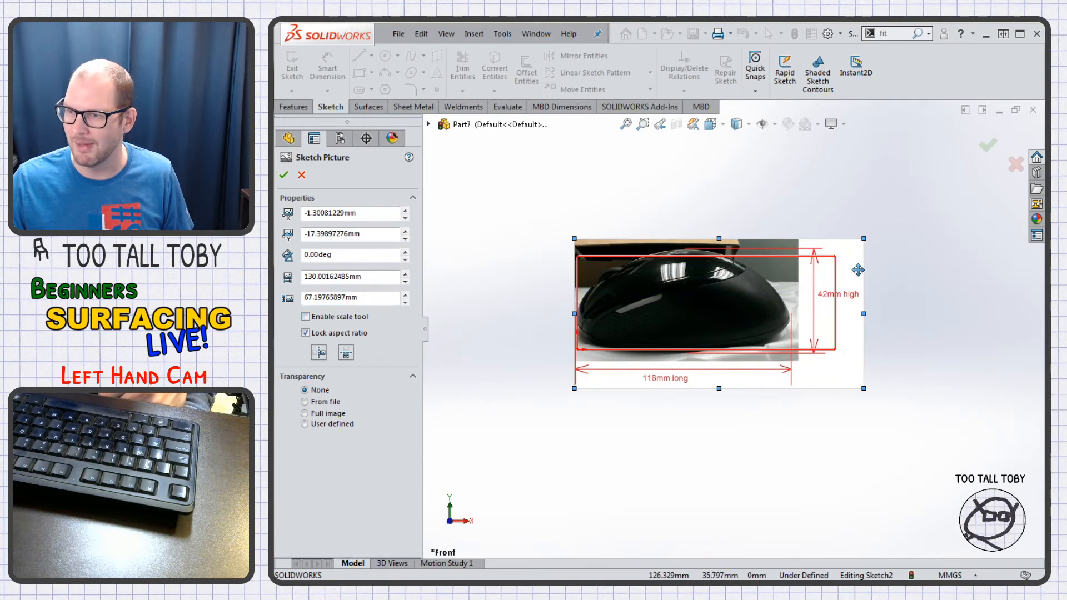
{"action": "left_click_drag", "start_coordinate": [852, 276], "coordinate": [851, 279]}
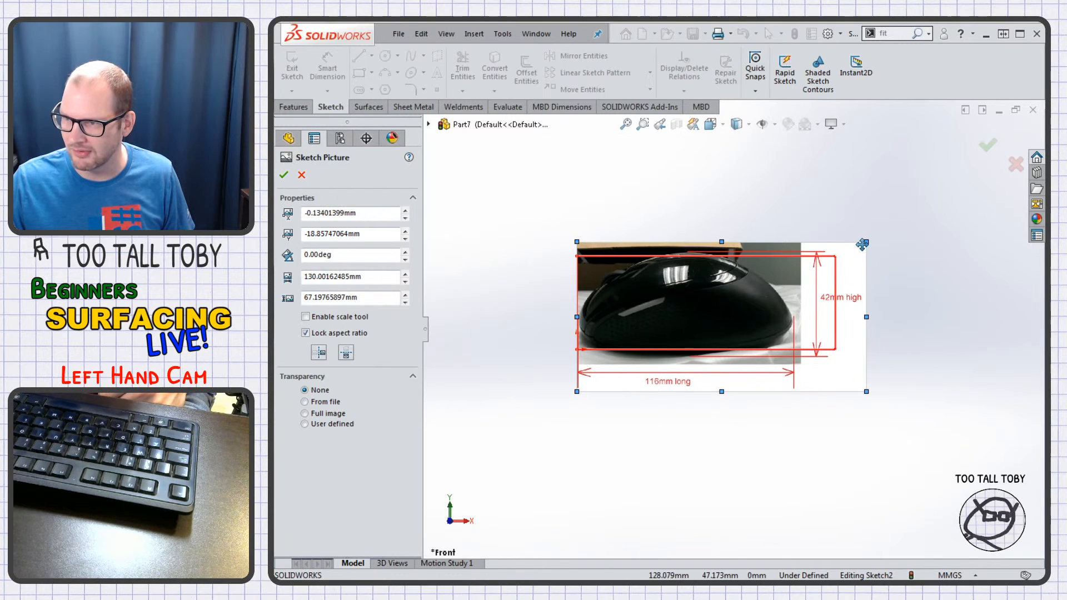
{"action": "left_click_drag", "start_coordinate": [866, 243], "coordinate": [856, 252]}
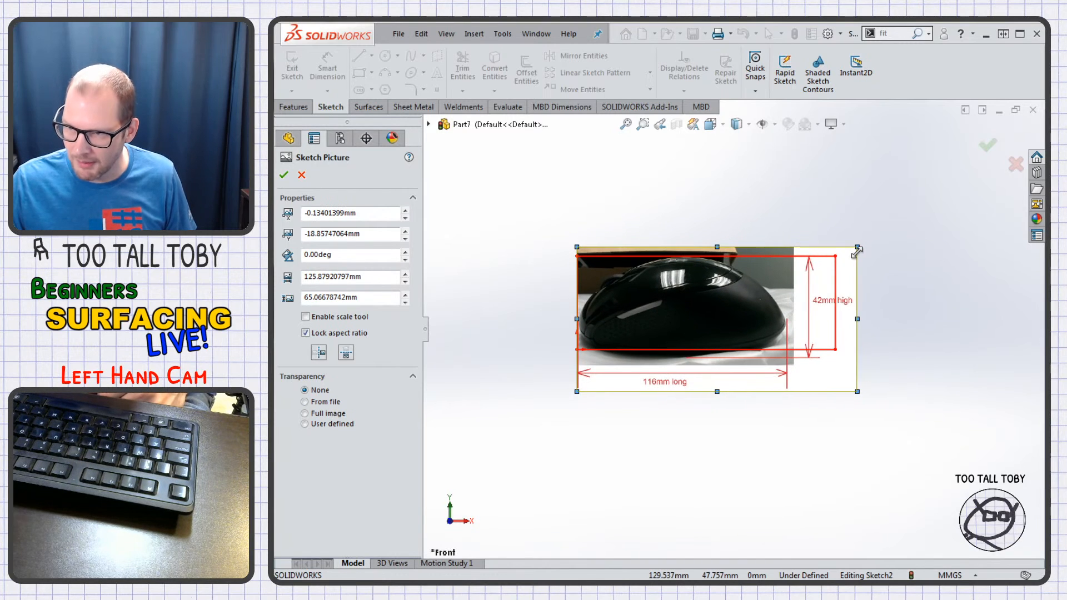
- Unlock the aspect ratio and stretch the front picture over the layout rectangle to about 155 mm wide and 75 mm high
{"action": "scroll", "coordinate": [758, 312], "scroll_direction": "down", "scroll_amount": 3}
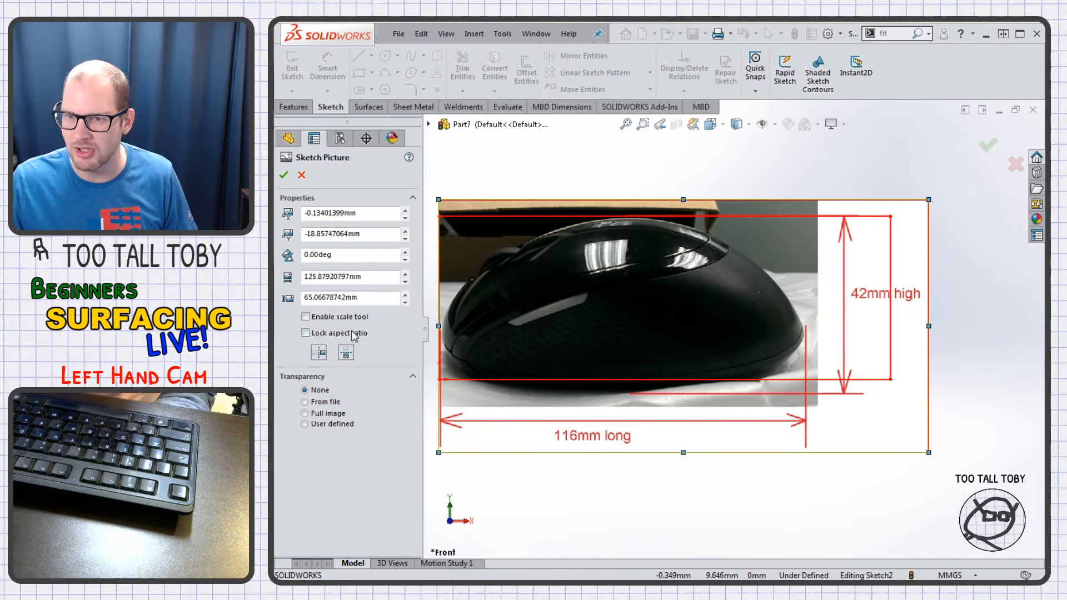
{"action": "mouse_move", "coordinate": [684, 451]}
{"action": "left_mouse_down"}
{"action": "mouse_move", "coordinate": [685, 432]}
{"action": "mouse_move", "coordinate": [685, 440]}
{"action": "mouse_move", "coordinate": [698, 434]}
{"action": "mouse_move", "coordinate": [684, 436]}
{"action": "left_mouse_up"}
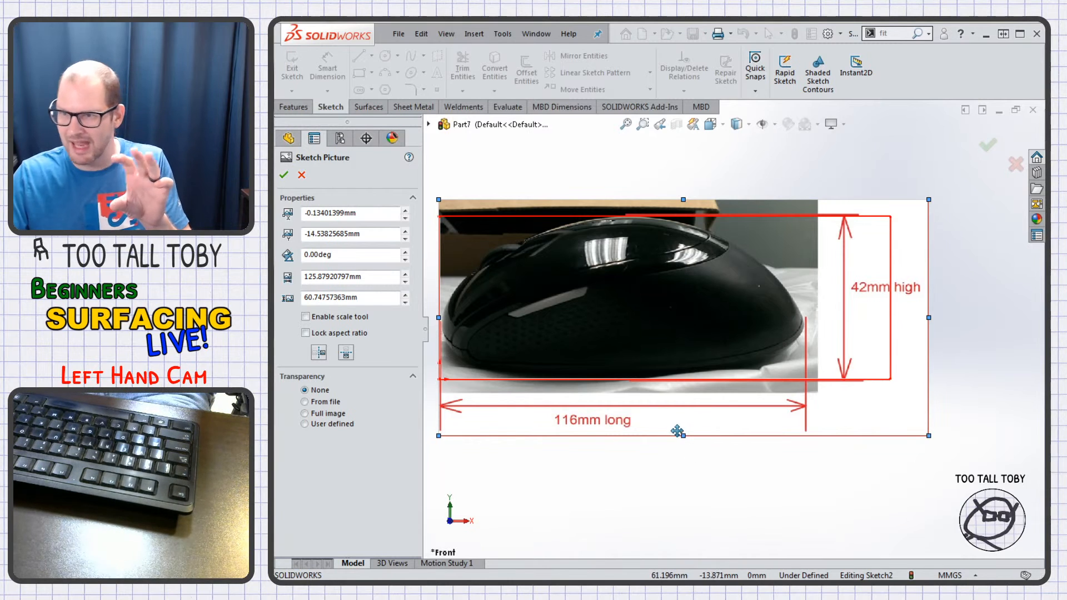
{"action": "left_click_drag", "start_coordinate": [669, 428], "coordinate": [664, 440]}
{"action": "mouse_move", "coordinate": [928, 224]}
{"action": "left_mouse_down"}
{"action": "mouse_move", "coordinate": [950, 184]}
{"action": "mouse_move", "coordinate": [1034, 188]}
{"action": "mouse_move", "coordinate": [1044, 199]}
{"action": "left_mouse_up"}
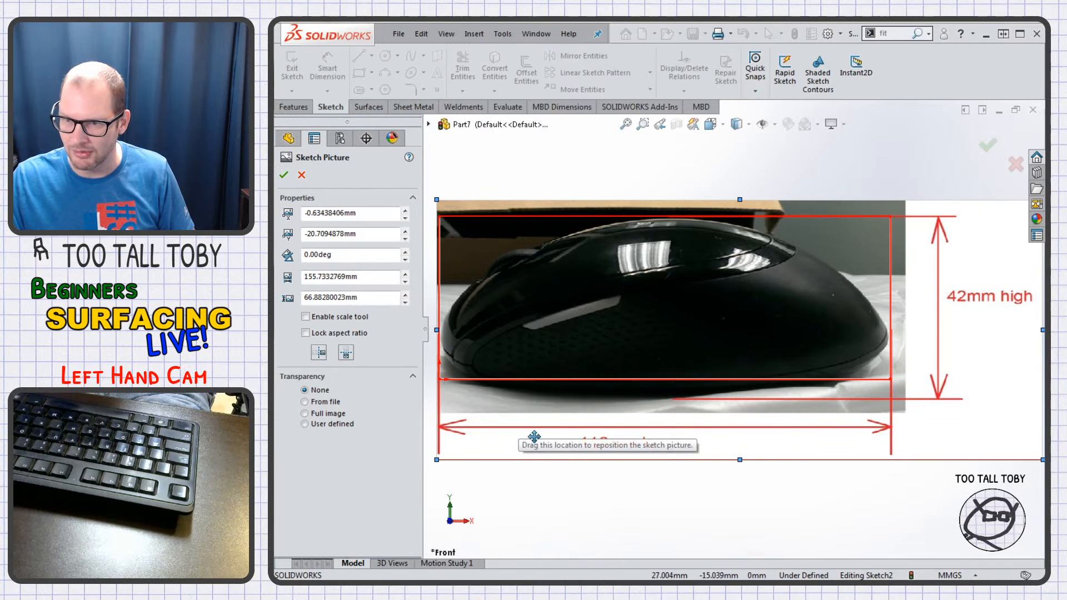
{"action": "left_click_drag", "start_coordinate": [741, 459], "coordinate": [740, 497]}
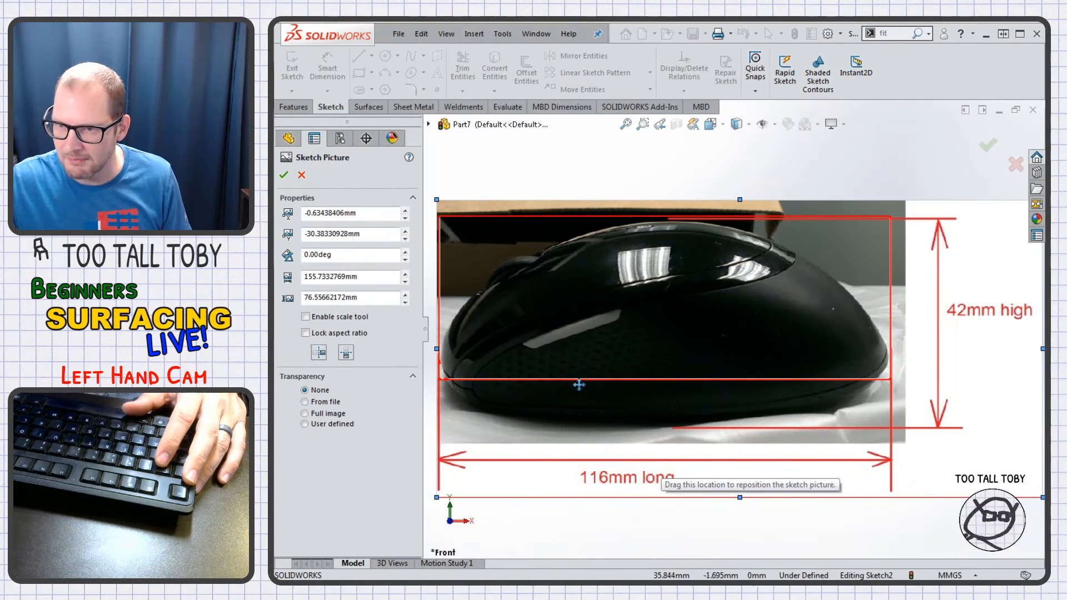
{"action": "left_click_drag", "start_coordinate": [549, 420], "coordinate": [549, 412]}
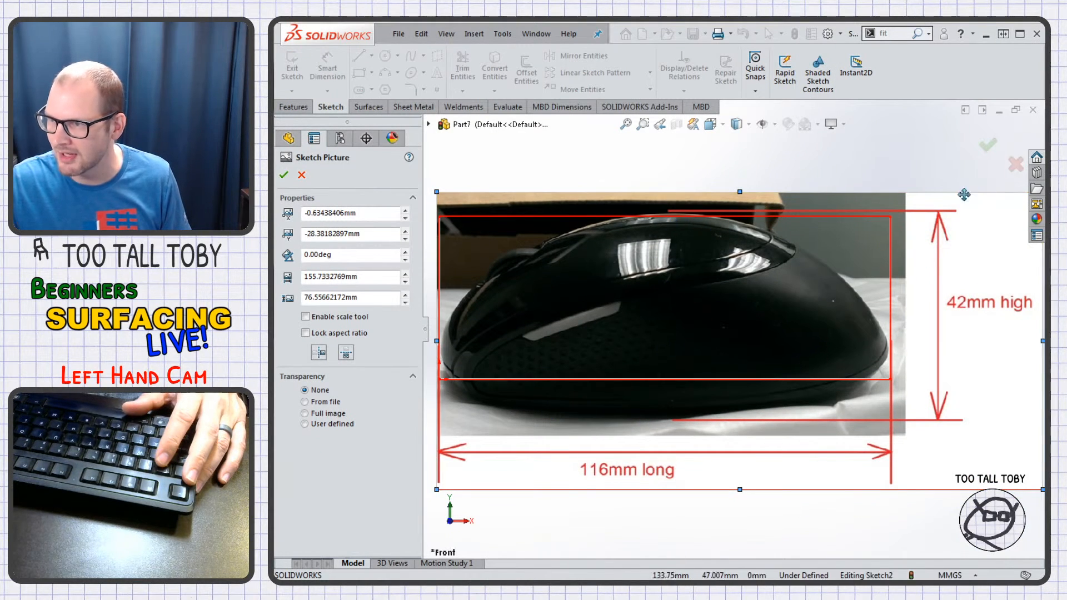
{"action": "key", "text": "z"}
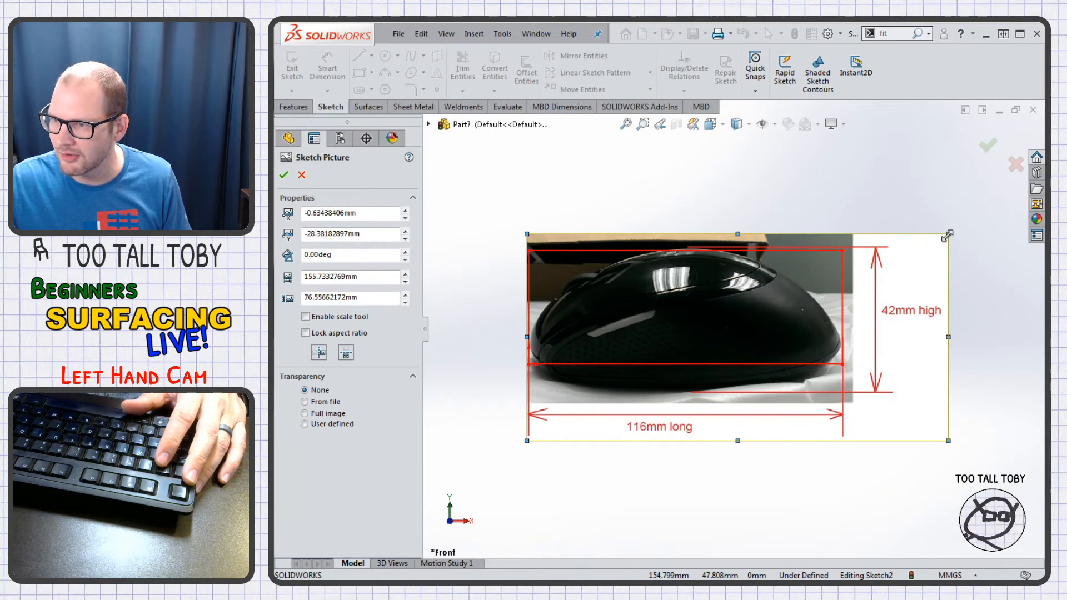
{"action": "left_click_drag", "start_coordinate": [948, 235], "coordinate": [947, 238]}
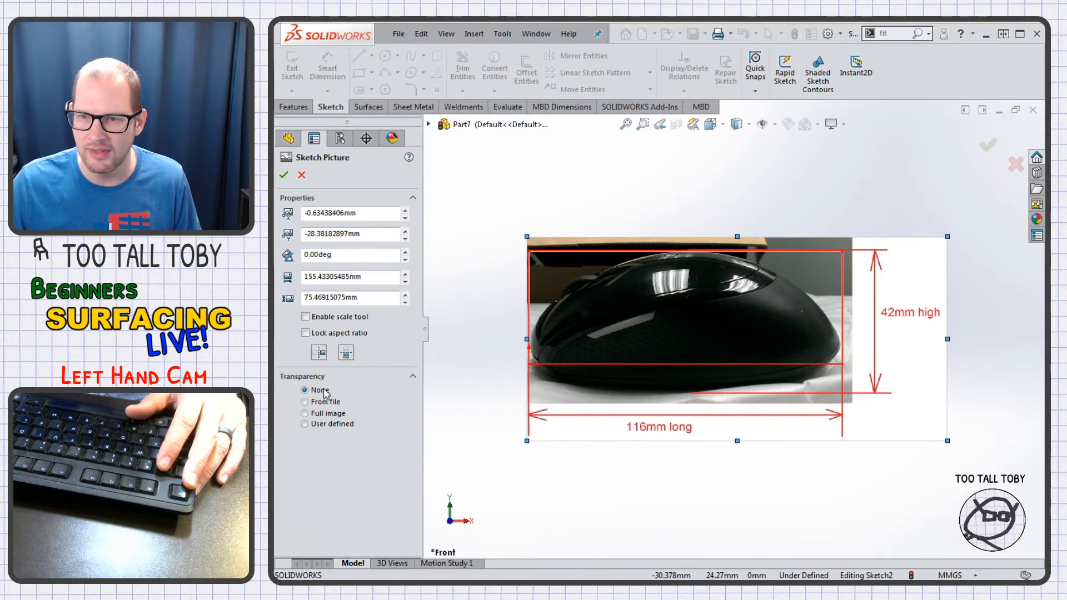
- Apply a full image transparency of 0.40 to the front picture and exit the sketch
{"action": "left_click", "coordinate": [326, 417]}
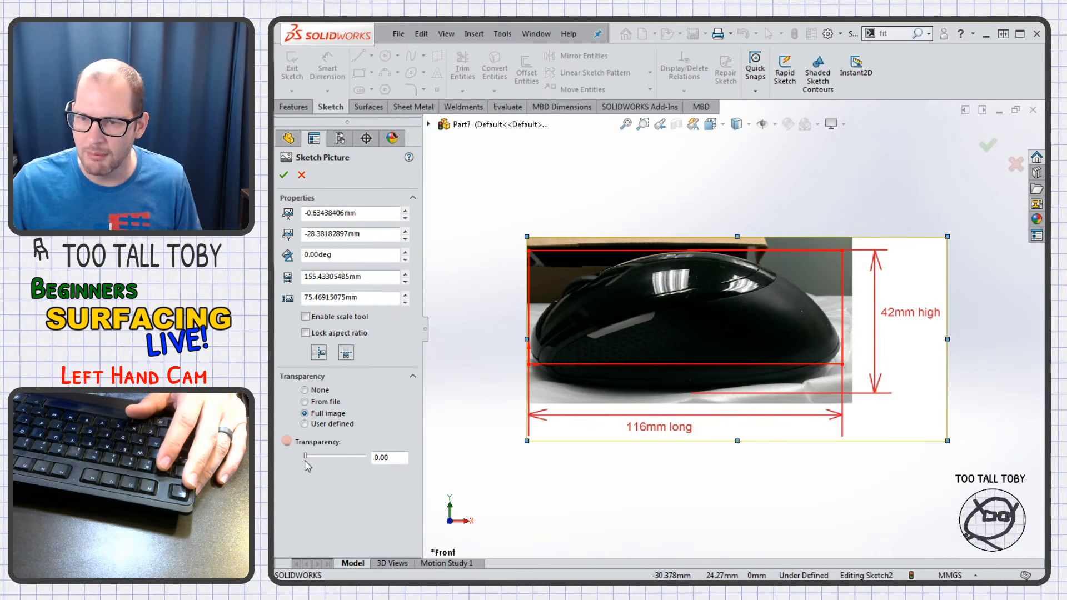
{"action": "left_click_drag", "start_coordinate": [305, 455], "coordinate": [335, 453]}
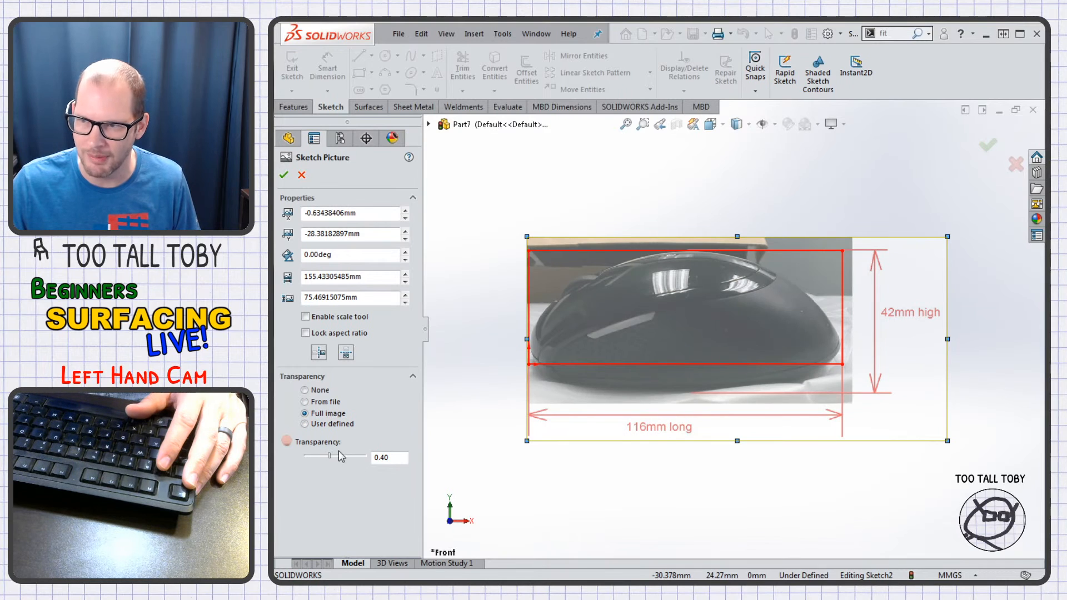
{"action": "left_click", "coordinate": [283, 175]}
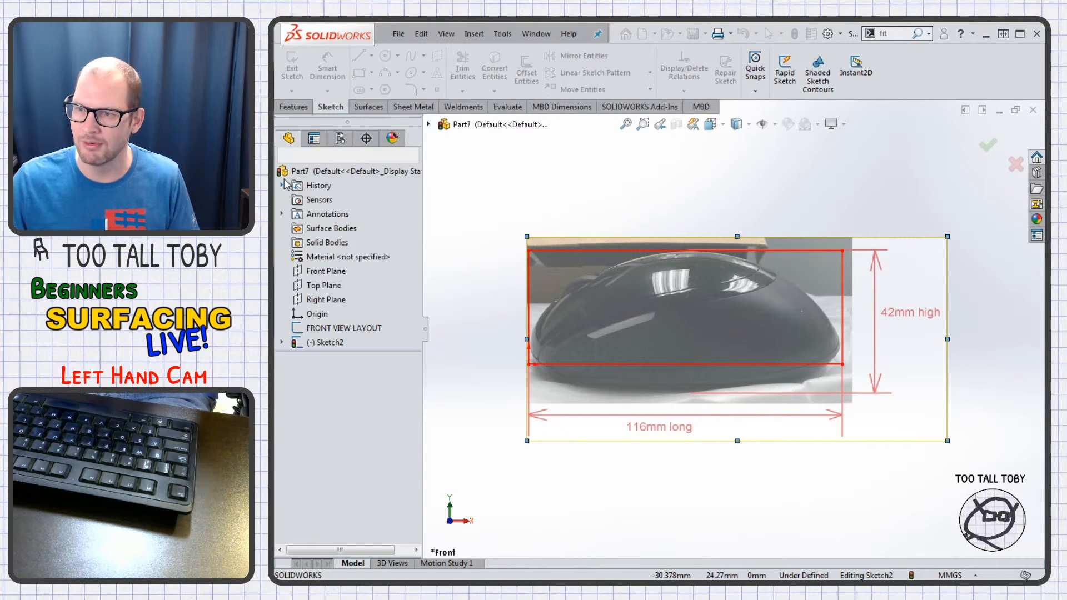
{"action": "left_click", "coordinate": [998, 149]}
- Rename the front picture sketch as IMAGE-Front View
{"action": "left_click", "coordinate": [328, 339]}
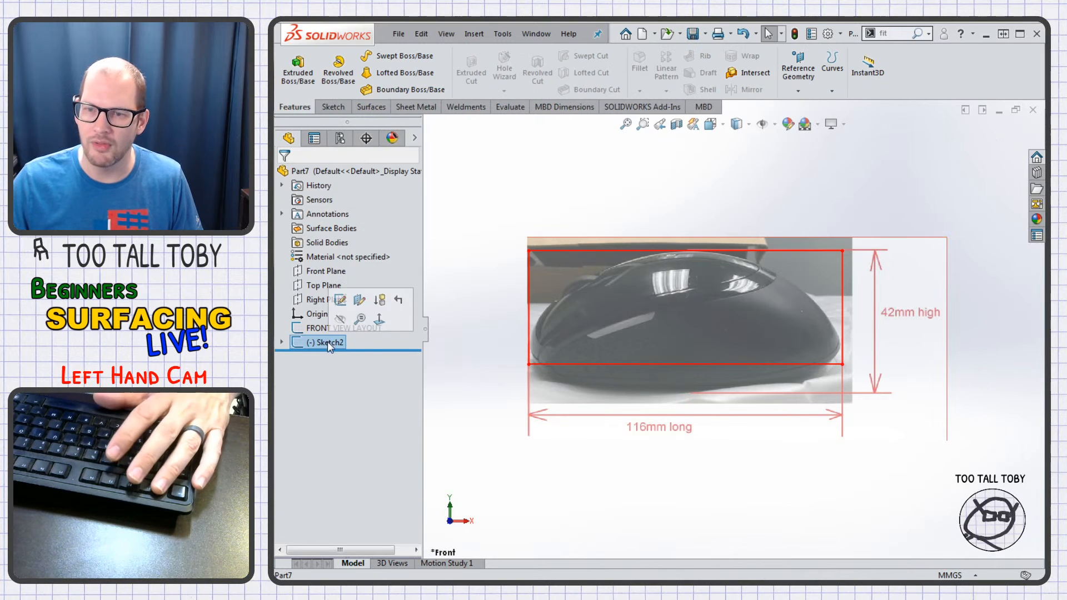
{"action": "type", "text": "IMAGE-F"}
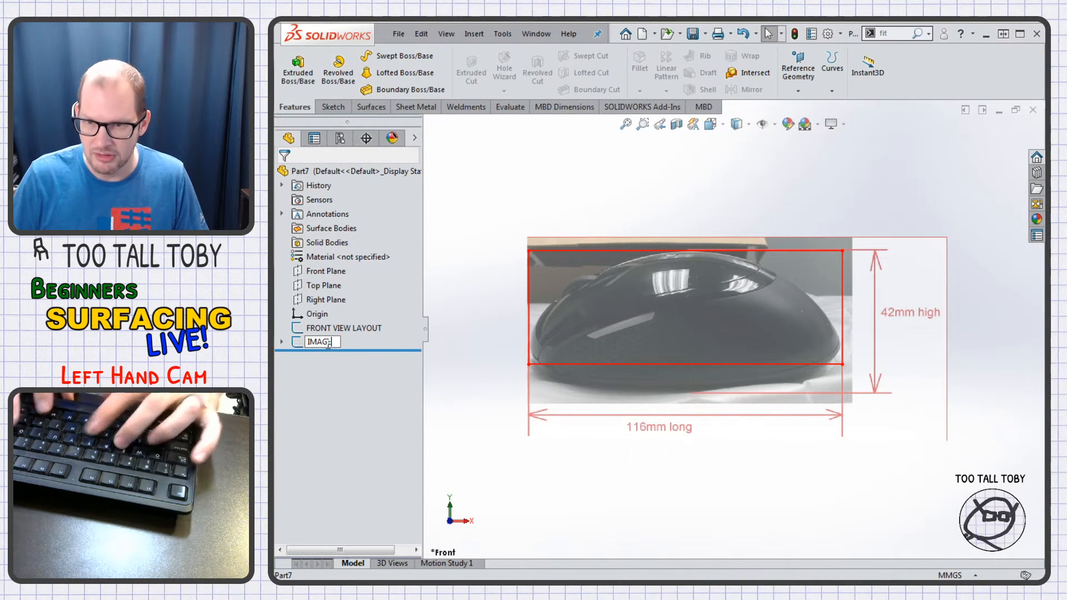
{"action": "type", "text": "ront View"}
{"action": "key", "text": "Return"}
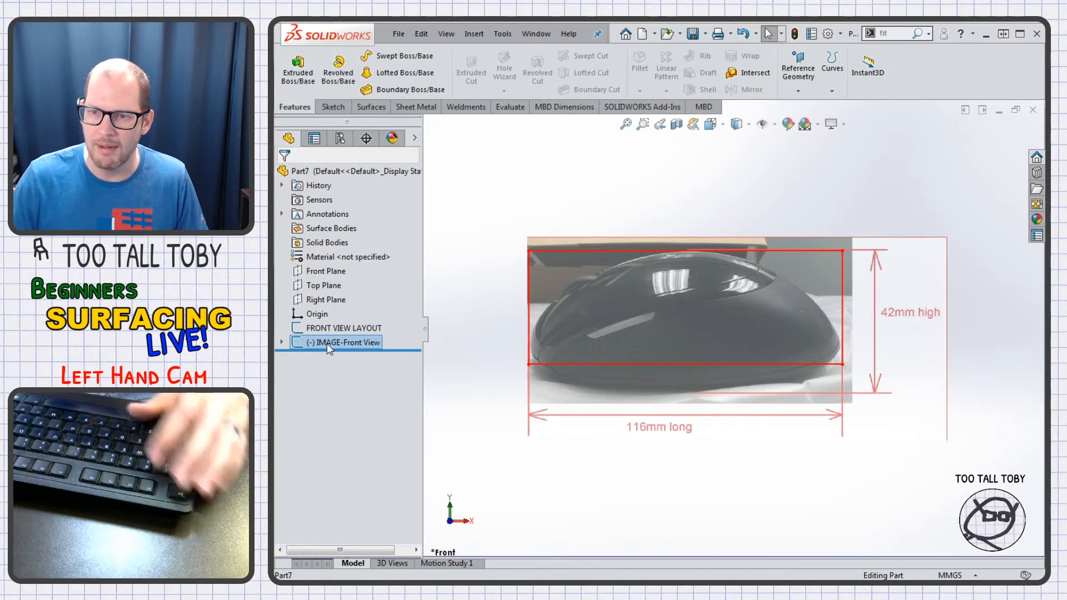
- Hide the IMAGE-Front View sketch and show it again
{"action": "left_click", "coordinate": [328, 342]}
{"action": "left_click", "coordinate": [346, 323]}
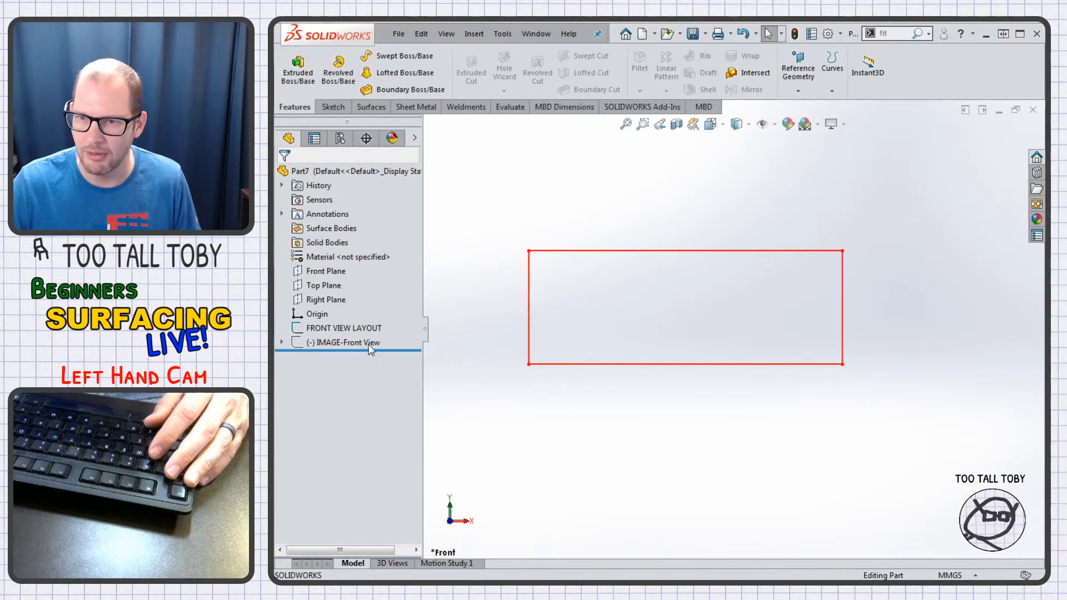
{"action": "left_click", "coordinate": [332, 343]}
{"action": "left_click", "coordinate": [358, 302]}
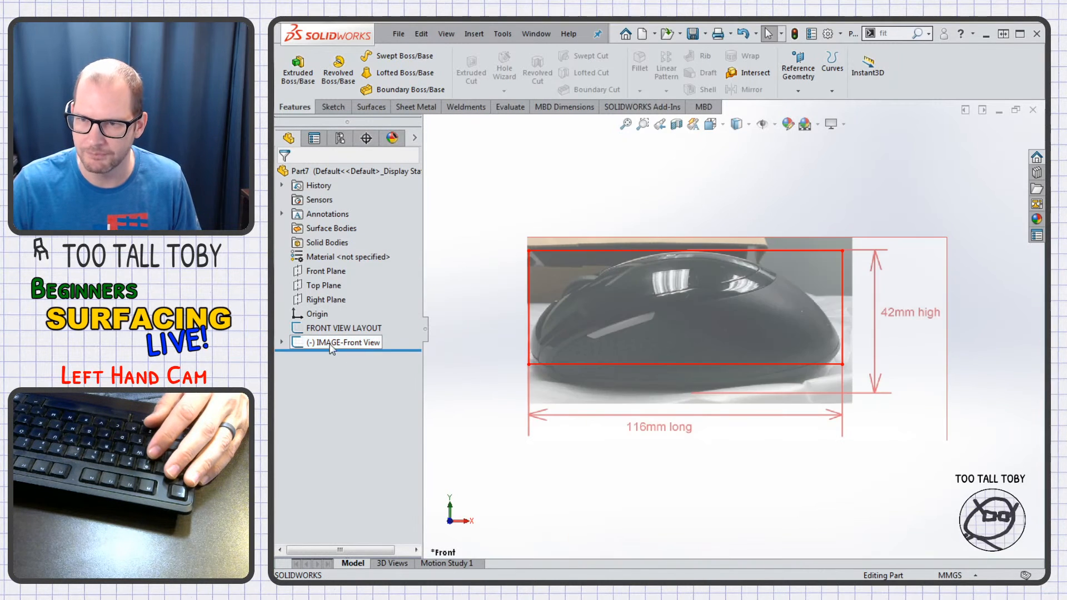
- Start a sketch on the Top Plane and insert the sketch picture SWW2018-MOUSE TOP Image.png
{"action": "left_click", "coordinate": [325, 285]}
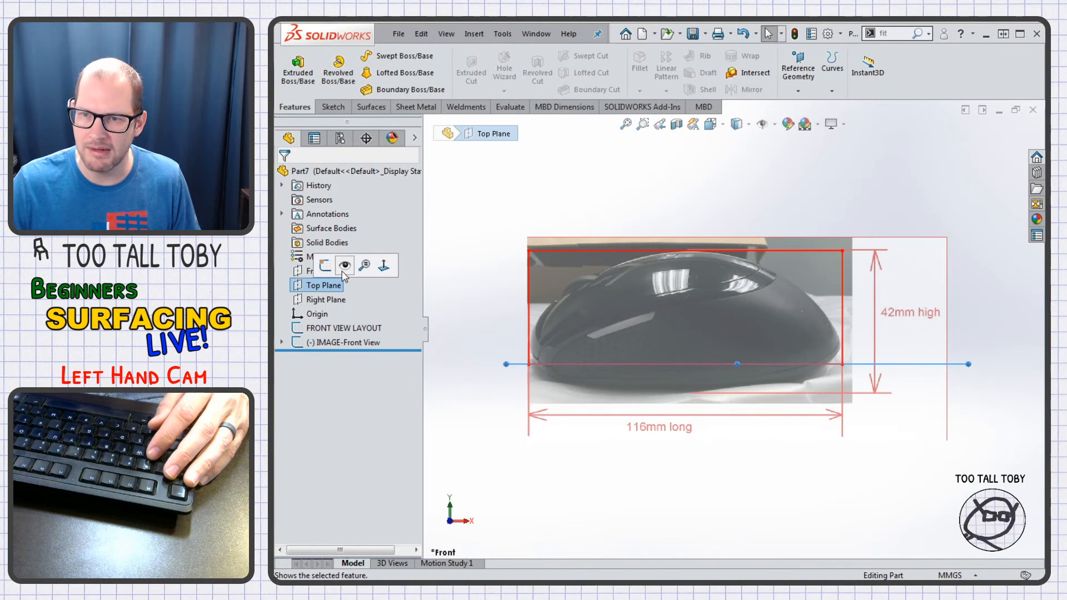
{"action": "left_click", "coordinate": [333, 270]}
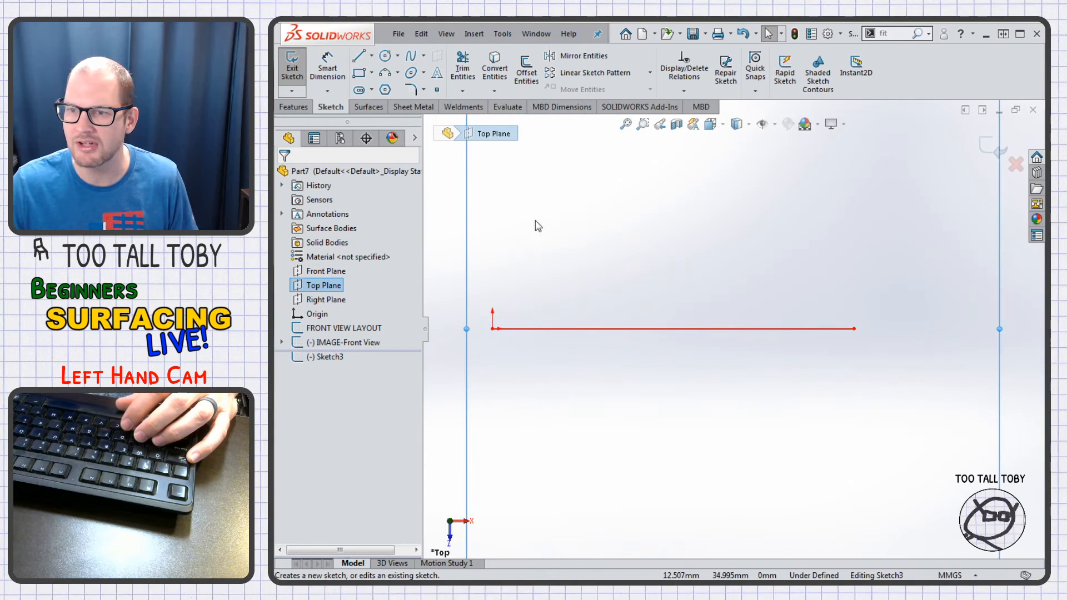
{"action": "left_click", "coordinate": [502, 33]}
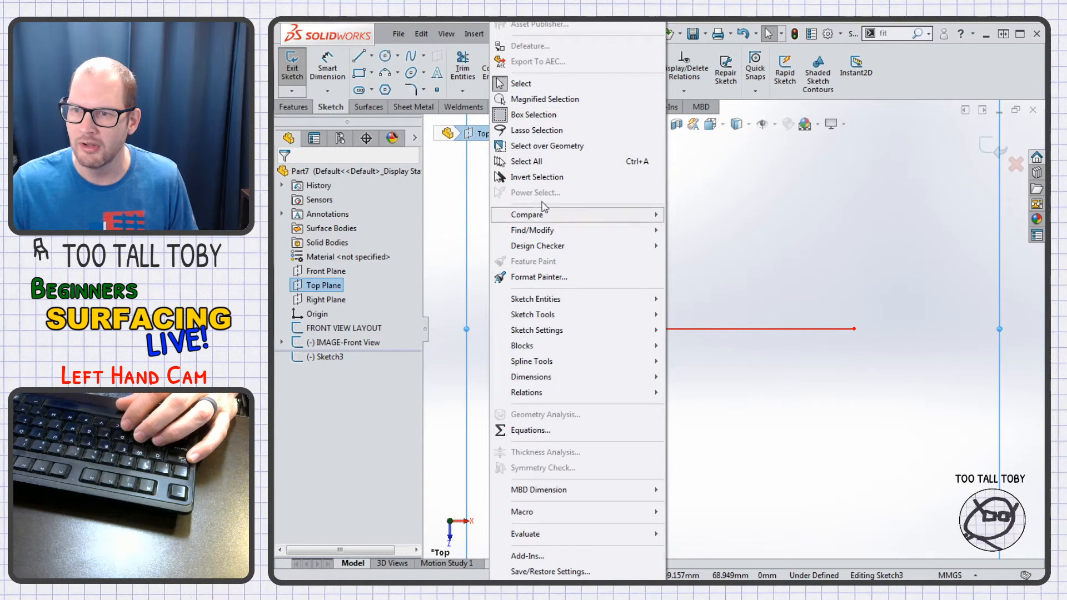
{"action": "mouse_move", "coordinate": [548, 314]}
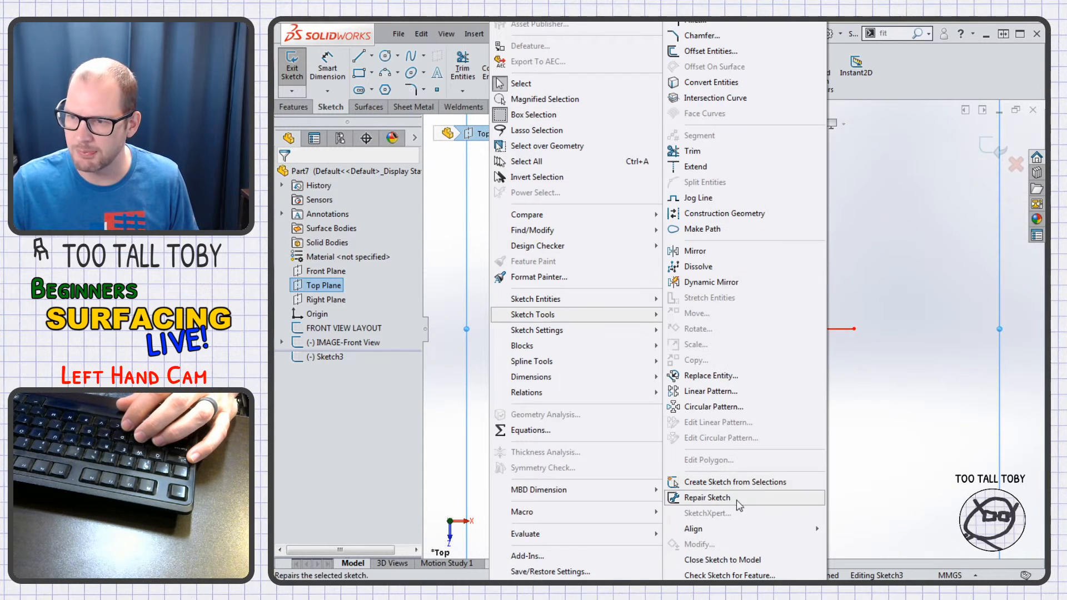
{"action": "left_click", "coordinate": [718, 574]}
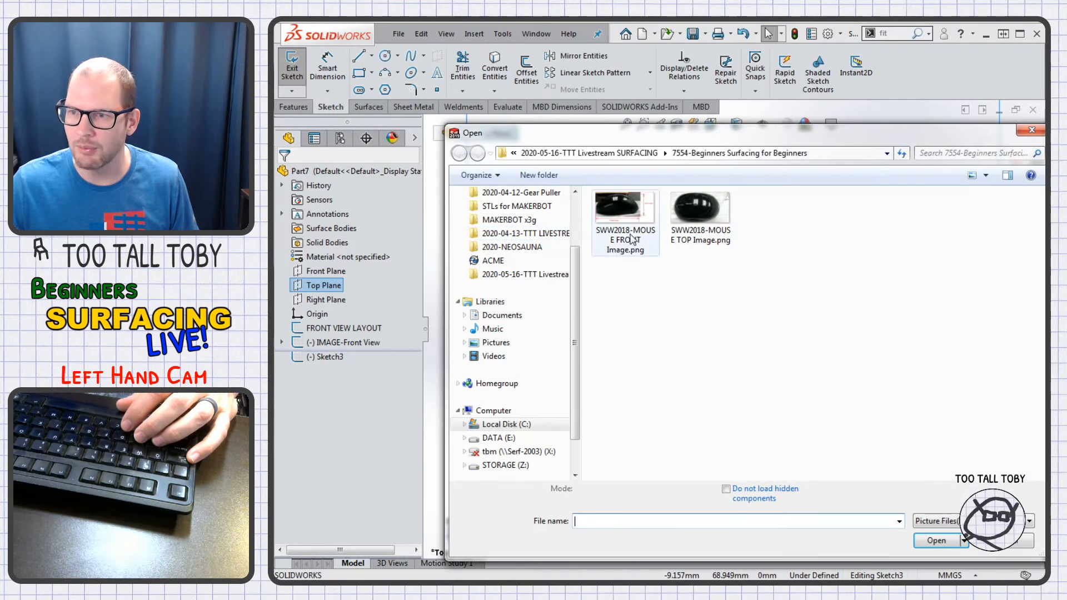
{"action": "left_click", "coordinate": [590, 153]}
{"action": "left_click", "coordinate": [634, 241]}
{"action": "double_click", "coordinate": [635, 242]}
- Span the top picture's scale line along the mouse's full length and set the line's length to 116 mm
{"action": "scroll", "coordinate": [714, 389], "scroll_direction": "up", "scroll_amount": 5}
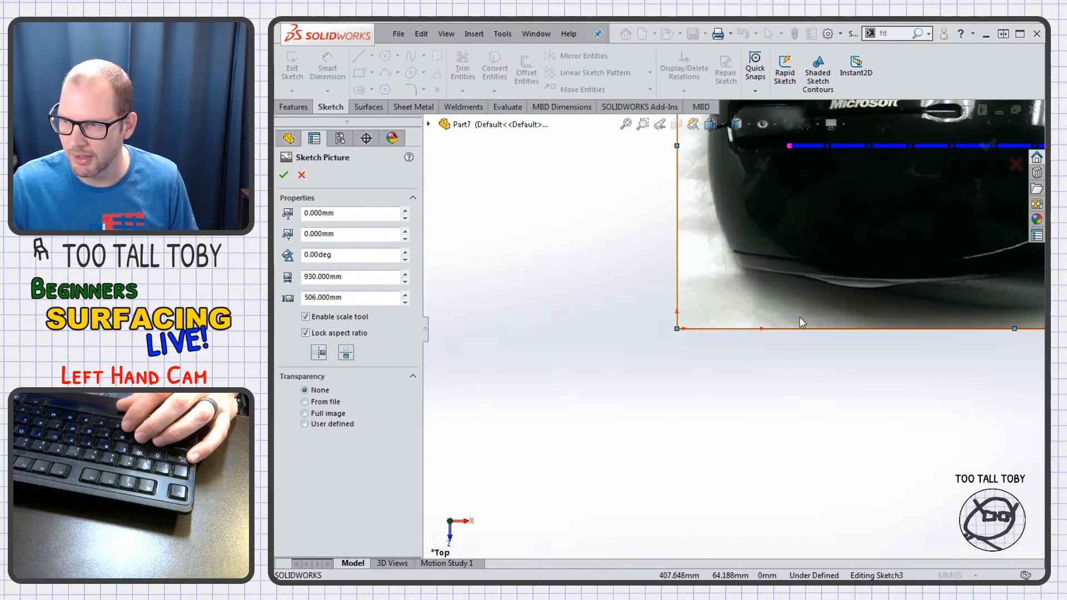
{"action": "left_click_drag", "start_coordinate": [736, 272], "coordinate": [717, 268]}
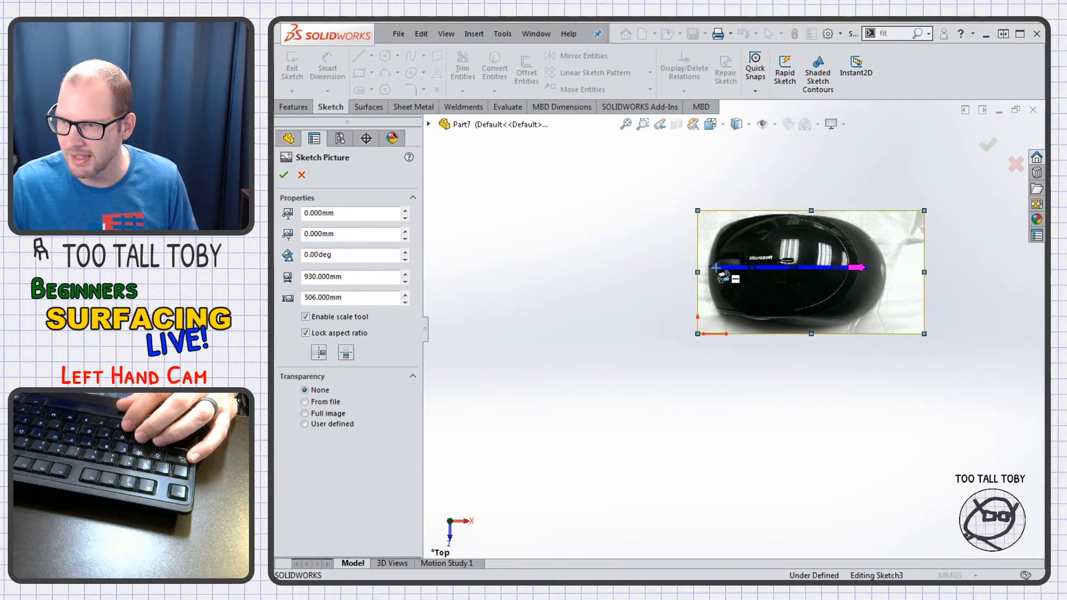
{"action": "left_click_drag", "start_coordinate": [852, 267], "coordinate": [888, 267]}
{"action": "type", "text": "116"}
{"action": "key", "text": "Return"}
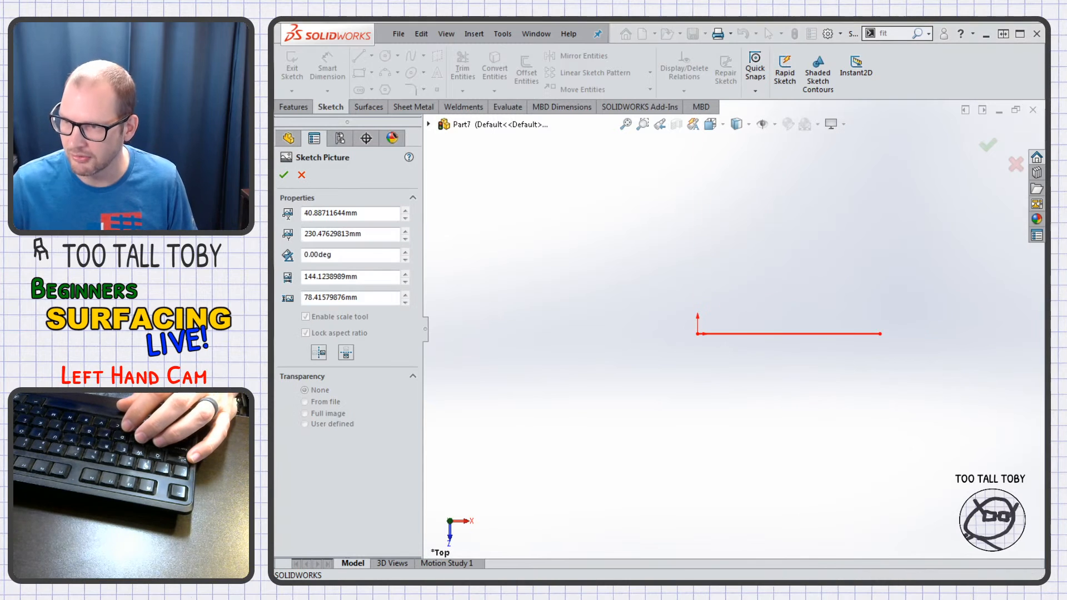
- Move the scaled top picture so the mouse's lengthwise centre lies along the base line of the front view layout
{"action": "scroll", "coordinate": [728, 322], "scroll_direction": "up", "scroll_amount": 5}
{"action": "mouse_move", "coordinate": [778, 223]}
{"action": "left_mouse_down"}
{"action": "mouse_move", "coordinate": [752, 355]}
{"action": "mouse_move", "coordinate": [753, 345]}
{"action": "left_mouse_up"}
{"action": "scroll", "coordinate": [751, 345], "scroll_direction": "down", "scroll_amount": 3}
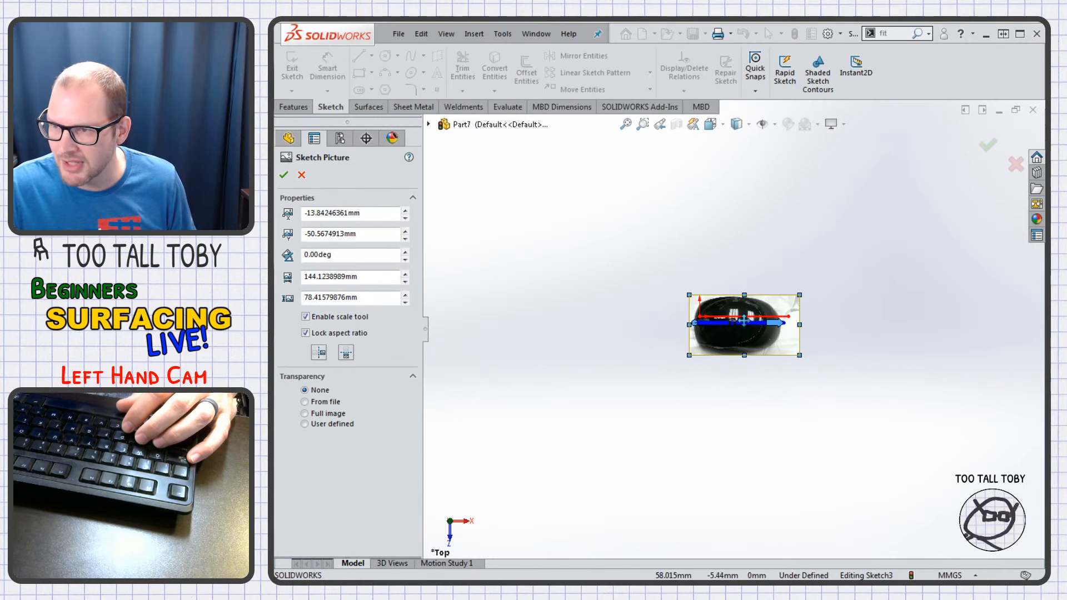
{"action": "scroll", "coordinate": [744, 321], "scroll_direction": "down", "scroll_amount": 5}
{"action": "left_click_drag", "start_coordinate": [762, 417], "coordinate": [774, 395]}
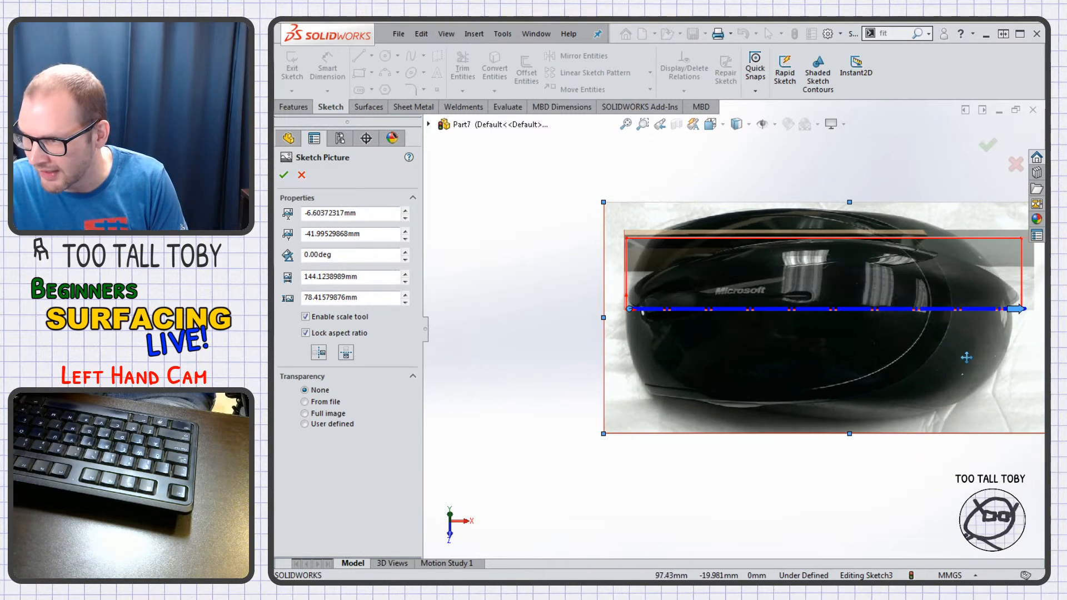
- Turn off the aspect ratio lock and scale tool, and stretch the top picture to about 147 mm wide
{"action": "scroll", "coordinate": [951, 367], "scroll_direction": "up", "scroll_amount": 2}
{"action": "scroll", "coordinate": [953, 370], "scroll_direction": "down", "scroll_amount": 1}
{"action": "left_click", "coordinate": [339, 331]}
{"action": "left_click", "coordinate": [339, 318]}
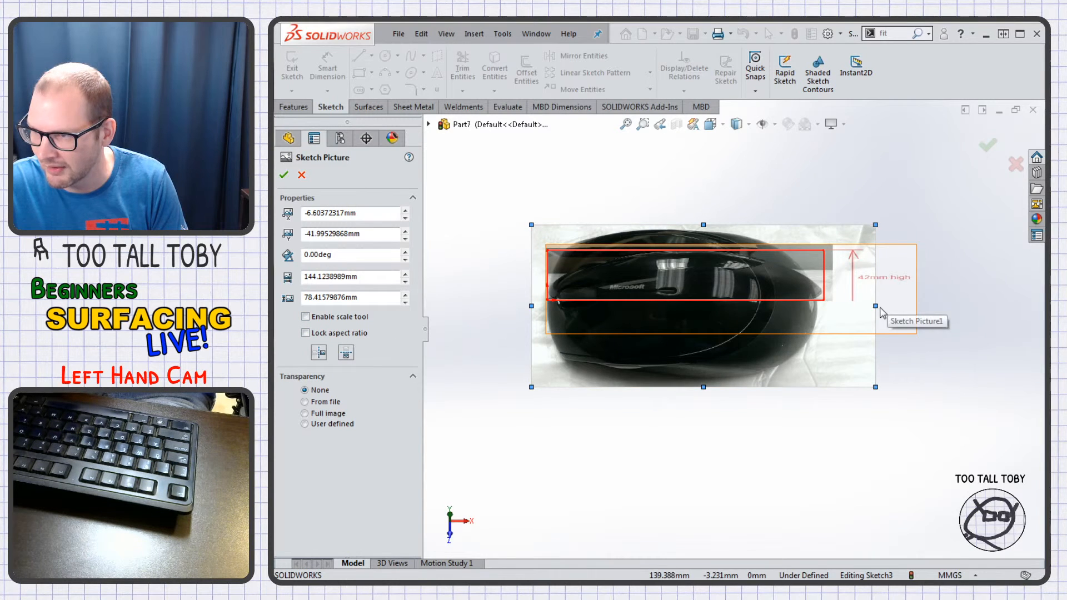
{"action": "left_click_drag", "start_coordinate": [875, 306], "coordinate": [883, 306]}
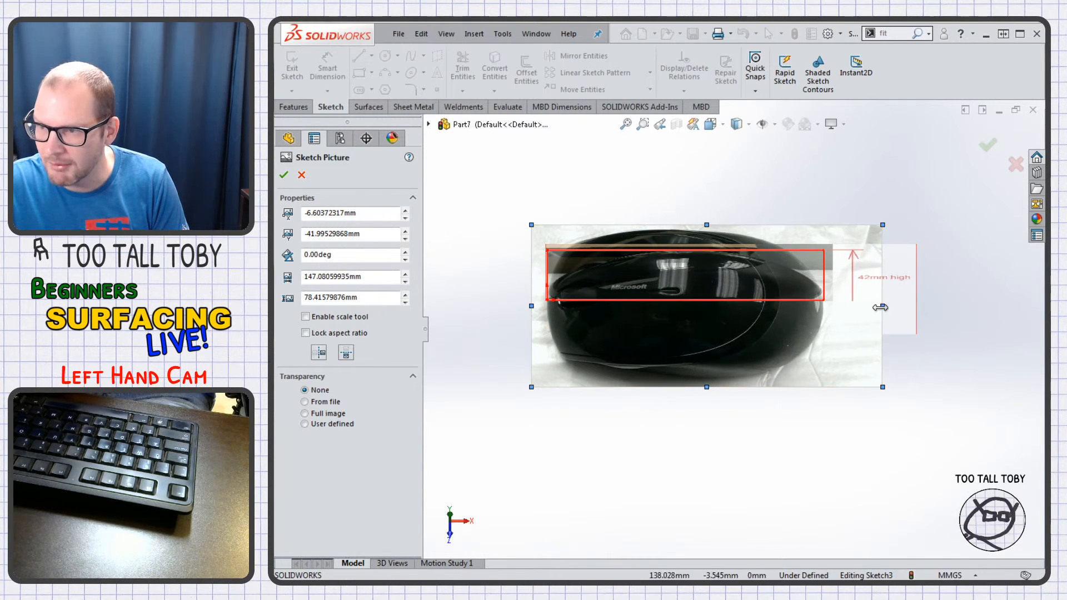
- Apply a full image transparency of 0.20 to the top picture and exit the sketch
{"action": "left_click", "coordinate": [328, 413]}
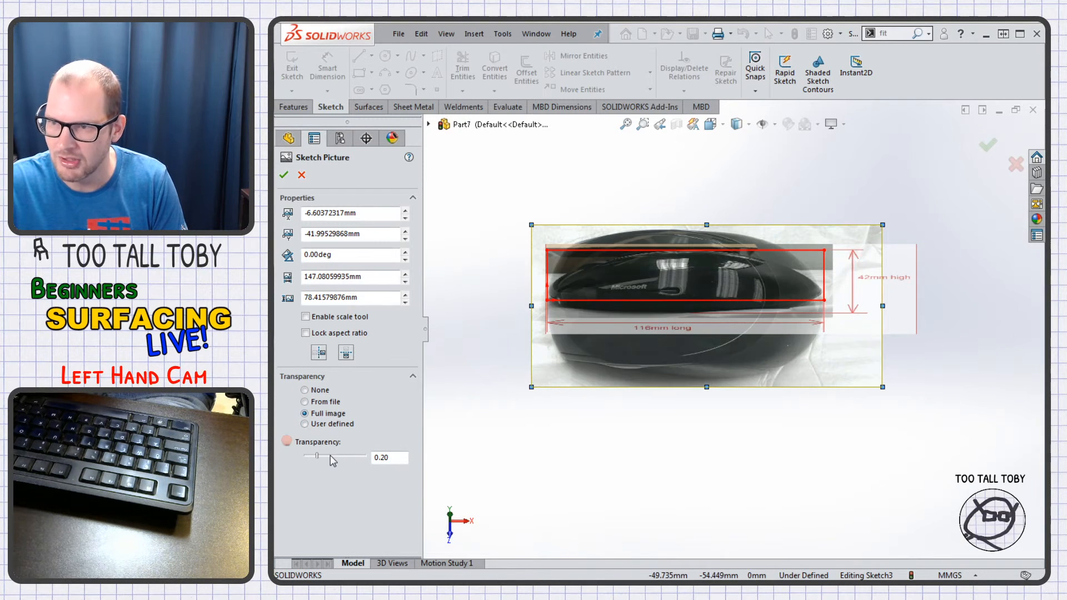
{"action": "key", "text": "Return"}
{"action": "left_click", "coordinate": [327, 357]}
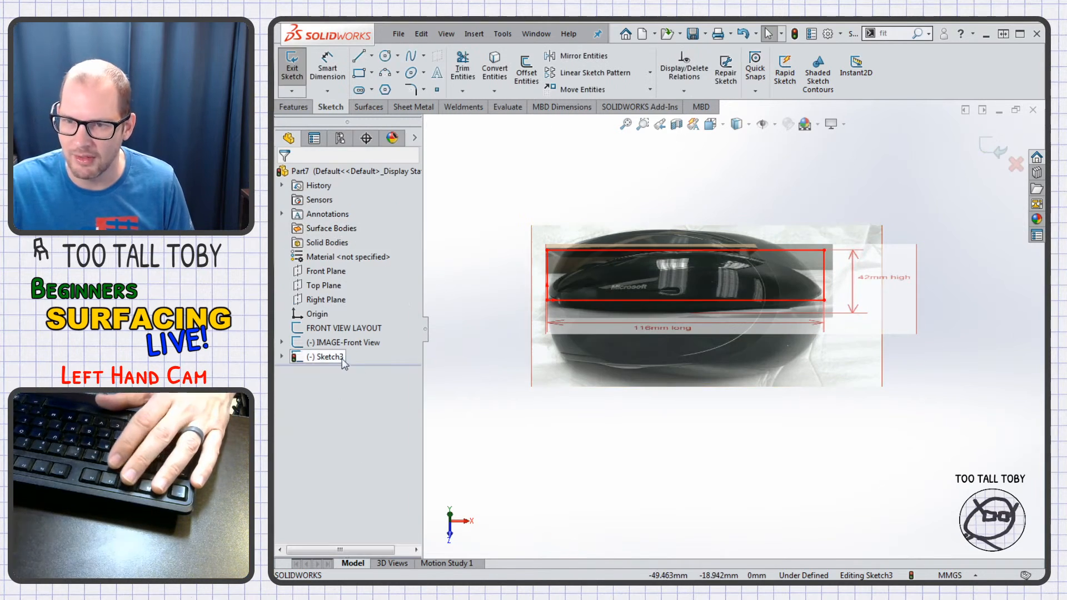
{"action": "left_click", "coordinate": [325, 356]}
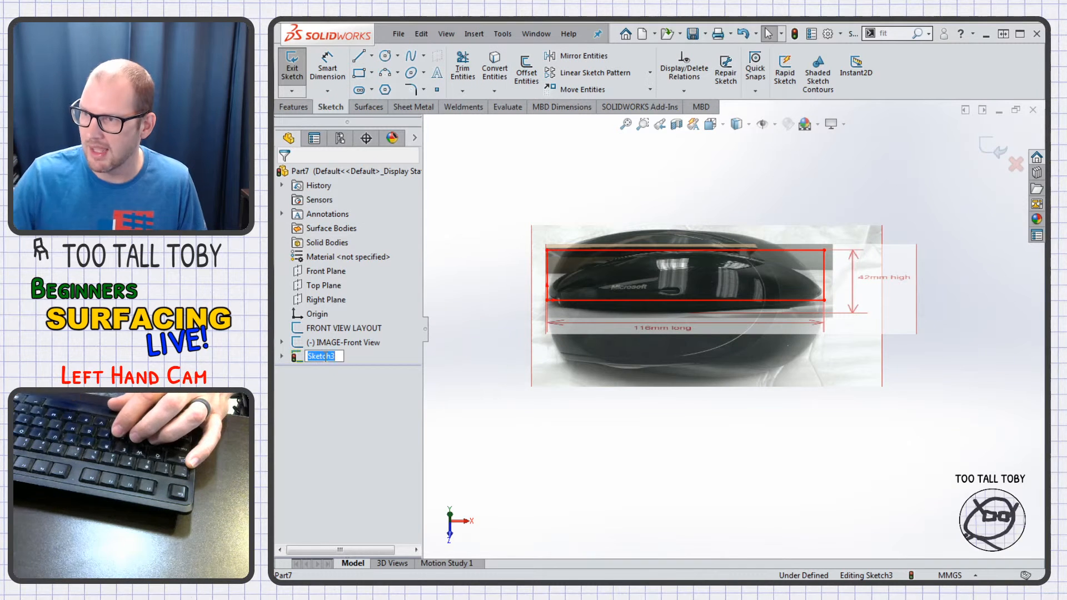
{"action": "left_click", "coordinate": [995, 148]}
- Rename the top picture sketch as IMAGE-TOP VIEW
{"action": "left_click", "coordinate": [339, 358]}
{"action": "left_click", "coordinate": [339, 358]}
{"action": "type", "text": "IMAGE-"}
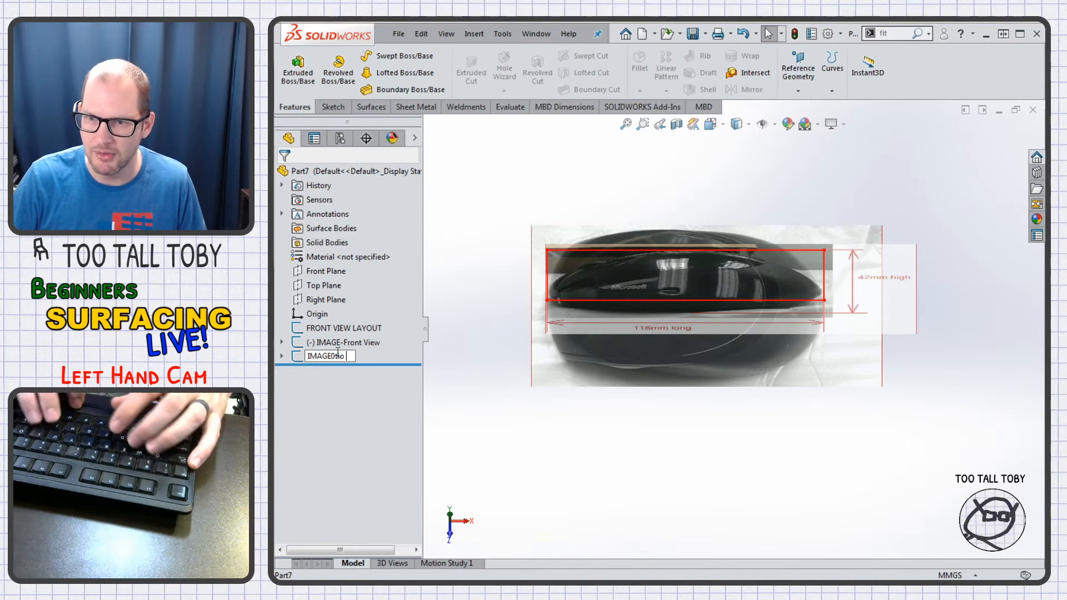
{"action": "type", "text": "TOP VIEW"}
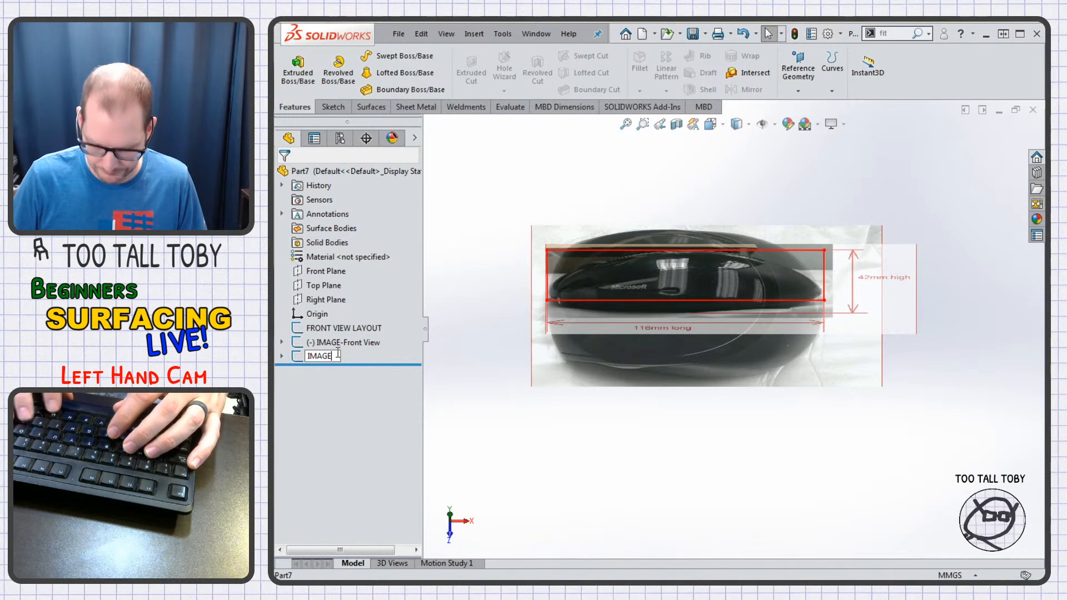
- Name the top image sketch IMAGE-TOP VIEW and save the part as MOUSE-COMPELTE in the 2020-05-16-TTT Livestream SURFACING folder
{"action": "key", "text": "Return"}
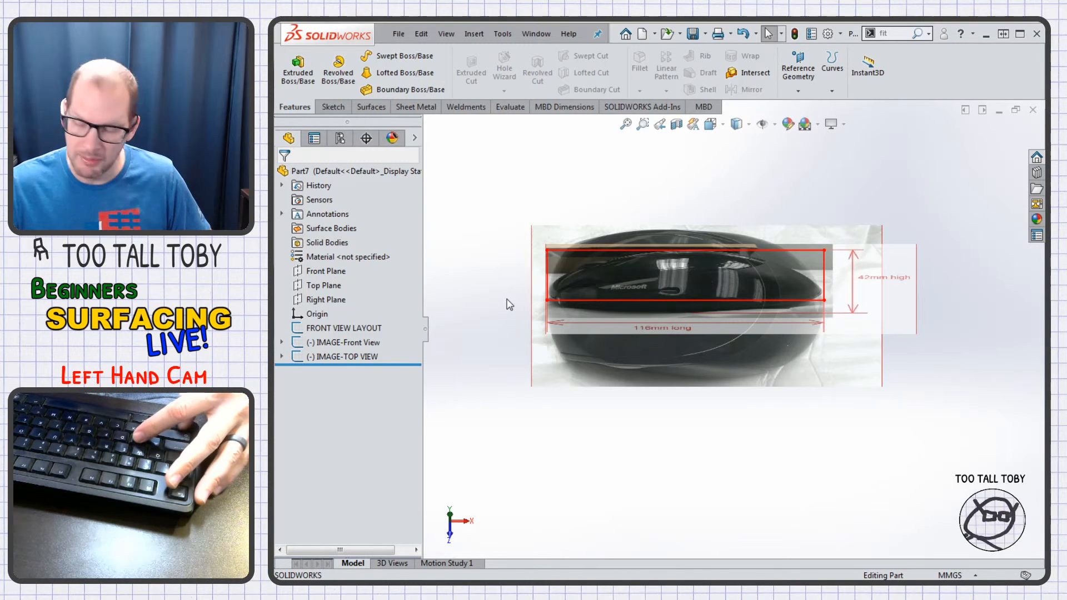
{"action": "key", "text": "ctrl+s"}
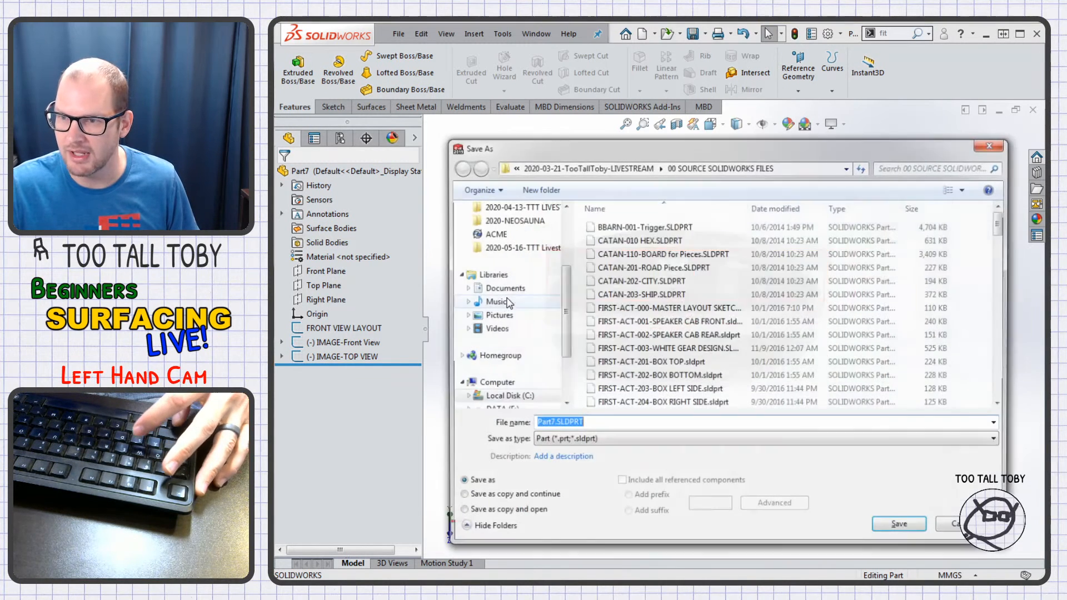
{"action": "left_click", "coordinate": [505, 249]}
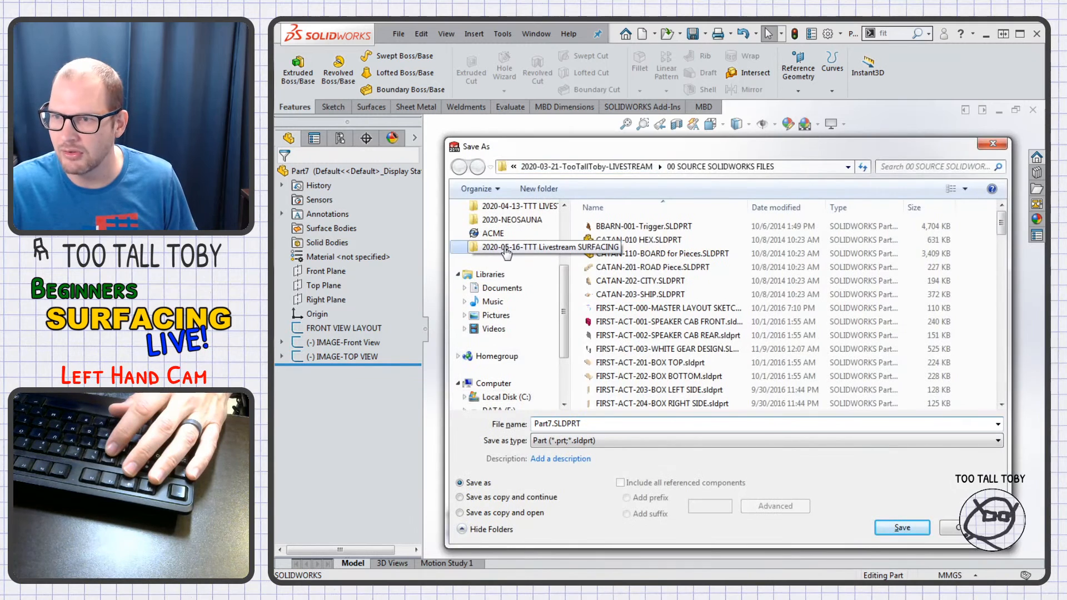
{"action": "left_click", "coordinate": [599, 421]}
{"action": "type", "text": "MO"}
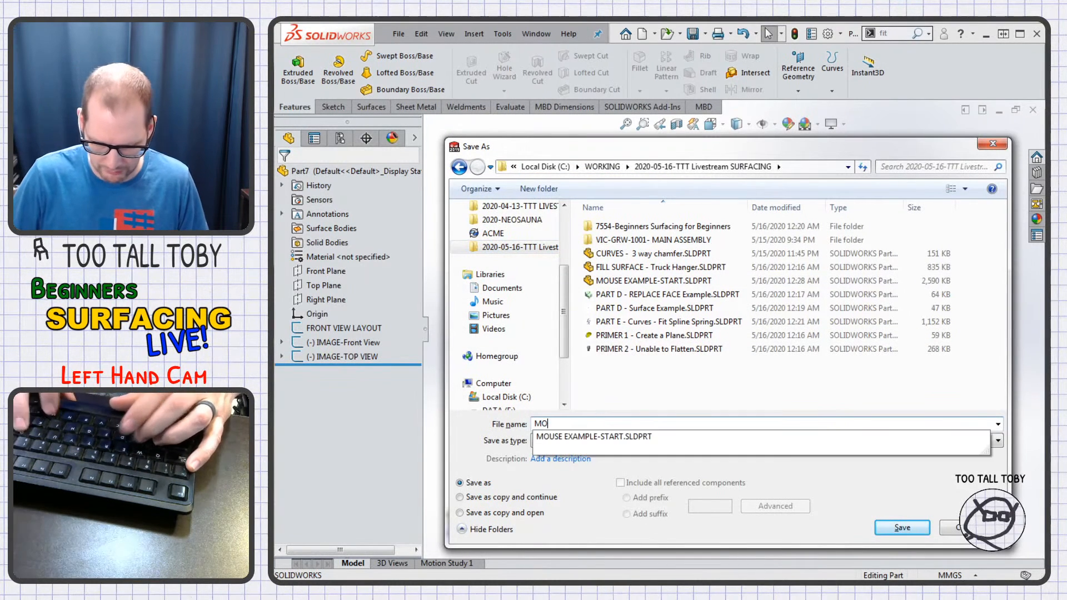
{"action": "type", "text": "USE-COMPLETE"}
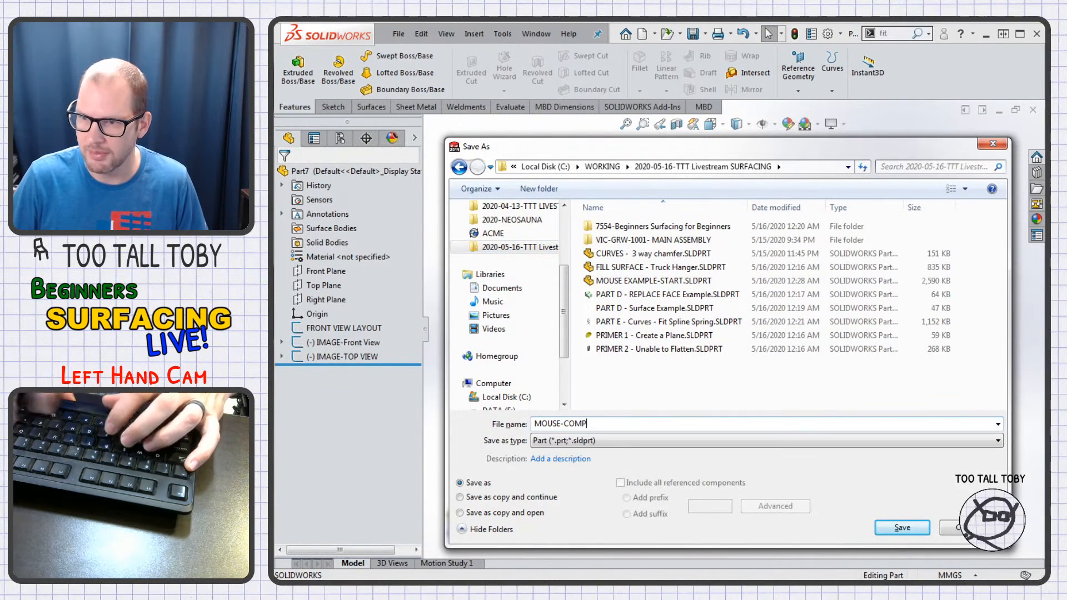
{"action": "key", "text": "Return"}
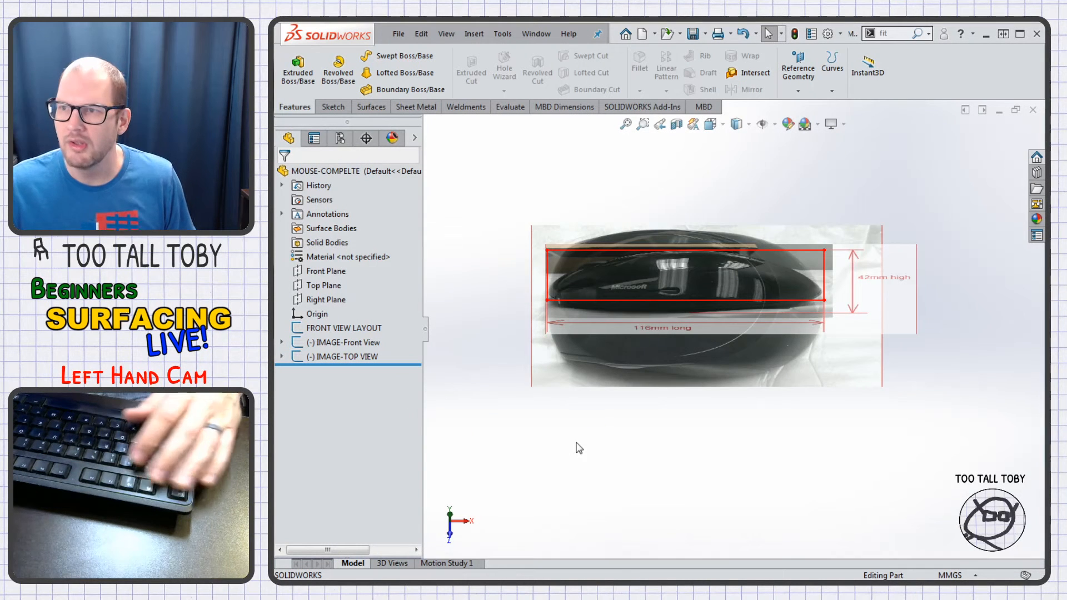
{"action": "middle_click_drag", "start_coordinate": [502, 363], "coordinate": [545, 274]}
{"action": "key", "text": "ctrl+1"}
{"action": "left_click", "coordinate": [744, 337]}
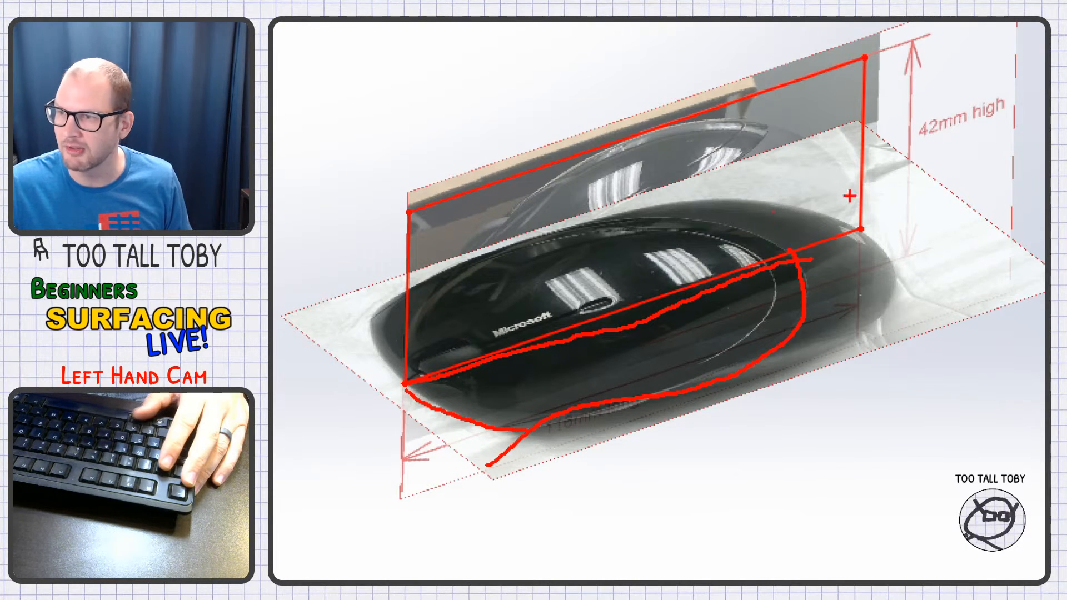
{"action": "key", "text": "Escape"}
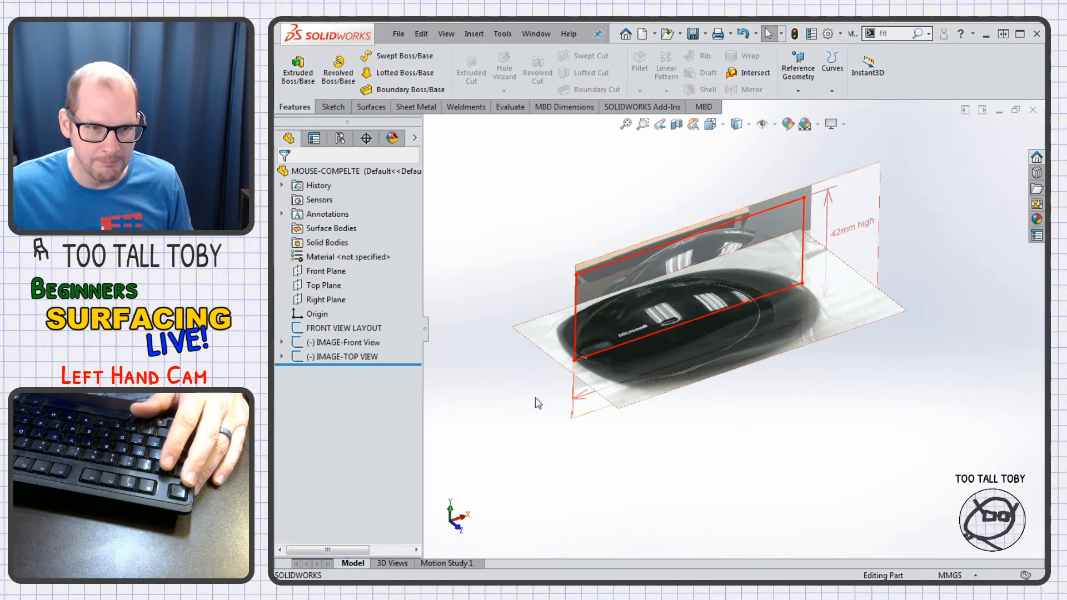
- Try Instant3D on and off over the sketch pictures, and open and close the top-view picture's properties
{"action": "left_click", "coordinate": [868, 66]}
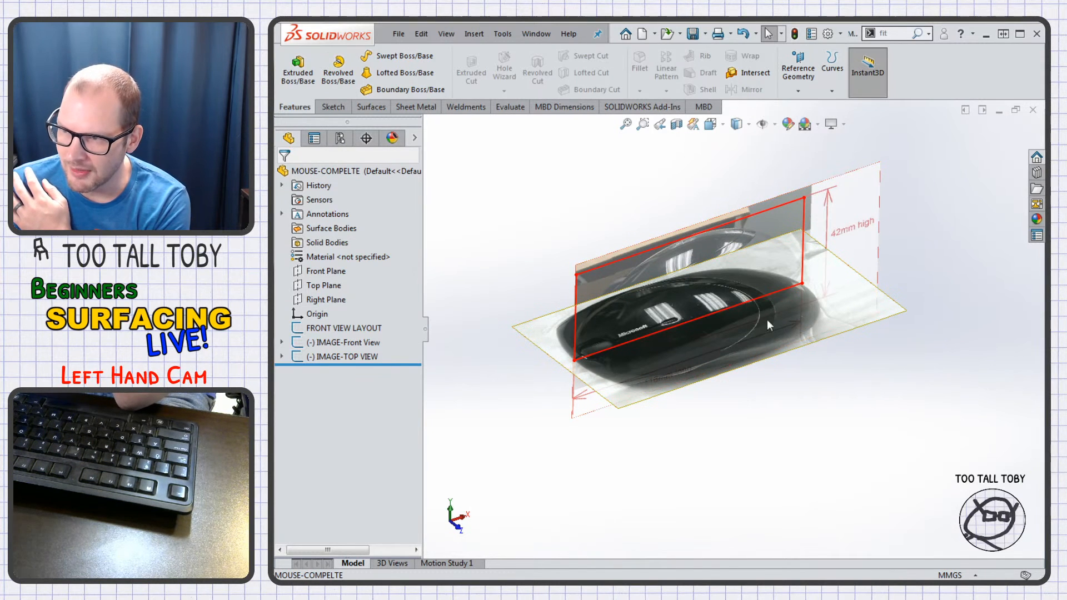
{"action": "left_click", "coordinate": [868, 58]}
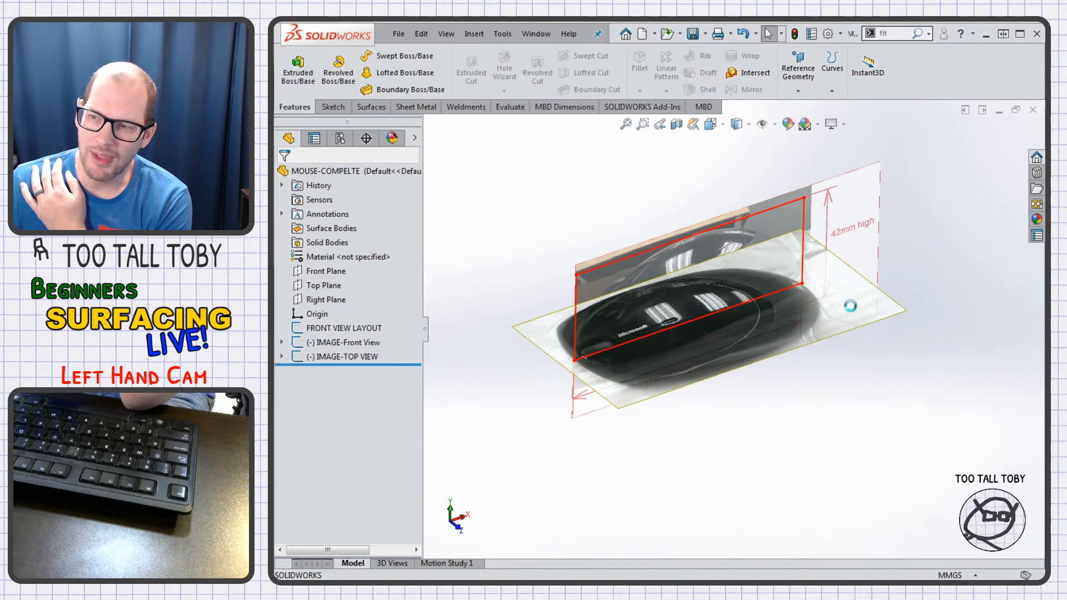
{"action": "double_click", "coordinate": [854, 309]}
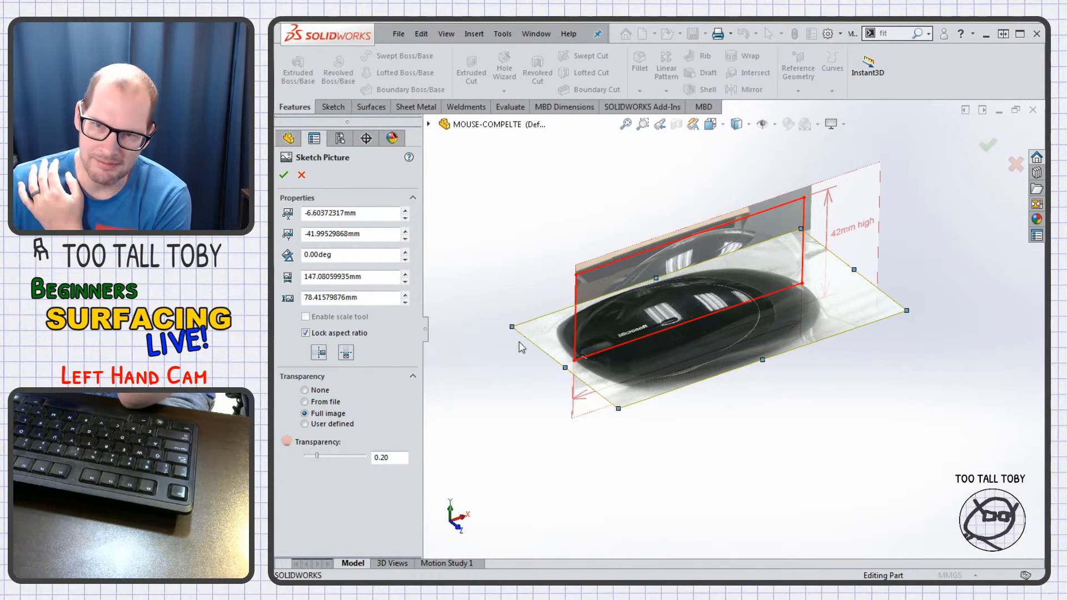
{"action": "left_click", "coordinate": [988, 146]}
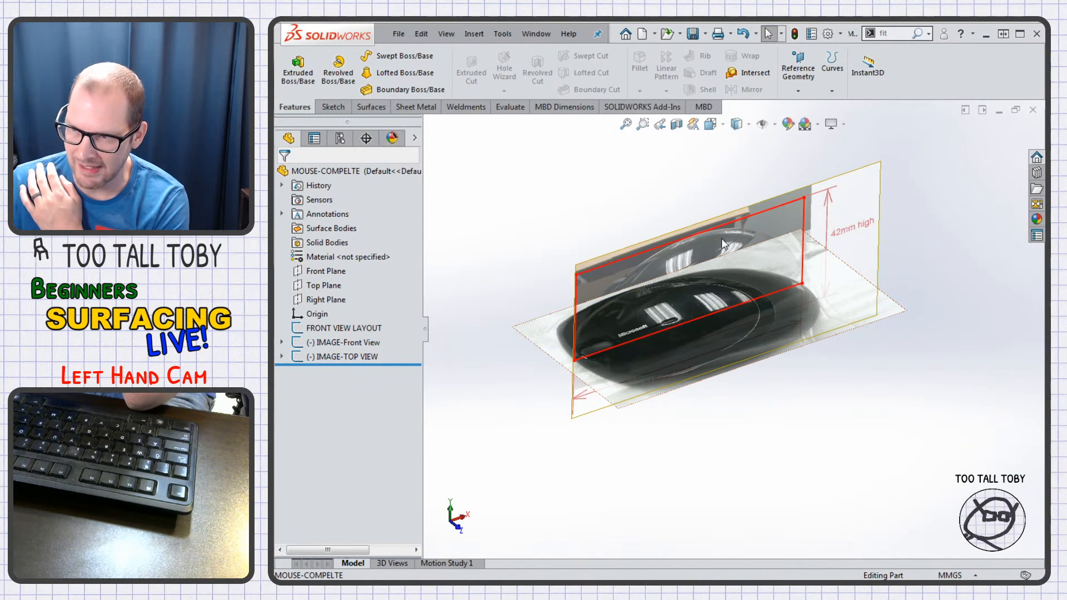
{"action": "left_click", "coordinate": [870, 82]}
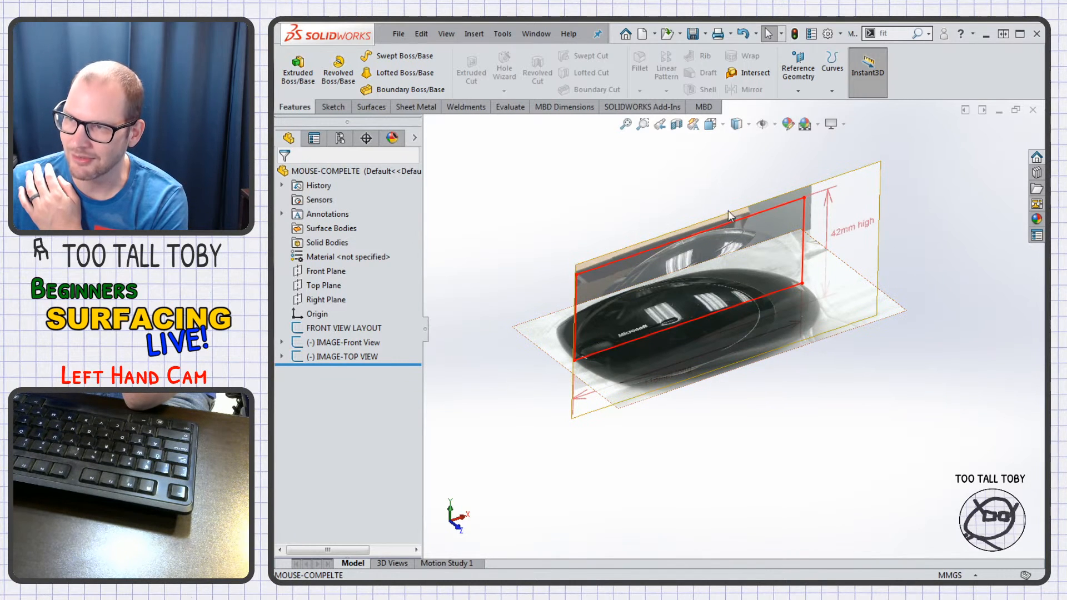
{"action": "left_click", "coordinate": [868, 70]}
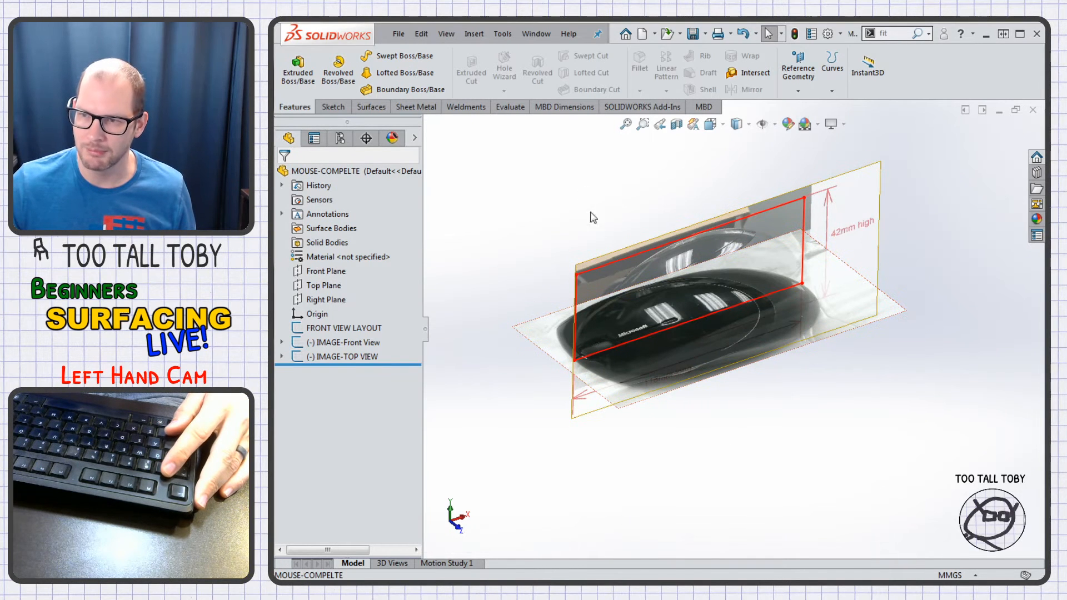
- Start a new sketch on the Front Plane, viewed from the front
{"action": "key", "text": "ctrl+1"}
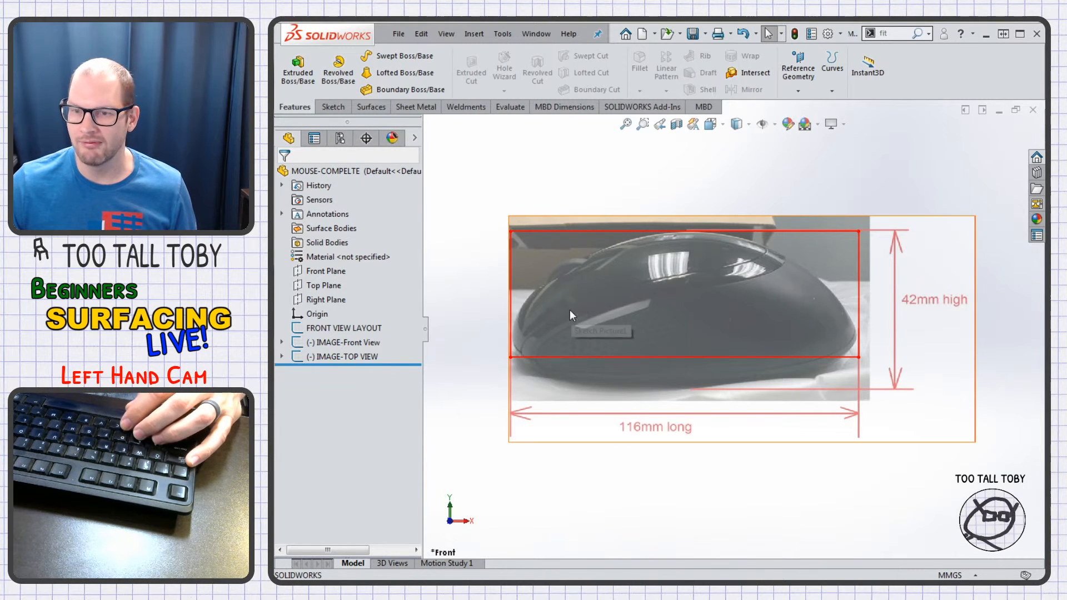
{"action": "left_click", "coordinate": [332, 273]}
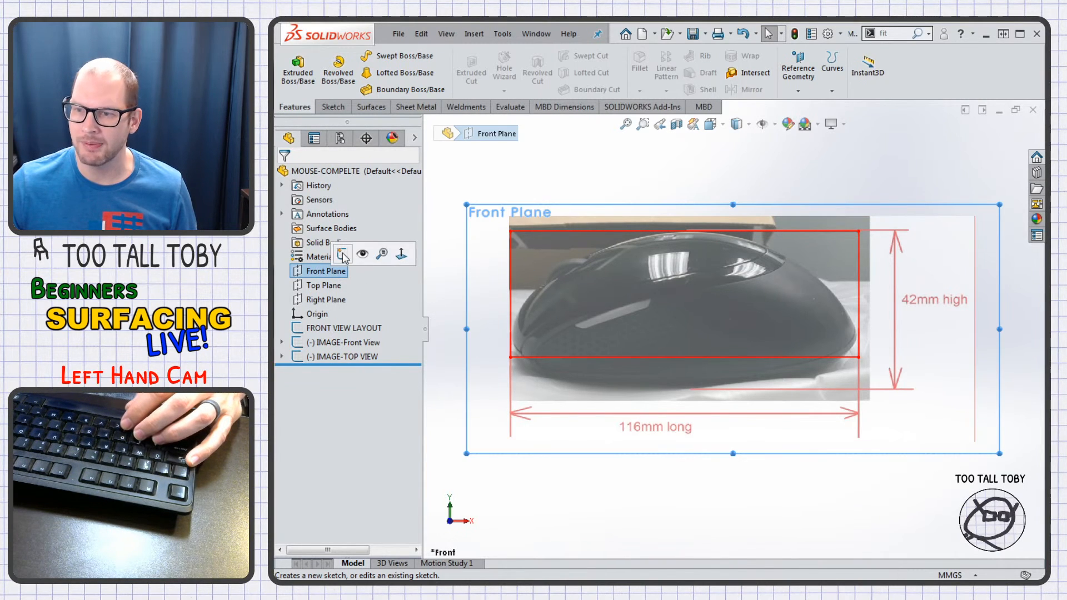
{"action": "left_click", "coordinate": [406, 253]}
- Sketch a wavy ten-point spline in the empty area above the mouse picture and nudge its third point
{"action": "left_click", "coordinate": [410, 55]}
{"action": "scroll", "coordinate": [678, 381], "scroll_direction": "up", "scroll_amount": 2}
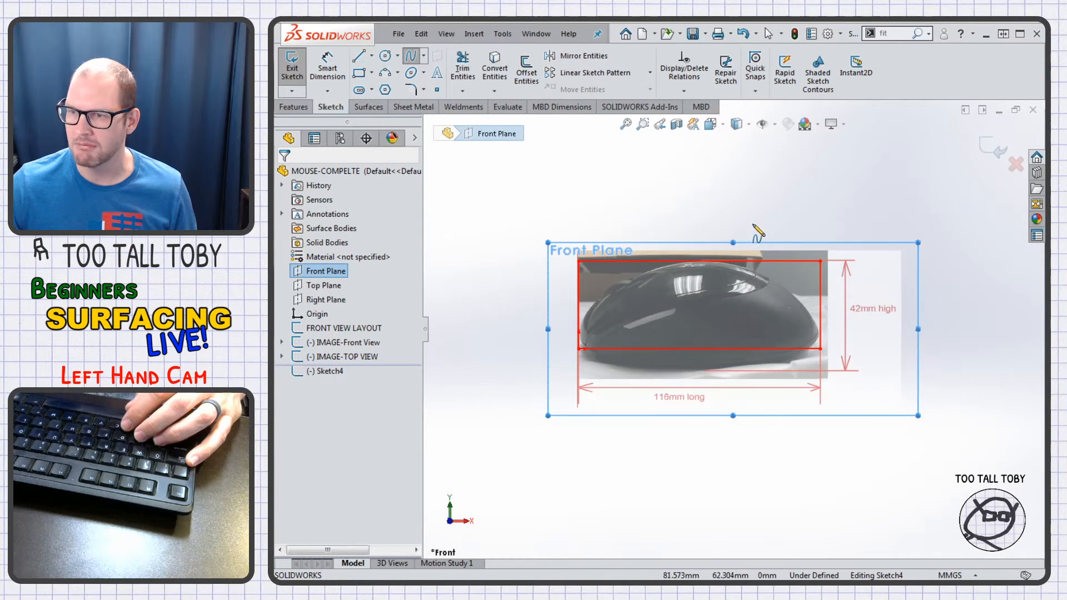
{"action": "scroll", "coordinate": [734, 210], "scroll_direction": "down", "scroll_amount": 2}
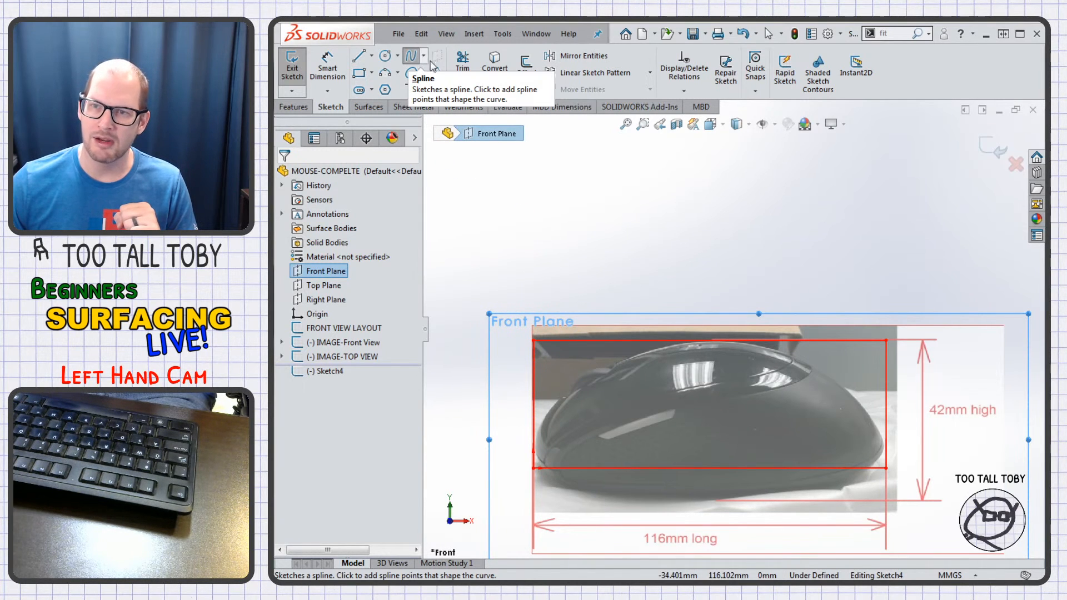
{"action": "left_click", "coordinate": [576, 271]}
{"action": "left_click", "coordinate": [589, 229]}
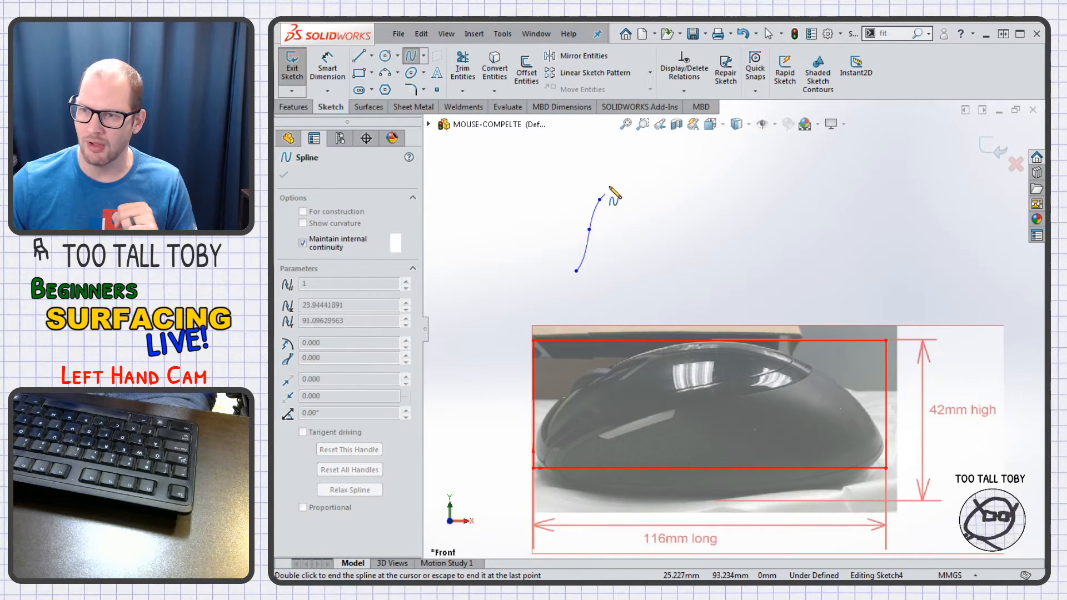
{"action": "left_click", "coordinate": [687, 252]}
{"action": "left_click", "coordinate": [706, 256]}
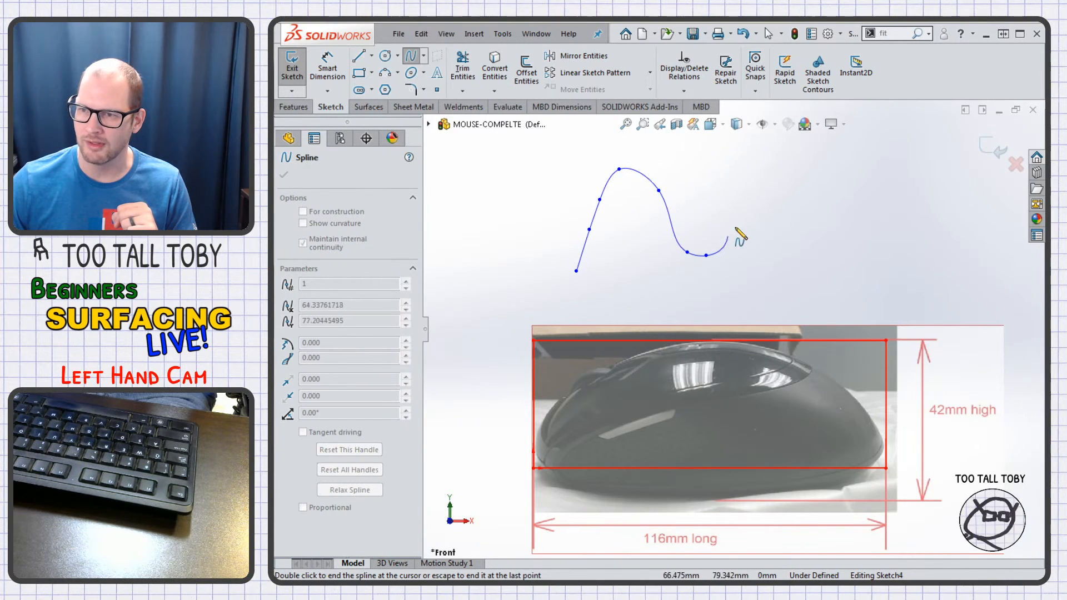
{"action": "left_click", "coordinate": [773, 178]}
{"action": "left_click", "coordinate": [801, 161]}
{"action": "key", "text": "Escape"}
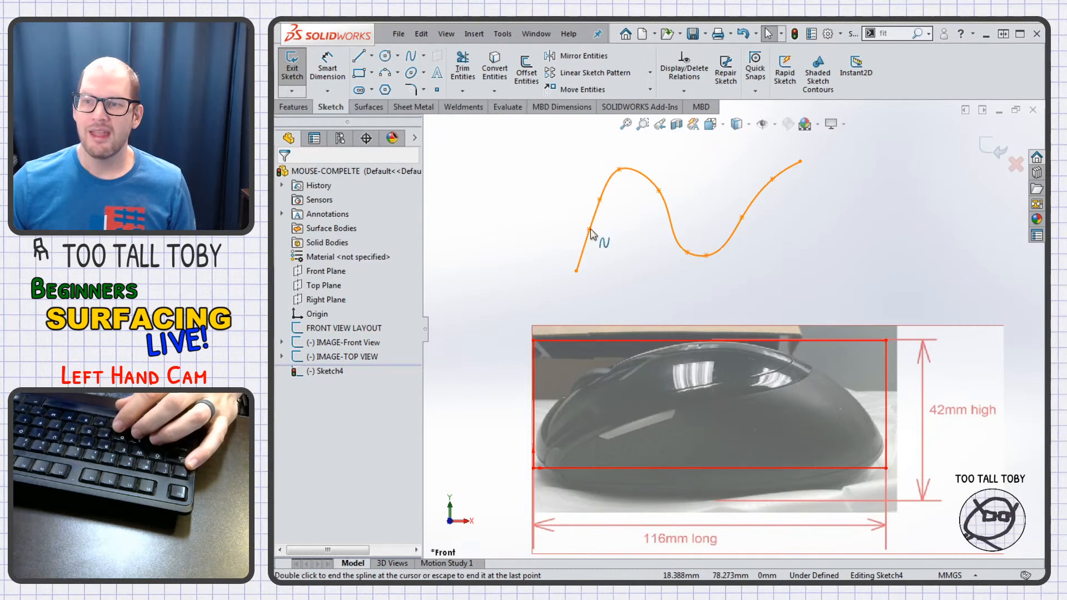
{"action": "mouse_move", "coordinate": [600, 200]}
{"action": "left_mouse_down"}
{"action": "mouse_move", "coordinate": [584, 197]}
{"action": "mouse_move", "coordinate": [645, 230]}
{"action": "mouse_move", "coordinate": [582, 207]}
{"action": "mouse_move", "coordinate": [600, 201]}
{"action": "left_mouse_up"}
{"action": "left_click", "coordinate": [690, 263]}
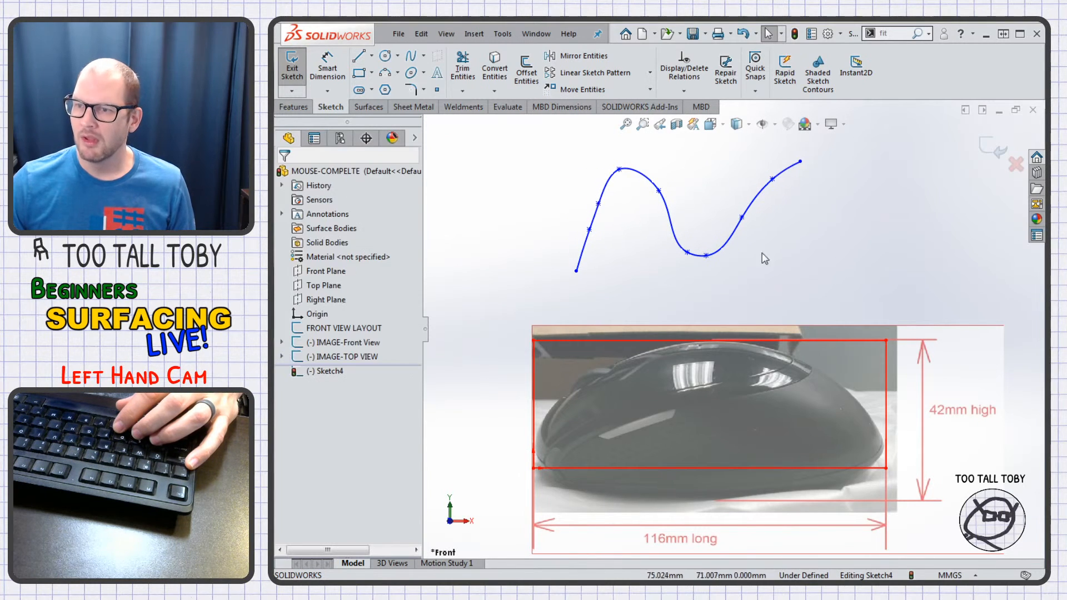
- Sketch a straight two-point spline about 67 mm long beside the wavy spline
{"action": "scroll", "coordinate": [812, 187], "scroll_direction": "up", "scroll_amount": 1}
{"action": "scroll", "coordinate": [879, 234], "scroll_direction": "down", "scroll_amount": 1}
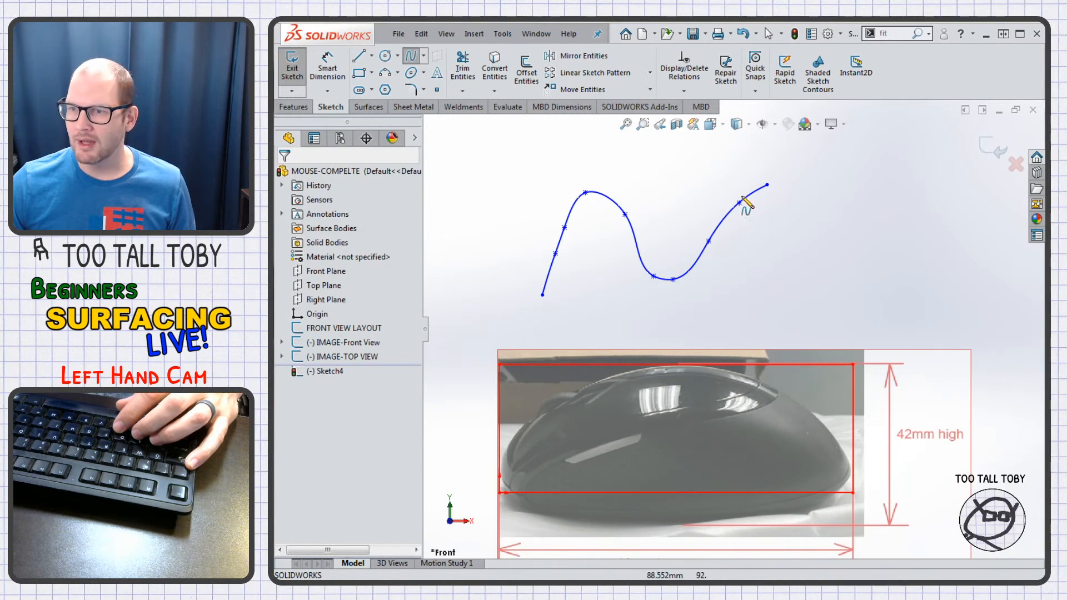
{"action": "left_click", "coordinate": [859, 295]}
{"action": "key", "text": "z"}
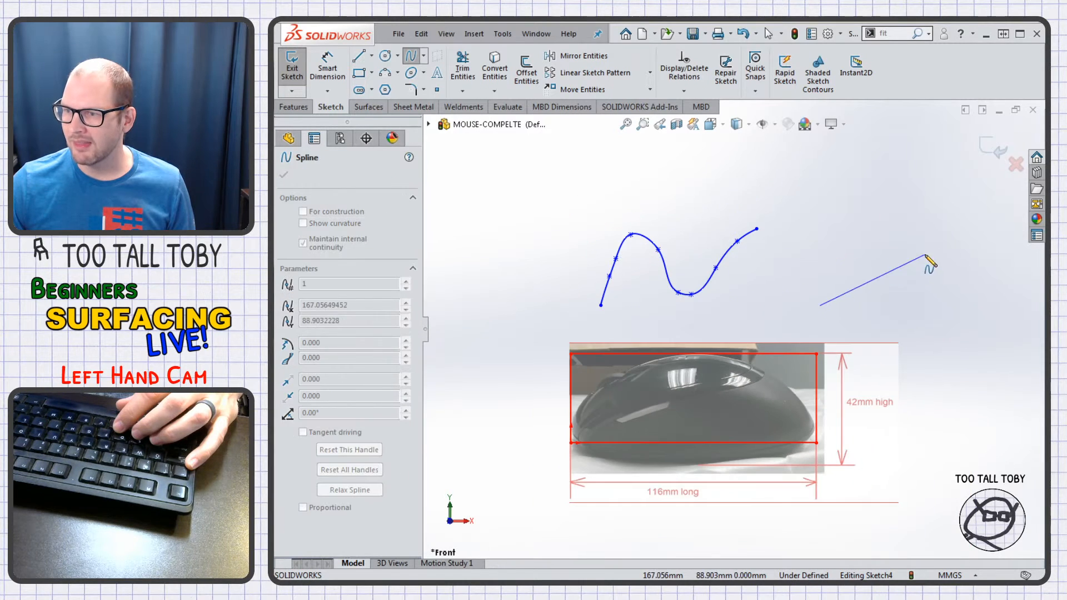
{"action": "left_click", "coordinate": [939, 228]}
{"action": "key", "text": "Escape"}
- Shape the two-point spline into an S-curve by pulling its start tangent handle upward and its end handle downward
{"action": "left_click", "coordinate": [860, 282]}
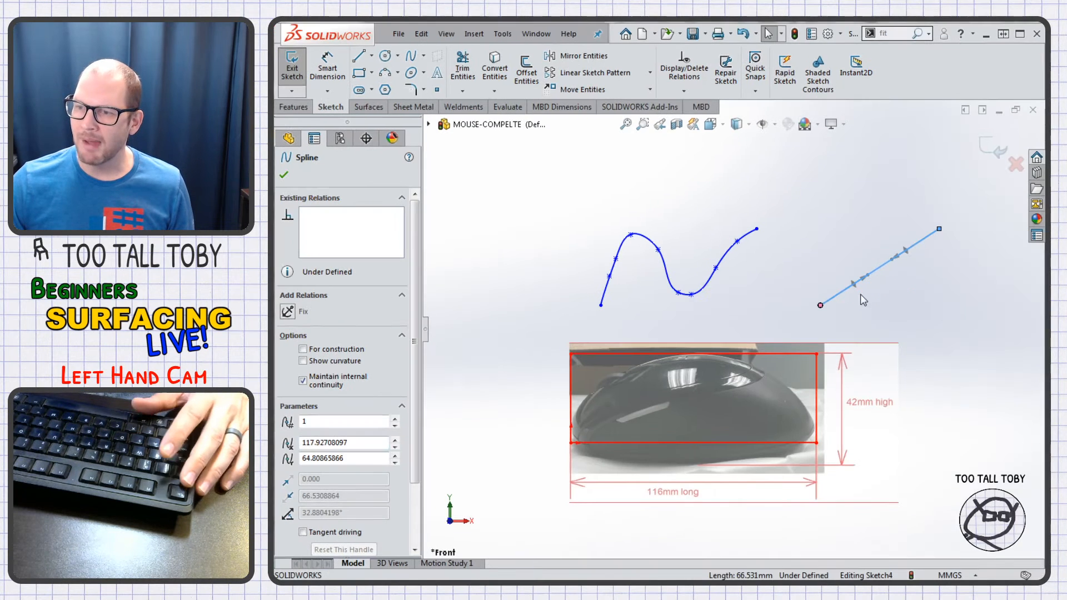
{"action": "left_click_drag", "start_coordinate": [853, 282], "coordinate": [921, 318]}
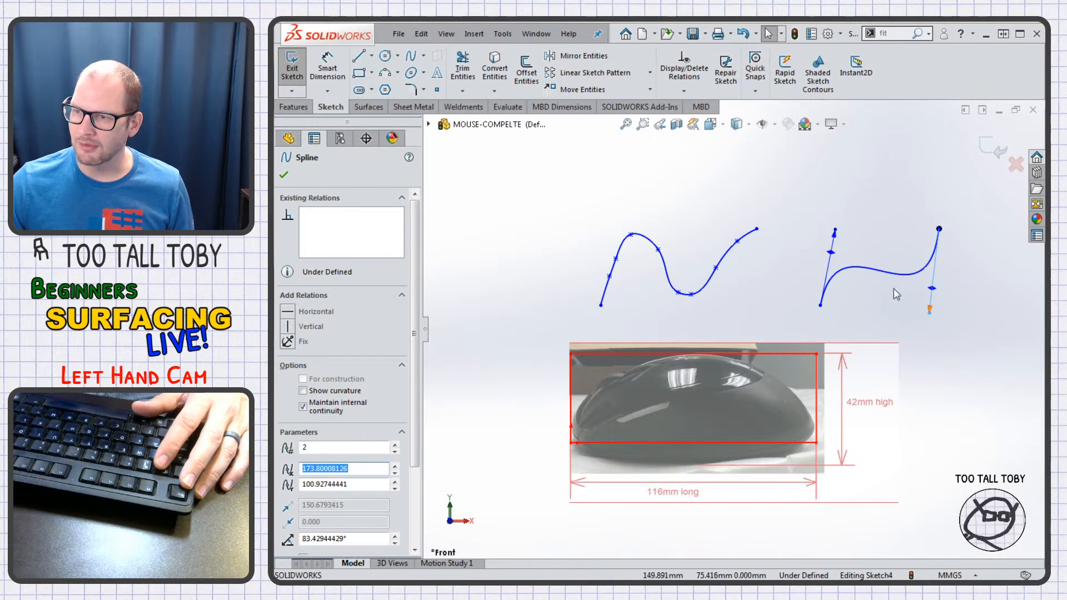
{"action": "left_click_drag", "start_coordinate": [839, 234], "coordinate": [843, 169]}
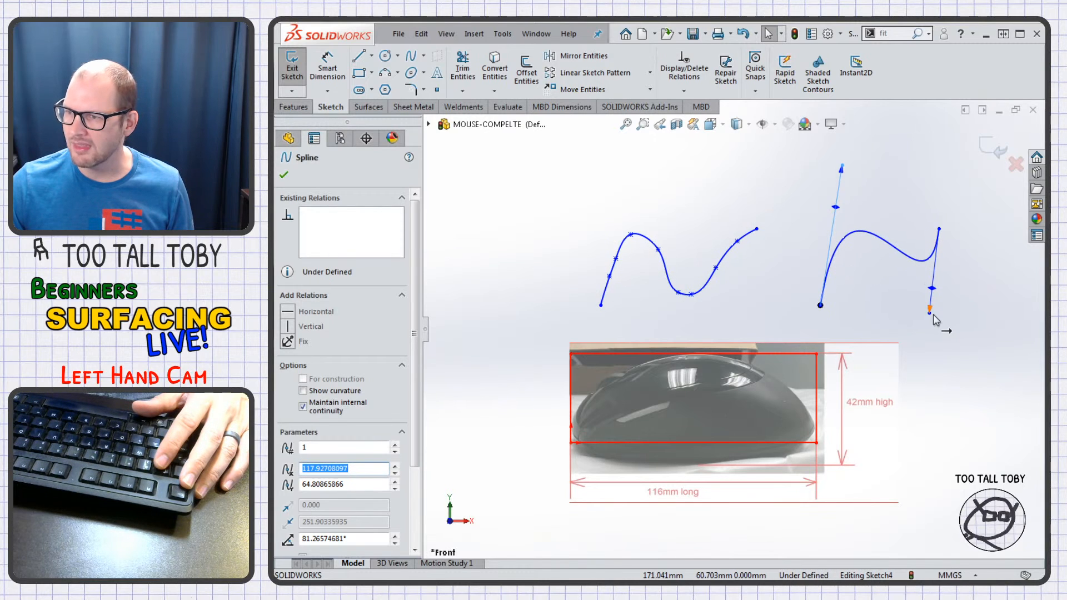
{"action": "left_click_drag", "start_coordinate": [930, 313], "coordinate": [924, 359]}
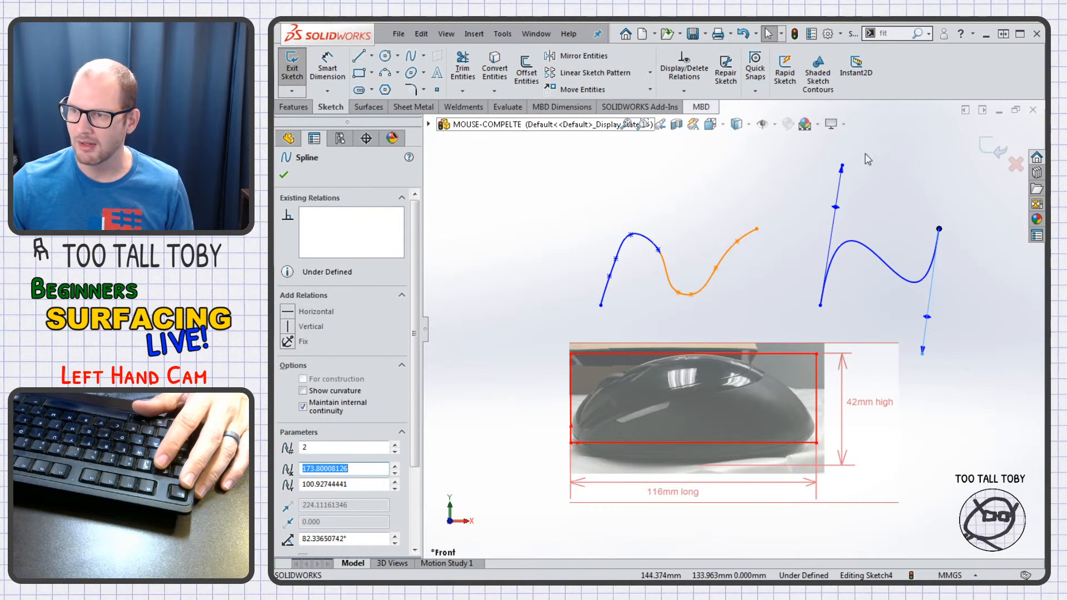
{"action": "key", "text": "Escape"}
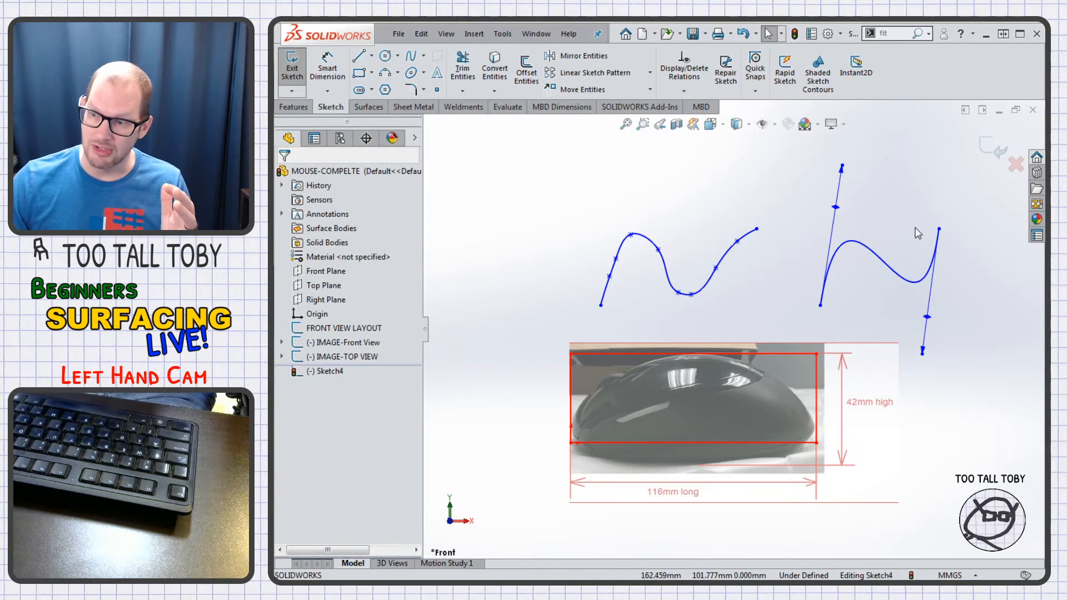
- Insert a spline point midway along the S-curve, then reshape the curve by moving its start handle and the new point
{"action": "right_click", "coordinate": [881, 265]}
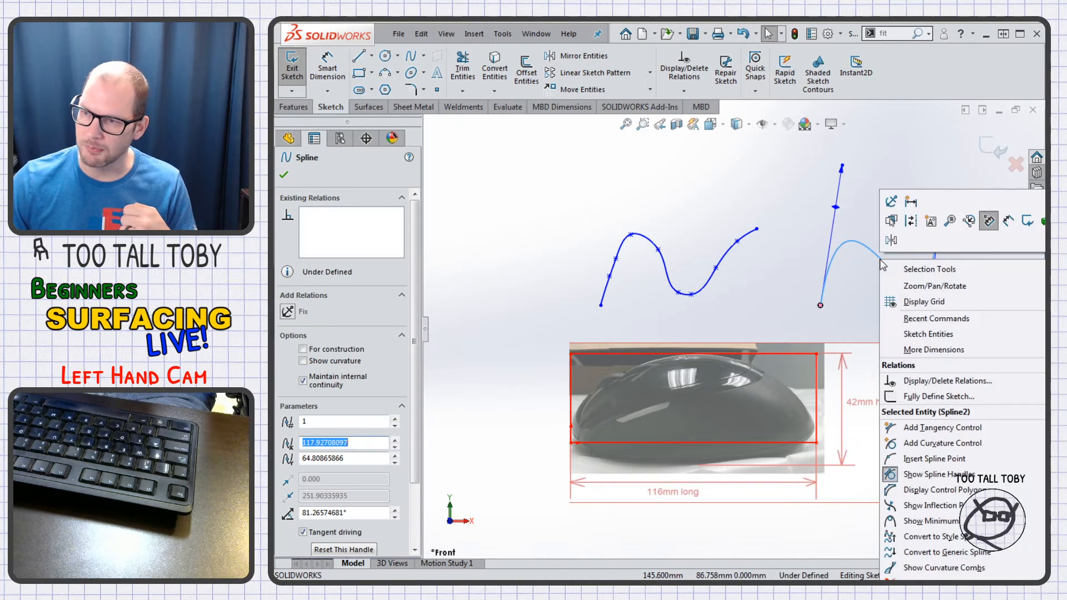
{"action": "left_click", "coordinate": [935, 458]}
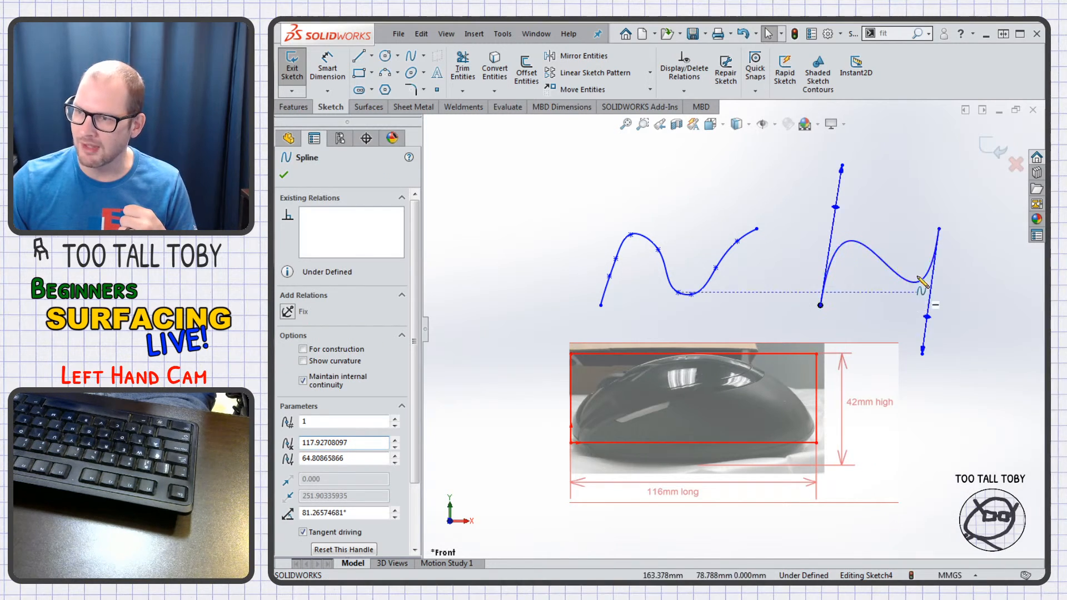
{"action": "left_click", "coordinate": [879, 258]}
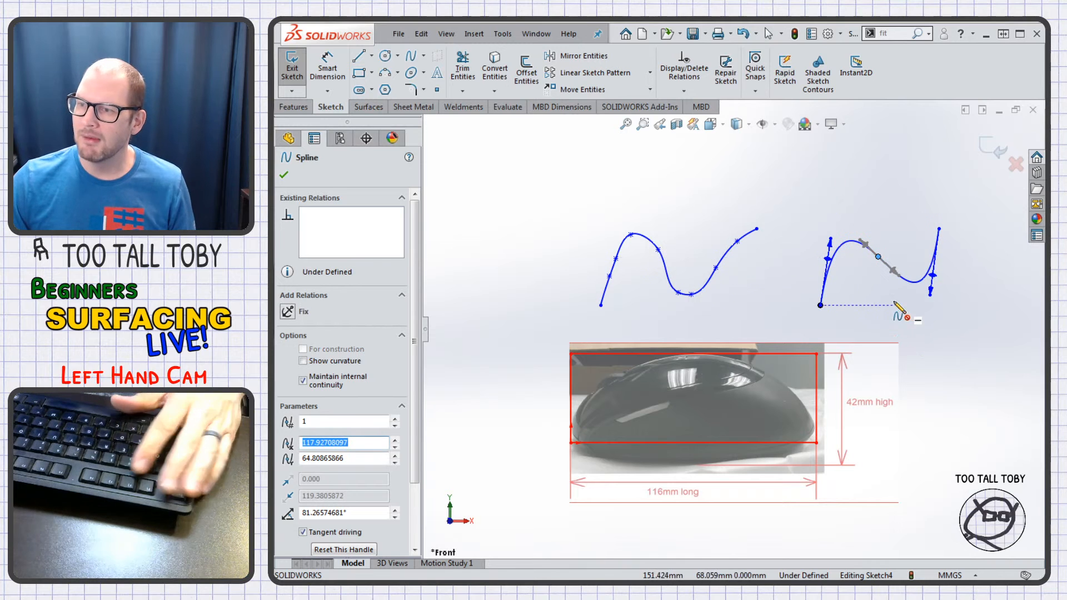
{"action": "key", "text": "Escape"}
{"action": "left_click_drag", "start_coordinate": [832, 243], "coordinate": [862, 211]}
{"action": "mouse_move", "coordinate": [879, 258]}
{"action": "left_mouse_down"}
{"action": "mouse_move", "coordinate": [906, 246]}
{"action": "mouse_move", "coordinate": [918, 278]}
{"action": "mouse_move", "coordinate": [886, 303]}
{"action": "mouse_move", "coordinate": [892, 250]}
{"action": "left_mouse_up"}
{"action": "left_click", "coordinate": [884, 267]}
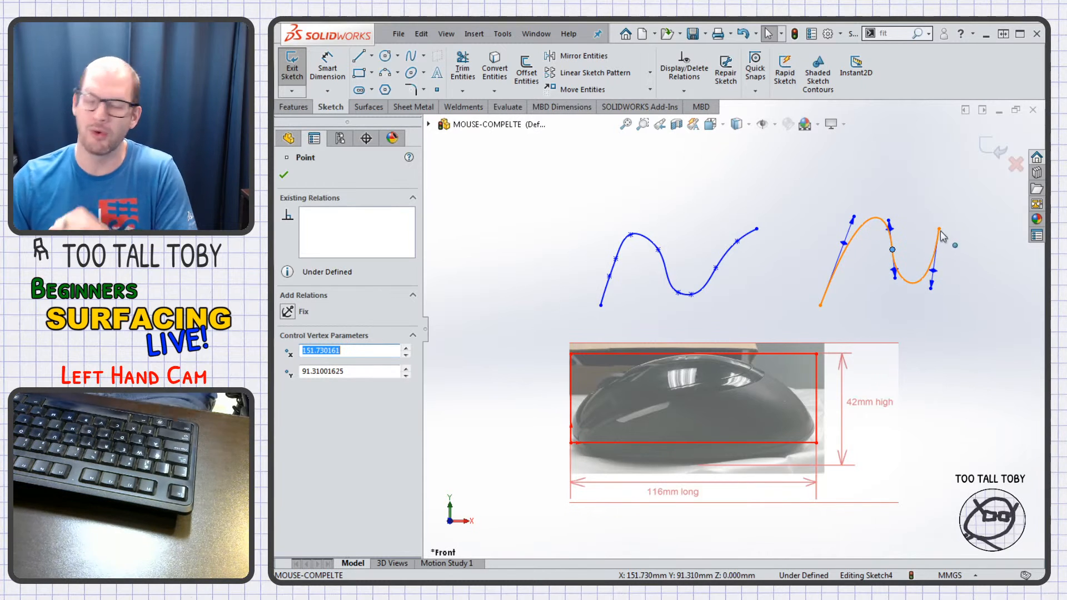
- Delete both practice splines from the sketch
{"action": "left_click_drag", "start_coordinate": [960, 202], "coordinate": [599, 312]}
{"action": "key", "text": "Delete"}
- Sketch a two-point spline over the front picture, from the layout's base line to about 33 mm high on the mouse's rear crease
{"action": "scroll", "coordinate": [667, 405], "scroll_direction": "down", "scroll_amount": 1}
{"action": "scroll", "coordinate": [665, 398], "scroll_direction": "down", "scroll_amount": 1}
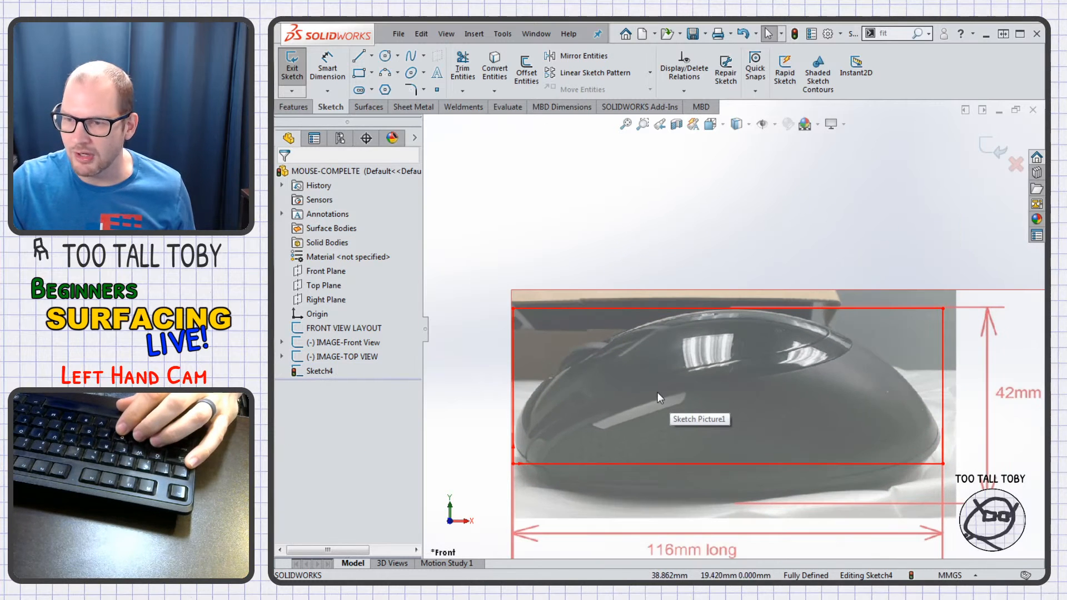
{"action": "left_click", "coordinate": [412, 56]}
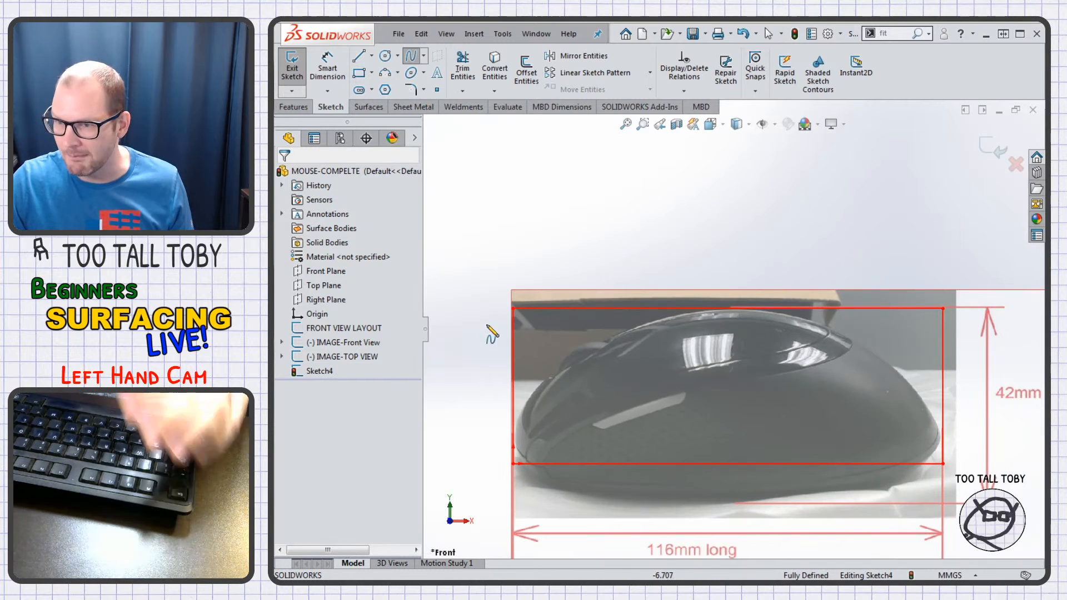
{"action": "left_click", "coordinate": [538, 463]}
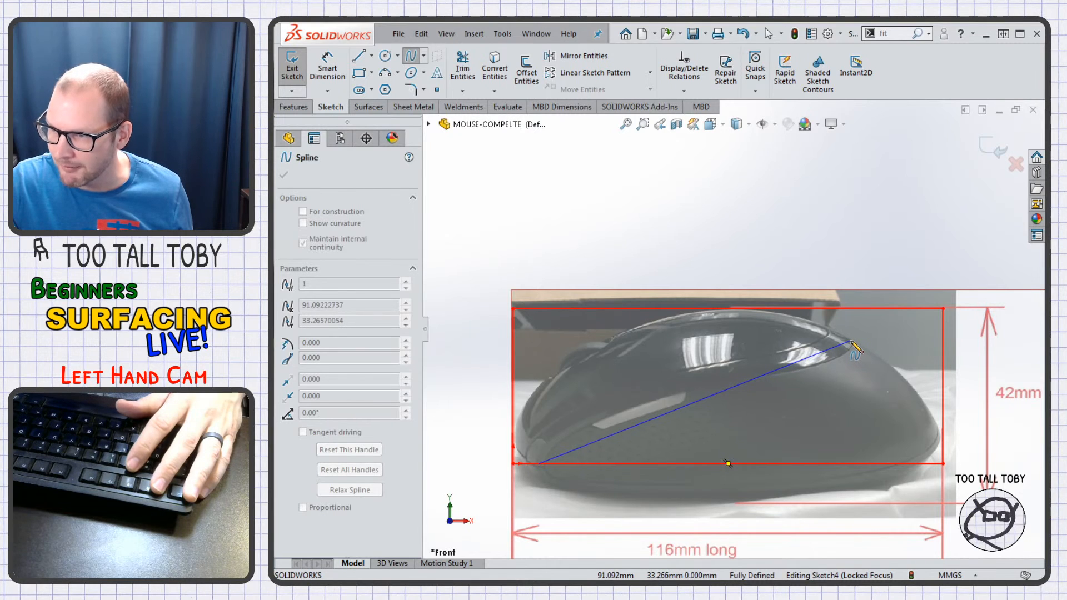
{"action": "left_click", "coordinate": [851, 342]}
{"action": "key", "text": "Escape"}
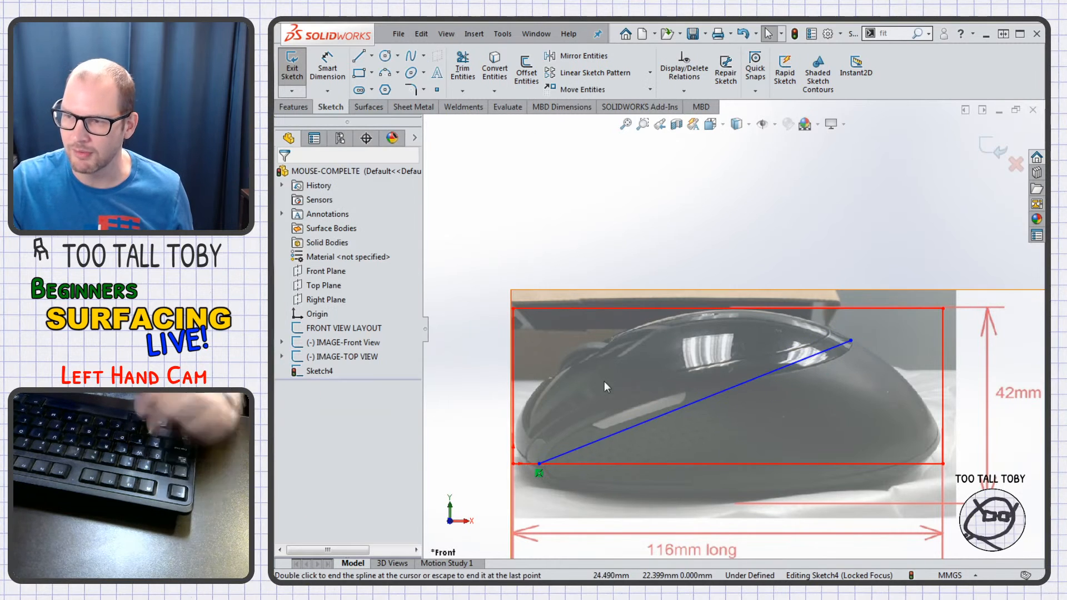
- Shape the spline into an S-curve along the mouse's side crease, aiming its start handle upward and its end handle downward
{"action": "left_click", "coordinate": [612, 436]}
{"action": "left_click_drag", "start_coordinate": [667, 420], "coordinate": [538, 421]}
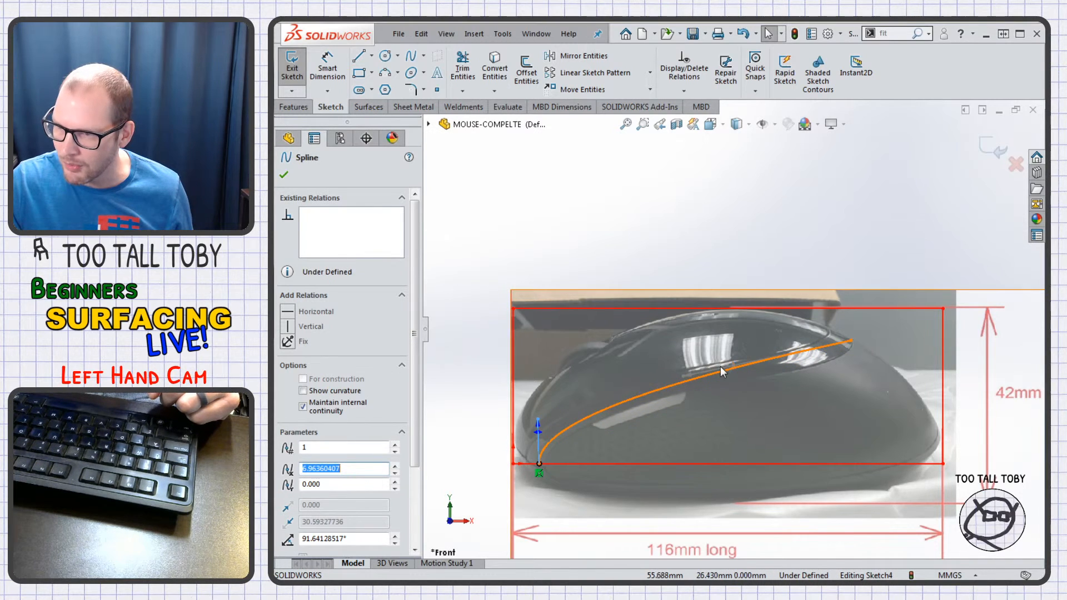
{"action": "left_click_drag", "start_coordinate": [850, 340], "coordinate": [870, 373]}
{"action": "left_click_drag", "start_coordinate": [537, 435], "coordinate": [545, 415]}
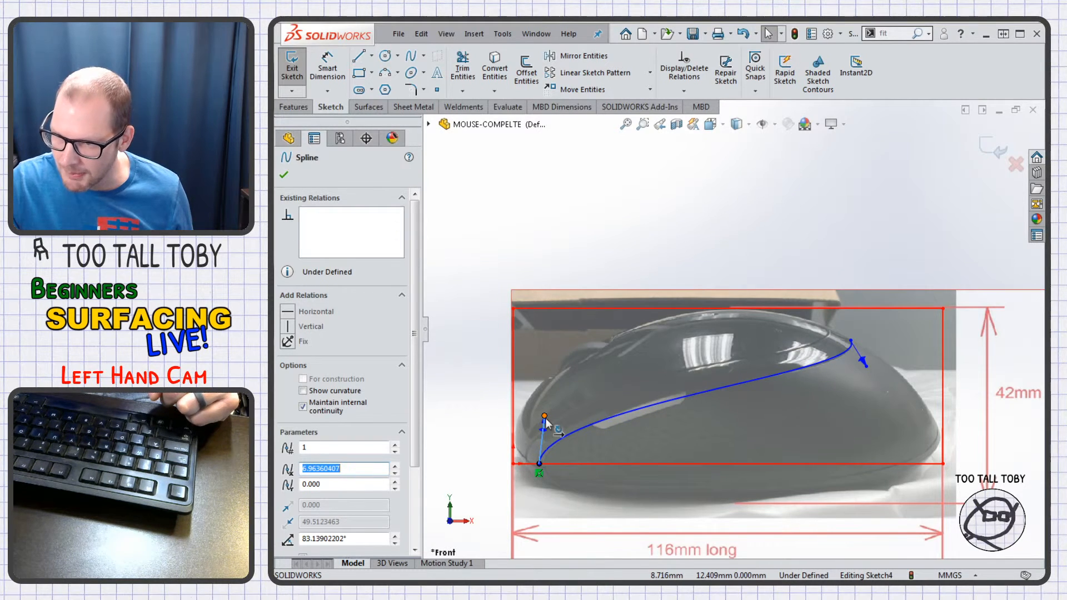
{"action": "left_click_drag", "start_coordinate": [546, 418], "coordinate": [545, 413]}
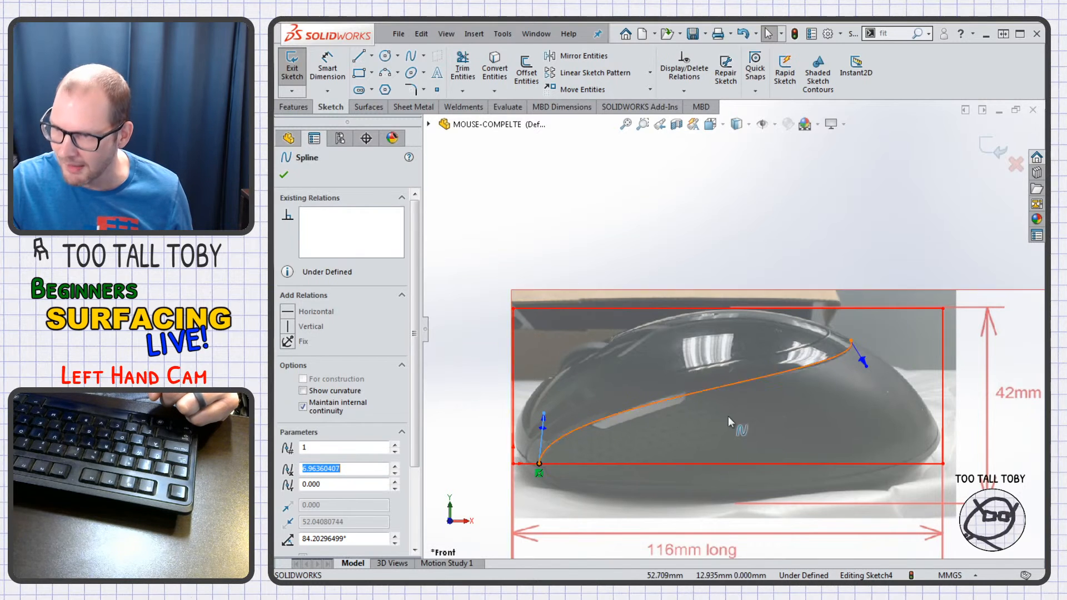
{"action": "left_click_drag", "start_coordinate": [866, 369], "coordinate": [856, 378]}
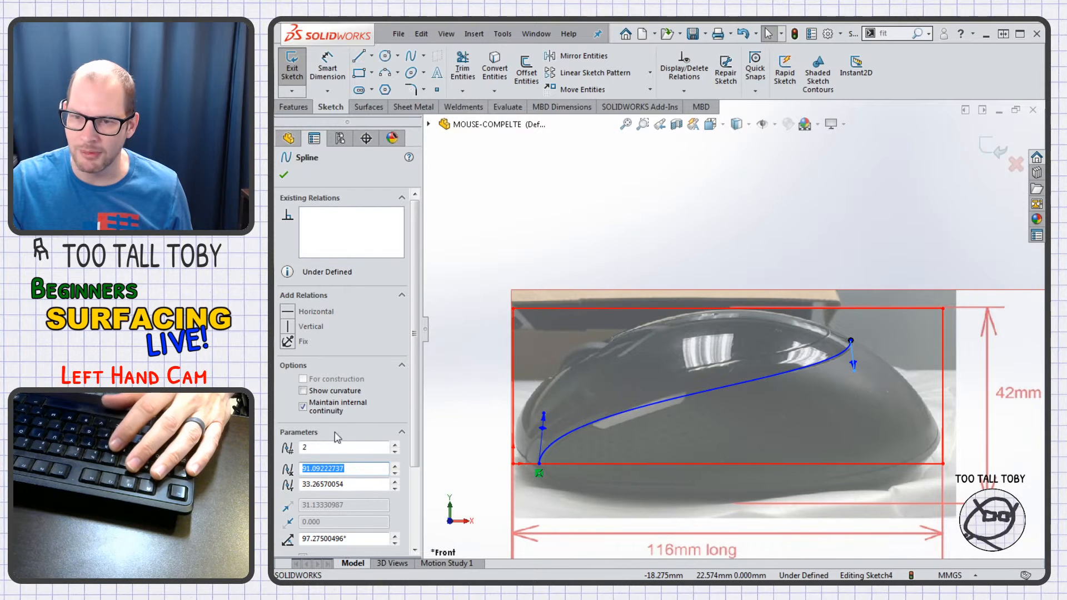
- Make the spline's end tangent handle vertical and nudge the end point onto the tip of the pictured crease
{"action": "left_click", "coordinate": [289, 327]}
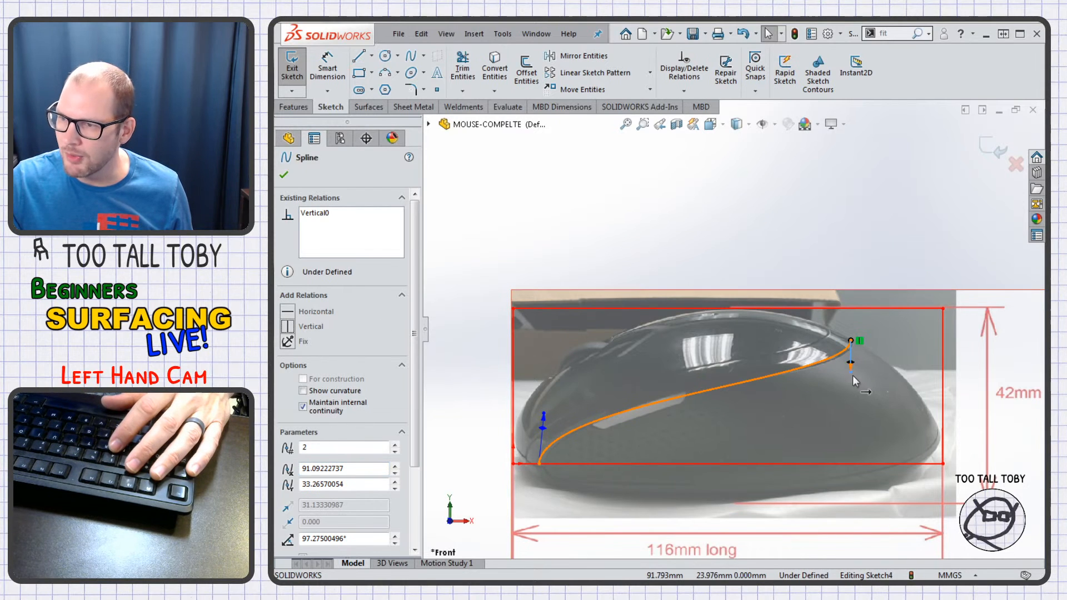
{"action": "scroll", "coordinate": [869, 325], "scroll_direction": "down", "scroll_amount": 5}
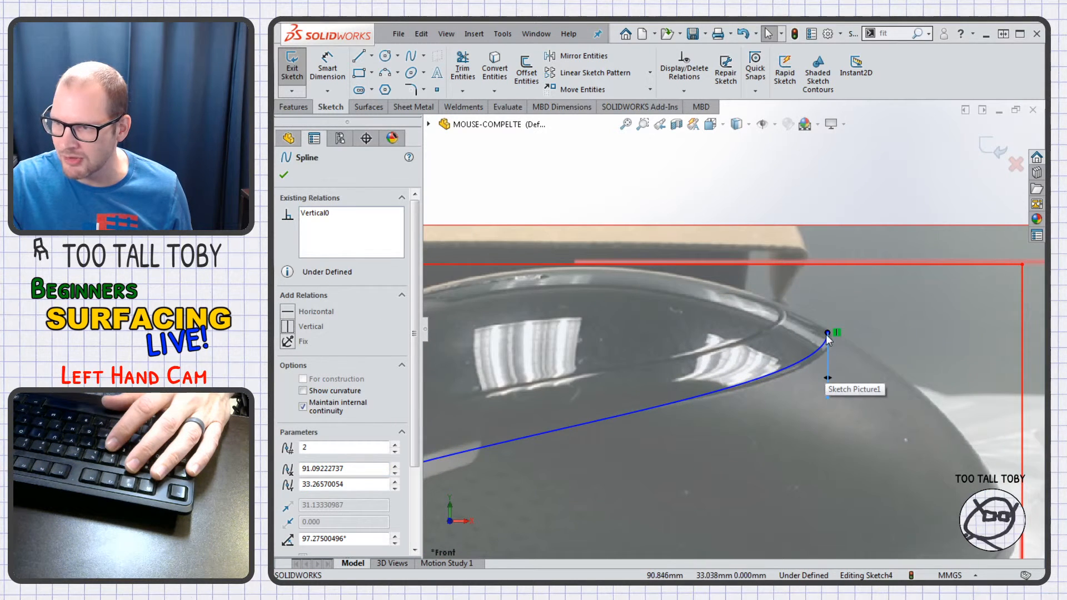
{"action": "mouse_move", "coordinate": [832, 332]}
{"action": "left_mouse_down"}
{"action": "mouse_move", "coordinate": [851, 336]}
{"action": "mouse_move", "coordinate": [832, 335]}
{"action": "left_mouse_up"}
{"action": "scroll", "coordinate": [715, 419], "scroll_direction": "up", "scroll_amount": 5}
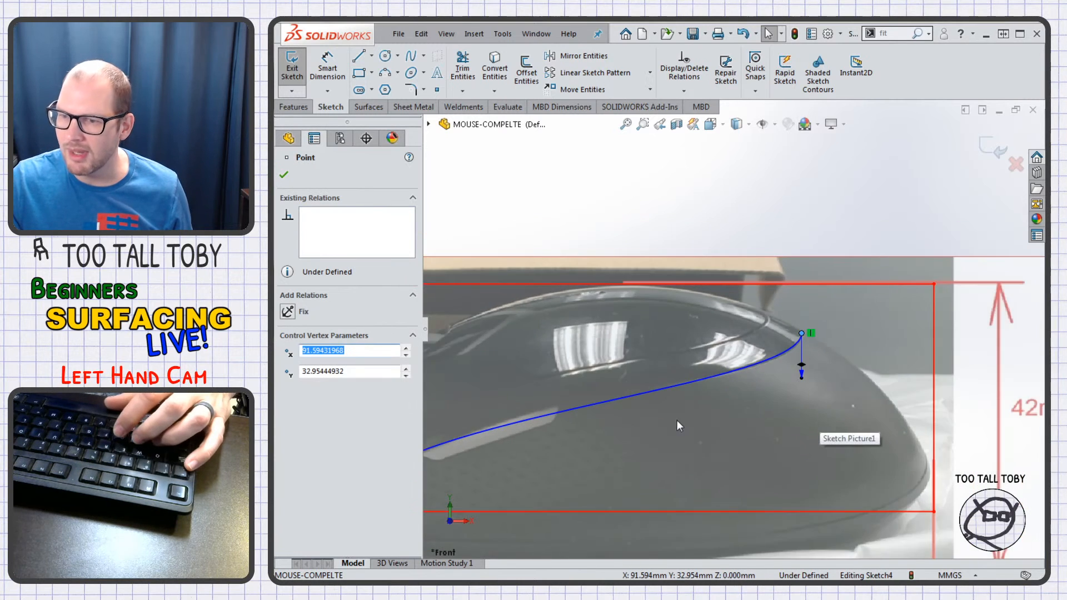
- Dimension the spline's upper end point 32.8 mm above the layout rectangle's base line
{"action": "key", "text": "s"}
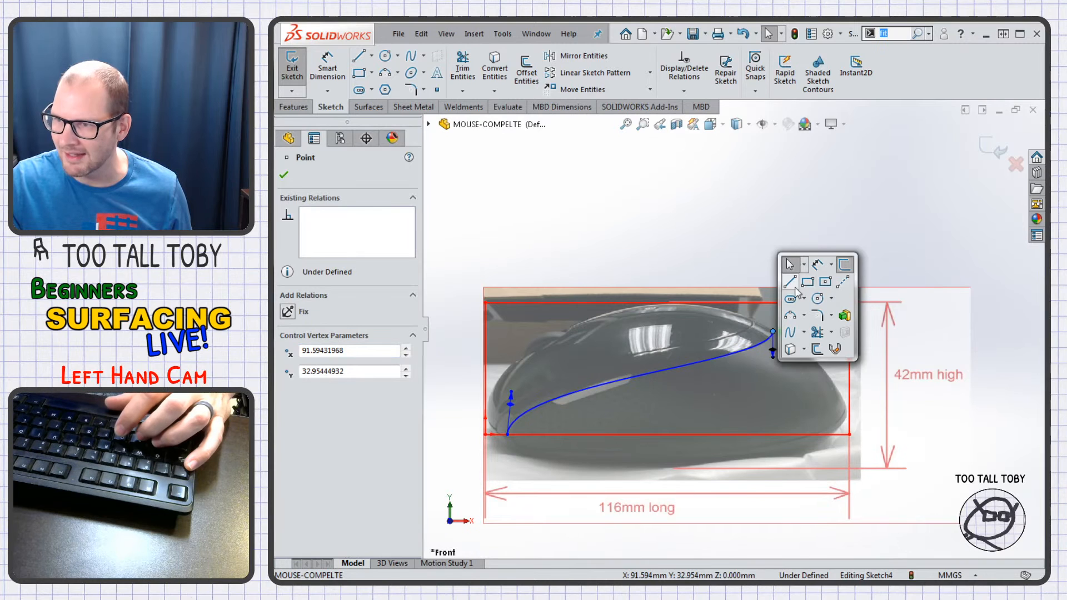
{"action": "left_click", "coordinate": [822, 269]}
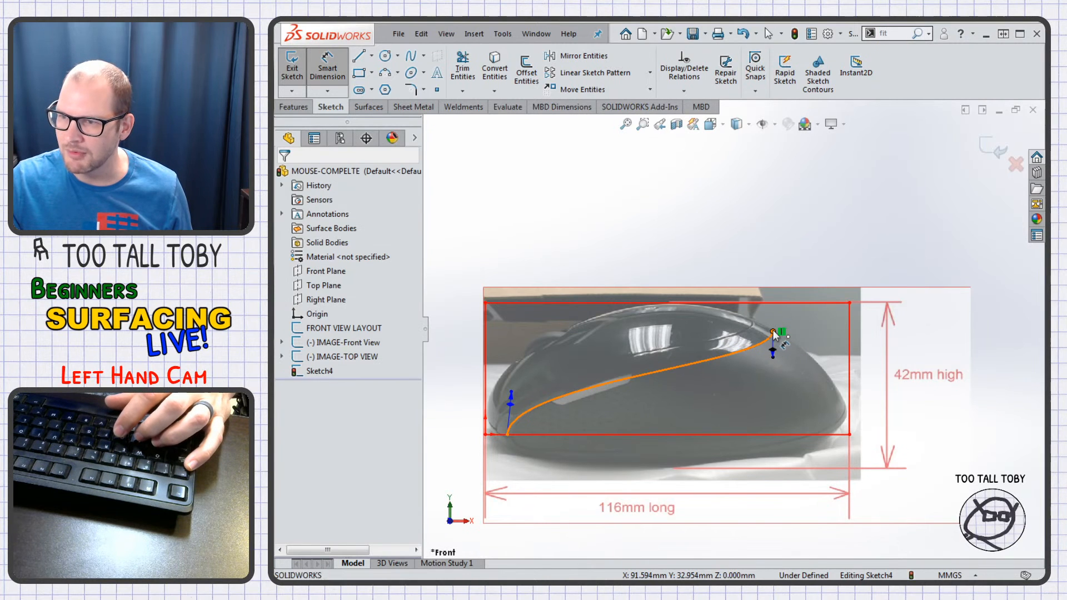
{"action": "left_click", "coordinate": [773, 331]}
{"action": "left_click", "coordinate": [780, 439]}
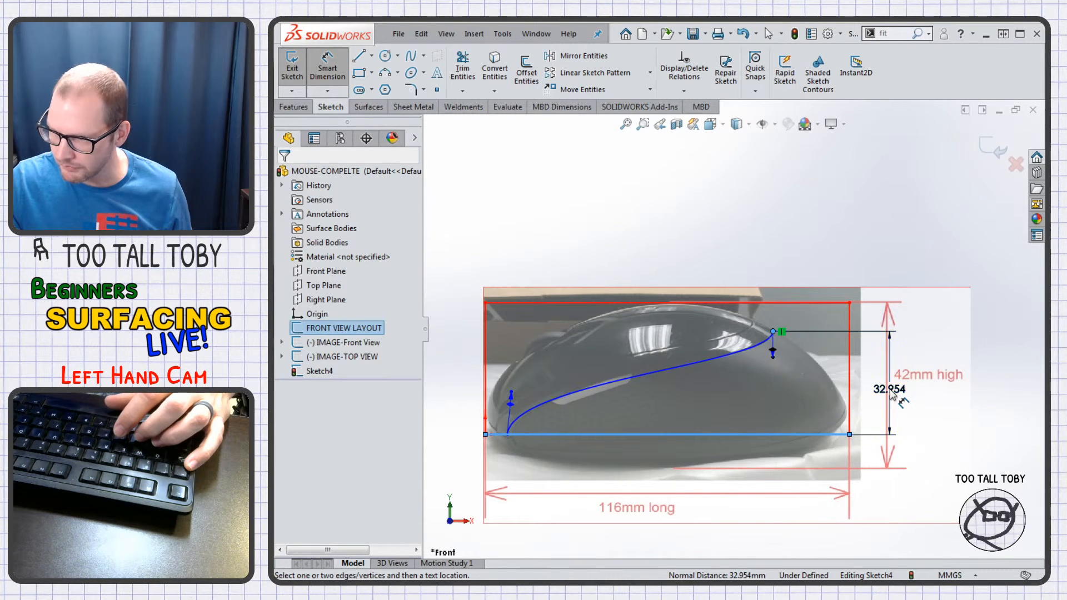
{"action": "left_click", "coordinate": [892, 388]}
{"action": "type", "text": "32.8"}
{"action": "key", "text": "Return"}
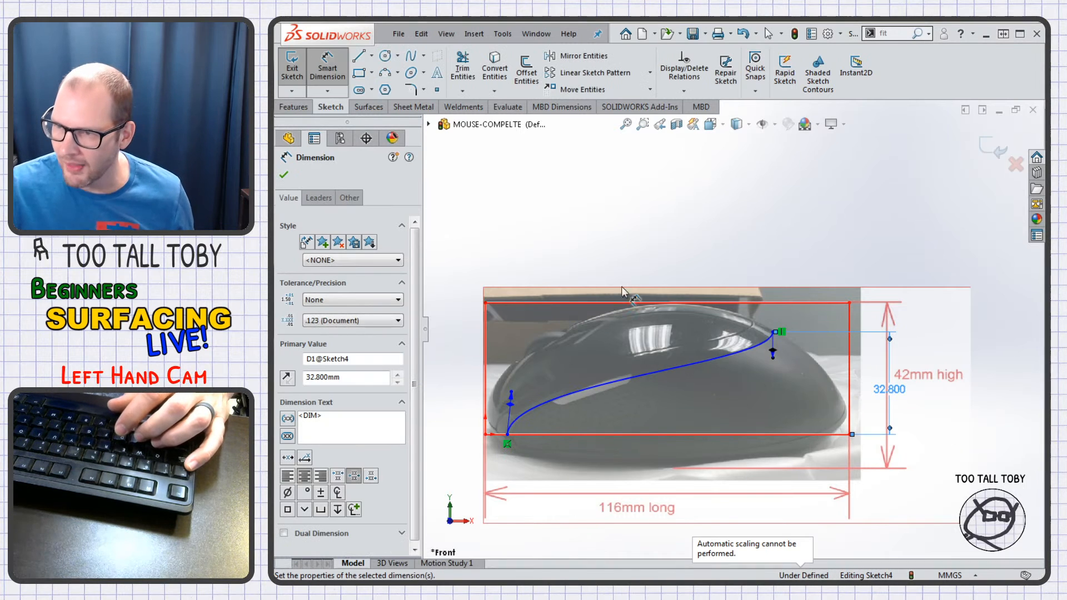
- Dimension the spline's upper end point 24.4 mm horizontally from the layout rectangle's right edge
{"action": "left_click", "coordinate": [774, 333]}
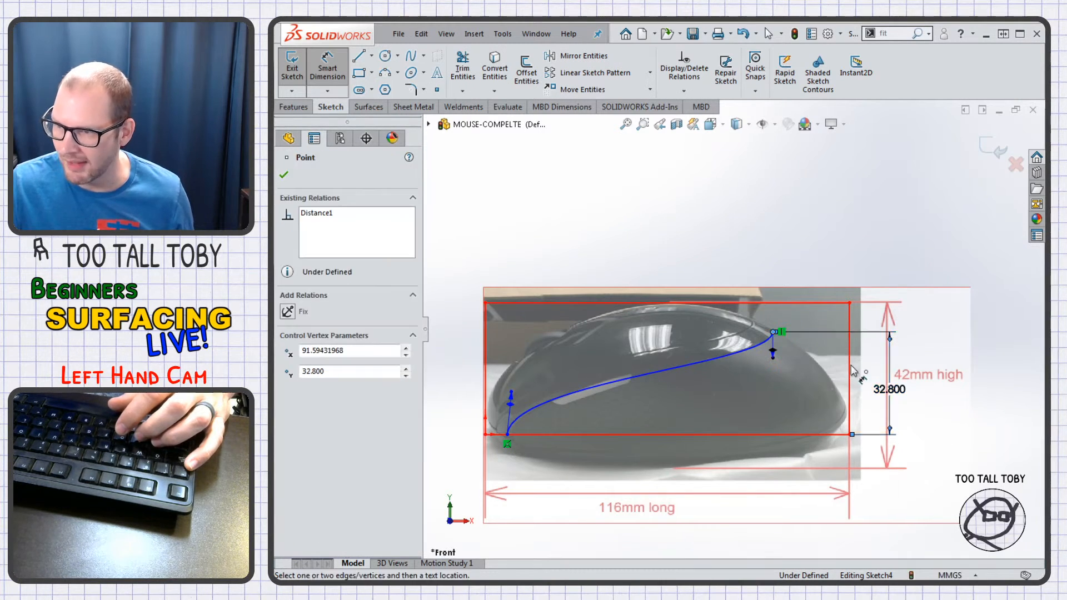
{"action": "left_click", "coordinate": [848, 325]}
{"action": "left_click", "coordinate": [796, 230]}
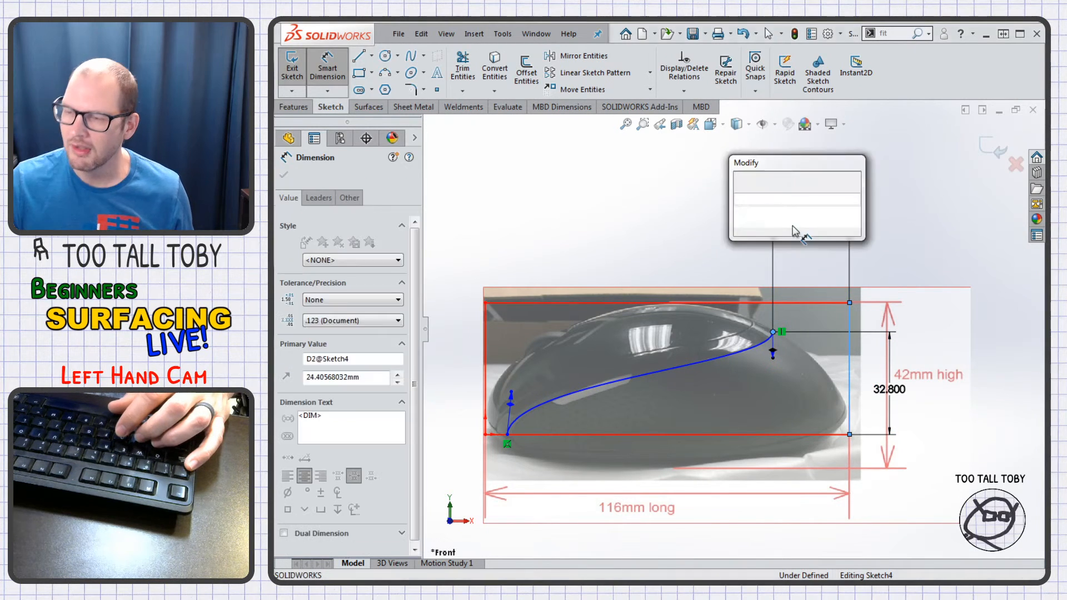
{"action": "type", "text": "24.4"}
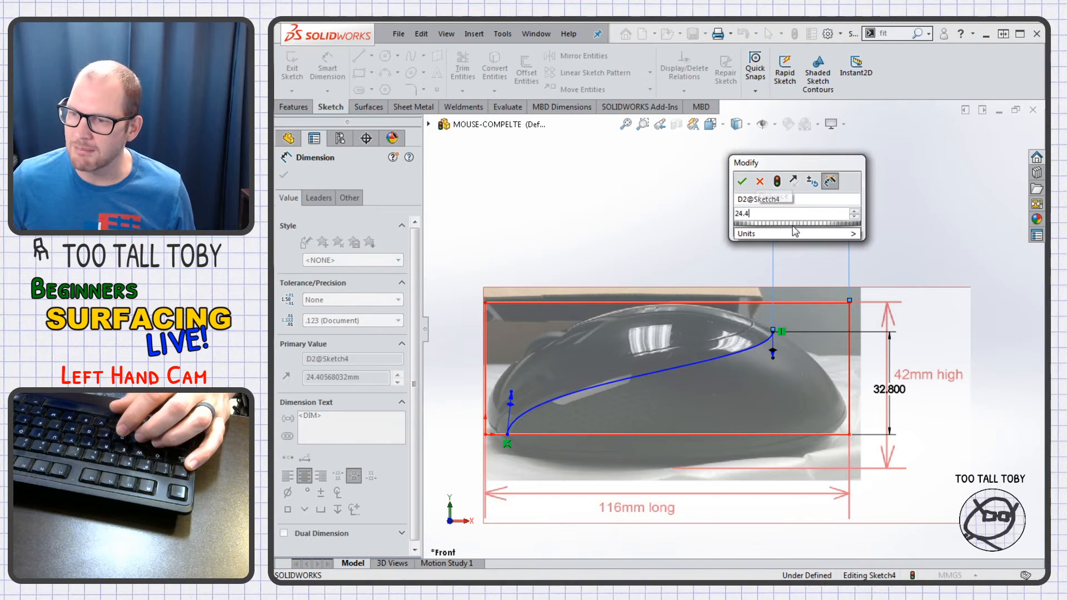
{"action": "key", "text": "Return"}
{"action": "left_click", "coordinate": [571, 209]}
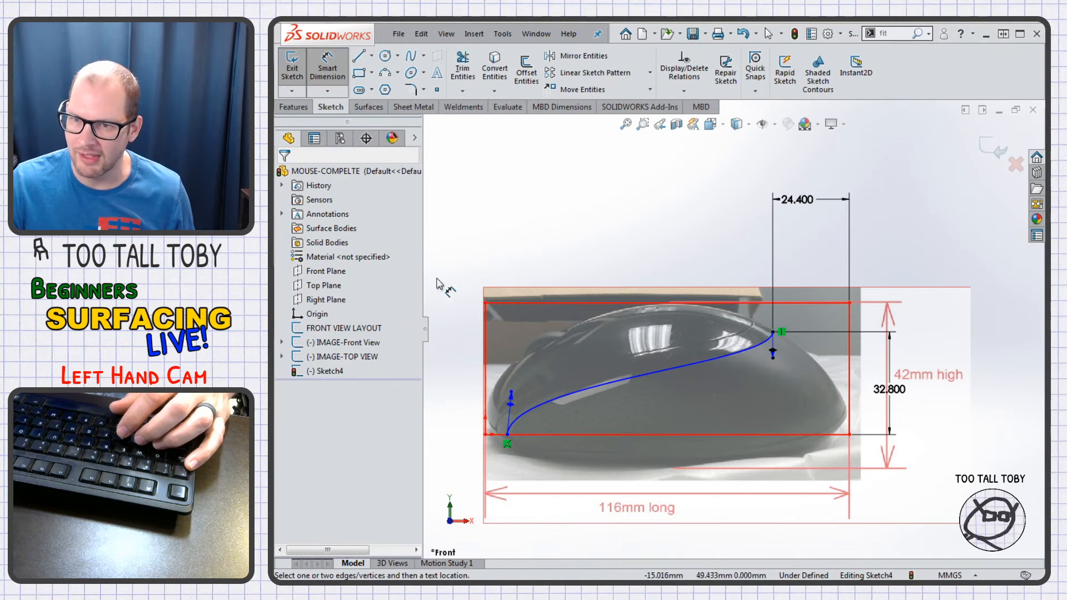
- Hide the IMAGE-Front View sketch and dimension the spline's start point horizontally from the layout rectangle's left edge
{"action": "left_click", "coordinate": [345, 343]}
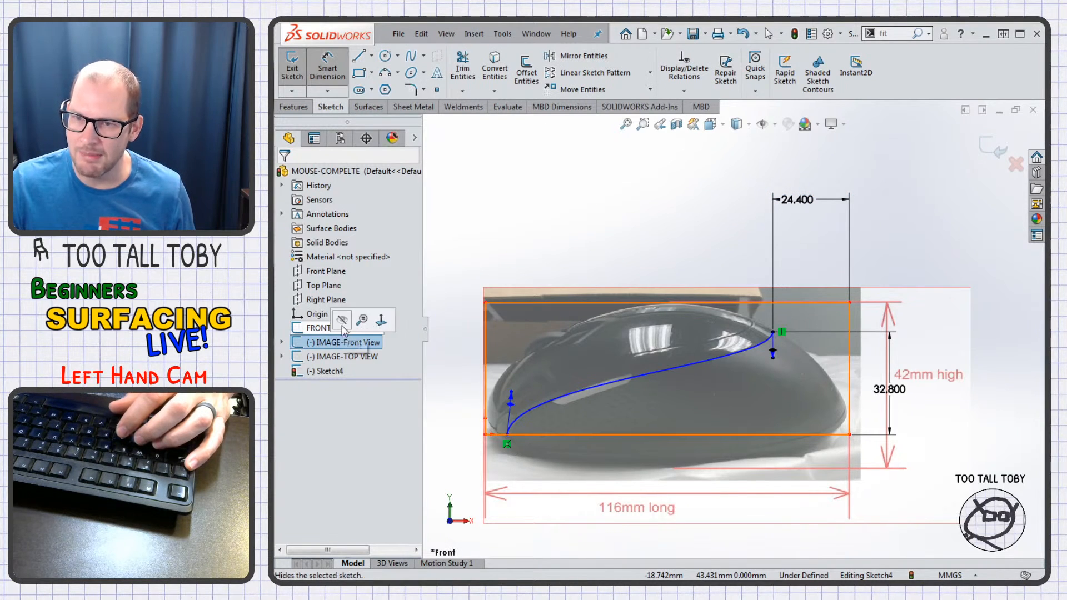
{"action": "left_click", "coordinate": [352, 327]}
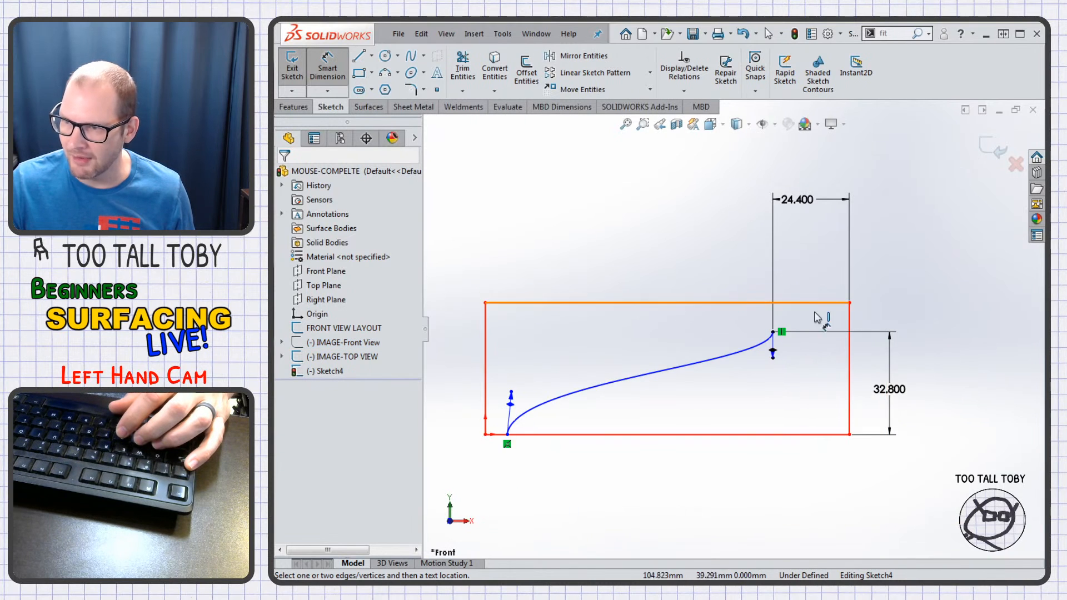
{"action": "key", "text": "s"}
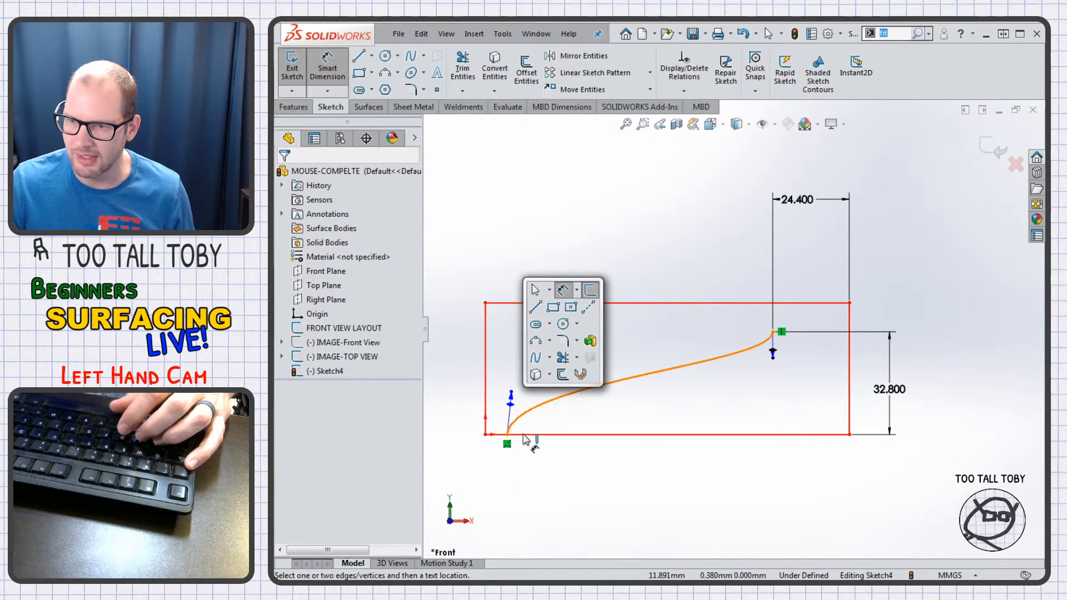
{"action": "left_click", "coordinate": [508, 435]}
{"action": "left_click", "coordinate": [485, 424]}
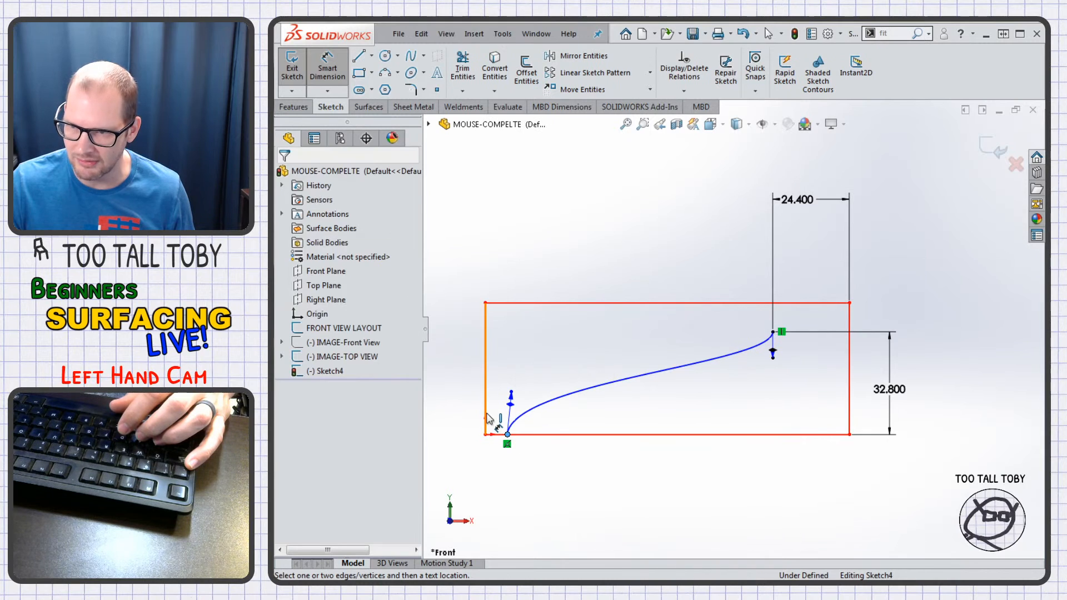
{"action": "left_click", "coordinate": [482, 506]}
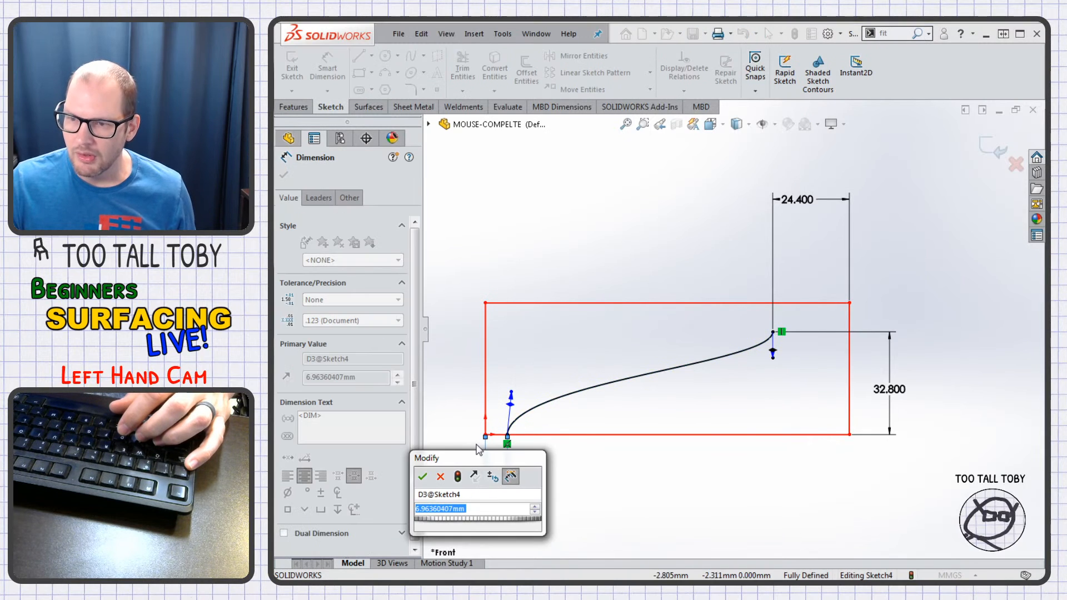
{"action": "left_click", "coordinate": [422, 480]}
- Tilt the spline's start handle slightly inward and dimension its angle to the layout's base line as 80°
{"action": "scroll", "coordinate": [572, 429], "scroll_direction": "down", "scroll_amount": 4}
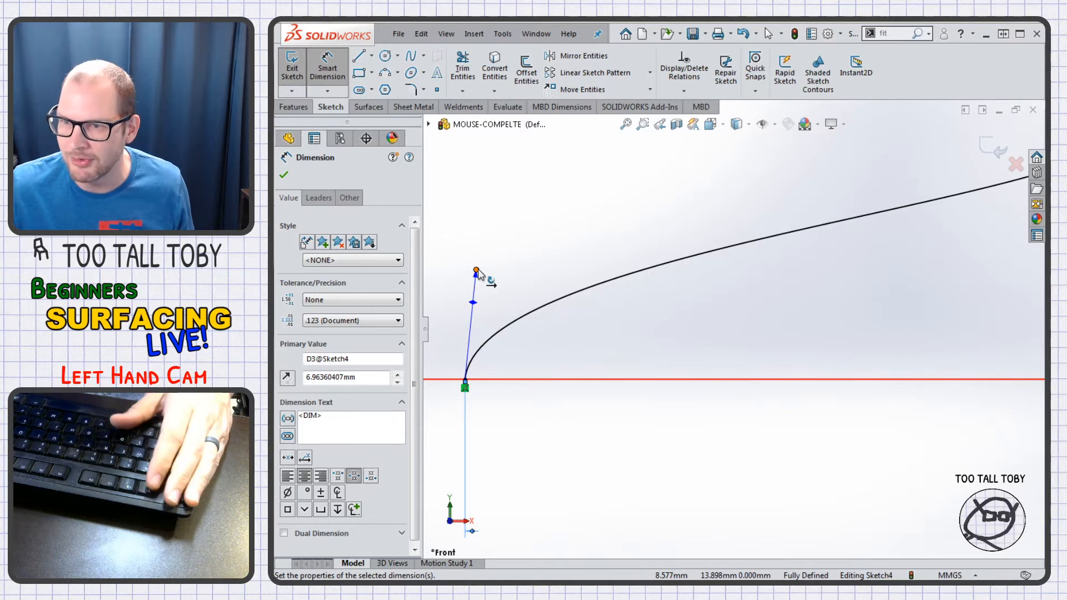
{"action": "mouse_move", "coordinate": [476, 273]}
{"action": "left_mouse_down"}
{"action": "mouse_move", "coordinate": [479, 224]}
{"action": "mouse_move", "coordinate": [485, 271]}
{"action": "left_mouse_up"}
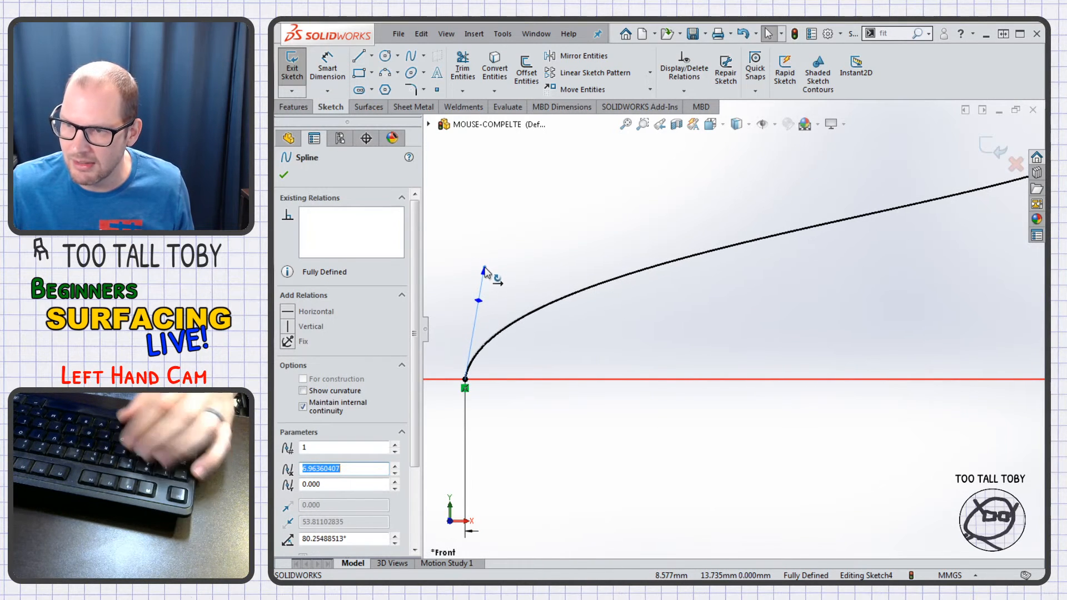
{"action": "left_click", "coordinate": [335, 71]}
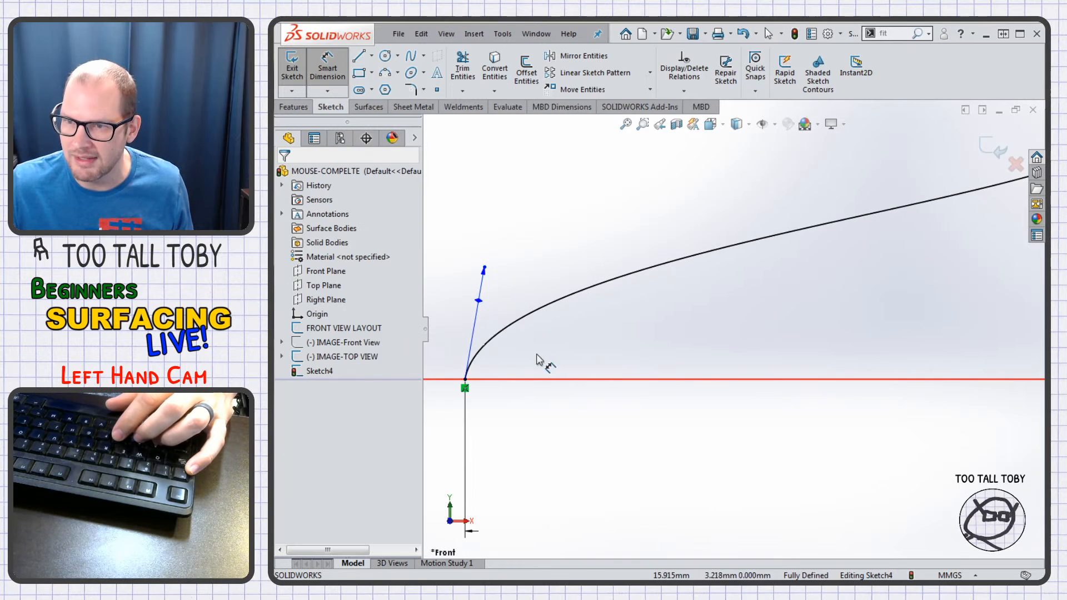
{"action": "left_click", "coordinate": [477, 303]}
{"action": "left_click", "coordinate": [578, 379]}
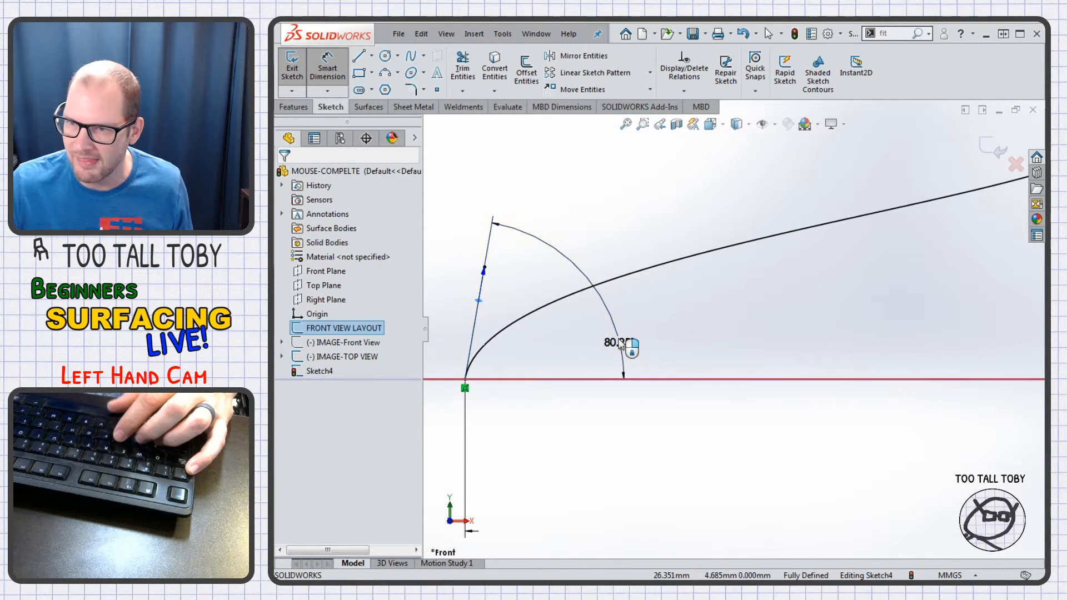
{"action": "left_click", "coordinate": [620, 345]}
{"action": "key", "text": "Return"}
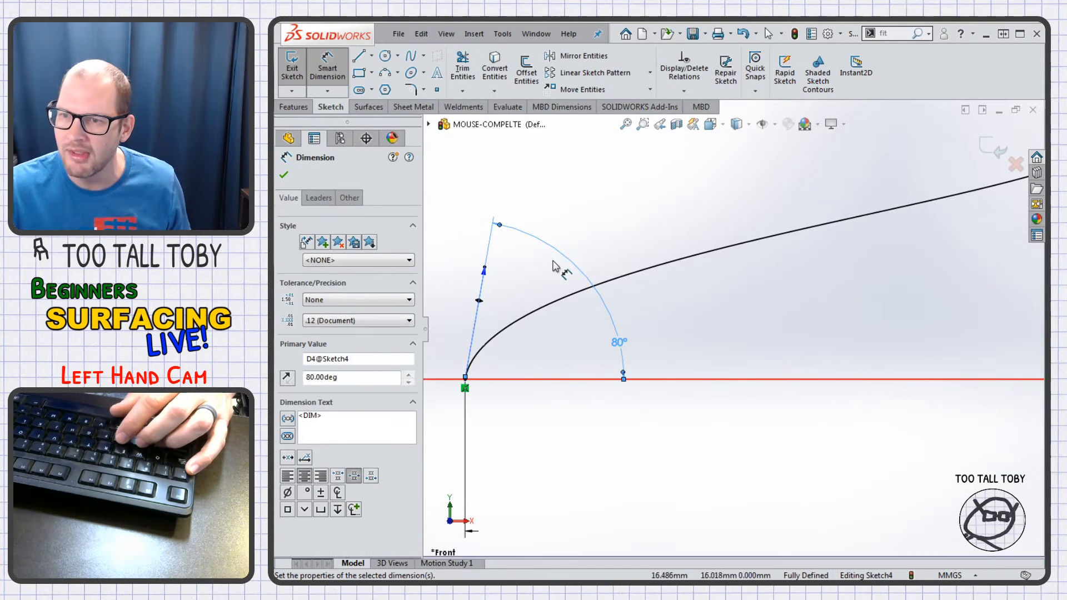
- Add a tangent length dimension of 54 mm to the spline's start handle
{"action": "left_click", "coordinate": [485, 266]}
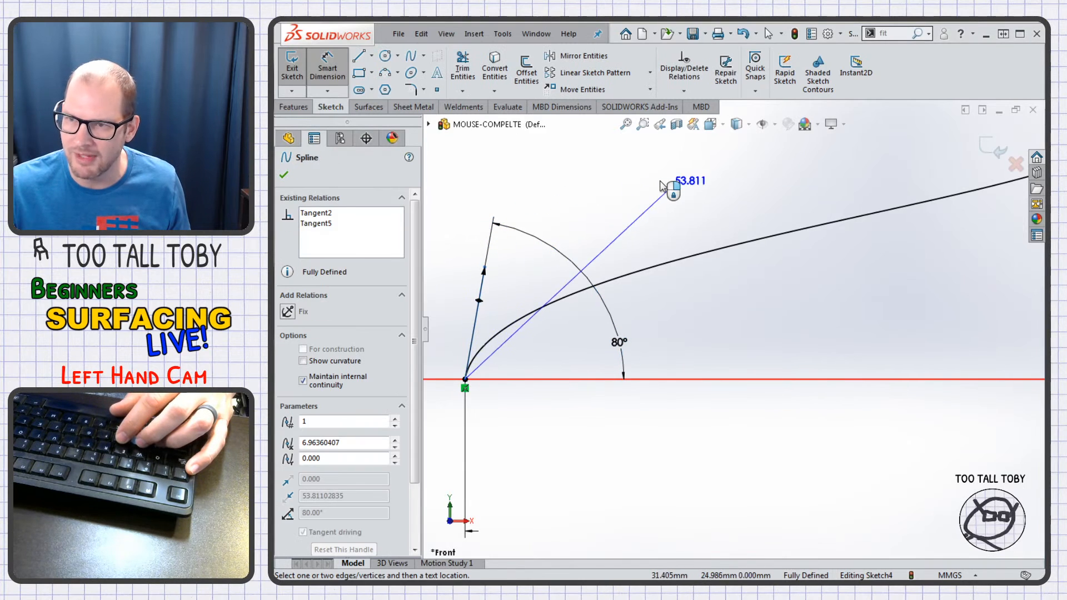
{"action": "left_click", "coordinate": [674, 187]}
{"action": "type", "text": "54"}
{"action": "key", "text": "Return"}
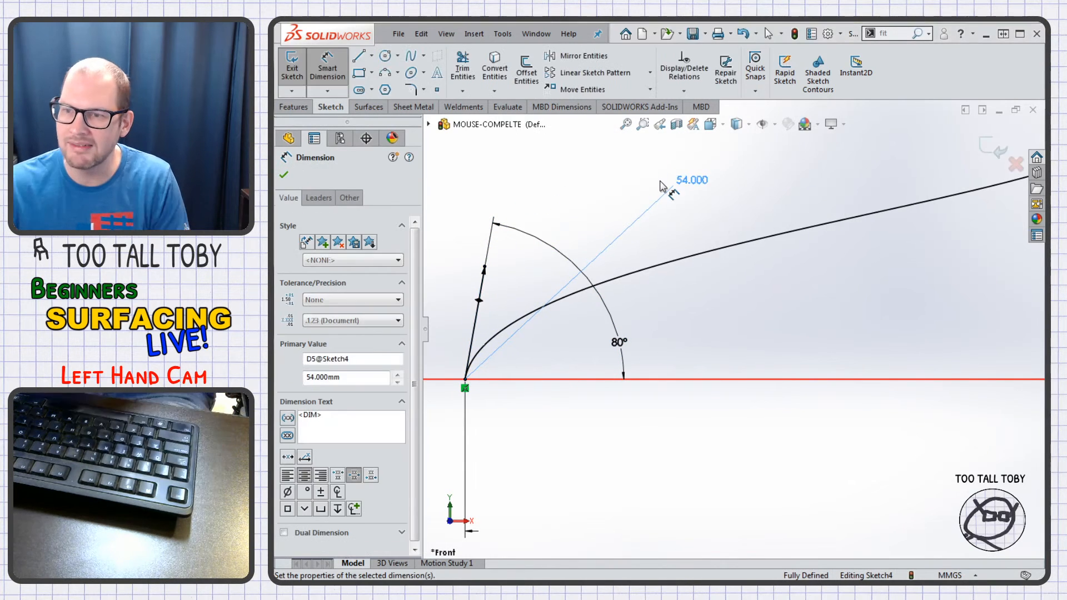
- Set the start handle's tangent length dimension to 60 mm
{"action": "scroll", "coordinate": [728, 311], "scroll_direction": "up", "scroll_amount": 2}
{"action": "scroll", "coordinate": [724, 315], "scroll_direction": "up", "scroll_amount": 4}
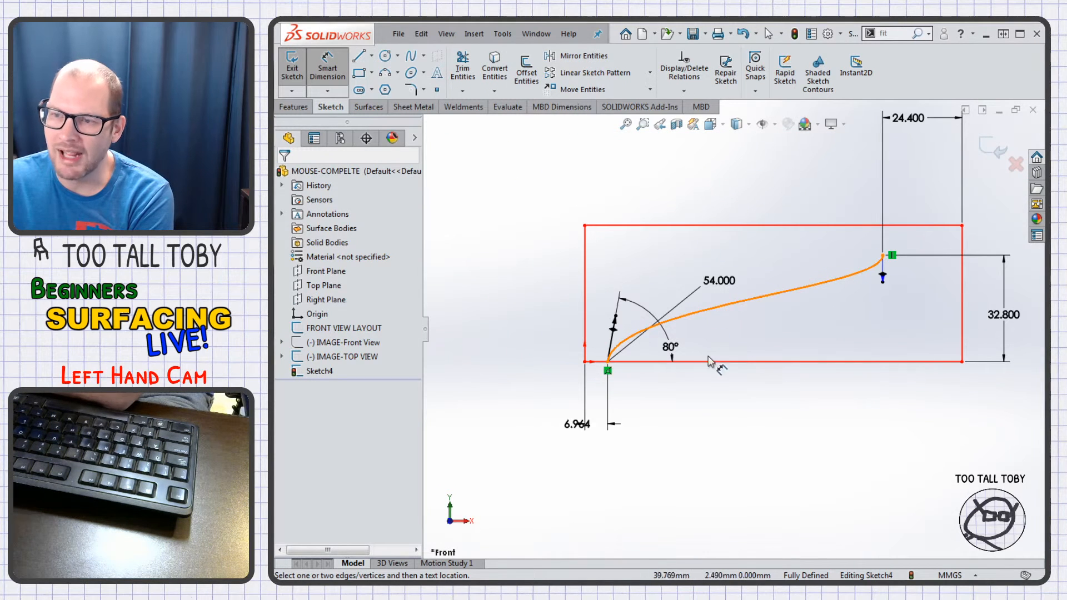
{"action": "double_click", "coordinate": [720, 282]}
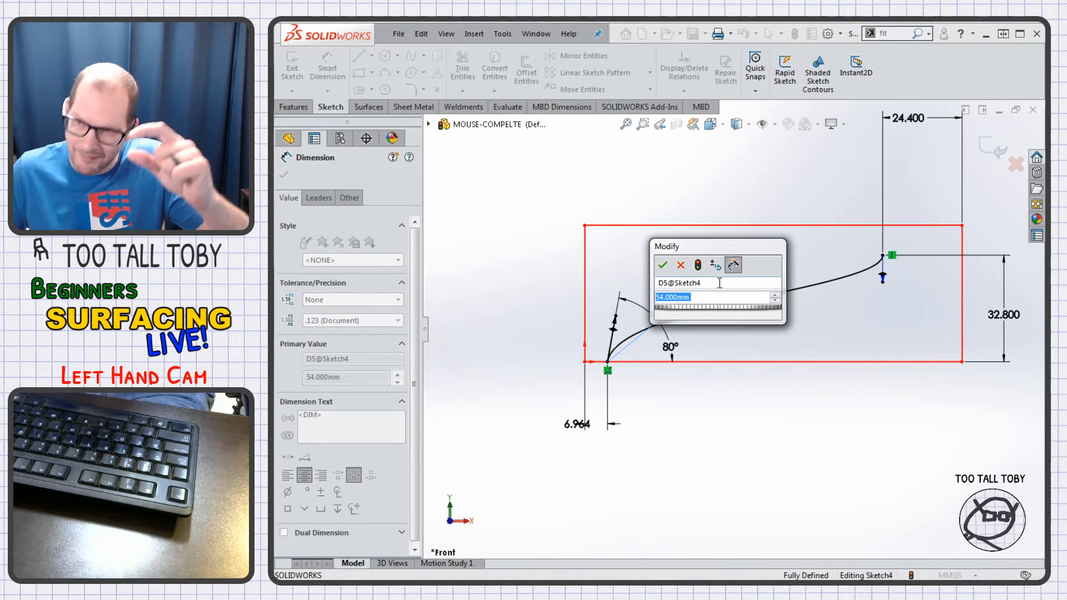
{"action": "type", "text": "60"}
{"action": "key", "text": "Return"}
- Set the start handle's tangent length dimension to 66 mm
{"action": "double_click", "coordinate": [717, 271]}
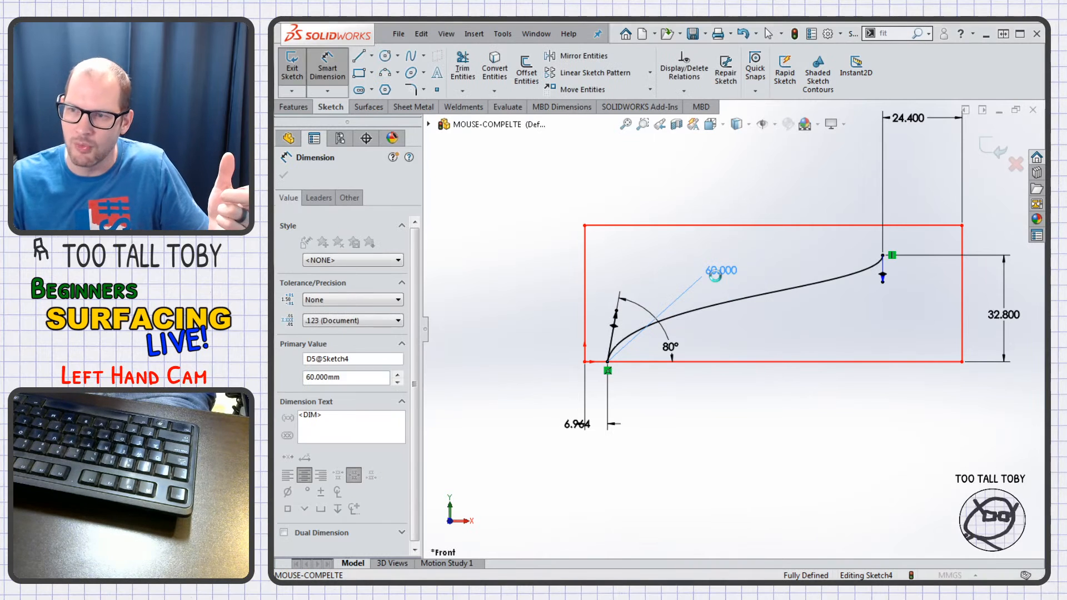
{"action": "type", "text": "66"}
{"action": "key", "text": "Return"}
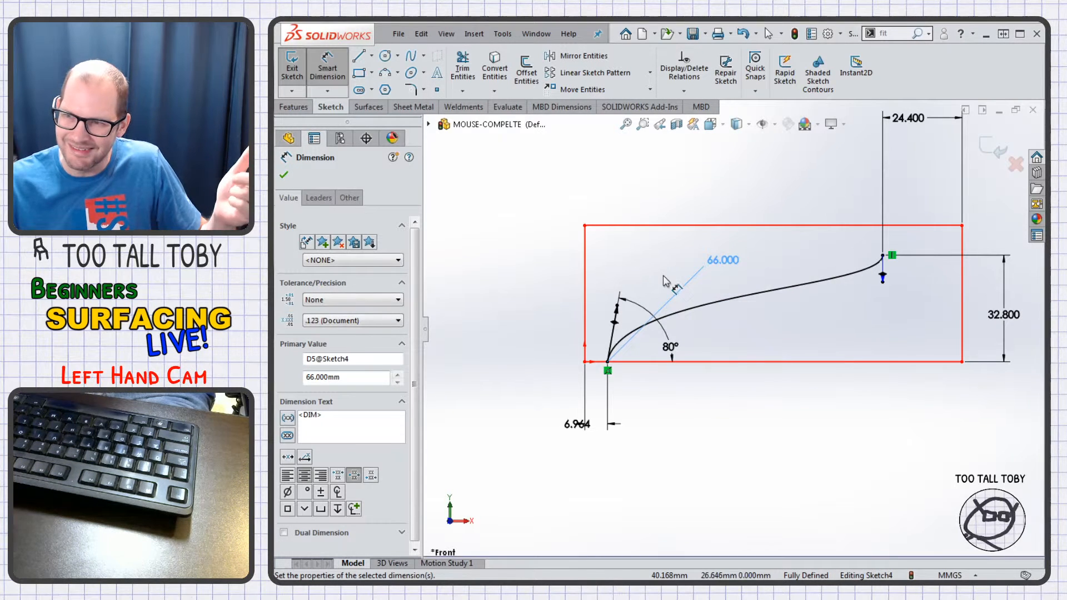
- Set the start handle's tangent length dimension to 54 mm, then delete the handle's angle and tangent length dimensions
{"action": "double_click", "coordinate": [715, 266]}
{"action": "type", "text": "54"}
{"action": "key", "text": "Return"}
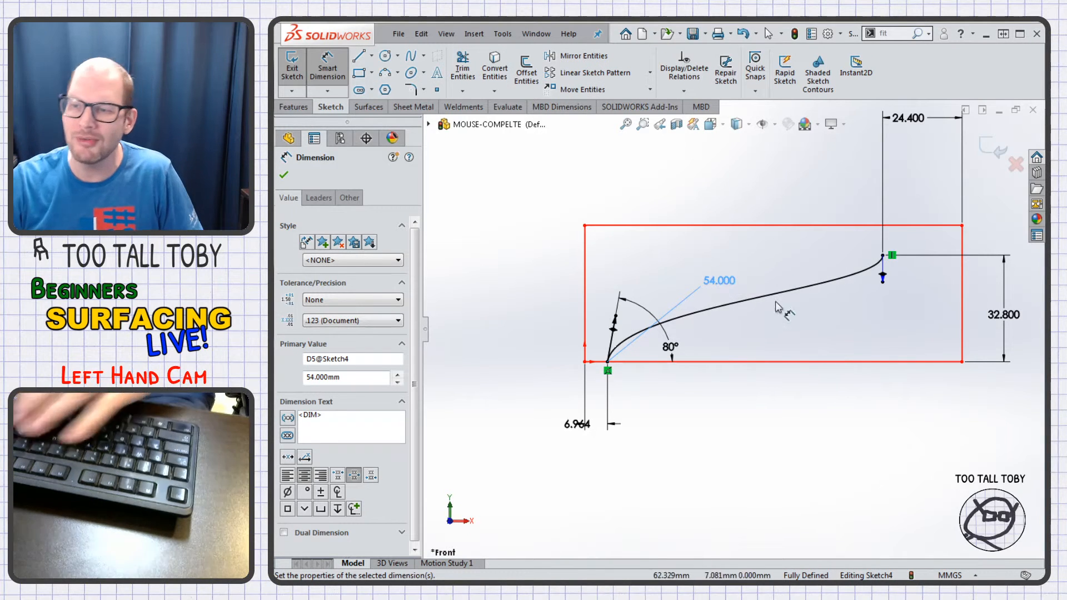
{"action": "key", "text": "Escape"}
{"action": "left_click", "coordinate": [669, 348]}
{"action": "key", "text": "Delete"}
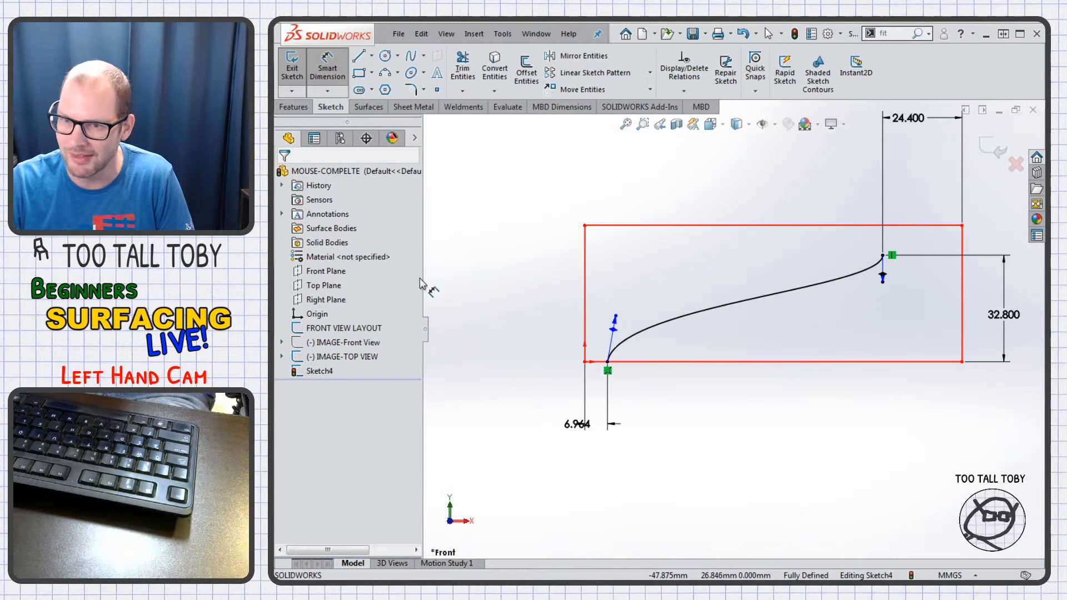
- Show the IMAGE-Front View picture behind the spline and exit the spline sketch
{"action": "left_click", "coordinate": [341, 343]}
{"action": "left_click", "coordinate": [350, 321]}
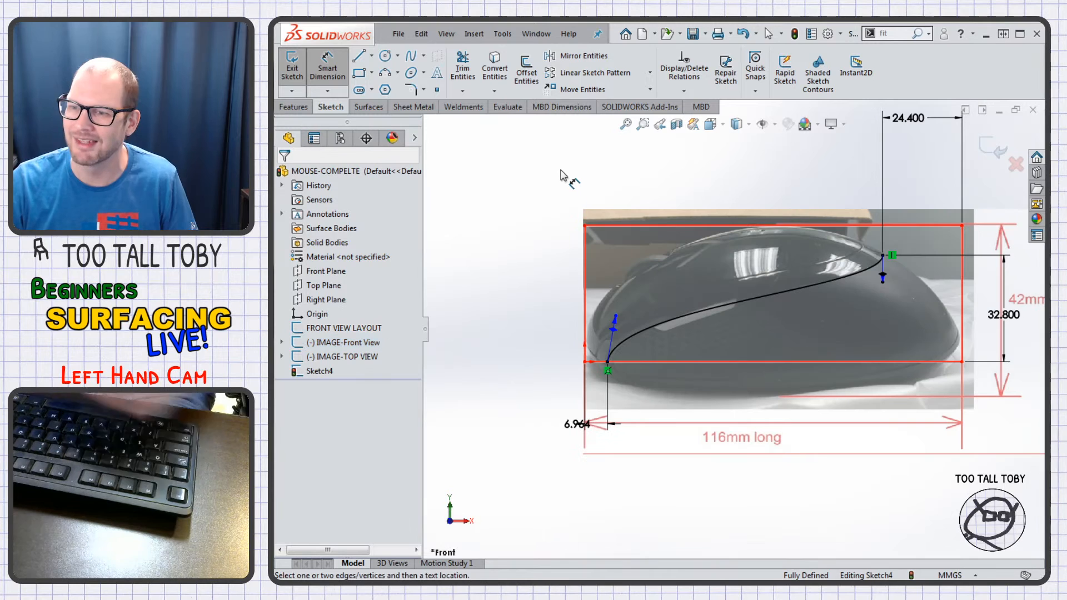
{"action": "key", "text": "Escape"}
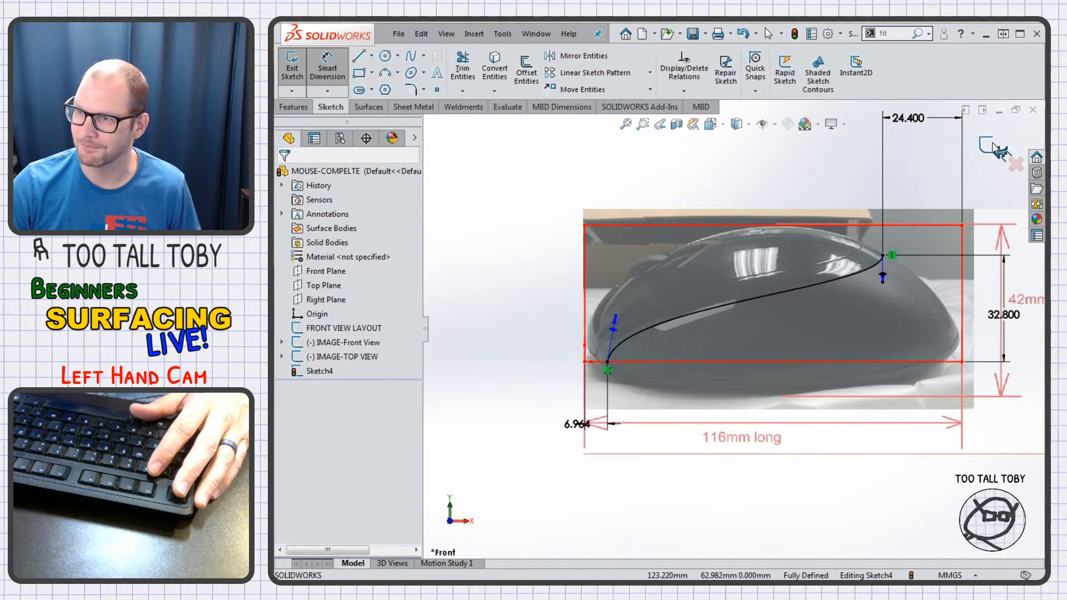
{"action": "key", "text": "Escape"}
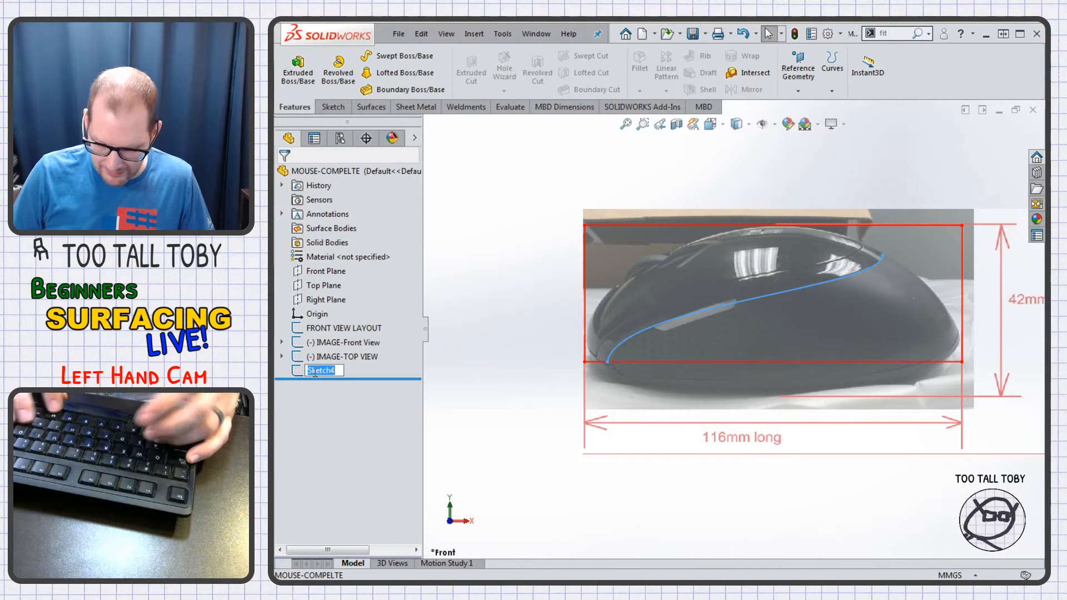
- Rename the front spline sketch as CURVE drom FRONT
{"action": "type", "text": "CURVE drom FRON"}
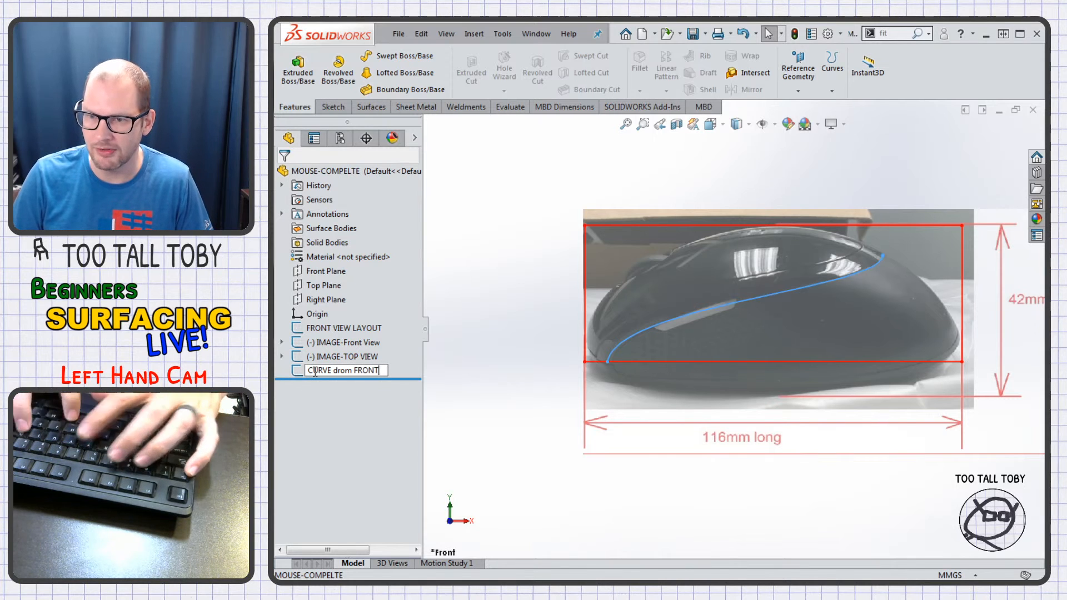
{"action": "type", "text": "T"}
{"action": "key", "text": "Return"}
- Set the sketch color of CURVE drom FRONT to green
{"action": "right_click", "coordinate": [351, 374]}
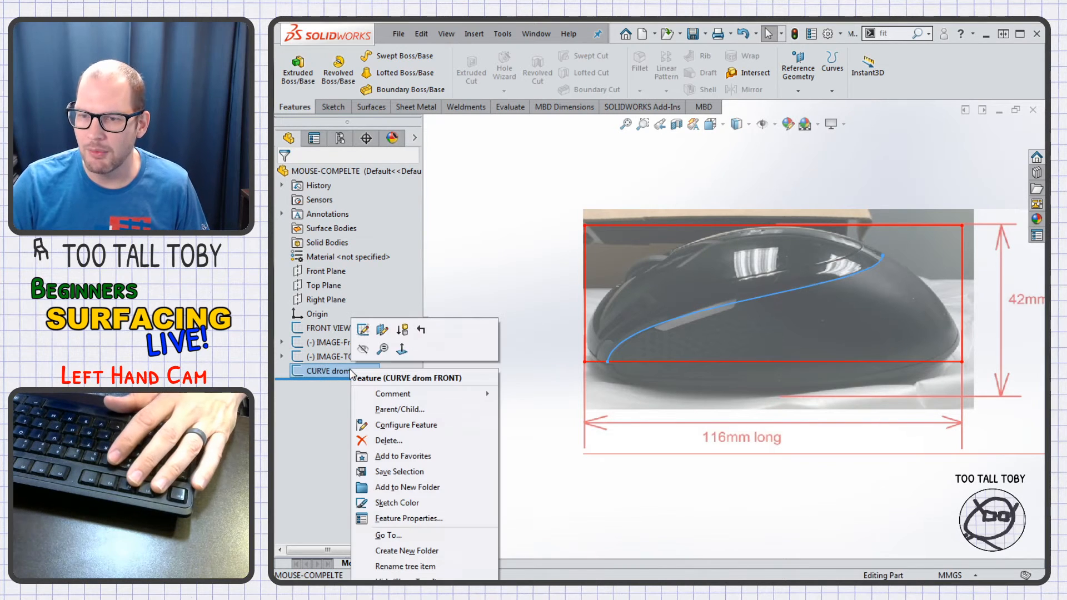
{"action": "left_click", "coordinate": [387, 504]}
{"action": "left_click", "coordinate": [351, 338]}
{"action": "left_click", "coordinate": [283, 175]}
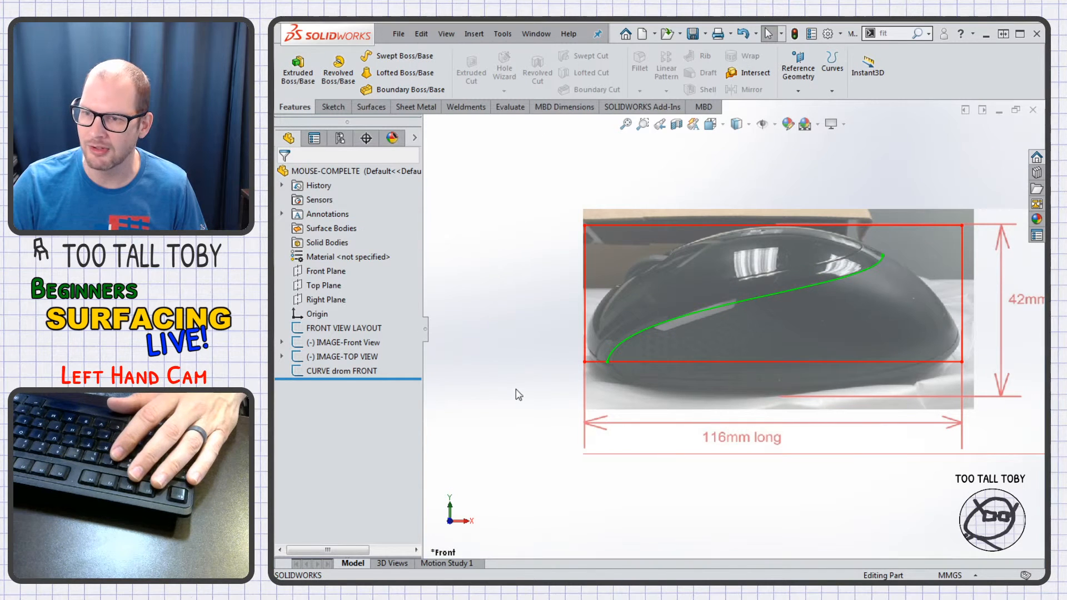
- Move the IMAGE-TOP VIEW sketch below CURVE drom FRONT in the feature tree
{"action": "left_click", "coordinate": [328, 287]}
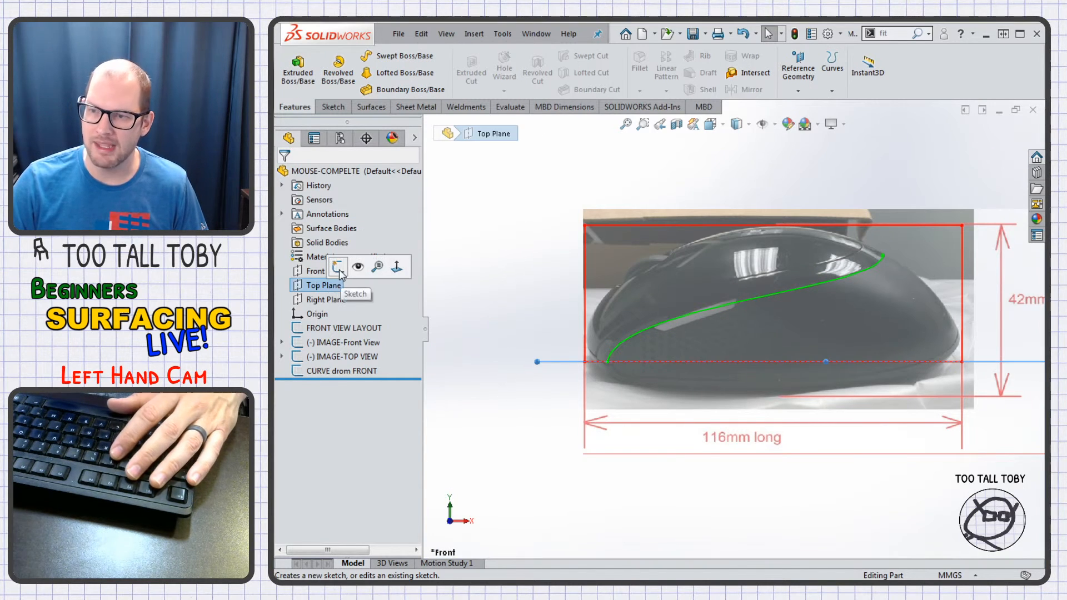
{"action": "left_click", "coordinate": [503, 406]}
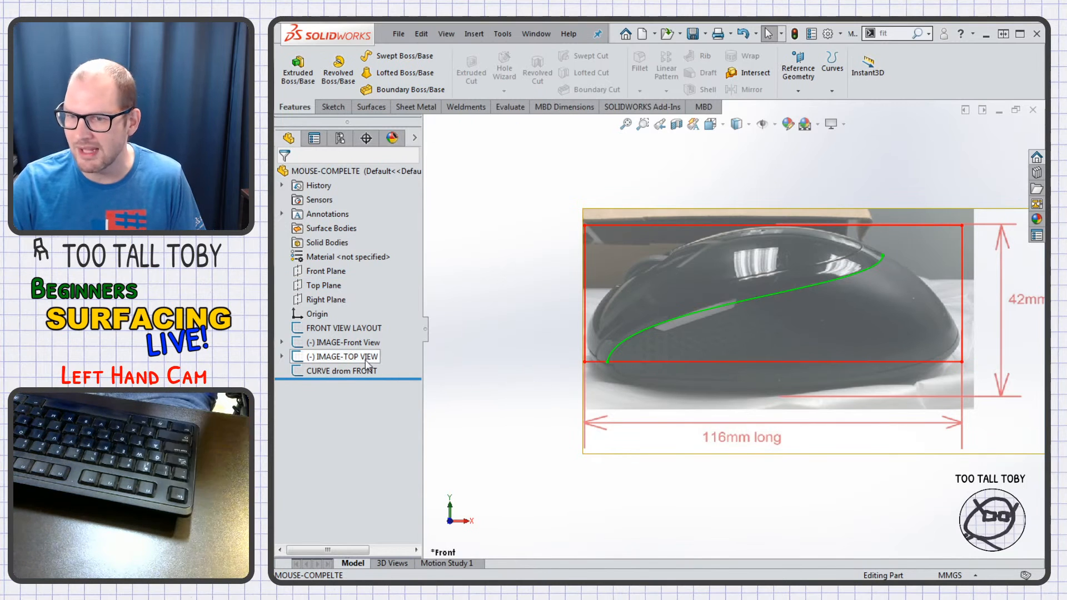
{"action": "mouse_move", "coordinate": [345, 361]}
{"action": "left_mouse_down"}
{"action": "mouse_move", "coordinate": [378, 362]}
{"action": "mouse_move", "coordinate": [391, 375]}
{"action": "mouse_move", "coordinate": [352, 377]}
{"action": "left_mouse_up"}
{"action": "left_click", "coordinate": [351, 377]}
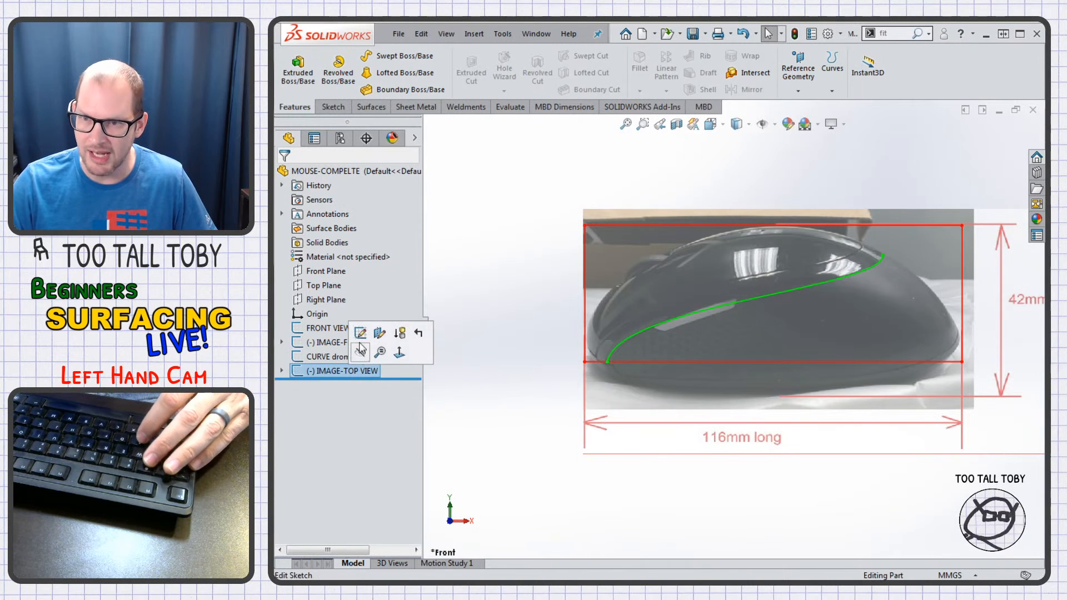
- Open the IMAGE-TOP VIEW sketch for editing and compare its picture with the layout line and the front curve's ends
{"action": "left_click", "coordinate": [360, 334]}
{"action": "key", "text": "ctrl+8"}
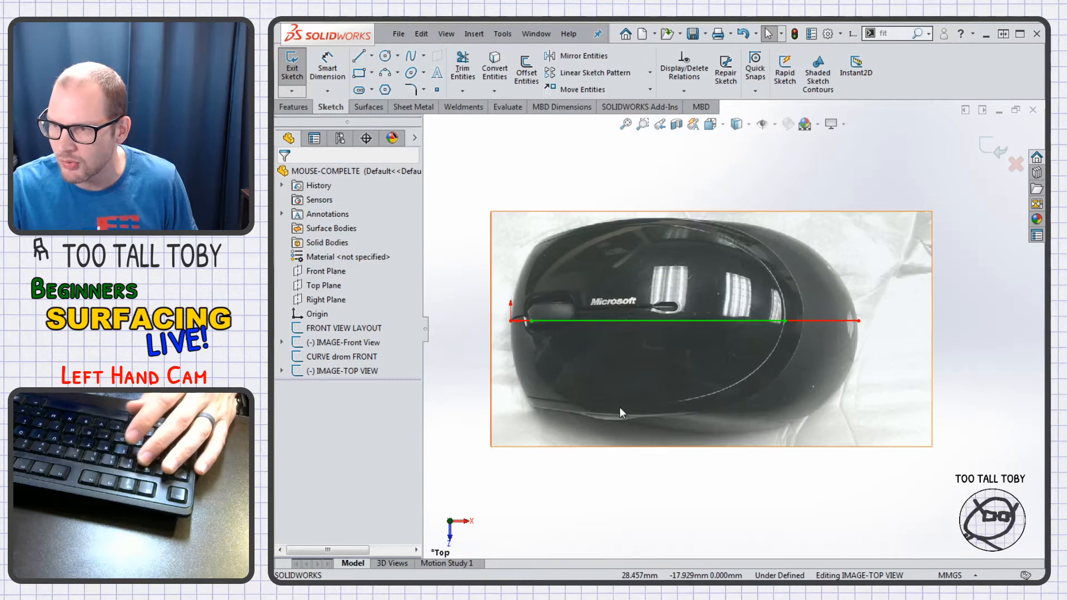
{"action": "scroll", "coordinate": [779, 323], "scroll_direction": "down", "scroll_amount": 5}
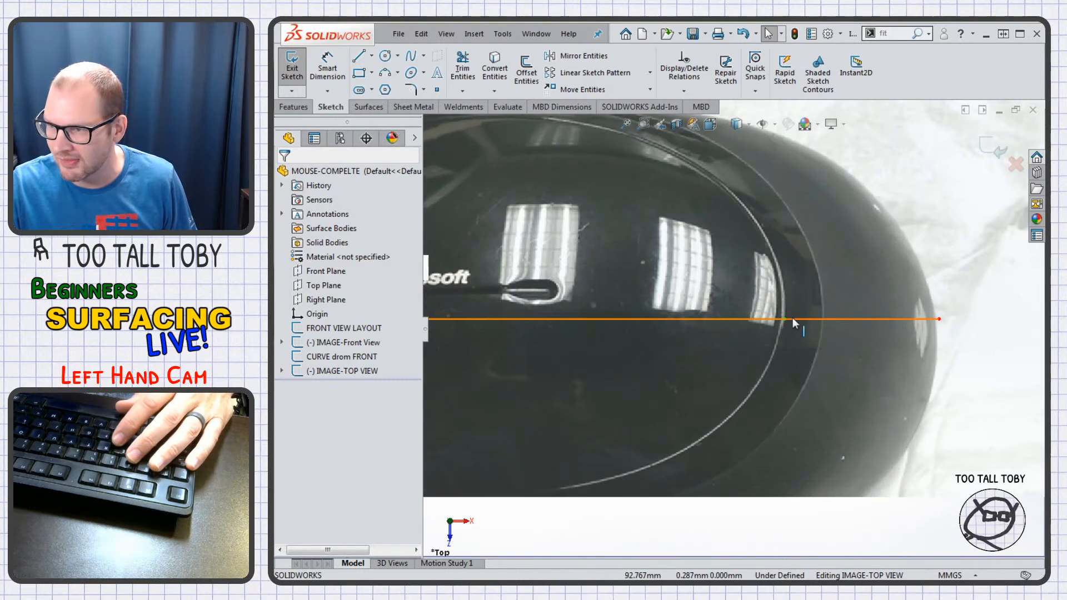
{"action": "scroll", "coordinate": [818, 323], "scroll_direction": "up", "scroll_amount": 4}
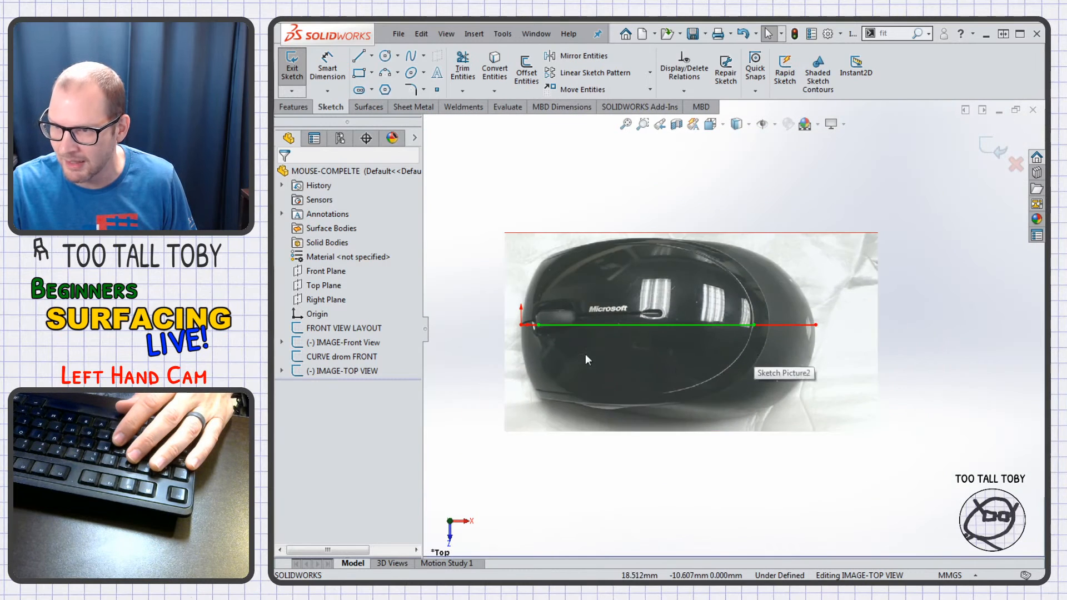
{"action": "scroll", "coordinate": [567, 331], "scroll_direction": "down", "scroll_amount": 2}
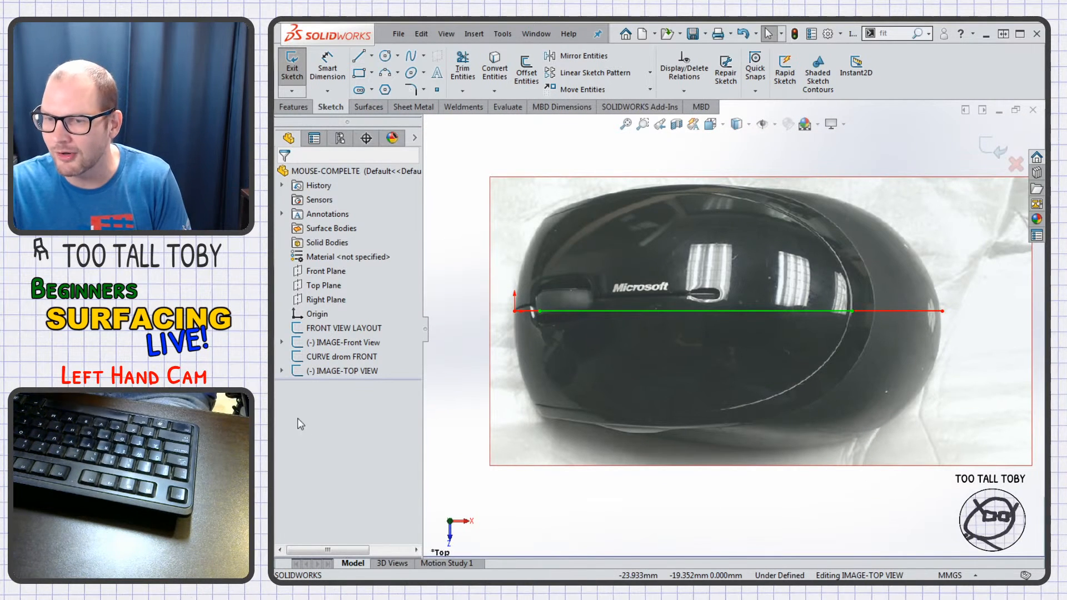
- Unlock the top-view picture's aspect ratio, narrow it to about 139.1 mm wide, and check its fit against the front curve before accepting
{"action": "left_click", "coordinate": [892, 394]}
{"action": "scroll", "coordinate": [951, 385], "scroll_direction": "up", "scroll_amount": 2}
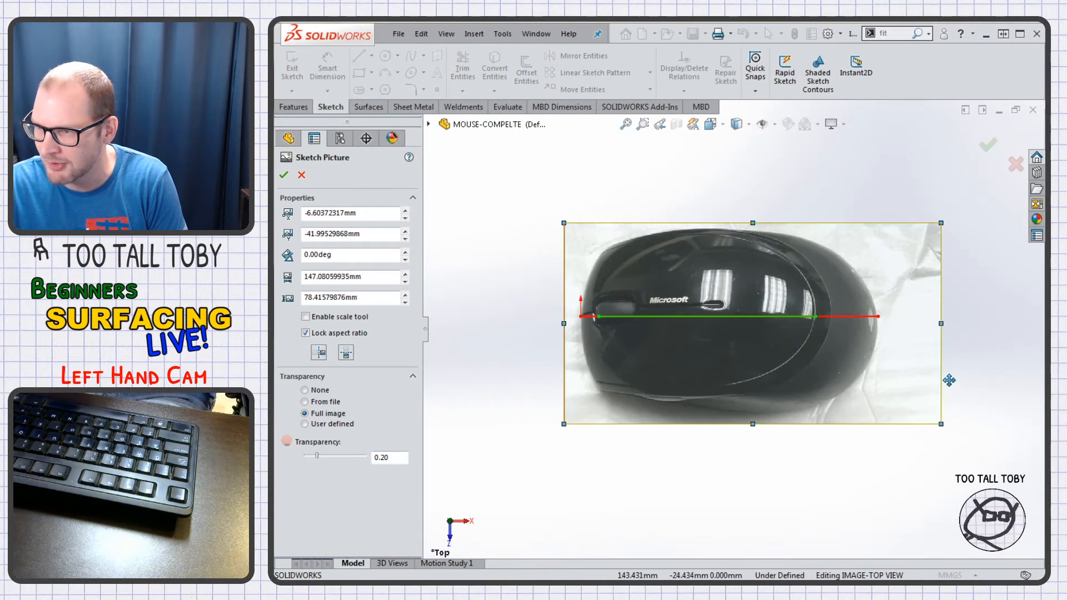
{"action": "scroll", "coordinate": [900, 340], "scroll_direction": "down", "scroll_amount": 3}
{"action": "scroll", "coordinate": [627, 360], "scroll_direction": "up", "scroll_amount": 2}
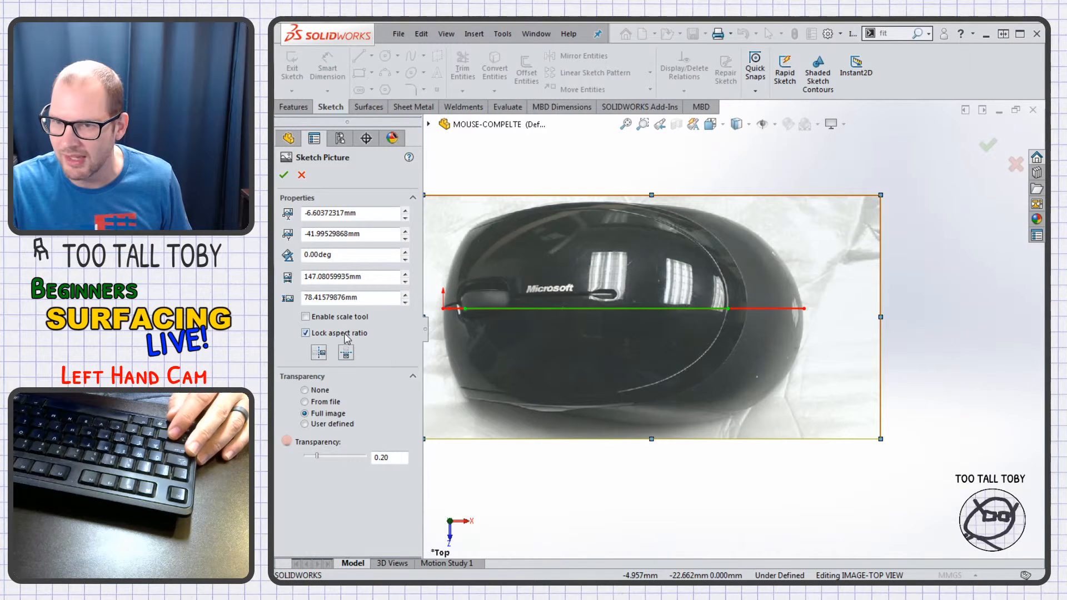
{"action": "mouse_move", "coordinate": [883, 317]}
{"action": "left_mouse_down"}
{"action": "mouse_move", "coordinate": [913, 317]}
{"action": "mouse_move", "coordinate": [856, 320]}
{"action": "left_mouse_up"}
{"action": "scroll", "coordinate": [496, 364], "scroll_direction": "down", "scroll_amount": 3}
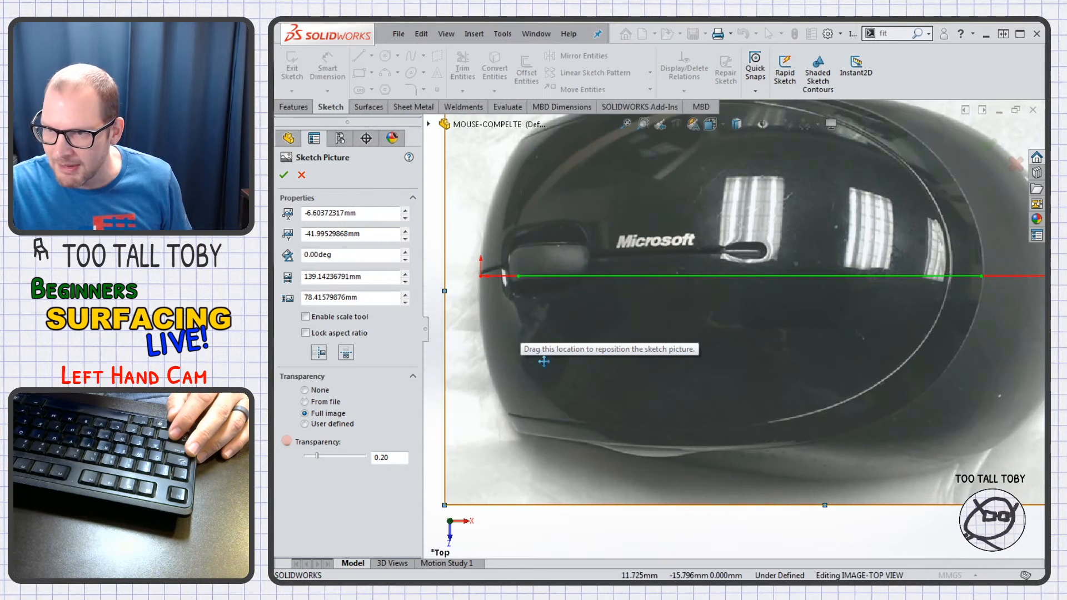
{"action": "middle_click_drag", "start_coordinate": [646, 537], "coordinate": [556, 542], "text": "ctrl"}
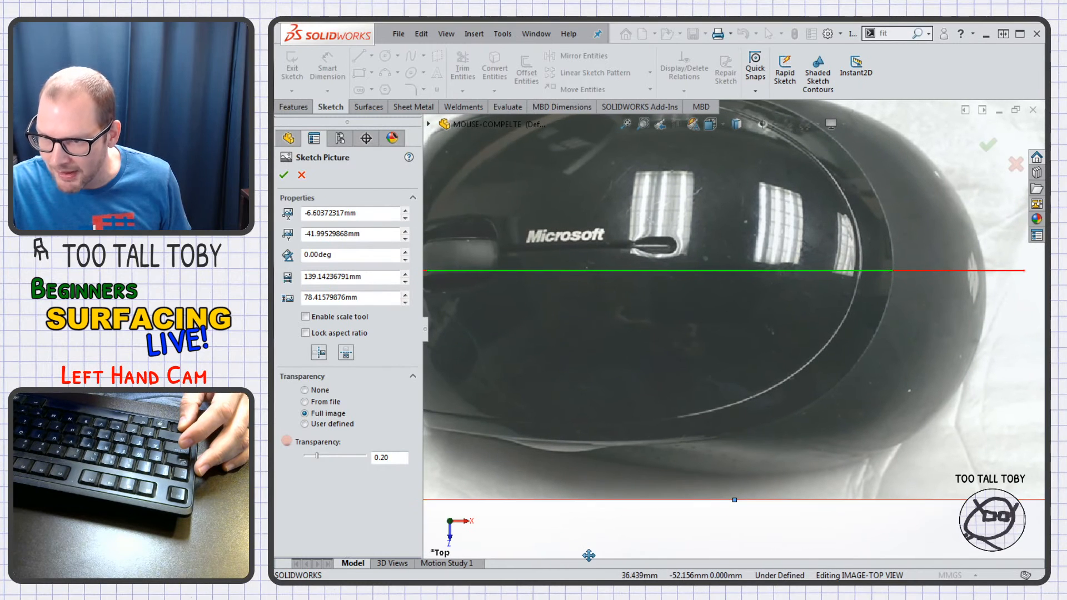
{"action": "middle_click_drag", "start_coordinate": [633, 555], "coordinate": [658, 554], "text": "ctrl"}
{"action": "scroll", "coordinate": [912, 377], "scroll_direction": "up", "scroll_amount": 5}
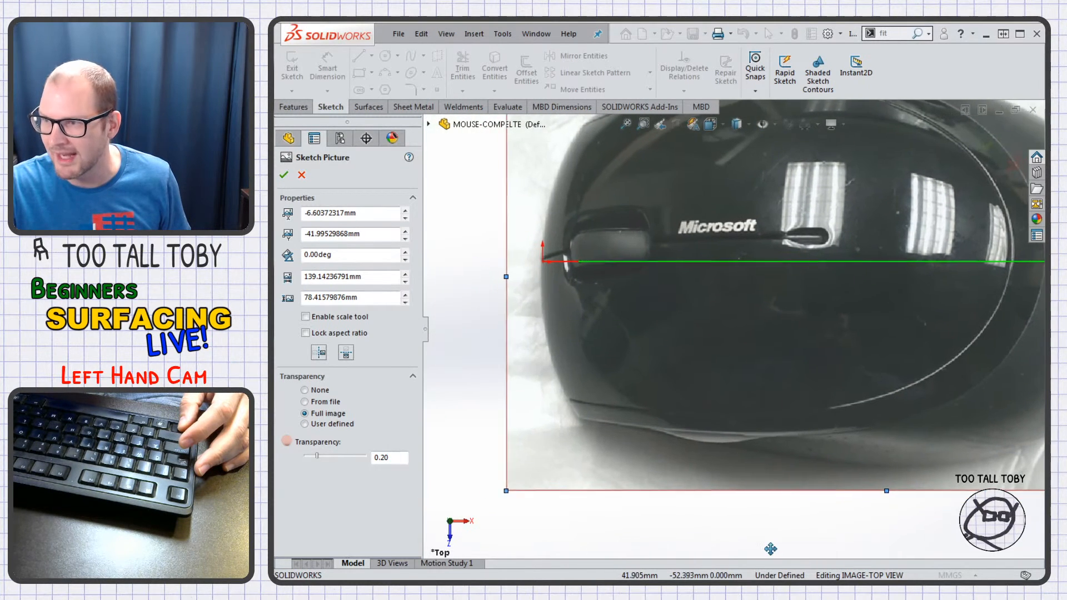
{"action": "scroll", "coordinate": [924, 272], "scroll_direction": "down", "scroll_amount": 1}
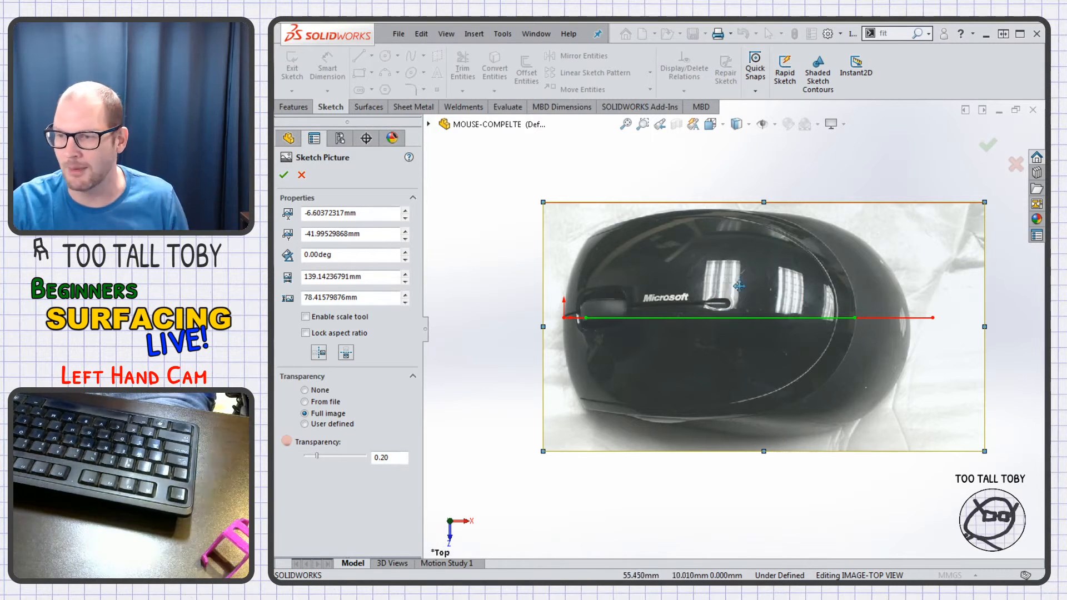
{"action": "left_click", "coordinate": [988, 146]}
{"action": "scroll", "coordinate": [745, 223], "scroll_direction": "up", "scroll_amount": 3}
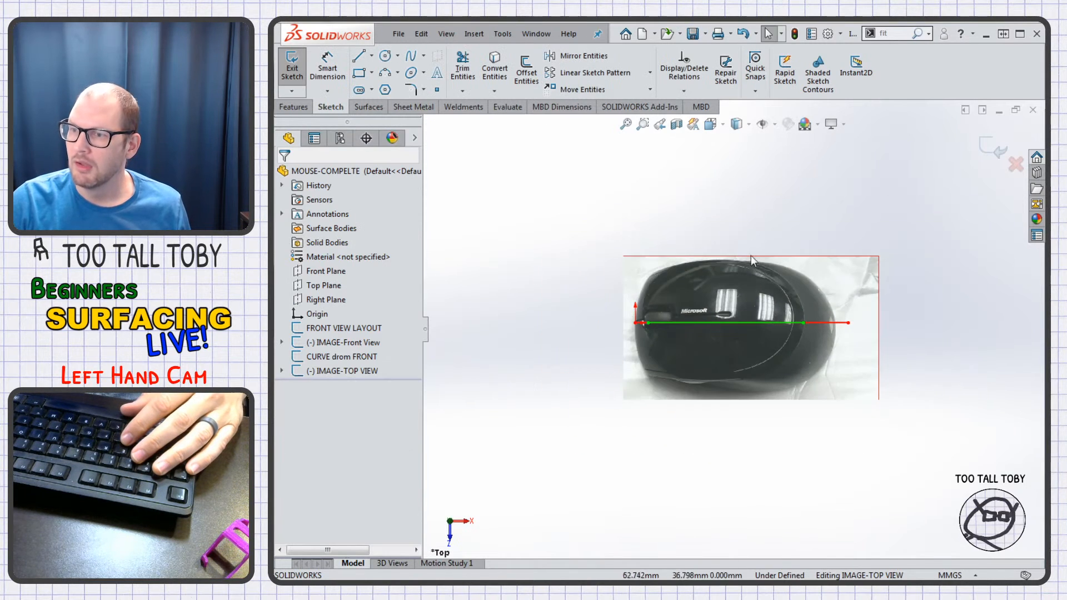
- Exit the picture sketch and move CURVE drom FRONT below IMAGE-TOP VIEW in the feature tree
{"action": "left_click_drag", "start_coordinate": [343, 357], "coordinate": [340, 373]}
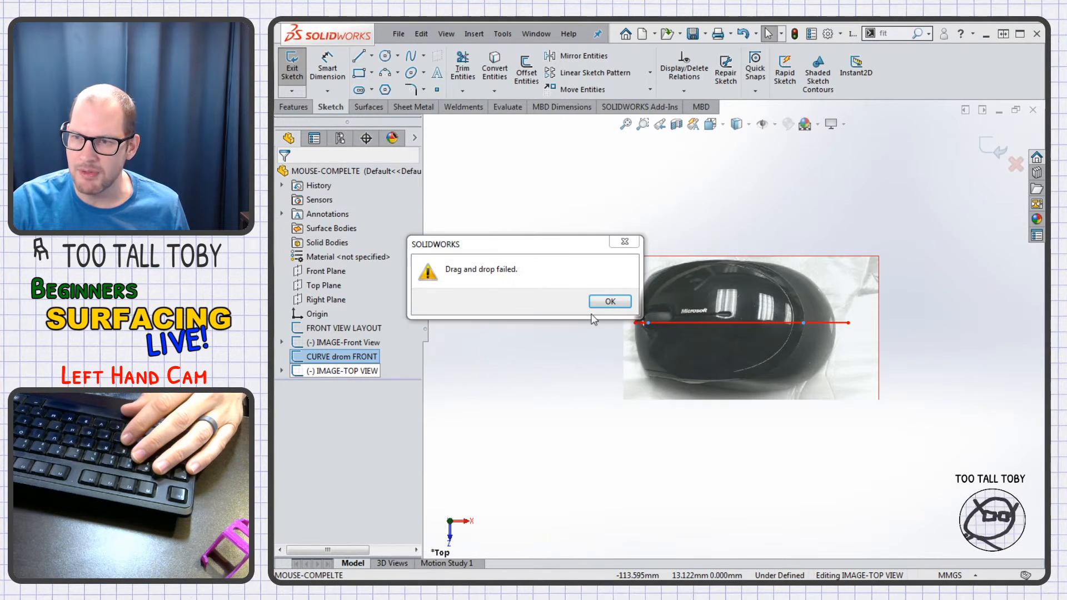
{"action": "left_click", "coordinate": [610, 300]}
{"action": "left_click", "coordinate": [989, 147]}
{"action": "left_click_drag", "start_coordinate": [342, 357], "coordinate": [378, 381]}
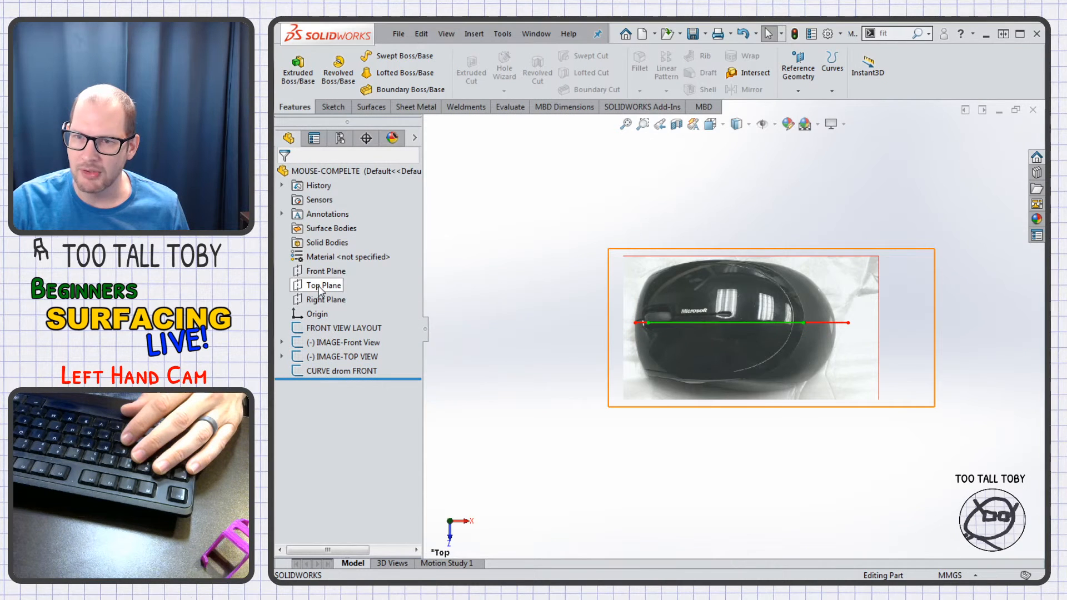
- On the Top Plane, sketch a two-point spline from the mouse's lower front corner to about X 88.9, Y -9.0 mm near the rear seam
{"action": "left_click", "coordinate": [324, 285]}
{"action": "left_click", "coordinate": [354, 268]}
{"action": "left_click", "coordinate": [409, 56]}
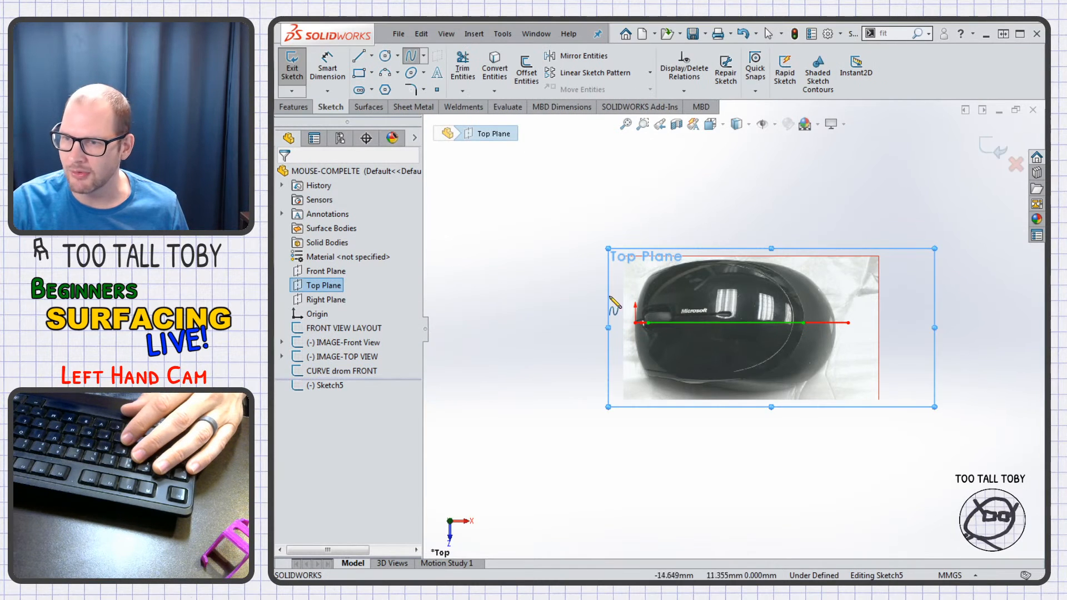
{"action": "left_click", "coordinate": [646, 376]}
{"action": "left_click", "coordinate": [801, 335]}
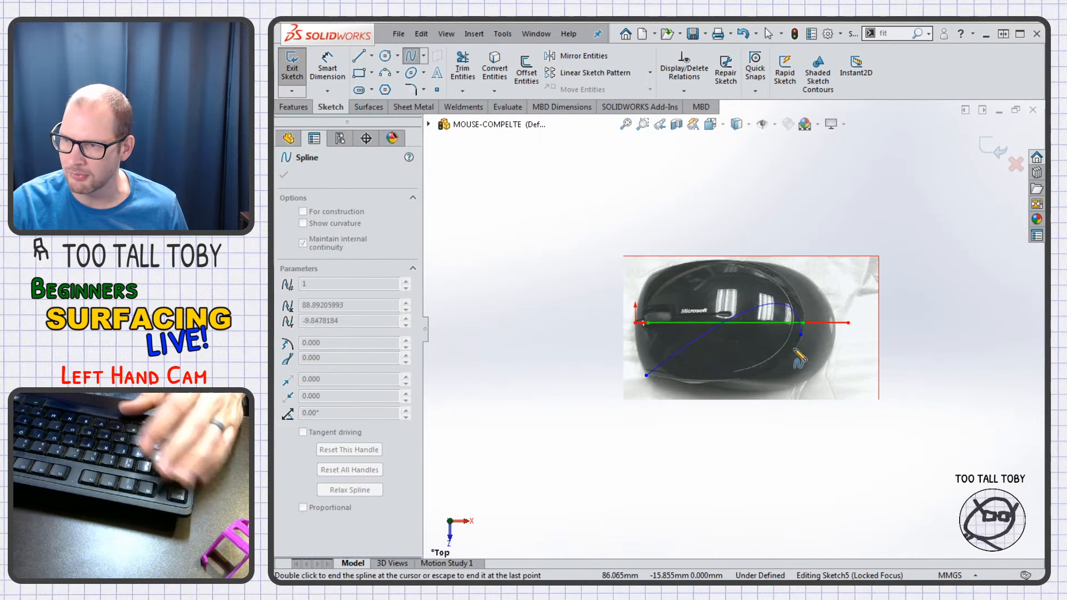
- Add a vertical relation between the new spline's front end point and the front end point of CURVE drom FRONT
{"action": "scroll", "coordinate": [705, 334], "scroll_direction": "down", "scroll_amount": 6}
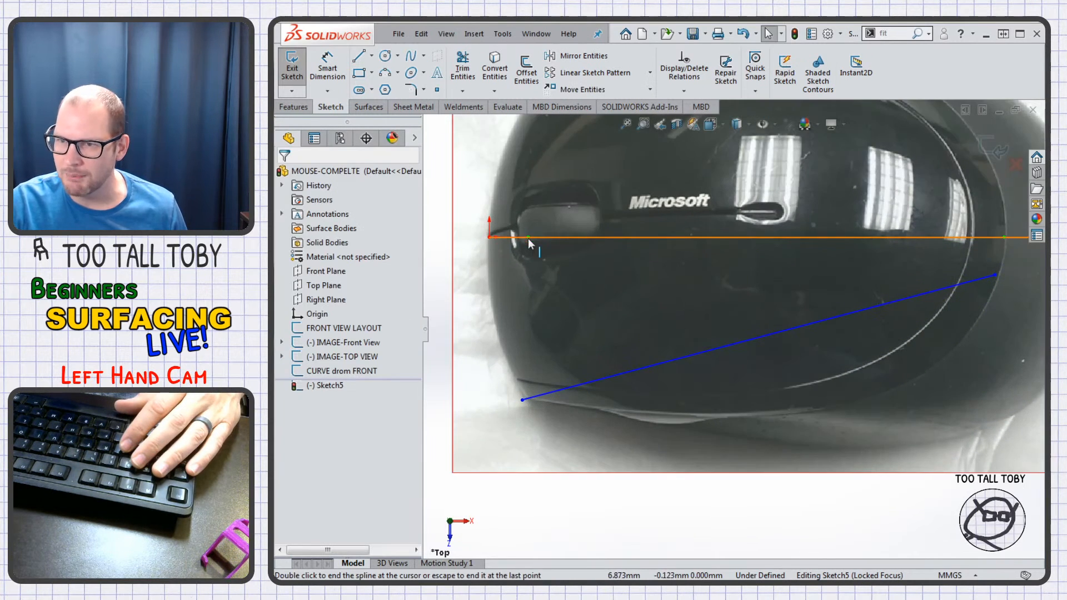
{"action": "middle_click_drag", "start_coordinate": [550, 384], "coordinate": [538, 297]}
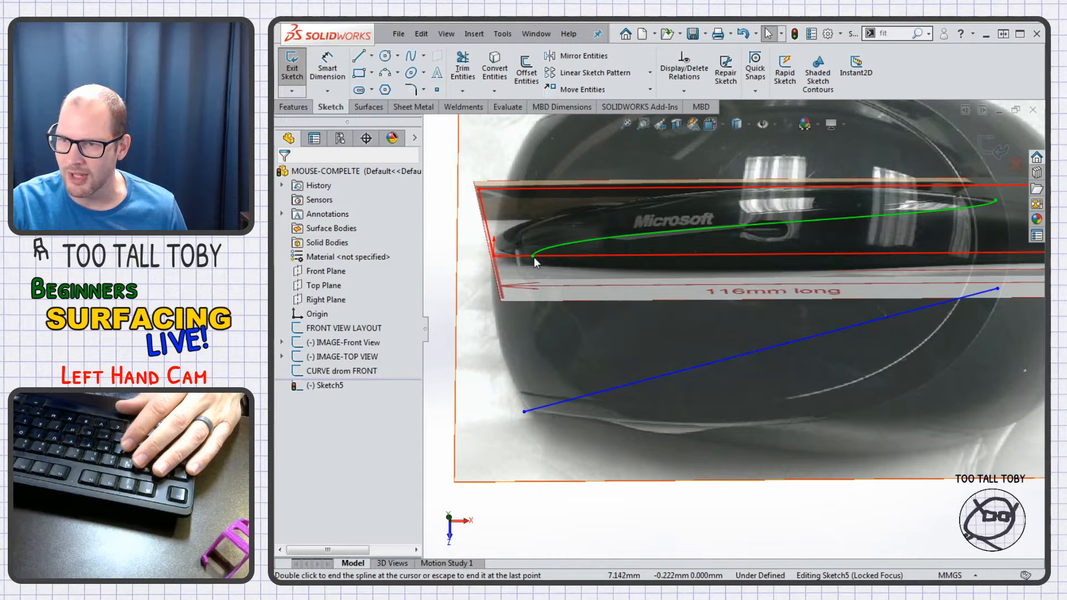
{"action": "left_click", "coordinate": [533, 256]}
{"action": "left_click", "coordinate": [524, 411], "text": "ctrl"}
{"action": "left_click", "coordinate": [580, 335]}
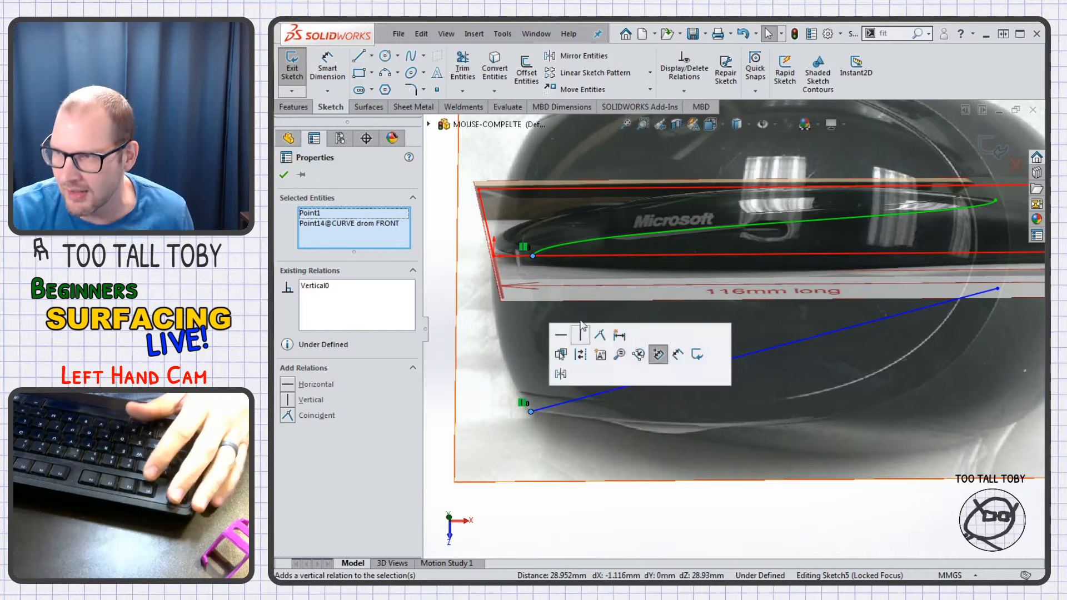
- Add a coincident relation between the new spline's rear end point and the rear end point of CURVE drom FRONT
{"action": "scroll", "coordinate": [936, 228], "scroll_direction": "up", "scroll_amount": 2}
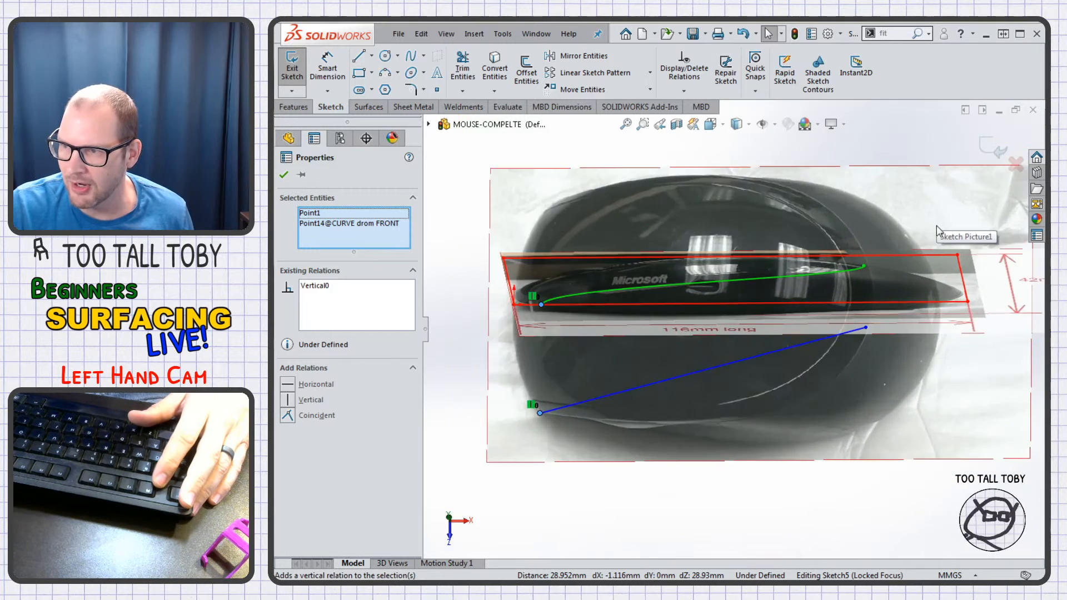
{"action": "scroll", "coordinate": [936, 228], "scroll_direction": "down", "scroll_amount": 4}
{"action": "key", "text": "Escape"}
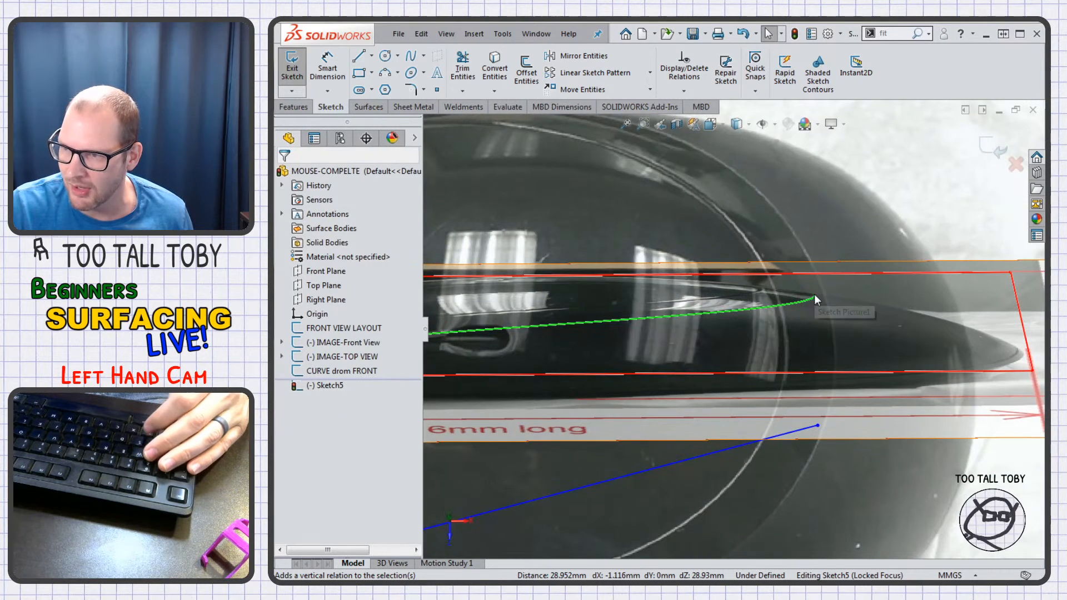
{"action": "left_click", "coordinate": [814, 298]}
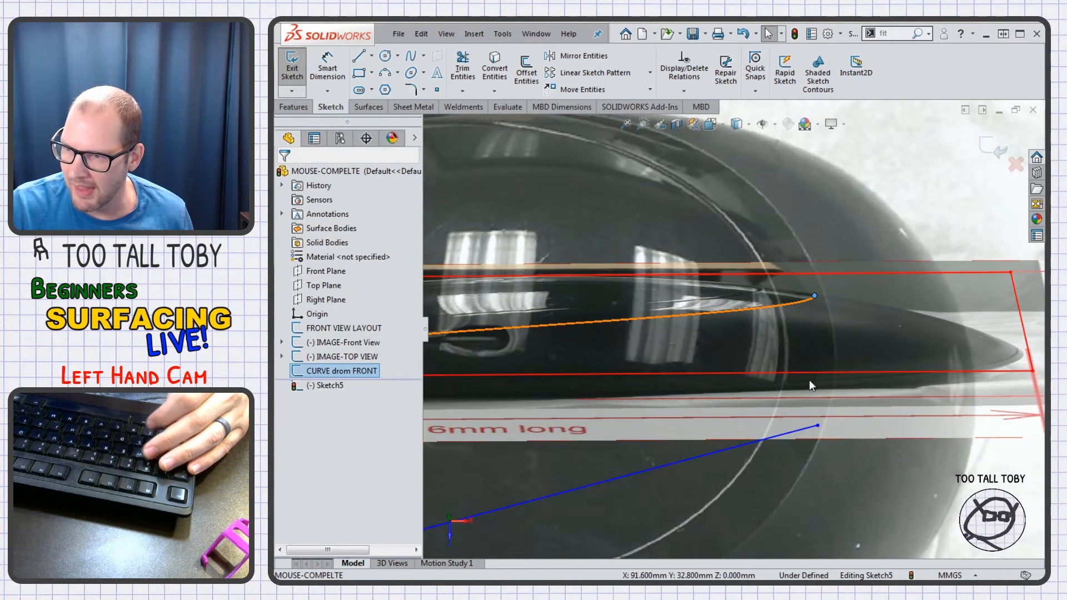
{"action": "left_click", "coordinate": [819, 426], "text": "ctrl"}
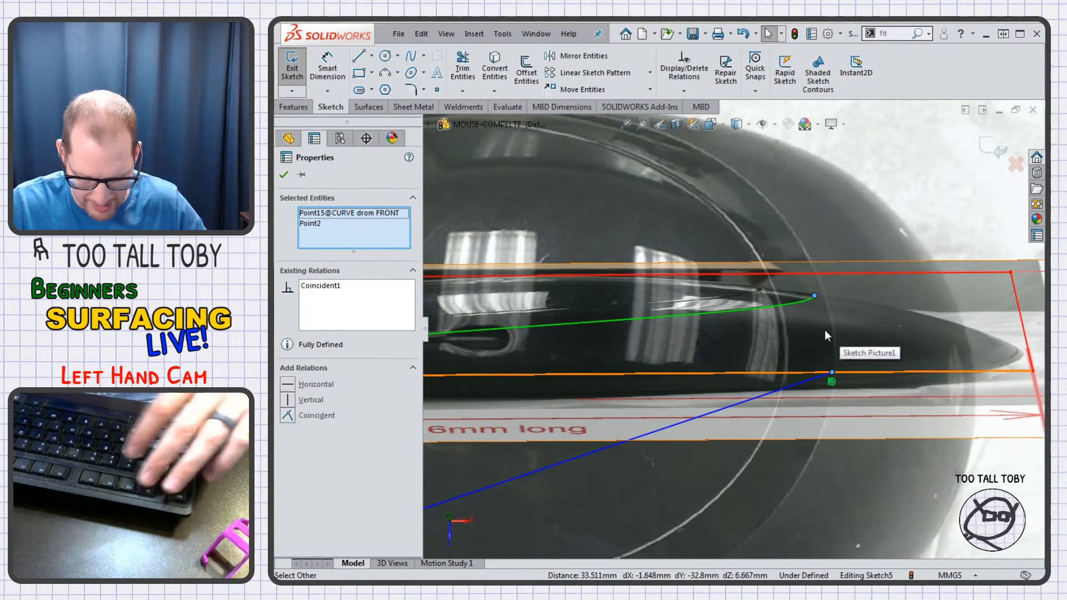
- Bend the new spline along the lower seam in the top view with its end handles and make the rear handle vertical
{"action": "key", "text": "ctrl+5"}
{"action": "scroll", "coordinate": [790, 329], "scroll_direction": "down", "scroll_amount": 2}
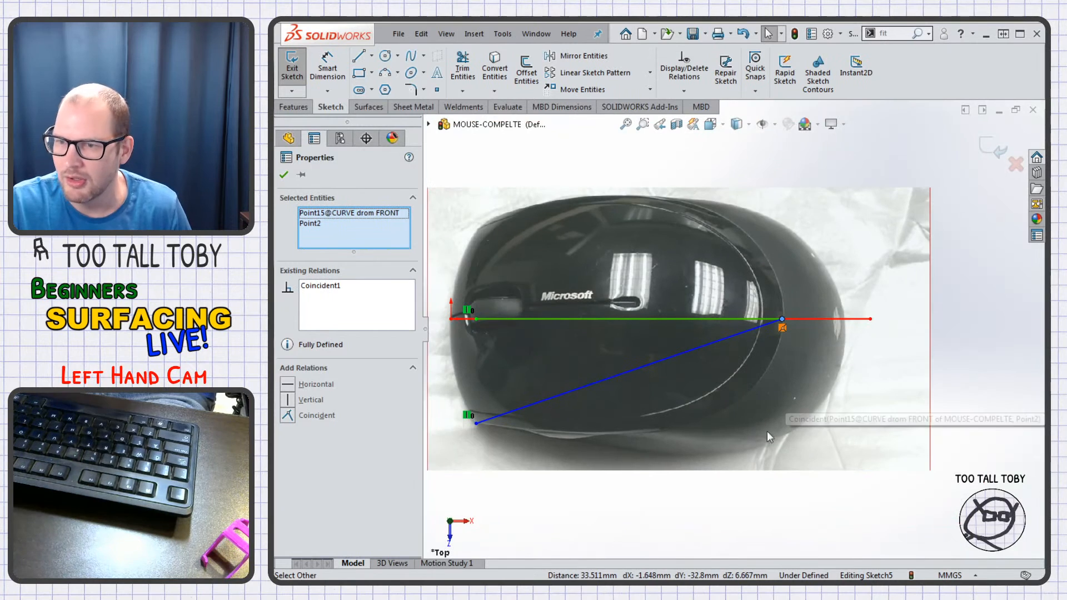
{"action": "left_click", "coordinate": [644, 369]}
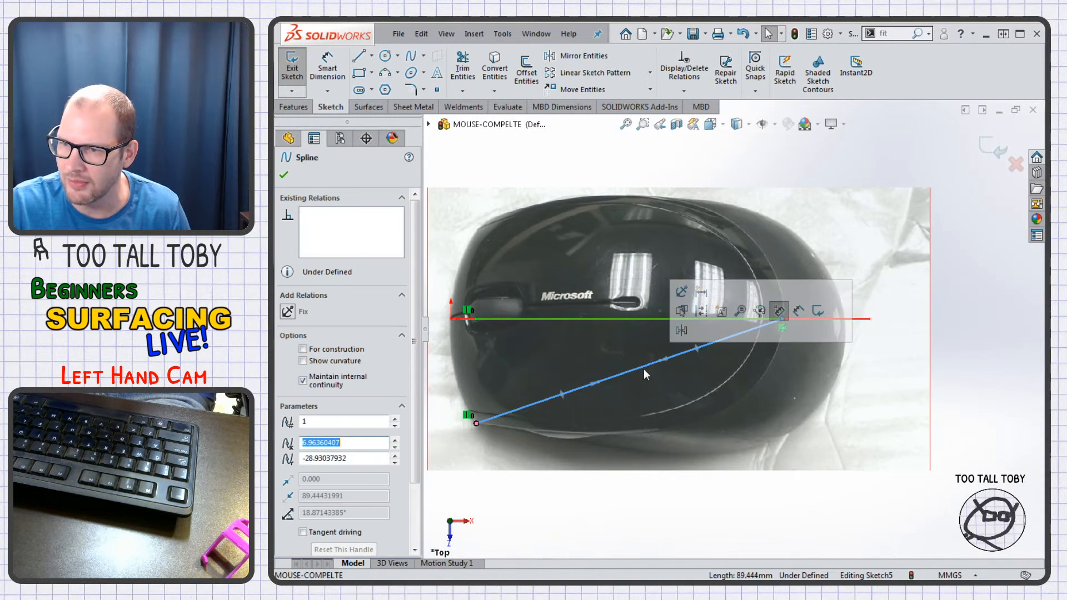
{"action": "left_click_drag", "start_coordinate": [601, 383], "coordinate": [618, 454]}
{"action": "left_click_drag", "start_coordinate": [716, 396], "coordinate": [782, 410]}
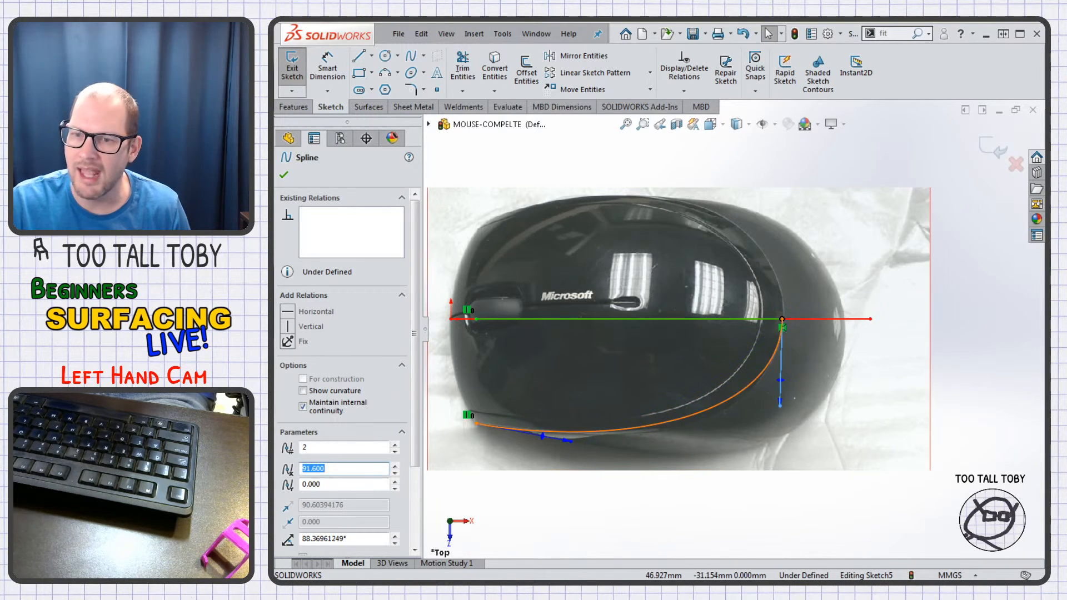
{"action": "left_click", "coordinate": [292, 330]}
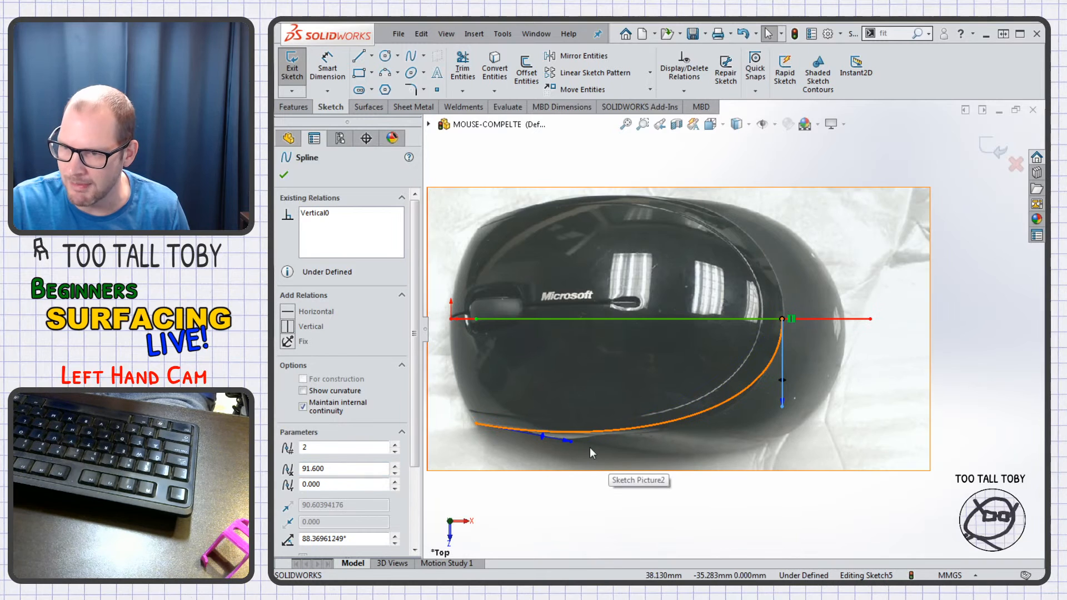
- Fine-tune both spline handles so the curve follows the seam in the top picture, and exit the sketch
{"action": "left_click_drag", "start_coordinate": [569, 441], "coordinate": [591, 449]}
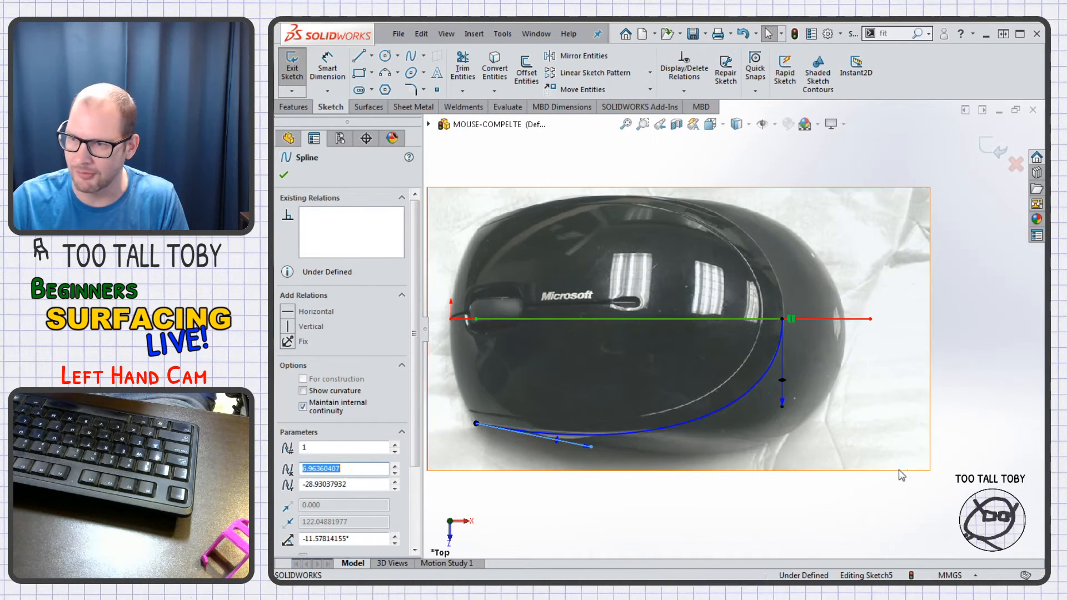
{"action": "left_click", "coordinate": [784, 401]}
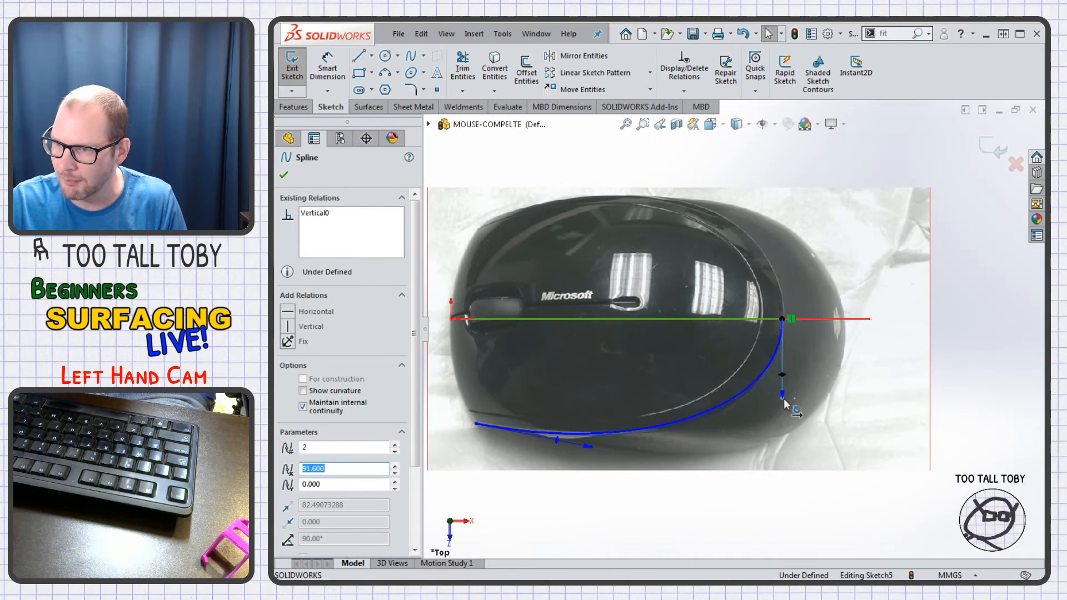
{"action": "left_click", "coordinate": [593, 449]}
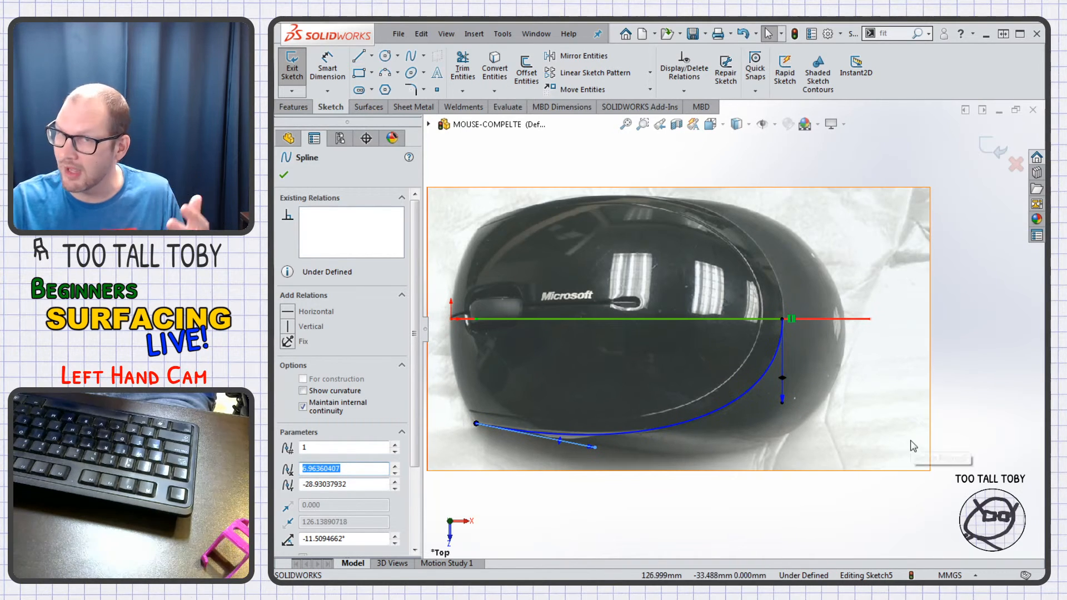
{"action": "left_click", "coordinate": [992, 148]}
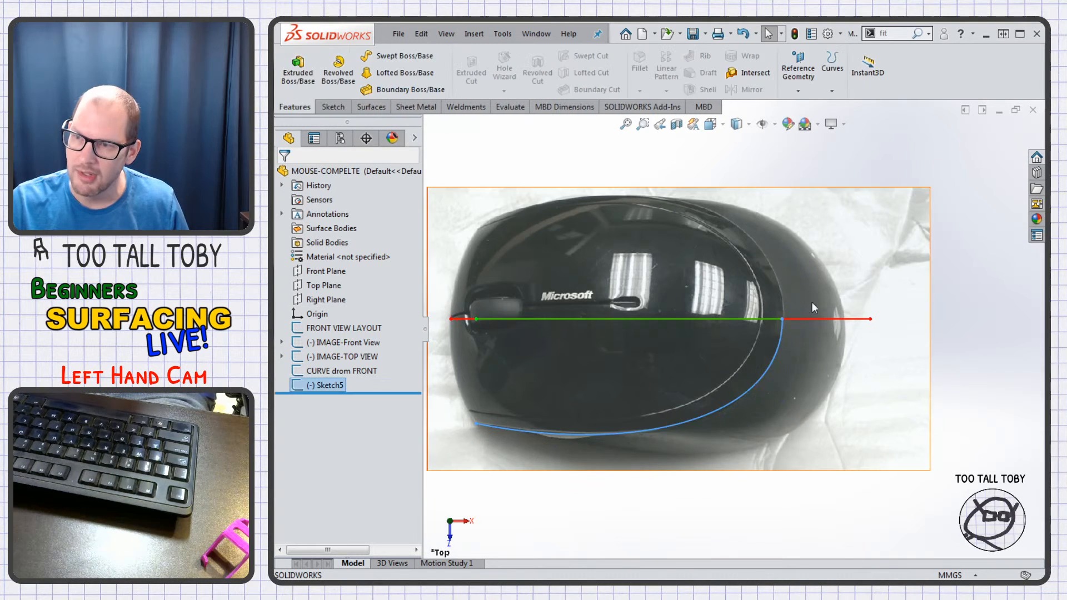
- Rename the finished top-view spline sketch as CURVE from TOP
{"action": "scroll", "coordinate": [740, 339], "scroll_direction": "up", "scroll_amount": 3}
{"action": "scroll", "coordinate": [695, 360], "scroll_direction": "down", "scroll_amount": 1}
{"action": "left_click", "coordinate": [630, 468]}
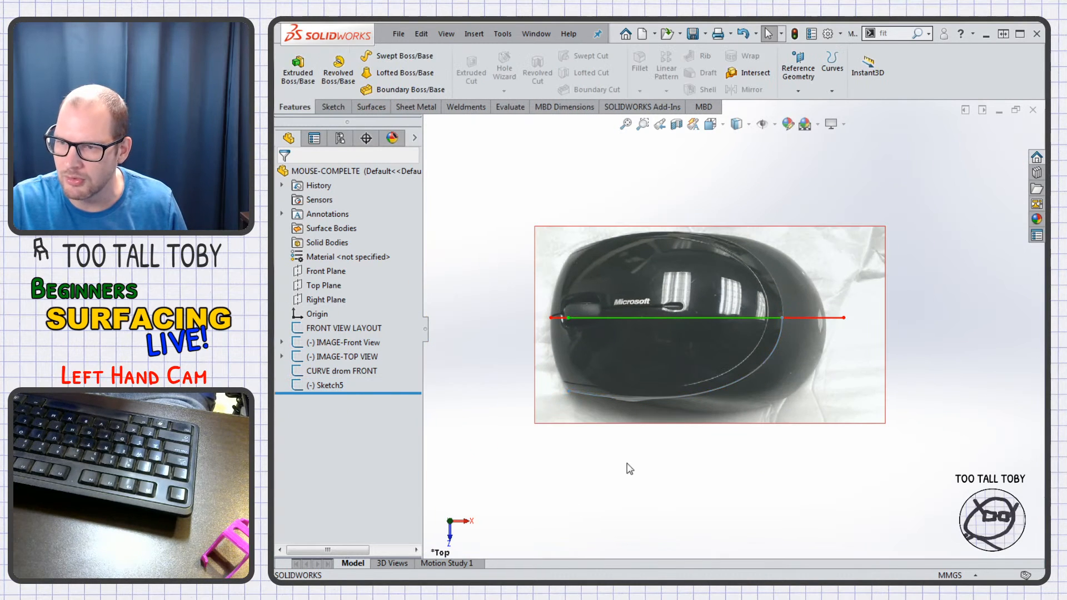
{"action": "mouse_move", "coordinate": [632, 476]}
{"action": "middle_mouse_down"}
{"action": "mouse_move", "coordinate": [622, 362]}
{"action": "mouse_move", "coordinate": [638, 332]}
{"action": "middle_mouse_up"}
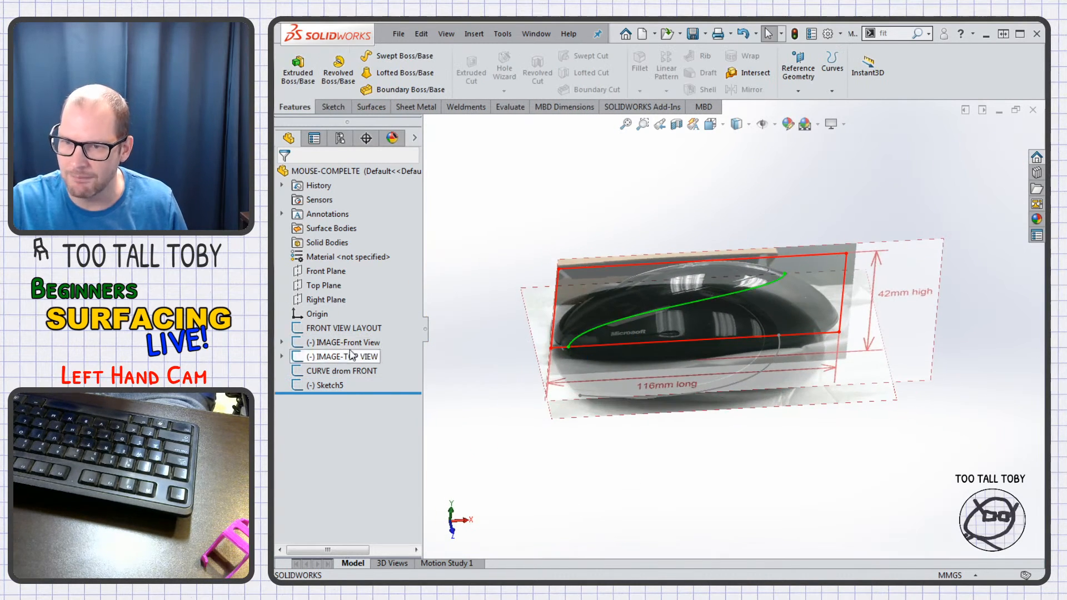
{"action": "left_click", "coordinate": [313, 386]}
{"action": "left_click", "coordinate": [315, 386]}
{"action": "type", "text": "C"}
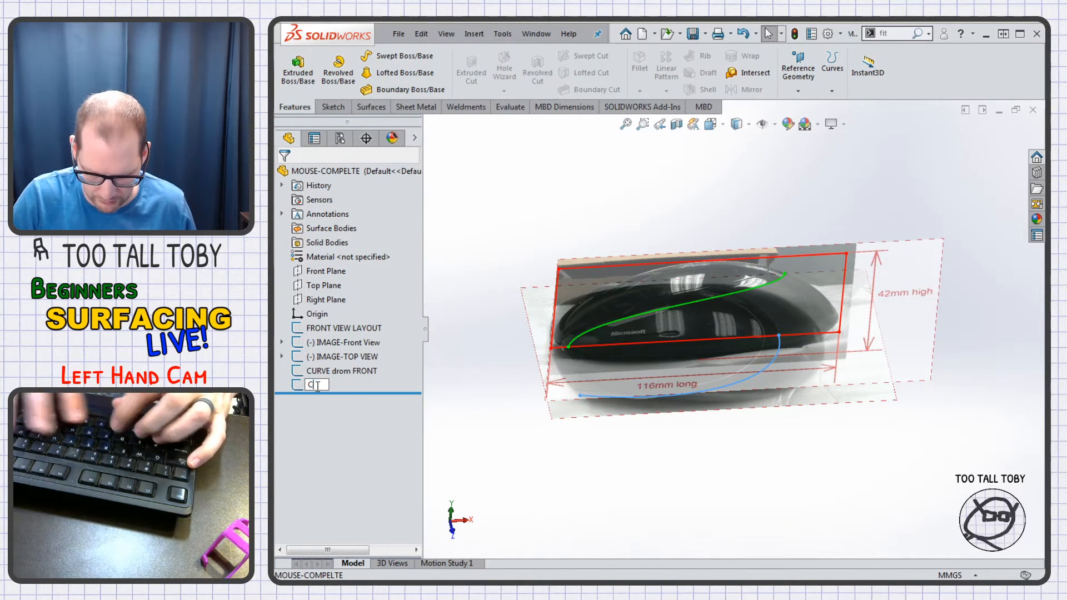
{"action": "type", "text": "URVE from TOP"}
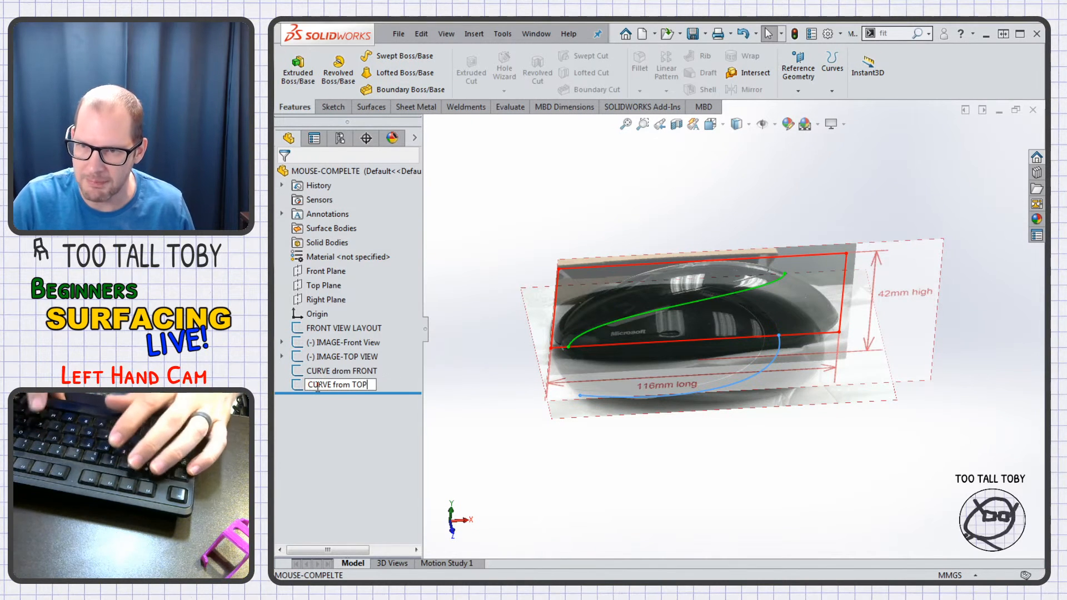
{"action": "key", "text": "Return"}
- Set the sketch color of CURVE from TOP to cyan
{"action": "right_click", "coordinate": [355, 385]}
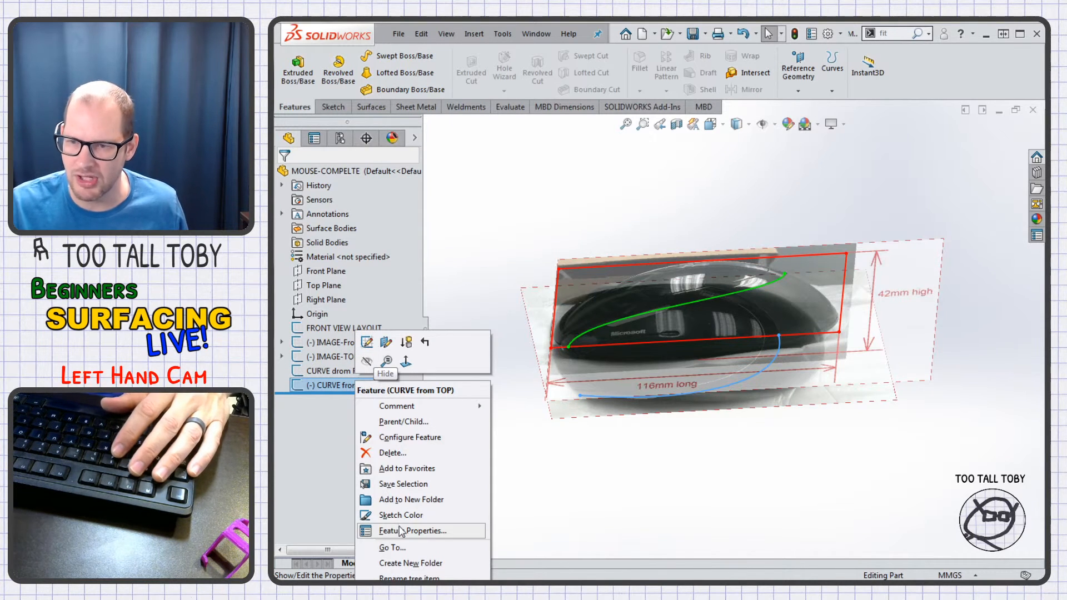
{"action": "left_click", "coordinate": [397, 518]}
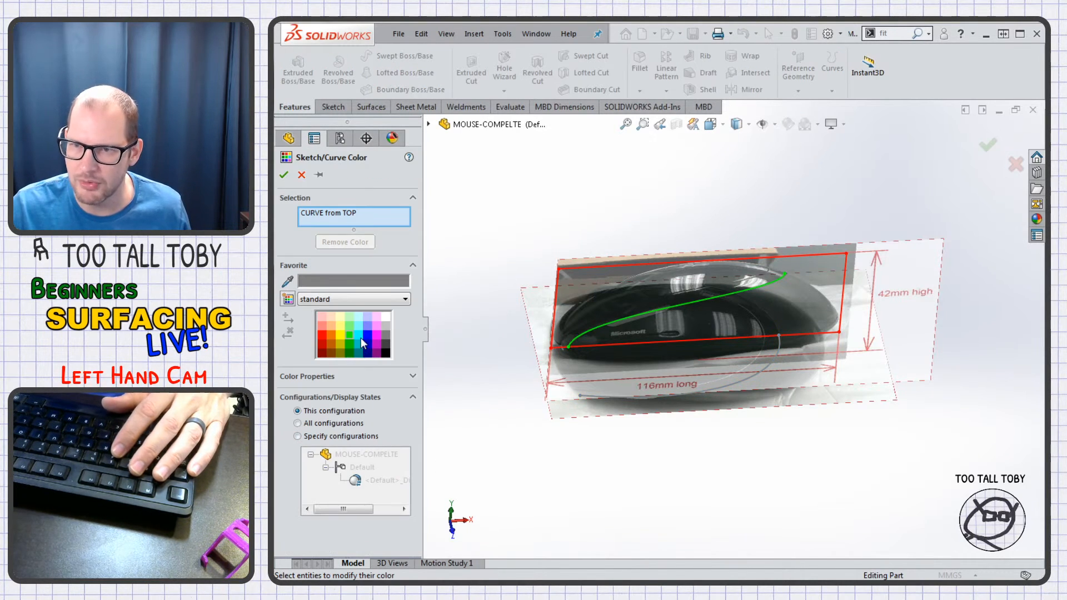
{"action": "left_click", "coordinate": [360, 338]}
{"action": "left_click", "coordinate": [283, 174]}
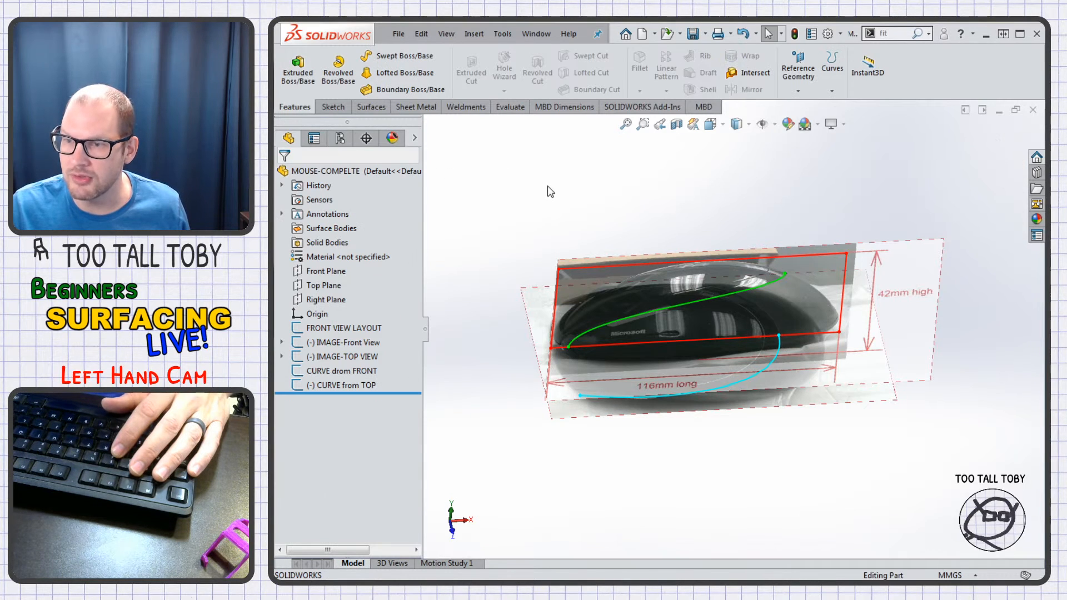
- Create a sketch-on-sketch projected curve from CURVE from TOP and CURVE drom FRONT
{"action": "left_click", "coordinate": [832, 90]}
{"action": "left_click", "coordinate": [862, 106]}
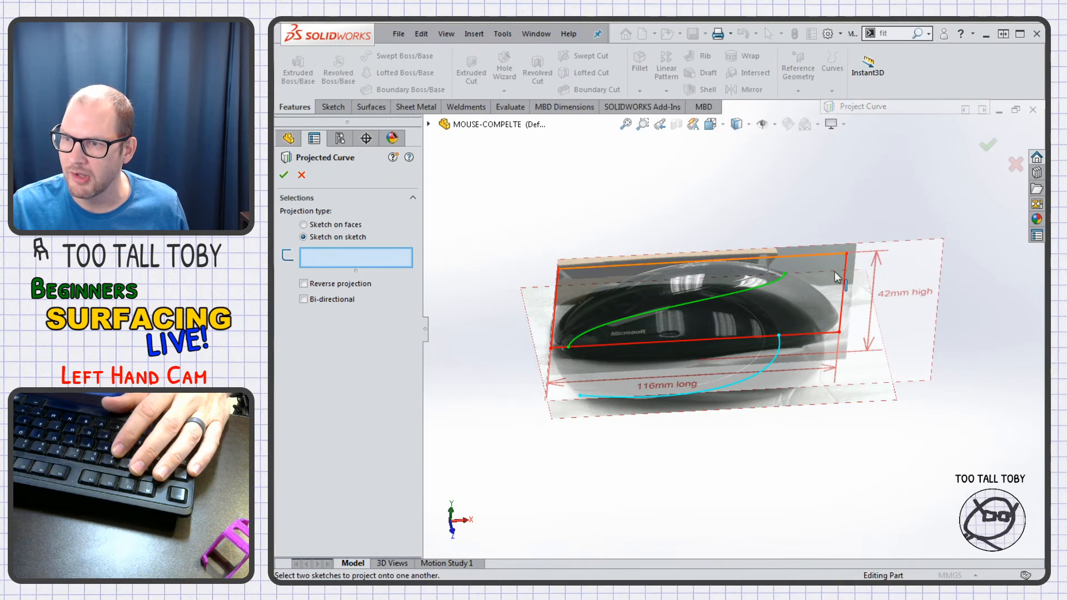
{"action": "left_click", "coordinate": [779, 351]}
{"action": "left_click", "coordinate": [772, 284]}
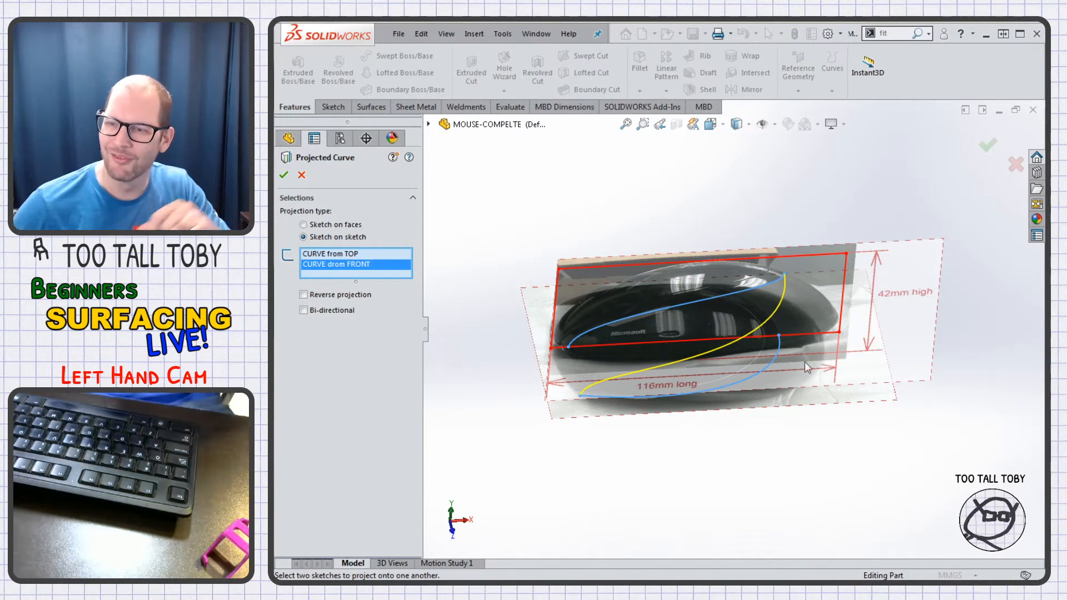
{"action": "key", "text": "Return"}
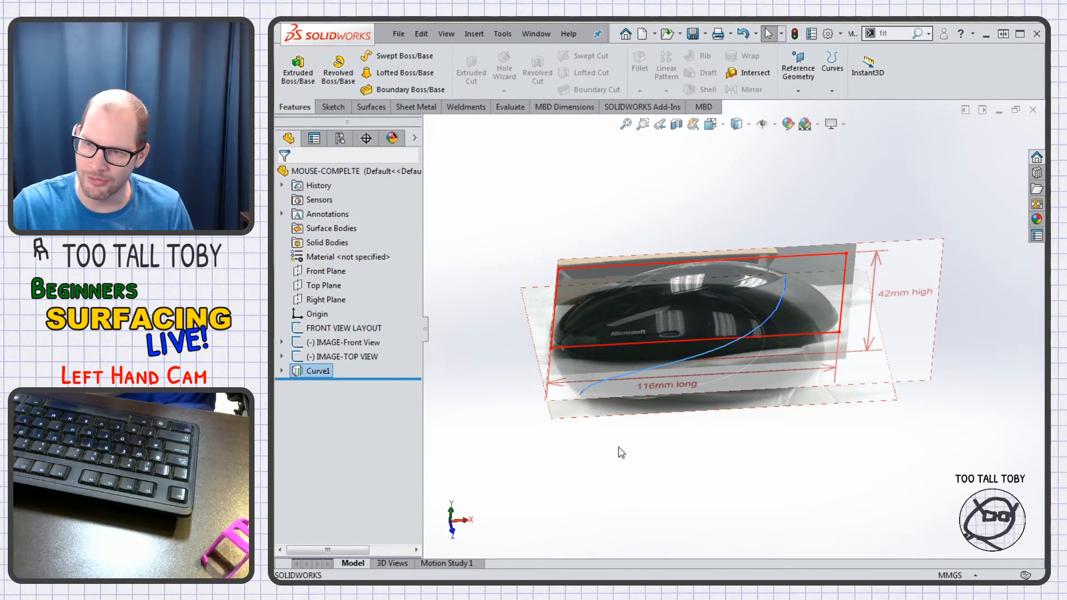
{"action": "left_click", "coordinate": [602, 426]}
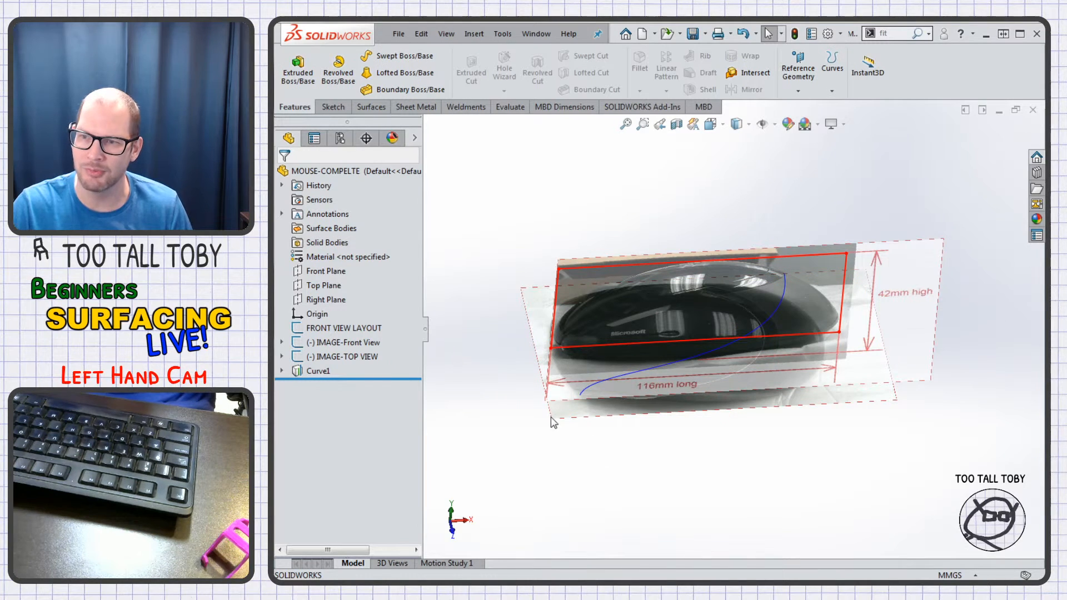
- On the Front Plane, sketch a two-point spline from about X 91.4, Y 33.6 mm near the rear seam to the origin
{"action": "left_click", "coordinate": [336, 272]}
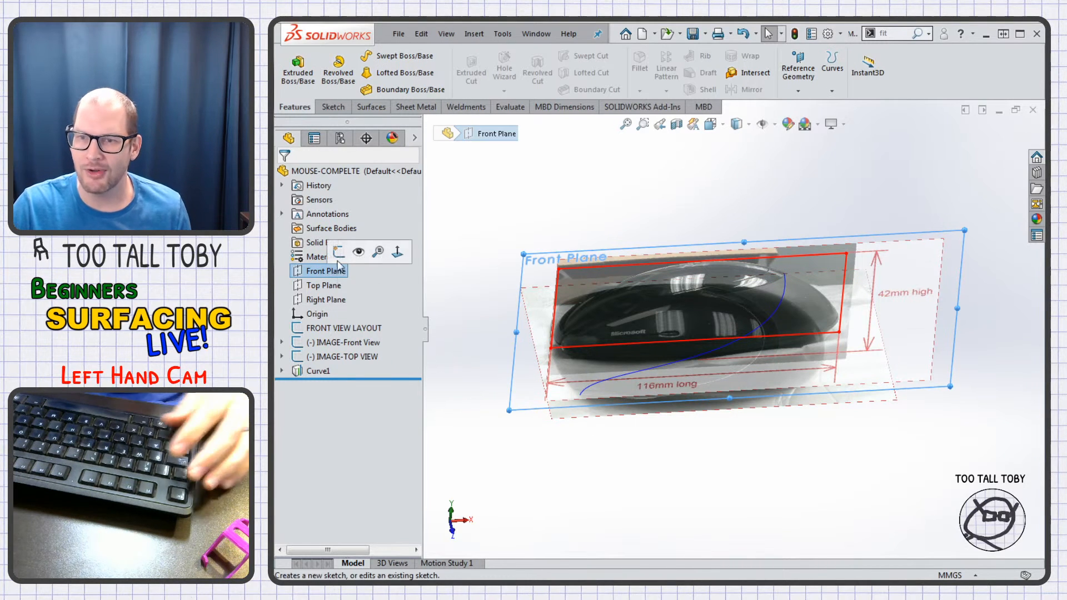
{"action": "left_click", "coordinate": [340, 247]}
{"action": "key", "text": "ctrl+8"}
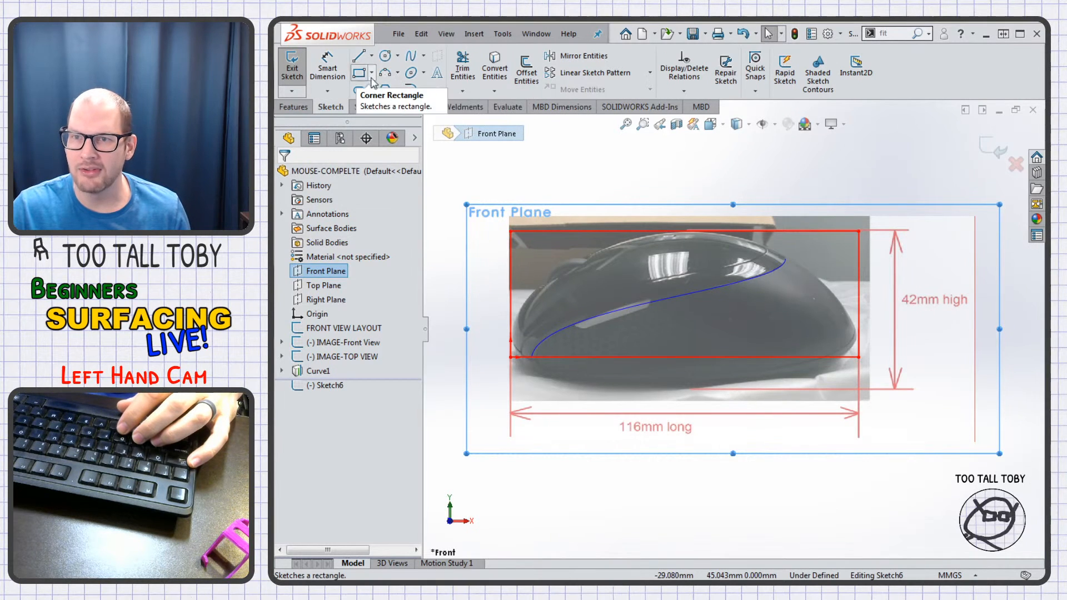
{"action": "left_click", "coordinate": [411, 56]}
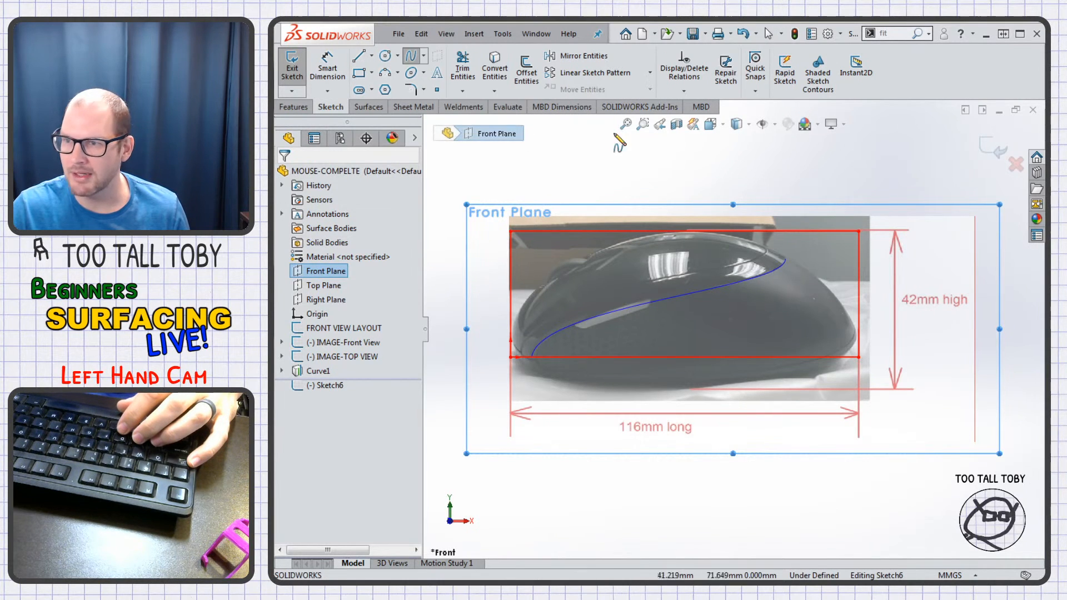
{"action": "left_click", "coordinate": [786, 256]}
{"action": "left_click", "coordinate": [511, 357]}
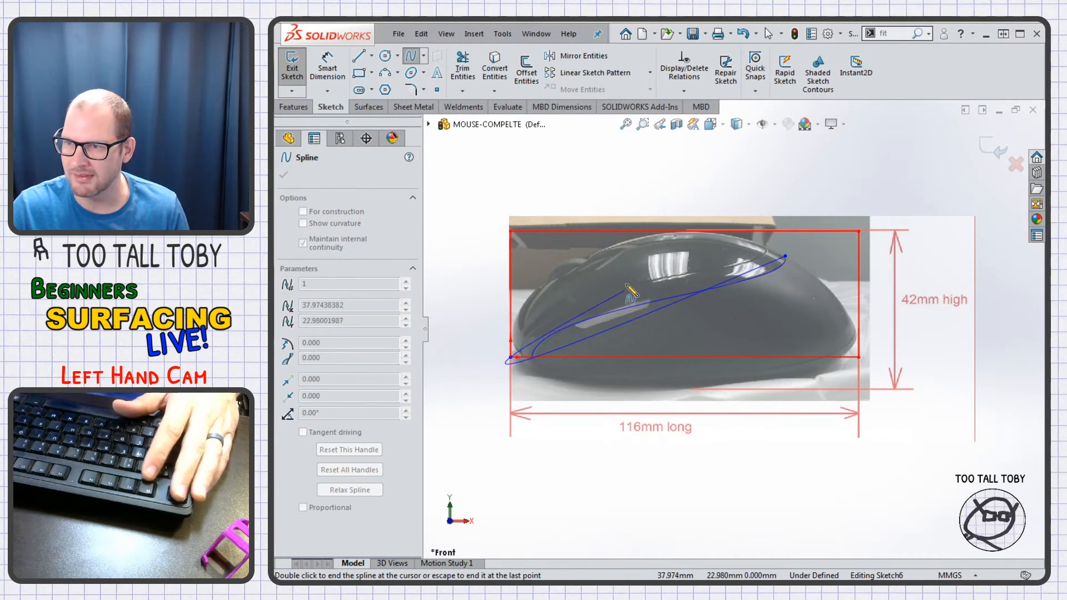
{"action": "key", "text": "Escape"}
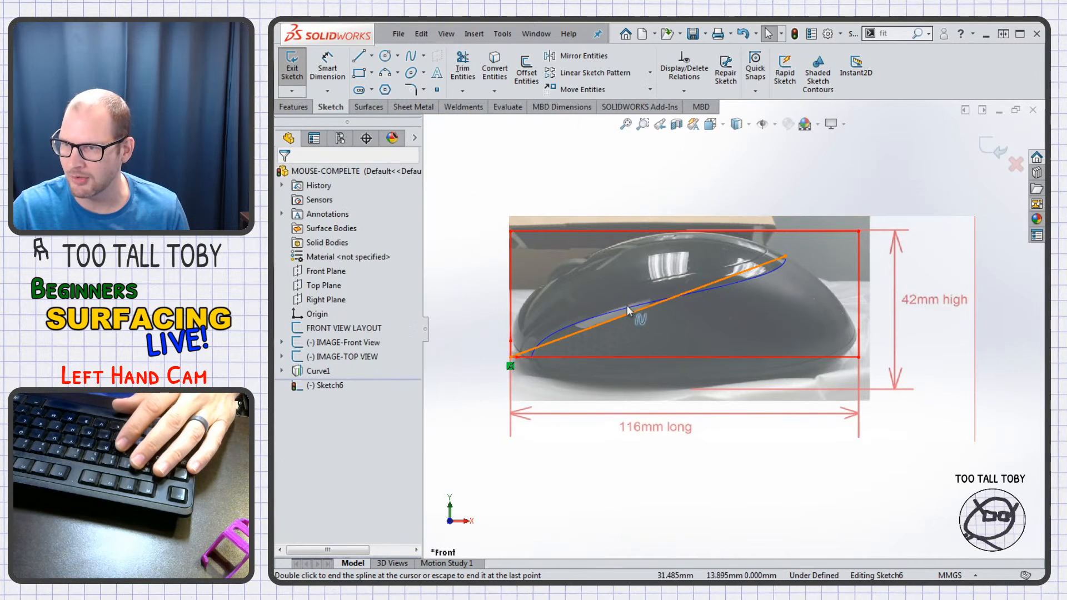
{"action": "left_click", "coordinate": [786, 256]}
{"action": "middle_click_drag", "start_coordinate": [792, 272], "coordinate": [803, 299]}
{"action": "left_click", "coordinate": [778, 272], "text": "ctrl"}
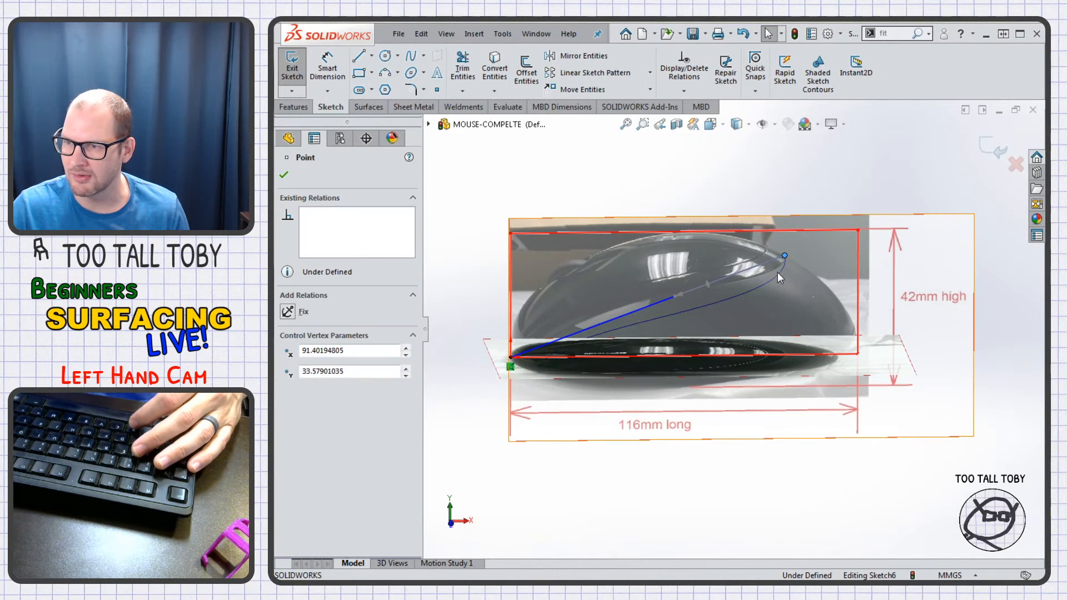
{"action": "left_click", "coordinate": [779, 272], "text": "ctrl"}
{"action": "key", "text": "Escape"}
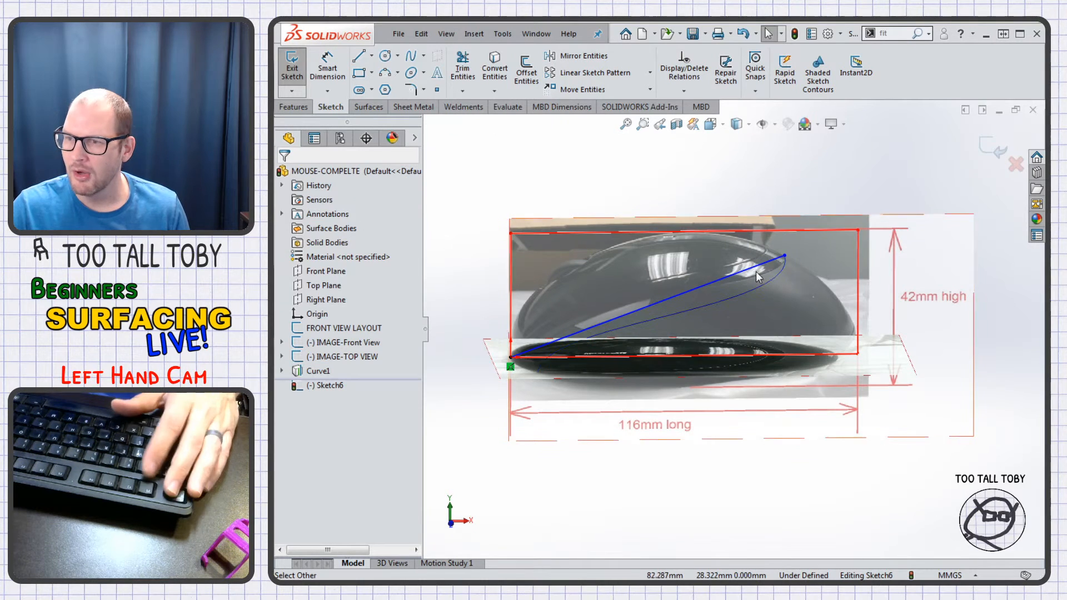
- Show the CURVE drom FRONT sketch absorbed under the projected curve
{"action": "left_click", "coordinate": [297, 372]}
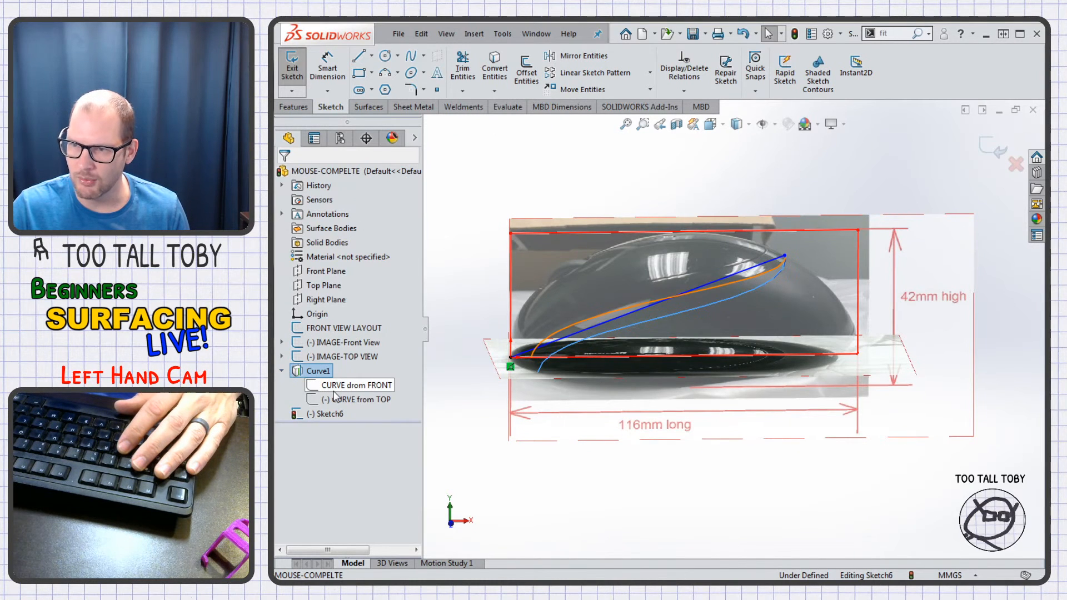
{"action": "left_click", "coordinate": [334, 390]}
{"action": "left_click", "coordinate": [346, 371]}
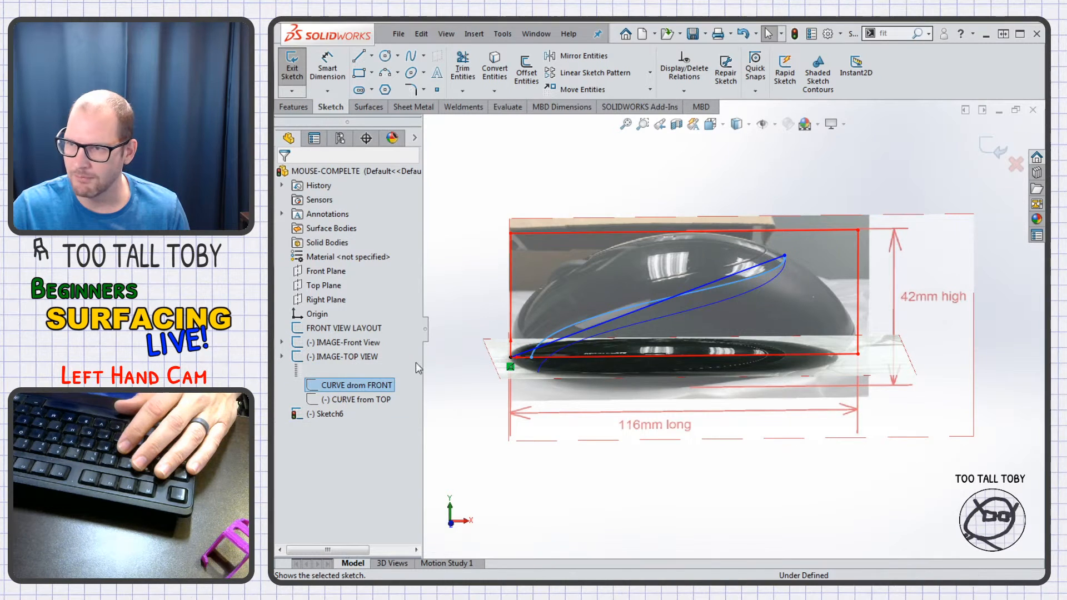
- Add a coincident relation between the new spline's rear end point and the rear end point of CURVE drom FRONT
{"action": "left_click", "coordinate": [785, 257]}
{"action": "scroll", "coordinate": [784, 261], "scroll_direction": "down", "scroll_amount": 2}
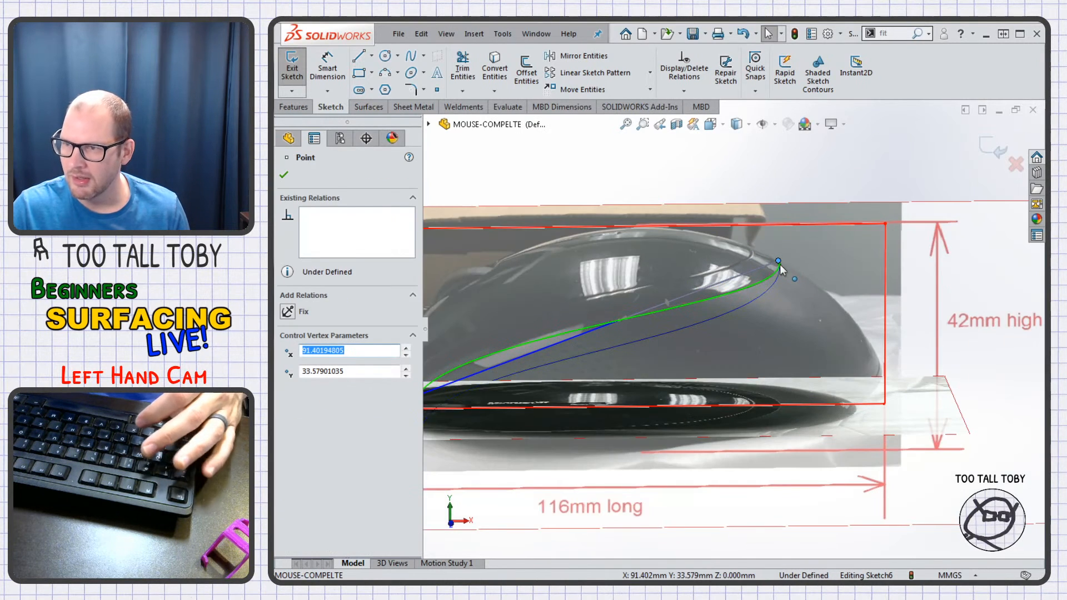
{"action": "left_click", "coordinate": [779, 269], "text": "ctrl"}
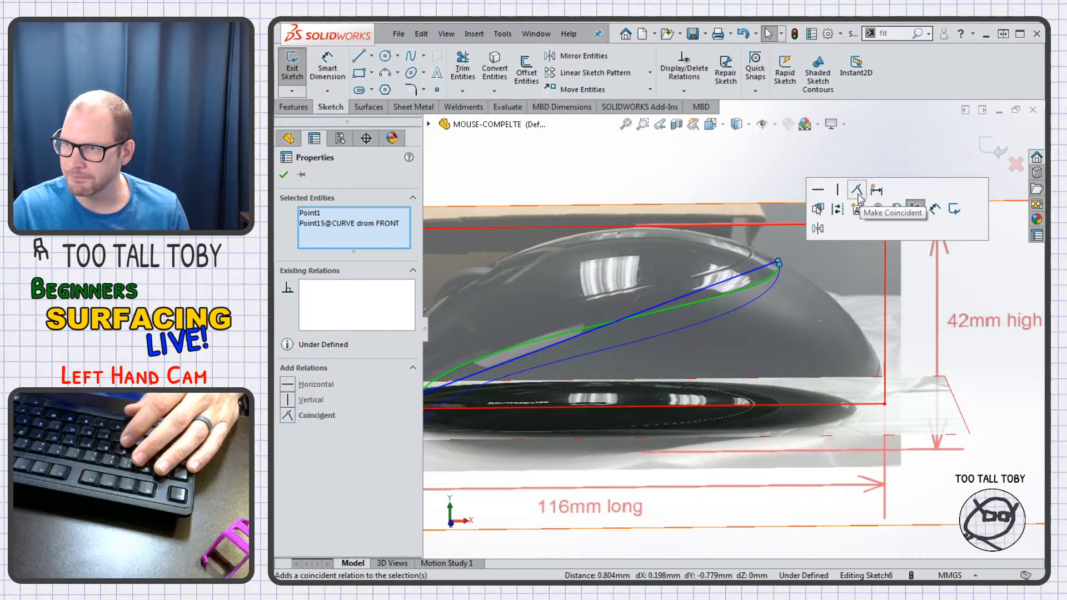
{"action": "left_click", "coordinate": [857, 191]}
{"action": "key", "text": "ctrl+1"}
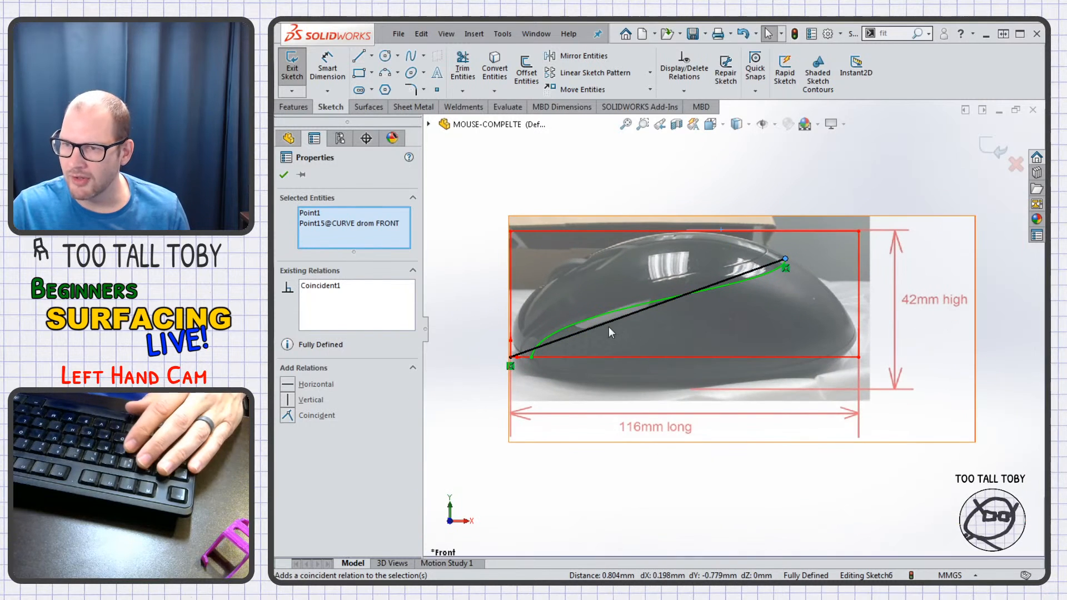
- Shape the Front Plane spline with its two end handles to follow the mouse's upper outline from the origin to the rear seam
{"action": "left_click", "coordinate": [606, 322]}
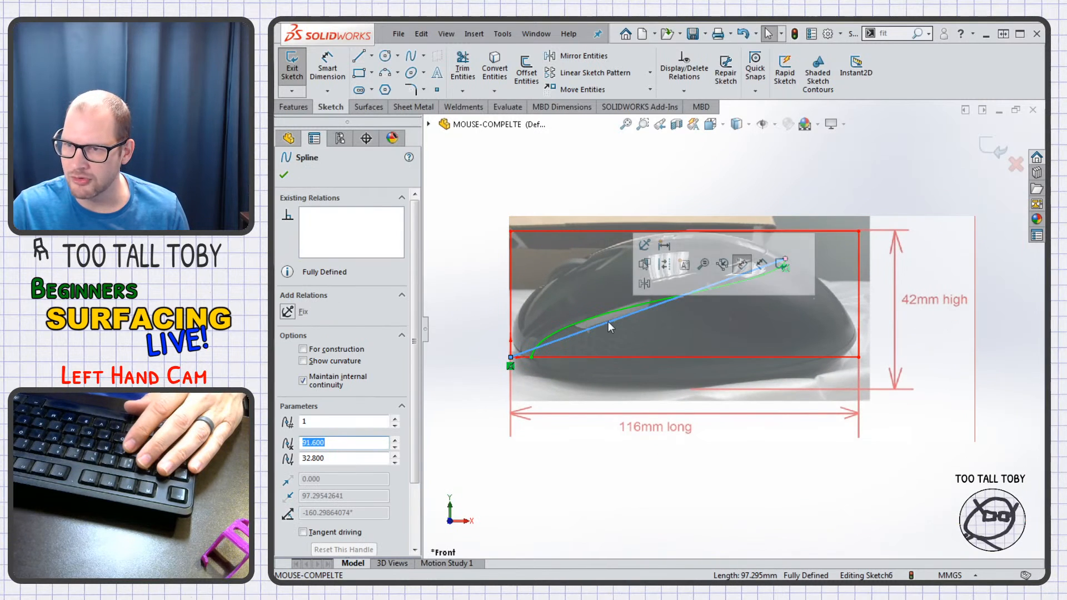
{"action": "left_click_drag", "start_coordinate": [621, 317], "coordinate": [514, 243]}
{"action": "left_click_drag", "start_coordinate": [641, 235], "coordinate": [692, 210]}
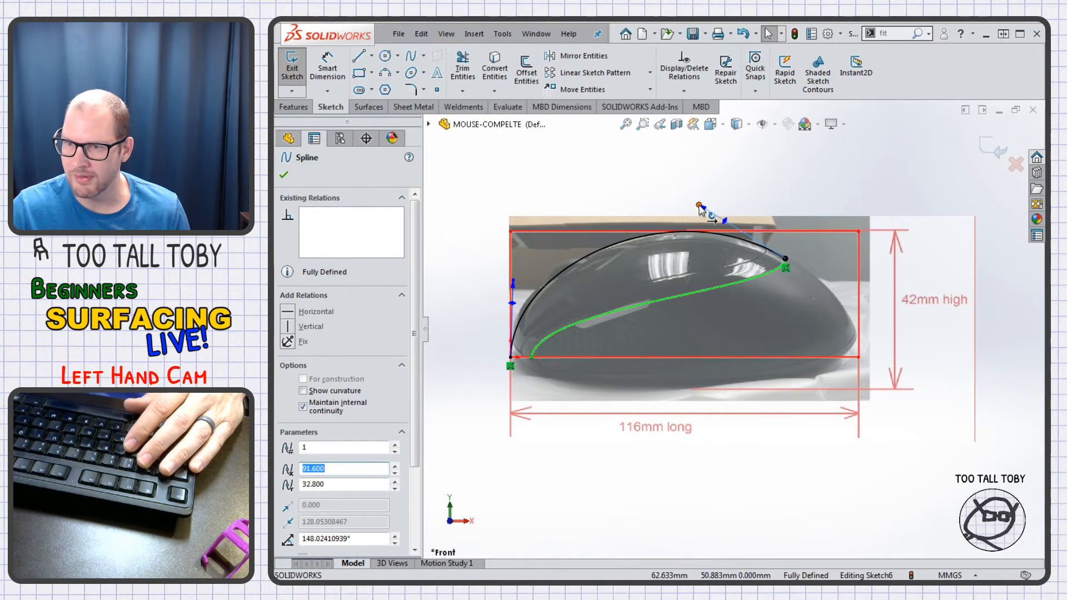
{"action": "left_click_drag", "start_coordinate": [512, 281], "coordinate": [503, 285]}
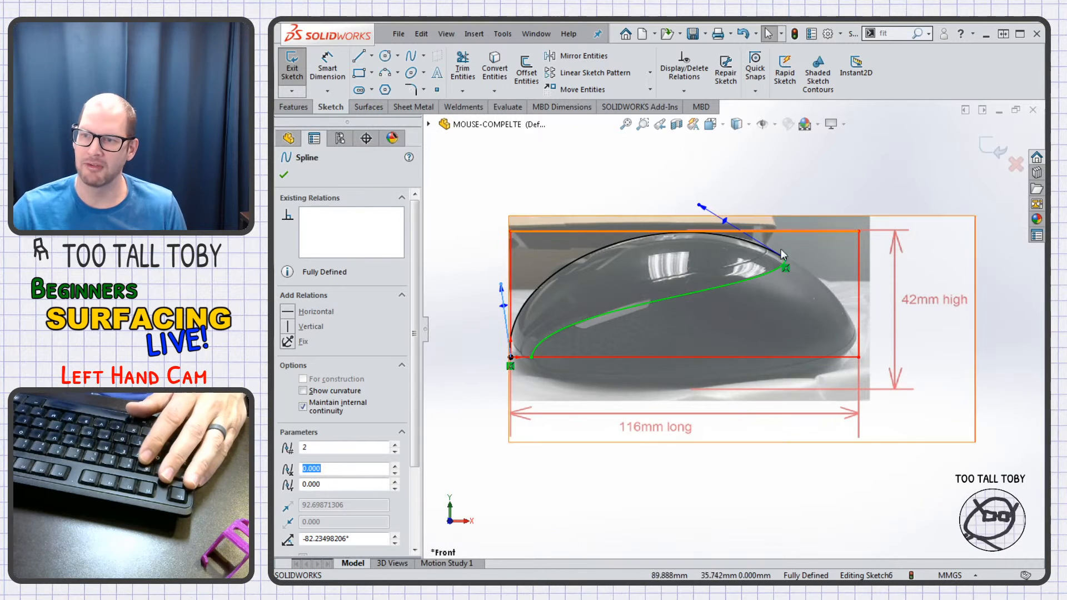
{"action": "left_click", "coordinate": [606, 183]}
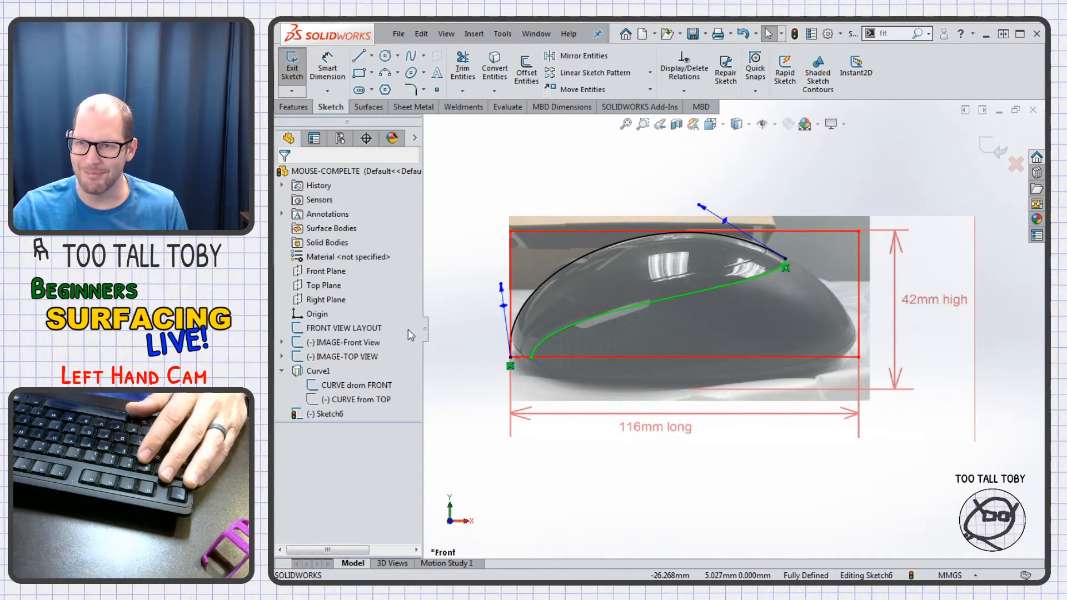
- Make the spline's handle at the origin vertical and refit both end handles to the mouse's upper outline, finishing the sketch
{"action": "left_click", "coordinate": [502, 289]}
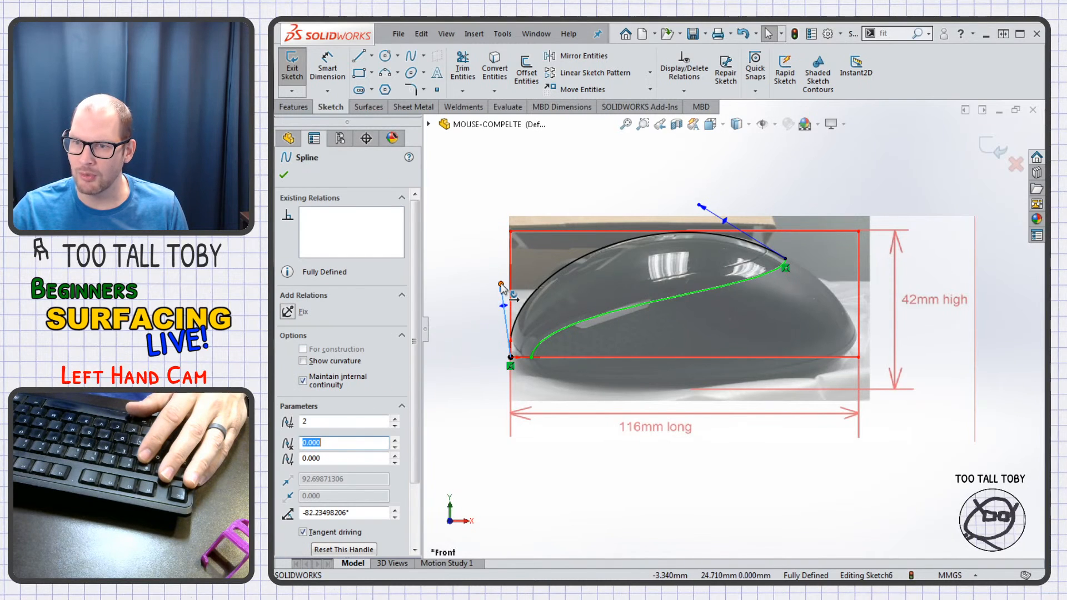
{"action": "left_click", "coordinate": [501, 284]}
{"action": "left_click", "coordinate": [288, 328]}
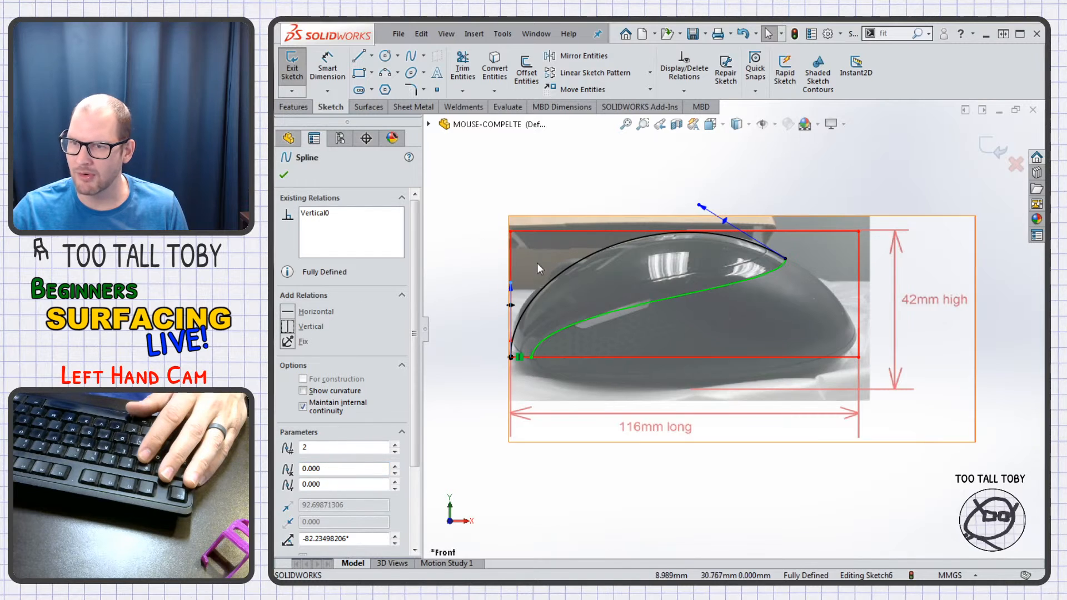
{"action": "left_click_drag", "start_coordinate": [512, 265], "coordinate": [510, 270]}
{"action": "left_click_drag", "start_coordinate": [699, 207], "coordinate": [700, 219]}
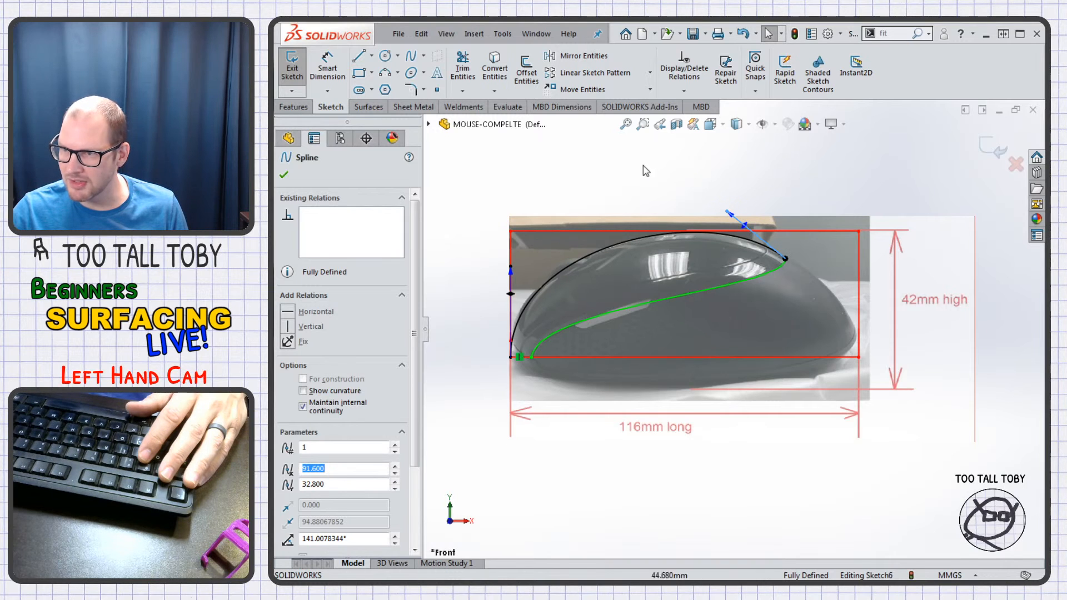
{"action": "left_click", "coordinate": [992, 147]}
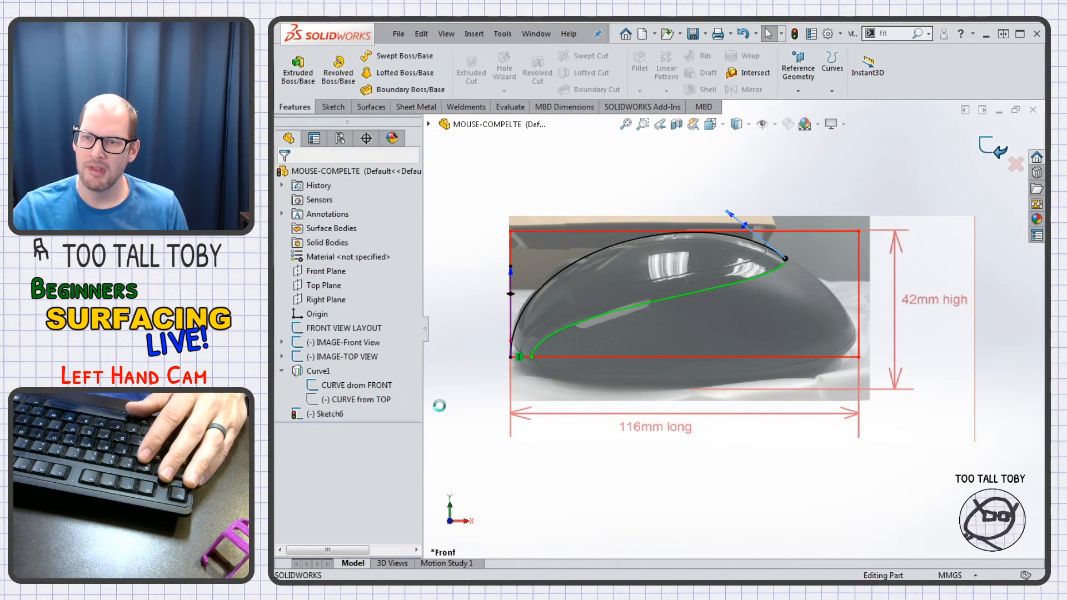
- Rename the projected curve LOFT GUIDE 1 and the upper outline sketch LOFT GUIDE
{"action": "left_click", "coordinate": [304, 414]}
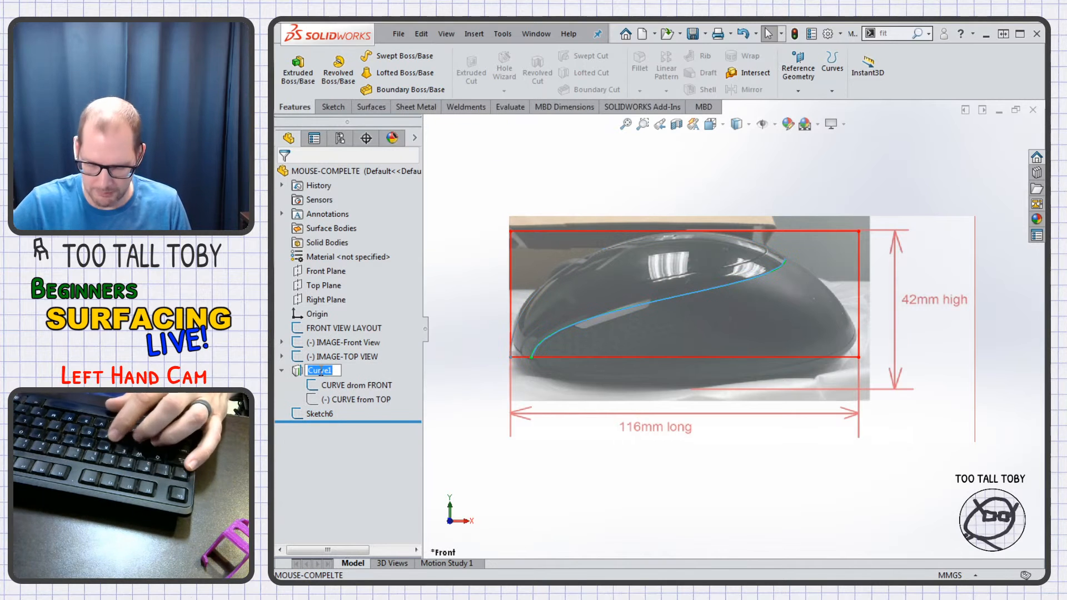
{"action": "type", "text": "FT GUIDE 1"}
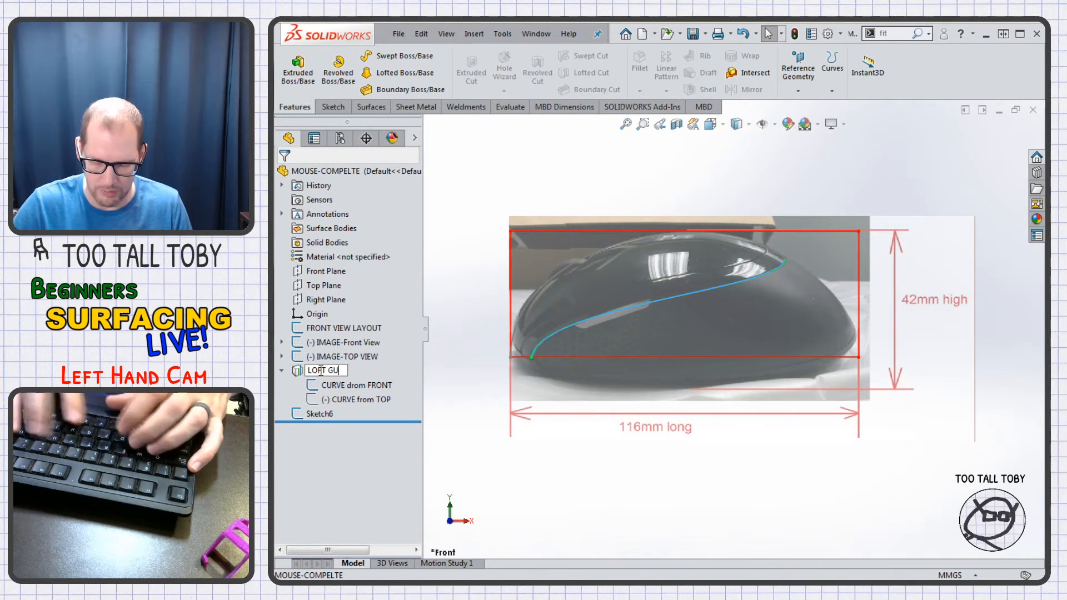
{"action": "key", "text": "Return"}
{"action": "left_click", "coordinate": [320, 413]}
{"action": "key", "text": "F2"}
{"action": "type", "text": "LOFT GUIDE"}
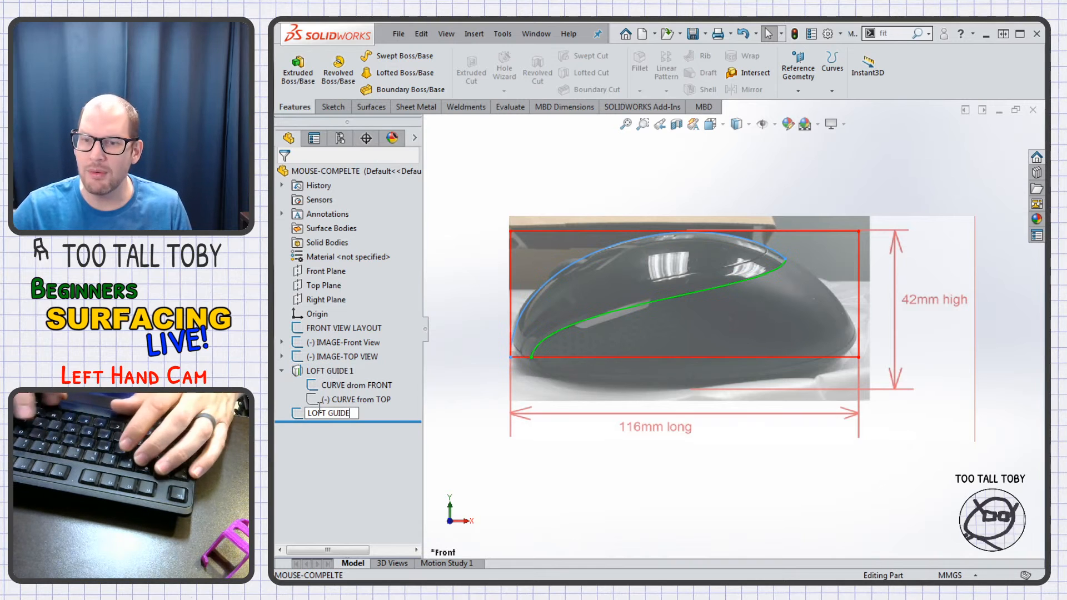
{"action": "key", "text": "Return"}
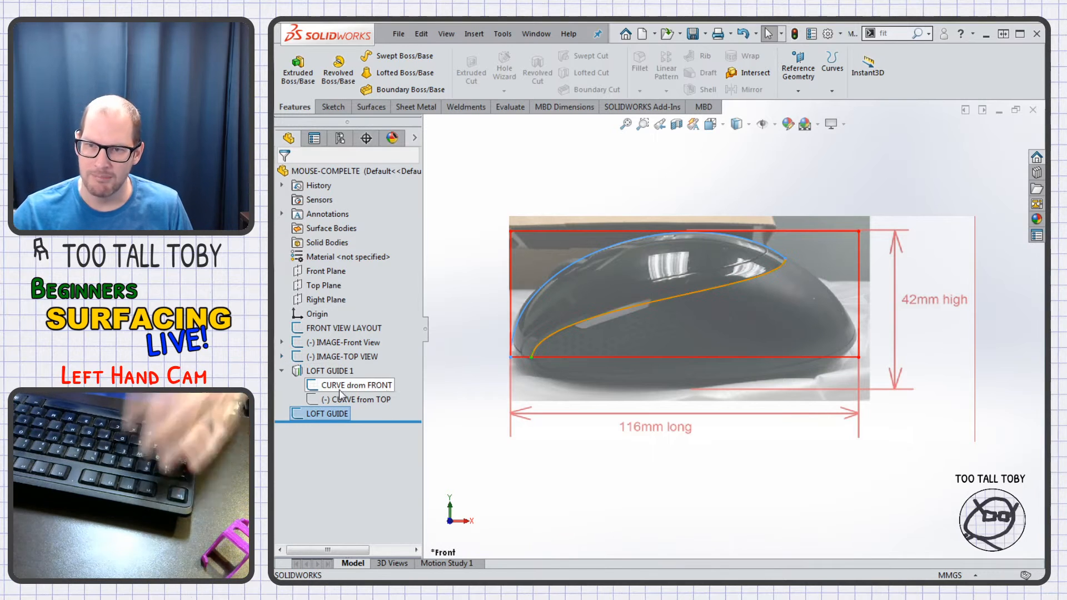
- On the Top Plane, sketch a two-point spline from about 4 mm off the origin to just beyond the seam curve's front end
{"action": "left_click", "coordinate": [492, 469]}
{"action": "middle_click_drag", "start_coordinate": [626, 396], "coordinate": [628, 450]}
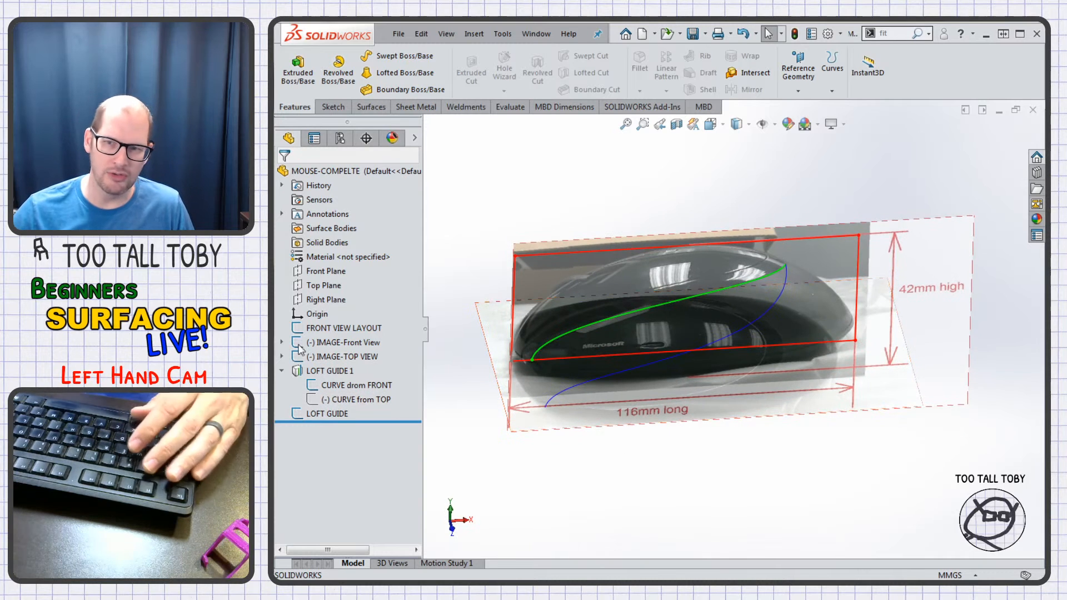
{"action": "left_click", "coordinate": [336, 285]}
{"action": "left_click", "coordinate": [331, 271]}
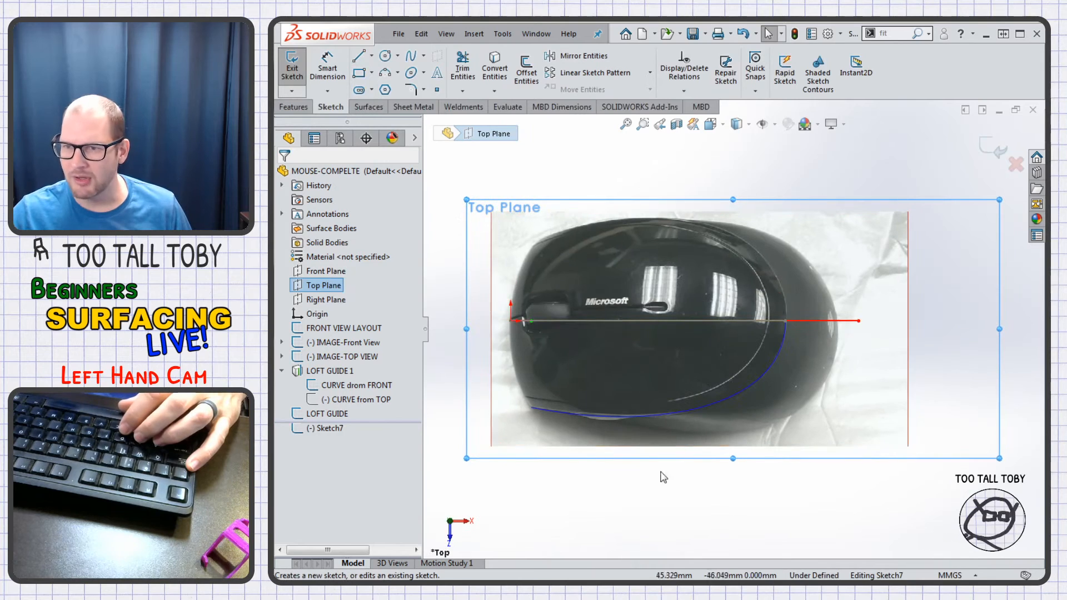
{"action": "left_click", "coordinate": [411, 58]}
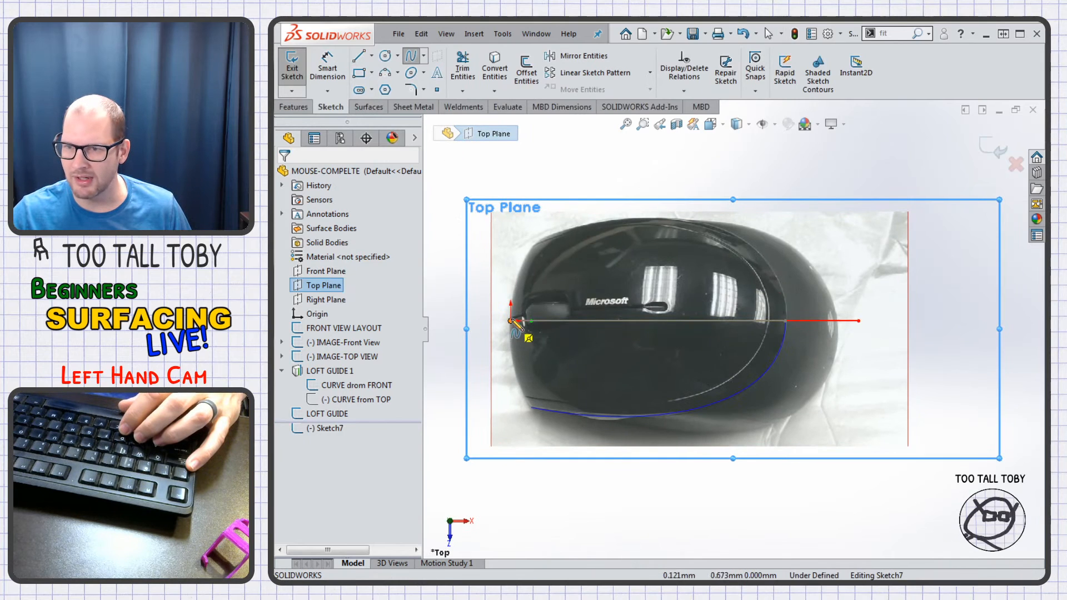
{"action": "left_click", "coordinate": [511, 336]}
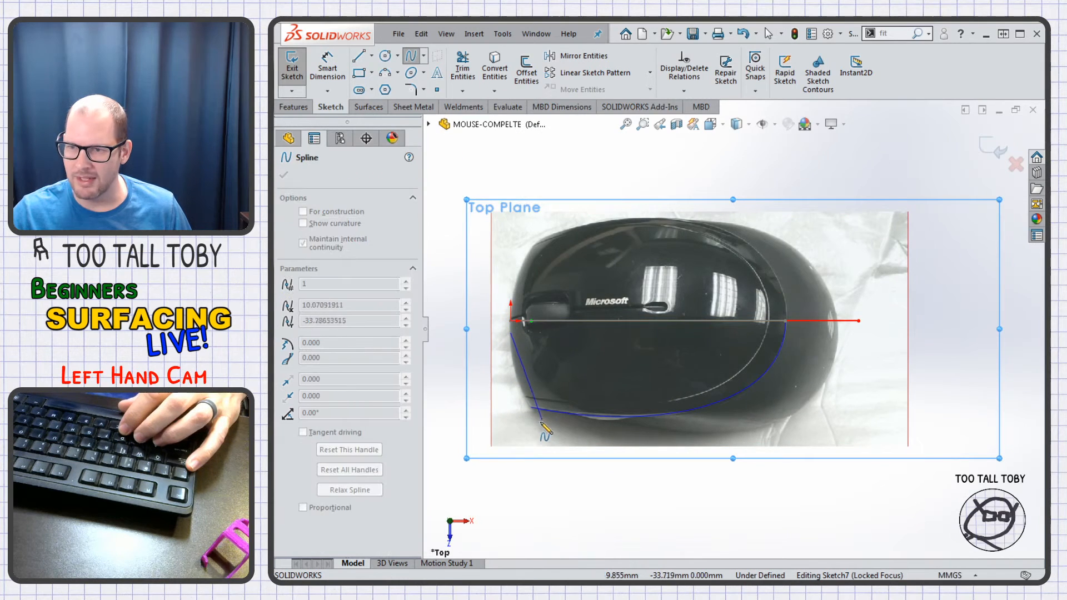
{"action": "double_click", "coordinate": [538, 424]}
{"action": "scroll", "coordinate": [492, 392], "scroll_direction": "down", "scroll_amount": 5}
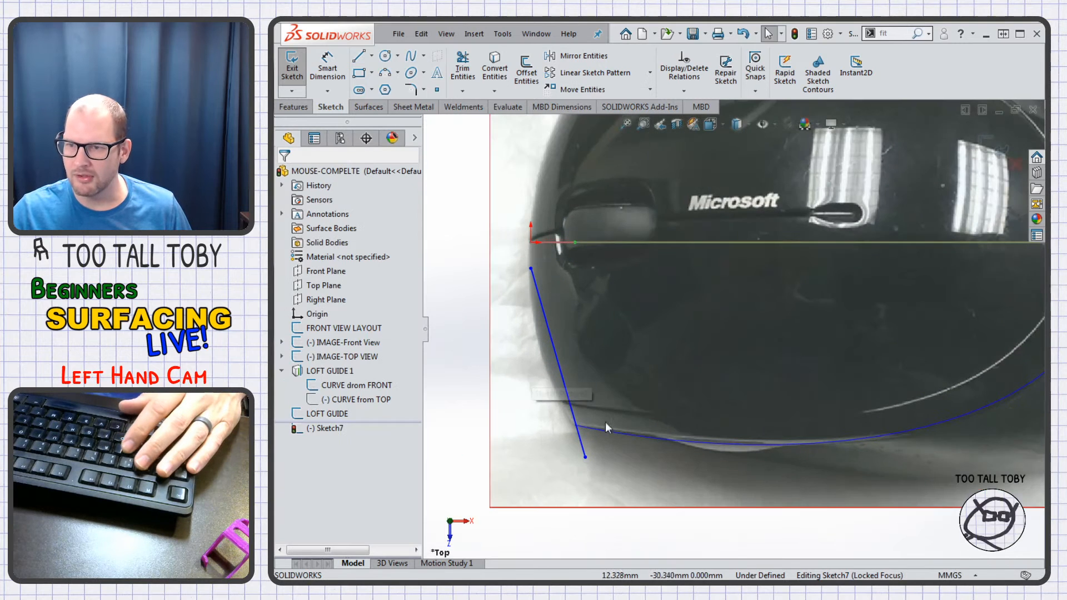
- Add a pierce relation between the new spline's end point near the origin and the LOFT GUIDE spline
{"action": "scroll", "coordinate": [606, 462], "scroll_direction": "up", "scroll_amount": 4}
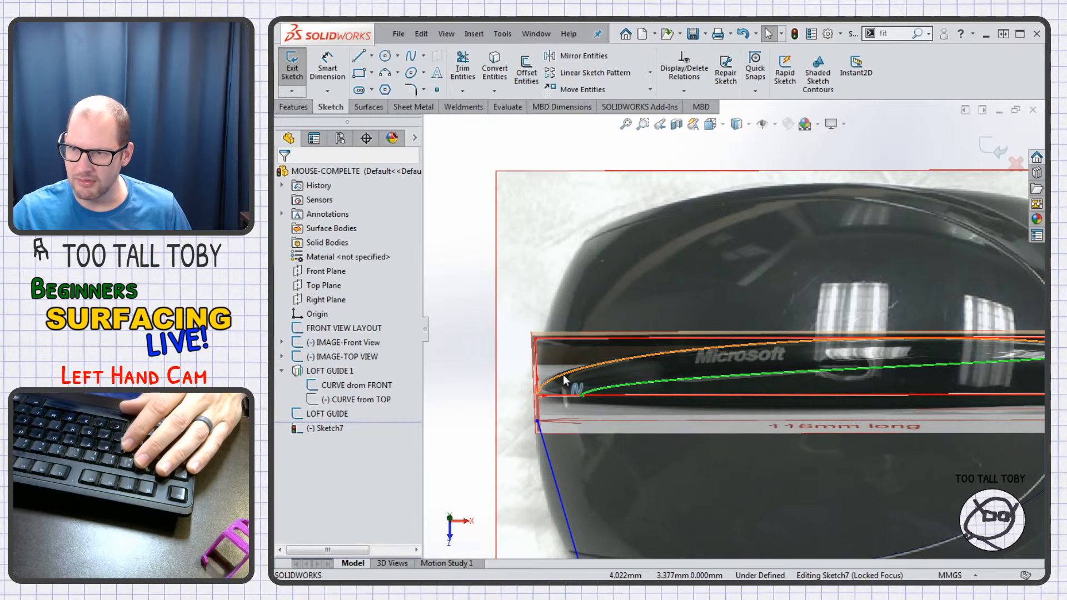
{"action": "left_click", "coordinate": [563, 375]}
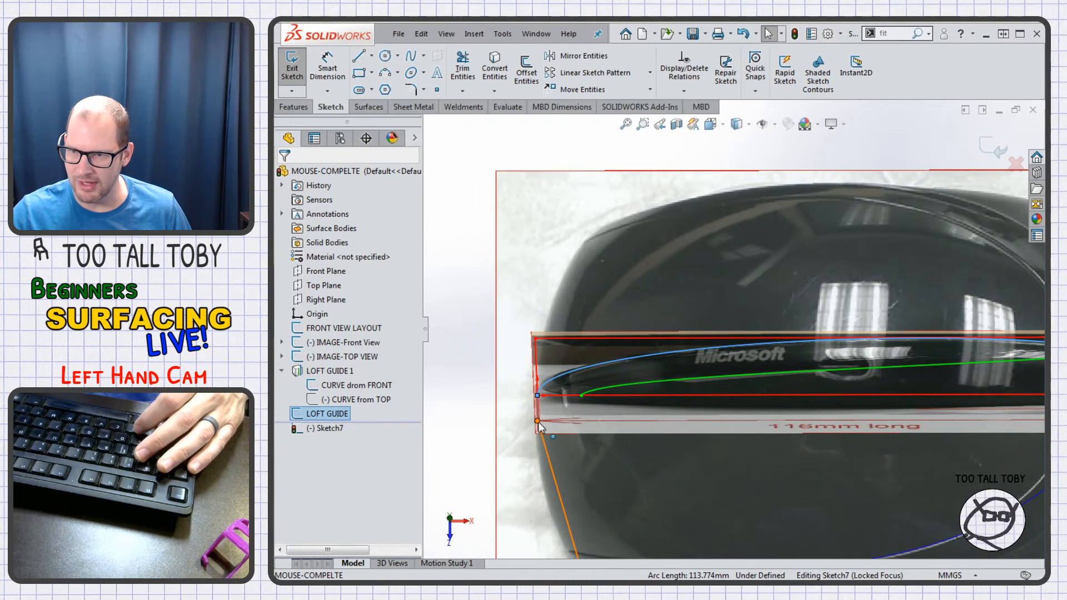
{"action": "left_click", "coordinate": [538, 422], "text": "ctrl"}
{"action": "key", "text": "z"}
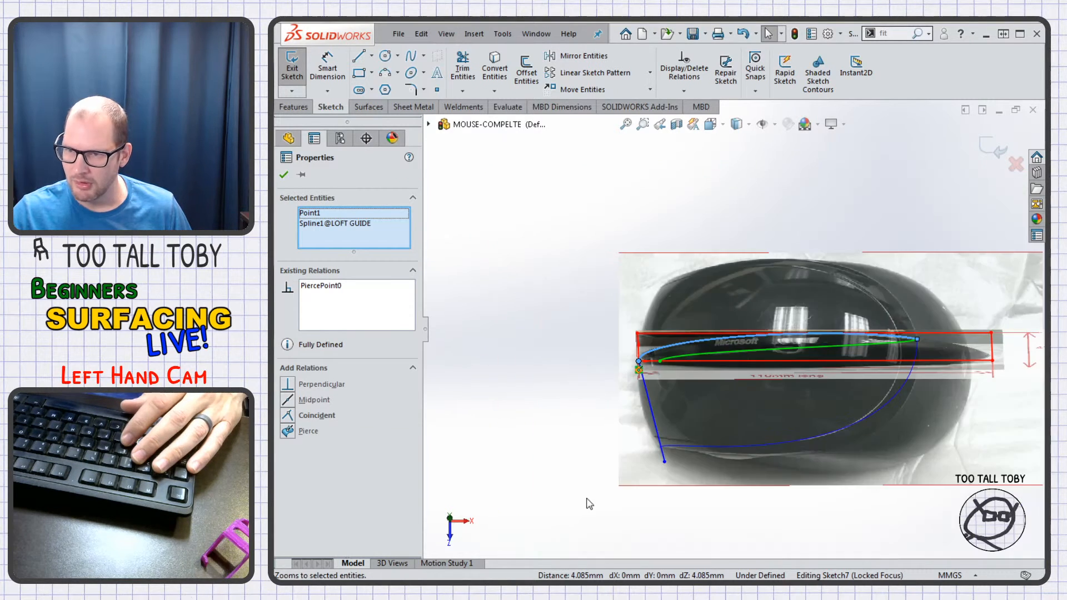
- Add a pierce relation between the spline's other end point and the projected seam curve LOFT GUIDE 1
{"action": "left_click", "coordinate": [664, 461]}
{"action": "left_click", "coordinate": [674, 445], "text": "ctrl"}
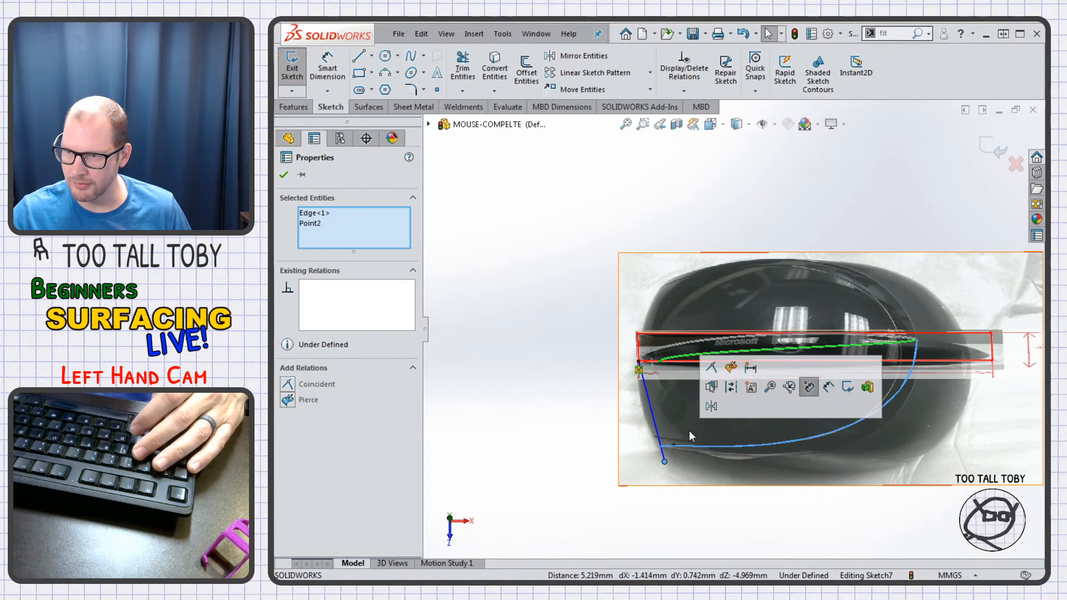
{"action": "left_click", "coordinate": [731, 369]}
{"action": "key", "text": "Escape"}
{"action": "key", "text": "ctrl+8"}
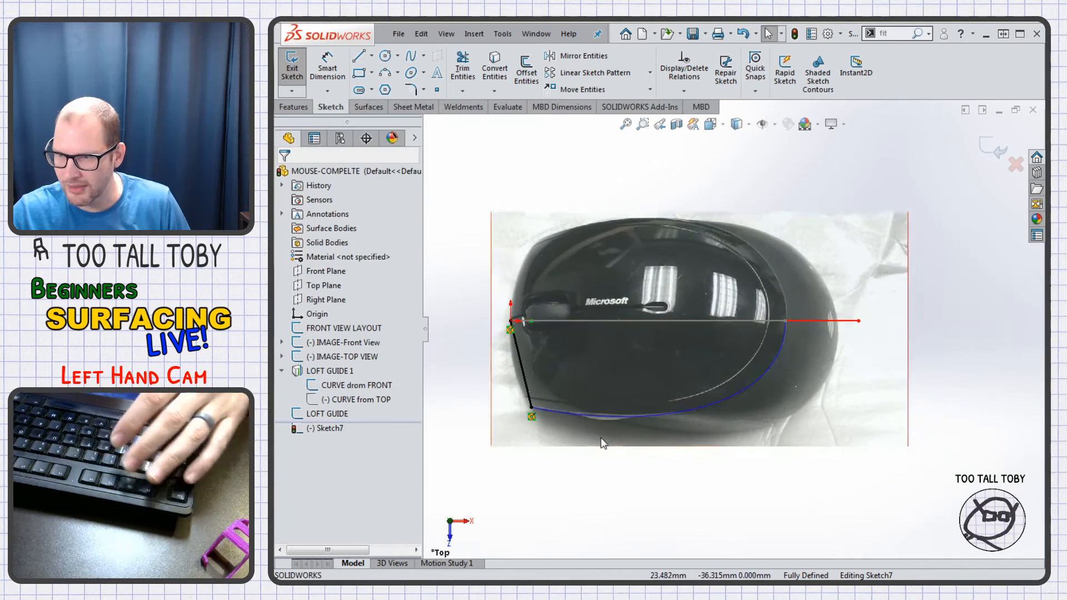
- Bow the Top Plane spline along the mouse's front edge with its origin-end handle, make that handle vertical, and finish the sketch
{"action": "left_click", "coordinate": [525, 377]}
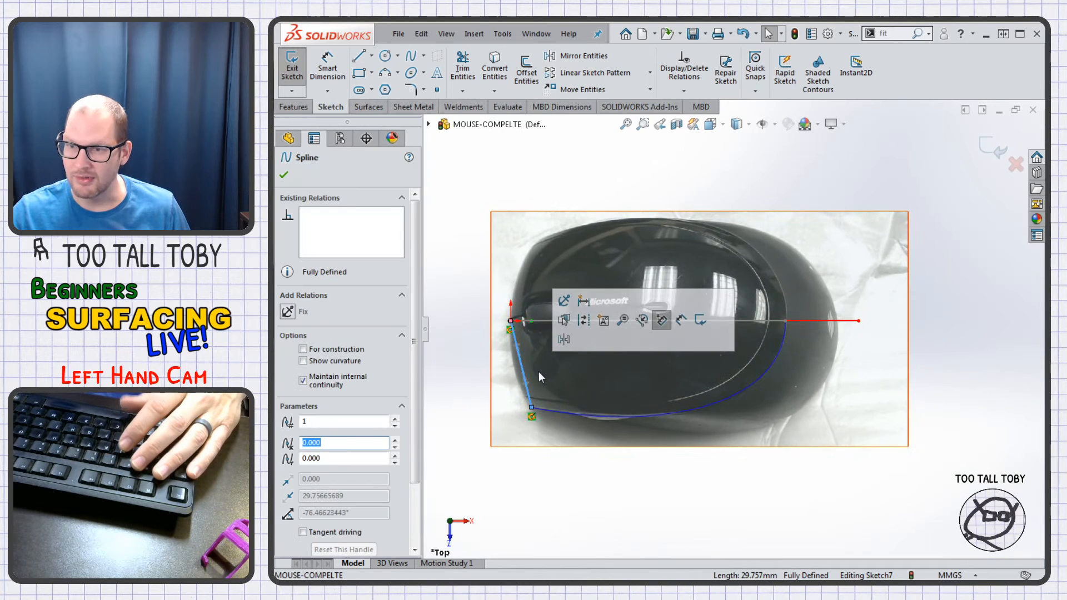
{"action": "left_click_drag", "start_coordinate": [519, 355], "coordinate": [506, 357]}
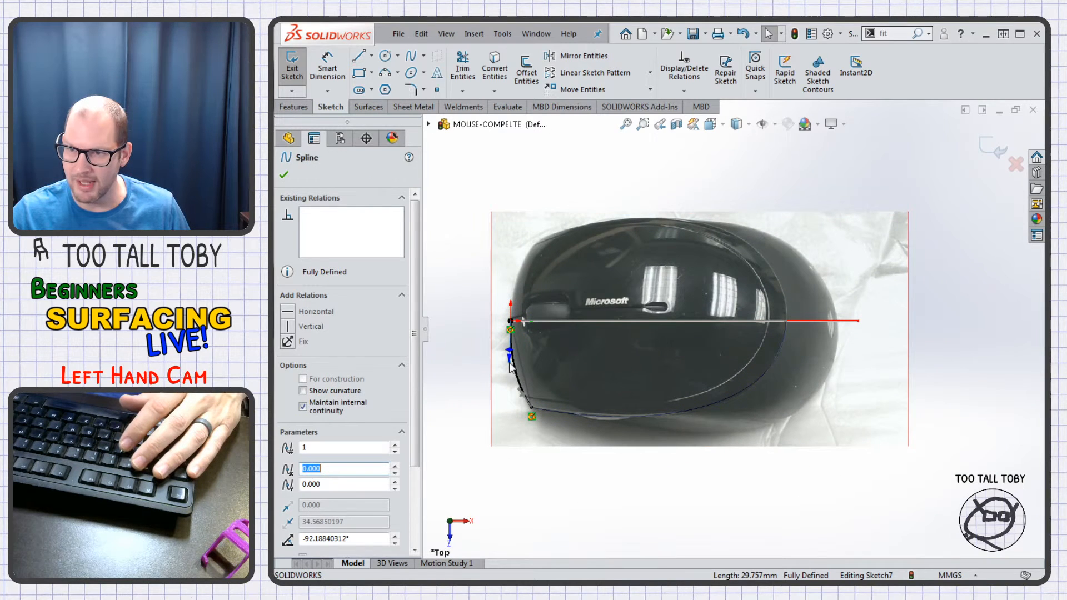
{"action": "left_click", "coordinate": [571, 518]}
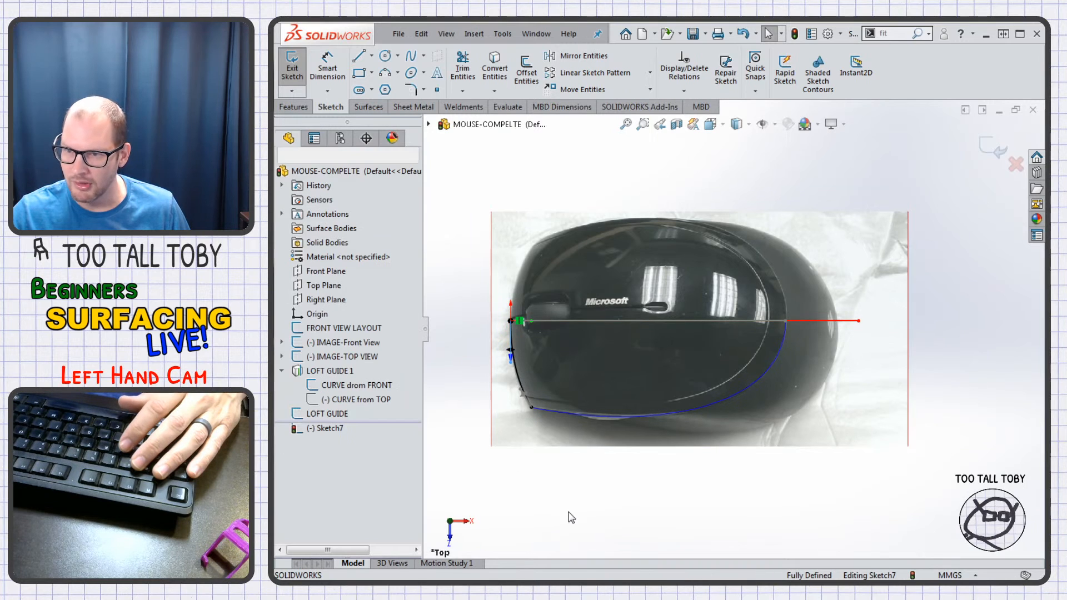
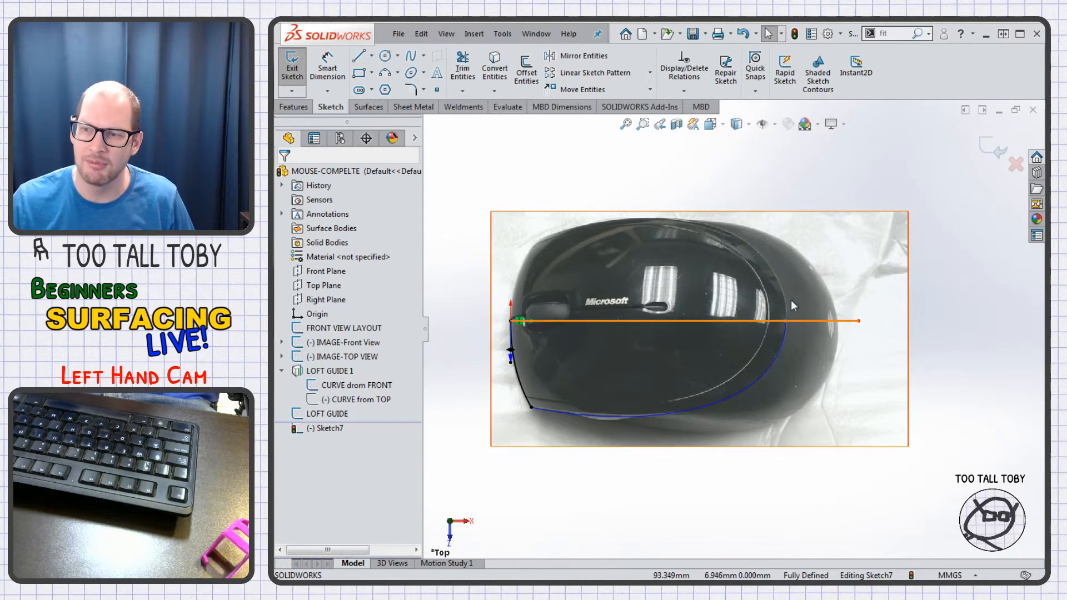
{"action": "left_click", "coordinate": [997, 148]}
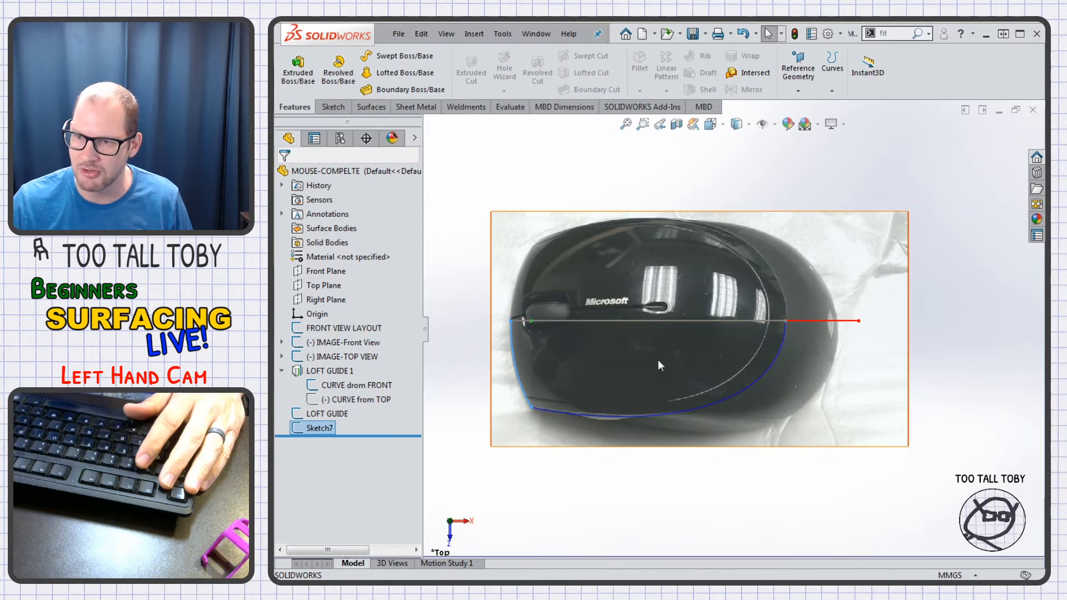
- Set the sketch color of LOFT GUIDE to orange
{"action": "middle_click_drag", "start_coordinate": [599, 492], "coordinate": [505, 330]}
{"action": "left_click", "coordinate": [315, 417]}
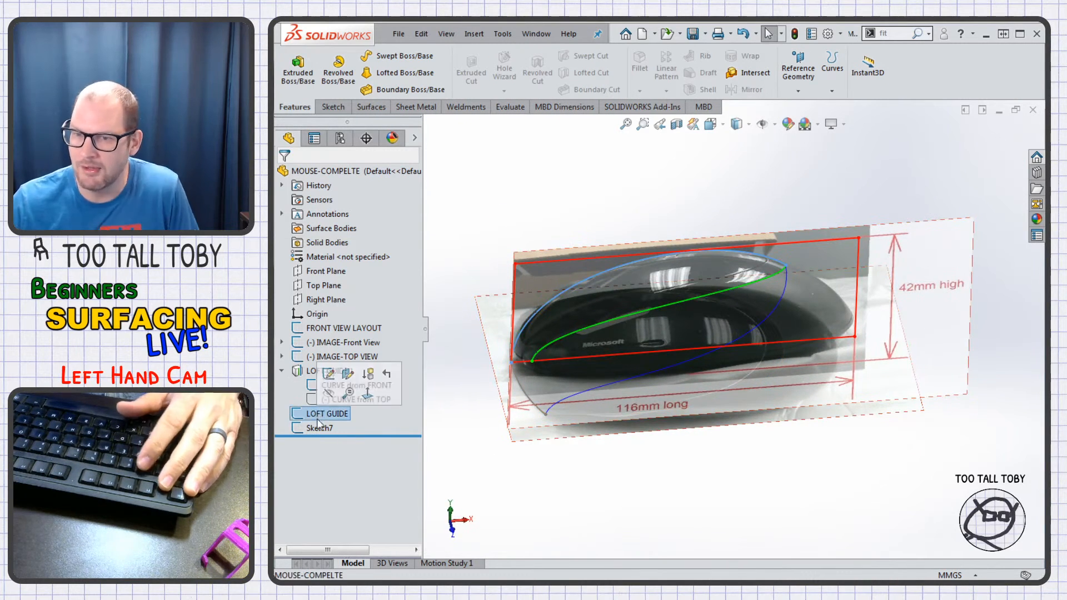
{"action": "right_click", "coordinate": [321, 417]}
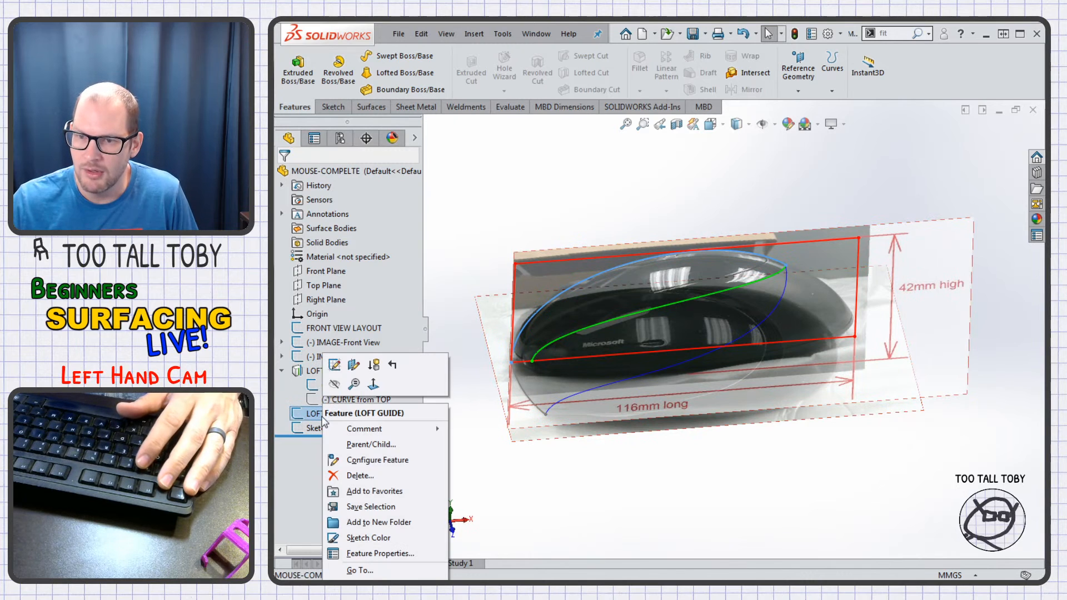
{"action": "left_click", "coordinate": [359, 540]}
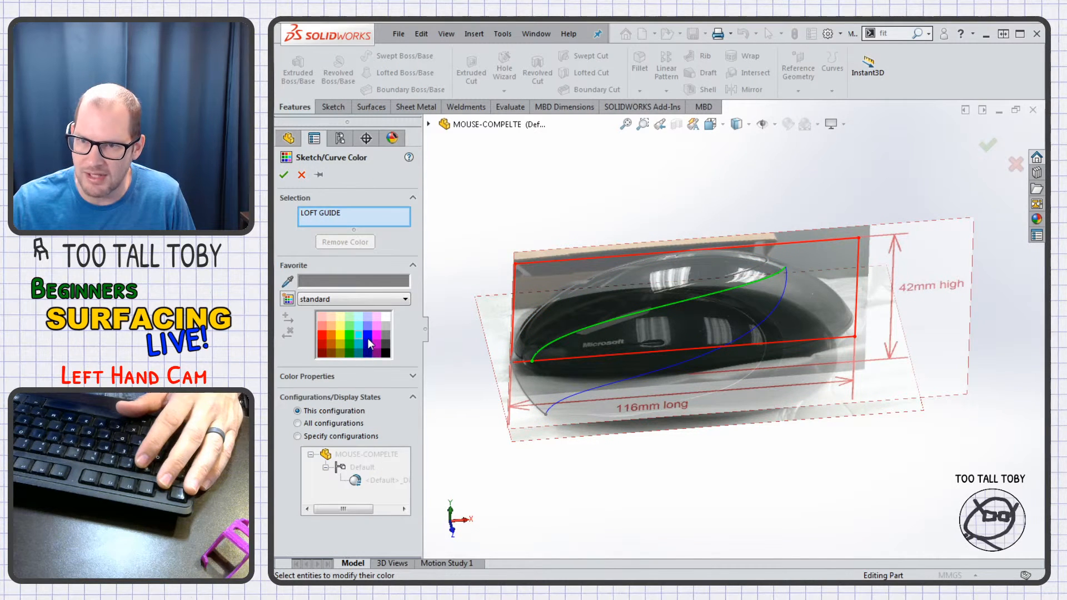
{"action": "left_click", "coordinate": [376, 335]}
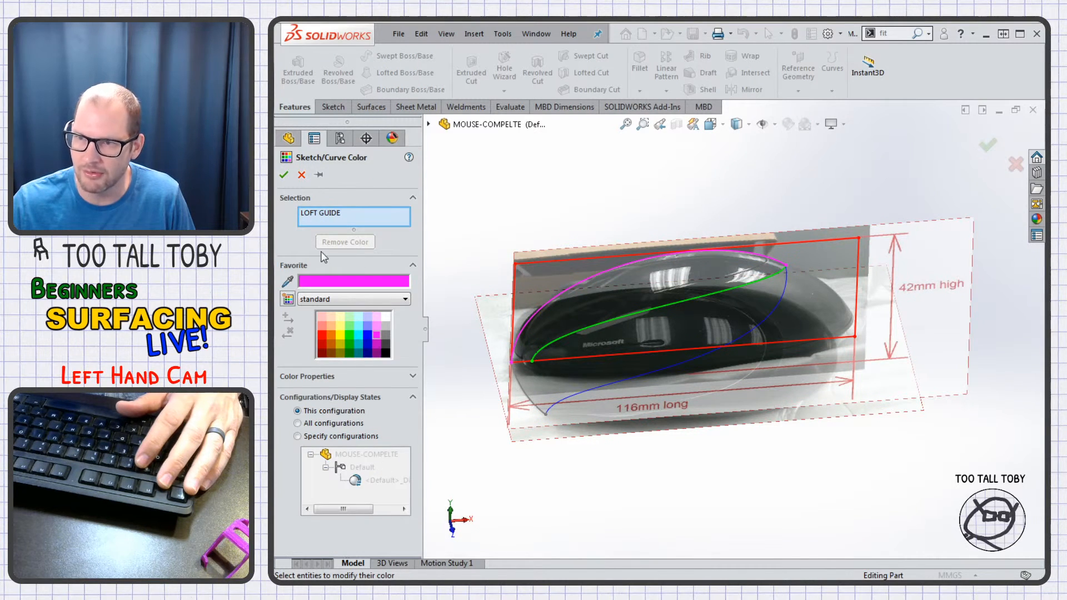
{"action": "left_click", "coordinate": [333, 335]}
{"action": "left_click", "coordinate": [284, 175]}
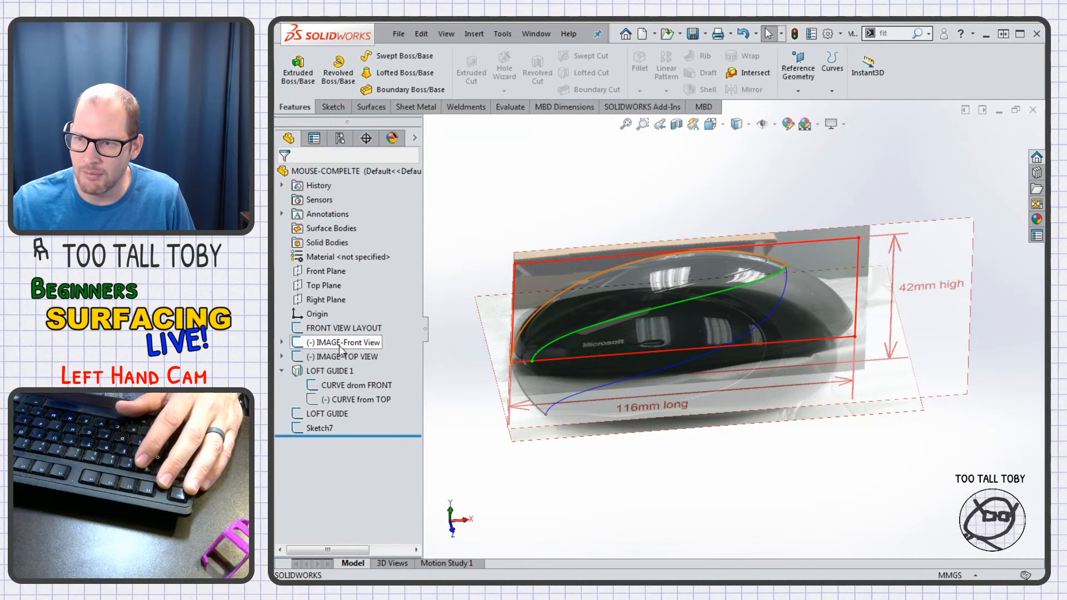
- Hide the FRONT VIEW LAYOUT sketch and show the model in isometric view
{"action": "left_click", "coordinate": [342, 328]}
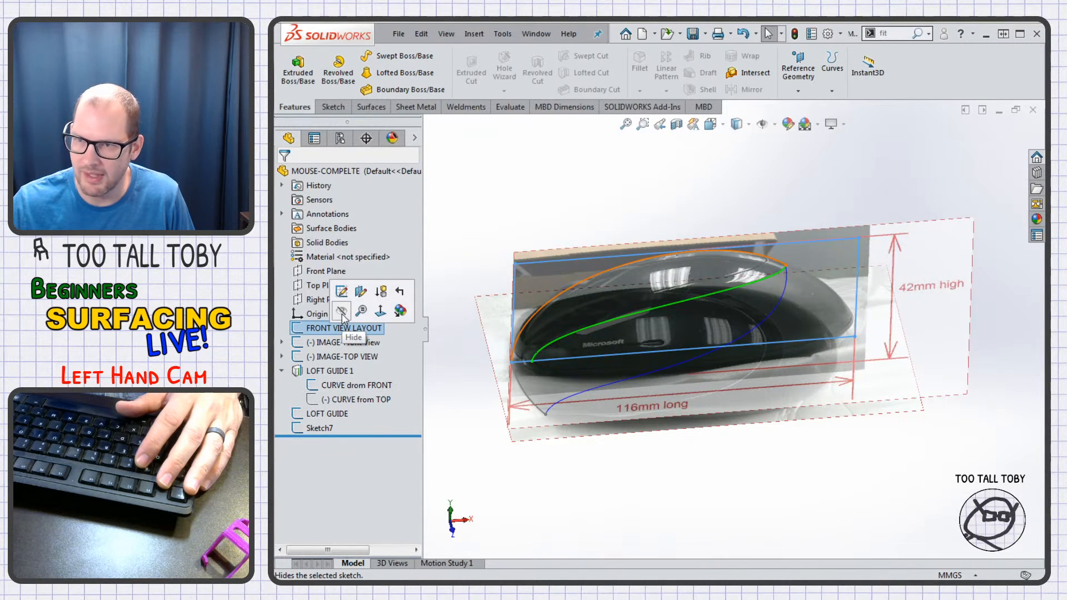
{"action": "left_click", "coordinate": [342, 311]}
{"action": "key", "text": "ctrl+5"}
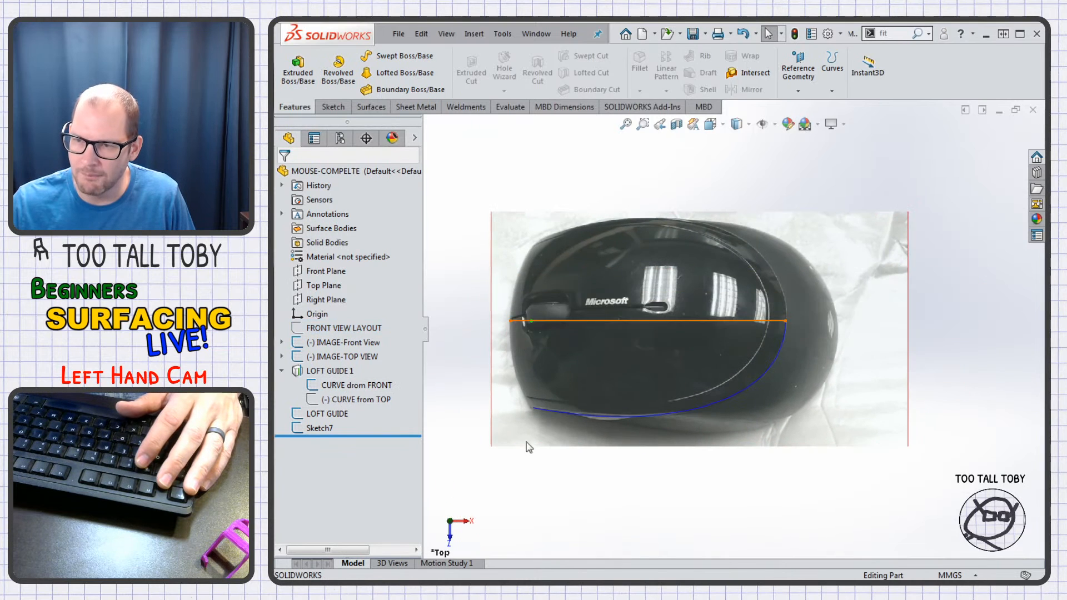
{"action": "key", "text": "ctrl+7"}
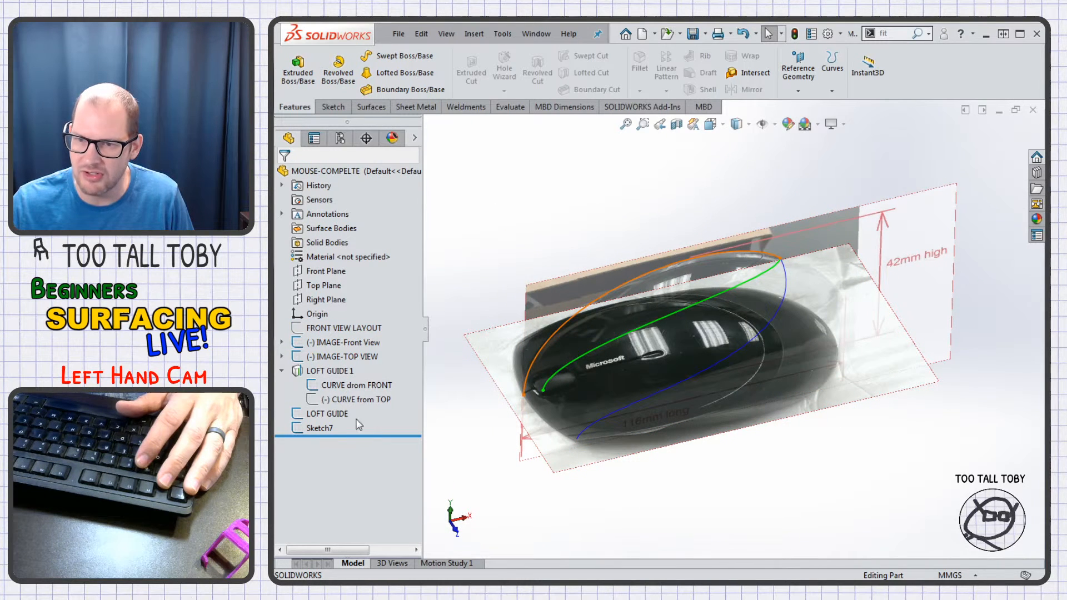
- Rename the Top Plane spline sketch LOFT PROFILE 1 and set its sketch color to cyan
{"action": "type", "text": "LOF"}
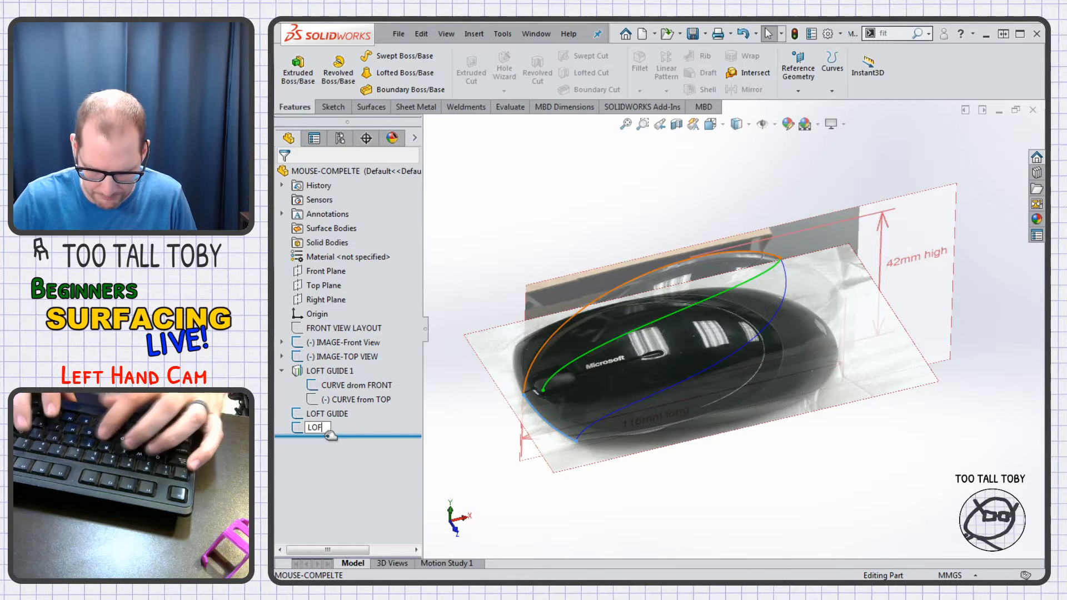
{"action": "type", "text": "T PROFILE 1"}
{"action": "key", "text": "Return"}
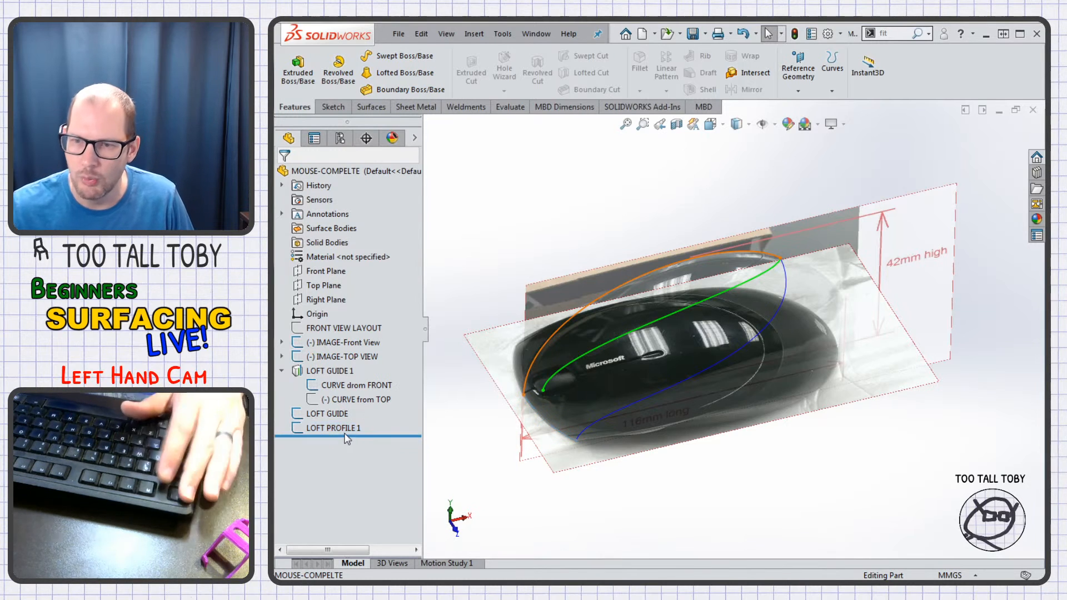
{"action": "right_click", "coordinate": [328, 425]}
{"action": "left_click", "coordinate": [378, 538]}
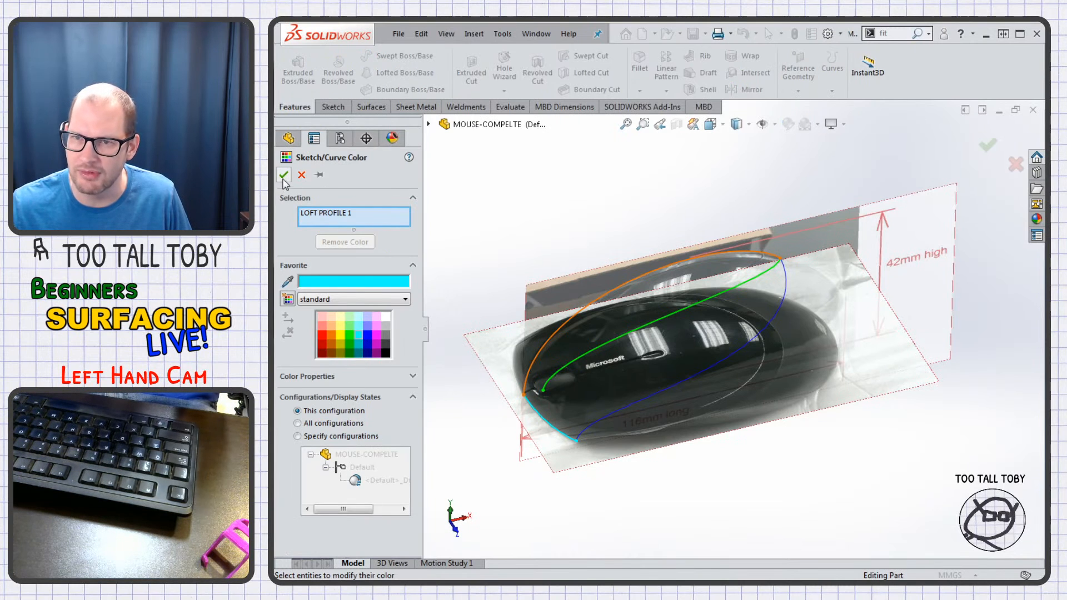
{"action": "left_click", "coordinate": [283, 175]}
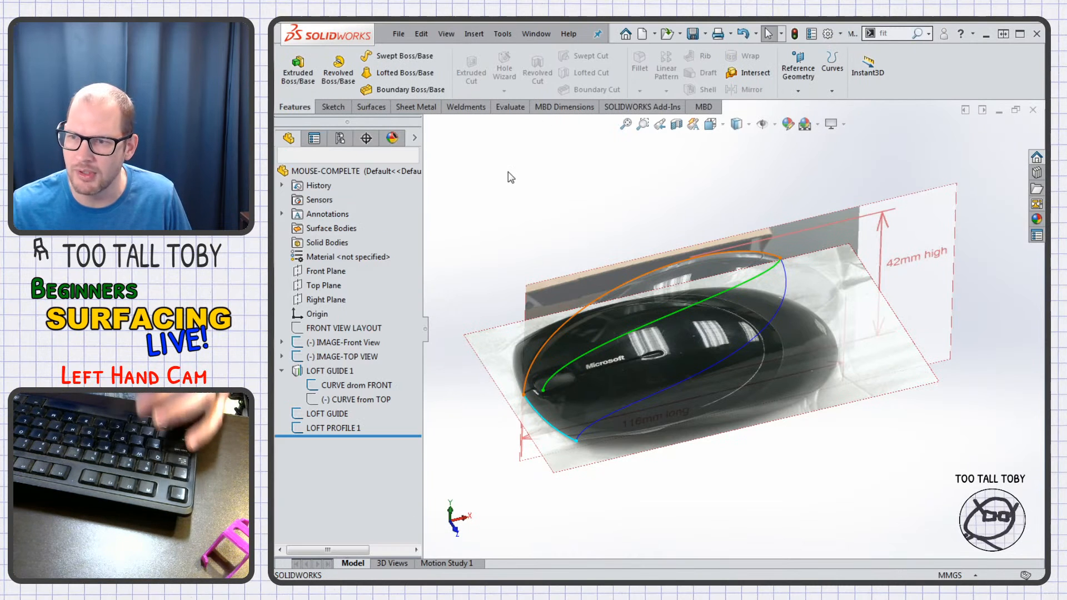
- Create a 3D sketch with a single point coincident with the rear endpoint of the green curve from the front view, and finish it
{"action": "left_click", "coordinate": [333, 107]}
{"action": "left_click", "coordinate": [292, 90]}
{"action": "left_click", "coordinate": [310, 122]}
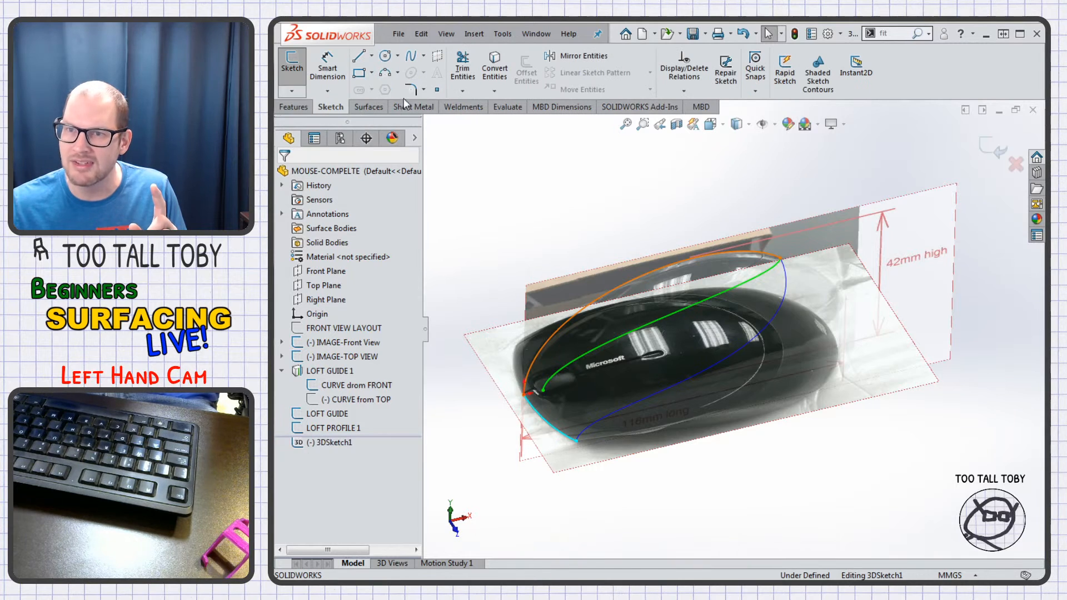
{"action": "left_click", "coordinate": [437, 91]}
{"action": "left_click", "coordinate": [708, 154]}
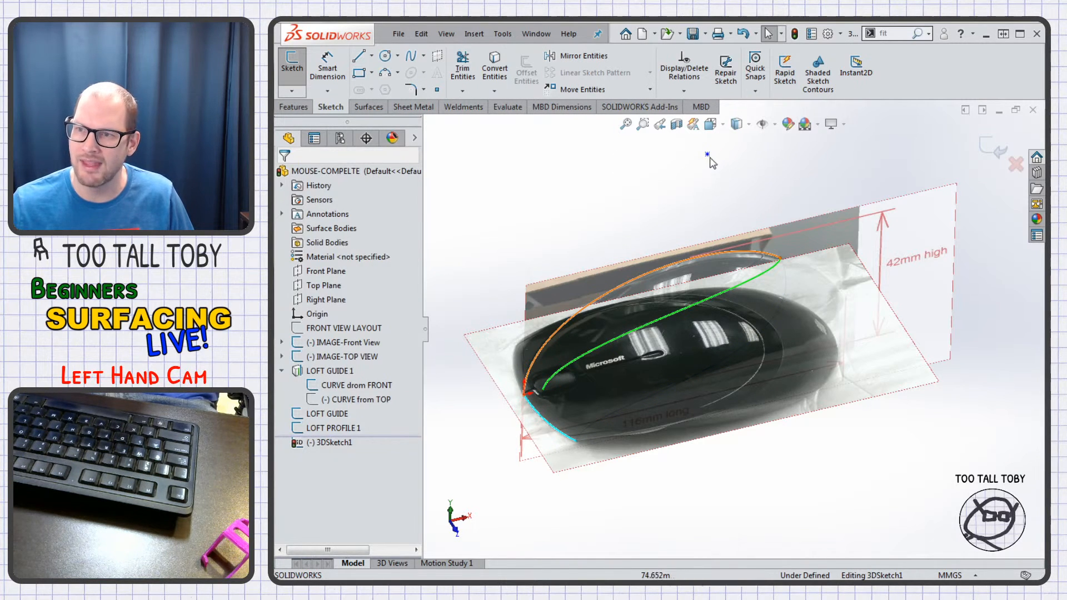
{"action": "mouse_move", "coordinate": [707, 155]}
{"action": "left_mouse_down"}
{"action": "mouse_move", "coordinate": [742, 173]}
{"action": "mouse_move", "coordinate": [797, 249]}
{"action": "mouse_move", "coordinate": [781, 259]}
{"action": "left_mouse_up"}
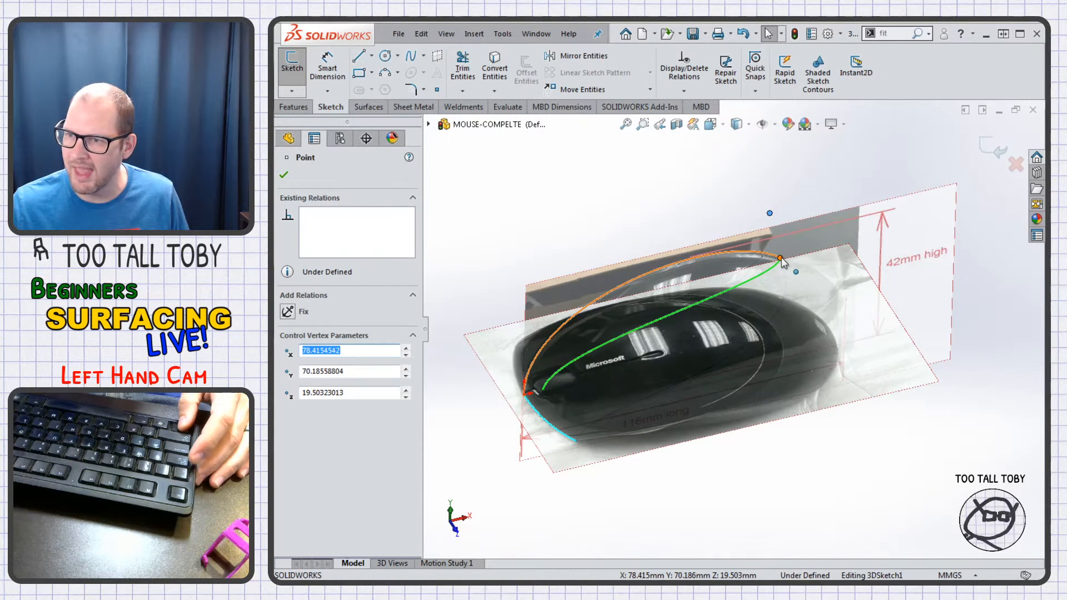
{"action": "left_click", "coordinate": [780, 259], "text": "ctrl"}
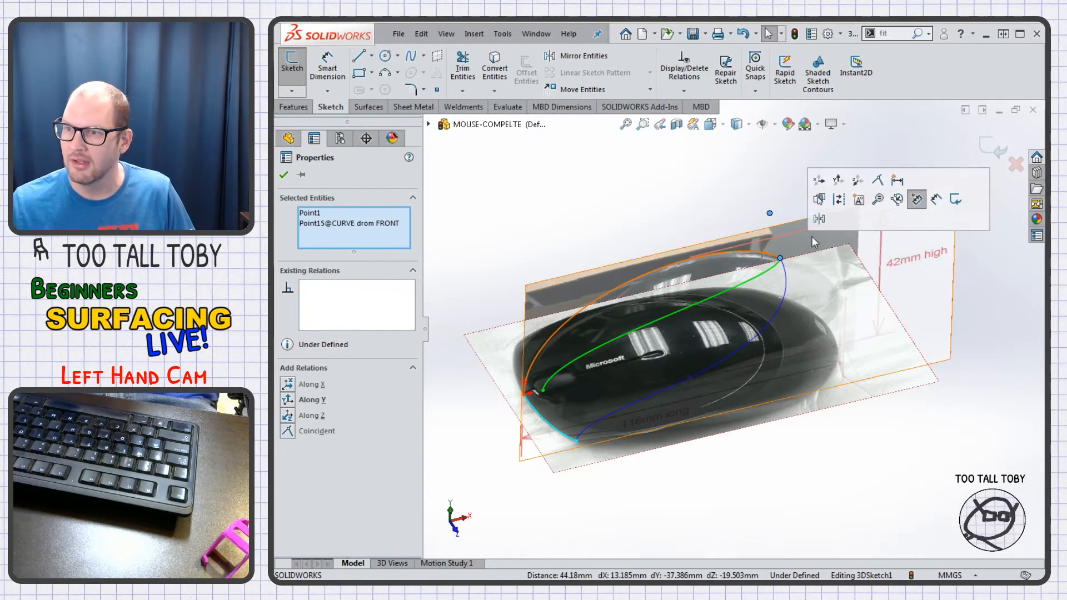
{"action": "left_click", "coordinate": [878, 180]}
{"action": "left_click", "coordinate": [653, 183]}
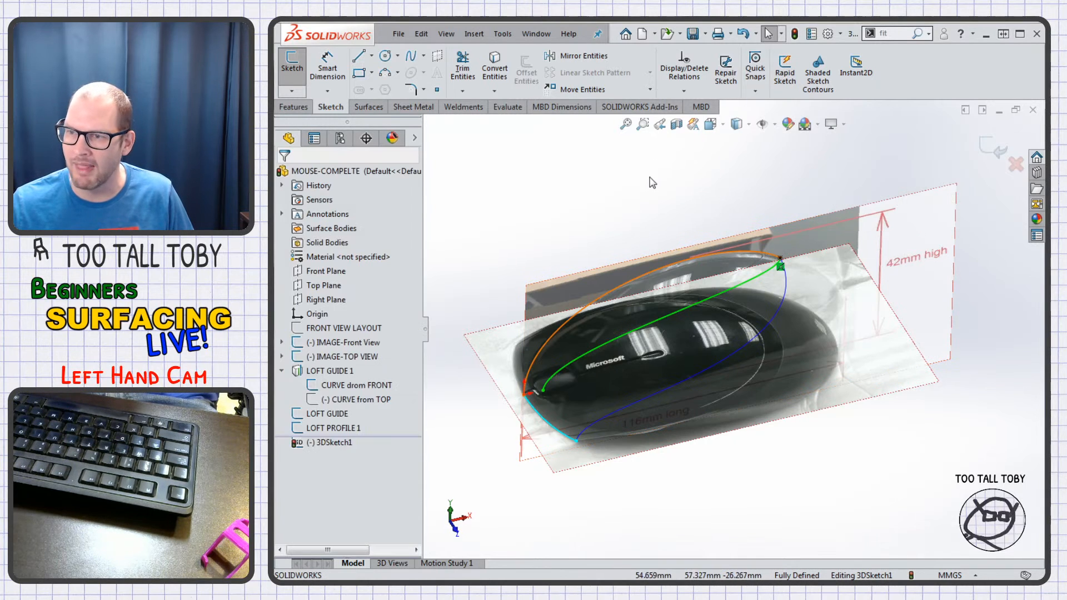
{"action": "left_click", "coordinate": [988, 150]}
- Rename the new 3D point sketch LOFT PROFILE 2
{"action": "left_click", "coordinate": [326, 443]}
{"action": "left_click", "coordinate": [319, 441]}
{"action": "type", "text": "LOFT PROFI"}
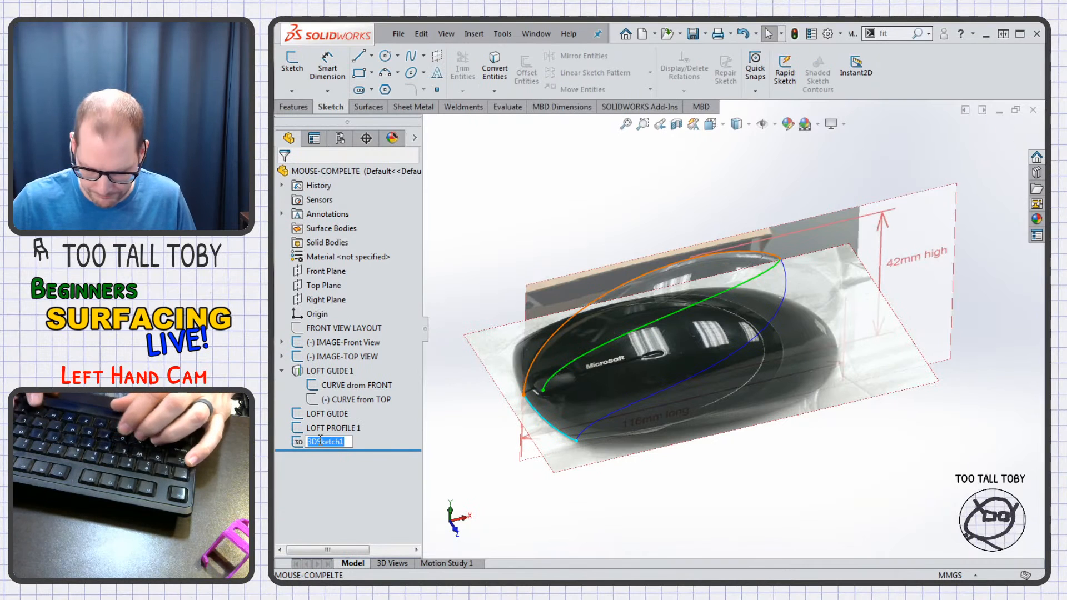
{"action": "type", "text": "LE 2"}
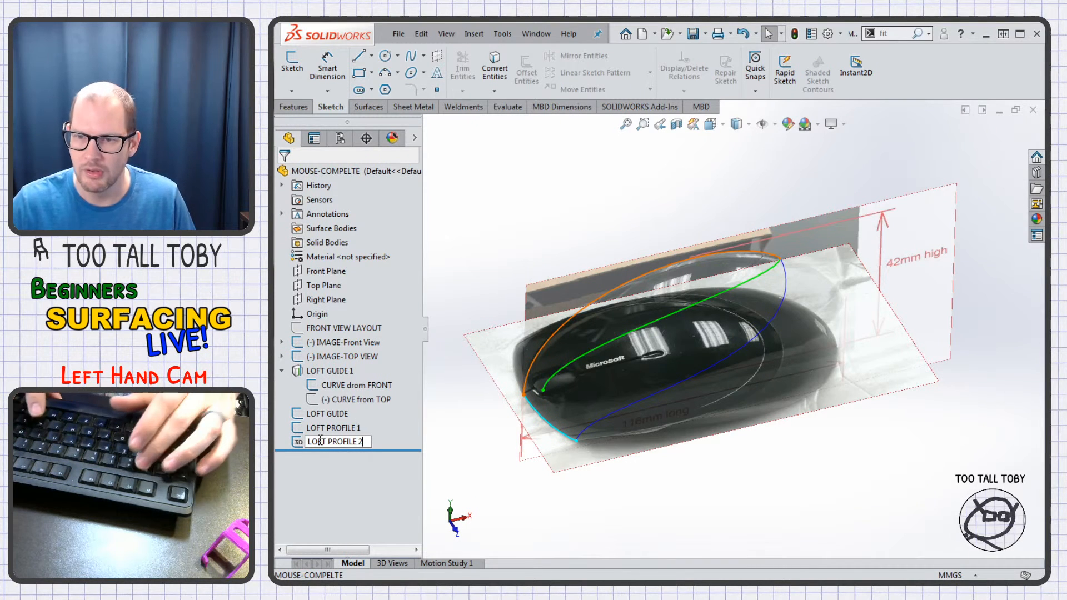
{"action": "key", "text": "Return"}
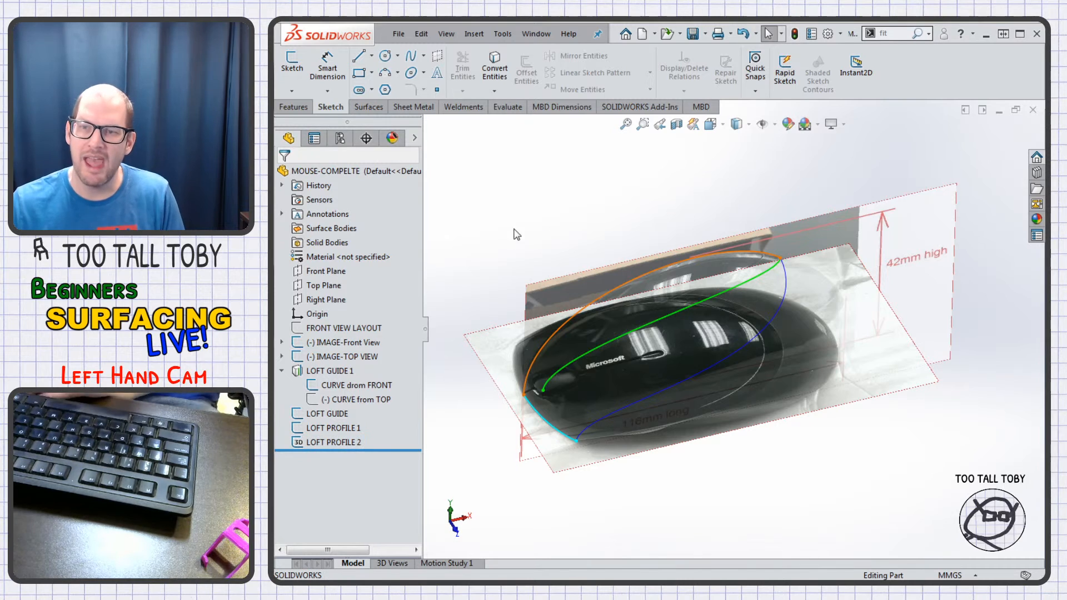
- Create a lofted surface from LOFT PROFILE 1 to LOFT PROFILE 2, using LOFT GUIDE and LOFT GUIDE 1 as guide curves
{"action": "left_click", "coordinate": [370, 107]}
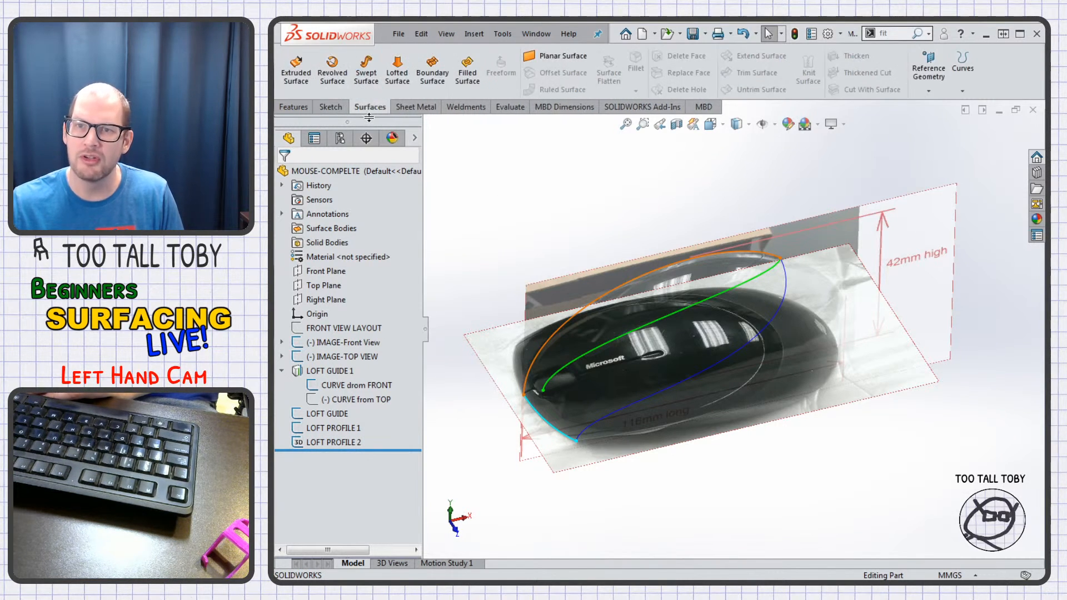
{"action": "left_click", "coordinate": [397, 78]}
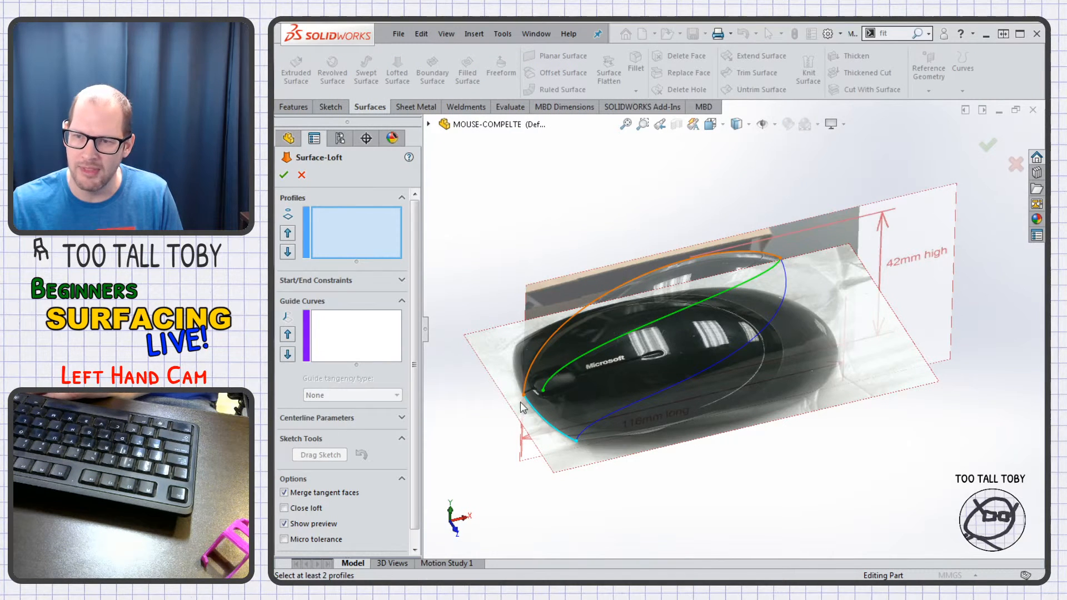
{"action": "left_click", "coordinate": [430, 124]}
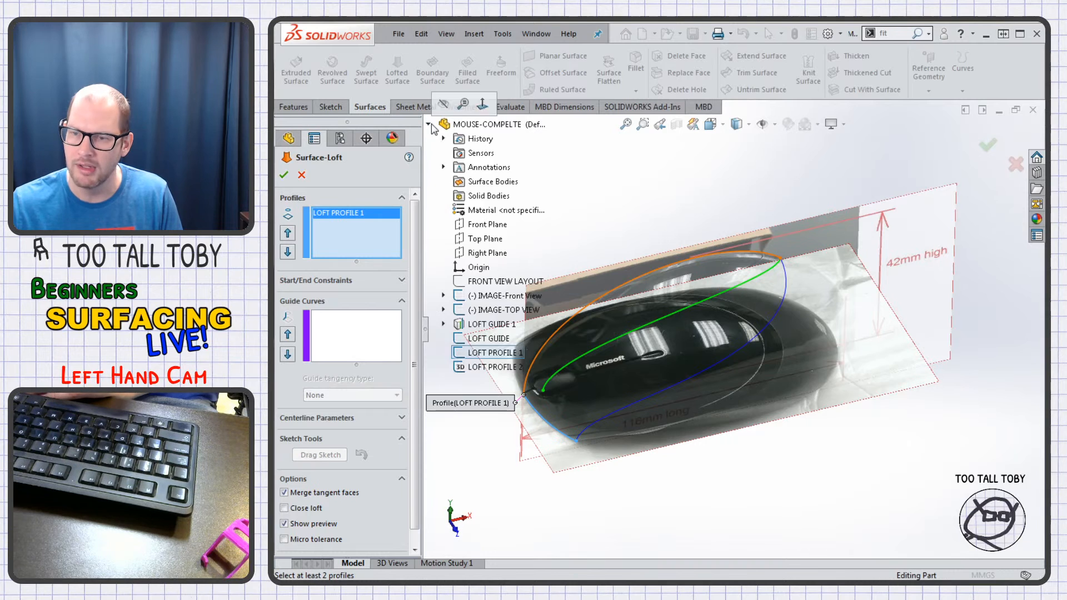
{"action": "left_click", "coordinate": [495, 367]}
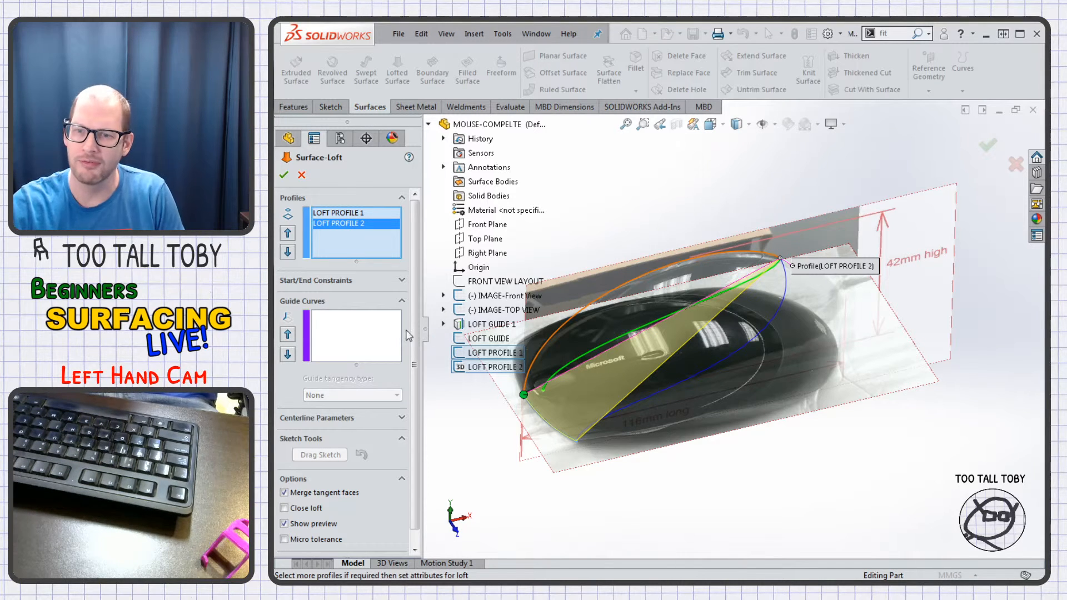
{"action": "left_click", "coordinate": [347, 333]}
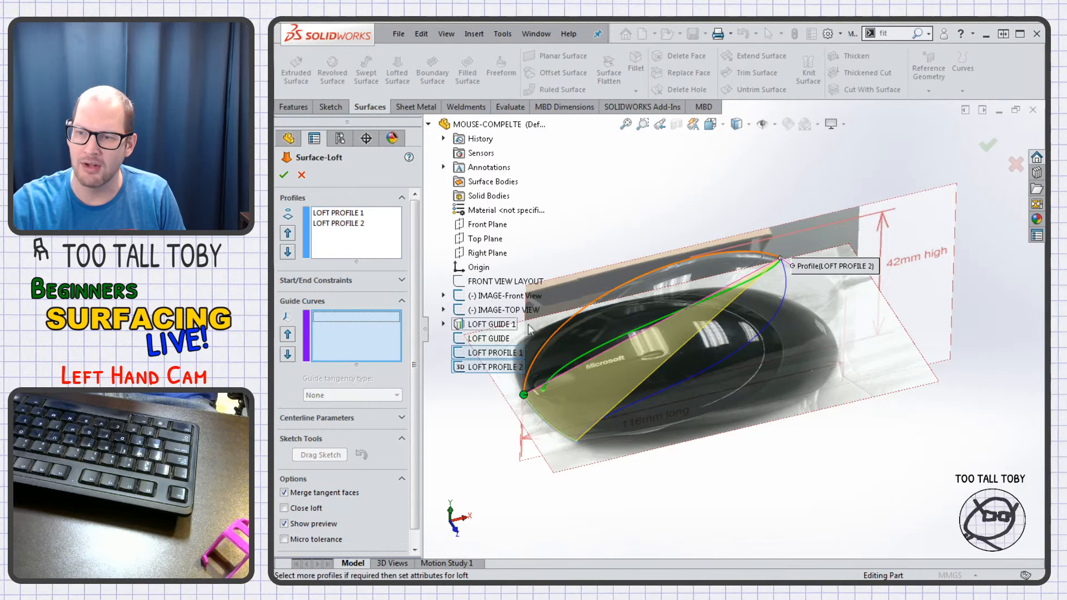
{"action": "left_click", "coordinate": [573, 318]}
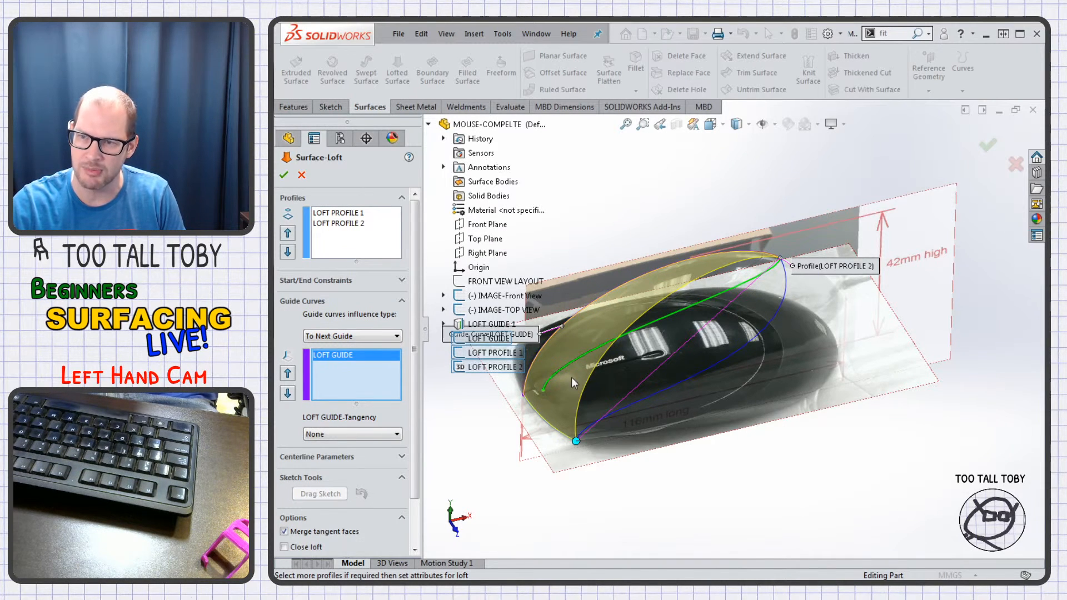
{"action": "left_click", "coordinate": [707, 371]}
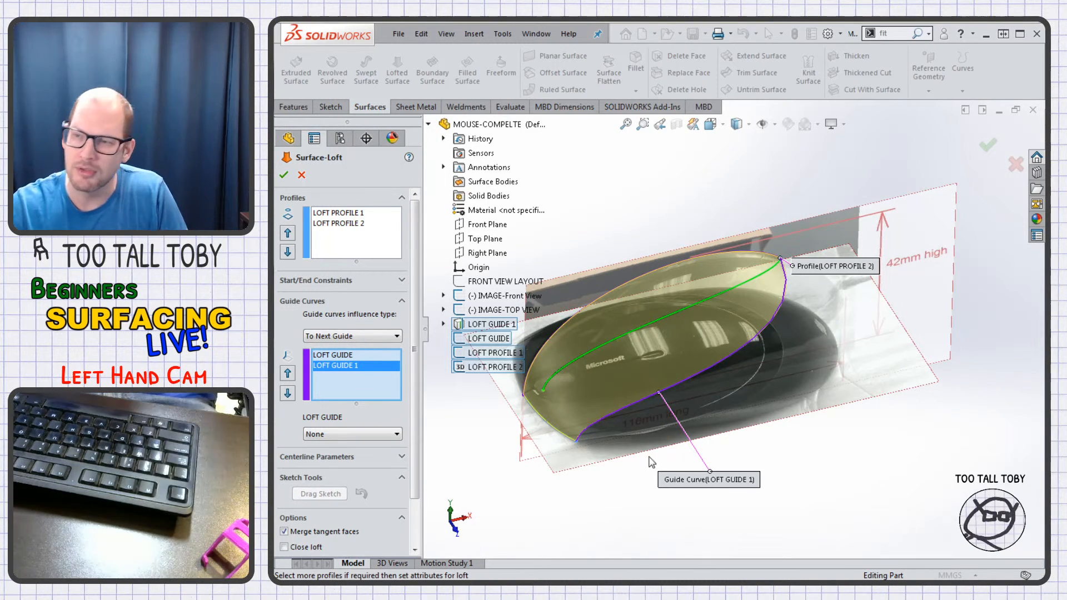
{"action": "left_click", "coordinate": [995, 144]}
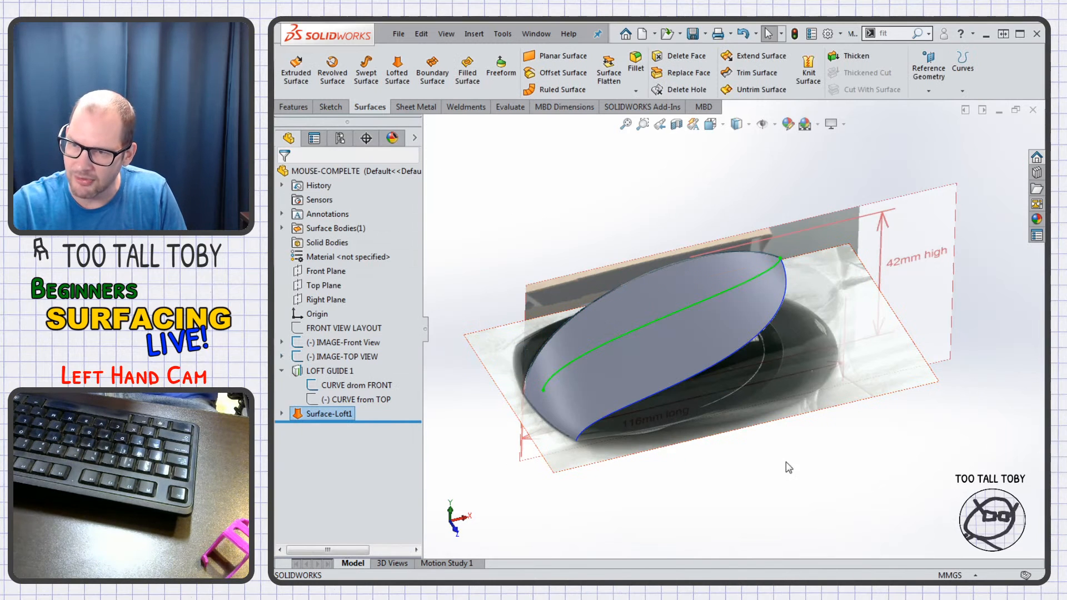
- Examine the lofted surface's shape from the front and in side view
{"action": "middle_click_drag", "start_coordinate": [696, 493], "coordinate": [777, 433]}
{"action": "key", "text": "ctrl+1"}
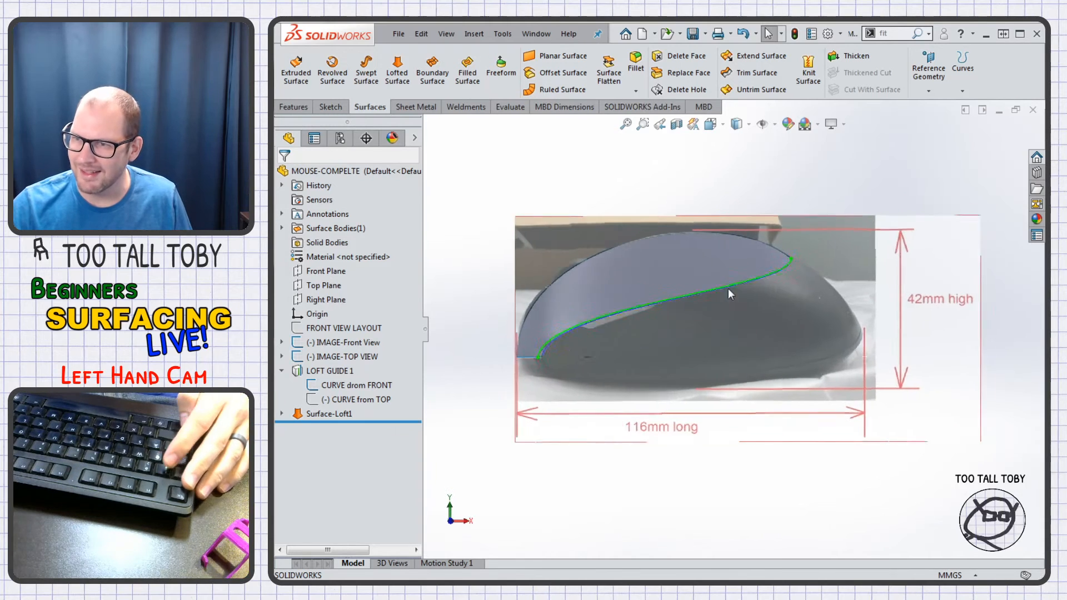
{"action": "key", "text": "Right"}
{"action": "key", "text": "Right"}
{"action": "key", "text": "Right"}
{"action": "key", "text": "Right"}
{"action": "key", "text": "Right"}
{"action": "key", "text": "Right"}
{"action": "key", "text": "Right"}
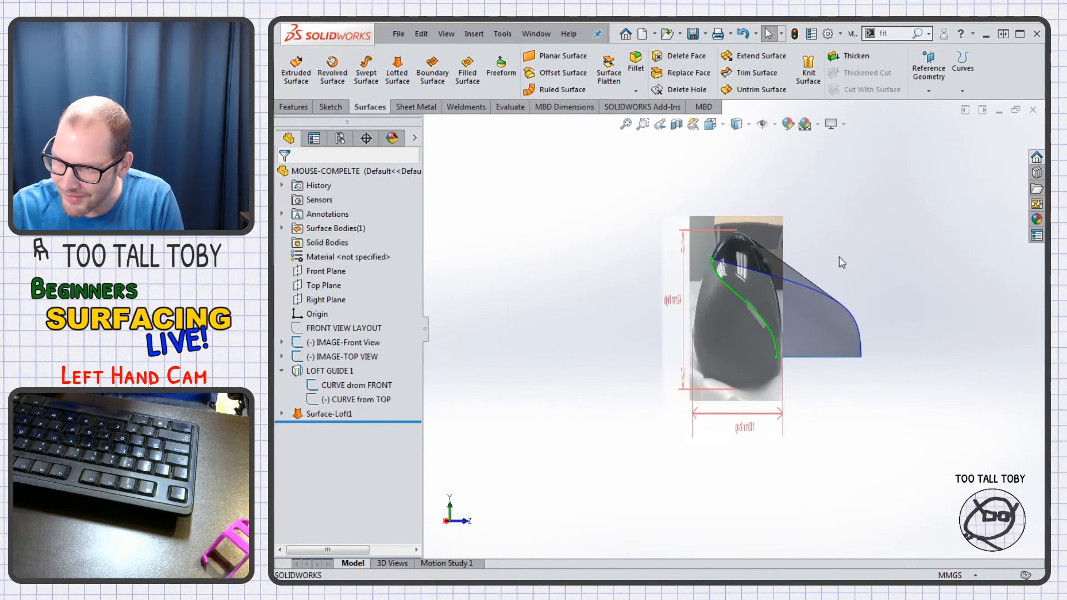
{"action": "key", "text": "Left"}
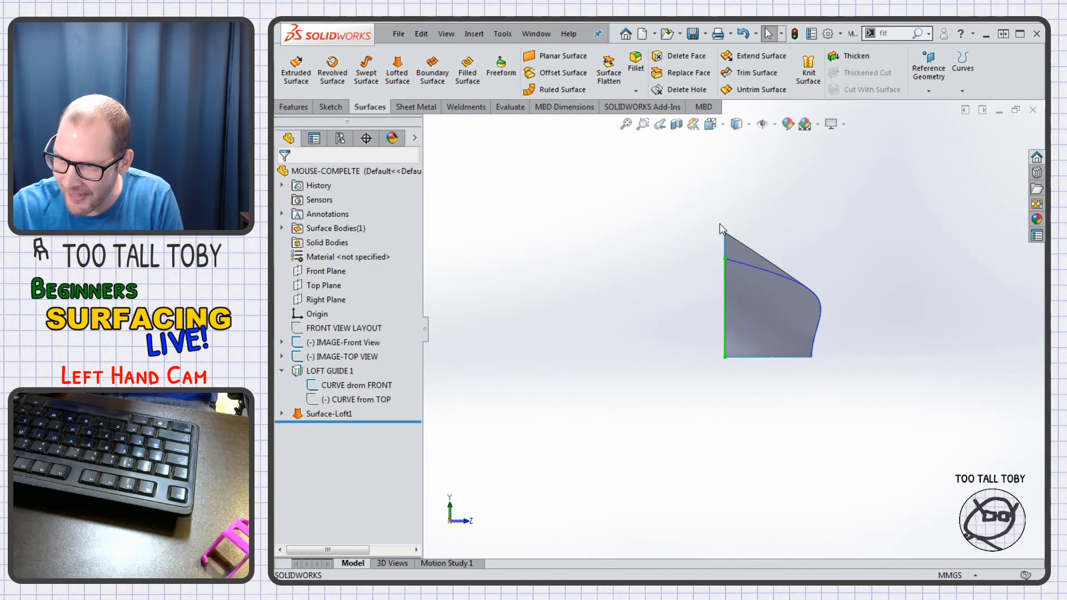
- In front view, create a reference plane offset 50 mm from the Right Plane, across the mouse body
{"action": "key", "text": "ctrl+1"}
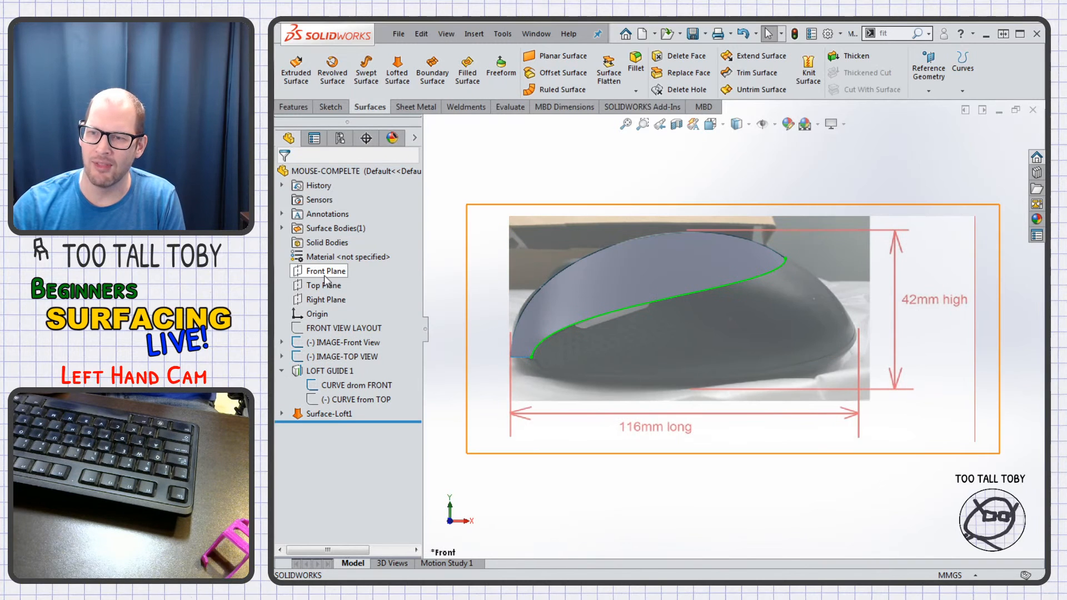
{"action": "left_click", "coordinate": [326, 299]}
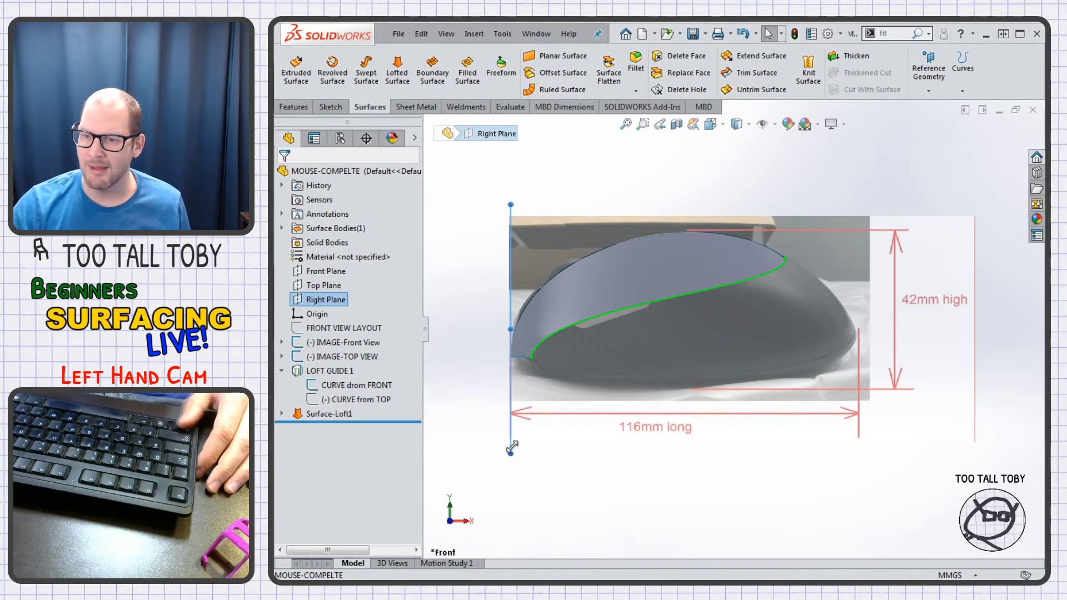
{"action": "left_click_drag", "start_coordinate": [584, 449], "coordinate": [661, 447], "text": "ctrl"}
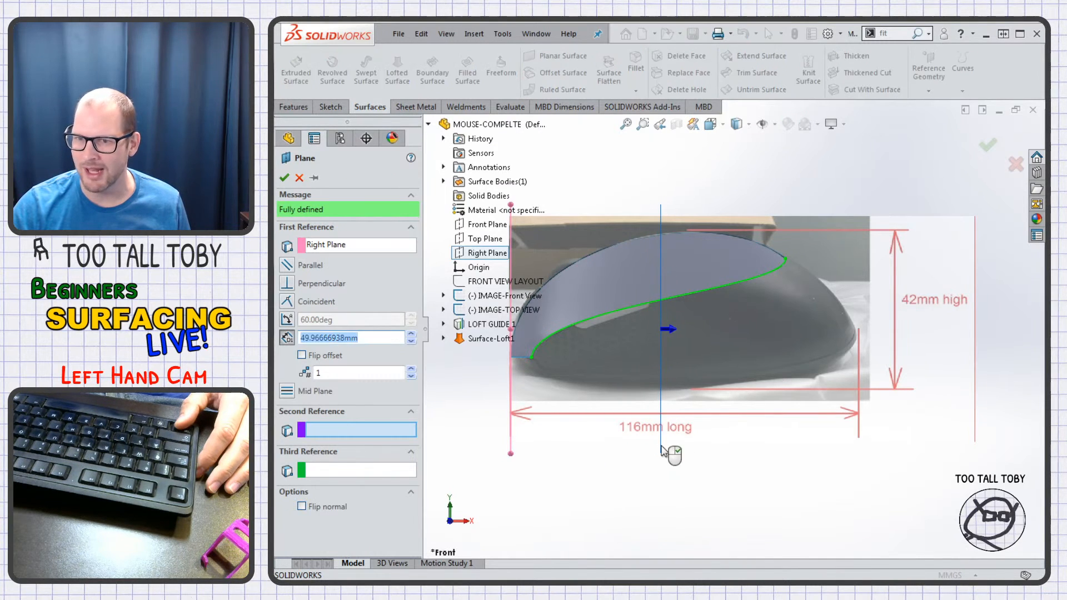
{"action": "type", "text": "50"}
{"action": "key", "text": "Return"}
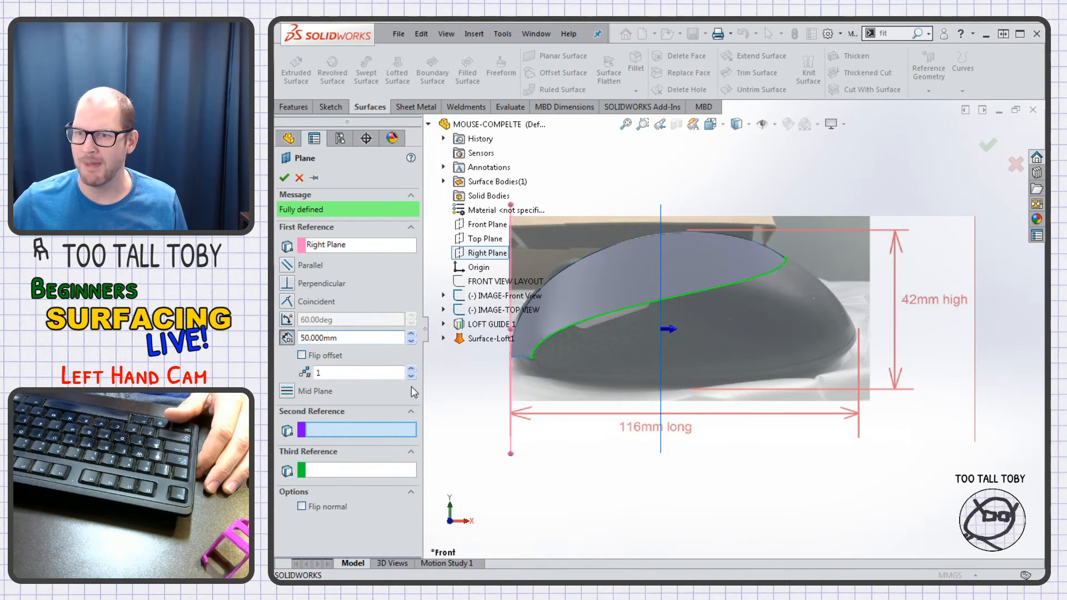
{"action": "key", "text": "Return"}
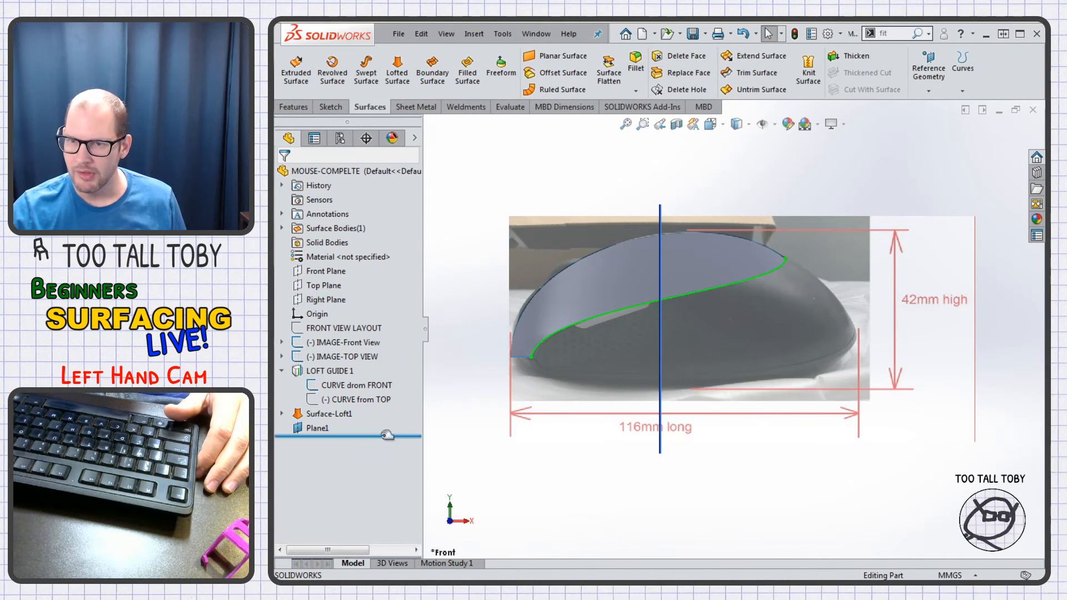
- Reorder the new plane before the surface loft in the feature tree and rename it NEW LOFT PLANE
{"action": "left_click", "coordinate": [282, 371]}
{"action": "mouse_move", "coordinate": [315, 399]}
{"action": "left_mouse_down"}
{"action": "mouse_move", "coordinate": [326, 373]}
{"action": "mouse_move", "coordinate": [328, 399]}
{"action": "mouse_move", "coordinate": [325, 318]}
{"action": "mouse_move", "coordinate": [313, 384]}
{"action": "left_mouse_up"}
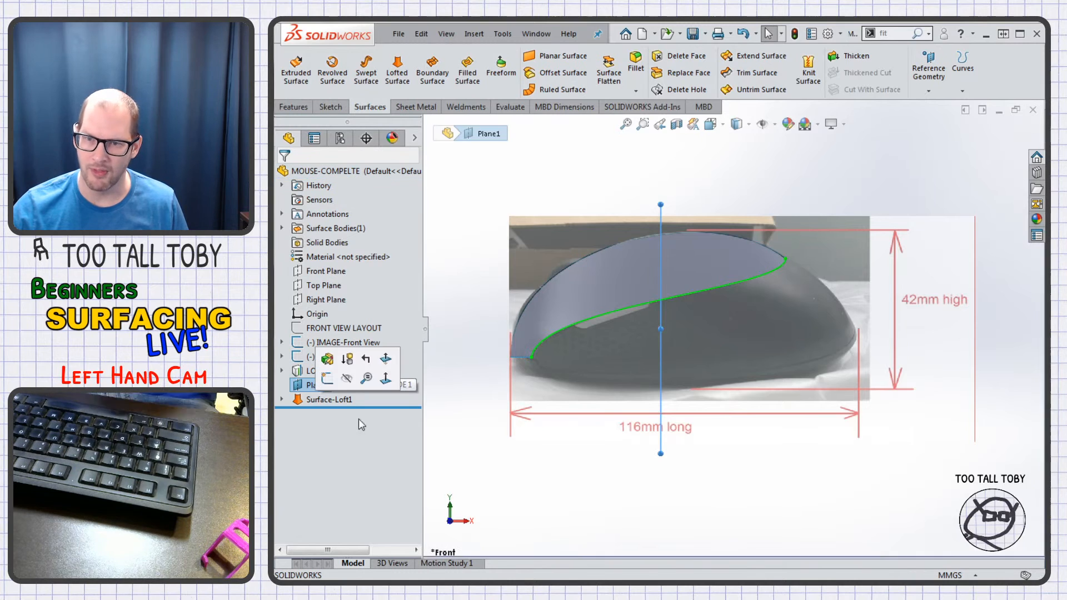
{"action": "left_click", "coordinate": [311, 385]}
{"action": "type", "text": "NEW LOFT PLANE"}
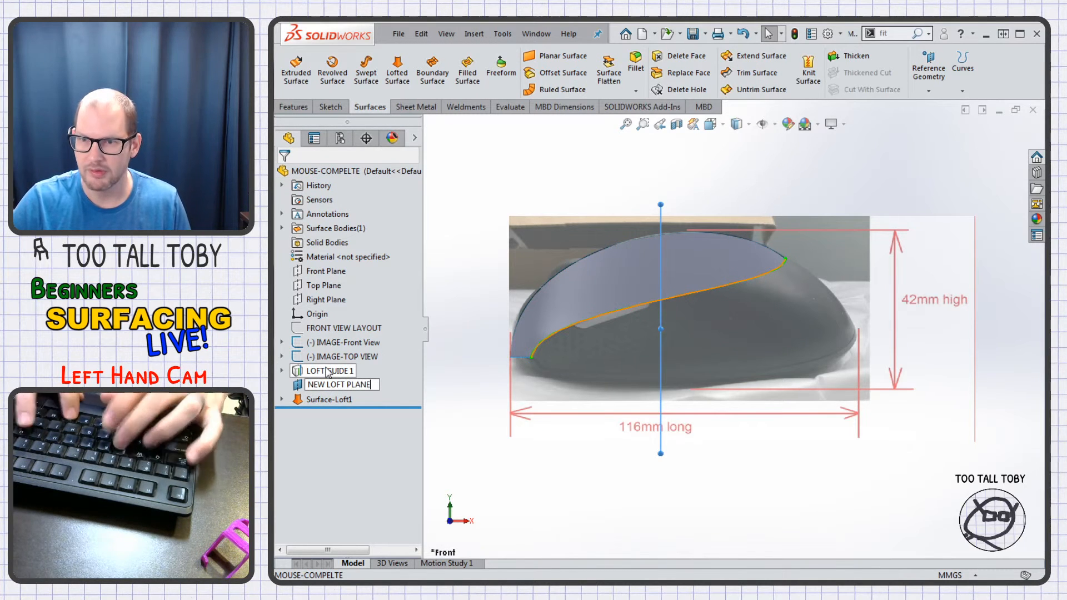
{"action": "key", "text": "Return"}
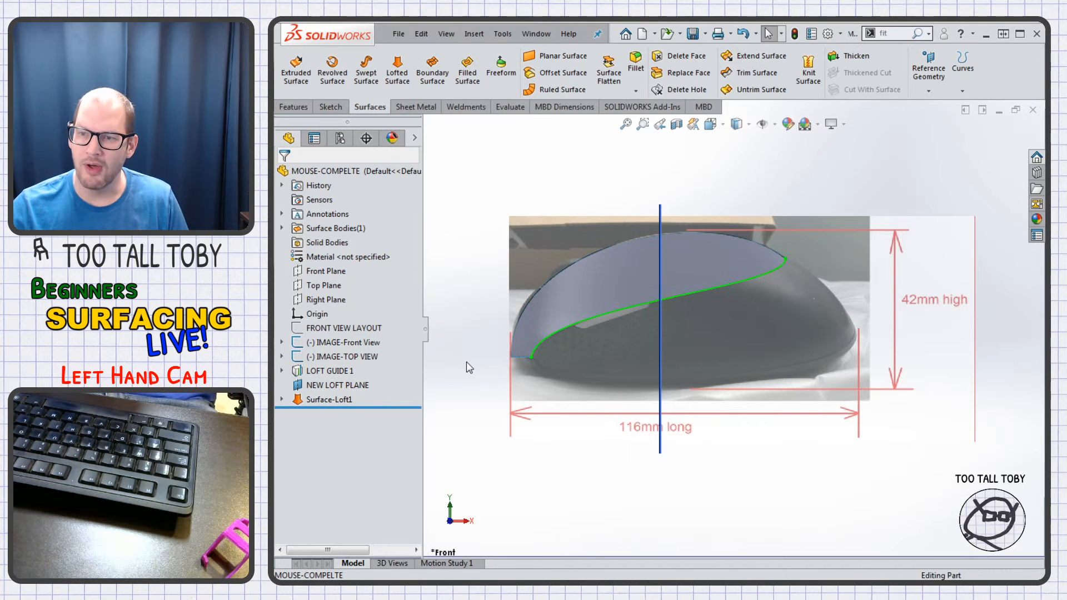
- Add a loft section to the lofted surface, using NEW LOFT PLANE as the selected plane
{"action": "middle_click_drag", "start_coordinate": [477, 398], "coordinate": [511, 437]}
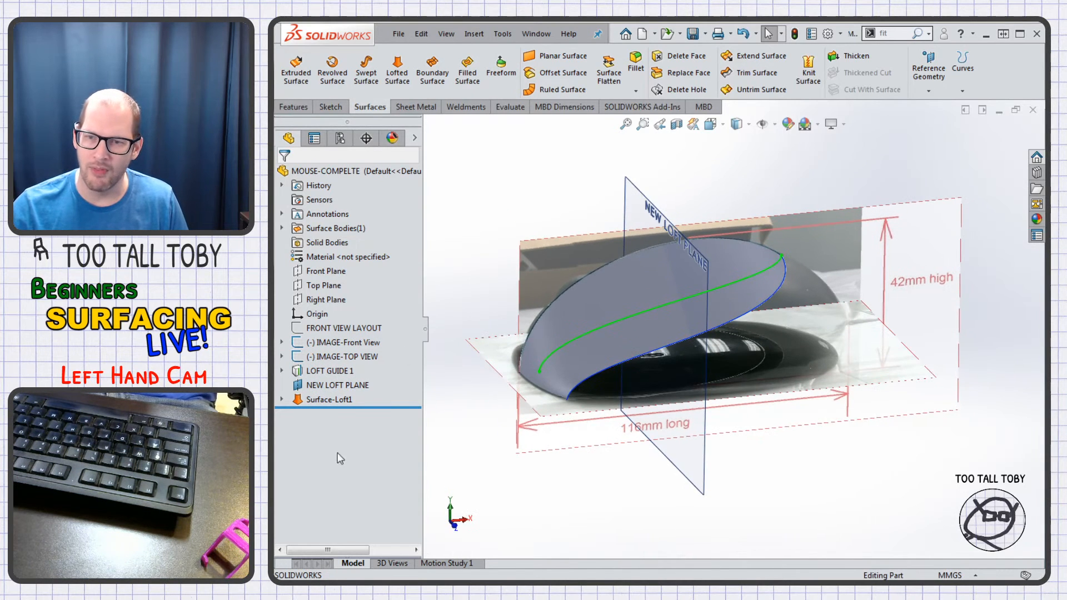
{"action": "right_click", "coordinate": [329, 400]}
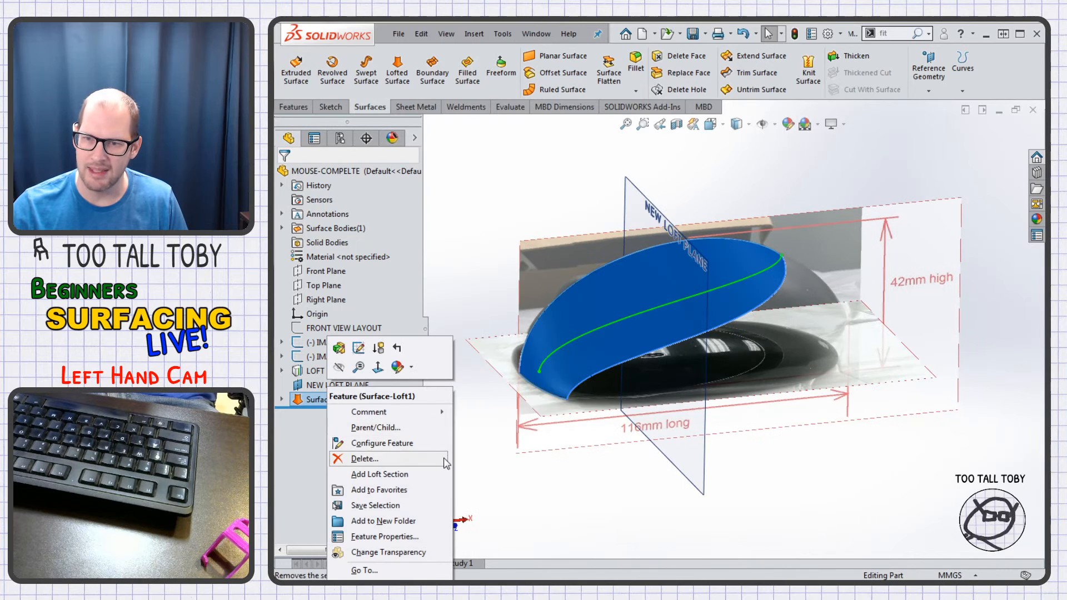
{"action": "left_click", "coordinate": [388, 475]}
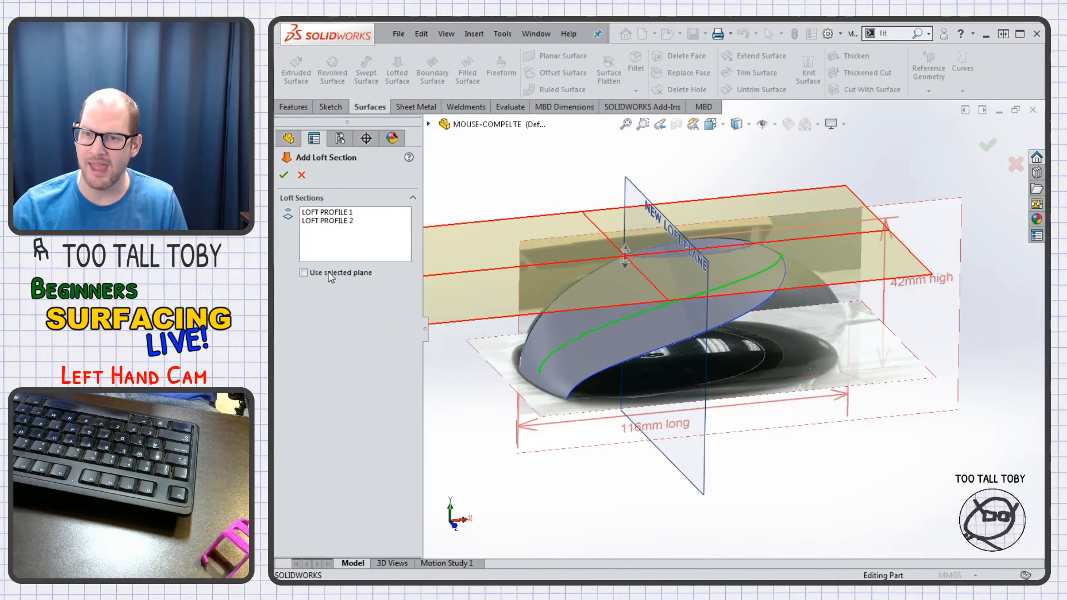
{"action": "left_click", "coordinate": [303, 273]}
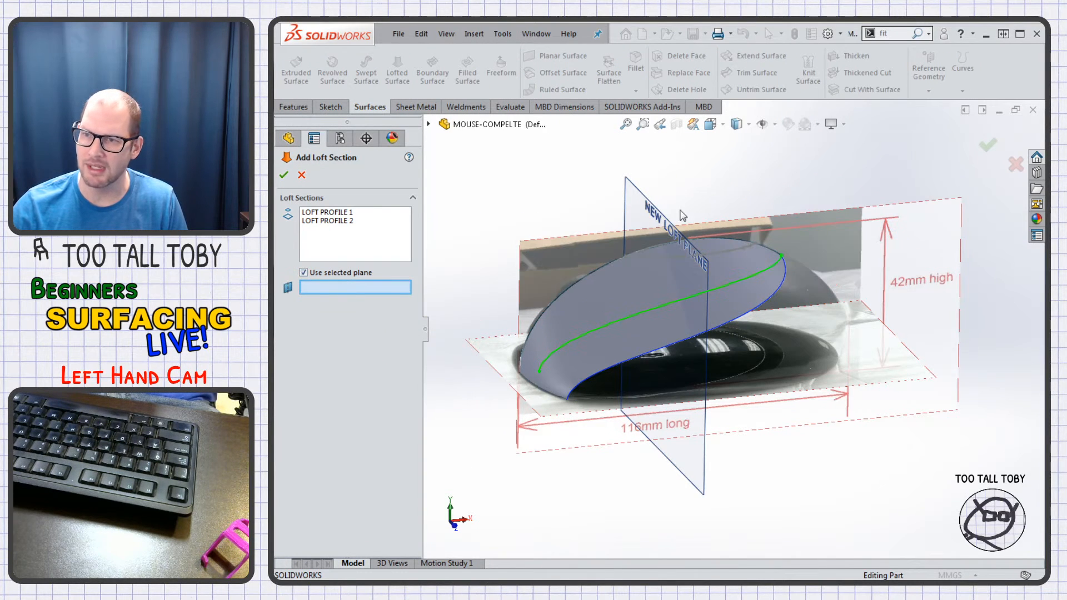
{"action": "left_click", "coordinate": [640, 203]}
{"action": "scroll", "coordinate": [697, 289], "scroll_direction": "down", "scroll_amount": 5}
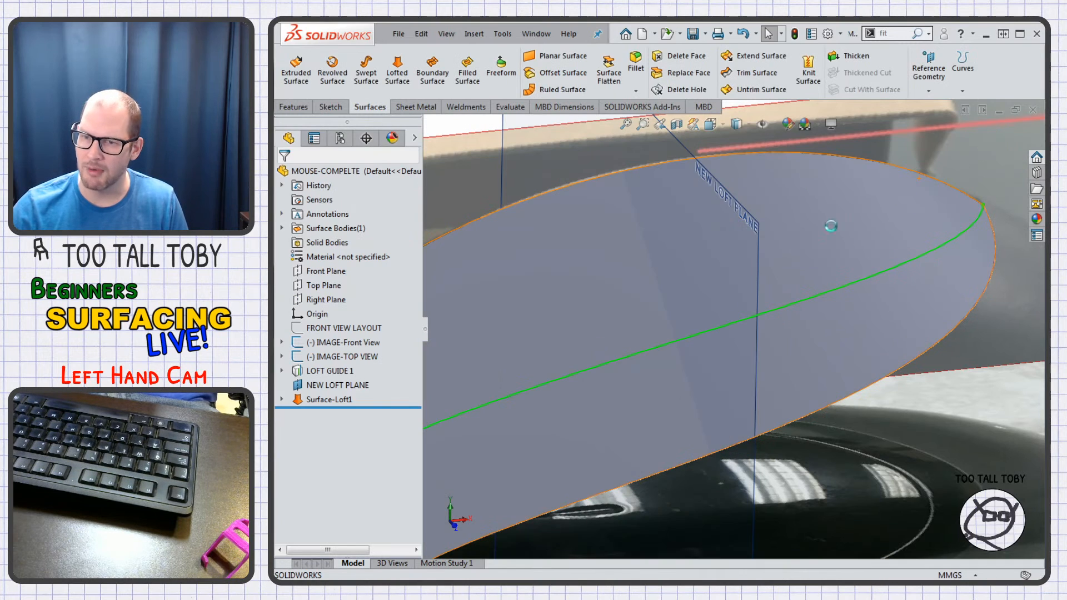
- Expand the surface loft in the feature tree and highlight LOFT PROFILE 1 and LOFT PROFILE 2 to check its section sketches
{"action": "left_click", "coordinate": [282, 399]}
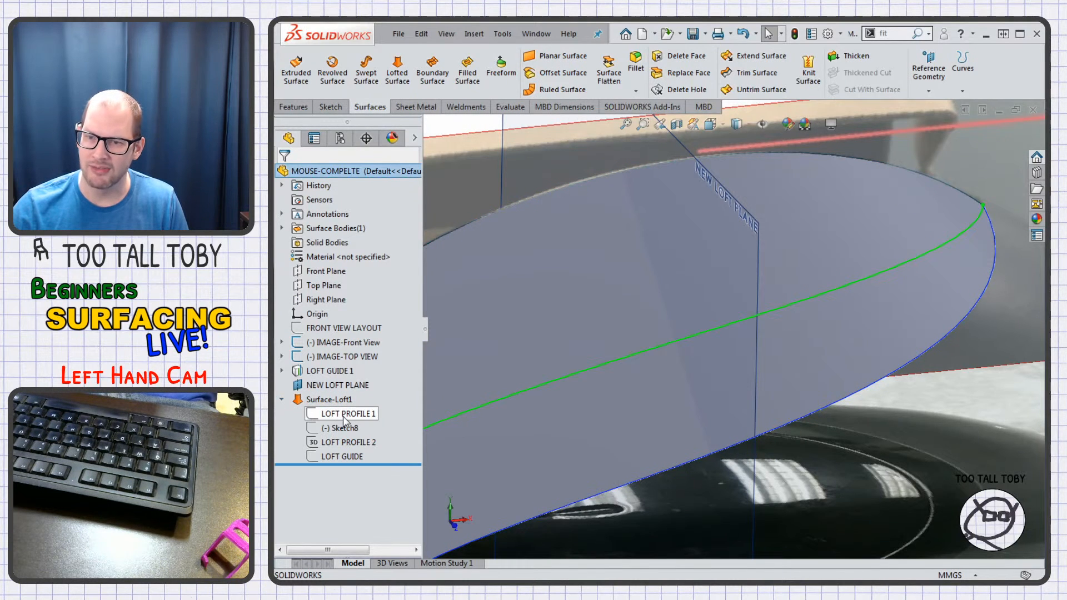
{"action": "left_click", "coordinate": [342, 414]}
{"action": "scroll", "coordinate": [624, 395], "scroll_direction": "up", "scroll_amount": 5}
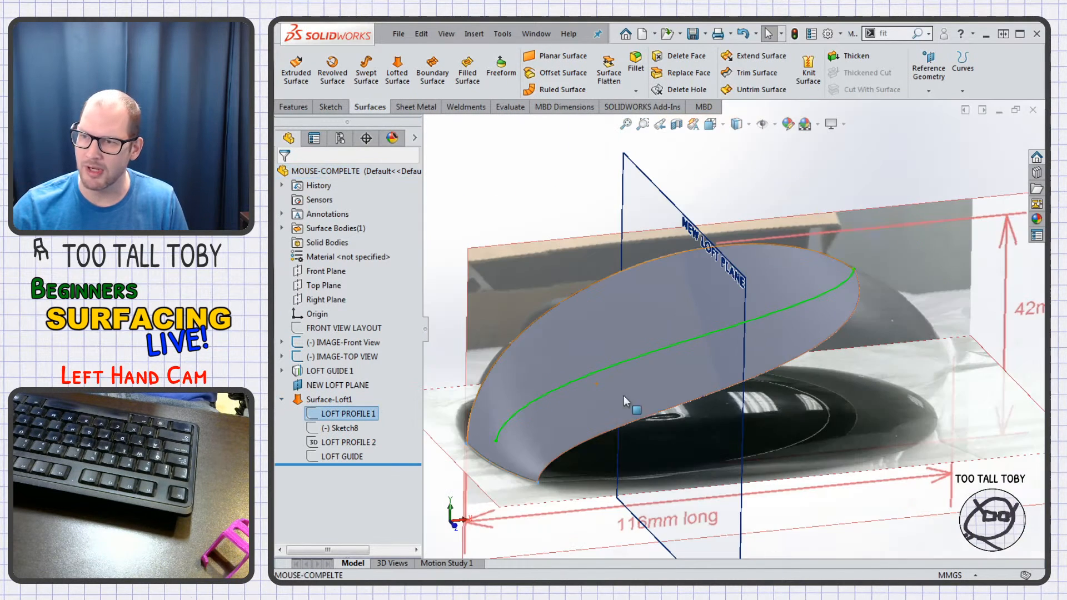
{"action": "left_click", "coordinate": [347, 442]}
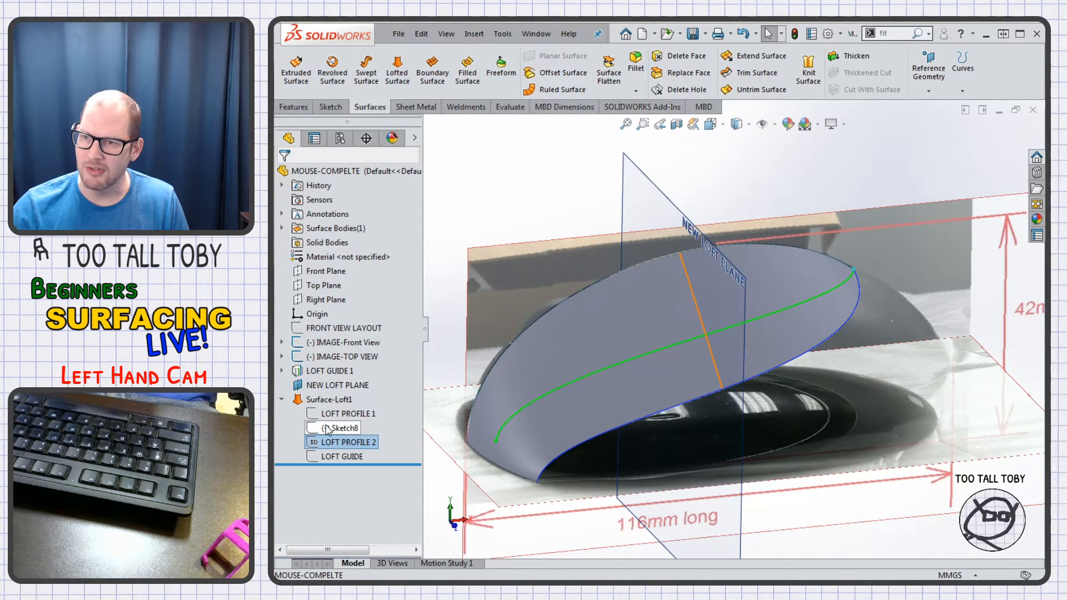
- Rename the added section sketch under the surface loft as INJECTED LOFT PROFILE
{"action": "left_click", "coordinate": [336, 428]}
{"action": "key", "text": "F2"}
{"action": "type", "text": "INJECTED L"}
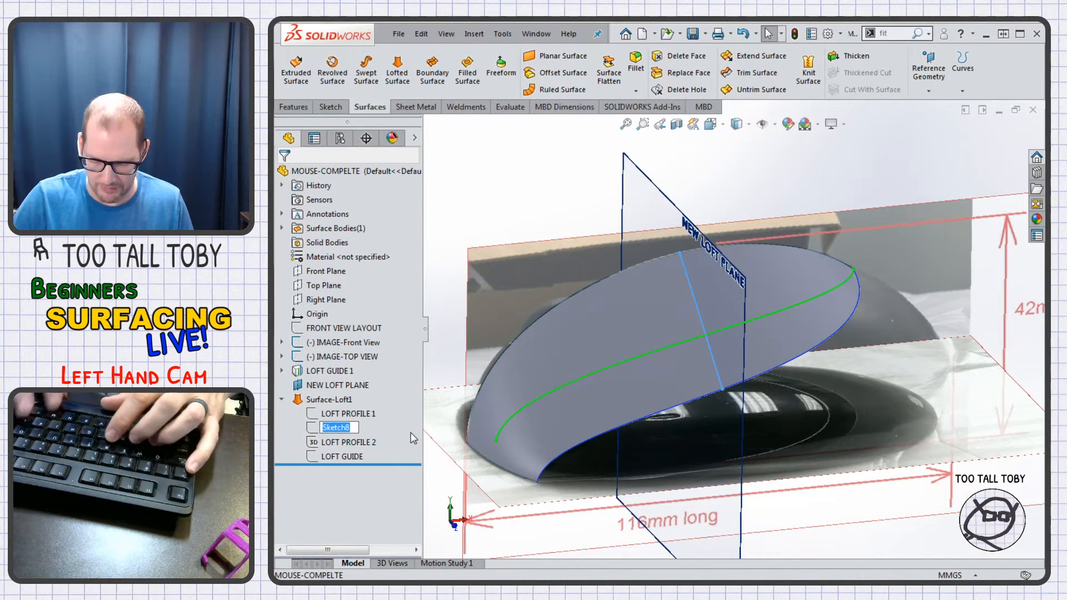
{"action": "type", "text": "OFT PROFILE"}
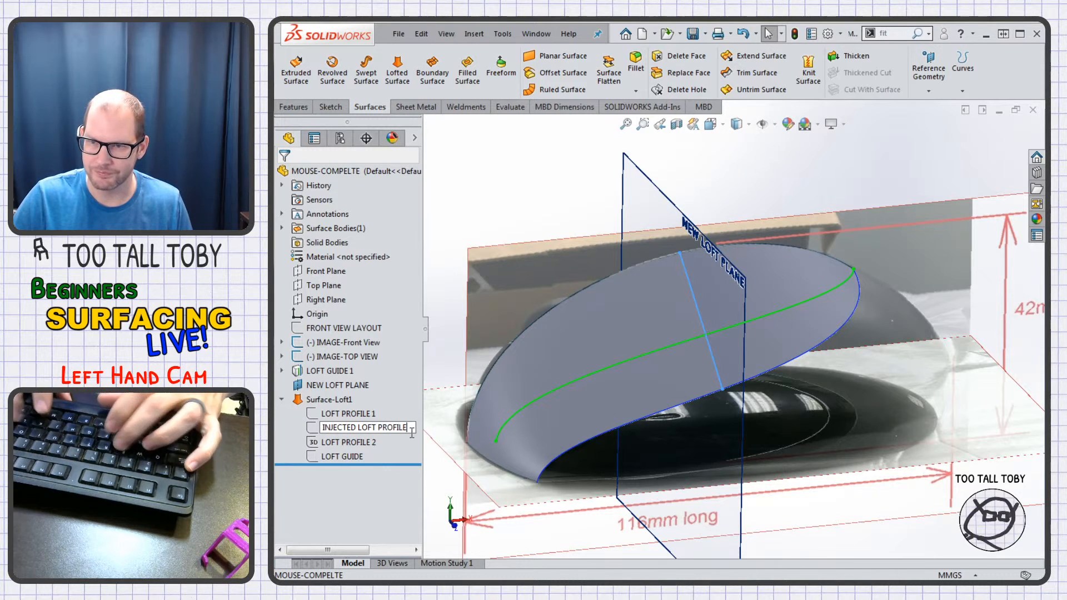
{"action": "key", "text": "Return"}
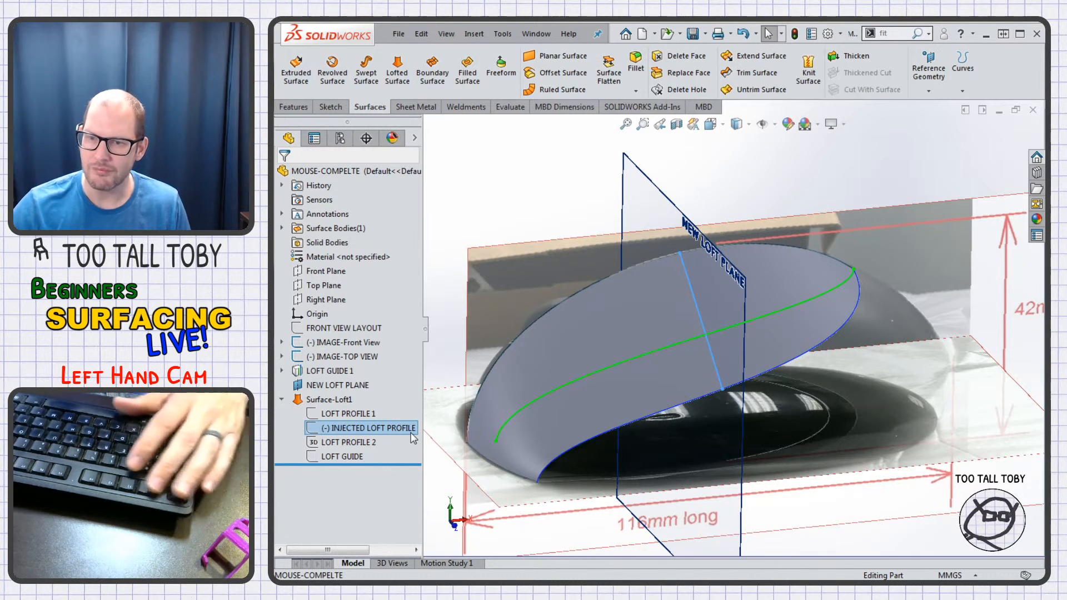
- Edit the INJECTED LOFT PROFILE sketch and add a Pierce relation between the section line's lower endpoint and the lower loft guide edge
{"action": "right_click", "coordinate": [354, 437]}
{"action": "left_click", "coordinate": [389, 402]}
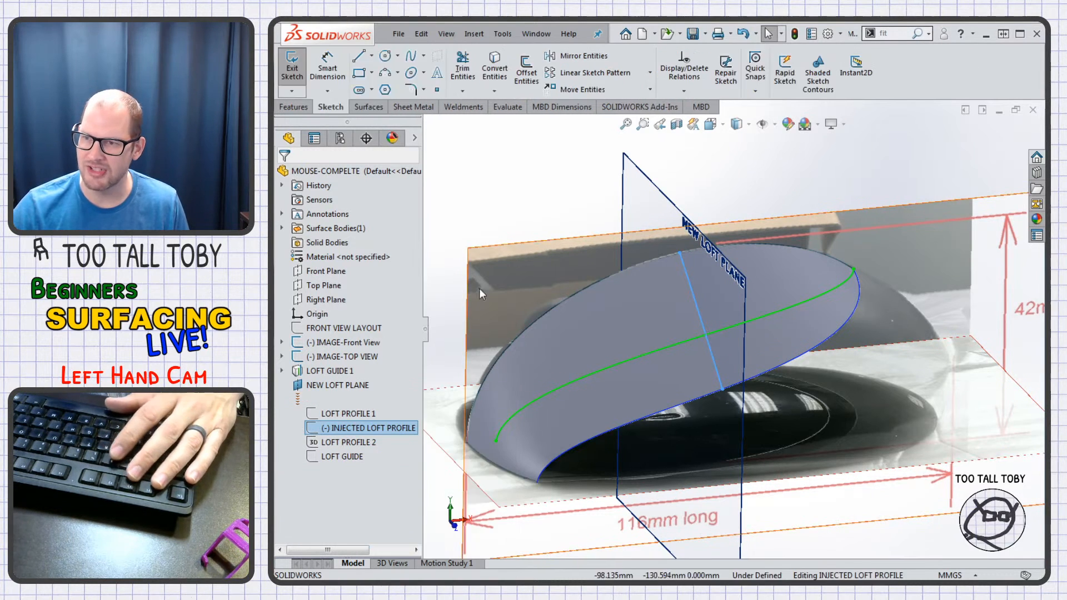
{"action": "scroll", "coordinate": [659, 294], "scroll_direction": "down", "scroll_amount": 3}
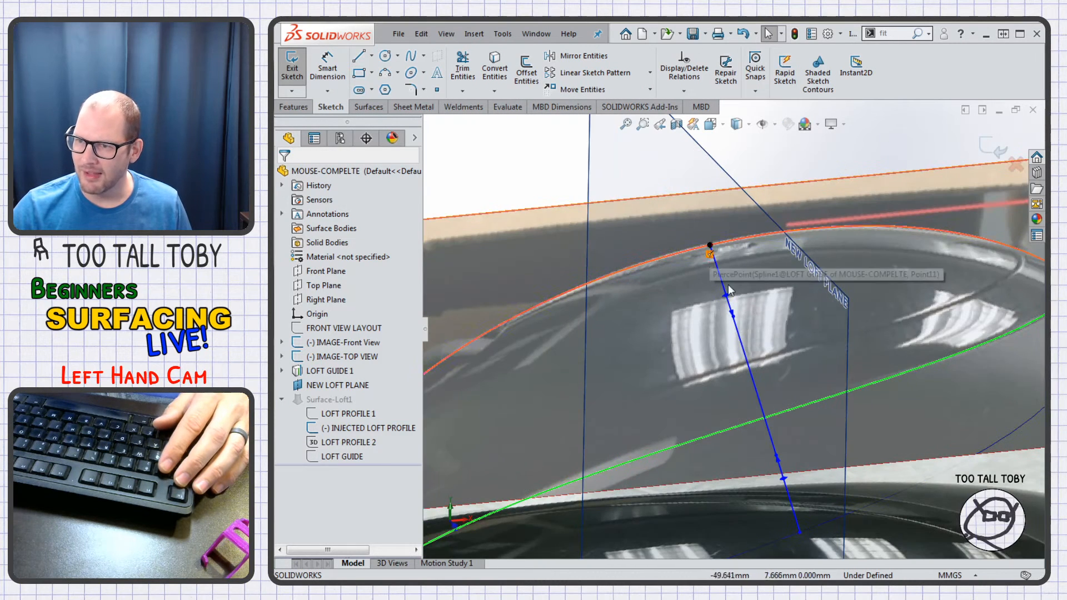
{"action": "scroll", "coordinate": [813, 433], "scroll_direction": "up", "scroll_amount": 2}
{"action": "scroll", "coordinate": [792, 464], "scroll_direction": "down", "scroll_amount": 2}
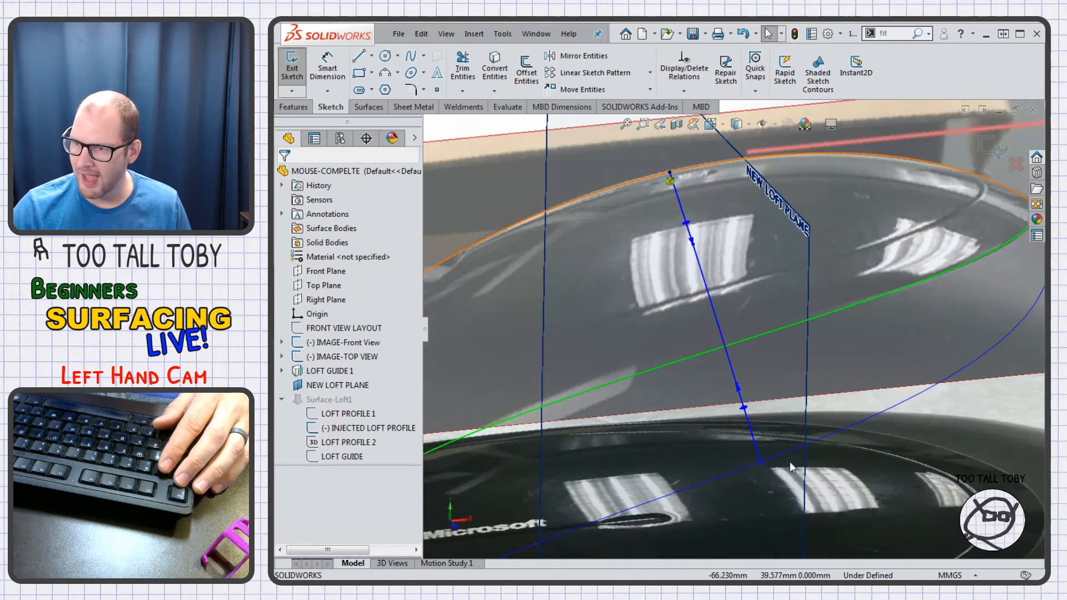
{"action": "left_click", "coordinate": [759, 460]}
{"action": "left_click", "coordinate": [743, 467], "text": "ctrl"}
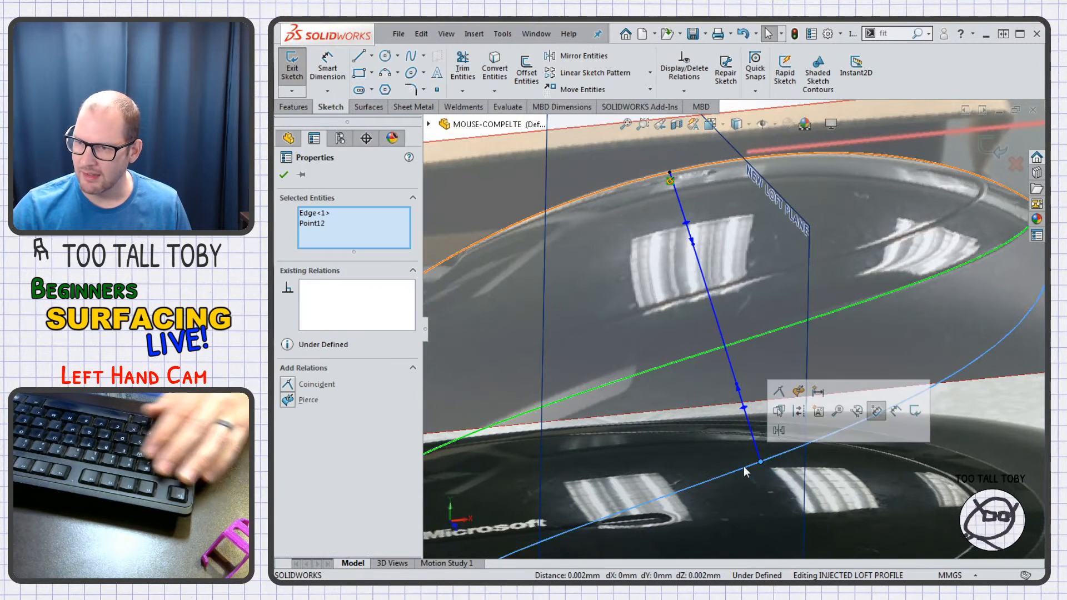
{"action": "left_click", "coordinate": [798, 392]}
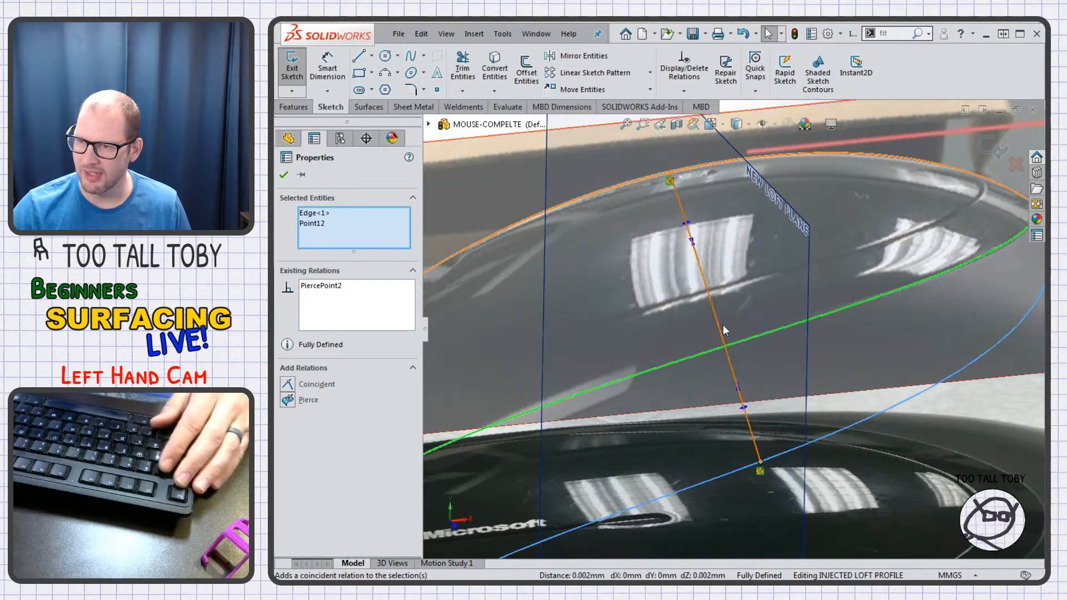
- Facing the sketch plane, reshape the section spline with its tangency handles into an outward-bulging arc, nearly level at its upper end
{"action": "scroll", "coordinate": [703, 352], "scroll_direction": "up", "scroll_amount": 3}
{"action": "key", "text": "ctrl+1"}
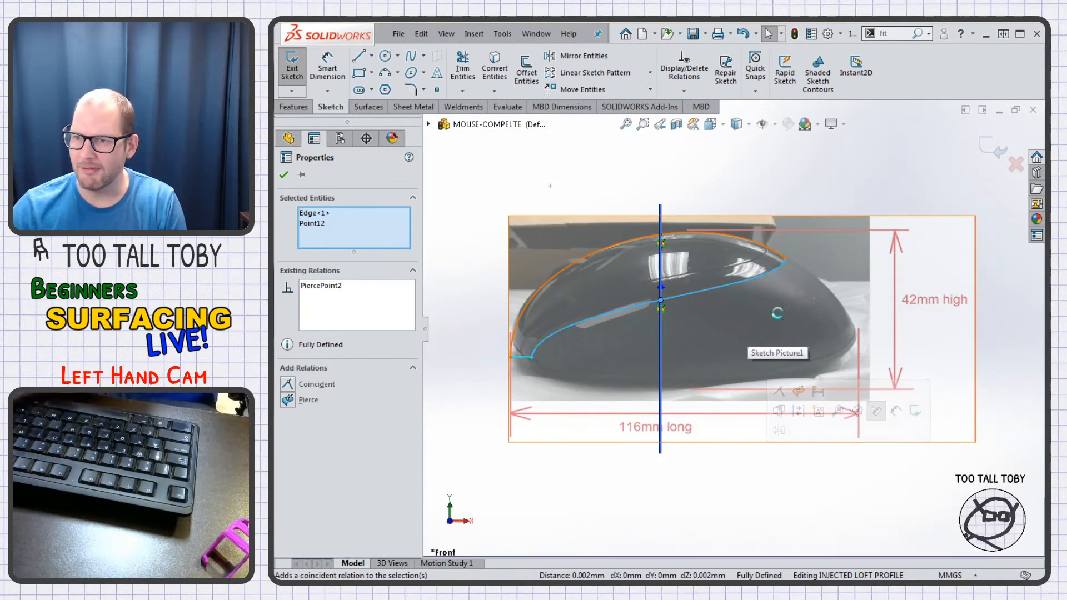
{"action": "key", "text": "ctrl+8"}
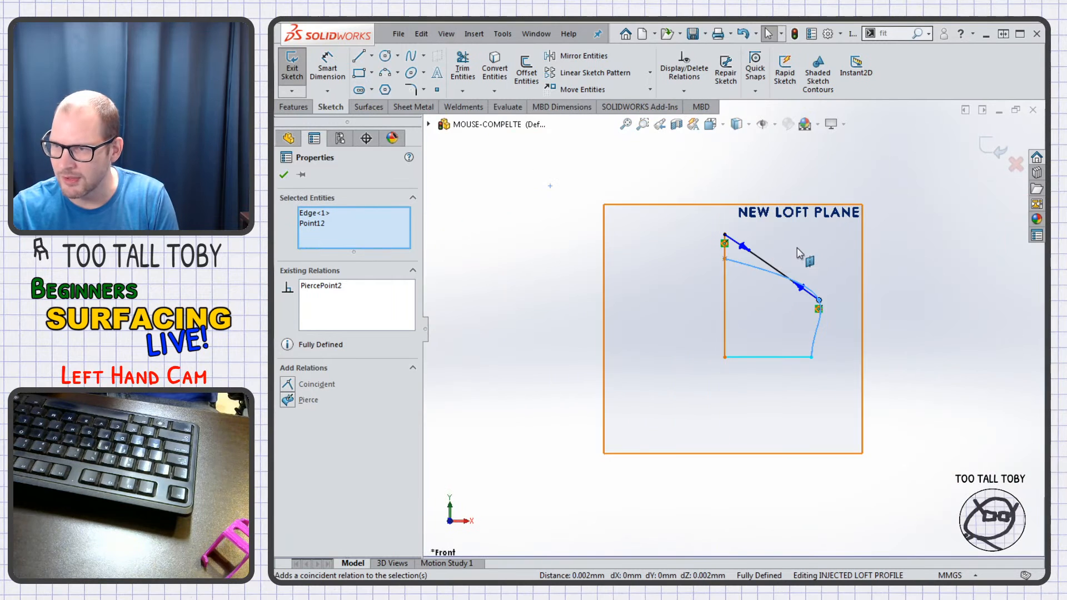
{"action": "left_click", "coordinate": [702, 267]}
{"action": "left_click_drag", "start_coordinate": [702, 265], "coordinate": [721, 255]}
{"action": "left_click_drag", "start_coordinate": [789, 316], "coordinate": [807, 304]}
{"action": "left_click_drag", "start_coordinate": [719, 247], "coordinate": [723, 244]}
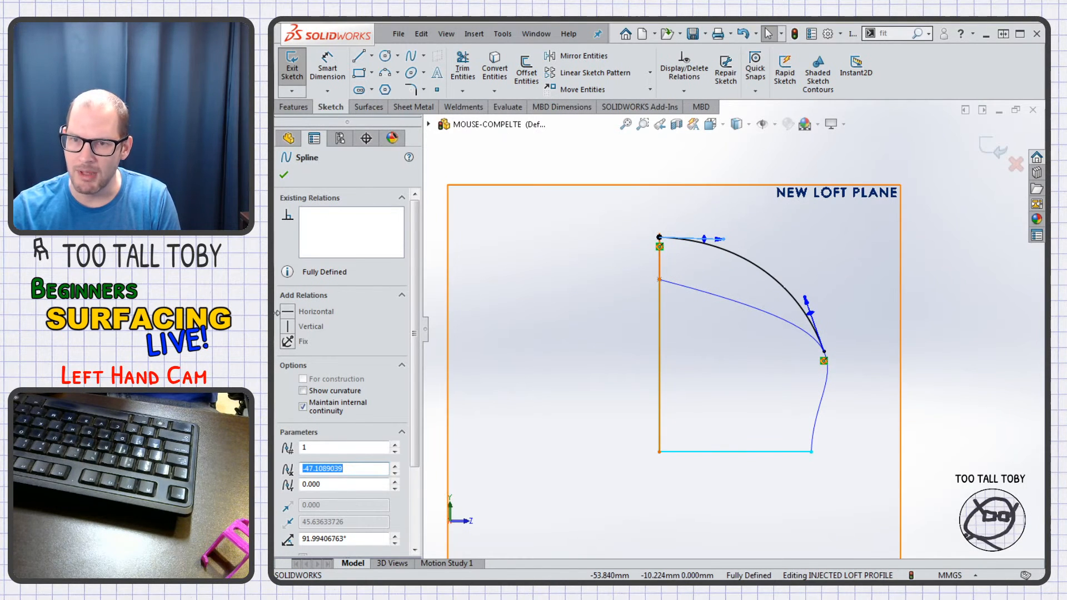
- Realign the section spline's upper tangency handle, constrain it with a Vertical relation, and exit the sketch
{"action": "left_click", "coordinate": [288, 312]}
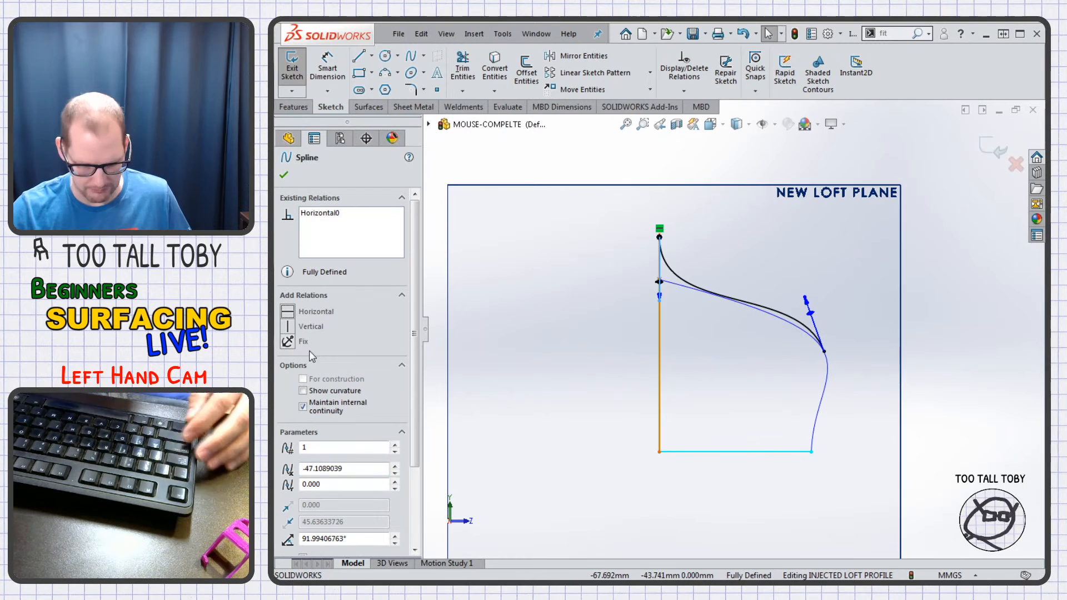
{"action": "key", "text": "Escape"}
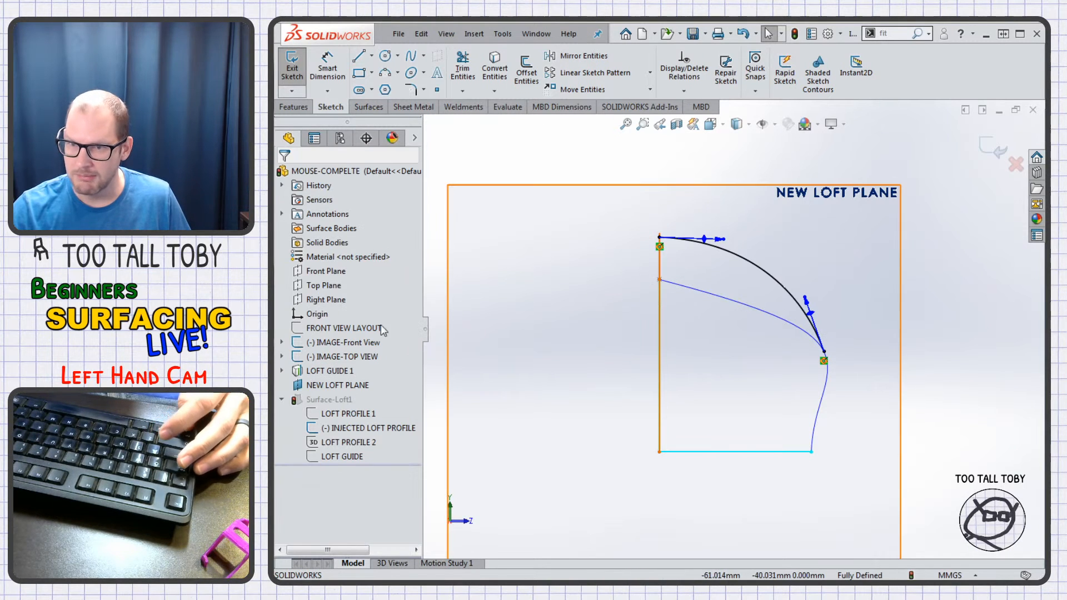
{"action": "left_click", "coordinate": [724, 240]}
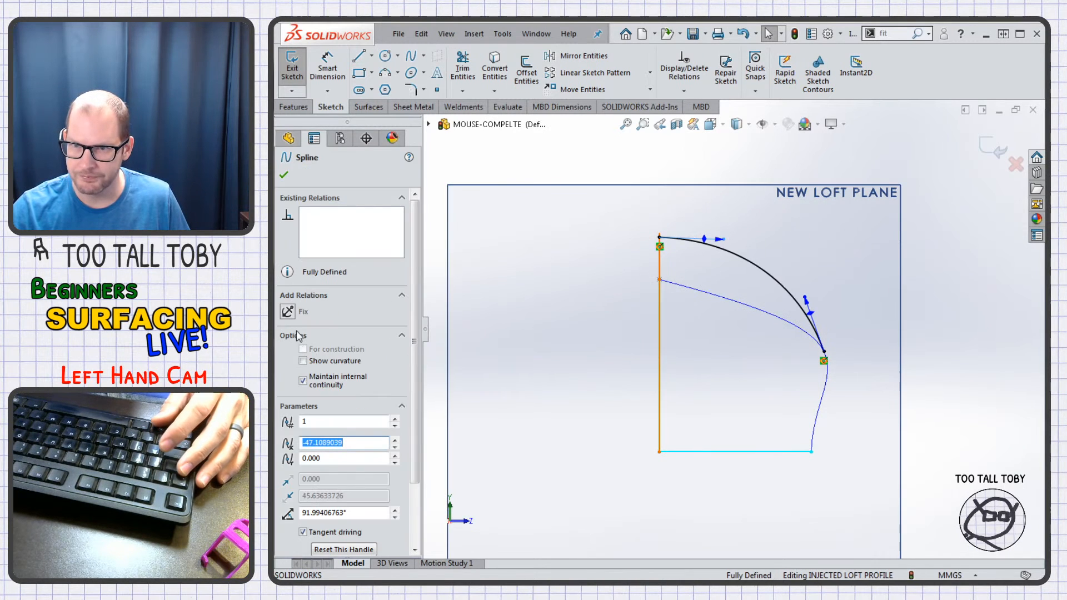
{"action": "left_click_drag", "start_coordinate": [725, 238], "coordinate": [726, 233]}
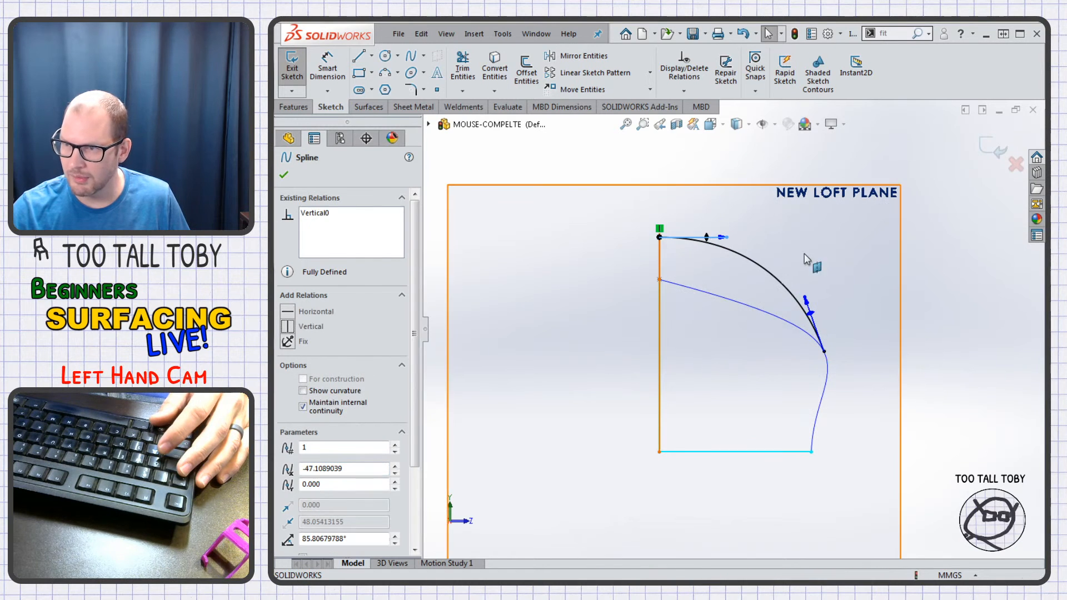
{"action": "left_click", "coordinate": [810, 296]}
{"action": "left_click", "coordinate": [805, 297]}
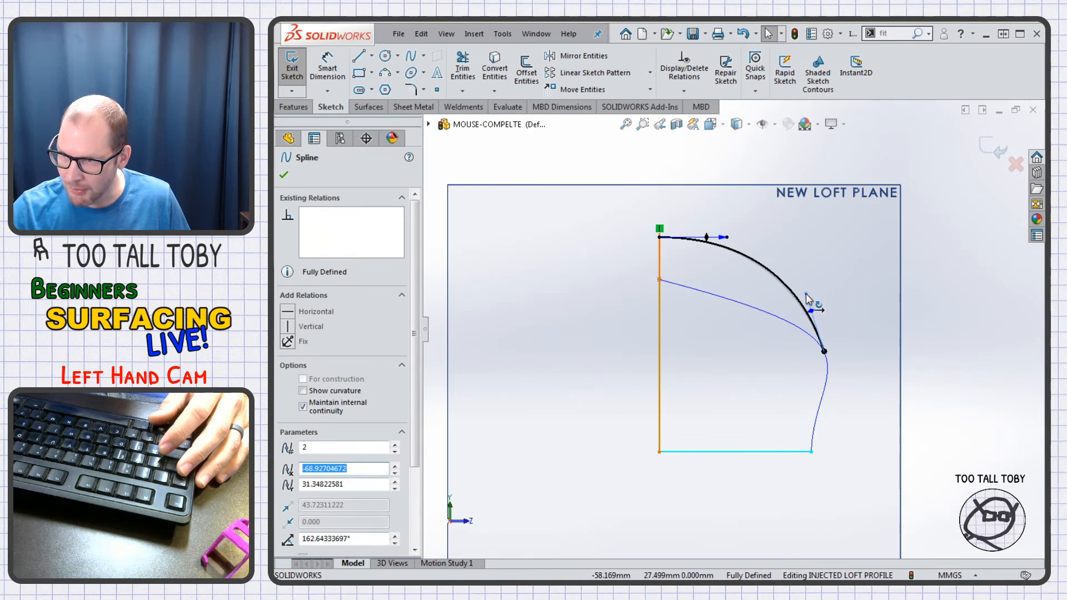
{"action": "left_click", "coordinate": [1004, 148]}
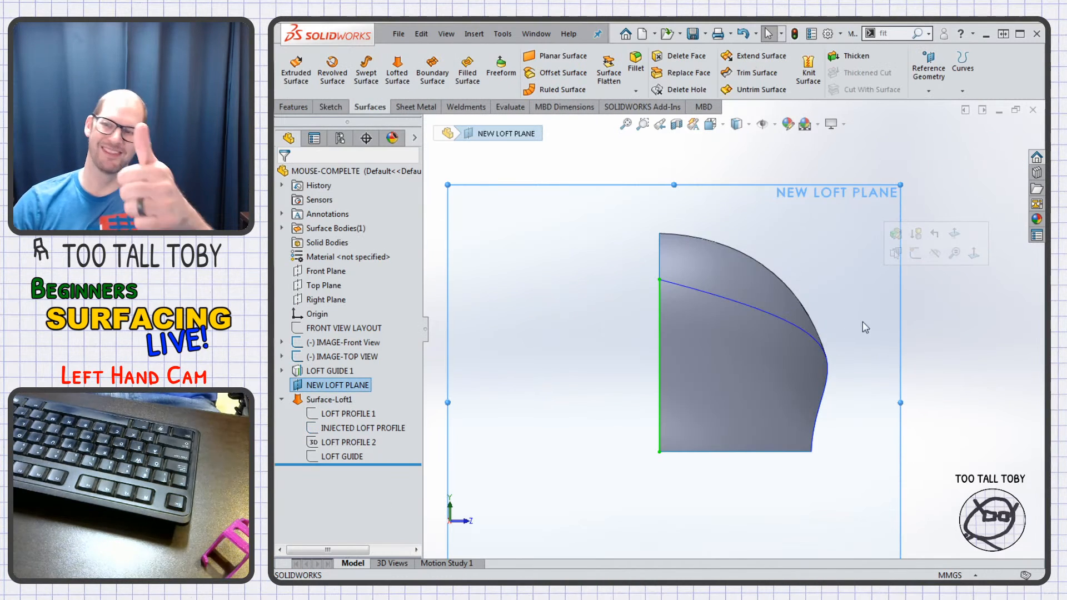
- Hide NEW LOFT PLANE in the model
{"action": "middle_click_drag", "start_coordinate": [826, 358], "coordinate": [638, 419]}
{"action": "scroll", "coordinate": [684, 367], "scroll_direction": "up", "scroll_amount": 3}
{"action": "scroll", "coordinate": [678, 372], "scroll_direction": "down", "scroll_amount": 2}
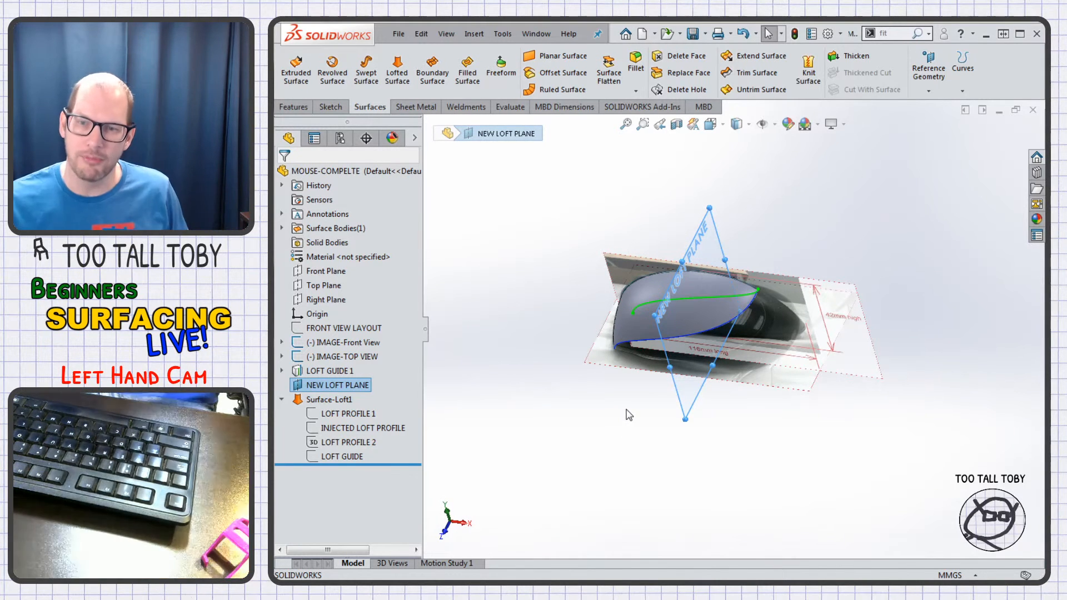
{"action": "key", "text": "Escape"}
{"action": "left_click", "coordinate": [701, 228]}
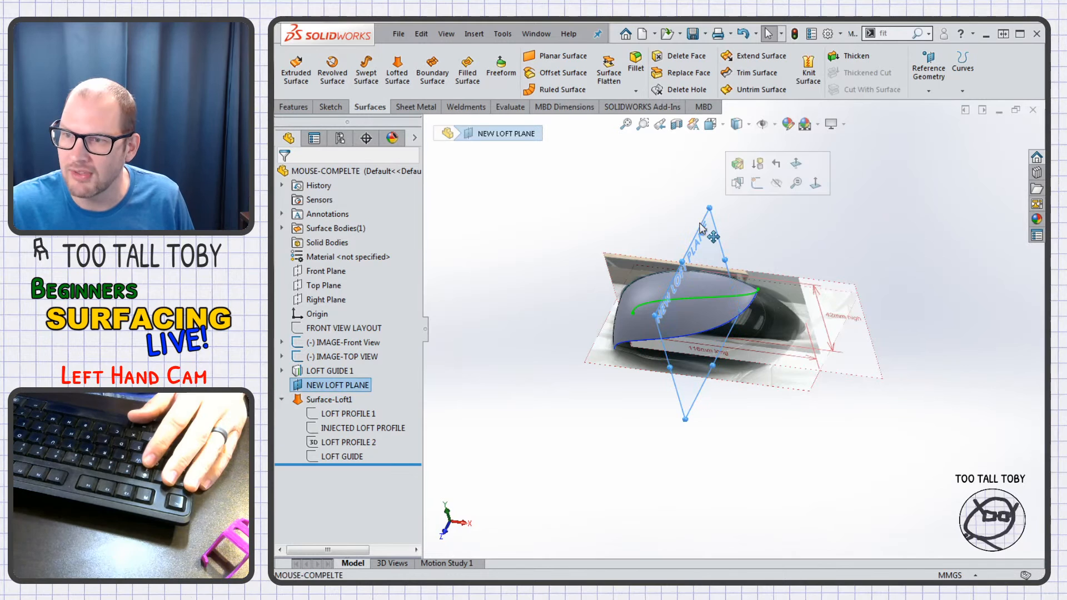
{"action": "left_click", "coordinate": [776, 185]}
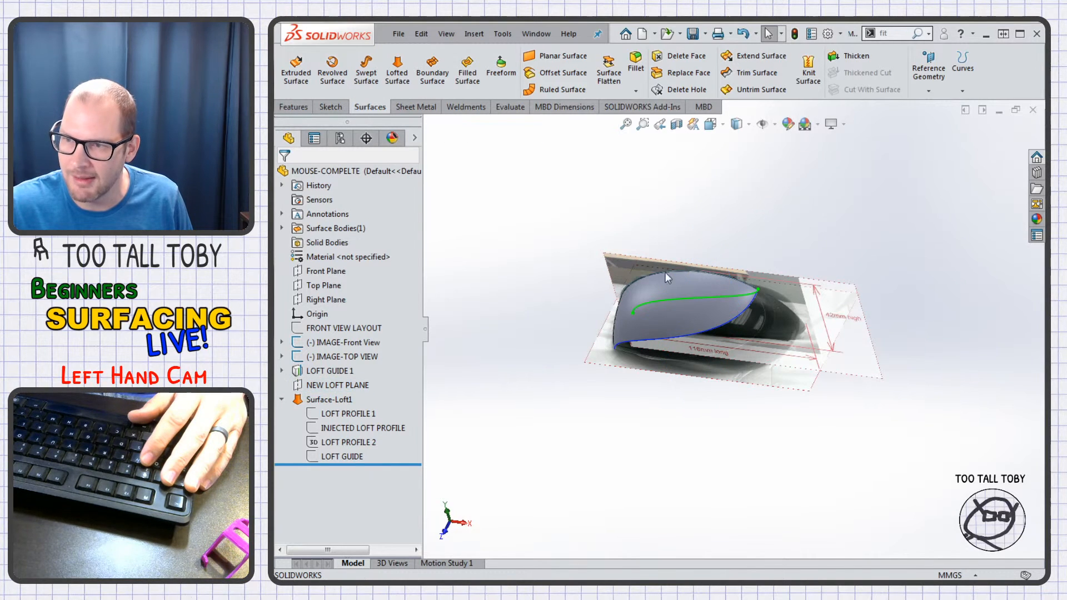
- Hide the IMAGE-Front View sketch, and toggle the IMAGE-TOP VIEW sketch off and back on
{"action": "left_click", "coordinate": [332, 343]}
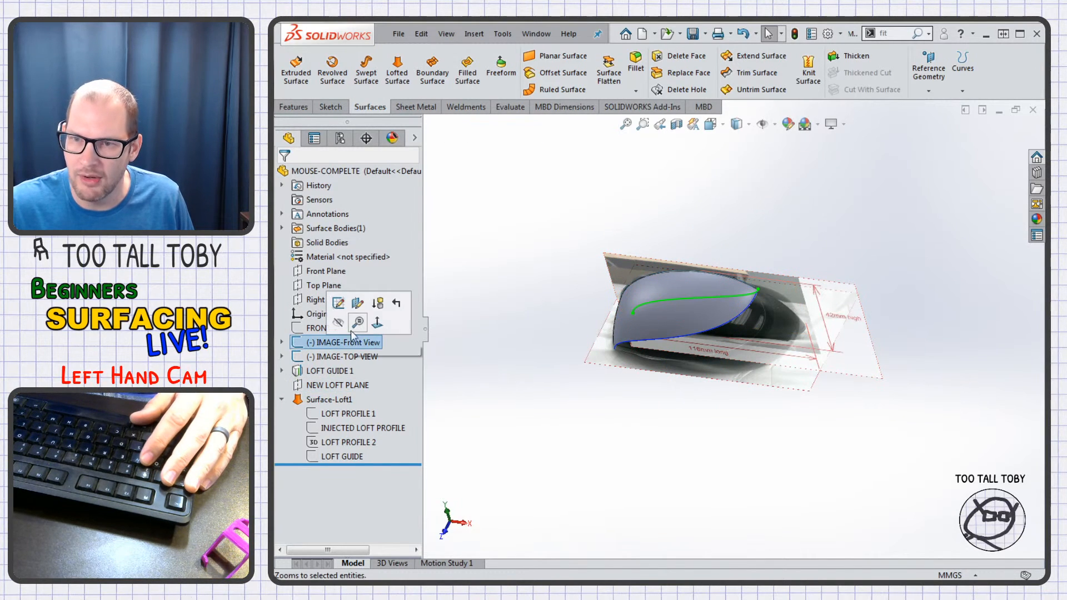
{"action": "left_click", "coordinate": [339, 322]}
{"action": "left_click", "coordinate": [334, 357]}
{"action": "left_click", "coordinate": [339, 337]}
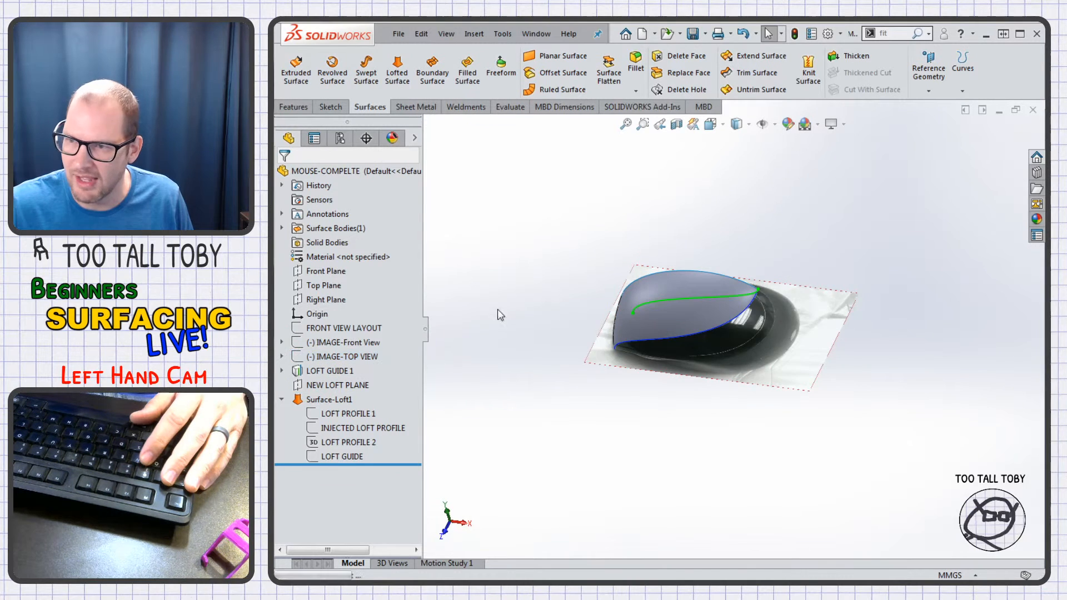
{"action": "left_click", "coordinate": [345, 360]}
{"action": "left_click", "coordinate": [339, 337]}
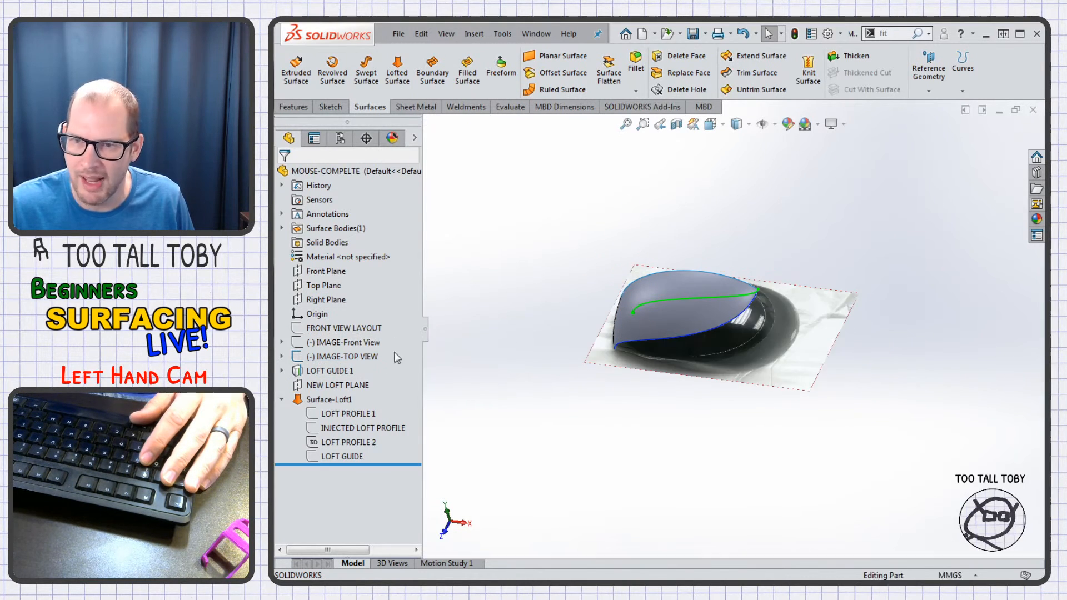
- On the Top Plane, sketch a horizontal line about 109 mm long from the origin to the rear edge of the pictured mouse
{"action": "left_click", "coordinate": [328, 286]}
{"action": "left_click", "coordinate": [339, 269]}
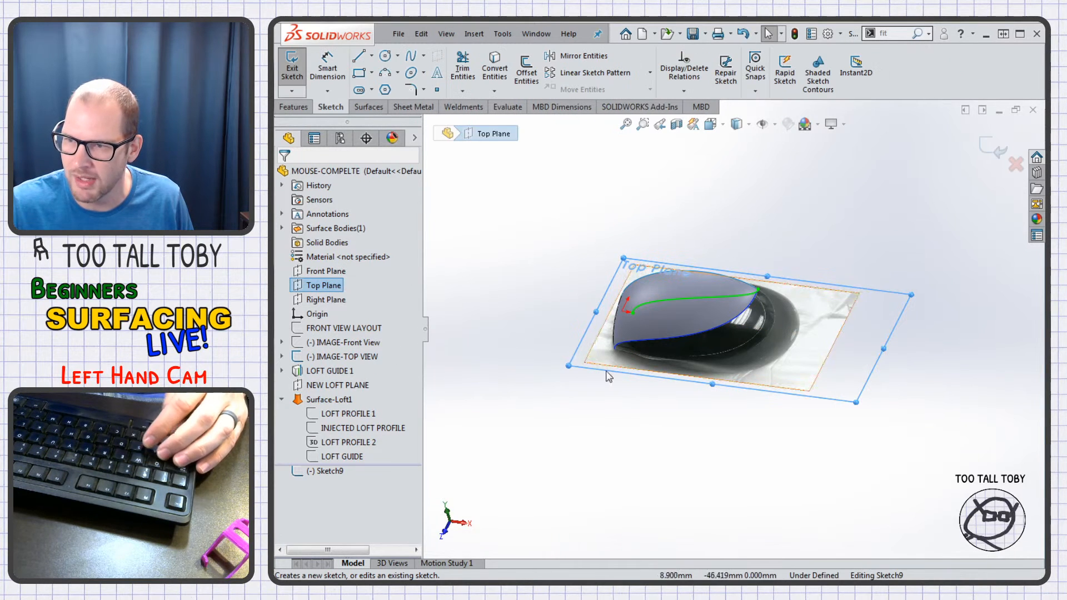
{"action": "key", "text": "ctrl+8"}
{"action": "key", "text": "s"}
{"action": "left_click", "coordinate": [645, 335]}
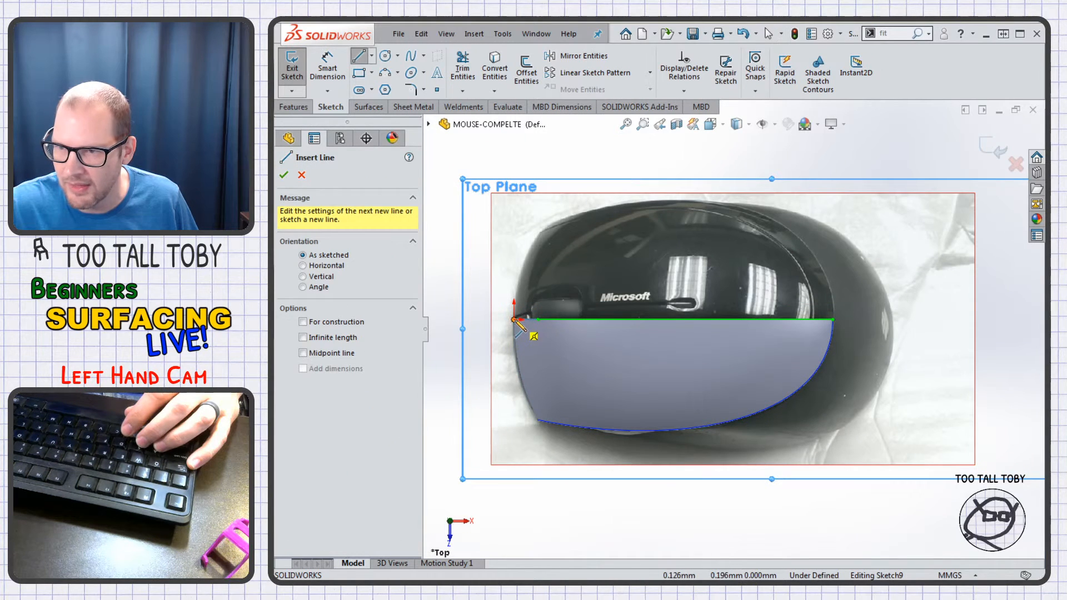
{"action": "left_click", "coordinate": [517, 319]}
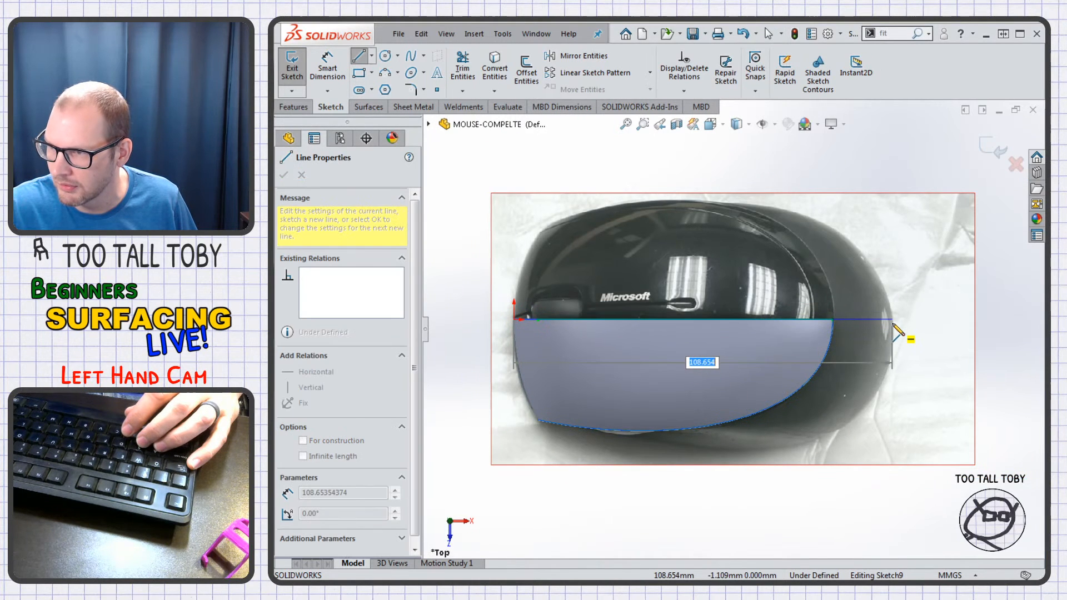
{"action": "left_click", "coordinate": [893, 320]}
{"action": "key", "text": "Escape"}
- Draw a two-point spline from the centerline's rear end to the loft's front outer corner
{"action": "key", "text": "s"}
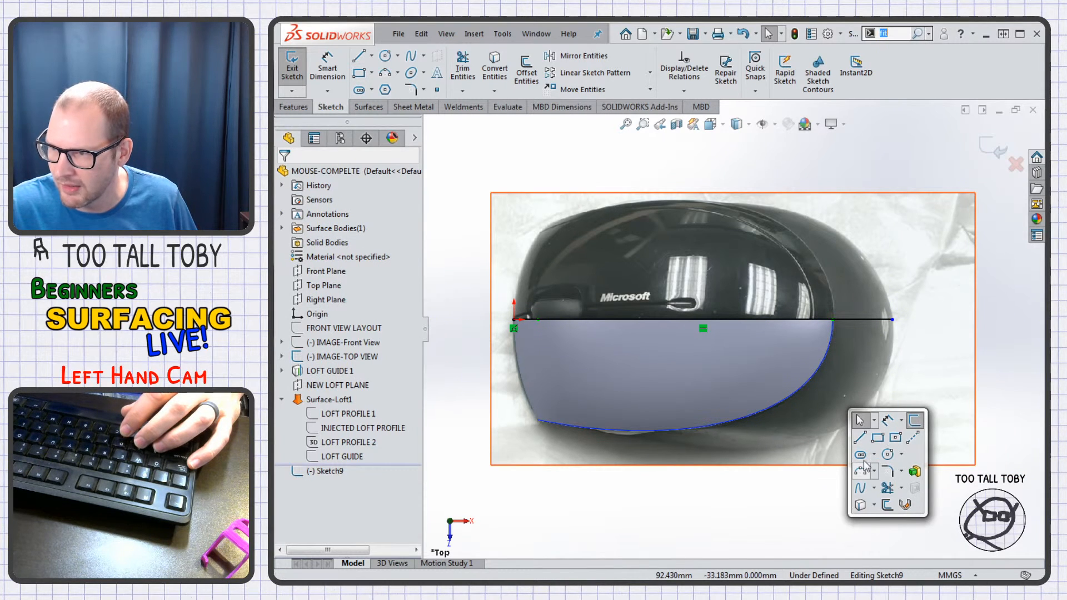
{"action": "left_click", "coordinate": [861, 488]}
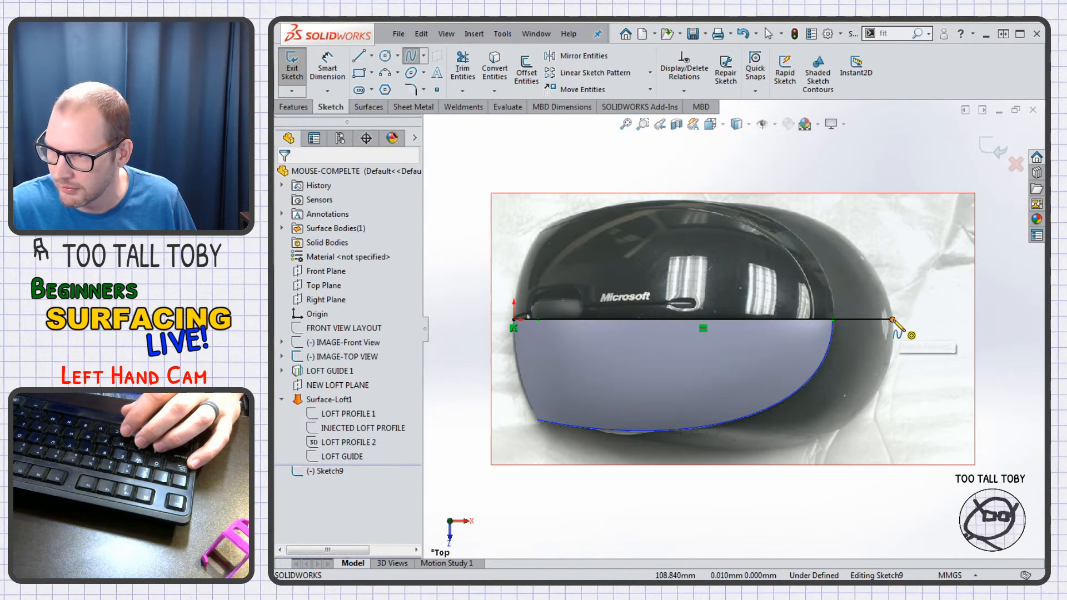
{"action": "left_click", "coordinate": [893, 319]}
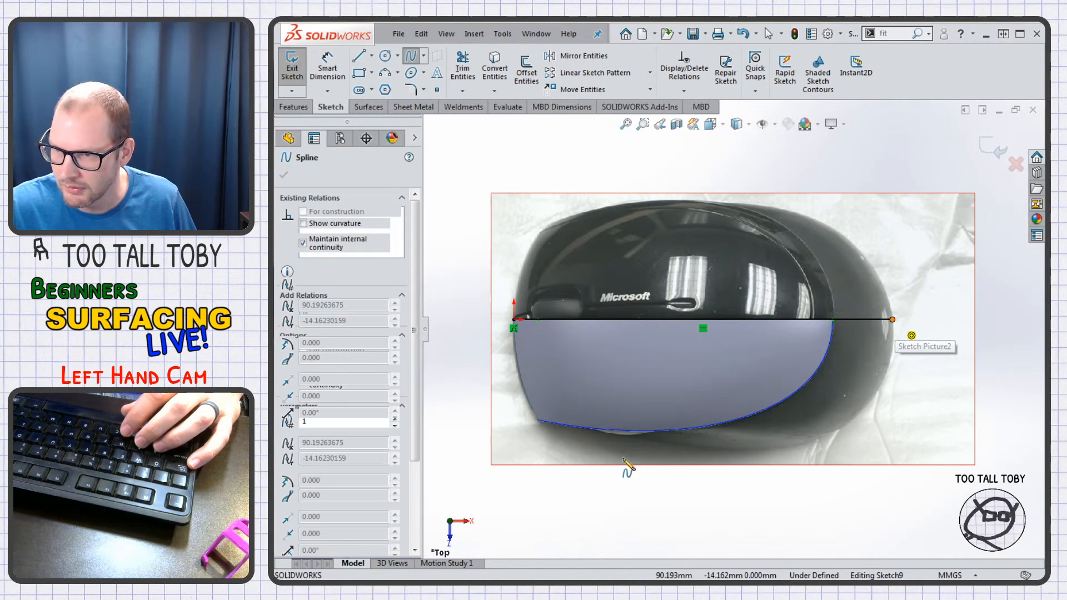
{"action": "double_click", "coordinate": [537, 420]}
{"action": "key", "text": "Escape"}
- Bow the spline outward along the pictured mouse's side and constrain its rear tangency handle with a Vertical relation
{"action": "left_click", "coordinate": [763, 356]}
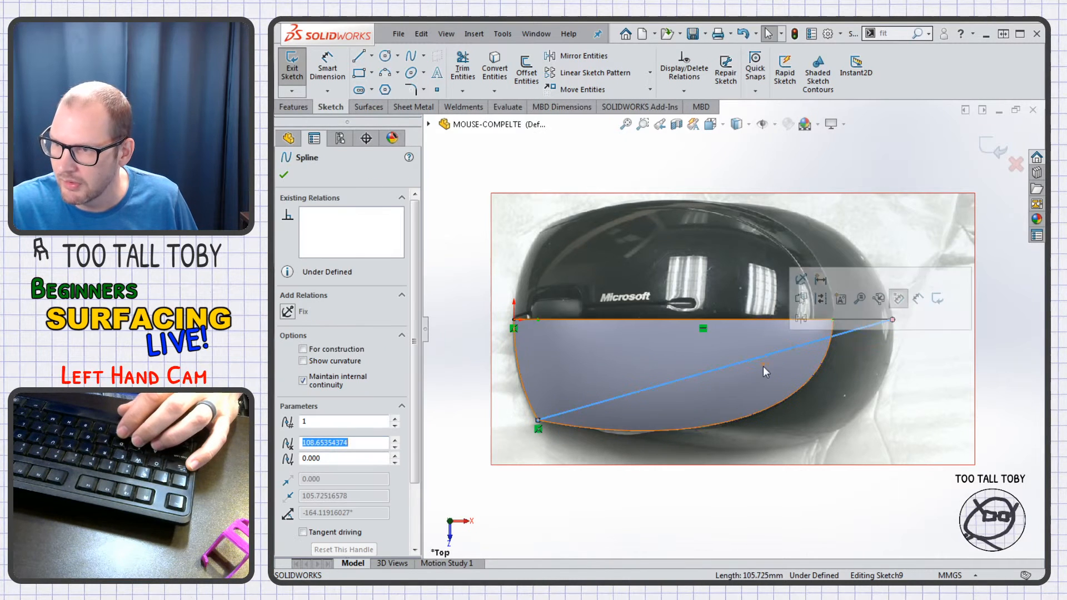
{"action": "left_click_drag", "start_coordinate": [752, 365], "coordinate": [892, 477]}
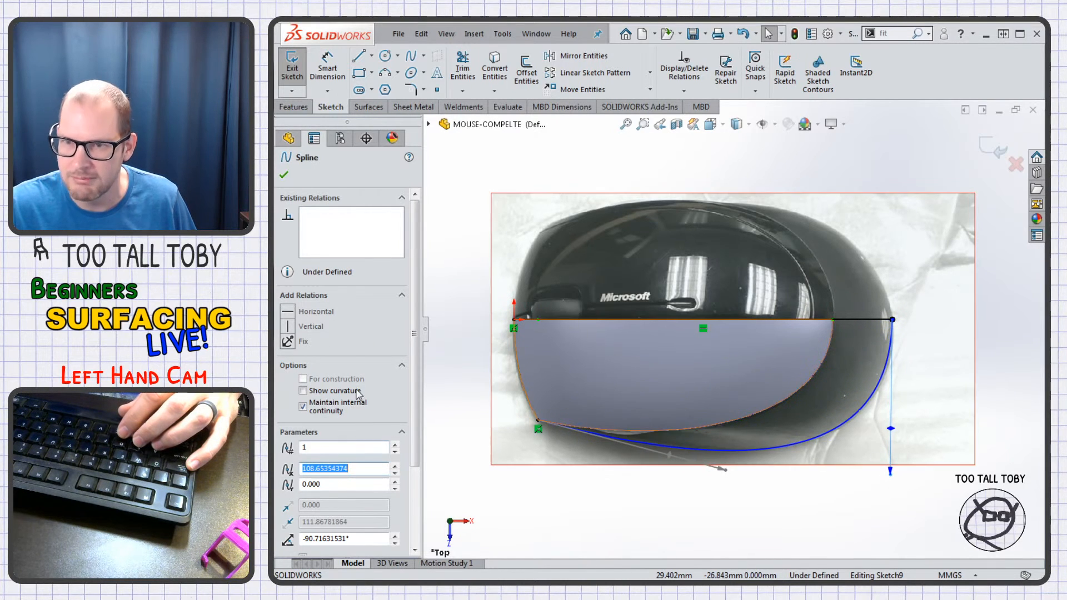
{"action": "left_click", "coordinate": [288, 328]}
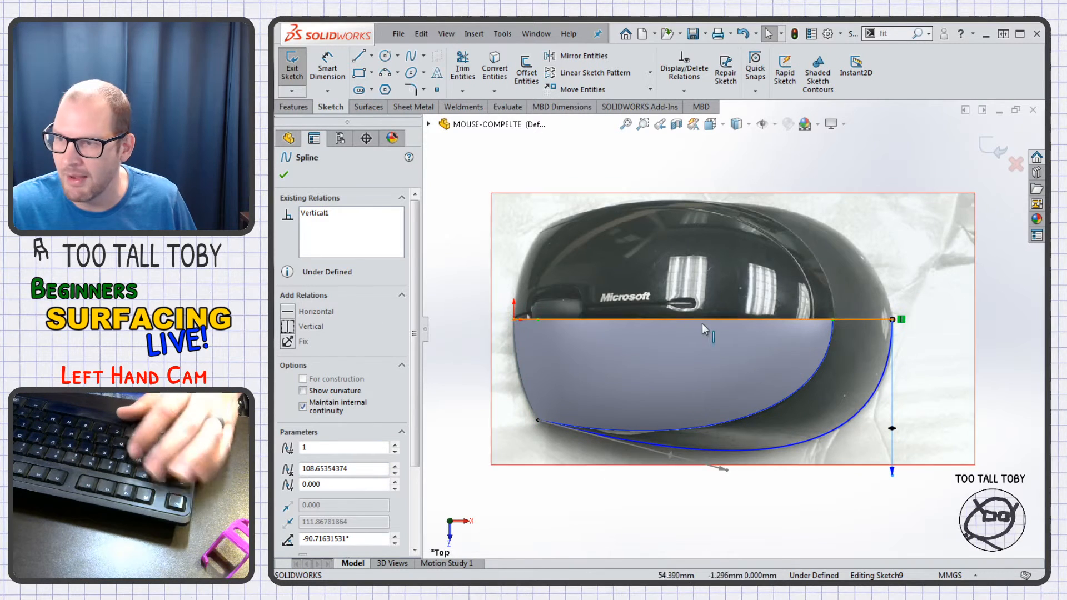
{"action": "key", "text": "Escape"}
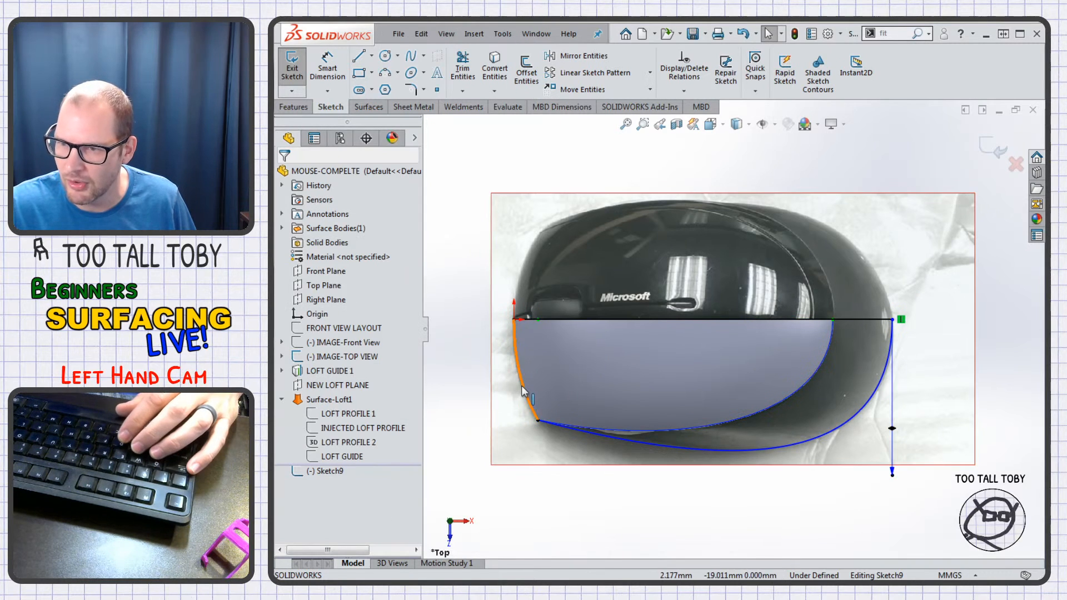
- Convert the loft's curved front edge into a sketch entity joining the centerline and the side spline
{"action": "key", "text": "z"}
{"action": "middle_click_drag", "start_coordinate": [600, 381], "coordinate": [593, 326]}
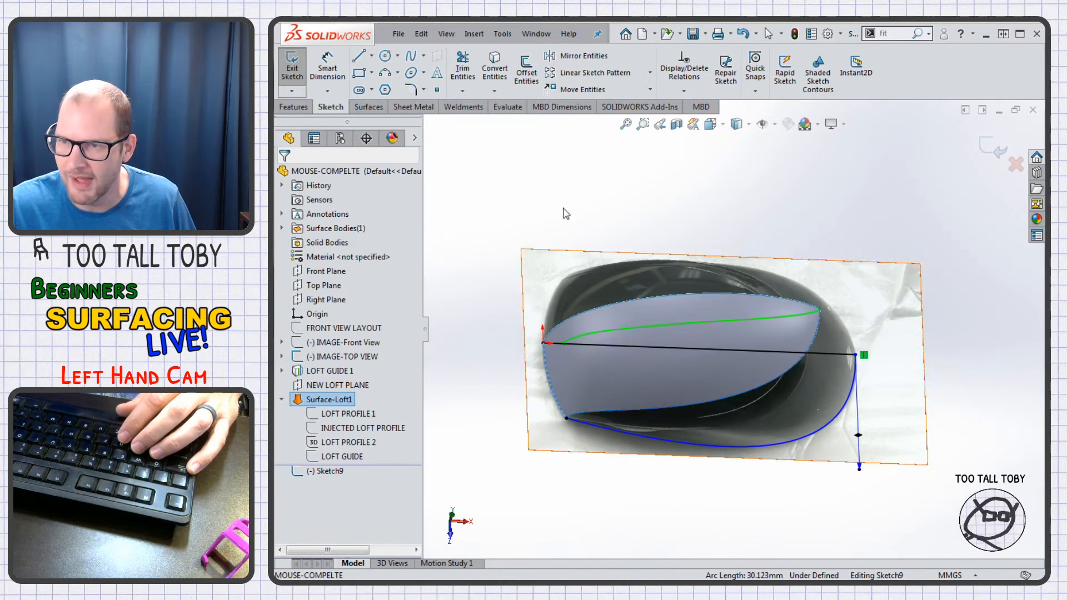
{"action": "left_click", "coordinate": [497, 68]}
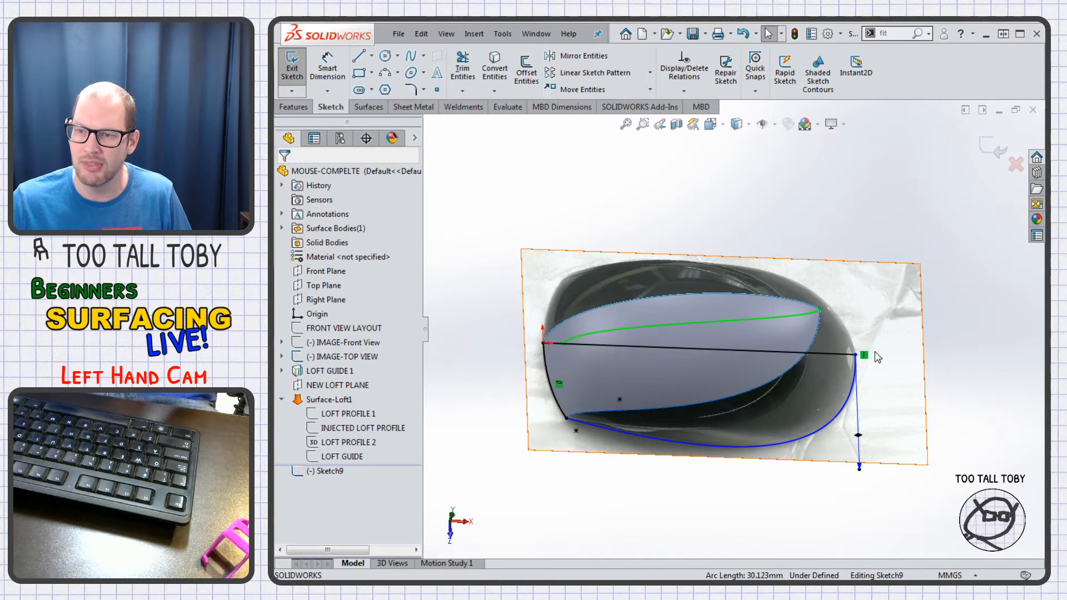
- Create a planar surface from the closed body outline sketch and hide the top-view image sketch
{"action": "left_click", "coordinate": [367, 107]}
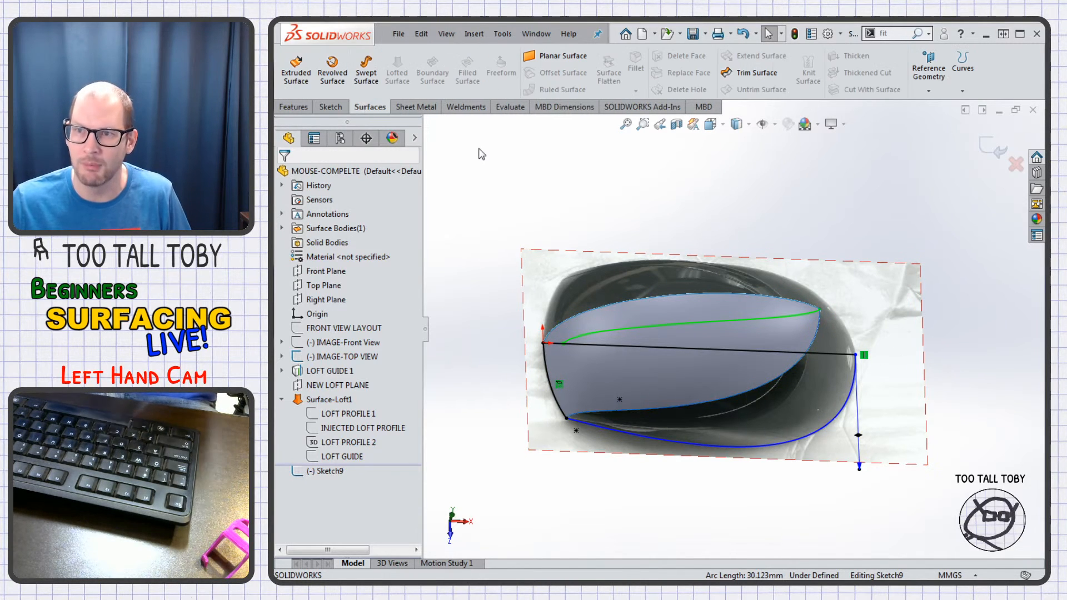
{"action": "left_click", "coordinate": [558, 59]}
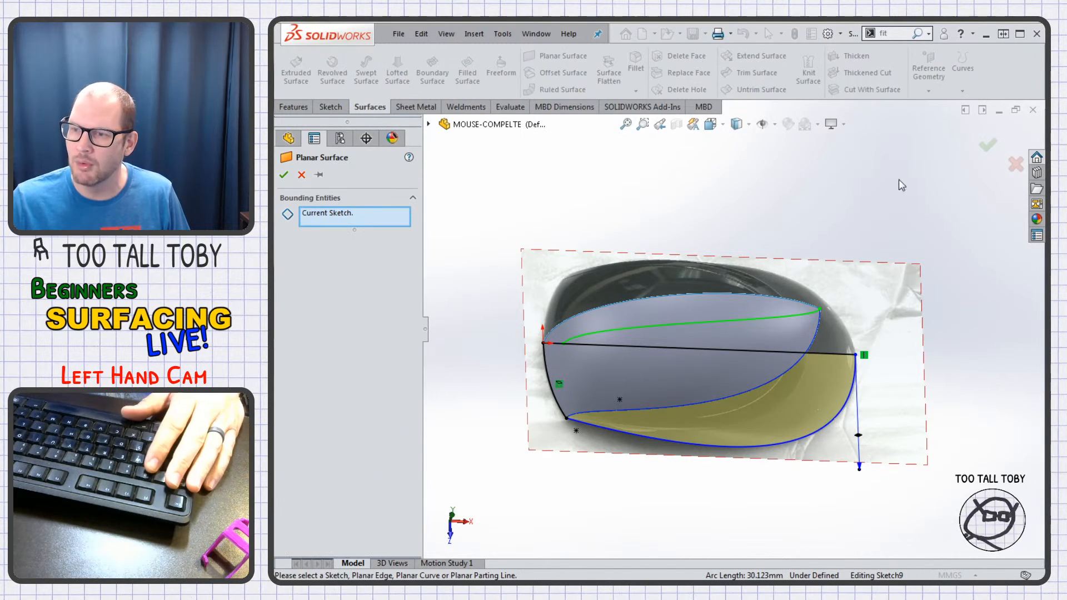
{"action": "left_click", "coordinate": [988, 144]}
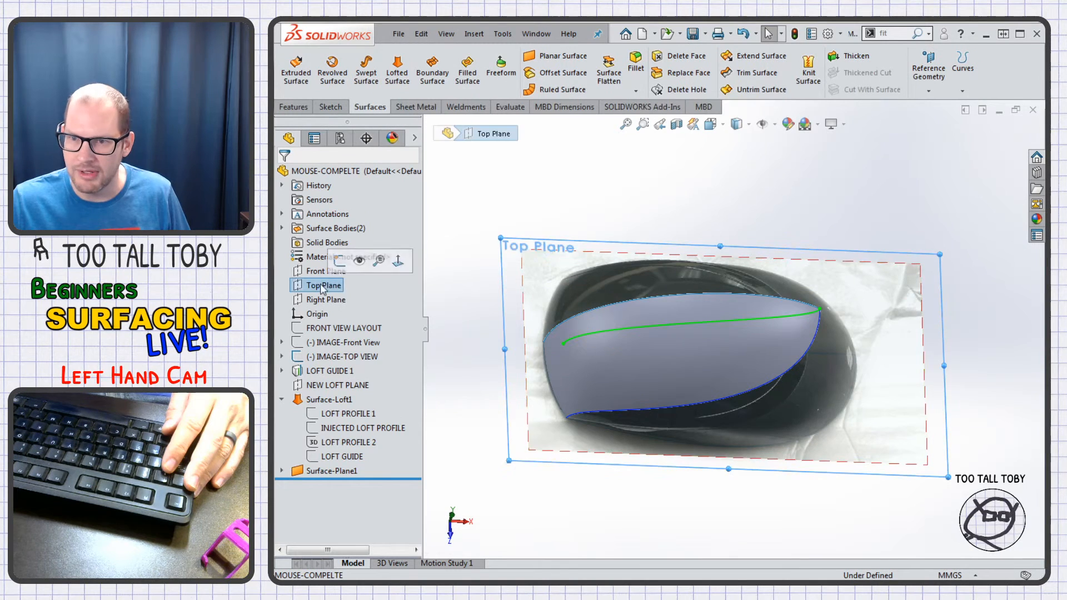
{"action": "left_click", "coordinate": [336, 356]}
{"action": "left_click", "coordinate": [337, 336]}
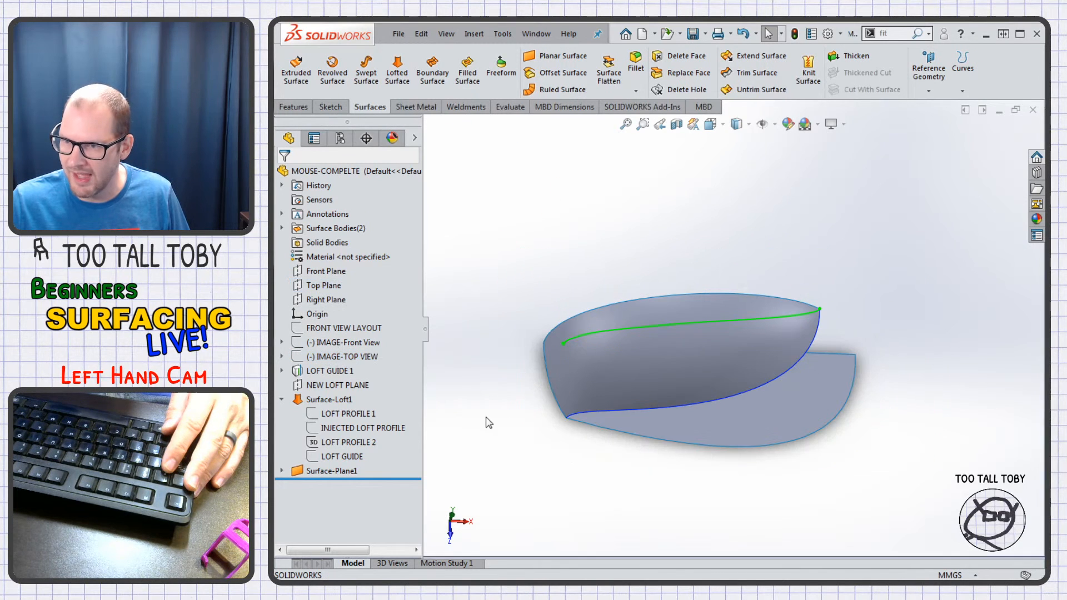
{"action": "mouse_move", "coordinate": [509, 410]}
{"action": "middle_mouse_down"}
{"action": "mouse_move", "coordinate": [468, 362]}
{"action": "mouse_move", "coordinate": [482, 368]}
{"action": "middle_mouse_up"}
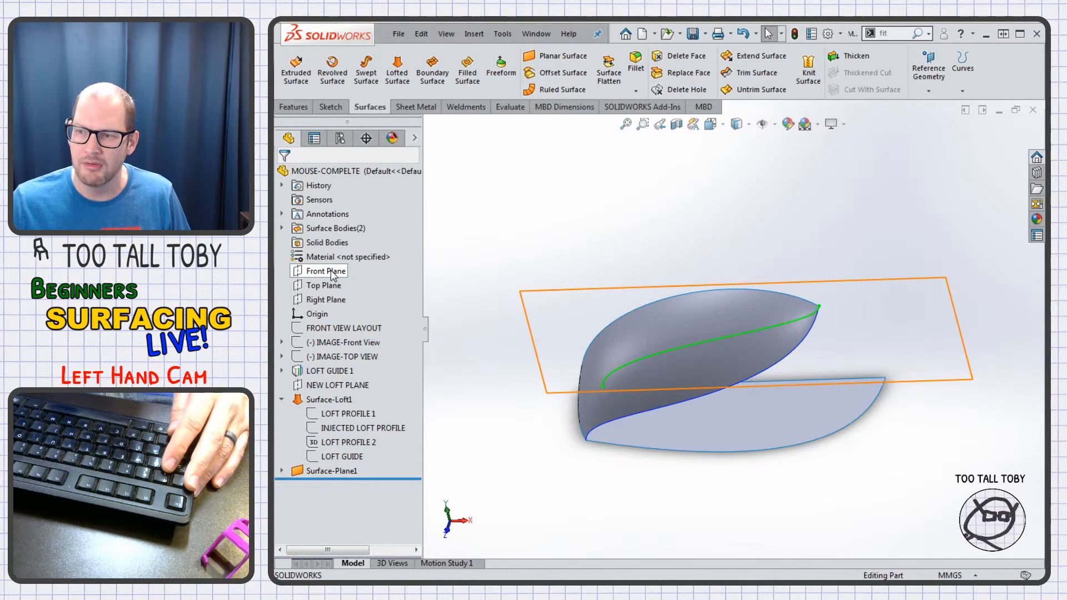
- Start a new sketch on the Front Plane and show the IMAGE-Front View sketch as reference
{"action": "left_click", "coordinate": [332, 273]}
{"action": "left_click", "coordinate": [343, 253]}
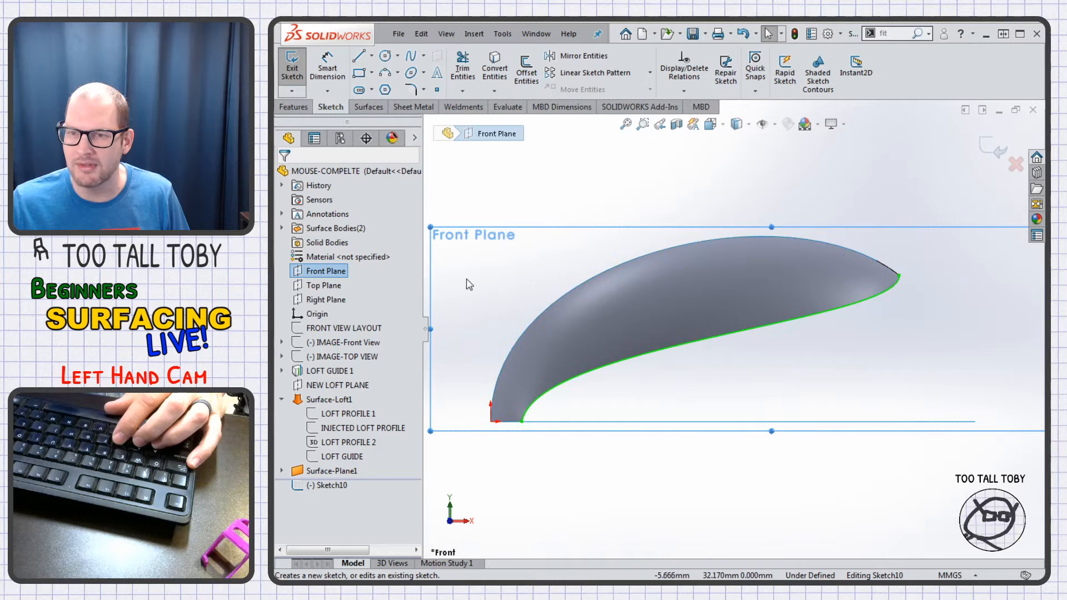
{"action": "scroll", "coordinate": [451, 286], "scroll_direction": "up", "scroll_amount": 3}
{"action": "scroll", "coordinate": [929, 344], "scroll_direction": "down", "scroll_amount": 2}
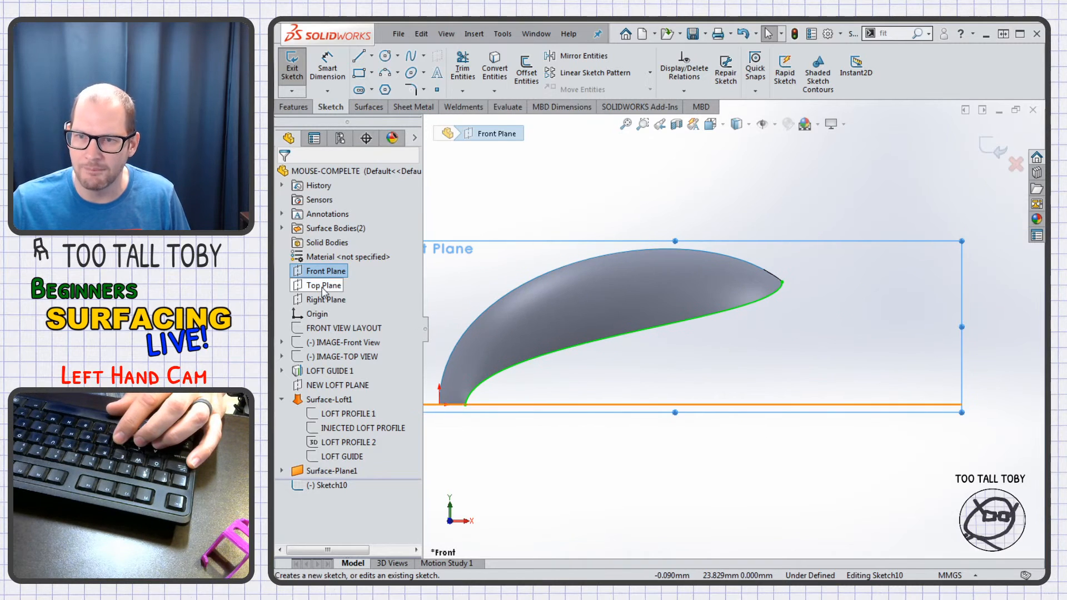
{"action": "left_click", "coordinate": [336, 345]}
{"action": "left_click", "coordinate": [349, 330]}
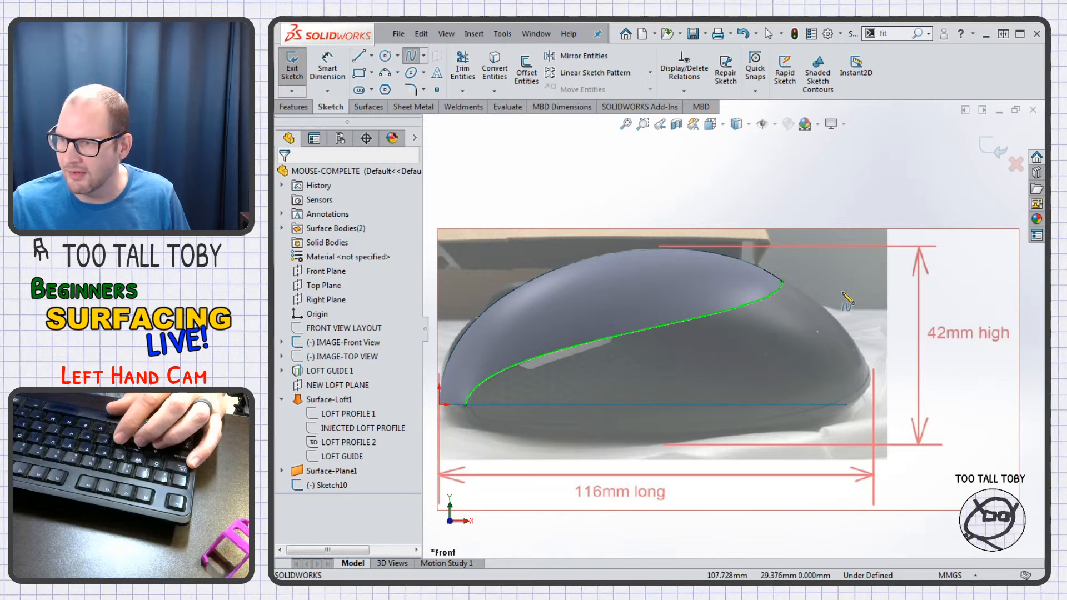
- Draw a two-point spline from the loft's rear tip down to the base, piercing its lower end to the planar surface's curved edge
{"action": "left_click", "coordinate": [783, 282]}
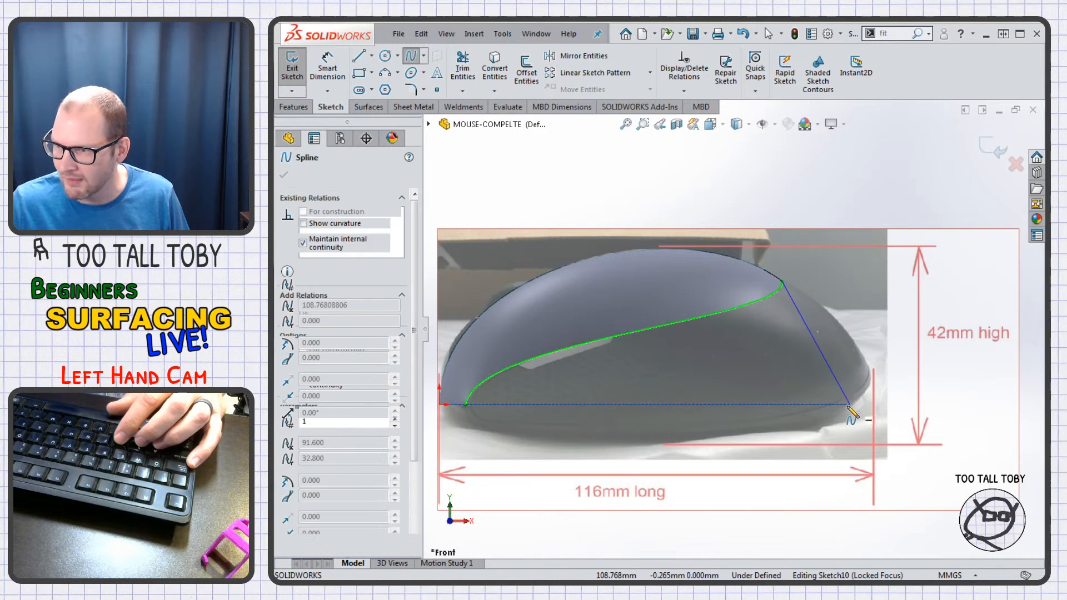
{"action": "left_click", "coordinate": [861, 406]}
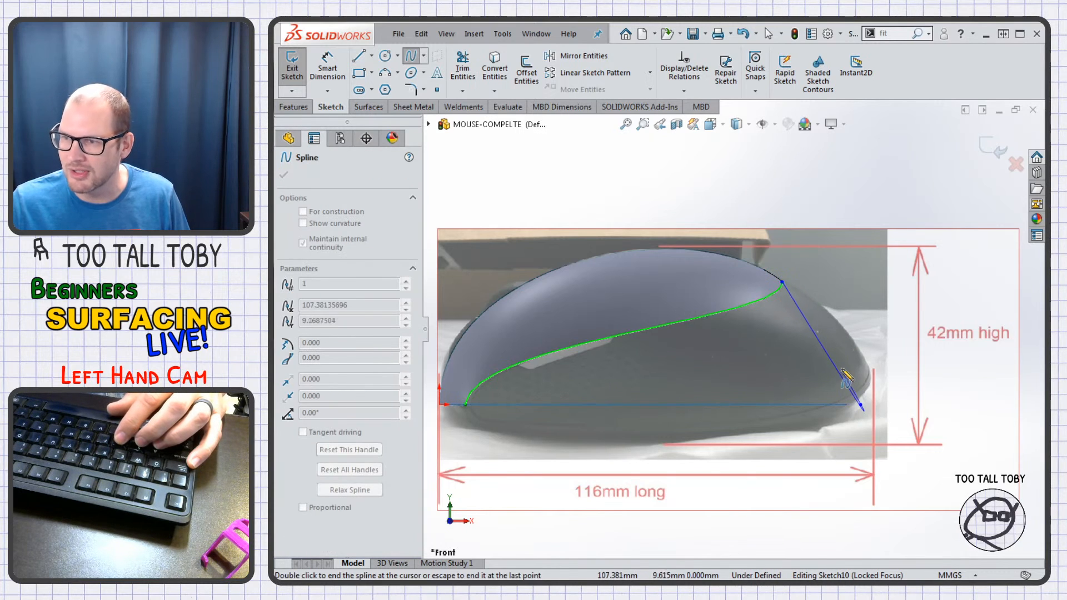
{"action": "key", "text": "Escape"}
{"action": "middle_click_drag", "start_coordinate": [845, 407], "coordinate": [851, 413]}
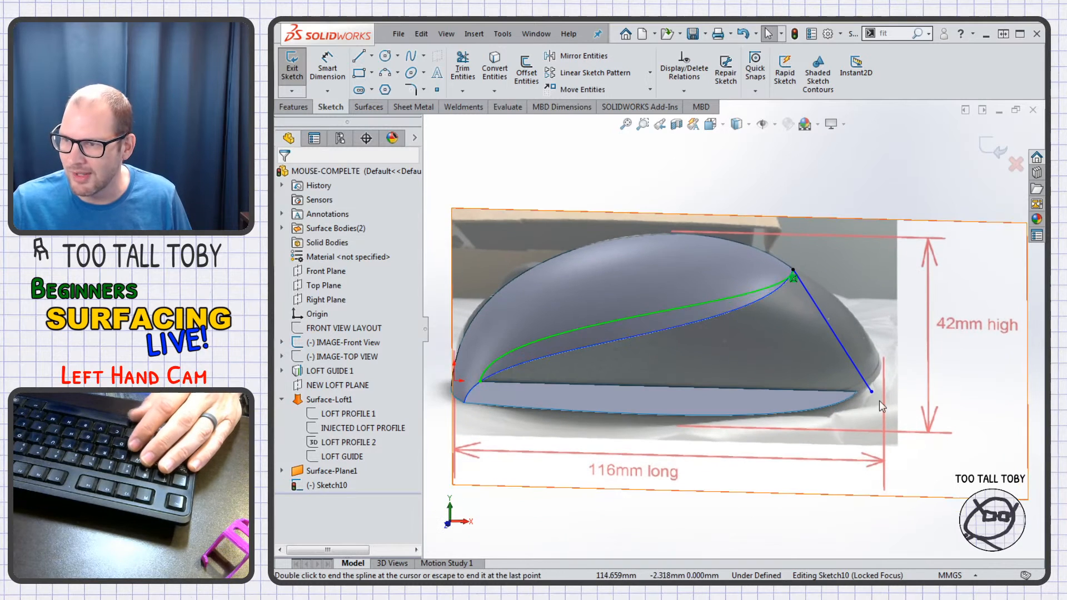
{"action": "left_click", "coordinate": [871, 392]}
{"action": "left_click", "coordinate": [840, 407], "text": "ctrl"}
{"action": "left_click", "coordinate": [937, 323]}
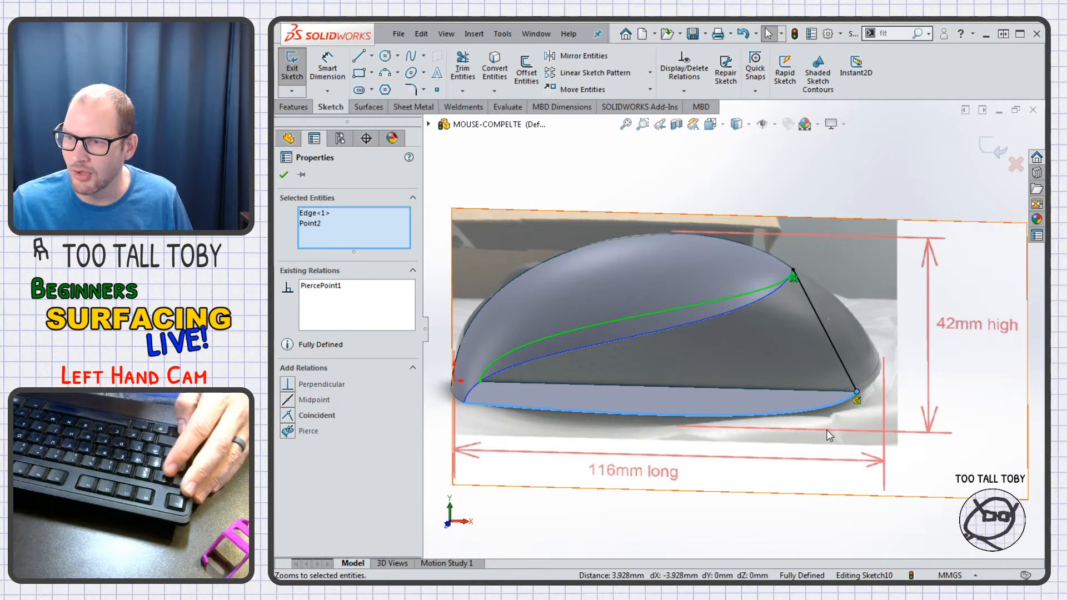
- Bow the spline outward with its upper tangency handle to follow the rear profile of the pictured mouse
{"action": "key", "text": "ctrl+1"}
{"action": "scroll", "coordinate": [816, 308], "scroll_direction": "down", "scroll_amount": 3}
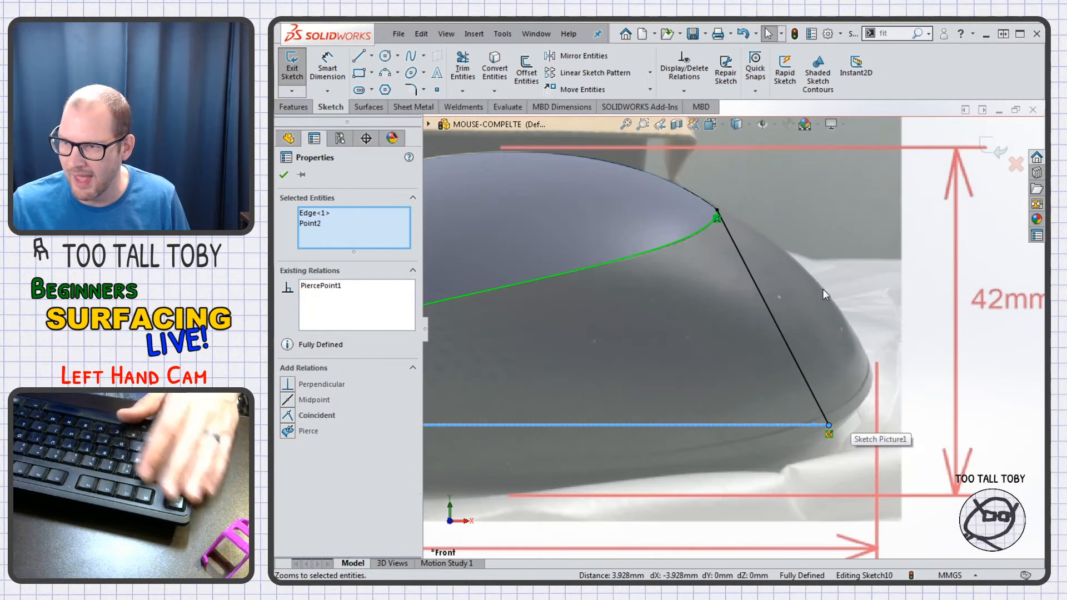
{"action": "key", "text": "Escape"}
{"action": "left_click", "coordinate": [769, 303]}
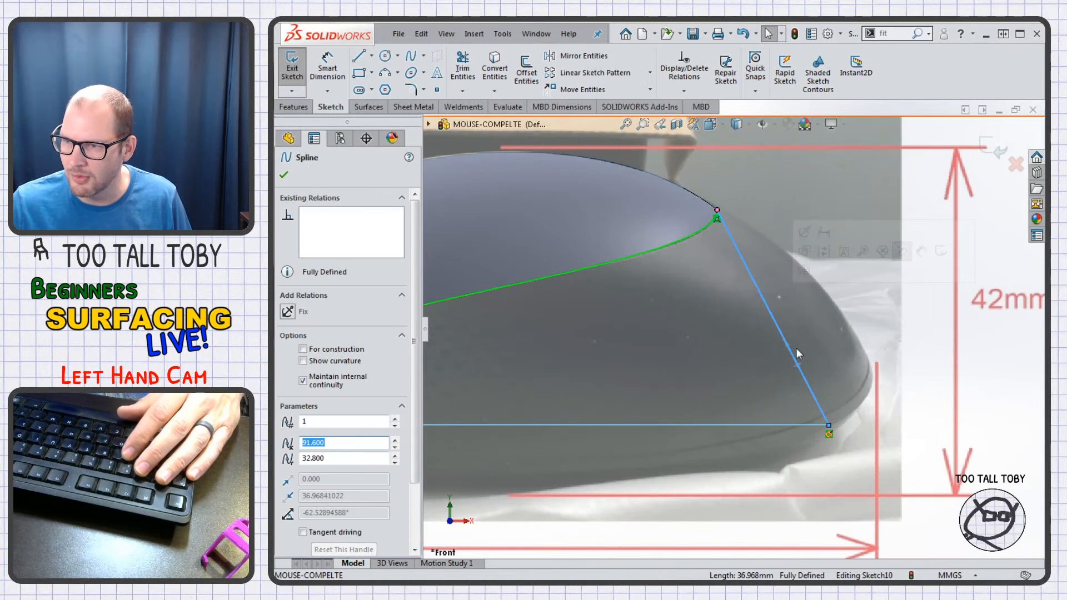
{"action": "left_click_drag", "start_coordinate": [762, 300], "coordinate": [799, 262]}
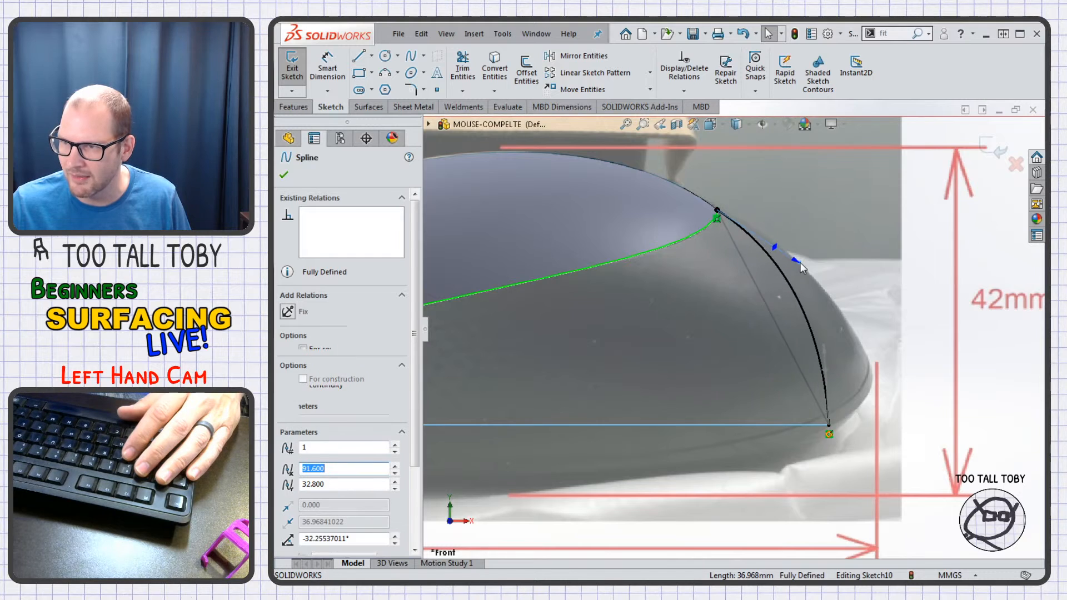
{"action": "key", "text": "Escape"}
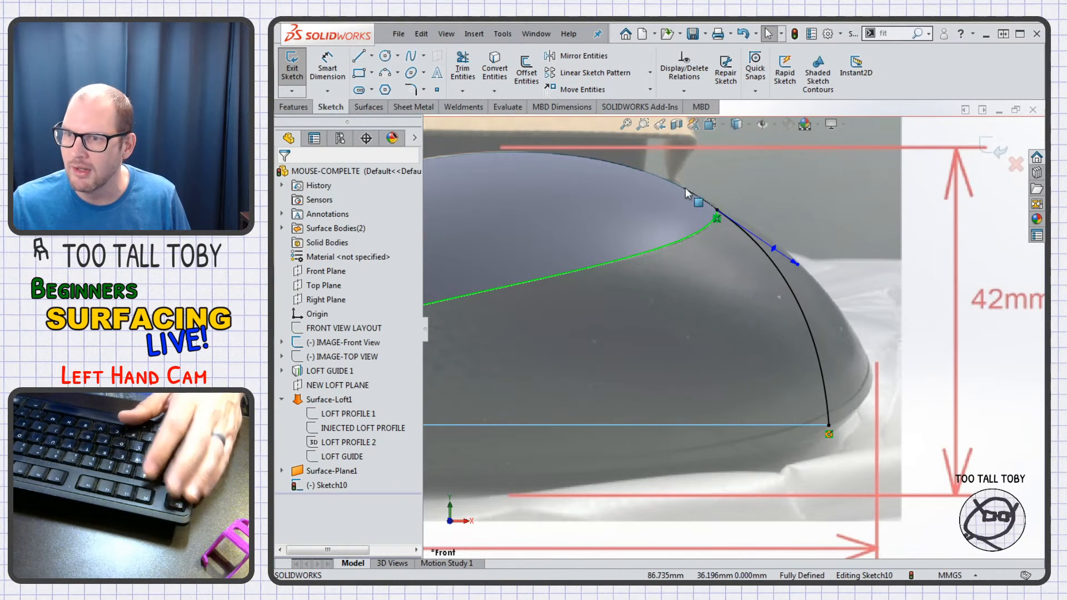
{"action": "left_click", "coordinate": [687, 196]}
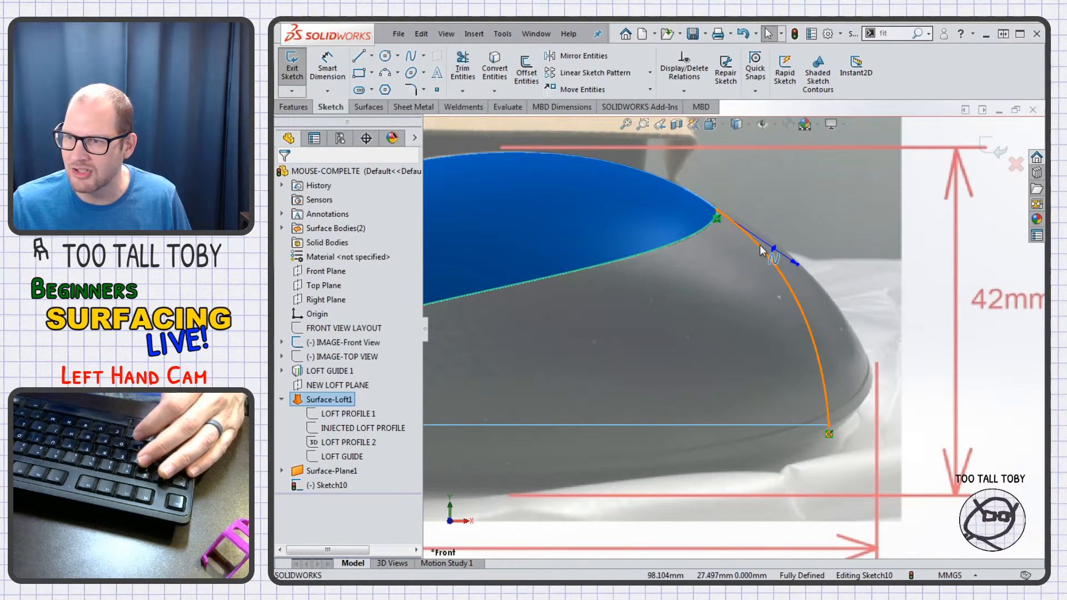
{"action": "left_click", "coordinate": [760, 245], "text": "ctrl"}
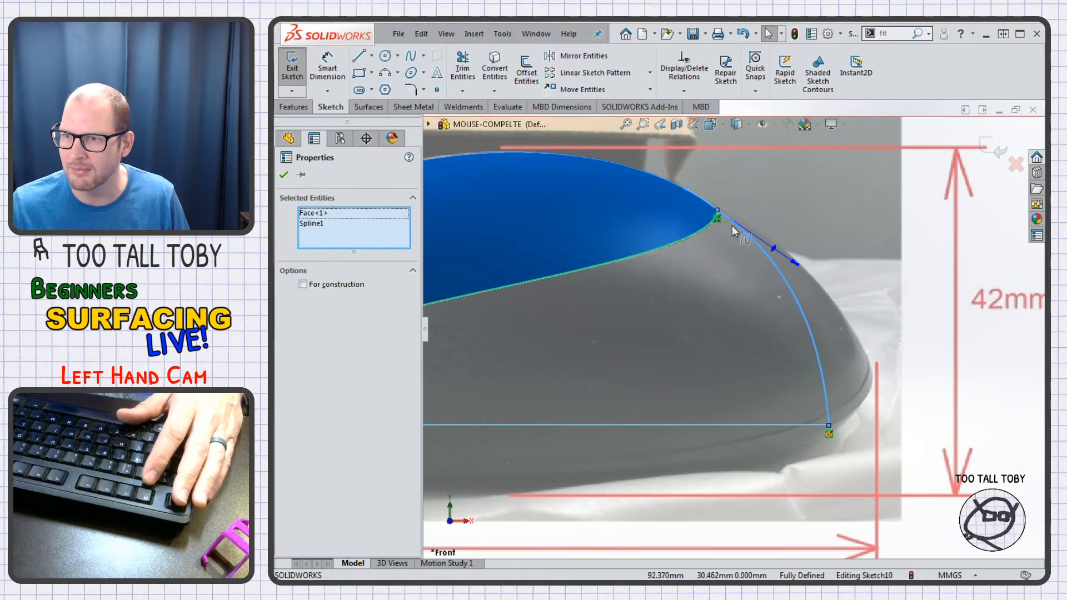
{"action": "key", "text": "Escape"}
{"action": "left_click", "coordinate": [644, 175]}
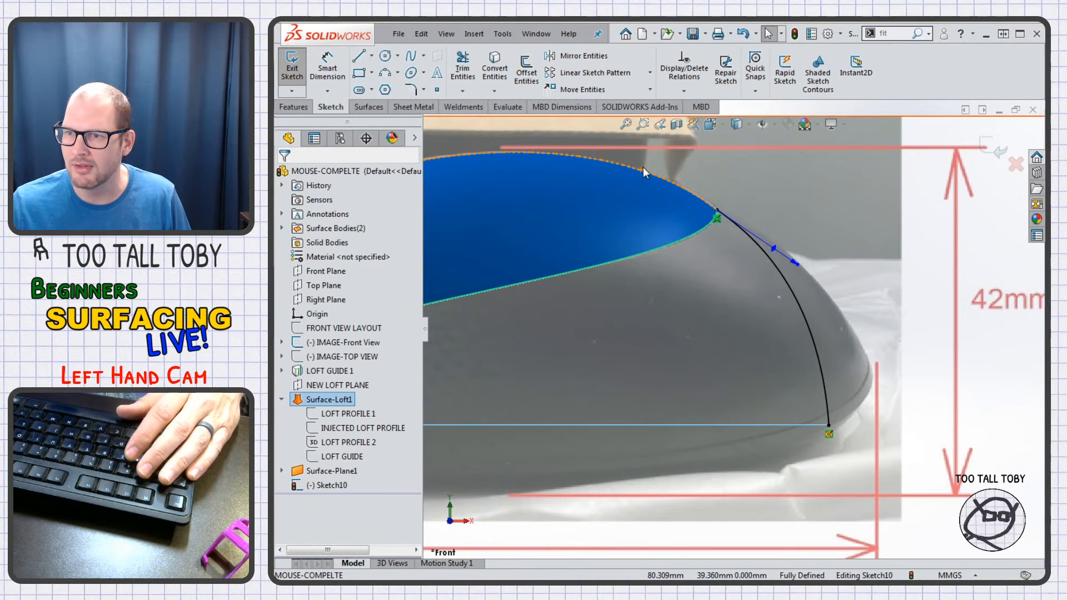
{"action": "middle_click_drag", "start_coordinate": [741, 255], "coordinate": [726, 195]}
{"action": "key", "text": "Escape"}
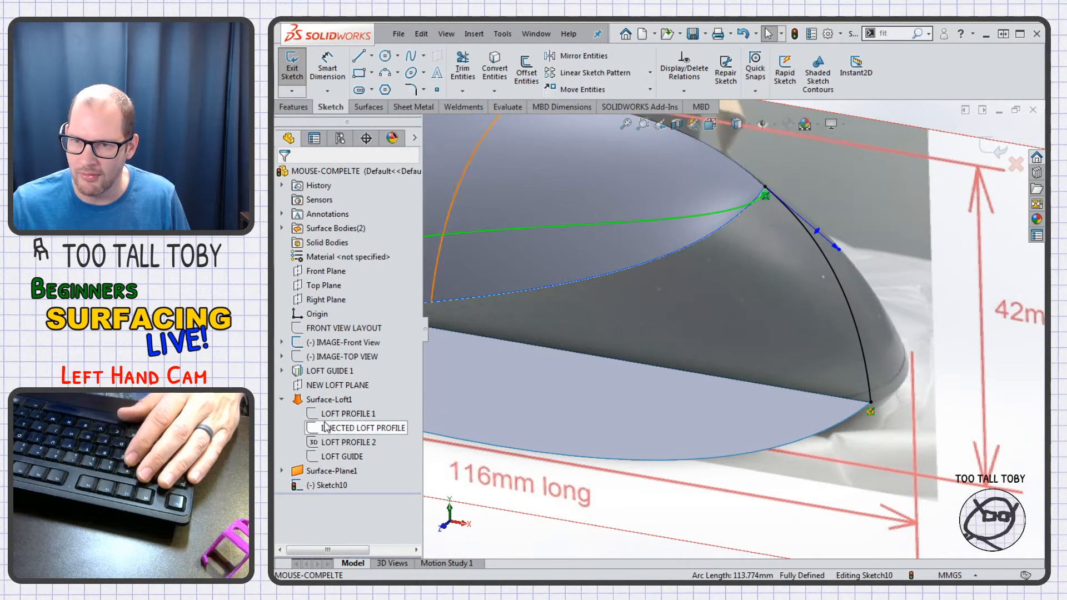
- Show the LOFT GUIDE sketch of the top loft
{"action": "left_click", "coordinate": [342, 442]}
{"action": "left_click", "coordinate": [345, 457]}
{"action": "left_click", "coordinate": [353, 438]}
{"action": "key", "text": "Escape"}
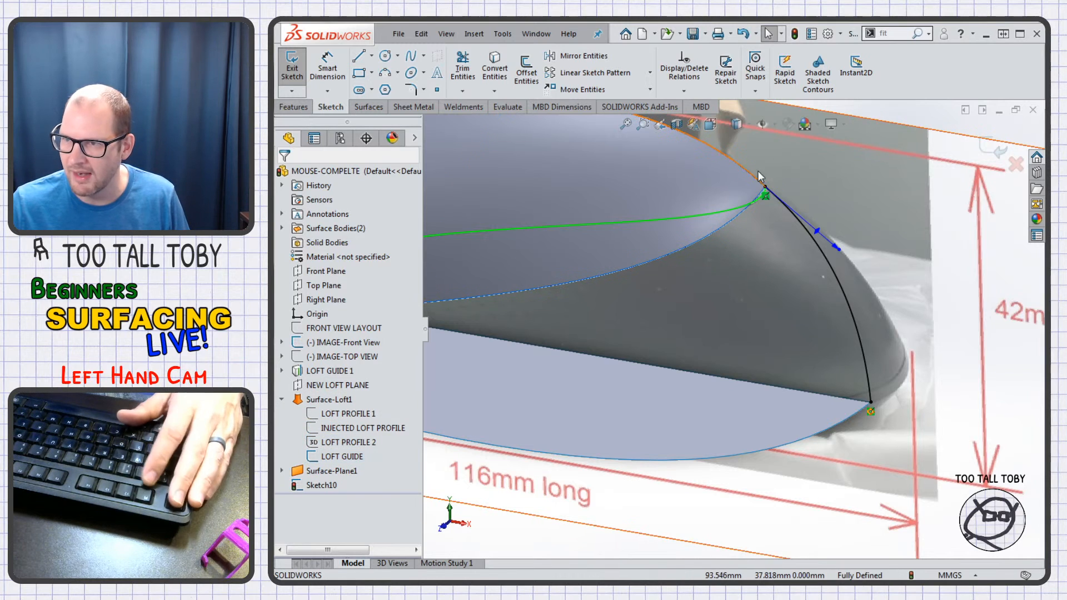
- Add a Tangent relation between the rear spline and the LOFT GUIDE curve, and exit the sketch with the whole model in view
{"action": "left_click", "coordinate": [750, 173]}
{"action": "left_click", "coordinate": [819, 245], "text": "ctrl"}
{"action": "left_click", "coordinate": [856, 170]}
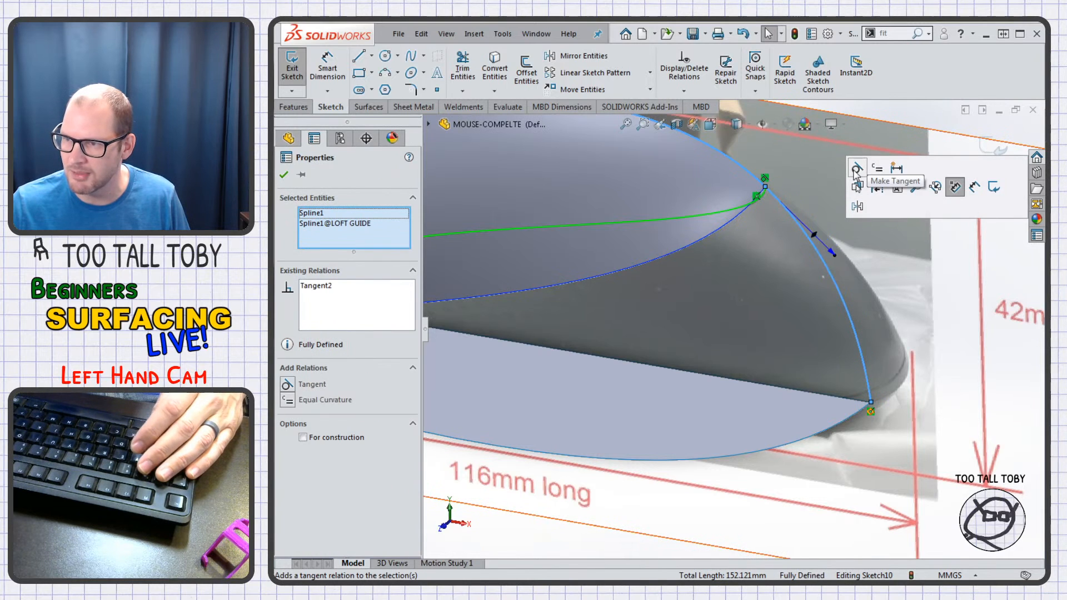
{"action": "key", "text": "Escape"}
{"action": "key", "text": "f"}
{"action": "key", "text": "ctrl+b"}
{"action": "left_click", "coordinate": [670, 478]}
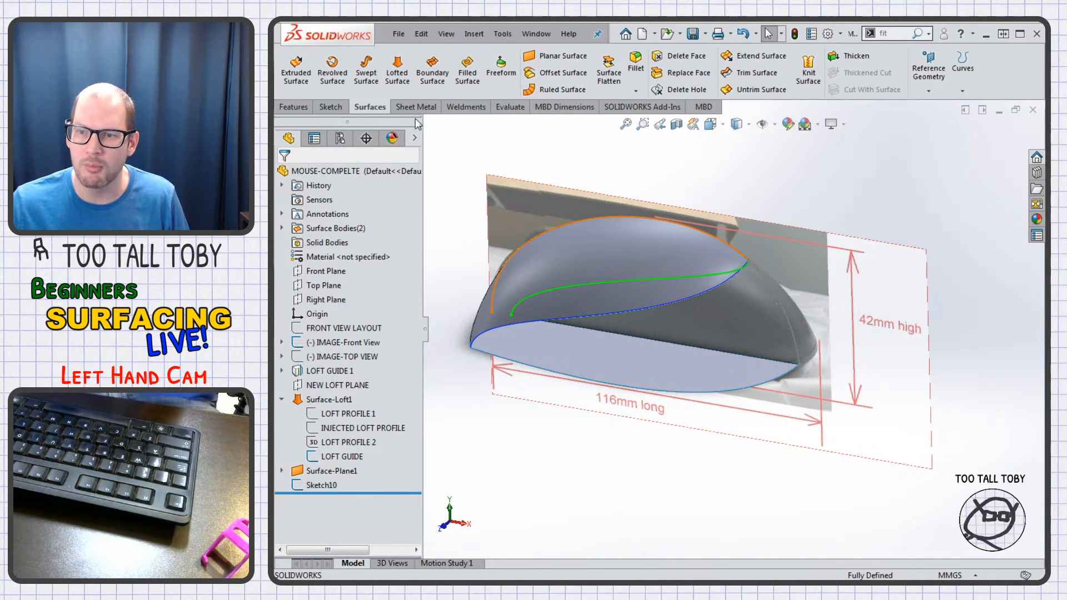
- In a new 3D sketch, place a point and make it coincident with the front outer corner of the loft
{"action": "left_click", "coordinate": [331, 108]}
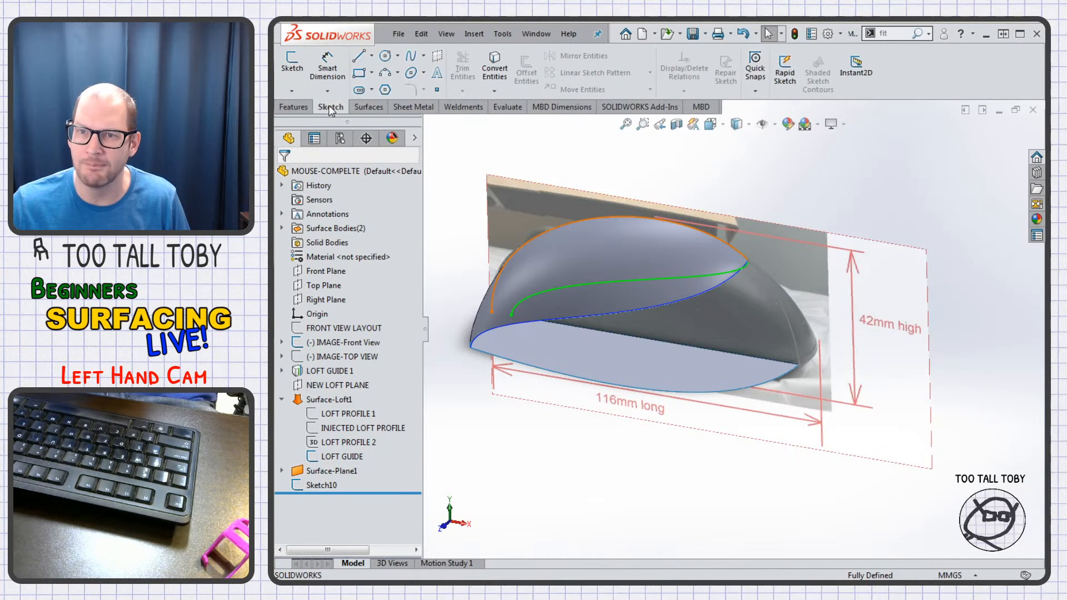
{"action": "left_click", "coordinate": [291, 90]}
{"action": "left_click", "coordinate": [317, 122]}
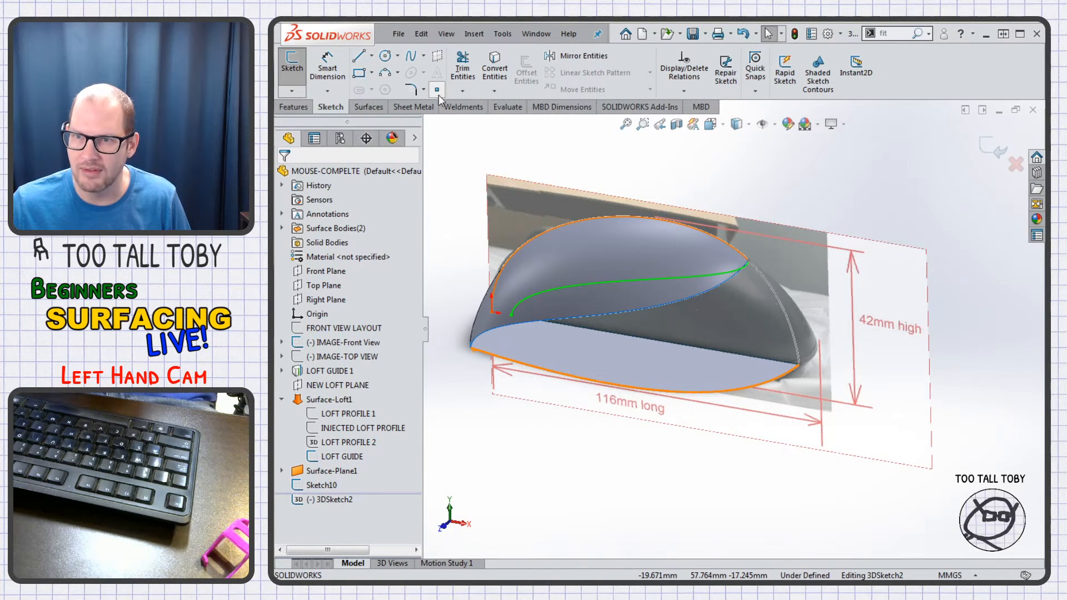
{"action": "left_click", "coordinate": [463, 364]}
{"action": "key", "text": "Escape"}
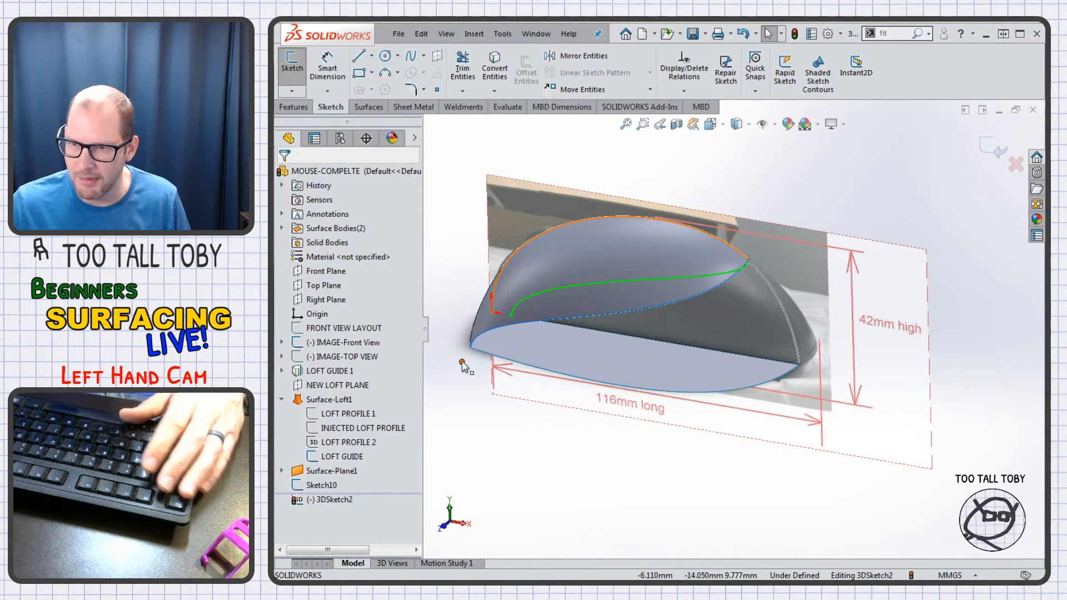
{"action": "left_click", "coordinate": [467, 352]}
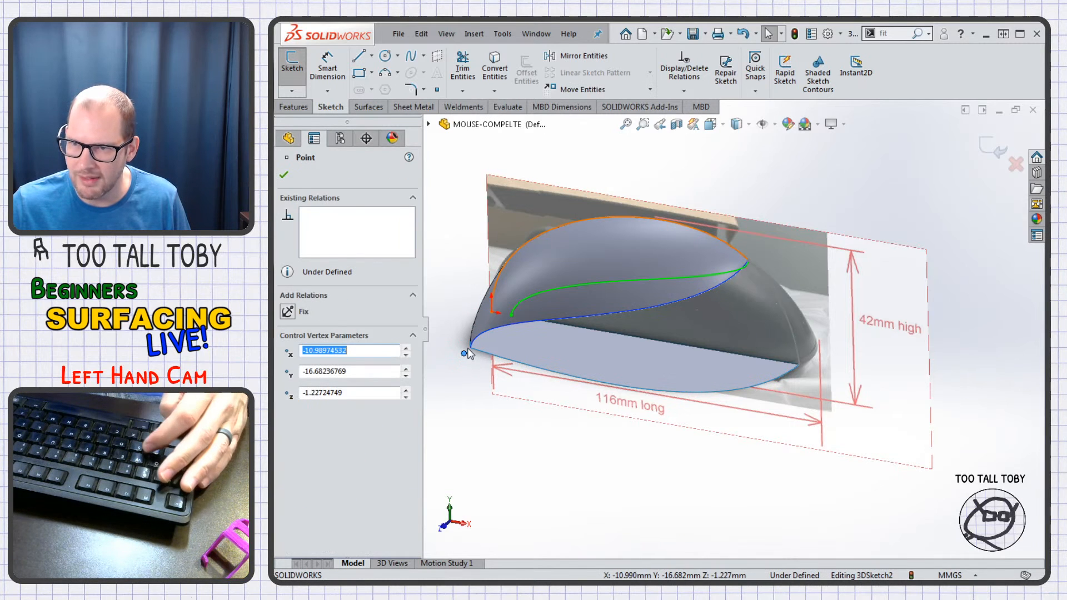
{"action": "left_click", "coordinate": [470, 348], "text": "ctrl"}
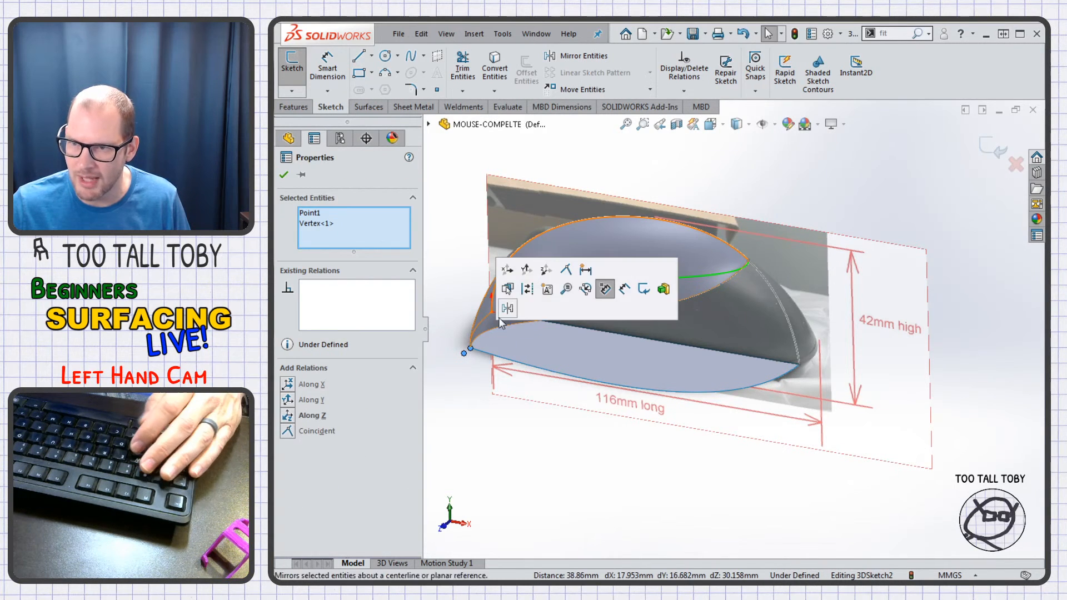
{"action": "left_click", "coordinate": [567, 272]}
{"action": "key", "text": "Escape"}
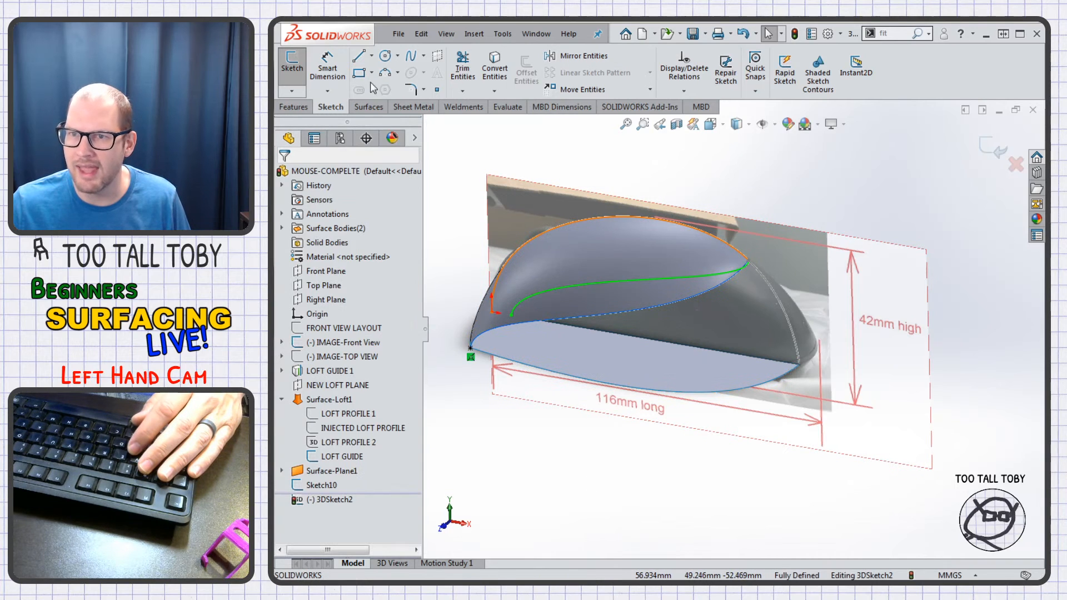
- Loft a surface between the rear spline and the front corner point, using LOFT GUIDE 1 and the planar surface's curved outer edge as guide curves
{"action": "left_click", "coordinate": [369, 107]}
{"action": "left_click", "coordinate": [397, 68]}
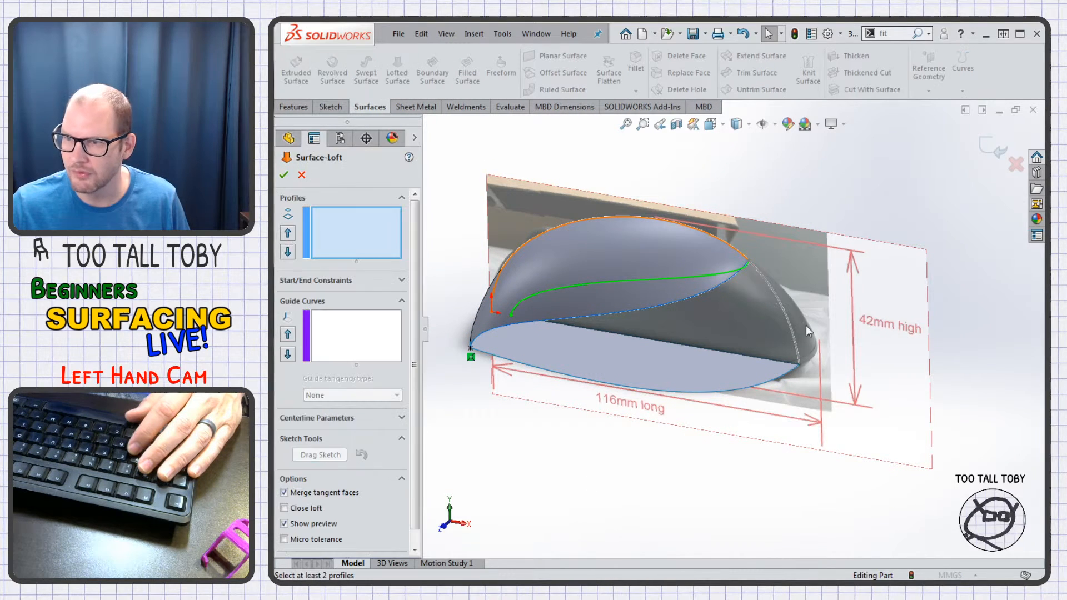
{"action": "left_click", "coordinate": [762, 276]}
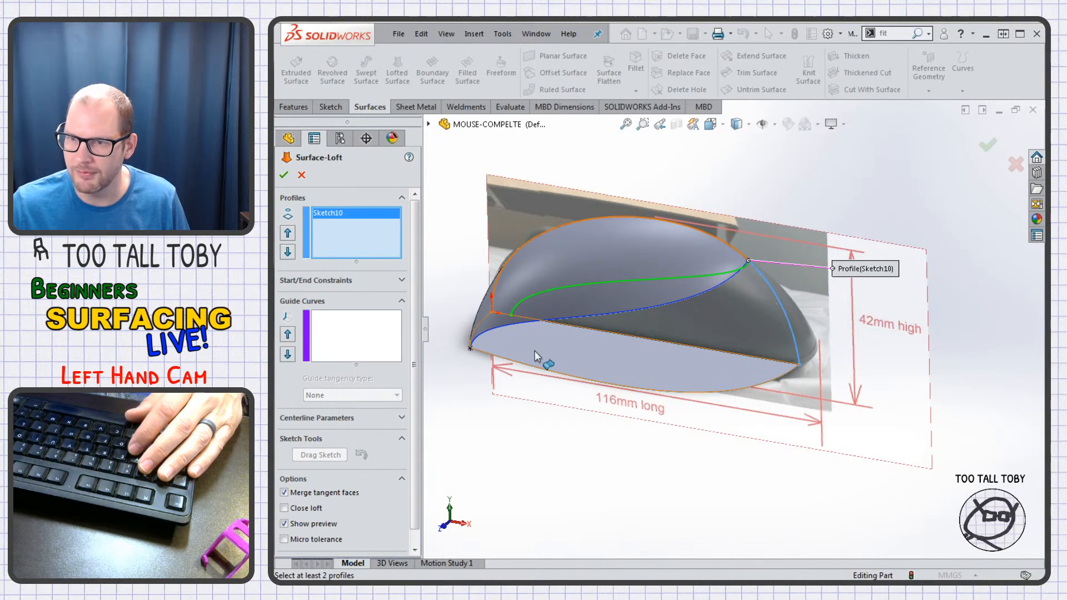
{"action": "left_click", "coordinate": [470, 348]}
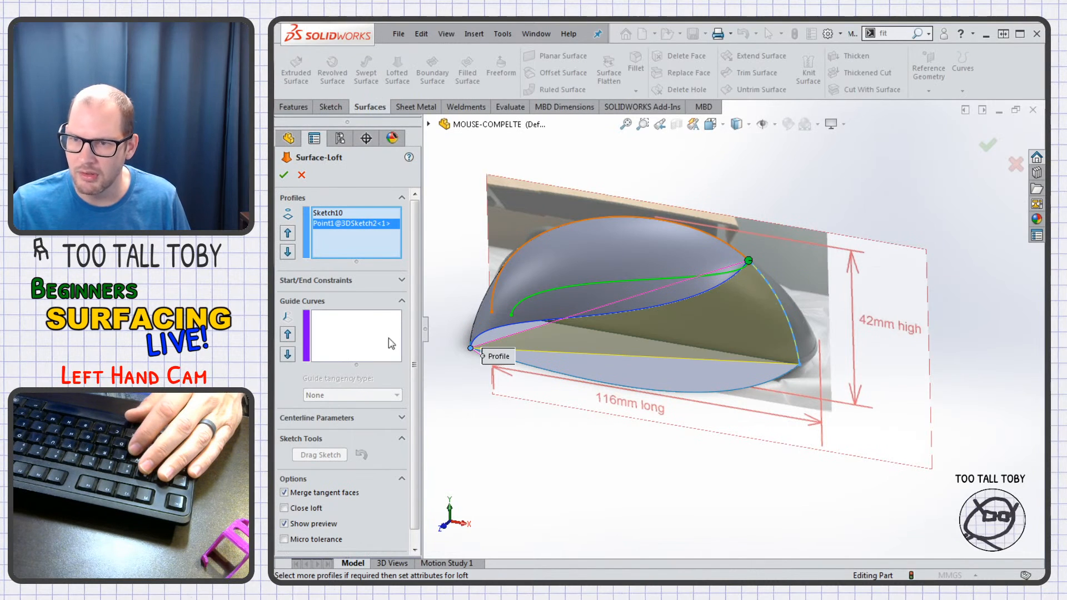
{"action": "left_click", "coordinate": [373, 336]}
{"action": "left_click", "coordinate": [512, 328]}
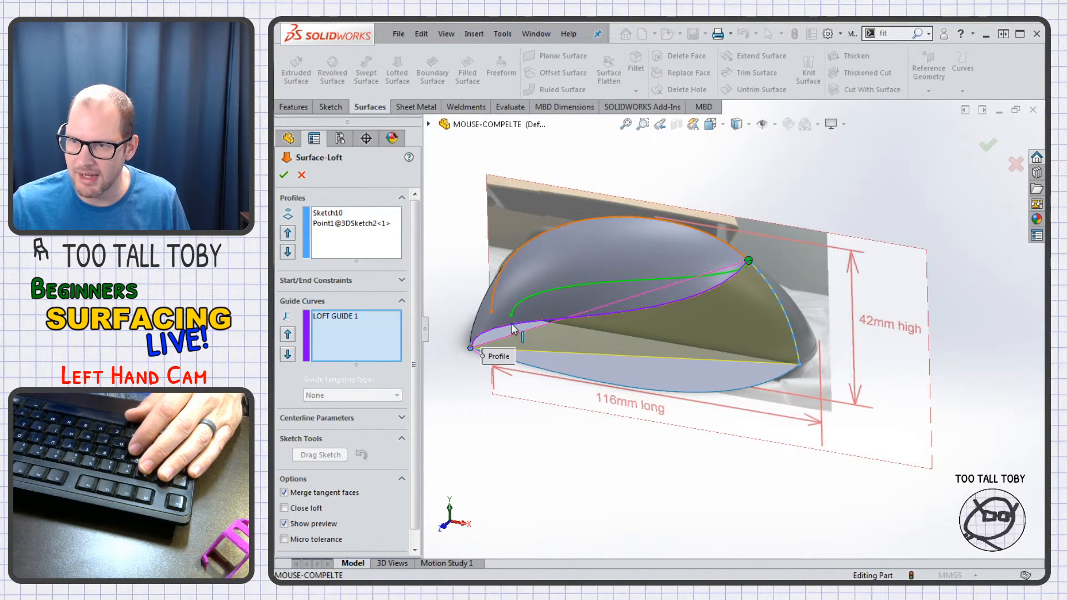
{"action": "left_click", "coordinate": [682, 393]}
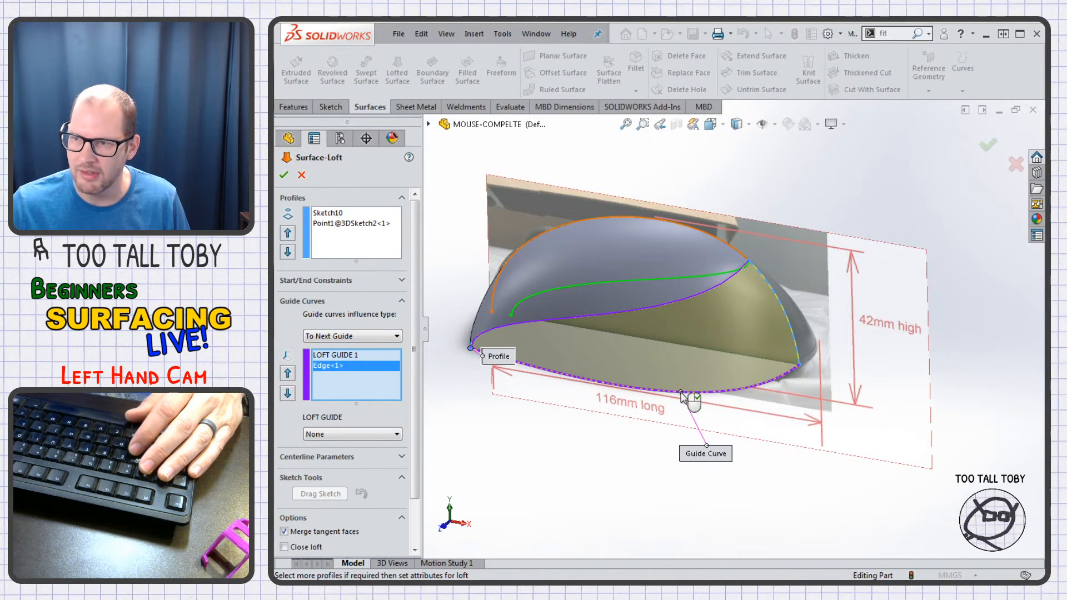
{"action": "right_click", "coordinate": [681, 392]}
{"action": "left_click", "coordinate": [578, 540]}
{"action": "scroll", "coordinate": [639, 496], "scroll_direction": "up", "scroll_amount": 3}
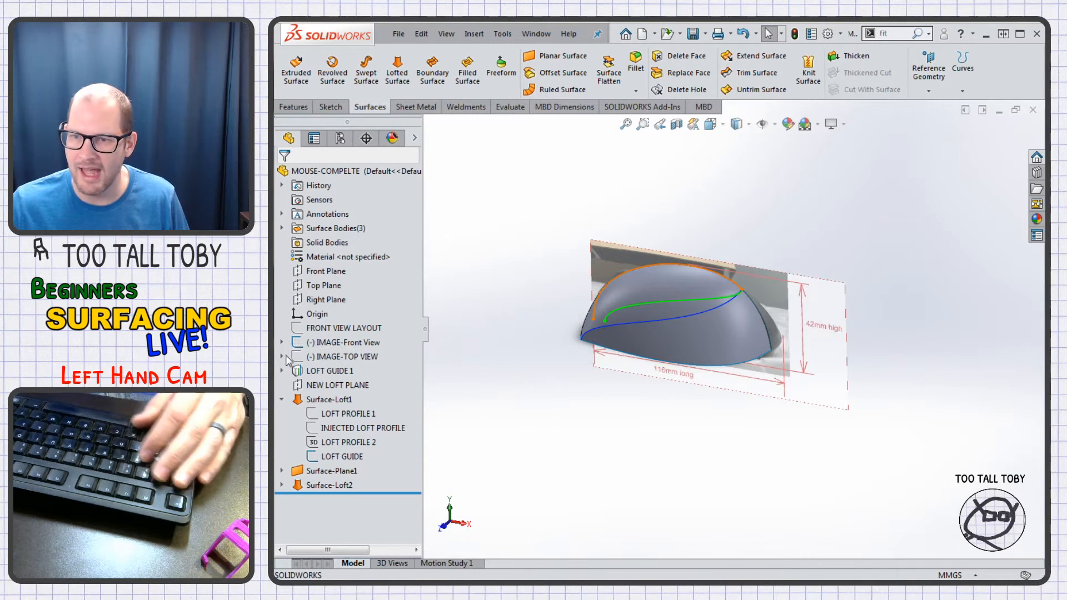
- Hide the IMAGE-Front View sketch
{"action": "left_click", "coordinate": [334, 342]}
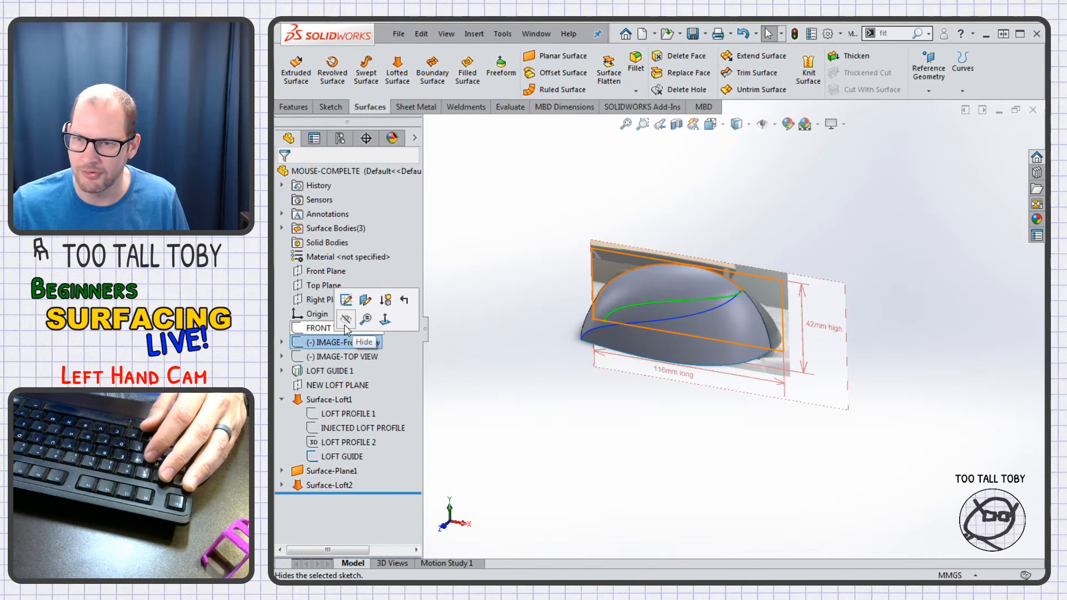
{"action": "left_click", "coordinate": [346, 321]}
- Mirror the planar base, the side loft and the top loft as bodies about the Front Plane
{"action": "mouse_move", "coordinate": [521, 338]}
{"action": "middle_mouse_down"}
{"action": "mouse_move", "coordinate": [451, 373]}
{"action": "mouse_move", "coordinate": [478, 285]}
{"action": "middle_mouse_up"}
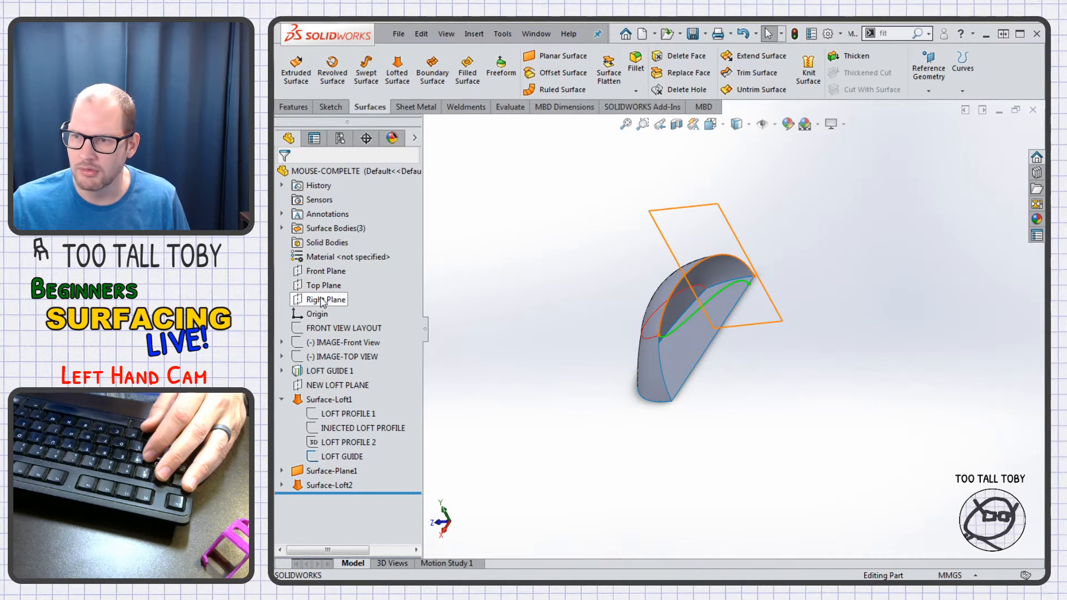
{"action": "left_click", "coordinate": [325, 271]}
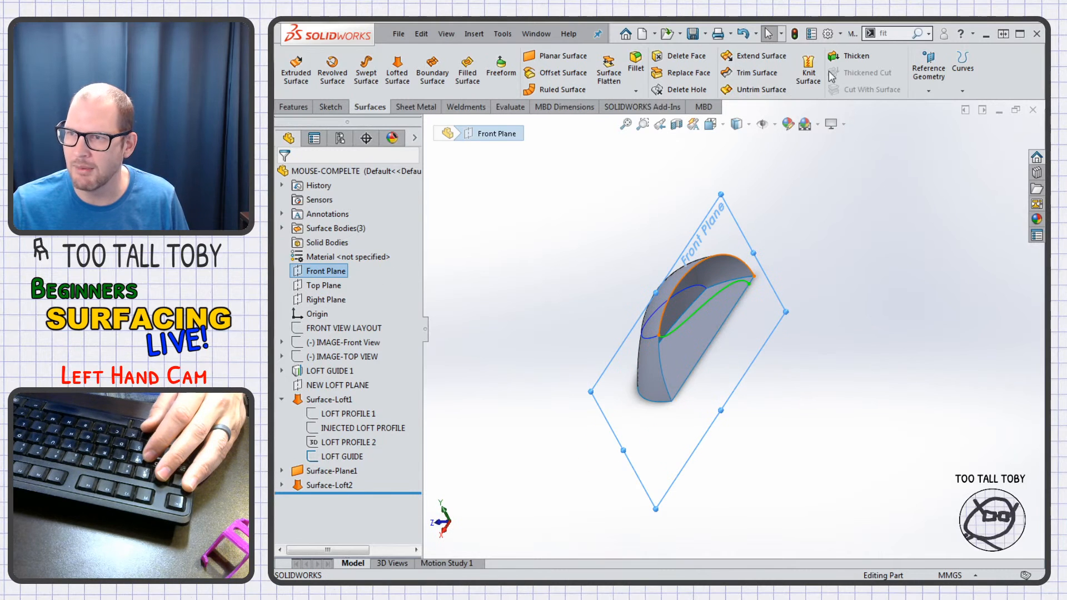
{"action": "scroll", "coordinate": [673, 103], "scroll_direction": "up", "scroll_amount": 2}
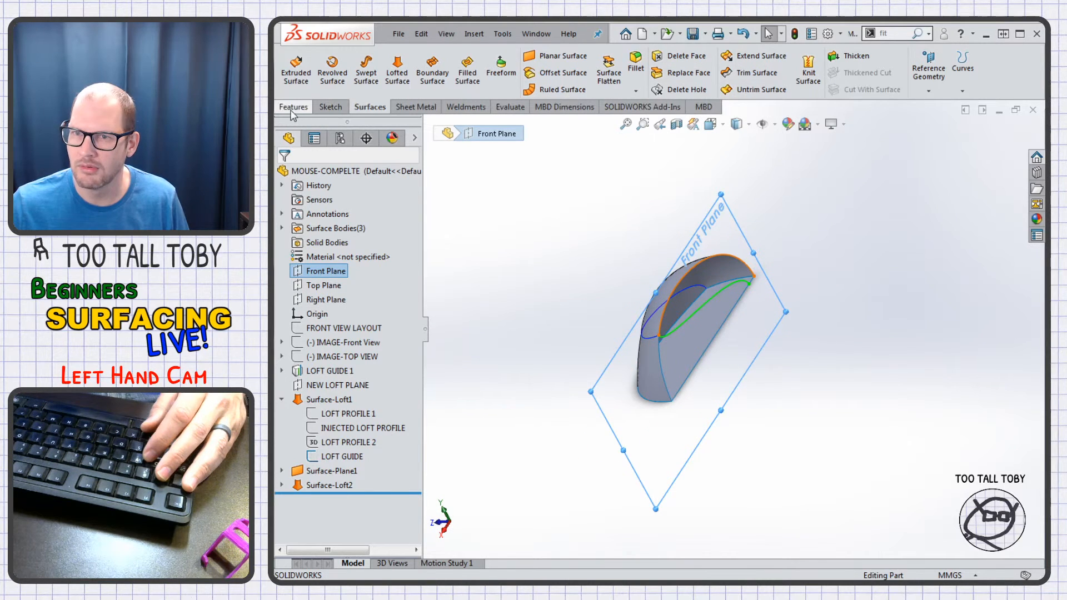
{"action": "left_click", "coordinate": [749, 90]}
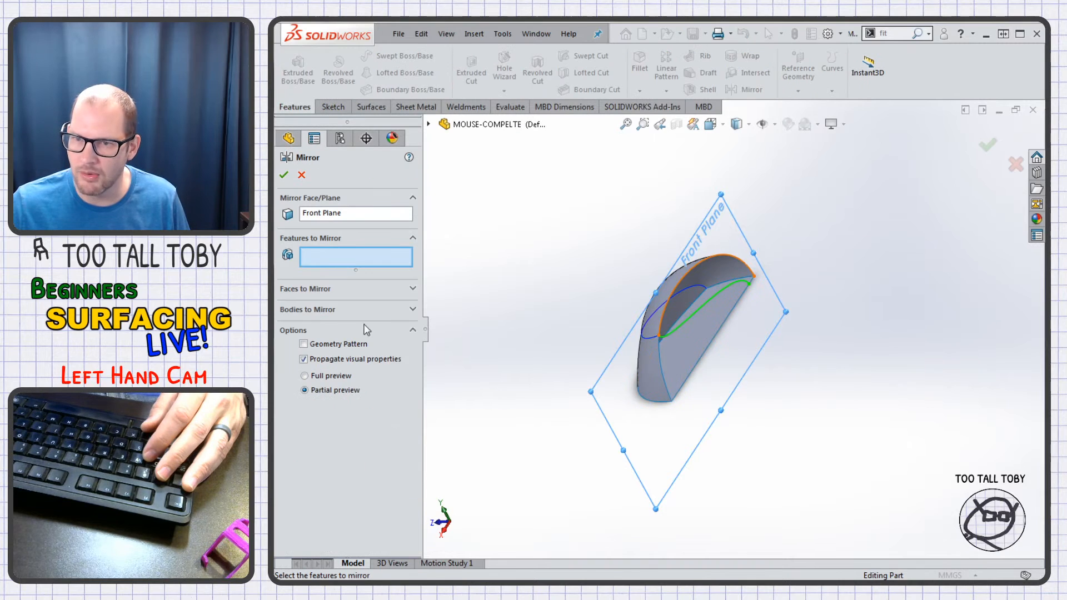
{"action": "left_click", "coordinate": [330, 309]}
{"action": "left_click", "coordinate": [699, 358]}
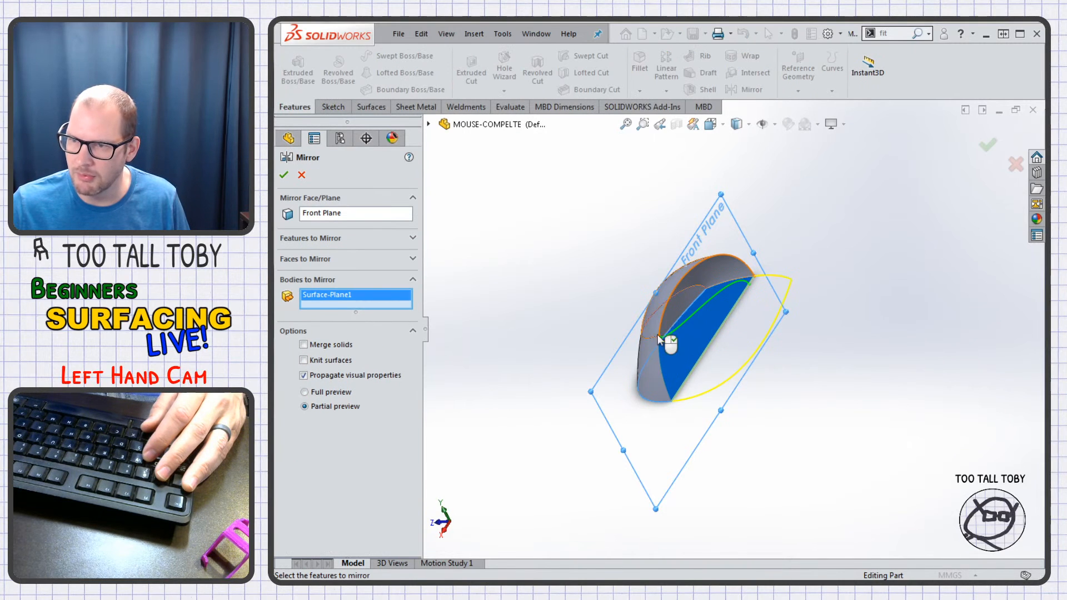
{"action": "left_click", "coordinate": [655, 359]}
{"action": "left_click", "coordinate": [653, 325]}
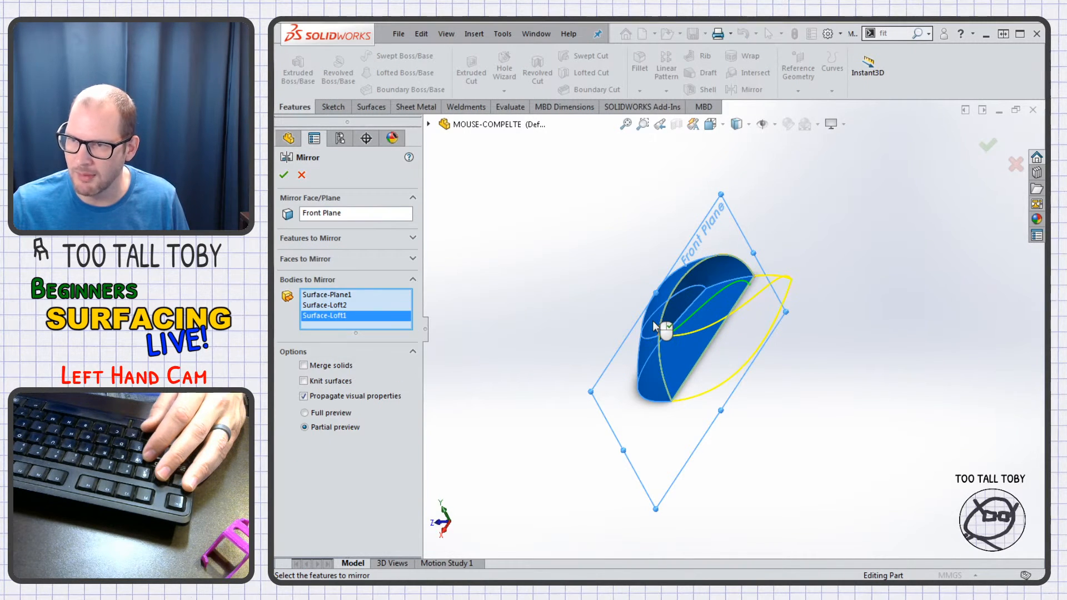
{"action": "right_click", "coordinate": [653, 321]}
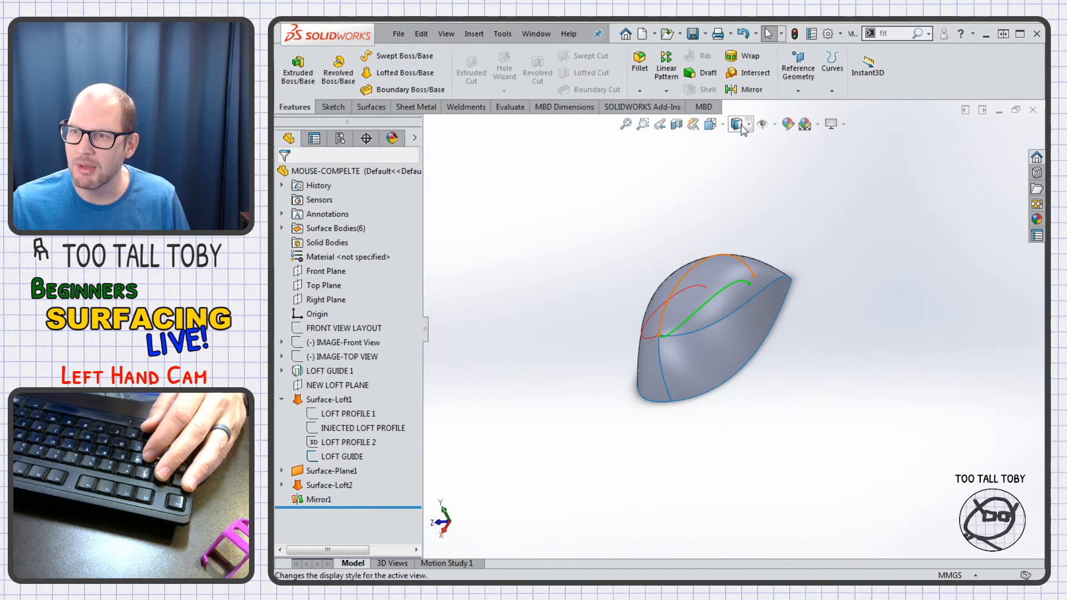
- Hide the LOFT GUIDE sketch and the remaining guide spline on the mouse's centre plane
{"action": "middle_click_drag", "start_coordinate": [710, 407], "coordinate": [724, 293]}
{"action": "scroll", "coordinate": [776, 298], "scroll_direction": "down", "scroll_amount": 2}
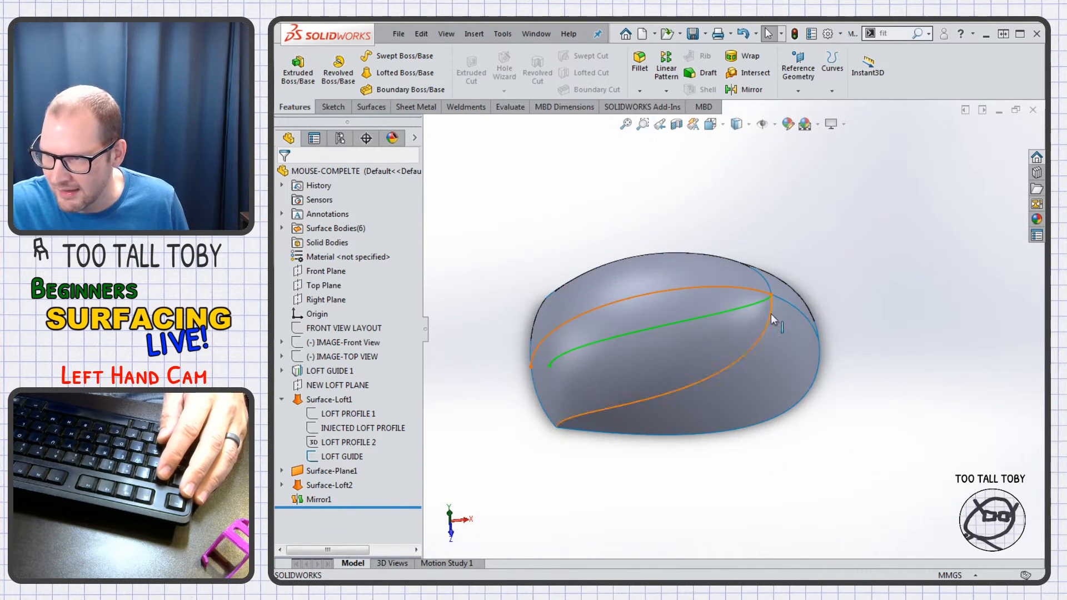
{"action": "key", "text": "ctrl+1"}
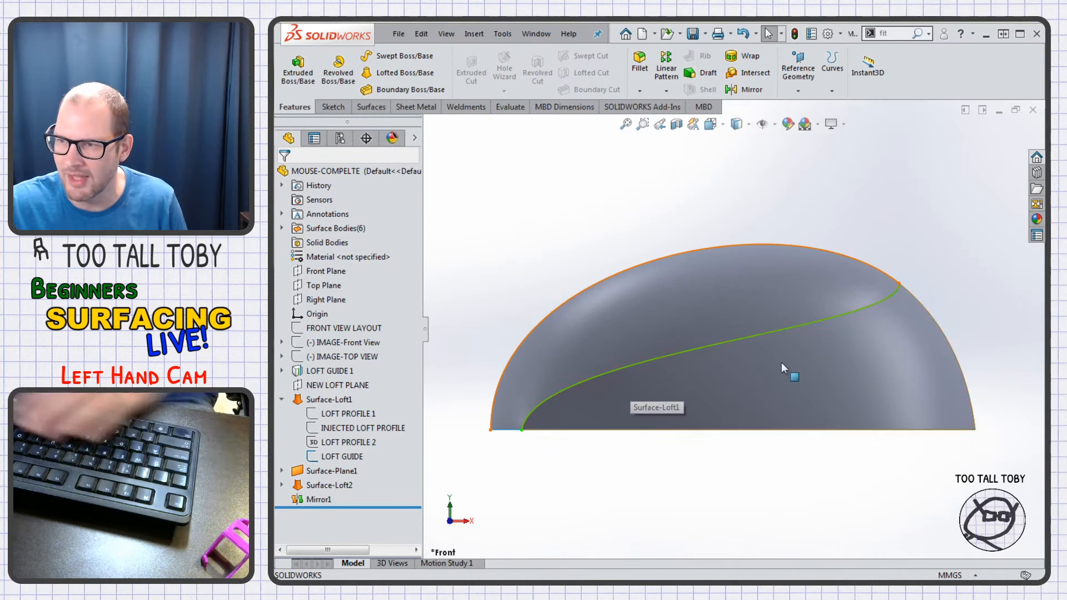
{"action": "key", "text": "ctrl+5"}
{"action": "left_click", "coordinate": [868, 336]}
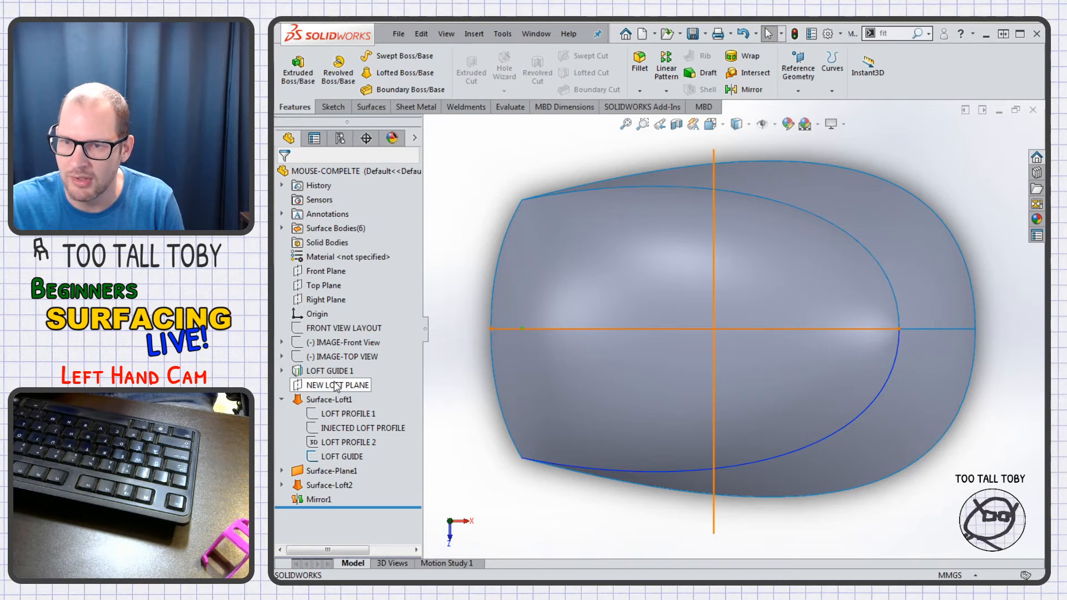
{"action": "left_click", "coordinate": [342, 457]}
{"action": "left_click", "coordinate": [343, 437]}
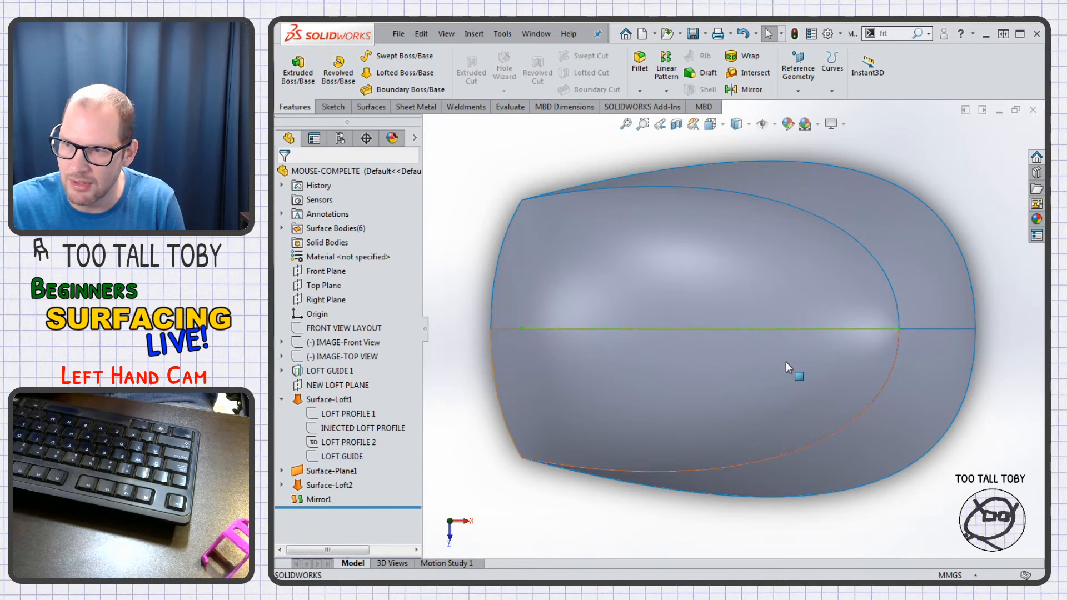
{"action": "left_click", "coordinate": [588, 328]}
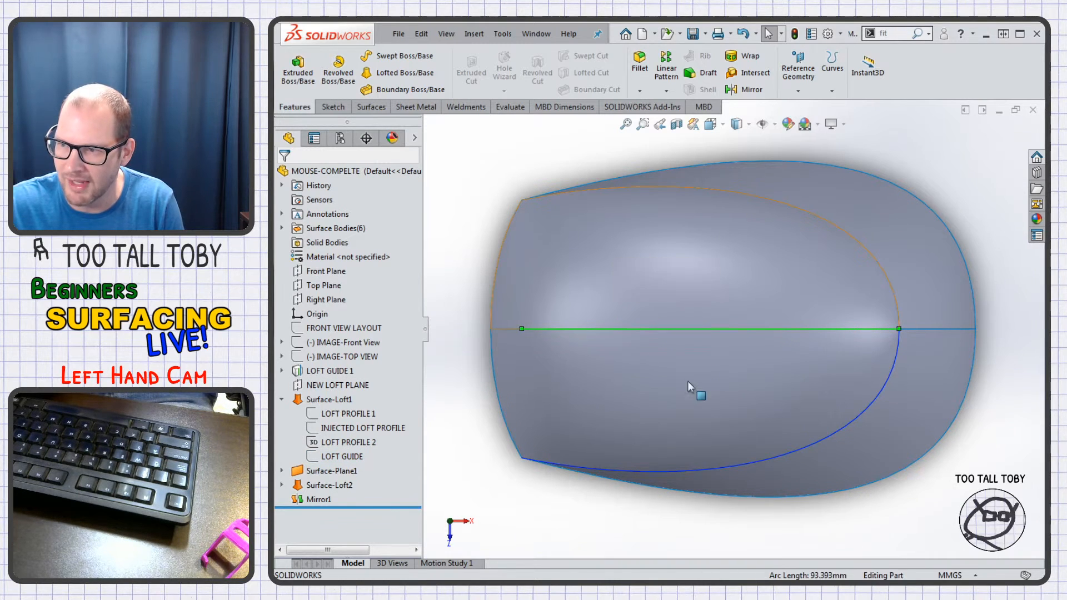
{"action": "scroll", "coordinate": [773, 393], "scroll_direction": "up", "scroll_amount": 4}
{"action": "middle_click_drag", "start_coordinate": [620, 465], "coordinate": [706, 334]}
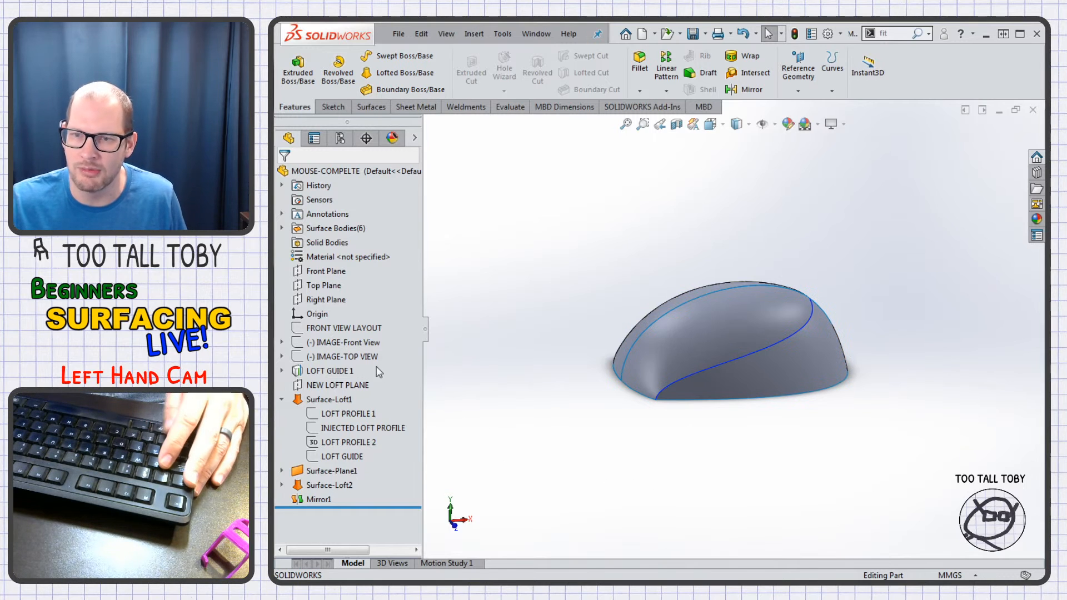
- On the Top Plane, sketch a narrow center rectangle along the mouse's centreline, extending past both ends of the body
{"action": "key", "text": "ctrl+5"}
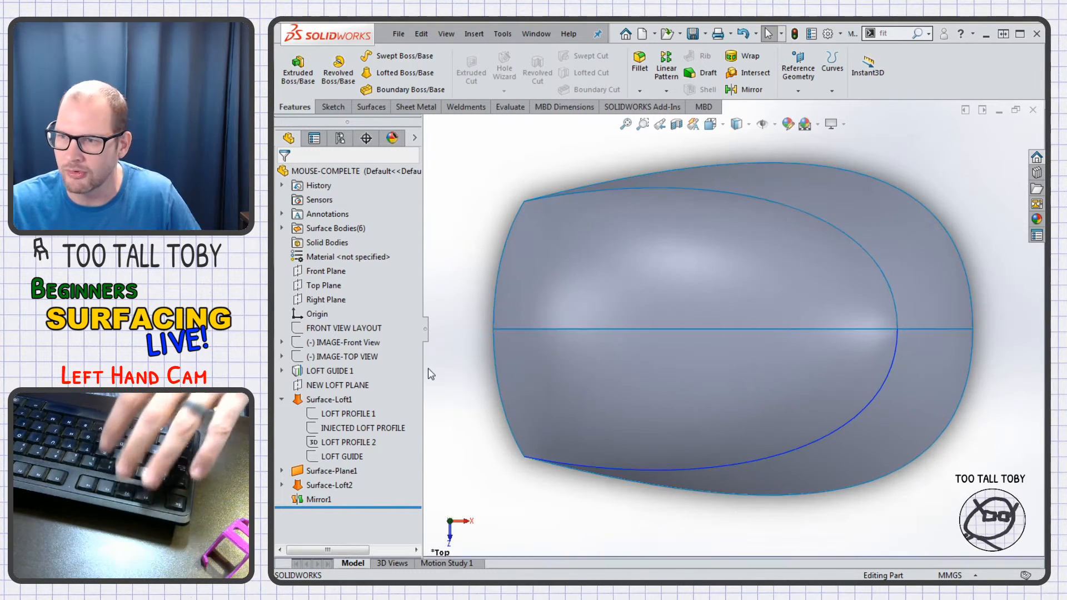
{"action": "left_click", "coordinate": [334, 286]}
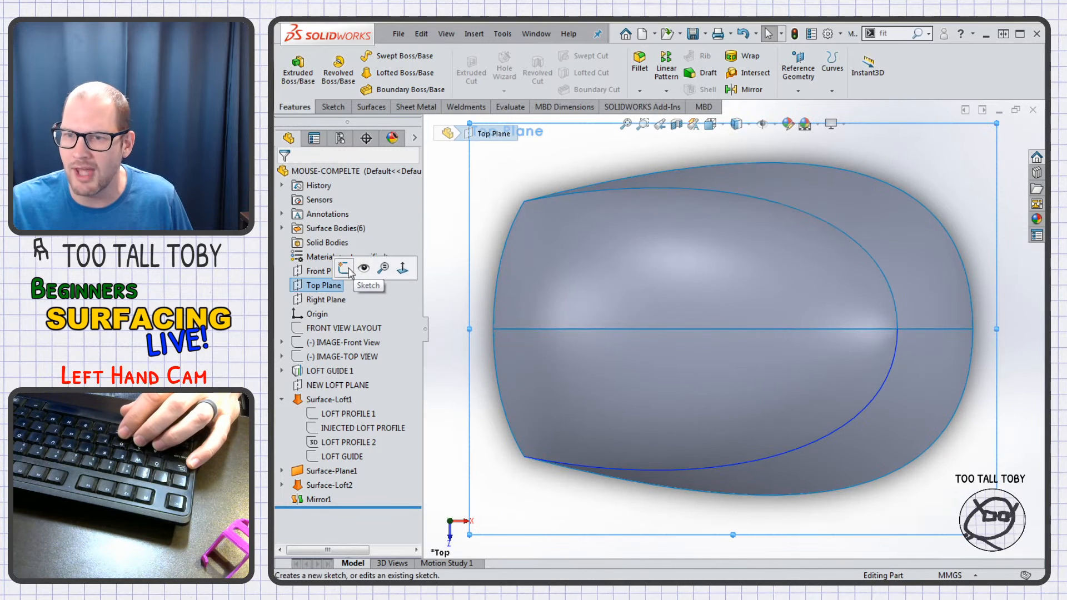
{"action": "left_click", "coordinate": [373, 266]}
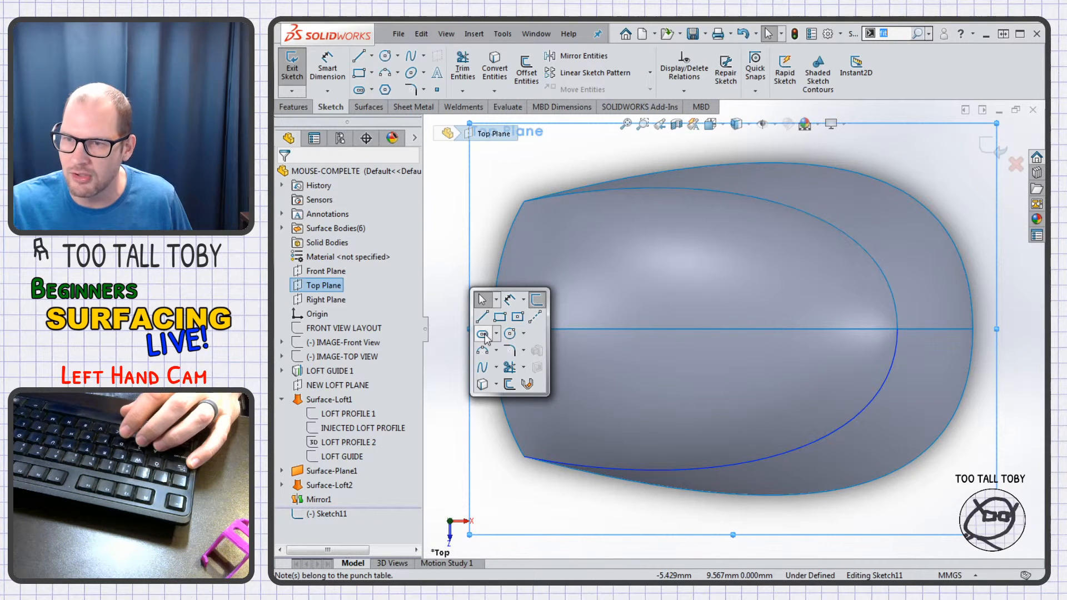
{"action": "left_click", "coordinate": [500, 318]}
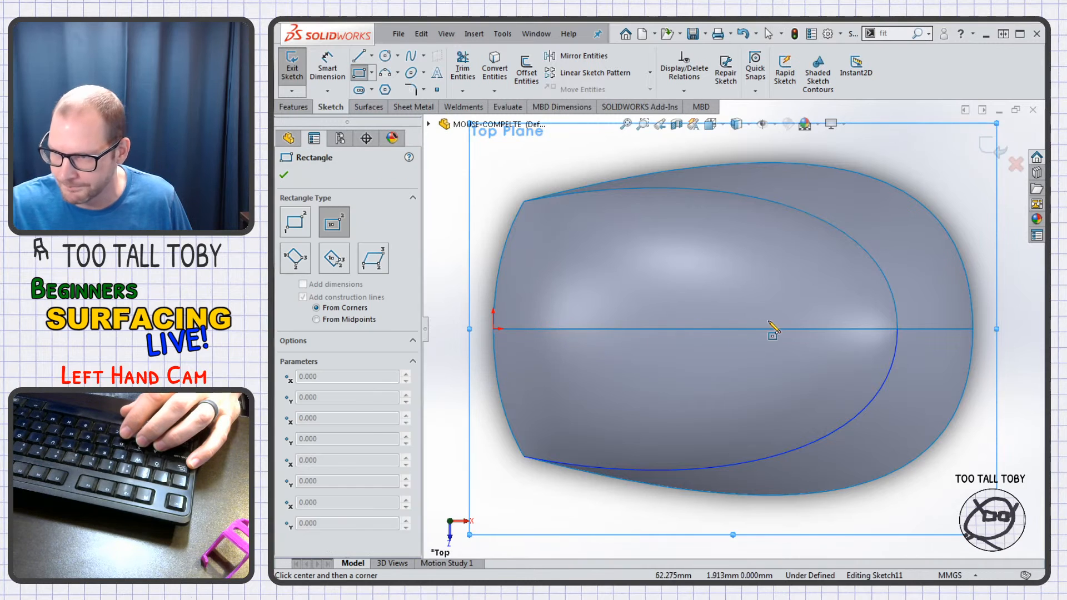
{"action": "left_click", "coordinate": [745, 329]}
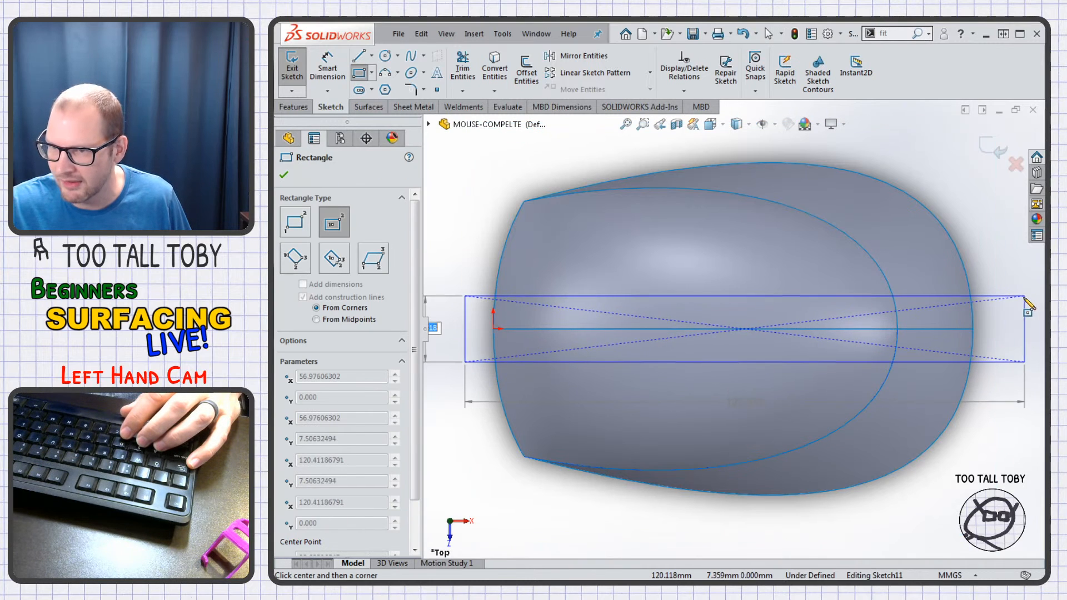
{"action": "left_click", "coordinate": [1023, 300]}
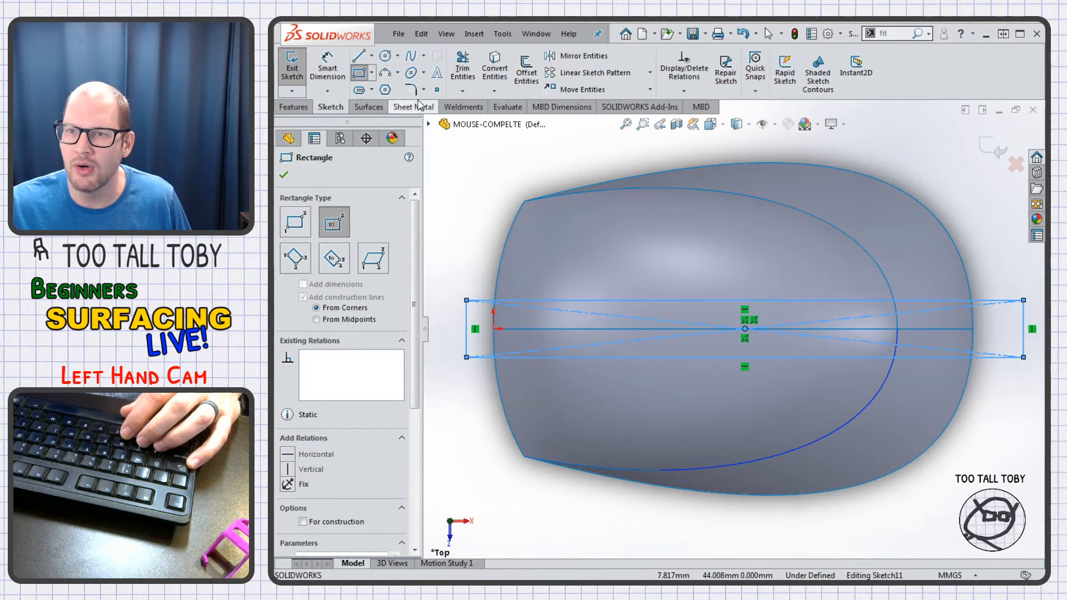
- Trim the top and side surfaces with the rectangle sketch, removing the four central strip pieces on both halves
{"action": "left_click", "coordinate": [368, 107]}
{"action": "left_click", "coordinate": [752, 76]}
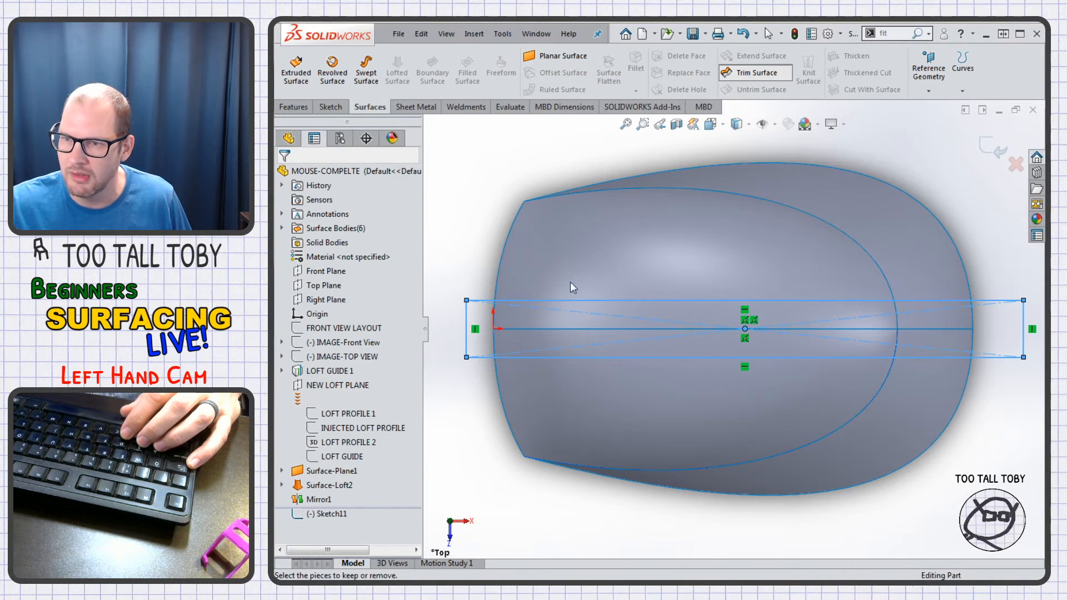
{"action": "left_click", "coordinate": [582, 321]}
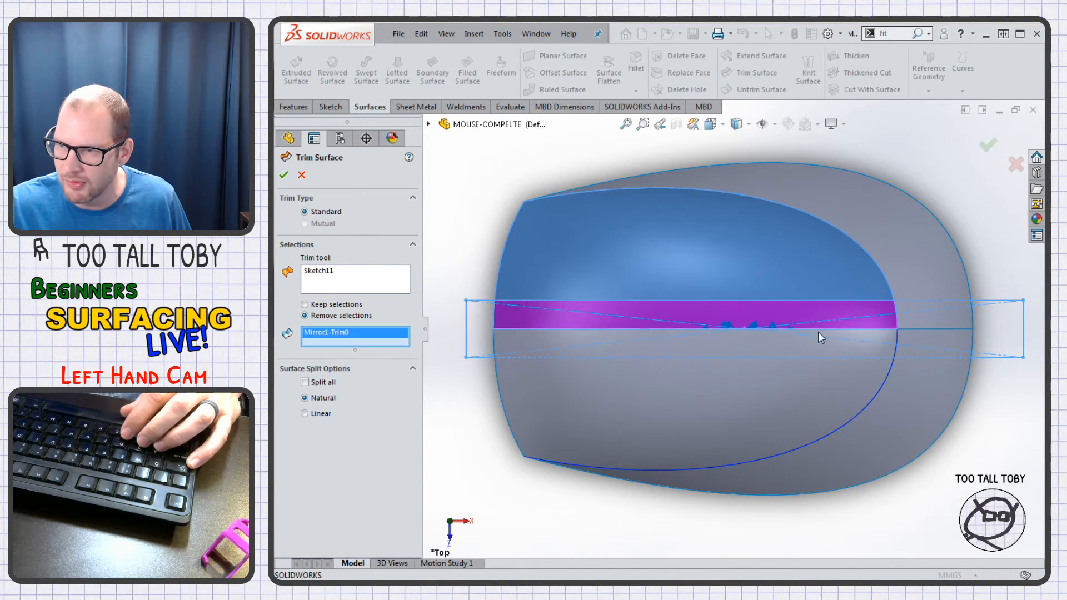
{"action": "left_click", "coordinate": [892, 337]}
{"action": "left_click", "coordinate": [906, 342]}
{"action": "left_click", "coordinate": [920, 321]}
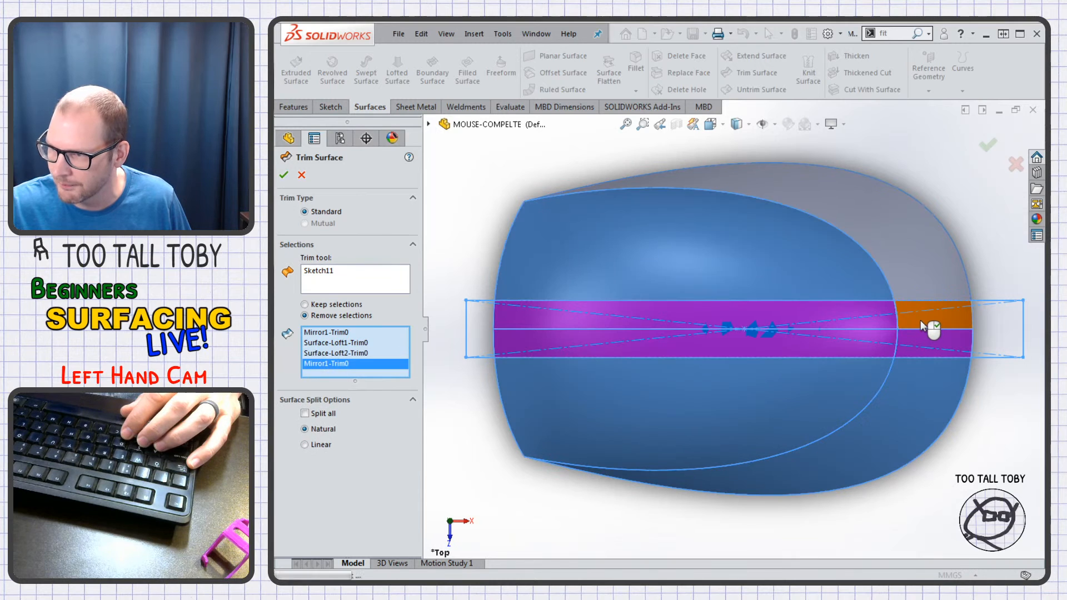
{"action": "right_click", "coordinate": [922, 319]}
{"action": "middle_click_drag", "start_coordinate": [799, 414], "coordinate": [763, 327]}
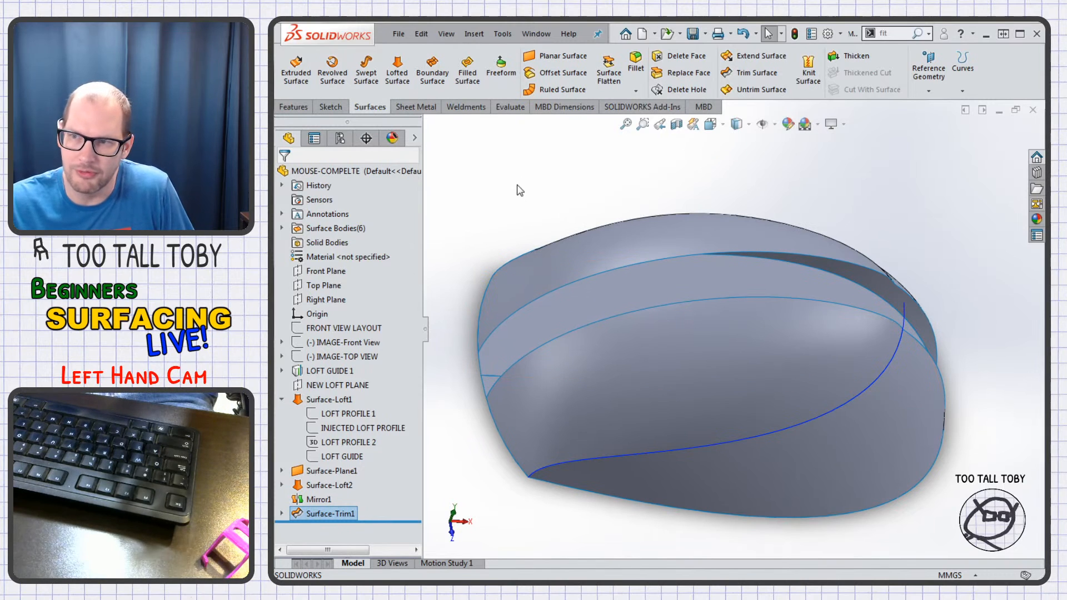
{"action": "left_click", "coordinate": [467, 71]}
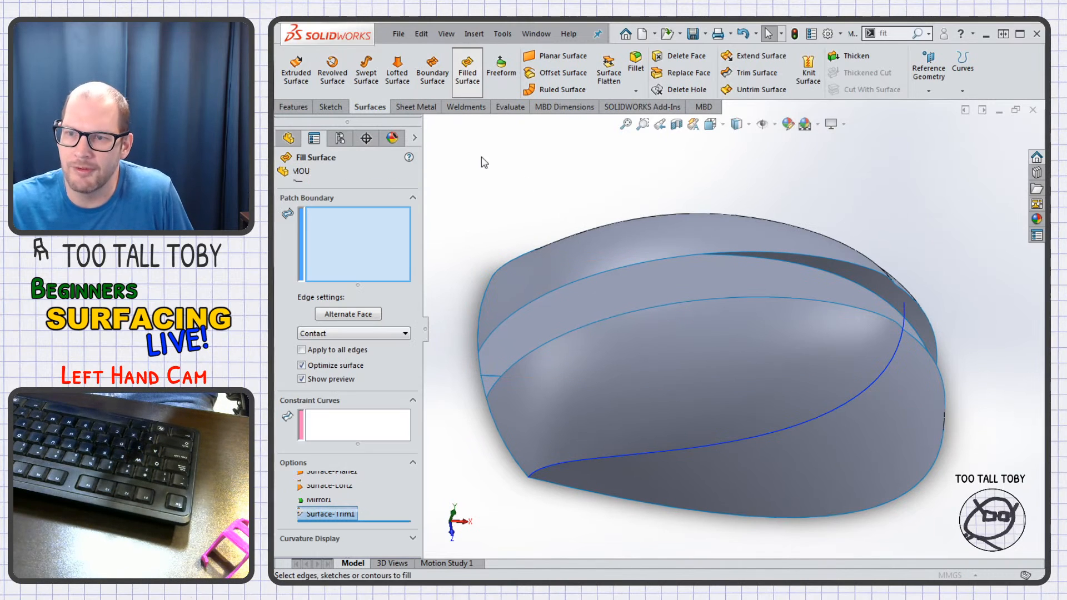
{"action": "left_click", "coordinate": [483, 342]}
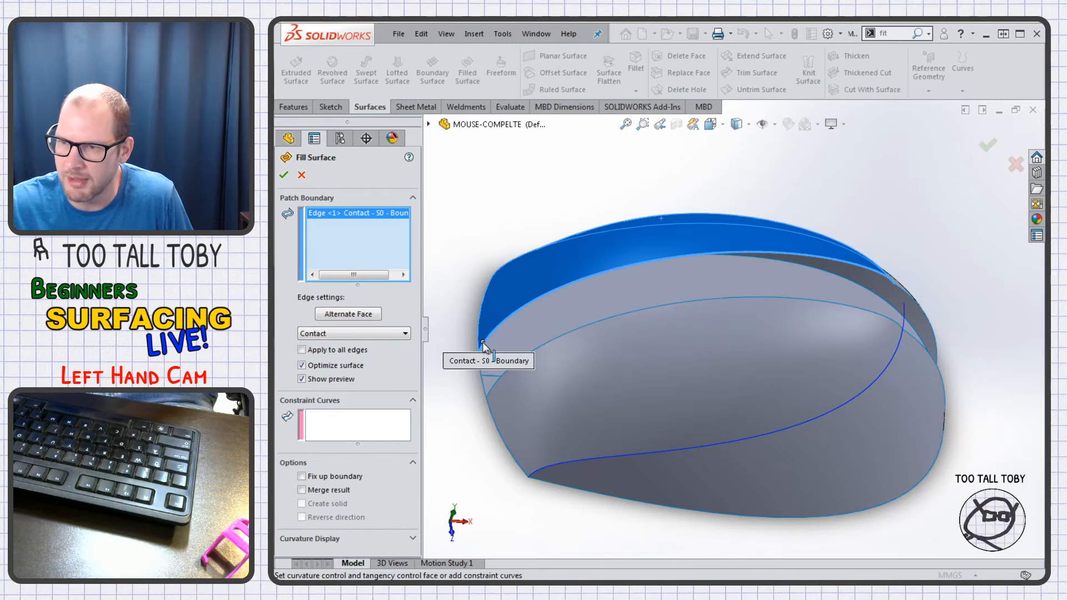
{"action": "left_click", "coordinate": [500, 380]}
{"action": "left_click", "coordinate": [905, 299]}
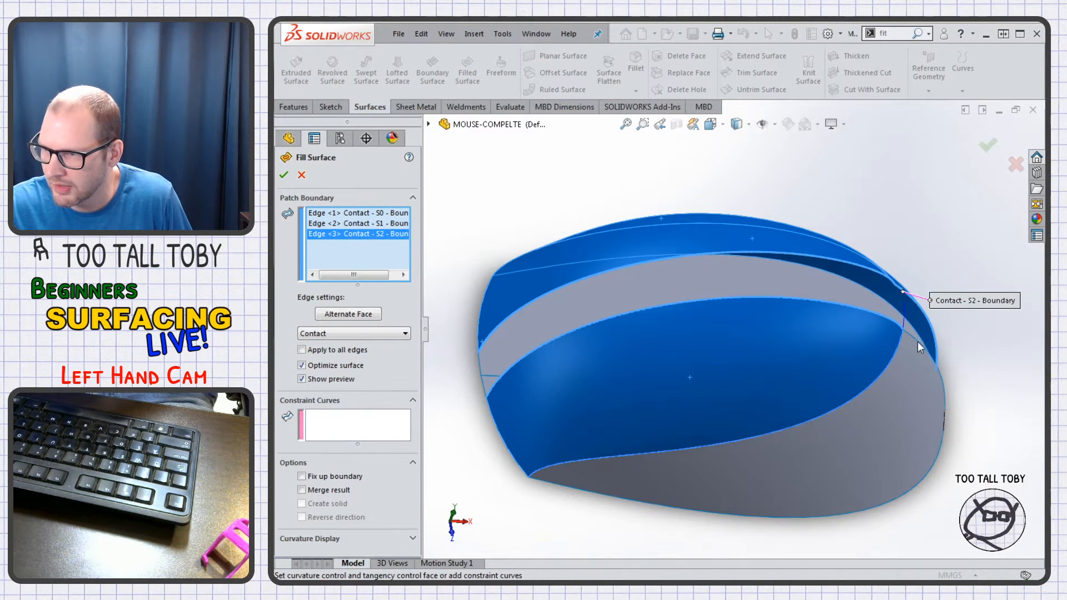
{"action": "left_click", "coordinate": [915, 343]}
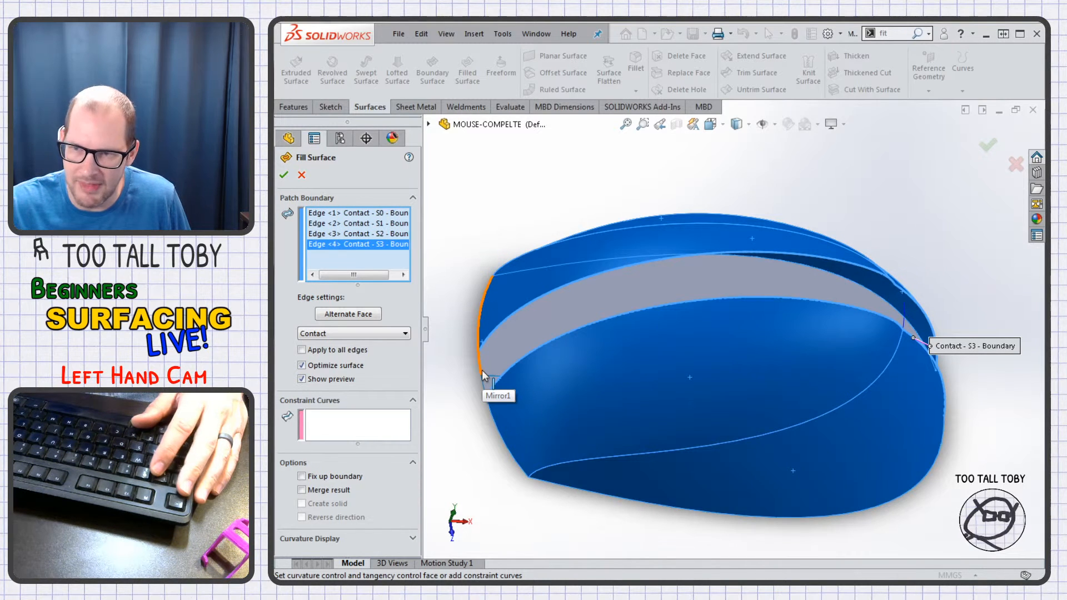
{"action": "key", "text": "Return"}
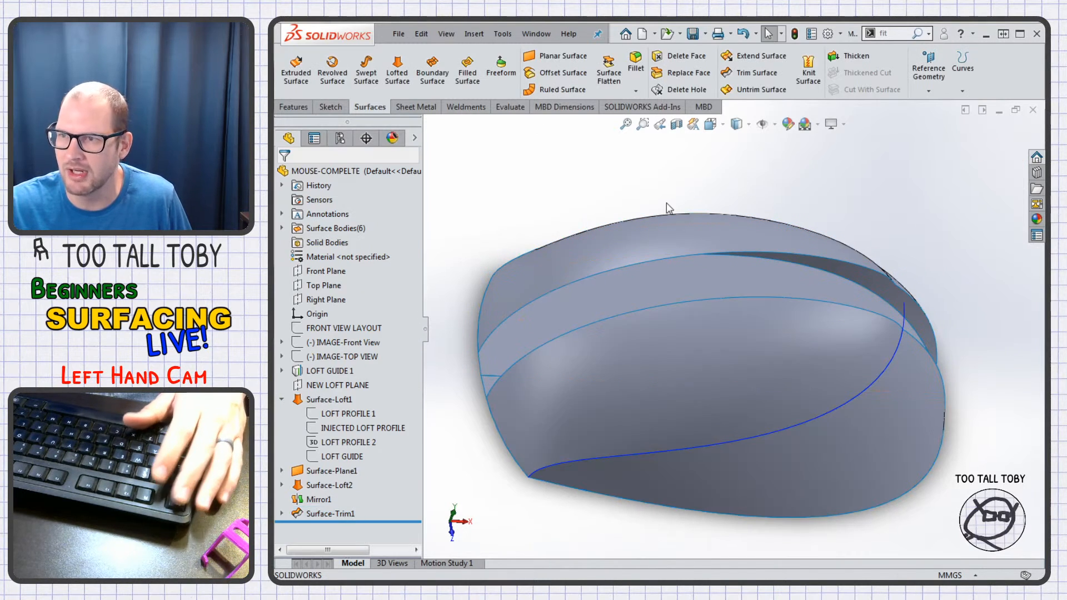
- Knit the trimmed top and side surfaces and both planar base halves into one surface, with a 0.100 mm knitting tolerance
{"action": "left_click", "coordinate": [809, 69]}
{"action": "left_click", "coordinate": [529, 305]}
{"action": "left_click", "coordinate": [496, 376]}
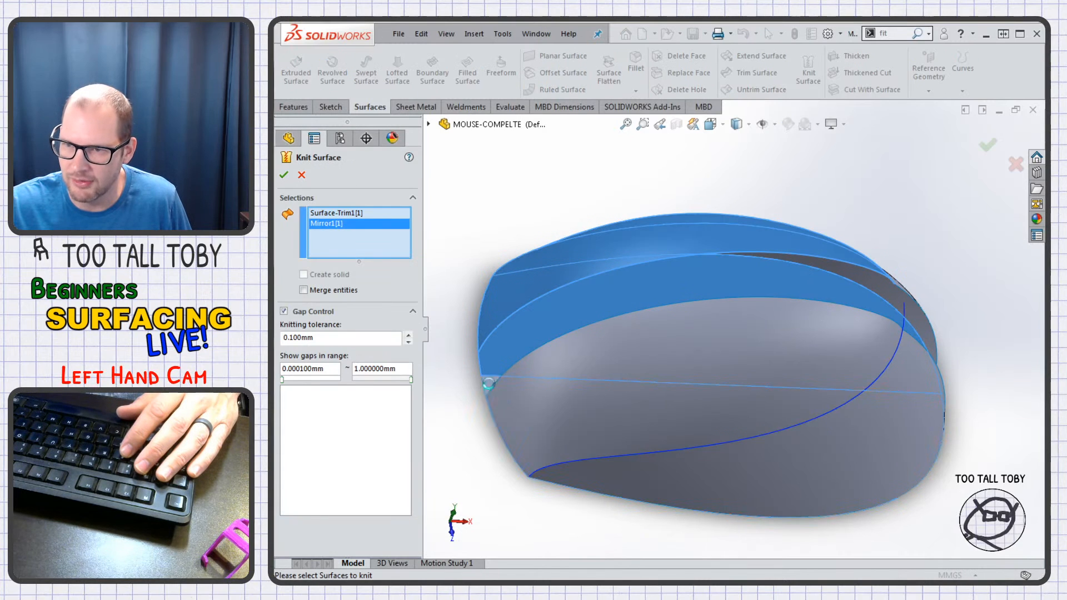
{"action": "left_click", "coordinate": [489, 383]}
{"action": "left_click", "coordinate": [693, 462]}
{"action": "left_click", "coordinate": [882, 329]}
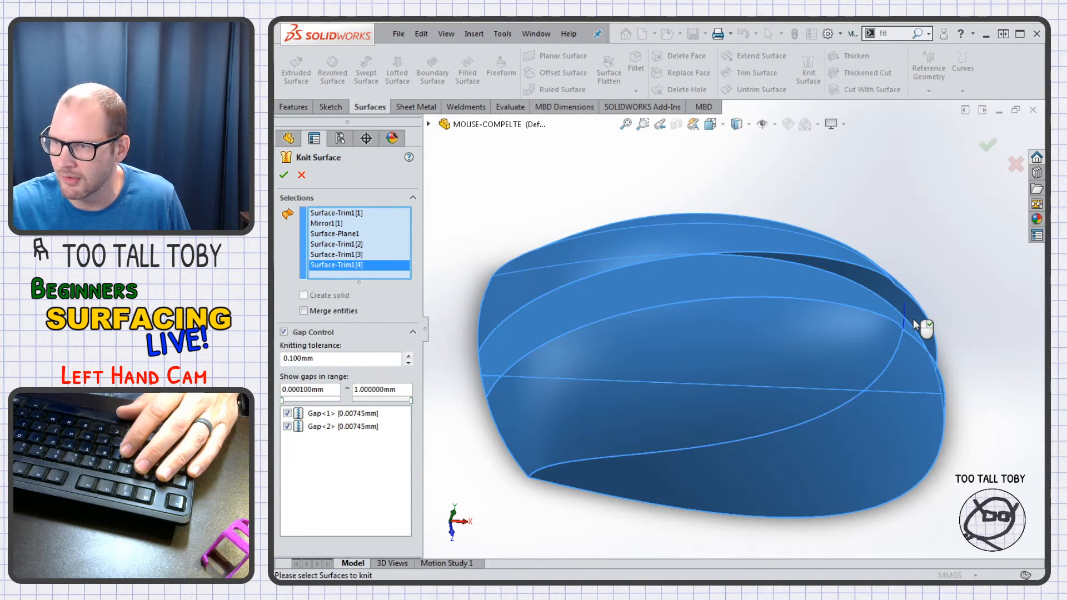
{"action": "key", "text": "Return"}
- Start a Filled Surface and select the complete open loop around the mouse's central gap as its patch boundary
{"action": "left_click", "coordinate": [456, 224]}
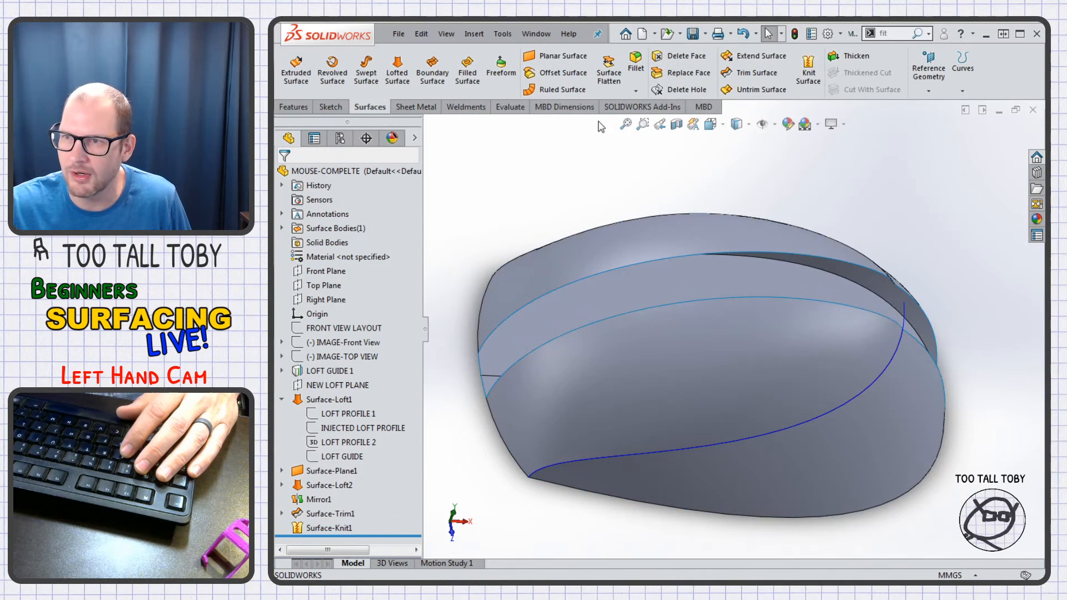
{"action": "right_click", "coordinate": [525, 305]}
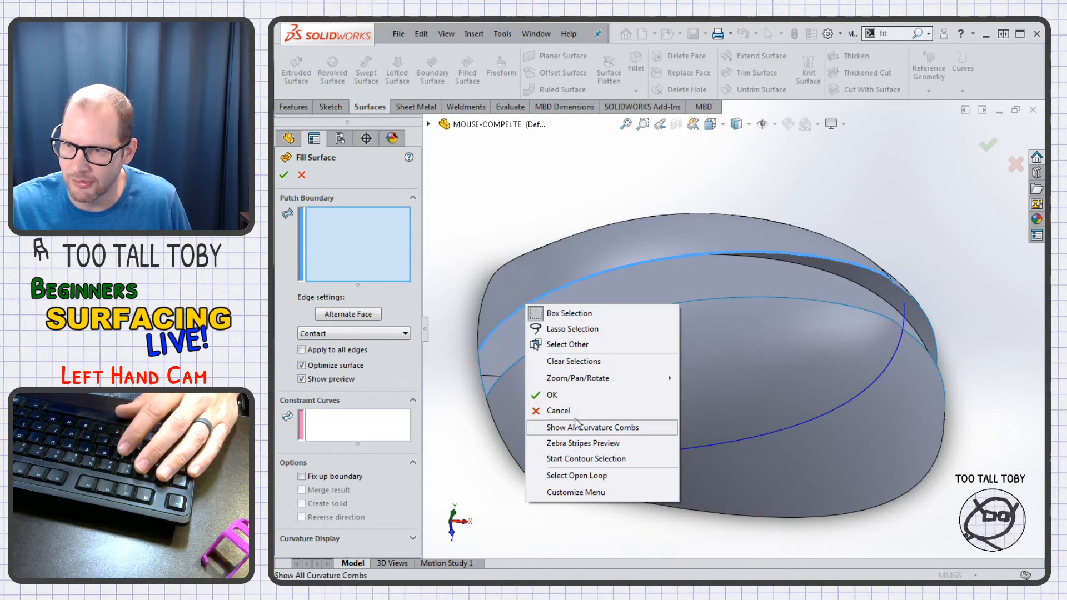
{"action": "left_click", "coordinate": [577, 476]}
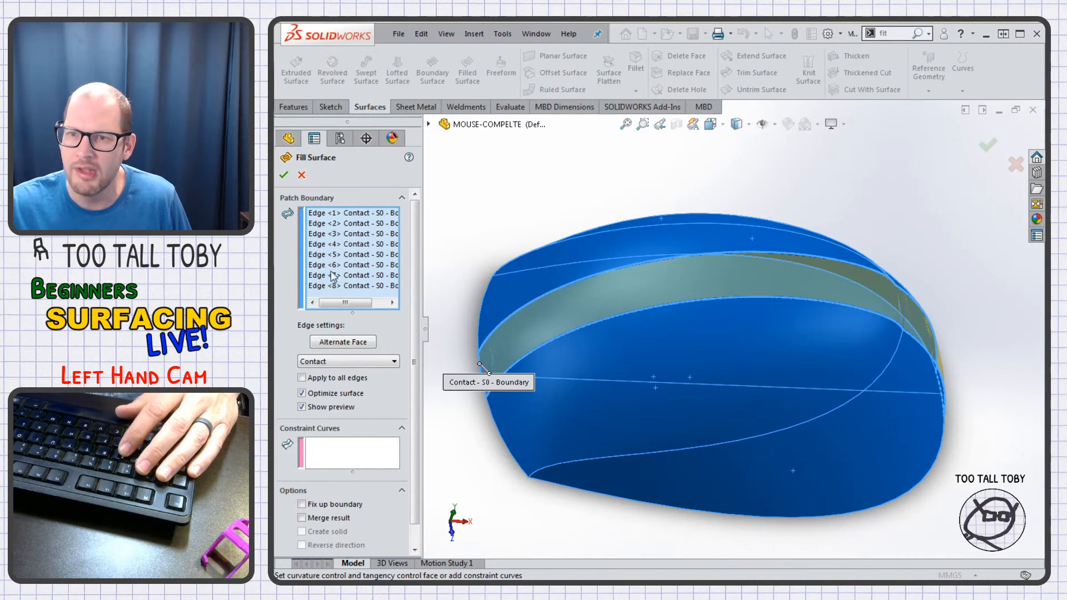
- Set the curvature control of patch boundary edges 1 and 2 to Tangent
{"action": "left_click", "coordinate": [342, 213]}
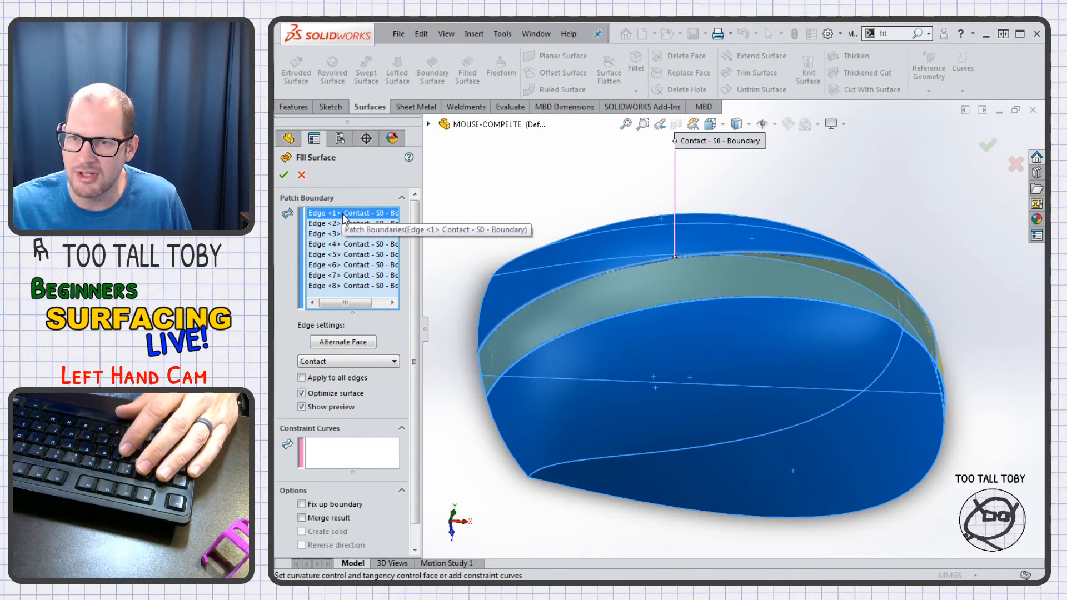
{"action": "left_click", "coordinate": [355, 361]}
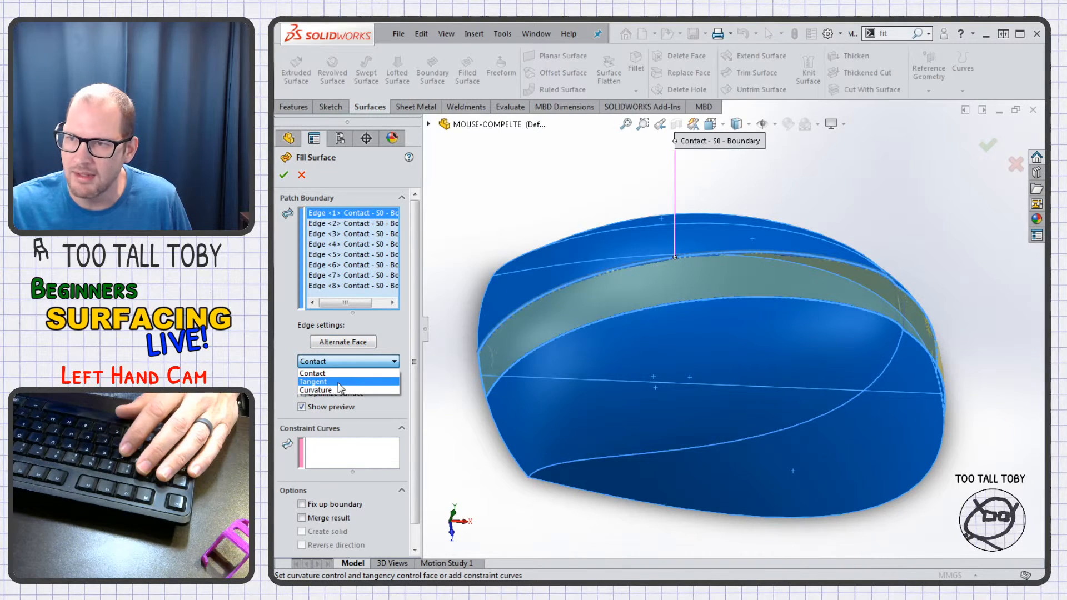
{"action": "left_click", "coordinate": [338, 383]}
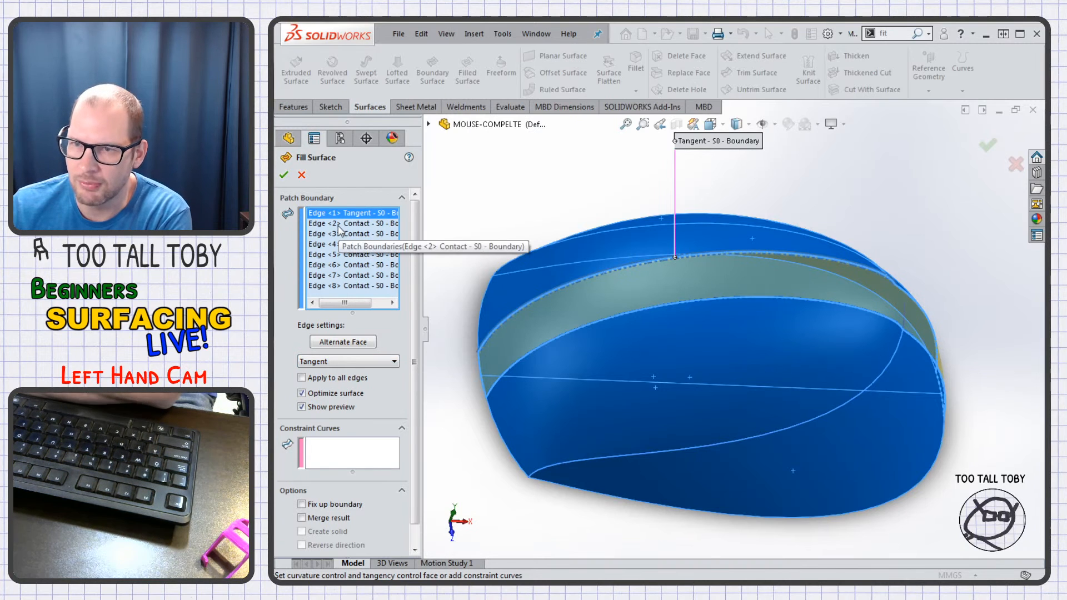
{"action": "left_click", "coordinate": [339, 224]}
{"action": "left_click", "coordinate": [350, 361]}
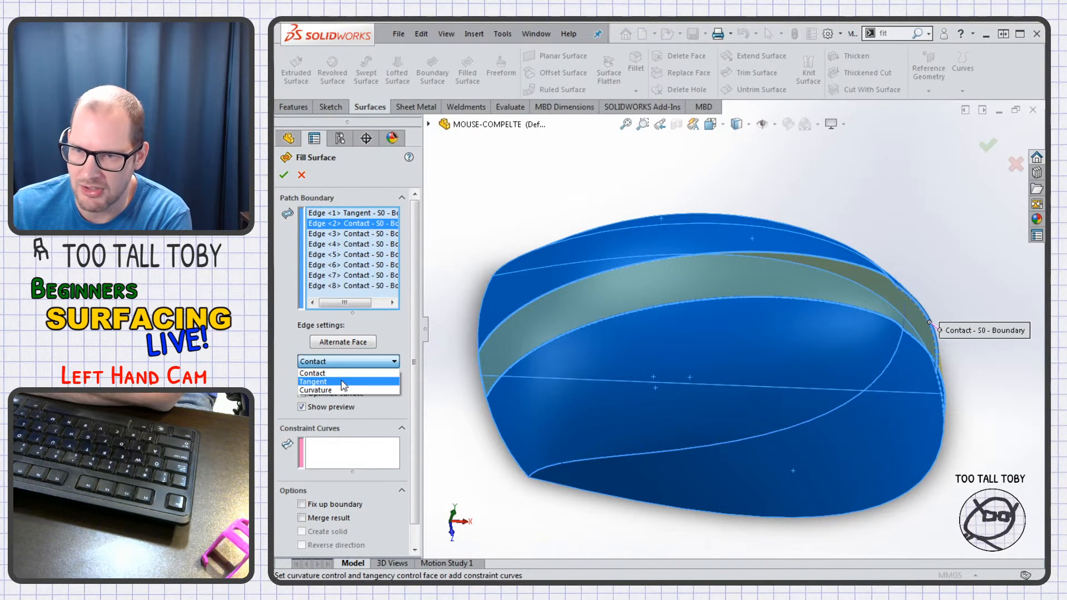
{"action": "left_click", "coordinate": [347, 380]}
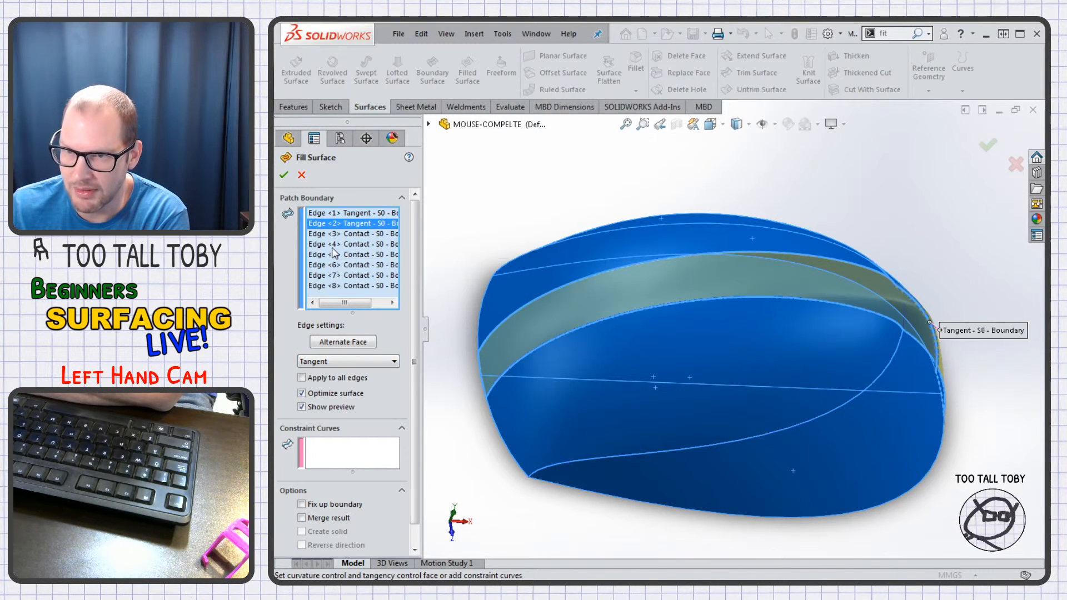
- Try Tangent on patch boundary edge 4, return that edge to Contact, and create the filled surface
{"action": "left_click", "coordinate": [336, 245]}
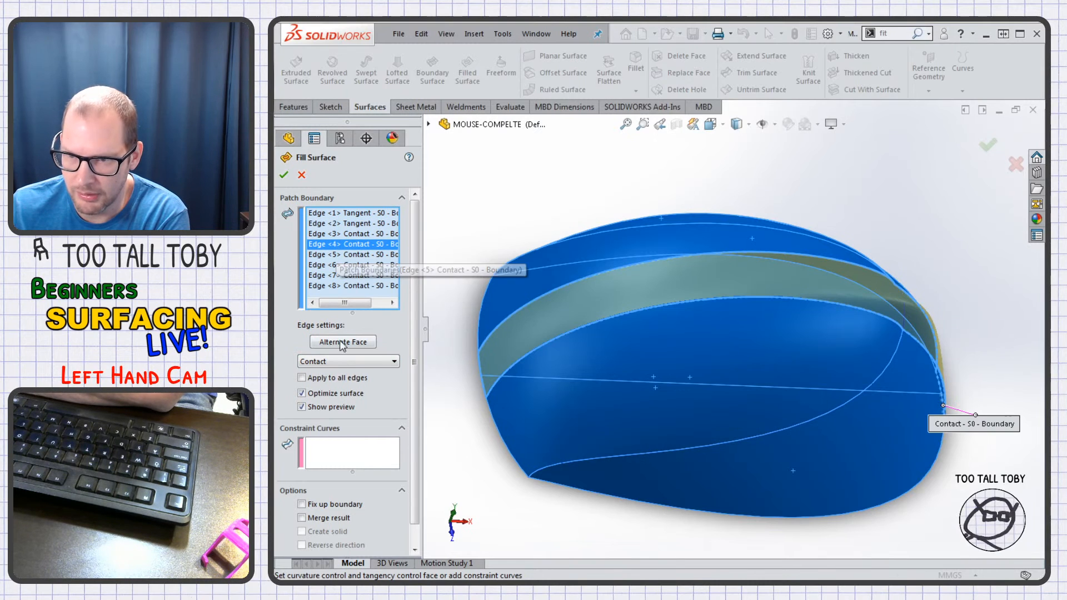
{"action": "left_click", "coordinate": [340, 362]}
{"action": "left_click", "coordinate": [332, 380]}
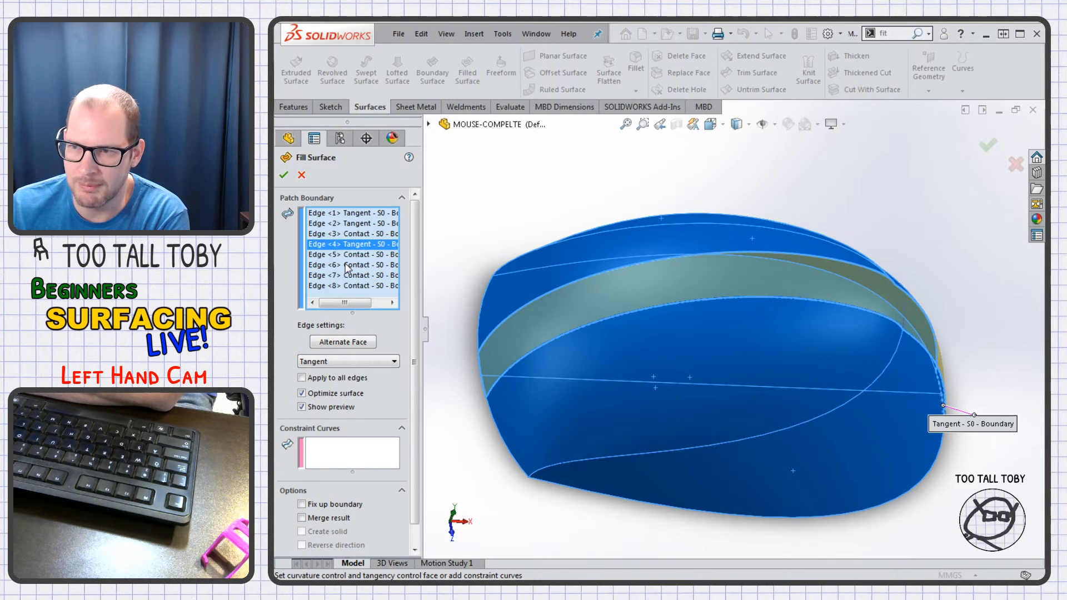
{"action": "left_click", "coordinate": [345, 259]}
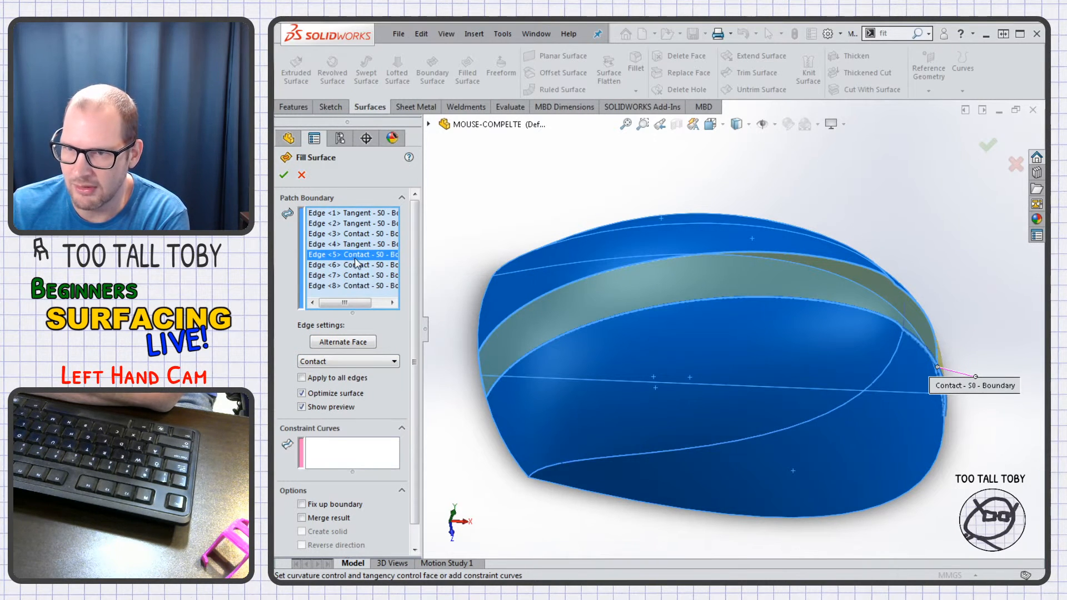
{"action": "left_click", "coordinate": [350, 245]}
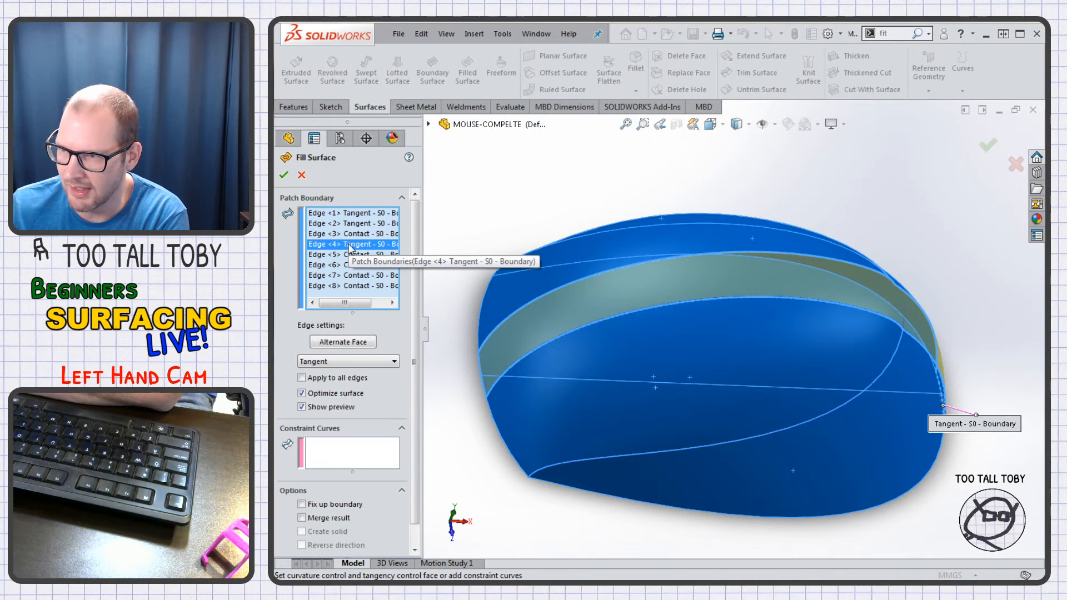
{"action": "middle_click_drag", "start_coordinate": [619, 466], "coordinate": [548, 468]}
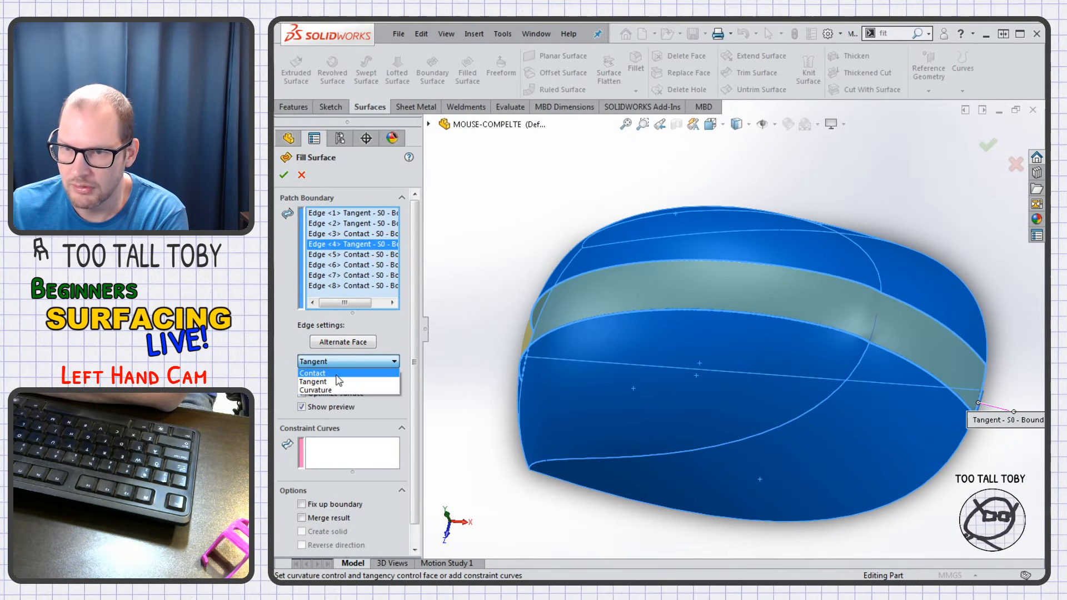
{"action": "left_click", "coordinate": [341, 371]}
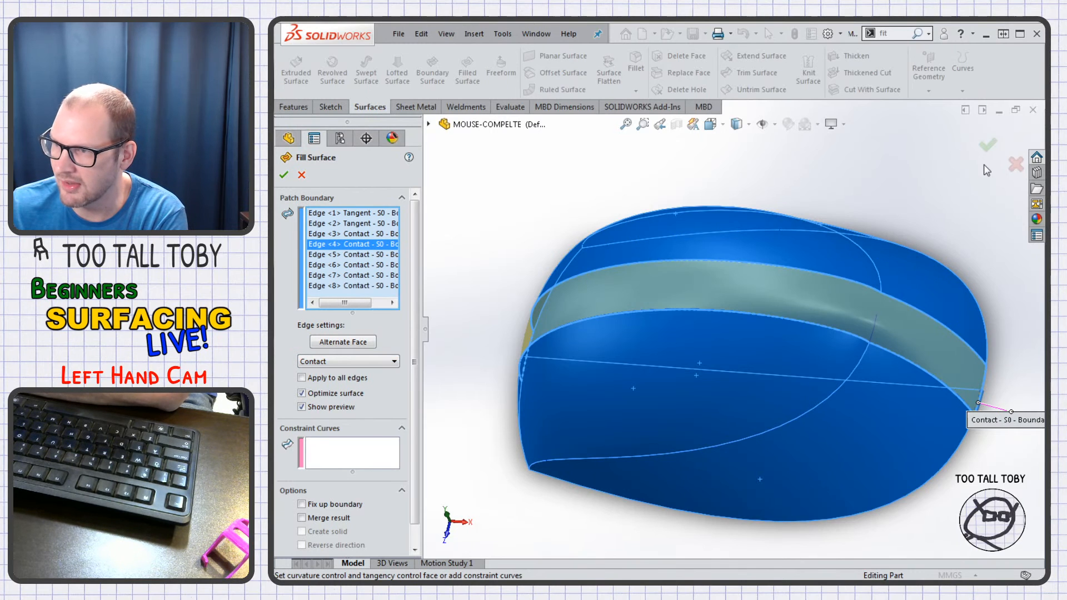
{"action": "left_click", "coordinate": [987, 146]}
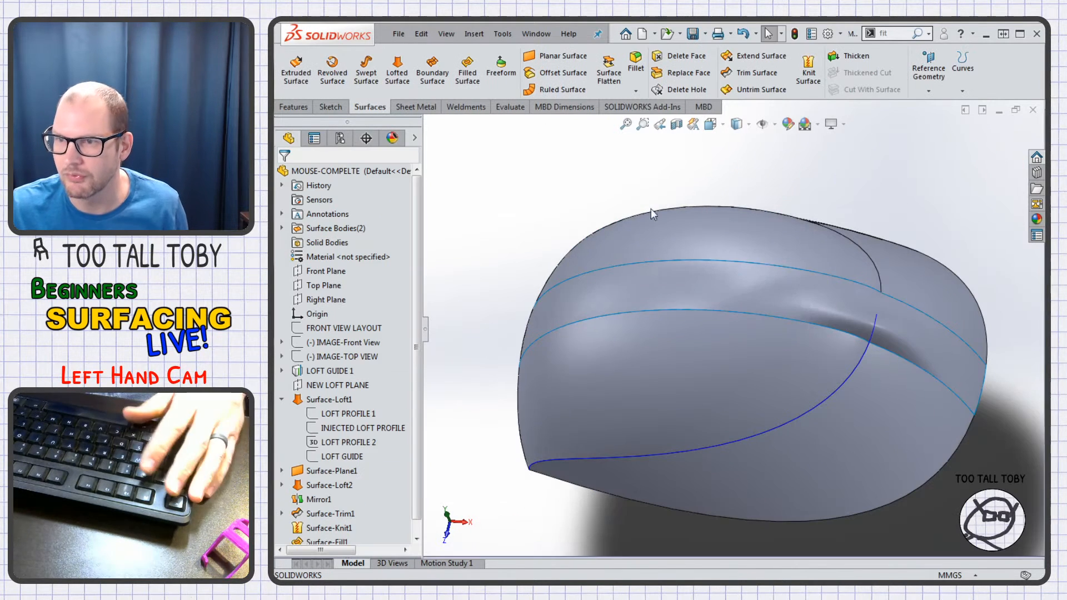
- Examine how the filled central strip blends into both halves, from the end and along the base edge
{"action": "middle_click_drag", "start_coordinate": [610, 265], "coordinate": [565, 216]}
{"action": "key", "text": "ctrl+1"}
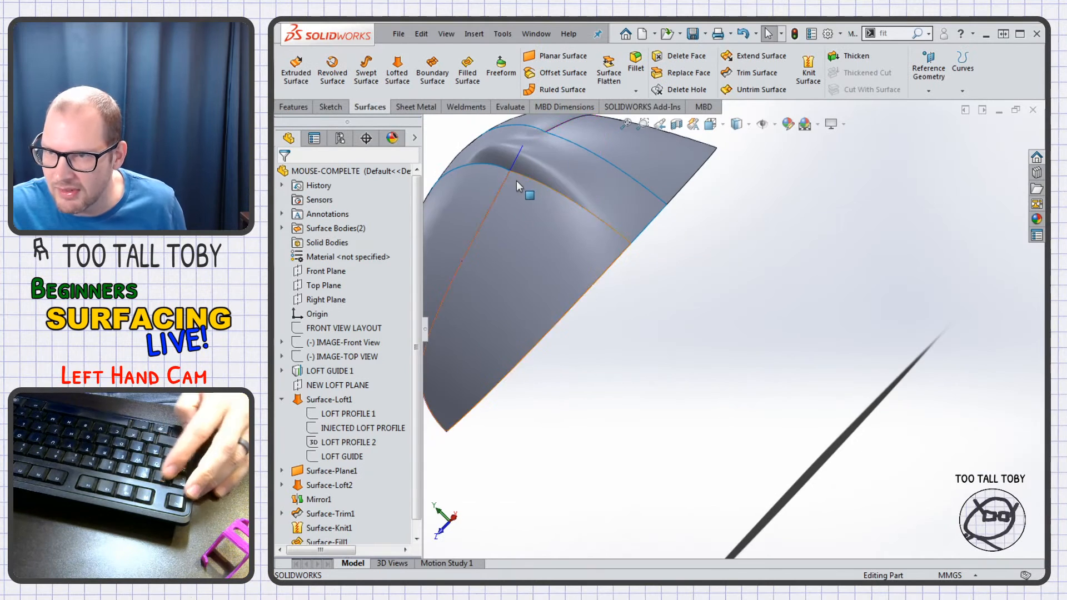
{"action": "key", "text": "Right"}
{"action": "key", "text": "Right"}
{"action": "key", "text": "Right"}
{"action": "key", "text": "Right"}
{"action": "key", "text": "Right"}
{"action": "key", "text": "Right"}
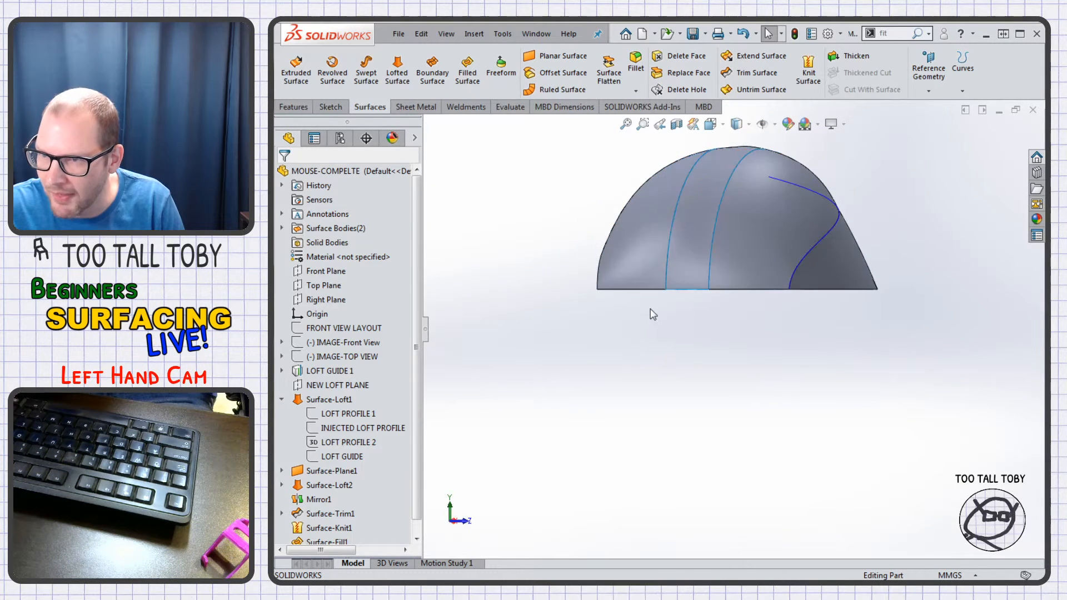
{"action": "scroll", "coordinate": [725, 259], "scroll_direction": "down", "scroll_amount": 3}
{"action": "scroll", "coordinate": [725, 262], "scroll_direction": "down", "scroll_amount": 3}
{"action": "key", "text": "Up"}
{"action": "key", "text": "Up"}
{"action": "key", "text": "Up"}
{"action": "key", "text": "Up"}
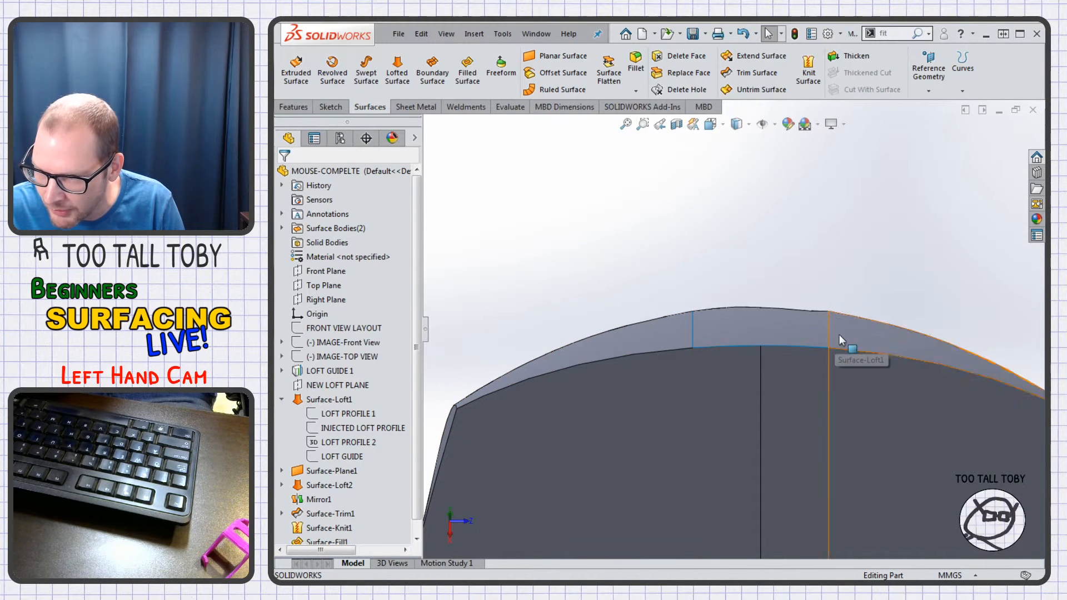
{"action": "scroll", "coordinate": [823, 334], "scroll_direction": "down", "scroll_amount": 5}
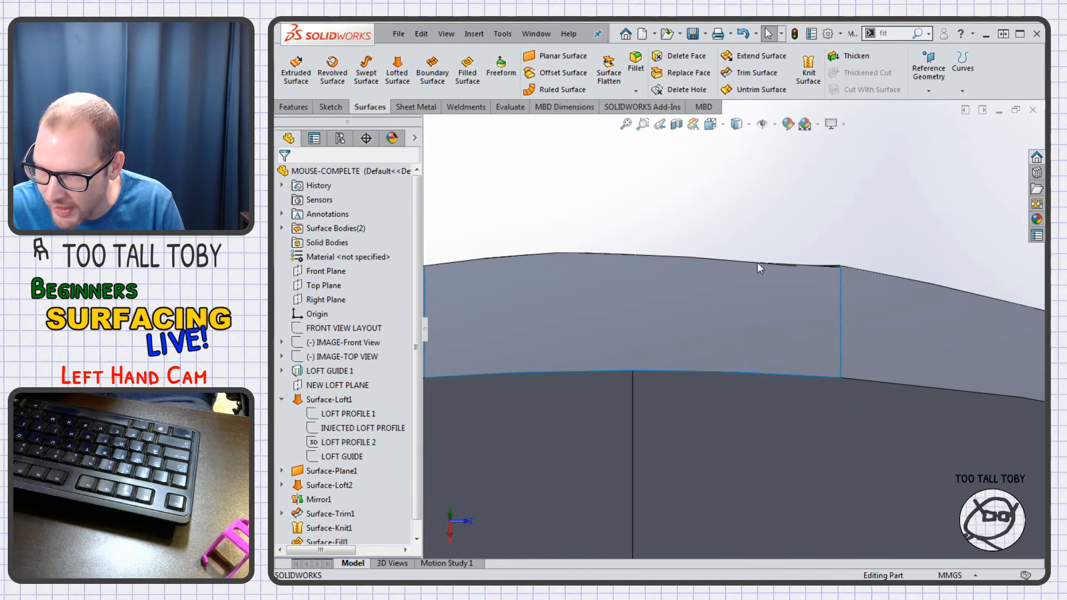
{"action": "scroll", "coordinate": [637, 318], "scroll_direction": "up", "scroll_amount": 5}
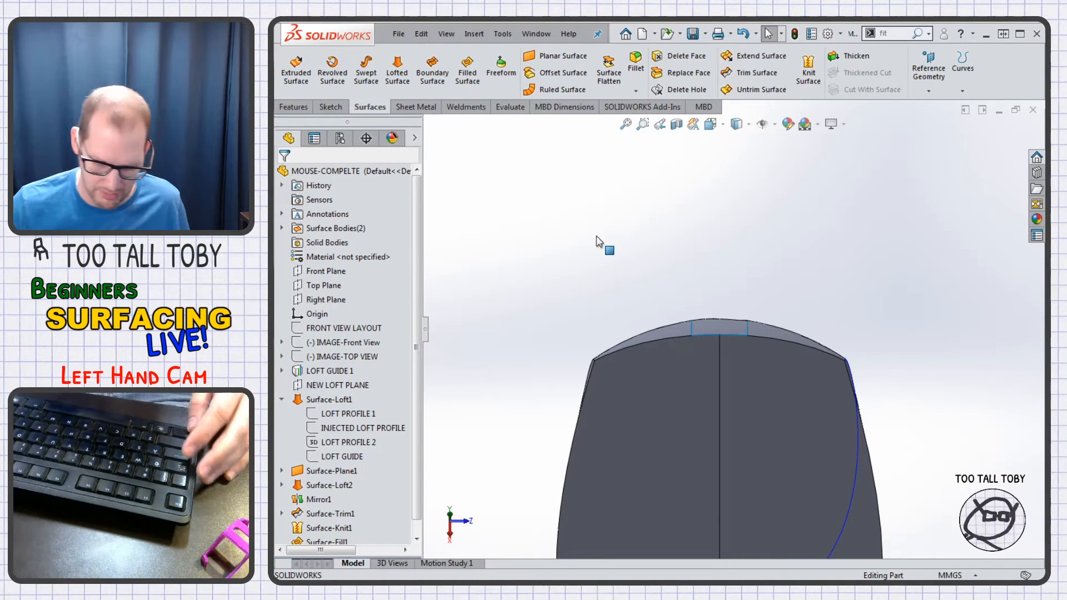
{"action": "key", "text": "ctrl+7"}
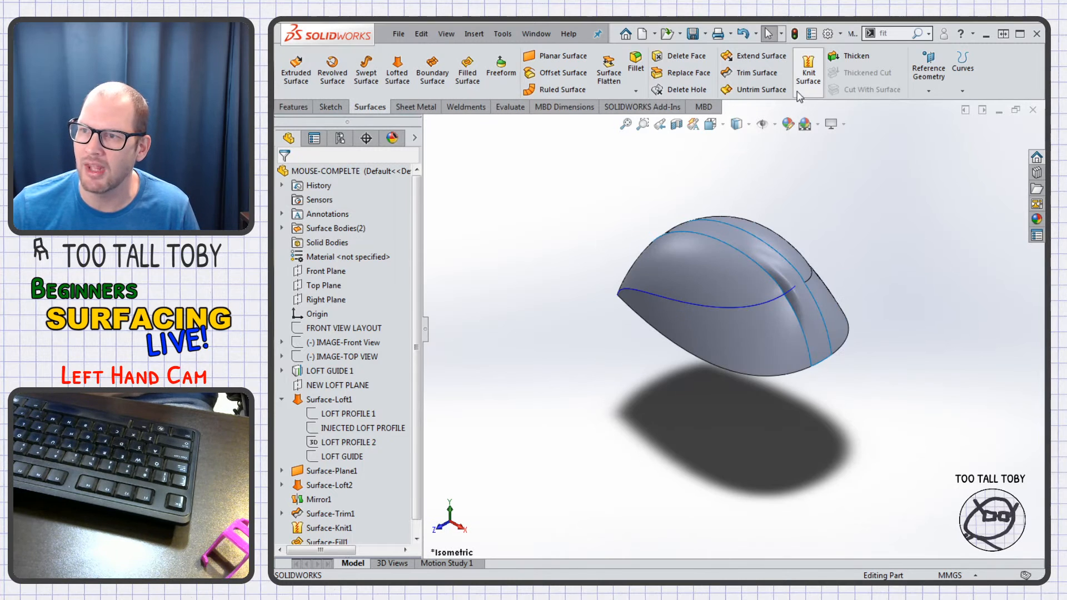
- Knit the filled central strip and the previously knitted mouse body into one surface, with a 0.100 mm knitting tolerance
{"action": "left_click", "coordinate": [809, 70]}
{"action": "left_click", "coordinate": [775, 262]}
{"action": "left_click", "coordinate": [748, 283]}
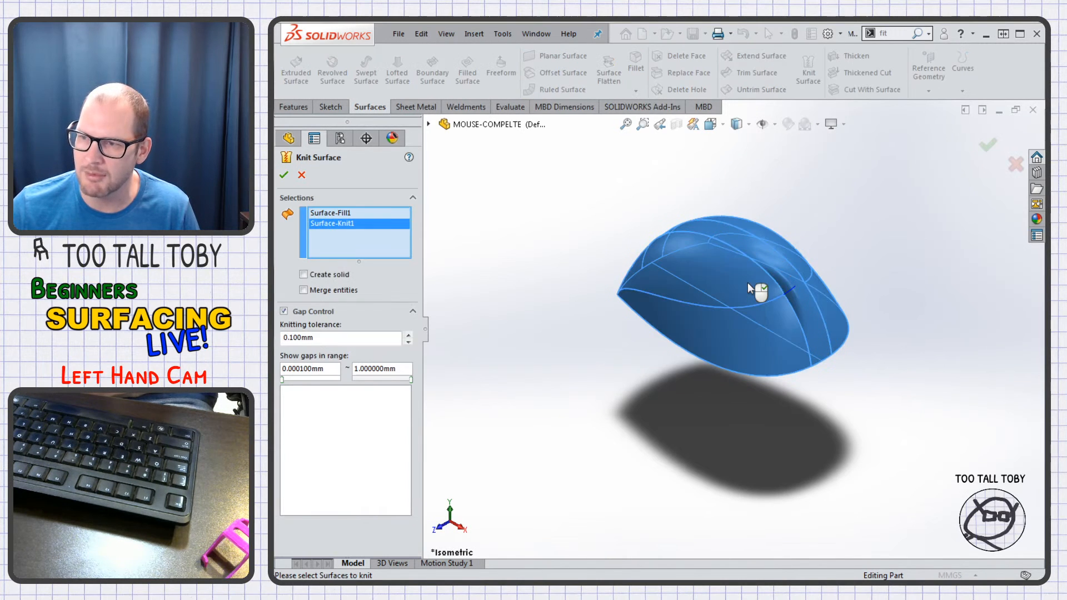
{"action": "right_click", "coordinate": [747, 282]}
- Thicken the closed knitted surface into a solid body, creating the solid from its enclosed volume
{"action": "left_click", "coordinate": [858, 55]}
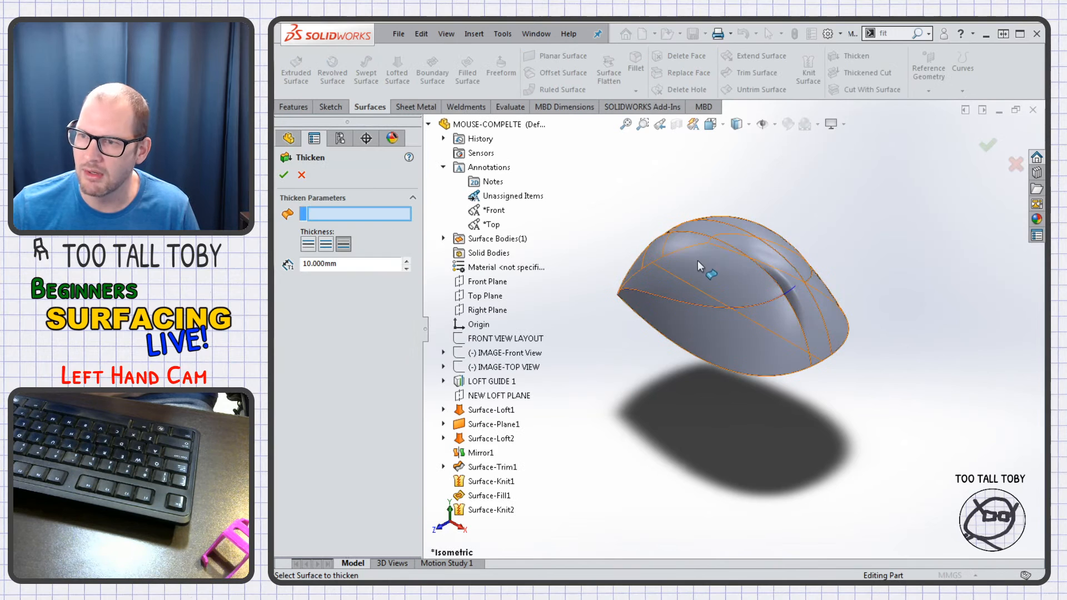
{"action": "left_click", "coordinate": [696, 261]}
{"action": "left_click", "coordinate": [312, 286]}
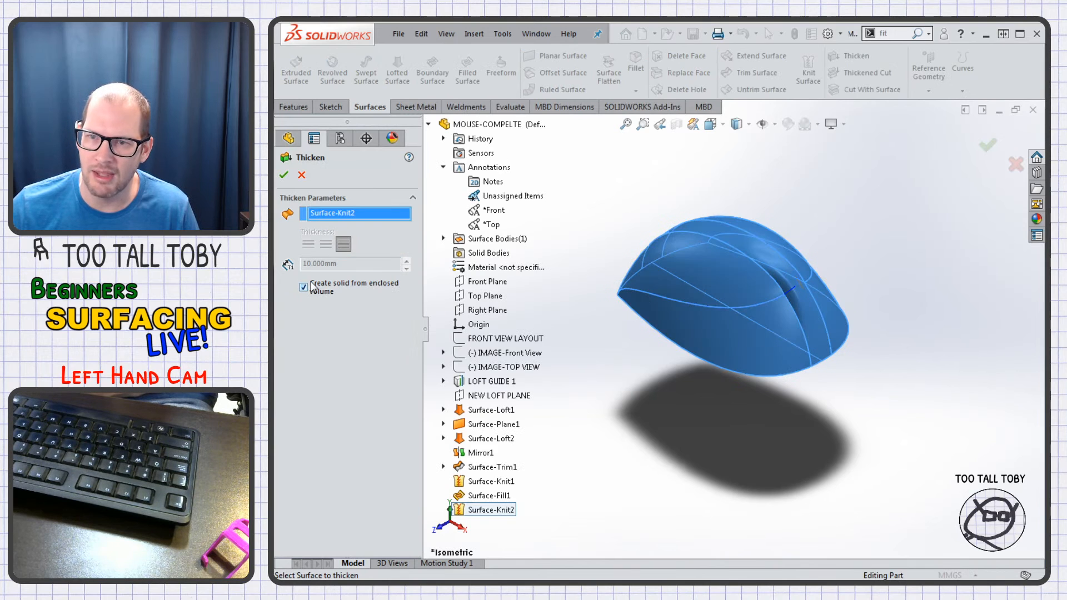
{"action": "left_click", "coordinate": [283, 176]}
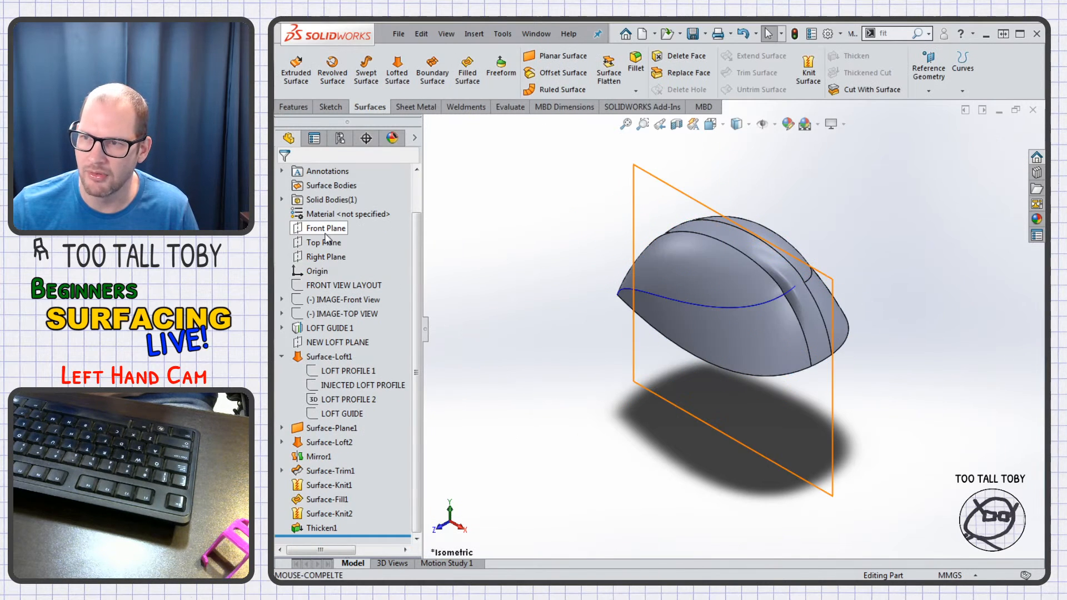
- Preview a section of the mouse on the Front Plane, offset it to about 39 mm, cancel it, and inspect the body
{"action": "left_click", "coordinate": [327, 232]}
{"action": "left_click", "coordinate": [677, 125]}
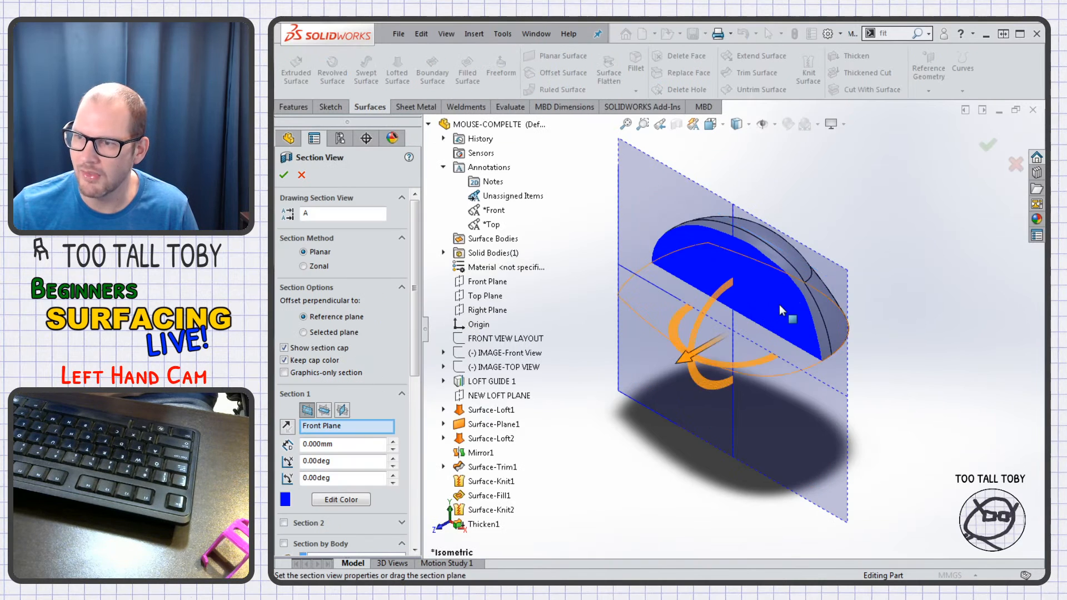
{"action": "left_click_drag", "start_coordinate": [686, 359], "coordinate": [629, 409]}
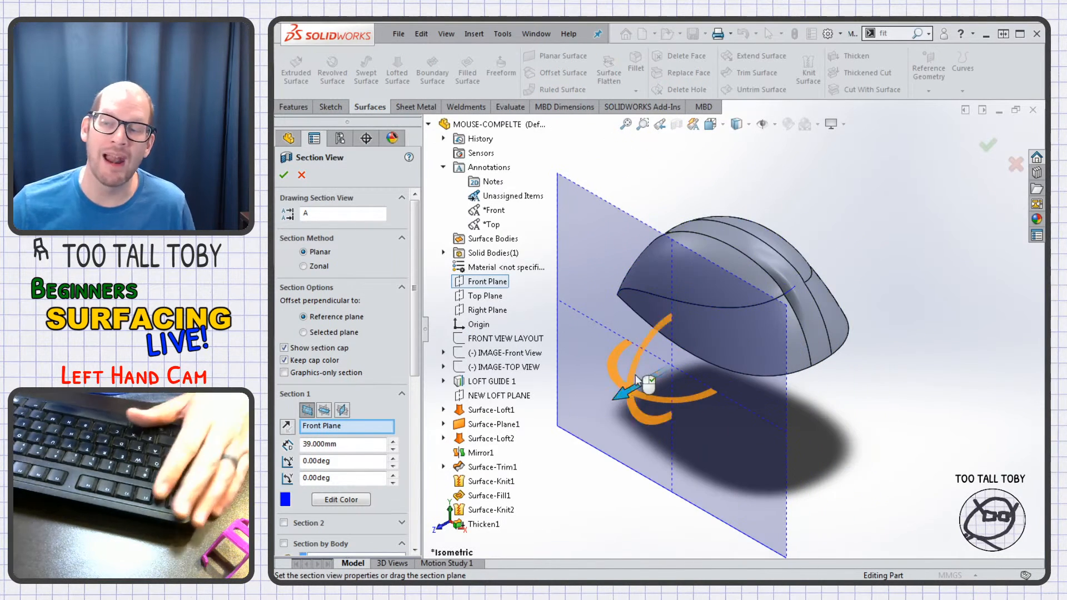
{"action": "key", "text": "Escape"}
{"action": "key", "text": "ctrl+1"}
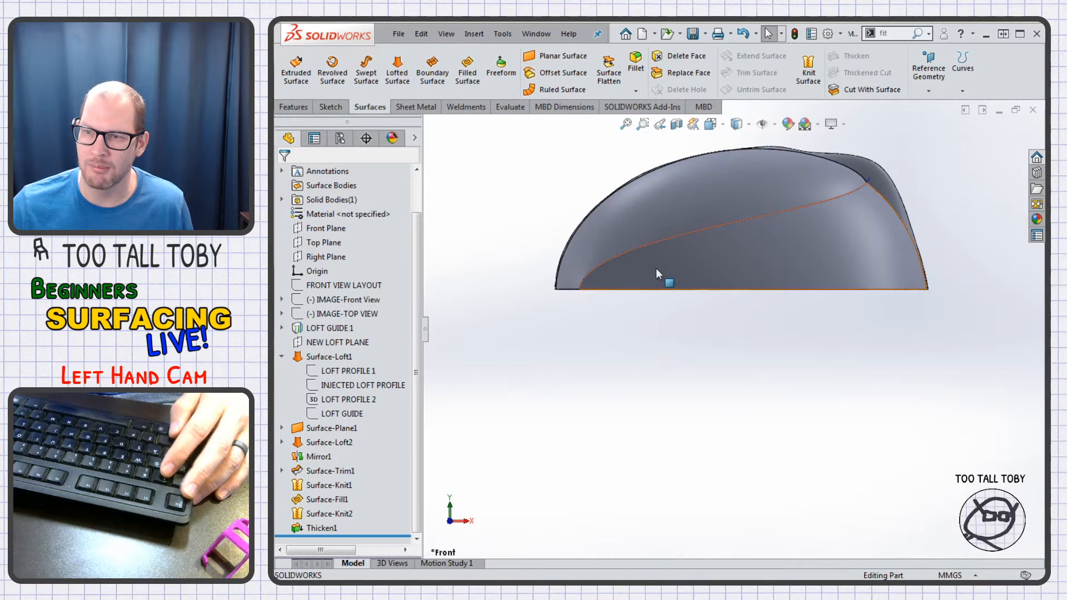
{"action": "middle_click_drag", "start_coordinate": [653, 308], "coordinate": [732, 506]}
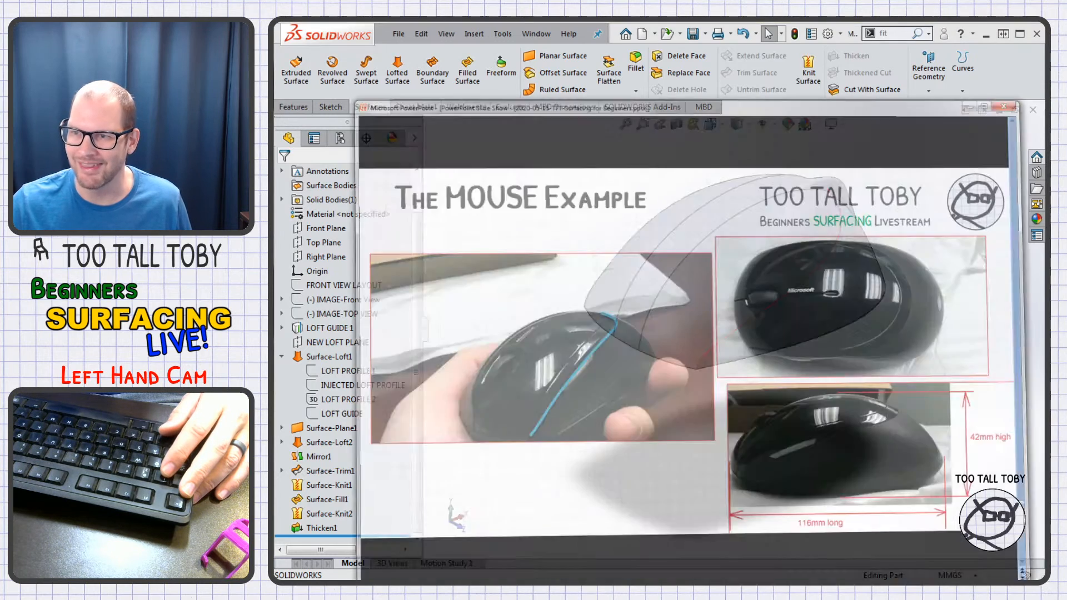